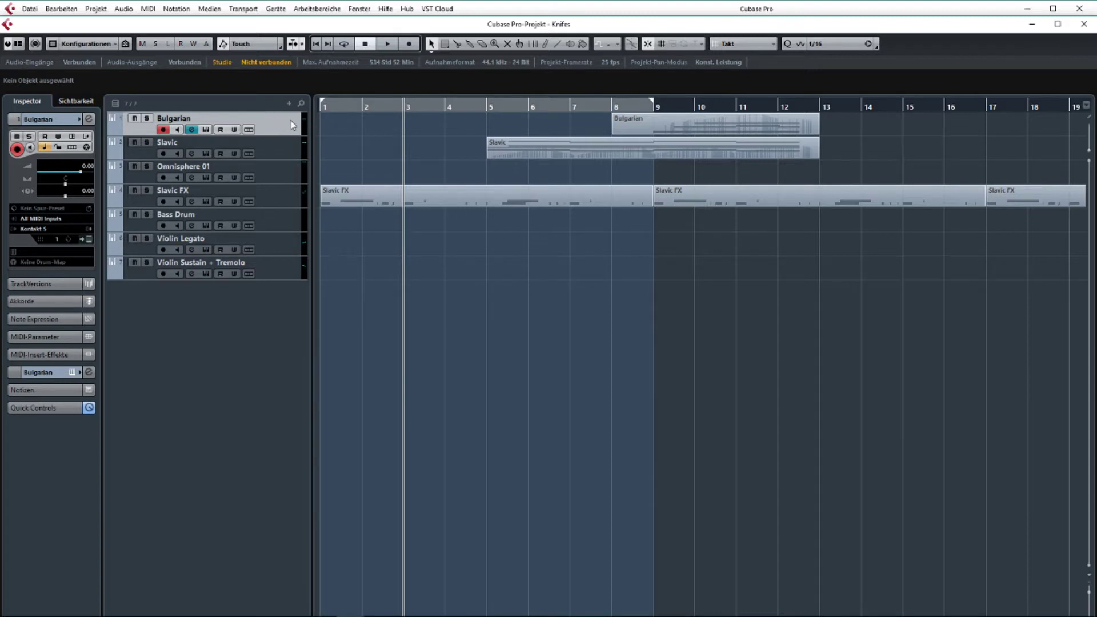
Select the Slavic FX track and return the project cursor to the start of bar 1.
drag(579, 265, 449, 270)
scroll(451, 269, left, 3)
click(292, 199)
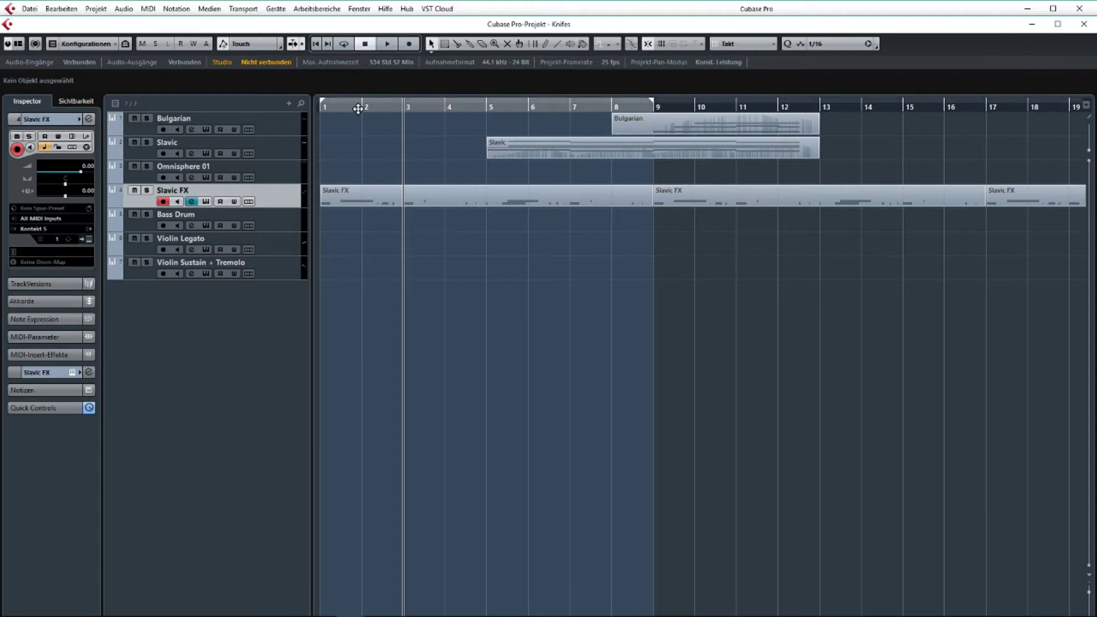
drag(340, 108, 320, 107)
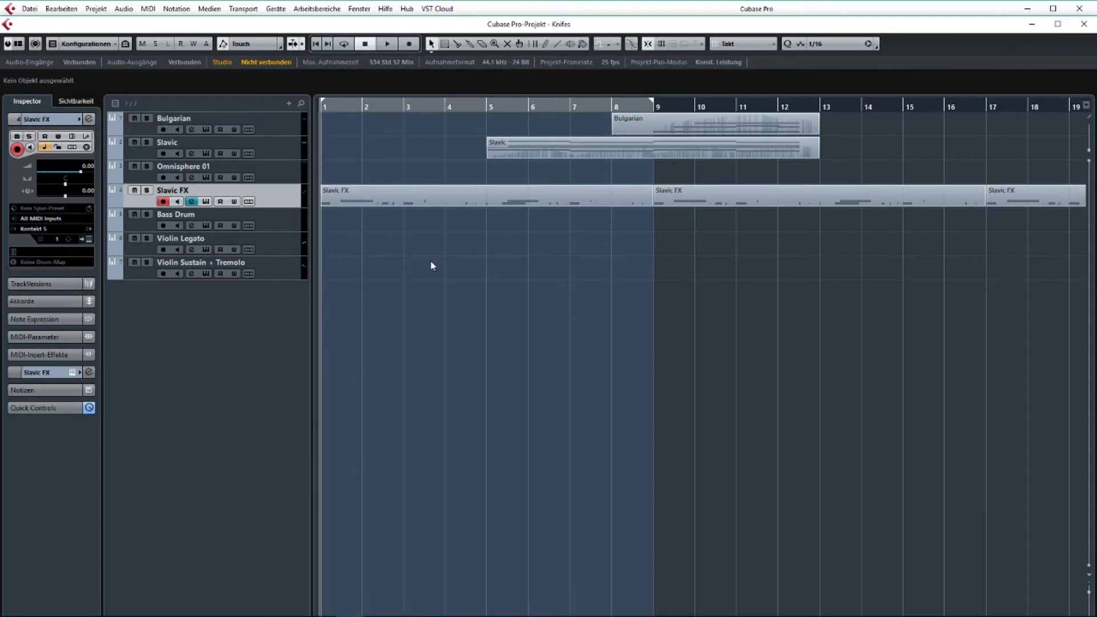
Maximize the project window and look over the arrangement through bar 25.
double_click(547, 26)
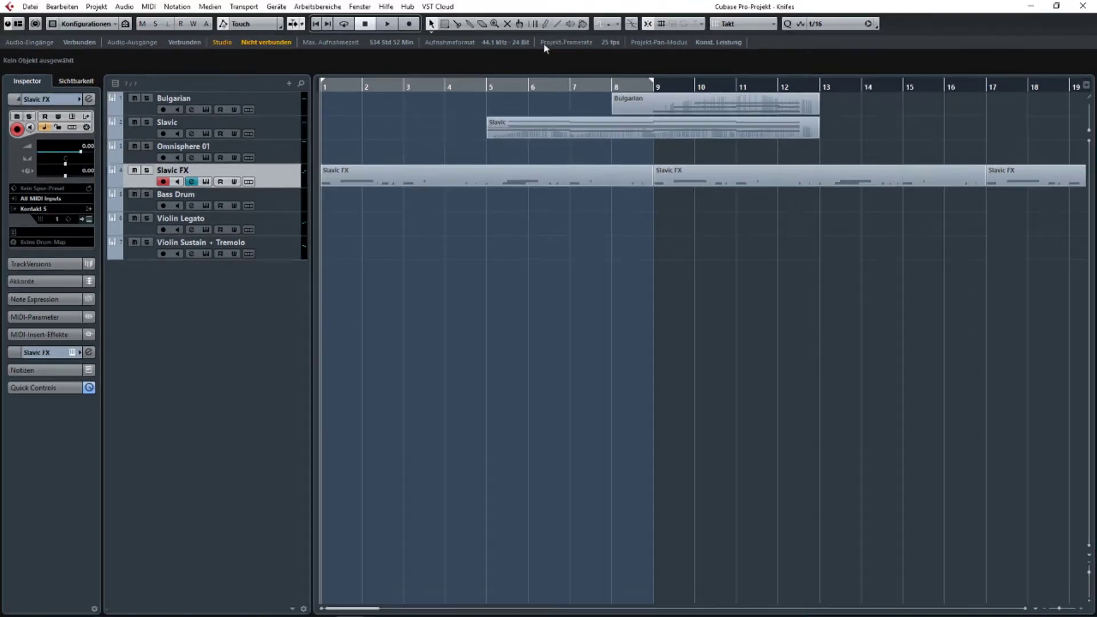
scroll(523, 277, right, 5)
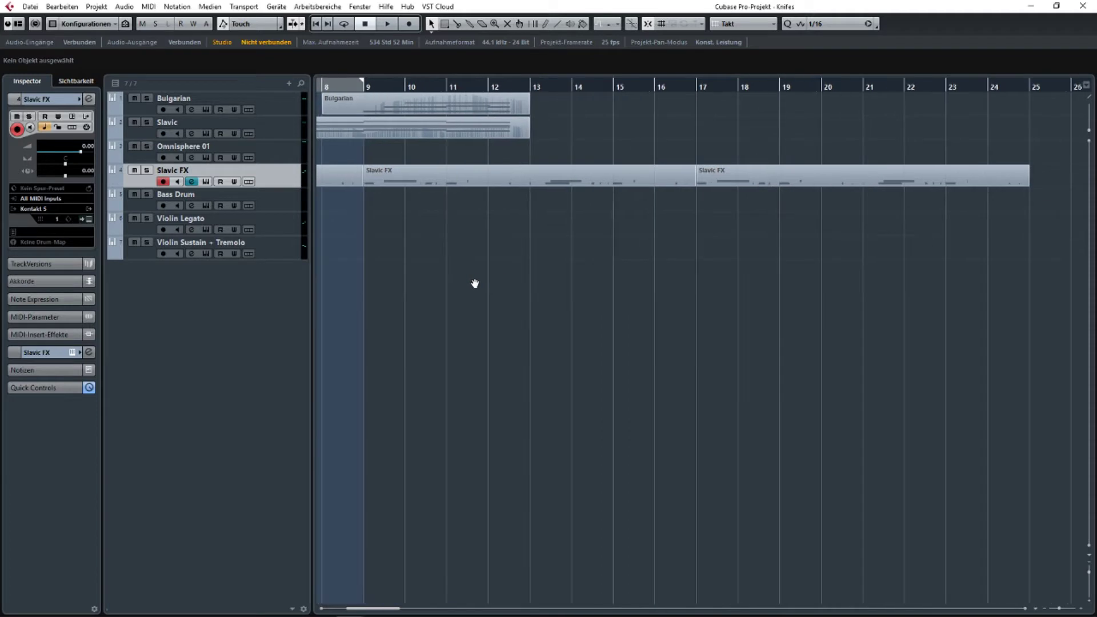
drag(475, 284, 847, 289)
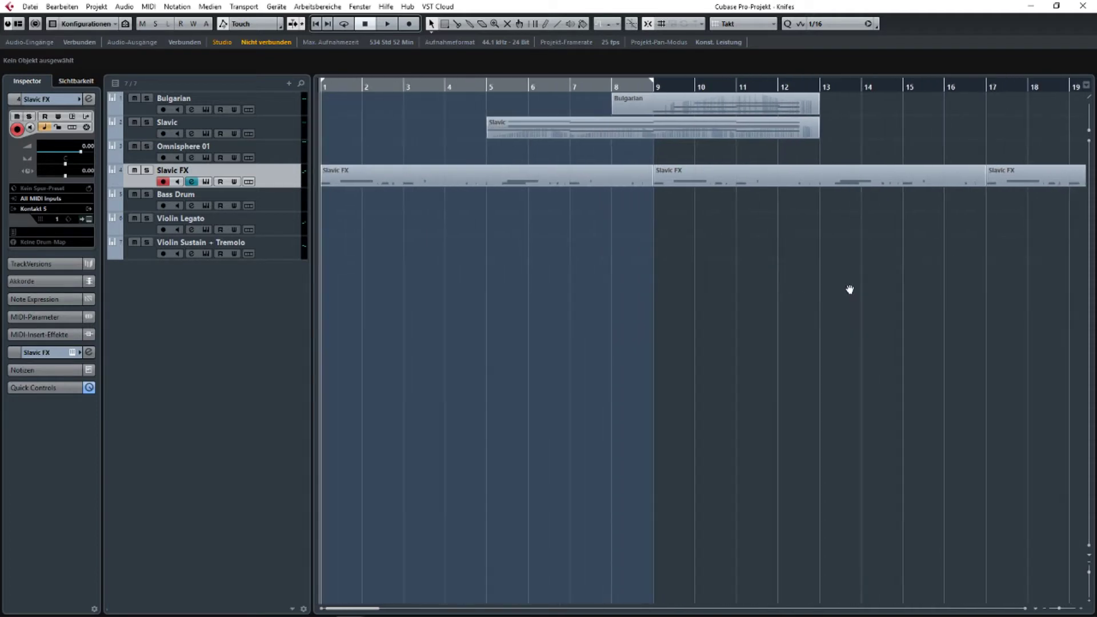
Select the Slavic track and briefly highlight the Bulgarian and Slavic clips in the arrangement.
click(292, 131)
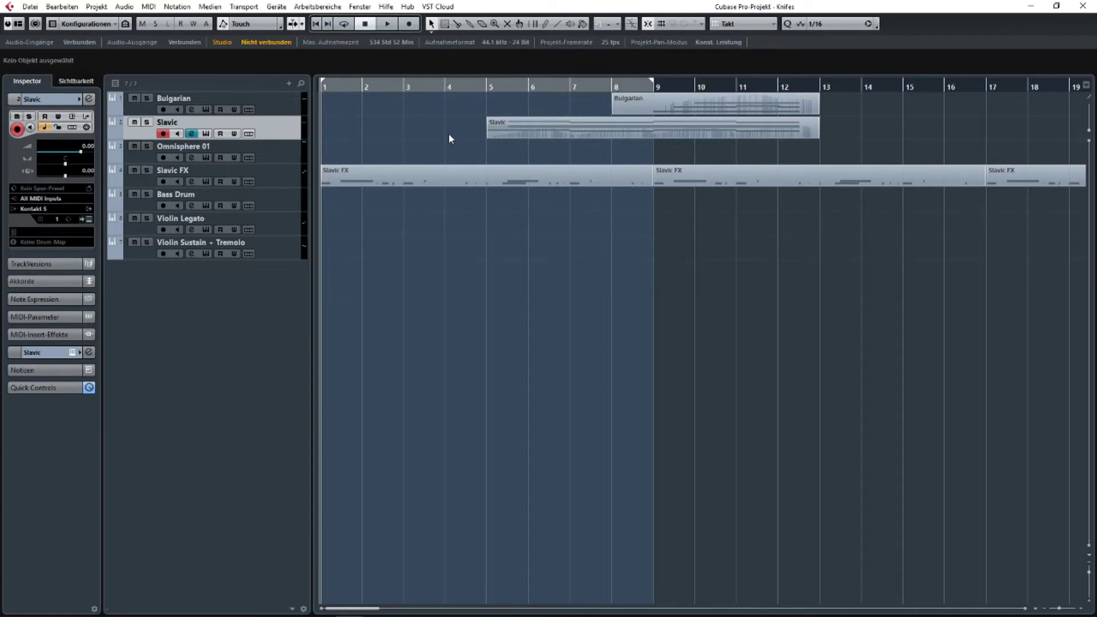
drag(448, 133, 693, 132)
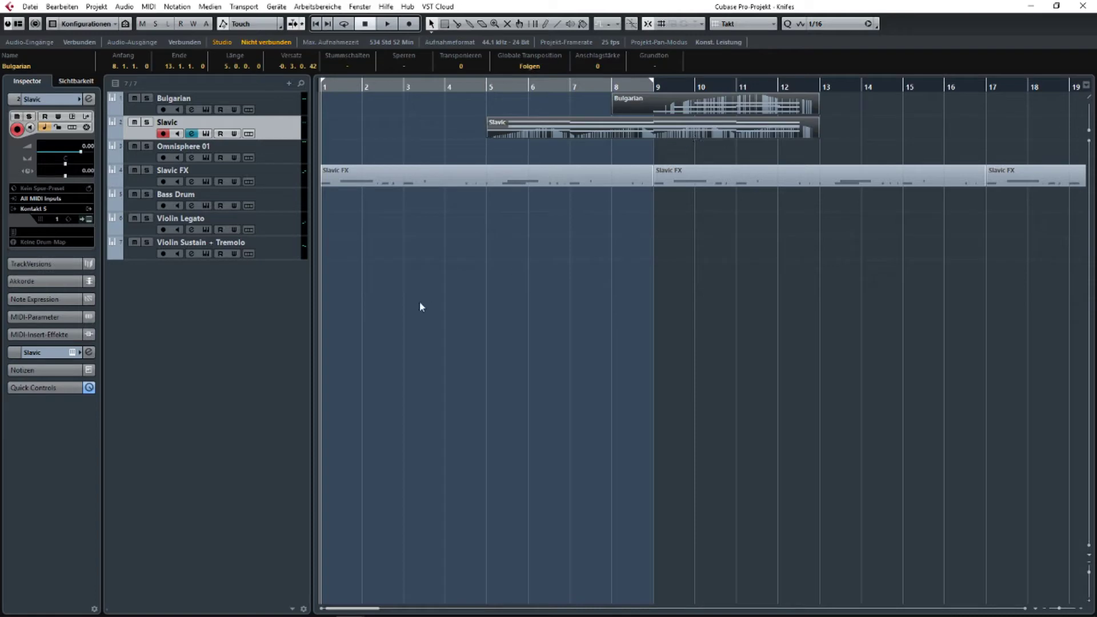
click(419, 301)
View the Kontakt instrument loaded on the Violin Legato track and close it.
click(252, 217)
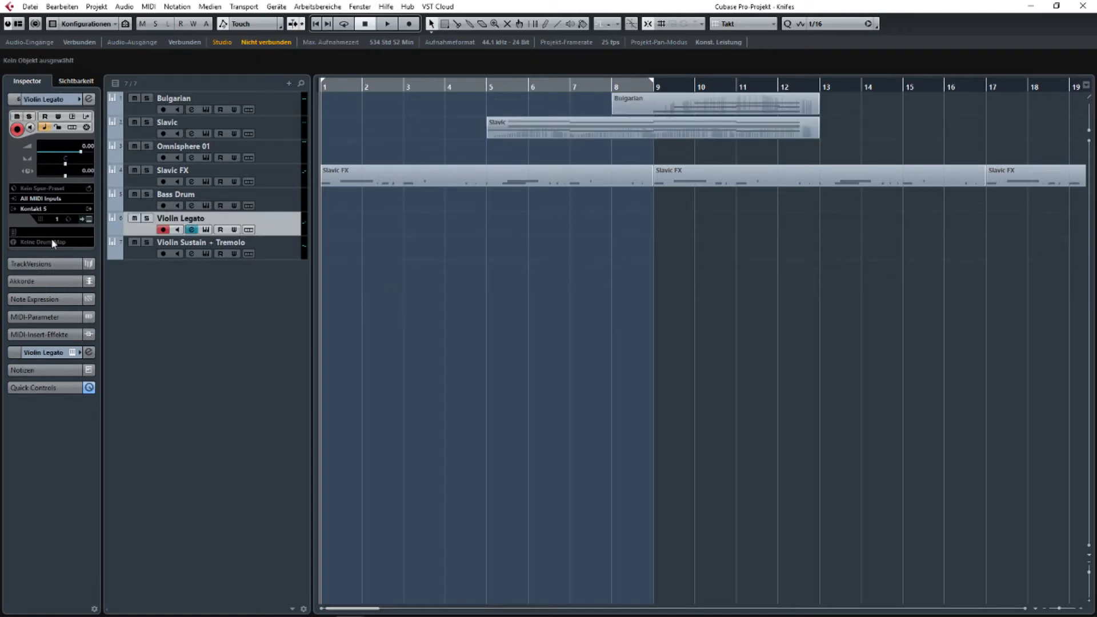
click(84, 222)
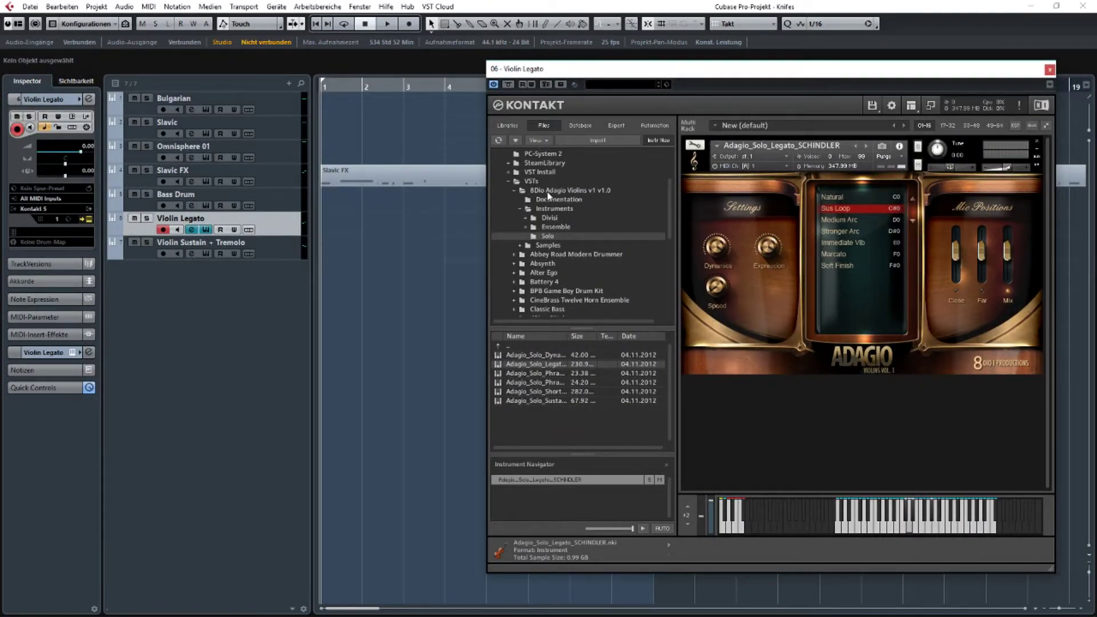
click(1050, 69)
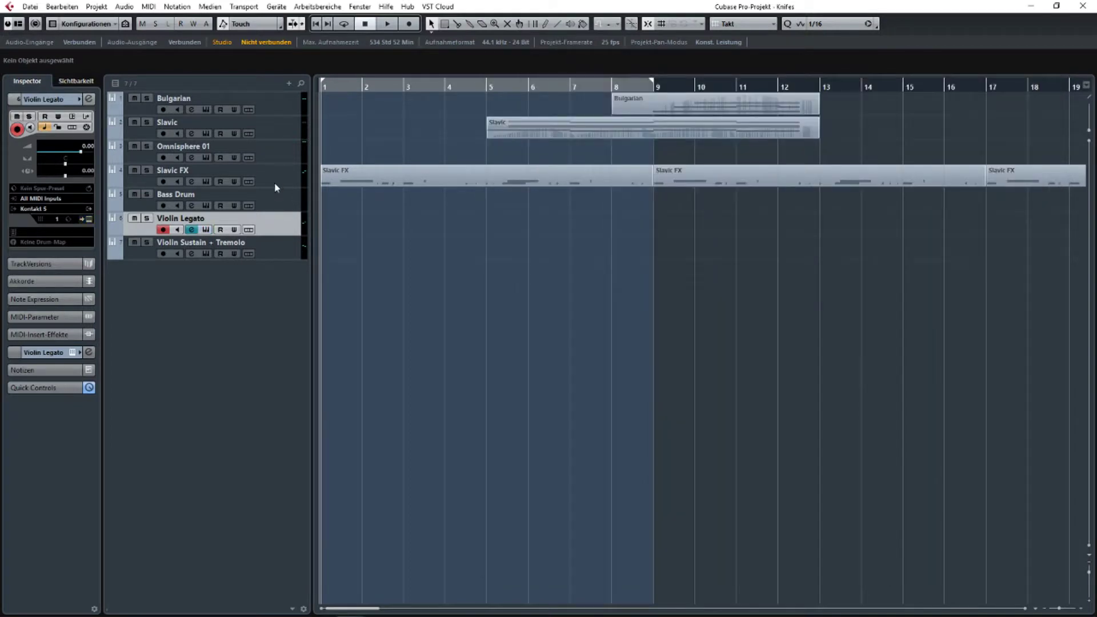
View the SB_Rhodope instrument in Kontakt on the Bulgarian track and close it.
click(286, 130)
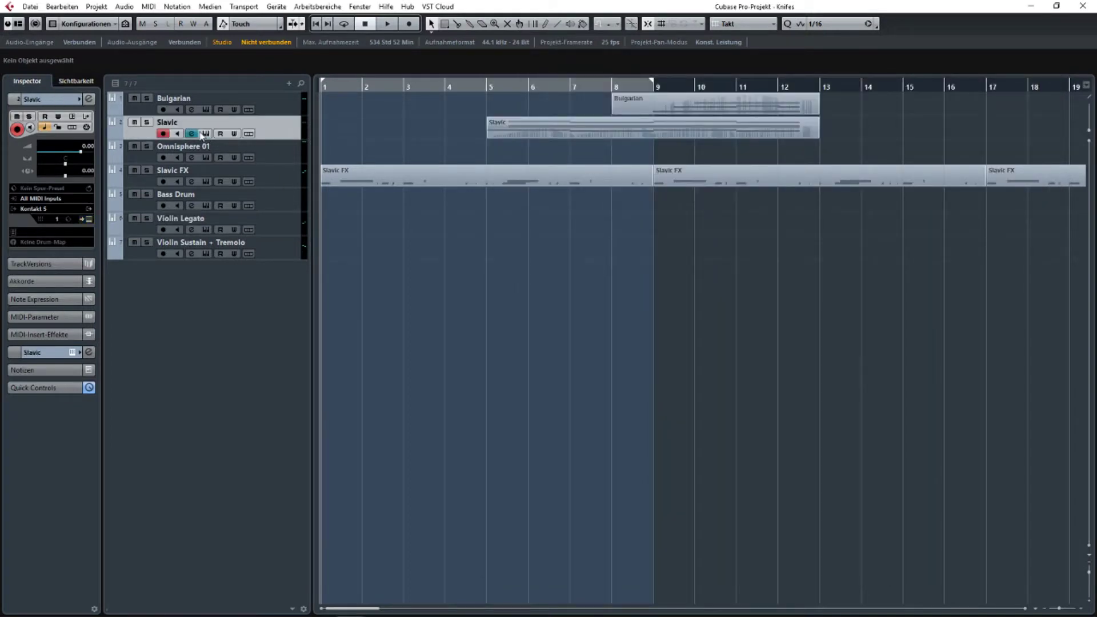
click(280, 110)
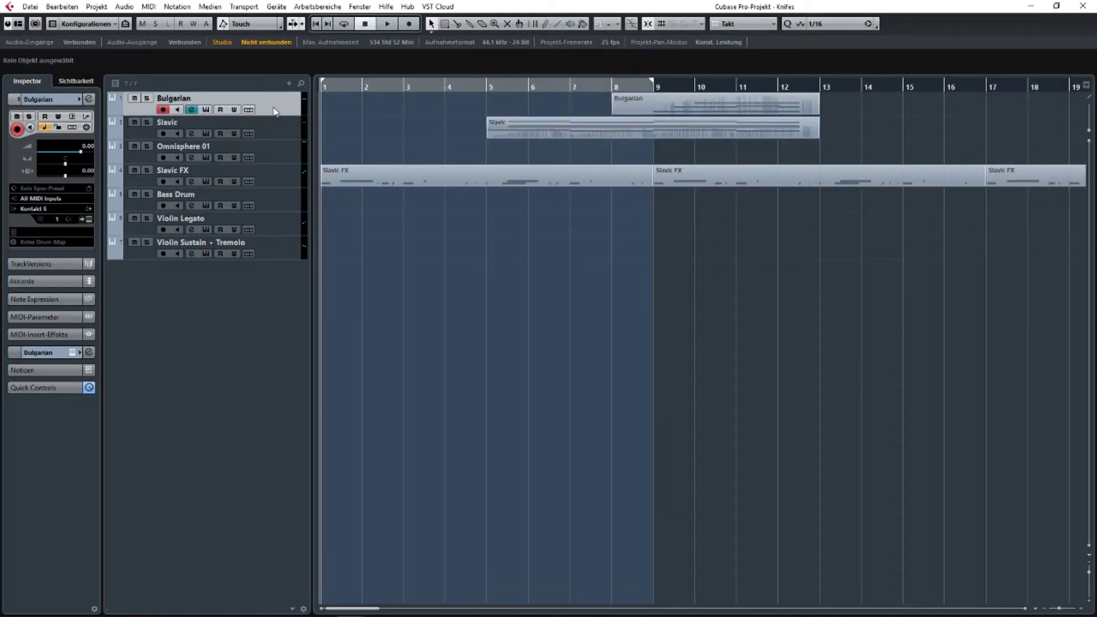
click(206, 110)
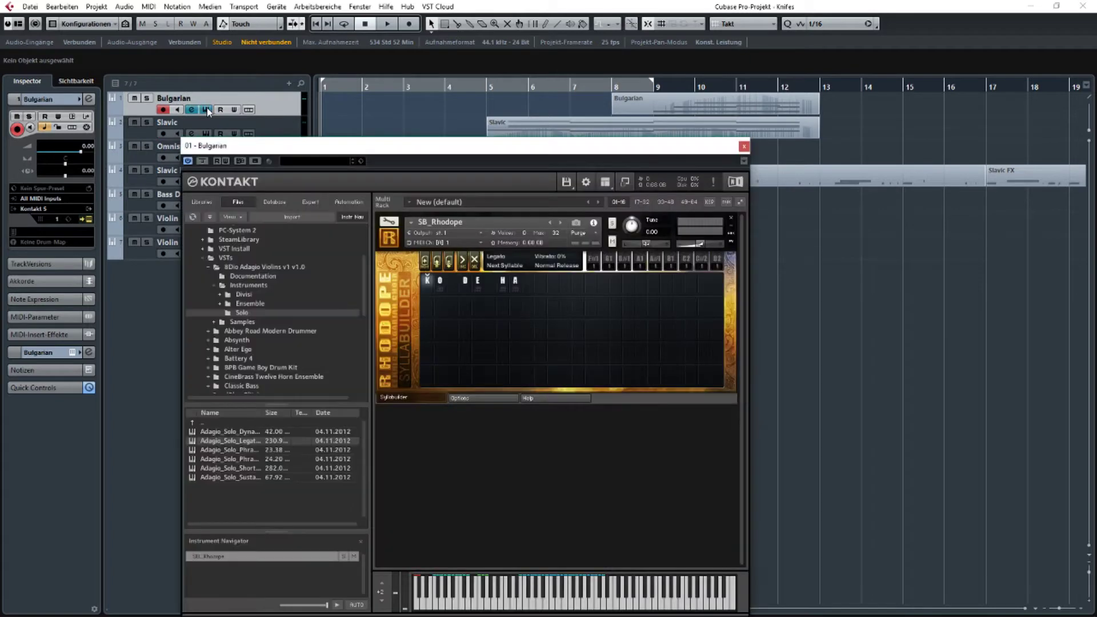
click(742, 146)
Open Kontakt on the Slavic track and browse to the Instruments folder of the Slavic Women's Choir library.
click(205, 134)
scroll(385, 234, down, 1)
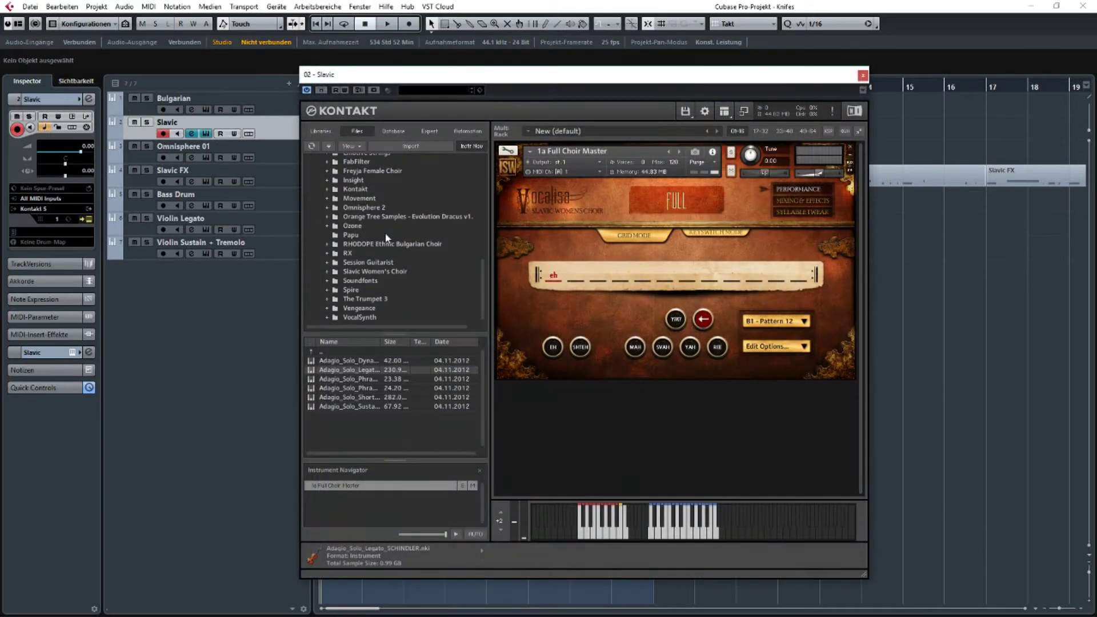
click(388, 272)
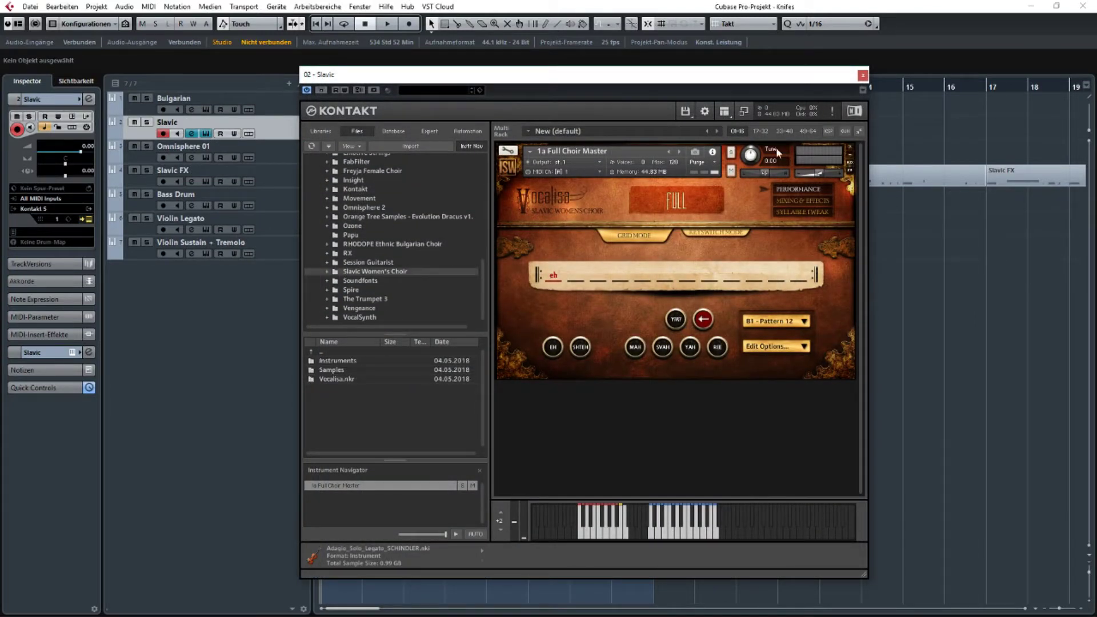
click(327, 272)
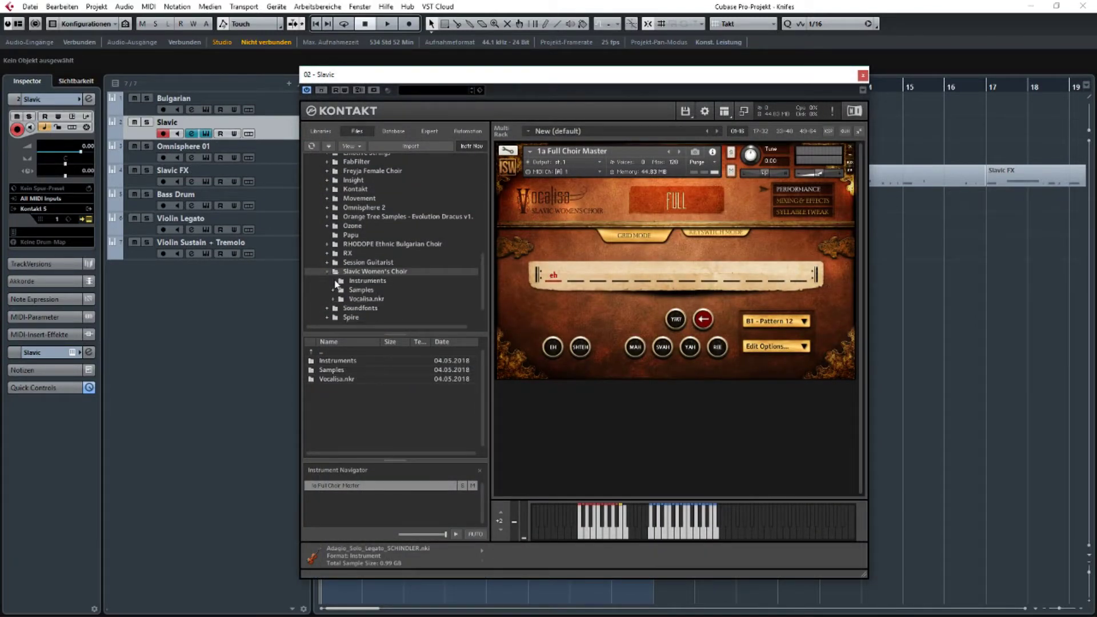
click(333, 291)
click(364, 291)
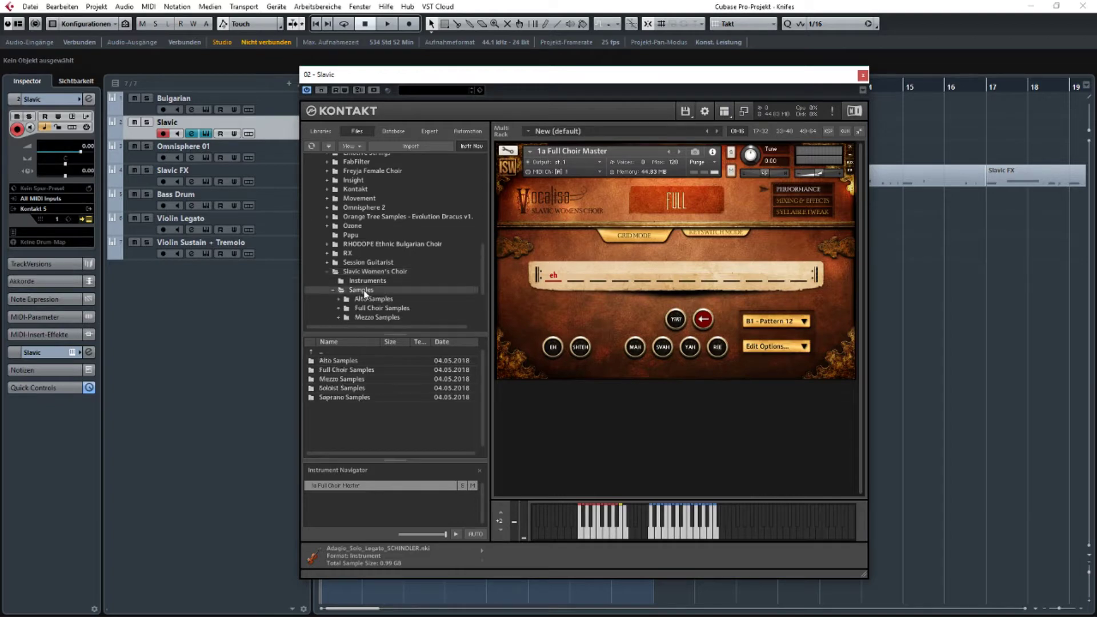
click(367, 281)
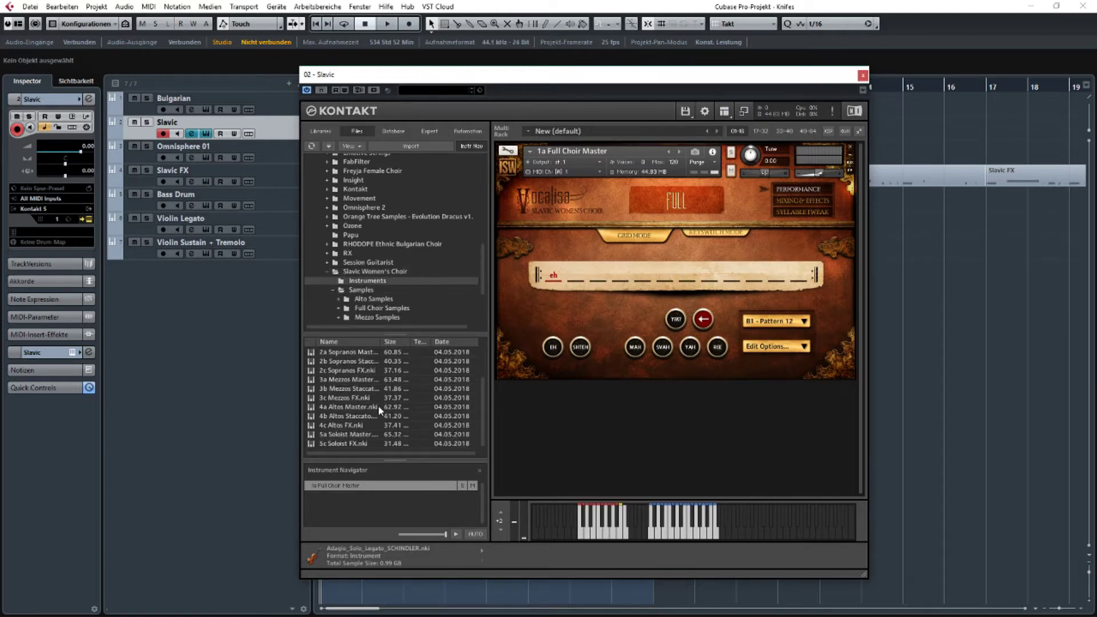
scroll(379, 406, up, 2)
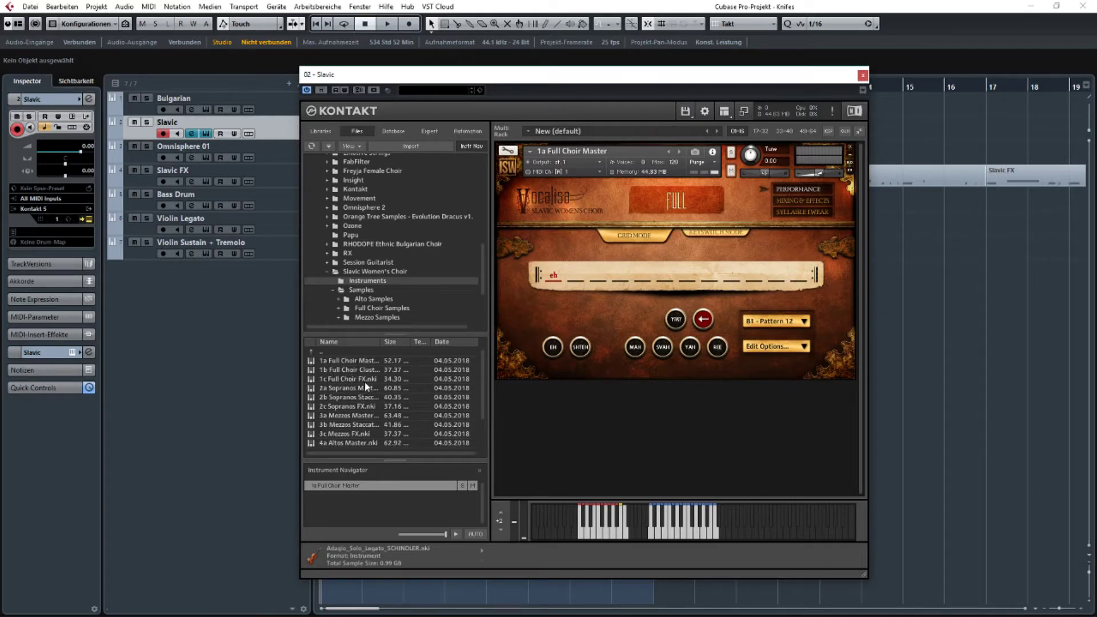
Reposition the Slavic Kontakt window and look through the choir, soprano, mezzo, alto and soloist patches in the file list.
drag(410, 81, 611, 250)
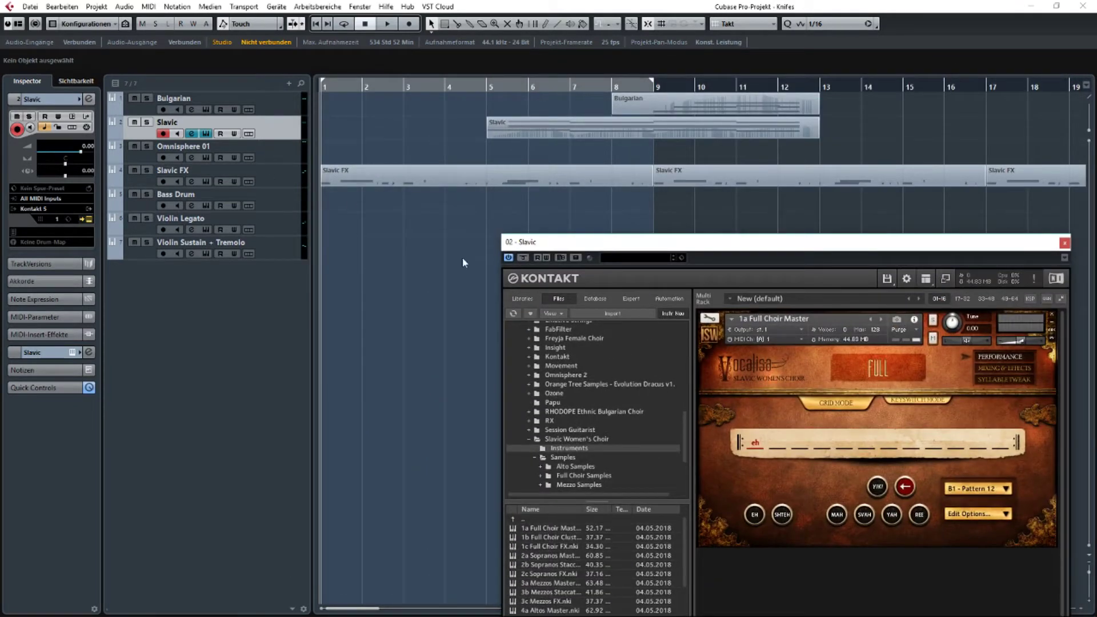
drag(651, 246, 538, 110)
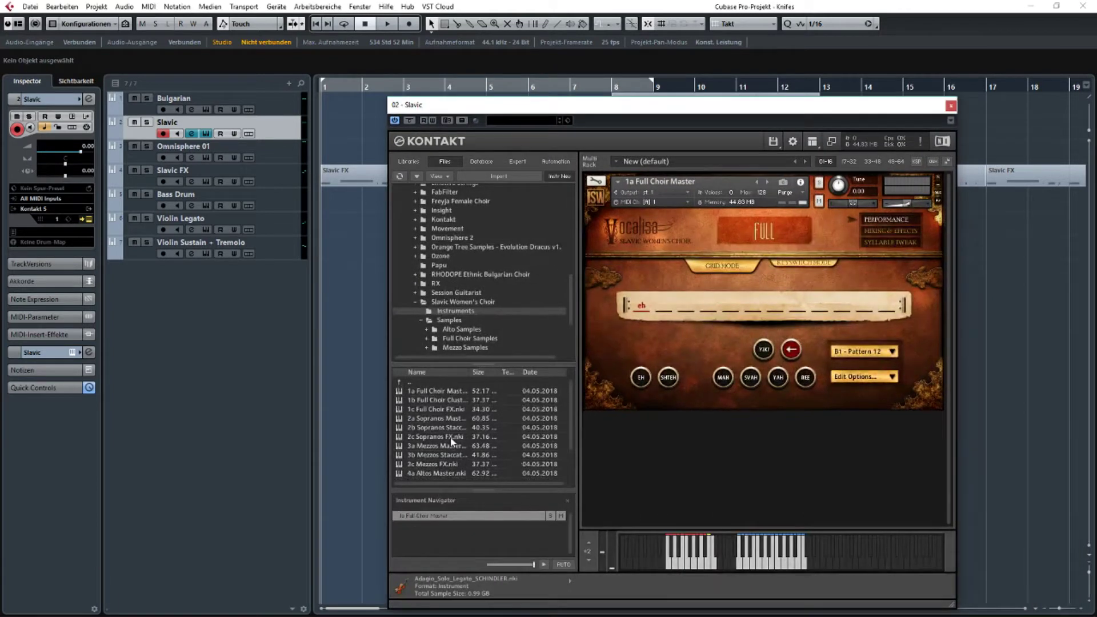
scroll(452, 439, up, 1)
scroll(448, 426, down, 3)
scroll(457, 437, down, 1)
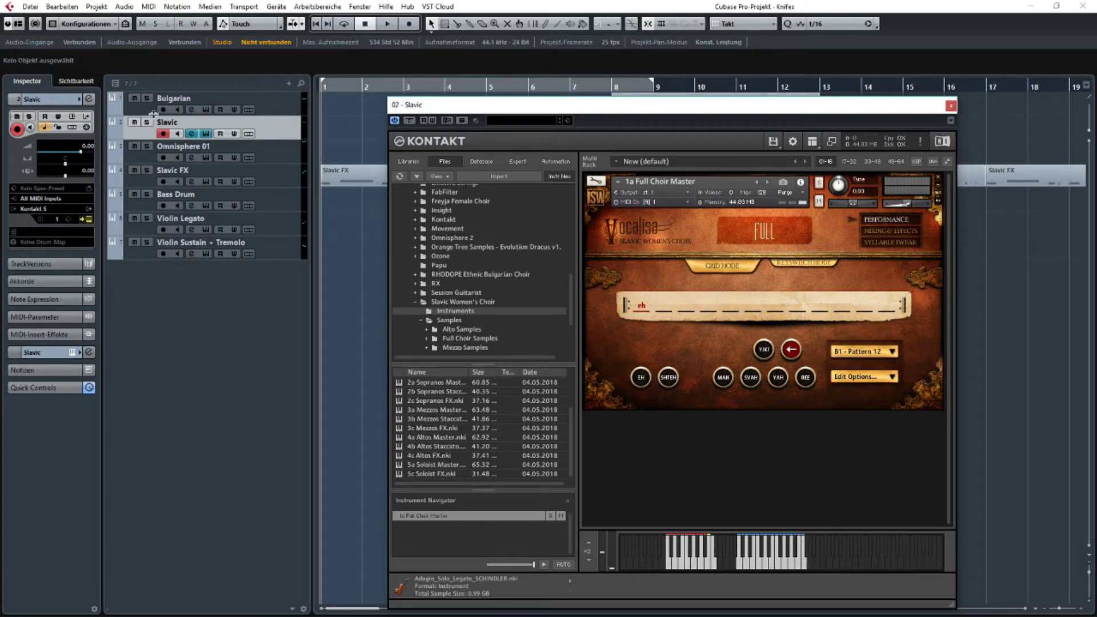
Open the Bulgarian track's Kontakt window beside the Slavic one, compare the two syllable builders and close the Bulgarian window.
click(205, 112)
click(206, 109)
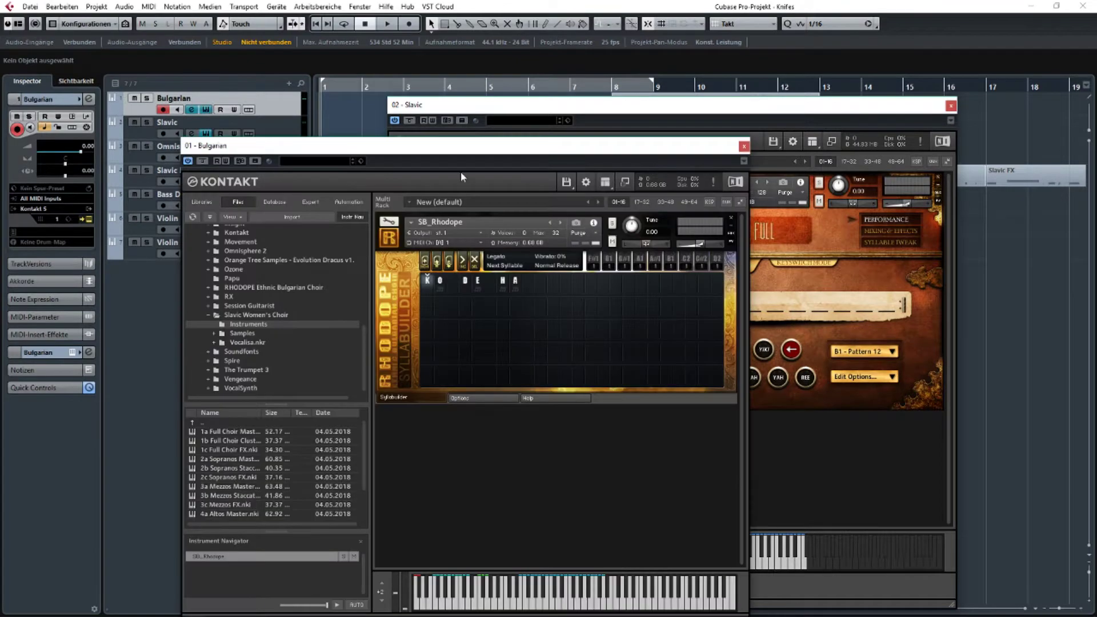
drag(457, 153, 328, 96)
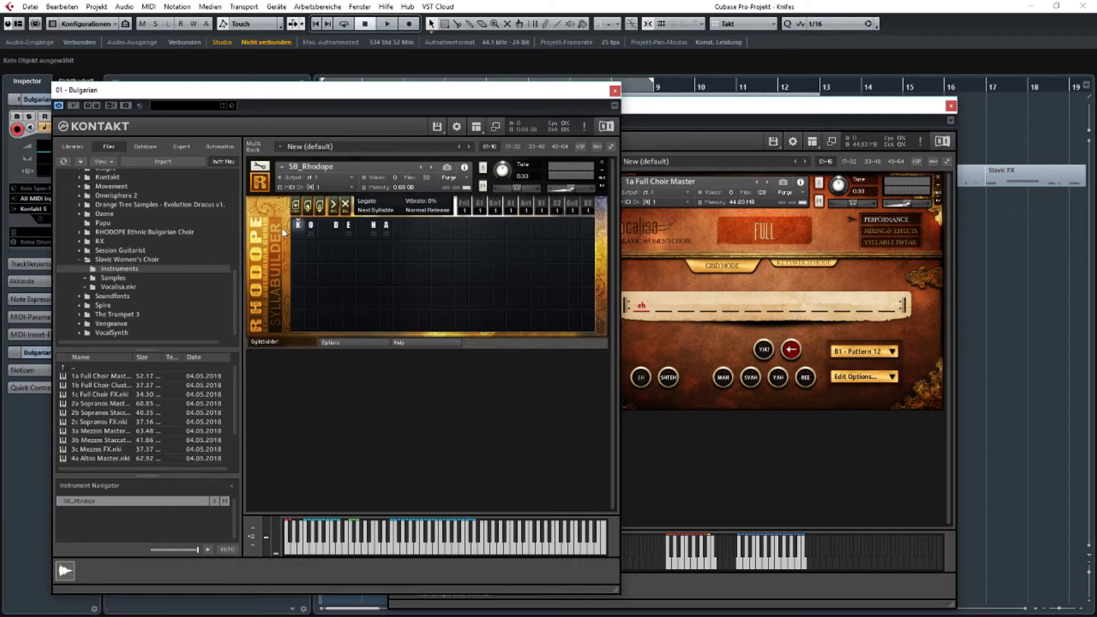
drag(745, 105, 771, 107)
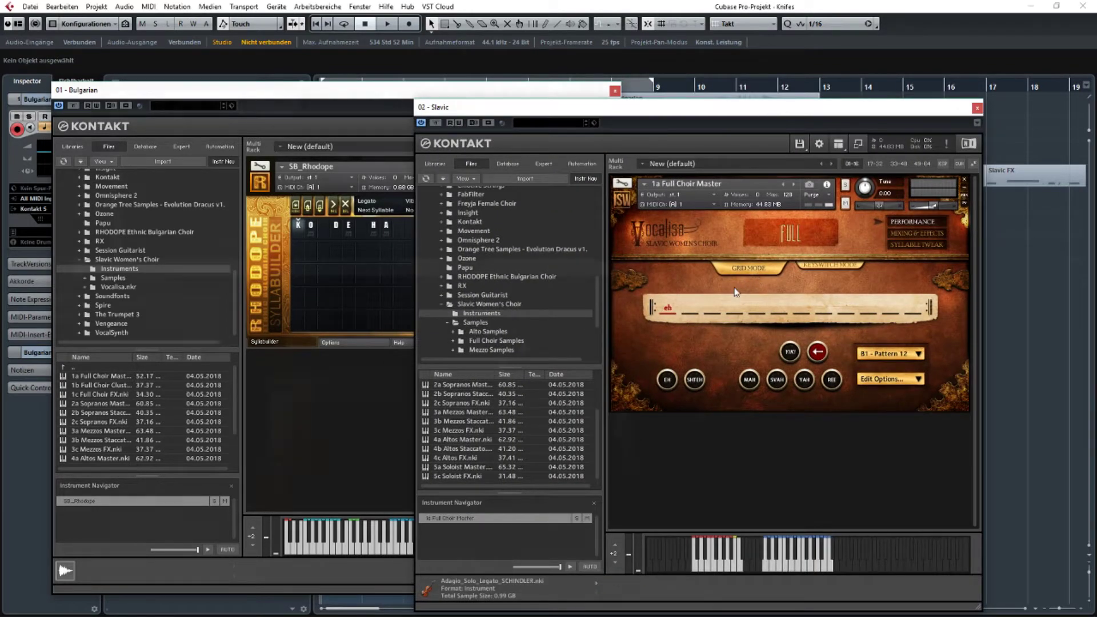
drag(374, 95, 656, 105)
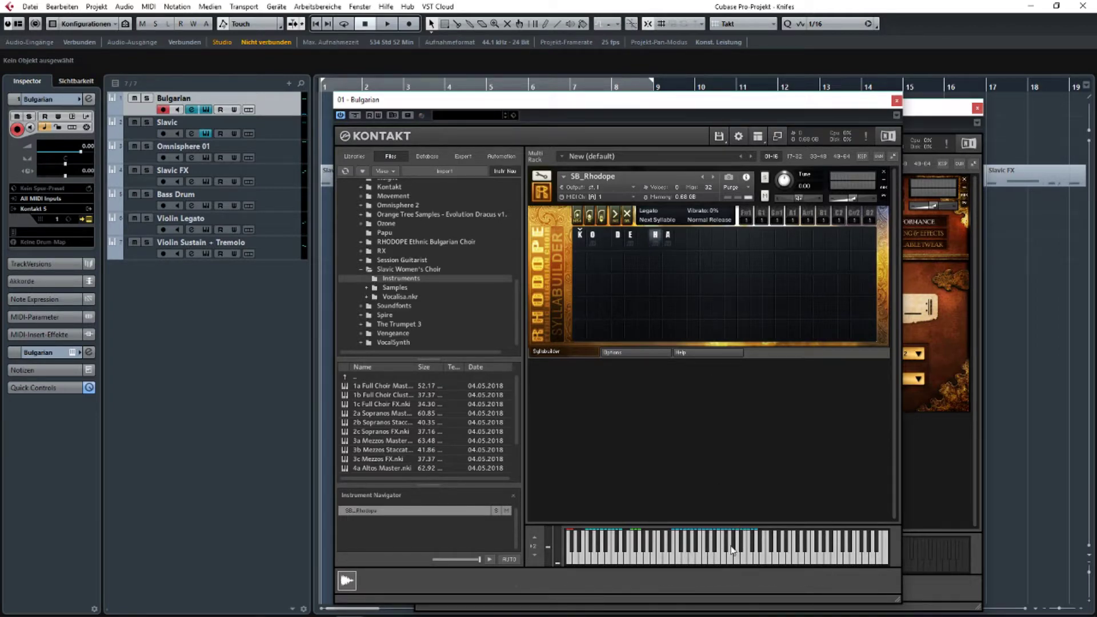
click(897, 100)
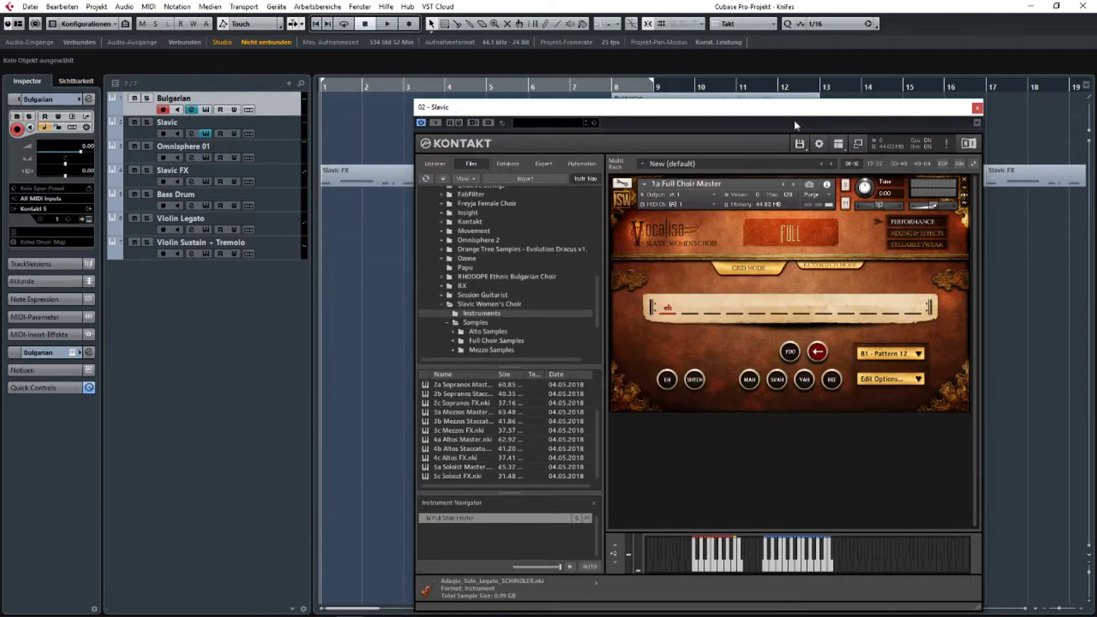
Build the syllable sequence eh, mah, svah, shteh in B1 - Pattern 12 of the Full Choir Master and select the Slavic track.
click(668, 382)
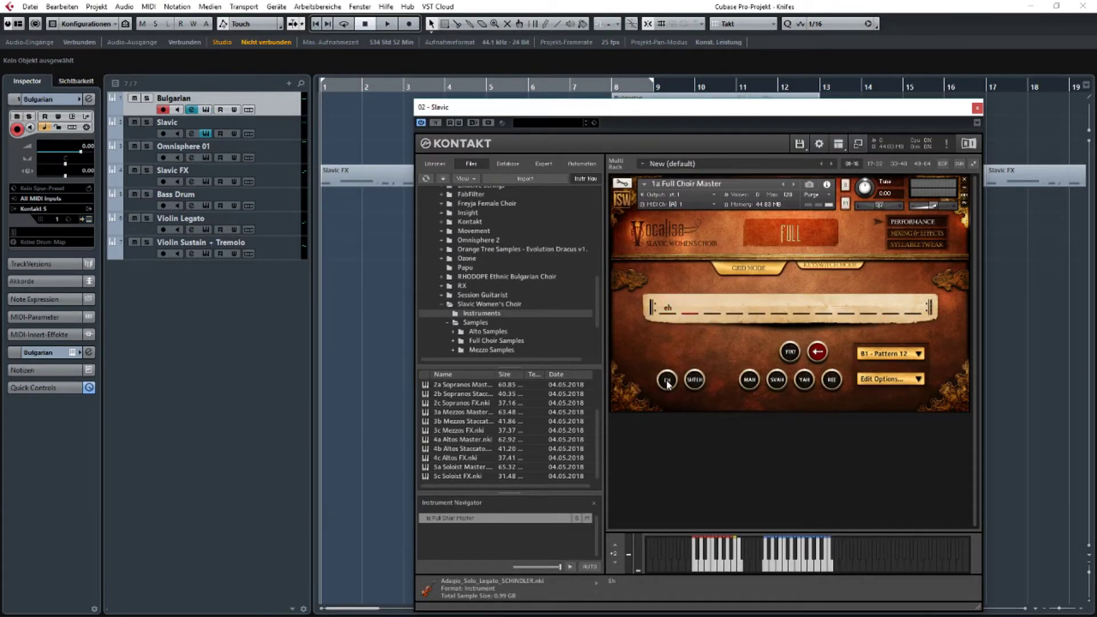
click(753, 382)
click(777, 381)
click(694, 380)
click(281, 135)
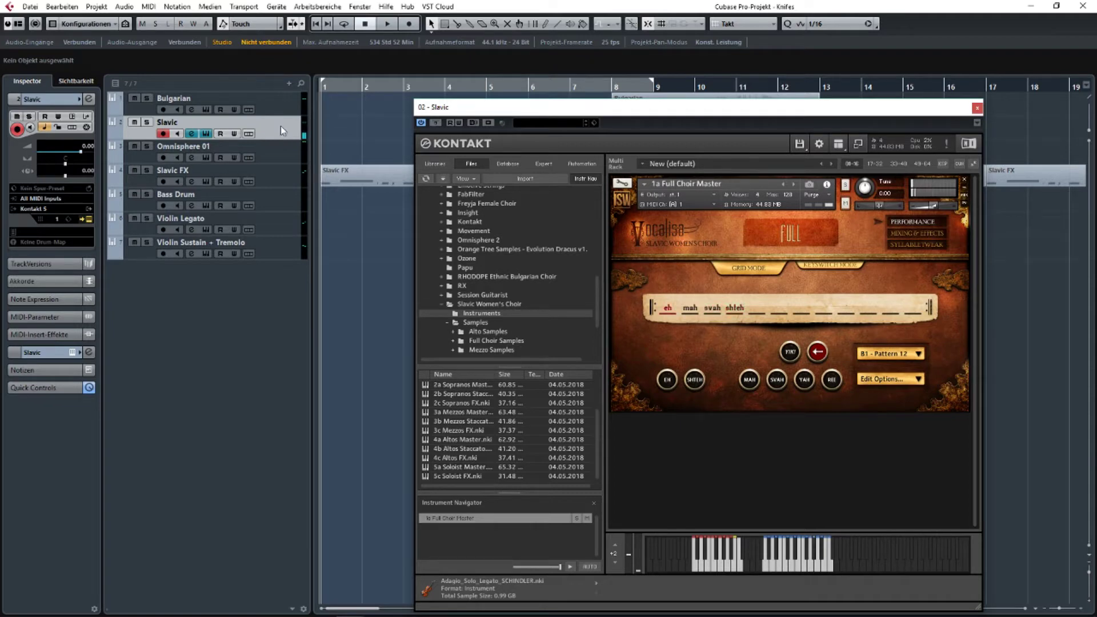
Switch the Slavic choir's syllable pattern to C#1 - Pattern 2 and on to C1 - Pattern 1.
click(890, 357)
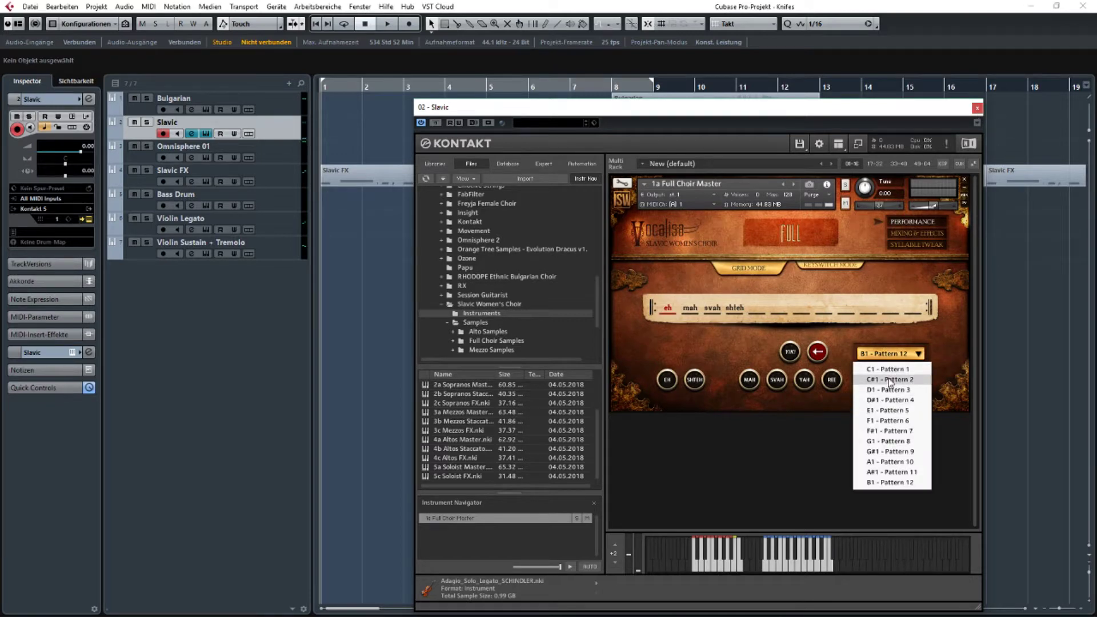
click(890, 381)
click(902, 356)
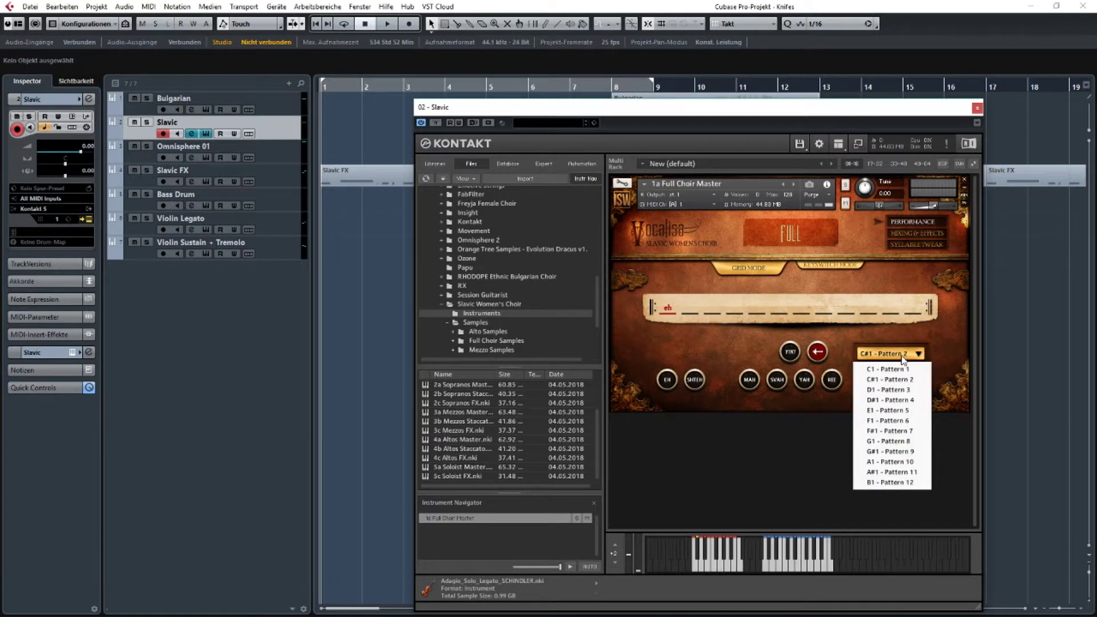
click(889, 369)
Select the Bulgarian track, view its Kontakt instrument again and close both Kontakt windows.
click(279, 106)
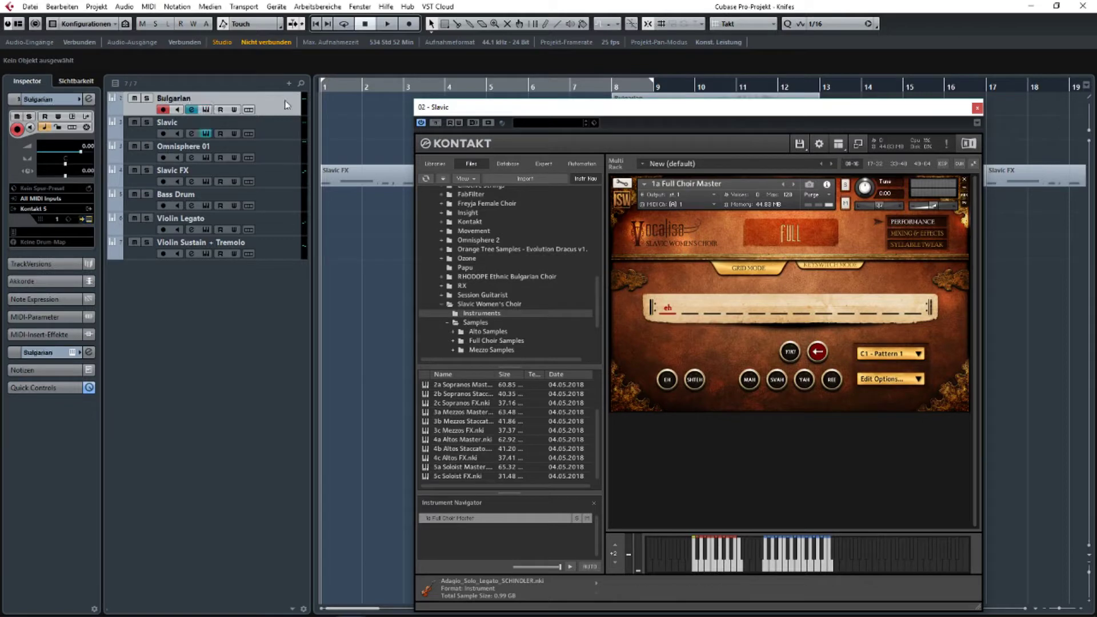
click(206, 109)
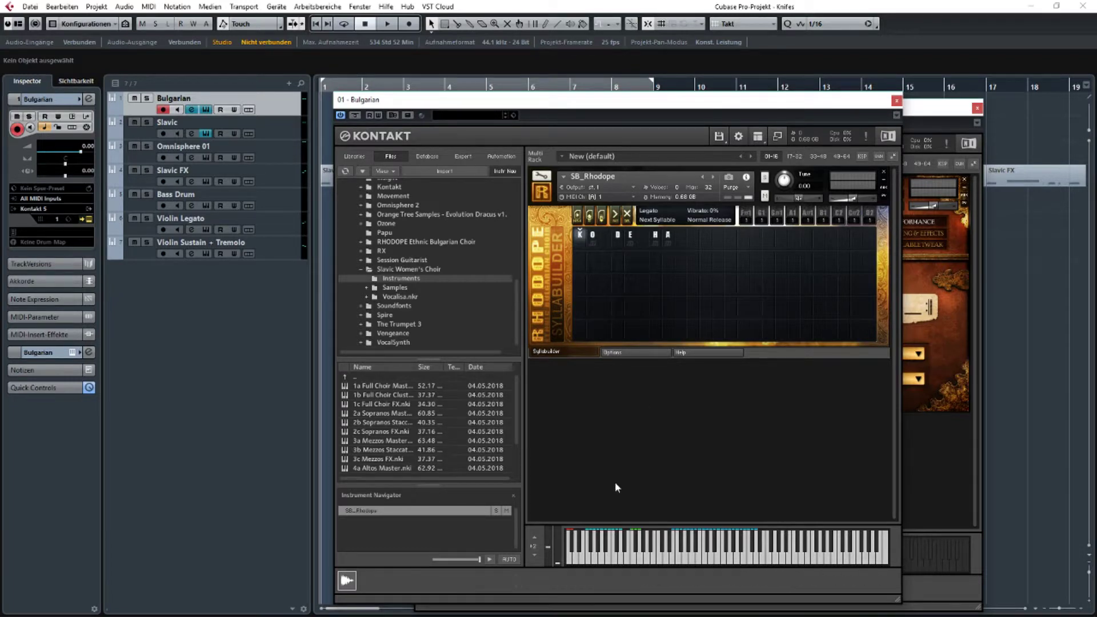
click(896, 101)
click(977, 108)
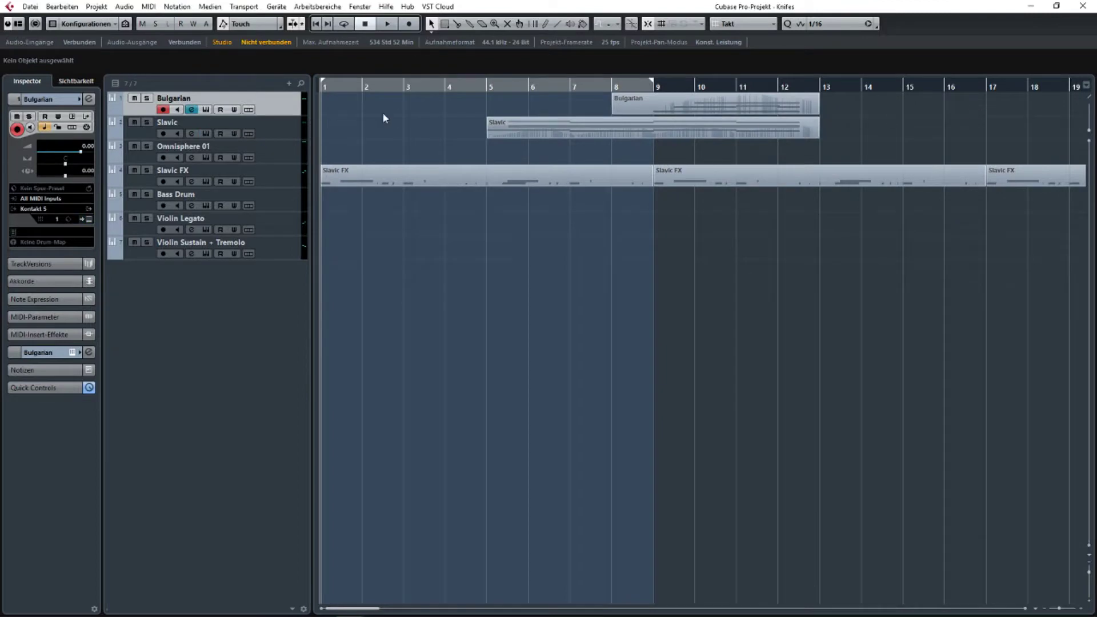
Add the syllable FI after KO DE HA in the Bulgarian track's Rhodope Syllabuilder and close the instrument window.
click(206, 109)
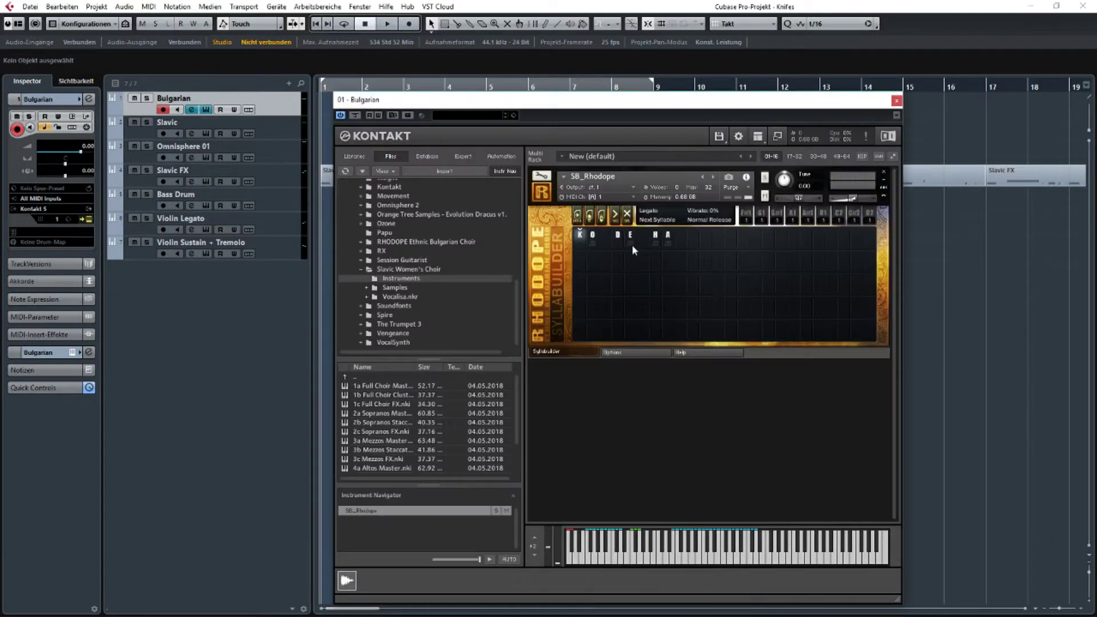
click(693, 234)
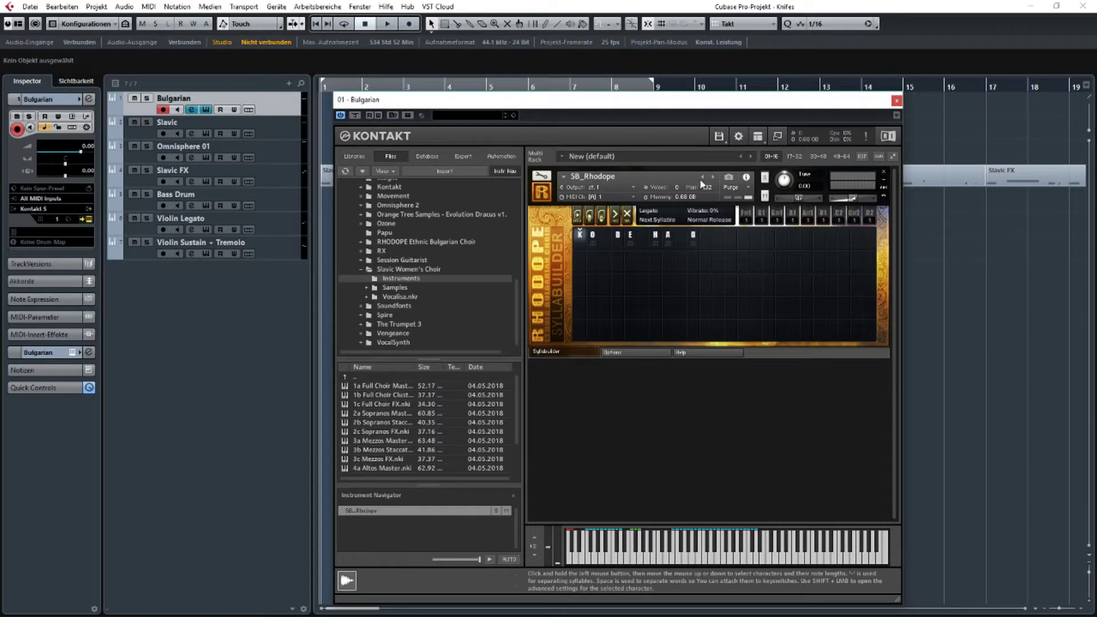
drag(717, 171, 716, 208)
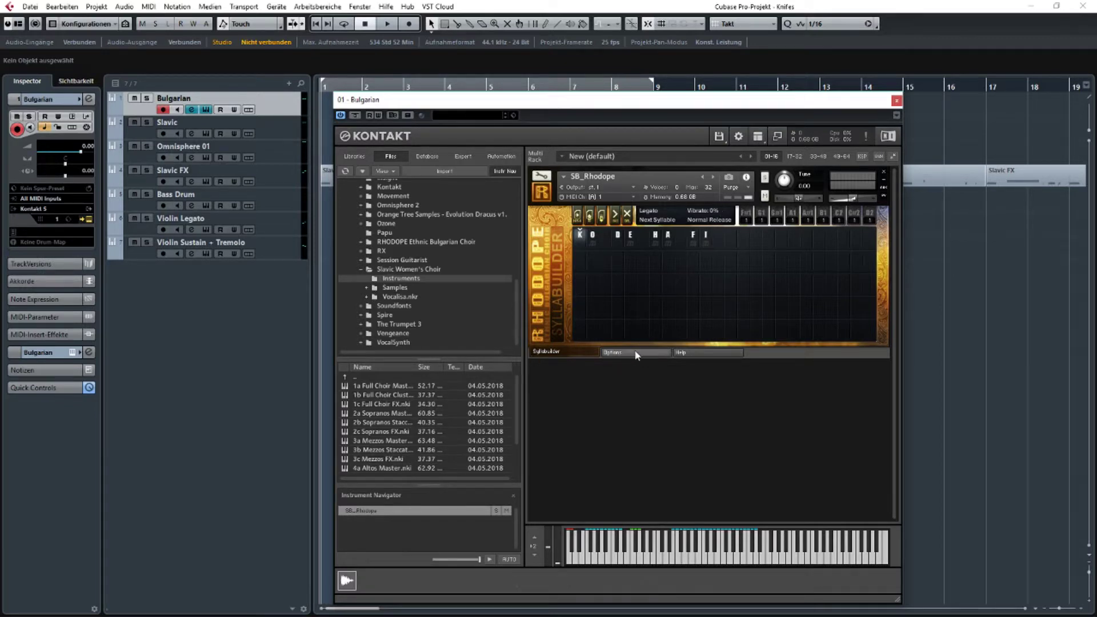
click(896, 101)
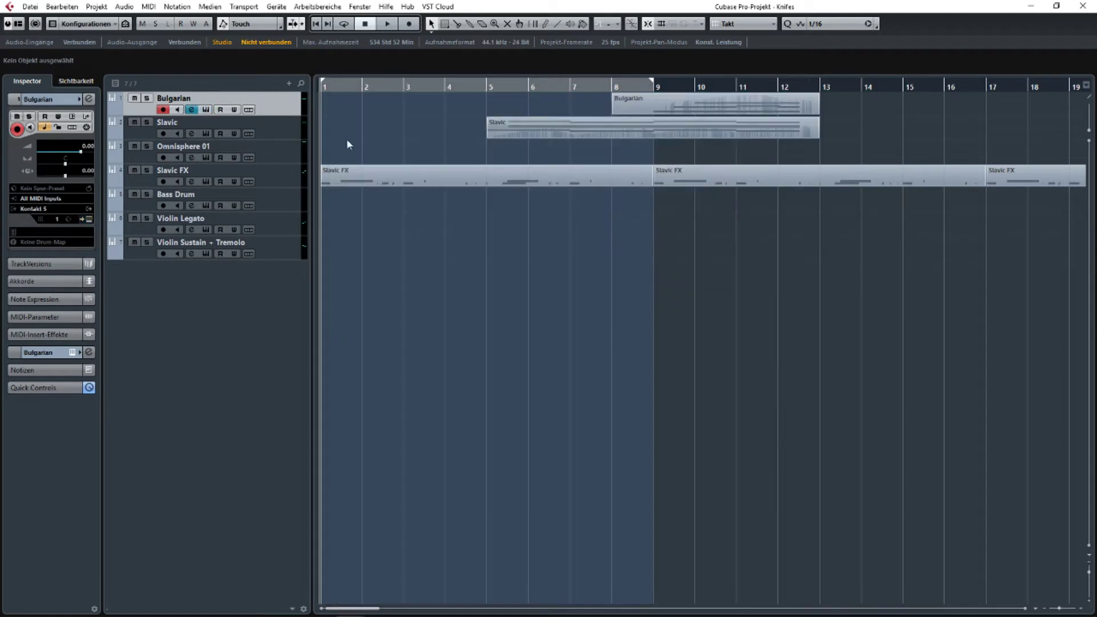
Move the Omnisphere 01 track to the top of the track list and select the Slavic FX track.
drag(299, 155, 289, 110)
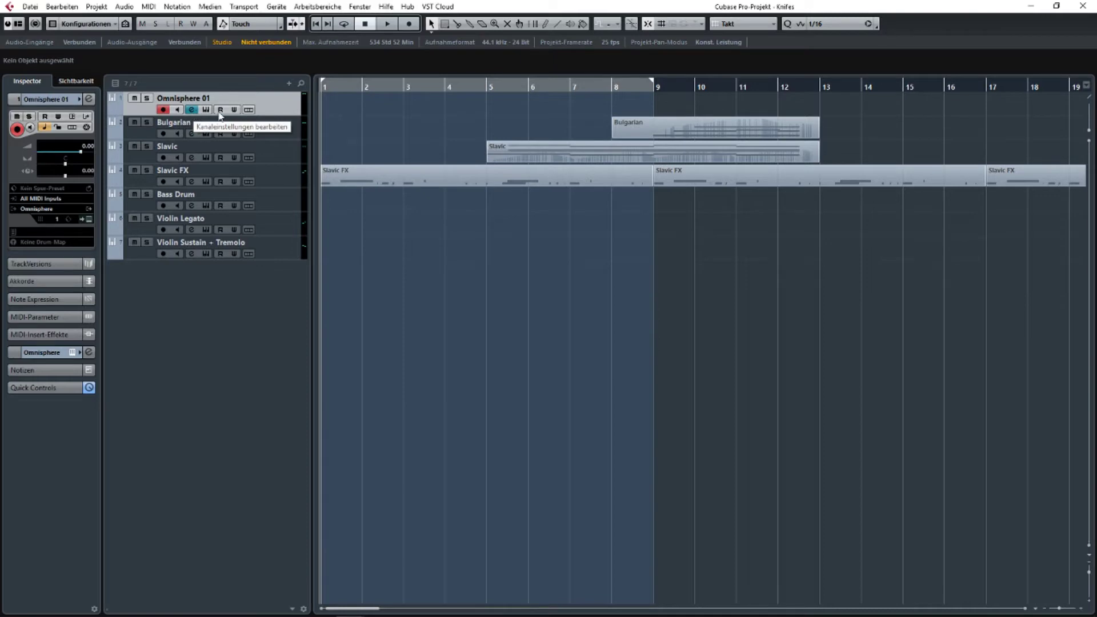
click(294, 156)
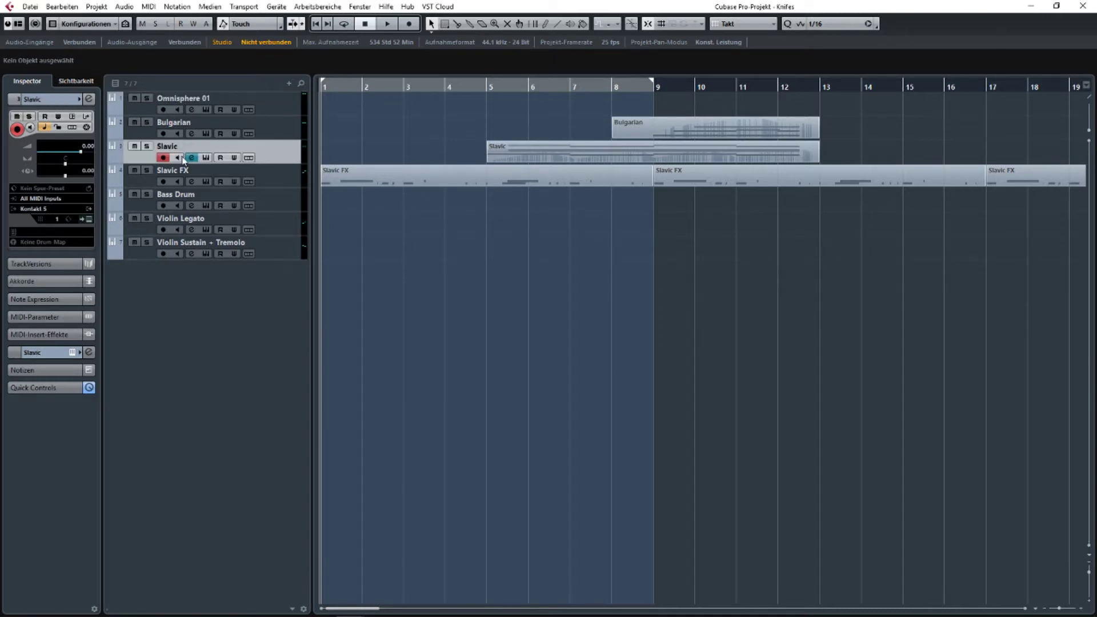
click(286, 180)
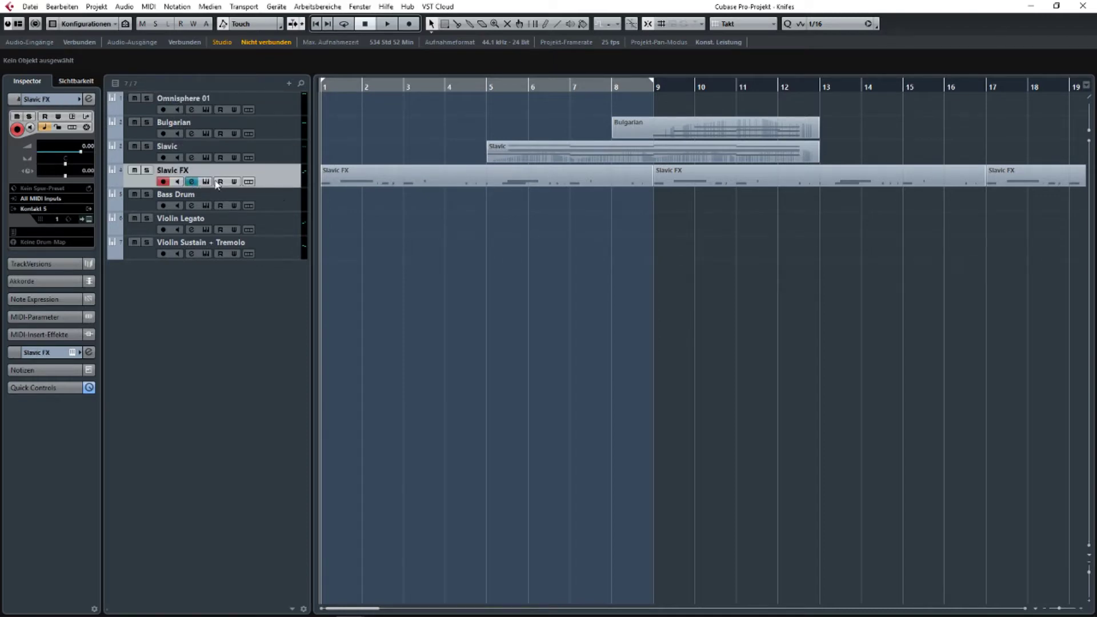
Open the Slavic FX track's 1c Full Choir FX instrument, audition its lowest active key and close the window.
click(207, 181)
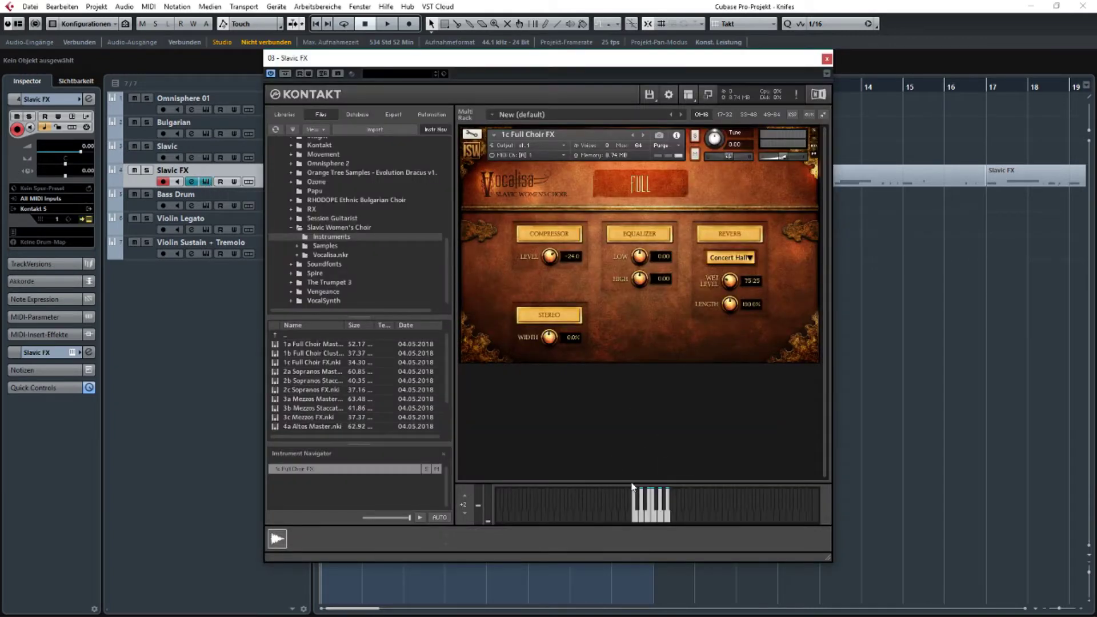
click(634, 522)
click(826, 58)
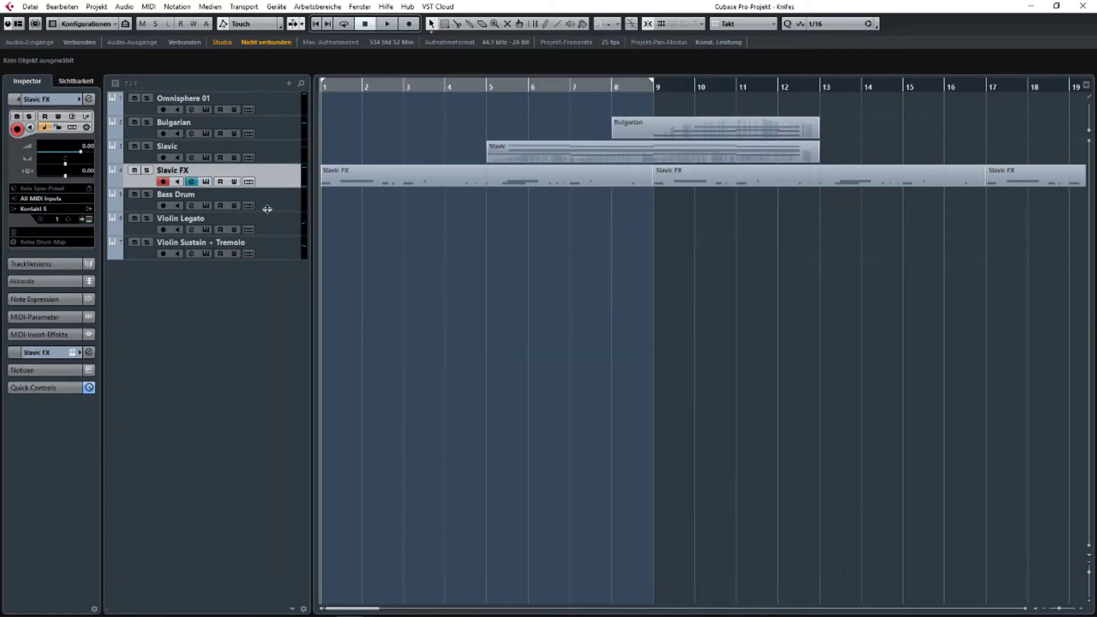
Select the Bass Drum track, move on to Violin Legato and view that track's Kontakt instrument.
click(267, 209)
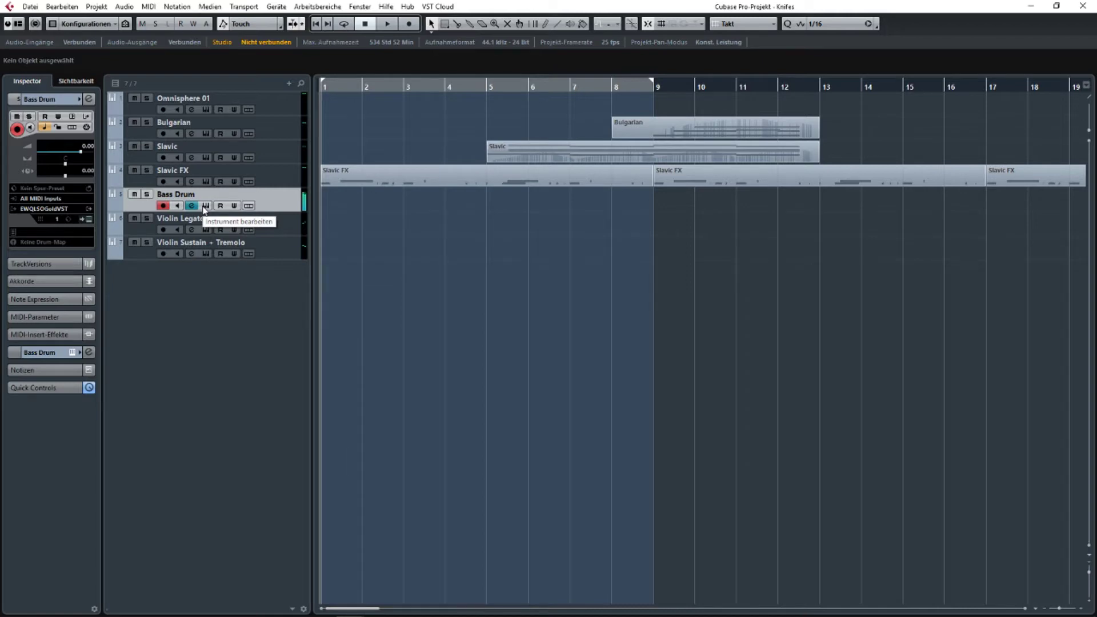
click(266, 224)
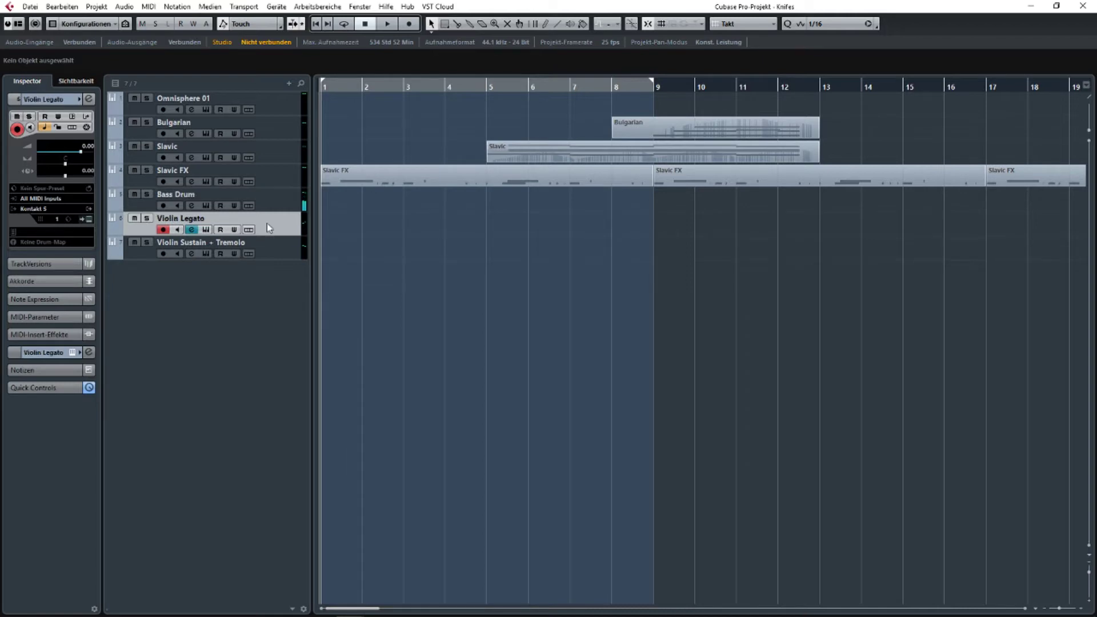
click(208, 230)
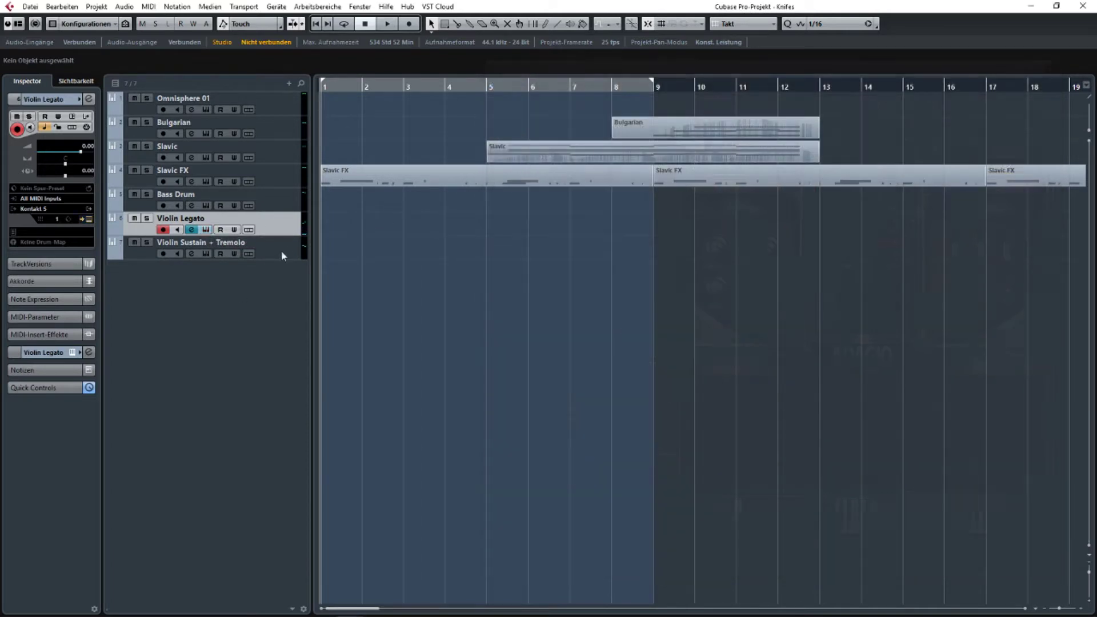
Examine the Adagio Solo Sustains articulations on the Violin Sustain + Tremolo track and close the instrument window.
click(283, 247)
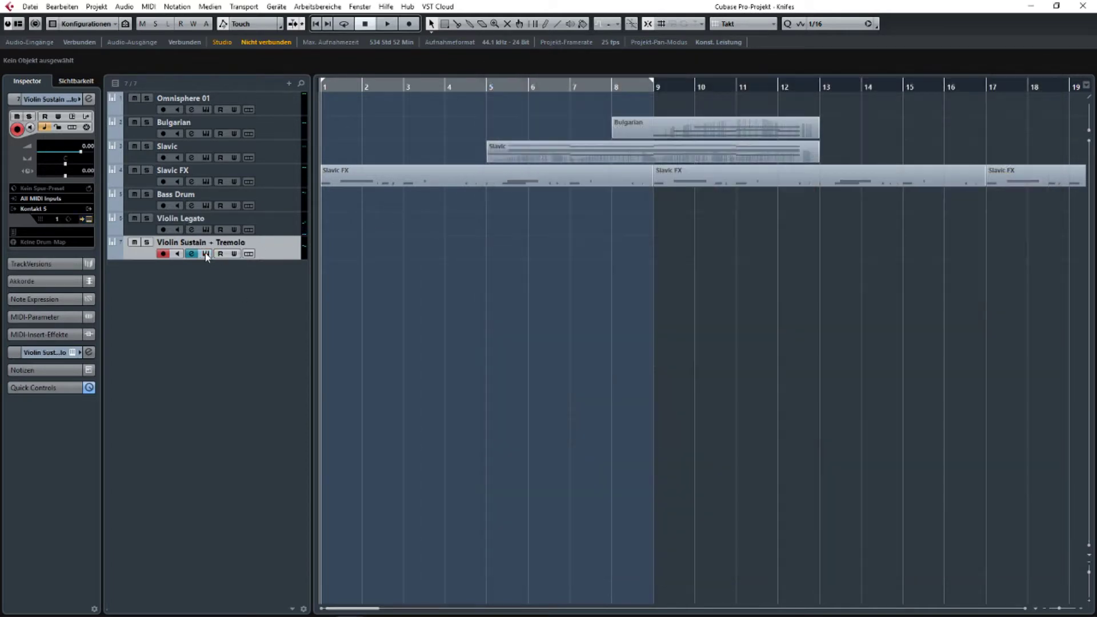
click(206, 254)
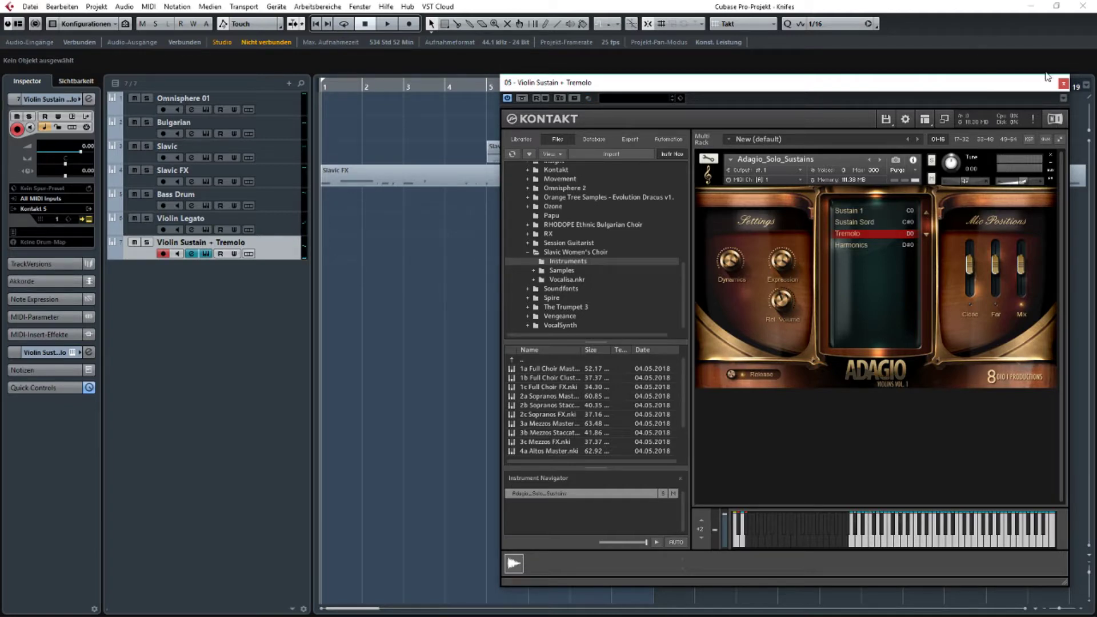
click(1063, 84)
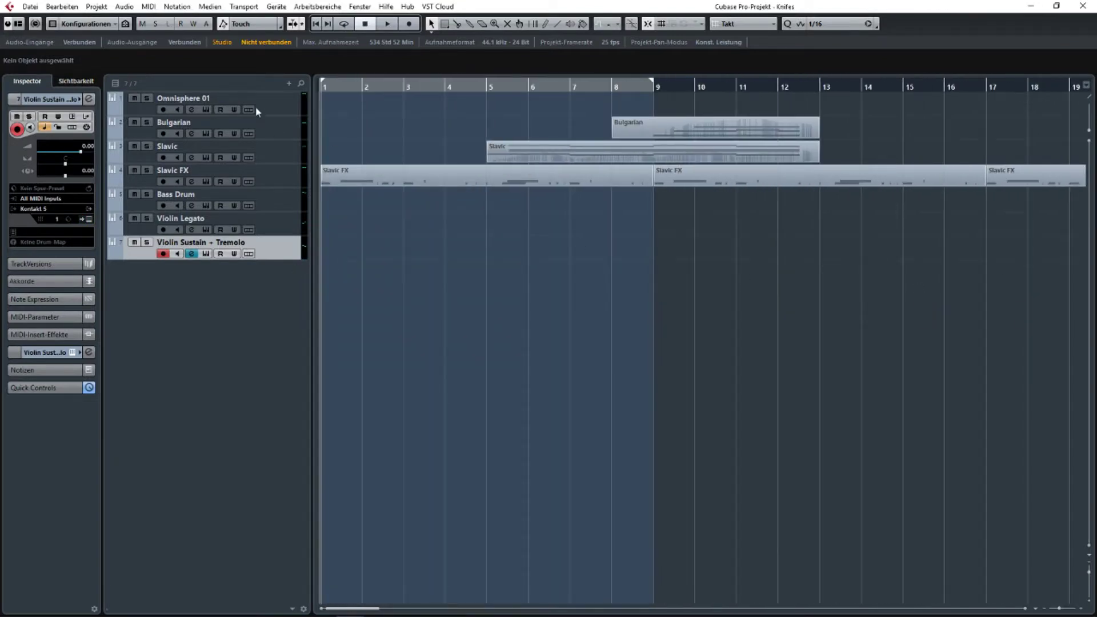
click(297, 136)
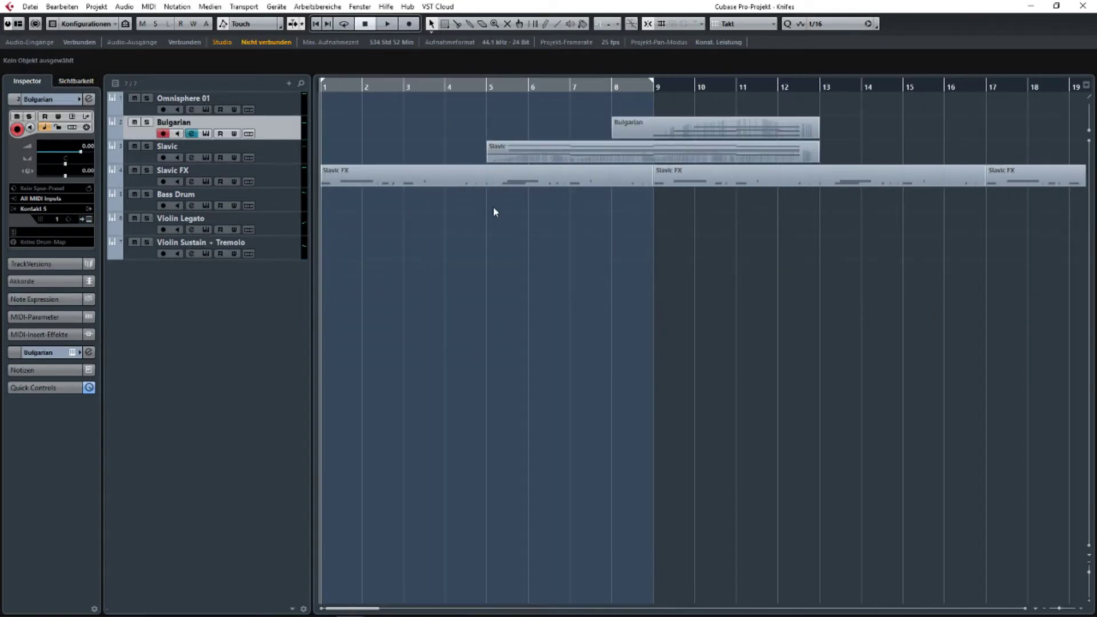
key(h)
key(h)
key(h)
key(h)
key(h)
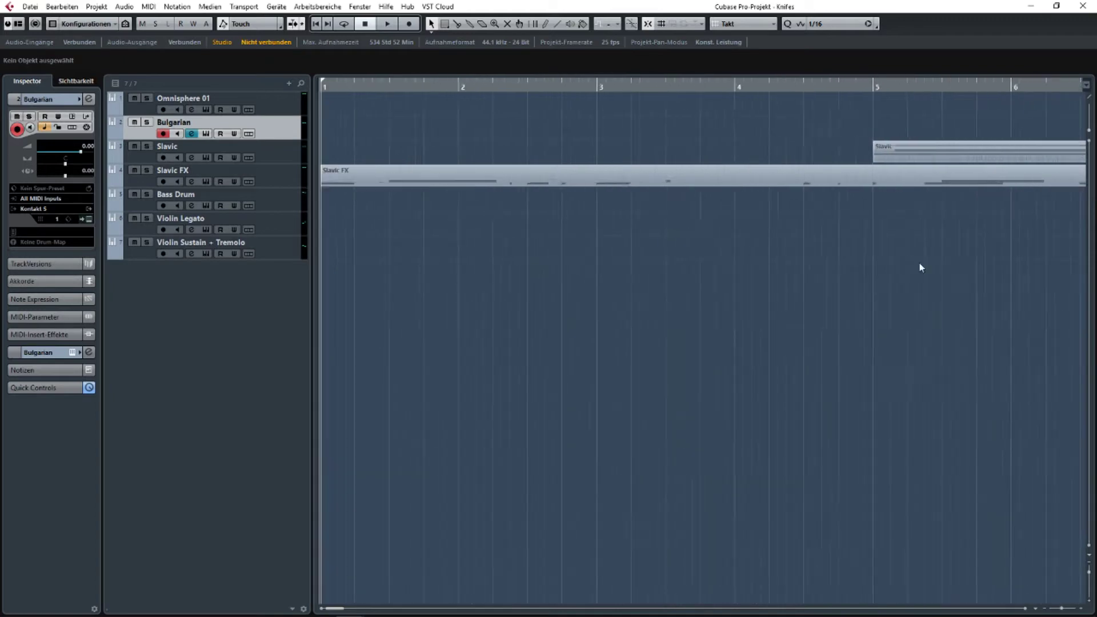
key(g)
key(g)
key(g)
key(g)
key(g)
key(g)
key(g)
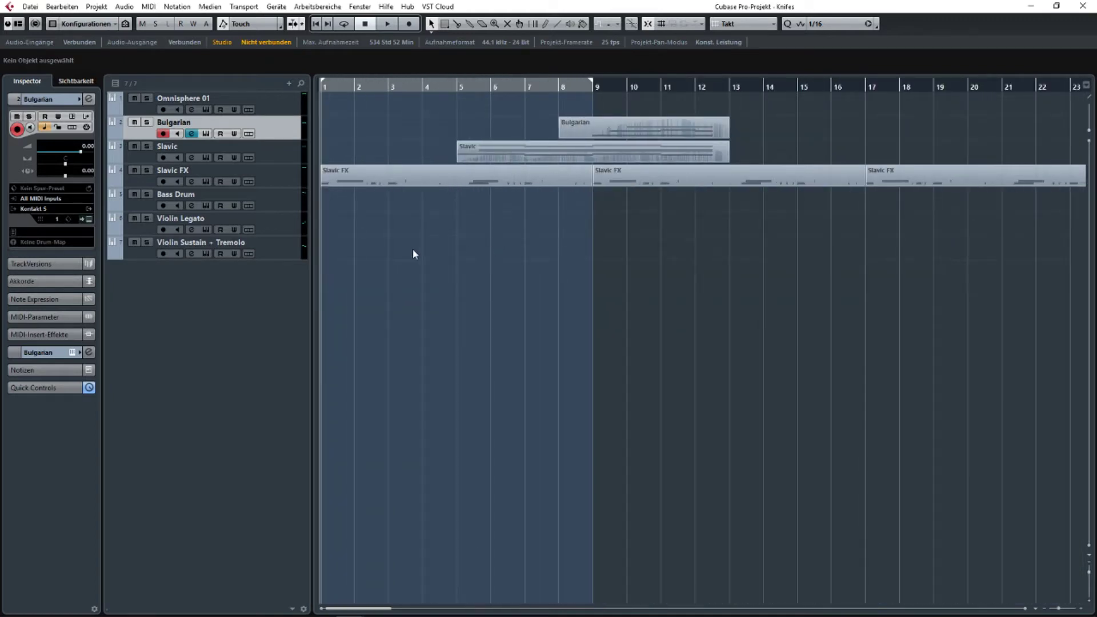
key(h)
key(h)
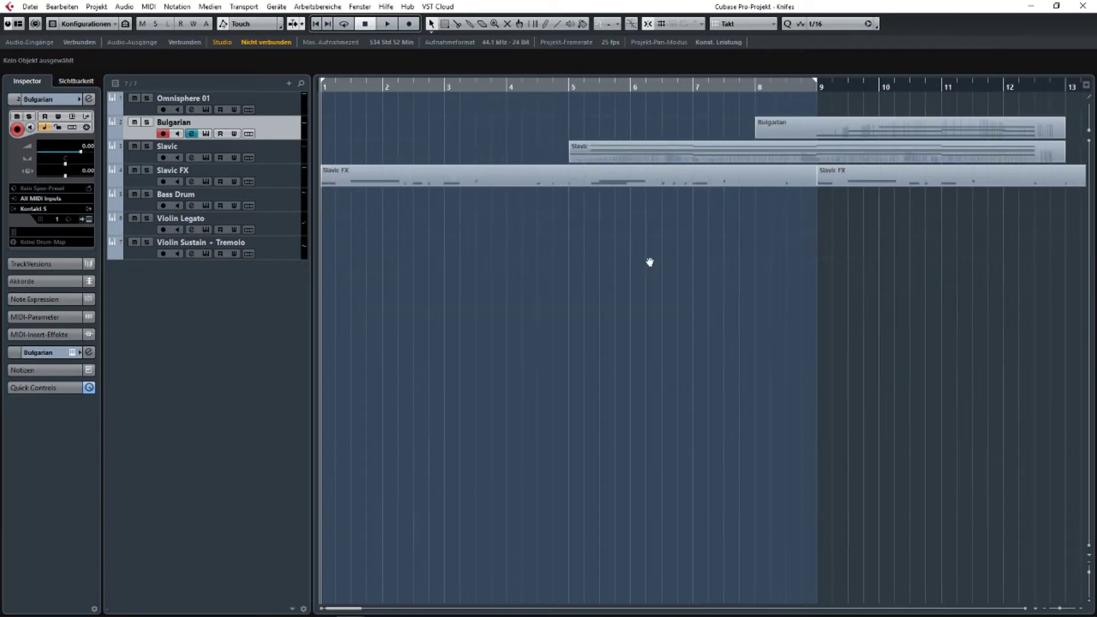
drag(702, 258, 452, 301)
key(h)
key(h)
Select the Slavic FX track and its first part, and close the track's channel settings.
click(275, 177)
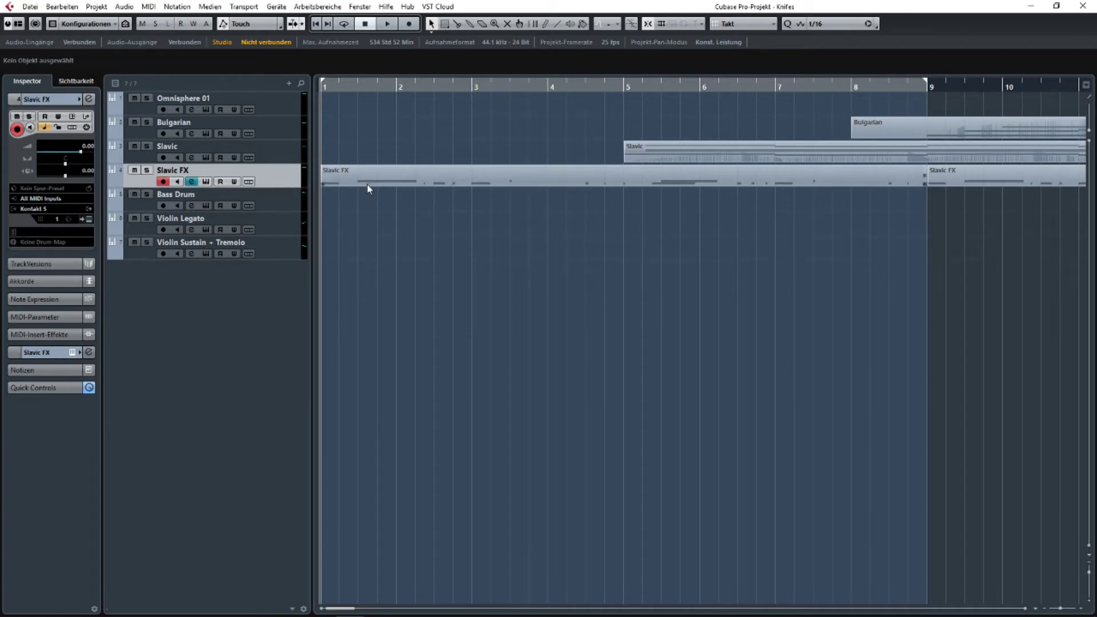
key(g)
key(g)
key(h)
key(h)
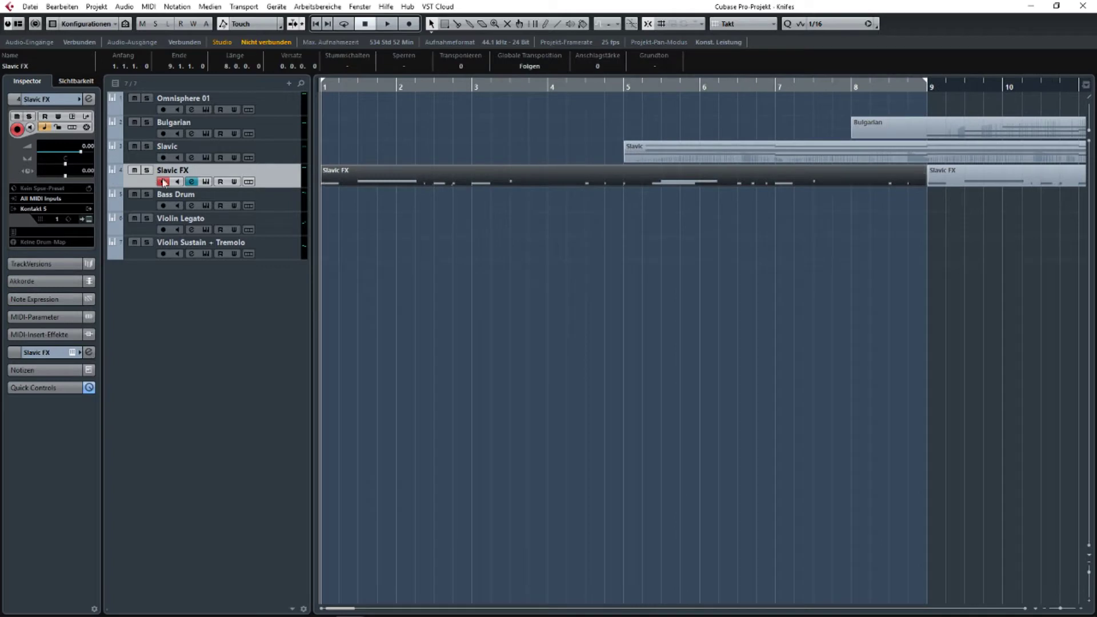
click(192, 182)
key(g)
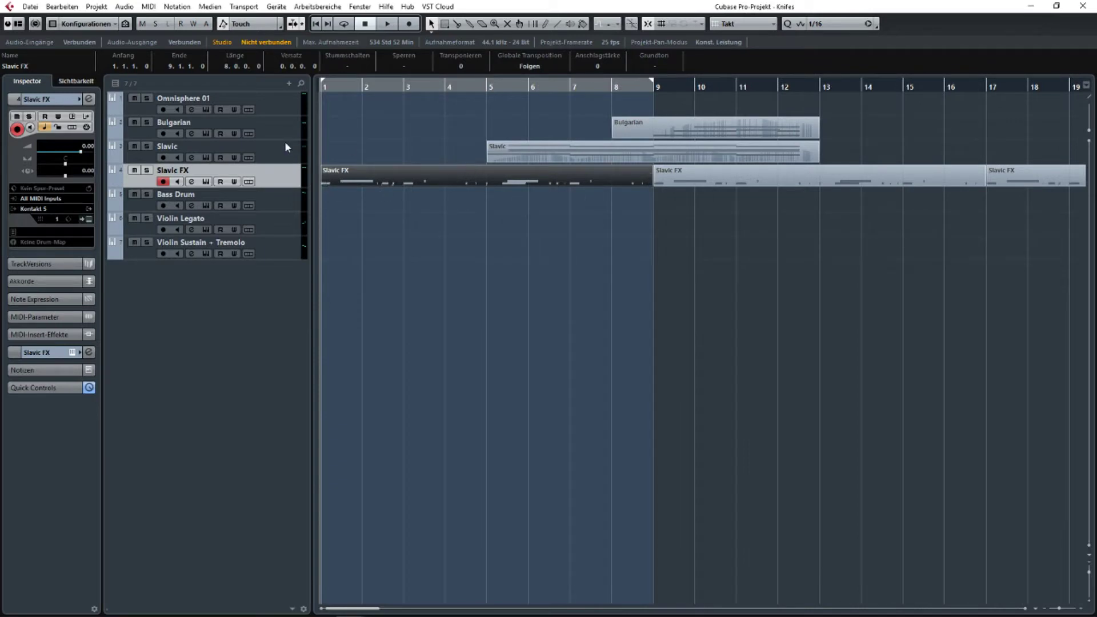
Solo the Slavic FX track, play it from bar 1 to bar 5, then stop and unsolo it.
click(147, 170)
key(space)
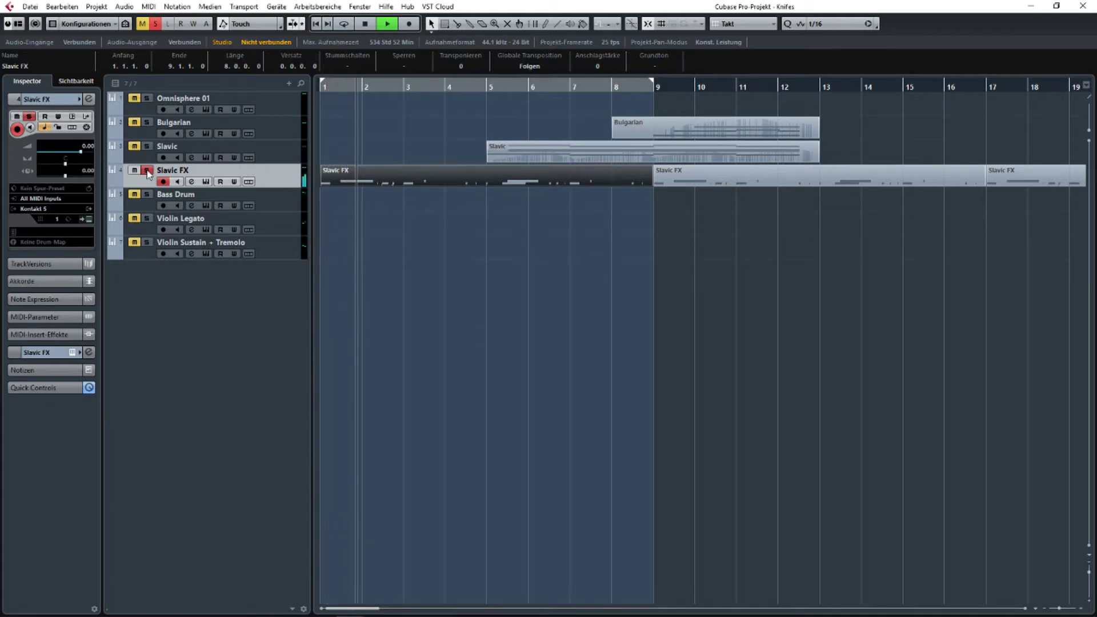
key(F2)
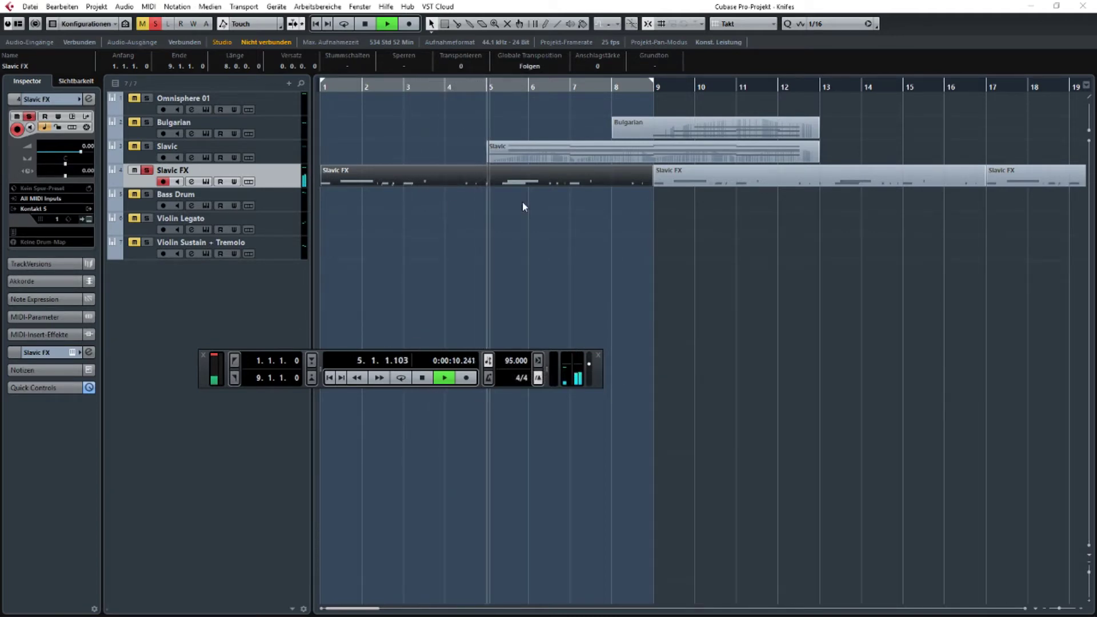
key(space)
key(F2)
click(146, 170)
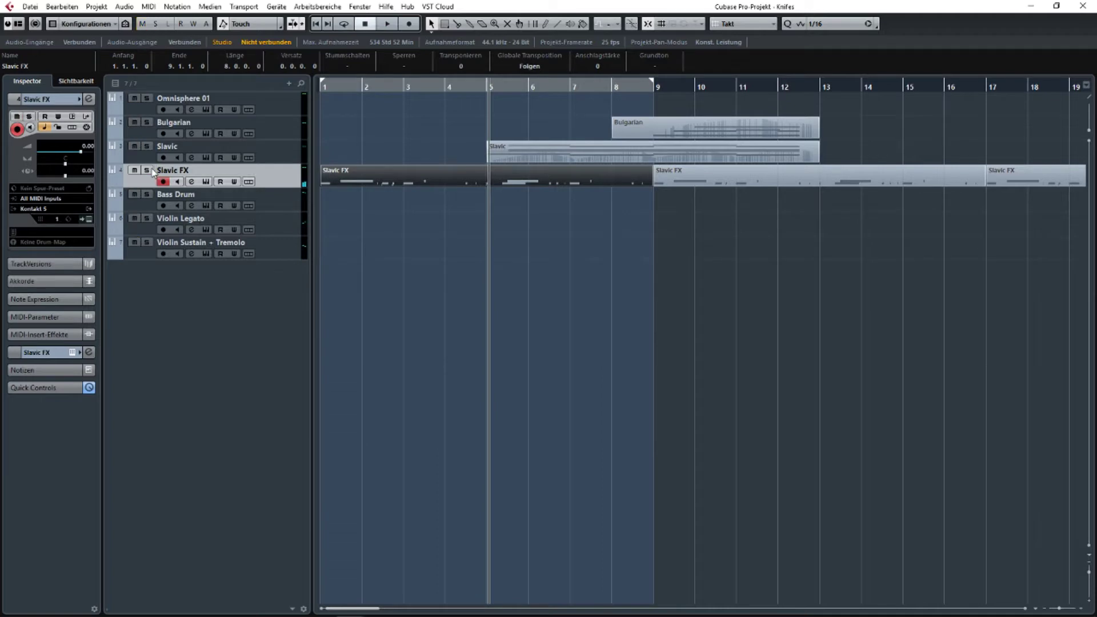
Select the Bulgarian track, examine its part's notes and modulation curve in the Key Editor and close the editor.
click(296, 157)
click(290, 127)
double_click(732, 134)
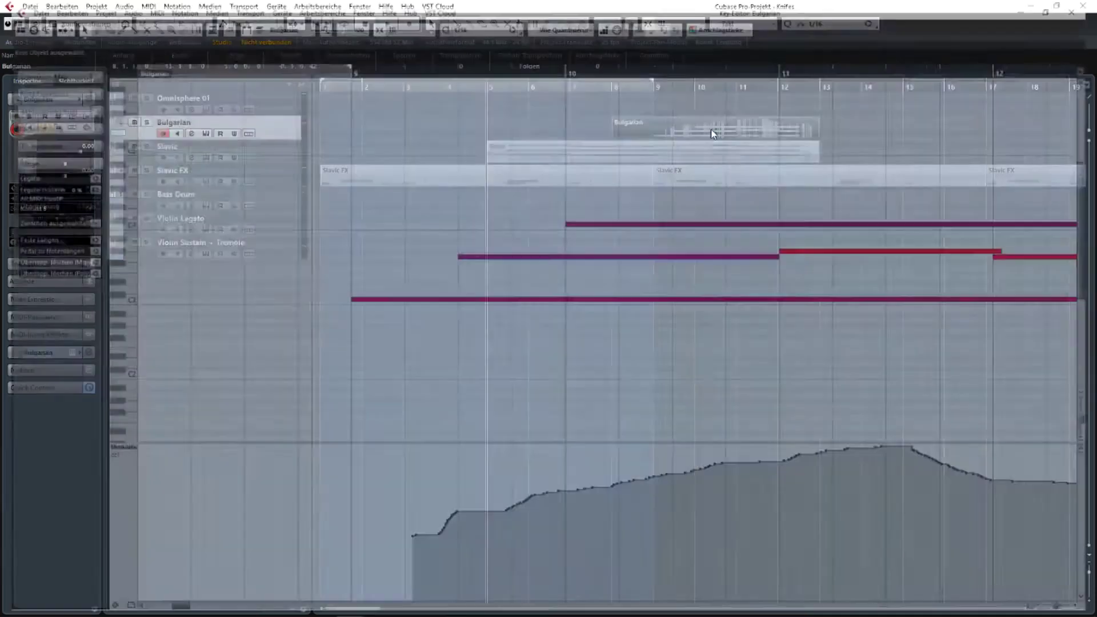
scroll(705, 146, down, 2)
drag(686, 171, 540, 180)
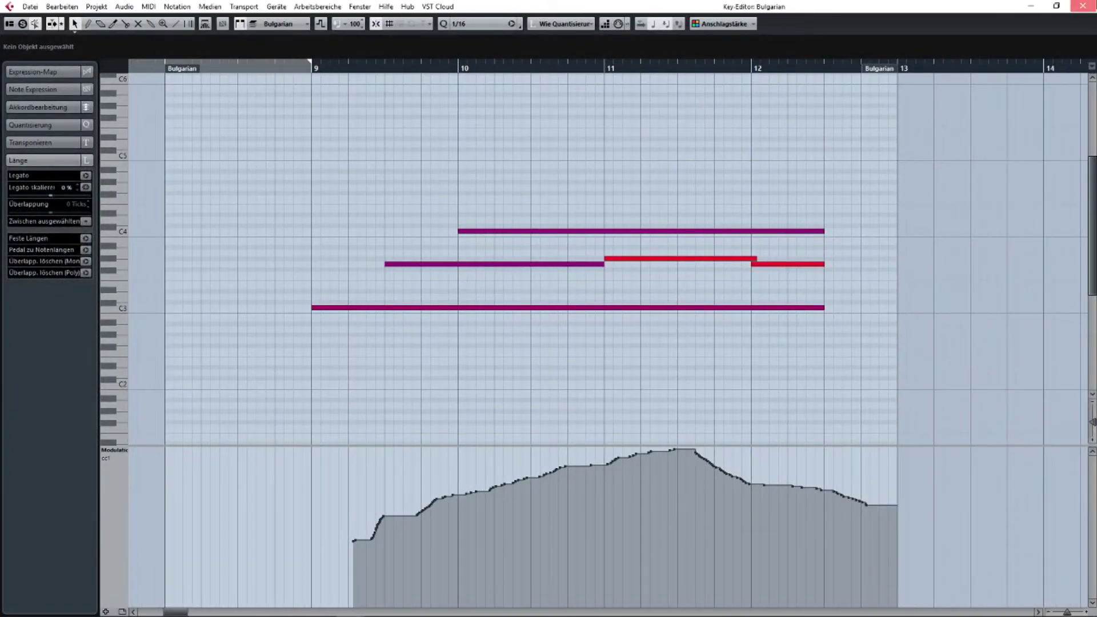
click(1082, 6)
Examine the Slavic part's notes and modulation curve in the Key Editor and close the editor.
double_click(614, 154)
scroll(419, 404, down, 3)
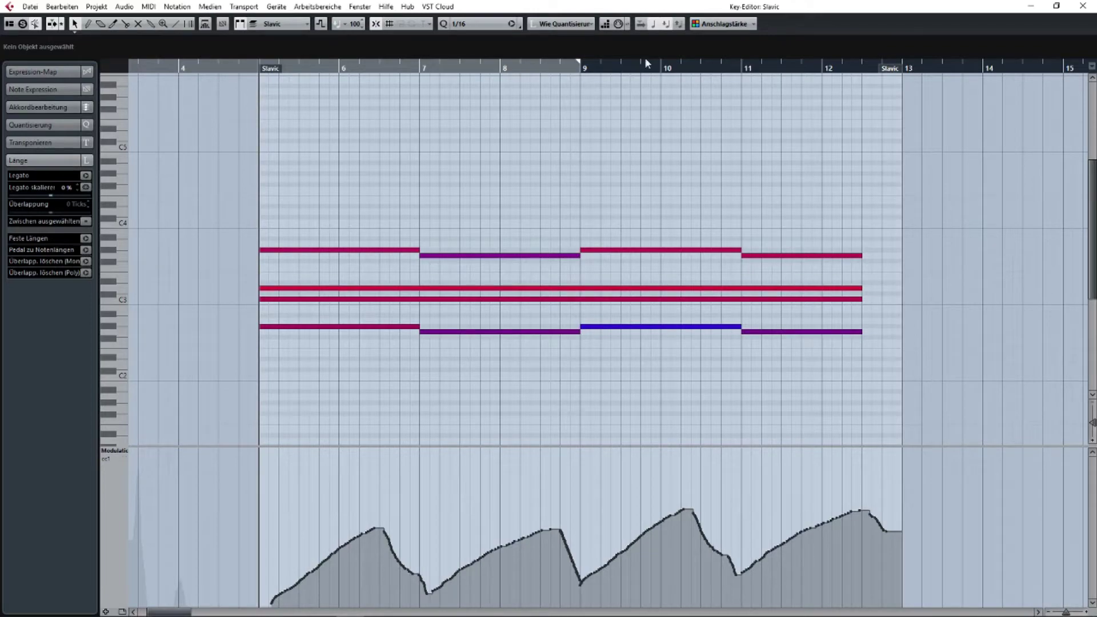
click(1082, 7)
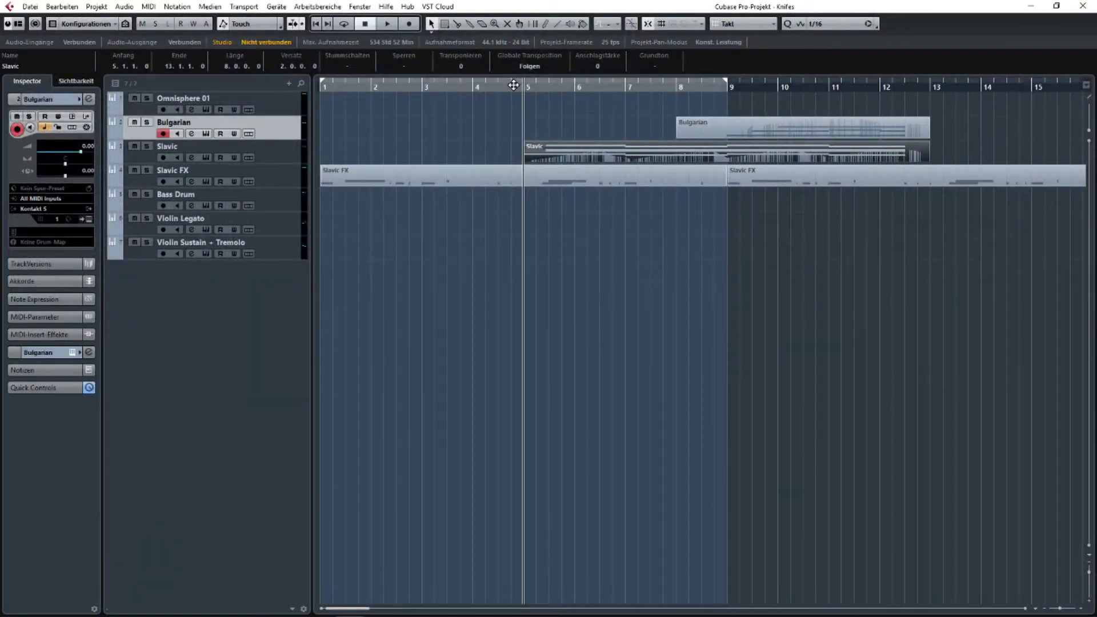
View the Slavic track's 1a Full Choir Master instrument, close its window and deselect the Slavic part.
click(274, 150)
click(205, 156)
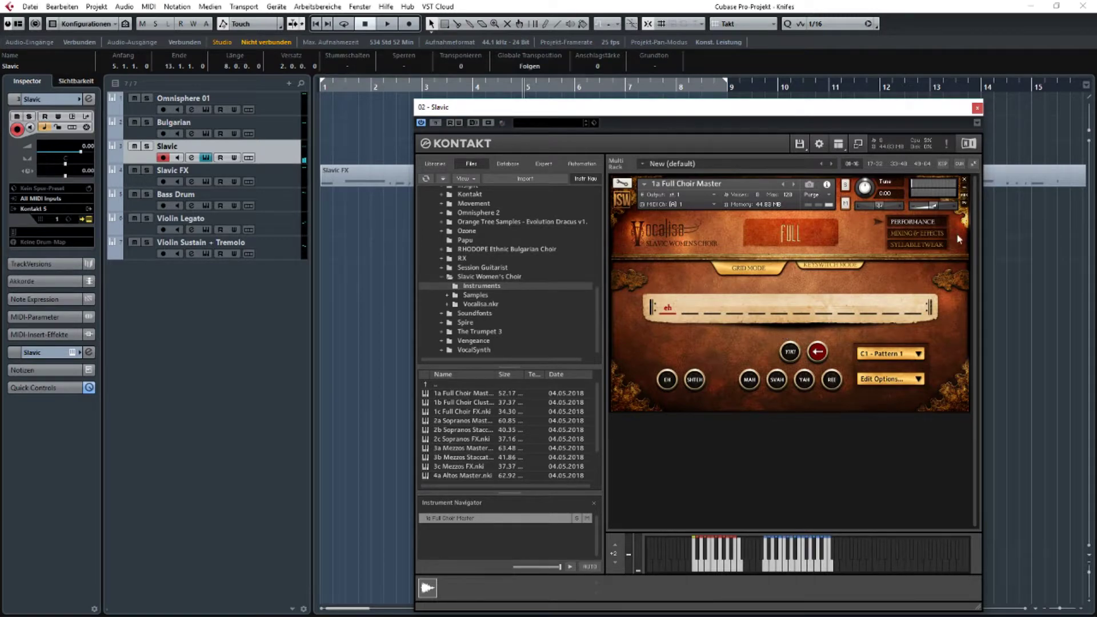
click(976, 108)
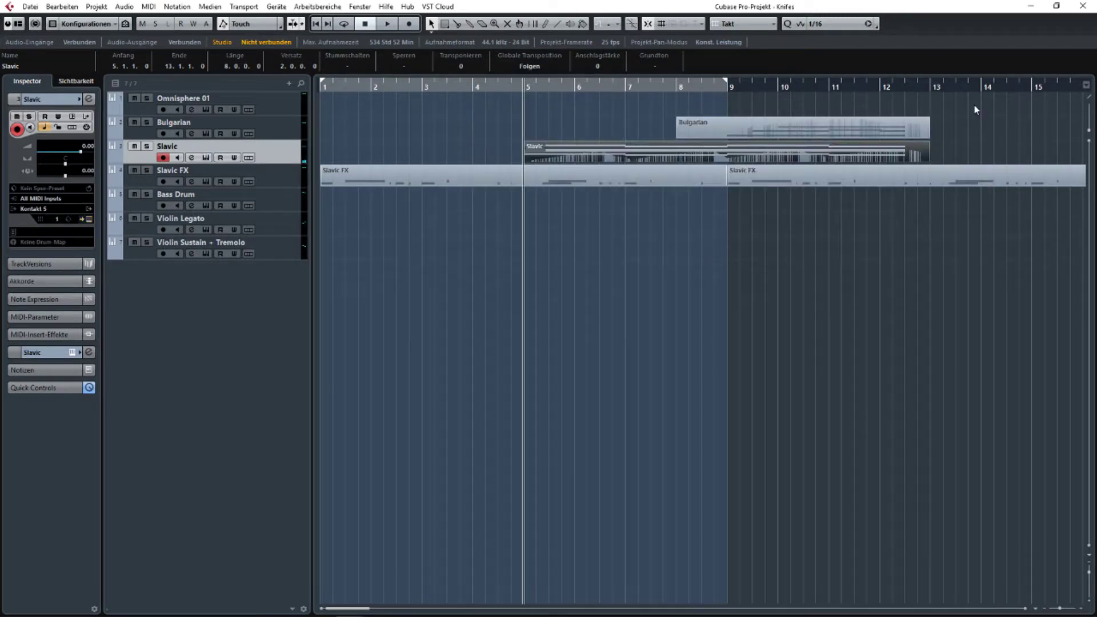
click(573, 238)
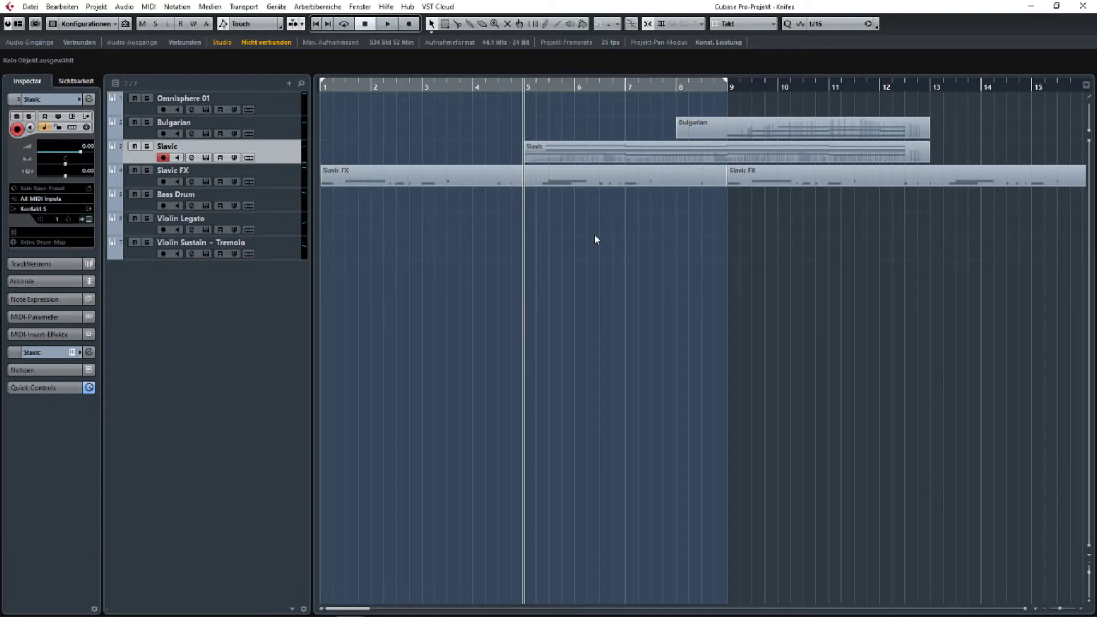
Select the Bulgarian track, view its Rhodope instrument and close the Kontakt window.
click(303, 125)
click(292, 146)
click(290, 121)
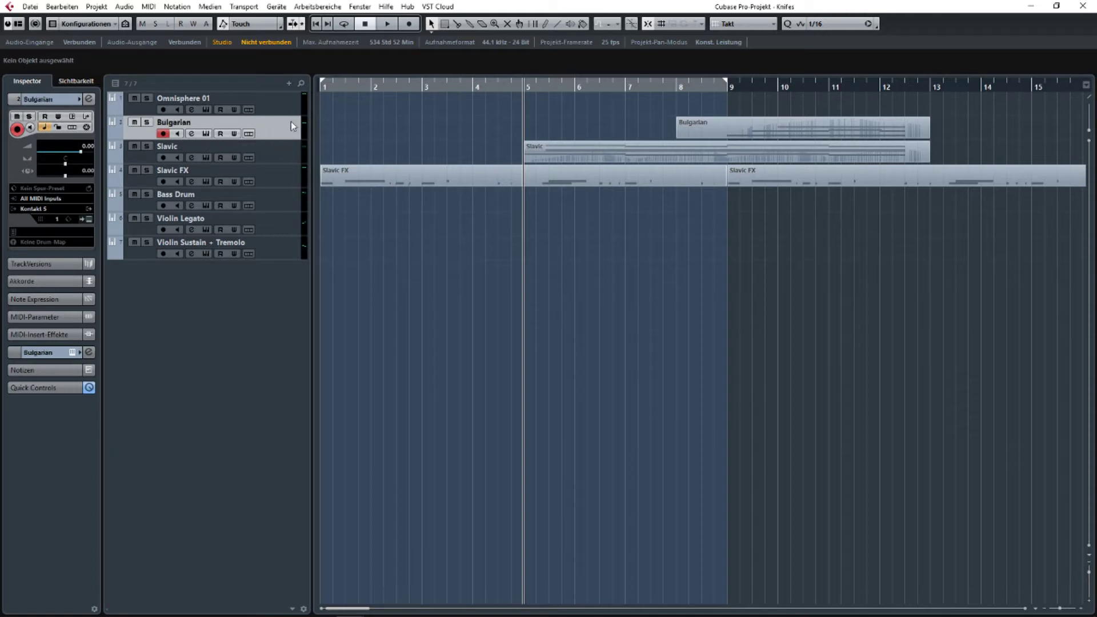
click(205, 134)
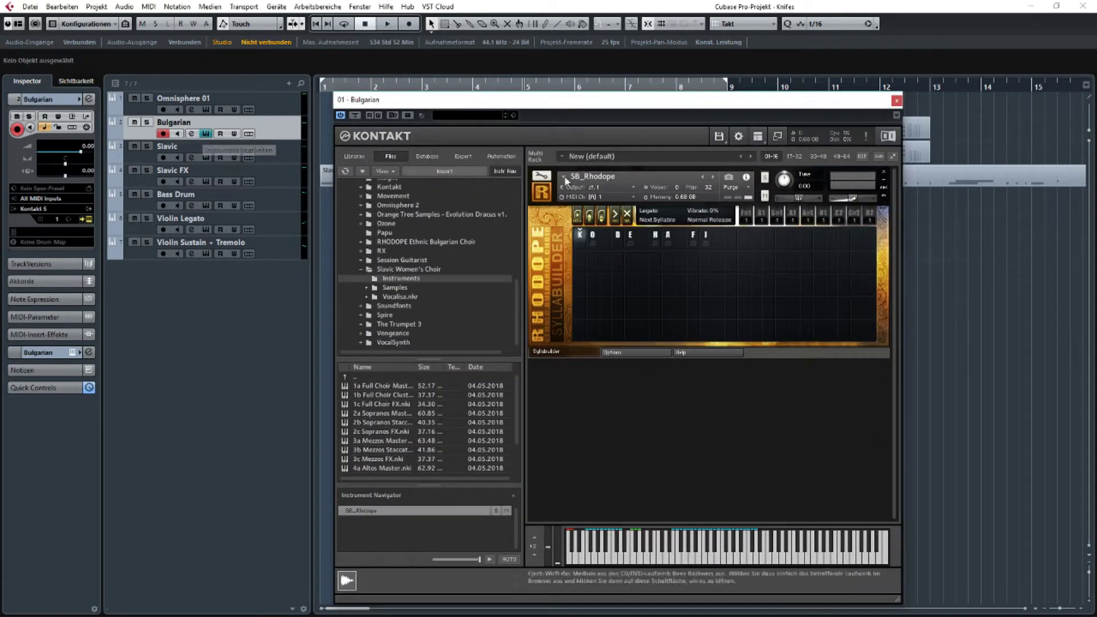
click(897, 101)
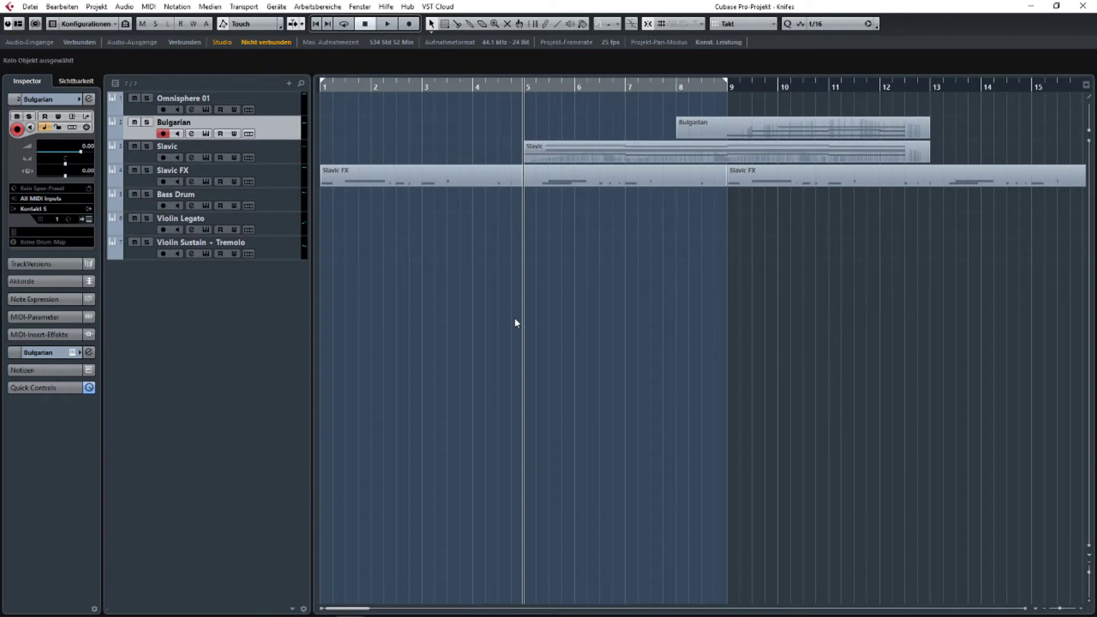
click(283, 153)
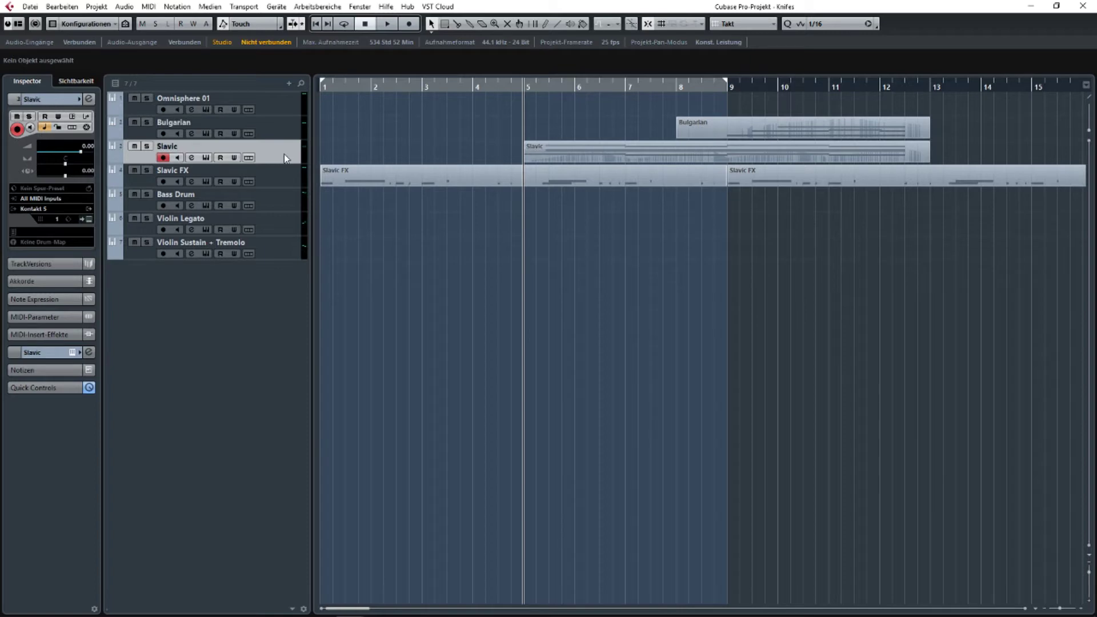
click(282, 124)
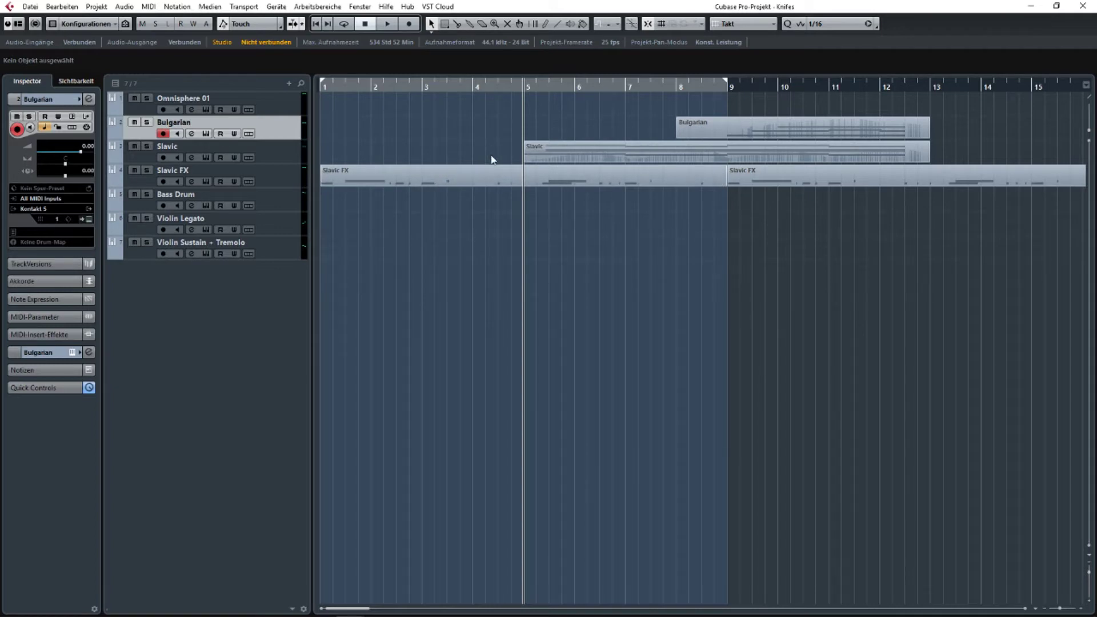
scroll(575, 253, right, 2)
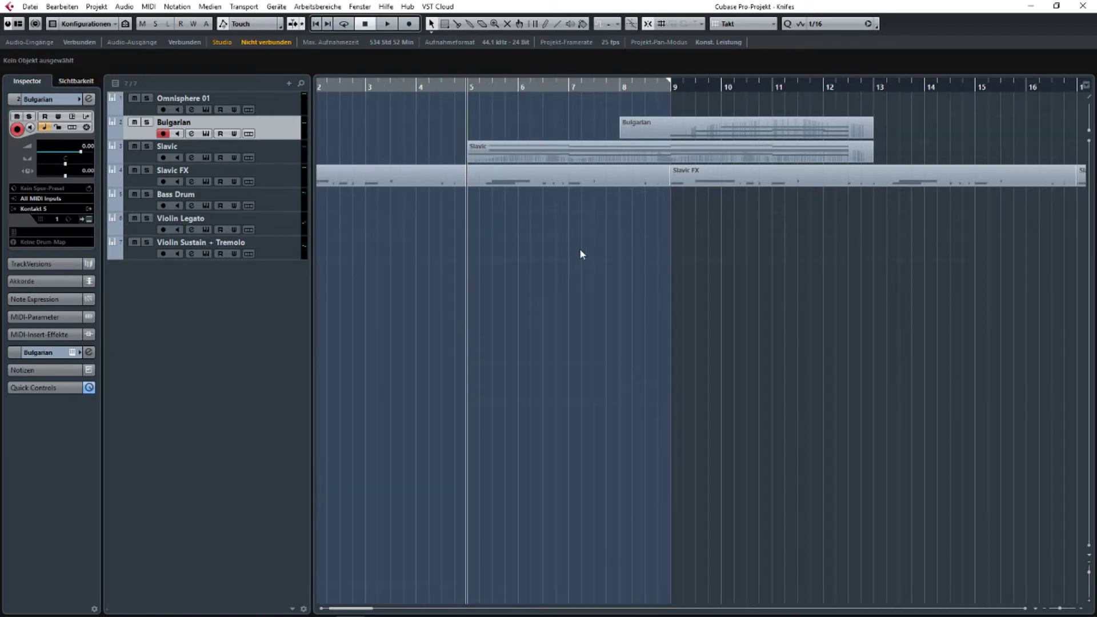
drag(409, 158, 504, 160)
drag(418, 147, 423, 144)
drag(581, 127, 901, 158)
drag(725, 139, 769, 158)
Play back the Slavic and Bulgarian choir parts from bar 5 until past bar 13 and stop.
key(space)
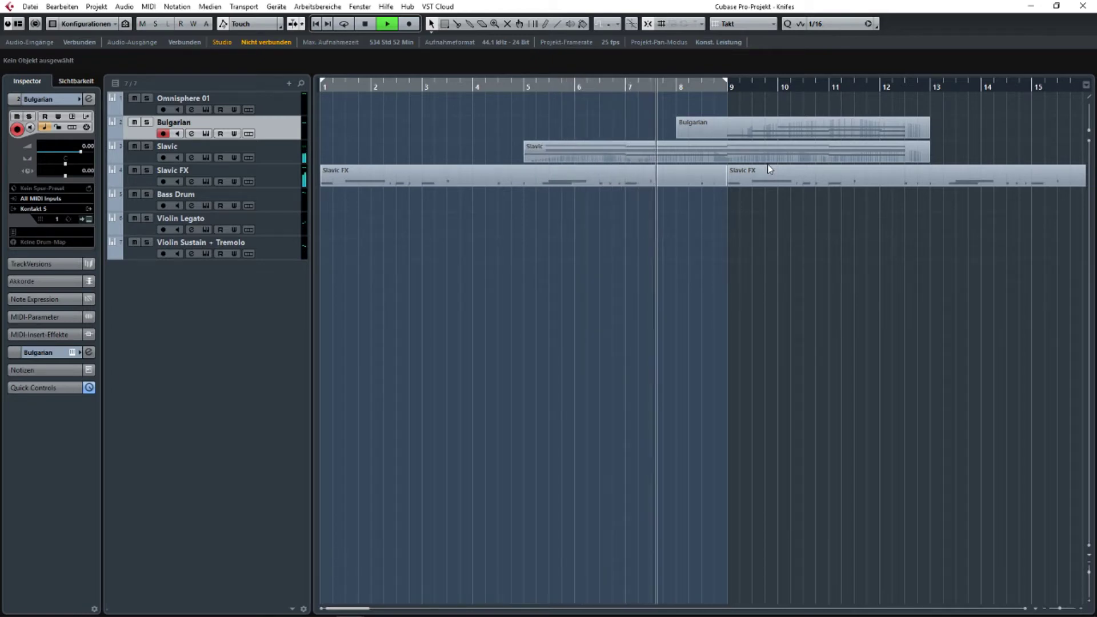
scroll(571, 169, right, 4)
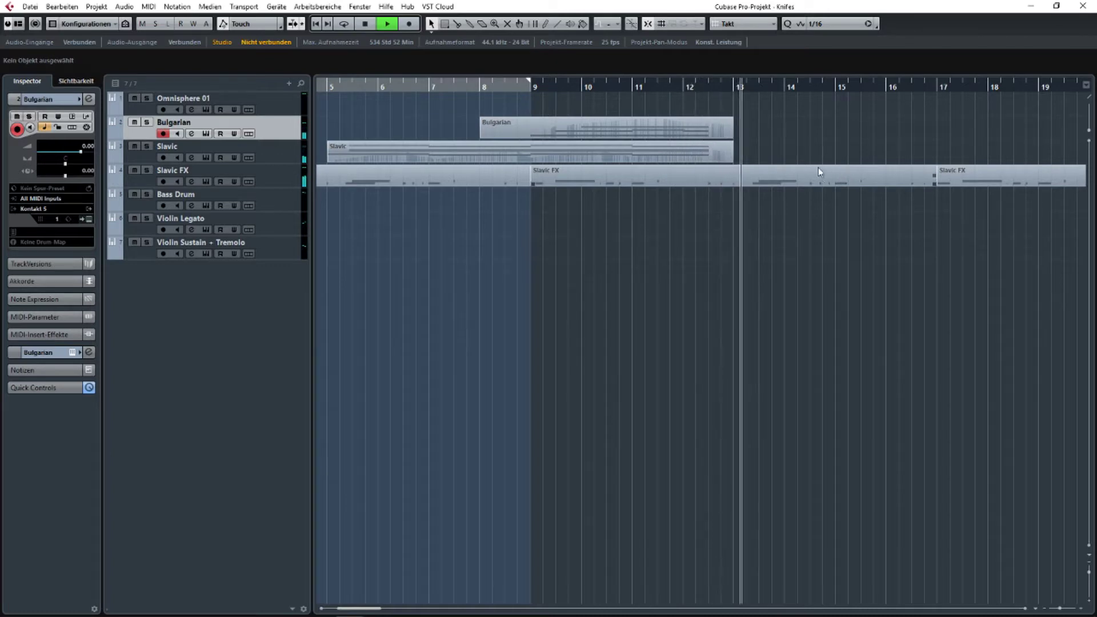
scroll(736, 187, down, 3)
key(space)
key(h)
key(h)
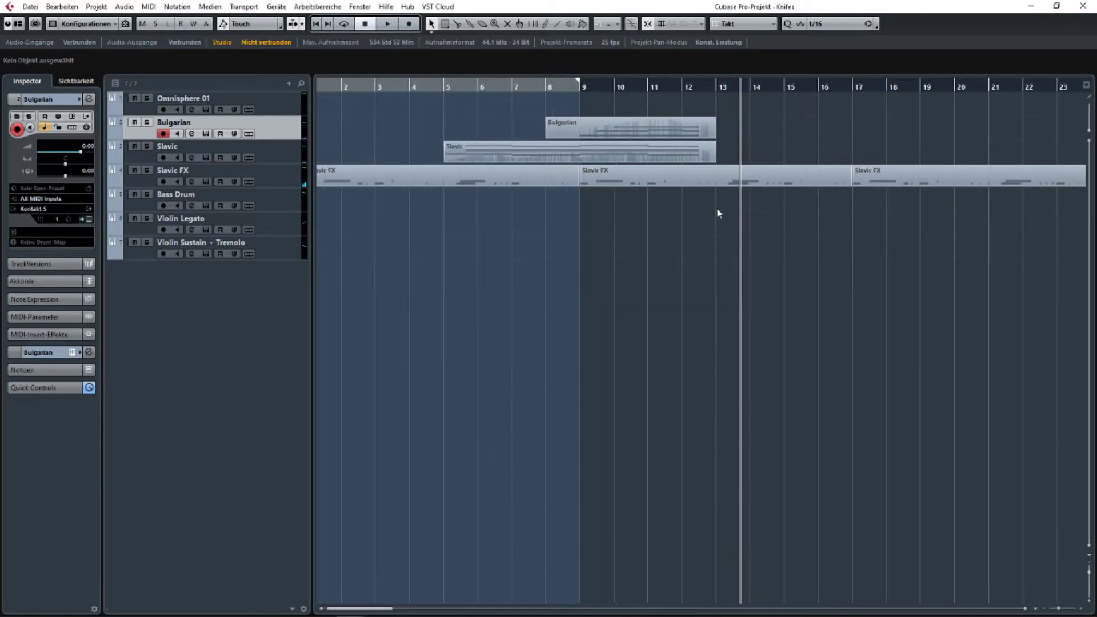
Draw an empty part on the Violin Legato track from bar 12 to bar 14 and open it.
scroll(571, 200, right, 2)
key(Up)
click(294, 224)
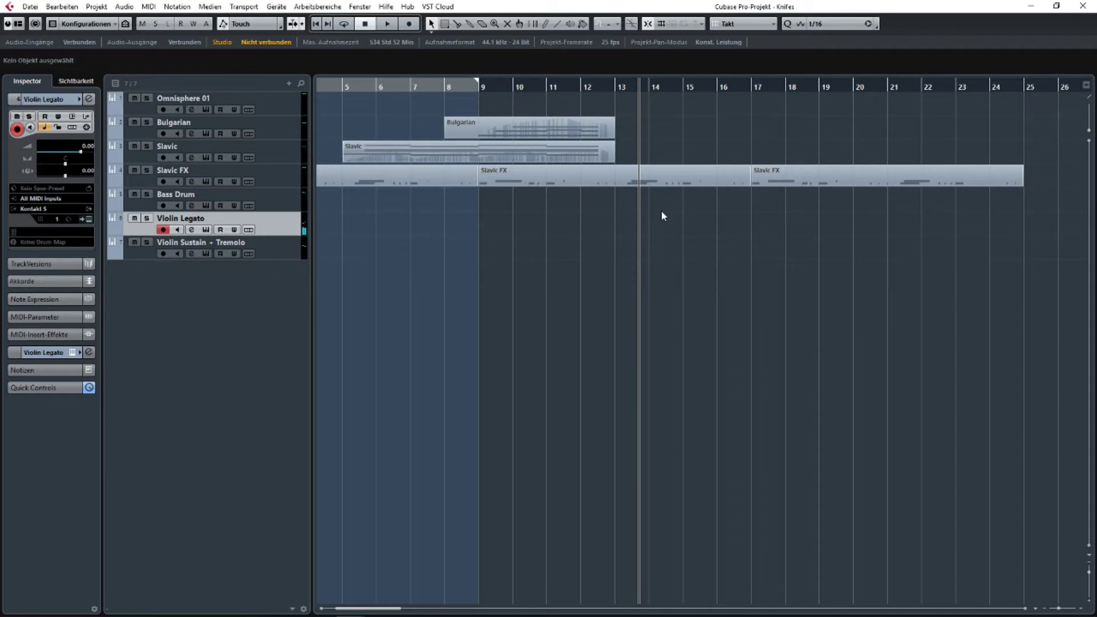
right_click(648, 253)
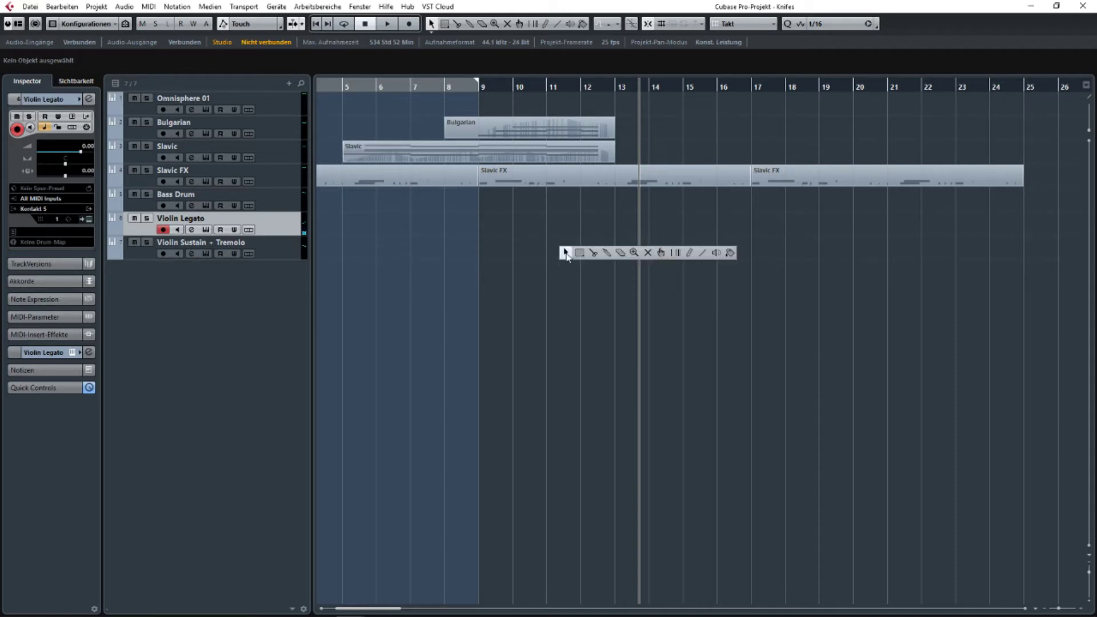
click(691, 255)
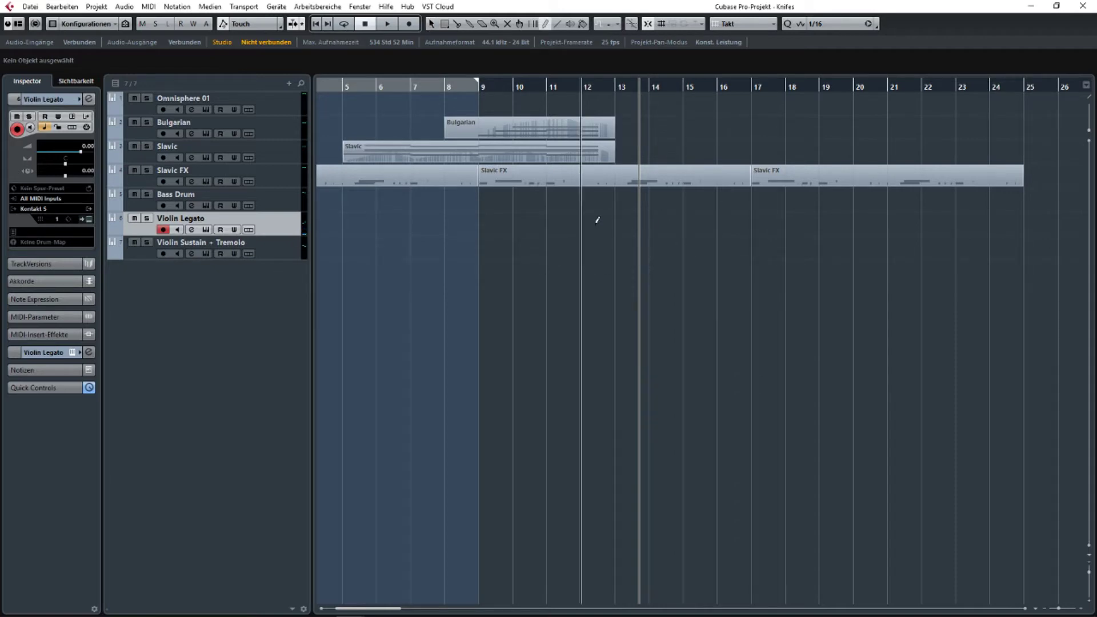
drag(603, 219, 651, 219)
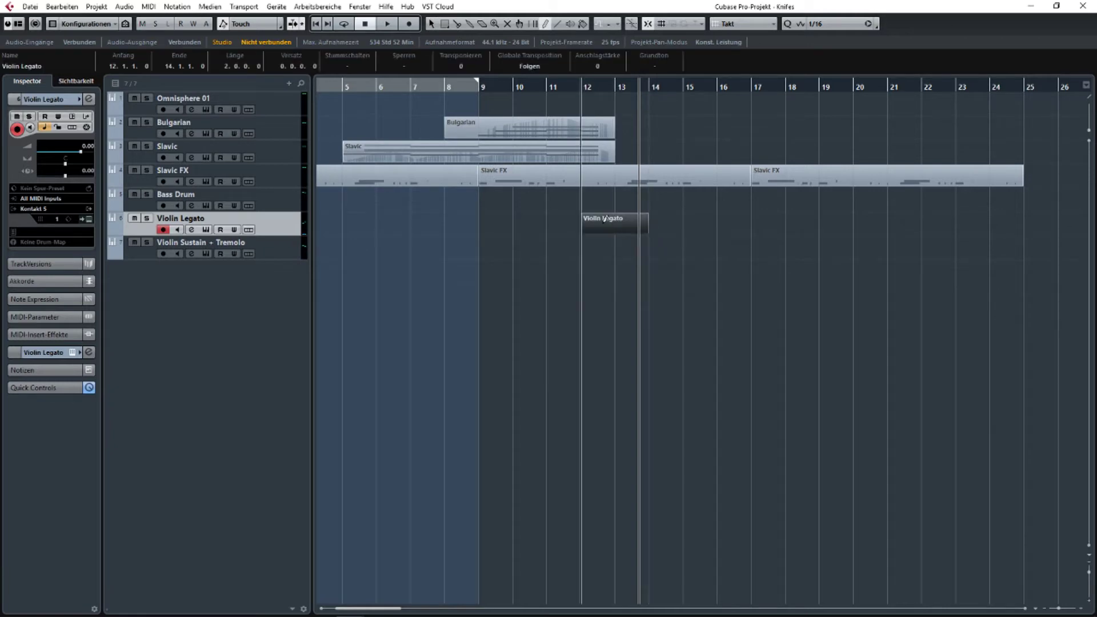
double_click(601, 222)
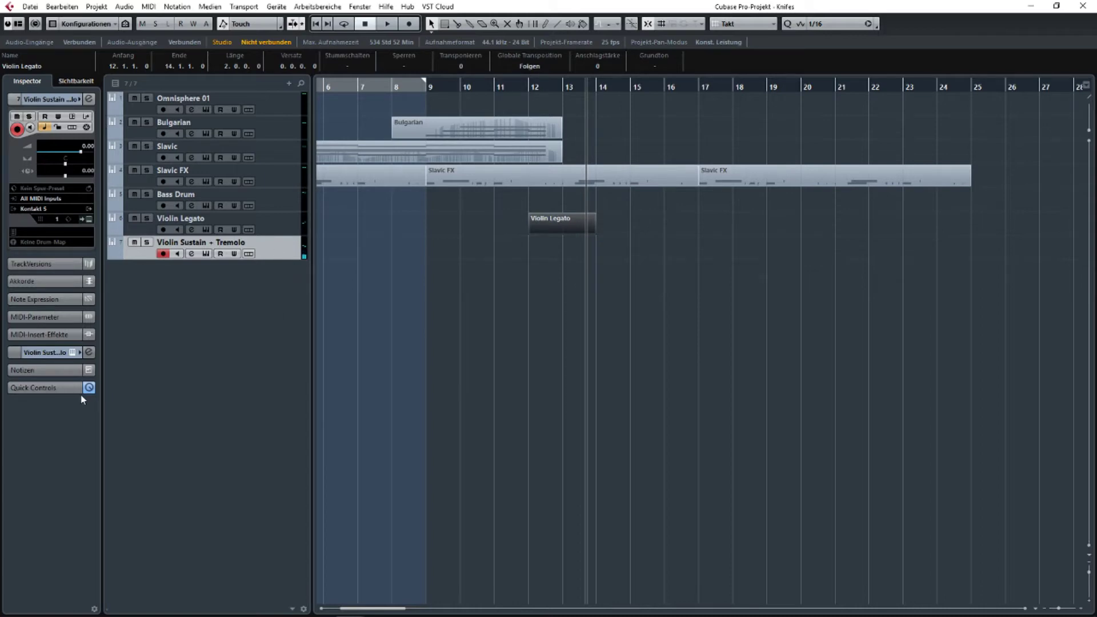
View the RoomWorks insert and its hall presets on the Violin Sustain + Tremolo track, keeping Hall Church, and close the plug-in.
click(45, 352)
click(42, 223)
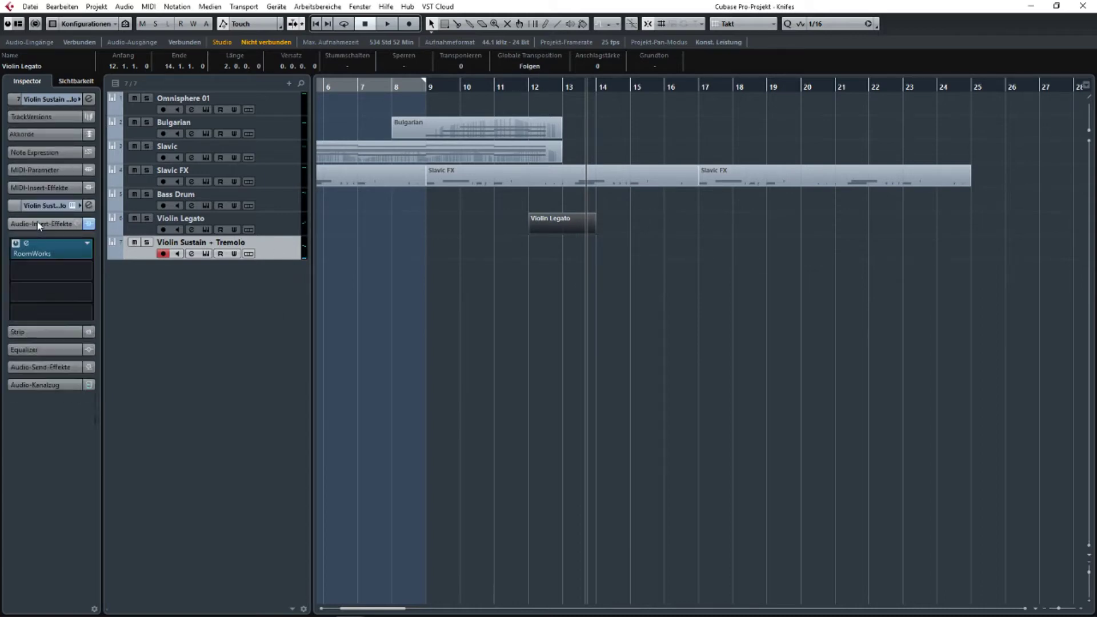
click(55, 250)
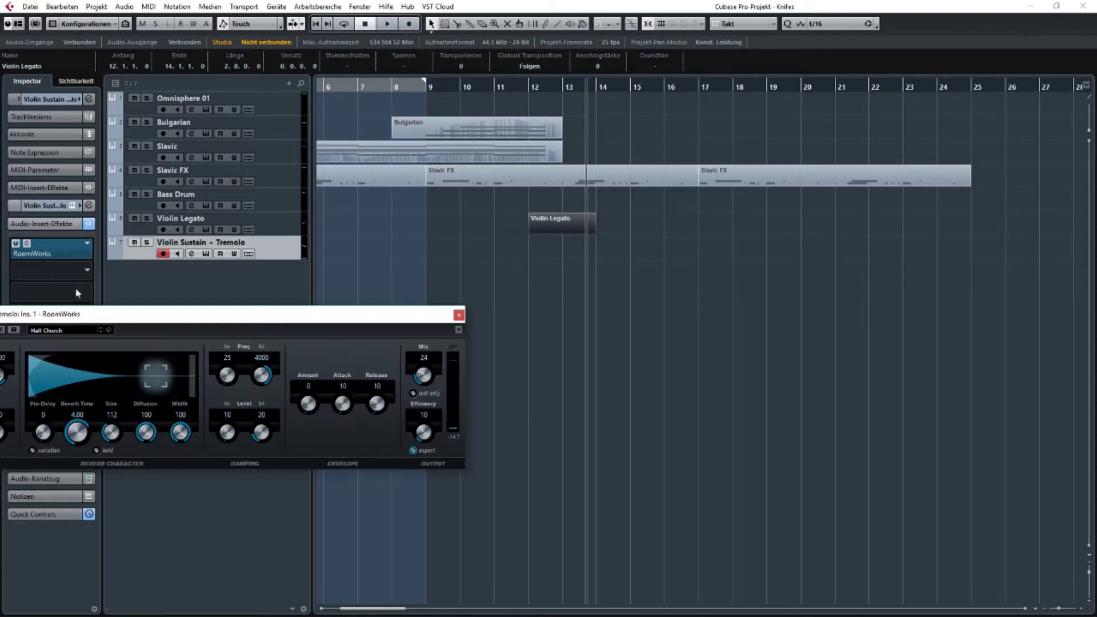
click(88, 331)
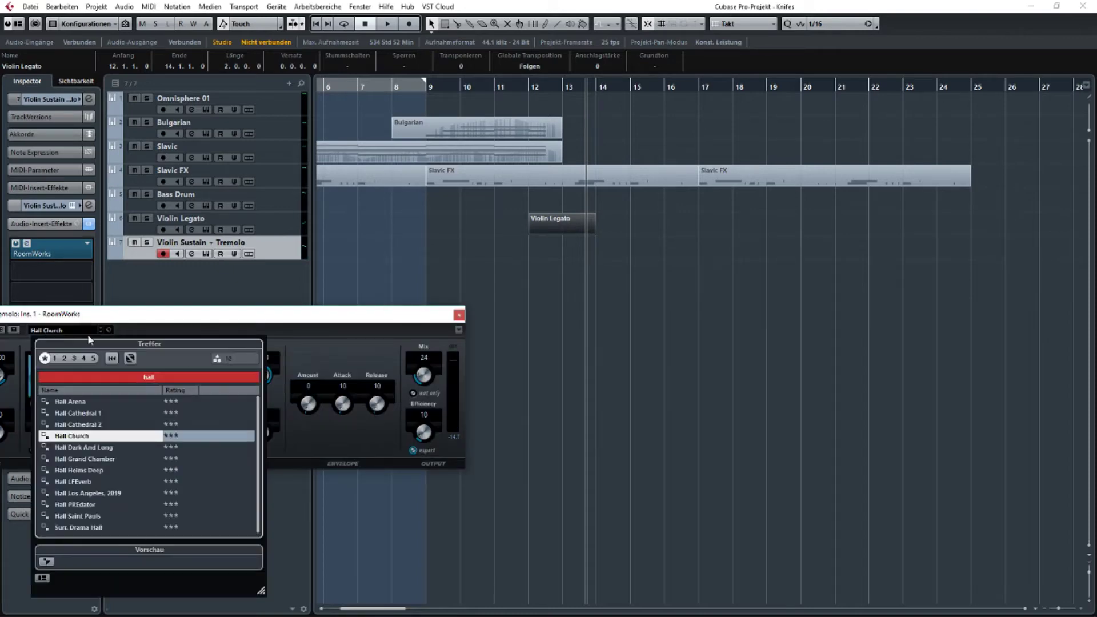
click(107, 322)
click(74, 332)
click(89, 314)
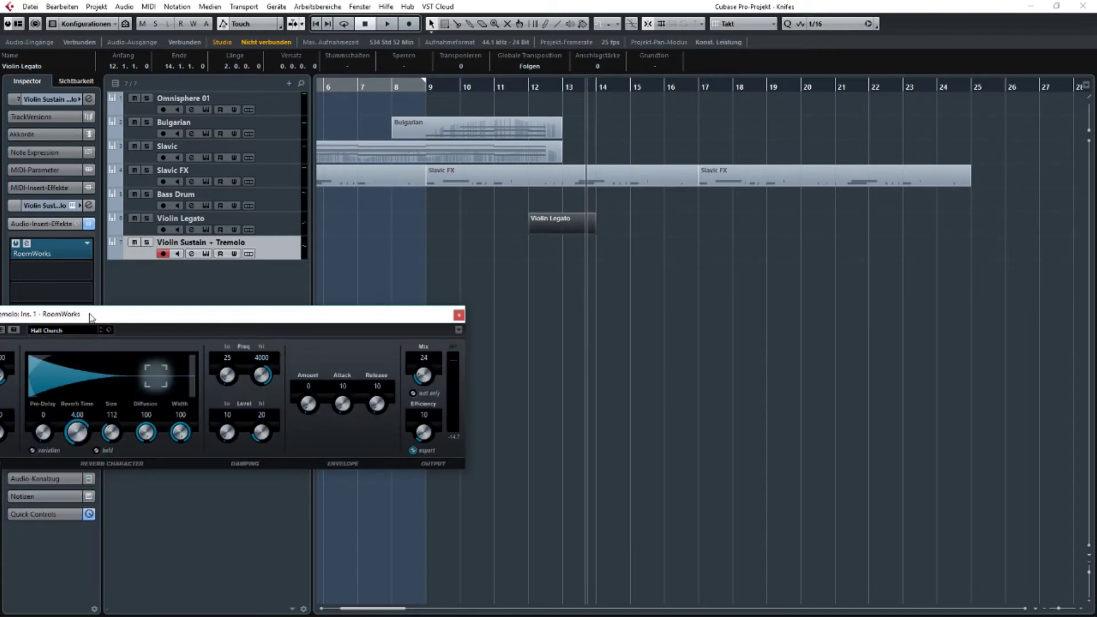
drag(91, 318, 225, 300)
click(591, 297)
Check the audio inserts of the Bass Drum, Slavic FX and Bulgarian tracks.
click(276, 196)
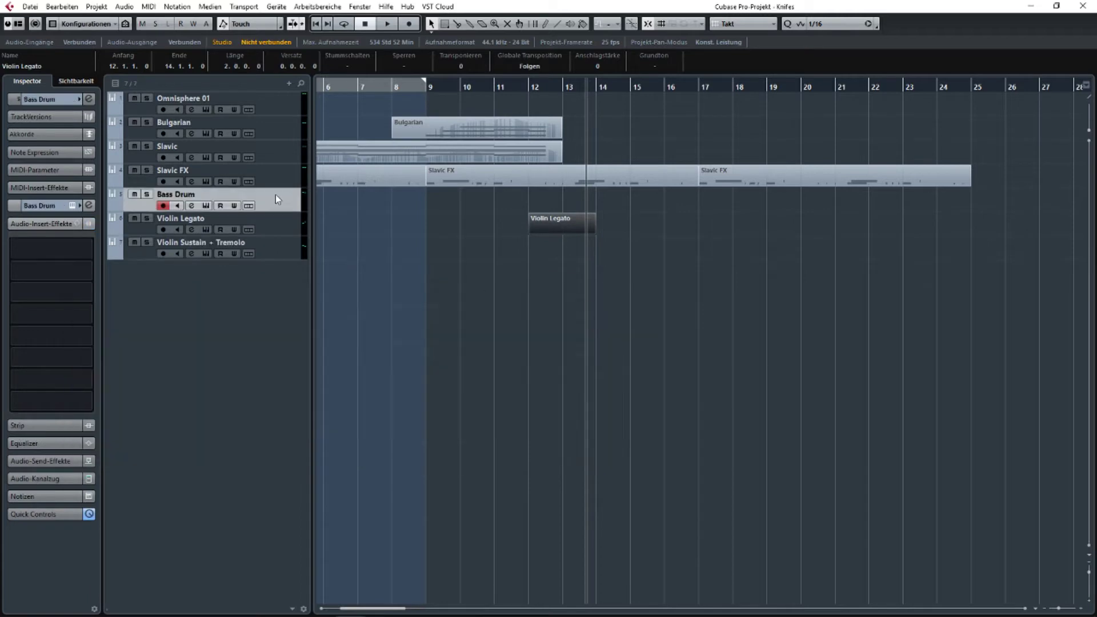
click(281, 172)
click(289, 125)
click(289, 135)
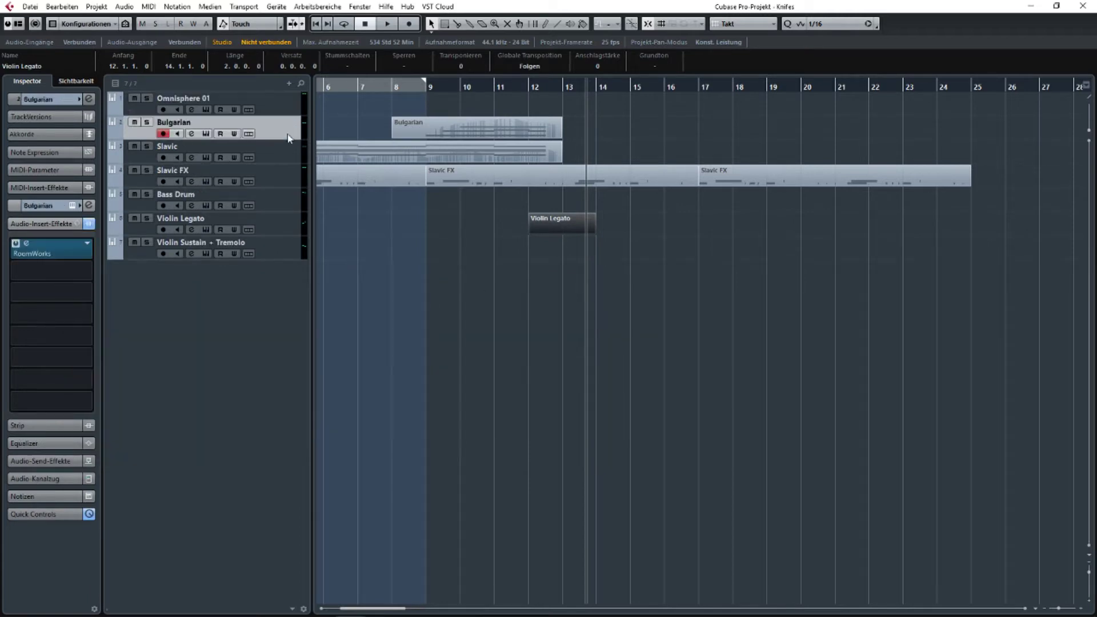
Highlight the overlapping Slavic FX and Slavic parts, do the same for the Bulgarian and Slavic parts, and clear the selection.
scroll(693, 210, left, 5)
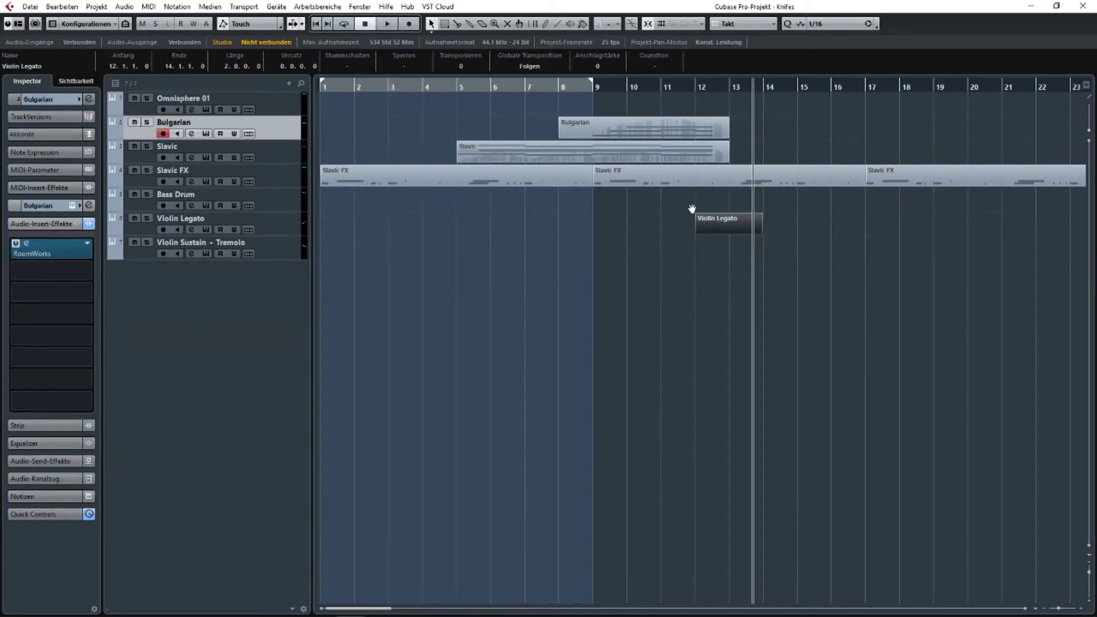
click(598, 255)
drag(457, 205, 578, 146)
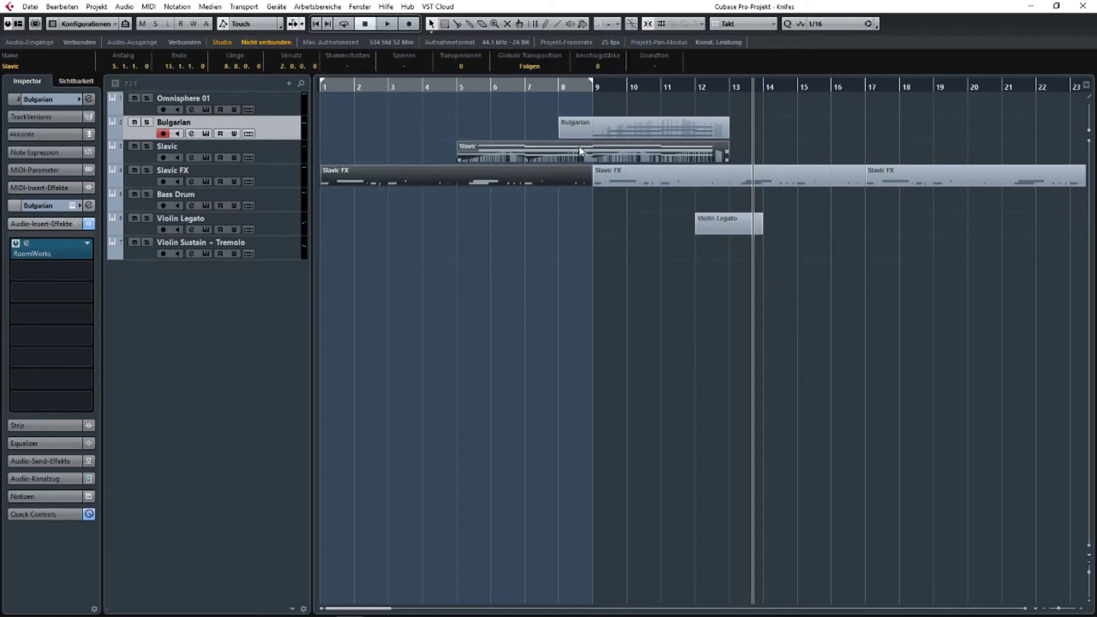
click(448, 118)
drag(508, 135, 642, 158)
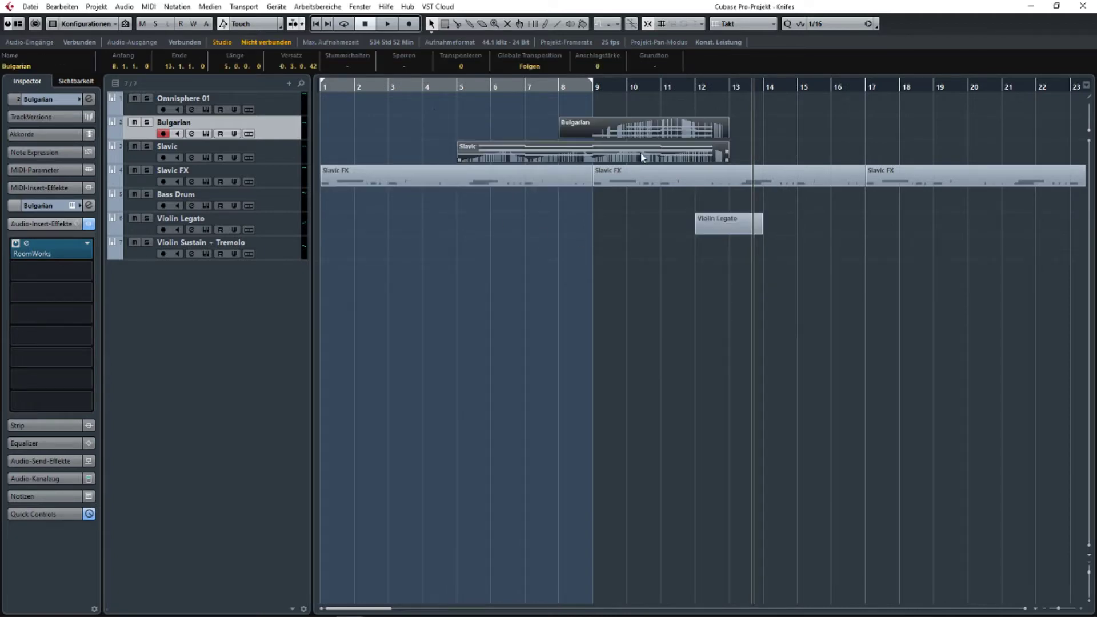
click(513, 132)
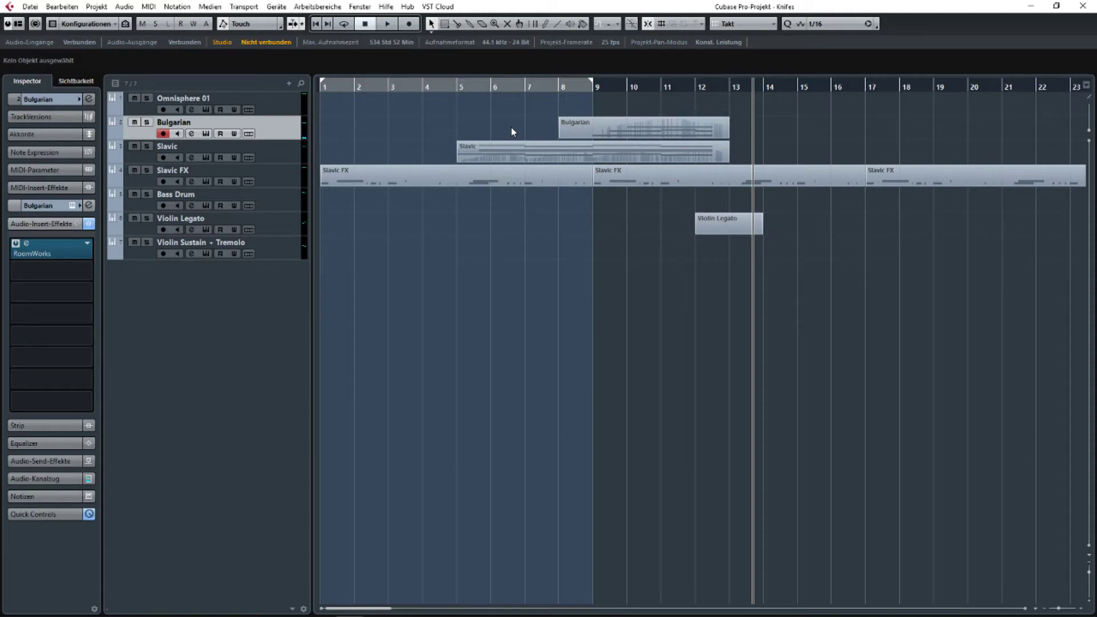
Open the Bulgarian part for inspection, look over the bars following the choir parts, and deselect the part.
double_click(607, 127)
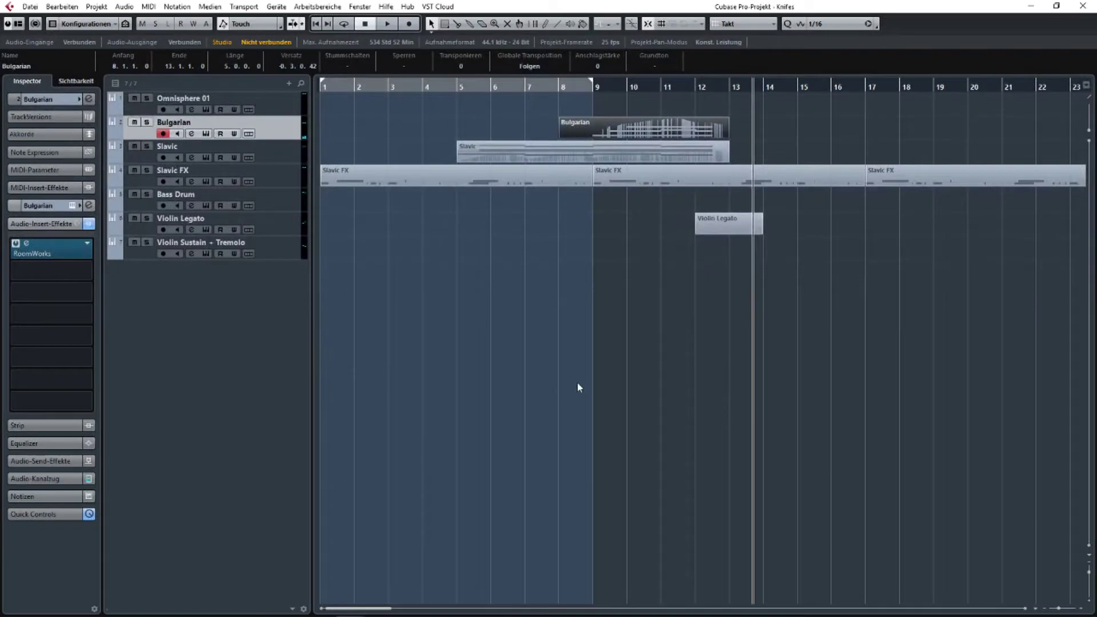
drag(578, 383, 318, 394)
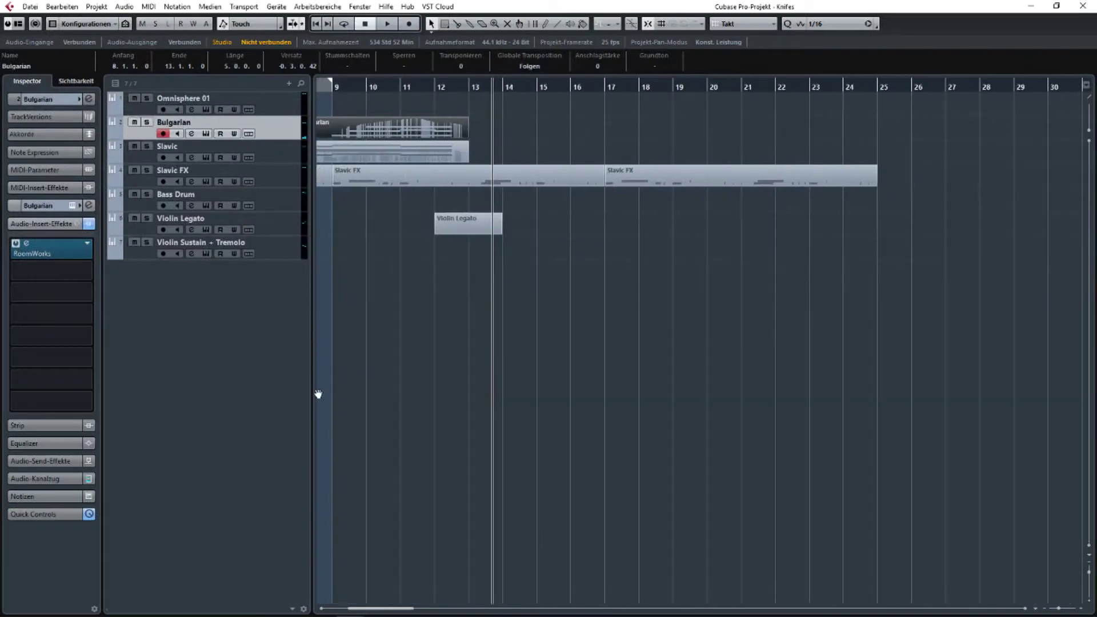
drag(436, 386, 497, 387)
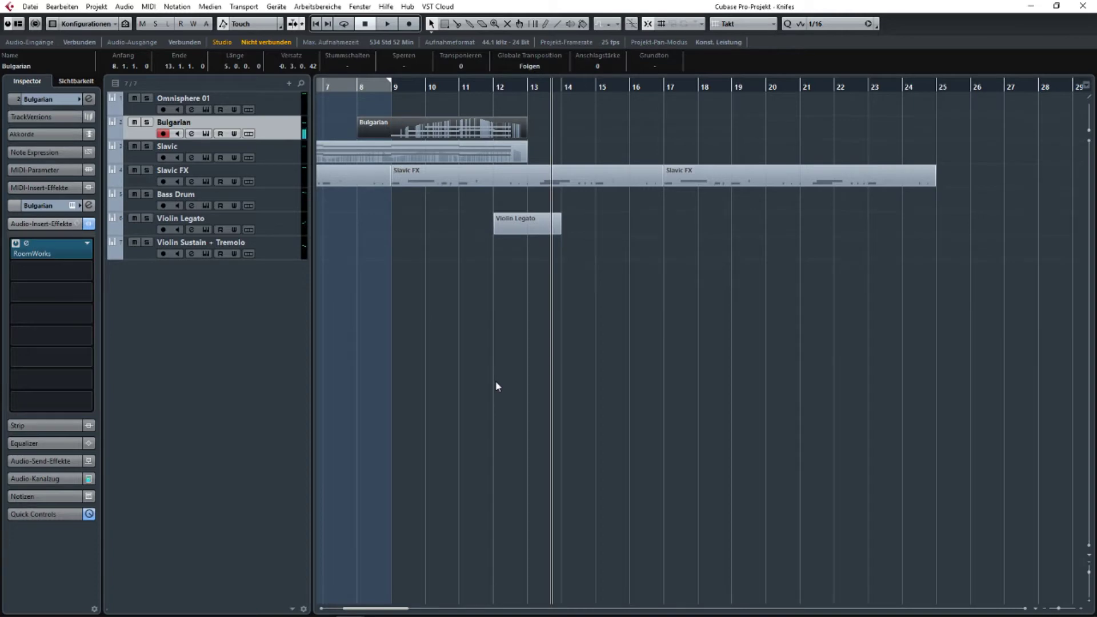
drag(674, 309, 900, 320)
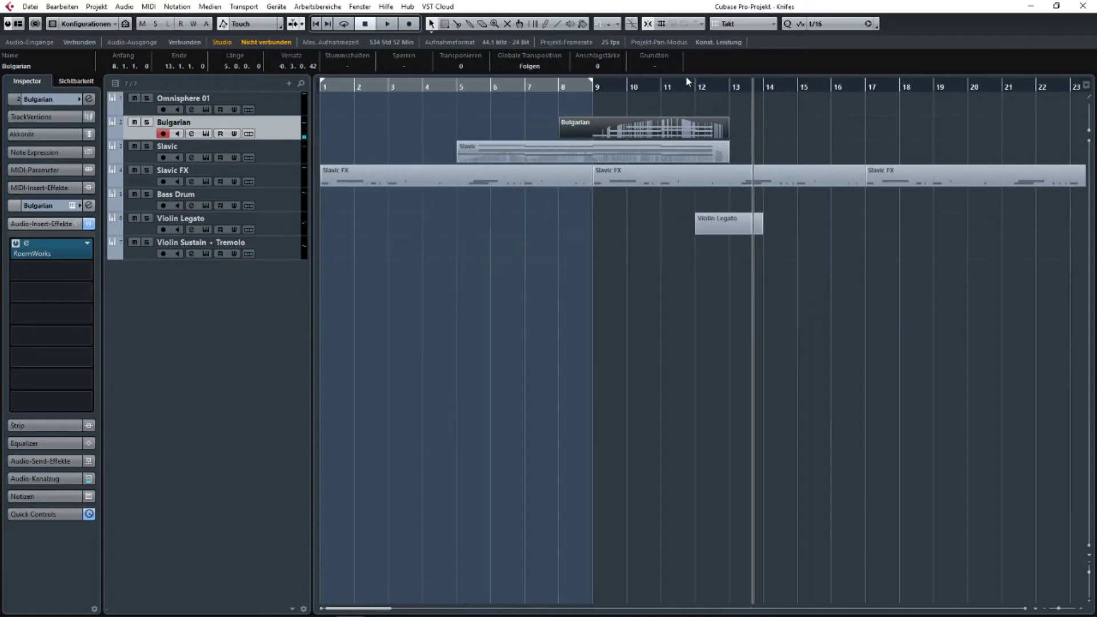
scroll(532, 291, right, 9)
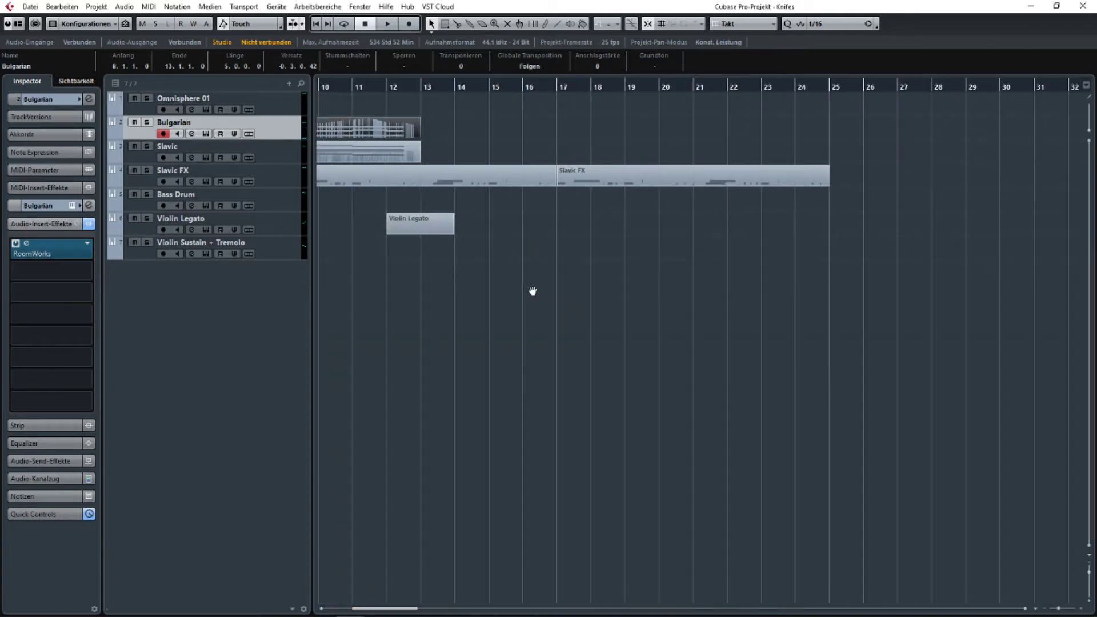
scroll(969, 340, left, 9)
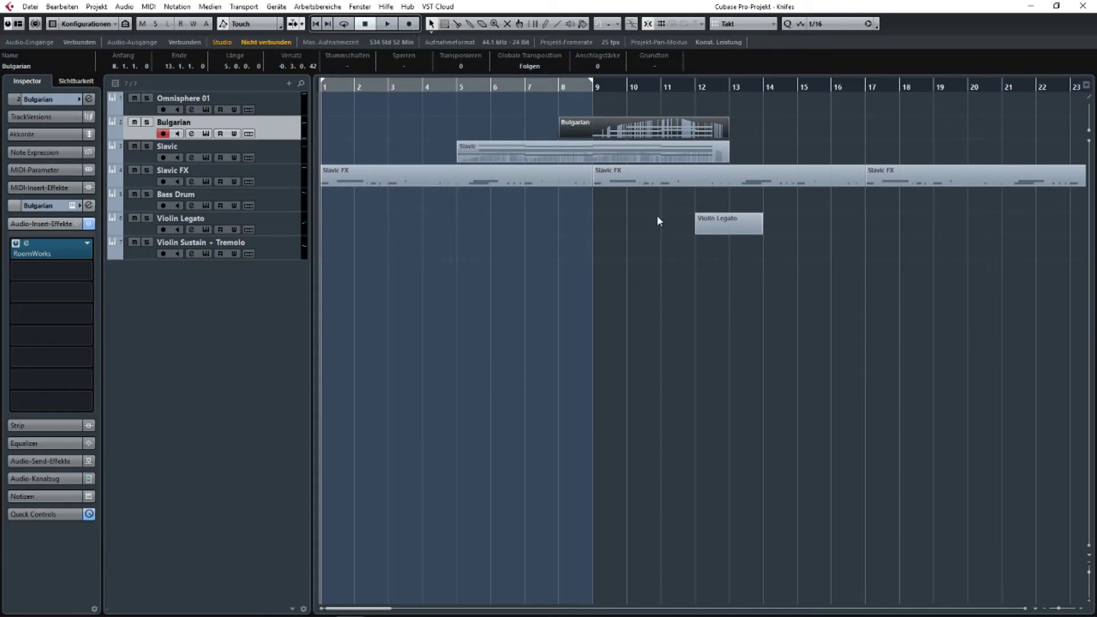
click(646, 233)
Delete the empty Violin Legato part at bar 12.
scroll(656, 224, right, 4)
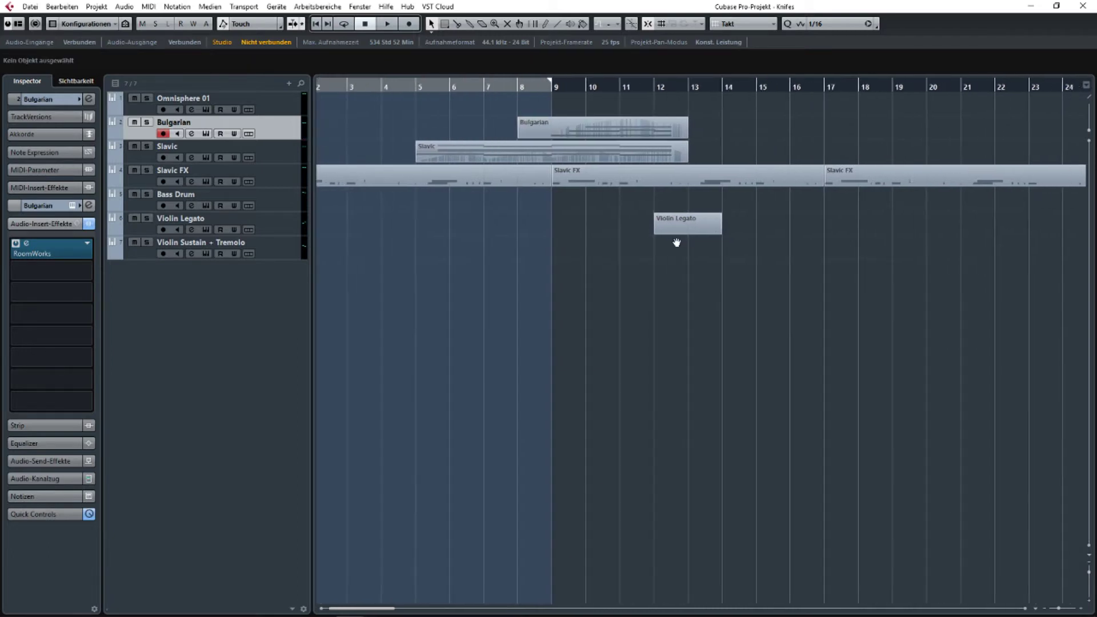
click(610, 229)
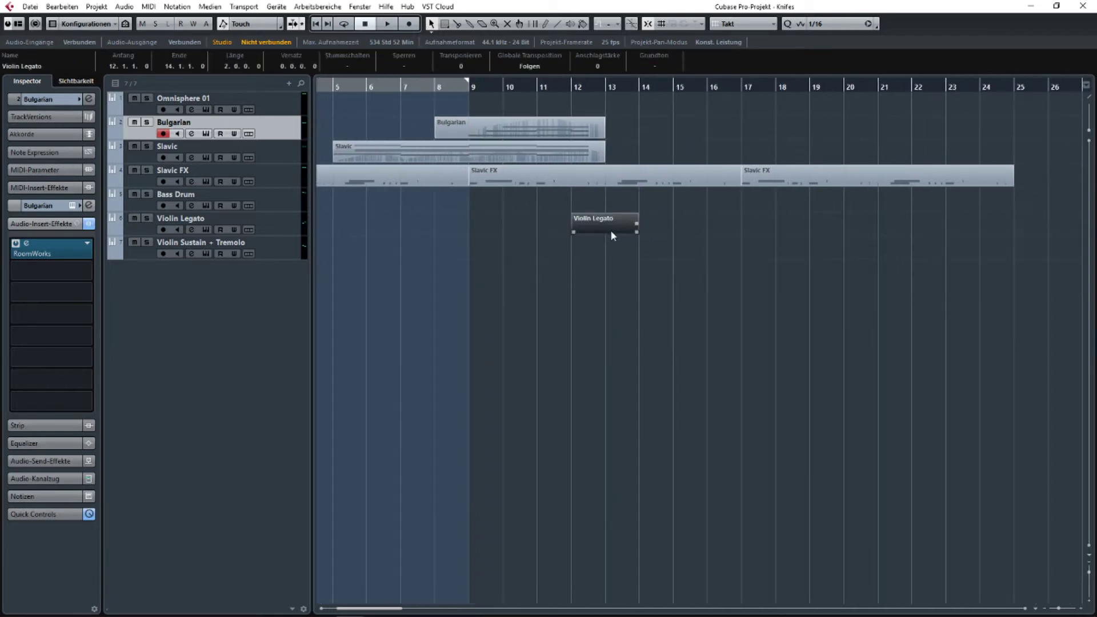
key(Delete)
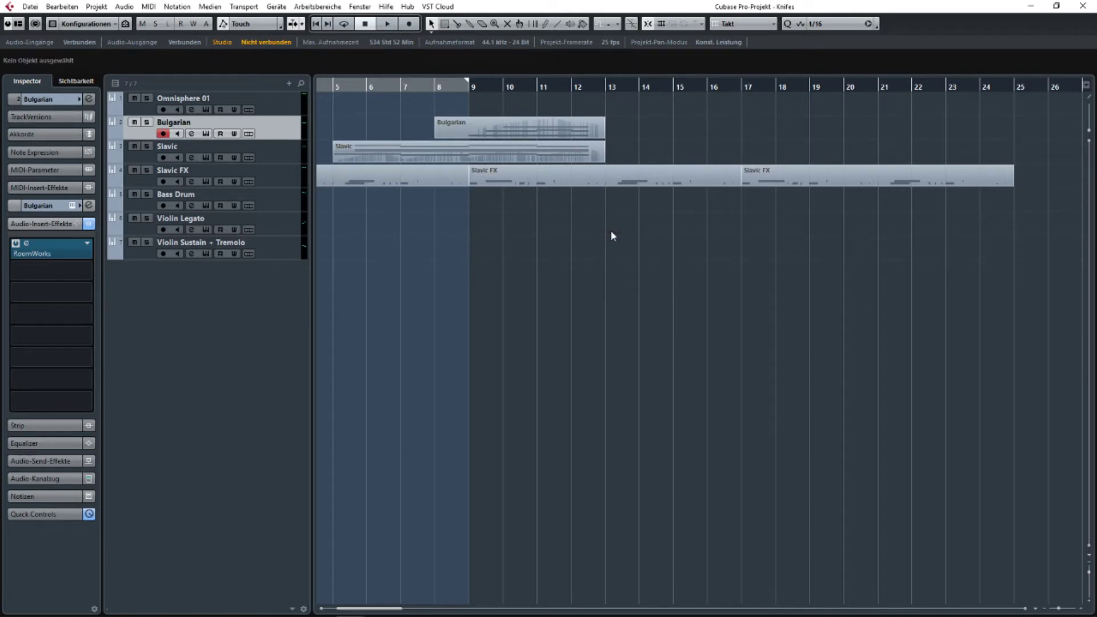
Place the playhead at bar 12, play back the arrangement, select the Violin Legato track and stop playback.
scroll(607, 228, up, 3)
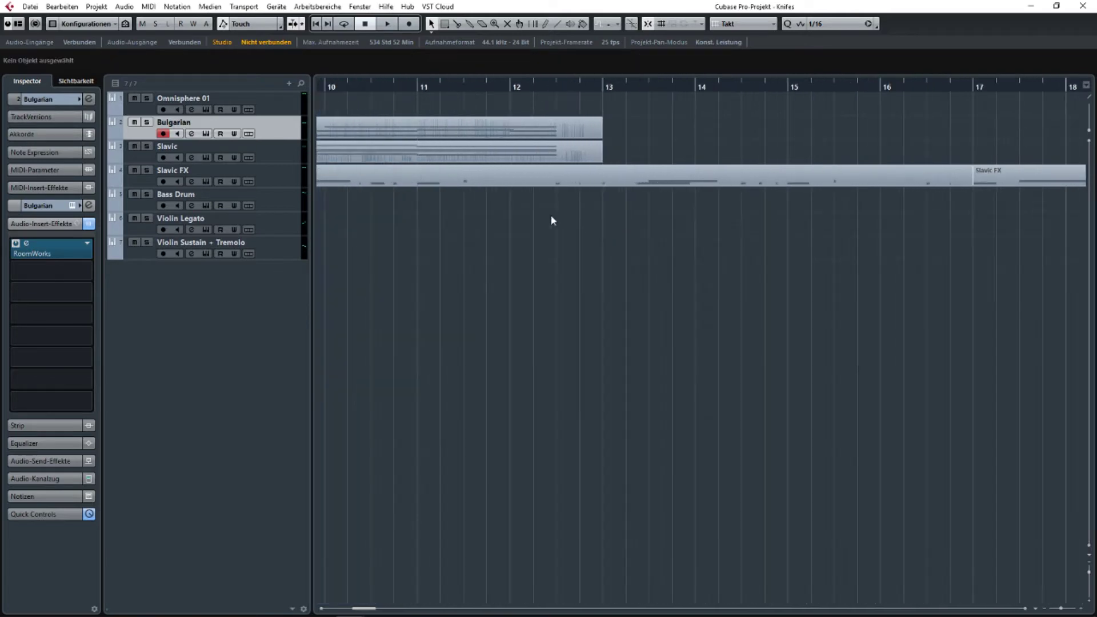
scroll(552, 217, left, 2)
click(580, 86)
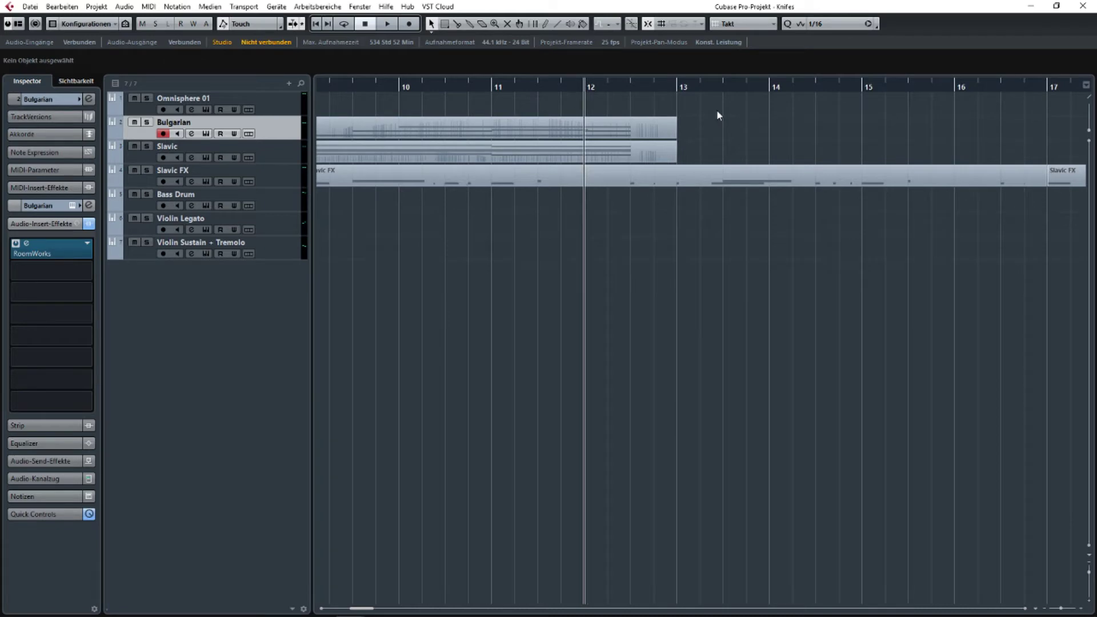
key(space)
click(494, 87)
click(275, 231)
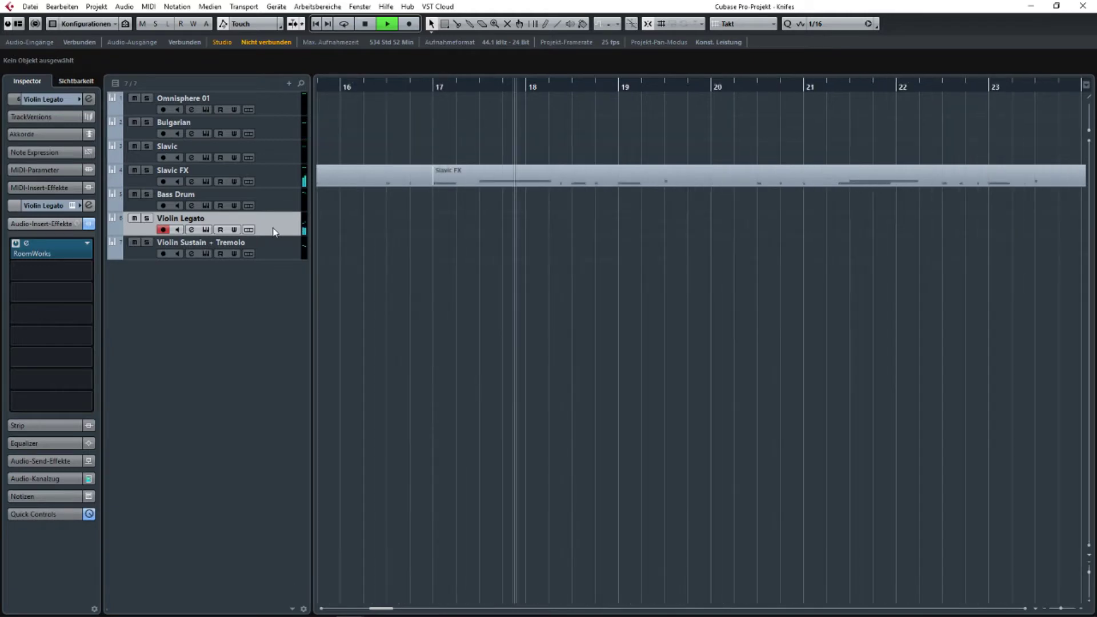
key(space)
Record a melody on the Violin Legato track from bar 12 to about bar 21.
click(408, 25)
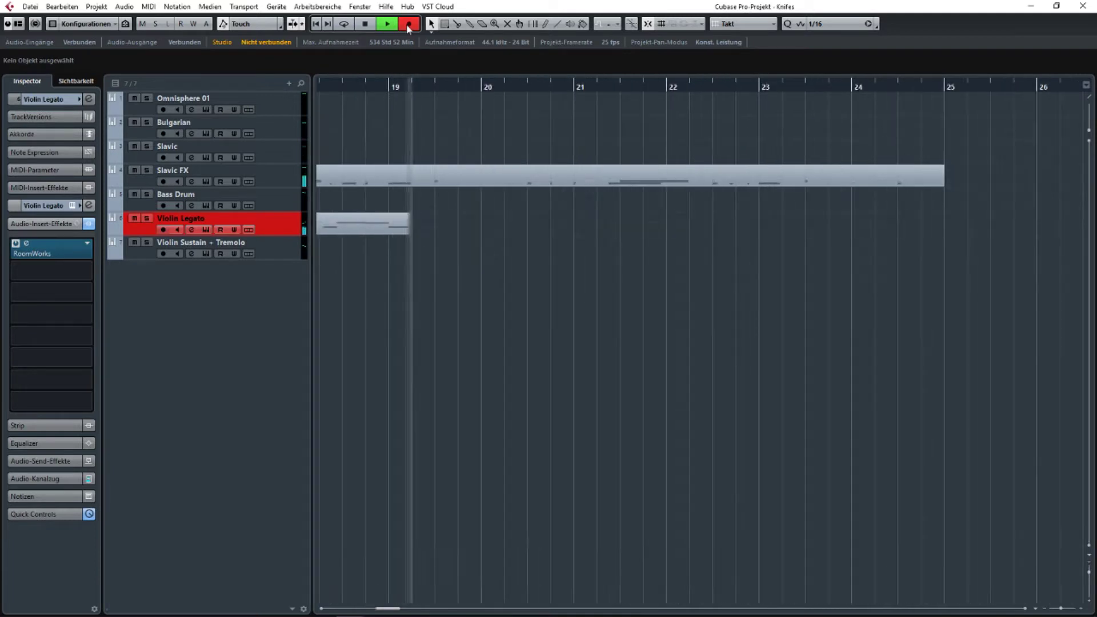
key(space)
key(g)
key(g)
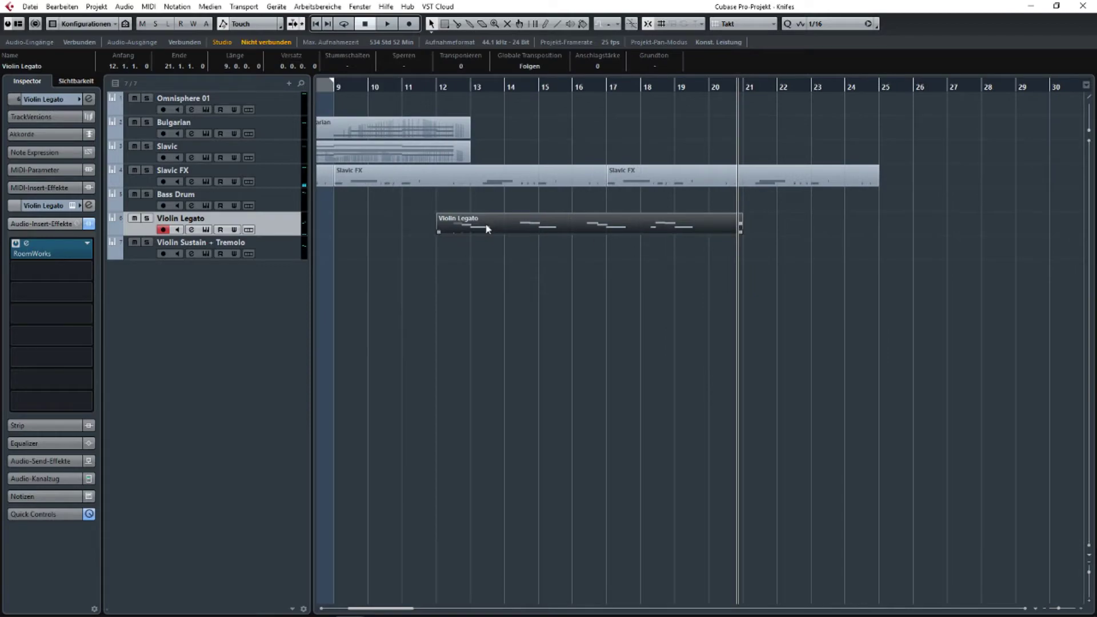
Open the recorded Violin Legato part in the Key Editor and quantize its notes to 1/16.
double_click(486, 227)
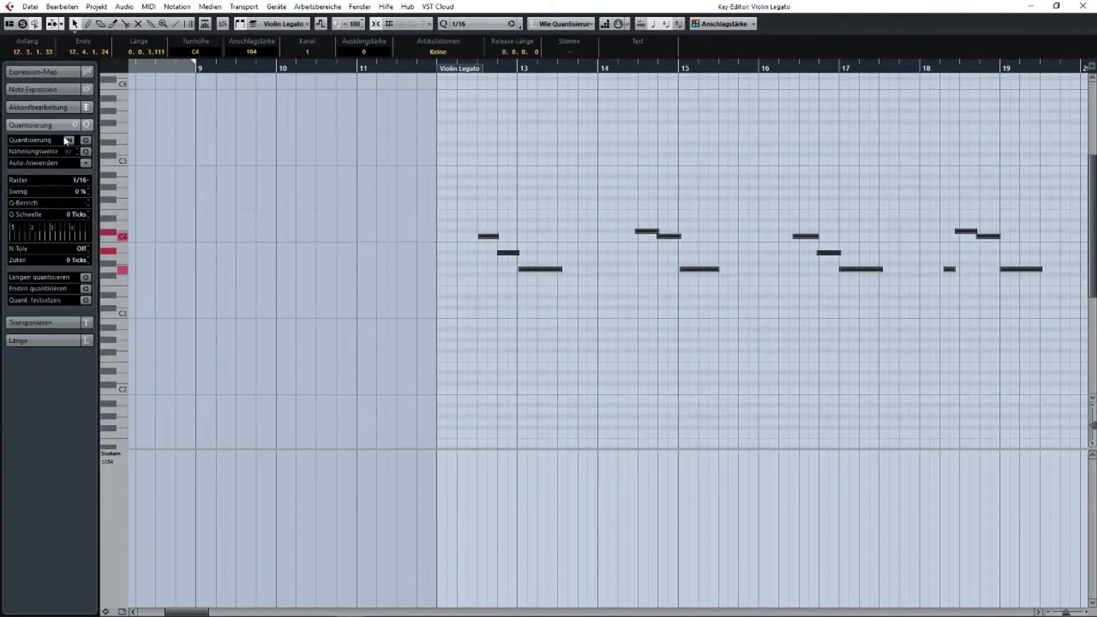
click(88, 141)
scroll(537, 218, down, 2)
scroll(539, 219, up, 3)
scroll(539, 218, down, 3)
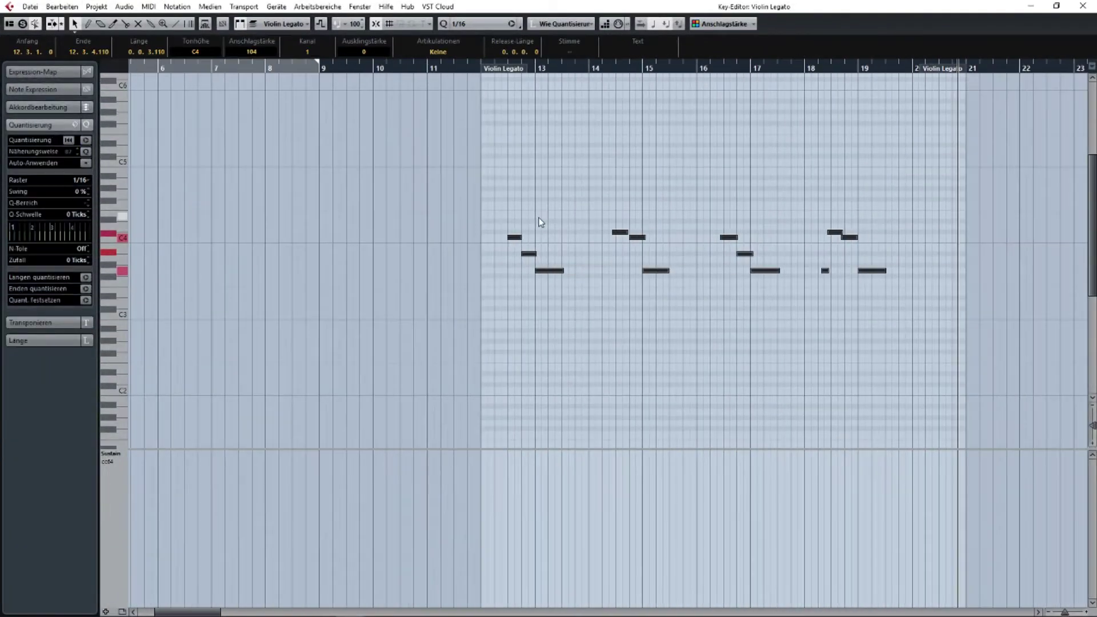
scroll(539, 218, up, 3)
Deselect the notes and play back the quantized melody from bar 12.
click(495, 197)
scroll(486, 206, up, 2)
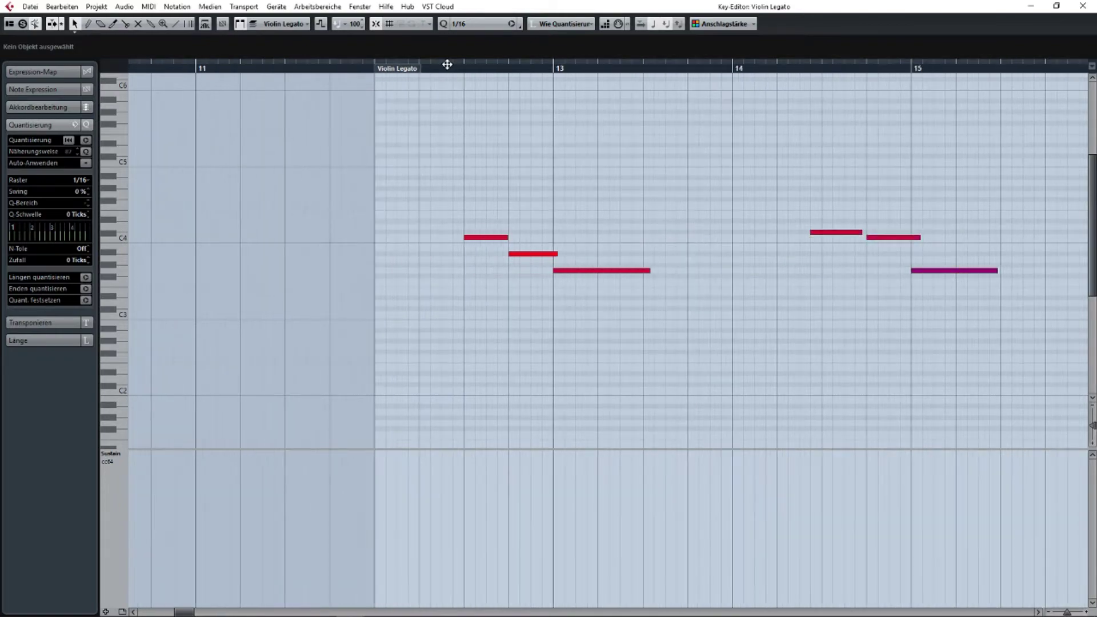
click(443, 64)
key(space)
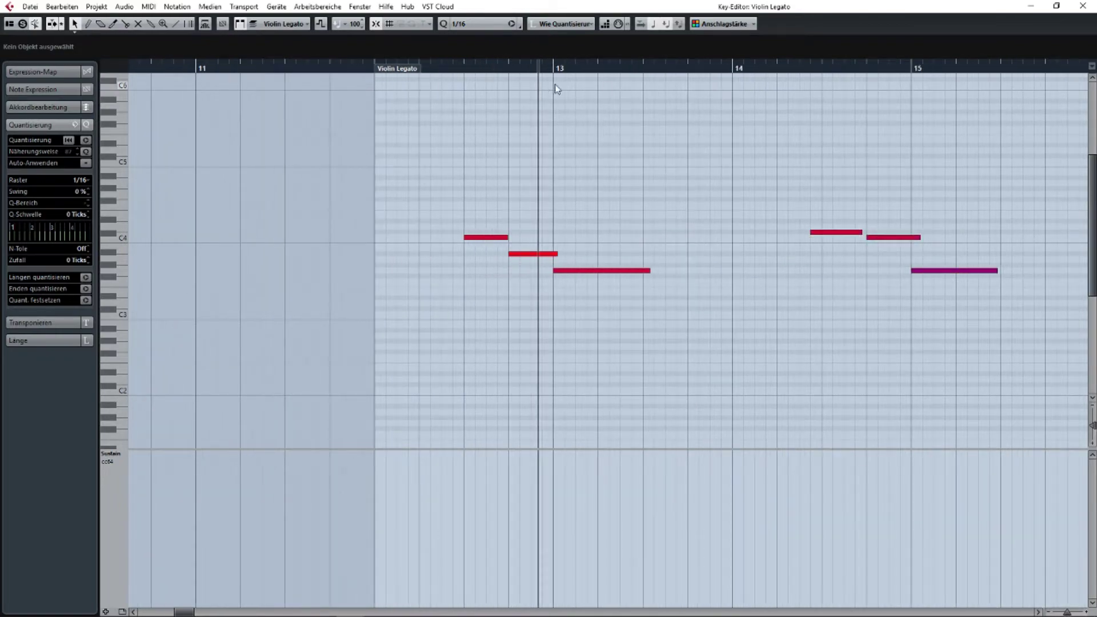
Close the Key Editor, open the Violin Legato instrument and choose the Medium Arc articulation.
click(1083, 5)
click(206, 229)
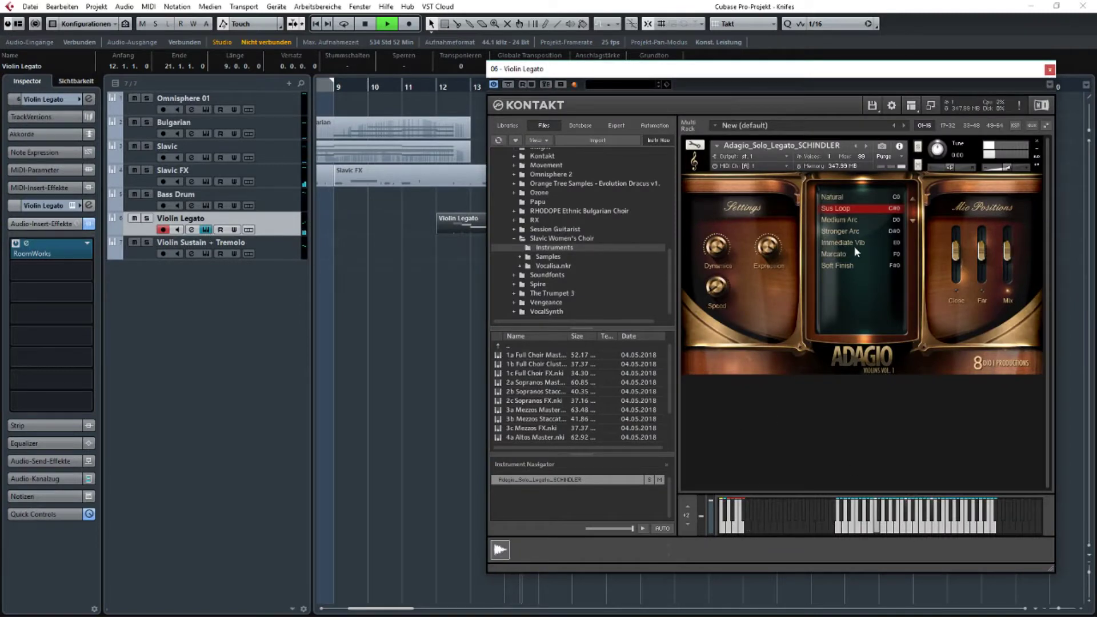
click(849, 221)
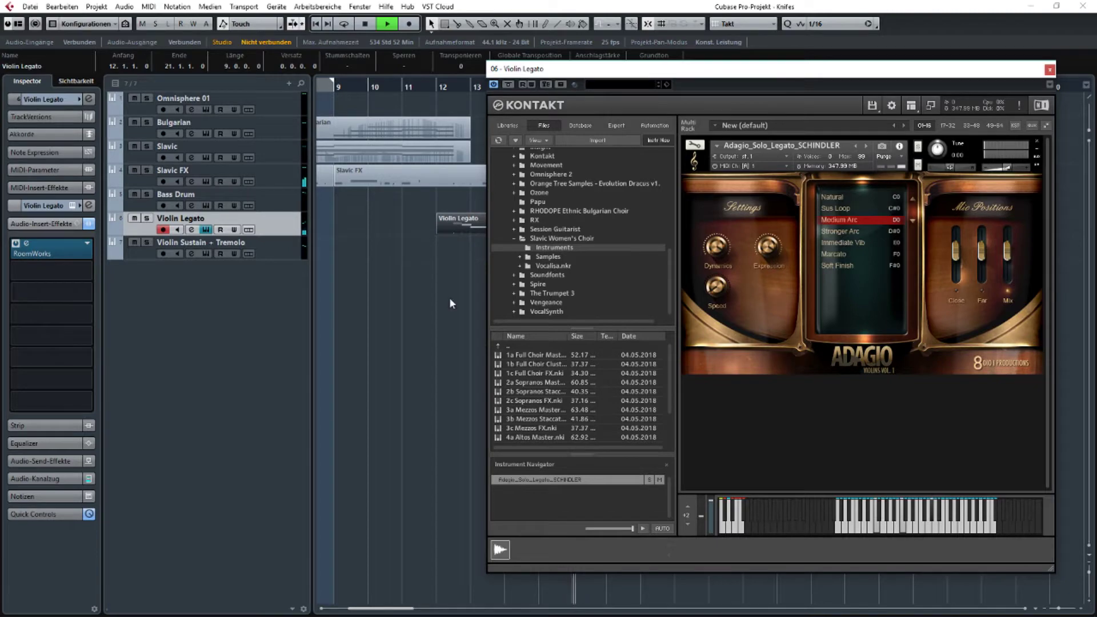
drag(422, 300, 330, 307)
scroll(329, 308, left, 2)
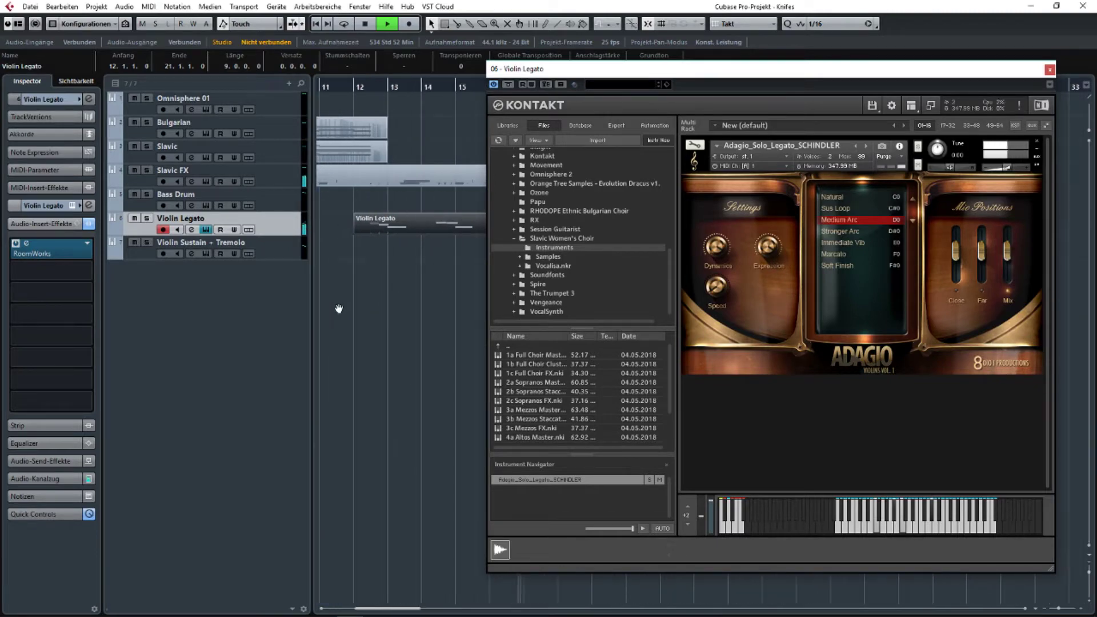
Reopen the Violin Legato part and draw F#0 notes for Soft Finish at the starts of bars 13, 15, 17 and 19.
double_click(394, 224)
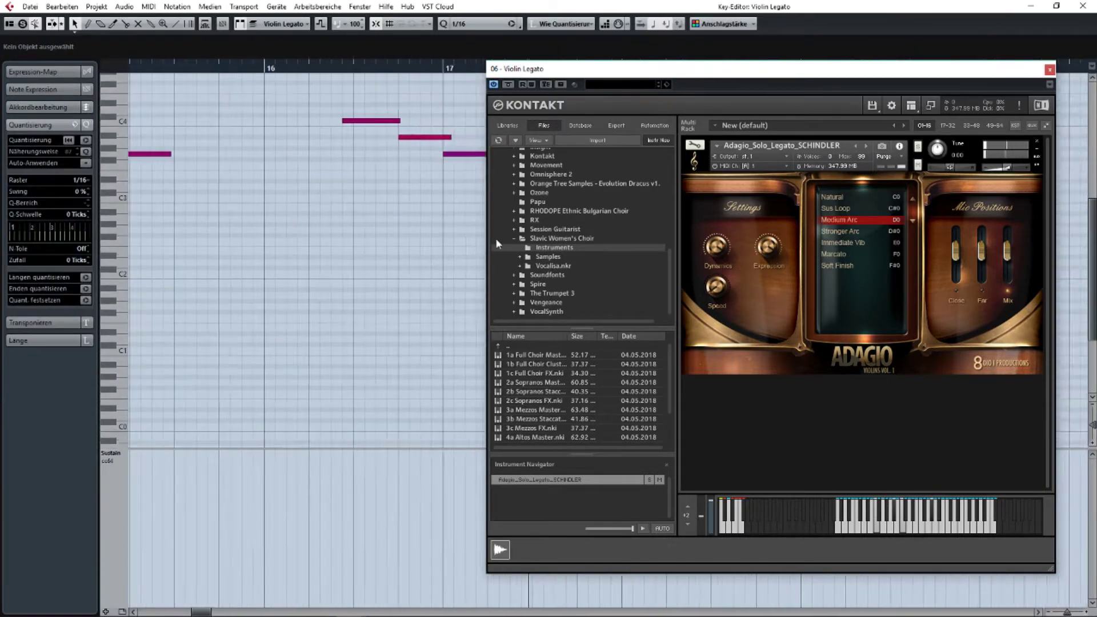
right_click(389, 287)
click(401, 290)
drag(137, 355, 326, 338)
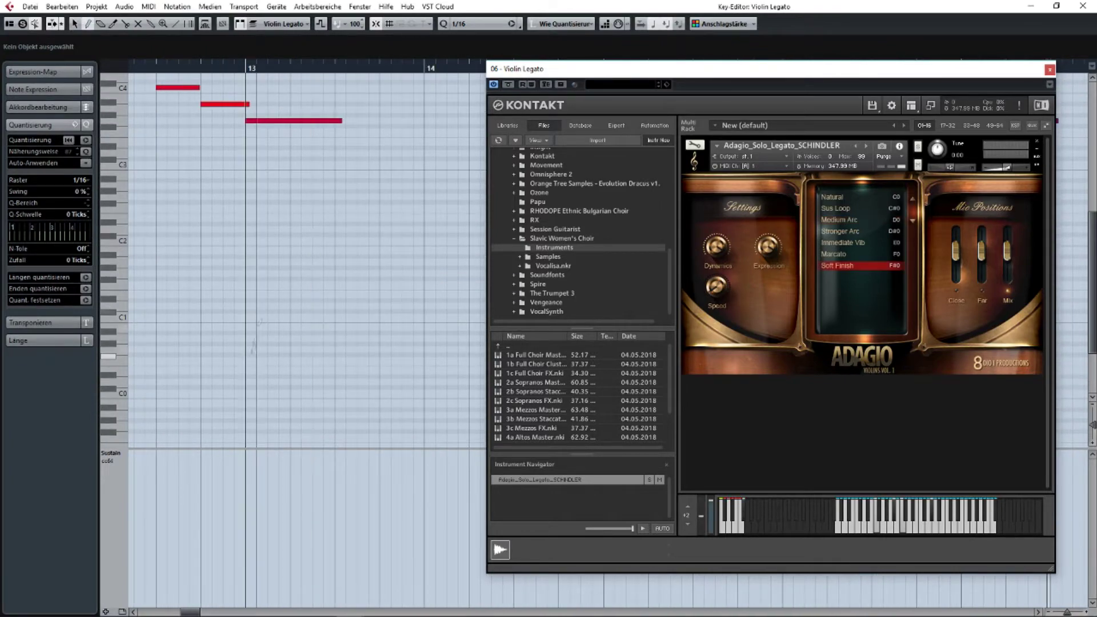
click(250, 354)
mouse_move(457, 352)
mouse_down()
mouse_move(318, 341)
mouse_move(382, 342)
mouse_move(355, 343)
mouse_up()
click(382, 343)
click(416, 344)
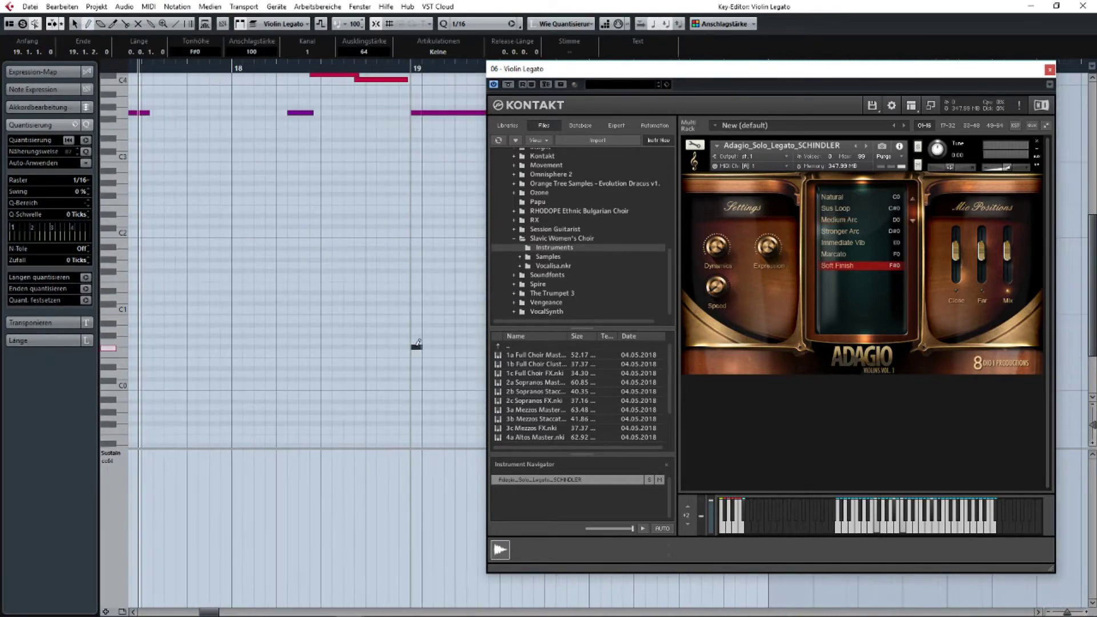
Draw C0 notes for the Natural articulation at the starts of bars 12 and 14, then return to the selection tool.
drag(172, 342, 457, 316)
drag(137, 322, 335, 314)
mouse_move(455, 348)
mouse_down()
mouse_move(286, 406)
mouse_move(287, 365)
mouse_up()
click(424, 362)
drag(431, 362, 360, 394)
key(1)
drag(363, 393, 272, 396)
drag(272, 291, 261, 251)
drag(258, 353, 348, 352)
drag(125, 256, 460, 250)
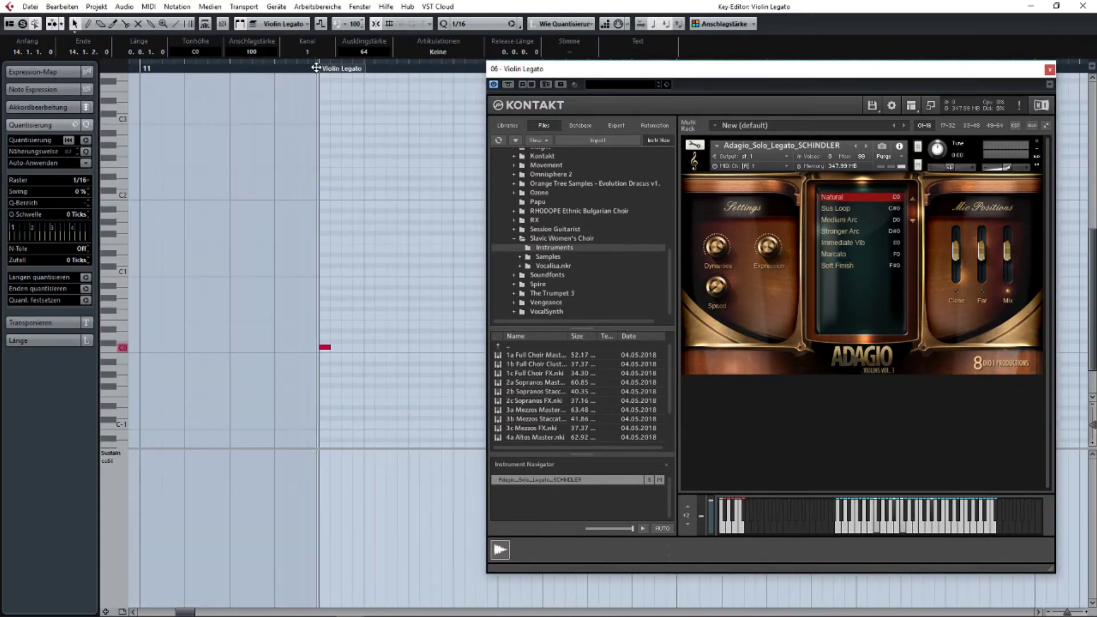
Play back the violin part from bar 12 to hear the articulation switches.
click(311, 68)
key(space)
drag(475, 171, 358, 216)
drag(453, 192, 256, 198)
drag(400, 198, 257, 198)
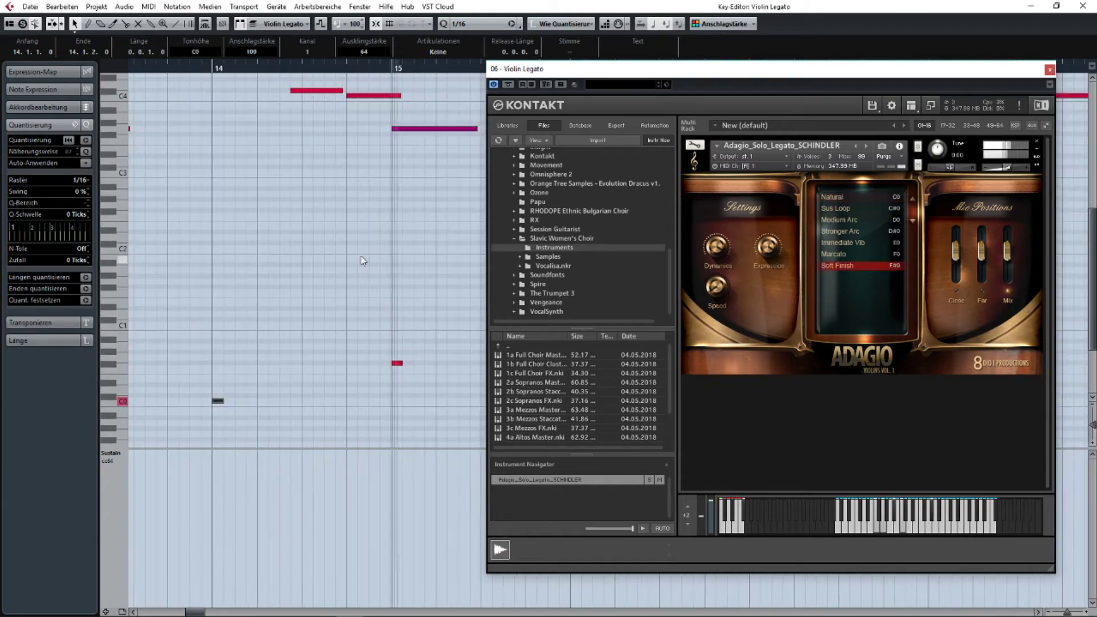
Move the C#4 note in bar 14 so that it starts on beat 3.
drag(320, 137, 383, 191)
drag(386, 142, 397, 143)
scroll(397, 144, down, 4)
drag(457, 217, 252, 183)
scroll(347, 183, up, 4)
drag(457, 189, 223, 192)
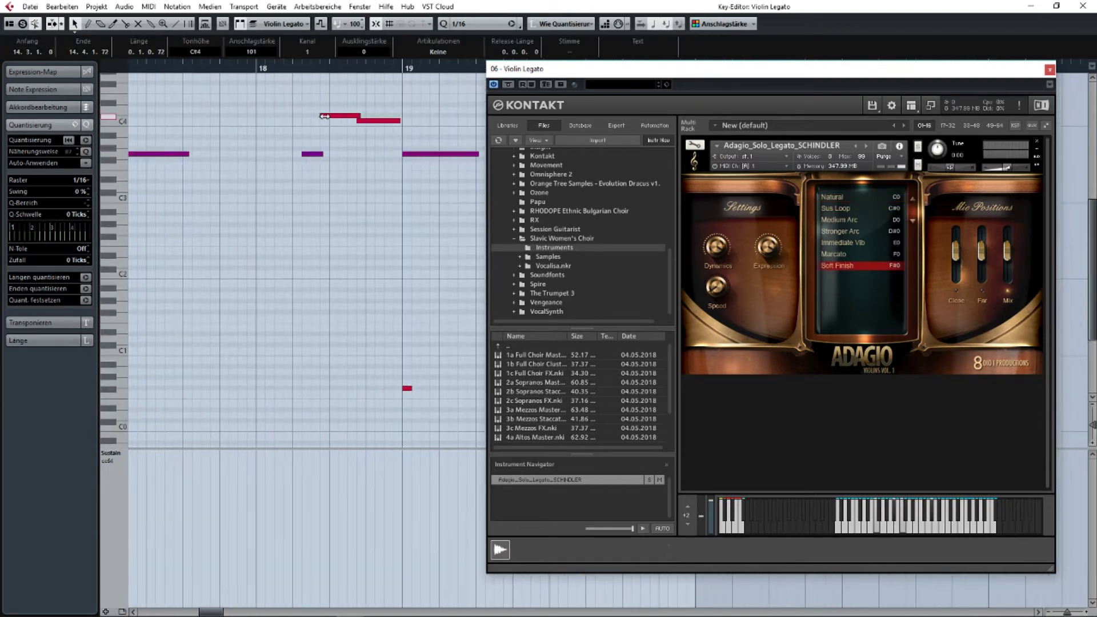
Move the C#4 and C4 notes in bar 18 to beats 3 and 4 and play back the passage.
drag(318, 110, 396, 133)
drag(343, 116, 393, 121)
click(394, 171)
click(294, 68)
key(space)
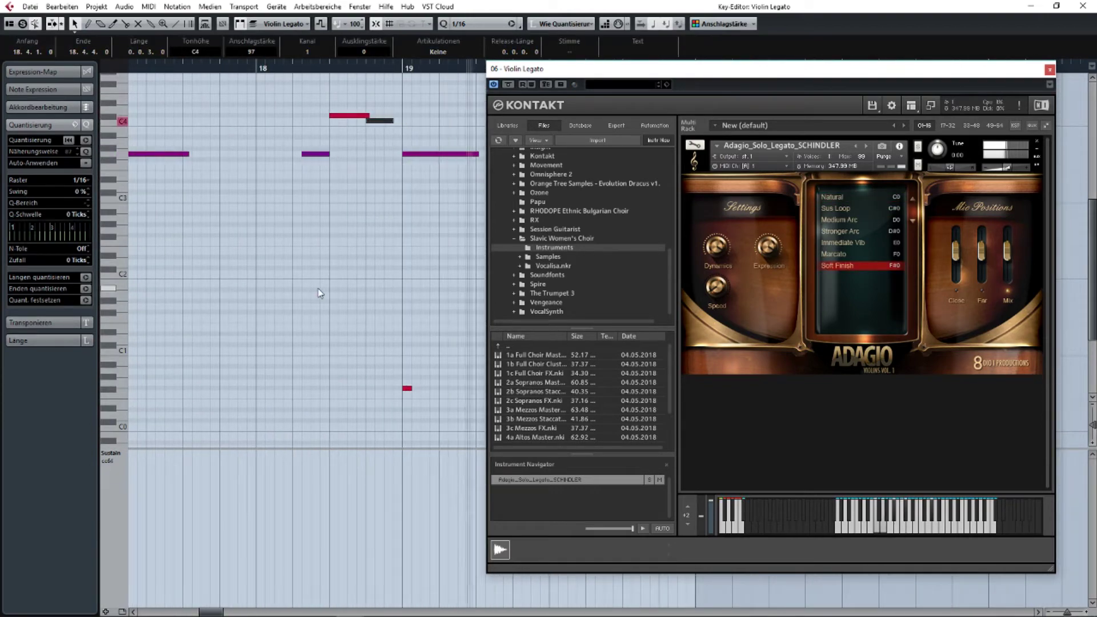
click(401, 68)
mouse_move(457, 337)
mouse_down()
mouse_move(309, 265)
mouse_move(370, 259)
mouse_up()
key(space)
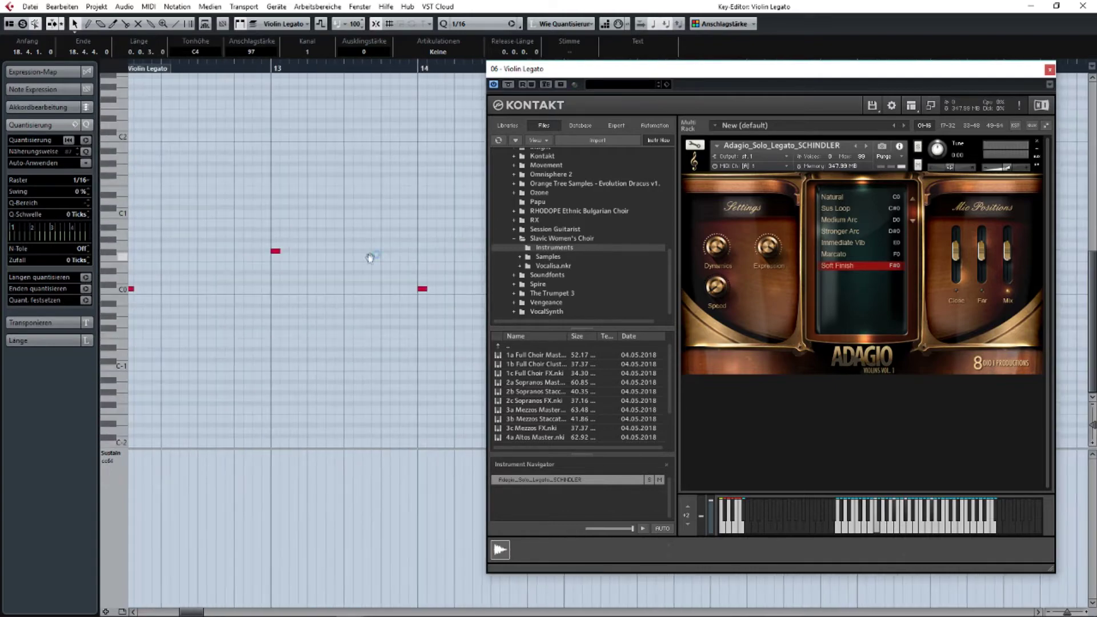
Close the violin instrument window and draw C0 notes at the starts of bars 16 and 18.
scroll(370, 260, down, 4)
click(1050, 70)
scroll(509, 288, up, 3)
right_click(503, 290)
click(521, 292)
drag(621, 264, 416, 302)
click(420, 327)
drag(661, 327, 517, 367)
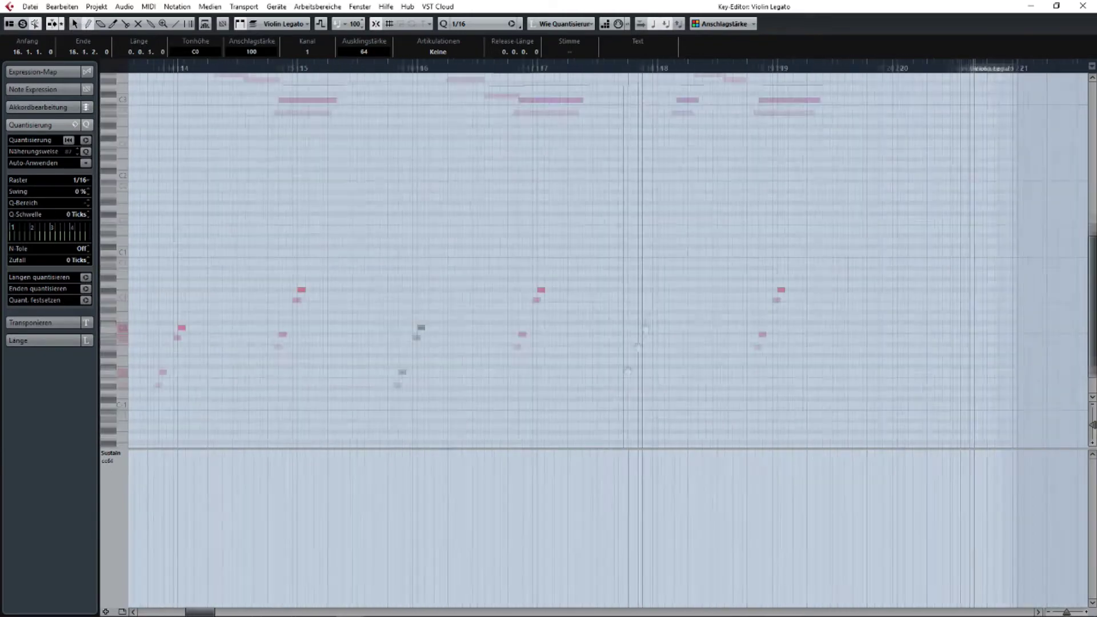
click(518, 369)
key(1)
Select all notes of the violin part and delete their overlaps with the polyphonic length function.
scroll(518, 370, down, 4)
key(ctrl+a)
scroll(288, 273, up, 4)
click(54, 341)
click(86, 272)
scroll(300, 372, up, 3)
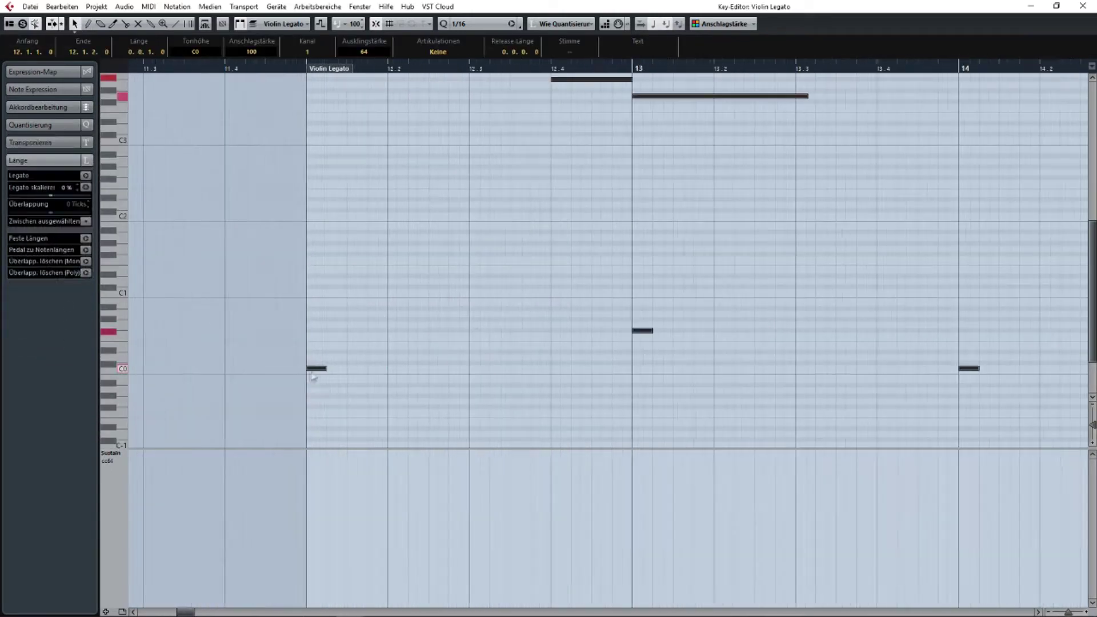
Move the C0 notes in bars 12, 14, 16 and 18 to C#0 for the Sus Loop articulation.
click(317, 370)
scroll(318, 373, down, 4)
scroll(524, 367, up, 4)
drag(525, 365, 525, 360)
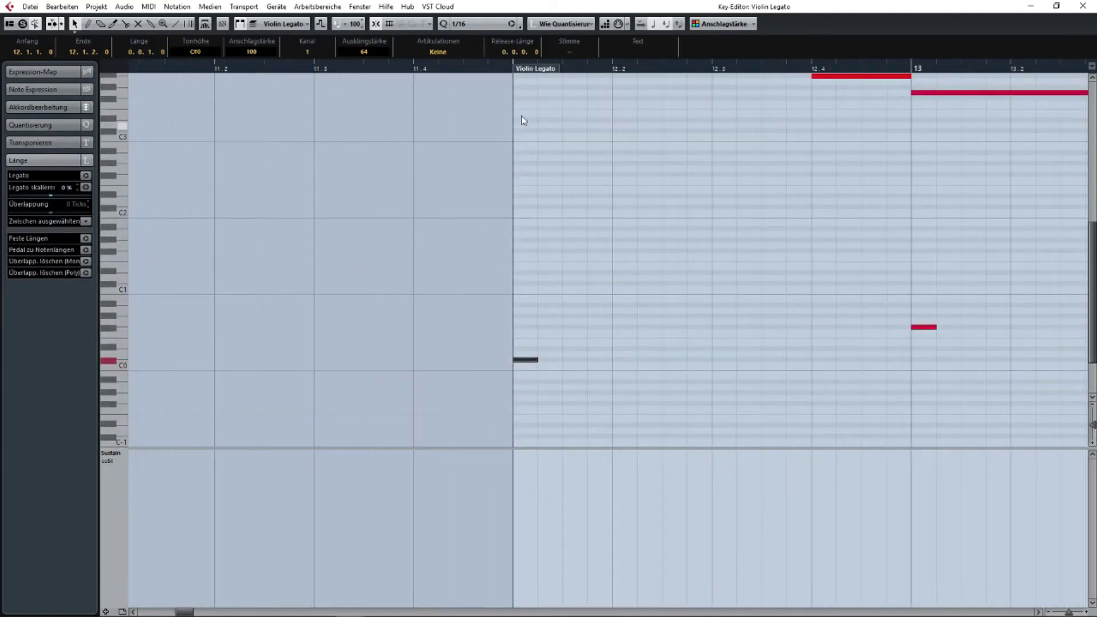
Play back the violin part from bar 12 and follow the melody through to bar 17.
click(506, 71)
key(space)
drag(583, 113, 447, 240)
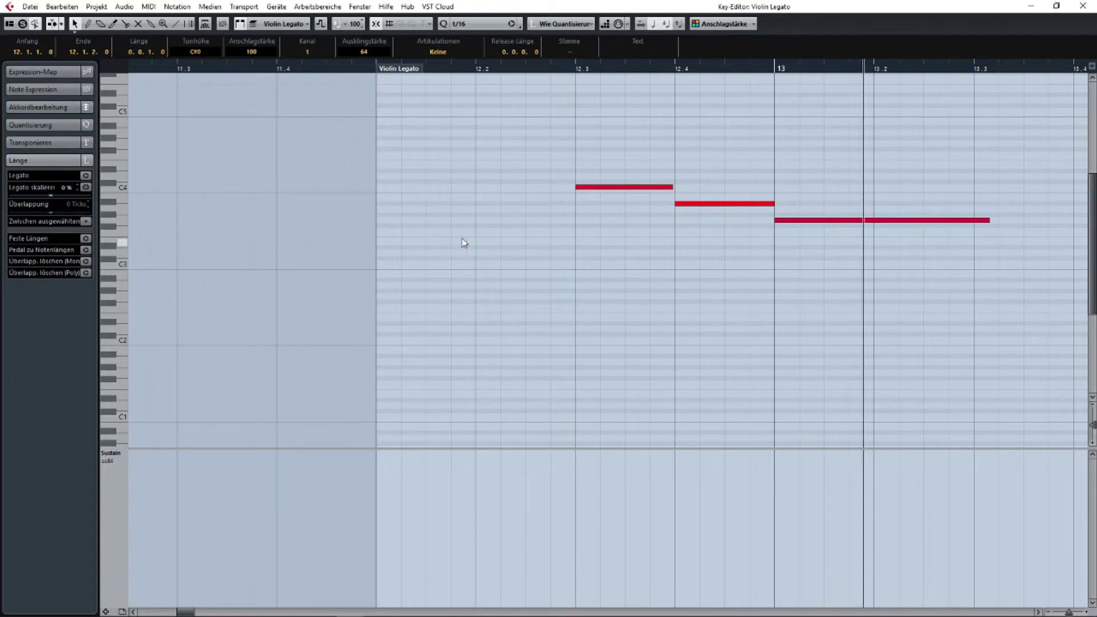
drag(755, 251, 389, 136)
key(g)
key(g)
key(g)
drag(718, 211, 490, 262)
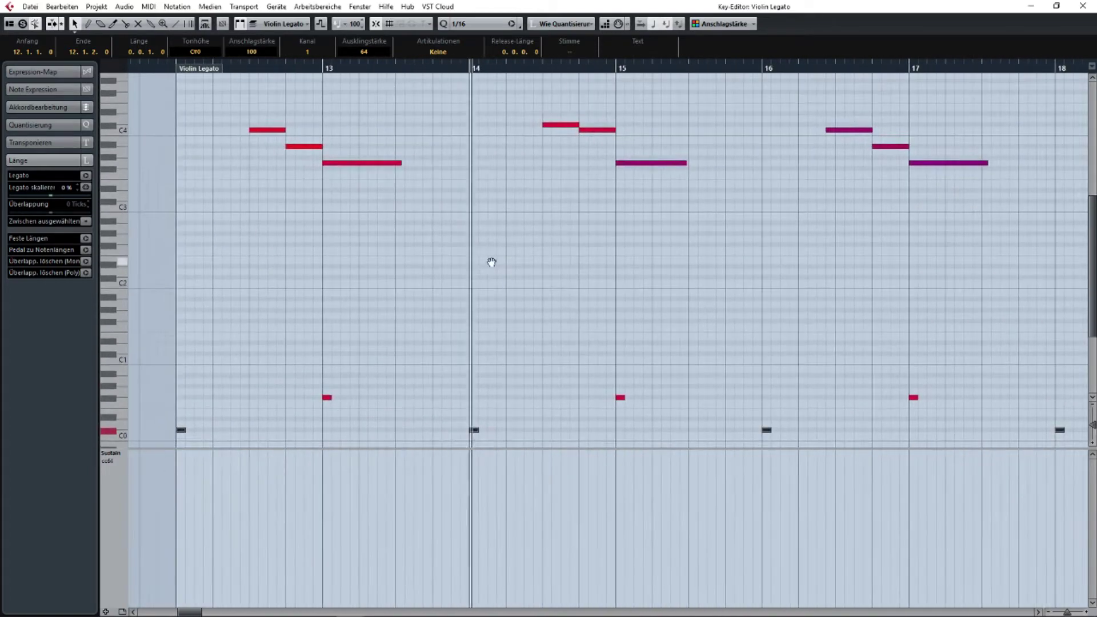
click(488, 259)
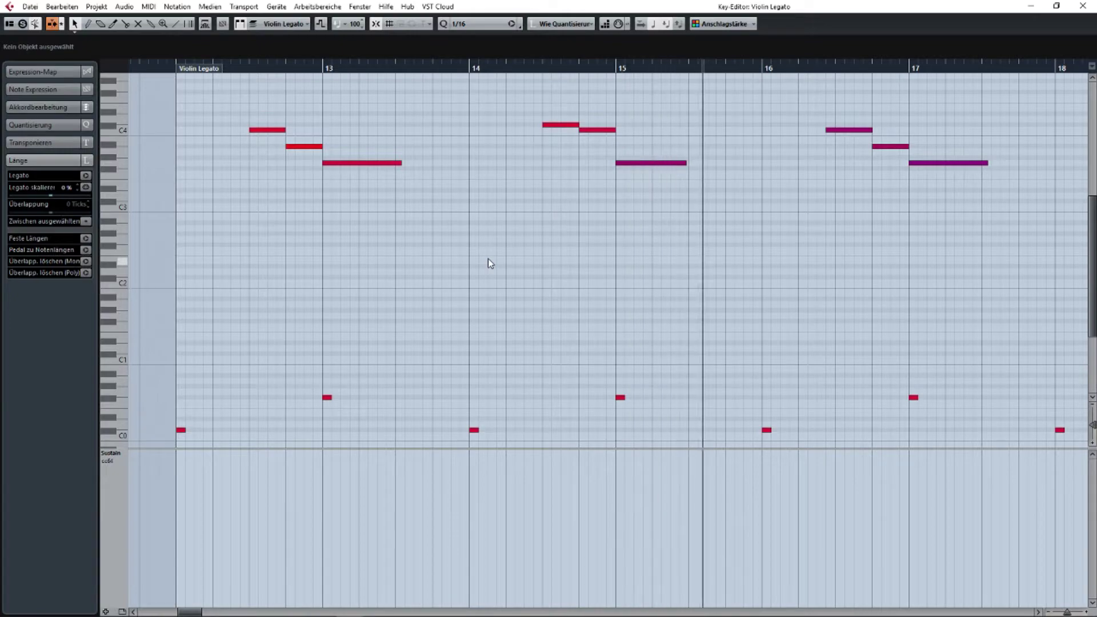
drag(717, 261, 529, 246)
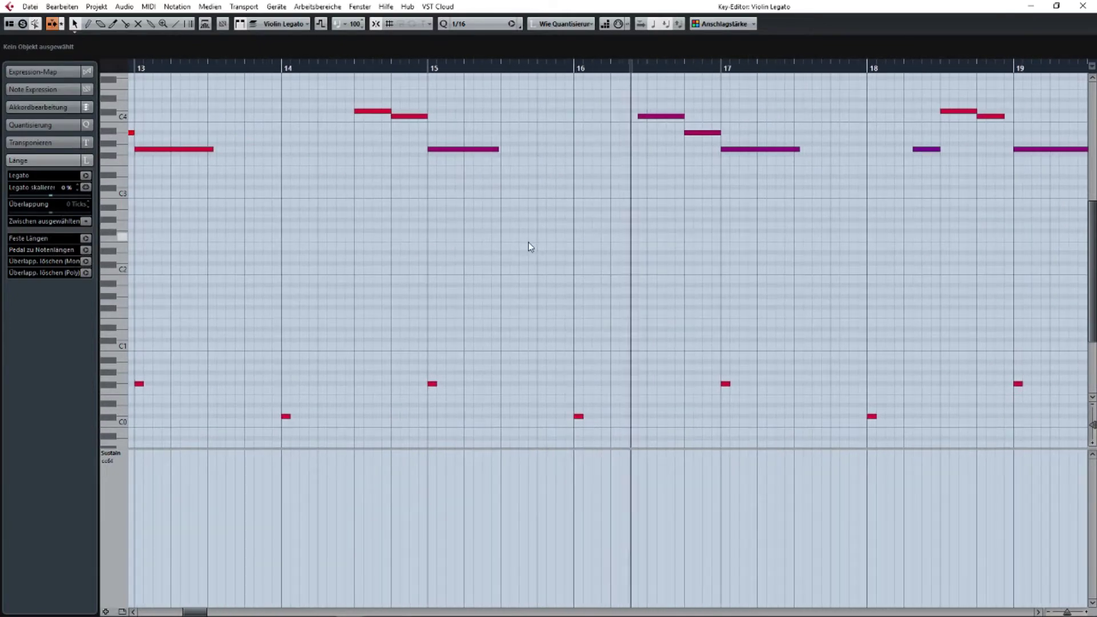
scroll(404, 206, left, 4)
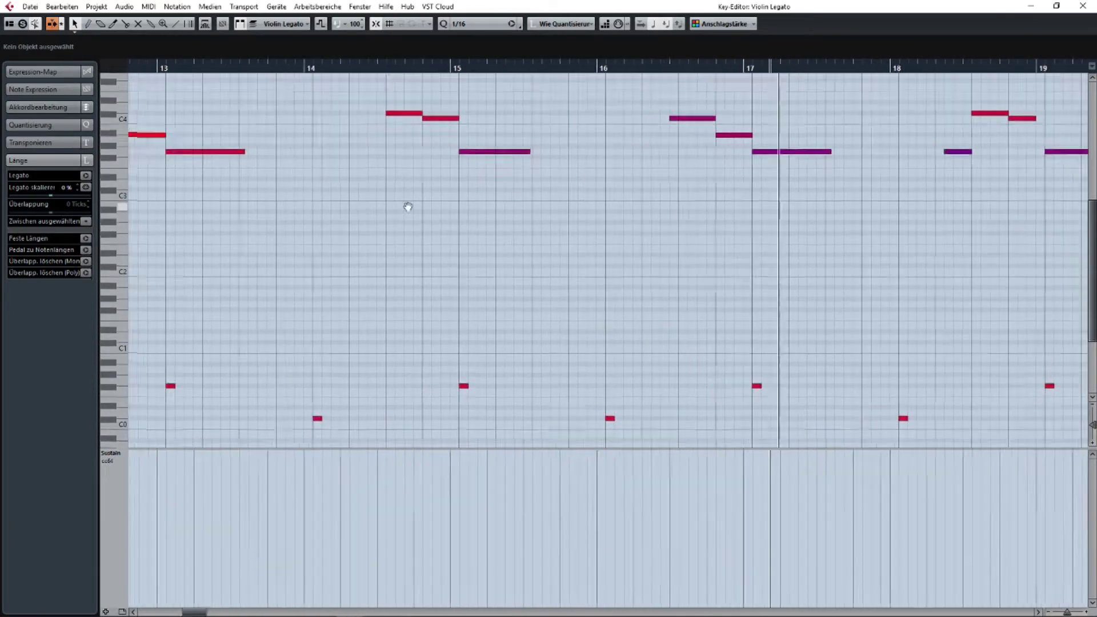
scroll(616, 160, up, 1)
Extend the starts of the C4 note in bar 12 and the C#4 note in bar 14 slightly ahead of beat 3.
click(634, 129)
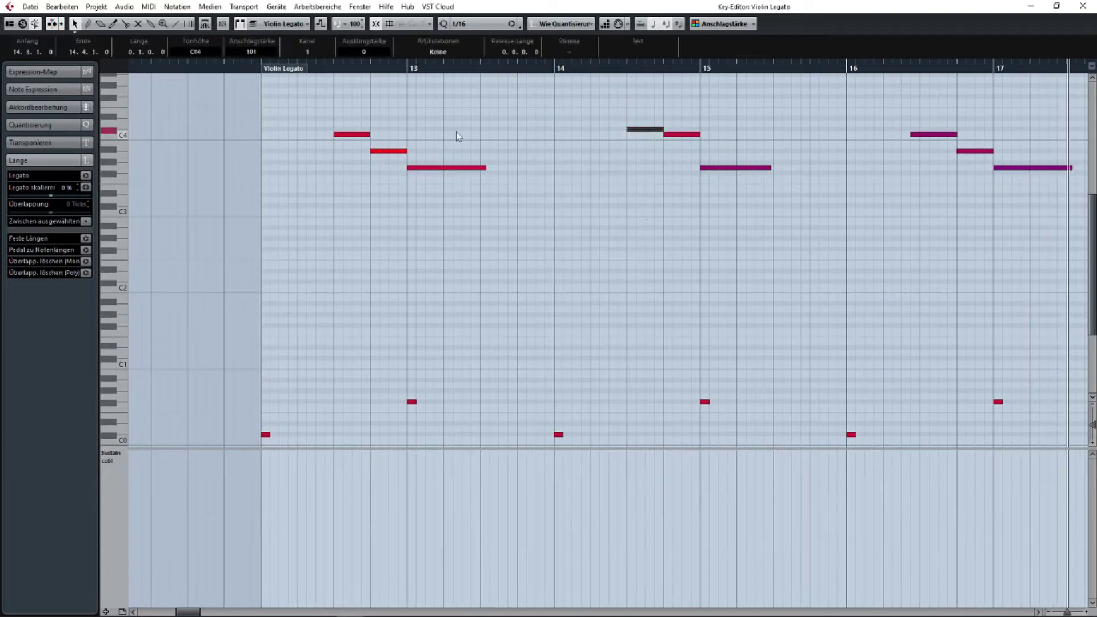
shift+click(343, 134)
drag(333, 135, 328, 137)
scroll(495, 193, right, 5)
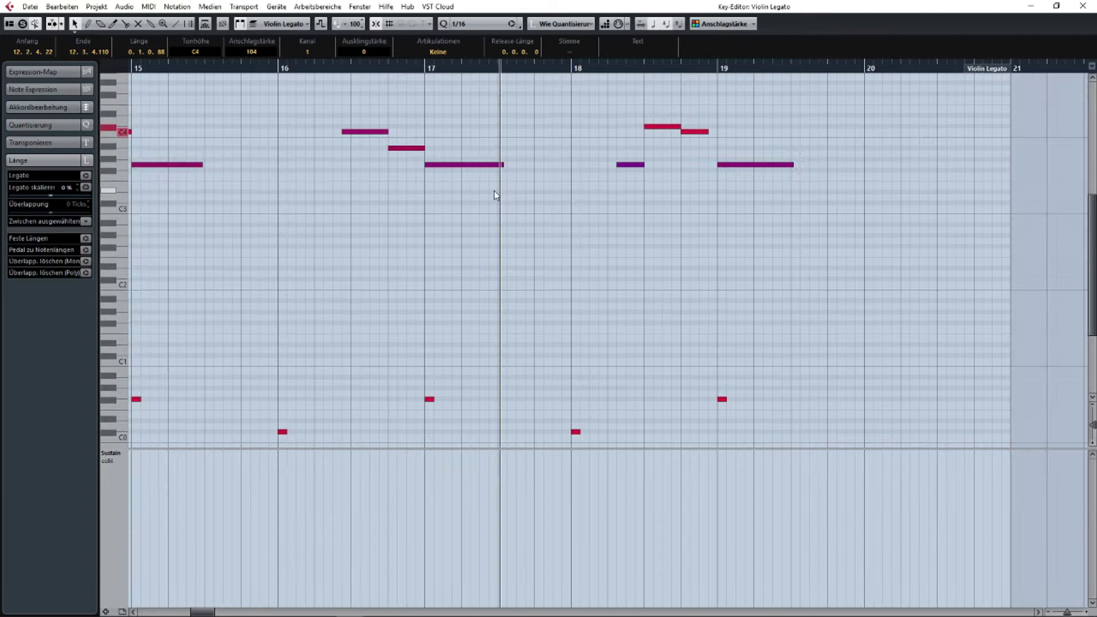
Examine the short G3 note in bar 18 and the start of the C4 note in bar 12.
click(661, 127)
click(616, 145)
scroll(616, 145, up, 3)
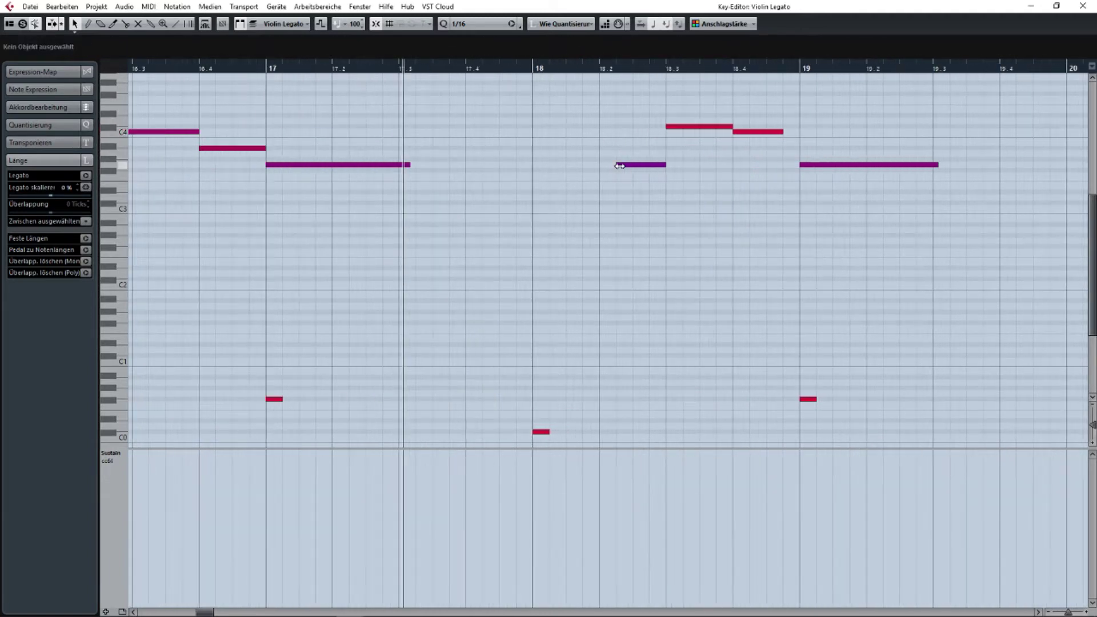
drag(620, 165, 619, 166)
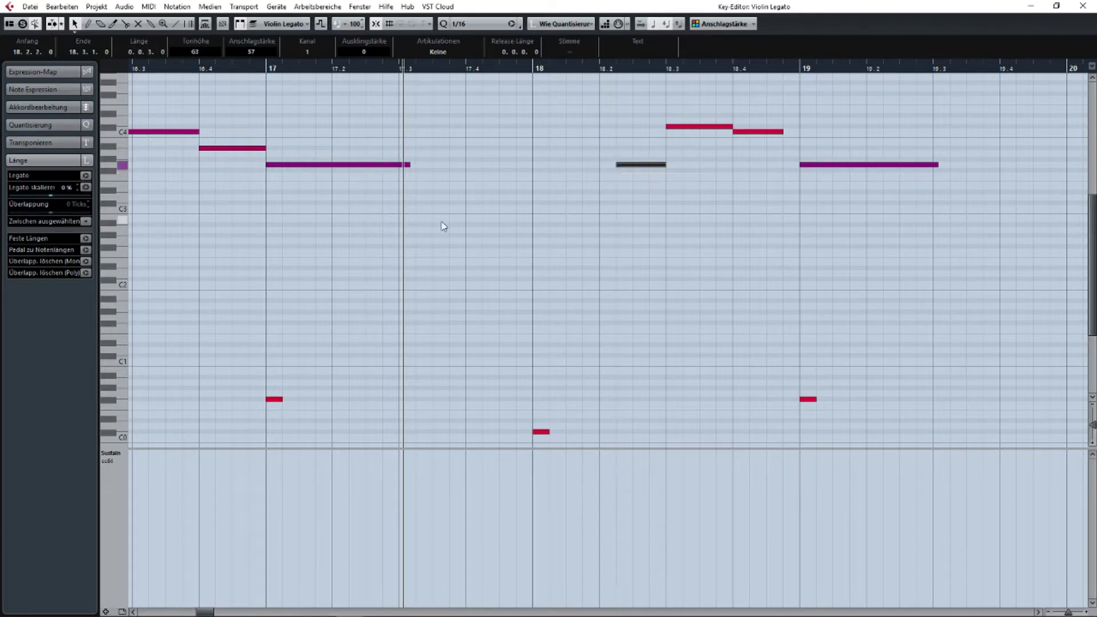
scroll(622, 228, down, 5)
drag(165, 257, 442, 279)
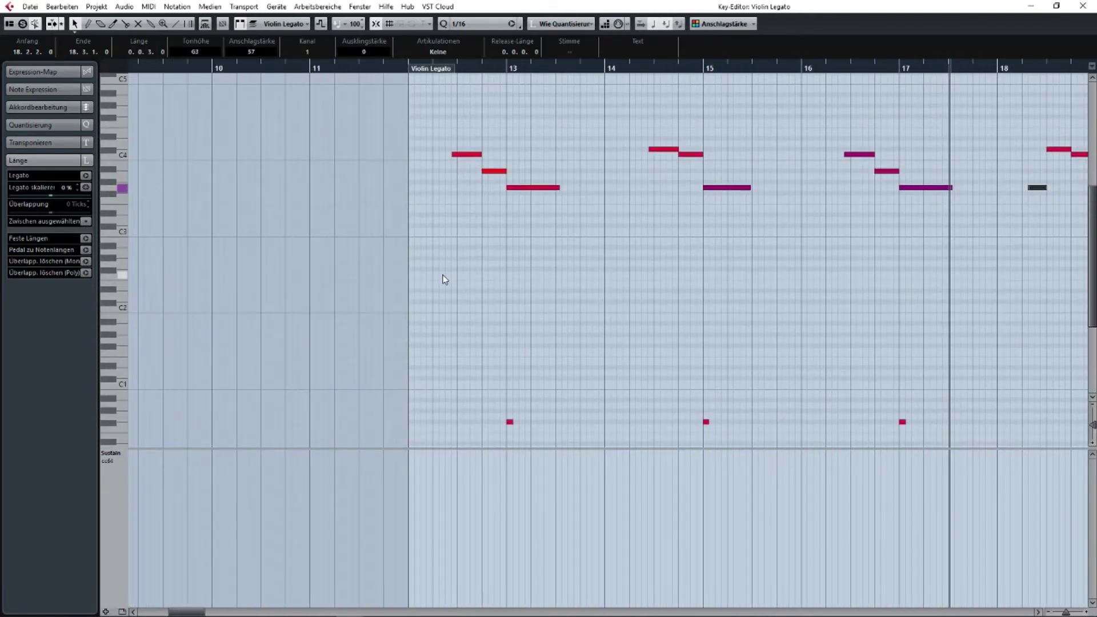
scroll(443, 275, up, 4)
drag(468, 163, 432, 166)
click(439, 162)
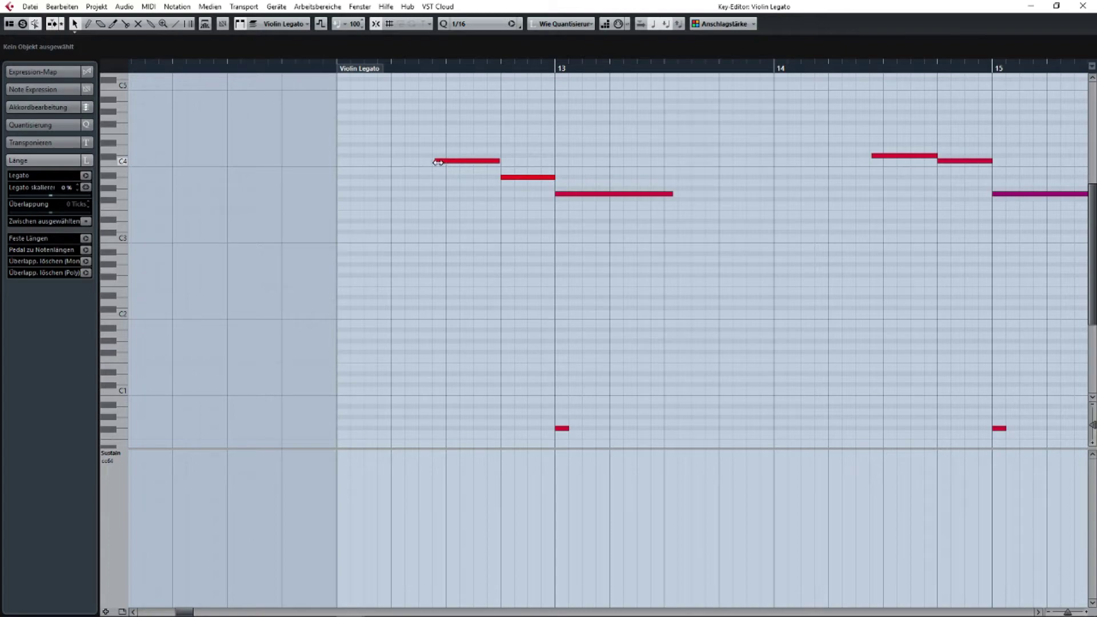
Place the playhead at bar 12 and move the C#0 notes up to D0 for the Medium Arc articulation.
drag(441, 67, 338, 70)
drag(482, 301, 531, 133)
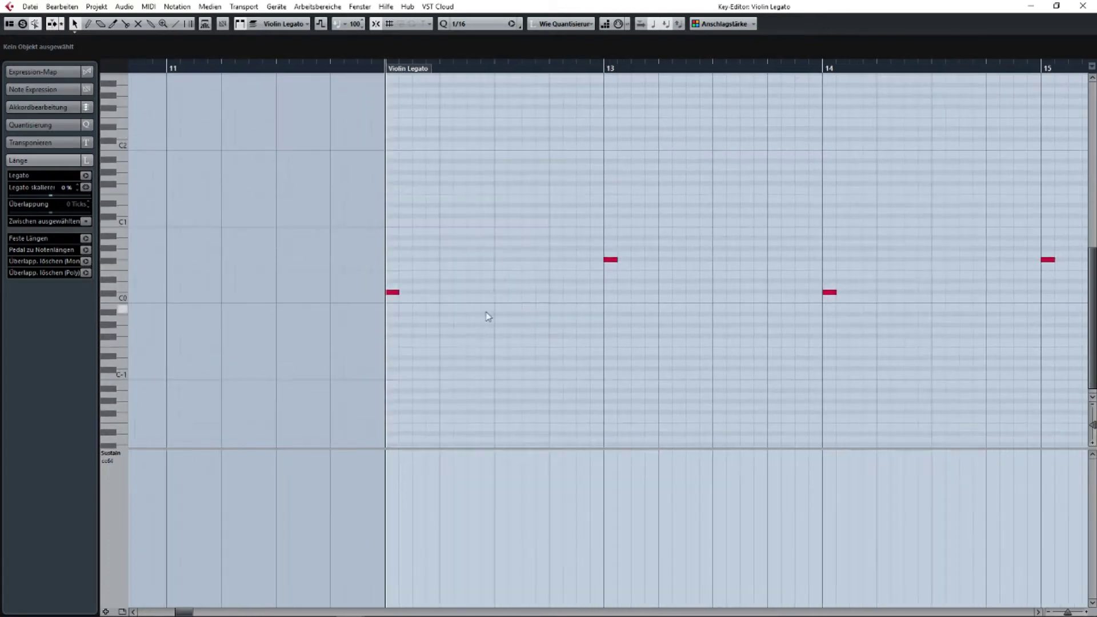
scroll(488, 316, down, 3)
scroll(397, 284, down, 2)
drag(400, 279, 873, 326)
scroll(441, 307, up, 4)
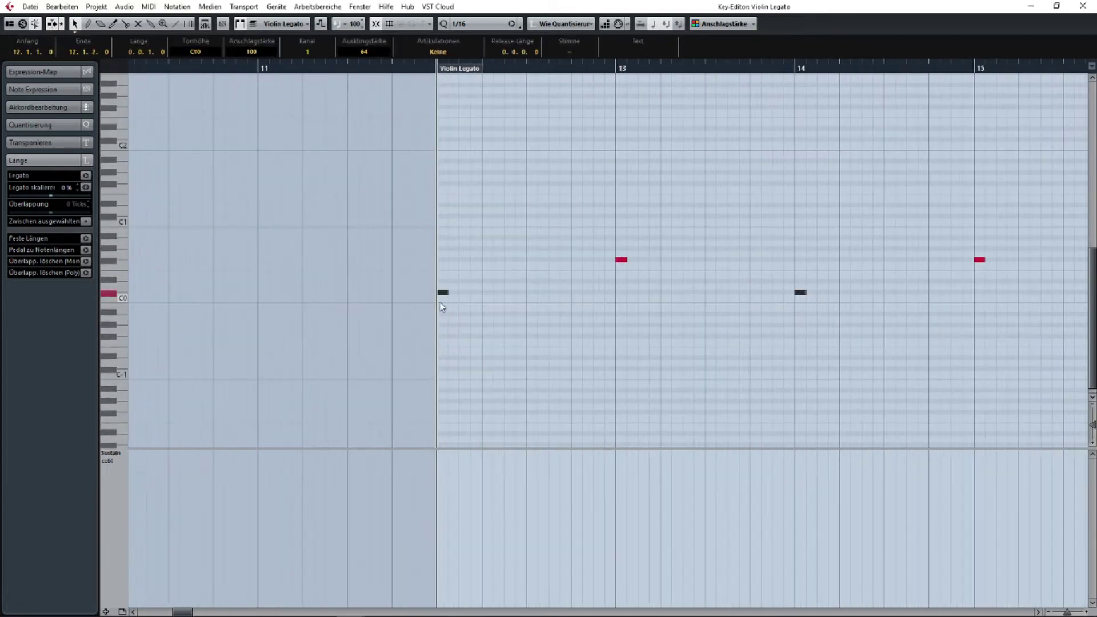
scroll(441, 307, up, 2)
drag(445, 292, 449, 285)
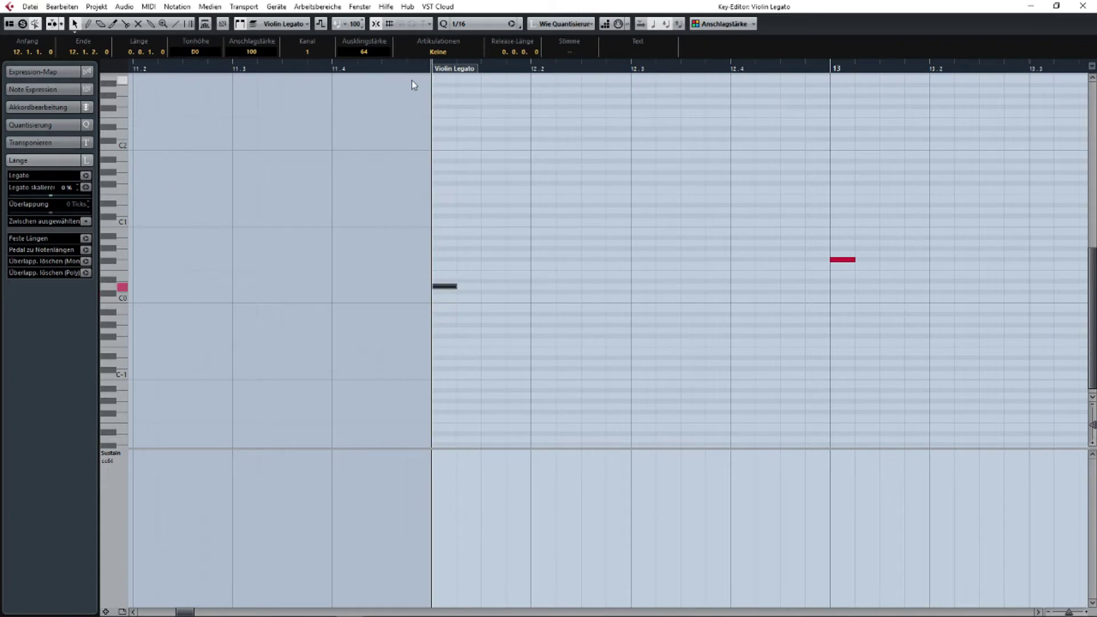
Play back the part from bar 12 with the D0 switches and follow the melody.
key(space)
click(720, 186)
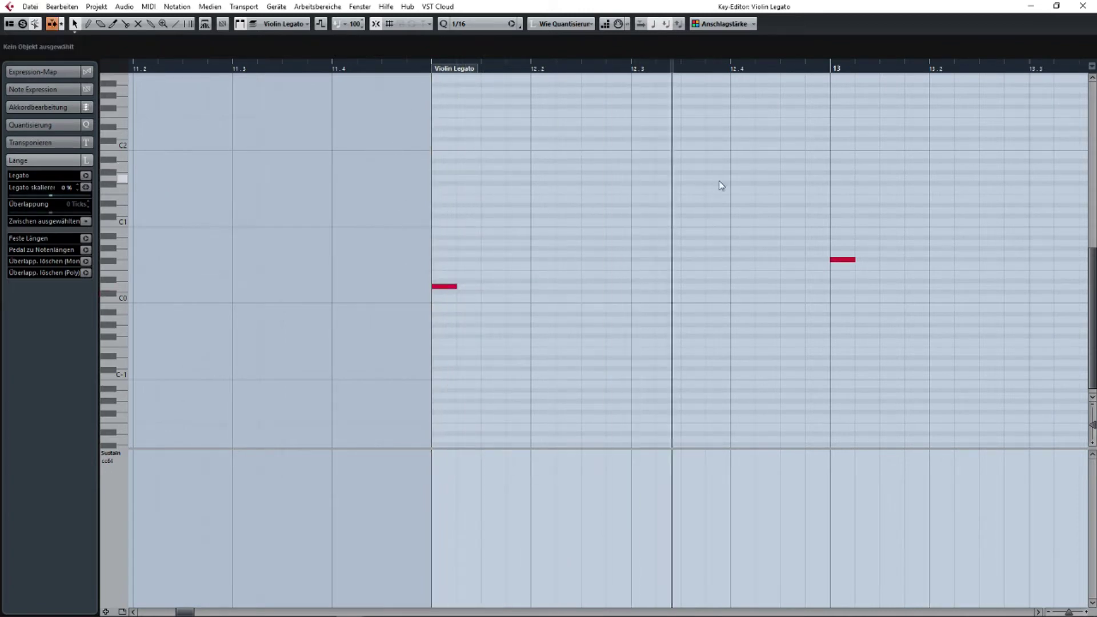
drag(815, 193, 394, 233)
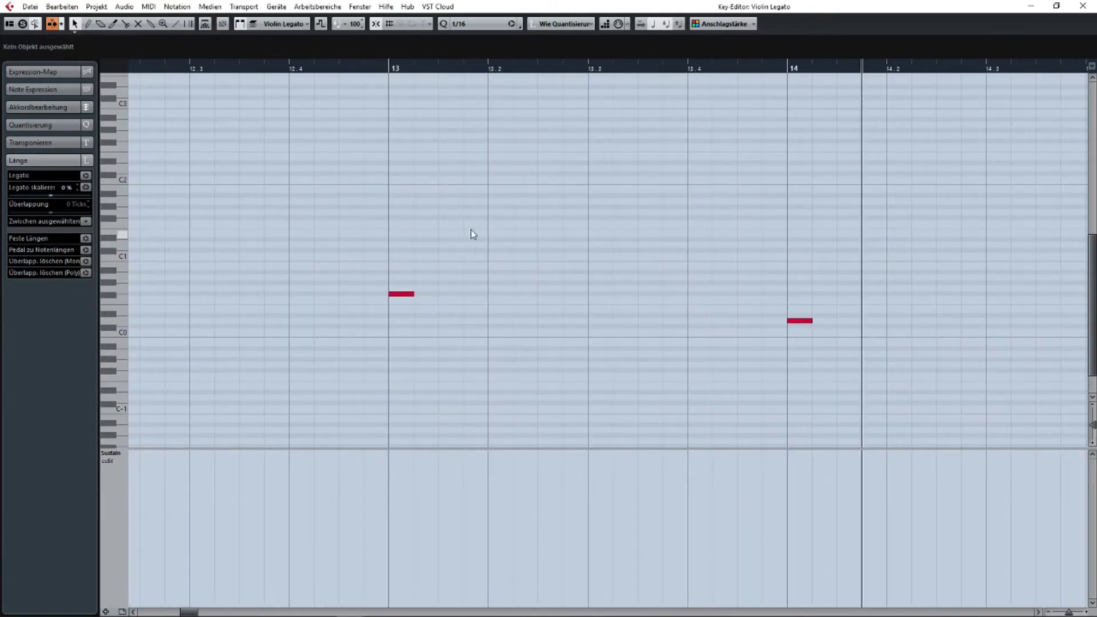
drag(716, 233, 343, 294)
scroll(434, 285, down, 3)
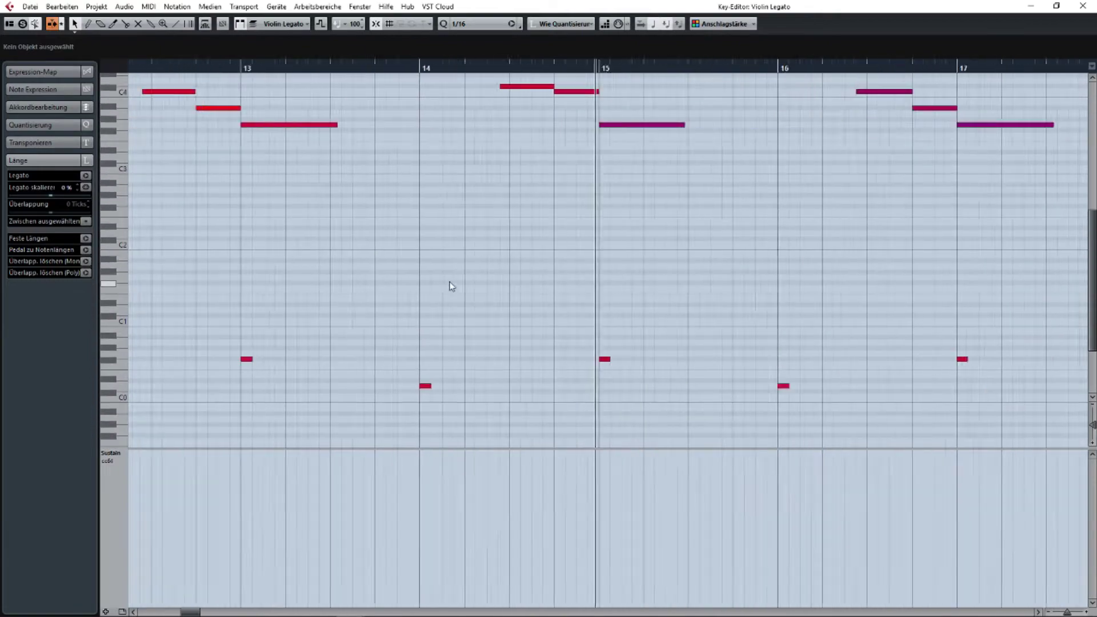
Adjust the start of the C4 note in bar 16 to just ahead of beat 3.
scroll(449, 282, down, 1)
drag(481, 101, 495, 189)
click(509, 176)
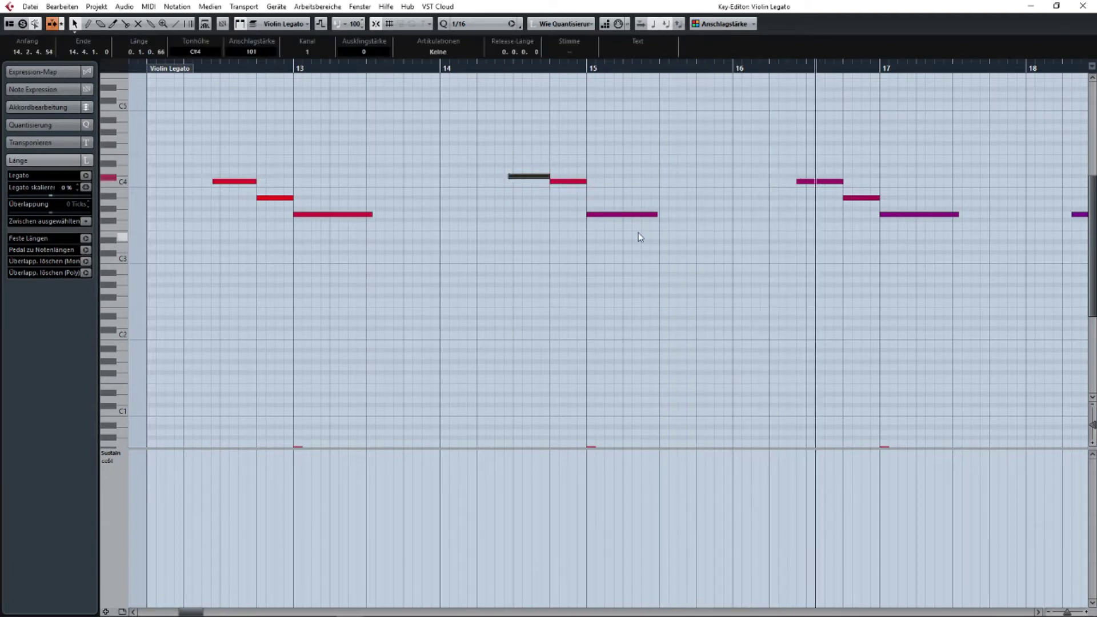
drag(799, 182, 802, 182)
Move the start of the short G3 note in bar 18 slightly later.
scroll(626, 330, down, 3)
scroll(485, 328, down, 3)
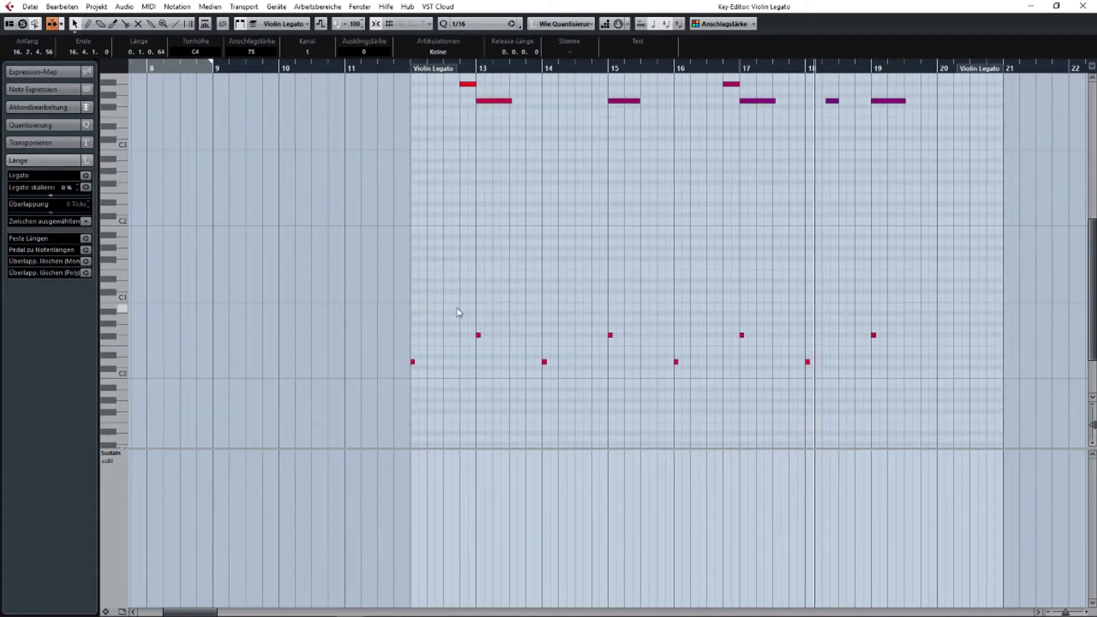
mouse_move(451, 312)
mouse_down()
mouse_move(584, 336)
mouse_move(930, 357)
mouse_move(797, 220)
mouse_up()
mouse_move(729, 247)
mouse_down()
mouse_move(629, 377)
mouse_move(535, 445)
mouse_up()
scroll(666, 293, up, 5)
drag(570, 300, 573, 300)
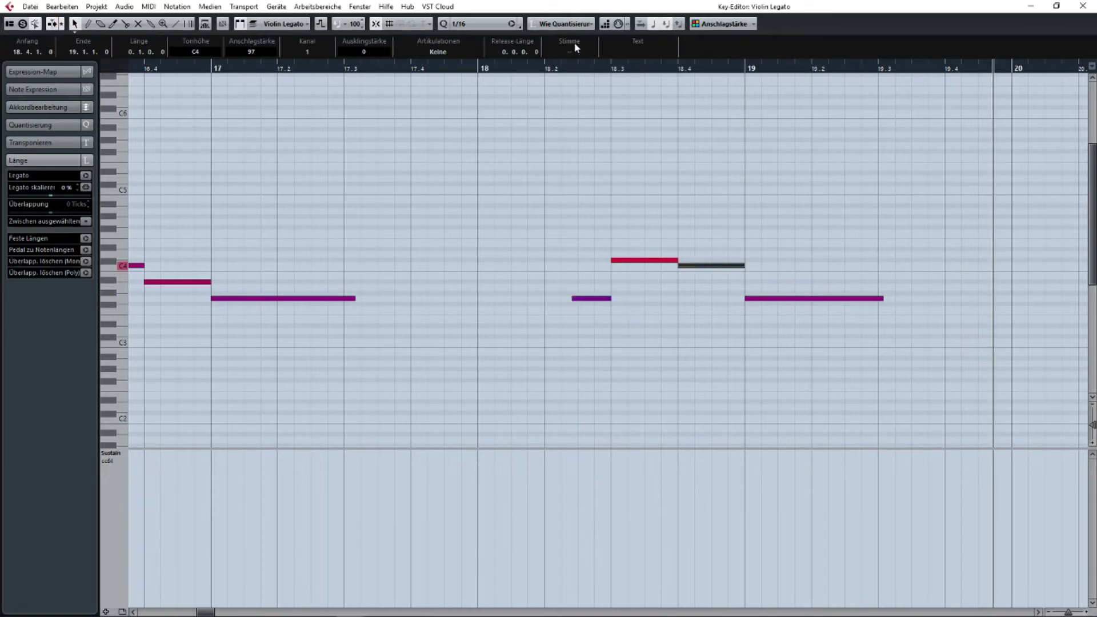
Play back the end of the violin melody from beat 4 of bar 18 and return to the project arrangement.
key(space)
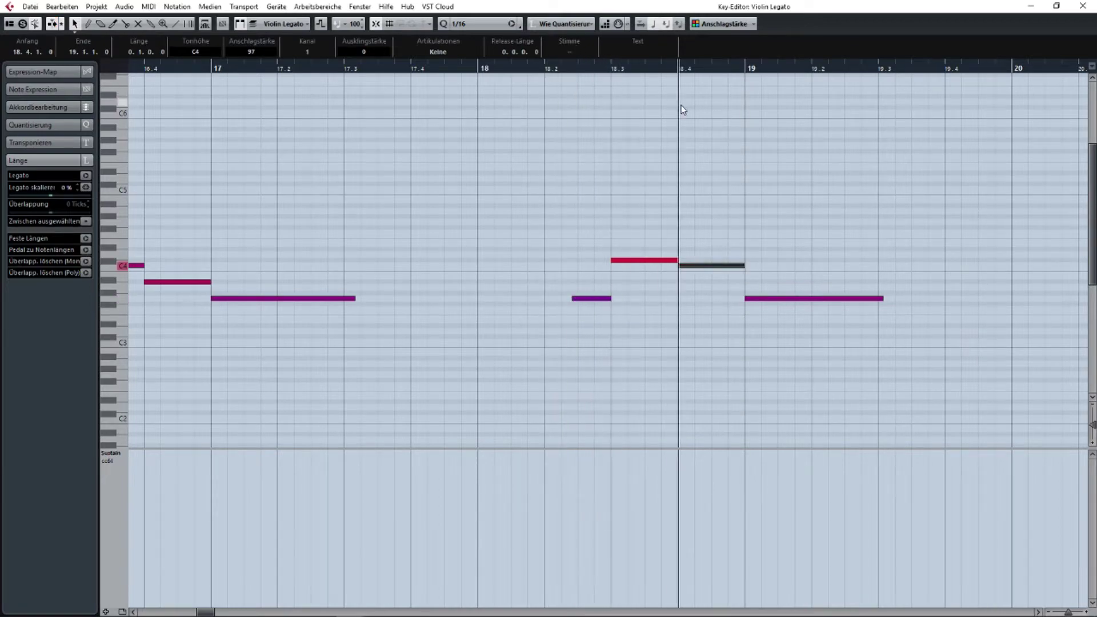
click(1084, 5)
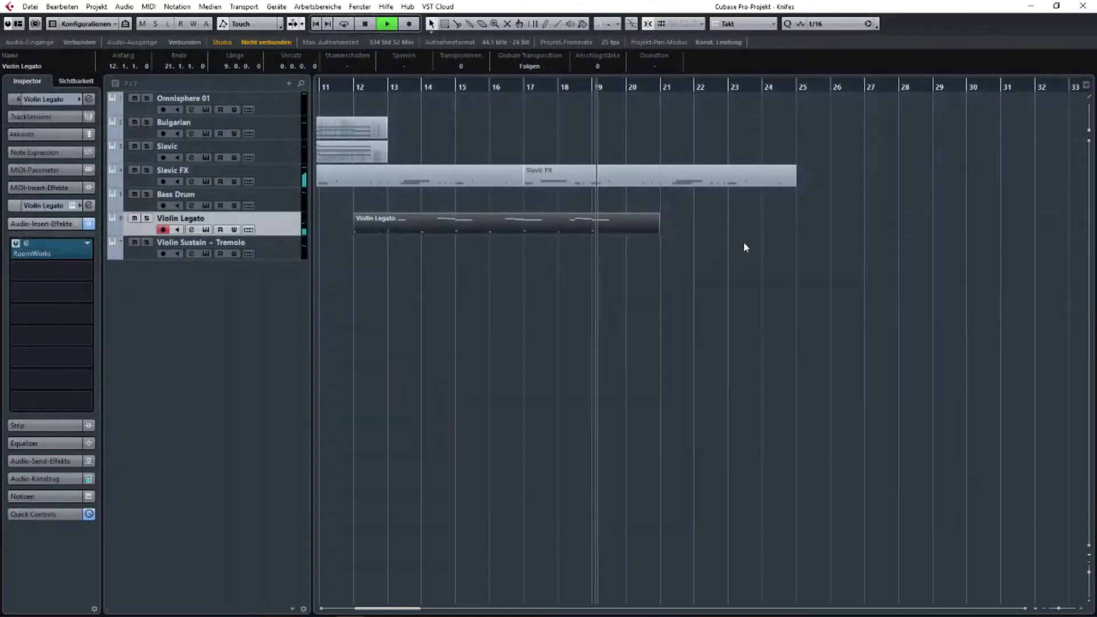
click(568, 203)
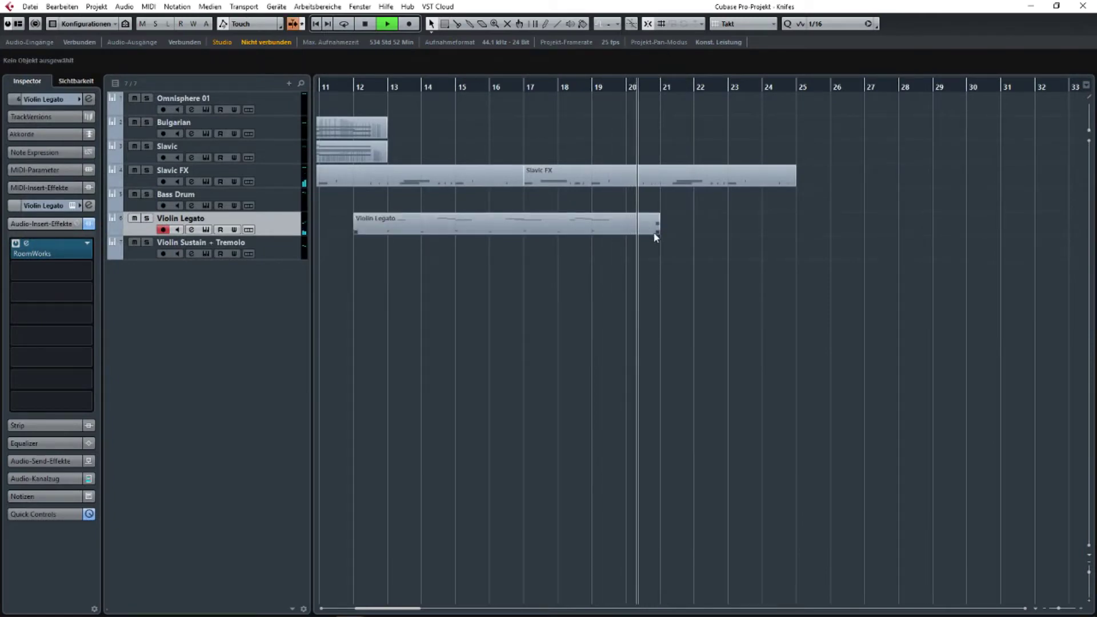
scroll(656, 232, up, 3)
scroll(713, 276, left, 3)
key(space)
Select the Violin Sustain + Tremolo track for recording and place the playhead at bar 19.
scroll(686, 281, down, 3)
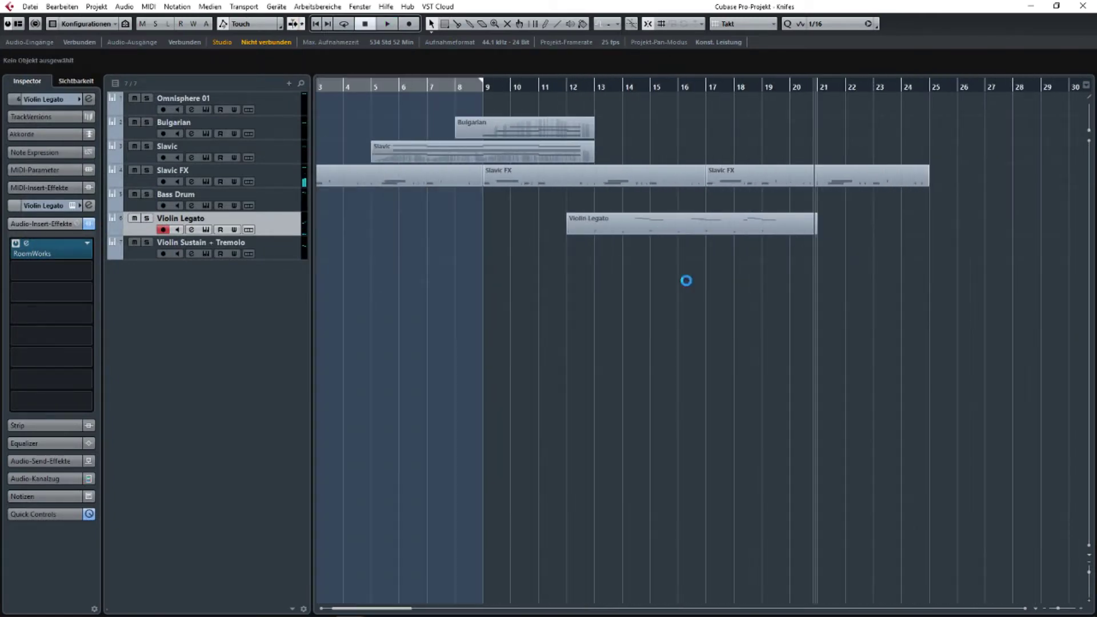
click(335, 243)
scroll(406, 263, right, 3)
scroll(709, 270, up, 2)
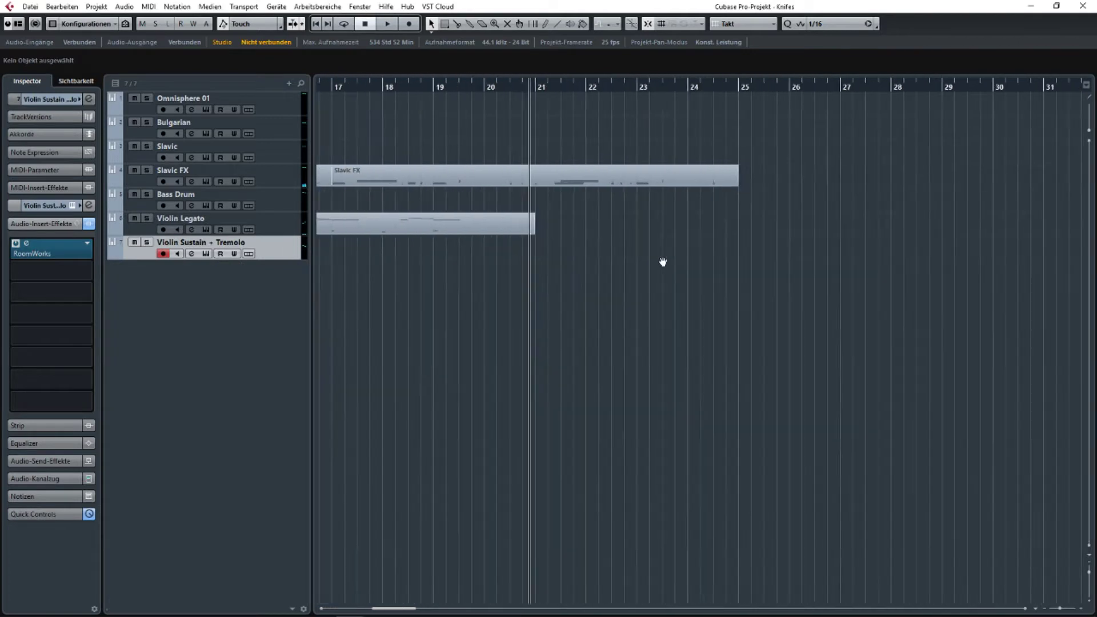
scroll(659, 213, down, 4)
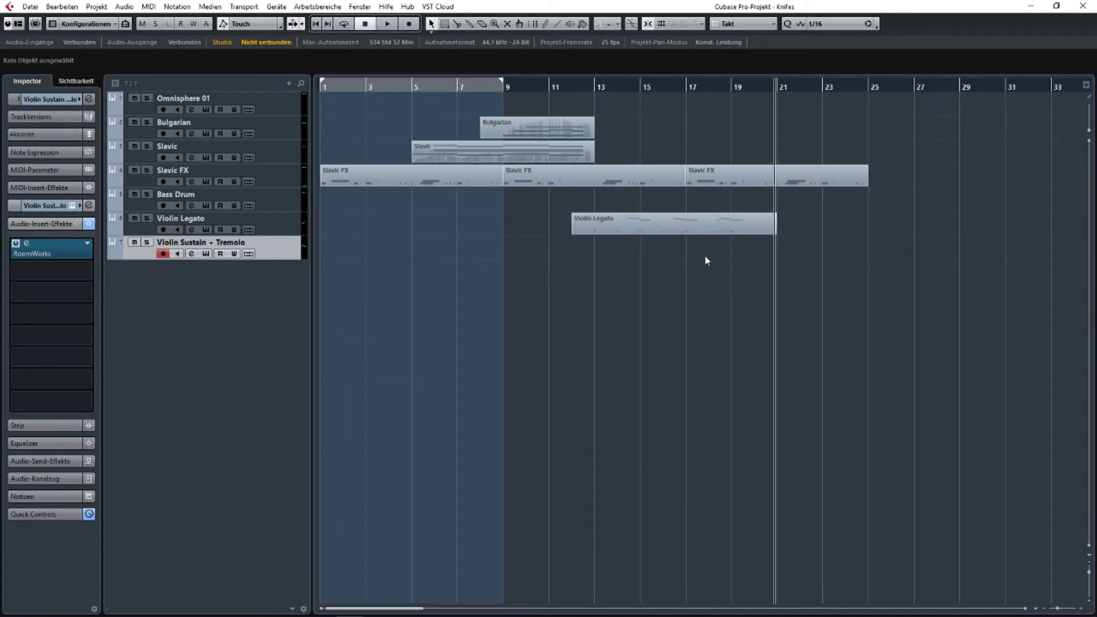
scroll(691, 267, up, 2)
scroll(519, 265, right, 3)
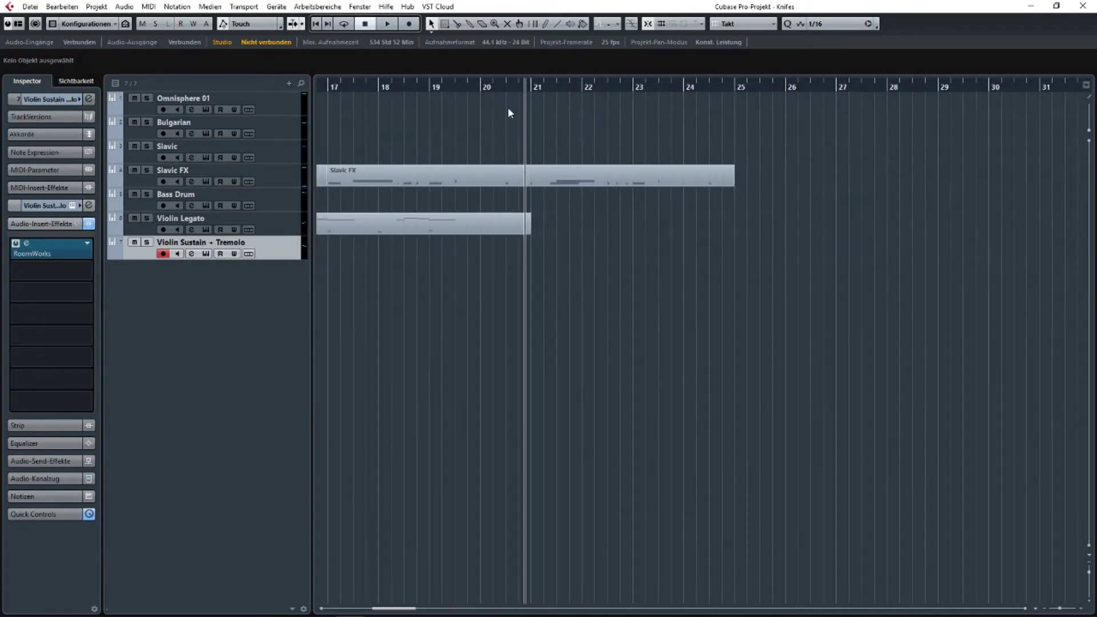
drag(534, 88, 456, 137)
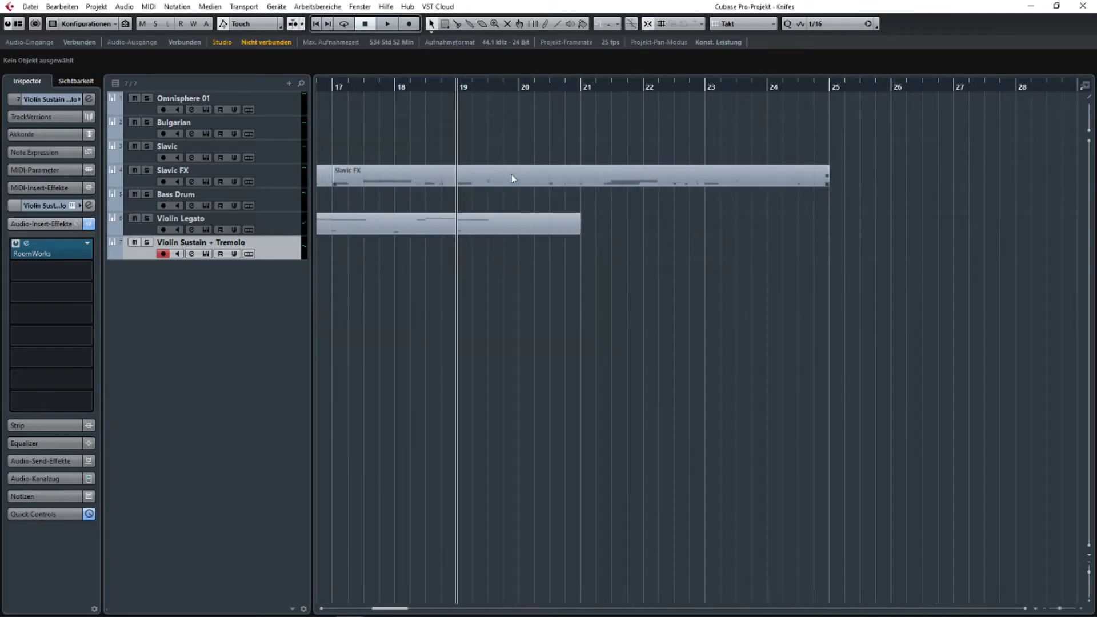
scroll(371, 237, left, 5)
scroll(389, 257, down, 3)
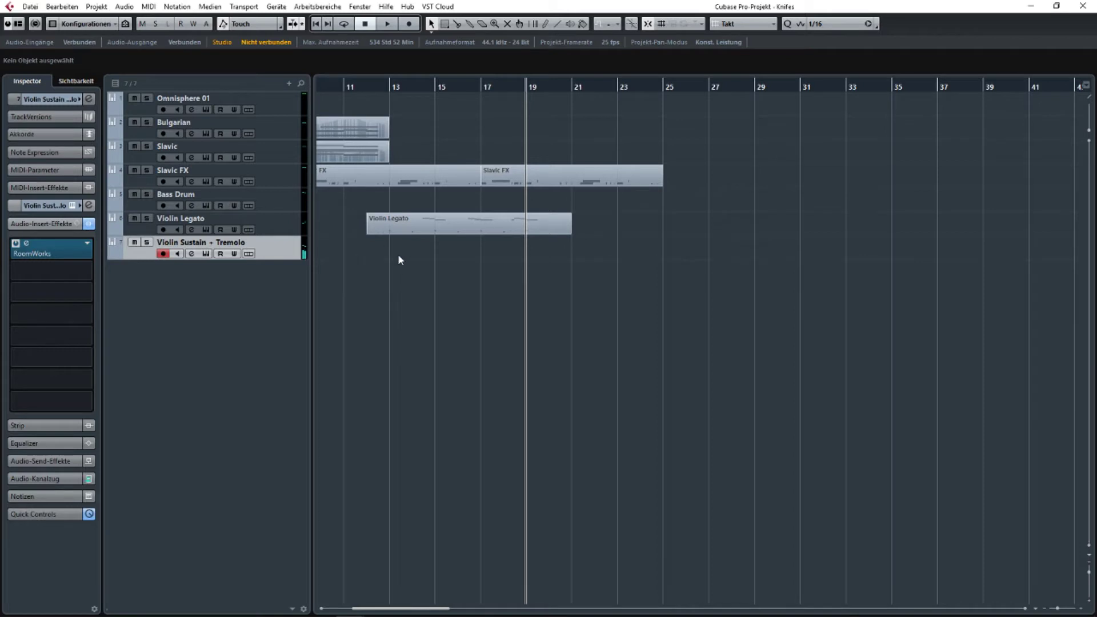
scroll(653, 168, up, 3)
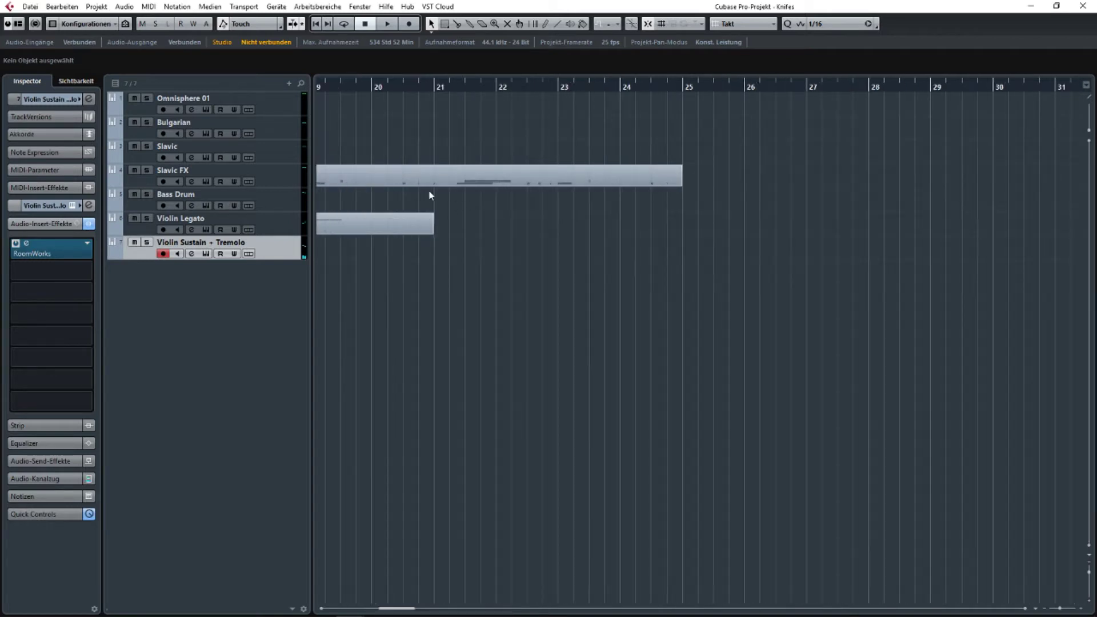
Record sustained four-note chords at bars 21, 23, 25 and 27 on the Violin Sustain + Tremolo track.
click(387, 25)
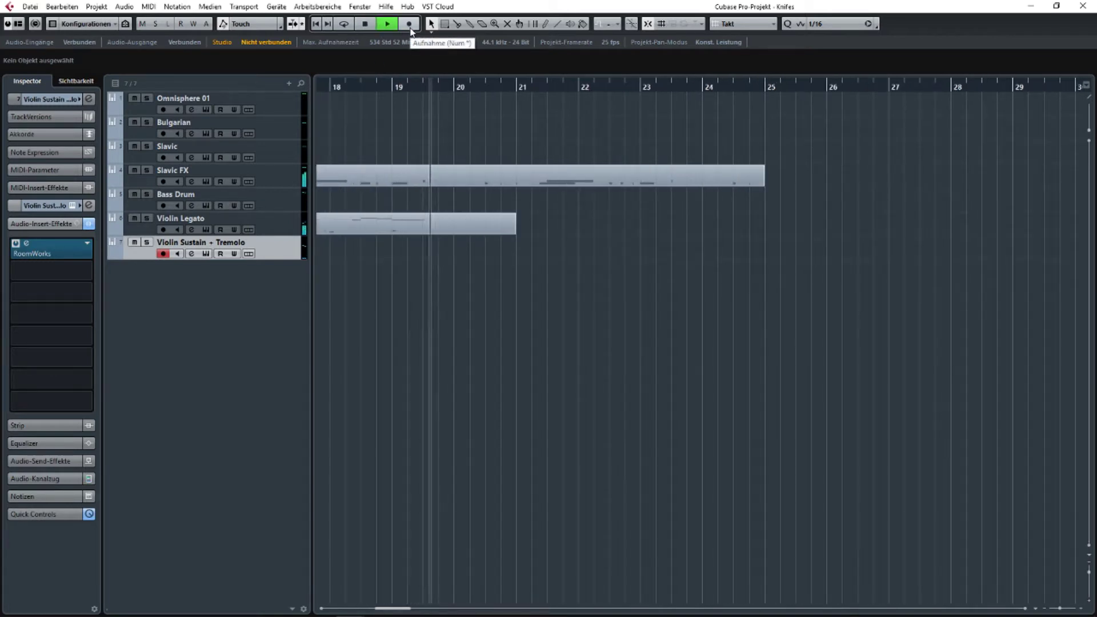
click(410, 26)
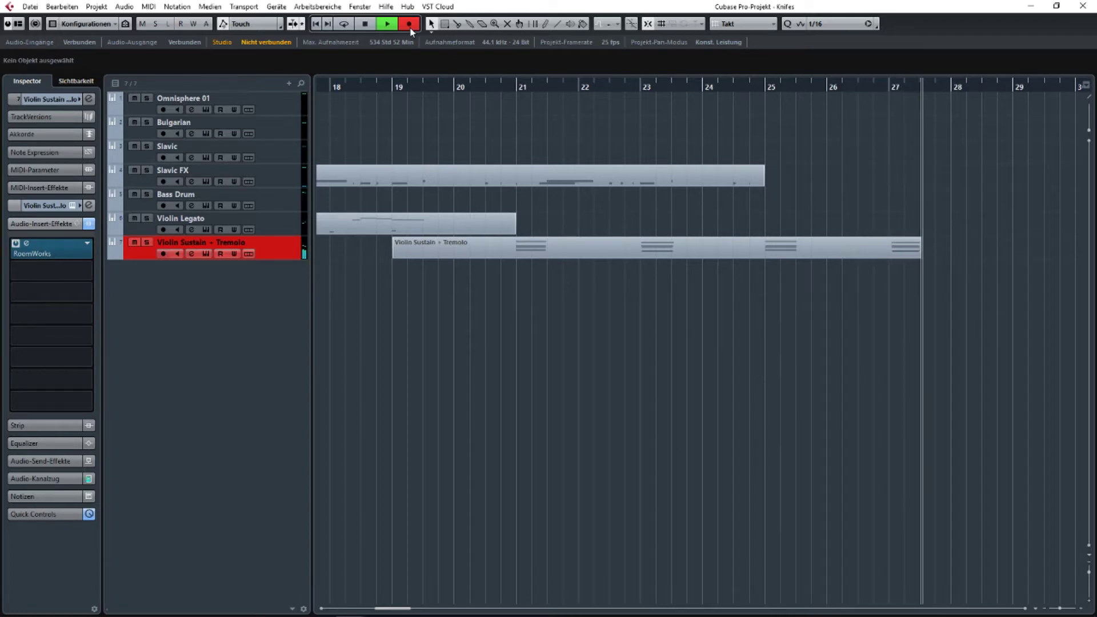
scroll(543, 254, down, 3)
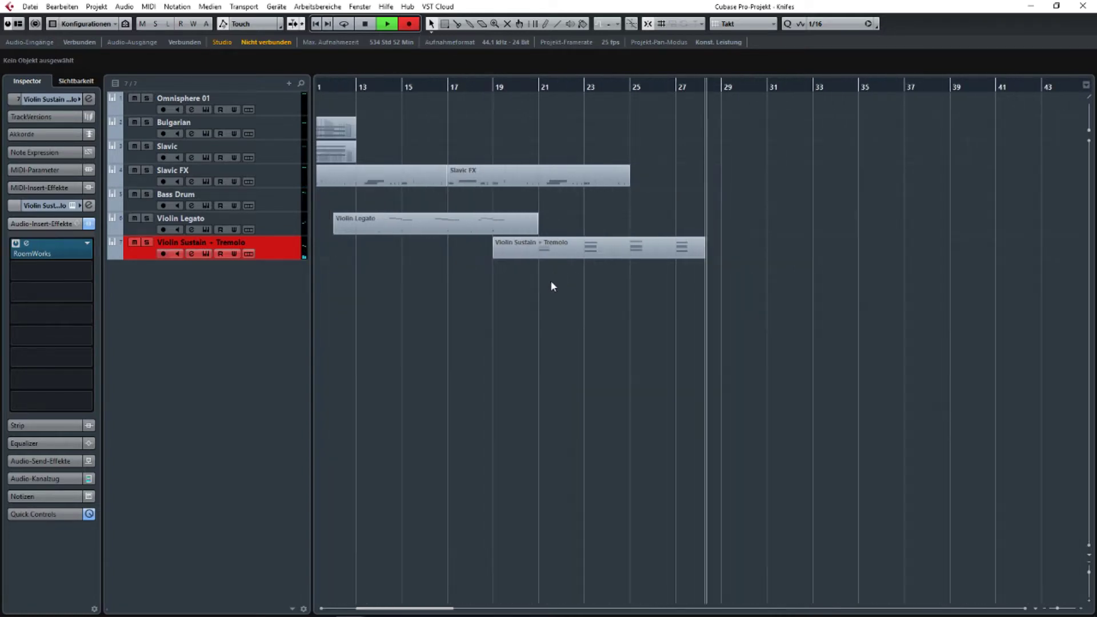
key(space)
Duplicate the last Slavic FX part so the copy follows directly at bar 25.
scroll(514, 266, up, 3)
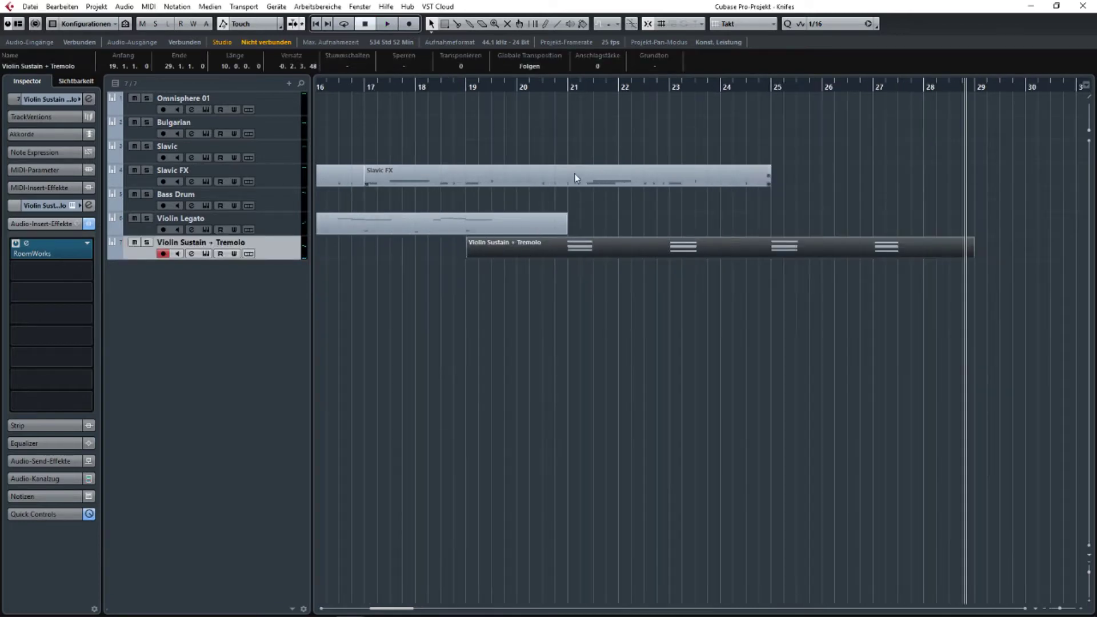
click(576, 175)
key(ctrl+d)
scroll(629, 222, right, 2)
Quantize all recorded chord notes in the Violin Sustain + Tremolo part to the 1/16 grid and close the part.
double_click(687, 247)
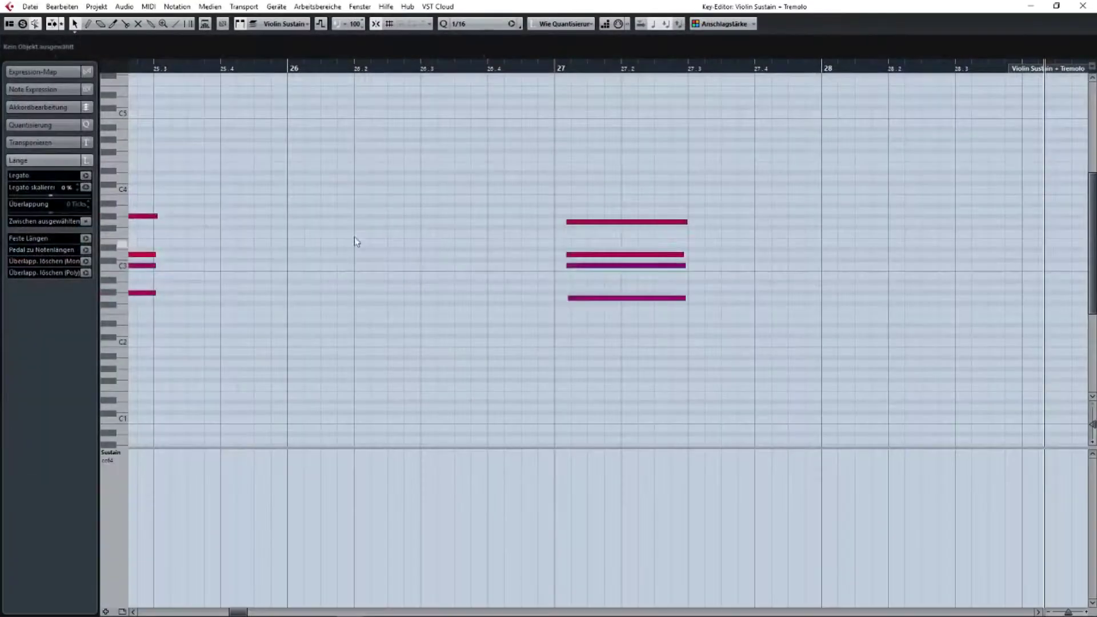
scroll(482, 216, down, 3)
drag(483, 217, 621, 219)
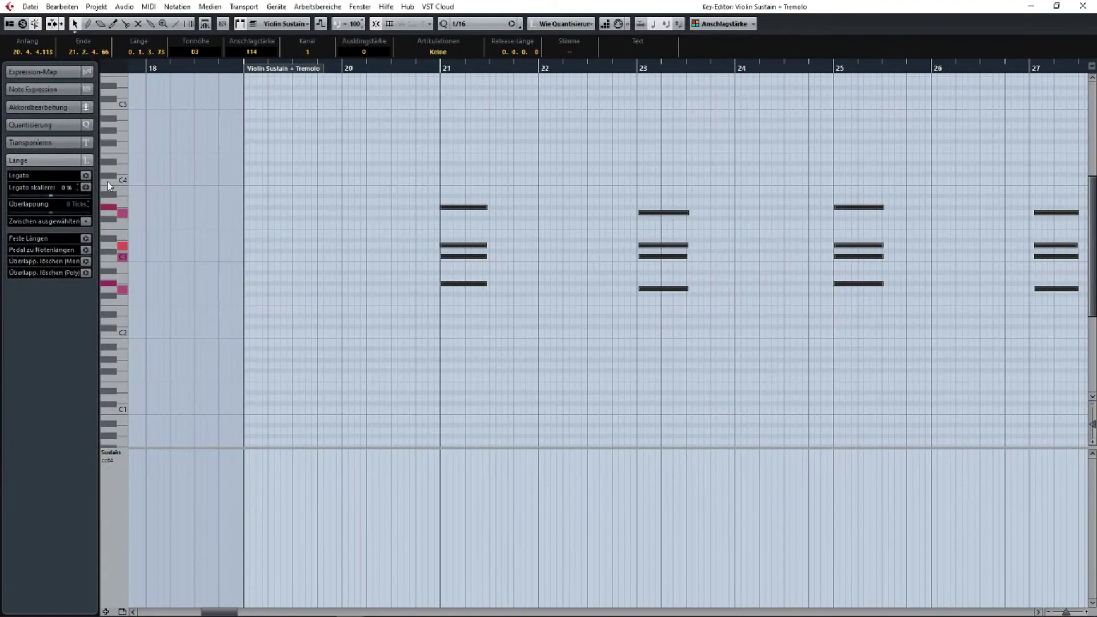
click(47, 126)
scroll(504, 189, up, 5)
drag(694, 193, 313, 208)
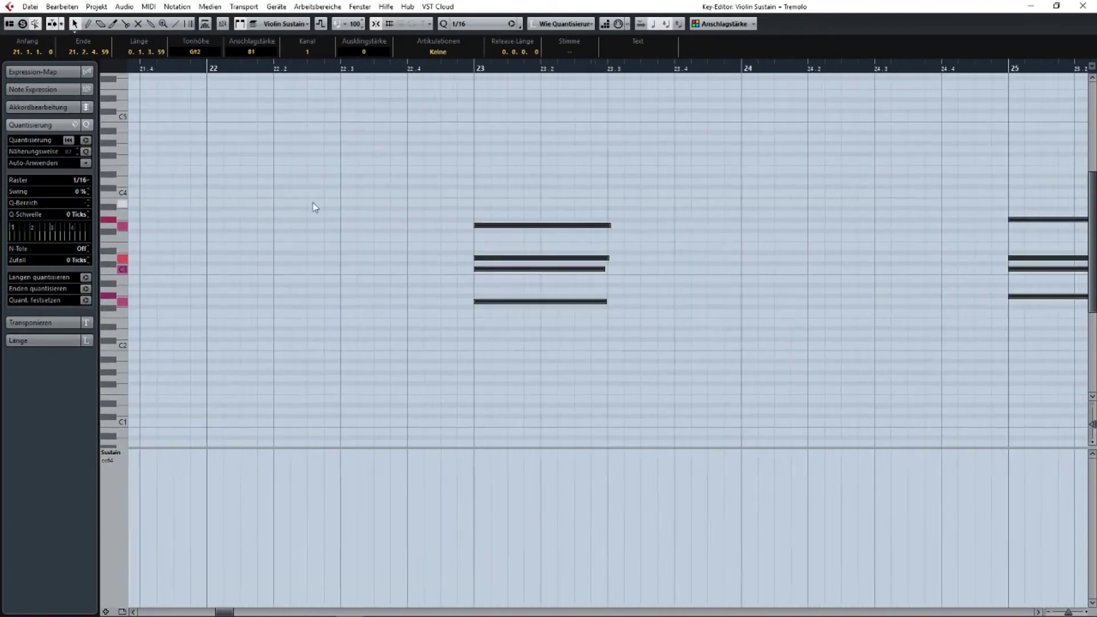
scroll(315, 208, down, 3)
drag(585, 245, 353, 227)
drag(498, 246, 892, 246)
drag(324, 152, 610, 156)
key(Return)
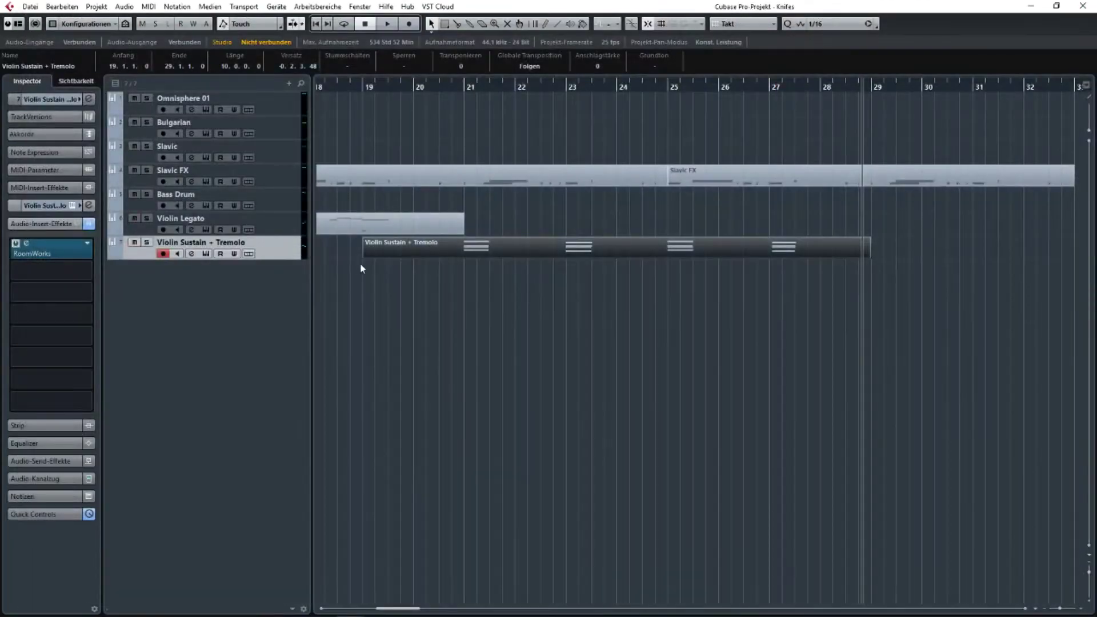
Trim the empty beginning of the Violin Sustain + Tremolo part so it starts at bar 21.
drag(363, 257, 834, 290)
key(g)
scroll(629, 201, left, 4)
click(709, 298)
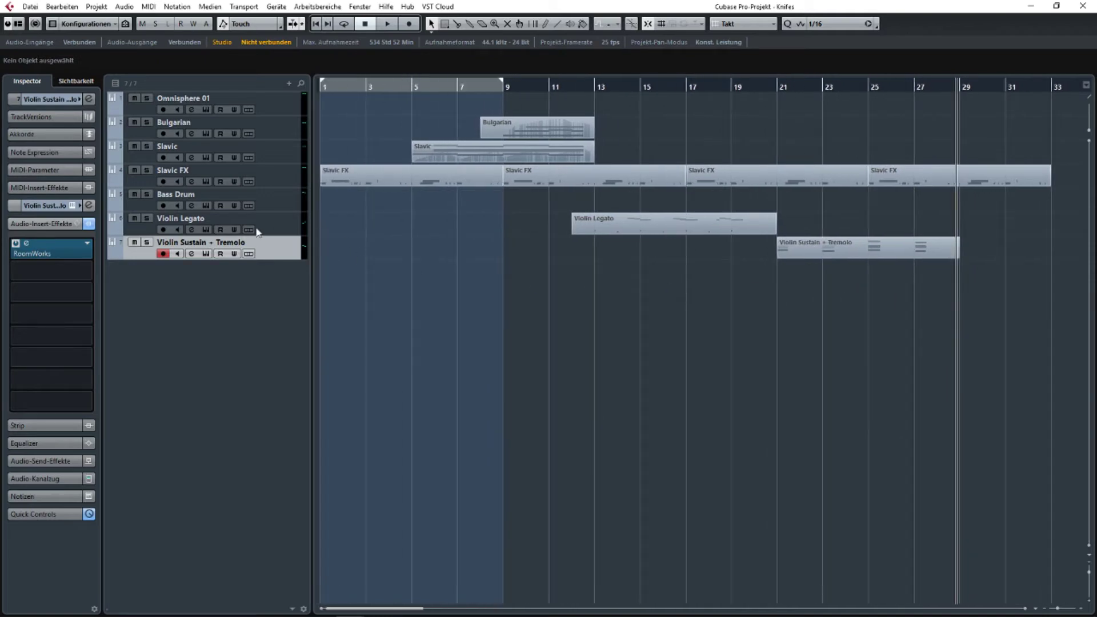
Check the articulation list of the Adagio Solo Sustains instrument for the Tremolo keyswitch.
scroll(473, 279, up, 2)
scroll(656, 246, right, 5)
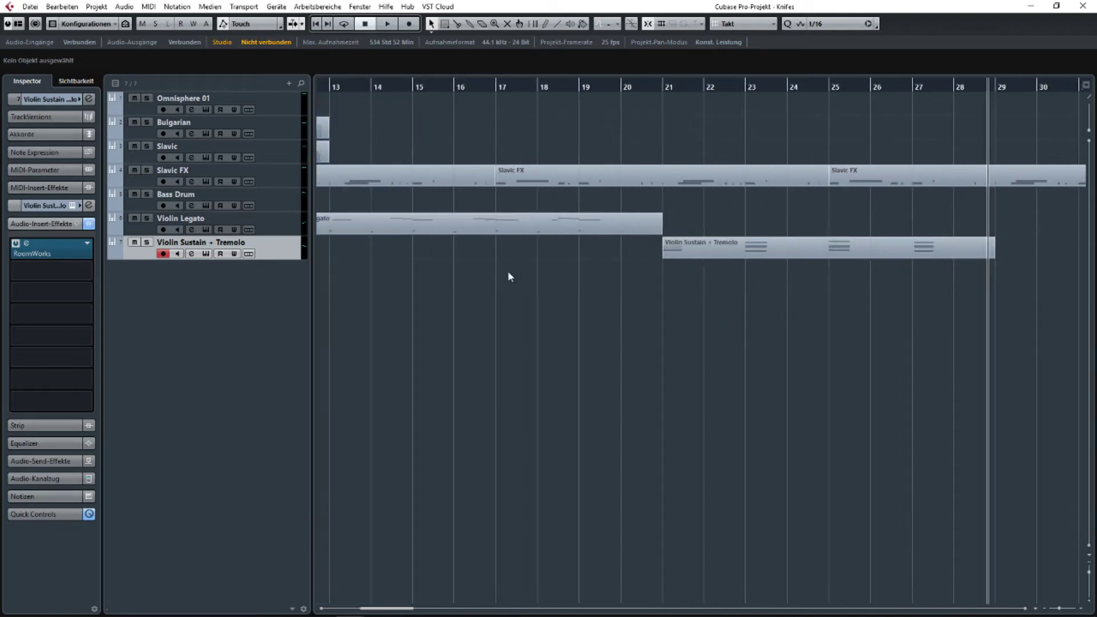
double_click(755, 250)
key(Escape)
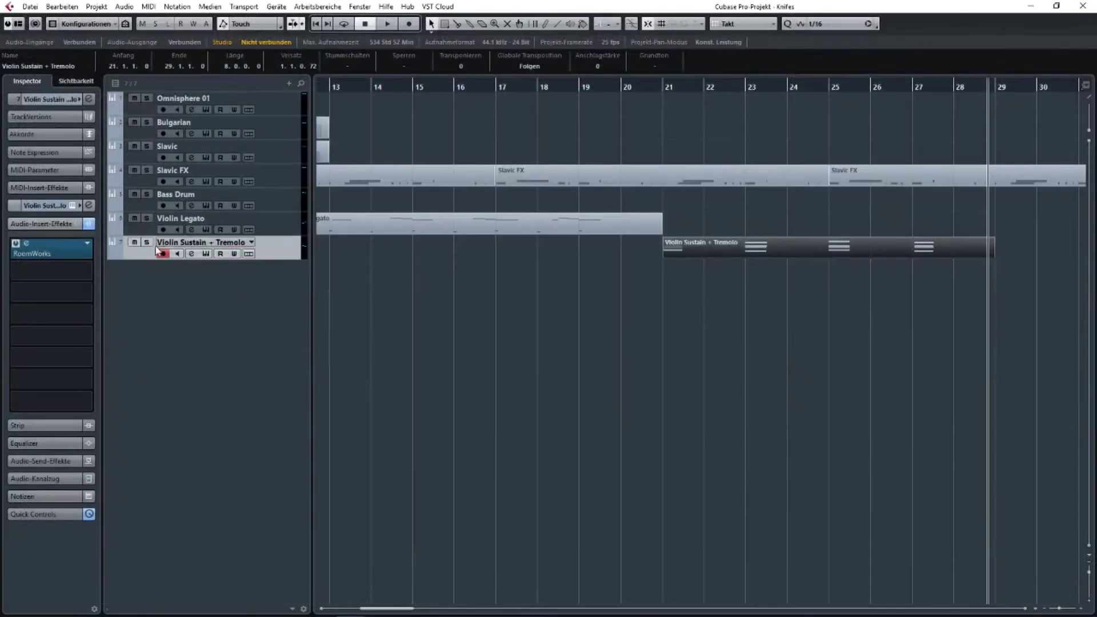
click(205, 253)
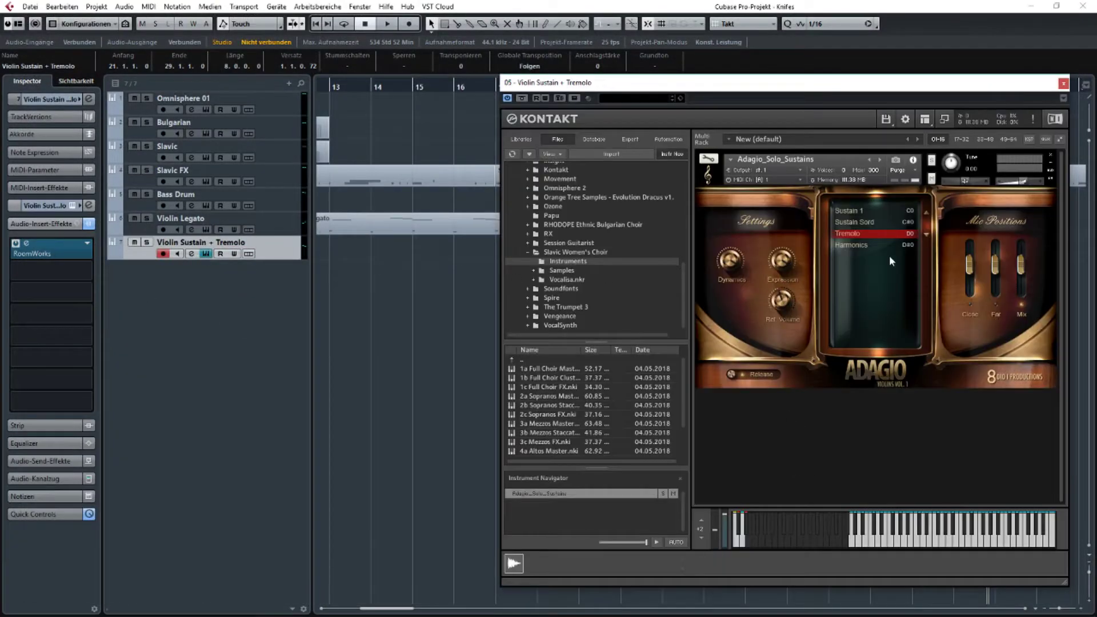
click(1064, 83)
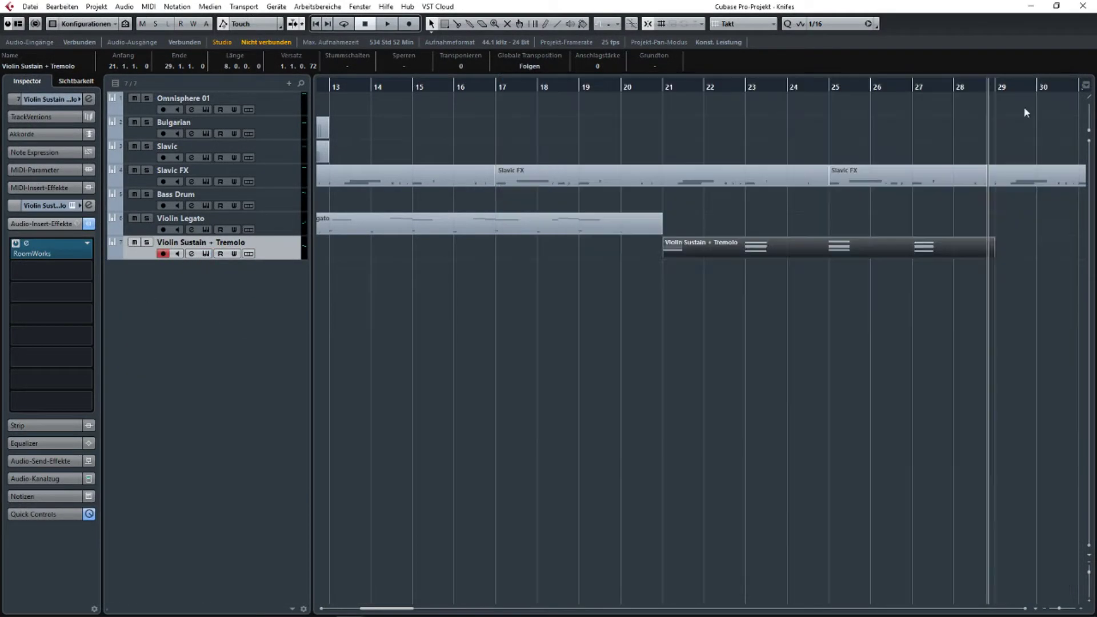
Add a short D0 keyswitch note for Tremolo at the start of bar 21 in the Violin Sustain + Tremolo part.
double_click(760, 245)
click(301, 286)
drag(247, 361, 317, 249)
mouse_move(137, 360)
mouse_down()
mouse_move(739, 367)
mouse_move(580, 356)
mouse_up()
click(560, 360)
click(1083, 5)
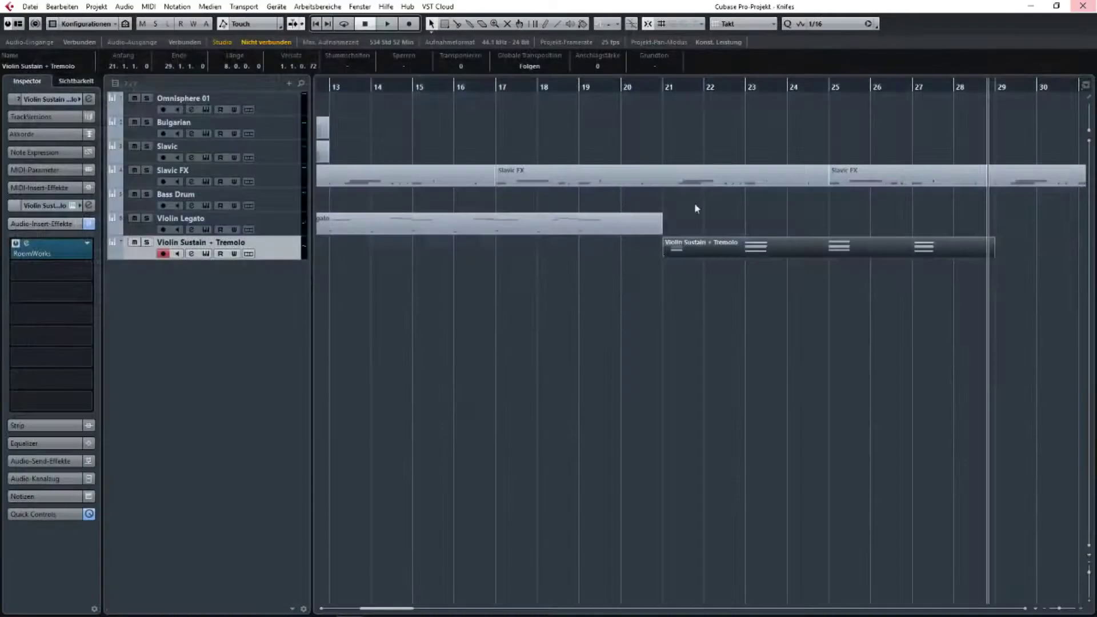
Play back the arrangement through the Violin Legato melody into the first tremolo chord.
drag(487, 237, 737, 319)
drag(516, 285, 659, 295)
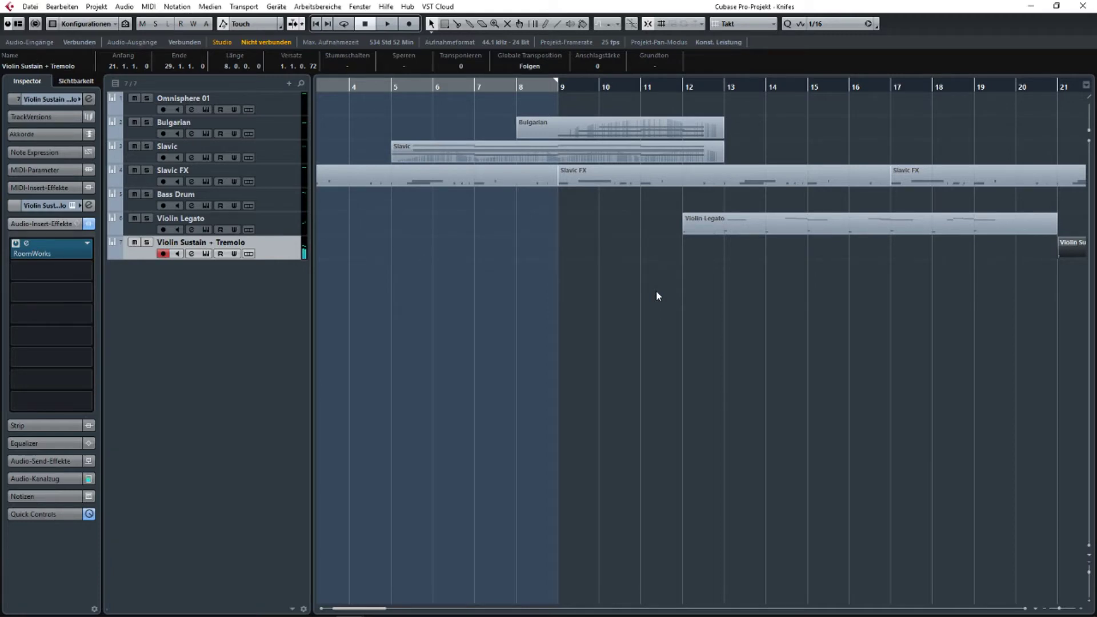
drag(772, 278, 743, 295)
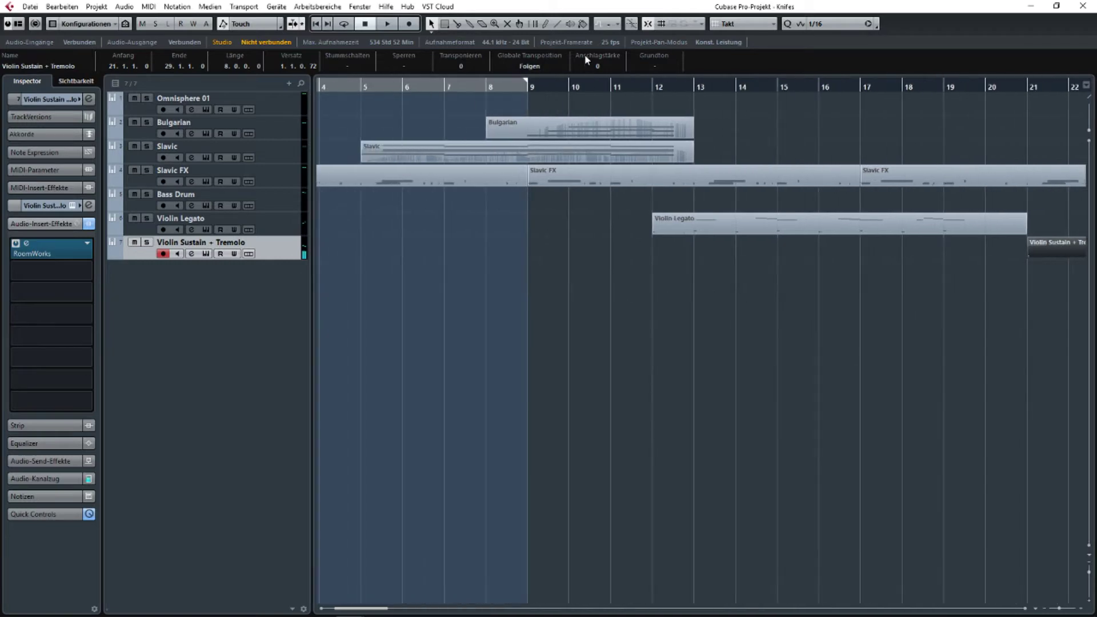
scroll(611, 84, right, 2)
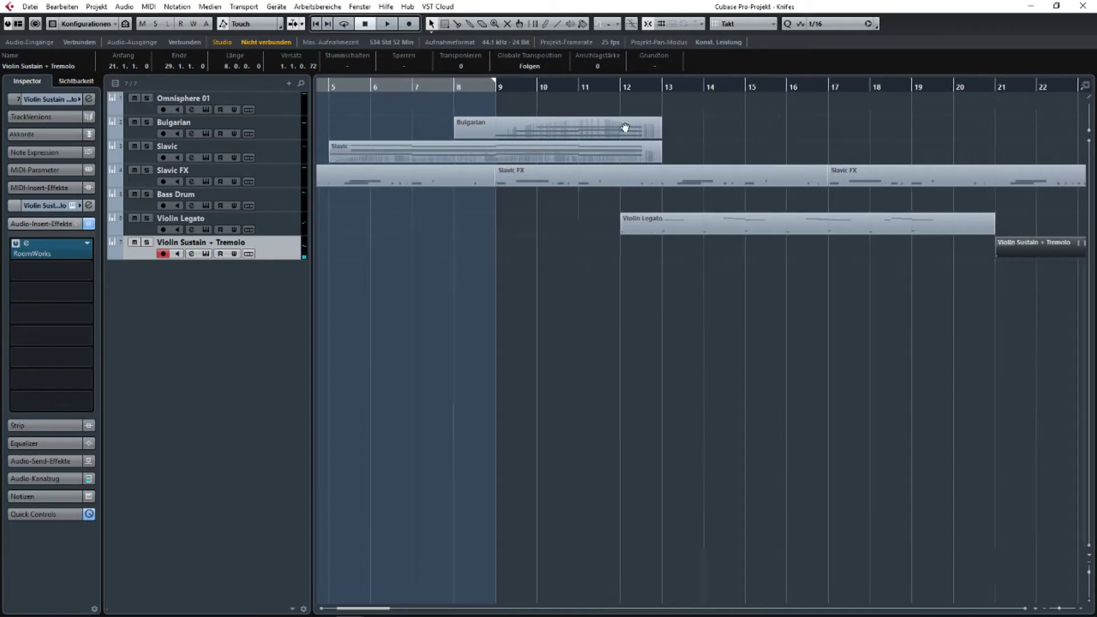
click(605, 86)
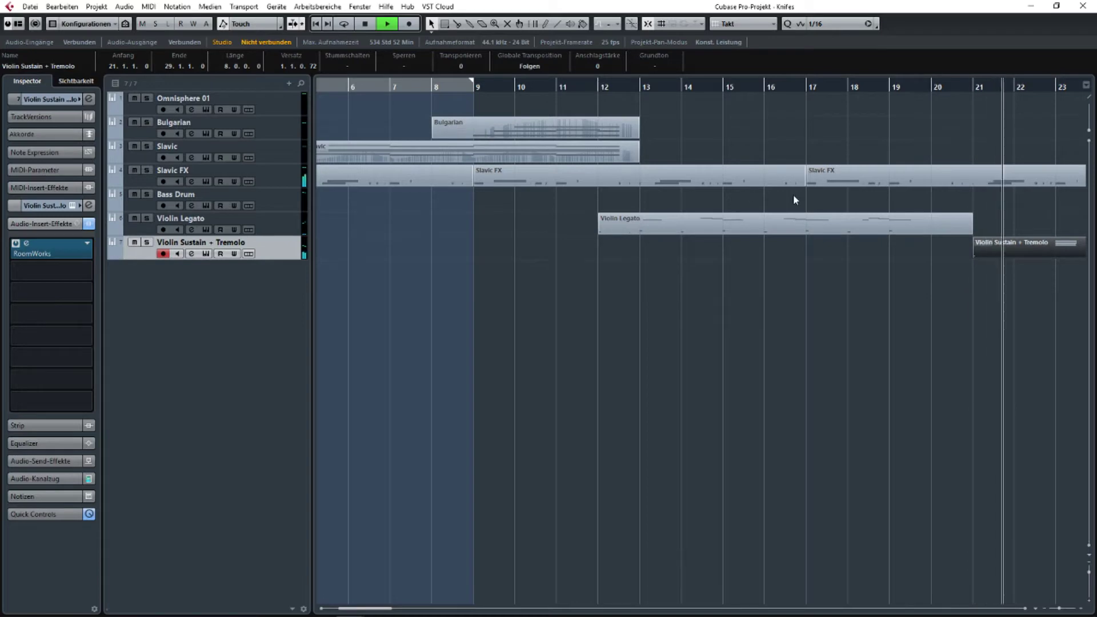
Apply Legato at 100 % to all chord notes in the Violin Sustain + Tremolo part so each lasts until the next chord.
scroll(509, 259, left, 3)
double_click(577, 251)
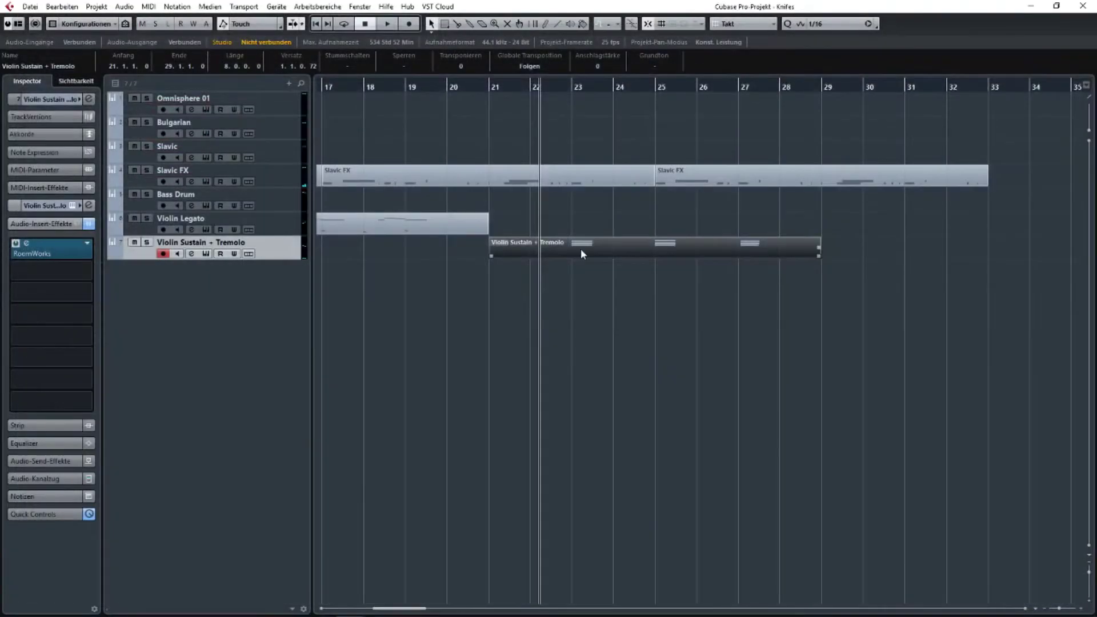
double_click(580, 249)
scroll(567, 212, left, 5)
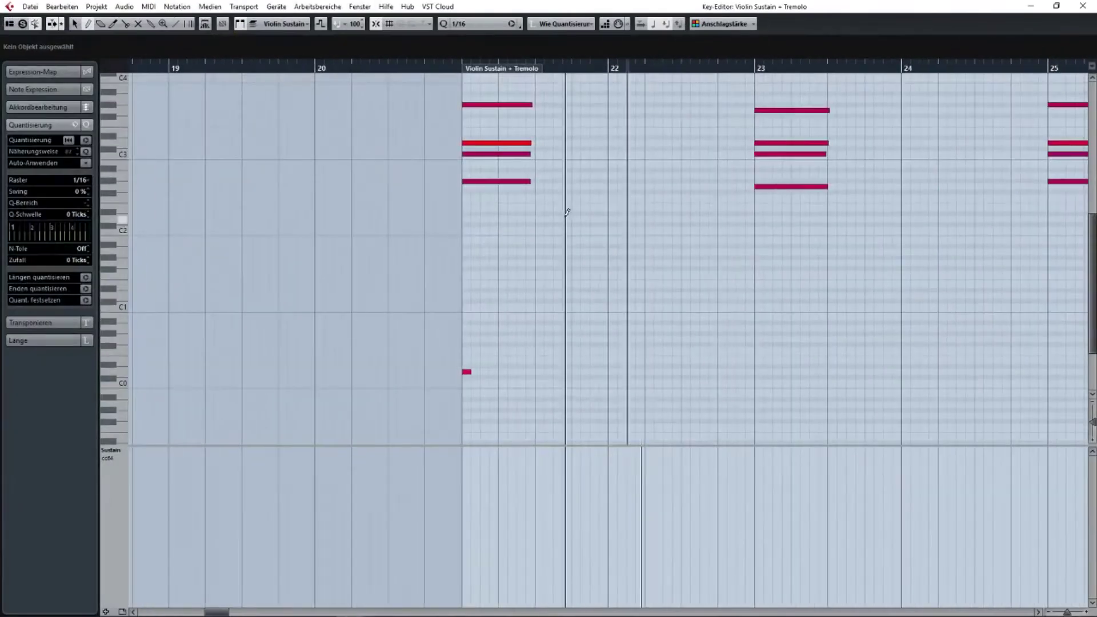
scroll(566, 212, down, 3)
key(1)
scroll(490, 160, up, 3)
scroll(503, 150, right, 1)
drag(508, 144, 898, 323)
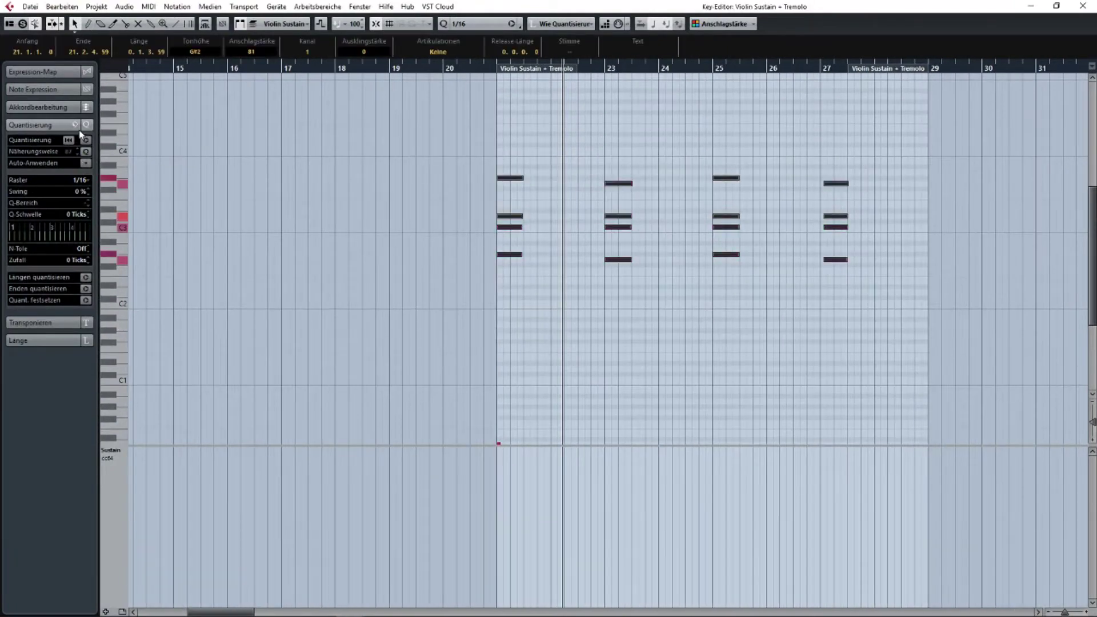
click(53, 341)
click(86, 176)
key(h)
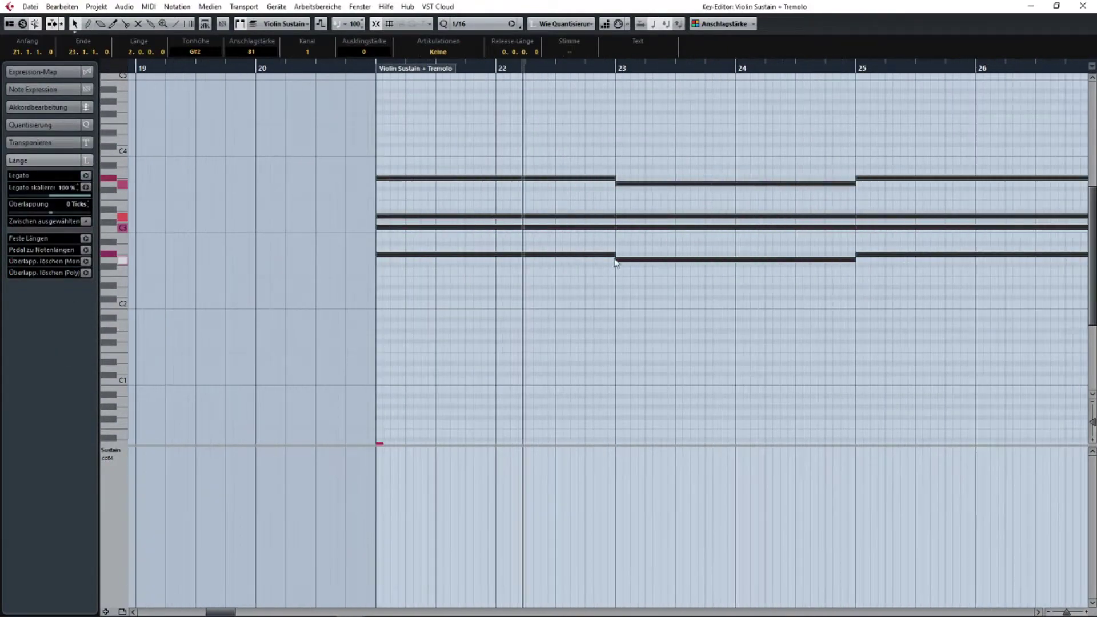
Shorten all chord notes in the Violin Sustain + Tremolo part by the same amount, giving the first chord two beats, and audition them.
drag(611, 257, 423, 233)
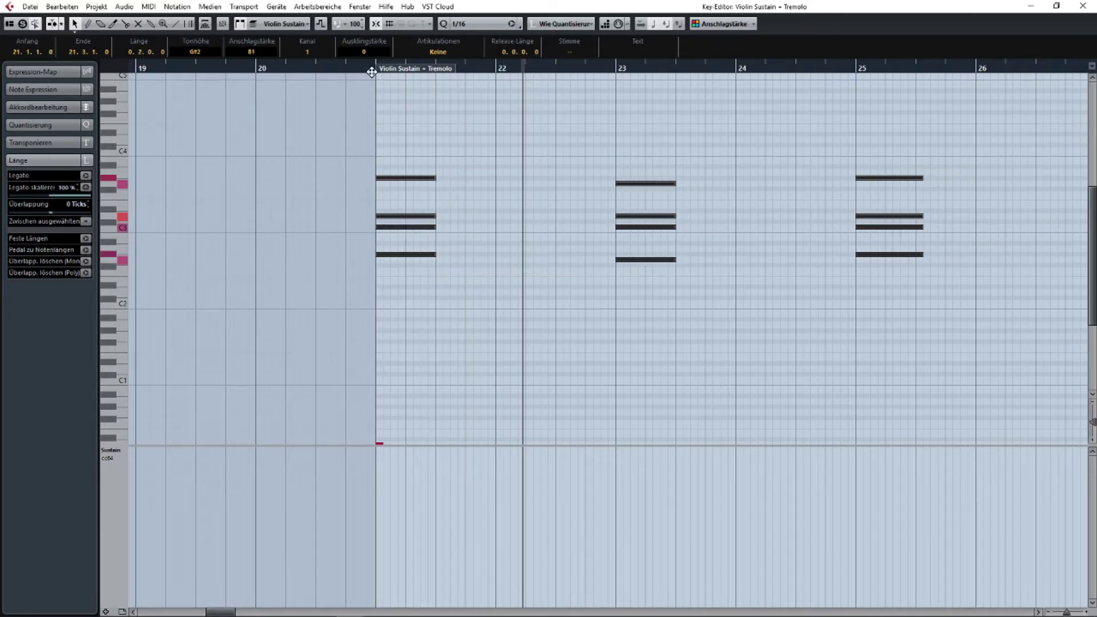
key(space)
click(505, 140)
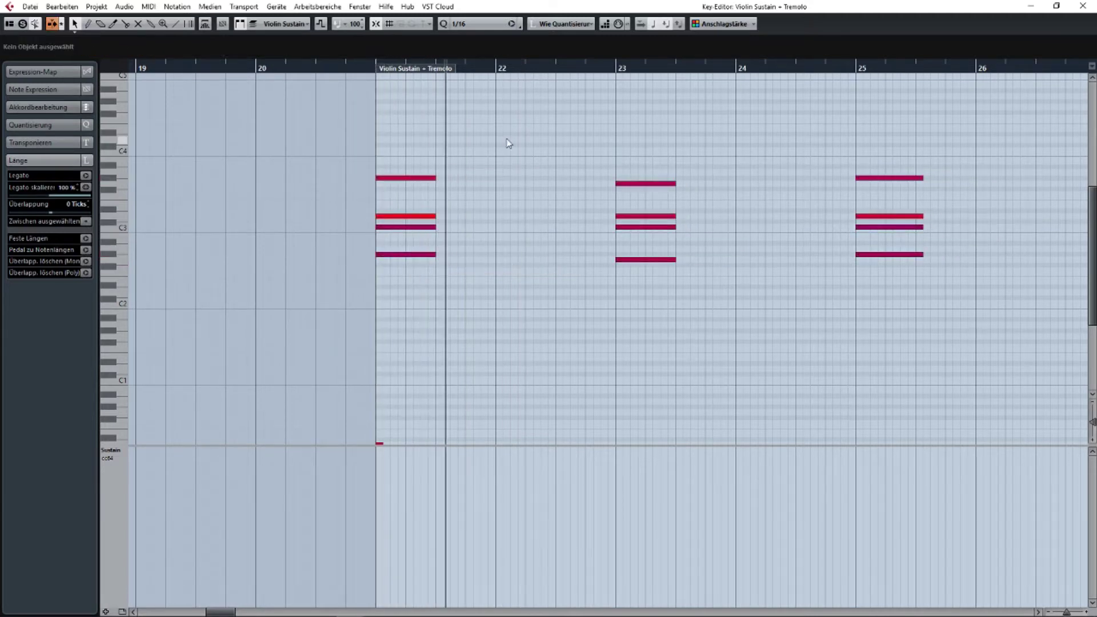
click(1083, 6)
key(space)
Set the playback position to bar 12 and show the basic track settings of the Violin Legato track.
scroll(548, 231, left, 10)
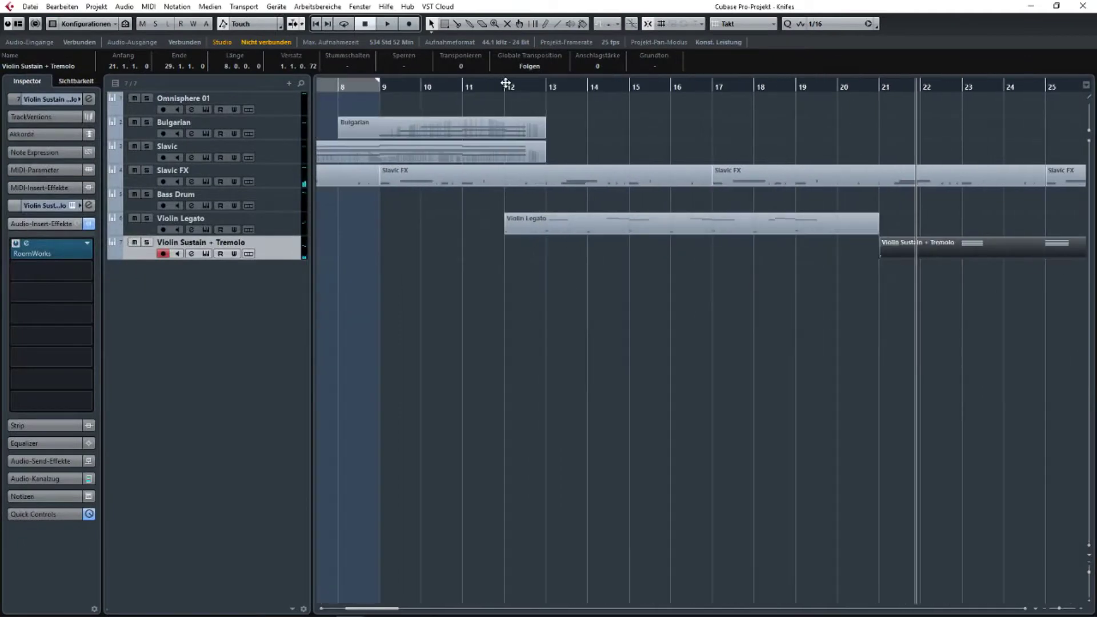
click(506, 84)
click(275, 225)
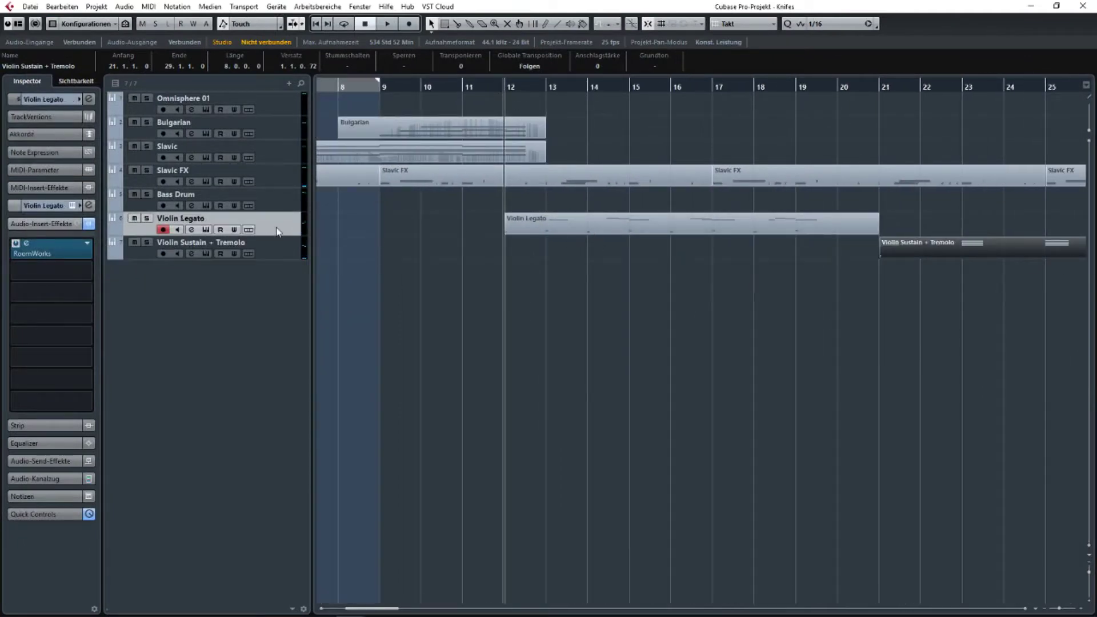
click(291, 242)
click(288, 227)
click(52, 97)
click(53, 100)
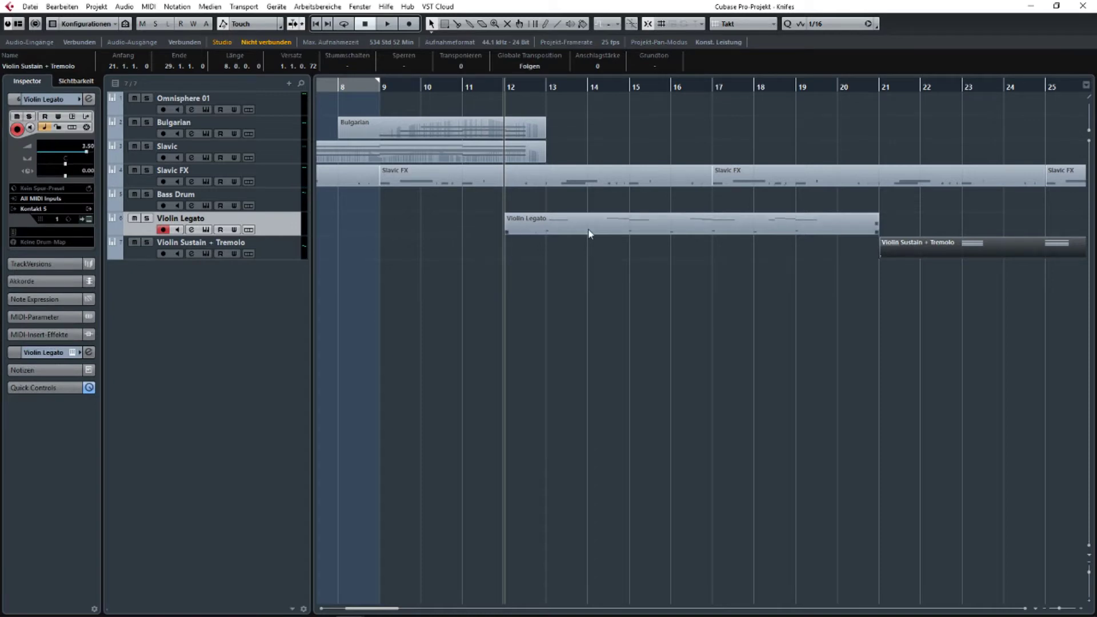
Start playback from bar 12 and move the Violin Legato and Violin Sustain + Tremolo tracks directly below Omnisphere 01.
scroll(590, 233, up, 2)
key(space)
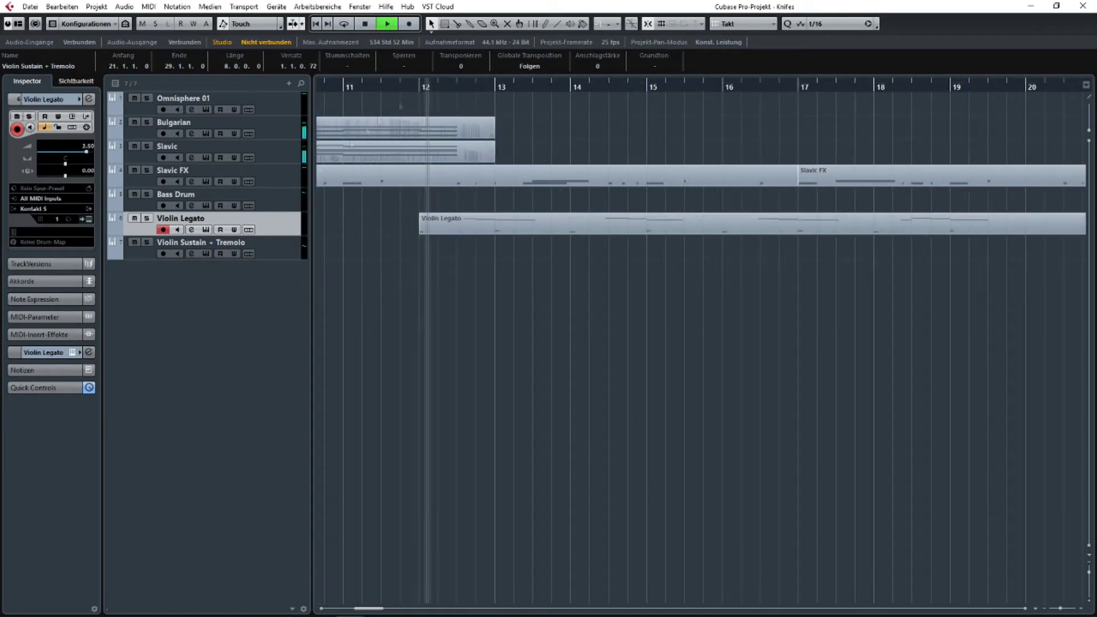
drag(257, 220, 252, 117)
drag(279, 244, 274, 141)
Inspect the Violin Legato part's notes in the Key Editor during playback, close it and stop playback.
click(615, 135)
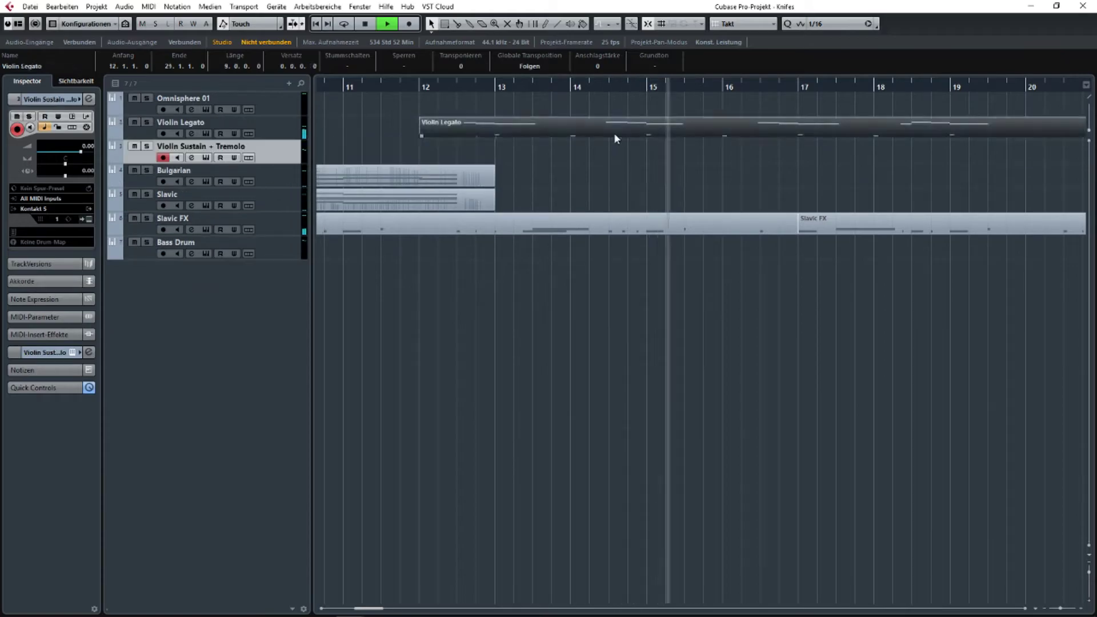
double_click(615, 136)
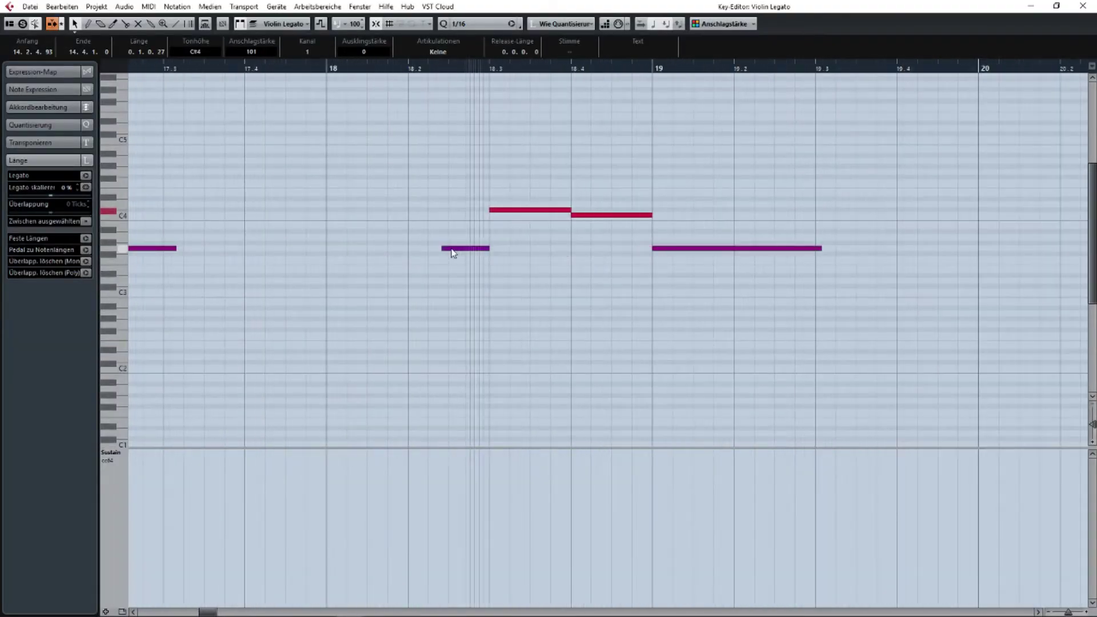
key(Escape)
scroll(514, 188, up, 2)
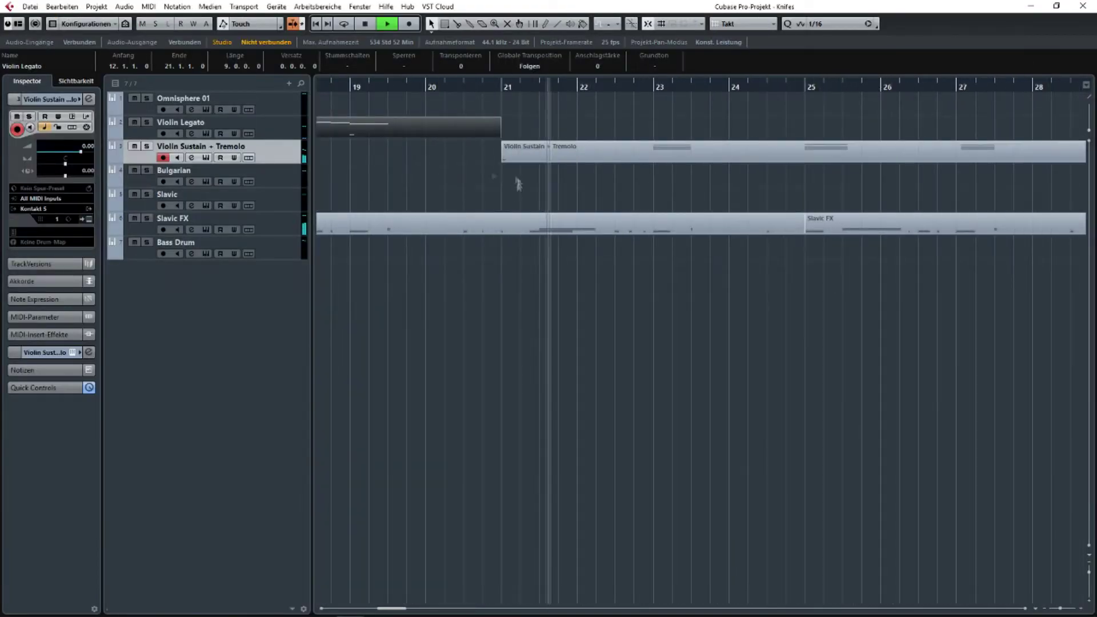
key(space)
Place the playback position at bar 21 and inspect the Violin Sustain + Tremolo part in the Key Editor.
click(504, 87)
click(545, 146)
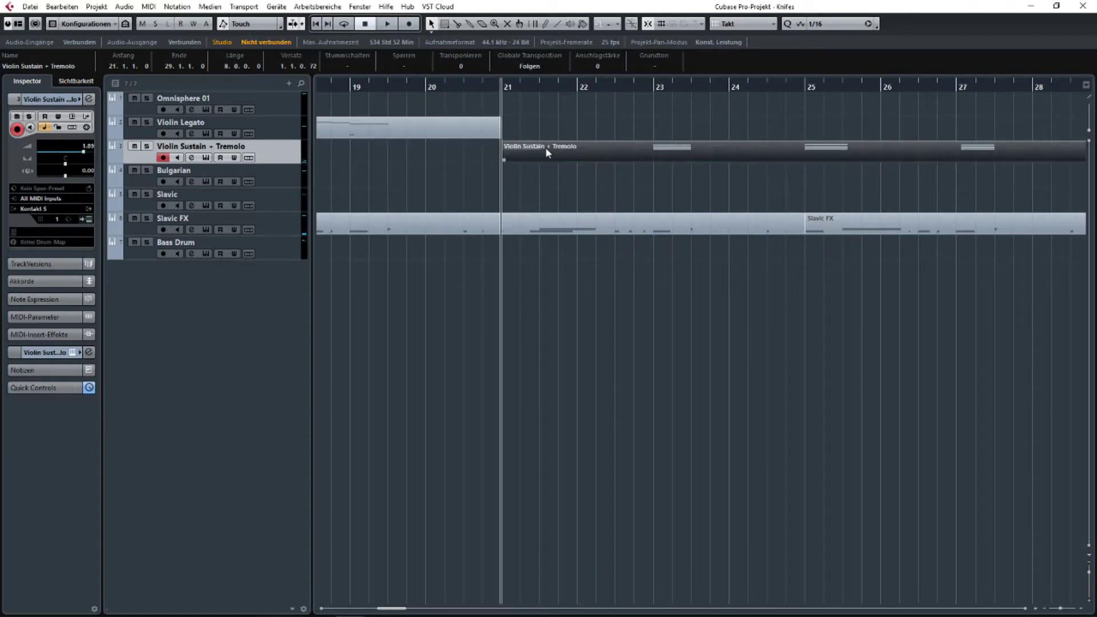
double_click(545, 147)
key(Escape)
Record controller dynamics on the Violin Sustain + Tremolo track from bar 20 and trim the new part's start to bar 21.
click(425, 87)
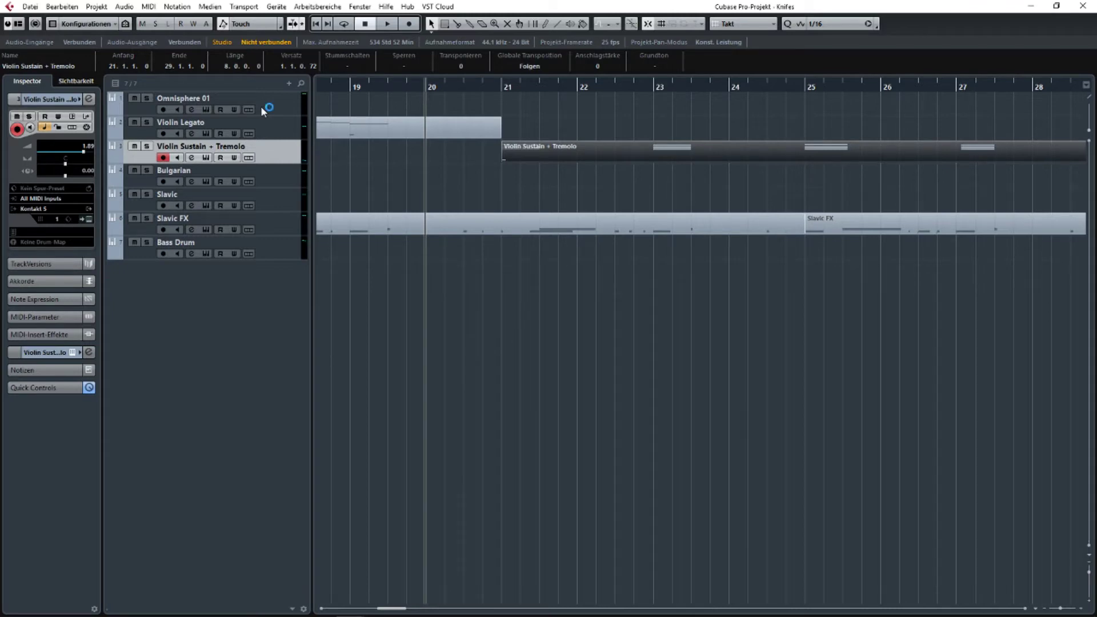
click(411, 25)
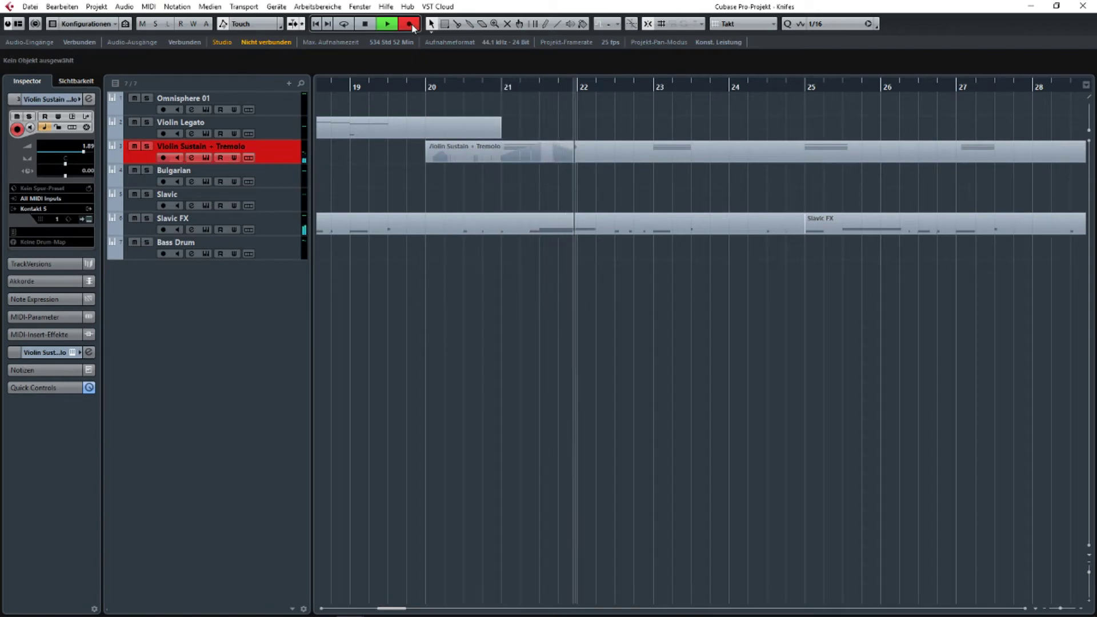
key(space)
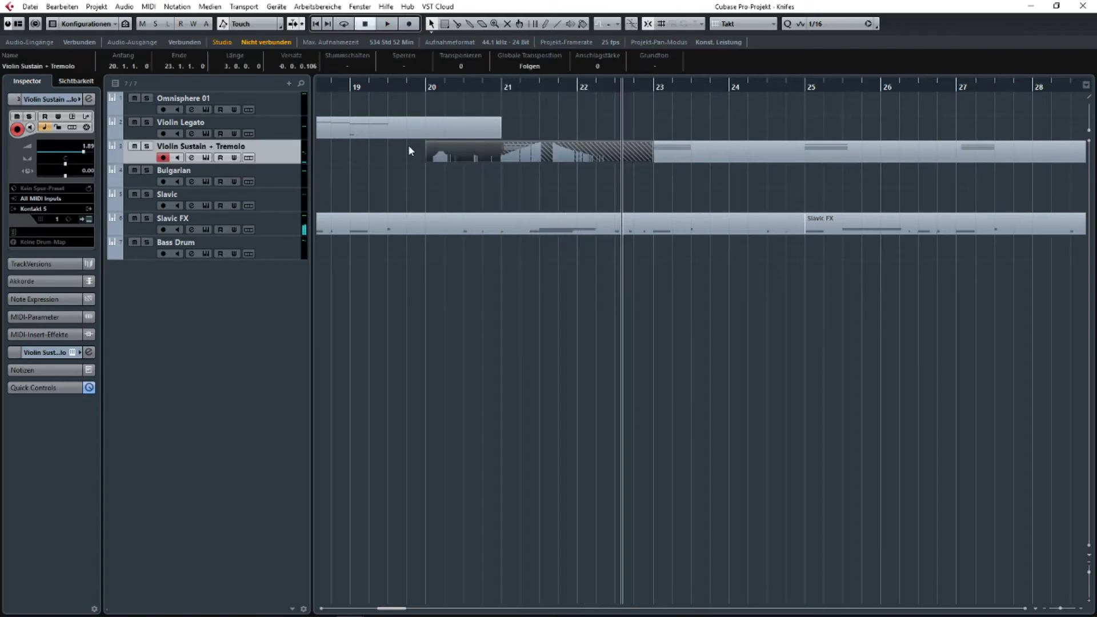
drag(427, 161, 486, 163)
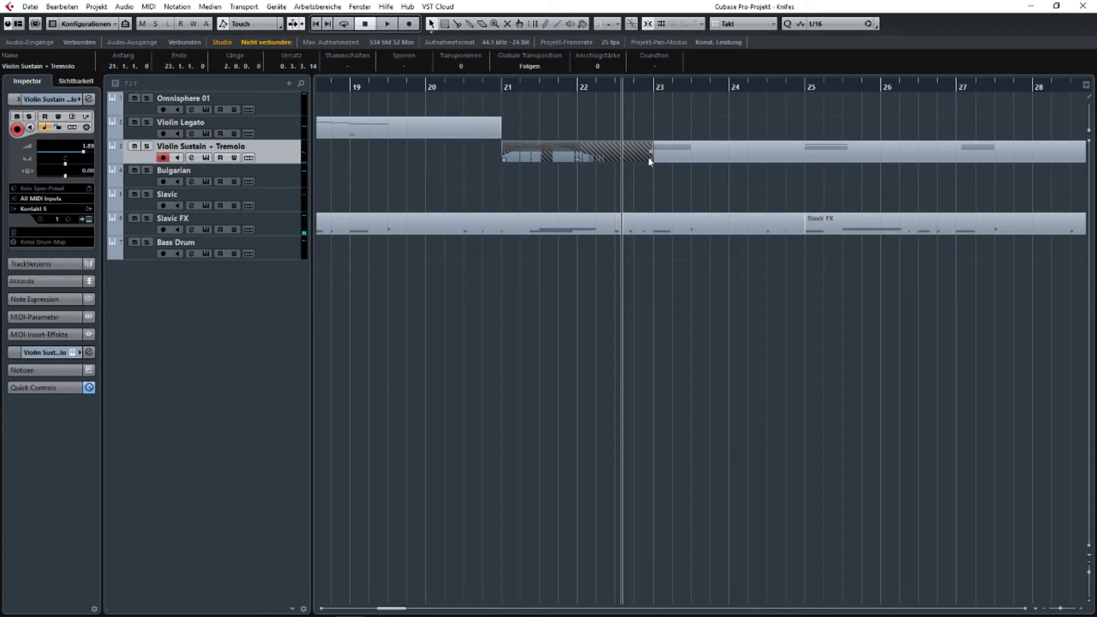
Duplicate the two-bar controller part on the Violin Sustain + Tremolo track so the copies fill bars 23 to 29.
key(ctrl+d)
key(ctrl+d)
key(ctrl+d)
key(ctrl+d)
key(g)
key(g)
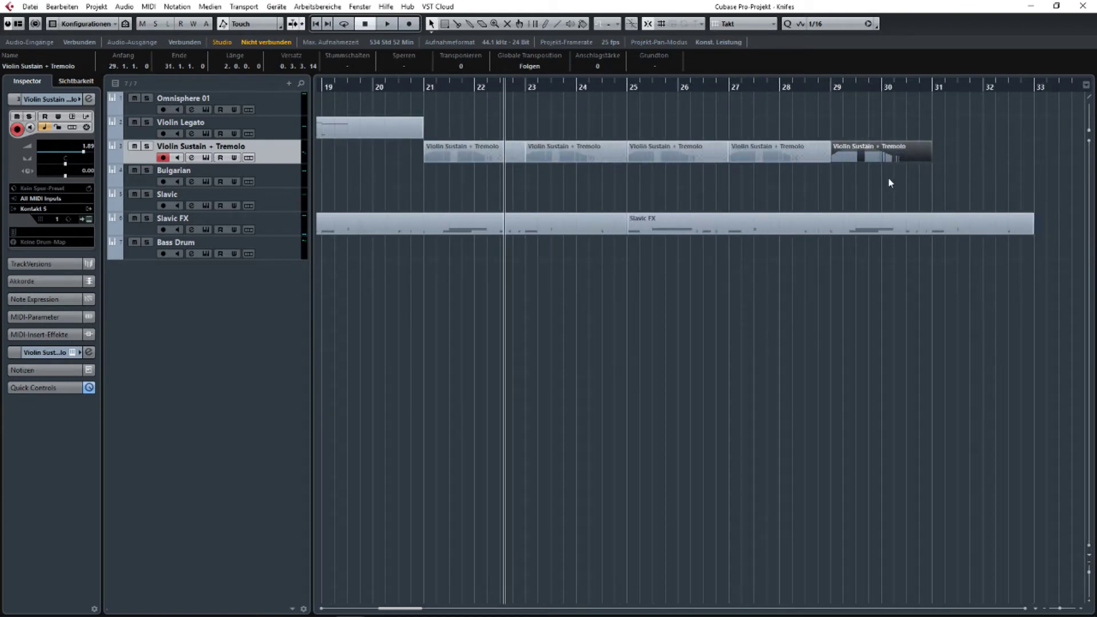
click(890, 183)
Play back from bar 21 and raise the Violin Sustain + Tremolo track volume to 4.06.
scroll(656, 145, left, 5)
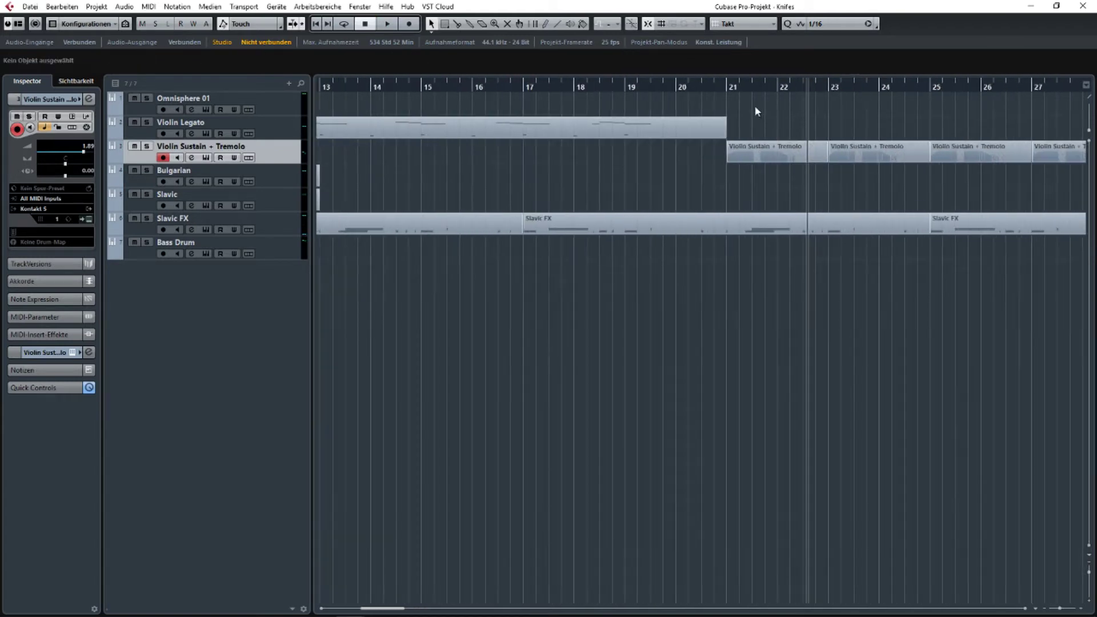
click(730, 83)
key(space)
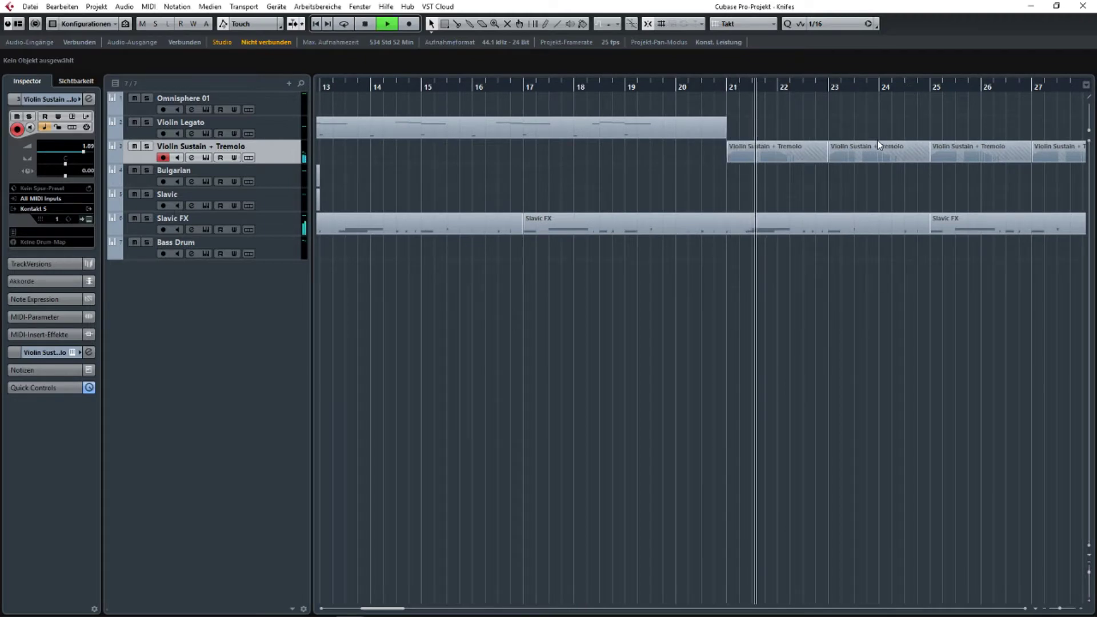
scroll(879, 145, right, 5)
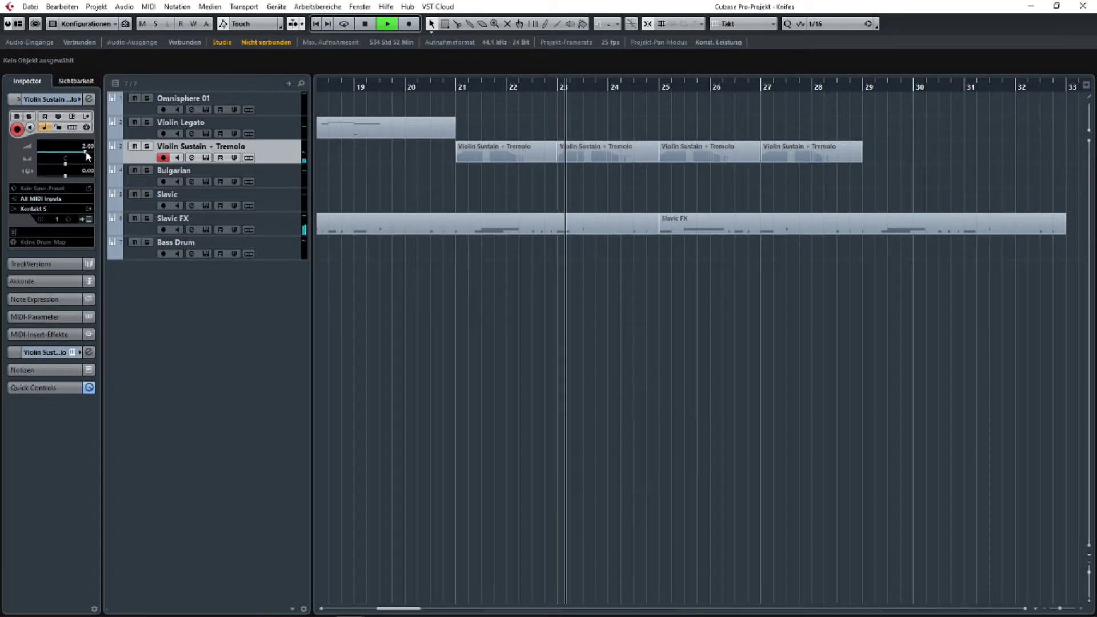
drag(83, 155, 89, 154)
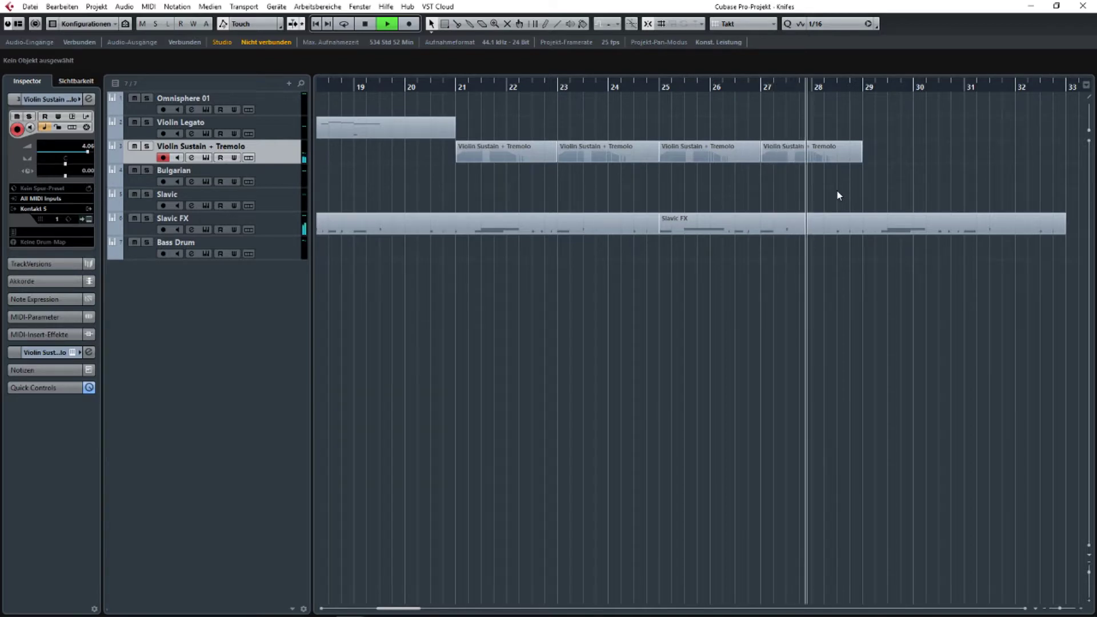
Stop playback after the tremolo section and select the Bass Drum track.
ctrl+scroll(838, 194, down, 3)
drag(682, 253, 795, 255)
key(space)
ctrl+scroll(394, 254, up, 3)
drag(457, 260, 621, 271)
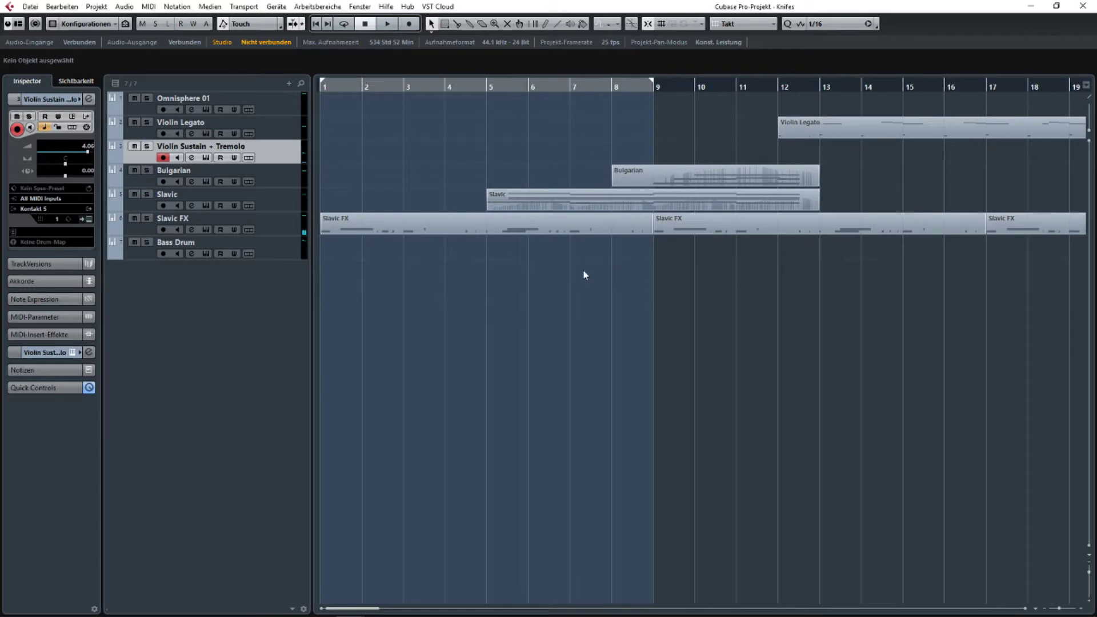
ctrl+scroll(499, 280, down, 3)
click(273, 253)
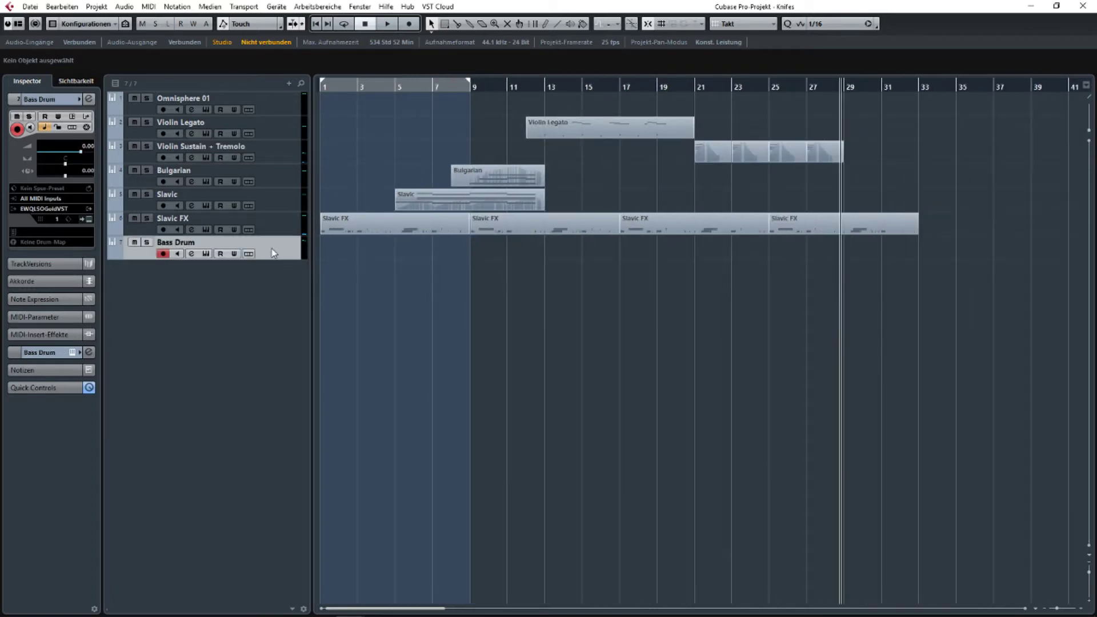
Look over the structure of the whole arrangement, from the Slavic FX opening to the tremolo violin parts.
ctrl+scroll(535, 245, up, 4)
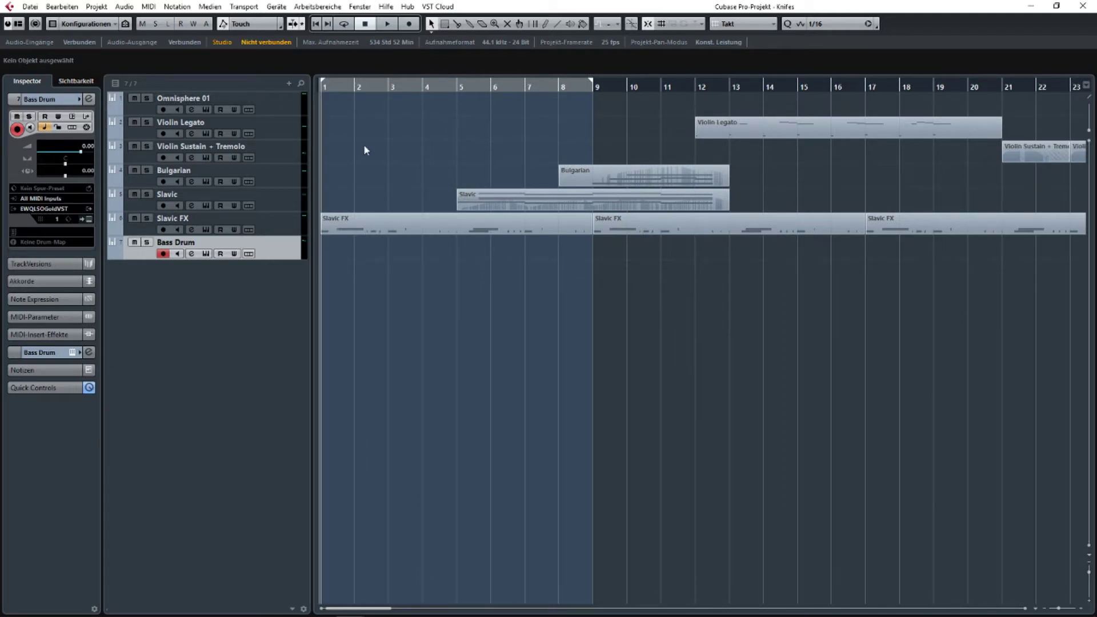
drag(561, 257, 634, 283)
scroll(626, 295, right, 2)
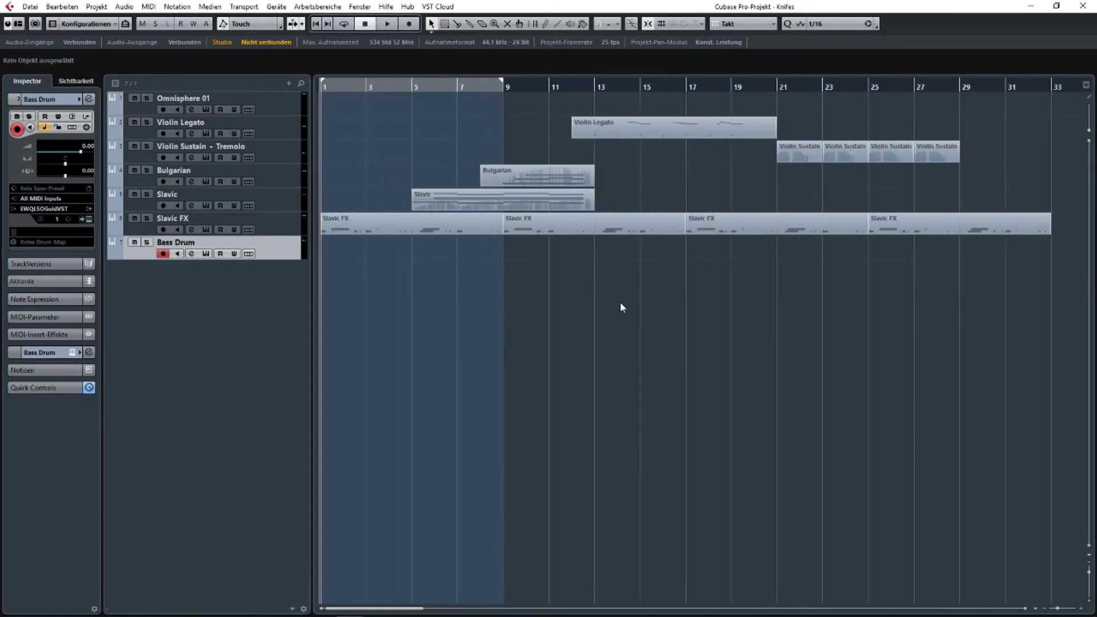
scroll(484, 291, left, 2)
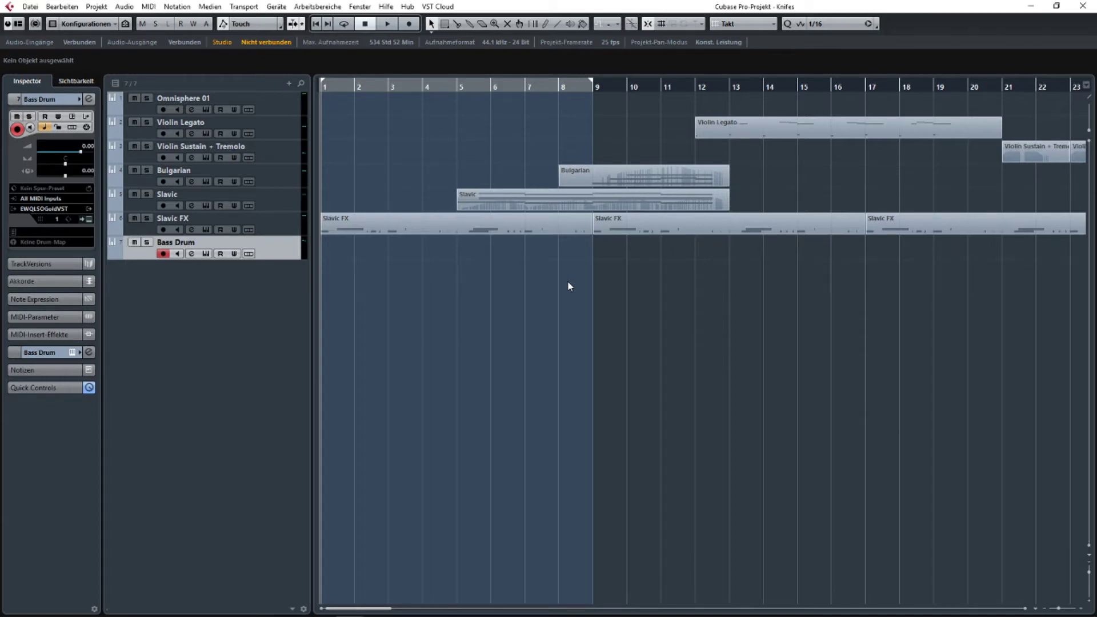
drag(816, 301, 519, 309)
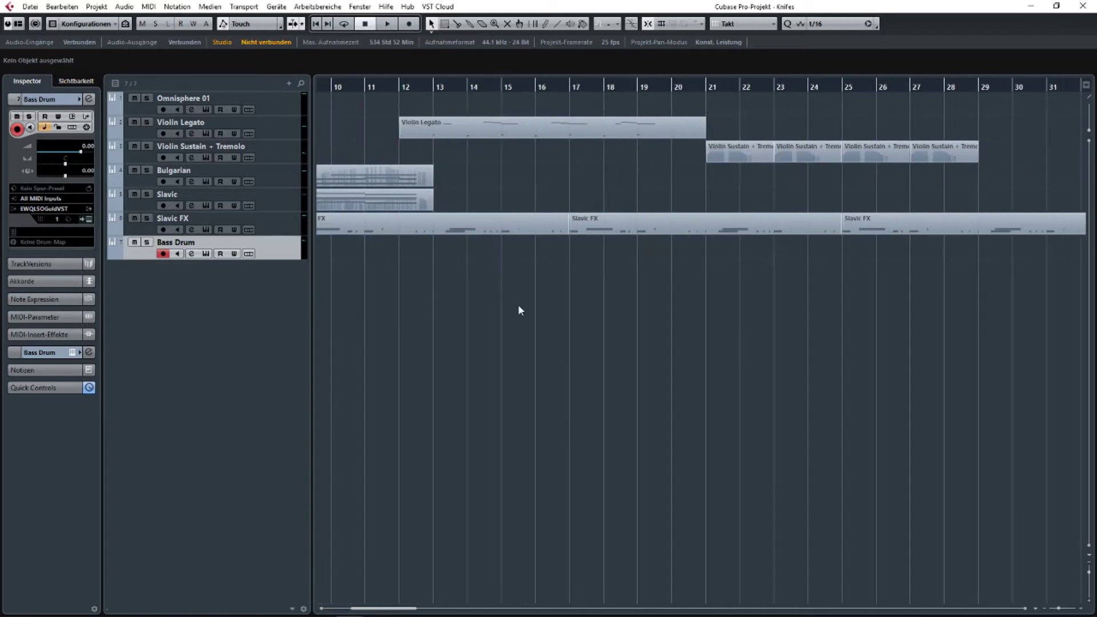
drag(798, 335, 707, 343)
scroll(743, 336, down, 2)
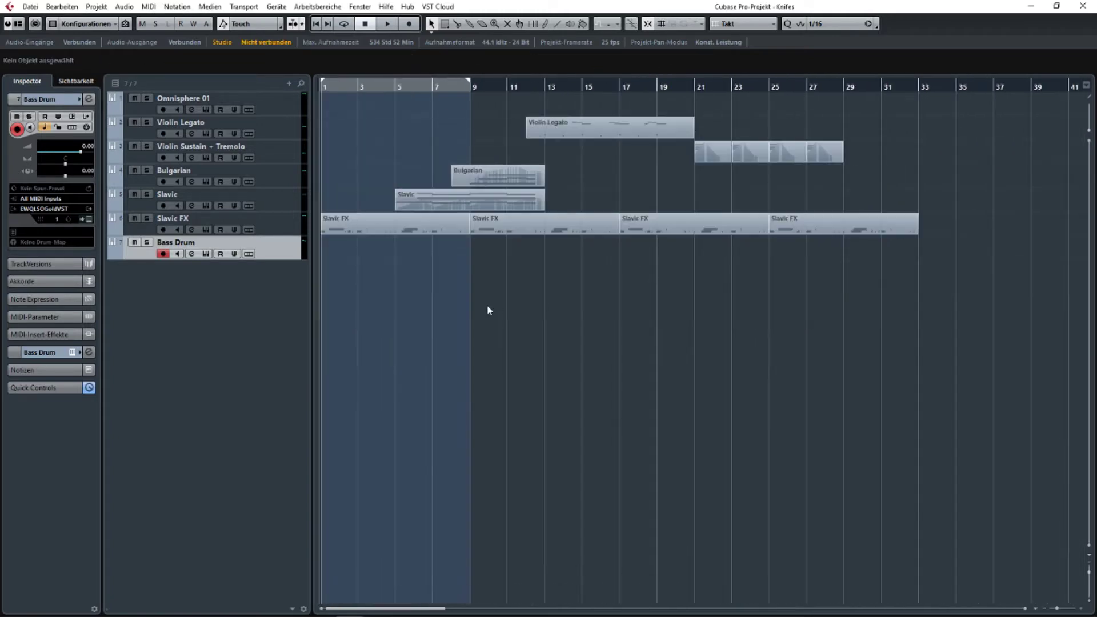
scroll(394, 309, up, 3)
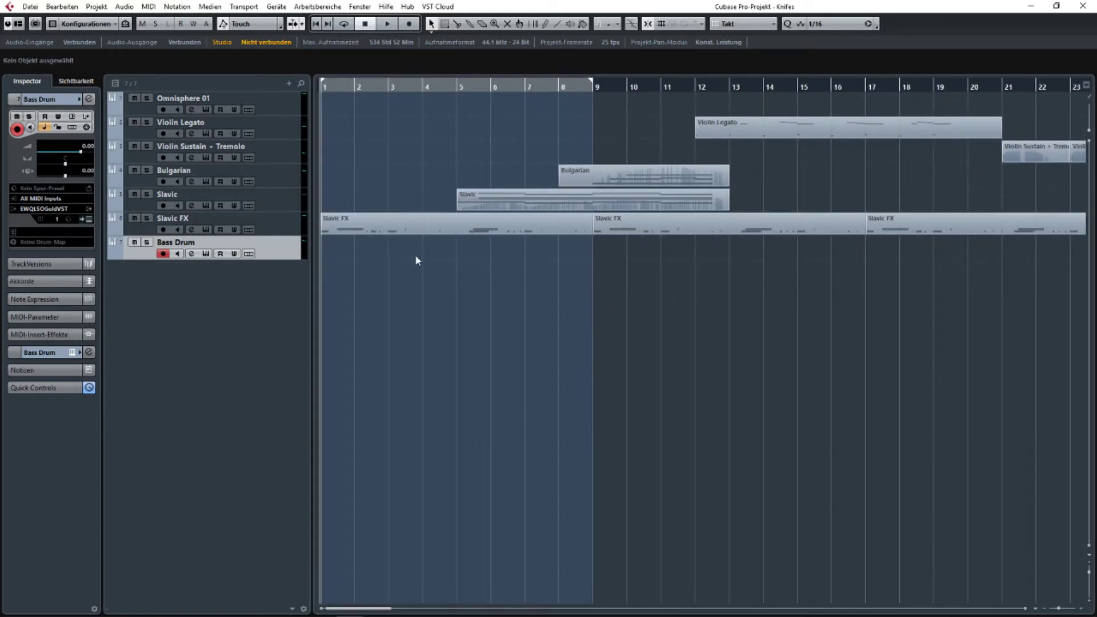
scroll(412, 261, up, 1)
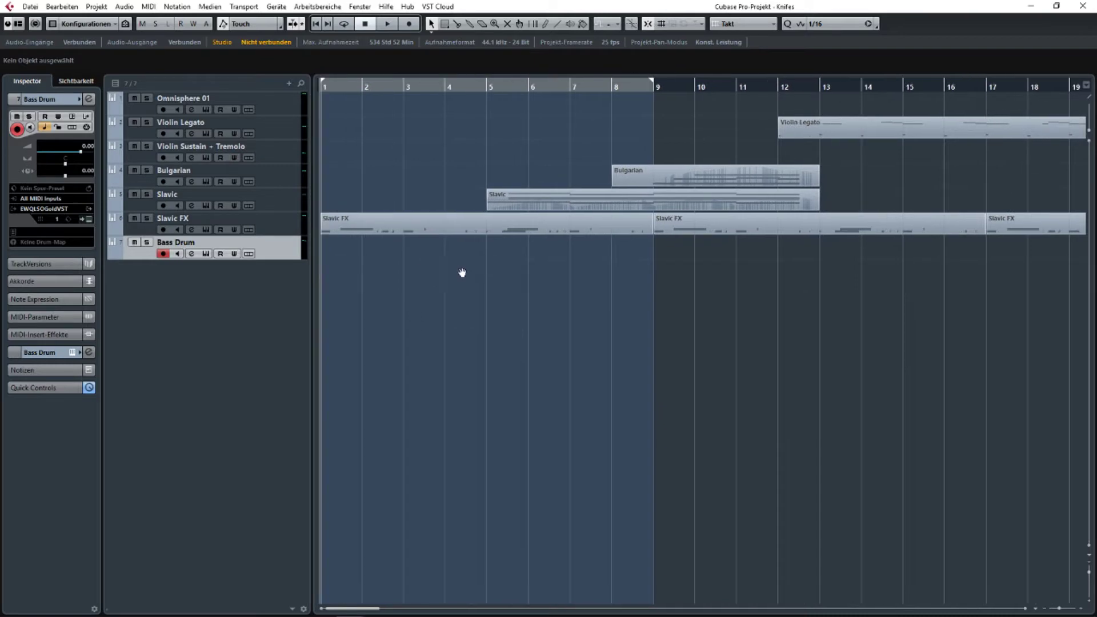
Play back the arrangement from bar 5, where the Slavic choir part begins.
click(493, 88)
key(space)
scroll(610, 142, down, 3)
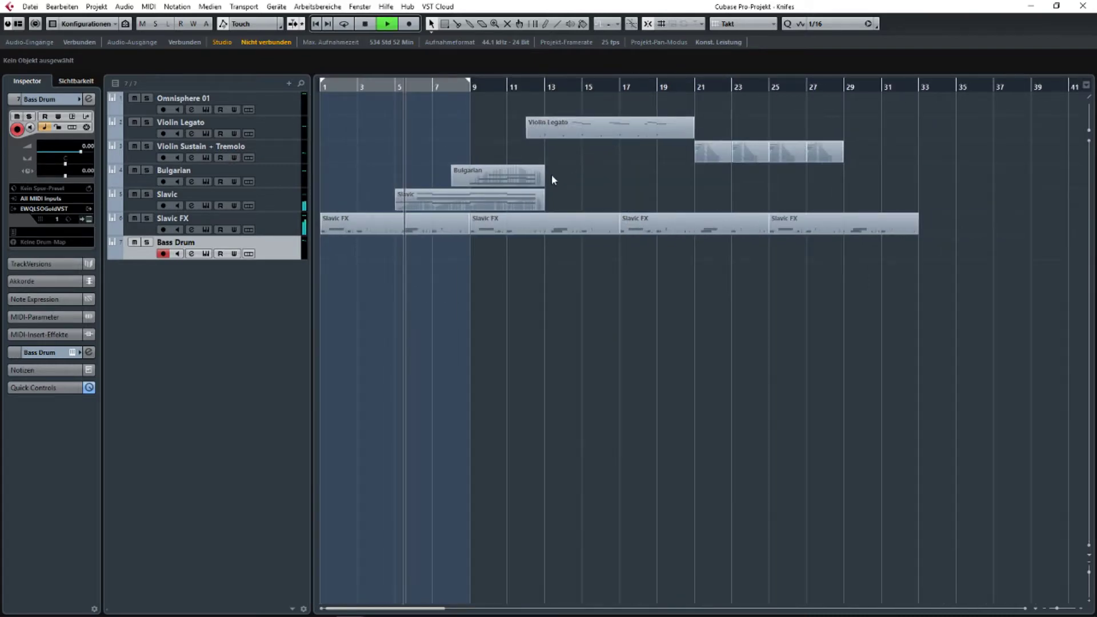
Switch the ruler to seconds to check the arrangement's length, stop playback and return the ruler to bars and beats.
right_click(512, 88)
click(524, 109)
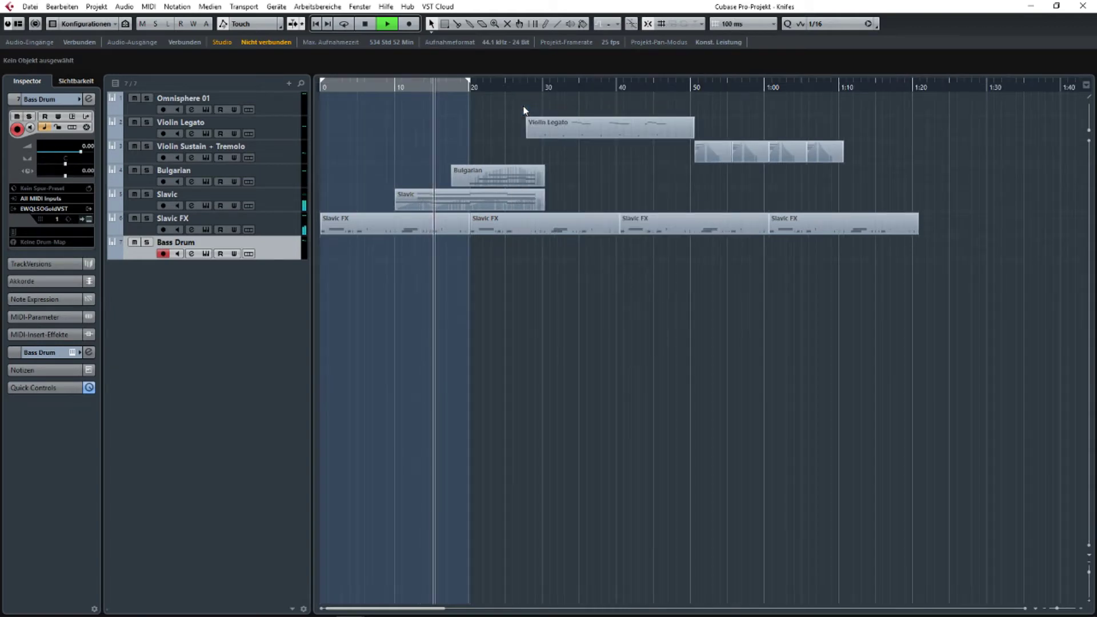
drag(800, 132, 531, 132)
scroll(625, 134, up, 4)
key(space)
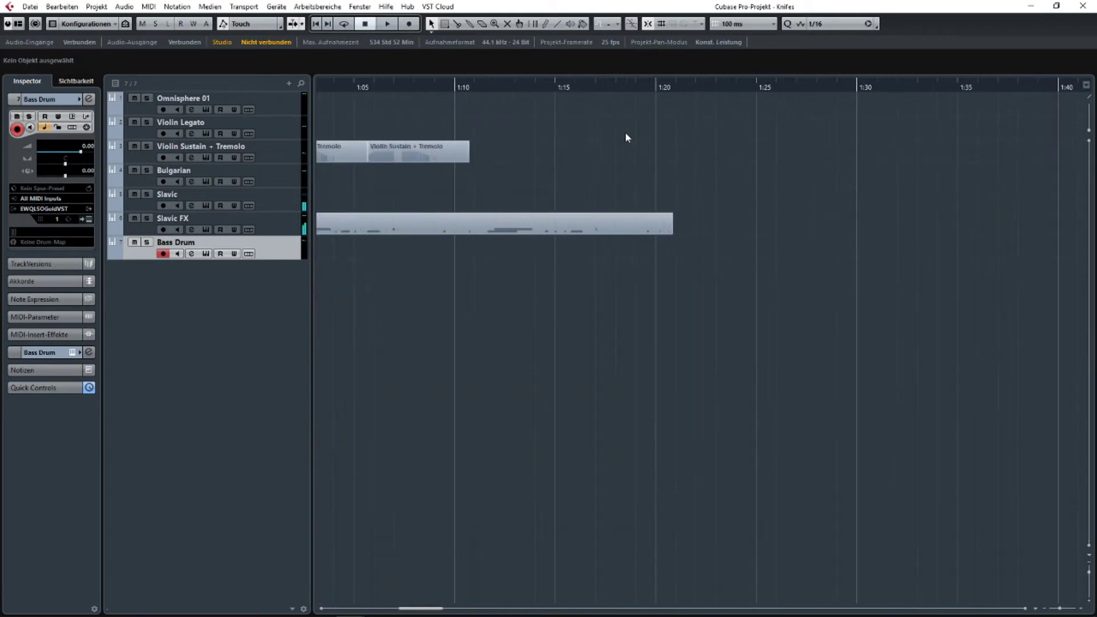
scroll(625, 137, left, 4)
scroll(850, 164, right, 2)
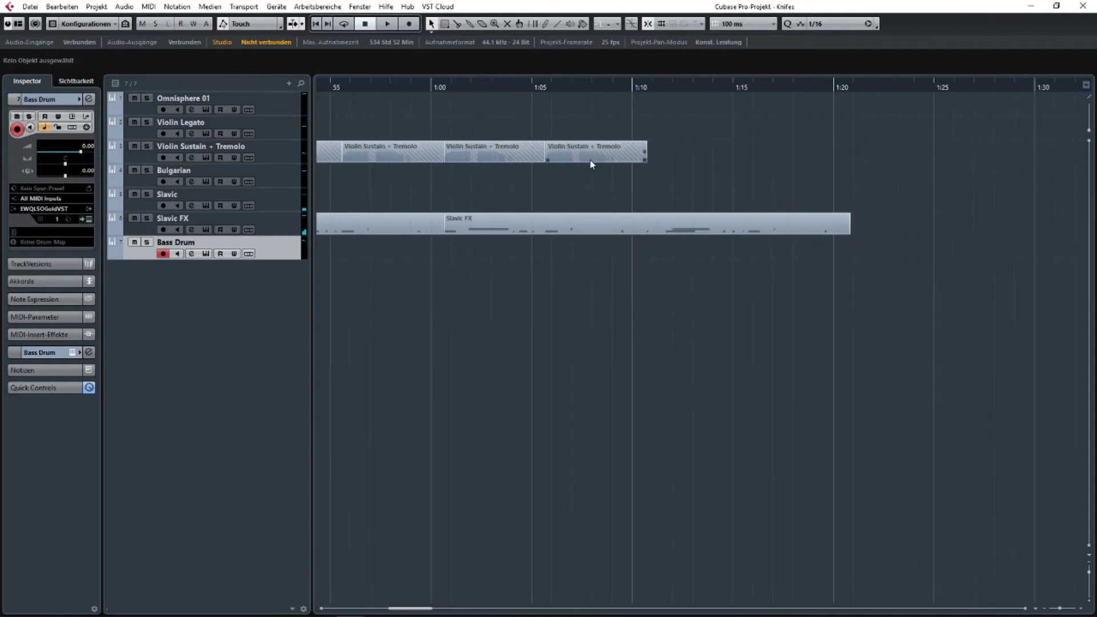
scroll(904, 156, down, 3)
right_click(491, 87)
click(514, 90)
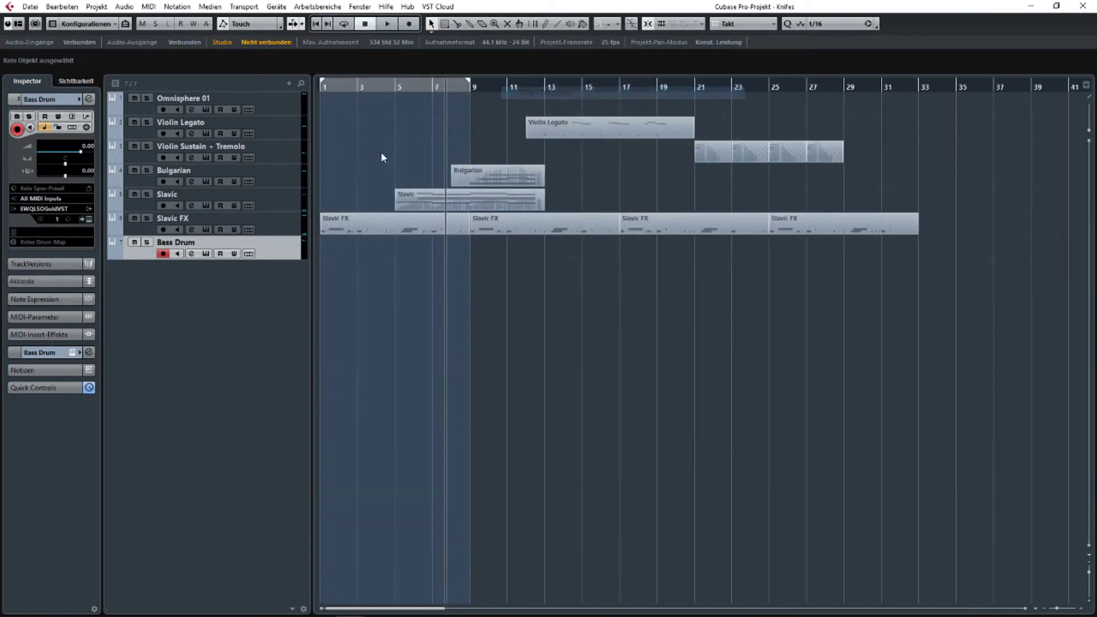
Select the Violin Legato track and play back the arrangement from bar 12, where its melody starts.
scroll(653, 160, up, 3)
click(285, 126)
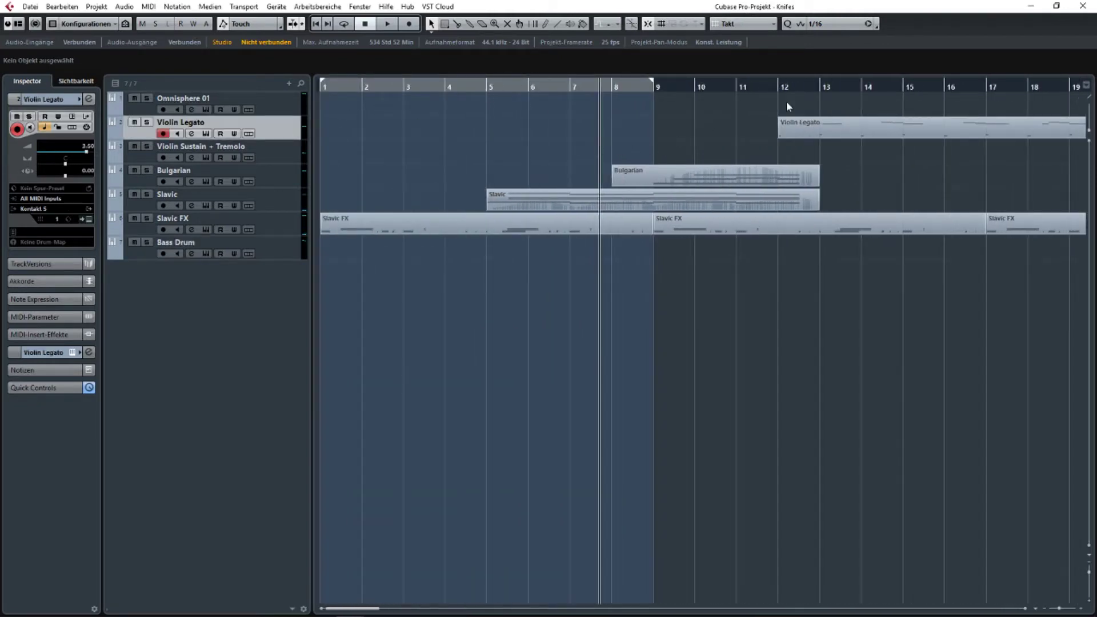
click(775, 87)
key(space)
drag(607, 119, 420, 125)
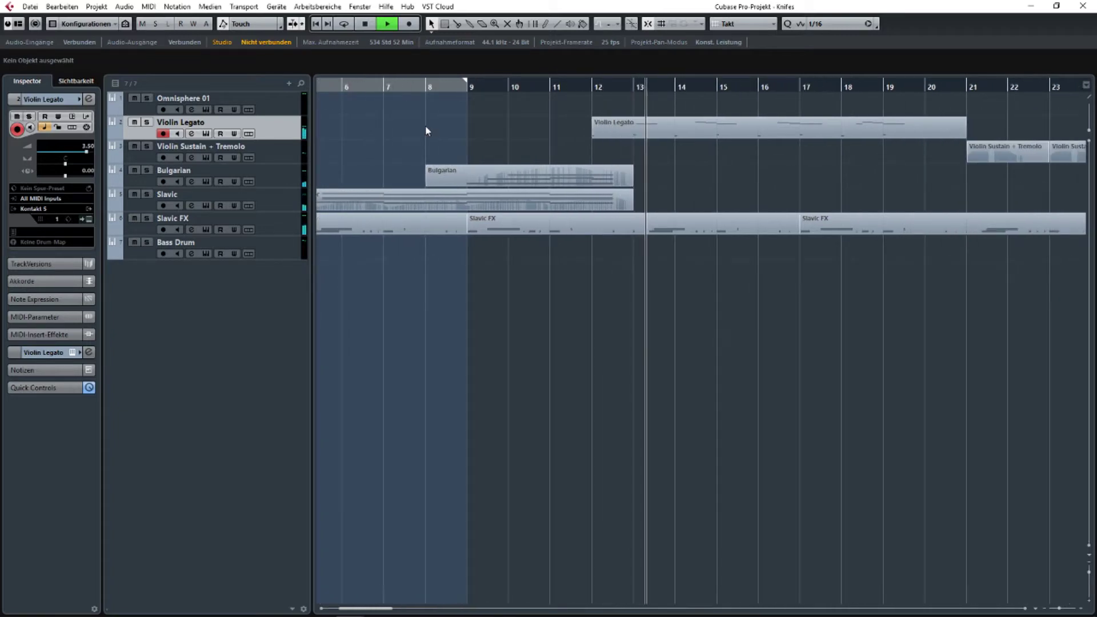
Examine the Violin Legato part's notes in the Key Editor, stop playback and check the articulation keyswitches of its Kontakt instrument.
click(632, 132)
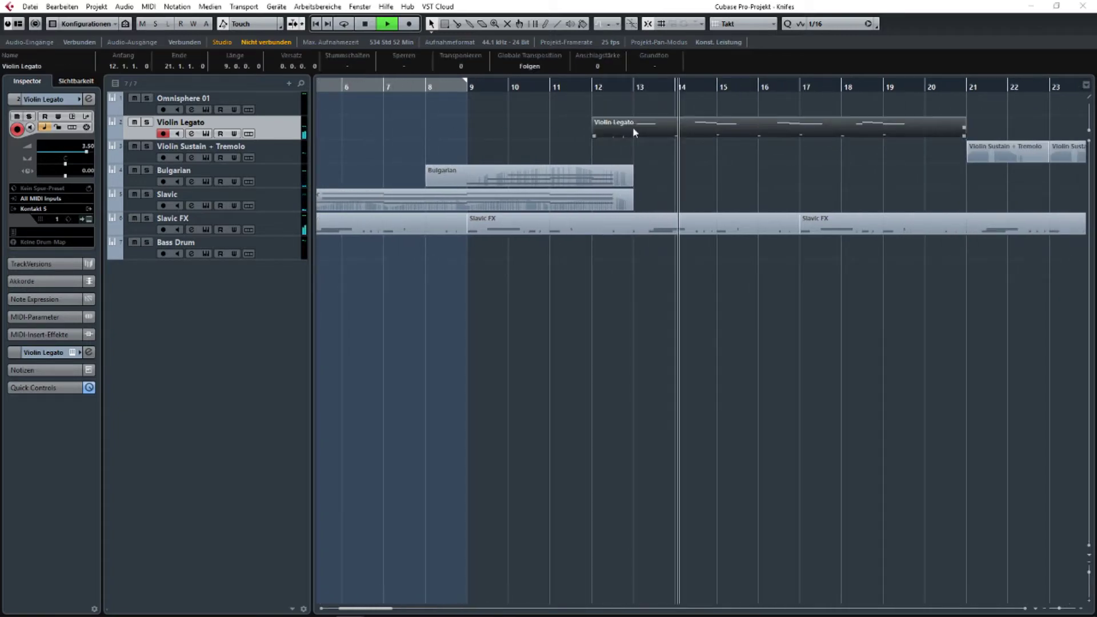
double_click(633, 132)
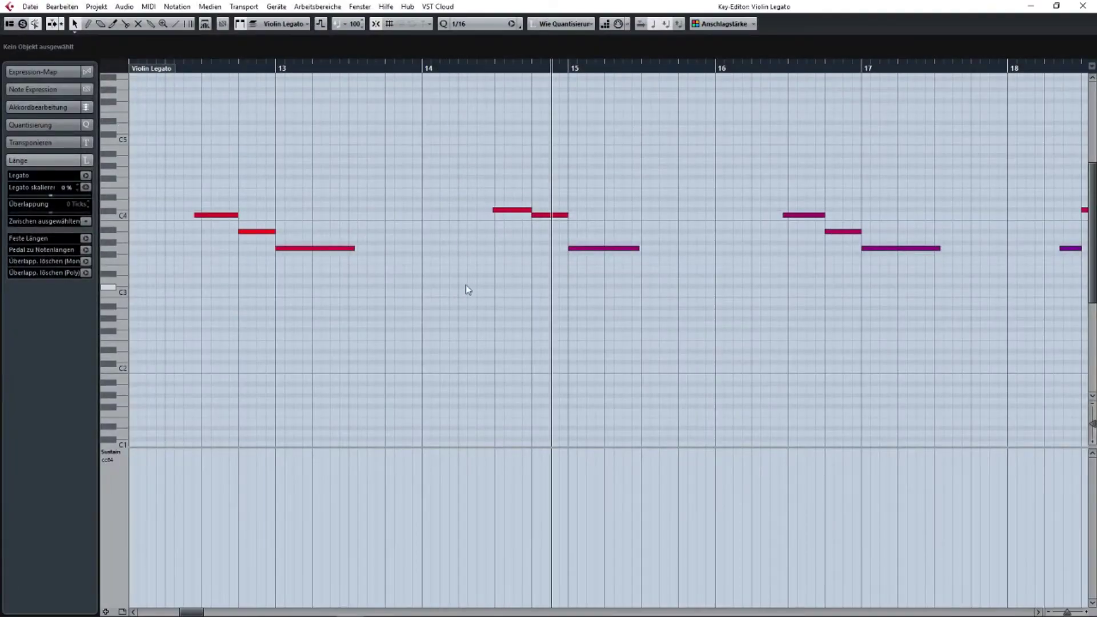
drag(465, 286, 592, 135)
scroll(514, 257, down, 3)
click(1083, 6)
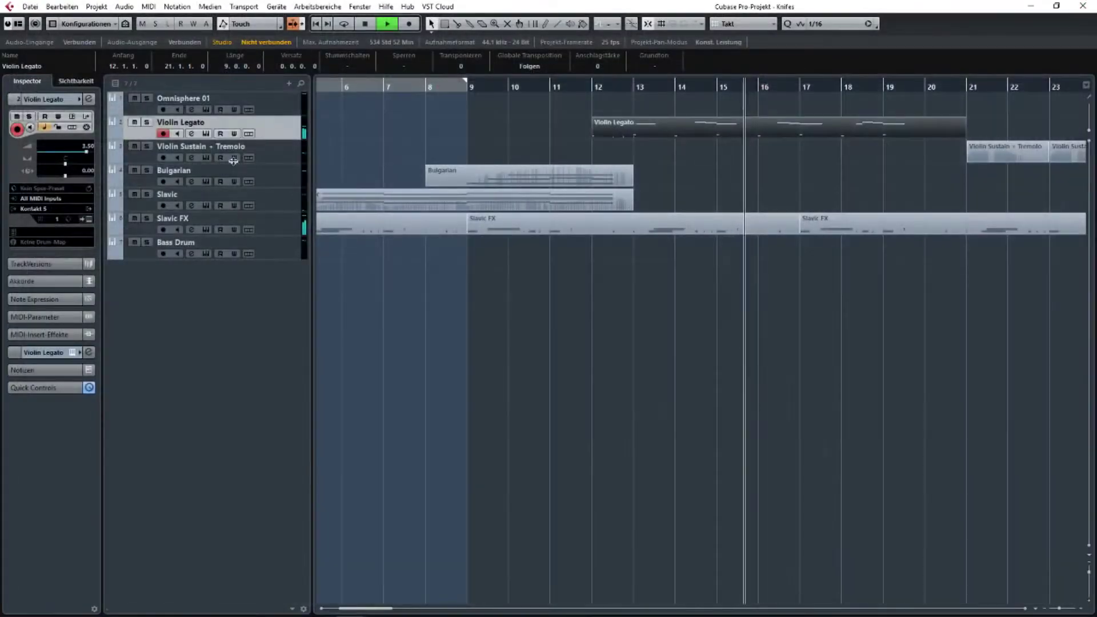
key(space)
click(206, 134)
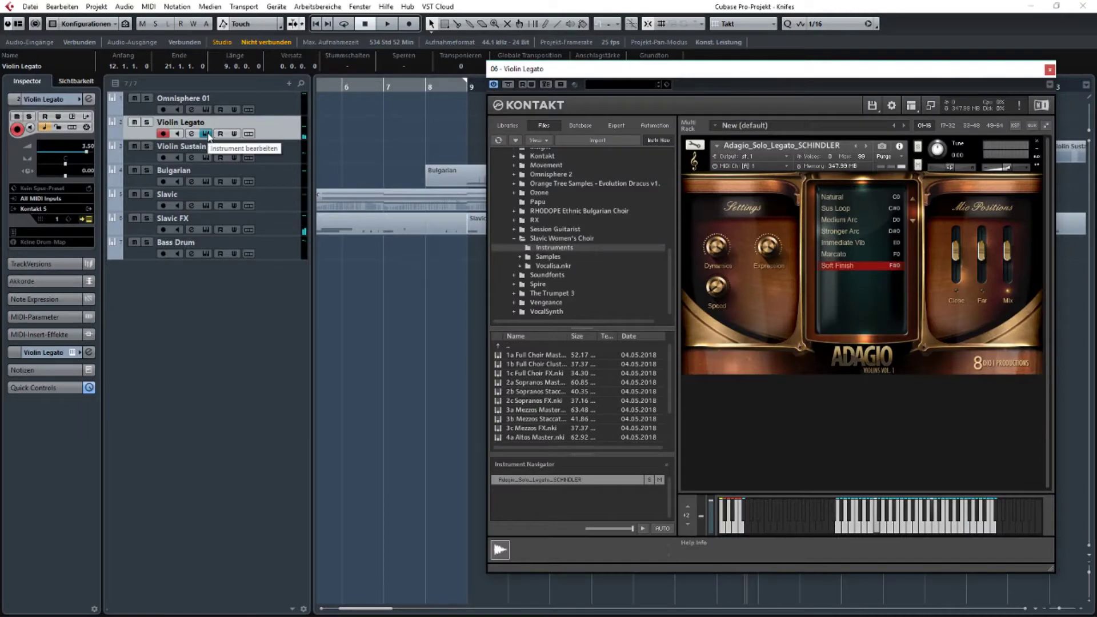
click(208, 135)
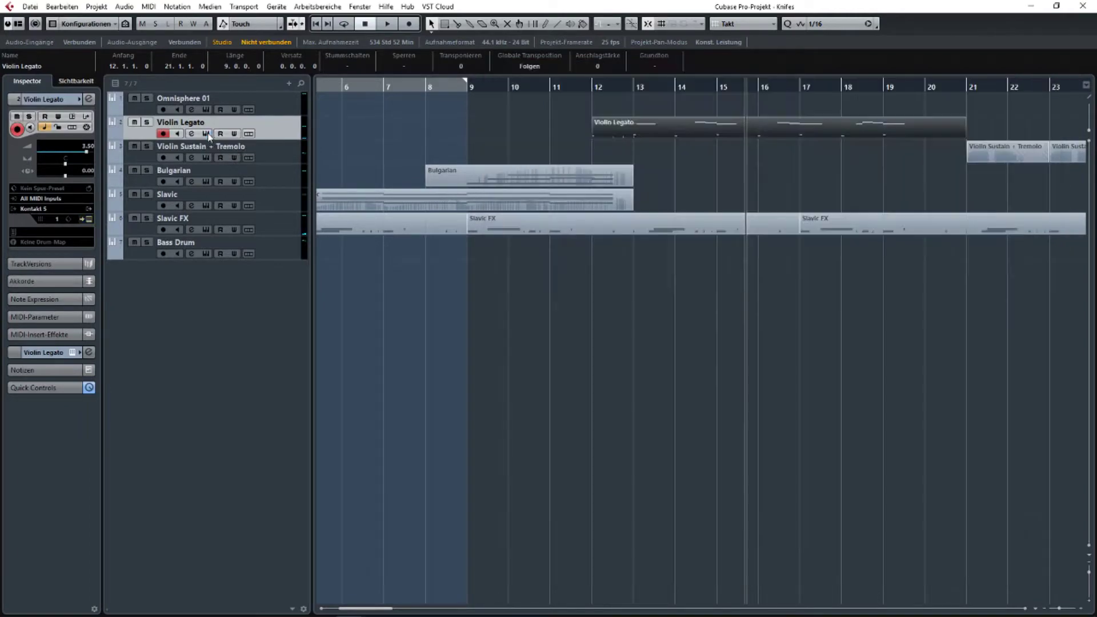
Delete the F#0 keyswitch notes at bars 13, 15, 17 and 19 of the Violin Legato part.
double_click(699, 128)
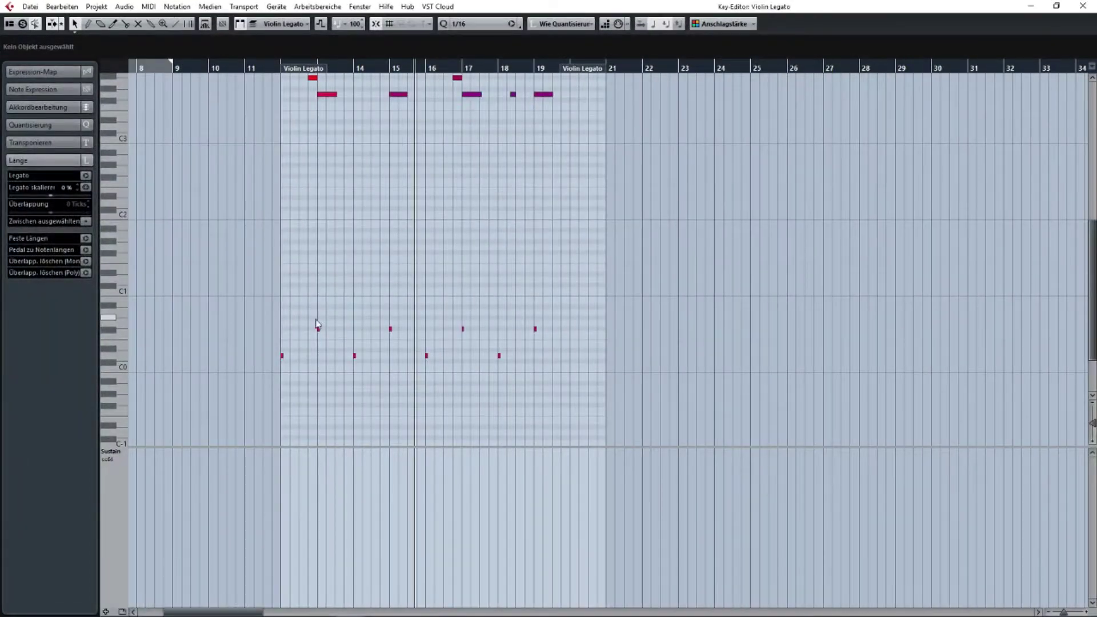
drag(313, 317, 613, 335)
scroll(345, 343, up, 3)
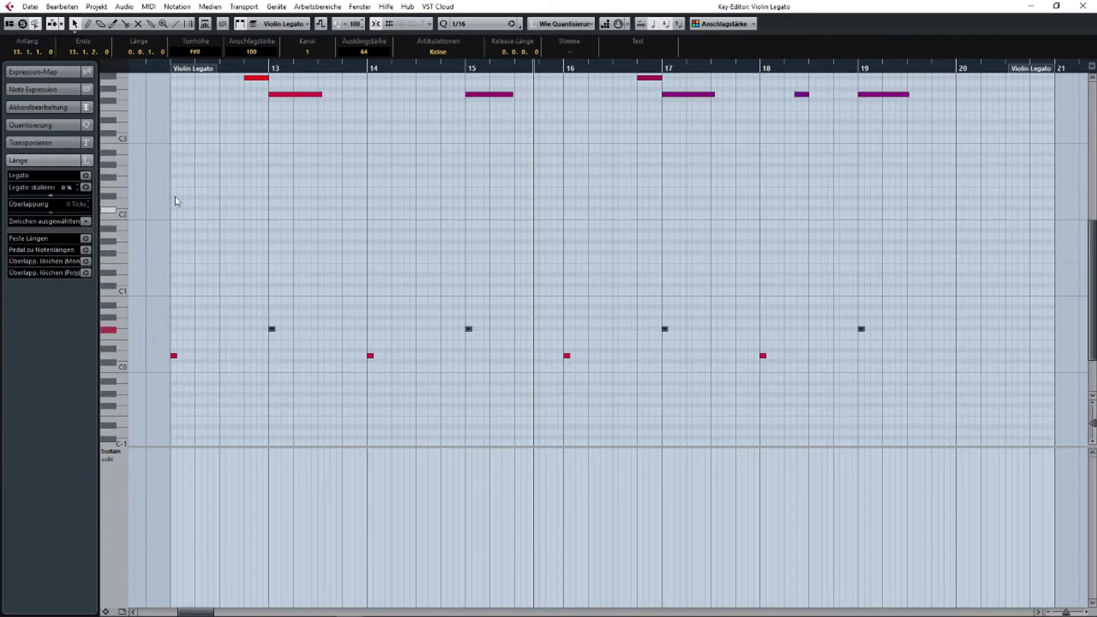
key(Delete)
Play back the Violin Legato part from bar 12 and examine the notes of its first phrase up close.
click(168, 63)
key(space)
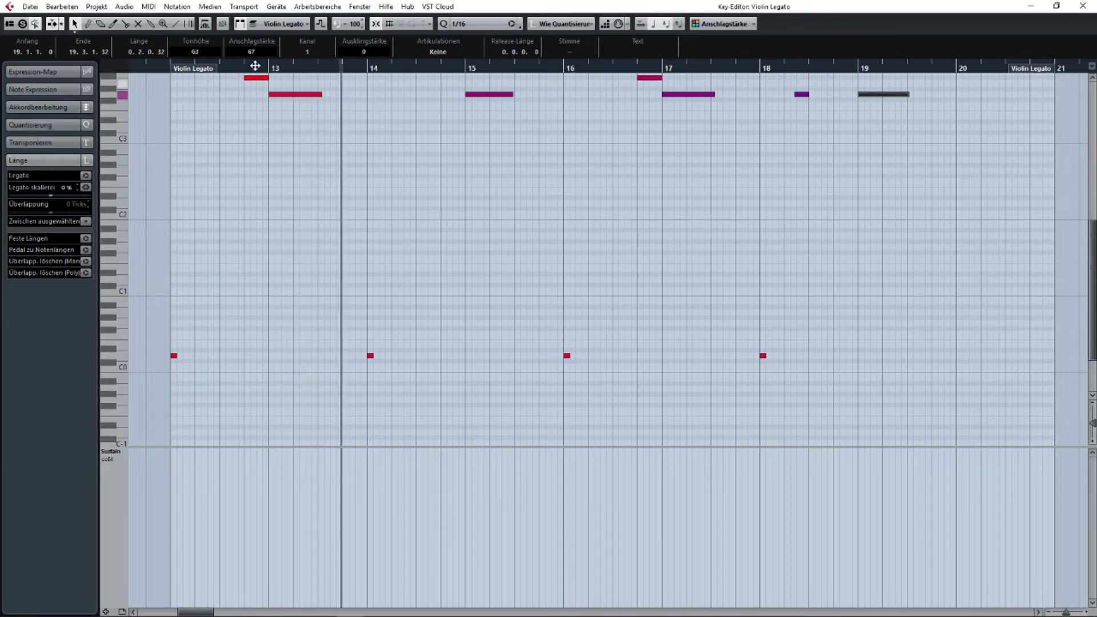
key(space)
ctrl+scroll(284, 129, up, 3)
drag(284, 130, 491, 186)
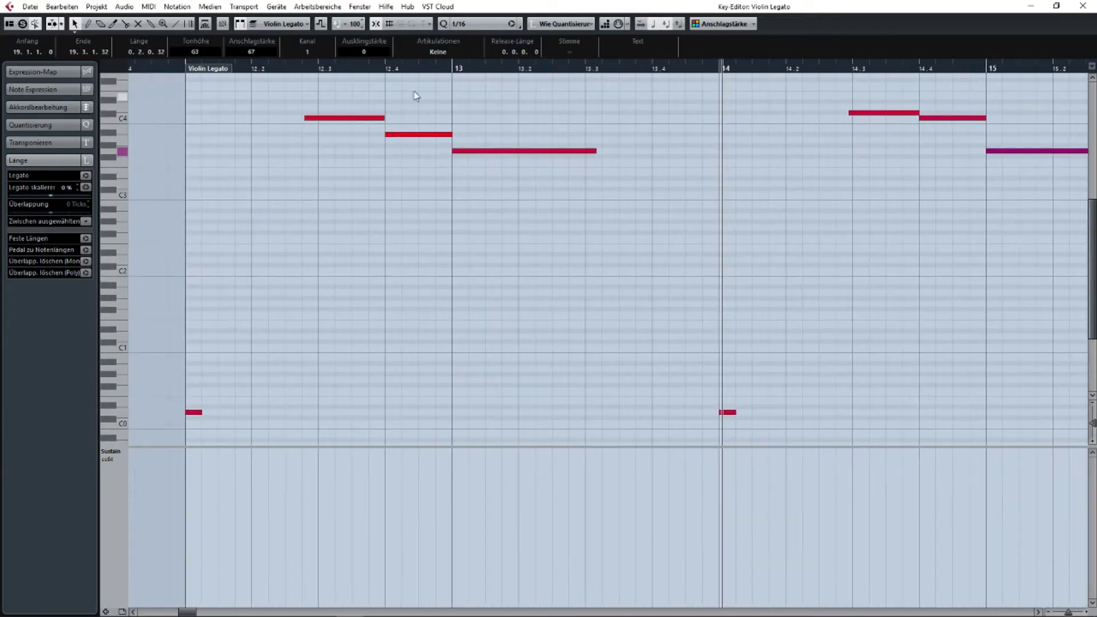
click(387, 74)
drag(354, 68, 335, 68)
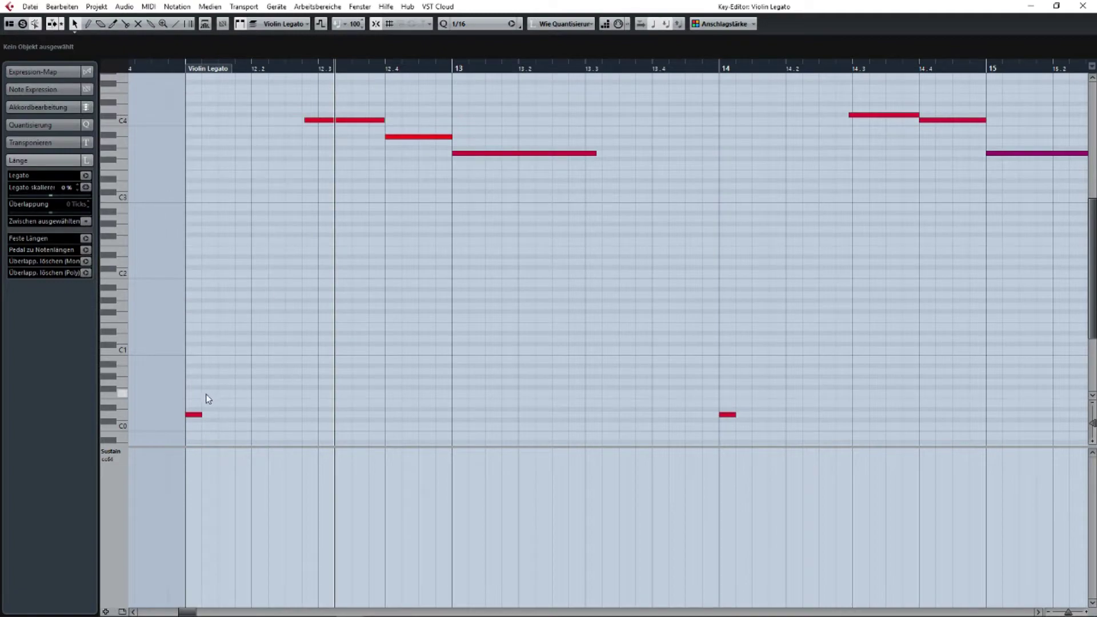
Place the cursor at bar 12 and record controller dynamics for the melody on the Violin Legato track.
click(186, 67)
click(1083, 6)
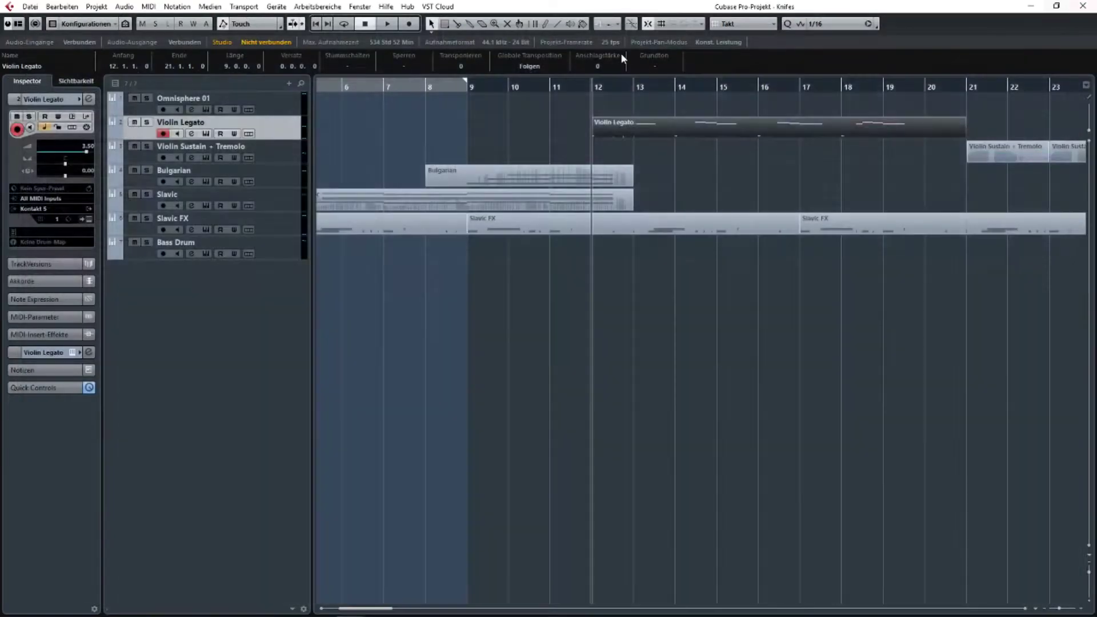
scroll(660, 125, up, 2)
click(407, 24)
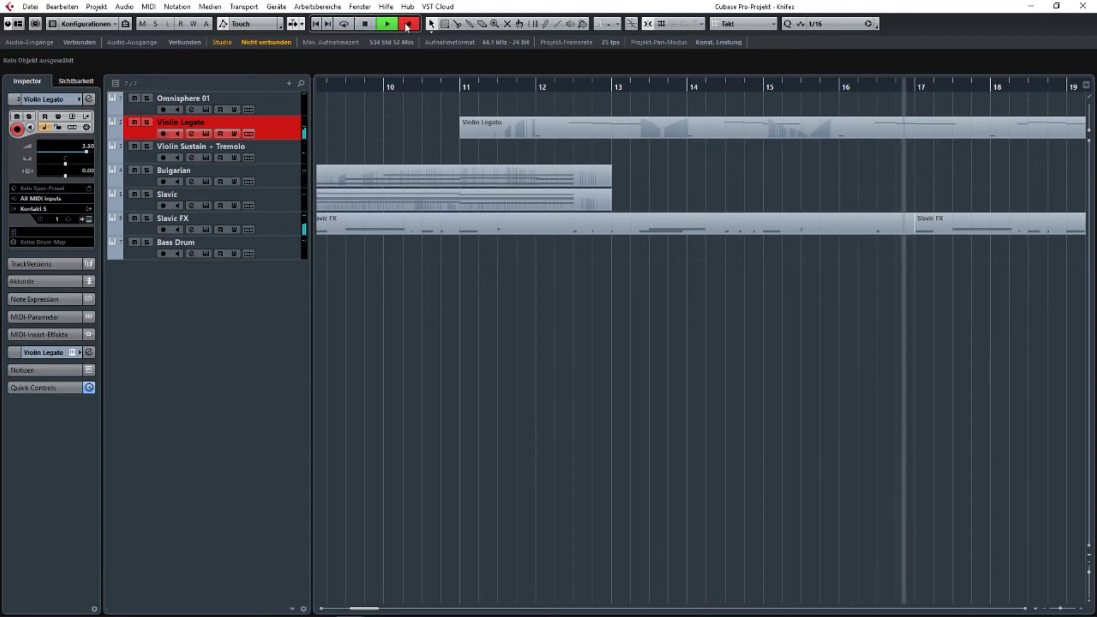
click(407, 25)
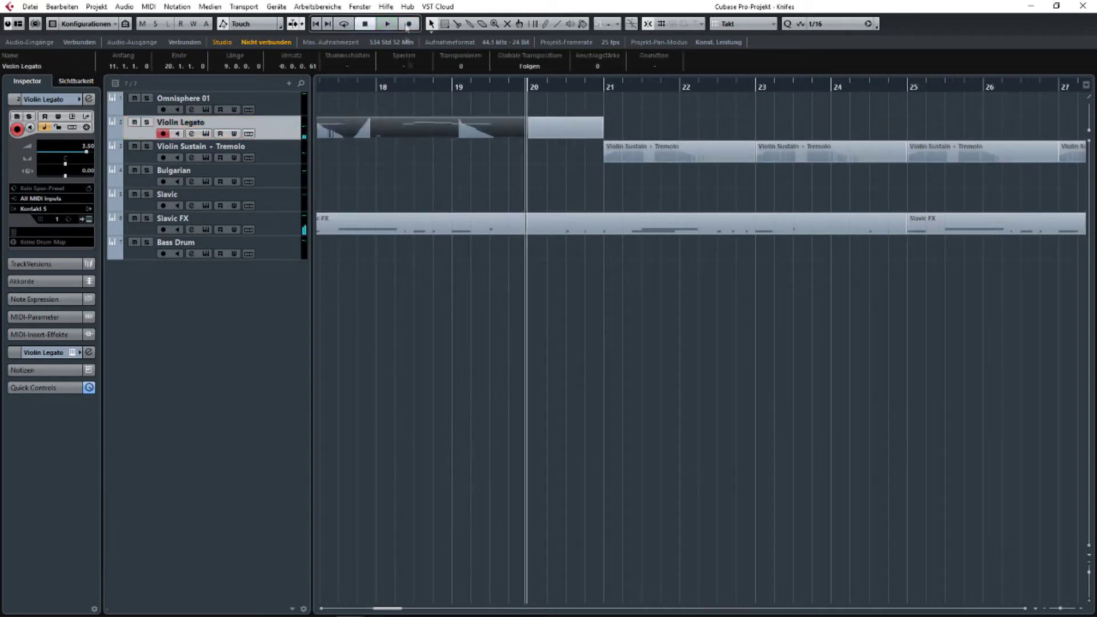
Trim the recorded dynamics part to the single bar 15 and place a copy of it at bar 13.
drag(464, 135, 553, 141)
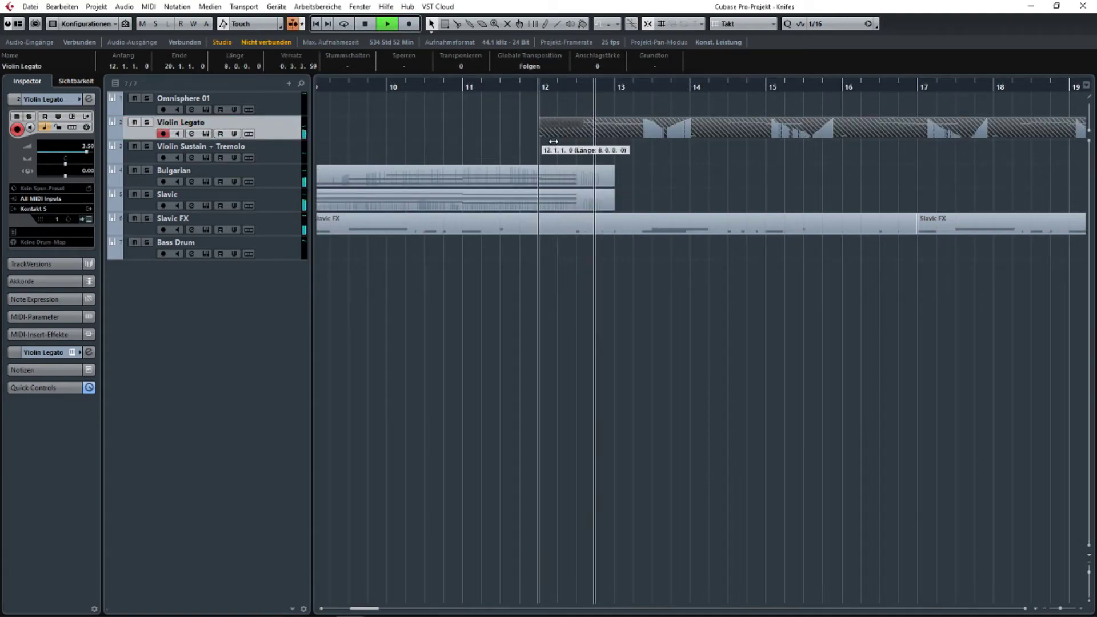
double_click(652, 132)
key(Escape)
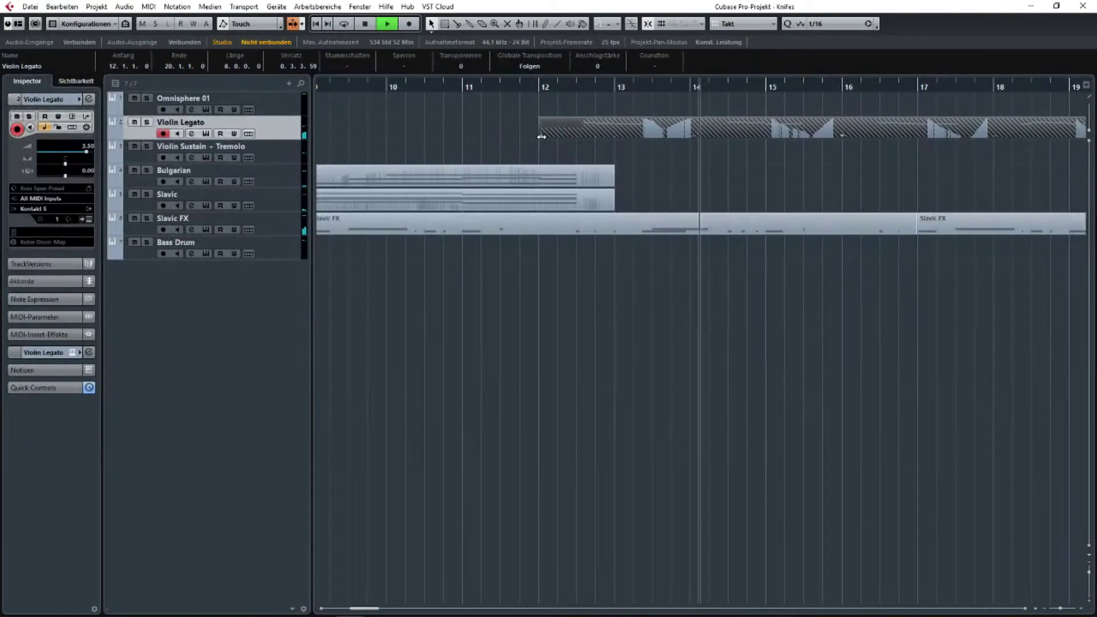
drag(541, 136, 775, 145)
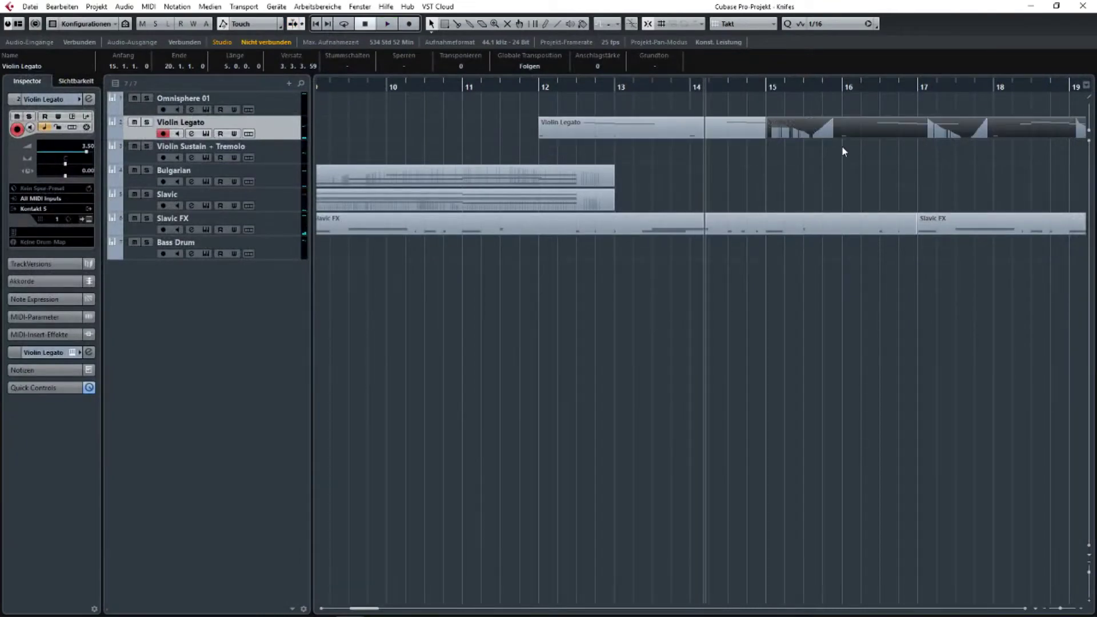
scroll(842, 146, down, 3)
drag(964, 135, 743, 129)
key(ctrl+d)
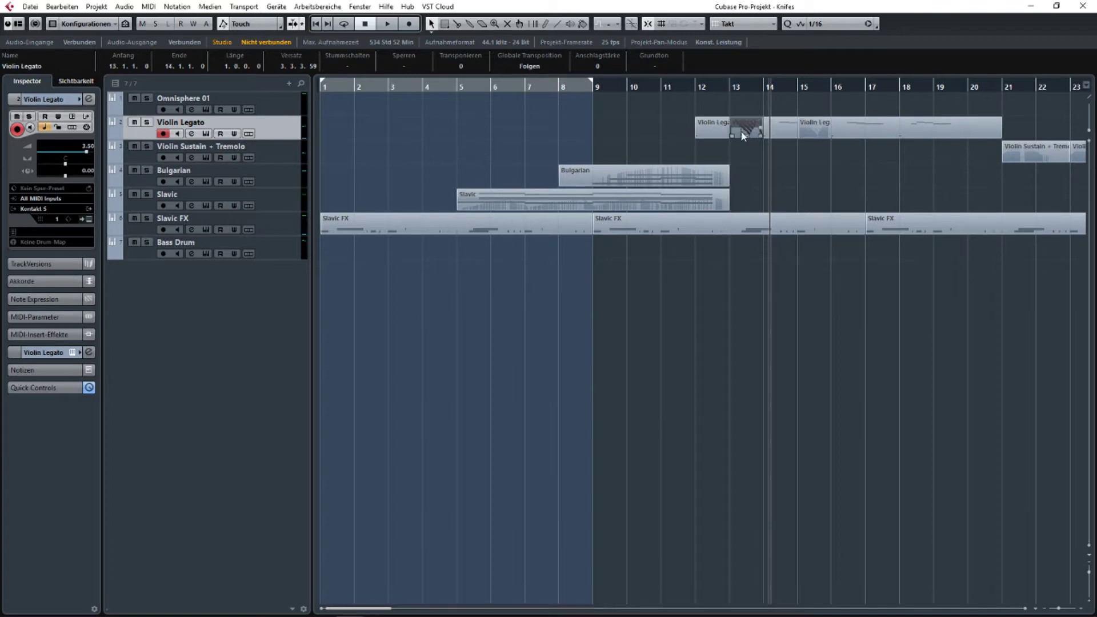
Play back the one-bar dynamics part at bar 13 and place another copy of it at bar 18.
key(g)
key(space)
key(g)
scroll(617, 145, right, 4)
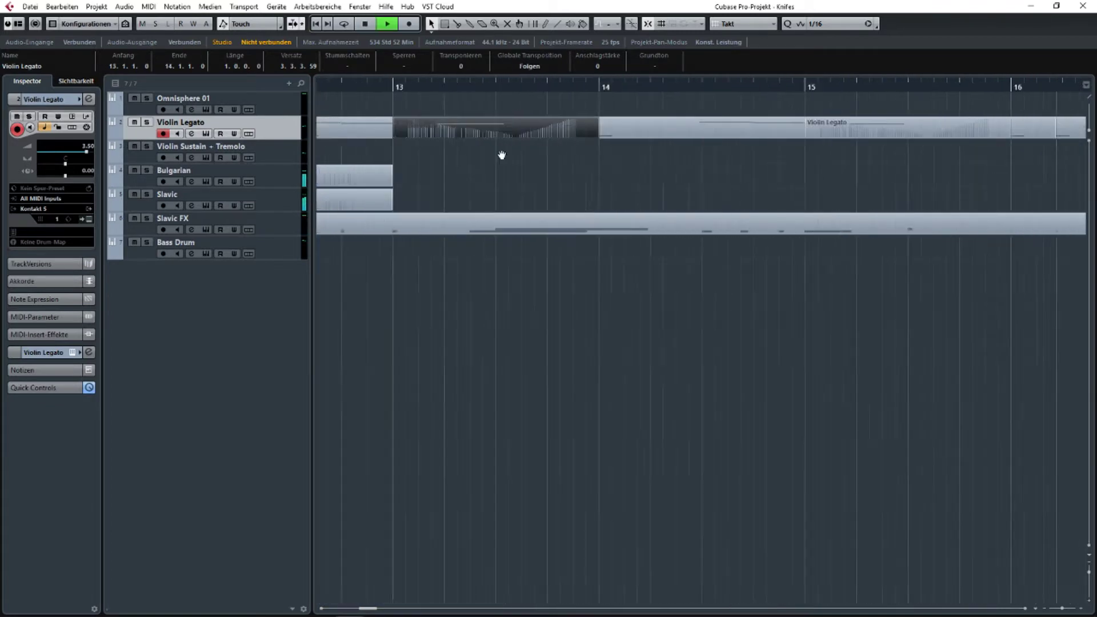
scroll(647, 167, down, 3)
click(747, 135)
drag(743, 132, 937, 136)
Show CC 1 (Modulation) for the first dynamics part and add a modulation point of 125 at 12.2.4.
double_click(568, 130)
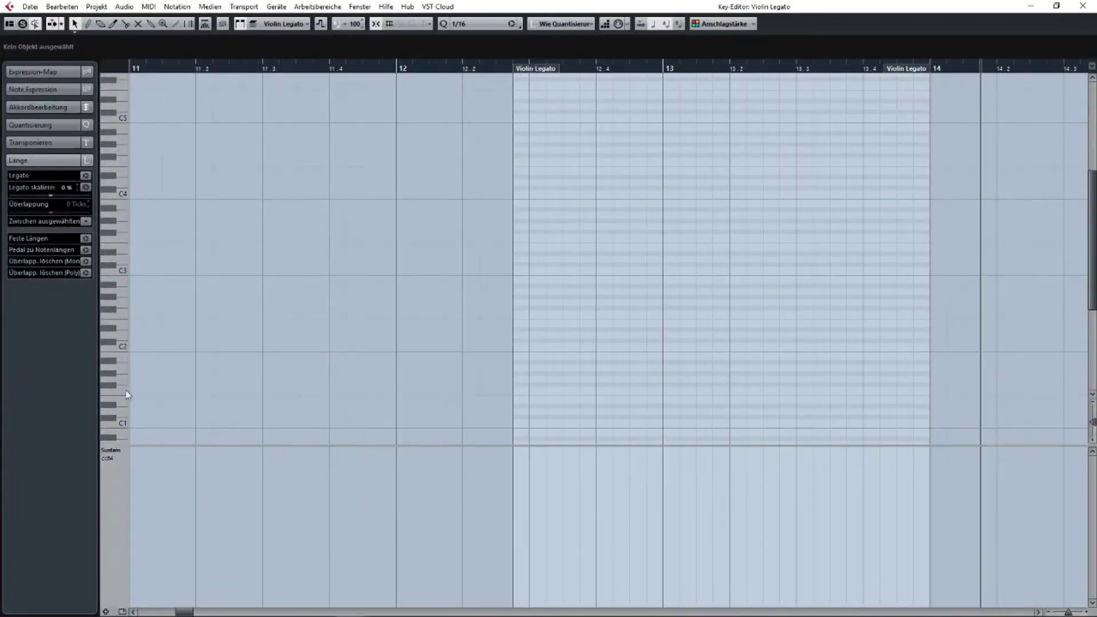
click(113, 455)
click(220, 294)
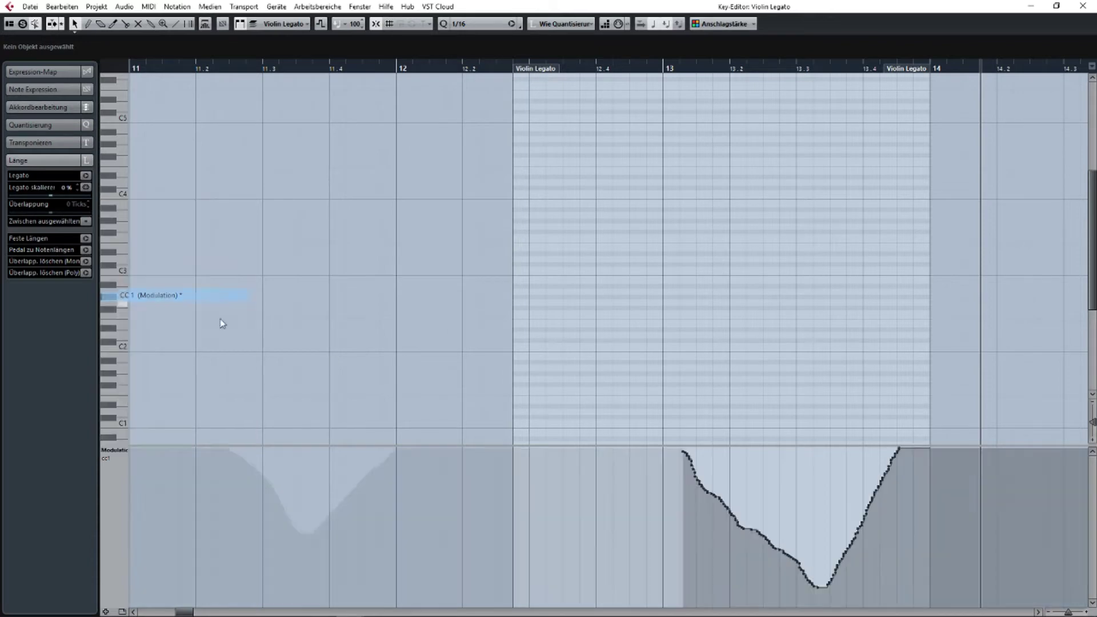
scroll(544, 437, down, 2)
click(524, 451)
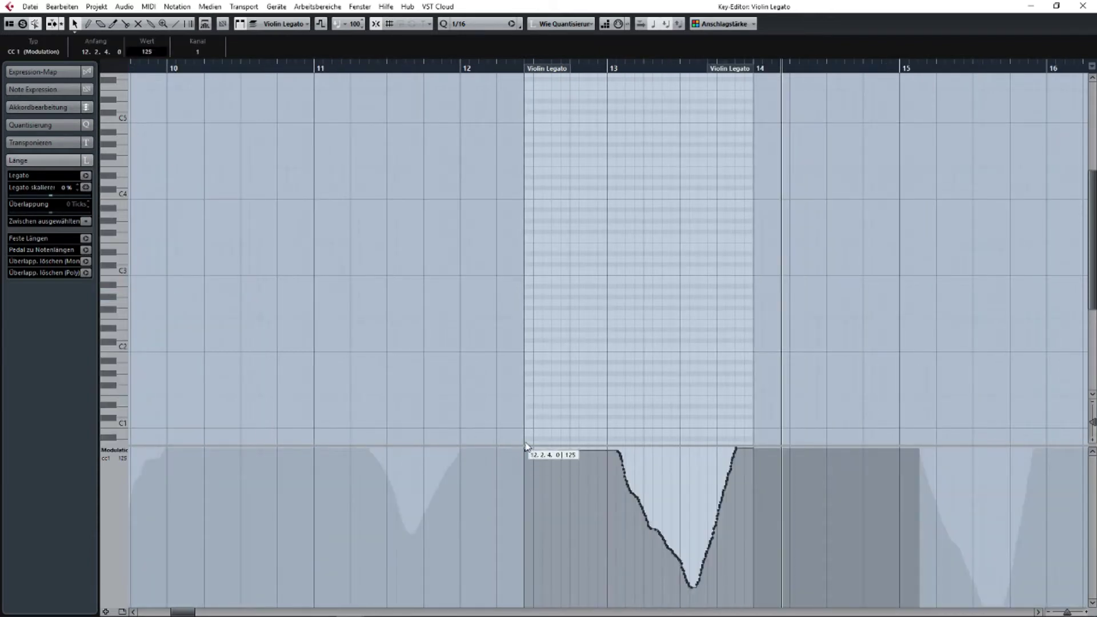
click(1082, 7)
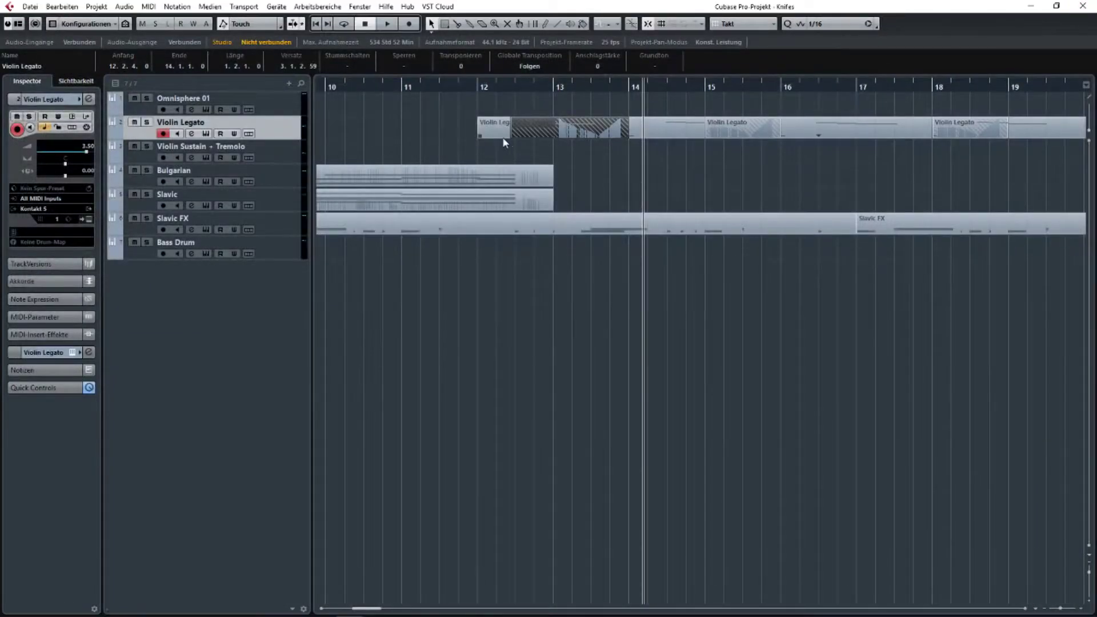
Extend the first dynamics part back to bar 12, check its modulation curve and play back from just before that bar.
double_click(536, 130)
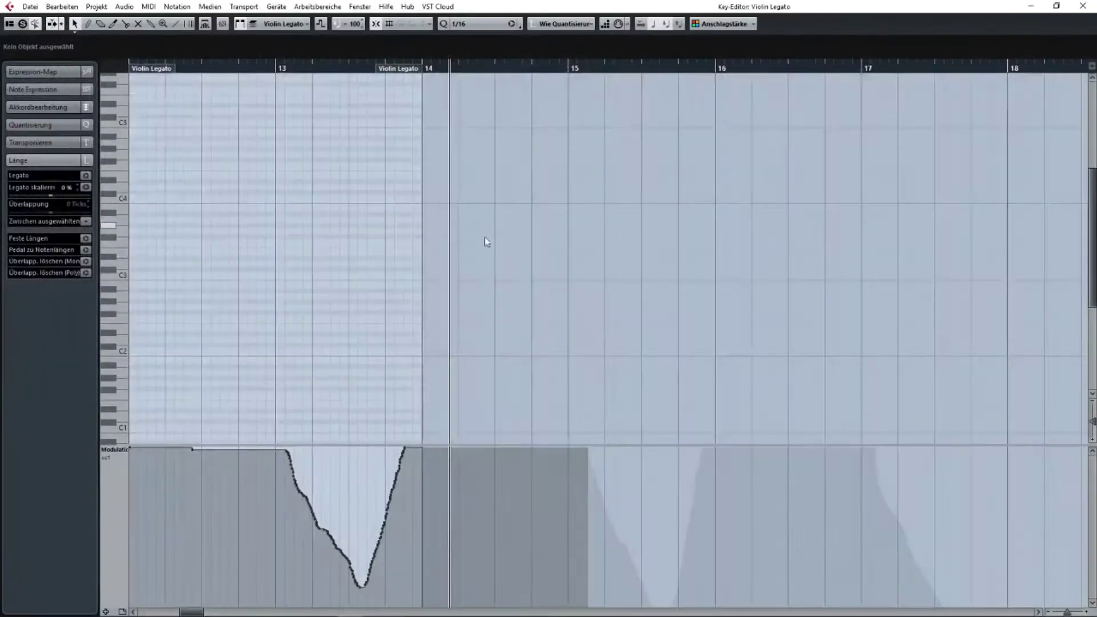
drag(615, 292, 644, 290)
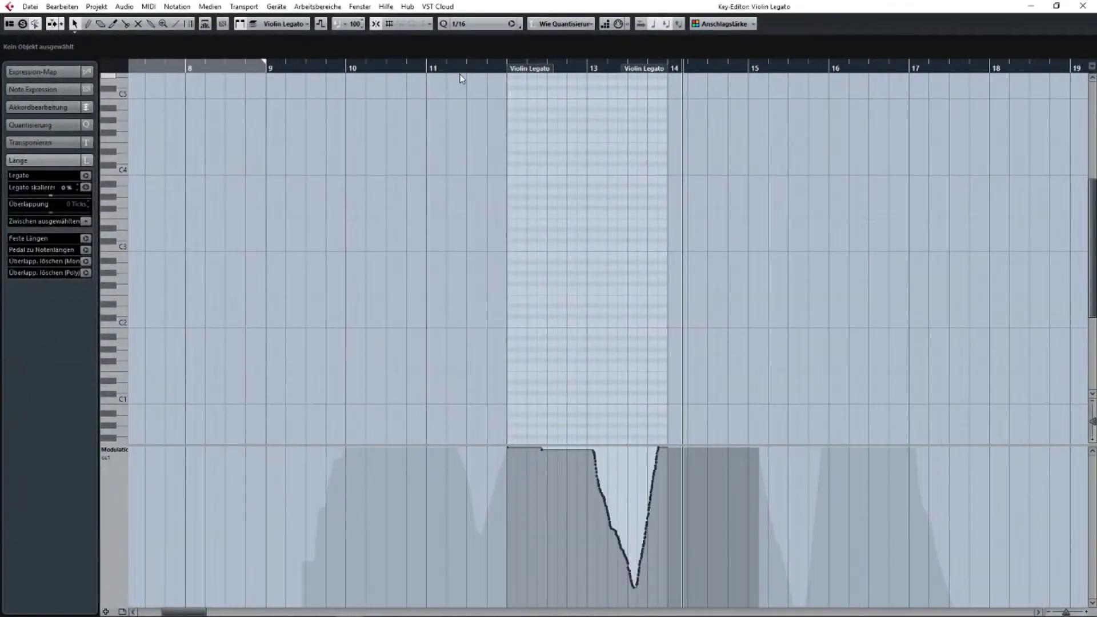
click(487, 67)
key(space)
click(1082, 6)
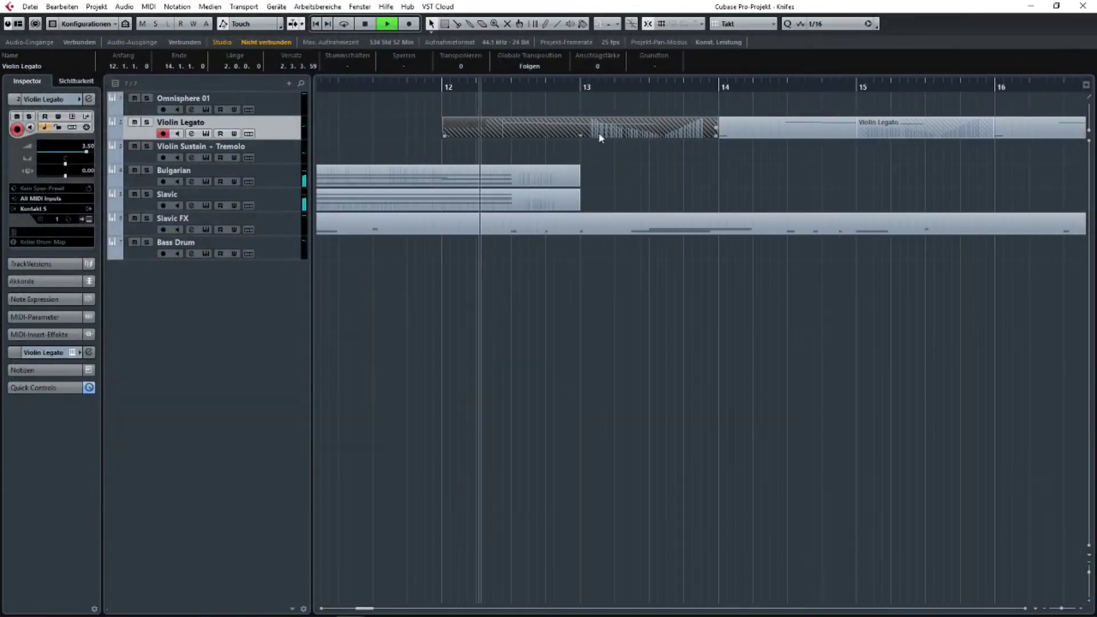
double_click(598, 132)
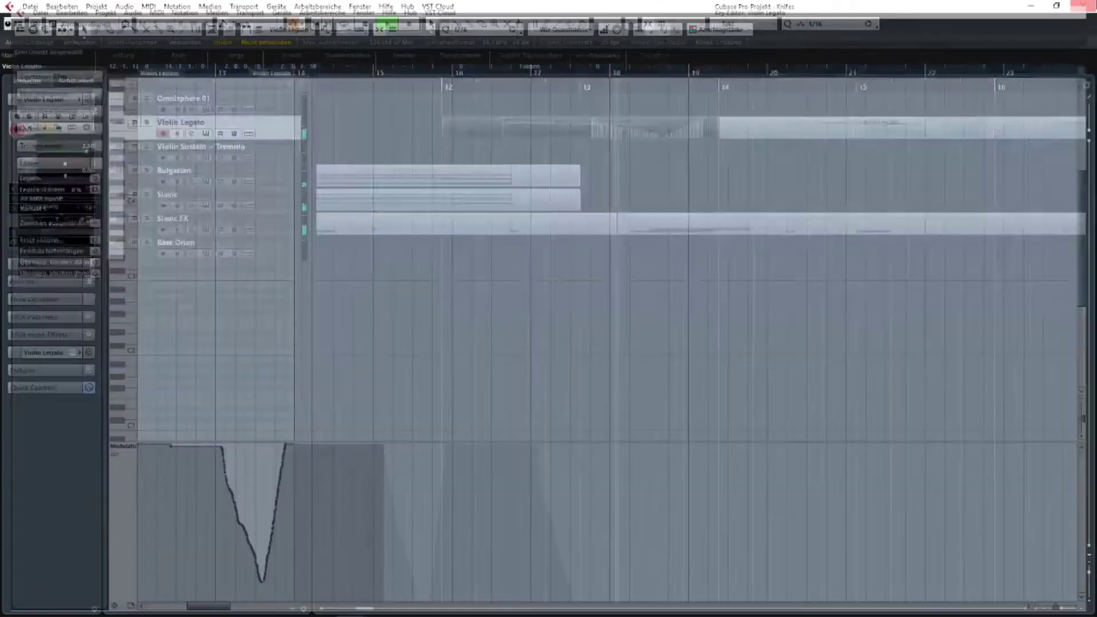
key(Escape)
Replace the dynamics part at bar 15 with a duplicate of the two-bar dynamics part starting at bar 14.
click(772, 132)
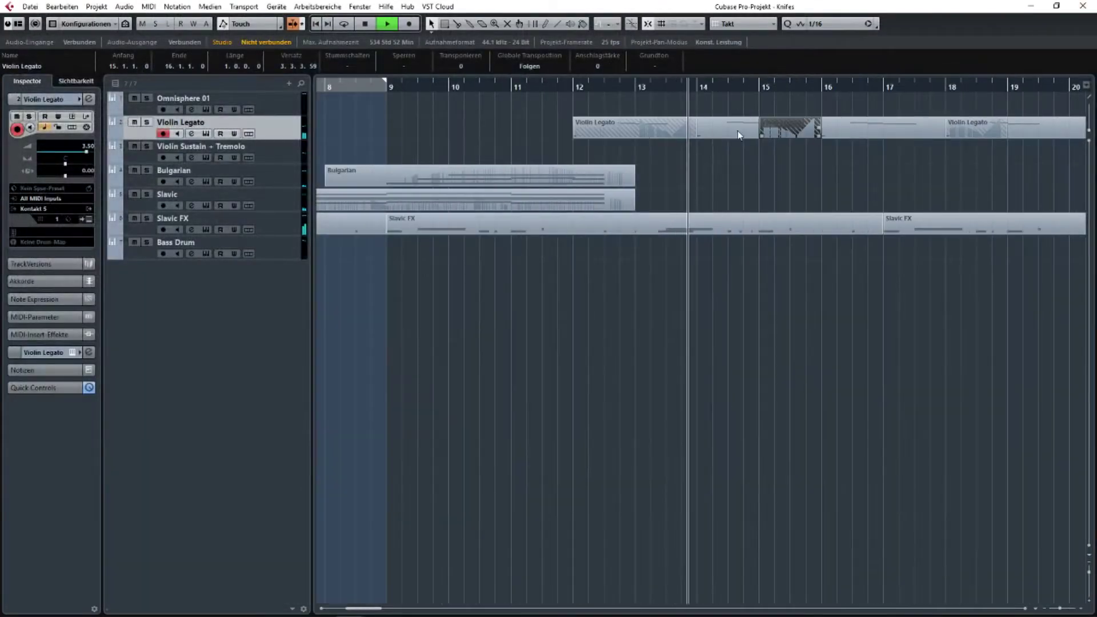
key(Delete)
click(632, 130)
key(ctrl+d)
scroll(583, 177, right, 4)
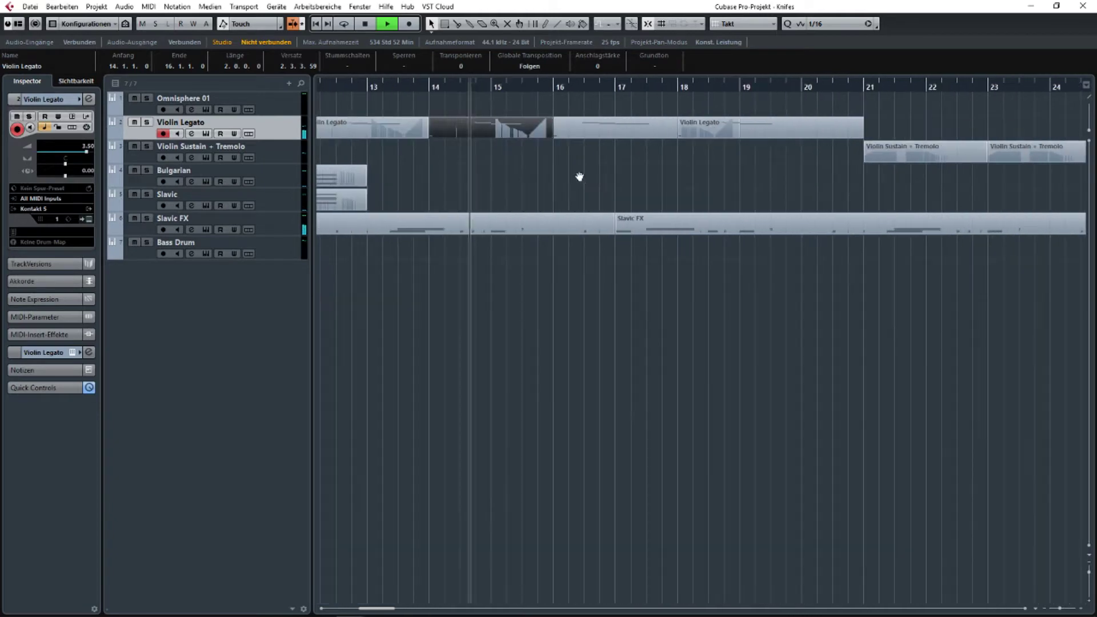
Duplicate the two-bar dynamics part to bars 16 and 18, deleting the short dynamics part at bar 18.
key(ctrl+d)
click(714, 135)
key(Delete)
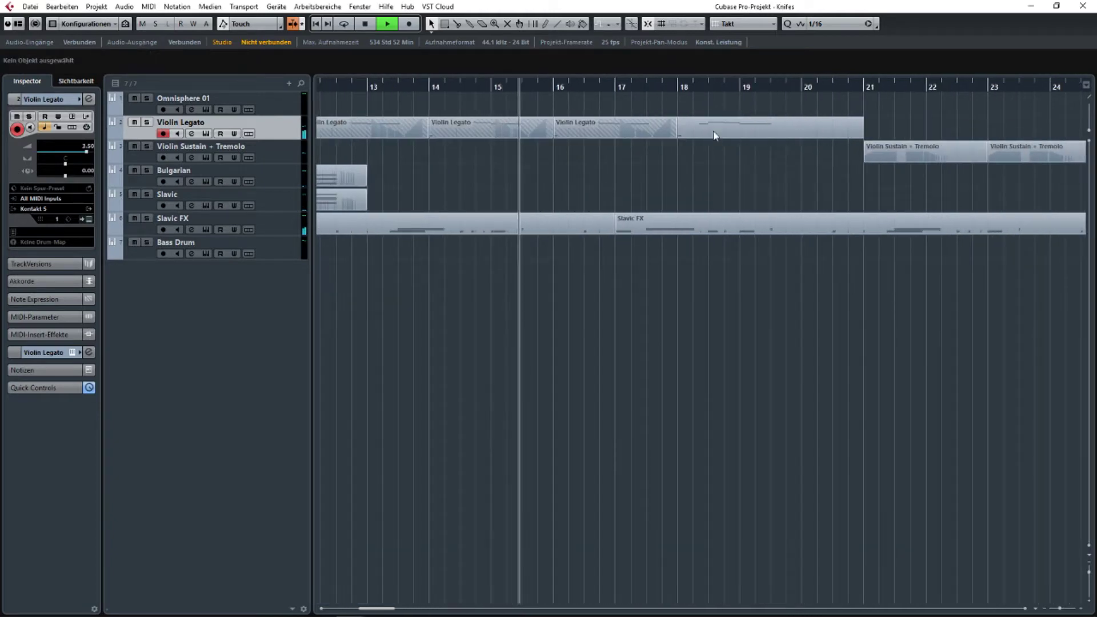
click(634, 132)
key(ctrl+d)
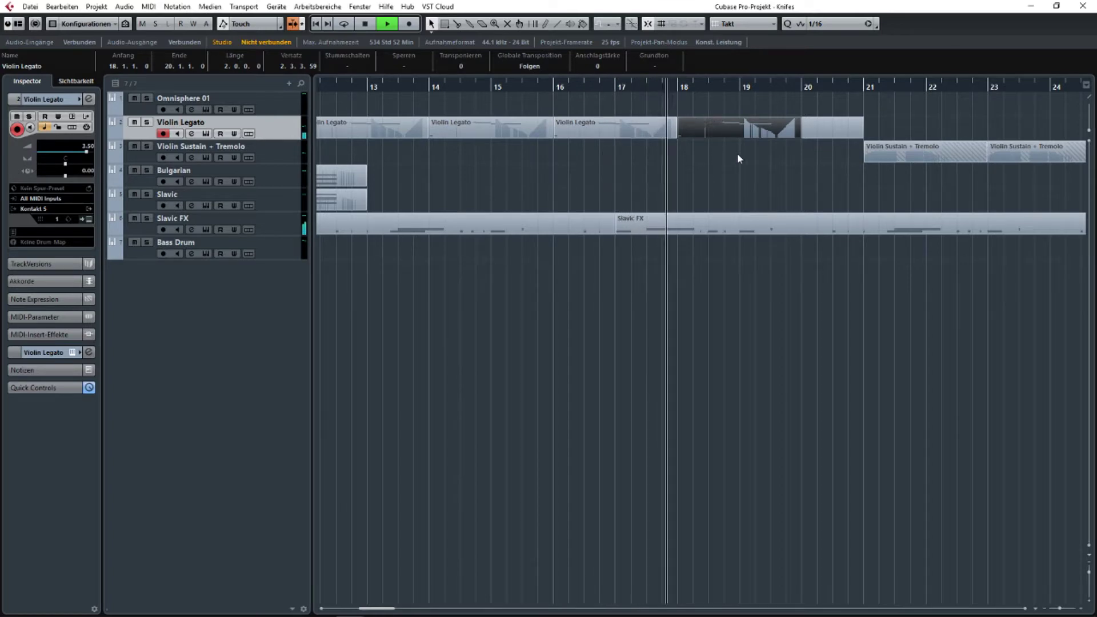
Examine the Violin Legato melody notes up to bar 20 in the Key Editor.
drag(737, 154, 598, 168)
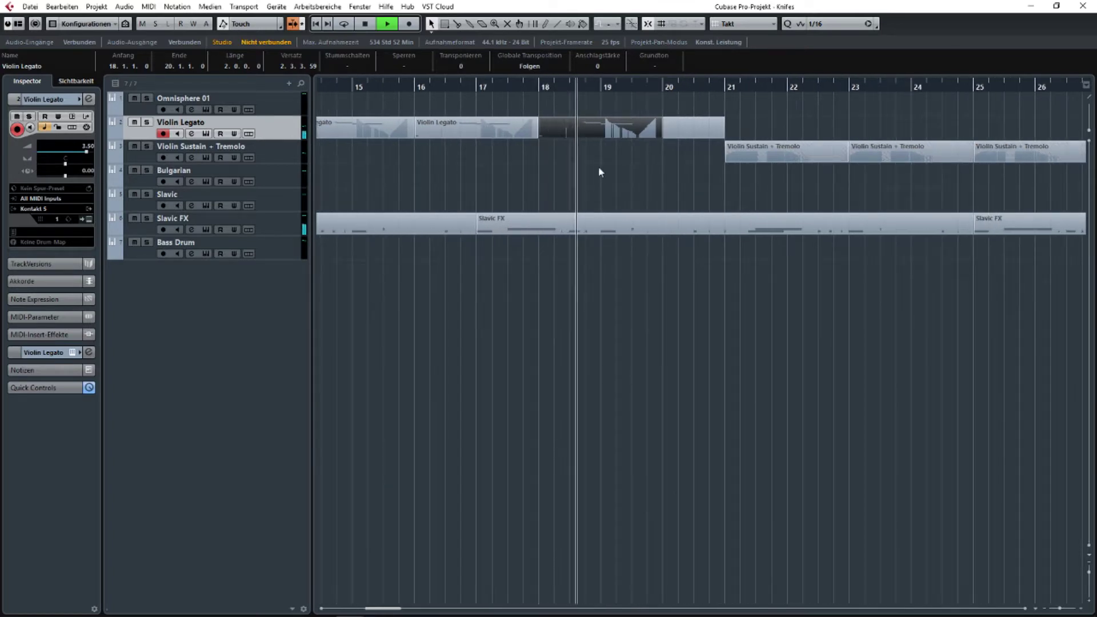
double_click(689, 133)
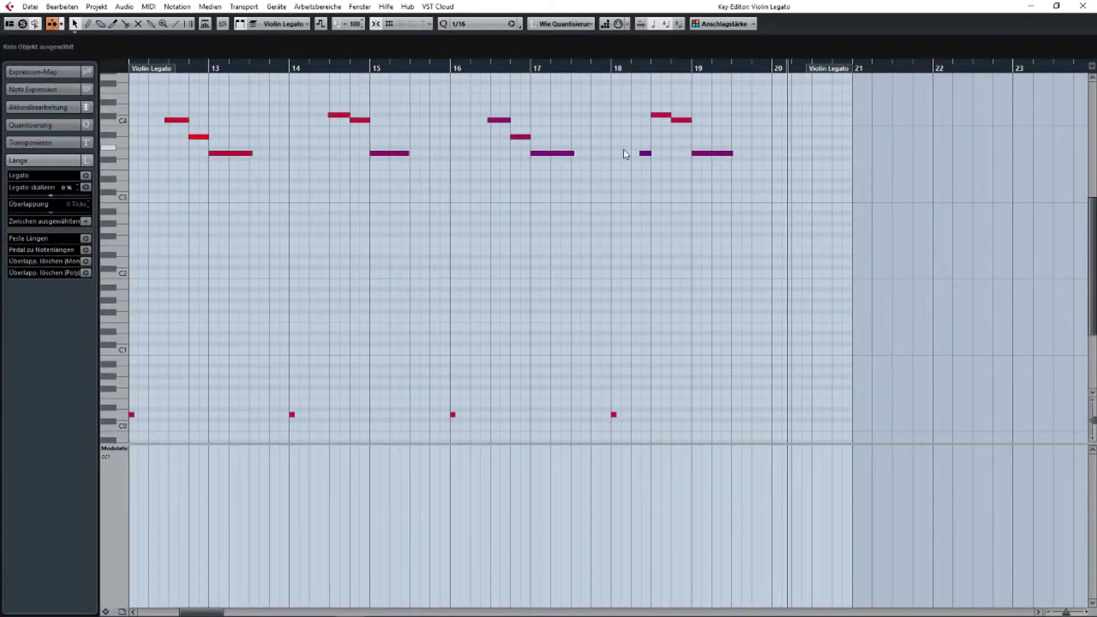
key(Escape)
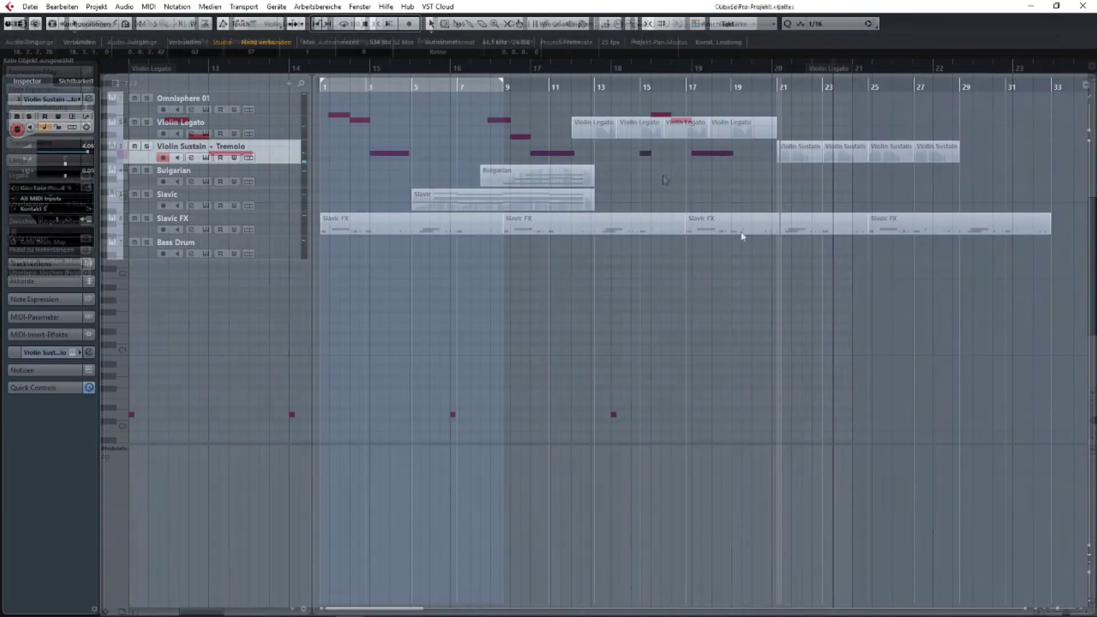
Review the violin, Bulgarian and Slavic tracks across the arrangement, comparing their parts from bar 1 to bar 33.
click(280, 186)
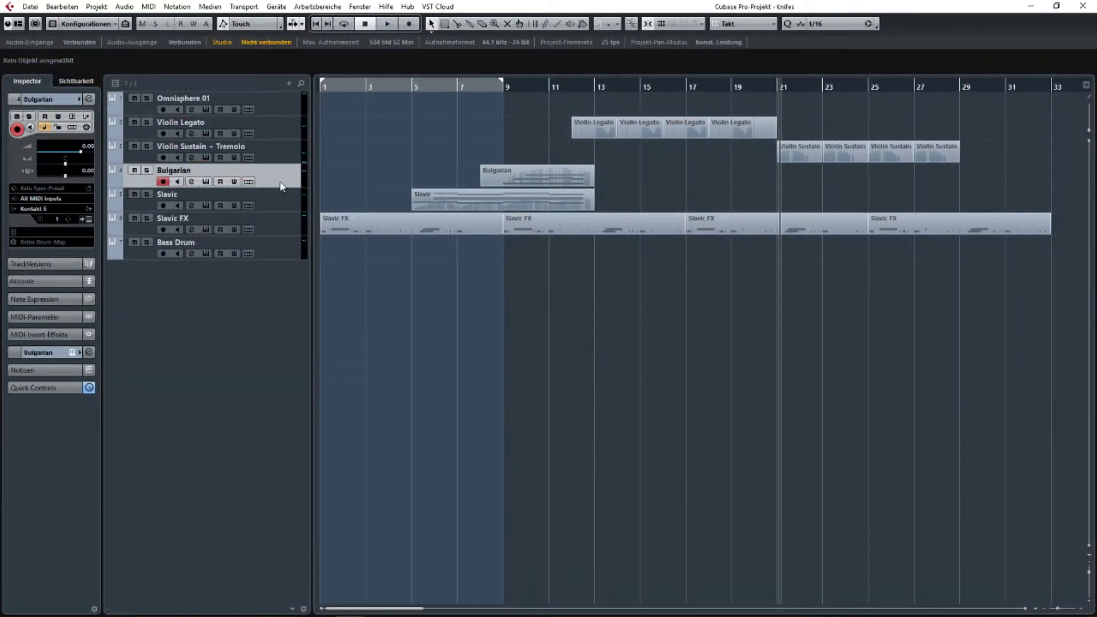
drag(868, 226, 769, 228)
scroll(769, 228, up, 2)
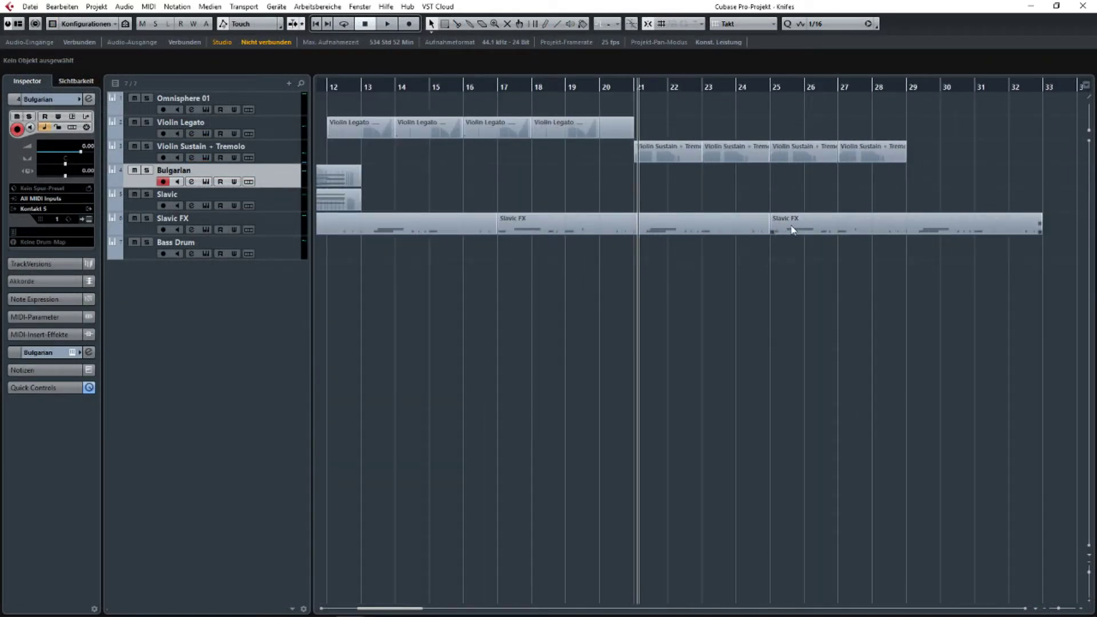
drag(637, 229, 776, 231)
scroll(776, 231, down, 2)
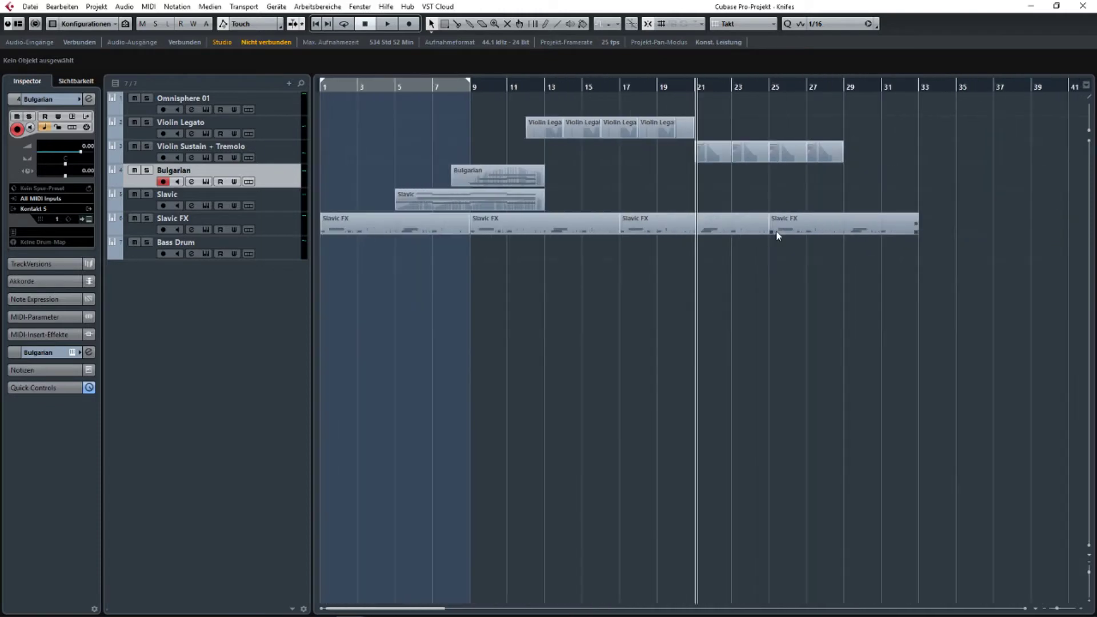
scroll(776, 232, up, 2)
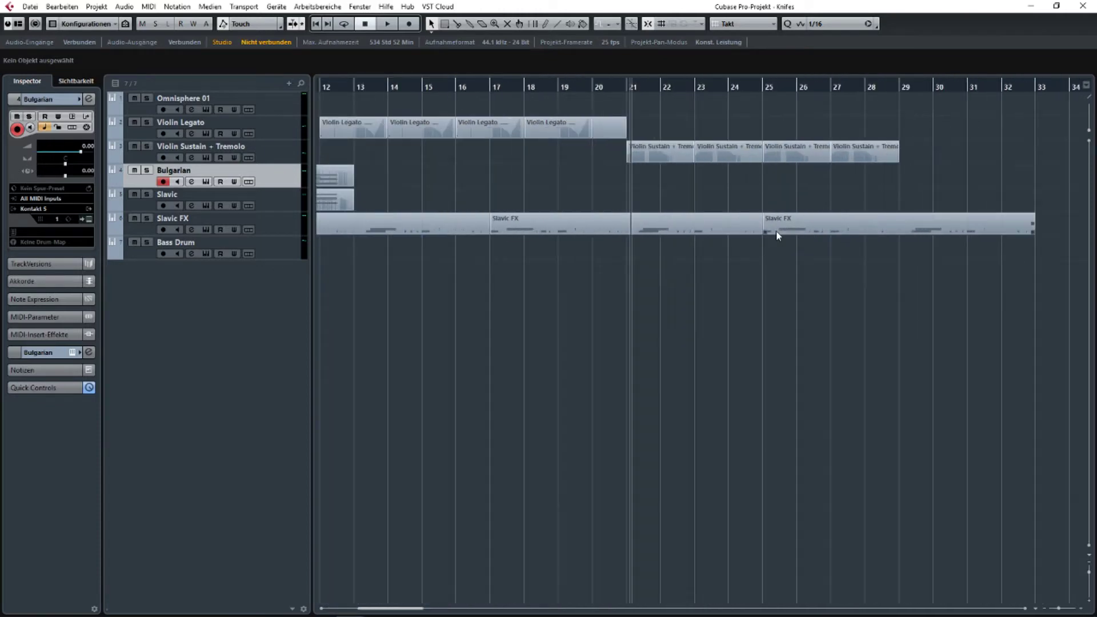
click(297, 202)
click(298, 156)
click(301, 133)
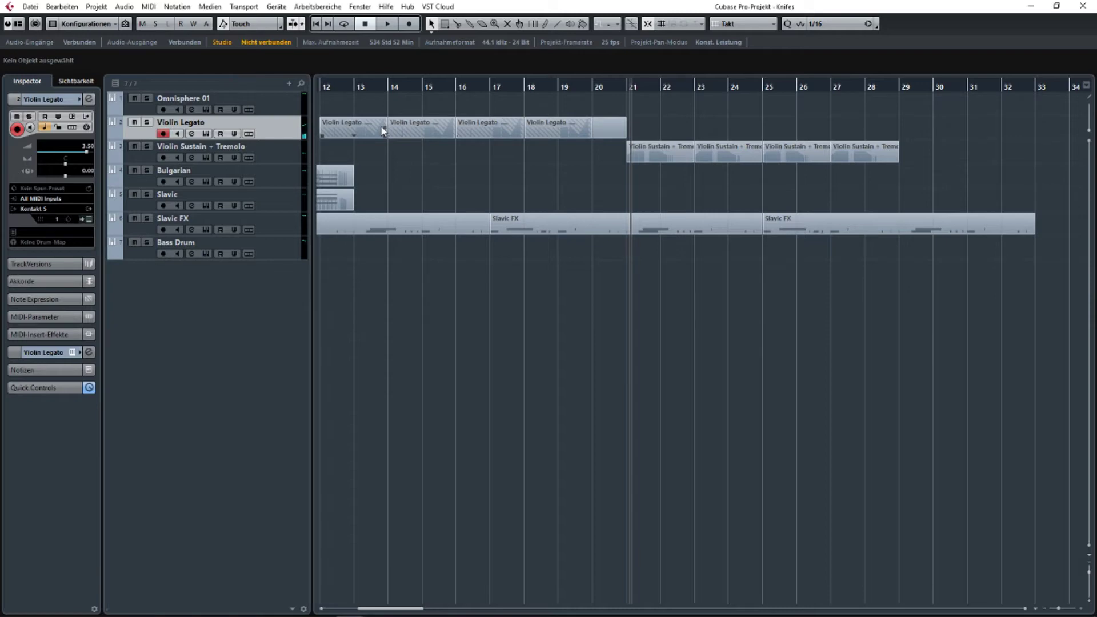
scroll(349, 139, left, 3)
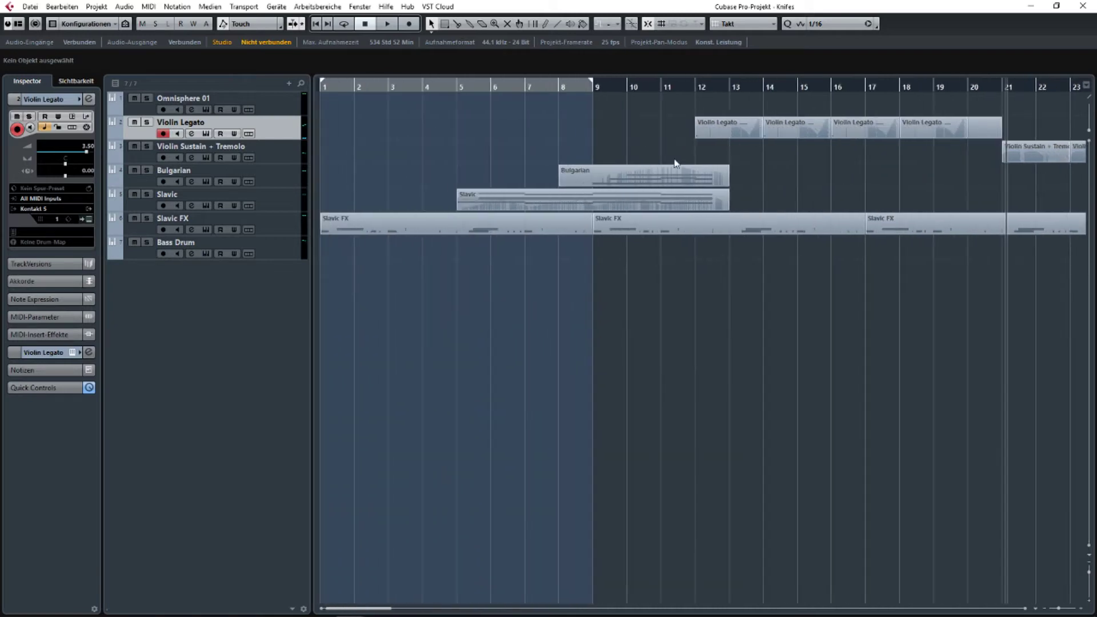
scroll(675, 162, down, 3)
scroll(460, 151, up, 3)
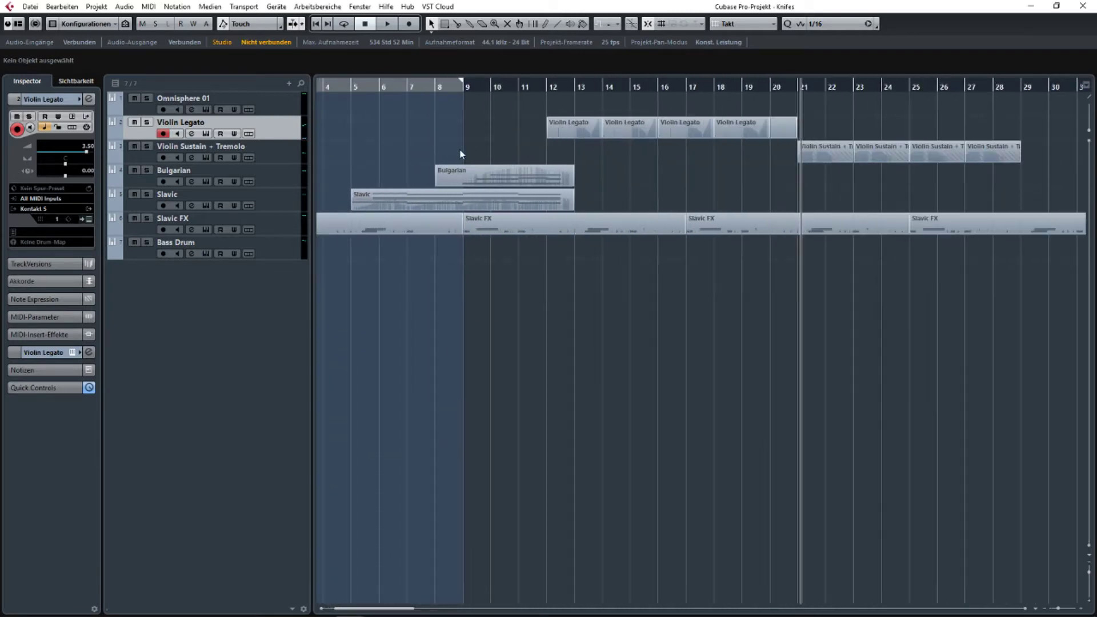
scroll(680, 168, right, 5)
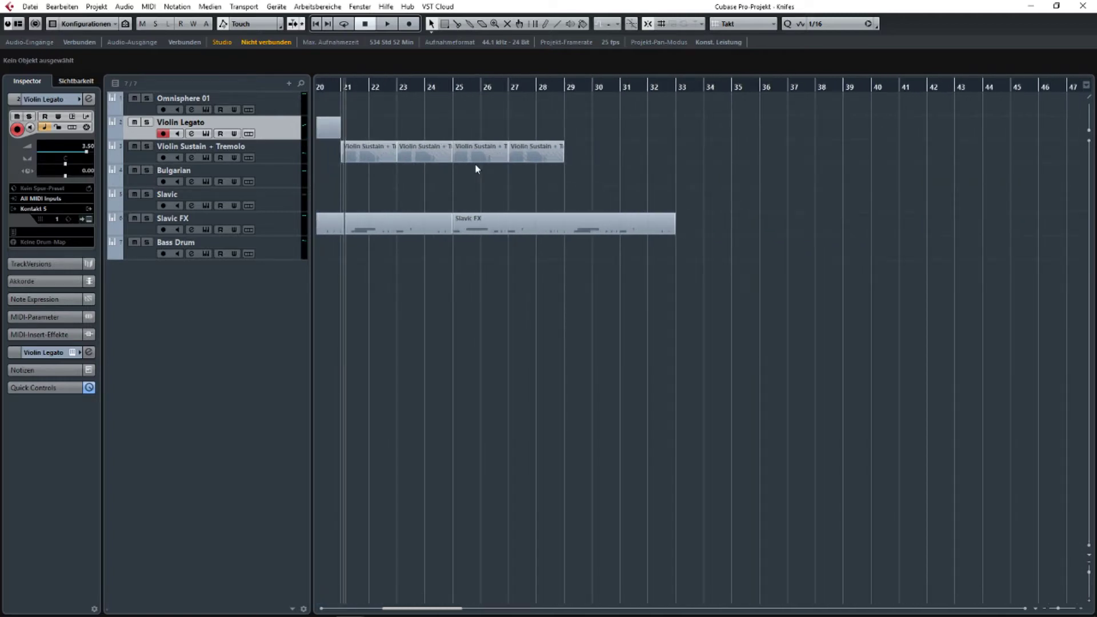
scroll(505, 177, left, 2)
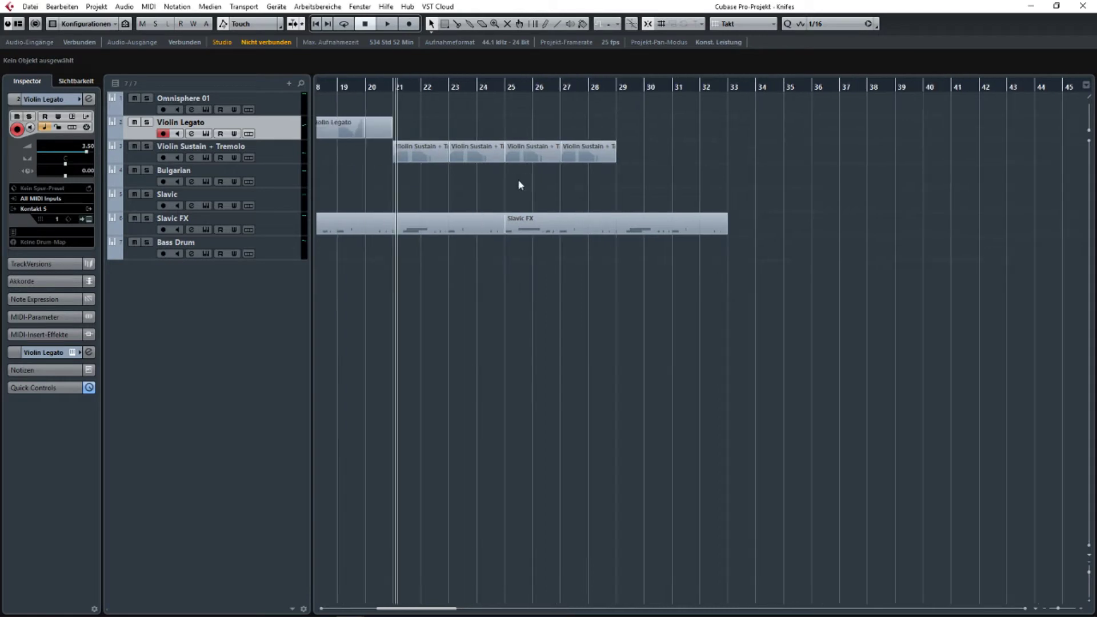
Select the Slavic track and place the playhead at bar 29, where the tremolo violin parts end.
click(286, 154)
click(282, 183)
click(282, 196)
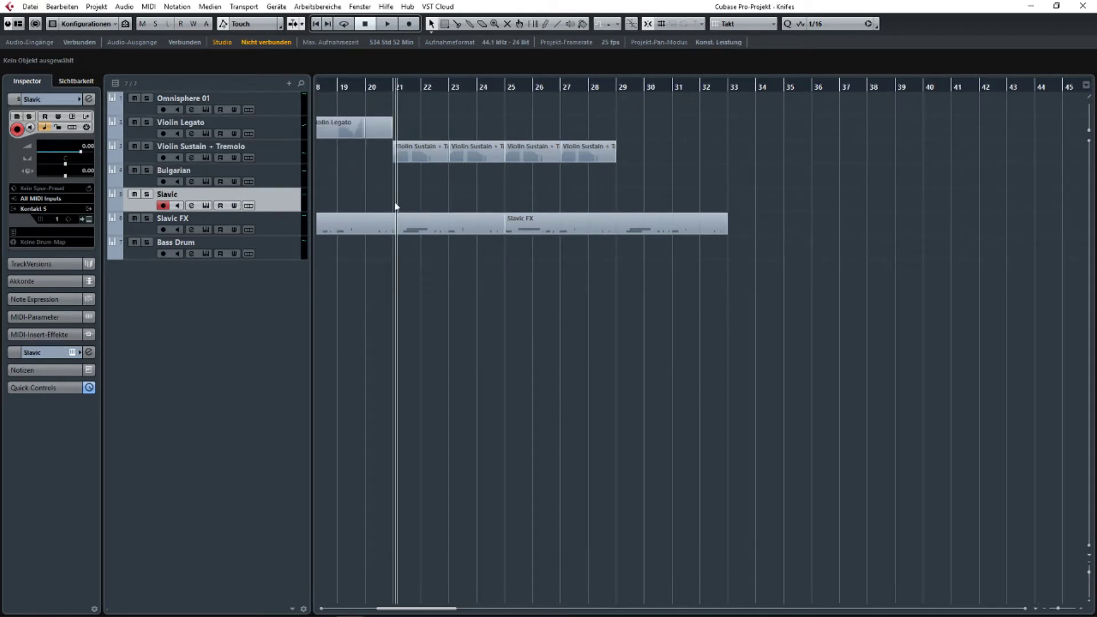
drag(476, 211, 430, 197)
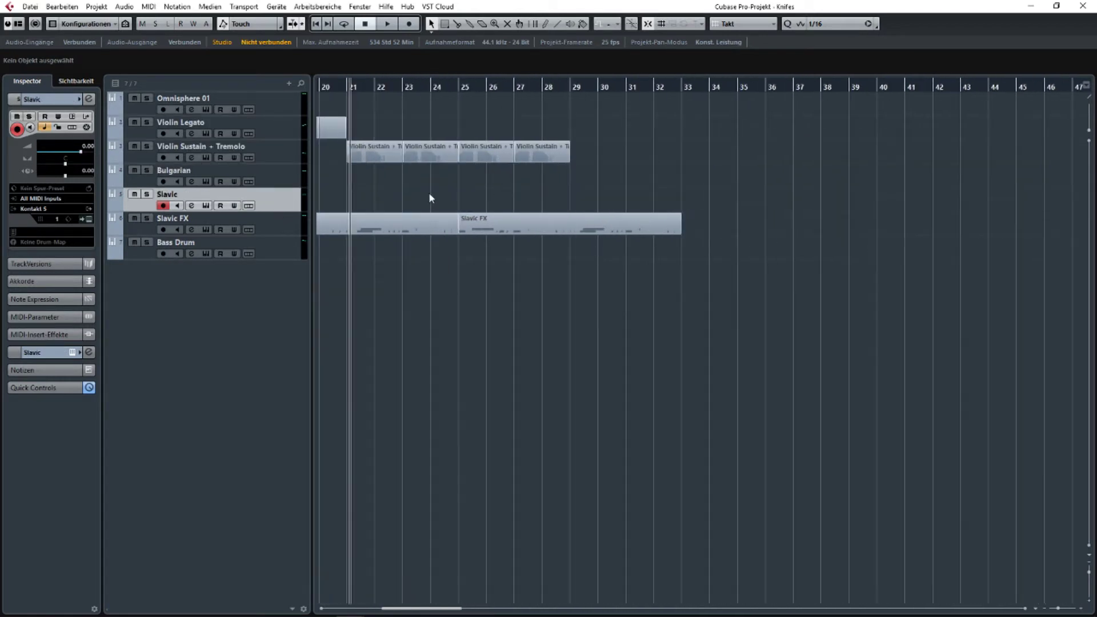
drag(571, 88, 540, 85)
scroll(572, 104, up, 3)
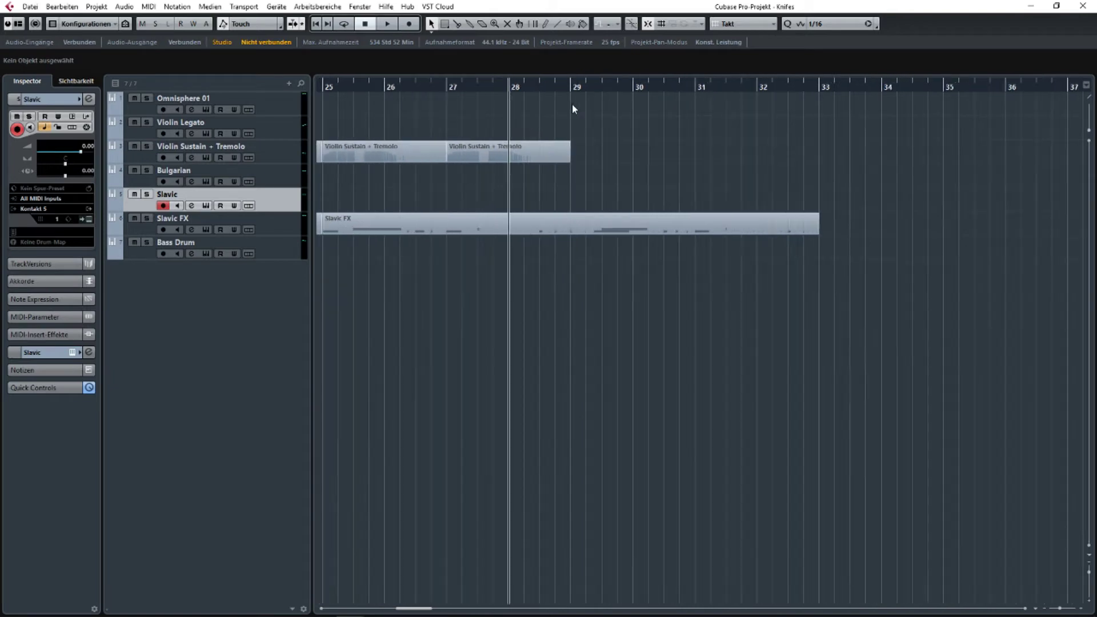
click(572, 88)
scroll(651, 171, down, 3)
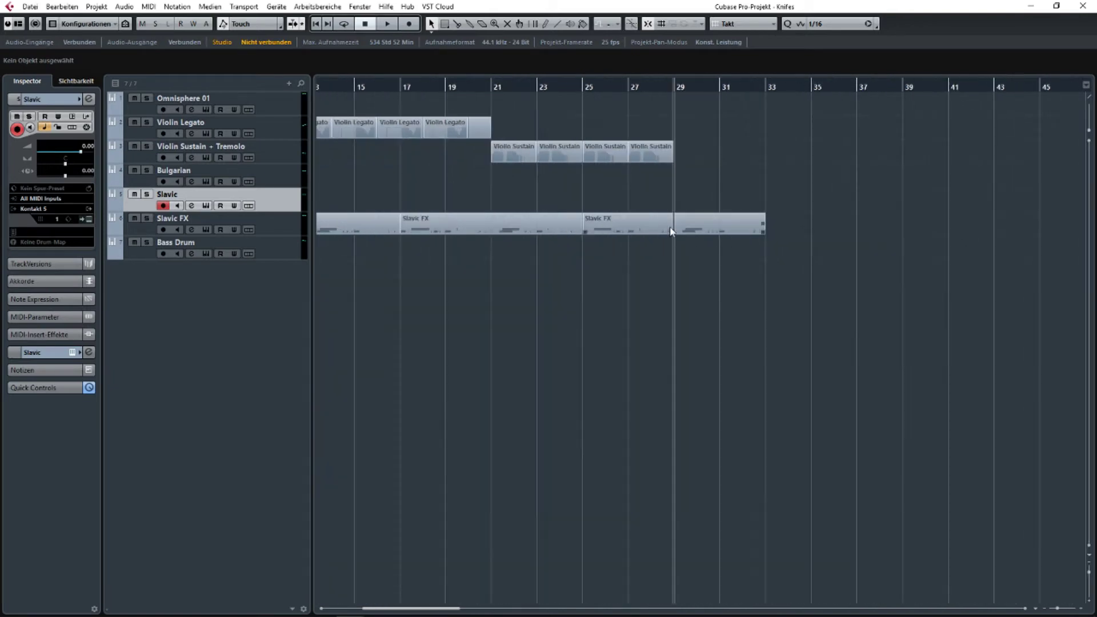
Duplicate the last Slavic FX part three times to extend the track to bar 57.
click(671, 228)
key(ctrl+d)
key(ctrl+d)
key(ctrl+d)
scroll(546, 222, down, 1)
scroll(479, 164, up, 4)
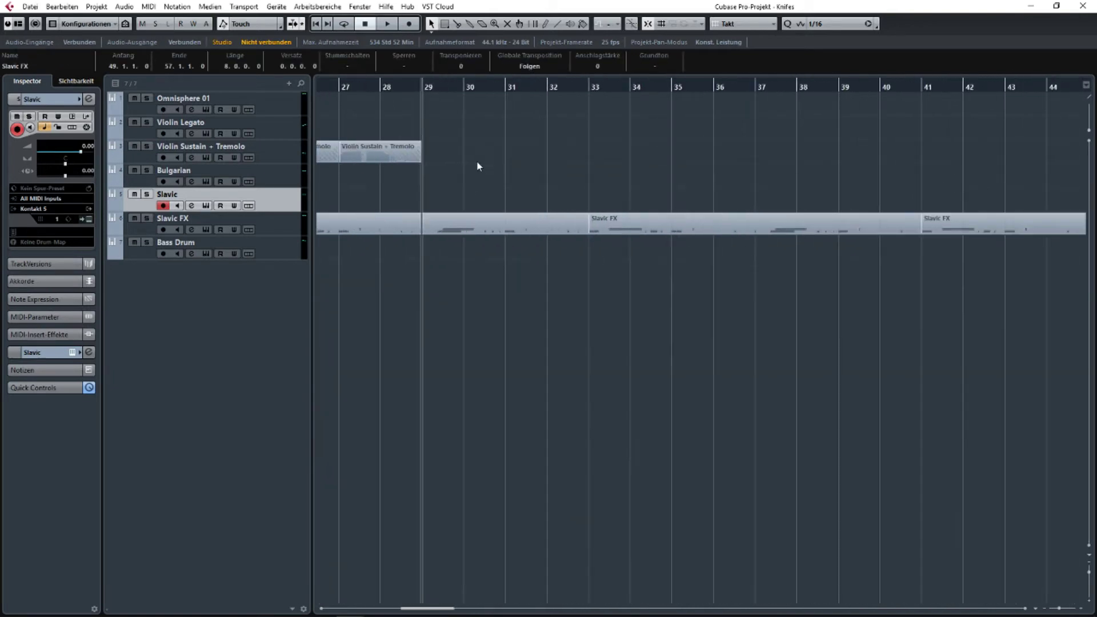
Duplicate the Slavic choir part starting at bar 5, move the copy to bar 29 and play back from bar 28.
click(374, 85)
scroll(487, 132, left, 3)
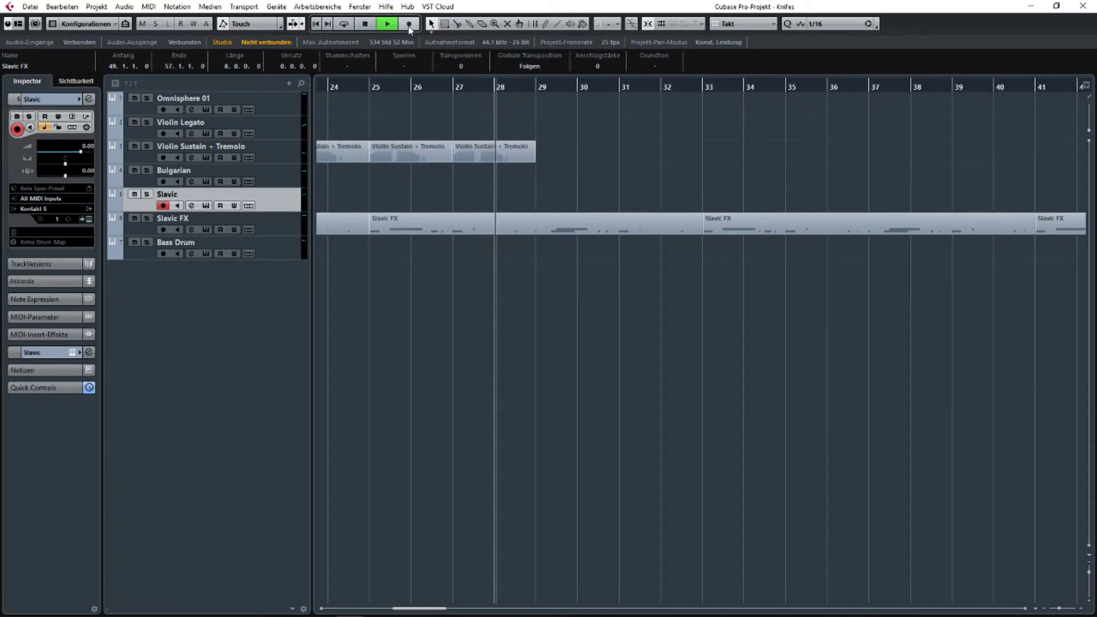
key(g)
key(g)
click(406, 200)
key(ctrl+d)
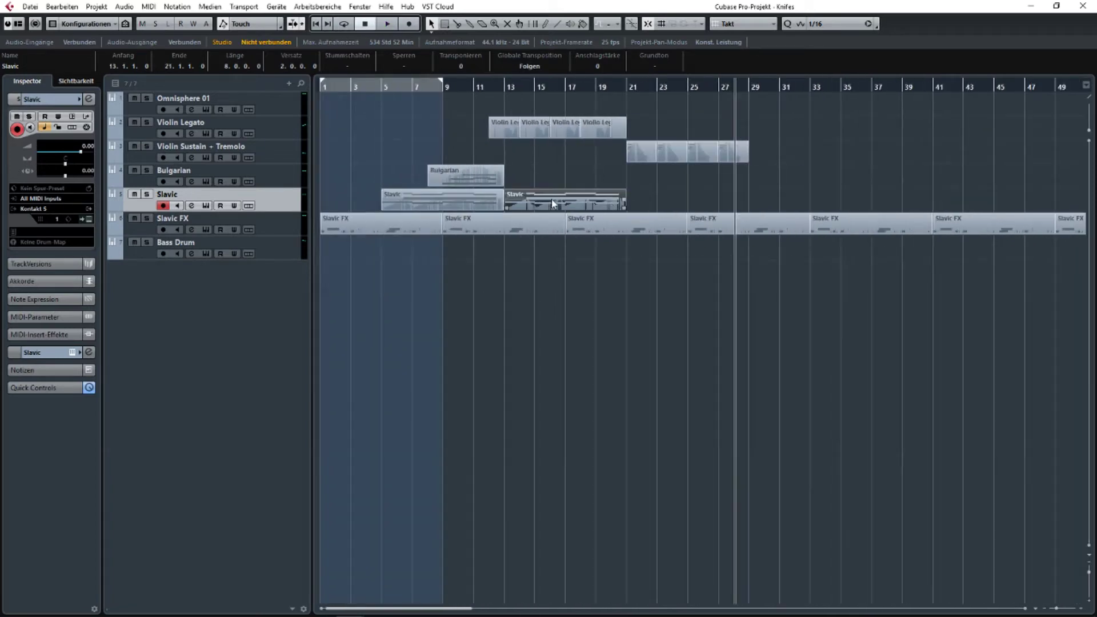
drag(552, 204, 791, 201)
scroll(811, 204, up, 4)
key(KP_Subtract)
scroll(811, 201, left, 2)
key(space)
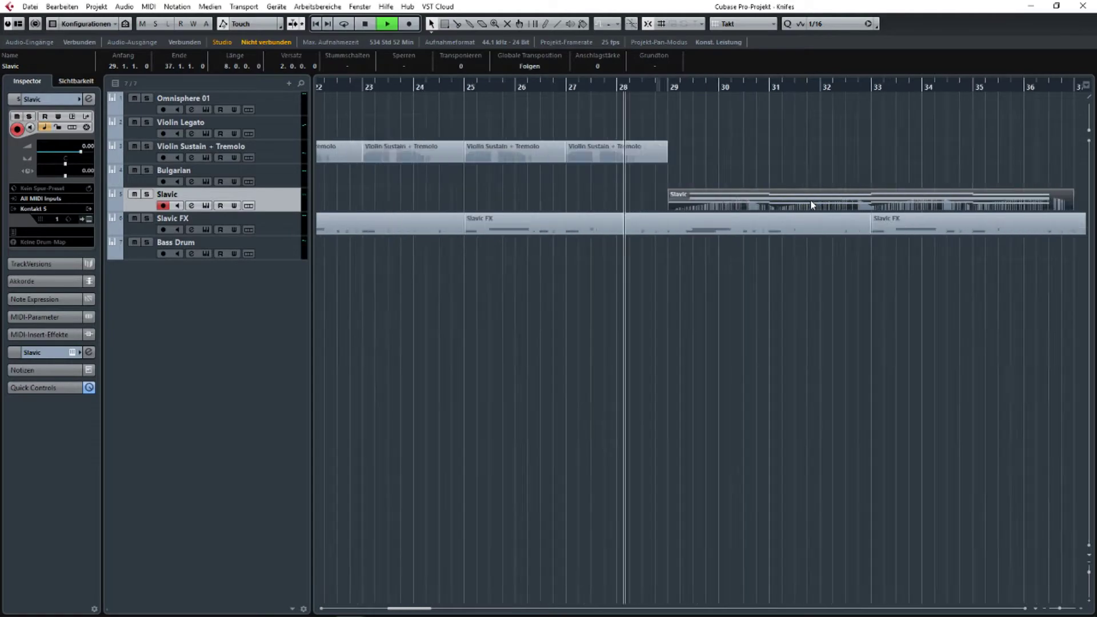
Open the Slavic part at bar 29 for note editing and extend its final chord notes to bar 37.
scroll(811, 201, down, 1)
double_click(861, 204)
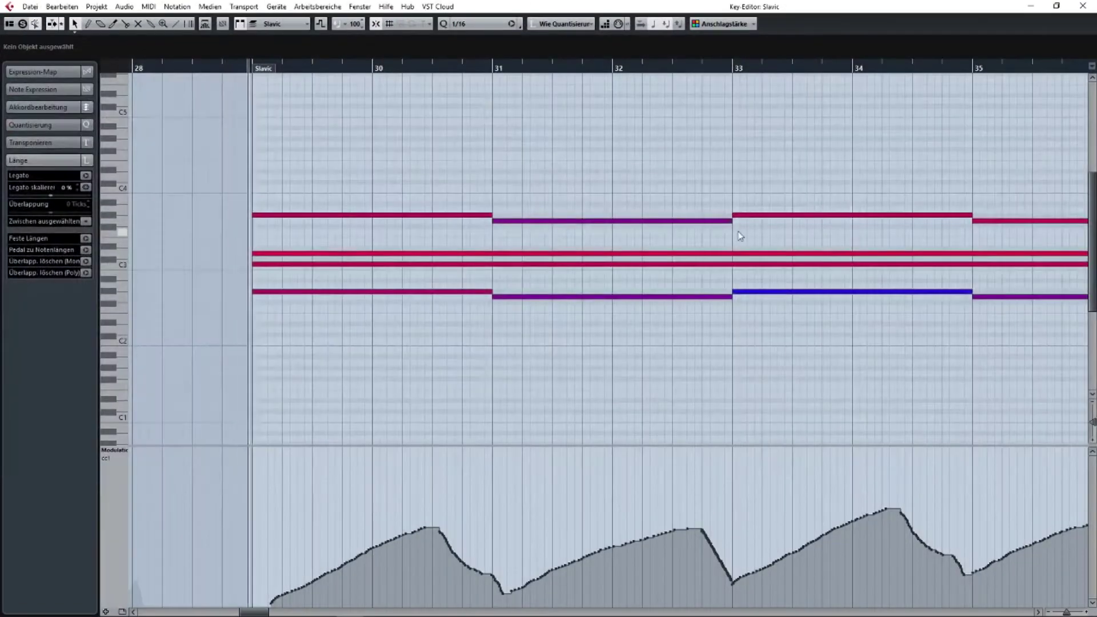
scroll(739, 236, right, 5)
drag(598, 285, 685, 284)
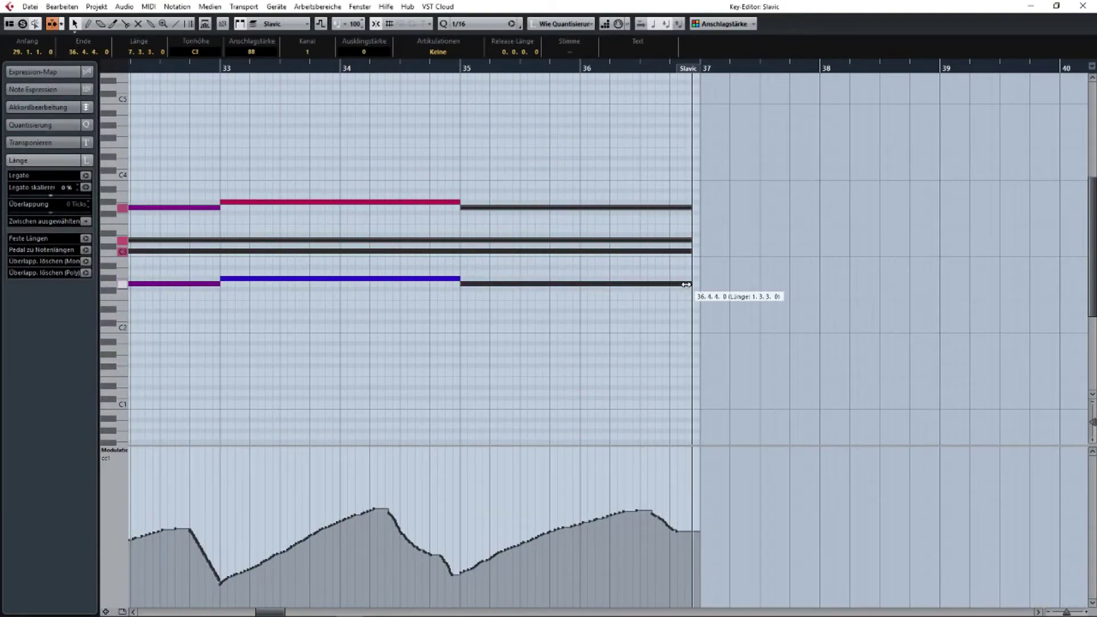
scroll(514, 510, up, 3)
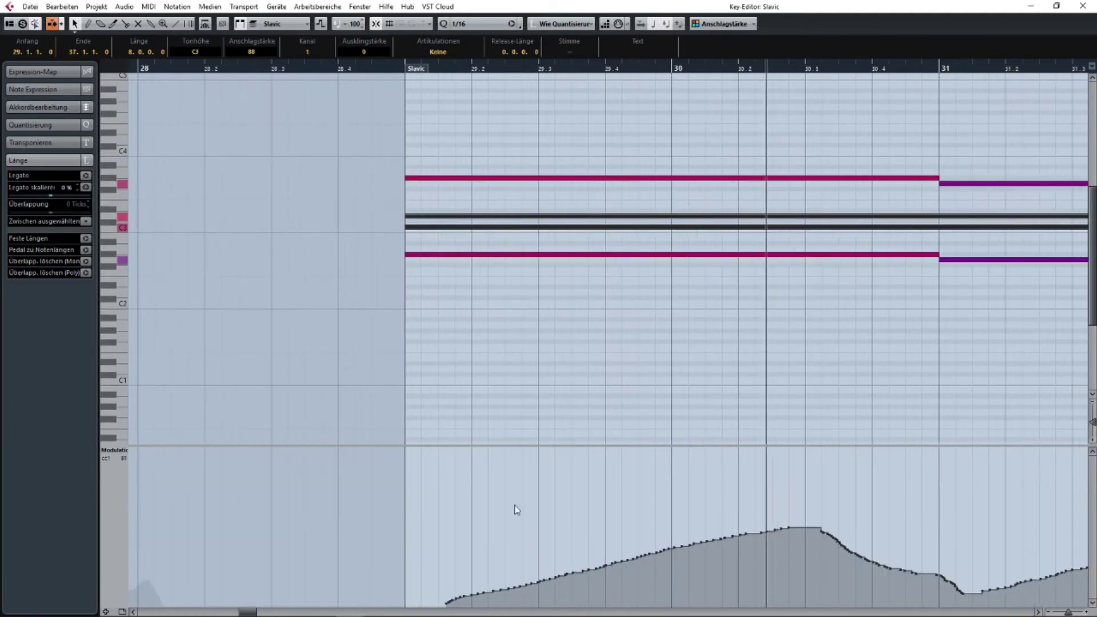
Draw a rising modulation line at the start of the Slavic part from bar 29 and return to the arrangement.
right_click(460, 533)
click(569, 531)
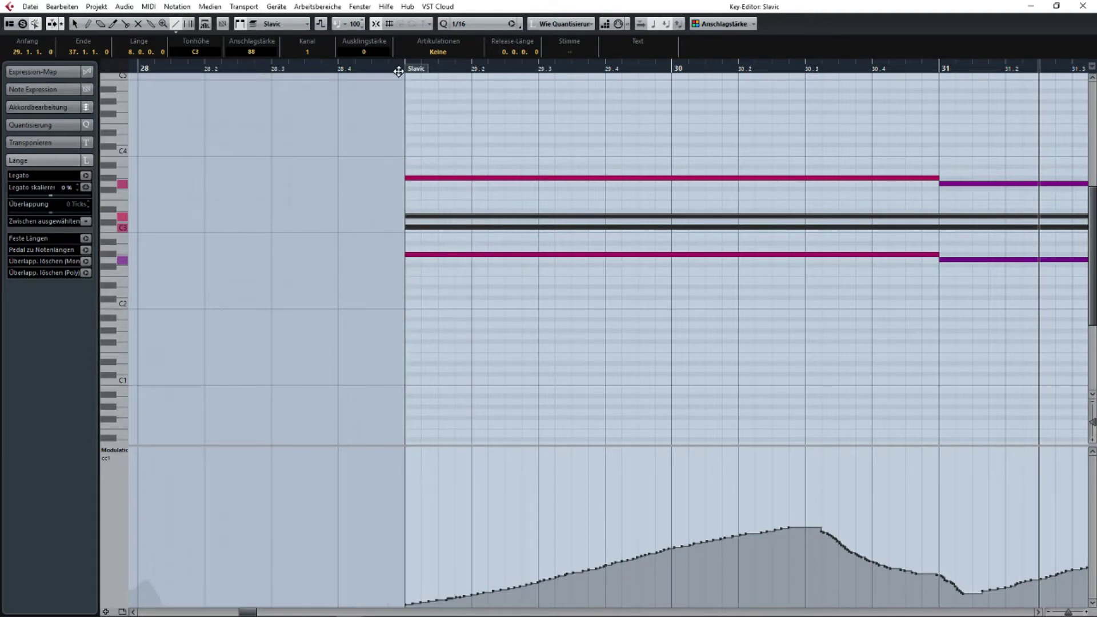
key(Escape)
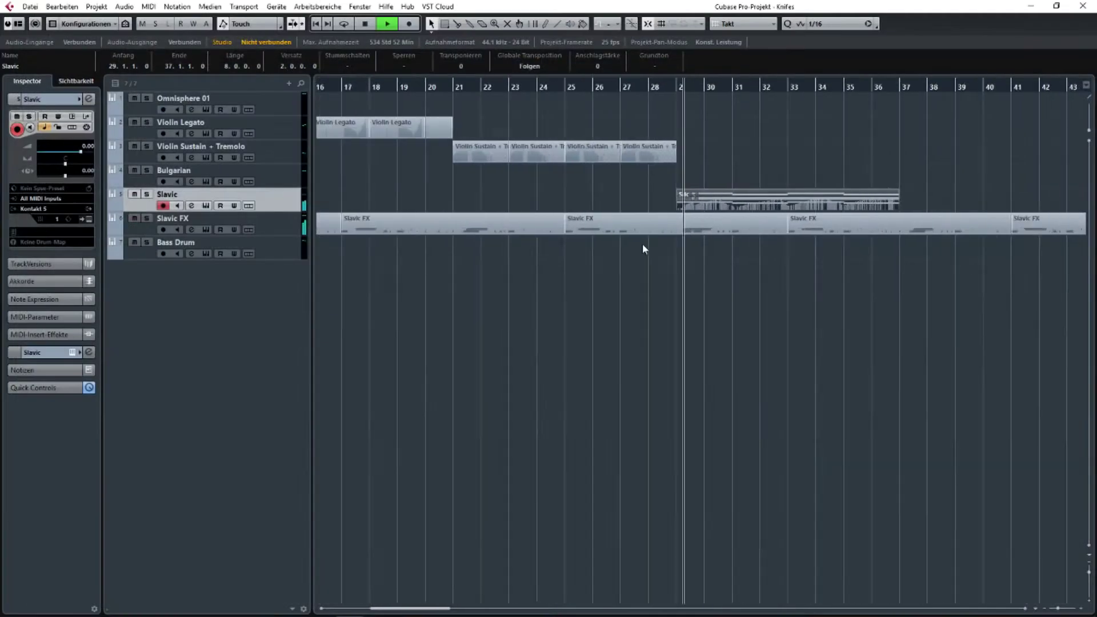
scroll(642, 243, down, 1)
scroll(710, 197, up, 2)
Select the Violin Legato track and play back the Slavic section from bar 29 to bar 37.
click(262, 123)
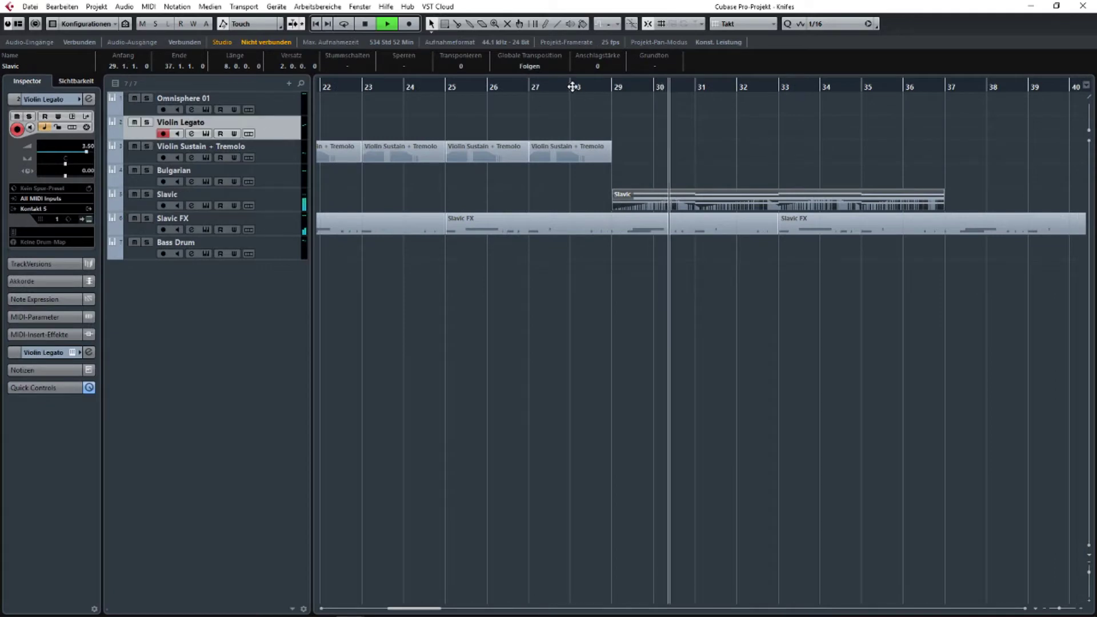
click(572, 86)
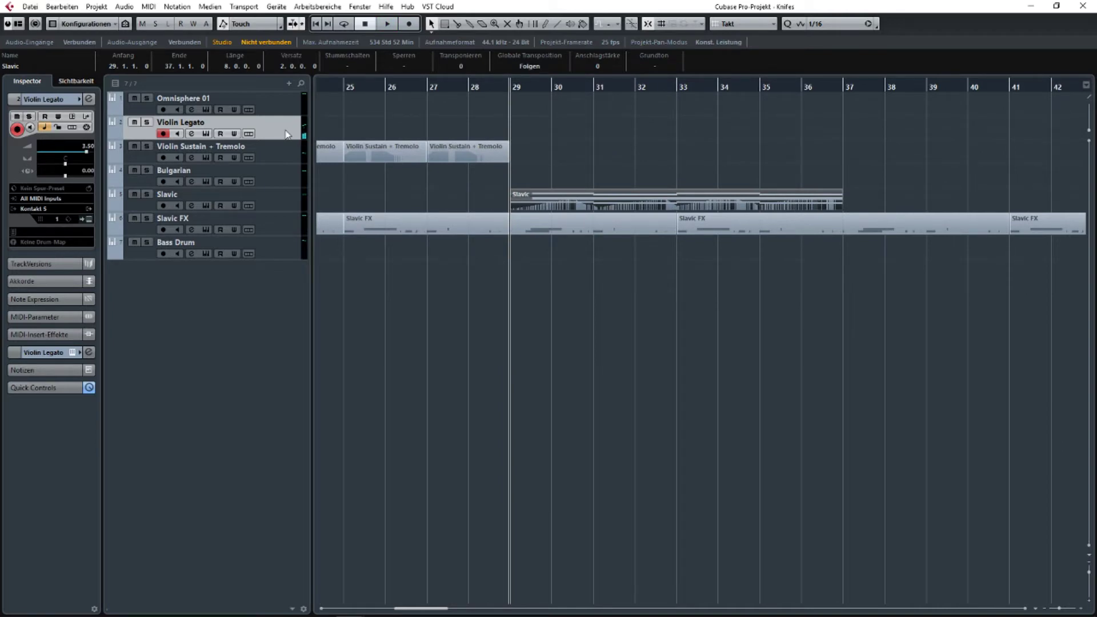
key(space)
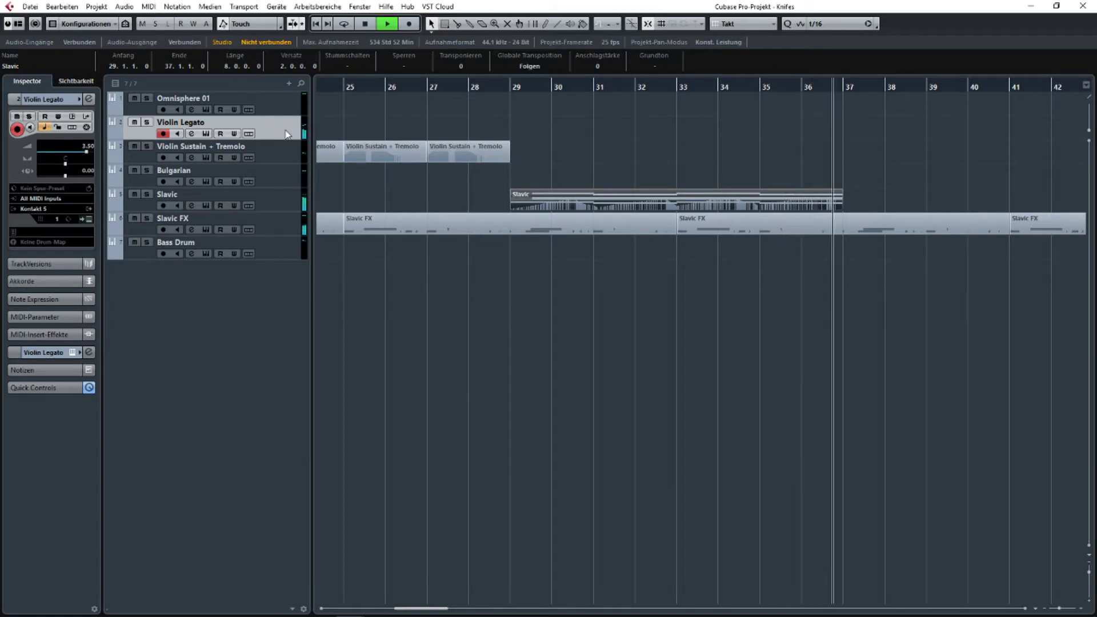
key(space)
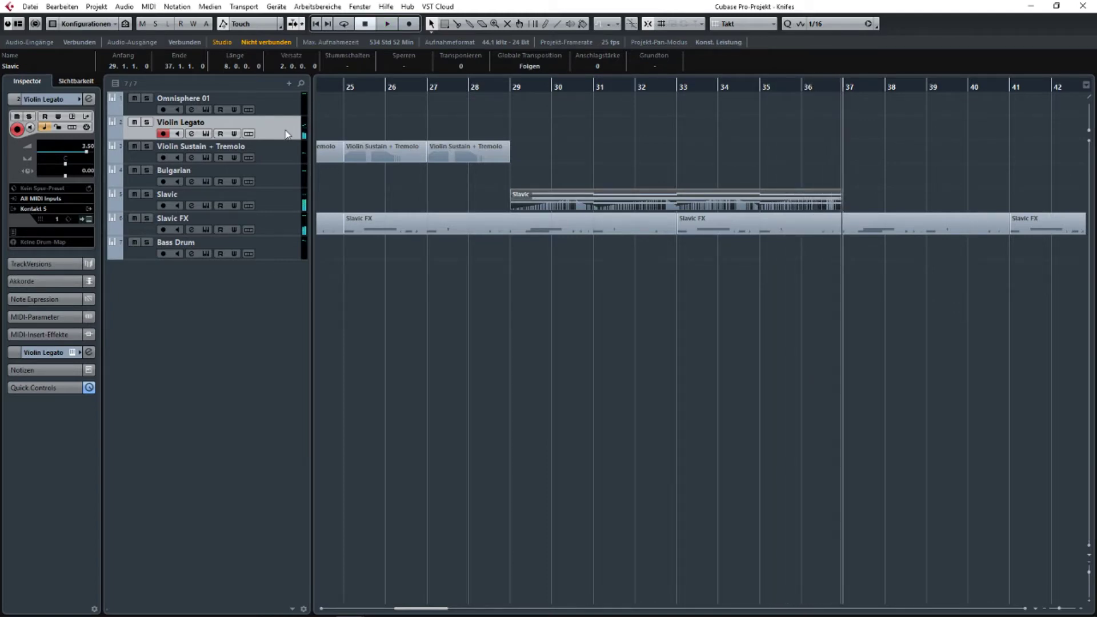
Open the Slavic part at bar 29 again and shorten its final chord notes to end at bar 36.
double_click(670, 202)
scroll(563, 226, right, 3)
drag(588, 173, 424, 280)
click(450, 232)
Try to duplicate the shortened final chord notes from bar 36.
drag(400, 171, 462, 269)
key(ctrl+d)
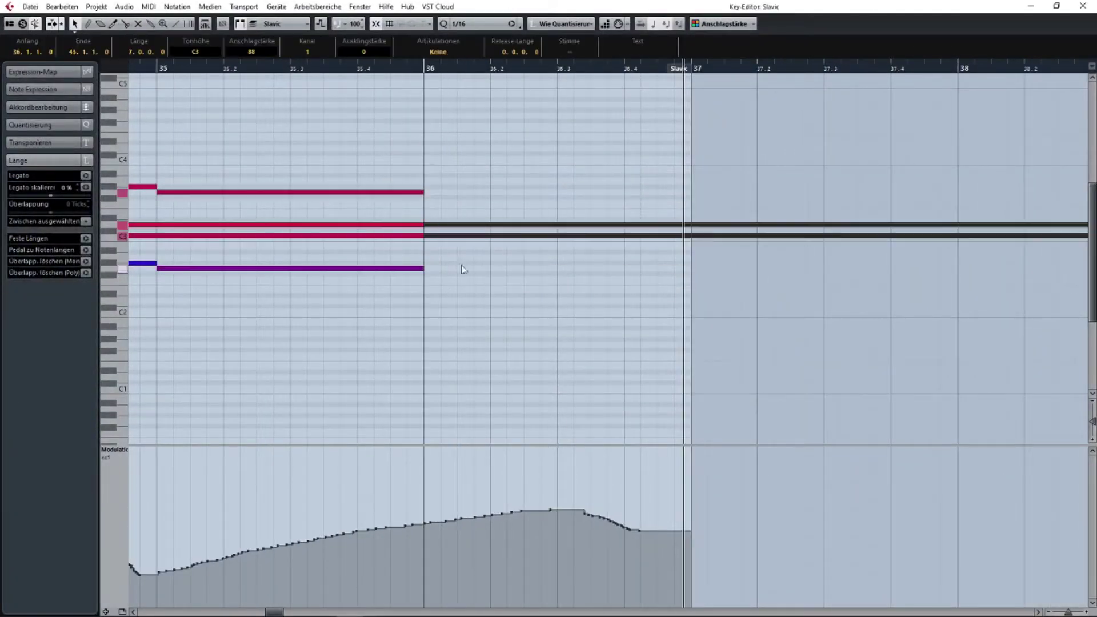
scroll(456, 259, down, 3)
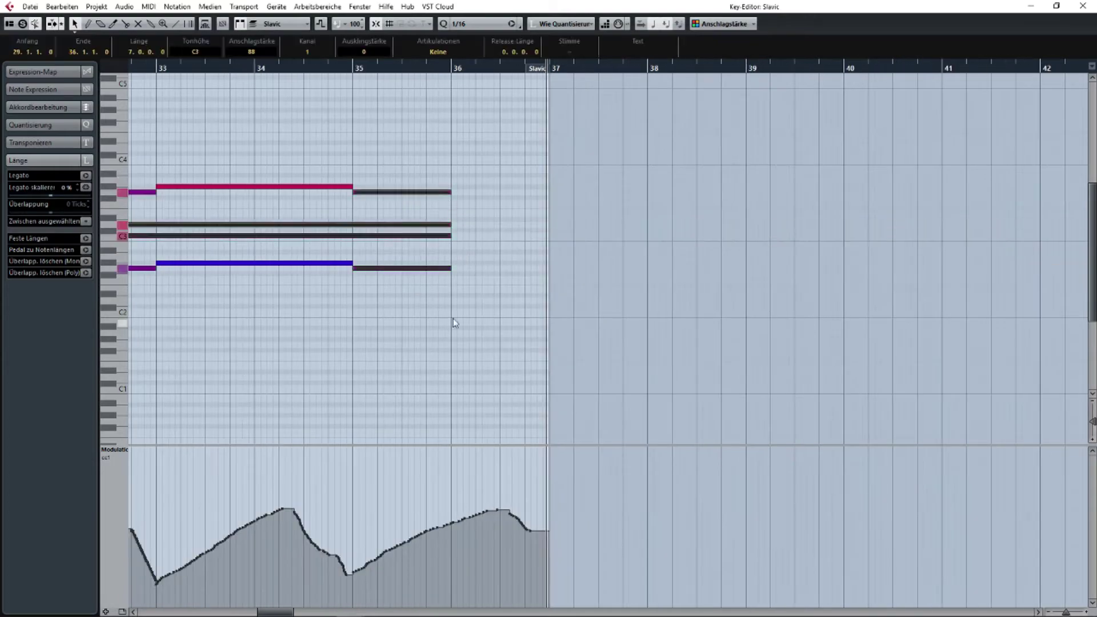
key(Delete)
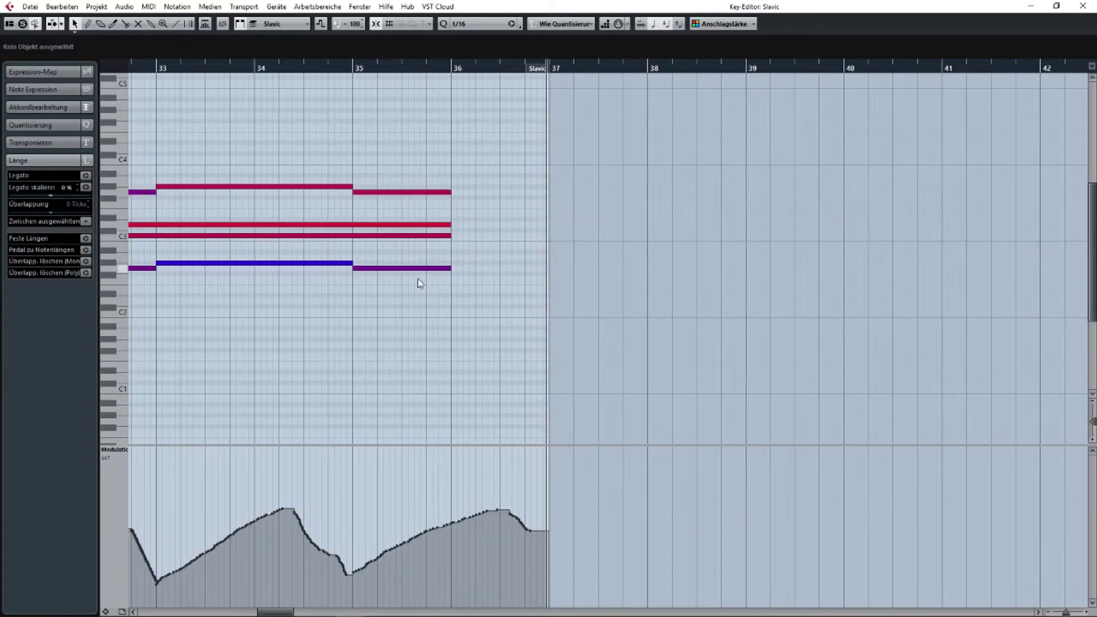
Duplicate the final chord and trim the copied held notes to one bar, from bar 42 to bar 43.
drag(417, 279, 659, 286)
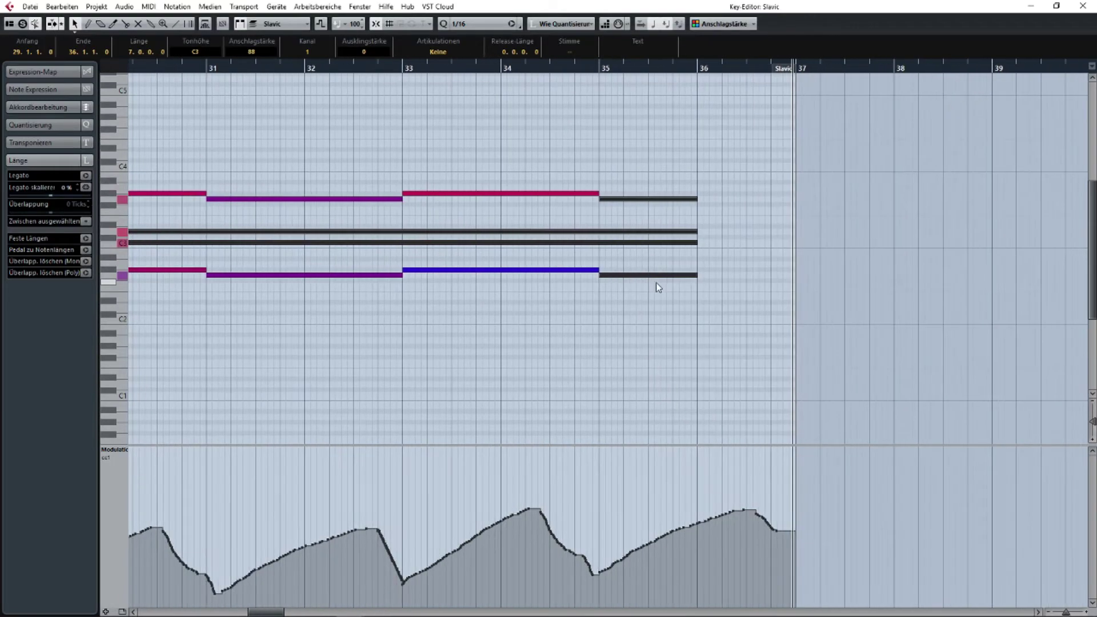
key(alt+d)
ctrl+scroll(428, 239, down, 3)
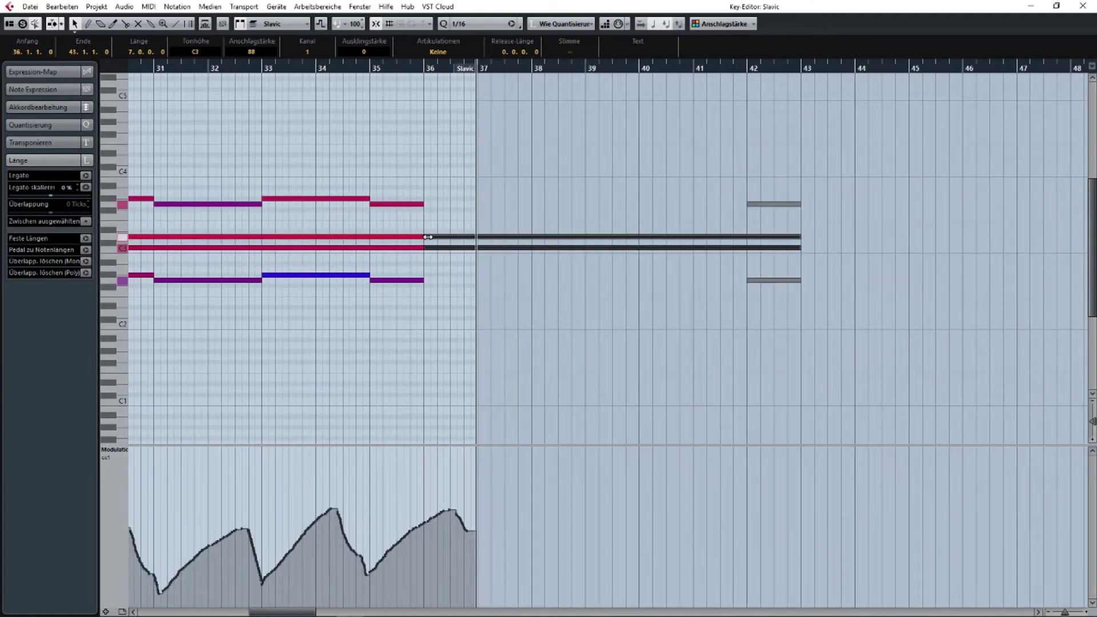
drag(435, 238, 747, 254)
alt+click(442, 215)
key(Delete)
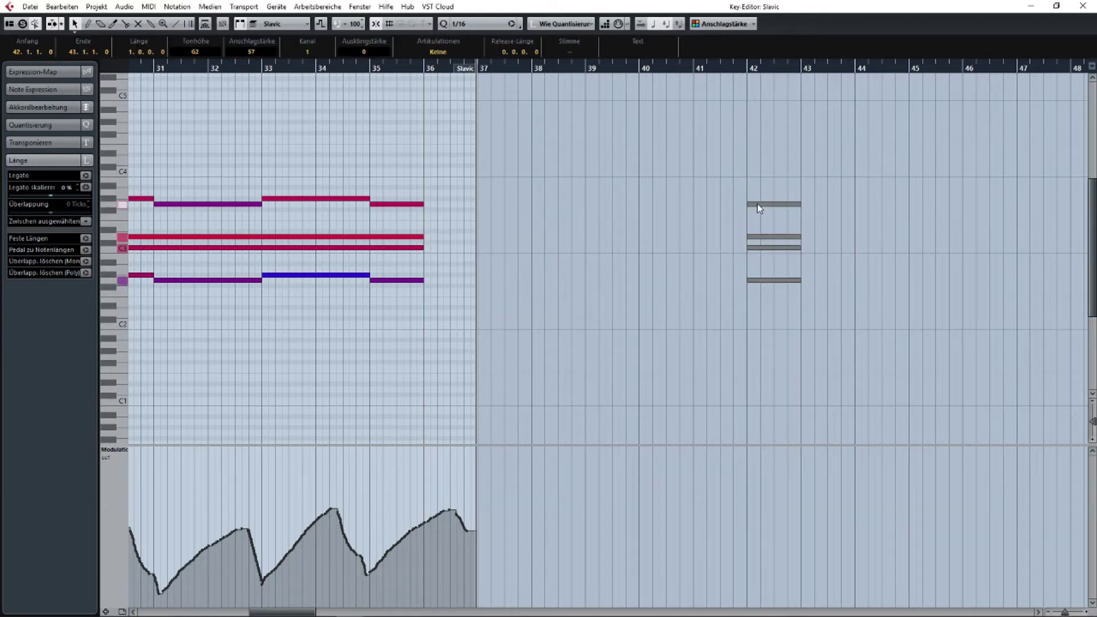
Move the one-bar chord copy from bar 42 to bar 36 and return to the arrangement.
drag(758, 204, 435, 208)
click(438, 167)
scroll(438, 169, up, 3)
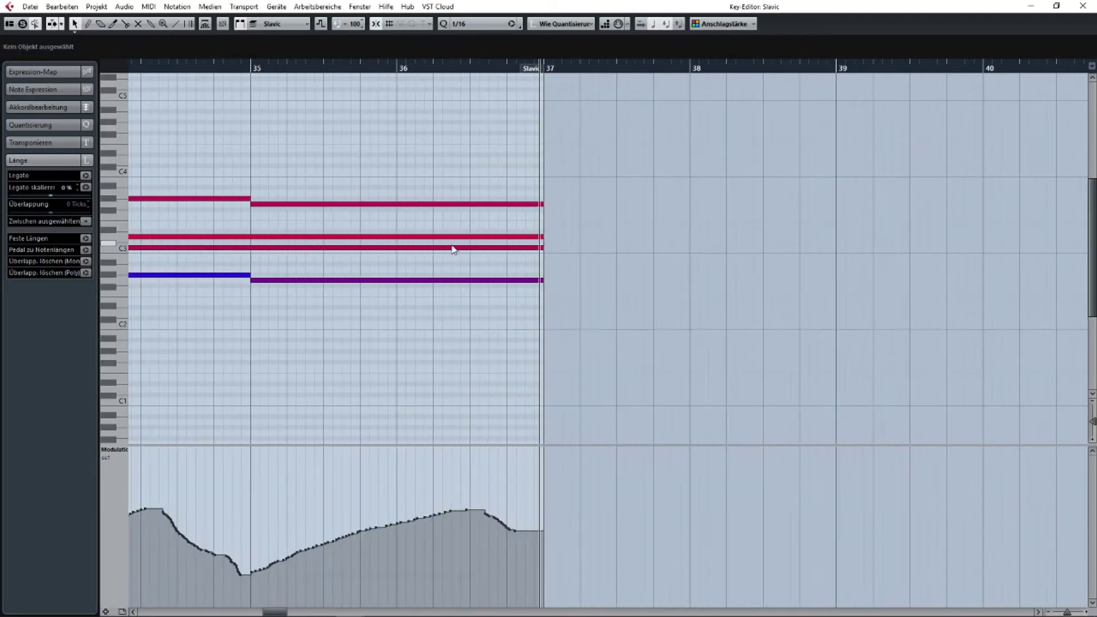
drag(417, 257, 419, 239)
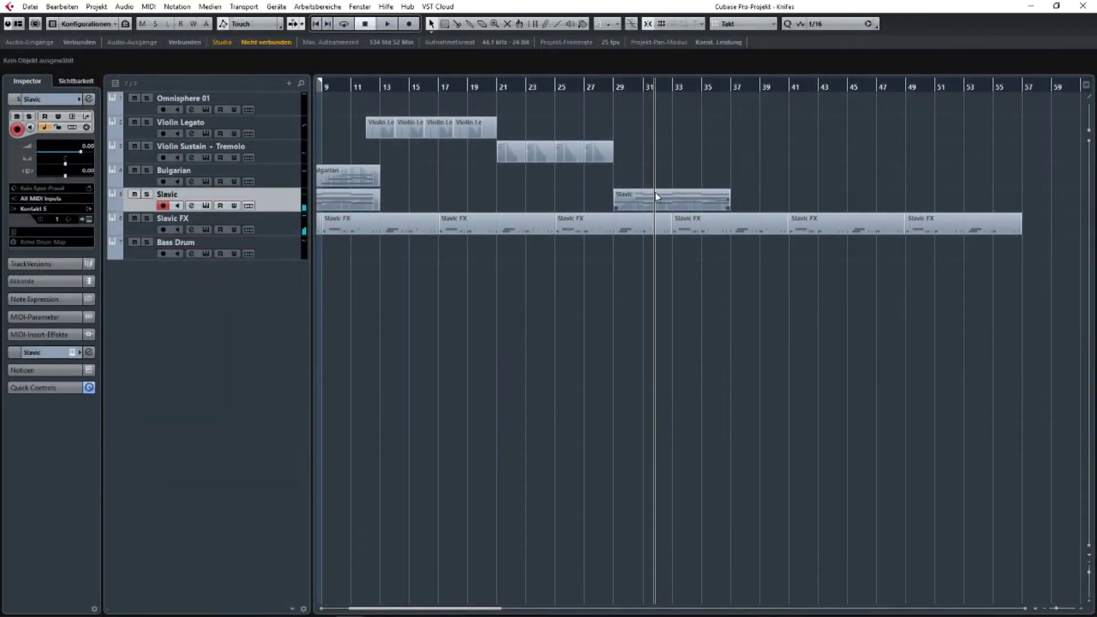
scroll(674, 189, up, 5)
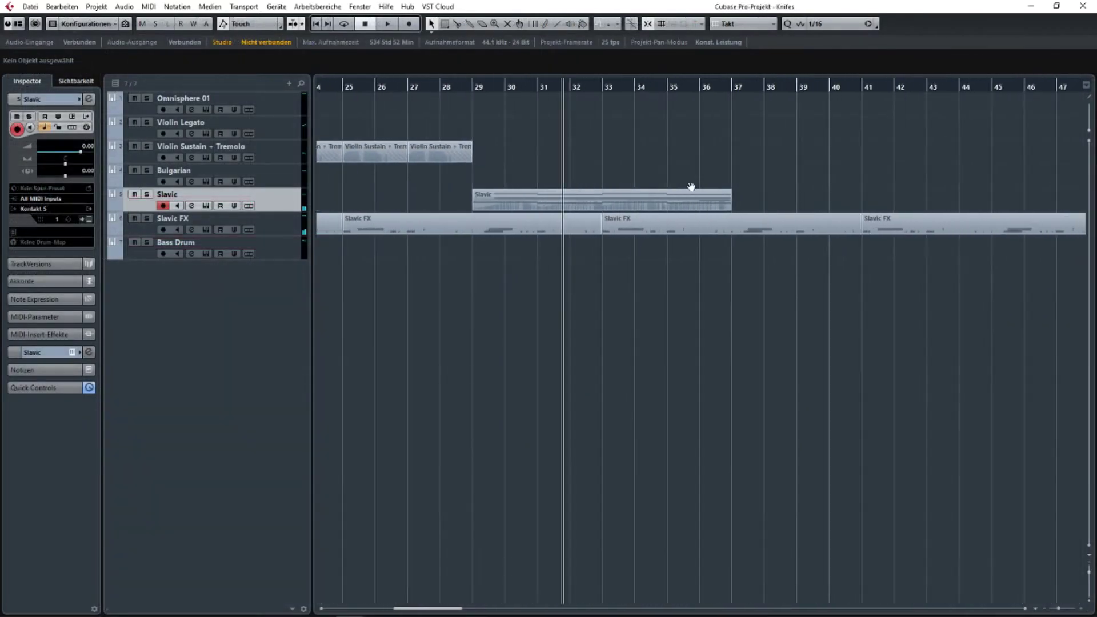
Open the Slavic part and delete the three repeated notes in bar 36, keeping the one whose pitch changes there.
click(610, 87)
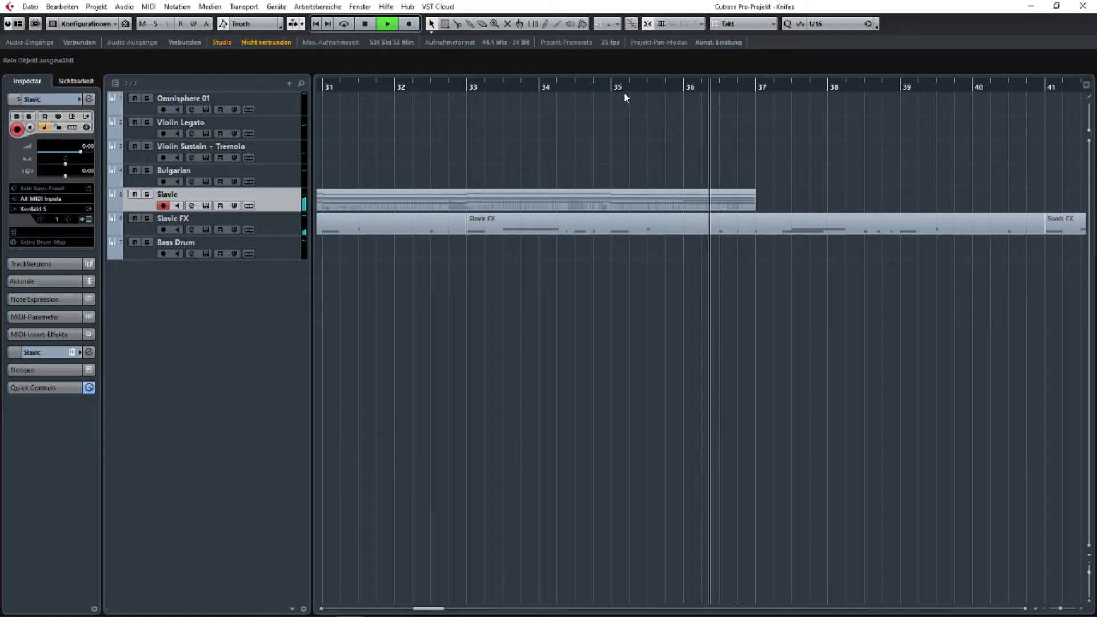
click(713, 188)
double_click(713, 190)
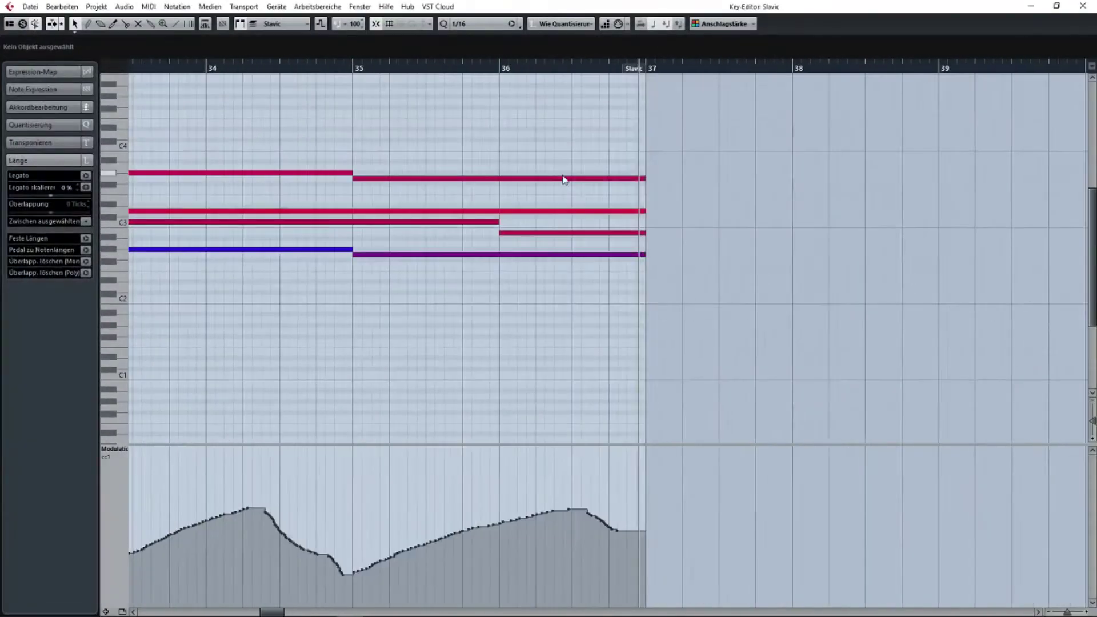
drag(567, 186, 541, 212)
drag(541, 211, 538, 220)
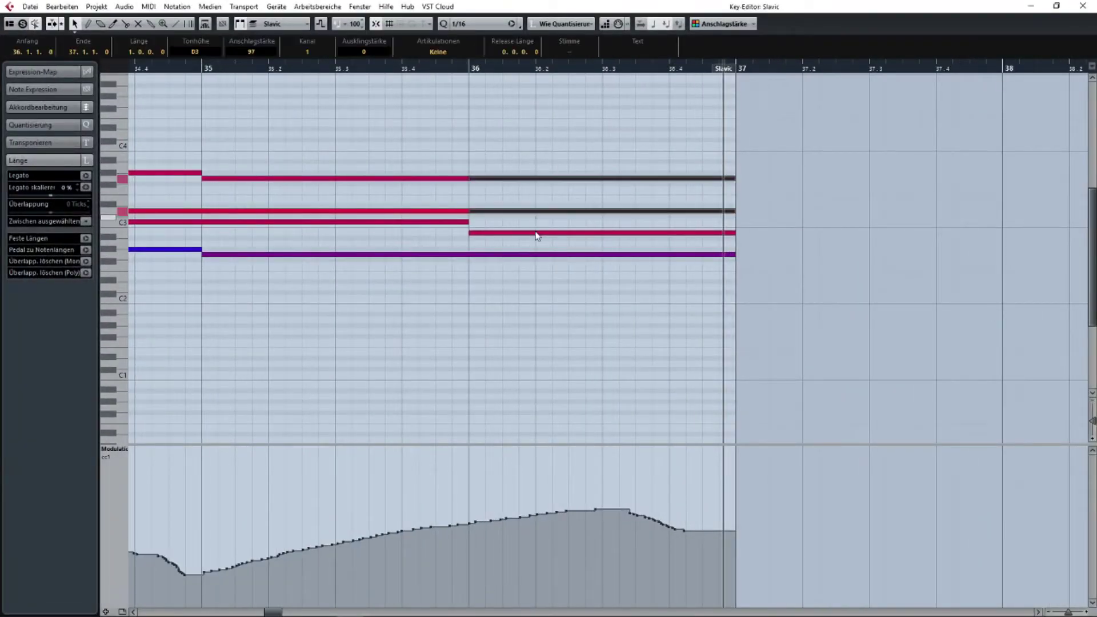
key(Delete)
click(522, 254)
key(Delete)
Lengthen the three held chord notes that end at bar 36 so they last until bar 37.
drag(413, 171, 449, 266)
click(433, 150)
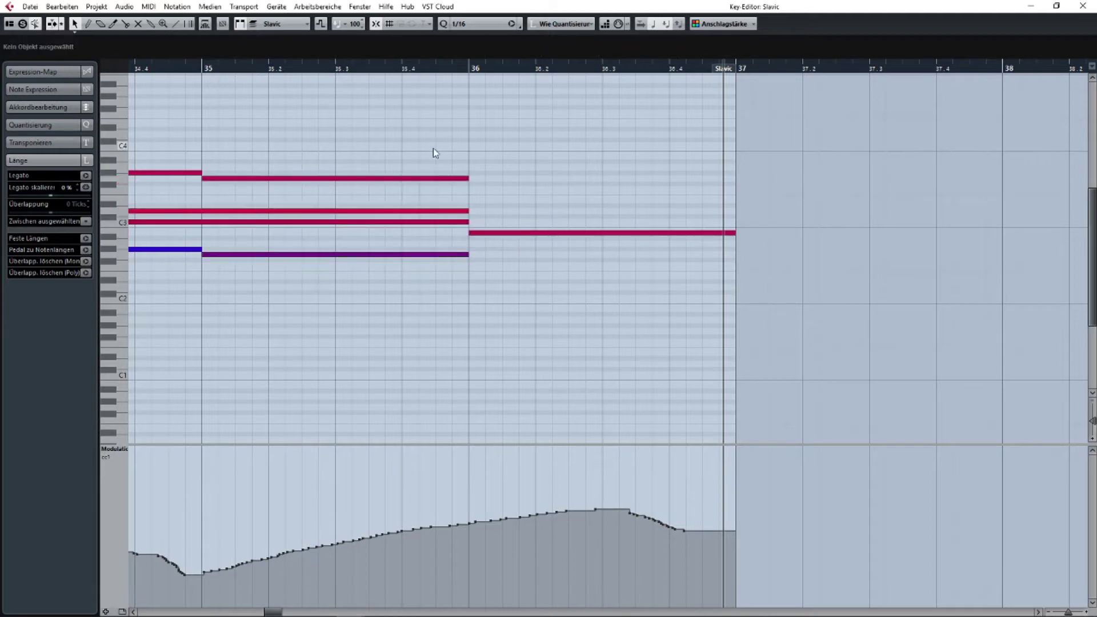
drag(421, 217, 422, 215)
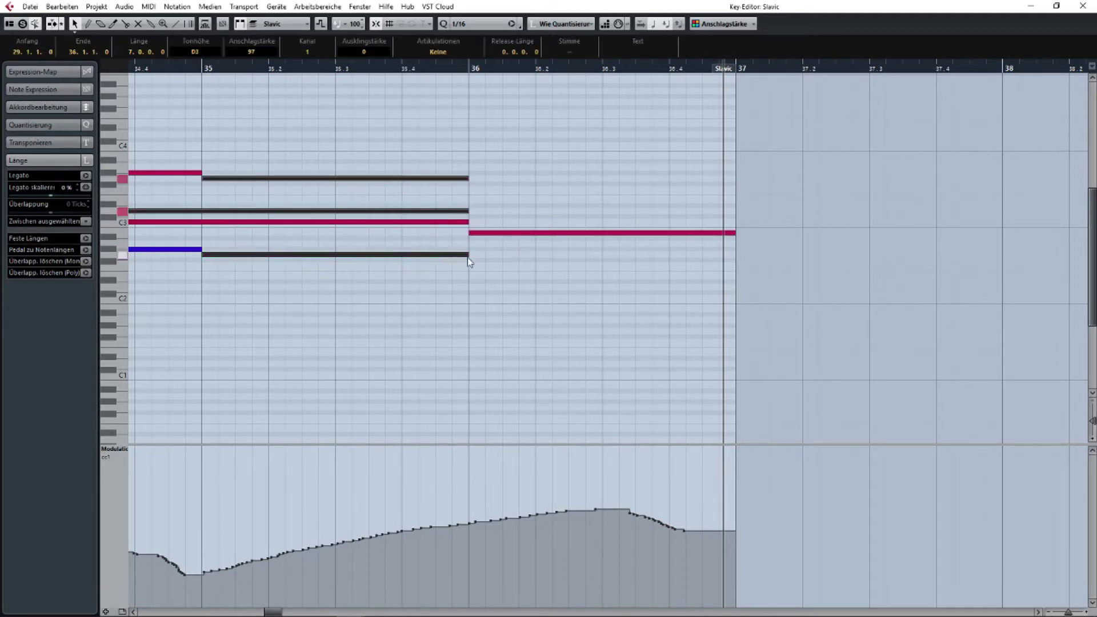
click(467, 257)
click(447, 260)
click(448, 256)
shift+click(449, 212)
shift+click(466, 178)
drag(467, 181, 730, 177)
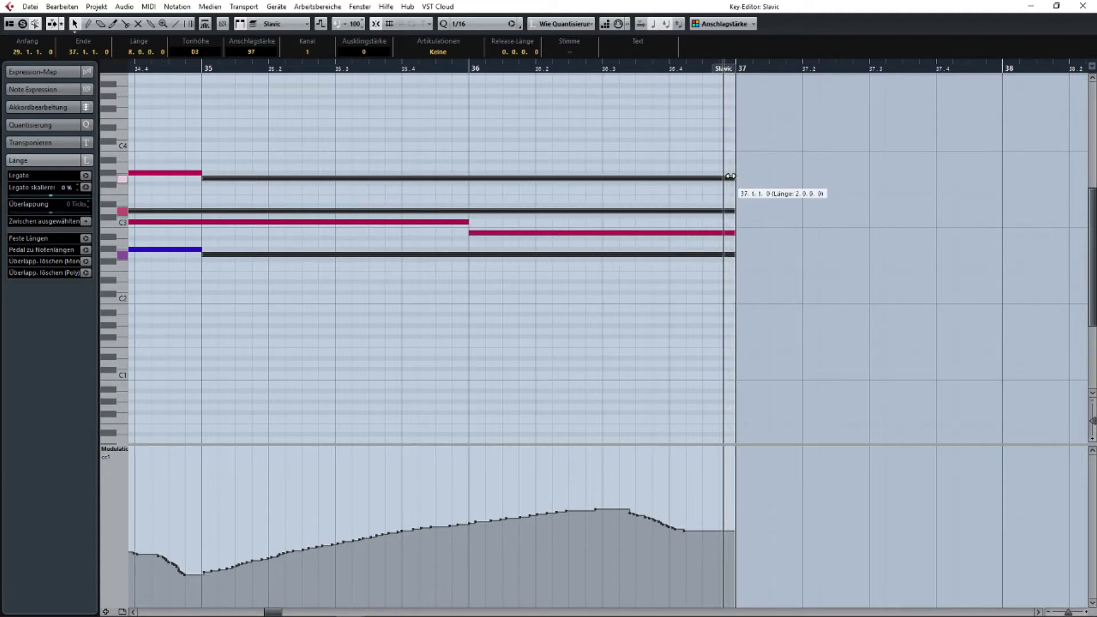
Draw a falling modulation line from bar 36 to bar 37, play the ending from bar 35 and return to the arrangement.
click(204, 67)
key(space)
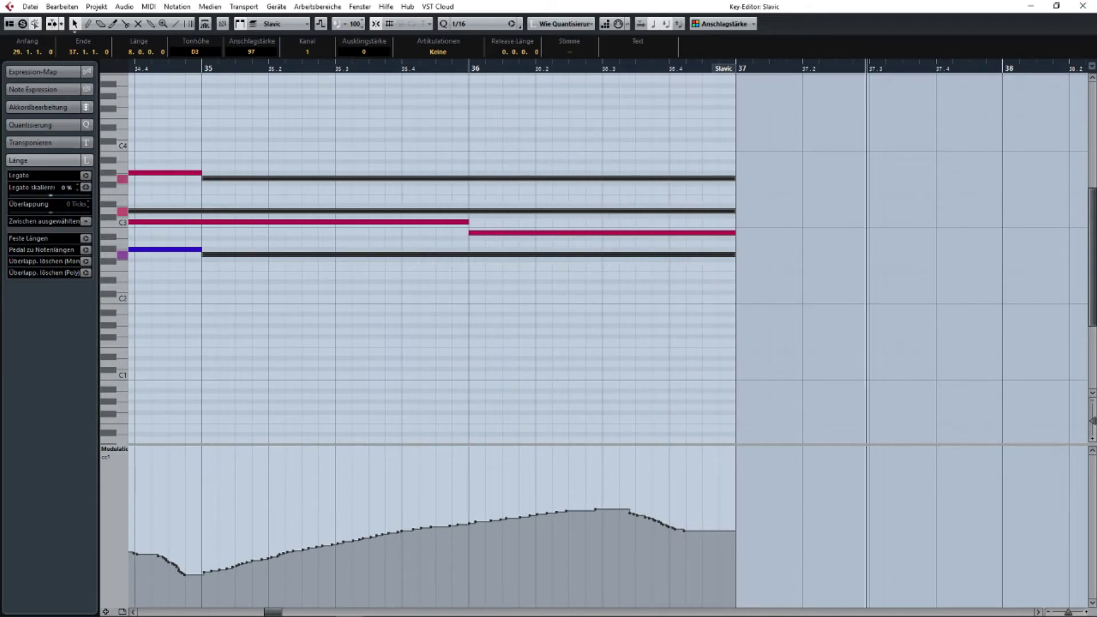
click(566, 503)
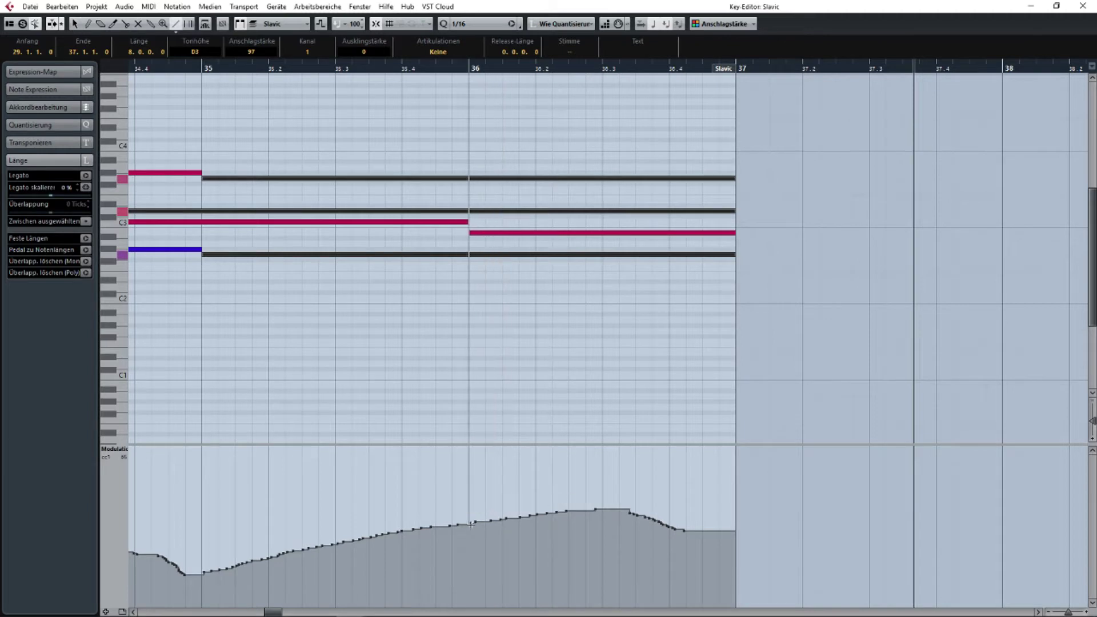
drag(472, 523, 726, 581)
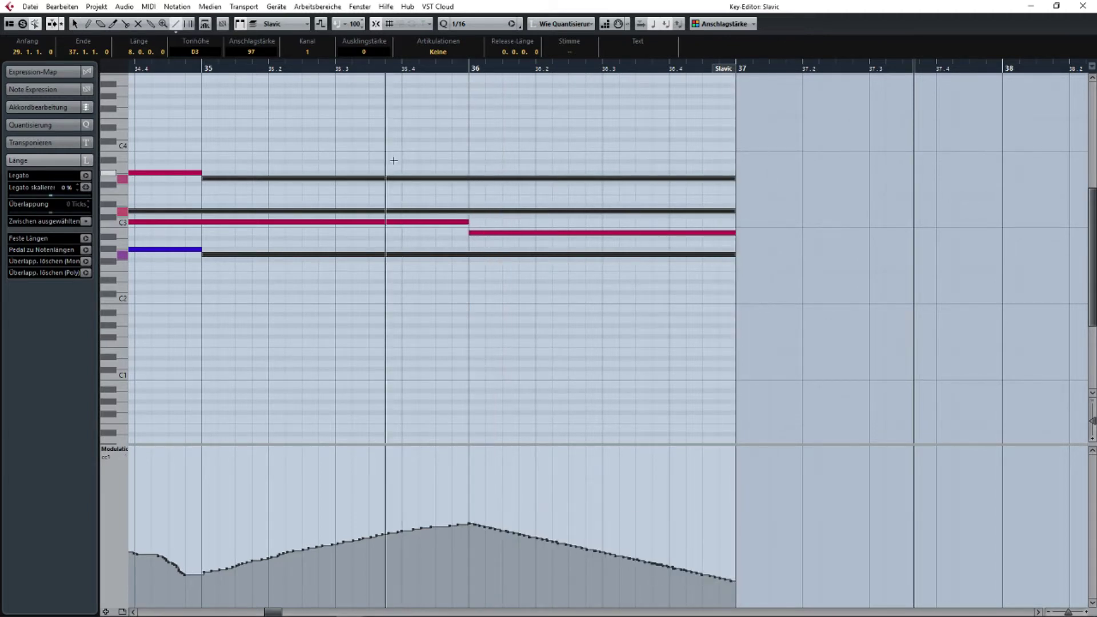
key(space)
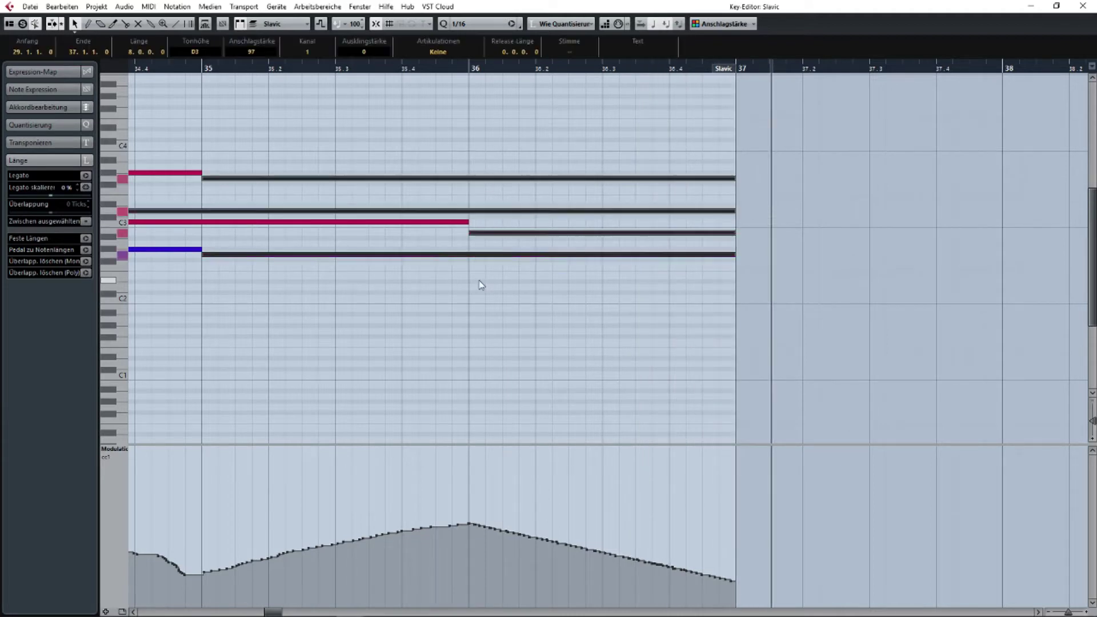
click(601, 360)
drag(485, 285, 514, 167)
drag(480, 124, 471, 283)
click(1083, 6)
click(645, 288)
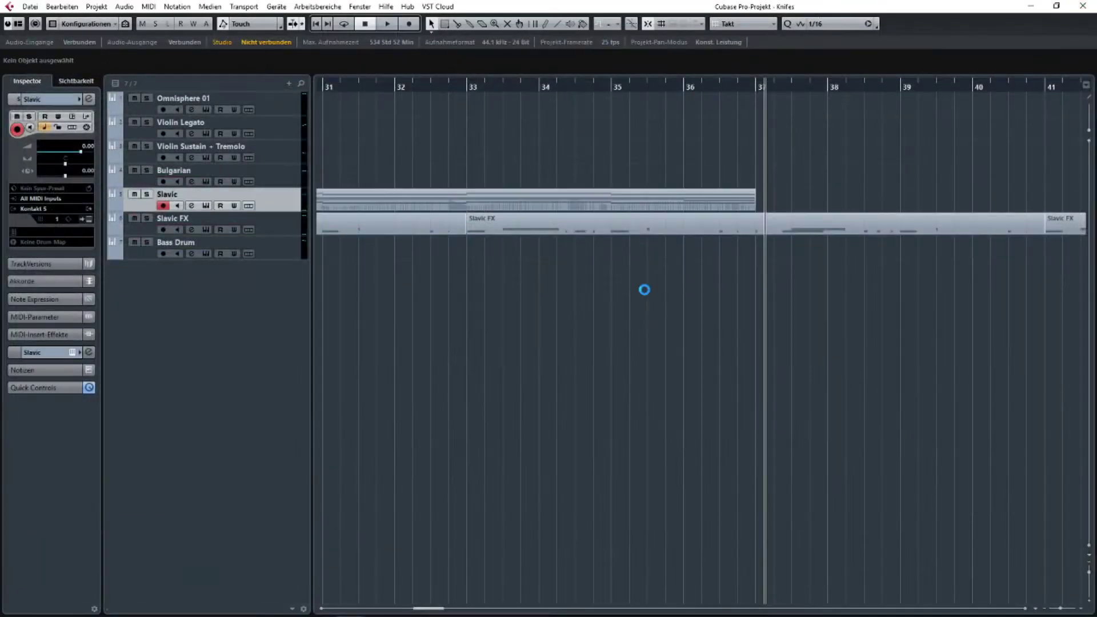
Reopen the Slavic part and examine its closing chord notes and modulation curve up to bar 37.
scroll(645, 290, down, 4)
scroll(673, 297, up, 1)
scroll(629, 300, left, 3)
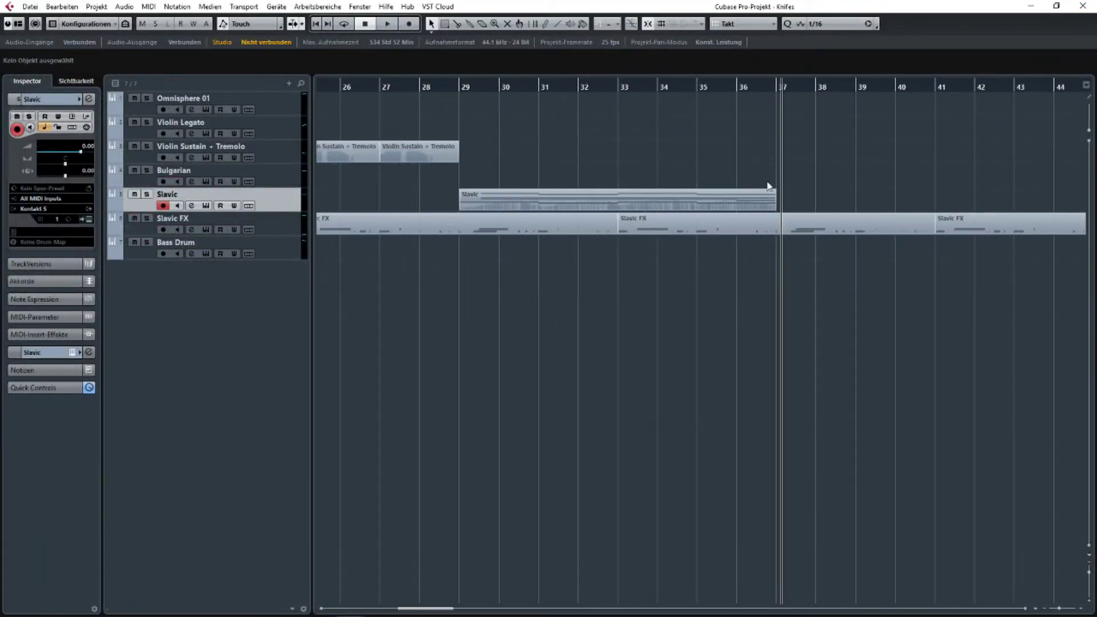
double_click(755, 194)
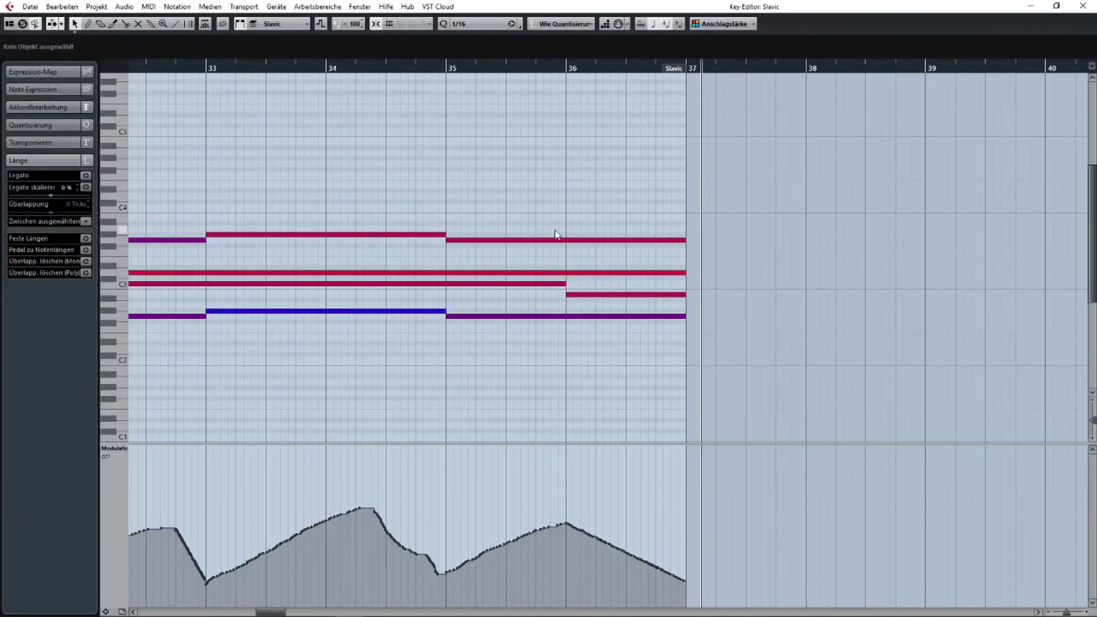
drag(467, 193, 701, 383)
scroll(591, 357, up, 2)
drag(483, 207, 629, 344)
drag(487, 225, 605, 328)
key(Return)
scroll(754, 292, up, 3)
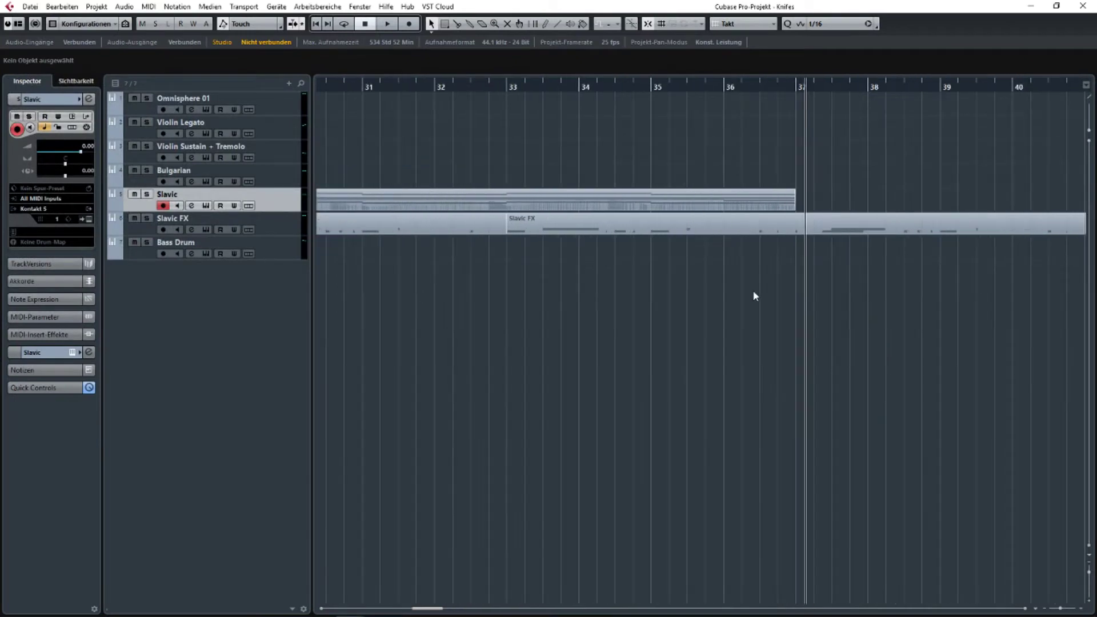
drag(753, 291, 643, 305)
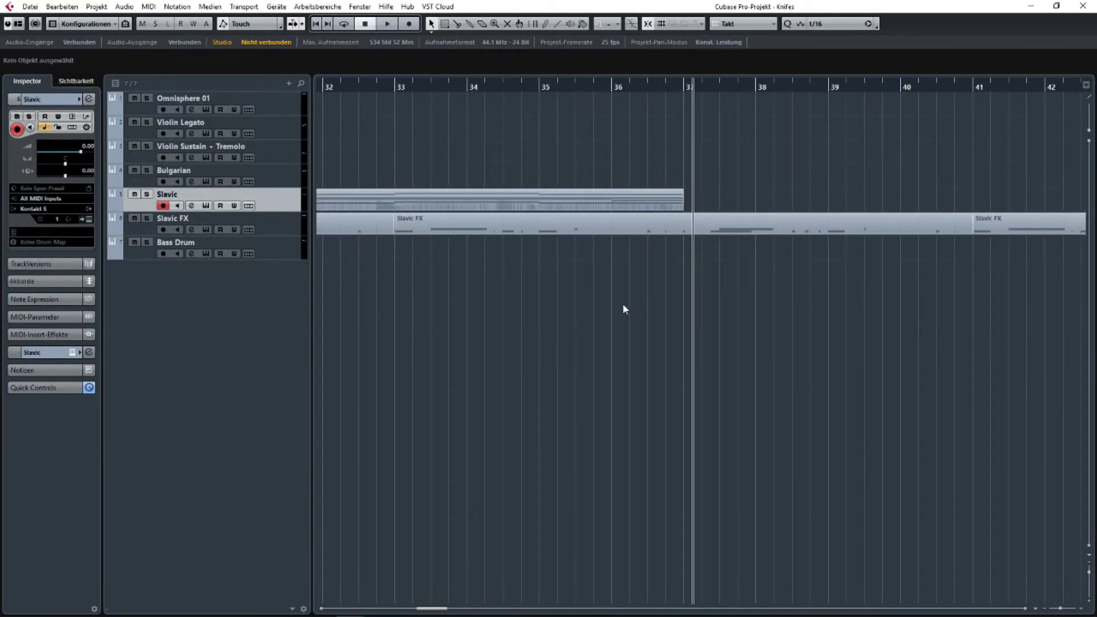
scroll(623, 293, left, 3)
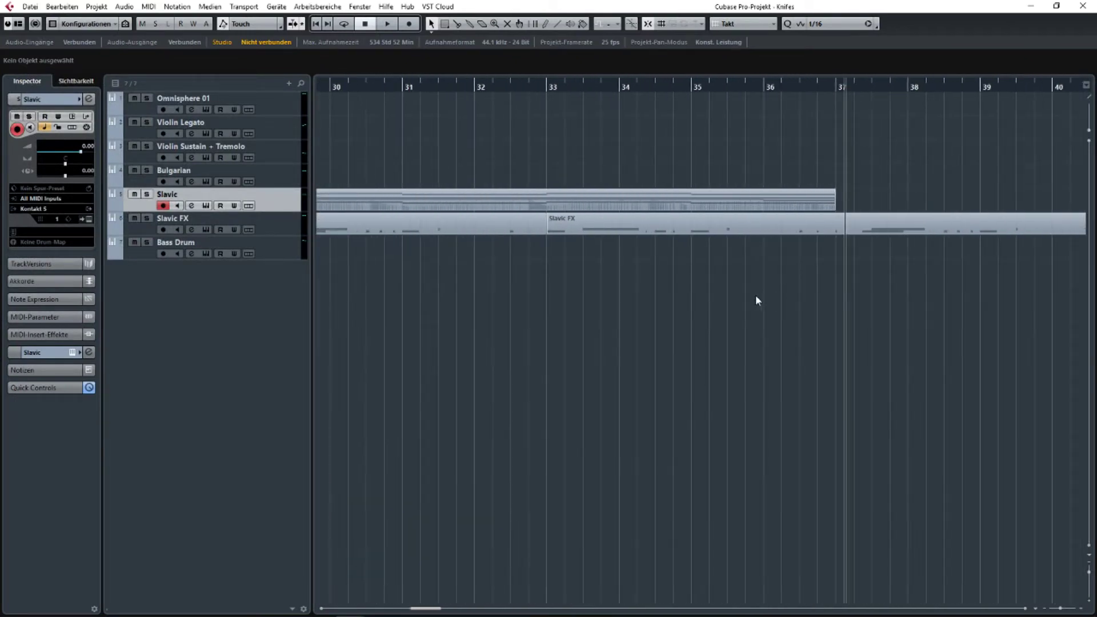
Compare the Slavic part at bar 29 with the earlier Slavic and Bulgarian parts before bar 13.
scroll(430, 227, down, 5)
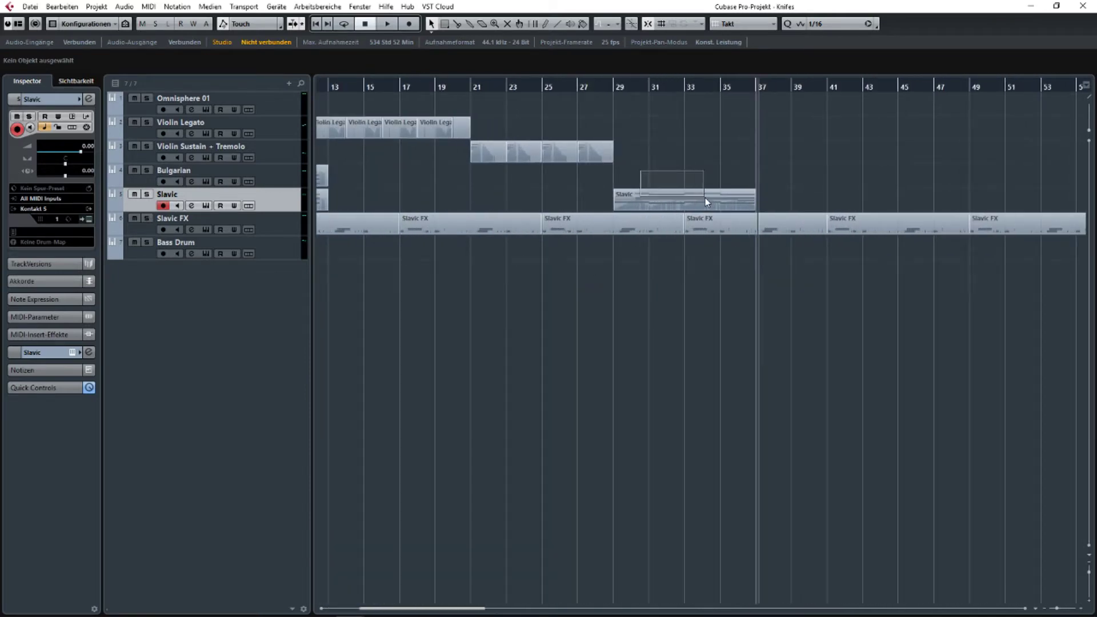
click(705, 197)
scroll(708, 200, left, 5)
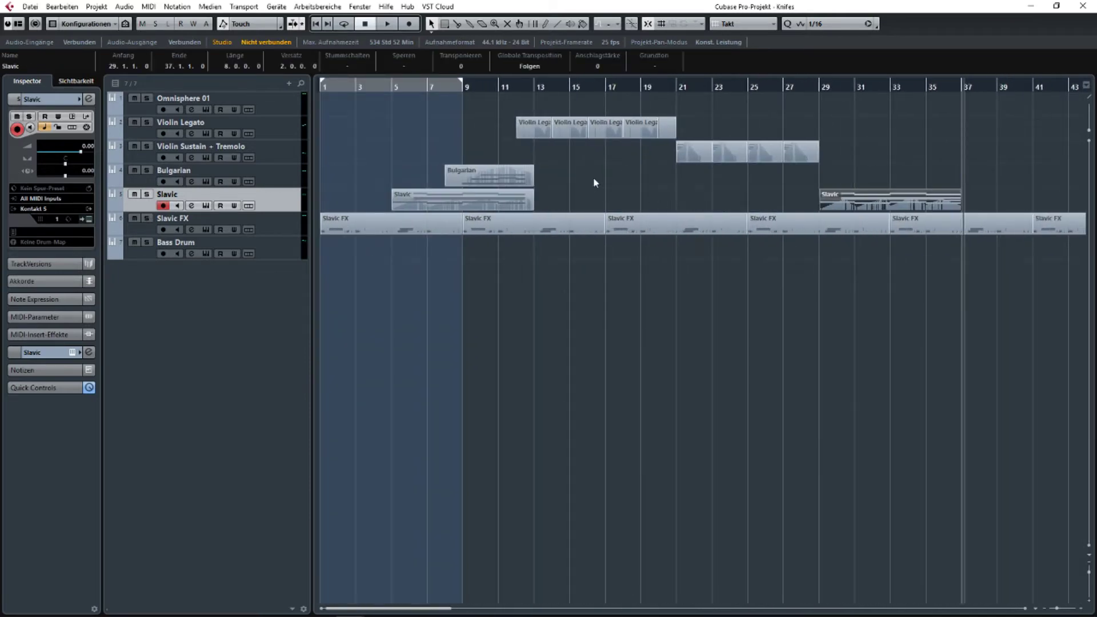
drag(593, 179, 732, 264)
scroll(521, 203, up, 3)
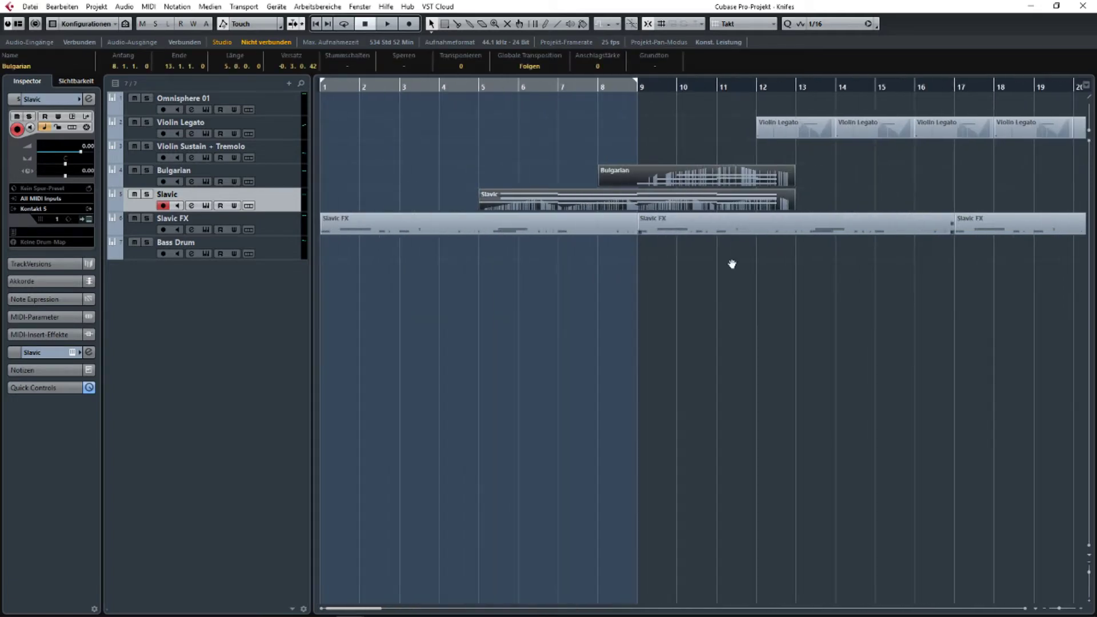
drag(471, 161, 717, 208)
drag(894, 186, 391, 194)
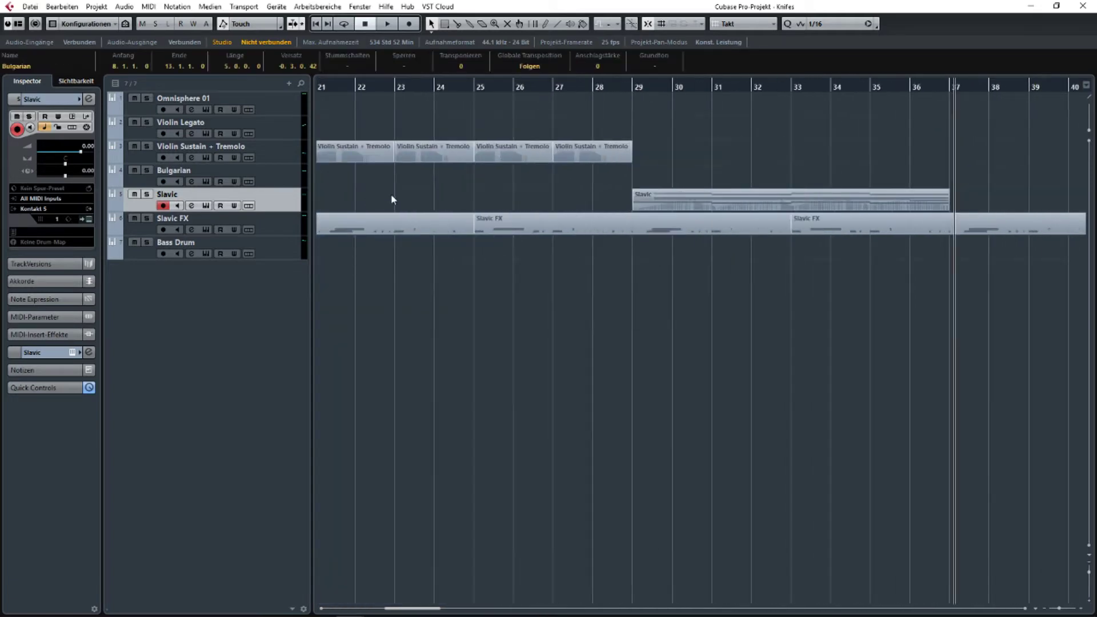
click(411, 180)
scroll(795, 176, left, 2)
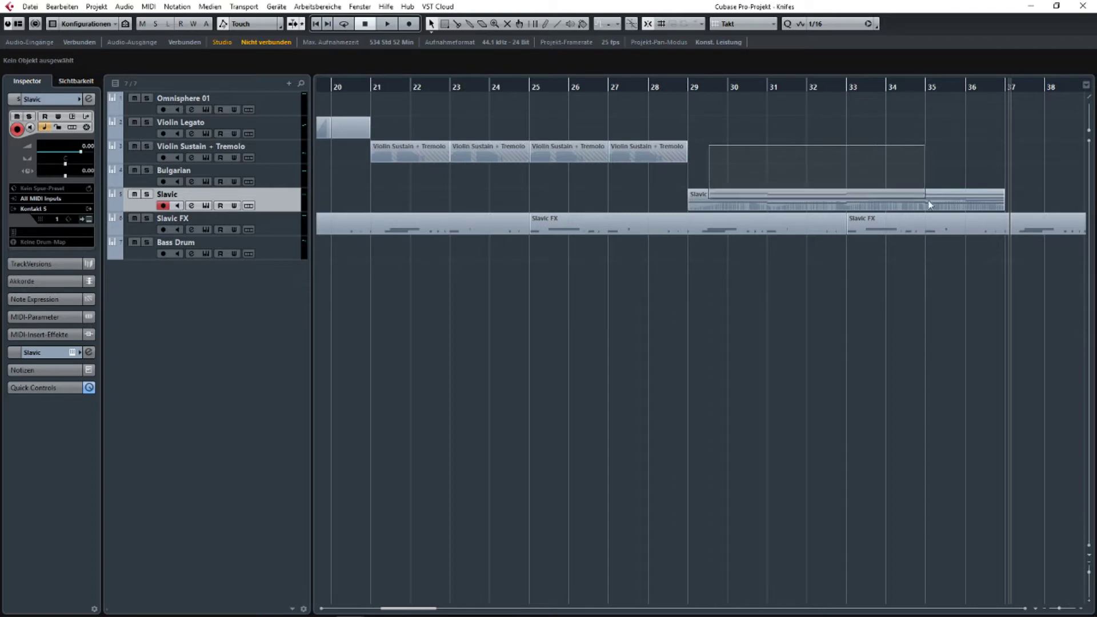
drag(928, 205, 646, 252)
scroll(932, 207, down, 2)
scroll(636, 242, down, 1)
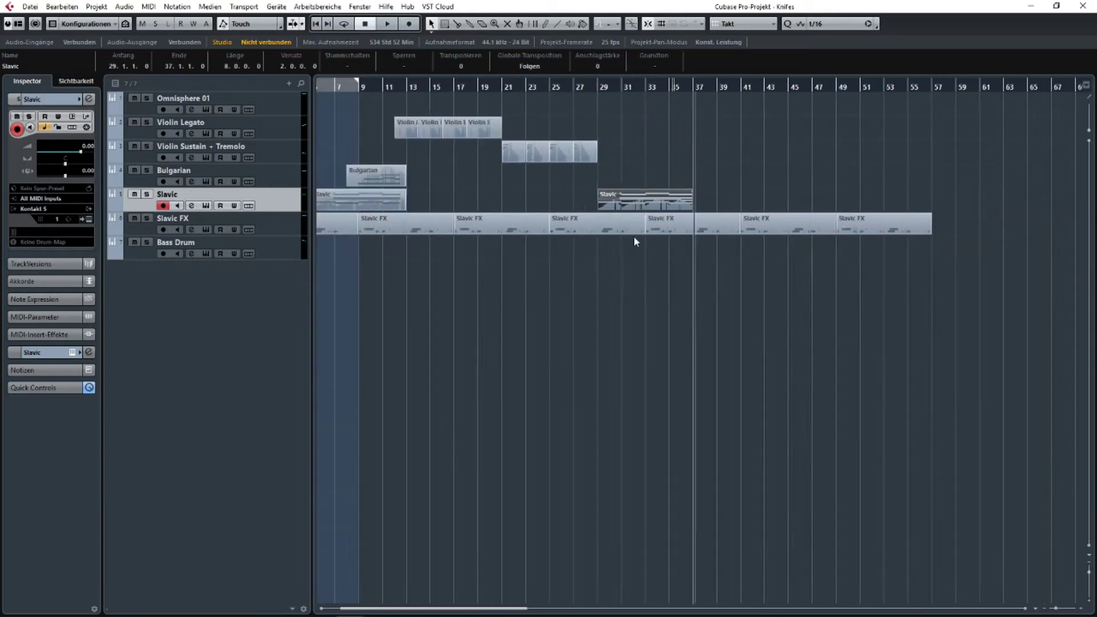
scroll(634, 241, down, 2)
Move the Slavic part from bar 29 out to bar 85.
drag(542, 253, 687, 184)
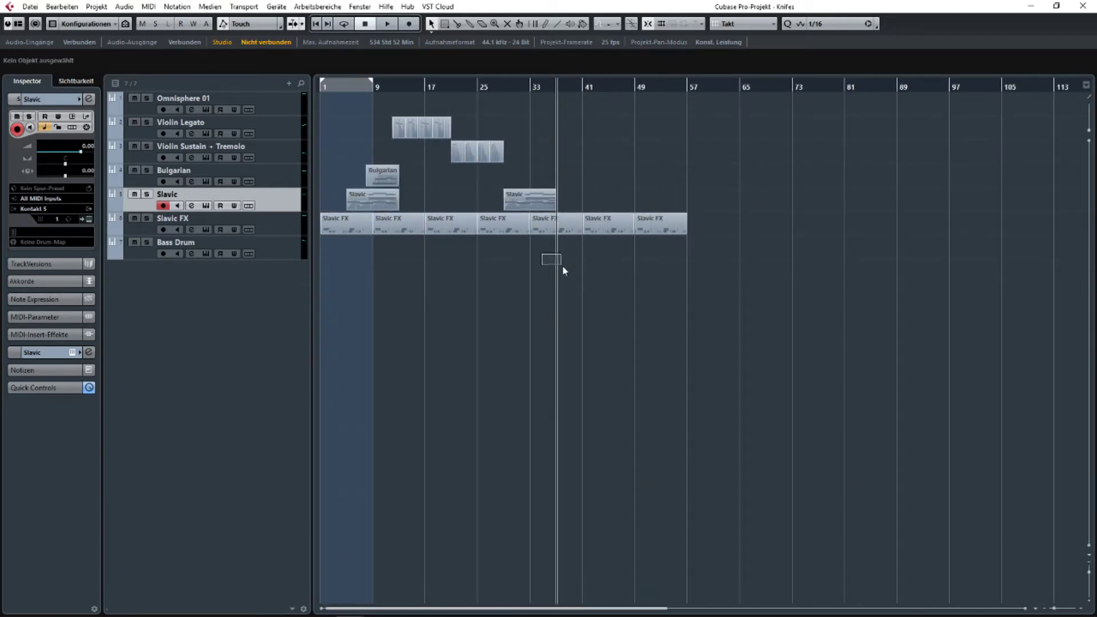
drag(527, 206, 896, 200)
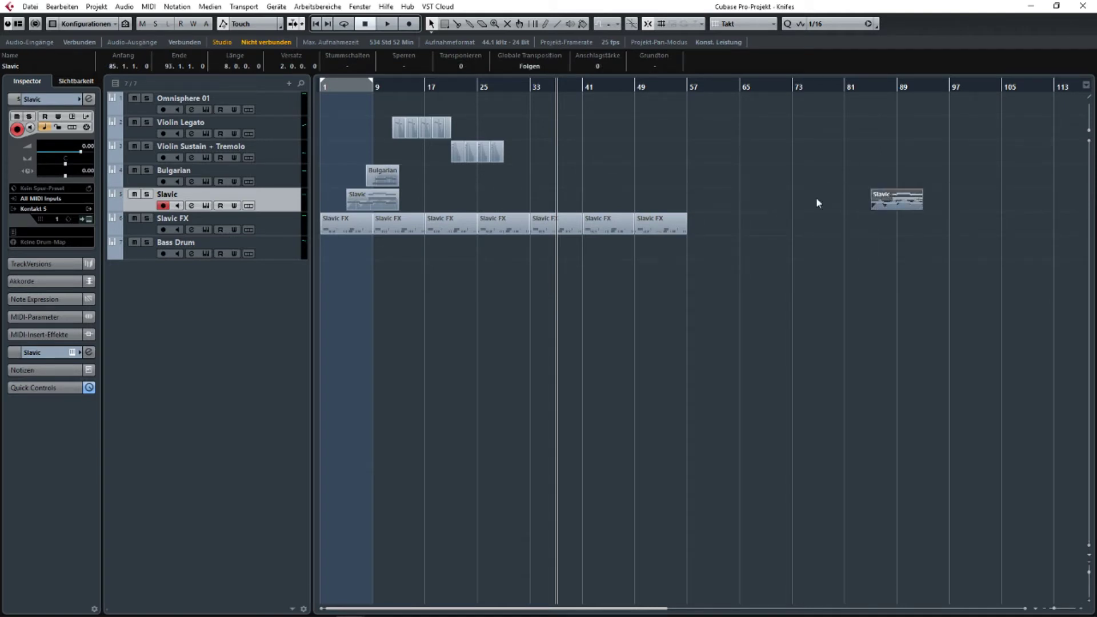
scroll(324, 194, up, 4)
drag(1026, 189, 894, 215)
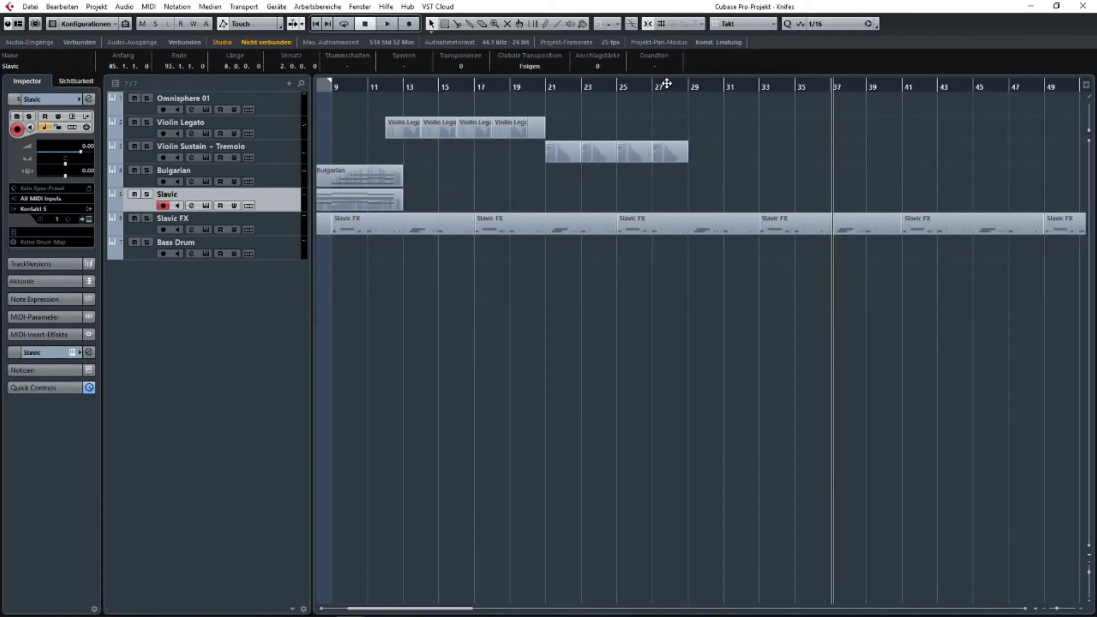
Place the playback cursor at bar 29 and move the later Slavic part to bar 47.
click(689, 88)
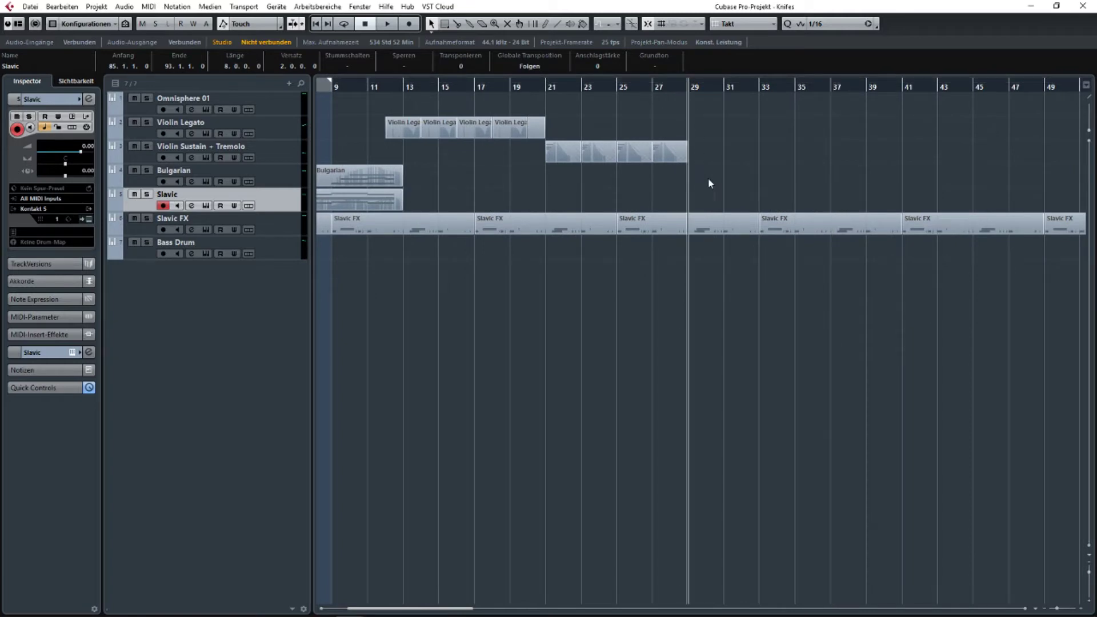
scroll(710, 183, up, 3)
scroll(710, 182, down, 3)
scroll(799, 187, down, 3)
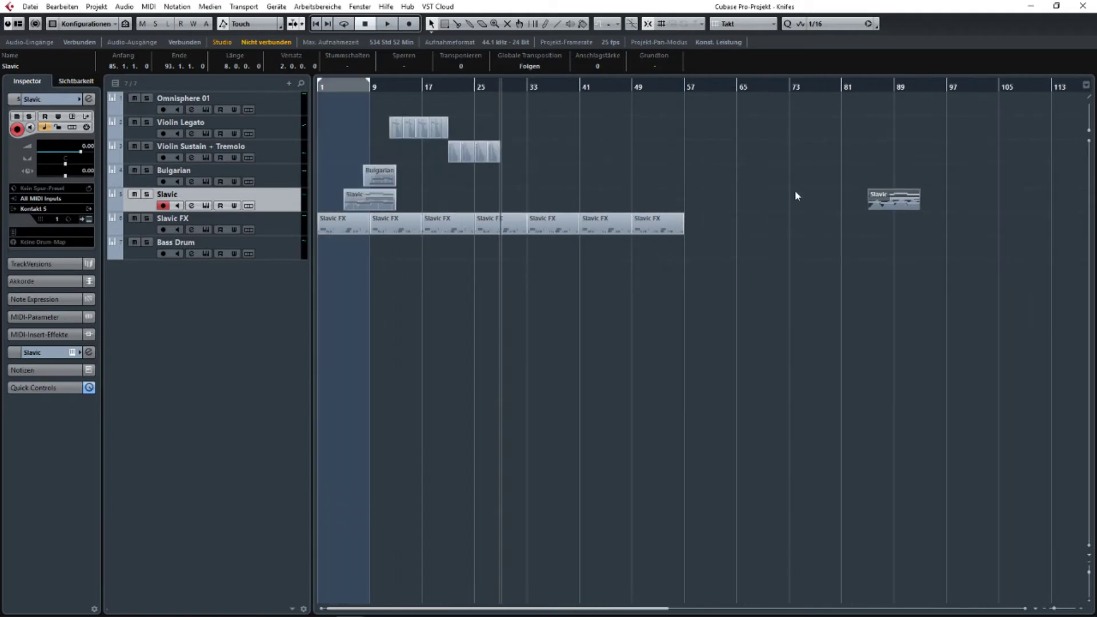
drag(905, 201, 651, 201)
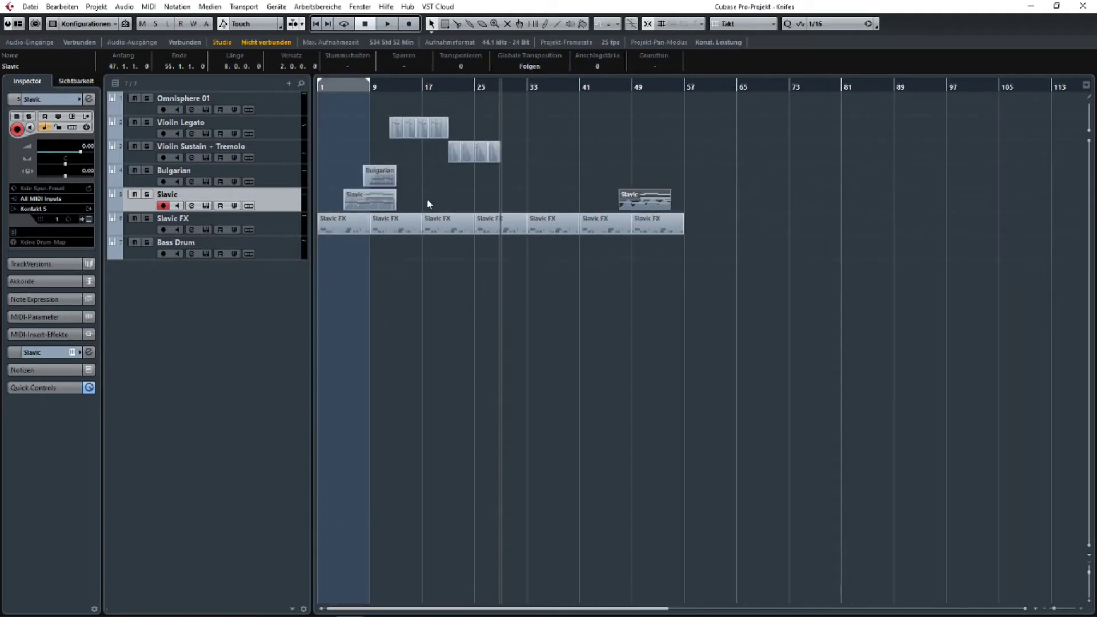
scroll(429, 204, up, 3)
drag(551, 148, 877, 183)
click(770, 165)
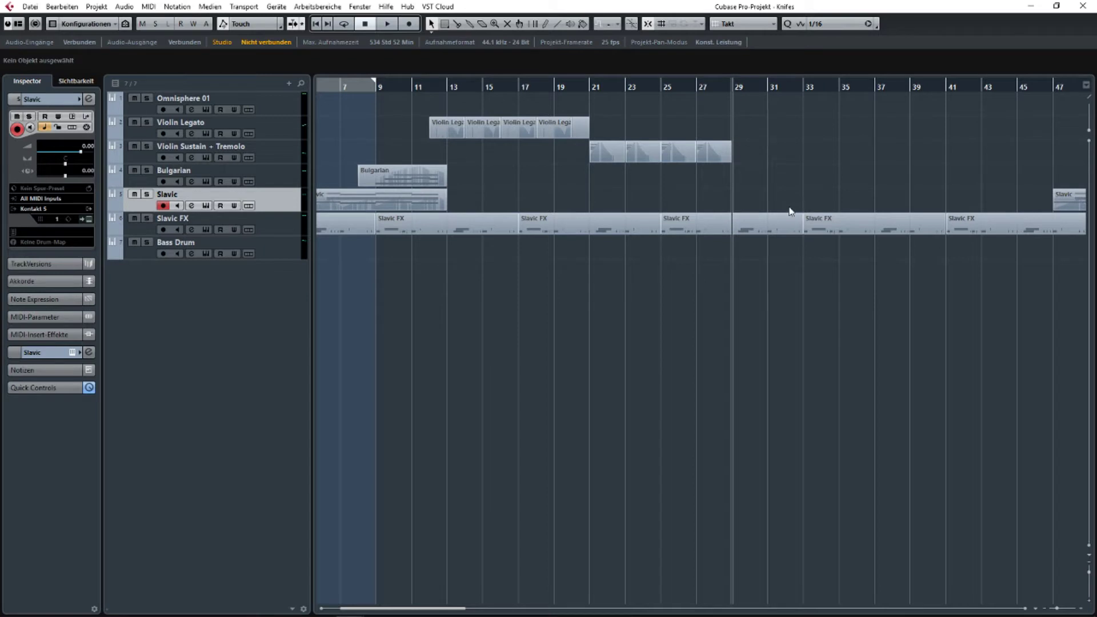
scroll(1028, 219, left, 3)
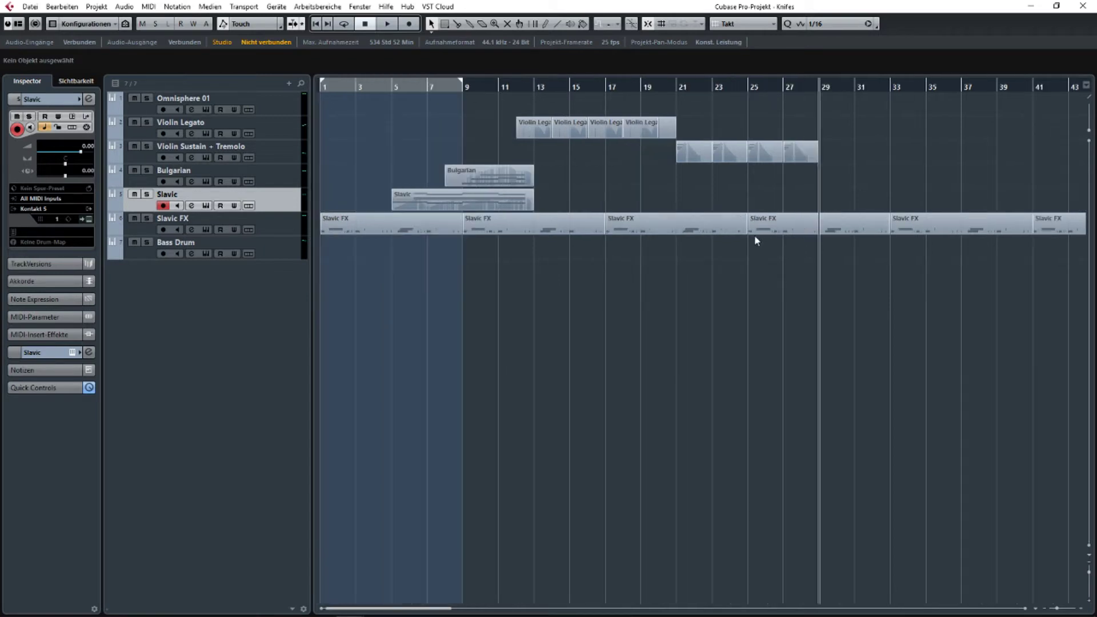
scroll(755, 240, right, 15)
scroll(857, 263, left, 5)
scroll(882, 262, up, 3)
scroll(663, 306, down, 3)
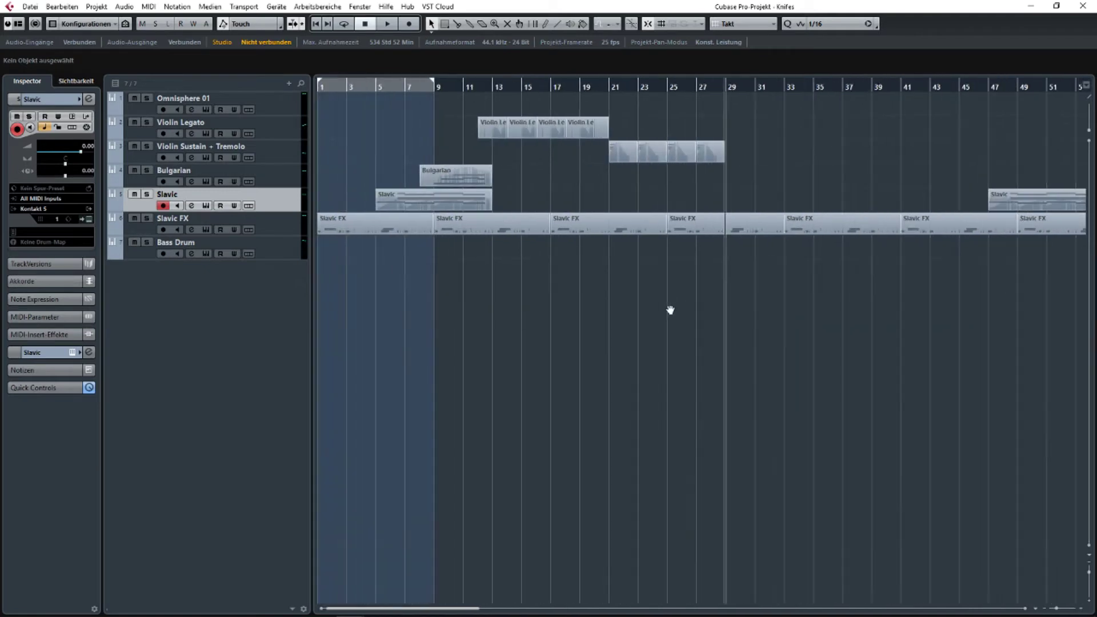
Select the Bulgarian, Slavic and Violin Sustain + Tremolo tracks in turn to try their sounds for the section after bar 29.
click(273, 180)
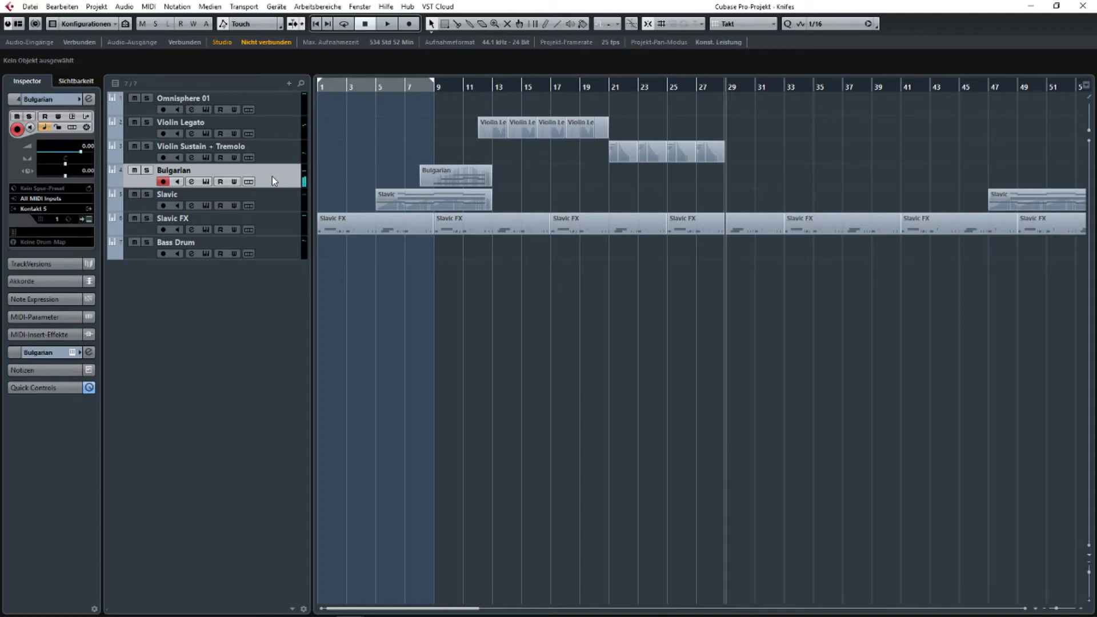
drag(518, 222, 920, 286)
click(264, 198)
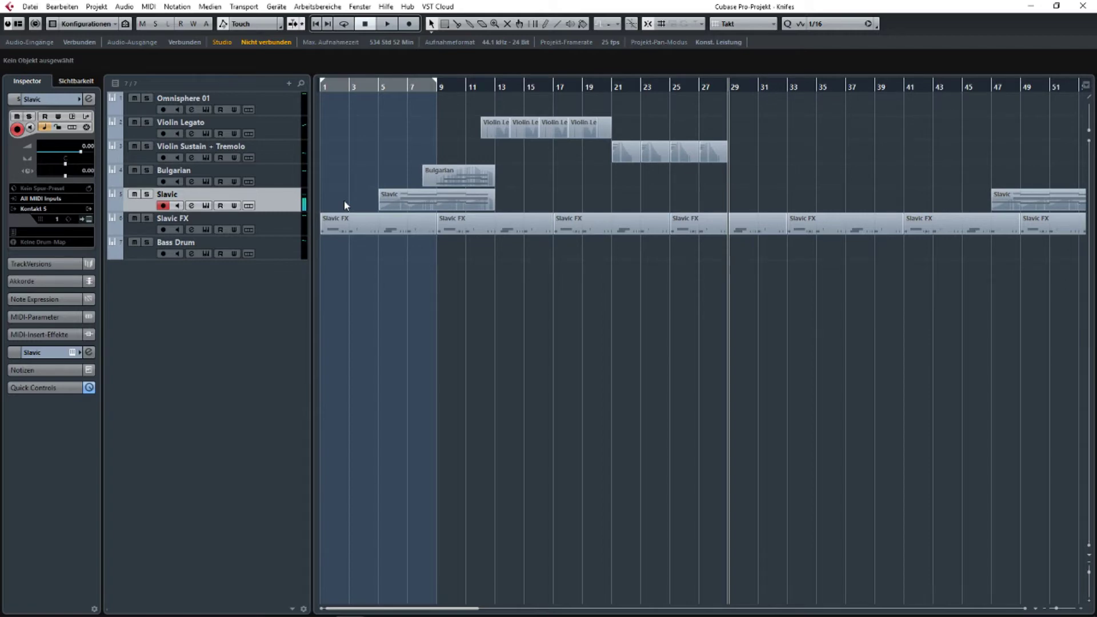
drag(726, 214, 964, 296)
scroll(582, 274, up, 2)
drag(722, 263, 433, 282)
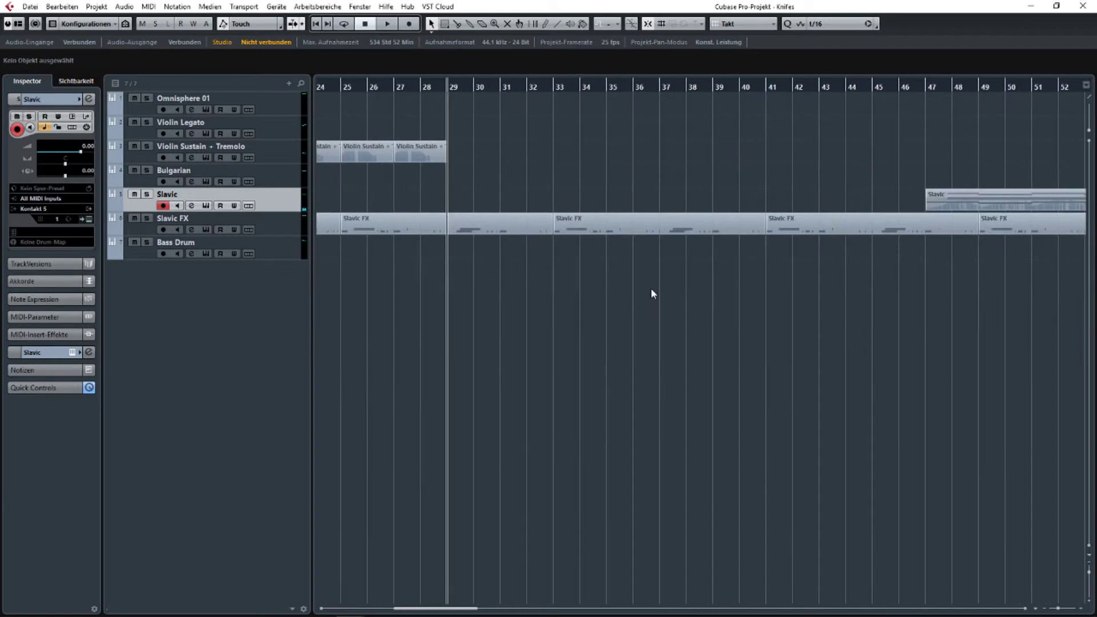
drag(721, 289, 638, 263)
scroll(451, 295, down, 2)
click(271, 162)
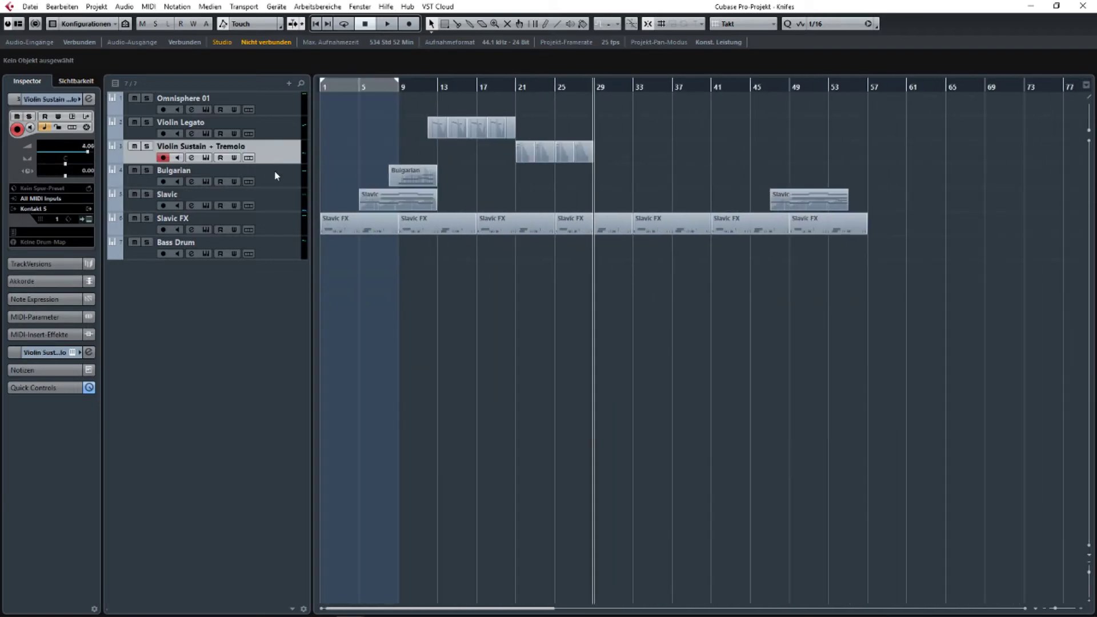
Select the Bass Drum track, stop playback and set the playback cursor back to bar 27.
click(277, 177)
scroll(762, 236, up, 2)
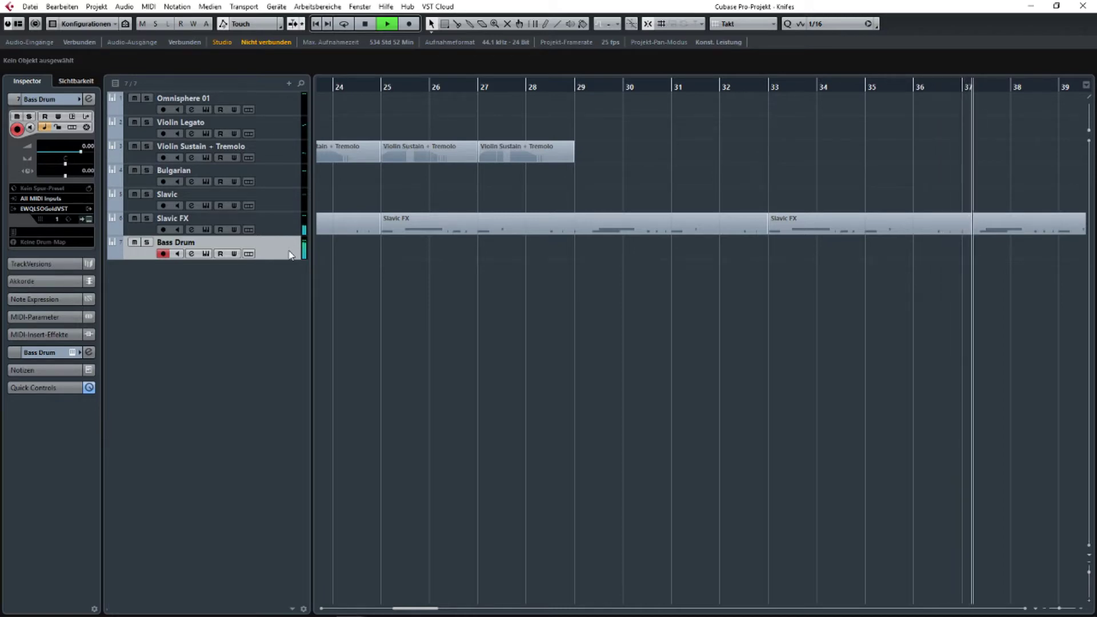
key(space)
click(527, 87)
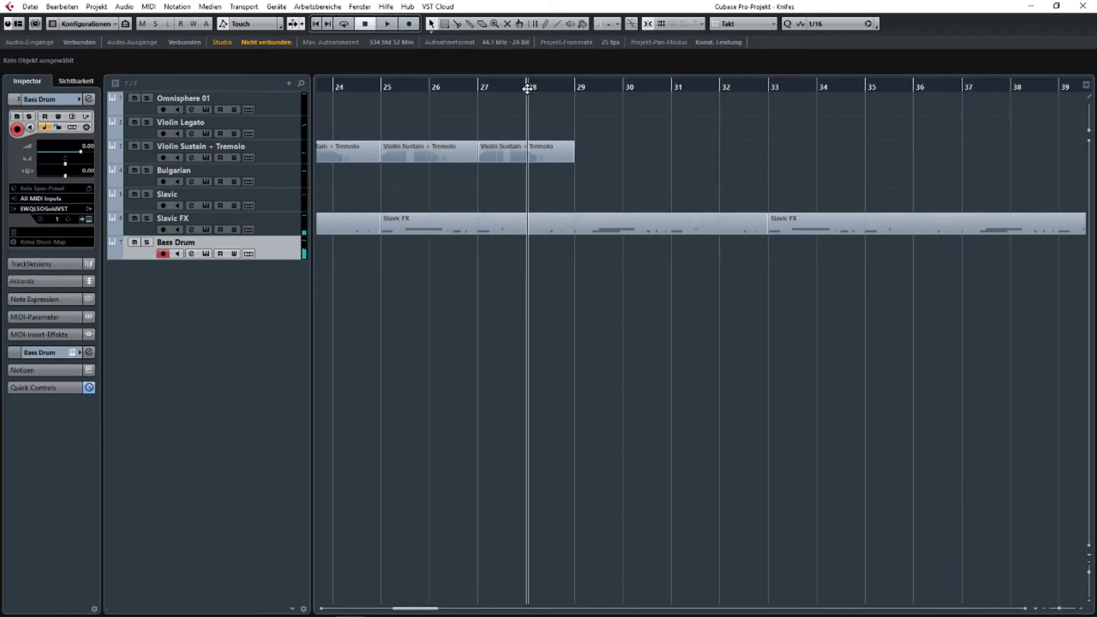
click(482, 86)
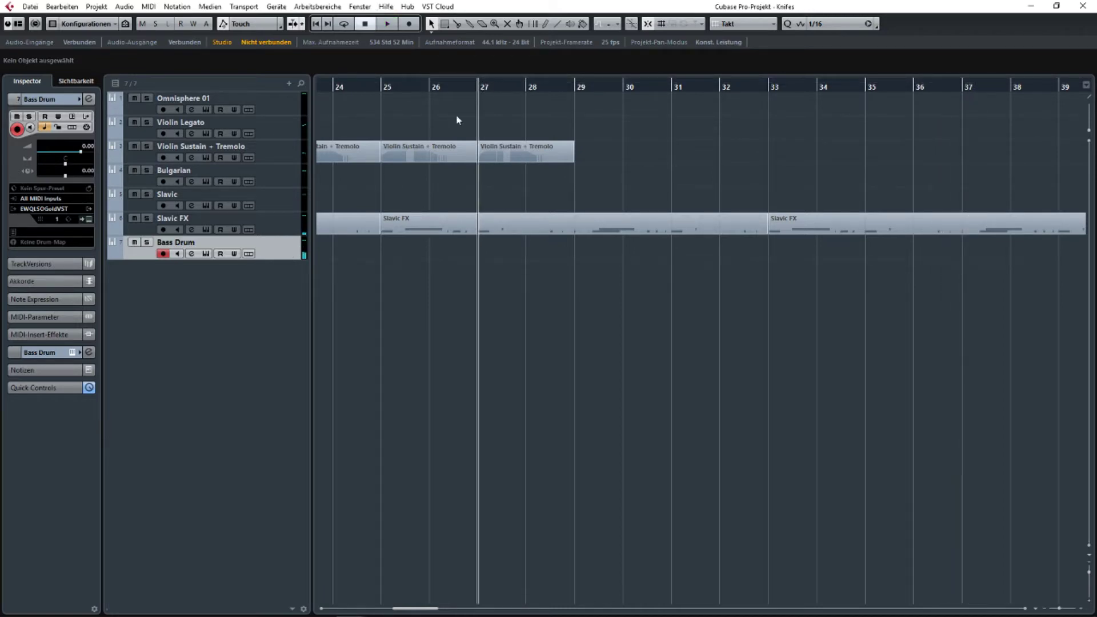
Load the CurveEQ equaliser into the first audio insert slot of the Bass Drum track.
click(64, 357)
click(57, 224)
click(64, 248)
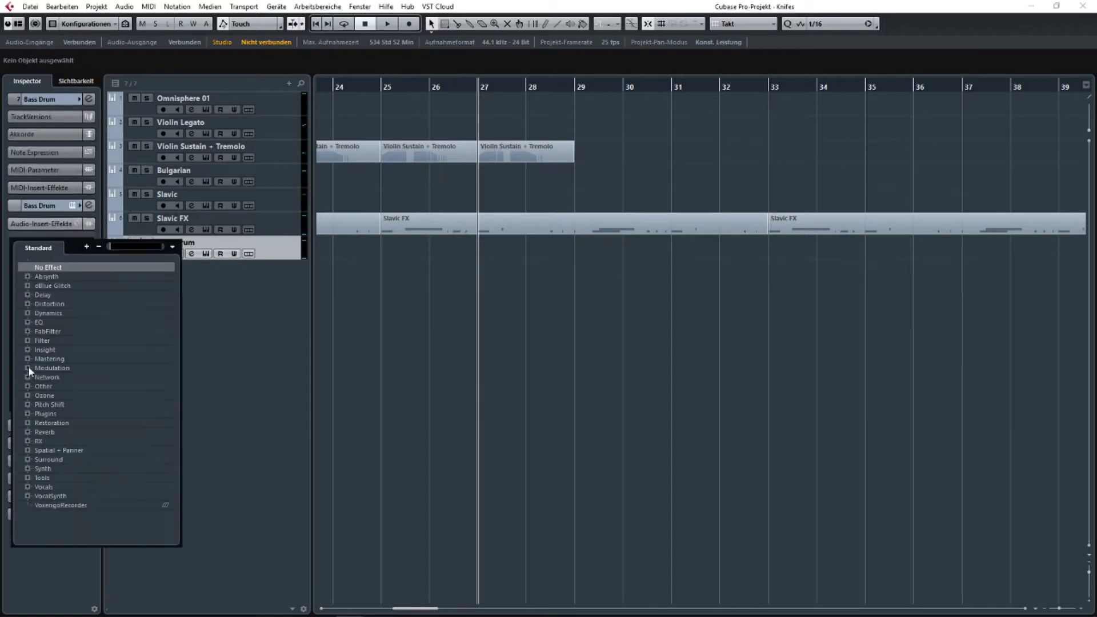
click(27, 322)
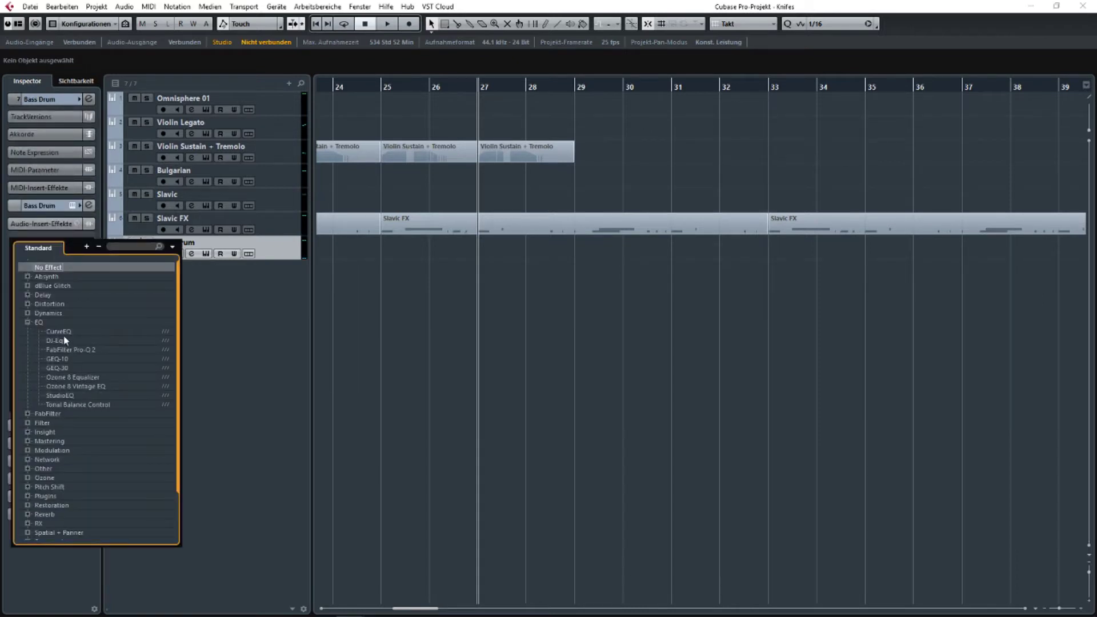
click(60, 332)
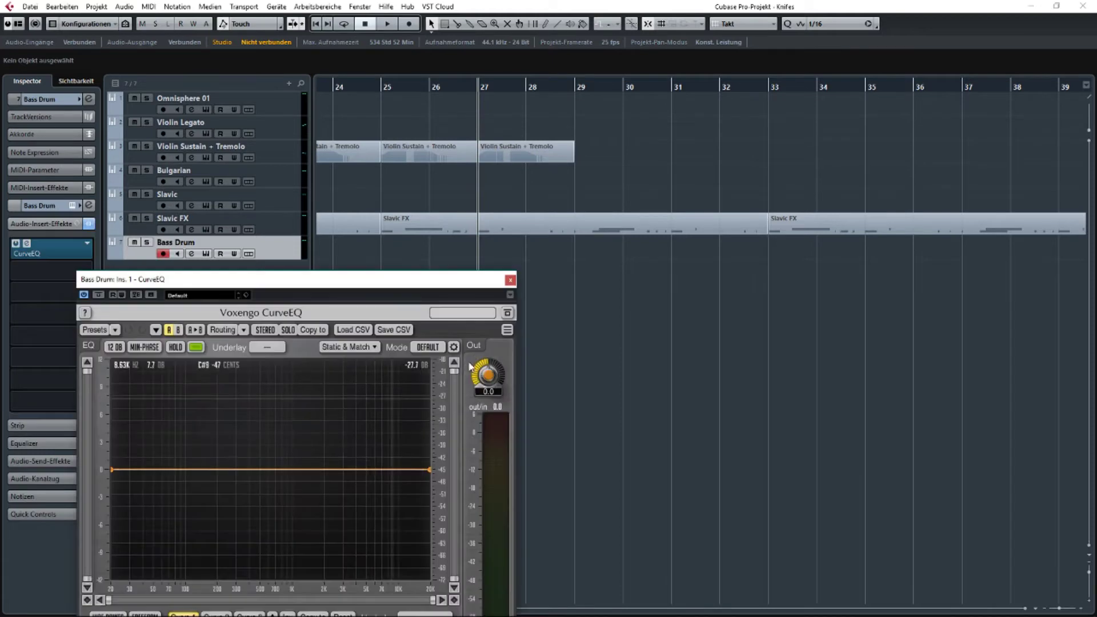
Replace the CurveEQ insert with FabFilter Pro-Q 2 and add a high cut at about 826 Hz.
click(510, 280)
click(86, 245)
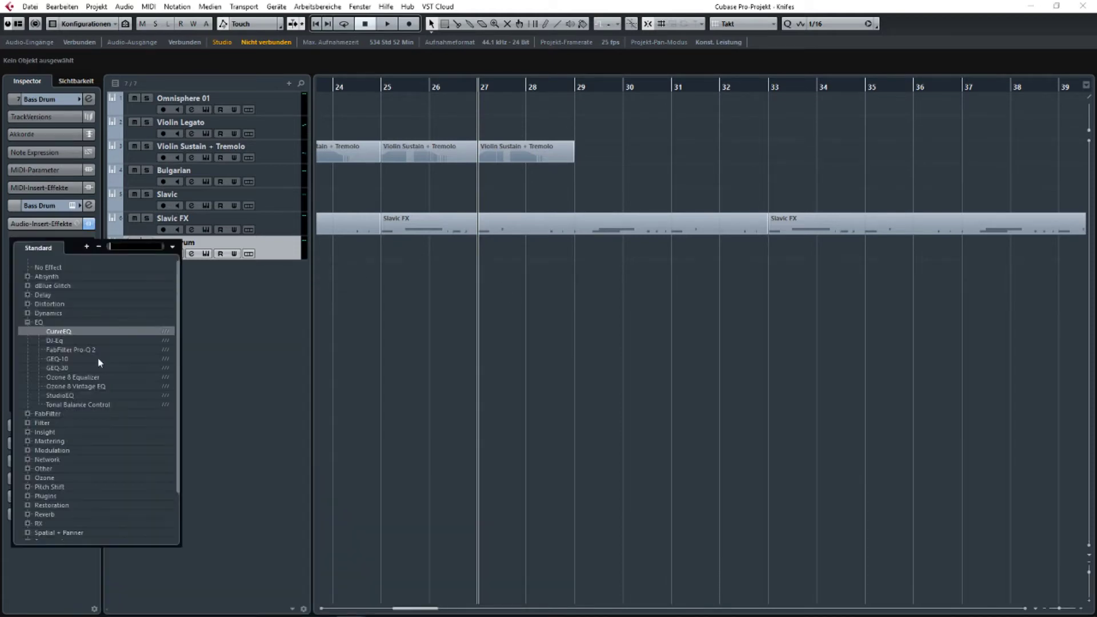
click(73, 350)
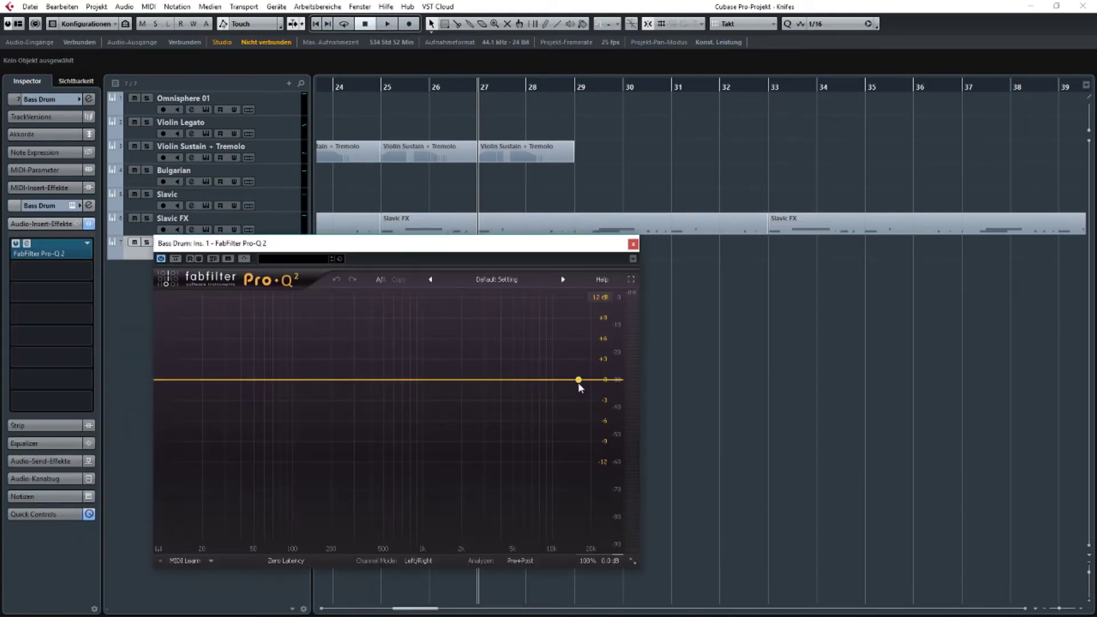
drag(579, 384, 412, 397)
Try a low shelf boost on the Bass Drum, first at about 40 Hz and +1.3 dB, raised to about 141 Hz and +1.8 dB.
click(168, 380)
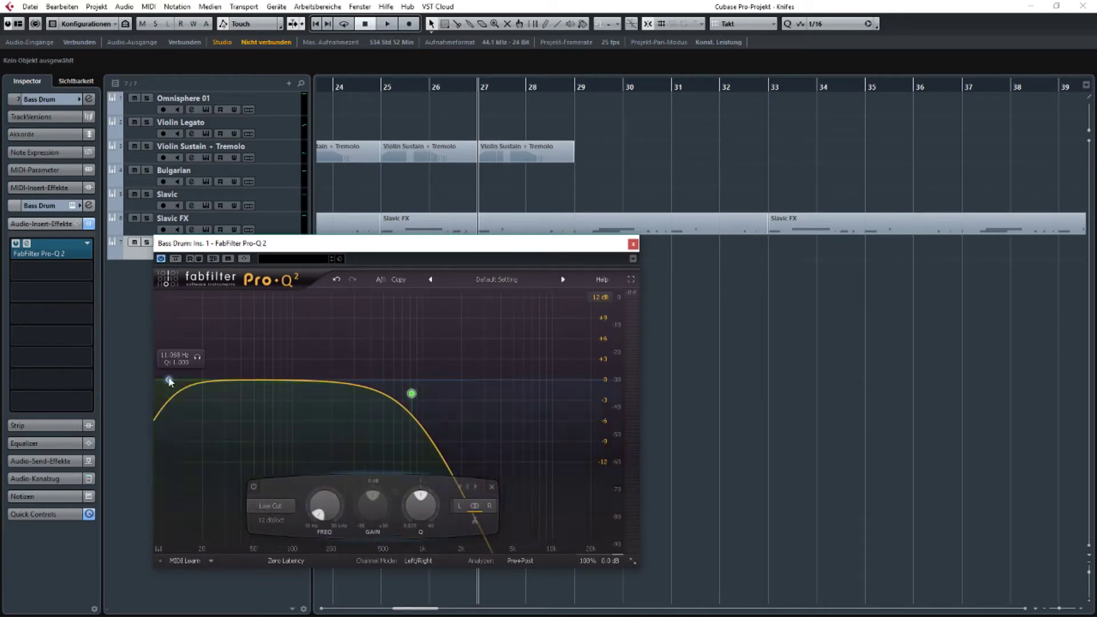
click(198, 506)
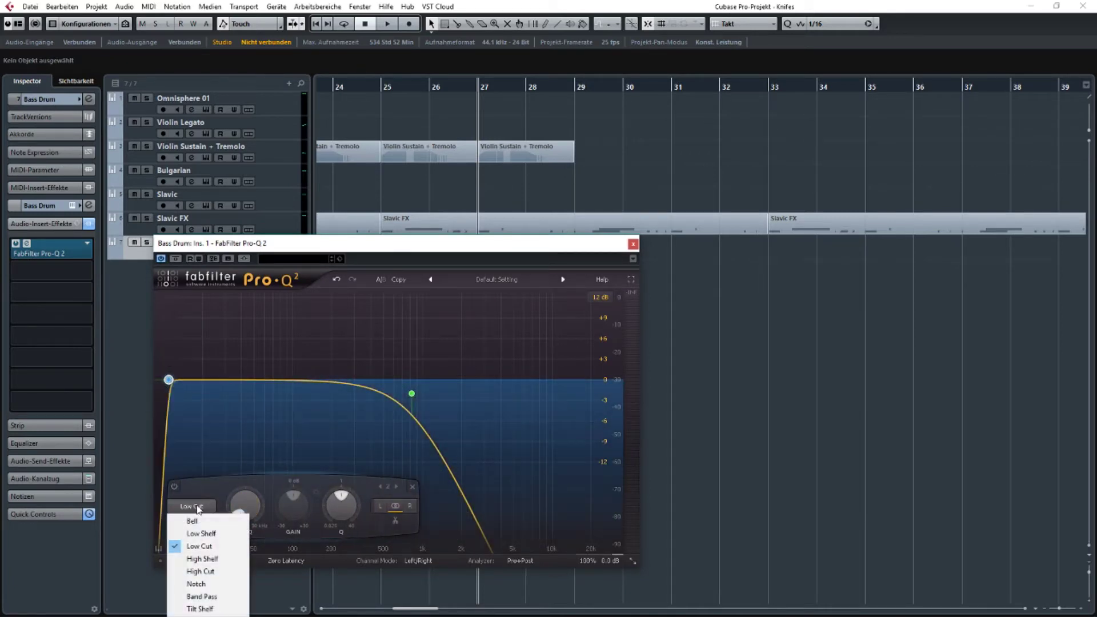
click(217, 535)
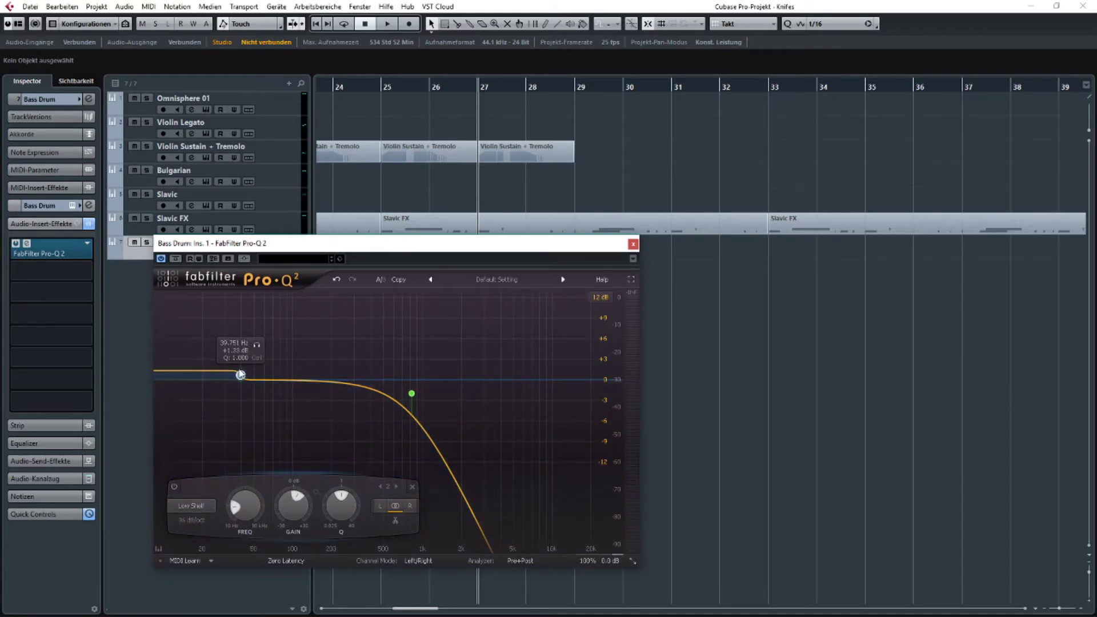
click(385, 90)
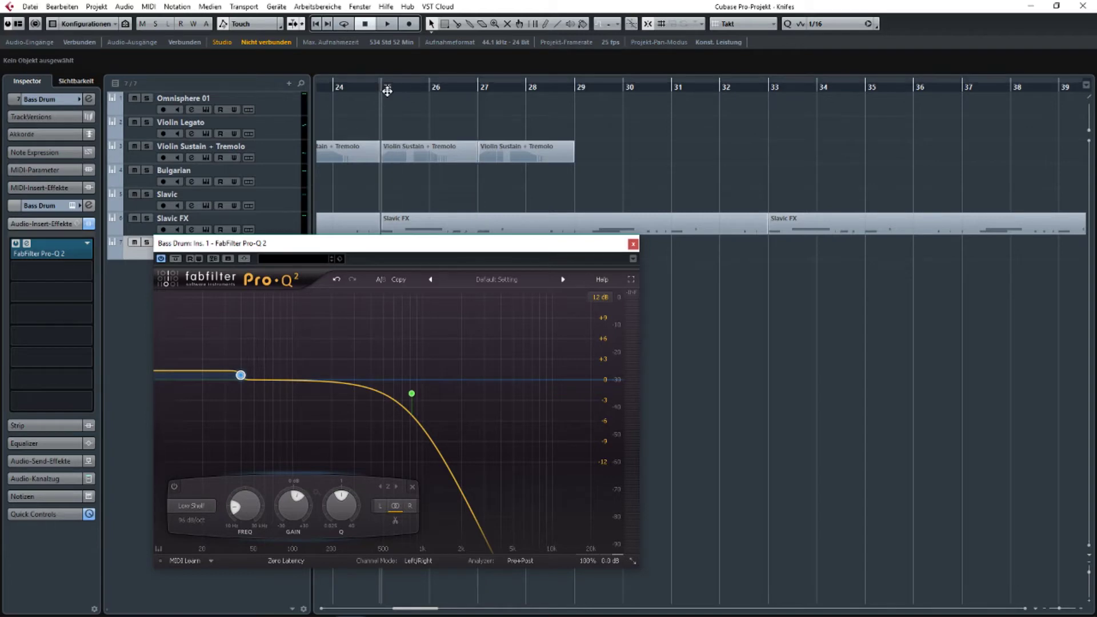
key(space)
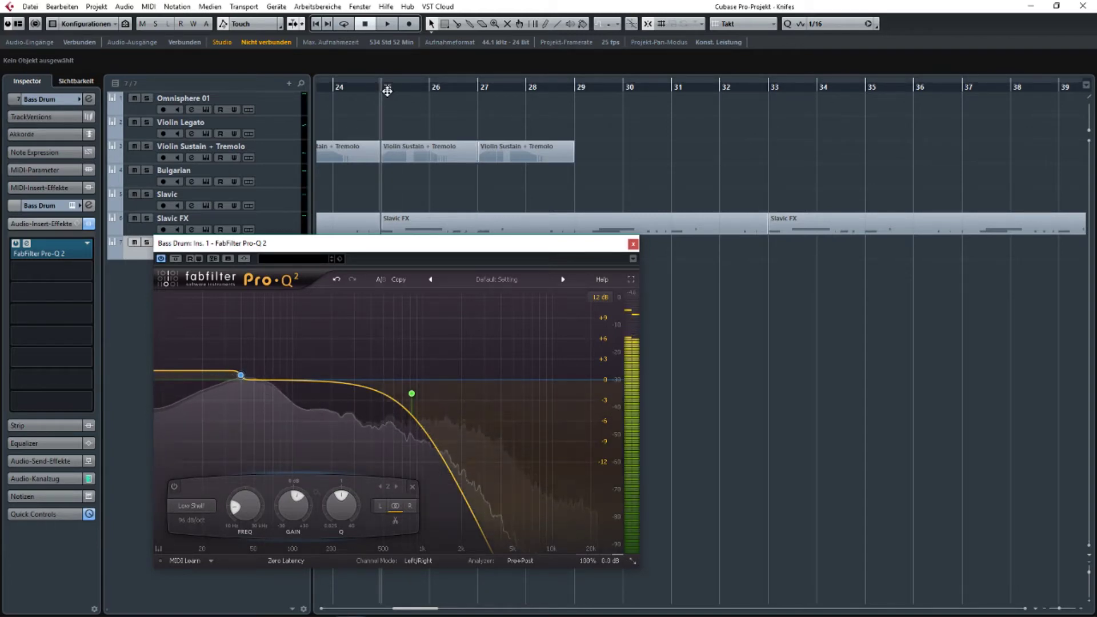
drag(241, 374, 314, 374)
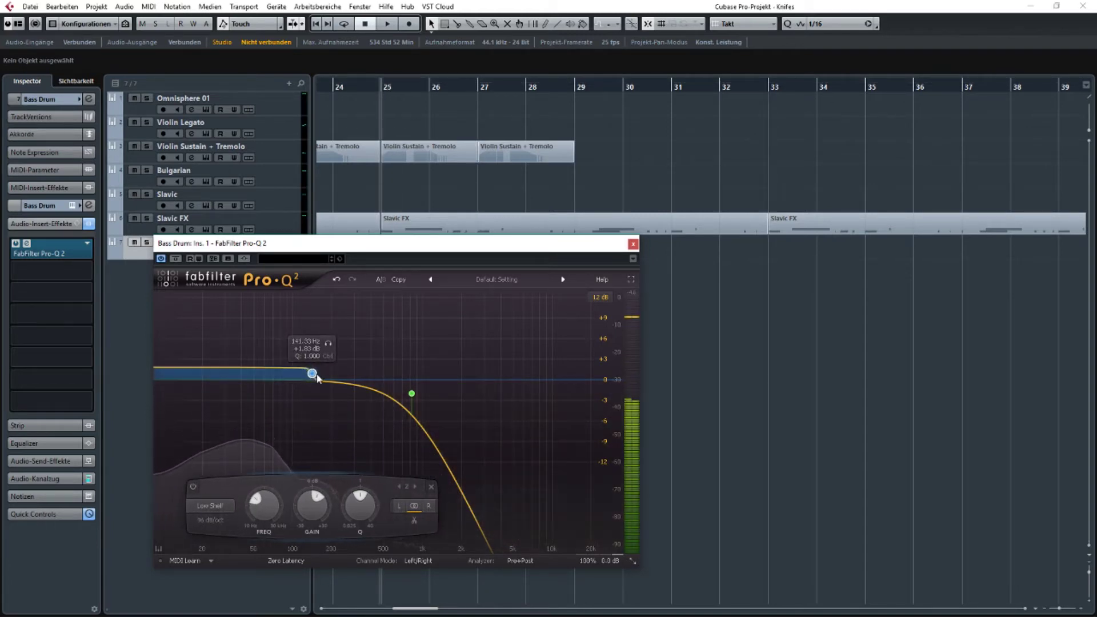
Replace the low shelf with a bell boost of about 3 dB at about 42 Hz.
click(432, 487)
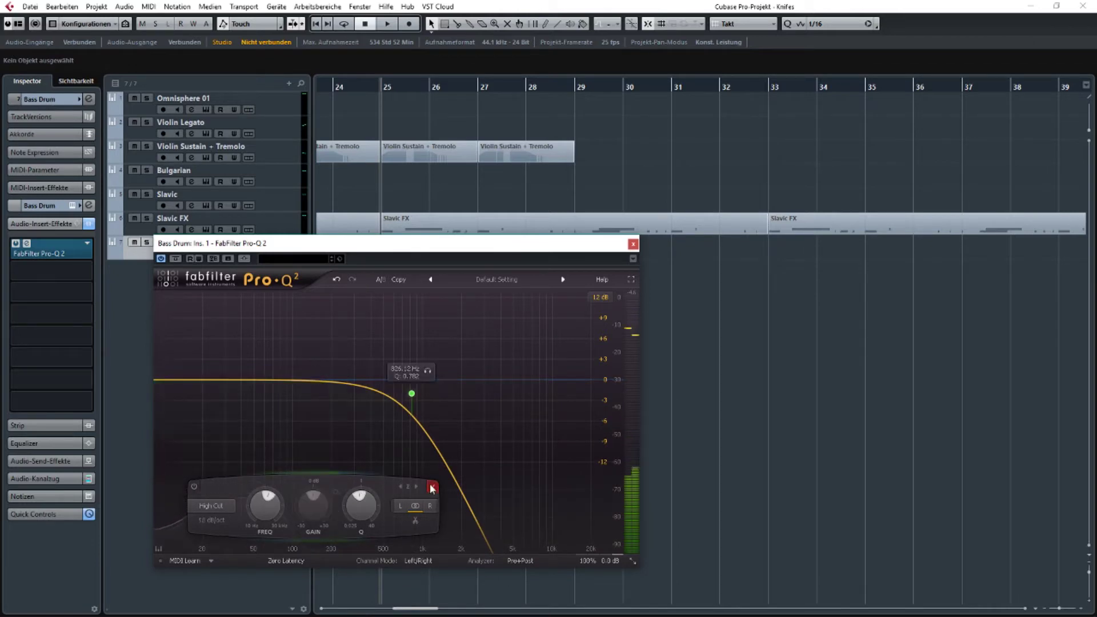
drag(264, 380, 249, 348)
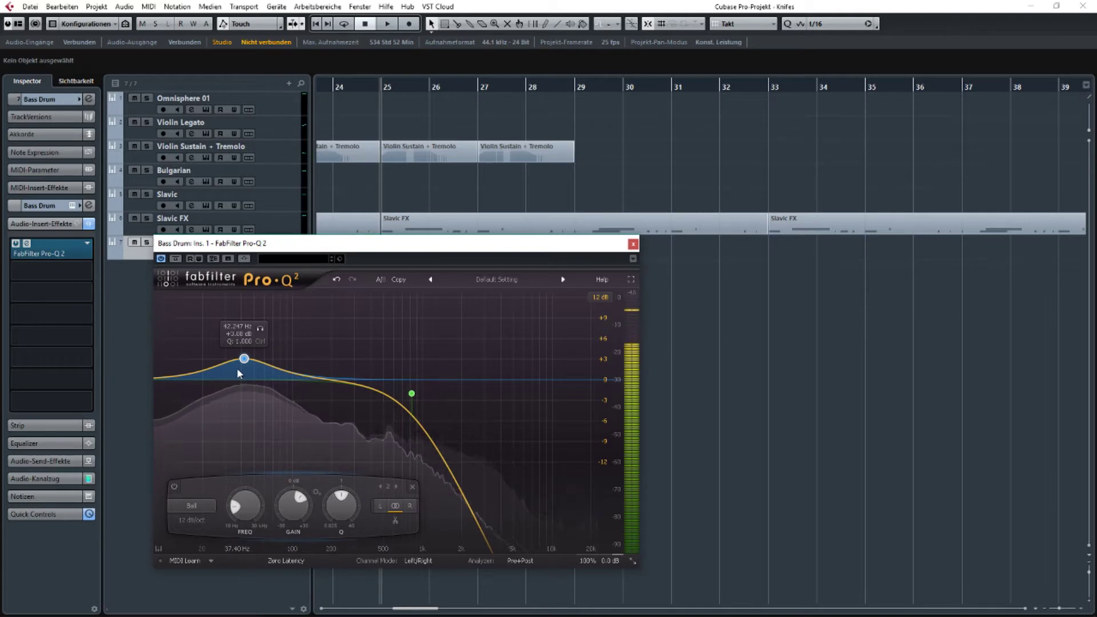
Sweep the Bass Drum EQ's bell band while soloing it, set it to about 102 Hz at +3 dB, and close the plug-in.
drag(244, 358, 303, 333)
click(280, 330)
click(301, 330)
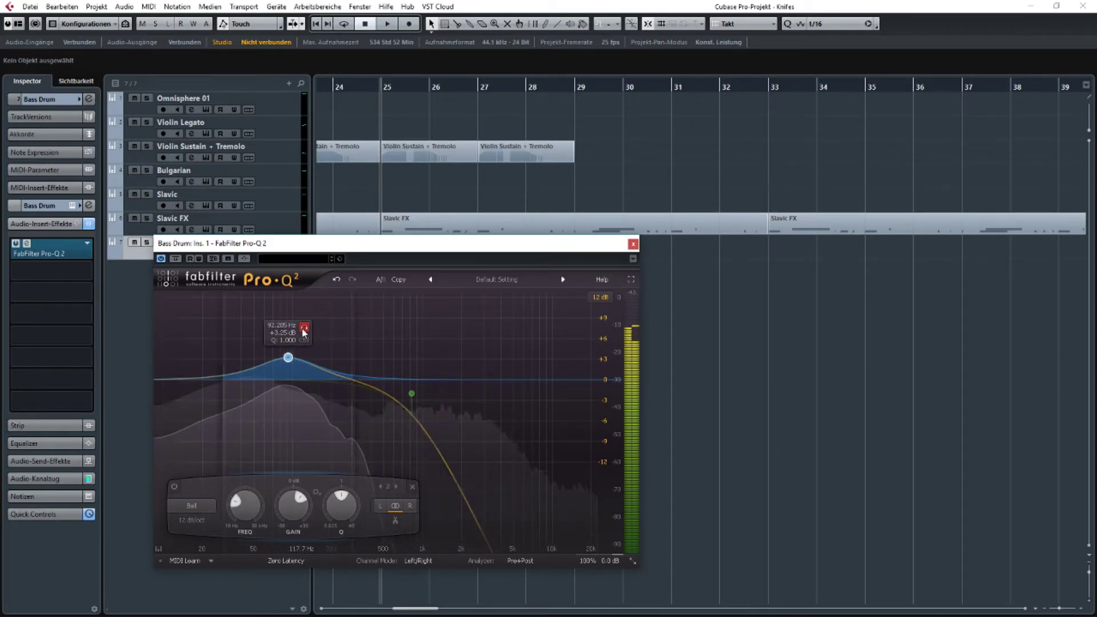
drag(291, 356, 295, 357)
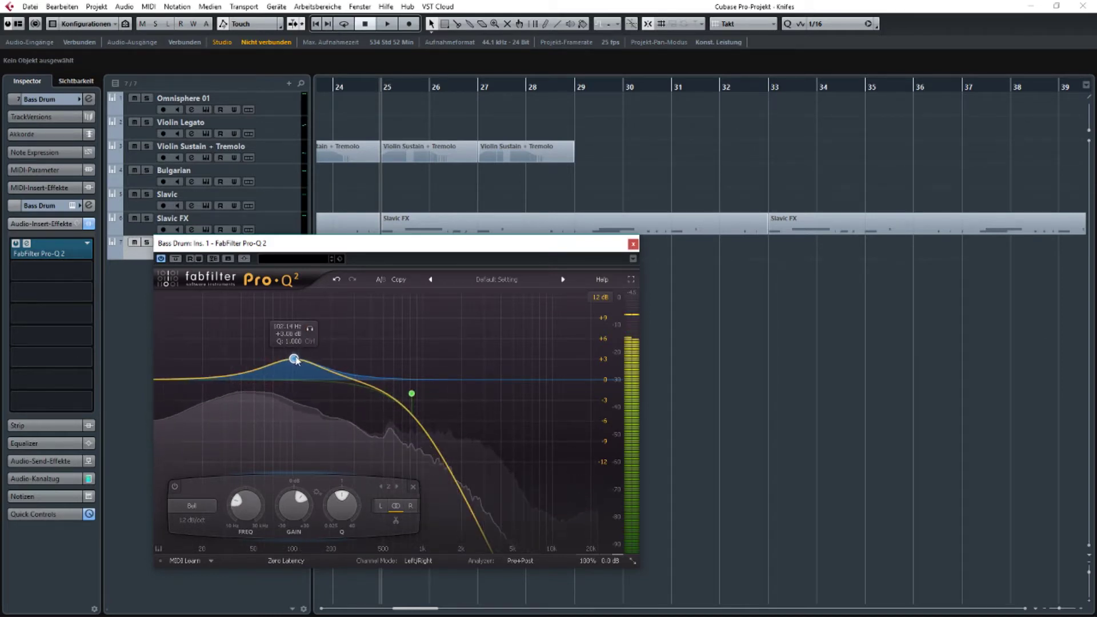
click(633, 244)
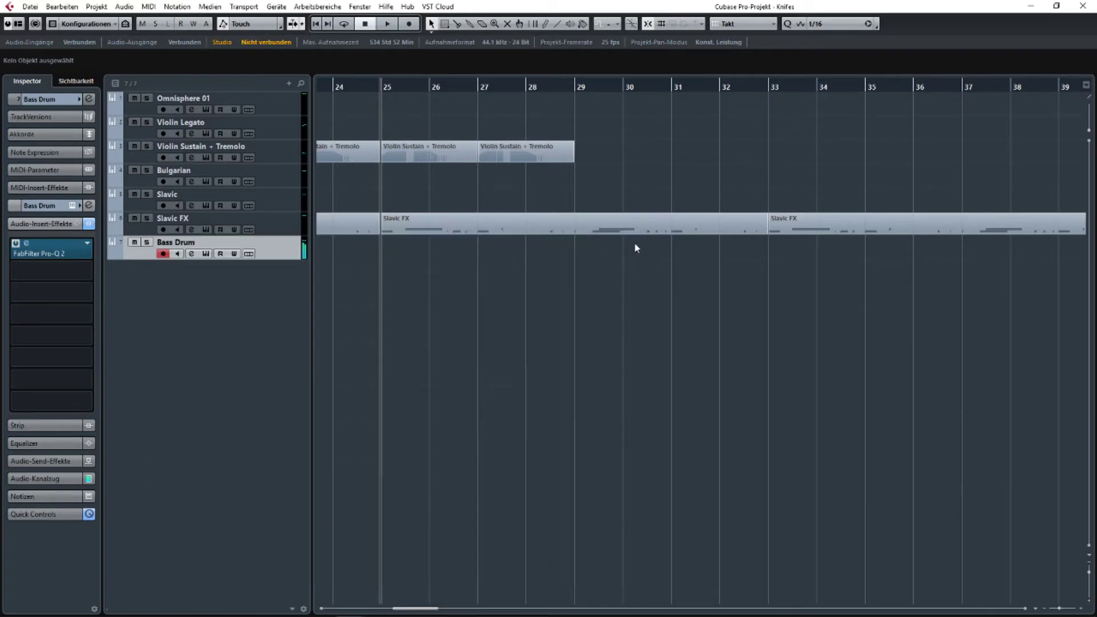
Record a Bass Drum part starting at bar 25 and trim it to run from bar 28 to bar 37.
scroll(657, 257, left, 4)
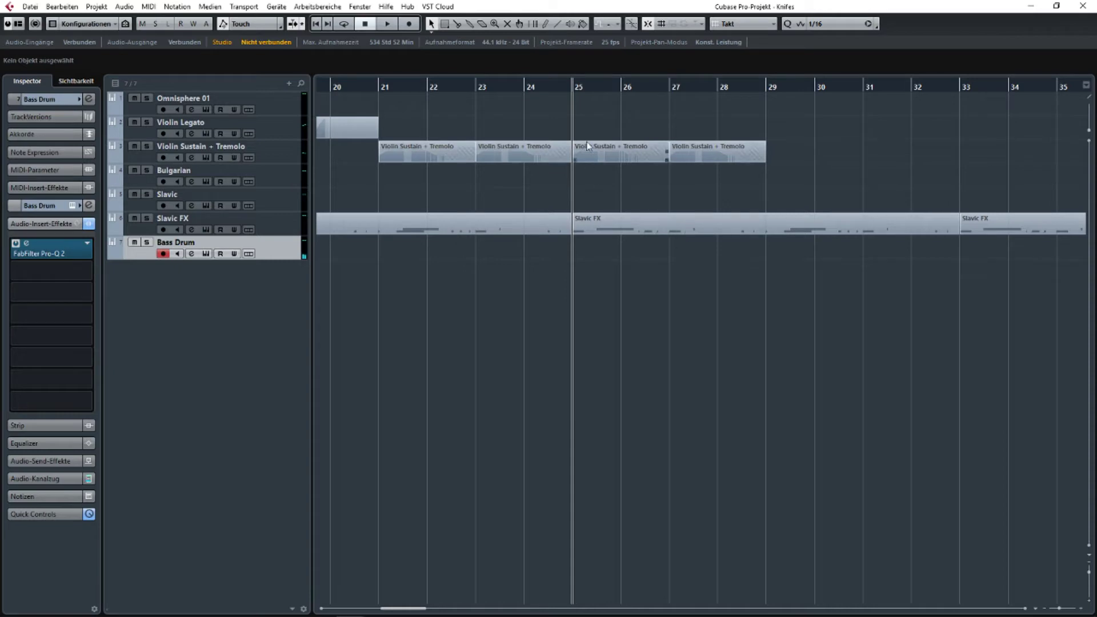
click(410, 26)
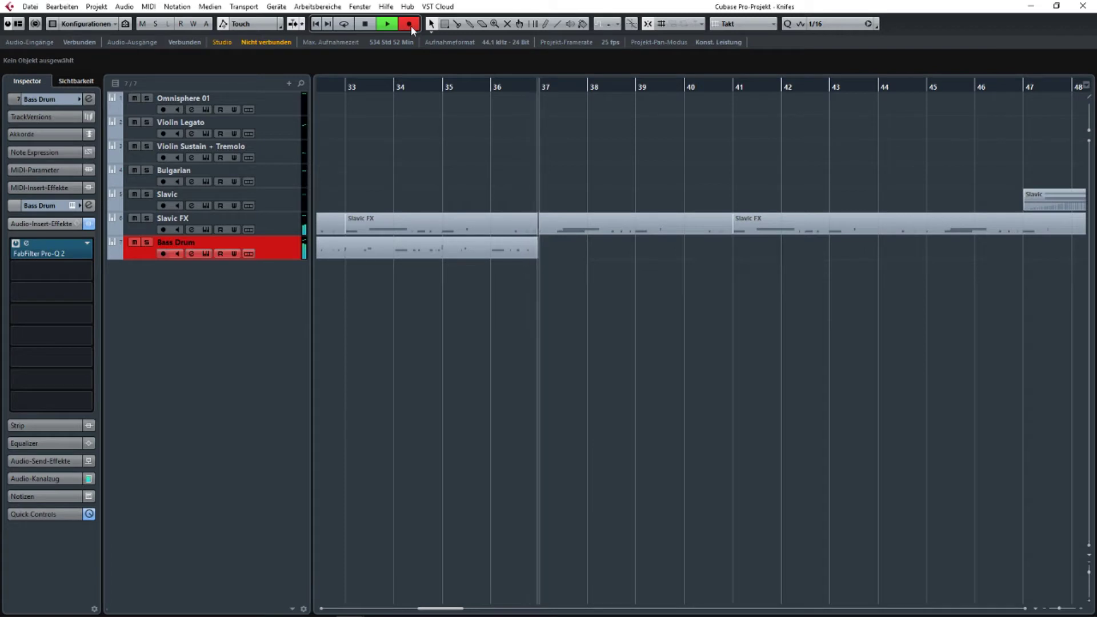
key(space)
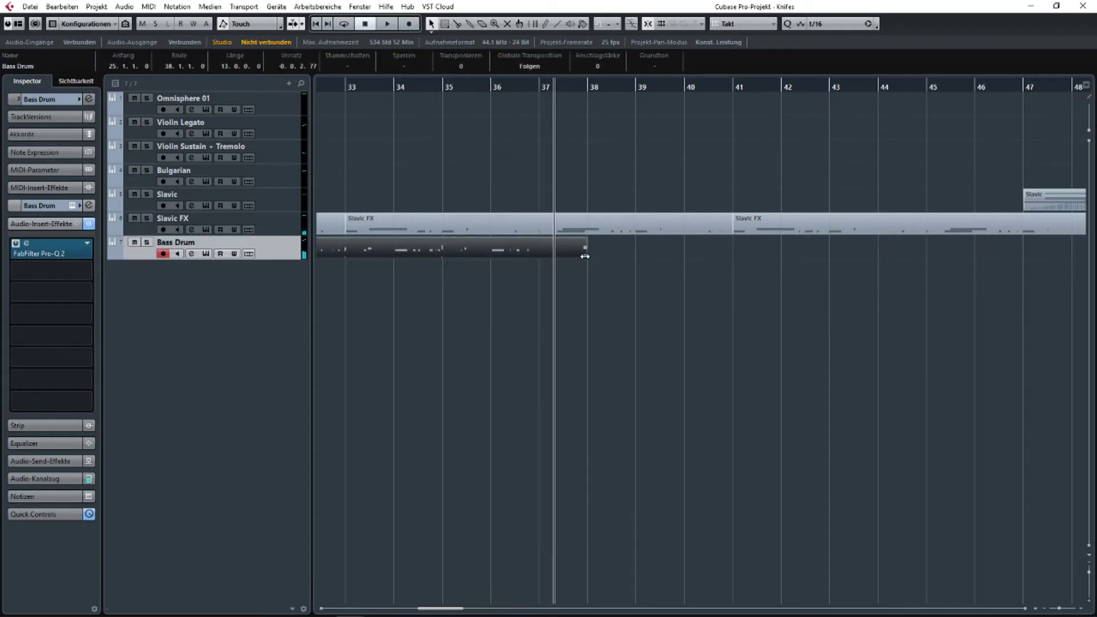
drag(378, 274, 933, 300)
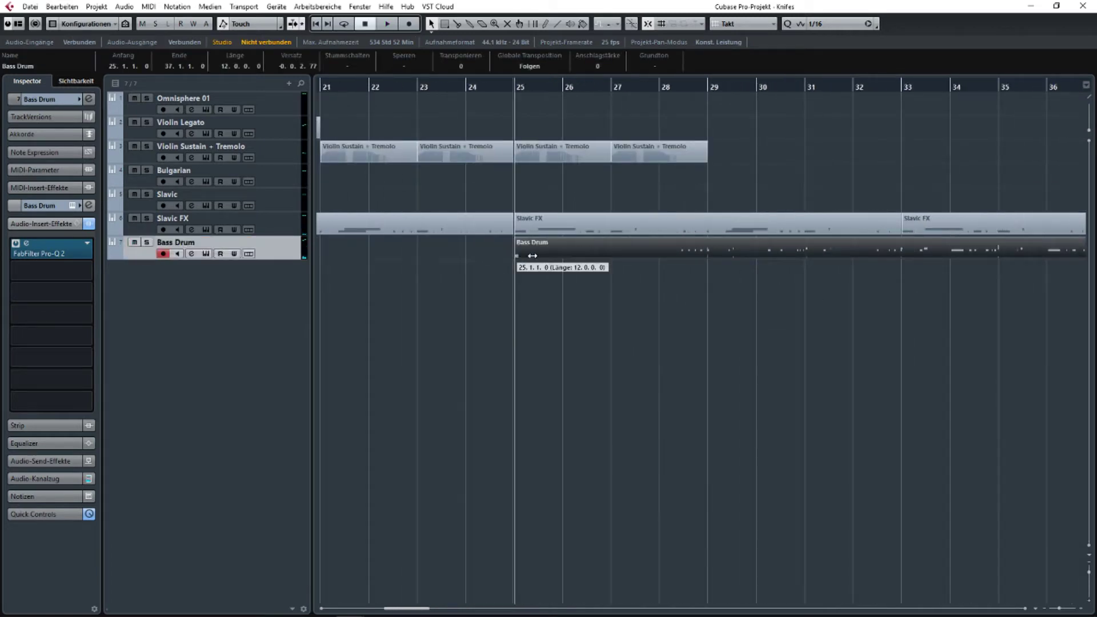
drag(532, 256, 673, 260)
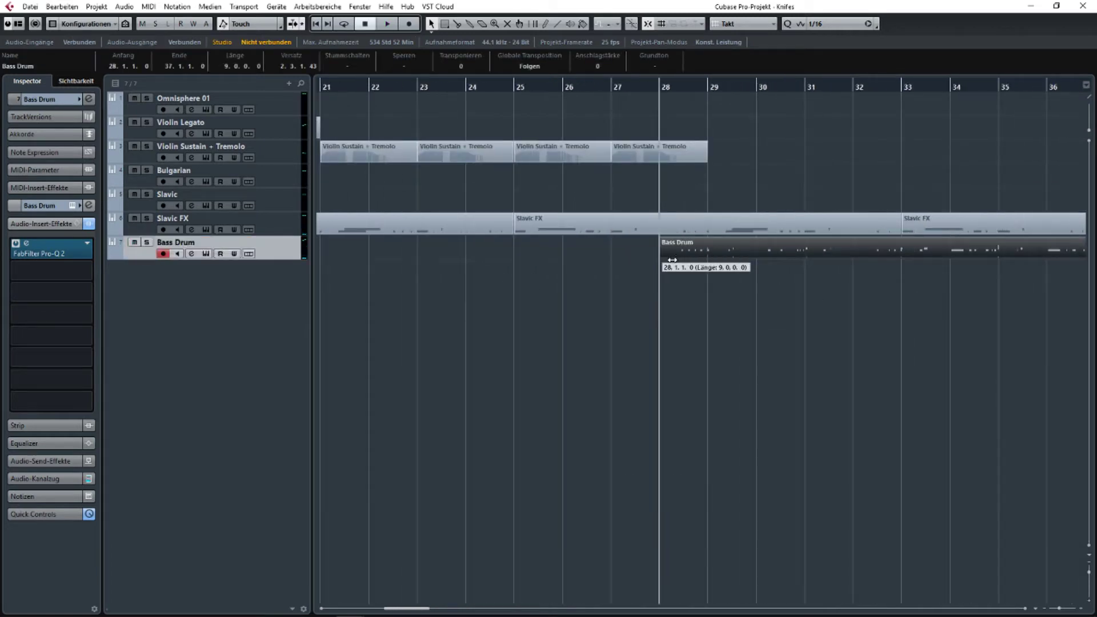
Open the Bass Drum part in the Key Editor and quantize its notes to the 1/16 grid.
double_click(738, 256)
click(73, 123)
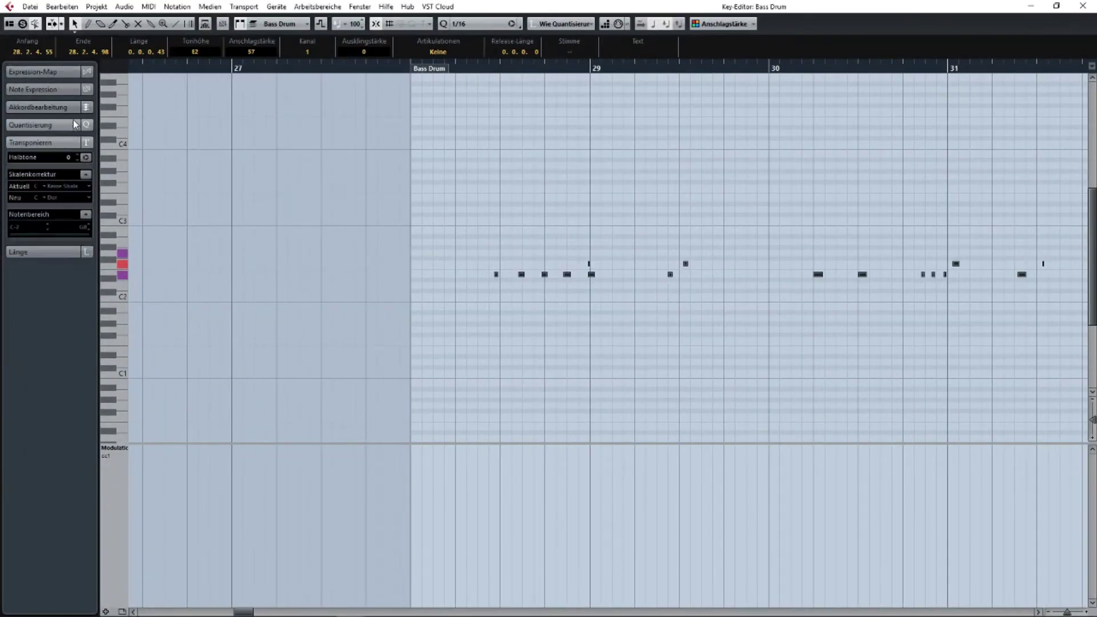
scroll(533, 262, up, 2)
drag(575, 259, 671, 275)
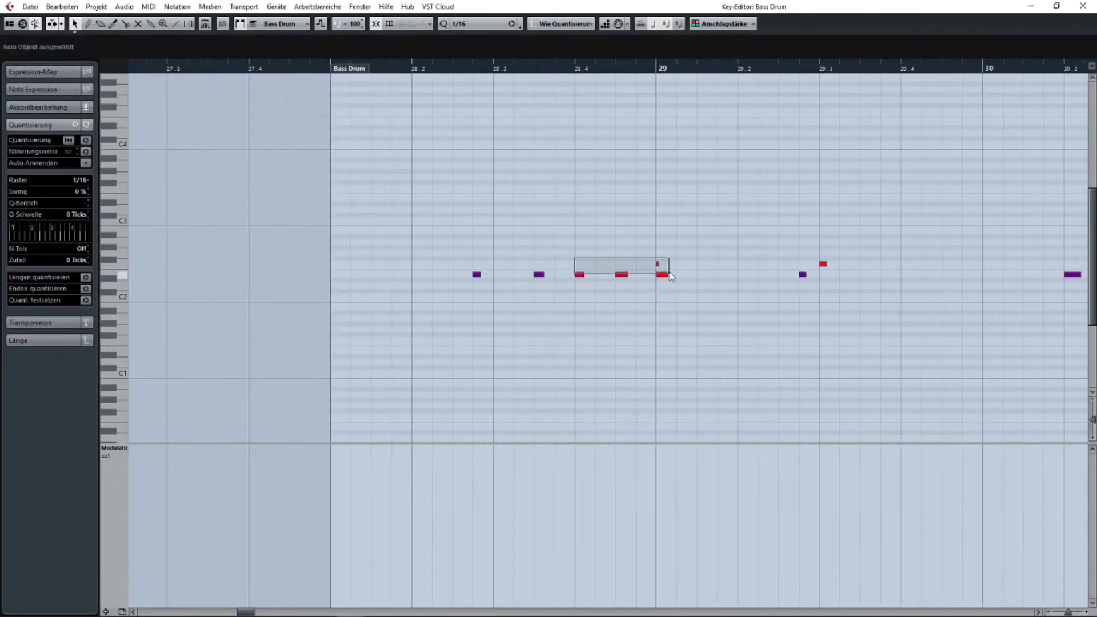
Play the part from bar 28 and retime single hits to 29.2.3, 31.3 and 35.3, starting the long E2 note at bar 34.
drag(445, 66, 331, 70)
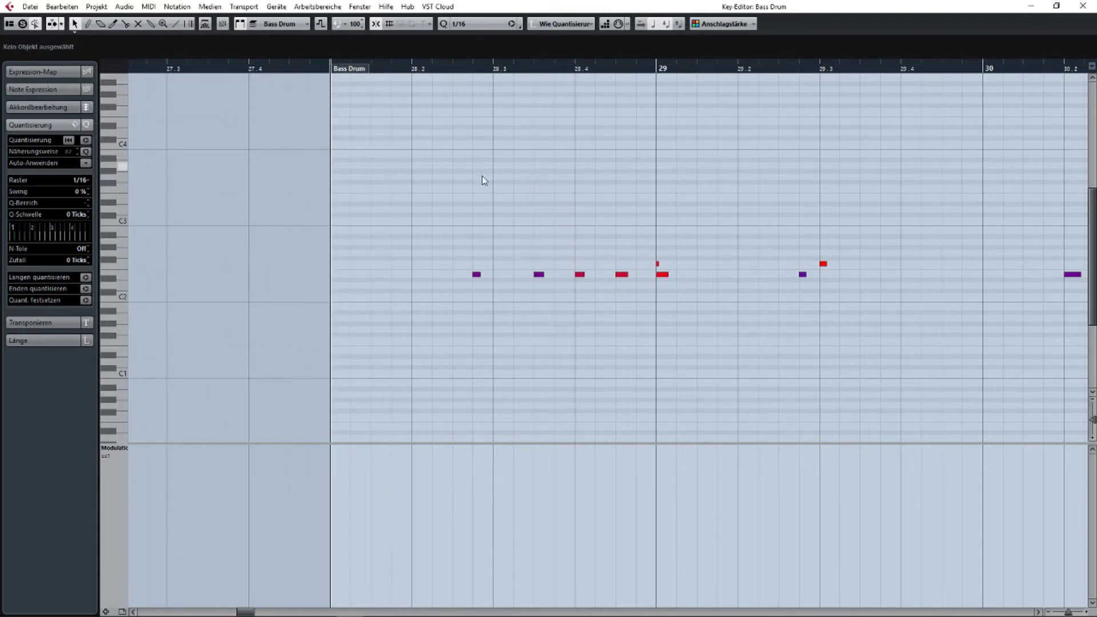
key(space)
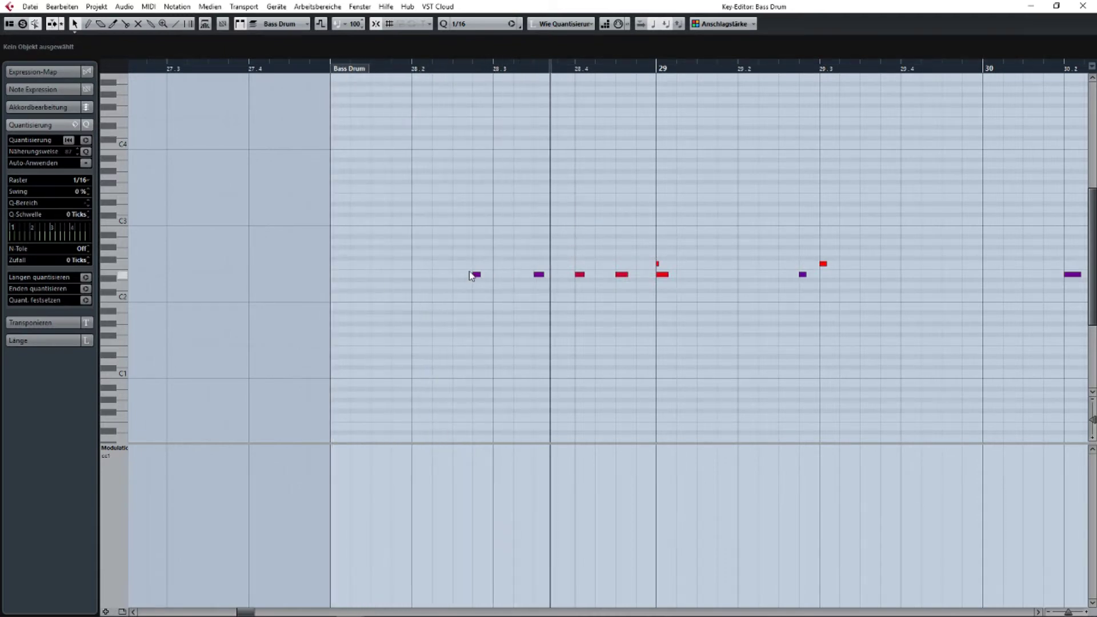
drag(476, 278, 530, 264)
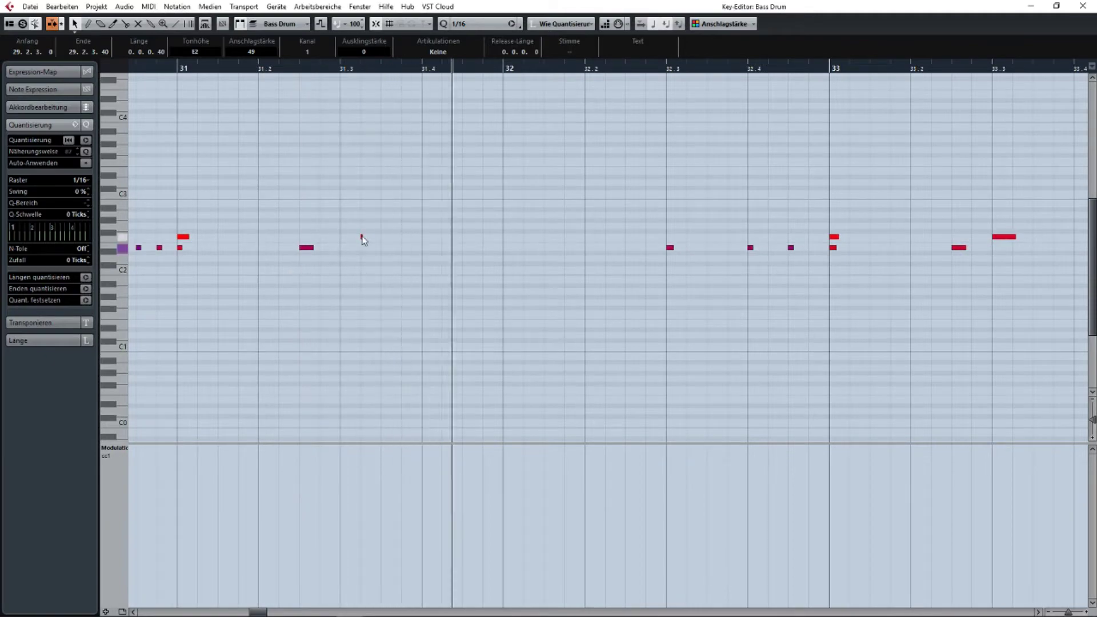
drag(362, 238, 340, 236)
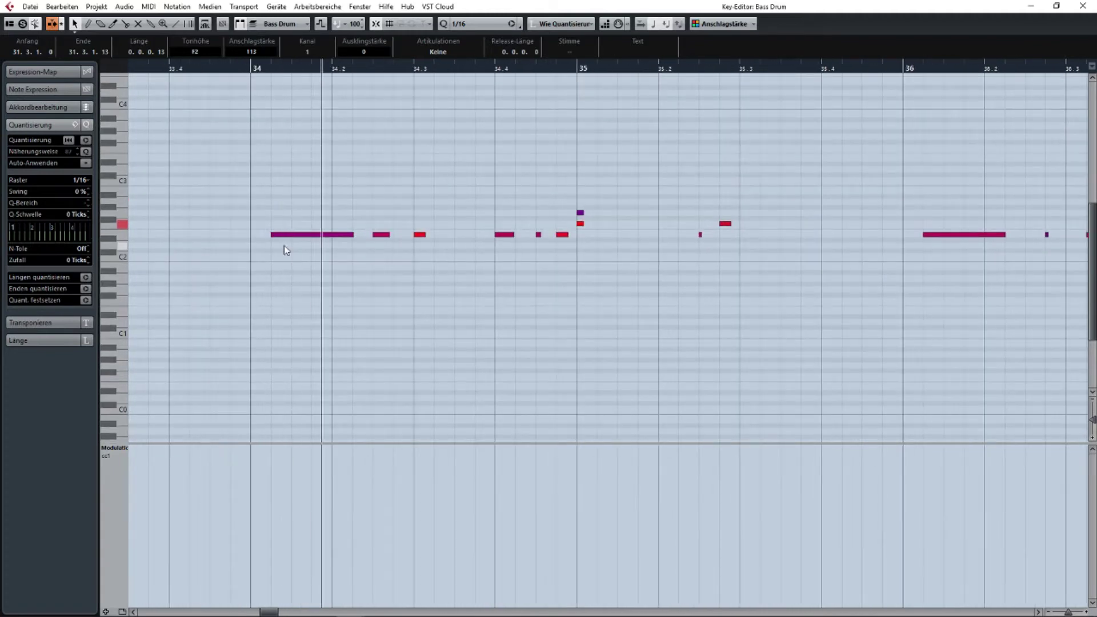
drag(272, 234, 251, 234)
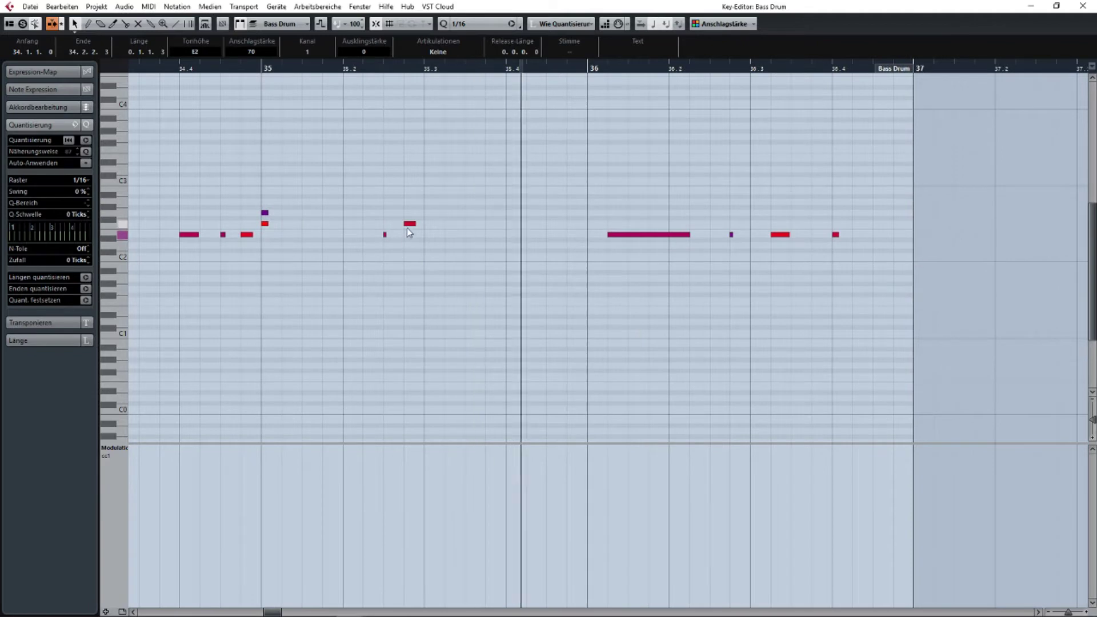
drag(409, 224, 429, 230)
Start the last long E2 note at bar 36, move the two following hits to 36.2.3 and 36.3, and close the editor.
drag(697, 234, 498, 234)
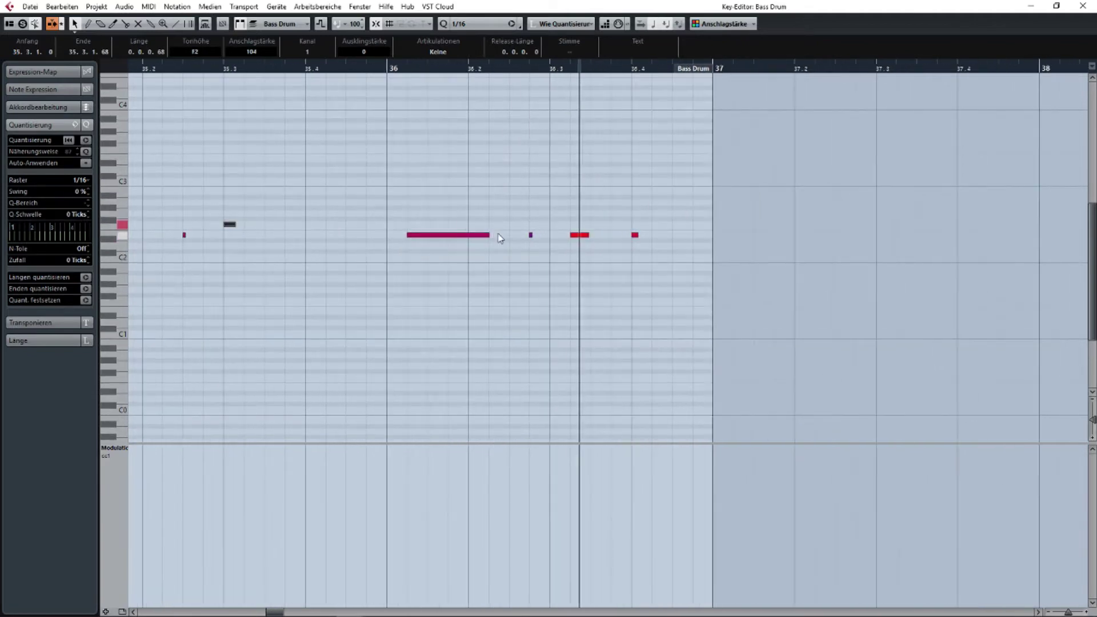
drag(408, 234, 366, 235)
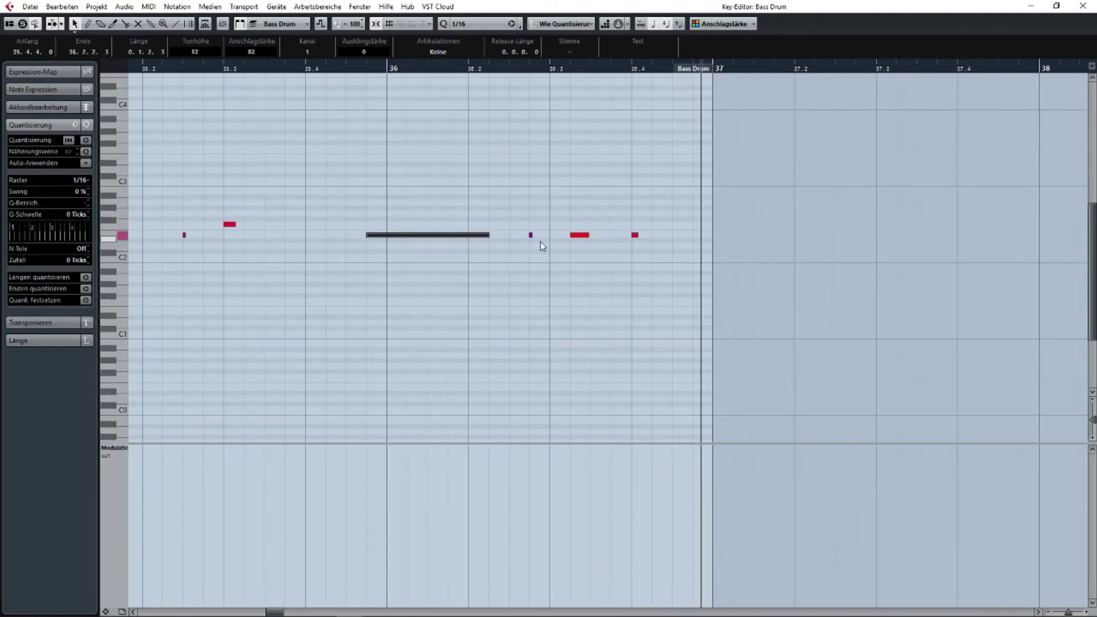
click(581, 239)
drag(581, 240, 510, 240)
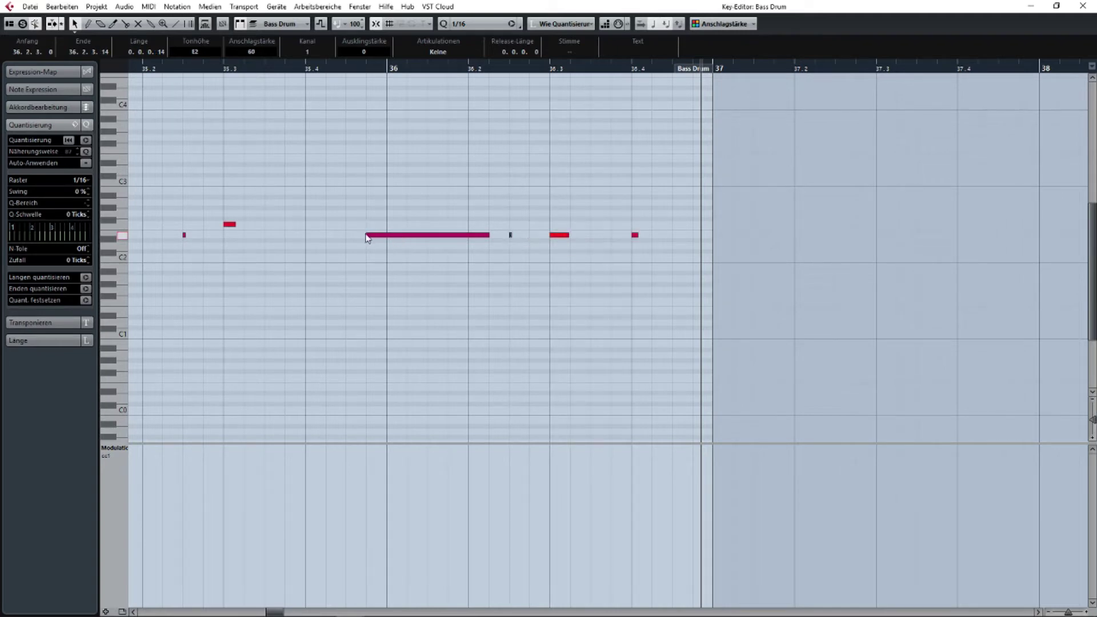
drag(368, 238, 387, 235)
click(387, 69)
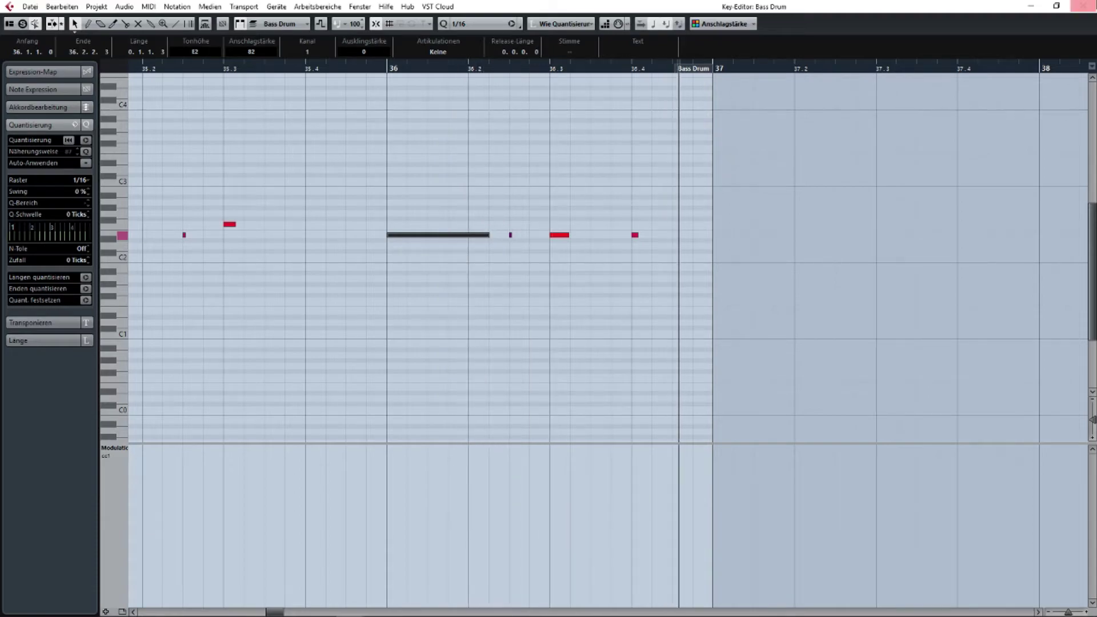
click(1082, 6)
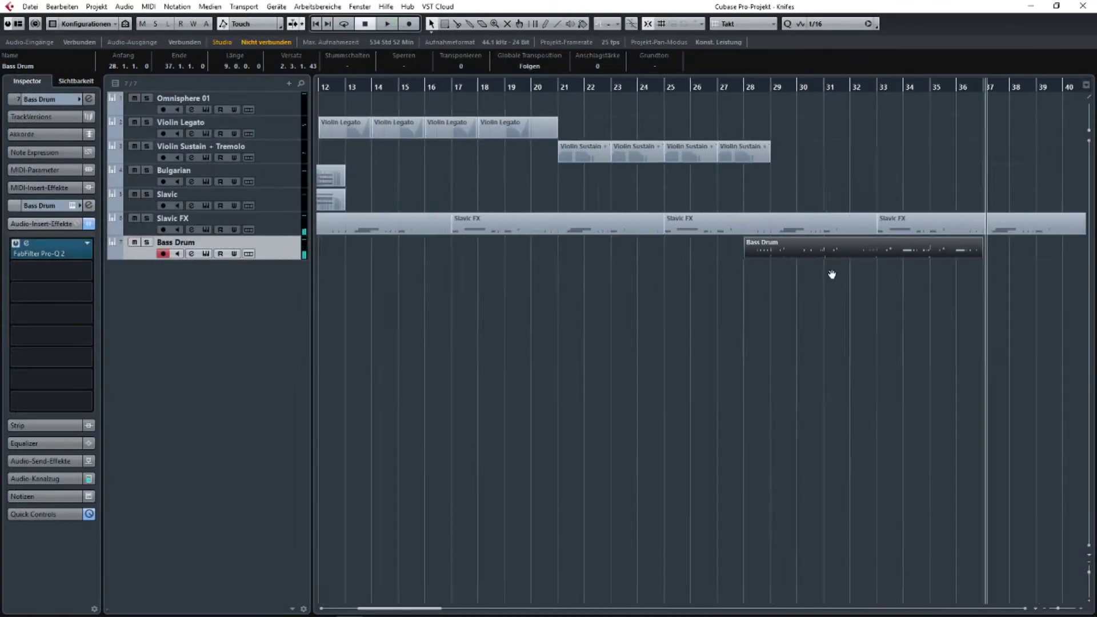
Duplicate the Bass Drum part and fit the copy as an eight-bar part from bar 37 to bar 45.
key(ctrl+d)
drag(832, 274, 704, 251)
scroll(762, 278, up, 2)
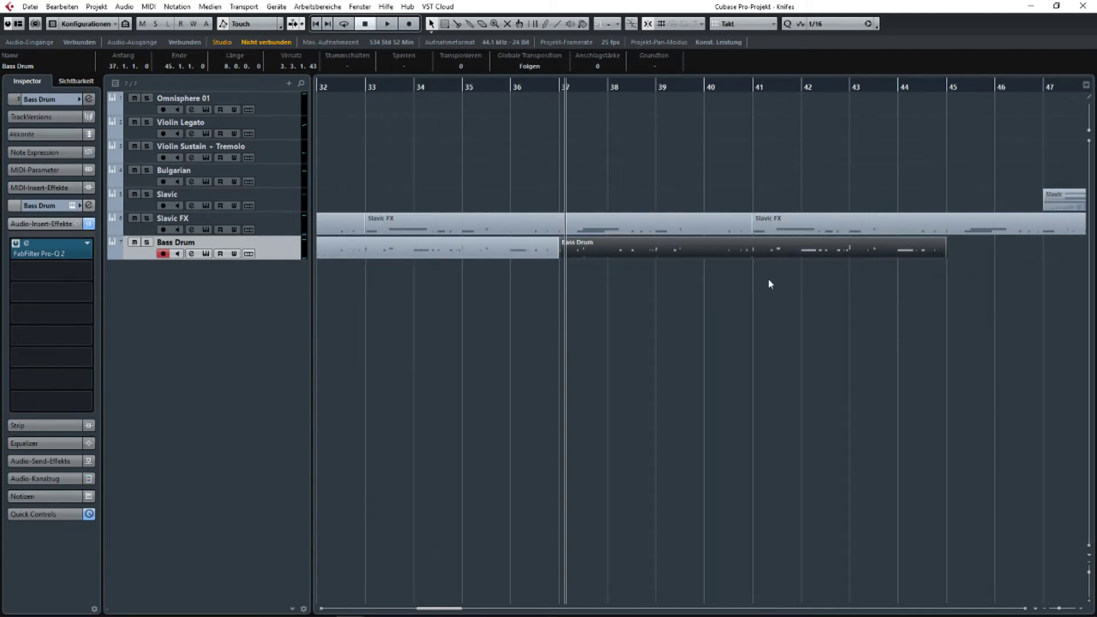
scroll(767, 278, down, 2)
drag(928, 279, 813, 280)
scroll(758, 269, up, 2)
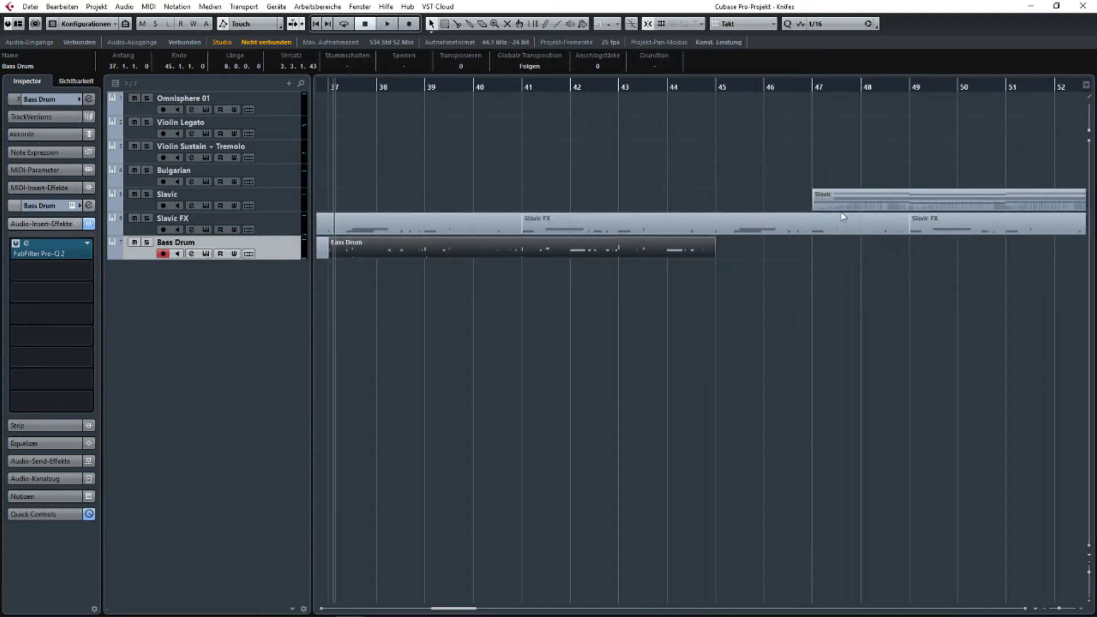
Select both Bass Drum parts and check their placement against the other tracks, with the playhead at about bar 30.
drag(466, 285, 852, 293)
drag(761, 300, 499, 253)
scroll(589, 294, down, 2)
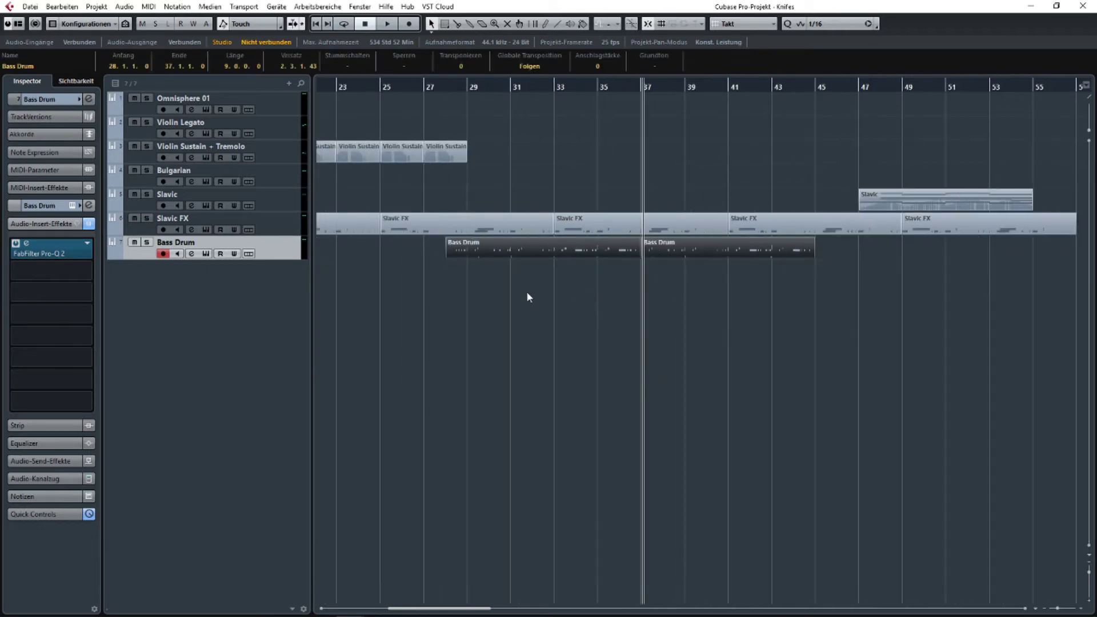
click(487, 86)
scroll(274, 242, up, 1)
drag(770, 309, 732, 335)
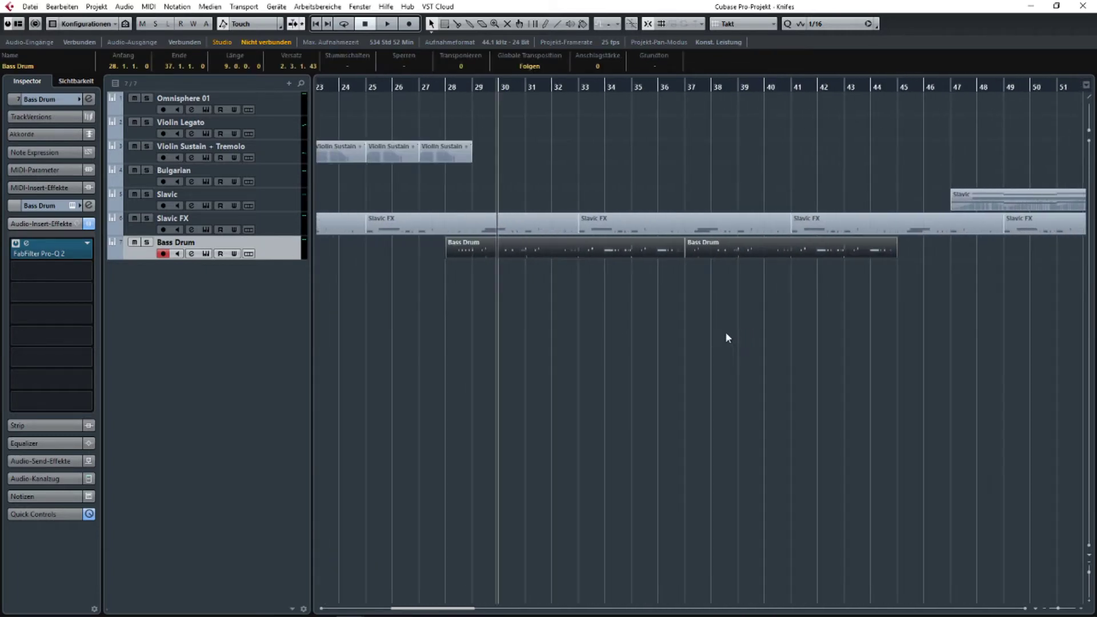
Add a new instrument track with Omnisphere as its VST instrument.
right_click(233, 294)
click(293, 346)
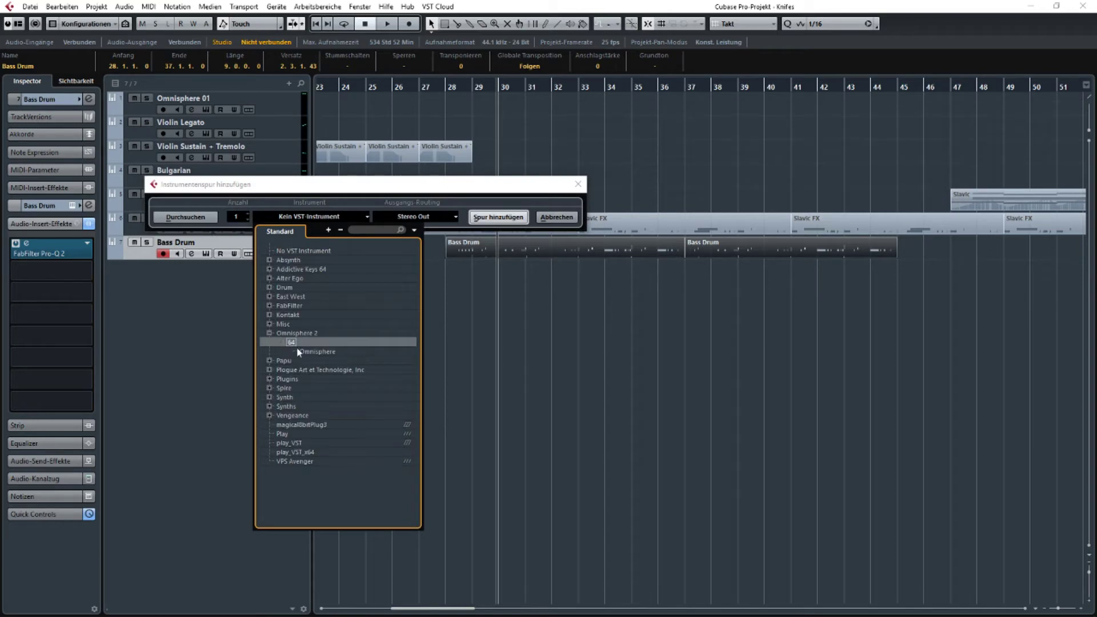
click(298, 352)
click(498, 217)
Place the playhead at bar 28, load the Noisescapes patch Grey Den in the new Omnisphere track, and close the instrument.
scroll(461, 189, up, 3)
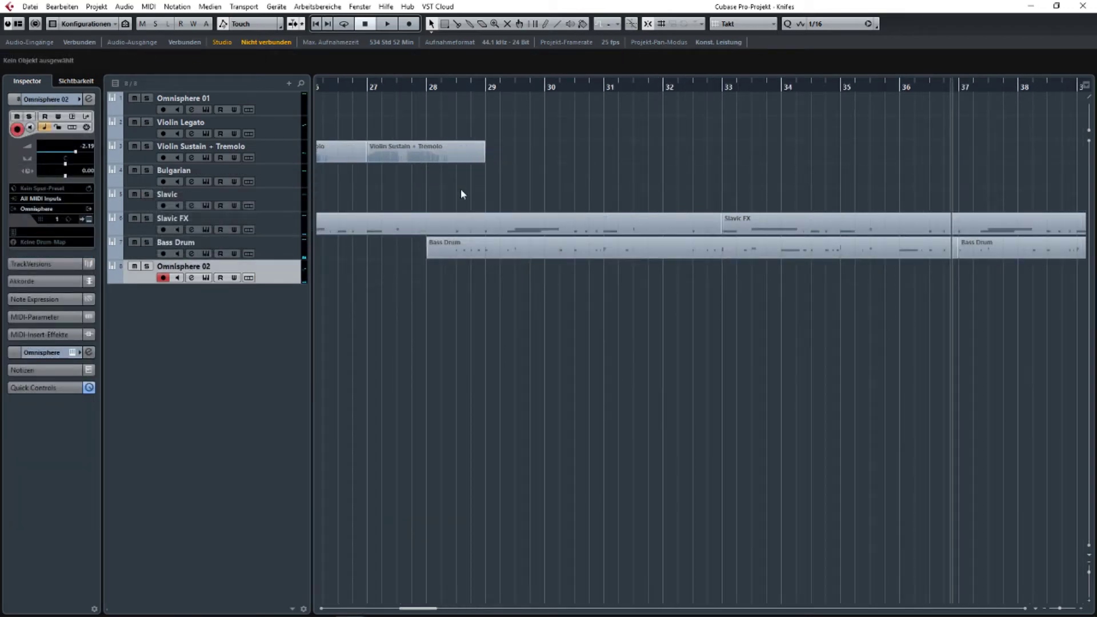
click(423, 90)
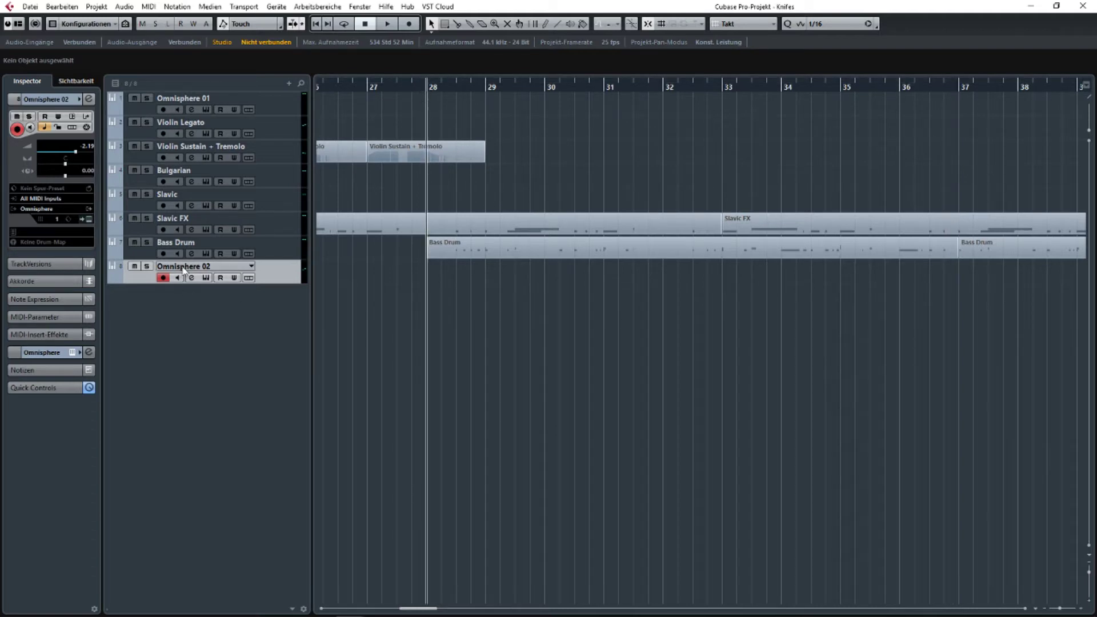
click(90, 221)
drag(478, 258, 430, 150)
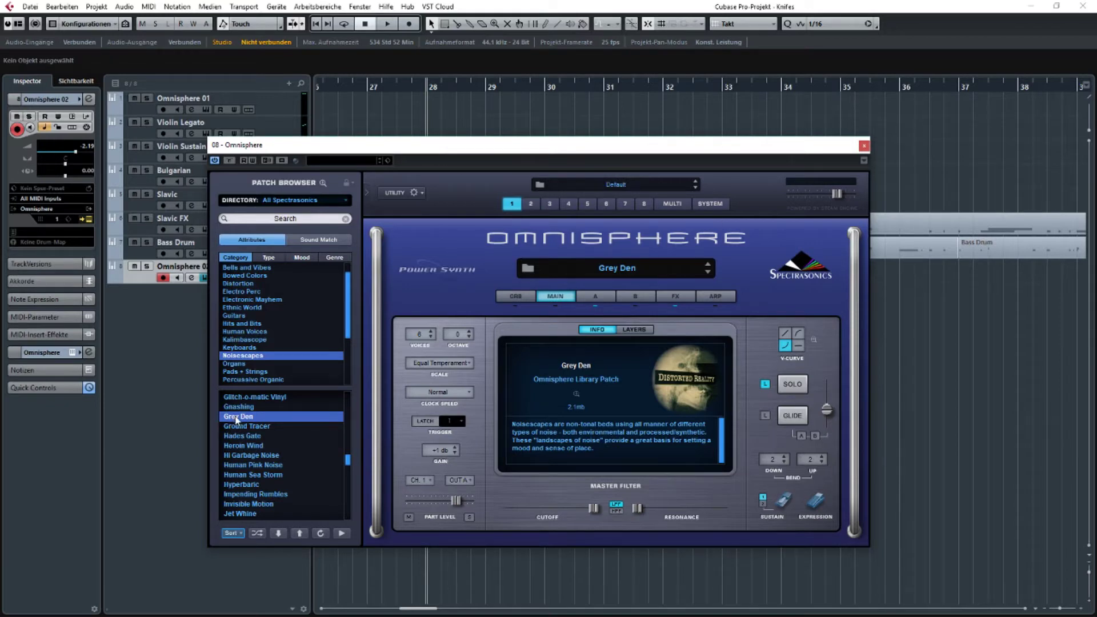
click(862, 147)
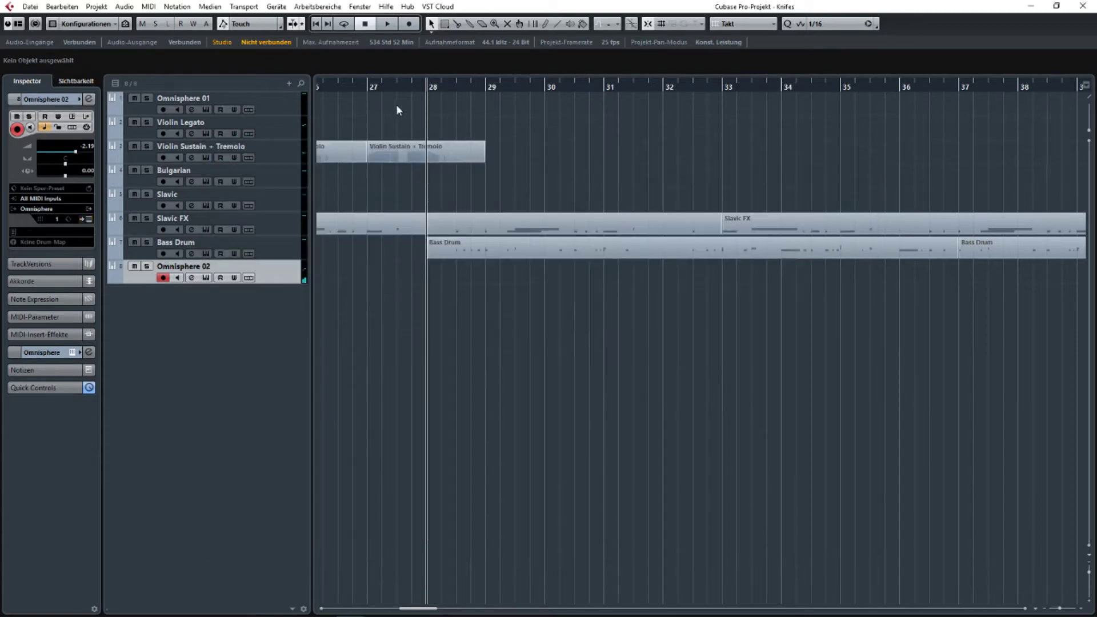
Record two sustained chords on the Omnisphere 02 track from bar 27 and trim the part's start to bar 29.
click(368, 88)
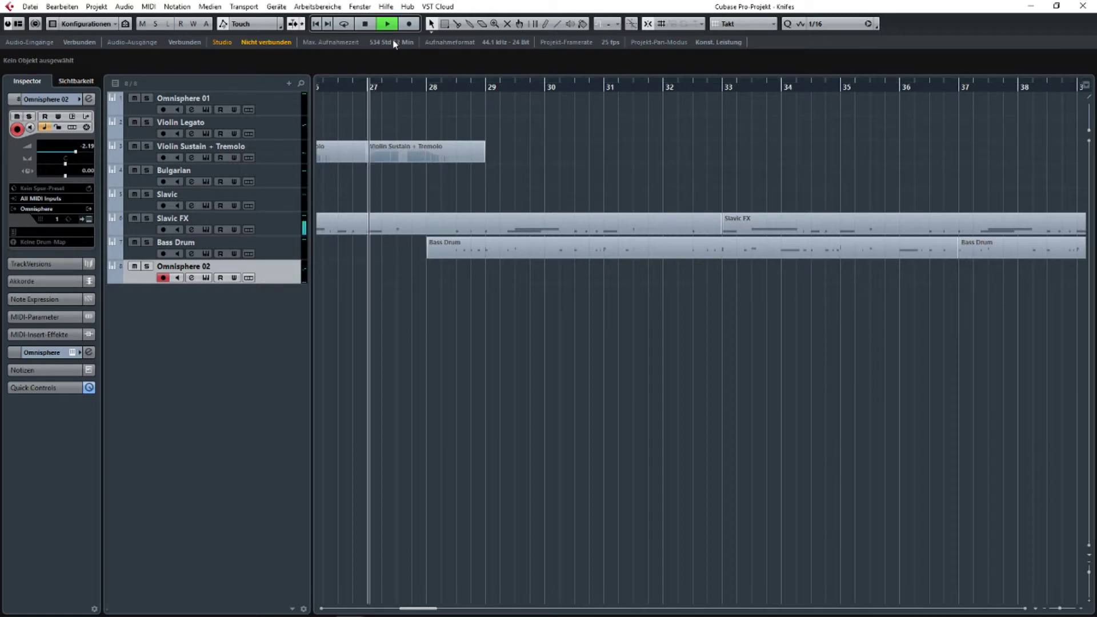
click(409, 24)
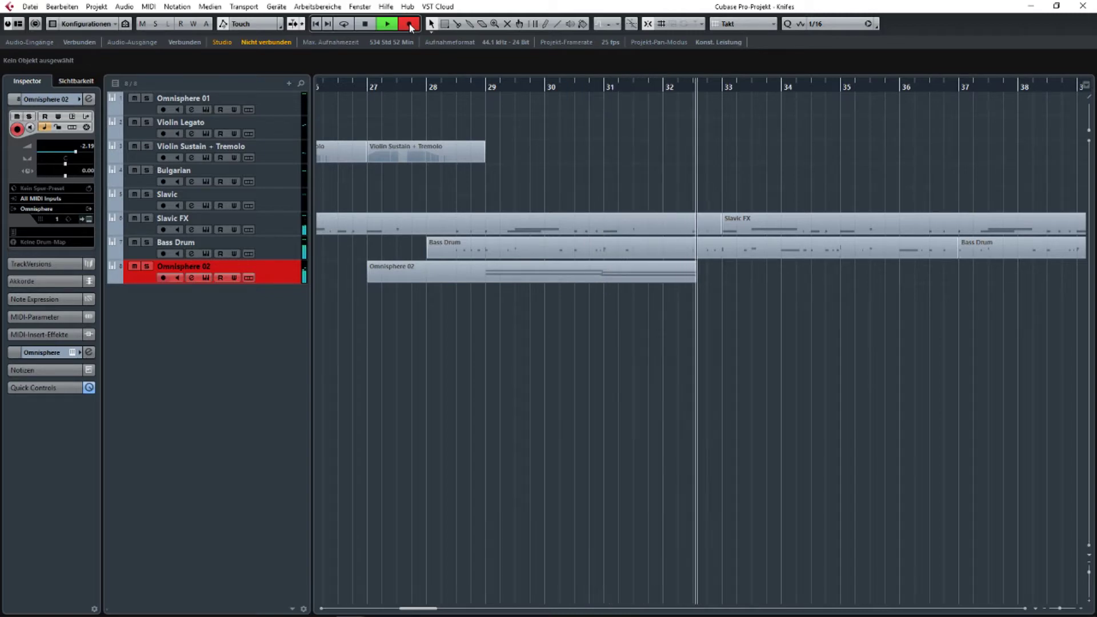
key(space)
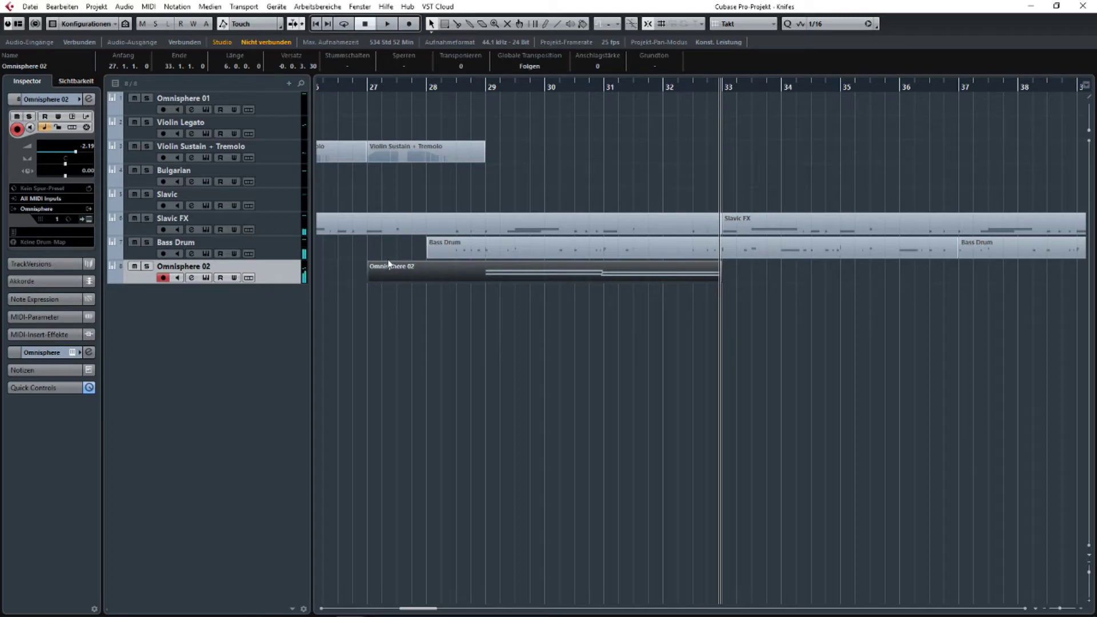
drag(367, 281, 472, 284)
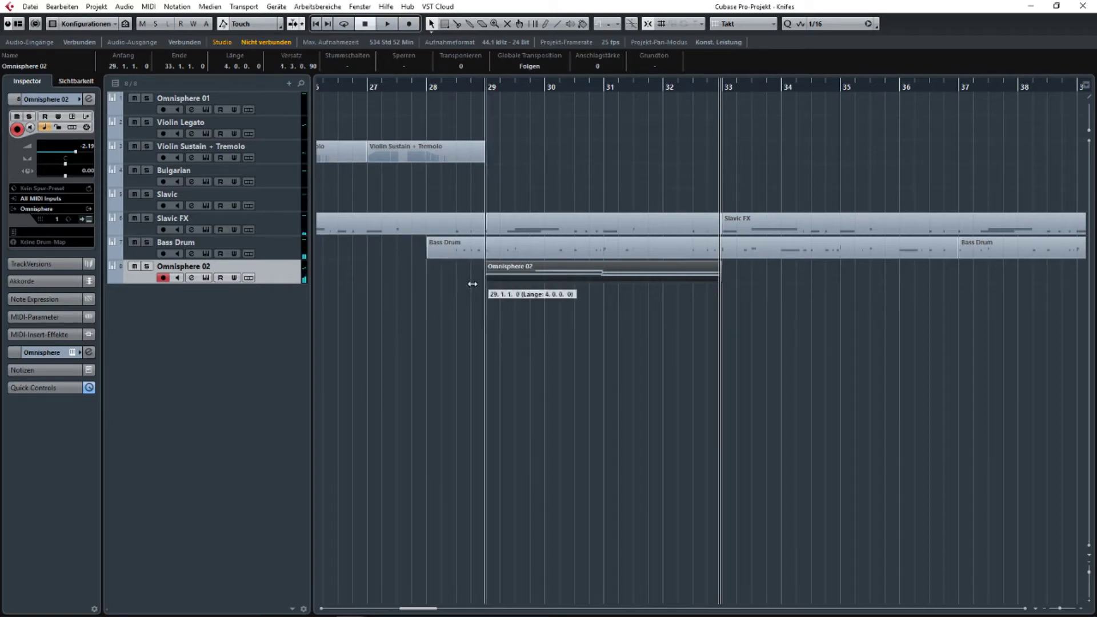
In the Key Editor, align the Omnisphere 02 chord change to bar 31 and raise the second chord's upper note to C2.
double_click(558, 275)
click(444, 222)
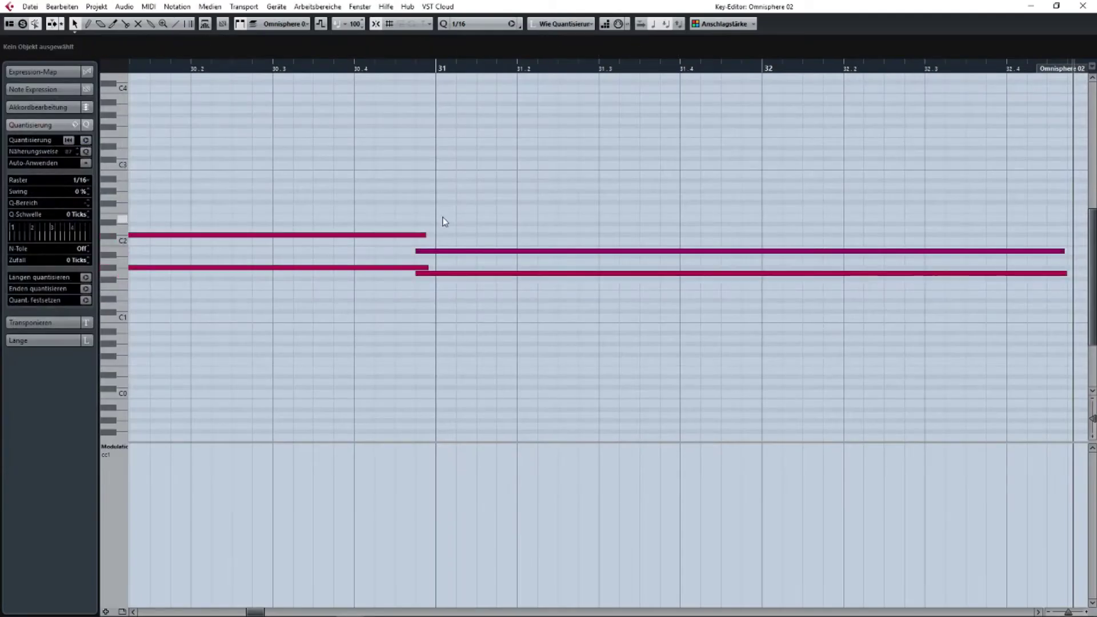
drag(436, 255, 458, 275)
drag(421, 225, 436, 265)
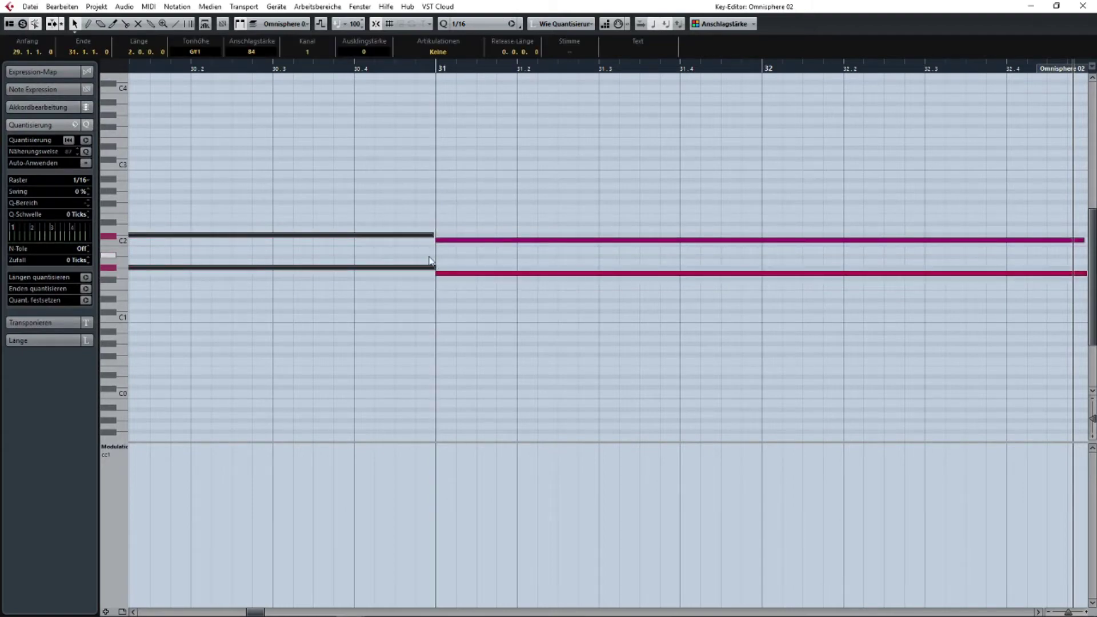
Close the Key Editor and duplicate the Omnisphere 02 part three times in a row so the copies reach bar 45.
scroll(435, 256, down, 3)
click(1083, 6)
key(ctrl+d)
scroll(722, 282, down, 3)
key(ctrl+d)
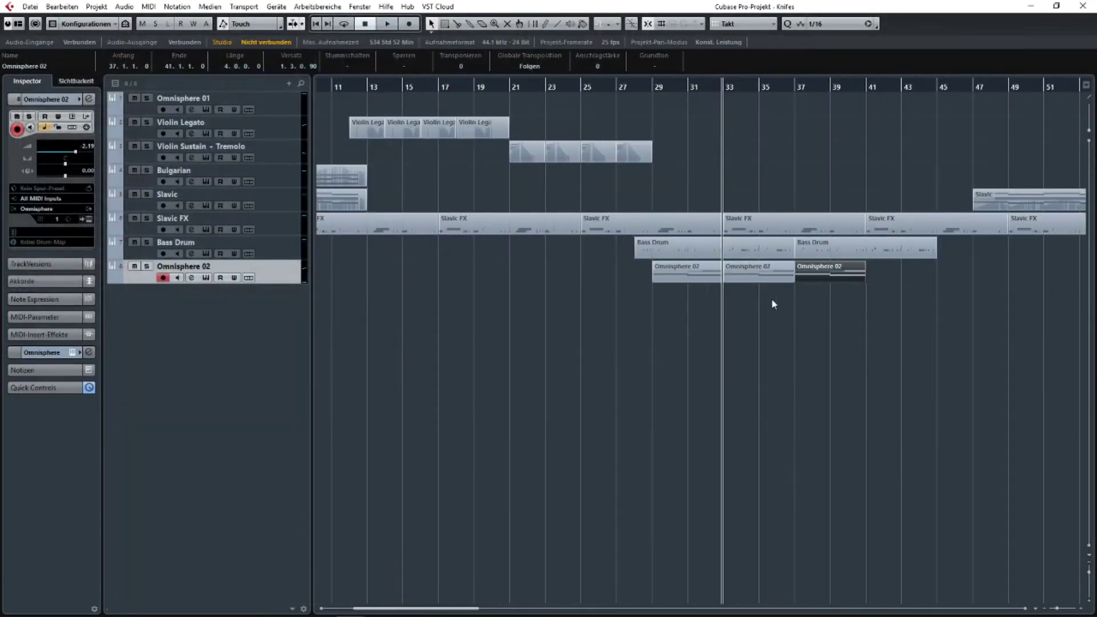
key(ctrl+d)
Play back the repeated Omnisphere 02 parts together with the bass drum from bar 29, then stop playback.
scroll(677, 293, right, 3)
scroll(483, 170, up, 3)
click(486, 86)
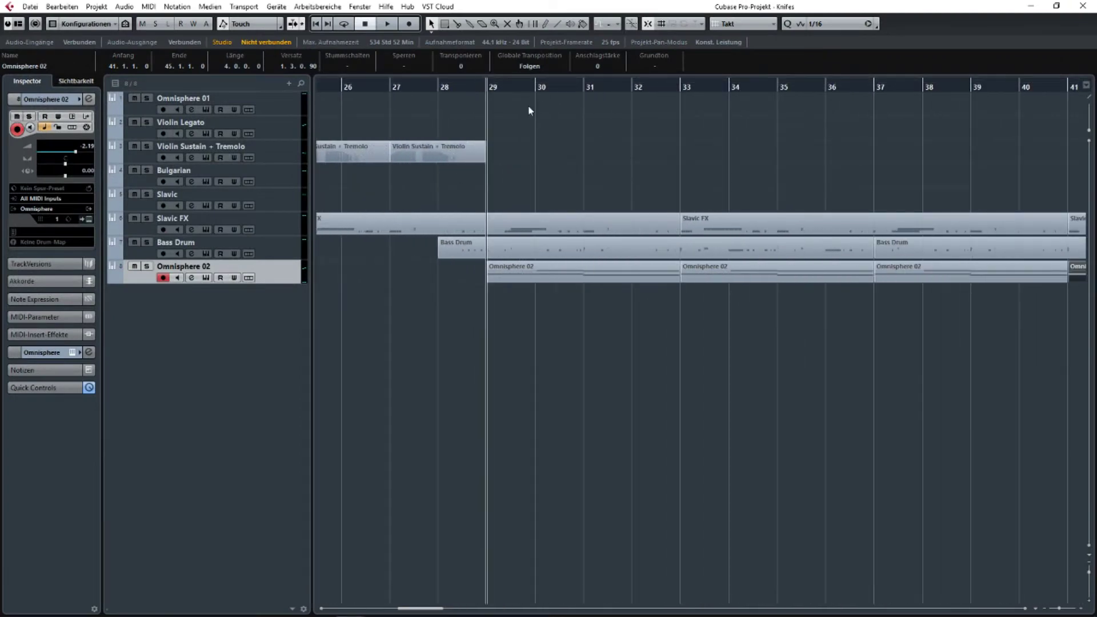
scroll(603, 137, up, 3)
key(space)
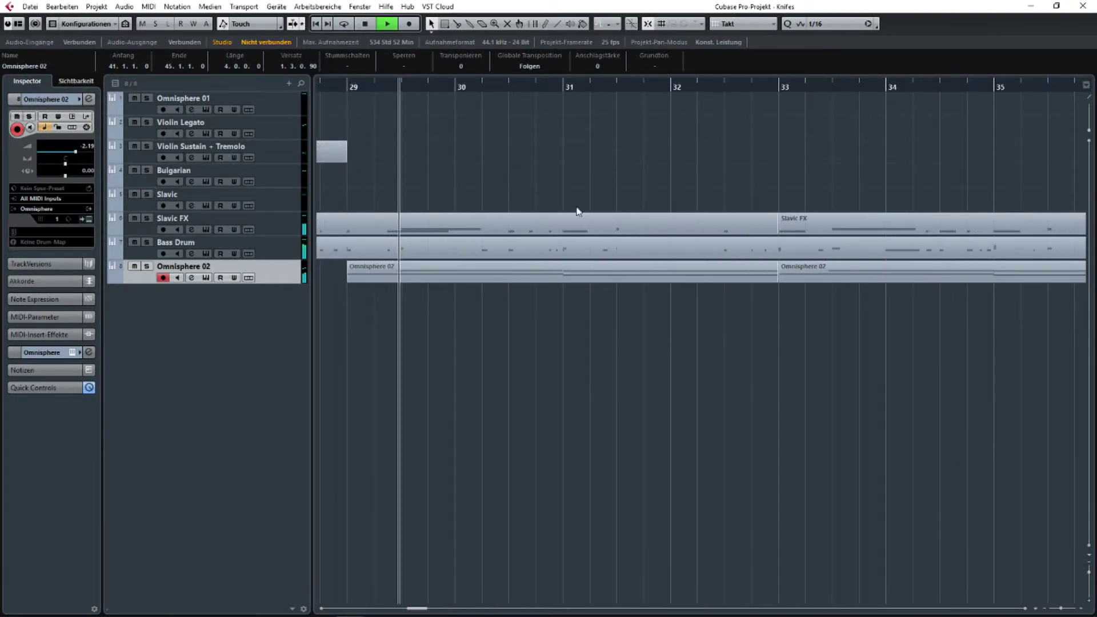
key(g)
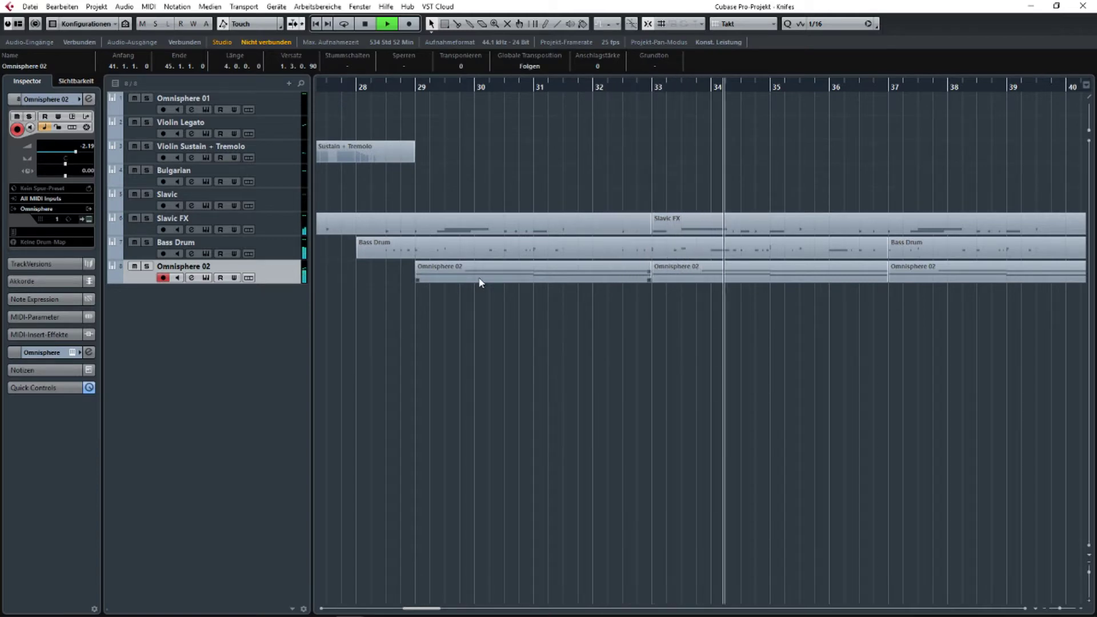
key(space)
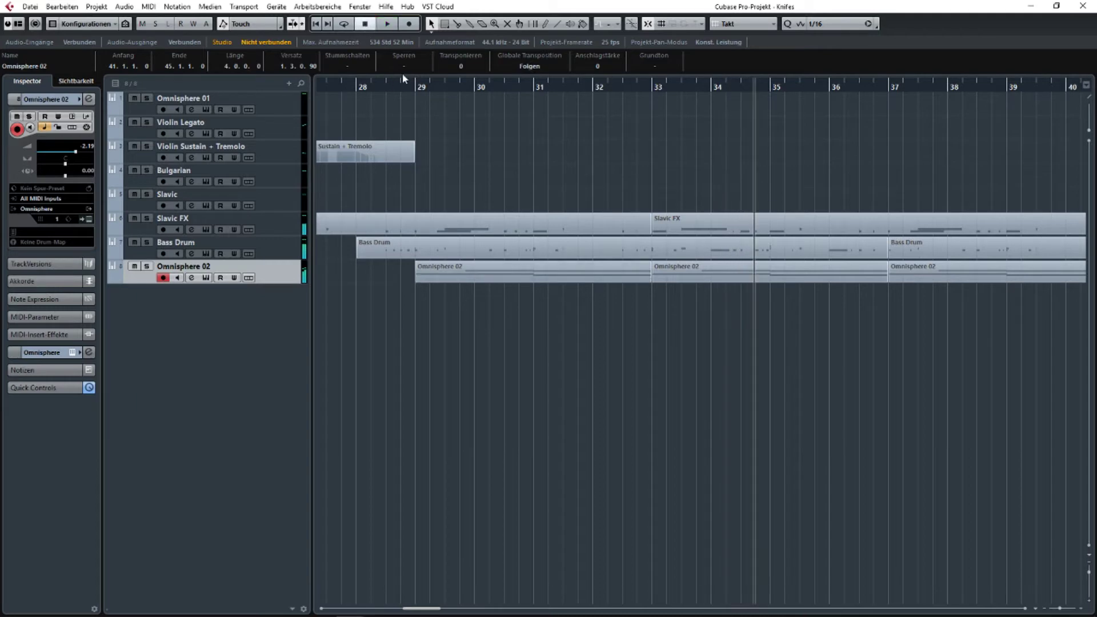
Overdub controller movements on the Omnisphere 02 track from bar 28 to bar 37 and trim the recorded part's start to bar 33.
click(366, 85)
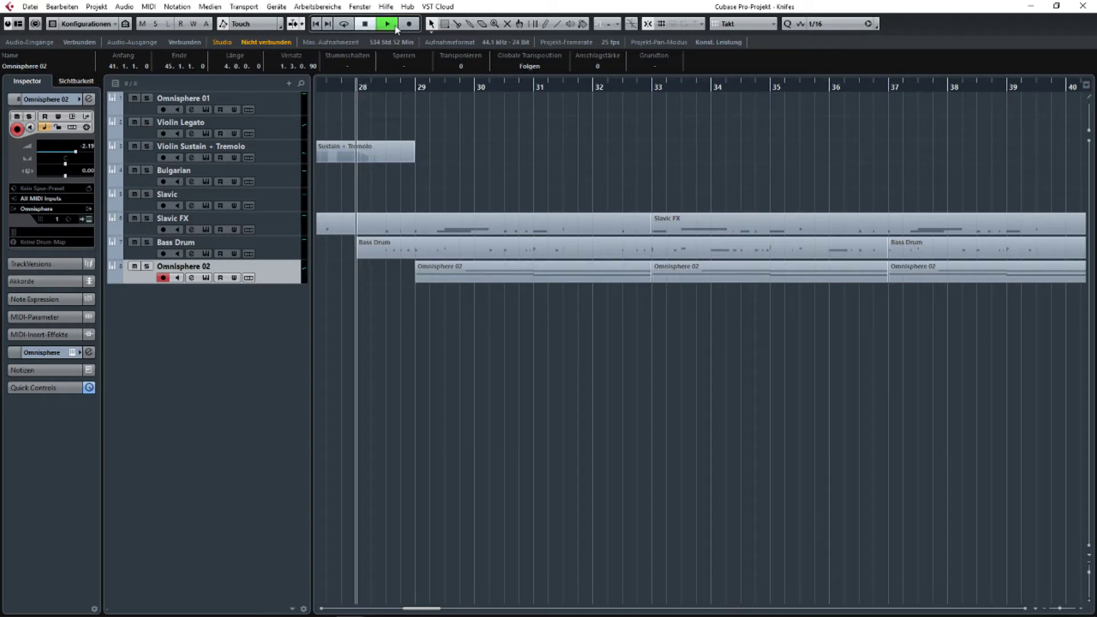
click(402, 25)
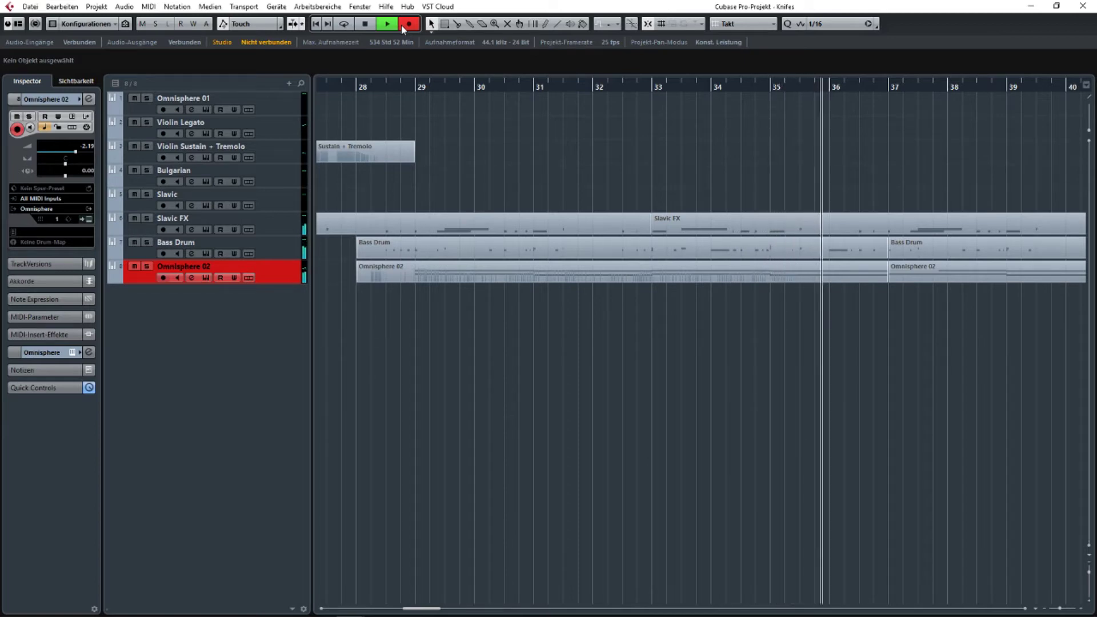
click(365, 24)
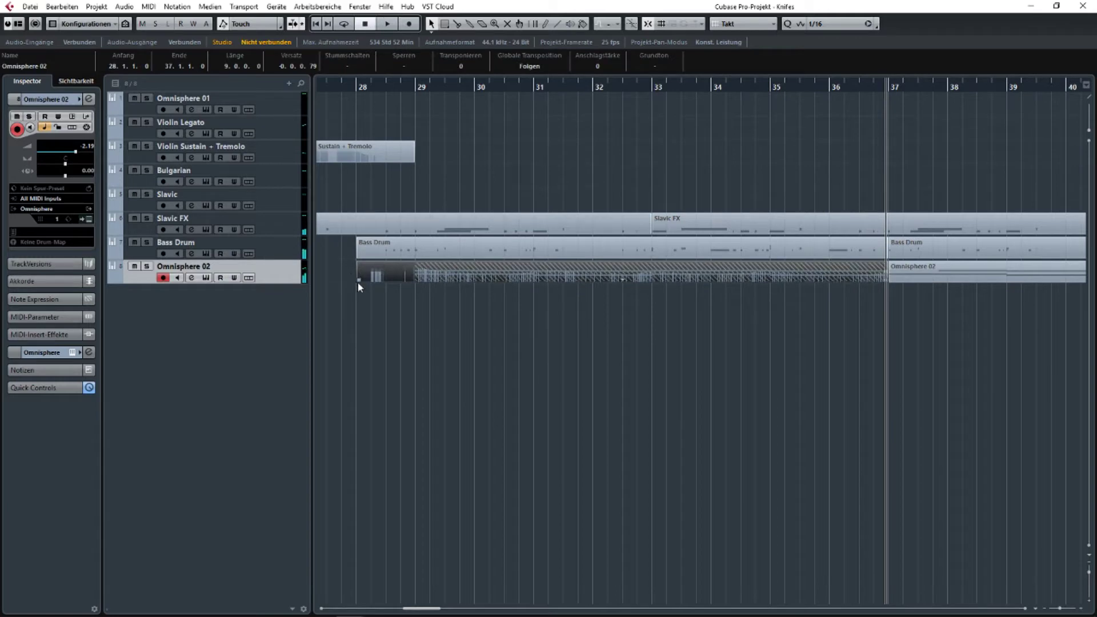
drag(359, 284, 653, 289)
Copy the trimmed Omnisphere 02 part to bar 29 and duplicate both parts across bars 37 to 45.
scroll(692, 310, down, 2)
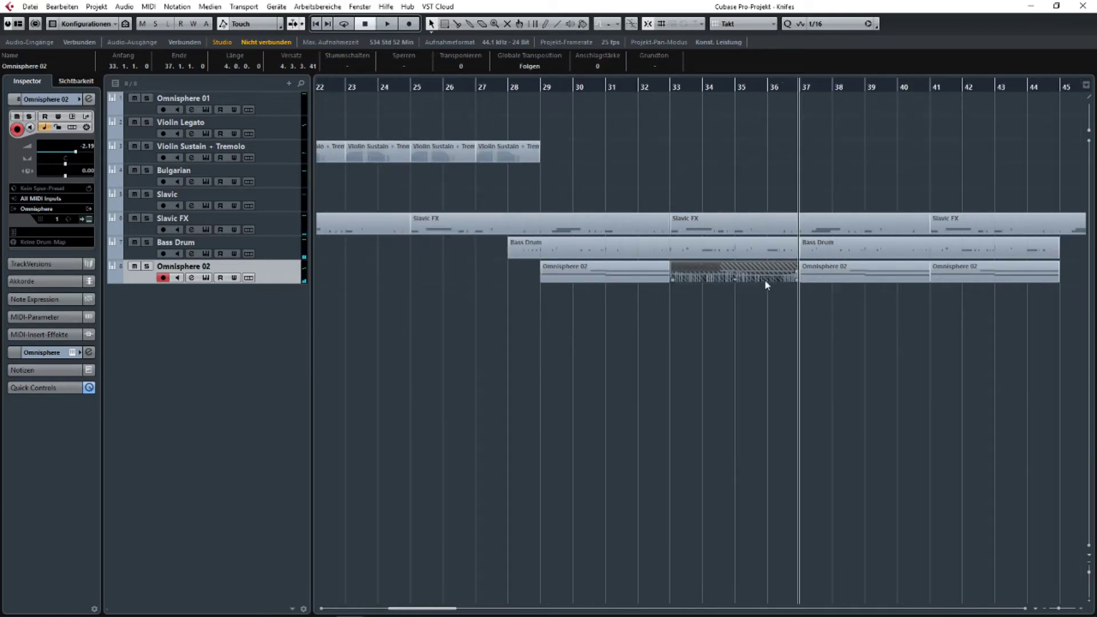
drag(764, 284, 634, 289)
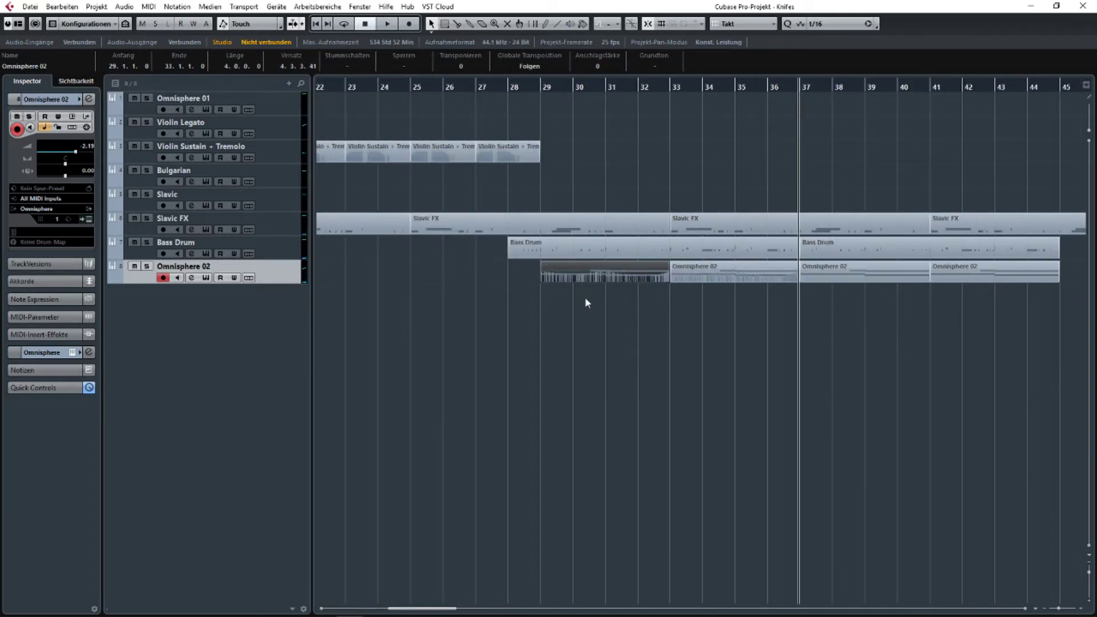
shift+click(735, 276)
key(ctrl+d)
Play from bar 28 and examine the first Bass Drum part's notes in the Key Editor.
click(526, 101)
key(space)
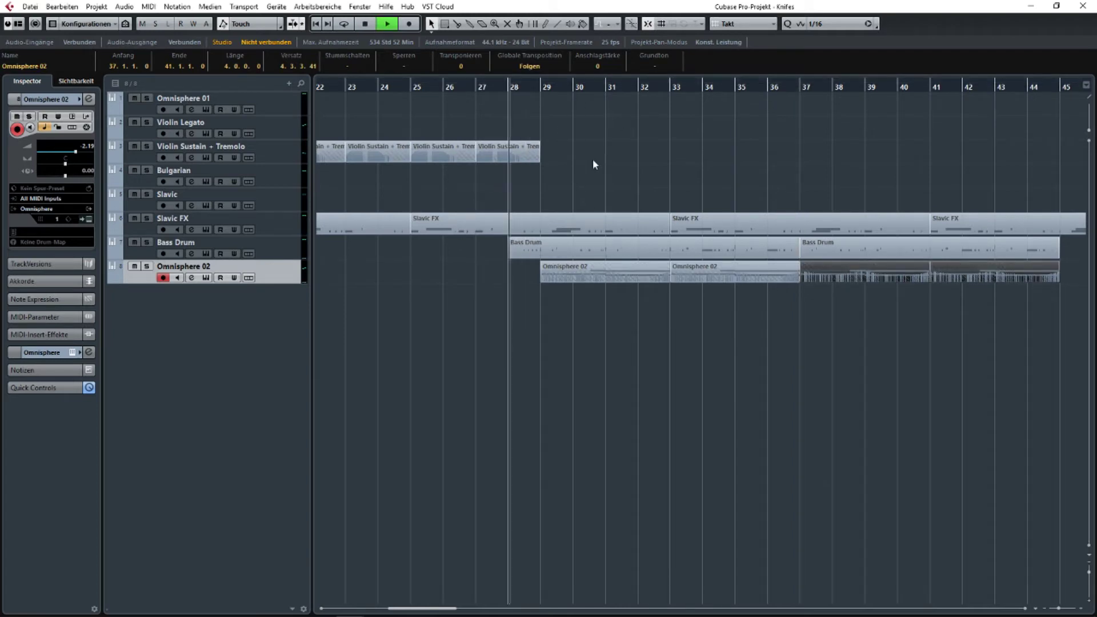
scroll(591, 158, up, 2)
double_click(456, 252)
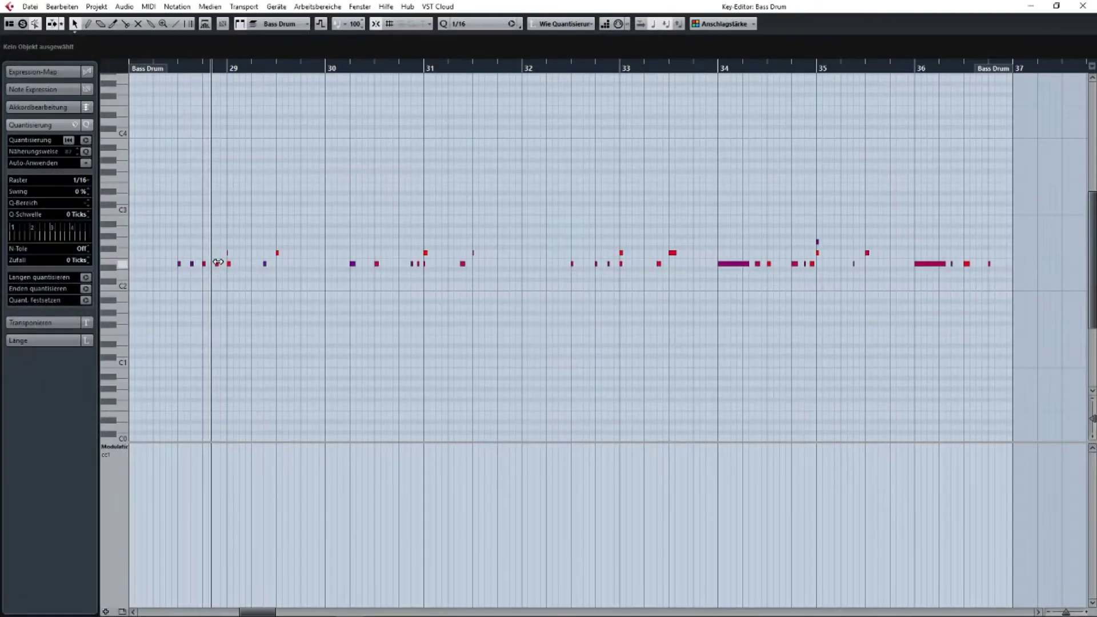
scroll(227, 263, up, 3)
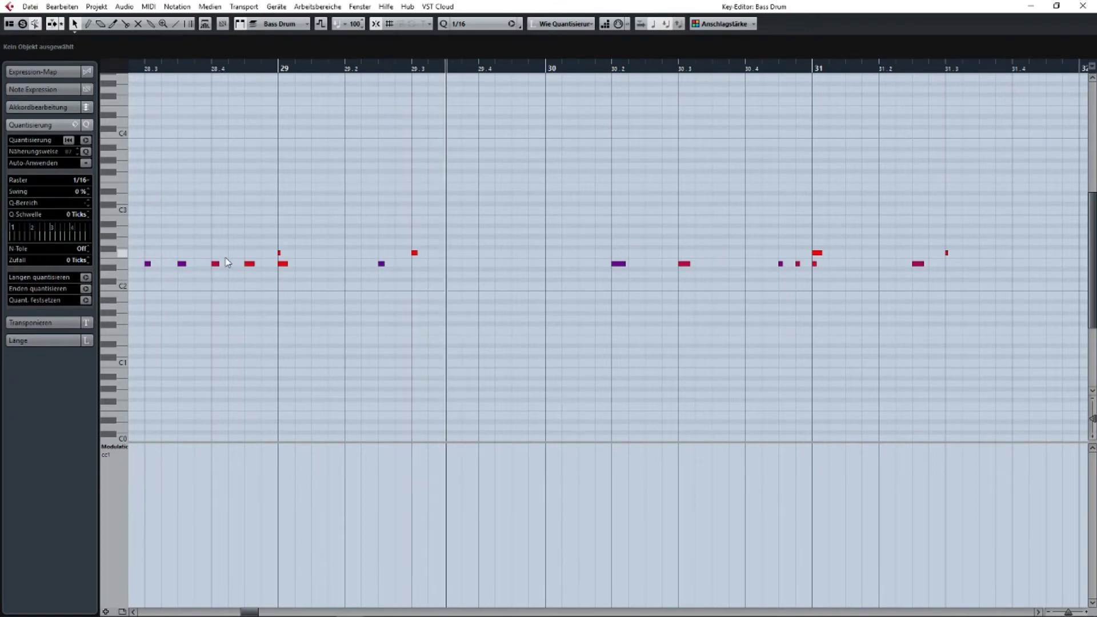
key(Escape)
click(262, 247)
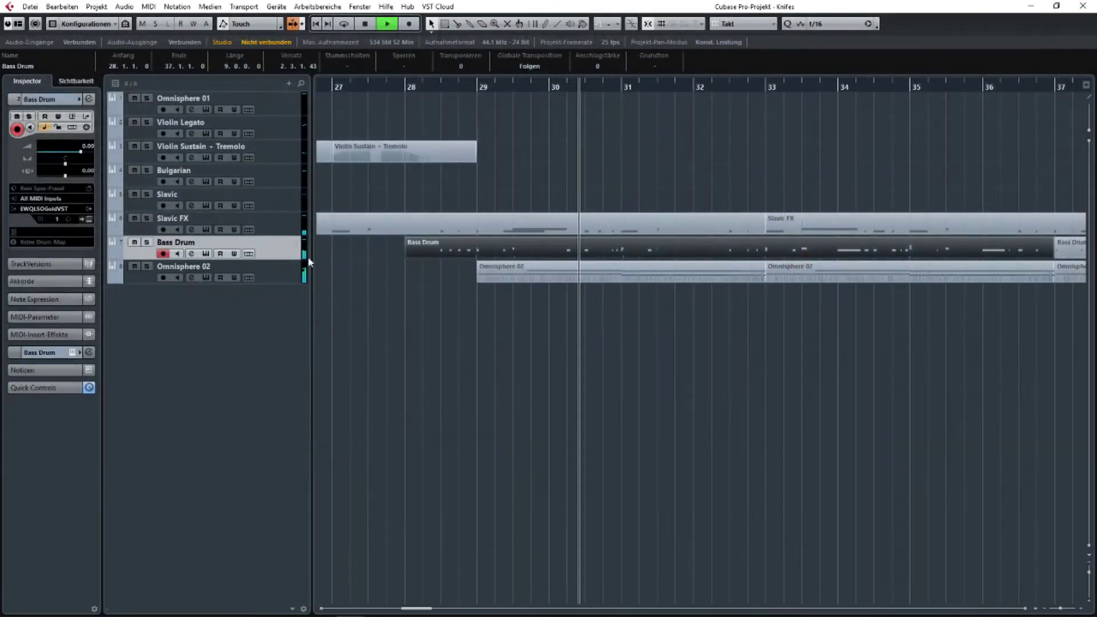
Rename the Omnisphere 02 track as Ambiance.
scroll(440, 272, down, 3)
scroll(400, 277, up, 2)
double_click(202, 267)
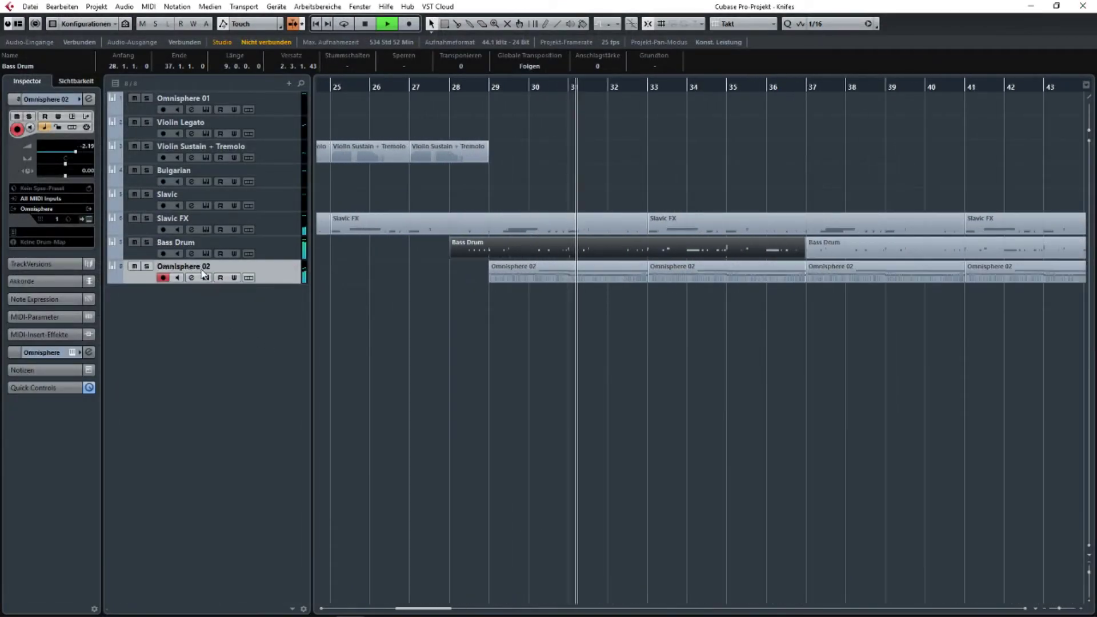
text(Ambiance)
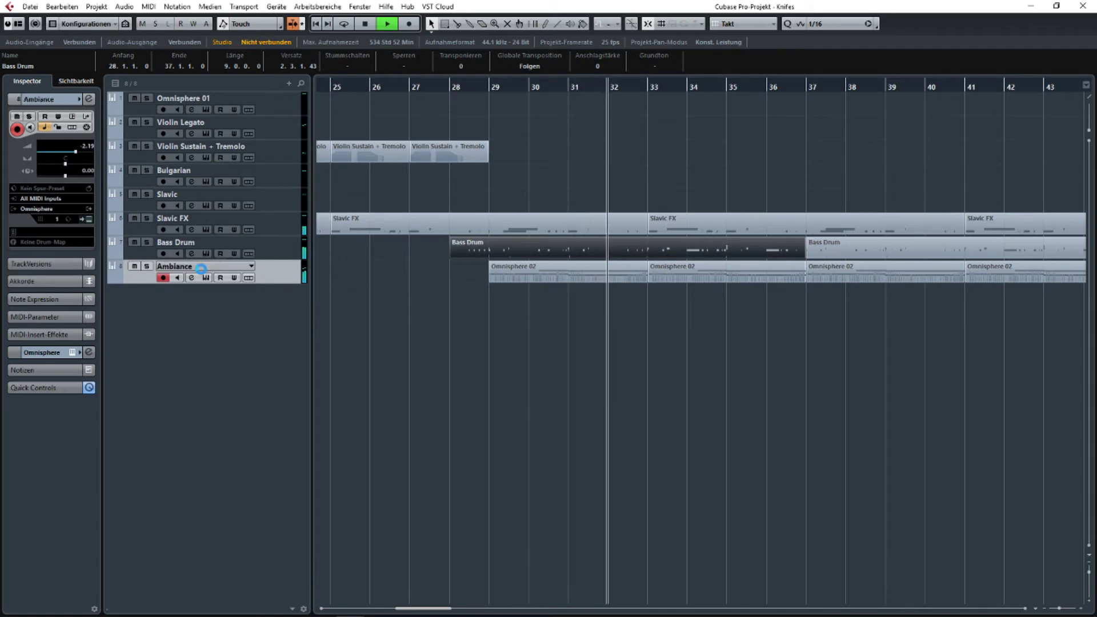
key(Return)
Stop playback and pull the right locator back to bar 1 to clear the locator range over the first eight bars.
key(g)
key(g)
scroll(662, 226, left, 5)
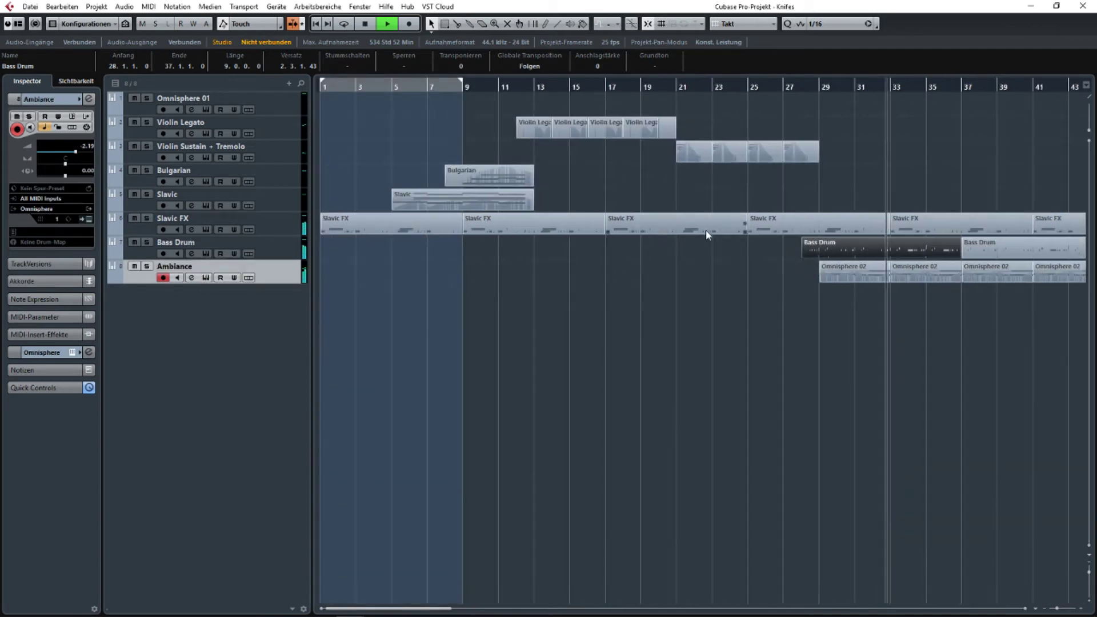
key(h)
key(h)
key(h)
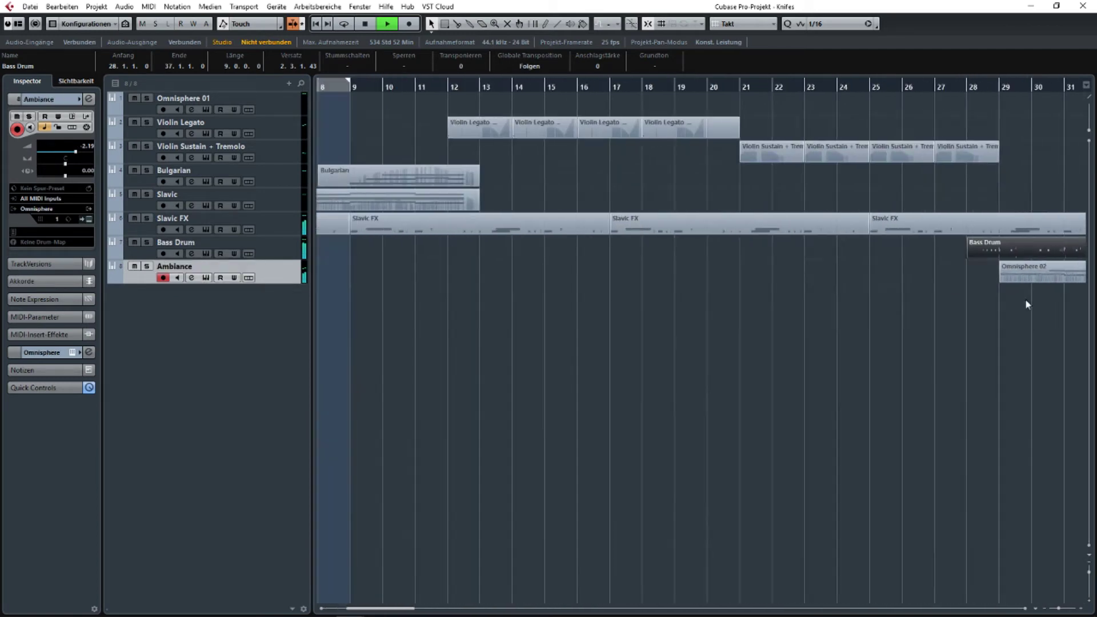
key(g)
key(g)
key(g)
key(g)
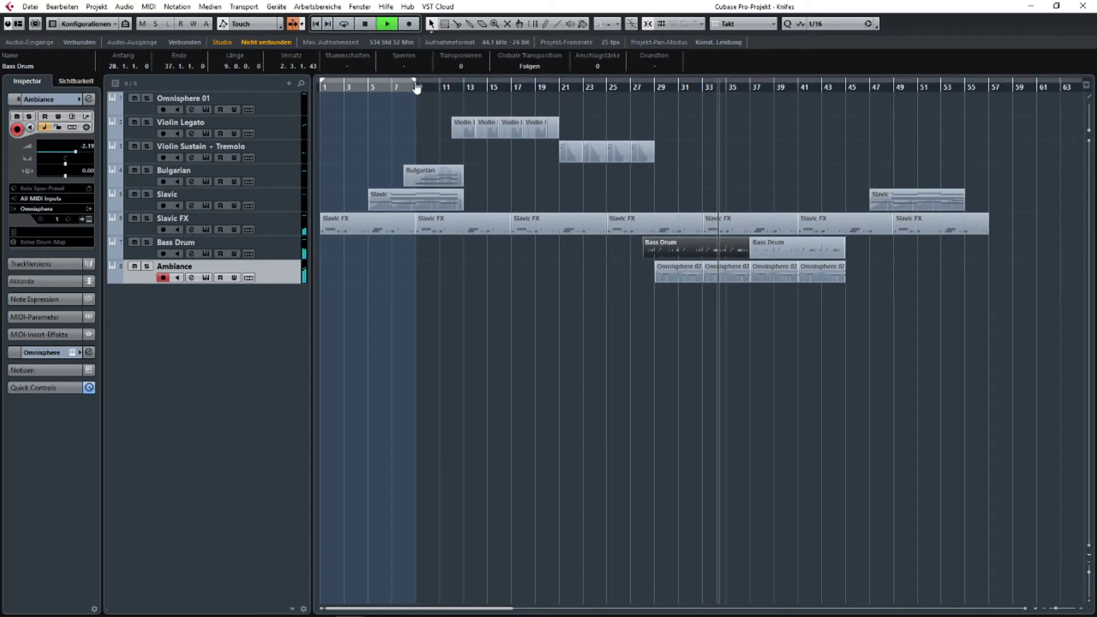
key(space)
drag(416, 87, 209, 102)
scroll(377, 111, up, 3)
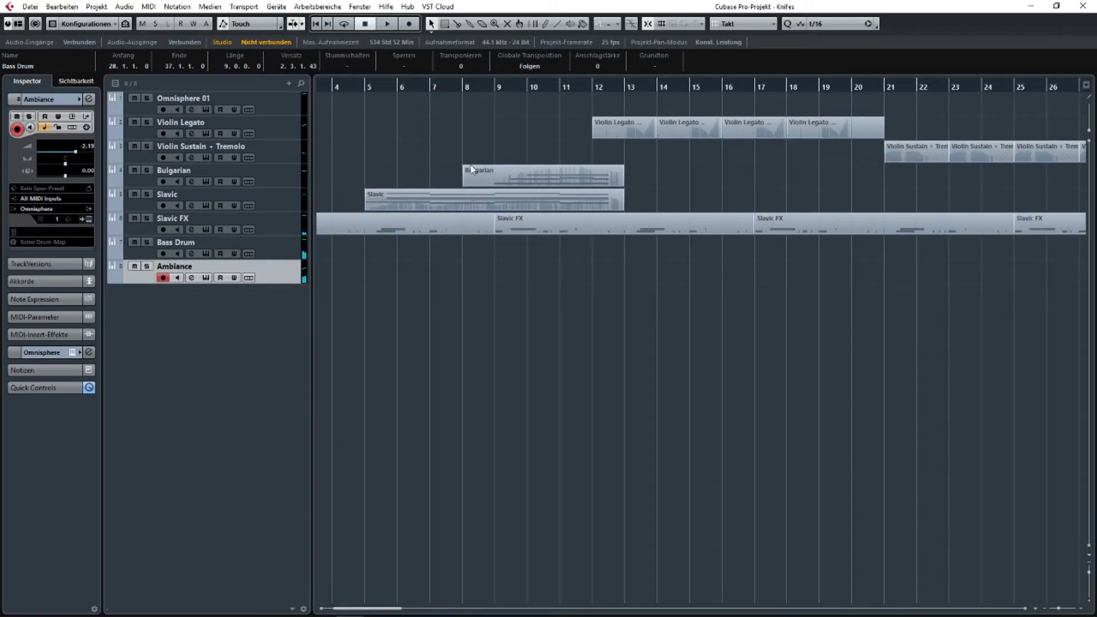
Examine the layout of all parts across the whole arrangement.
key(g)
key(g)
key(g)
key(g)
key(g)
key(g)
click(909, 147)
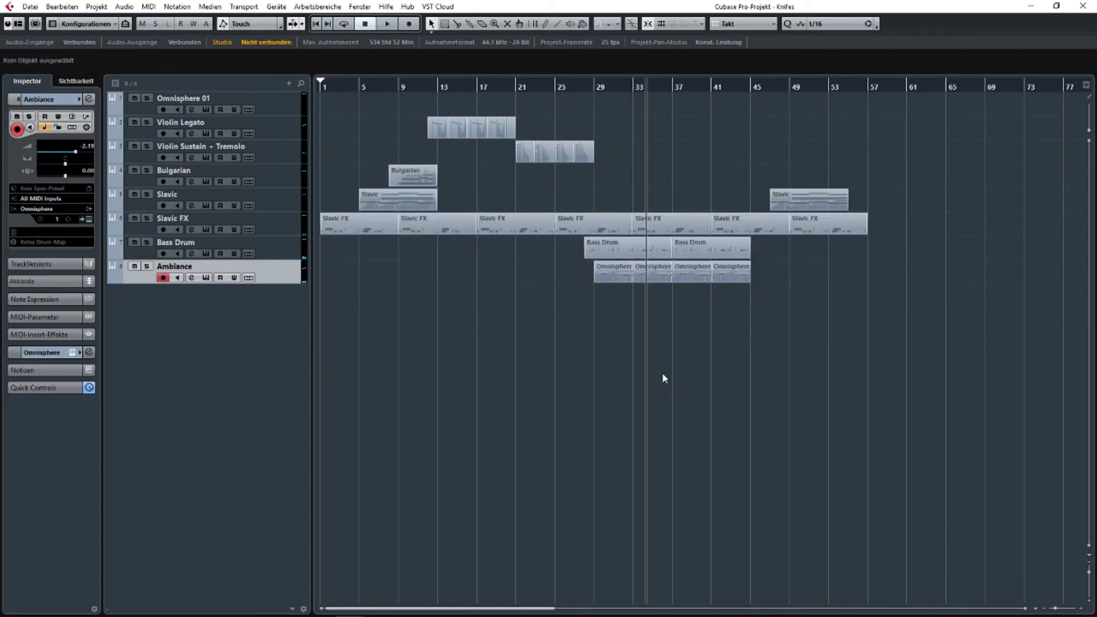
key(h)
key(h)
key(h)
key(h)
key(h)
key(h)
drag(500, 220, 915, 233)
scroll(739, 235, down, 4)
drag(492, 297, 585, 298)
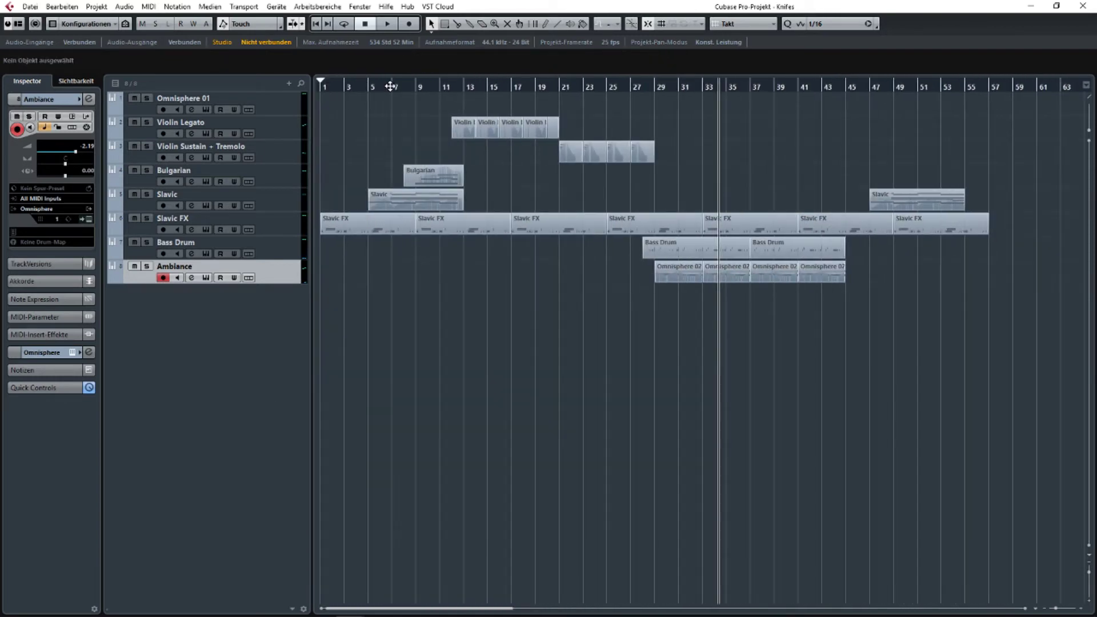
Play back the first Slavic part from bar 5, then stop playback.
key(Home)
scroll(354, 138, up, 5)
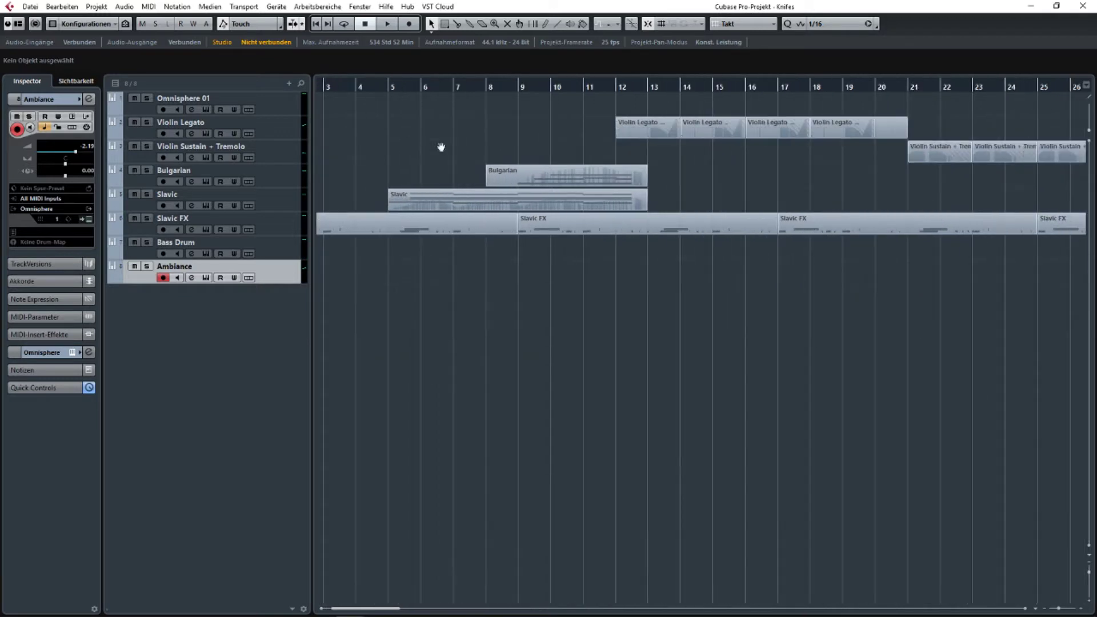
drag(441, 147, 506, 146)
click(449, 87)
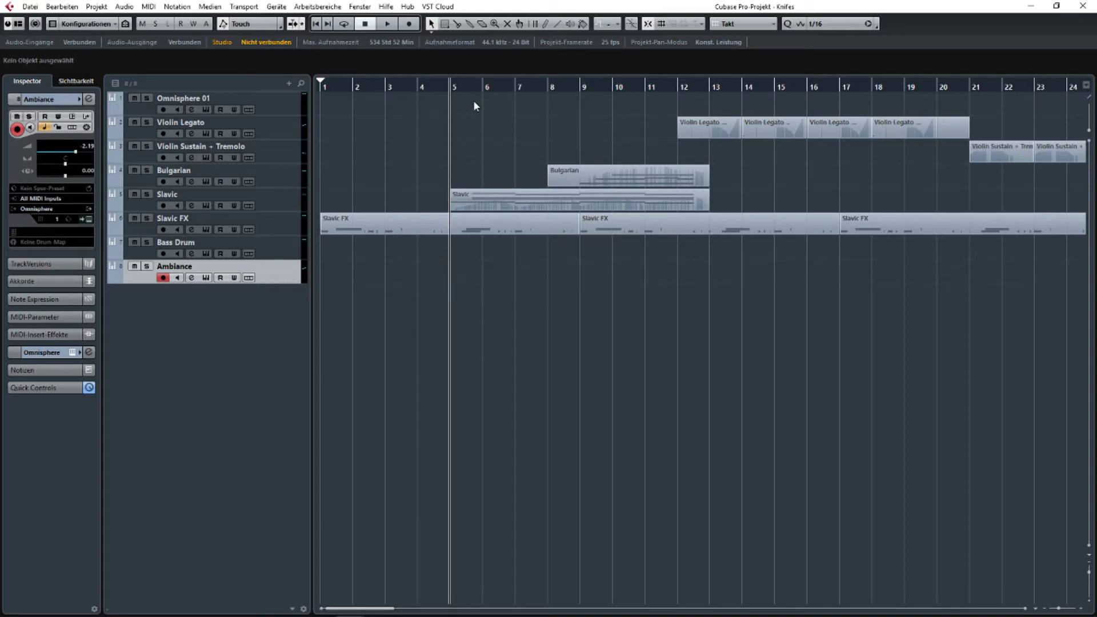
key(space)
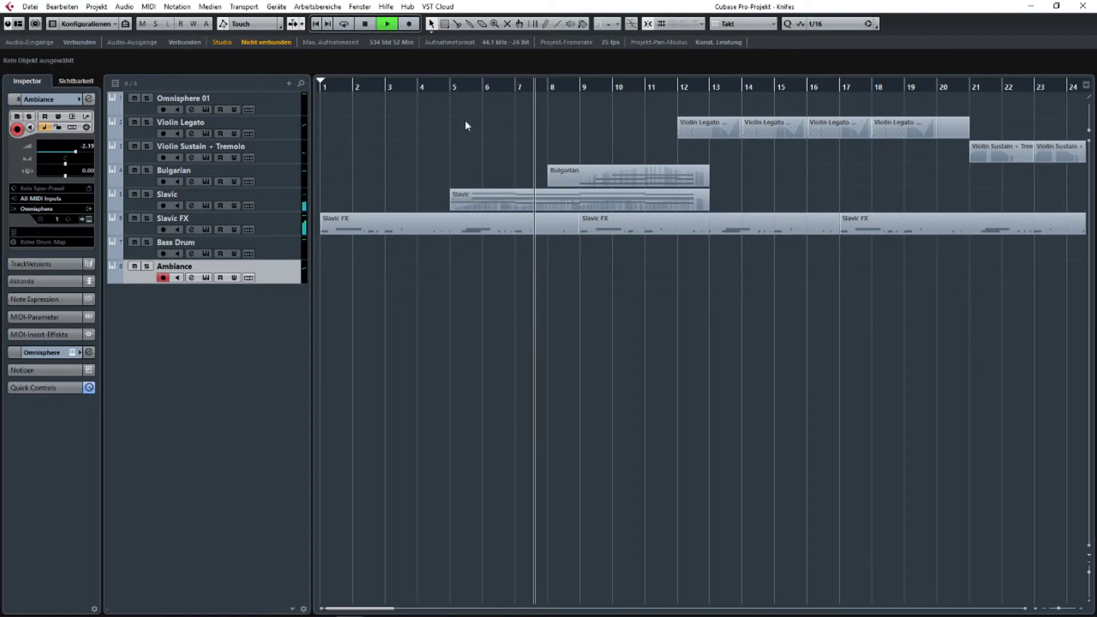
key(space)
Select the Slavic track and examine the arrangement from its part at bar 5 to its part at bar 47.
drag(424, 174, 499, 208)
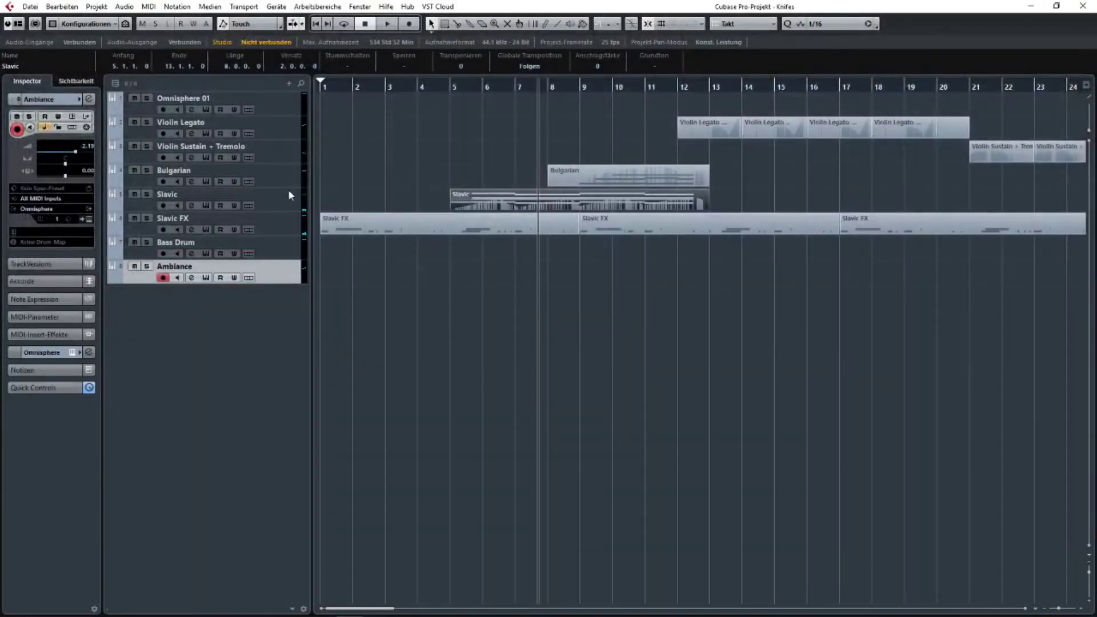
click(290, 195)
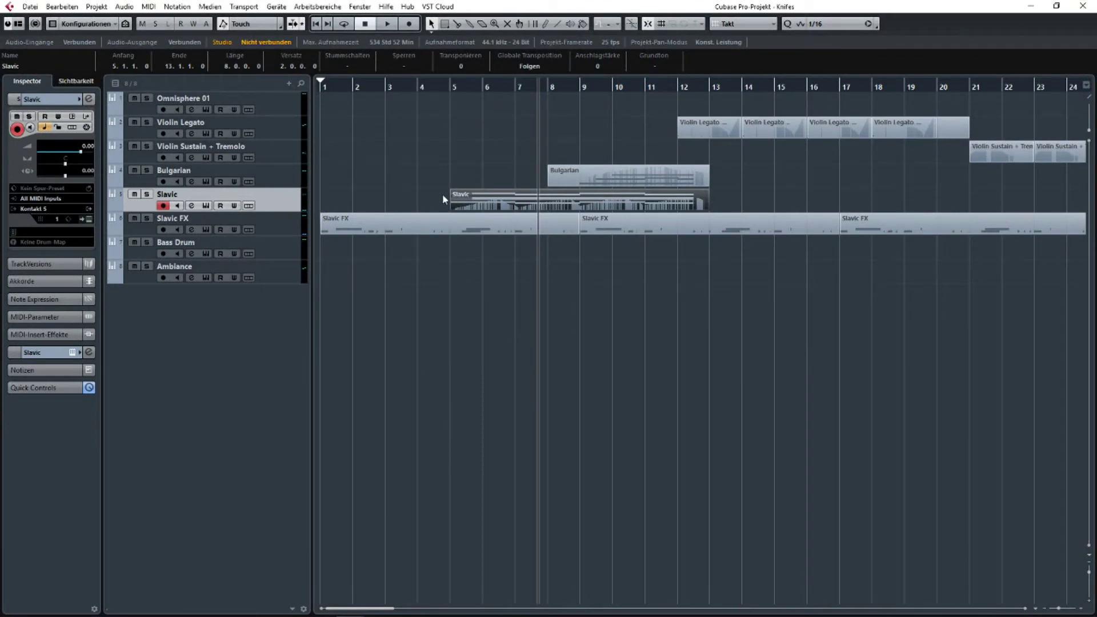
drag(449, 148, 540, 202)
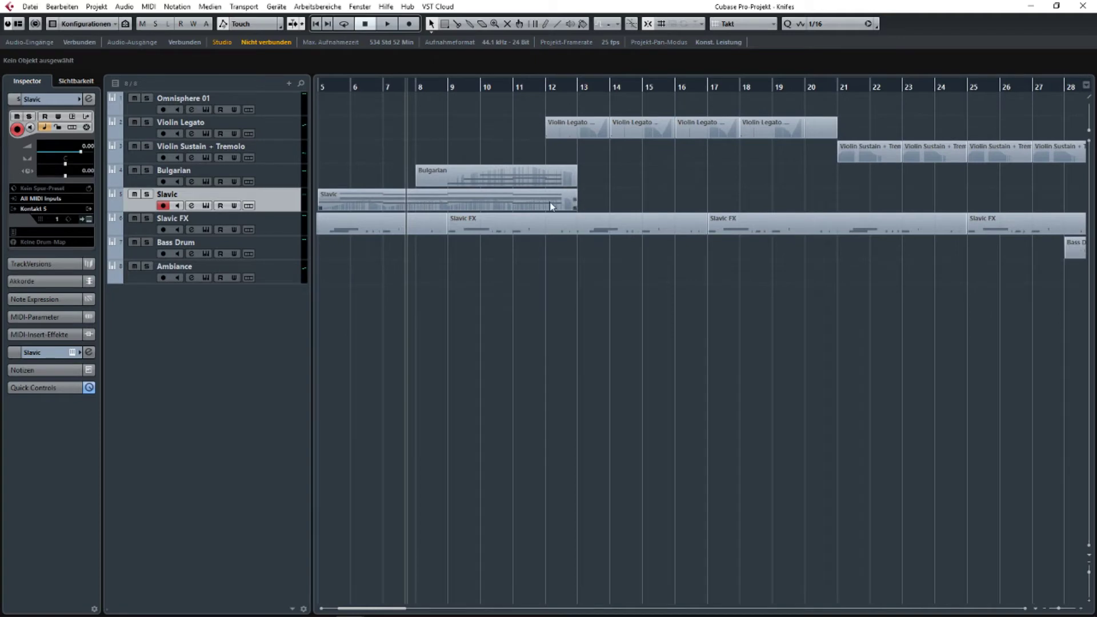
scroll(660, 184, right, 15)
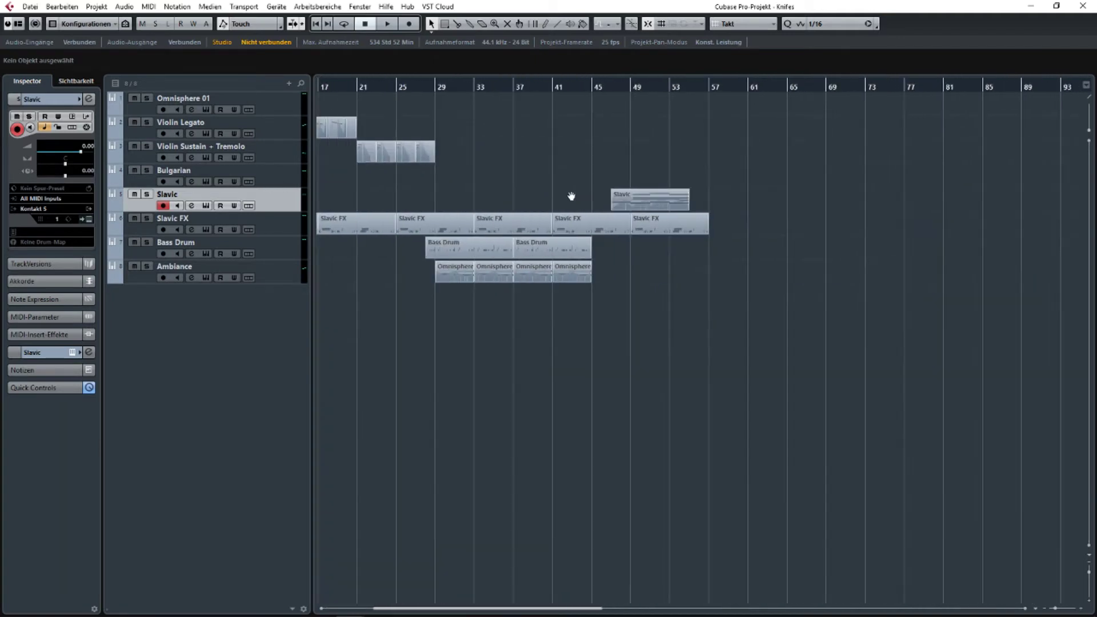
scroll(751, 215, left, 10)
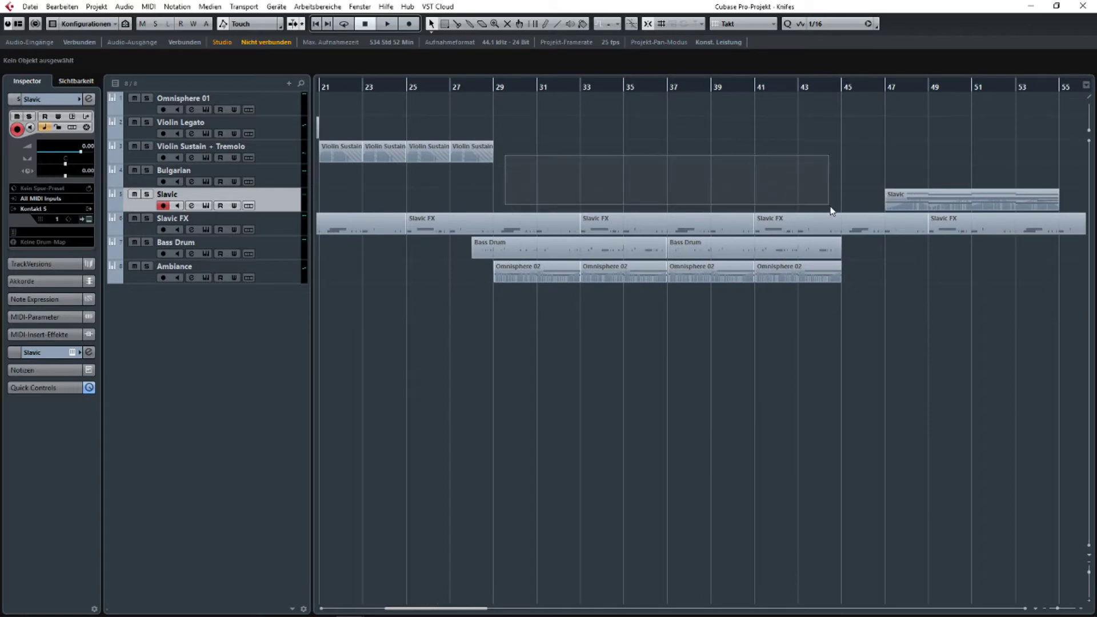
drag(843, 210, 691, 200)
scroll(749, 157, right, 6)
Move the second Slavic part so that it starts at bar 45.
click(639, 246)
drag(506, 164, 667, 208)
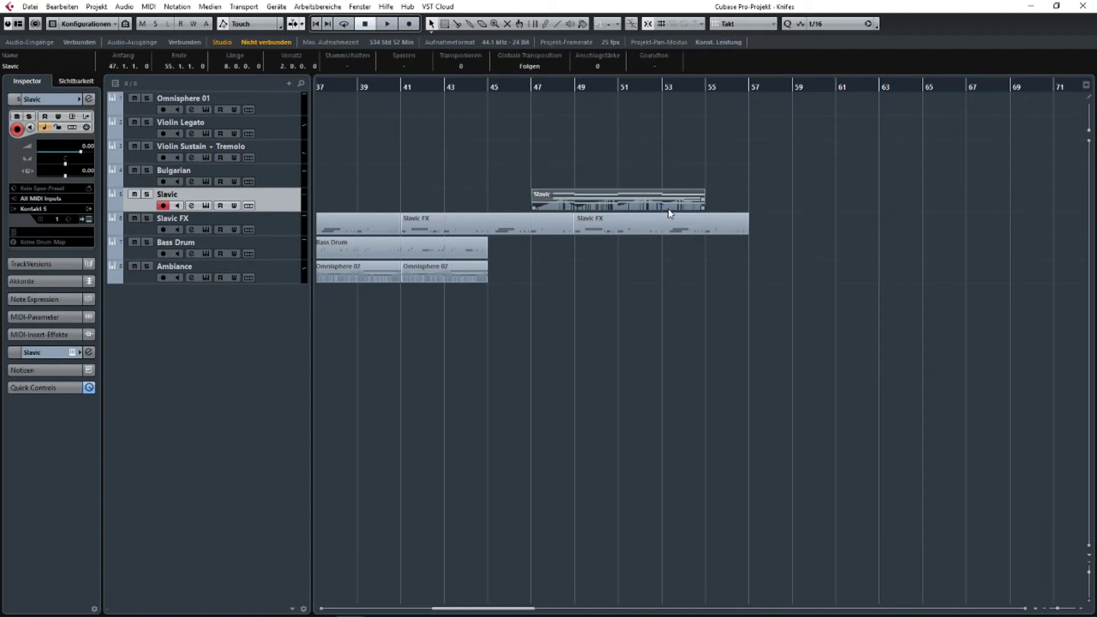
key(alt+s)
drag(557, 205, 412, 205)
scroll(791, 220, down, 5)
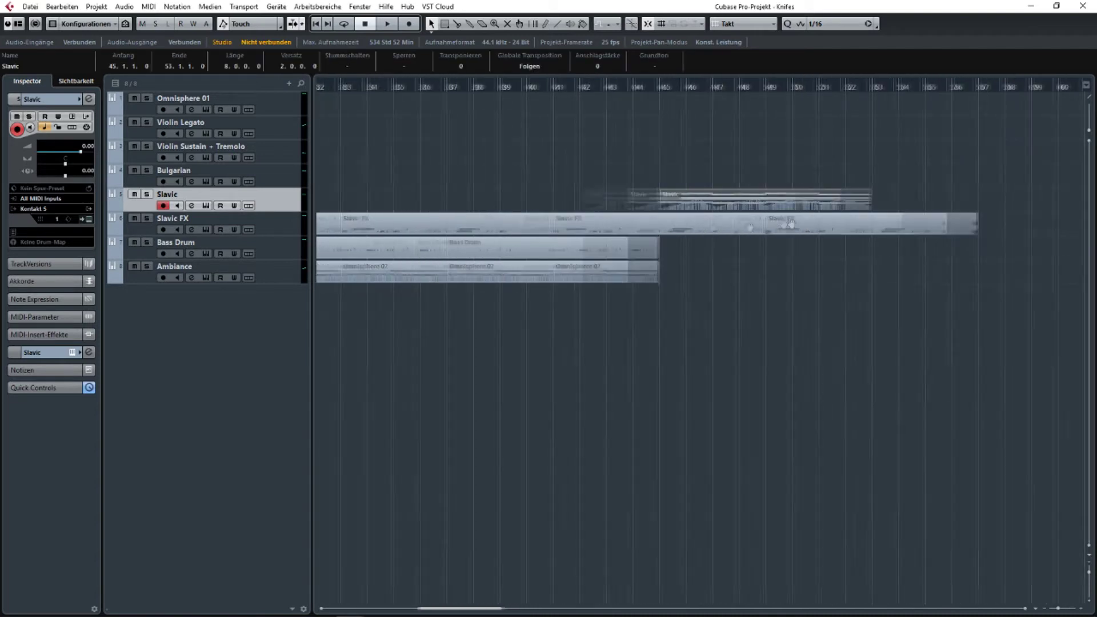
Place the playhead at bar 45 and select the Violin Legato track for recording.
scroll(799, 226, right, 3)
click(815, 230)
scroll(815, 231, right, 4)
click(467, 85)
key(h)
key(h)
key(h)
click(287, 133)
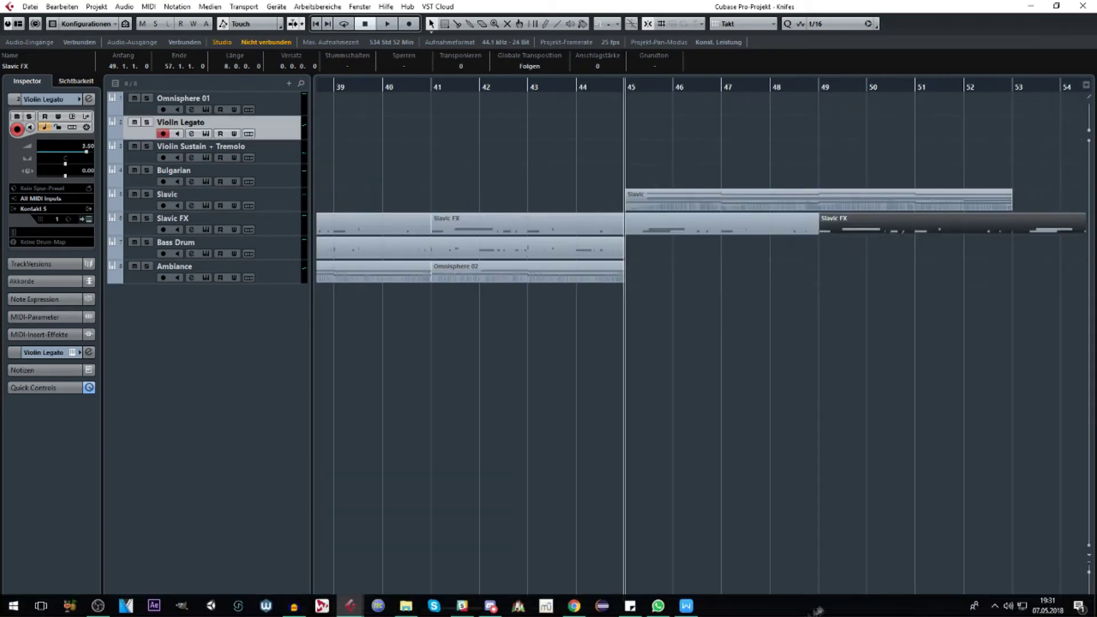
Play back the closing section with the Violin Legato track armed, then stop and return the playhead to bar 45.
click(594, 87)
key(space)
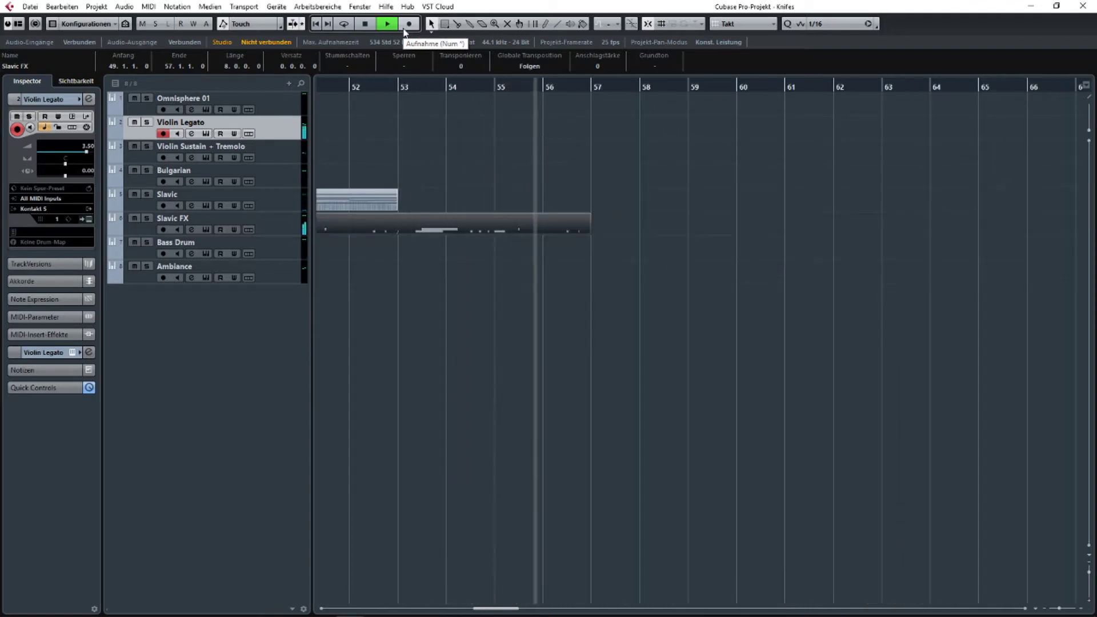
scroll(682, 166, left, 5)
key(space)
drag(642, 88, 592, 92)
scroll(452, 112, left, 3)
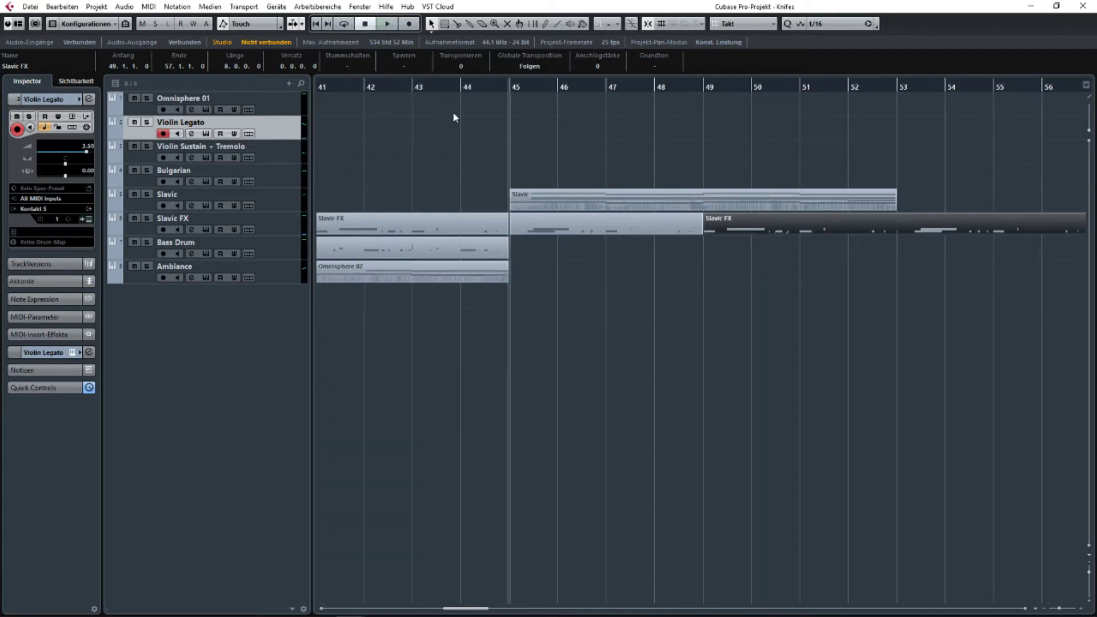
Record a violin melody on the Violin Legato track from bar 44 to about bar 61.
key(space)
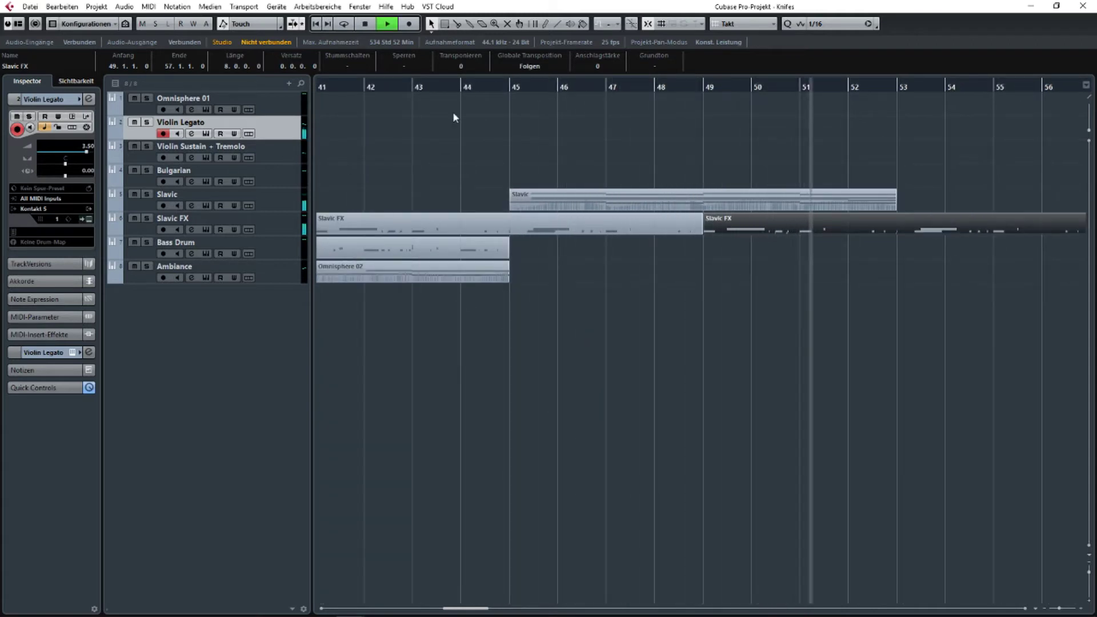
click(460, 87)
click(398, 27)
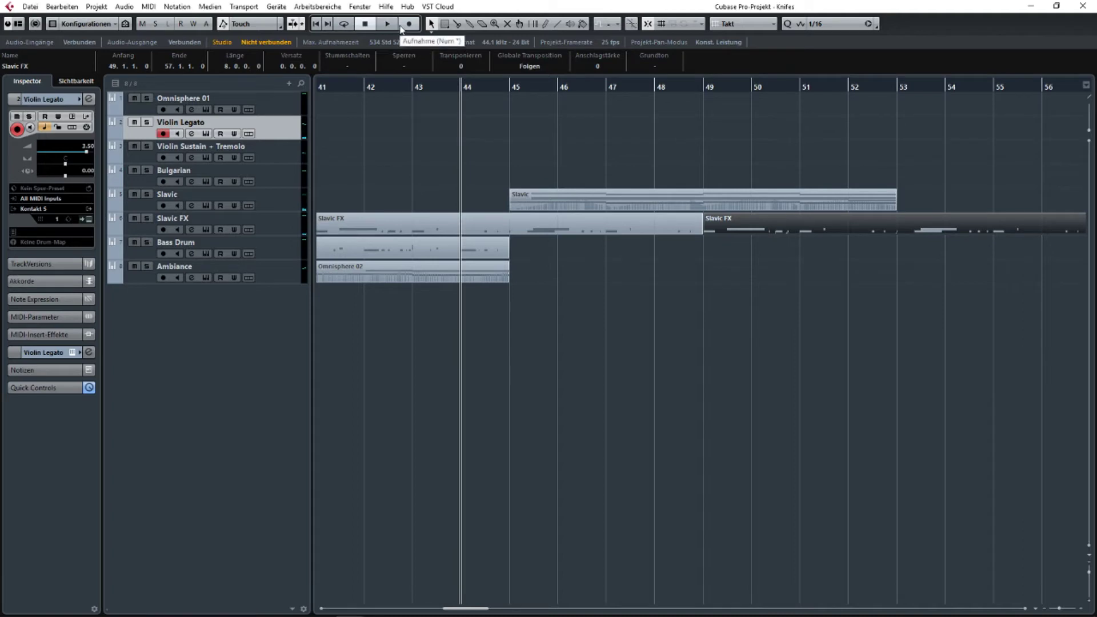
click(403, 27)
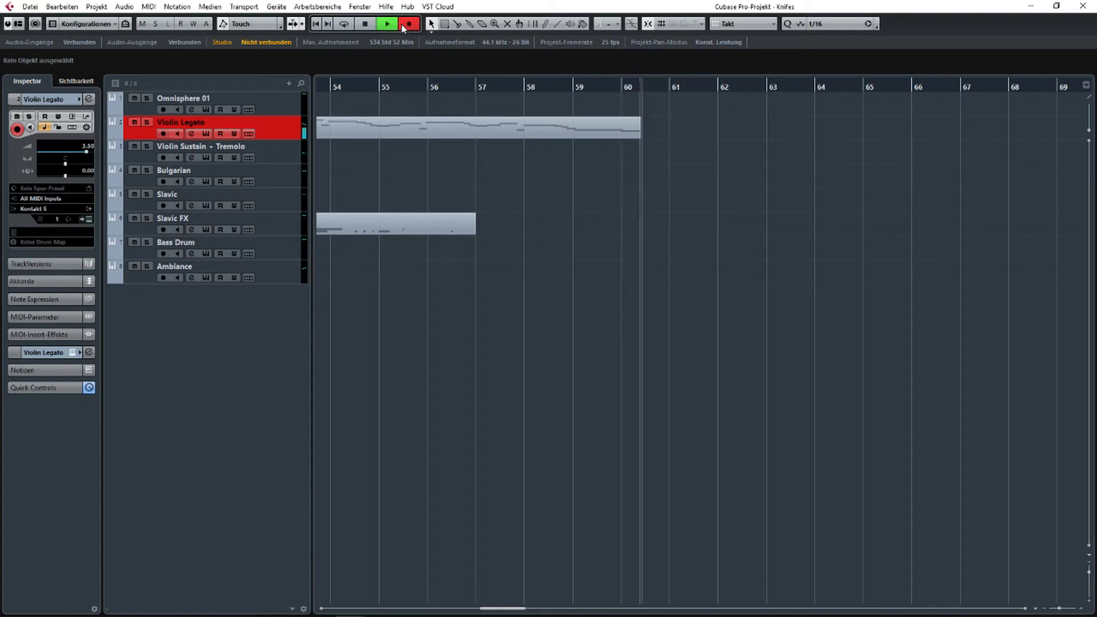
key(space)
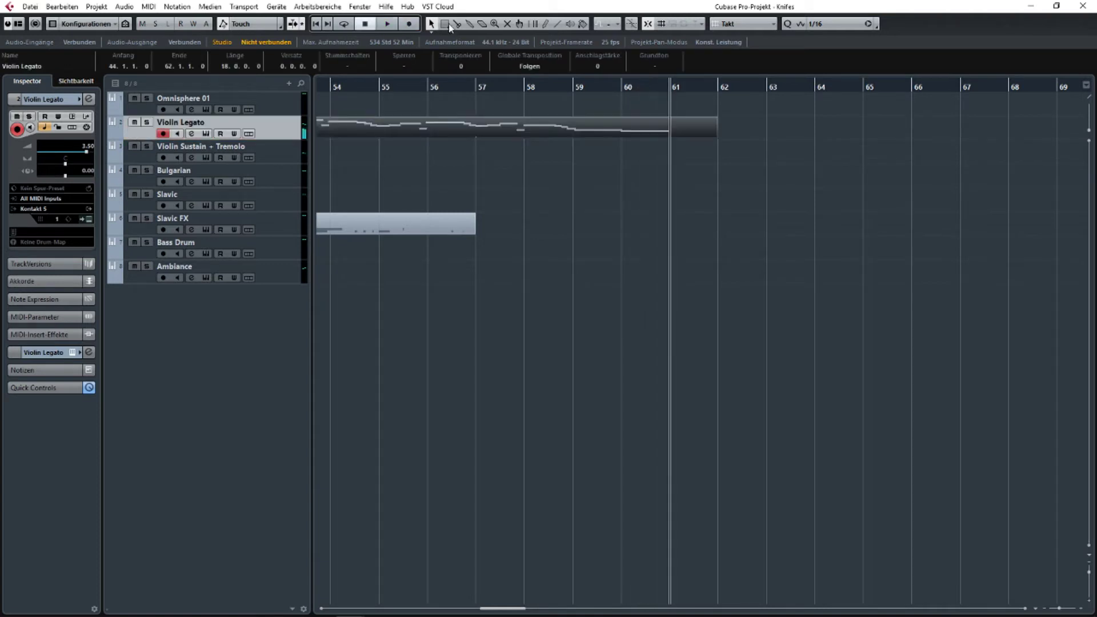
Trim the end of the recorded Violin Legato part to bar 61.
drag(850, 126, 1033, 171)
drag(894, 135, 851, 137)
scroll(701, 194, left, 4)
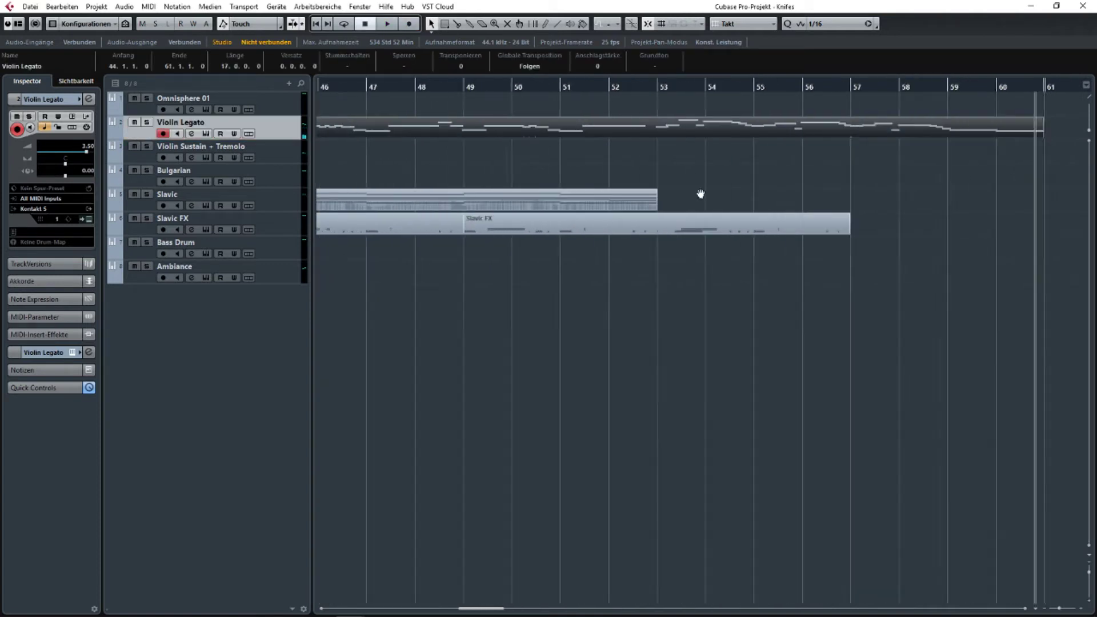
Split the Violin Legato part at bar 53.
scroll(508, 151, down, 3)
scroll(527, 136, up, 3)
right_click(566, 147)
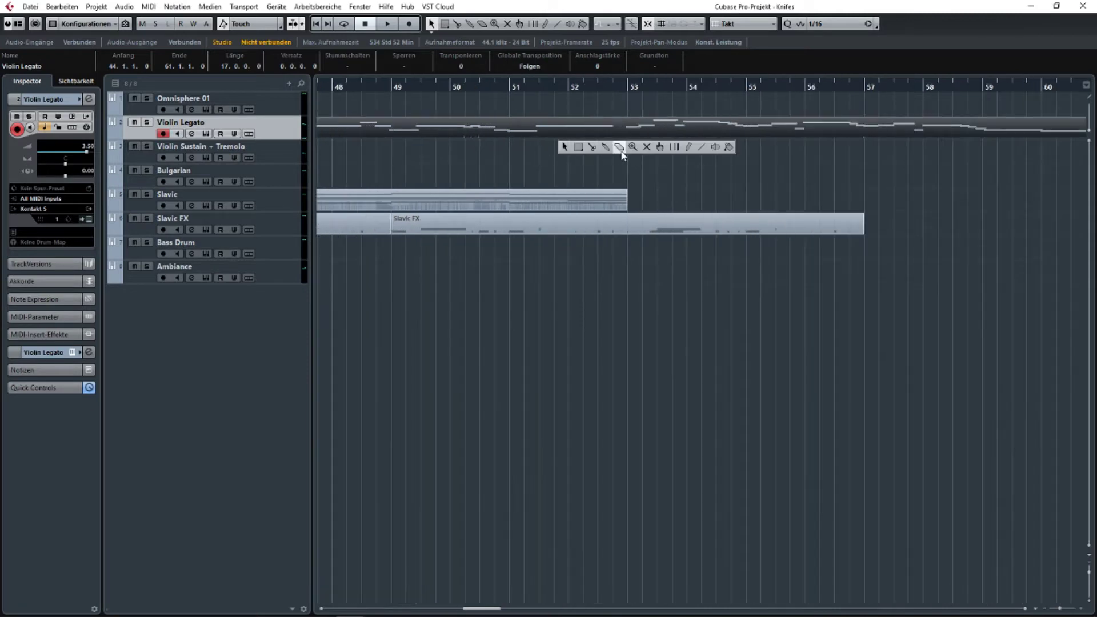
click(592, 147)
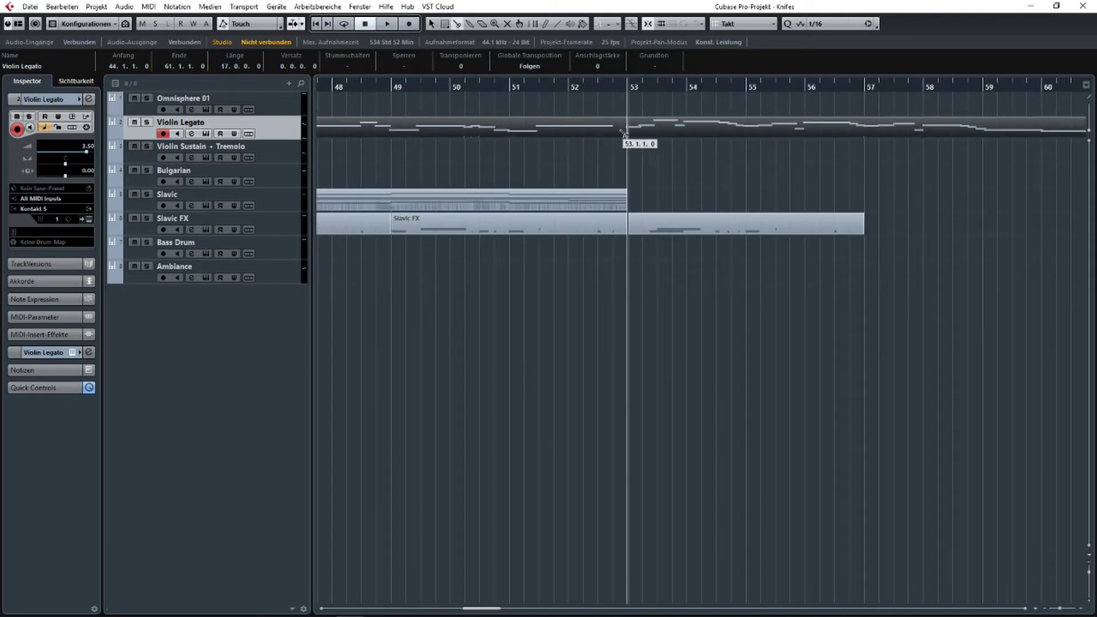
click(628, 129)
Open the violin part in the Key Editor and draw a one-beat C4 note at the start of bar 53.
scroll(601, 159, down, 2)
double_click(597, 122)
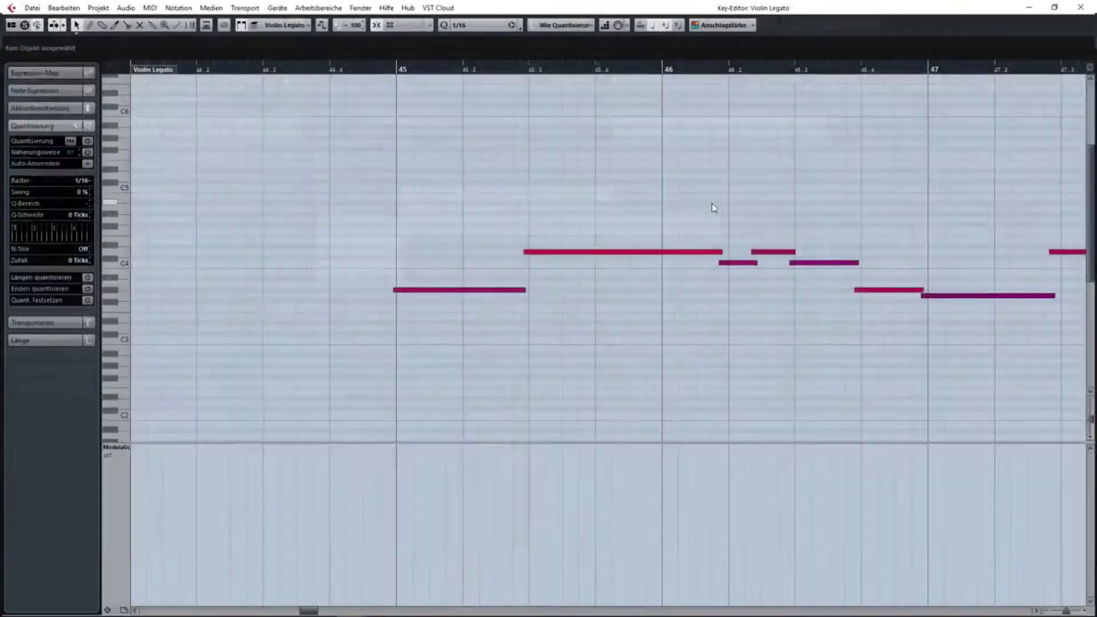
scroll(713, 204, down, 2)
drag(771, 222, 266, 193)
drag(932, 229, 656, 209)
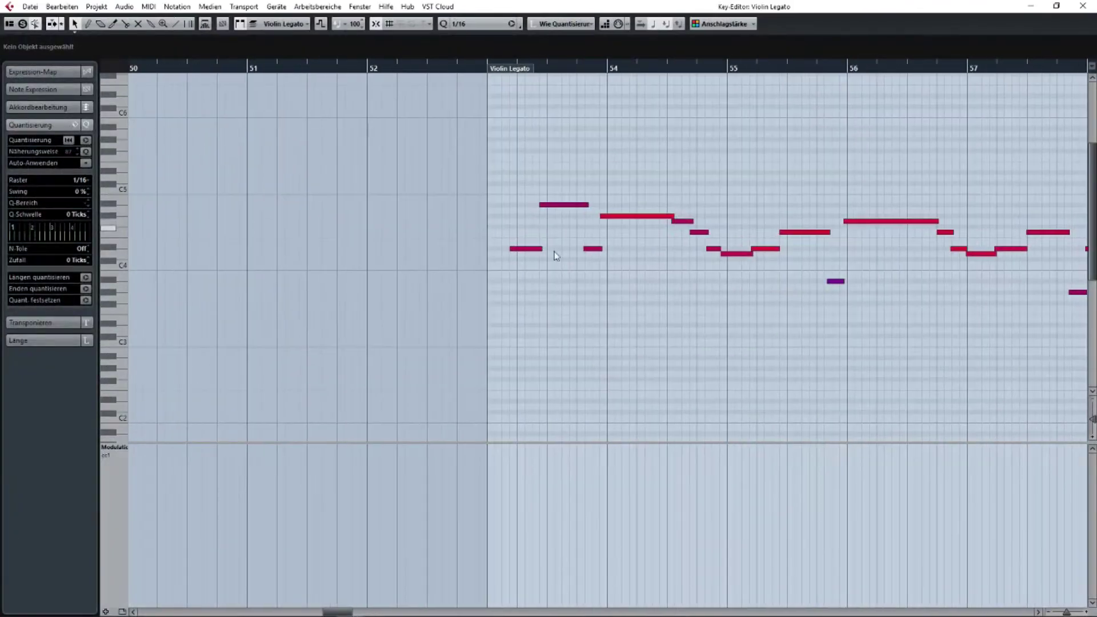
key(h)
key(h)
key(h)
right_click(507, 257)
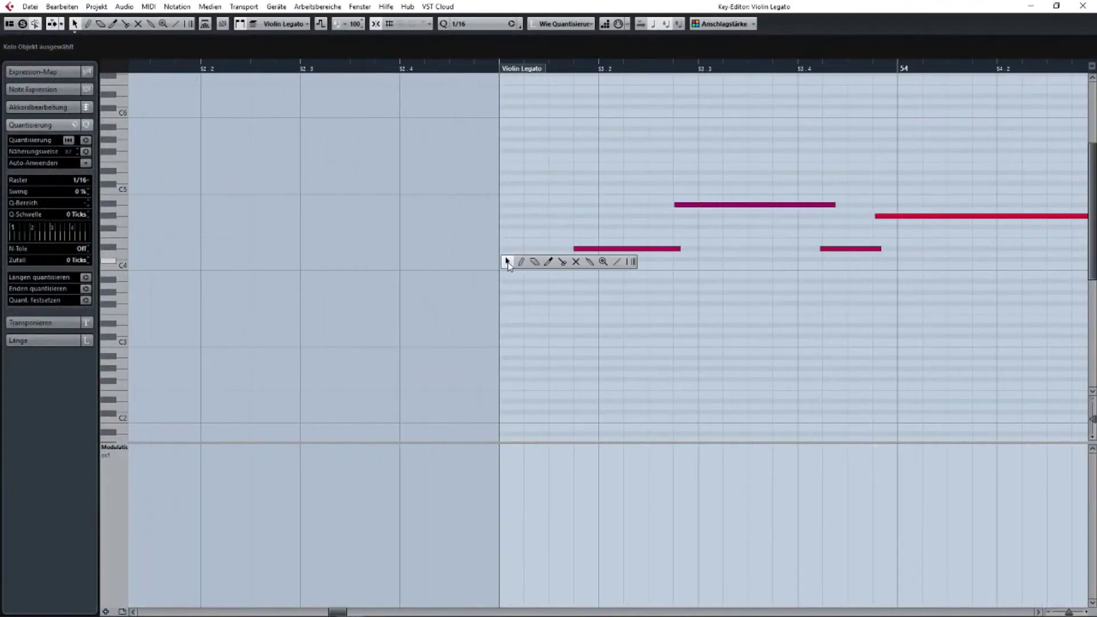
click(516, 258)
drag(516, 264, 575, 264)
Shift the violin notes from bar 53 onward a sixteenth later and extend the first note back to the start of bar 53.
key(space)
key(space)
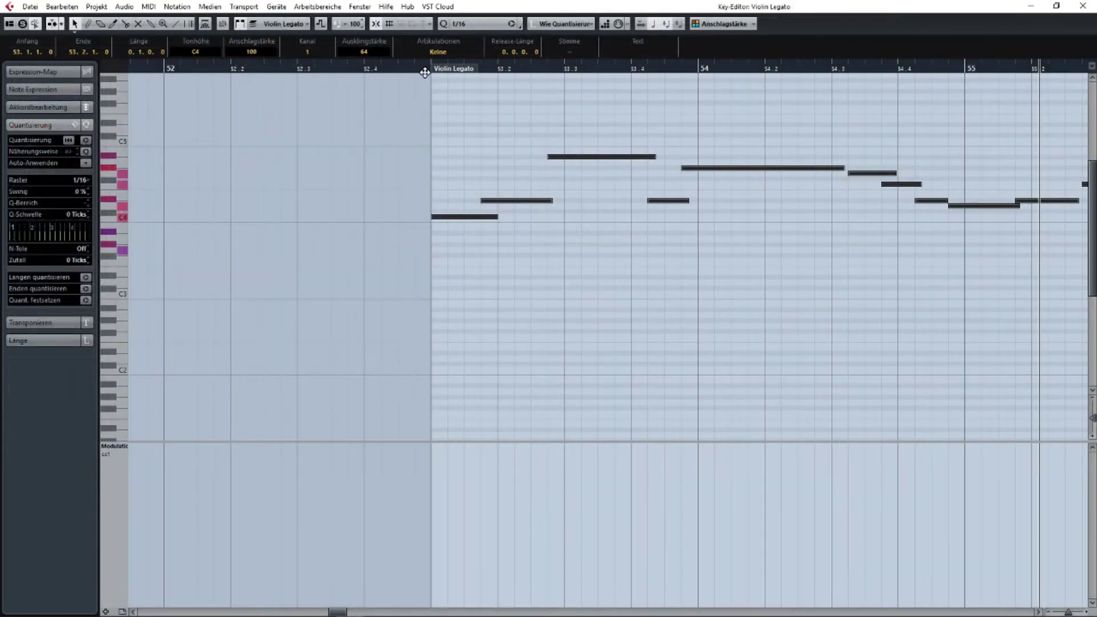
key(space)
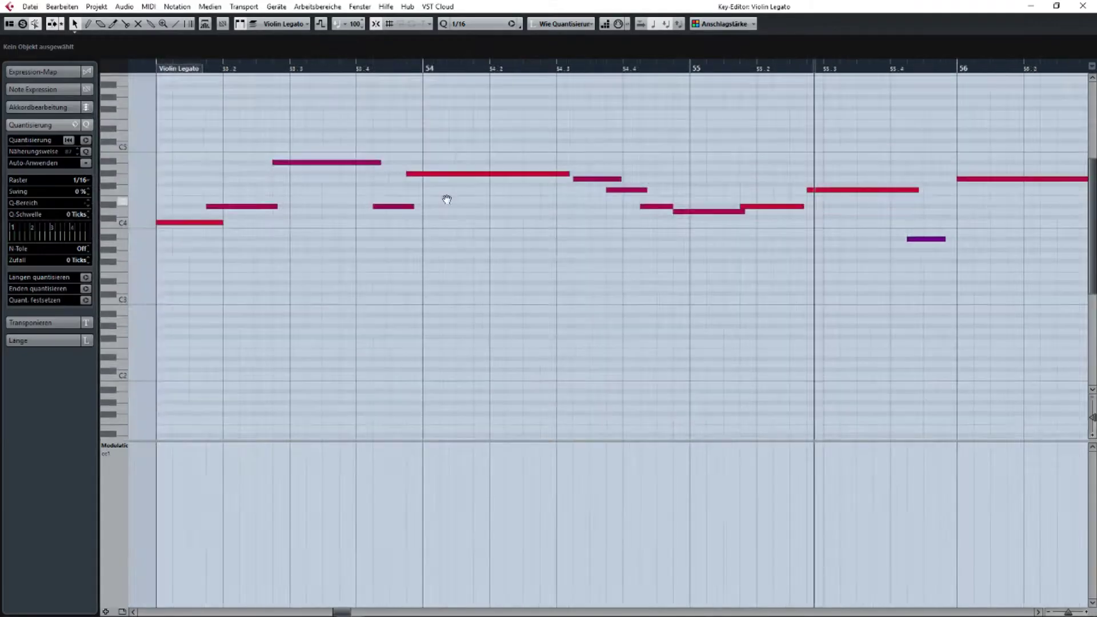
click(578, 217)
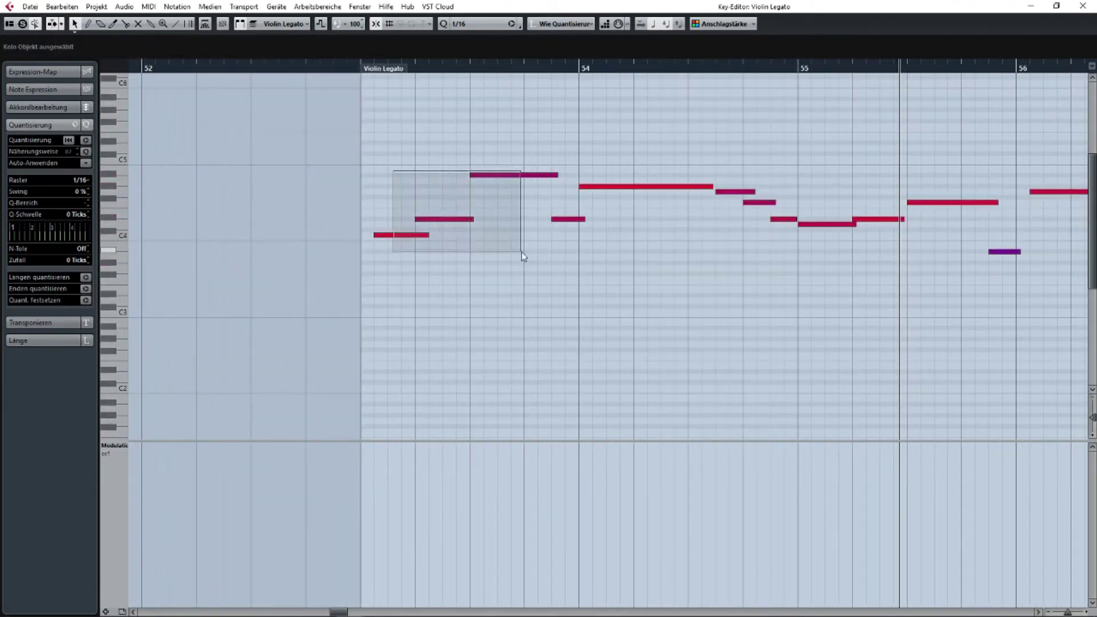
drag(375, 235, 361, 235)
key(space)
click(411, 257)
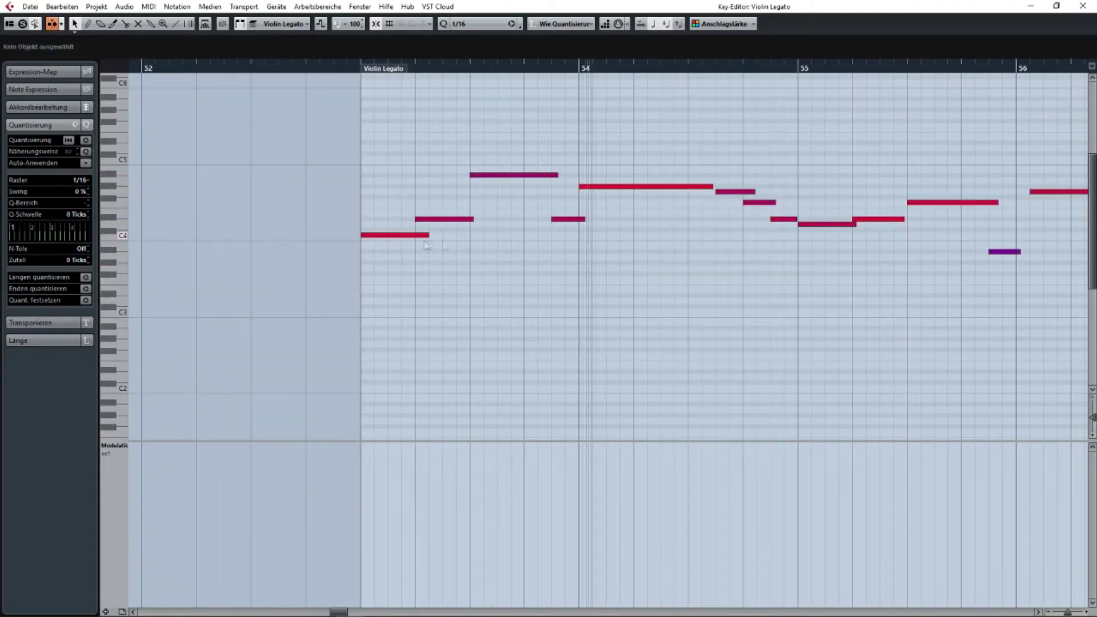
Shorten the end of the note starting at 55.3 and start the long G4 note exactly at bar 56.
key(h)
scroll(767, 228, right, 3)
drag(448, 189, 427, 188)
drag(497, 178, 478, 179)
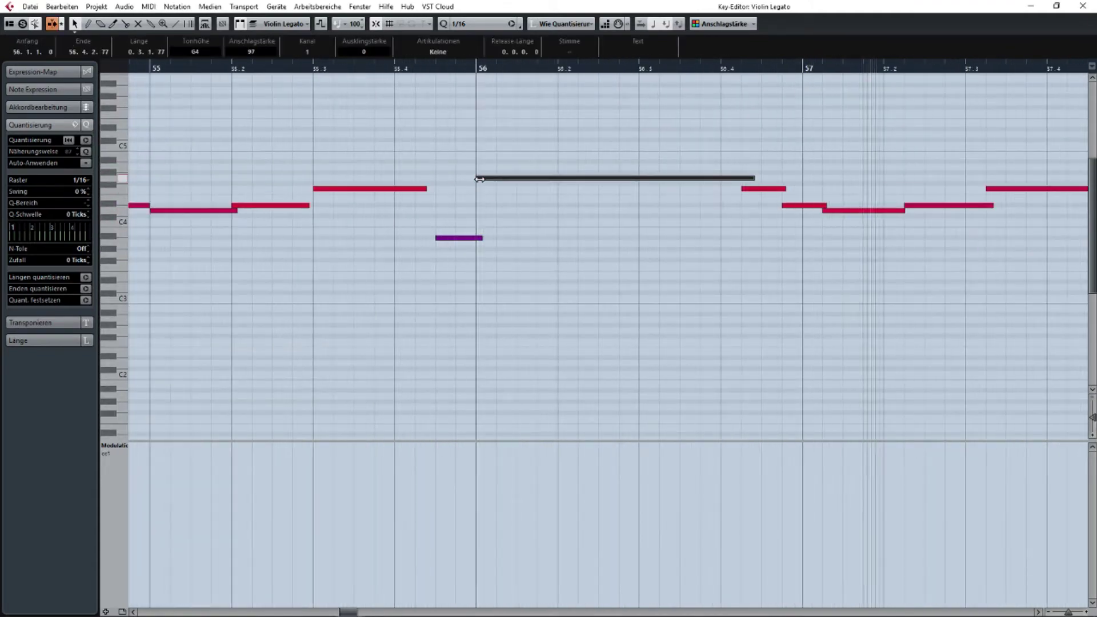
Move the four-note figure crossing from bar 56 into bar 57 a sixteenth earlier and shorten the preceding long note accordingly.
key(space)
scroll(480, 180, right, 3)
drag(565, 239, 761, 193)
drag(592, 197, 552, 188)
key(l)
key(space)
click(779, 135)
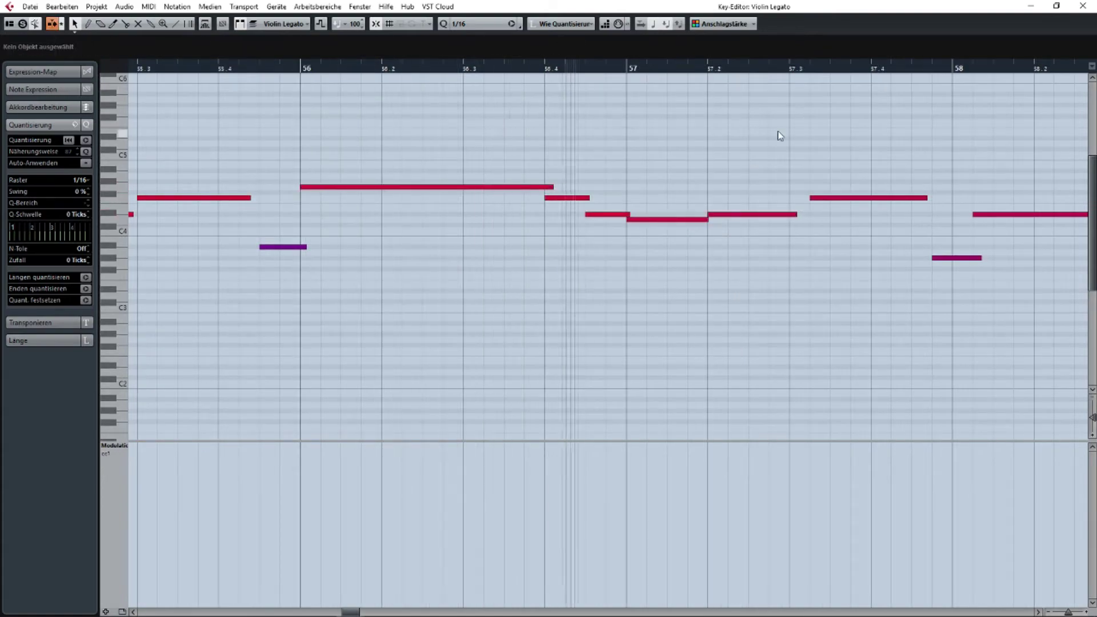
Move the last two notes of bar 57 a sixteenth earlier, so the first of them starts at 57.3.
scroll(779, 137, right, 3)
drag(636, 202, 615, 202)
drag(775, 262, 756, 262)
Place the following long note at F4 from the start of bar 58 and play back the phrase.
drag(751, 202, 739, 203)
drag(799, 219, 737, 201)
key(Down)
key(space)
key(space)
scroll(351, 81, right, 3)
scroll(702, 163, right, 3)
key(space)
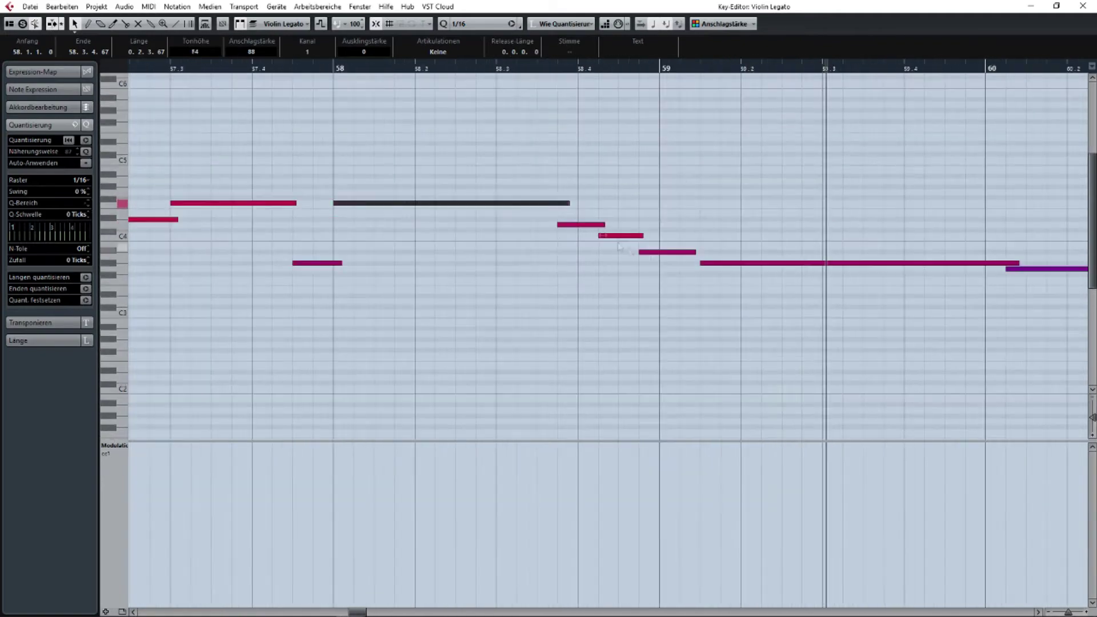
Move the descending notes in bar 58 a sixteenth earlier and start the two final long notes at bars 59 and 60.
drag(574, 225, 553, 224)
drag(620, 236, 599, 235)
drag(664, 252, 643, 252)
drag(814, 263, 774, 263)
scroll(774, 264, down, 3)
drag(921, 269, 910, 268)
Shorten the long F4 note in bar 58 to end where the next note begins, and close the Key Editor.
scroll(659, 251, up, 3)
click(422, 66)
key(space)
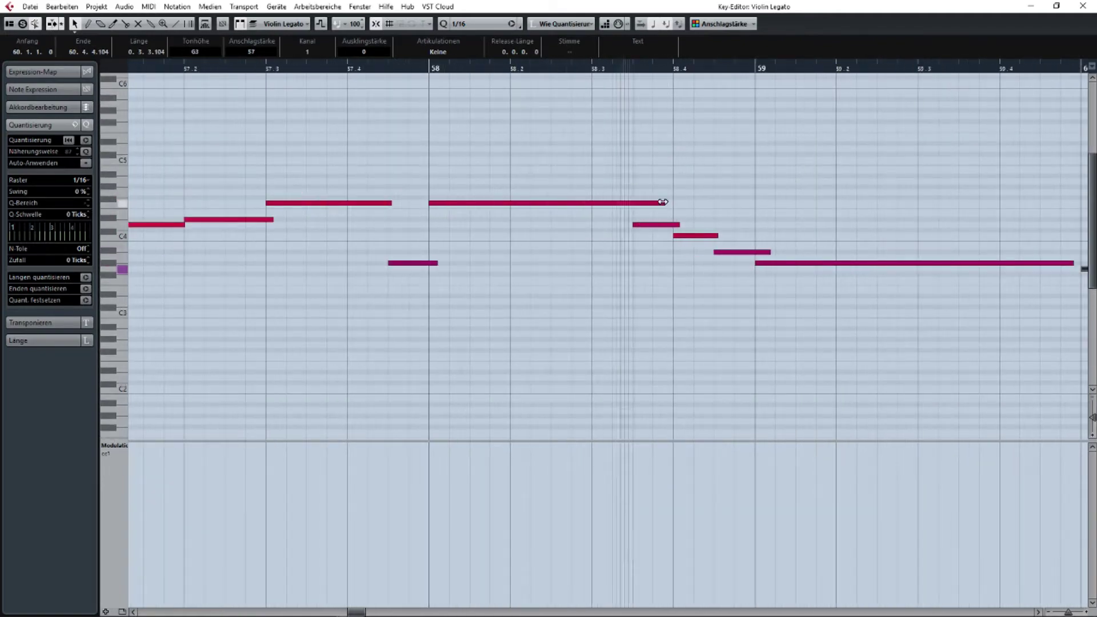
drag(663, 202, 632, 203)
scroll(648, 210, down, 3)
key(h)
key(g)
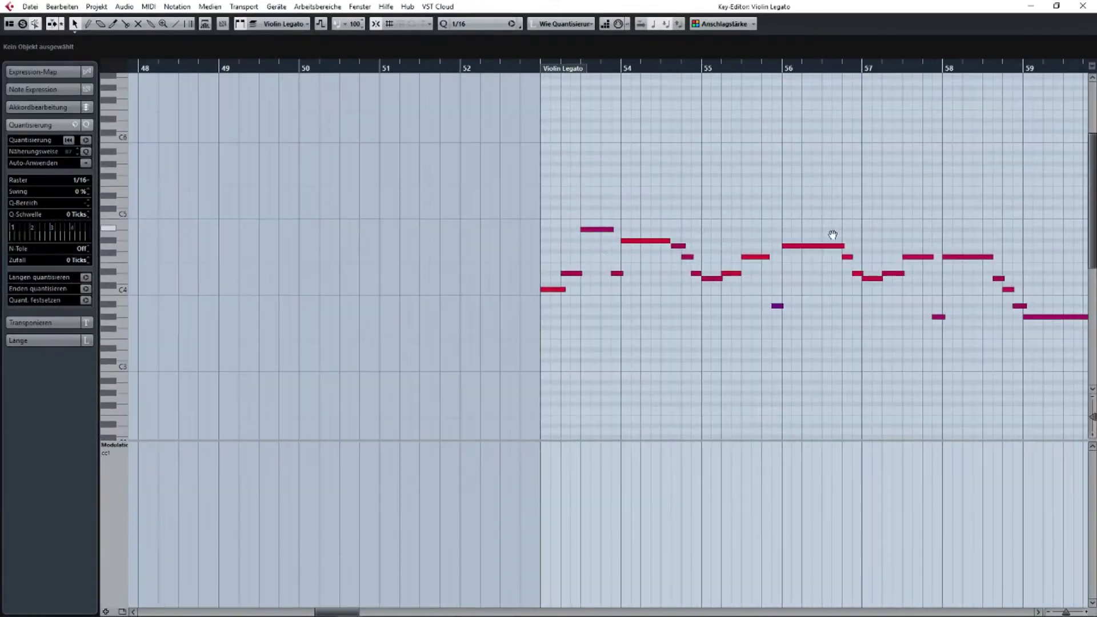
drag(590, 240, 494, 159)
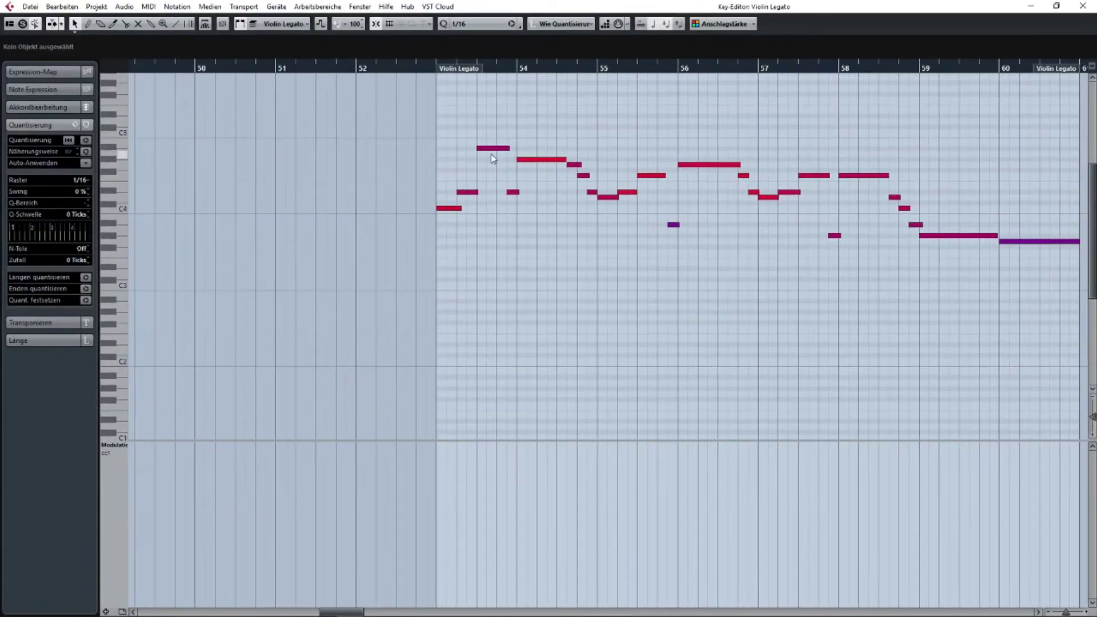
click(1083, 6)
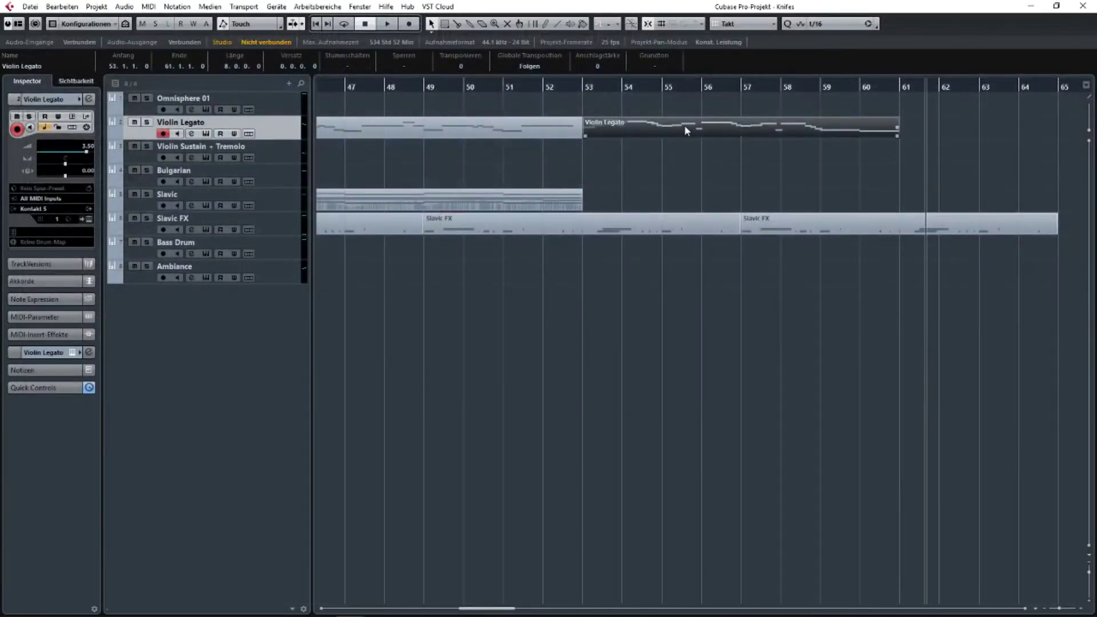
Select the Violin Sustain + Tremolo track and examine the Violin Legato part's melody from bar 53 to bar 61.
key(Down)
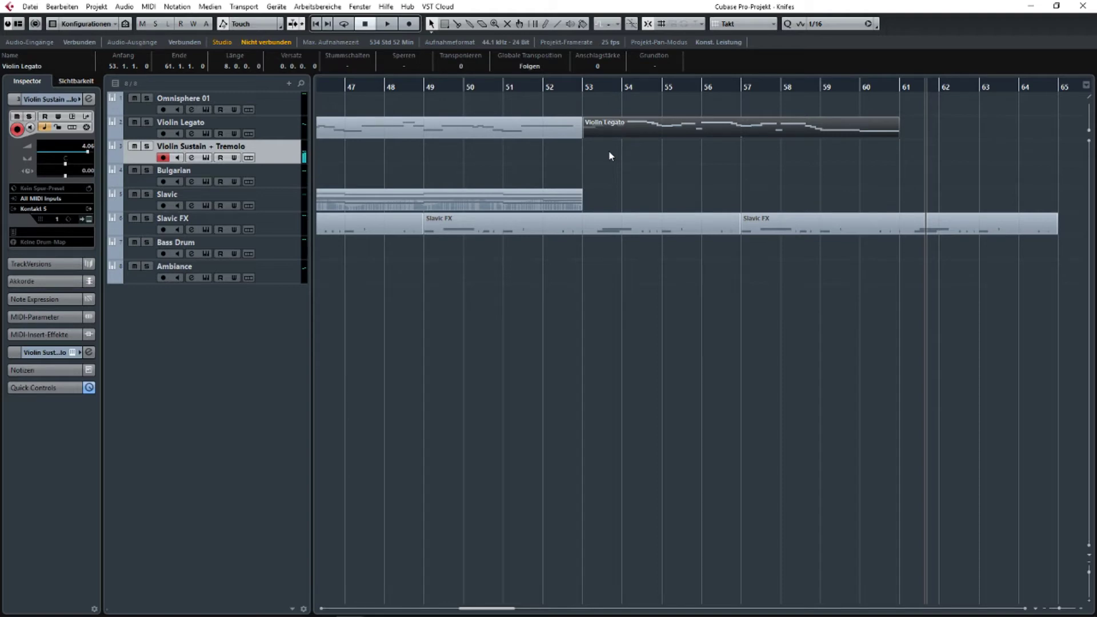
double_click(647, 125)
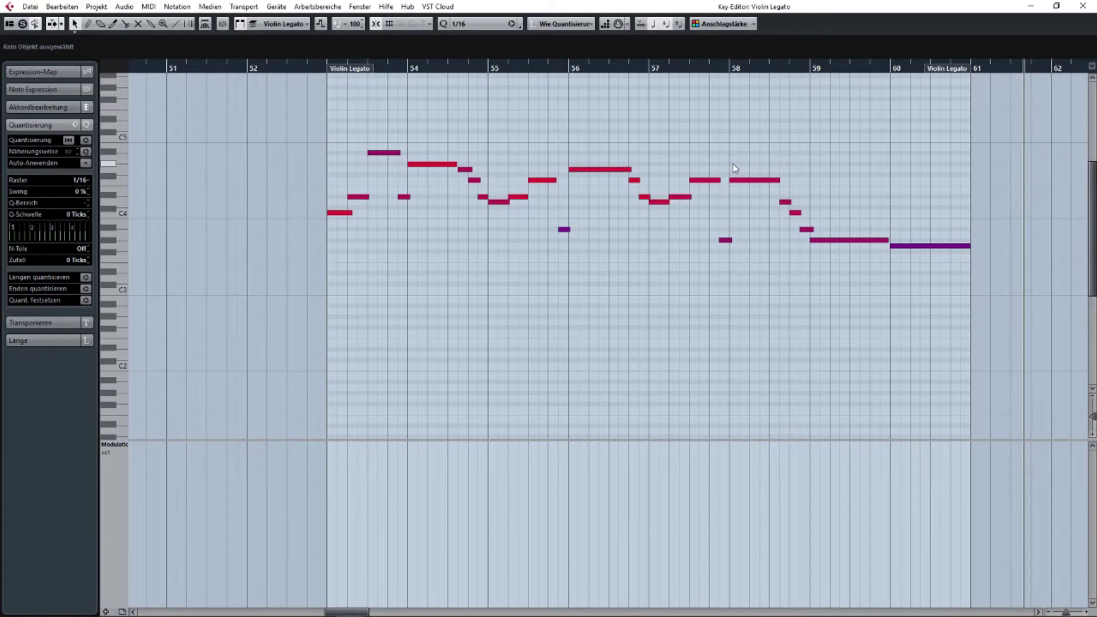
scroll(406, 220, up, 5)
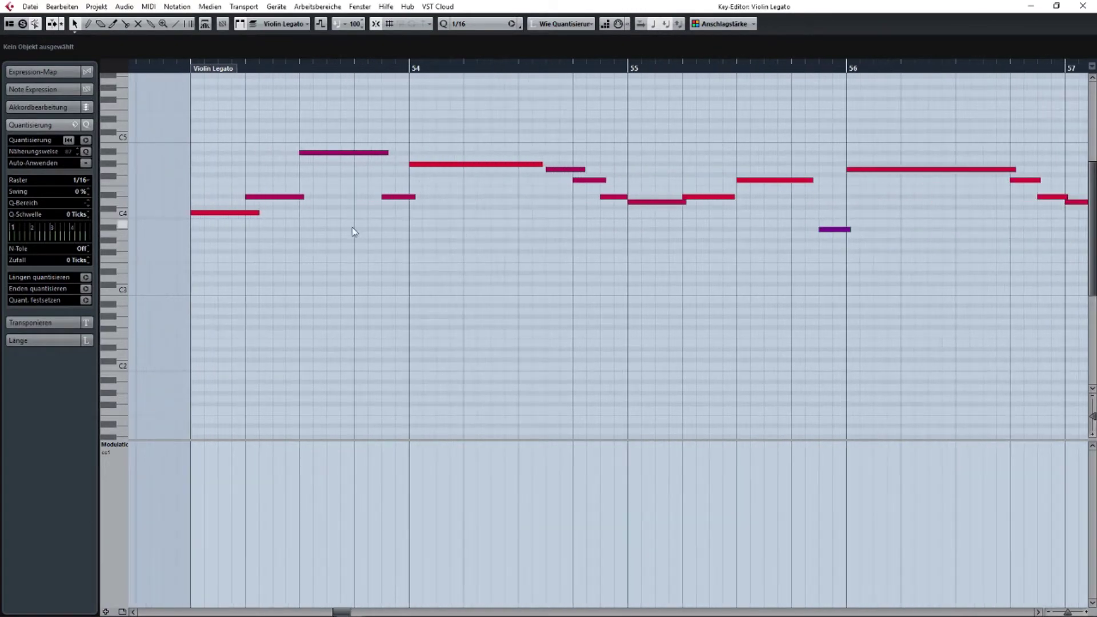
drag(352, 231, 439, 234)
drag(636, 214, 473, 206)
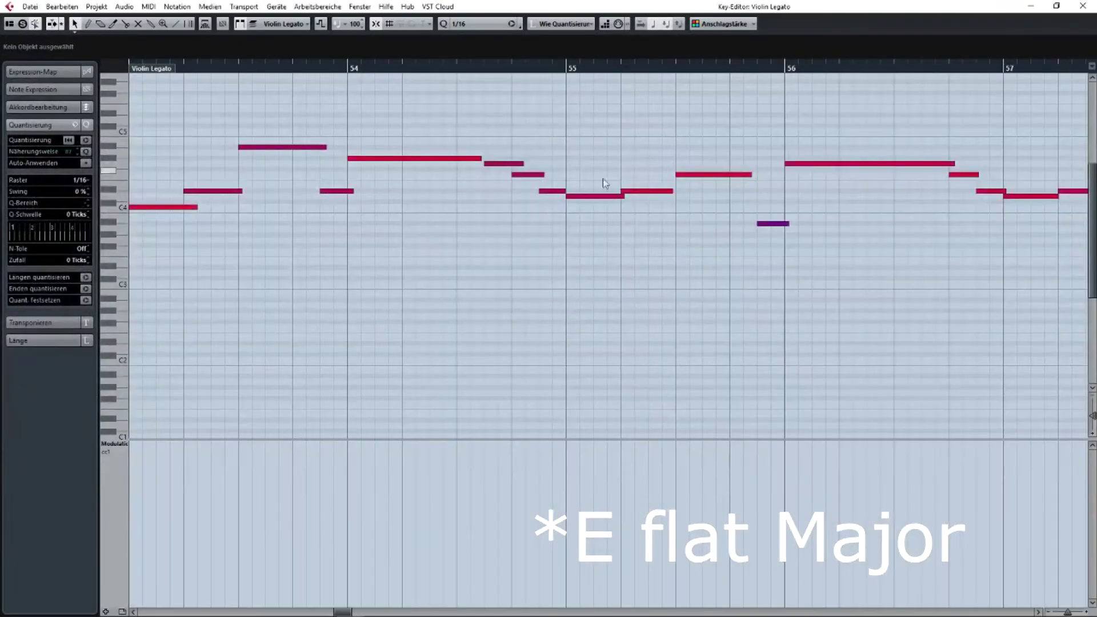
scroll(412, 164, right, 6)
drag(412, 165, 324, 167)
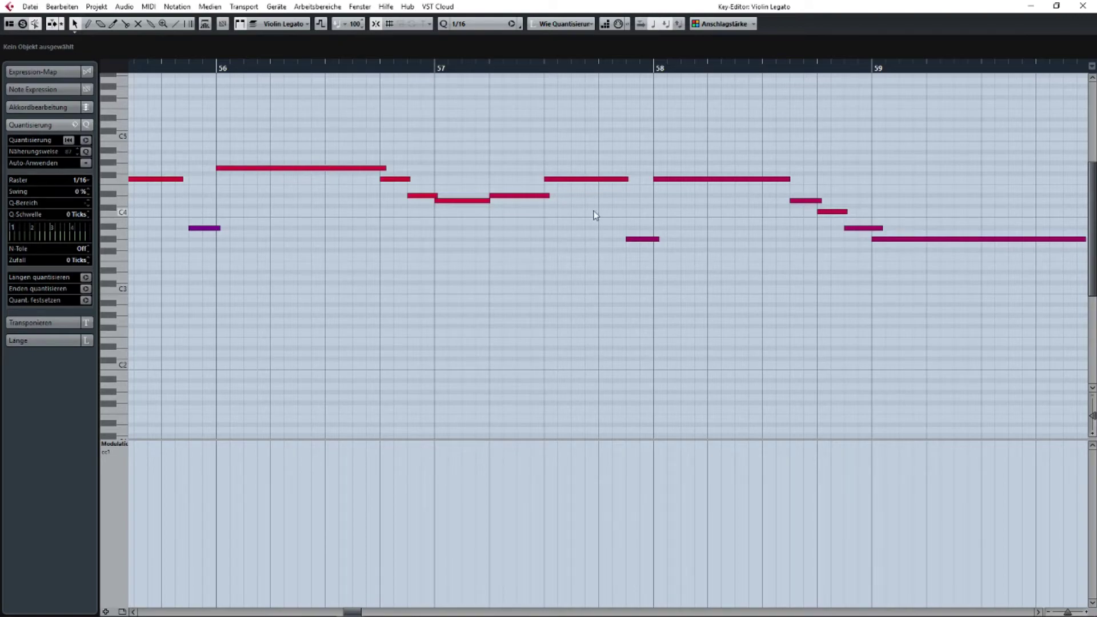
drag(591, 213, 423, 213)
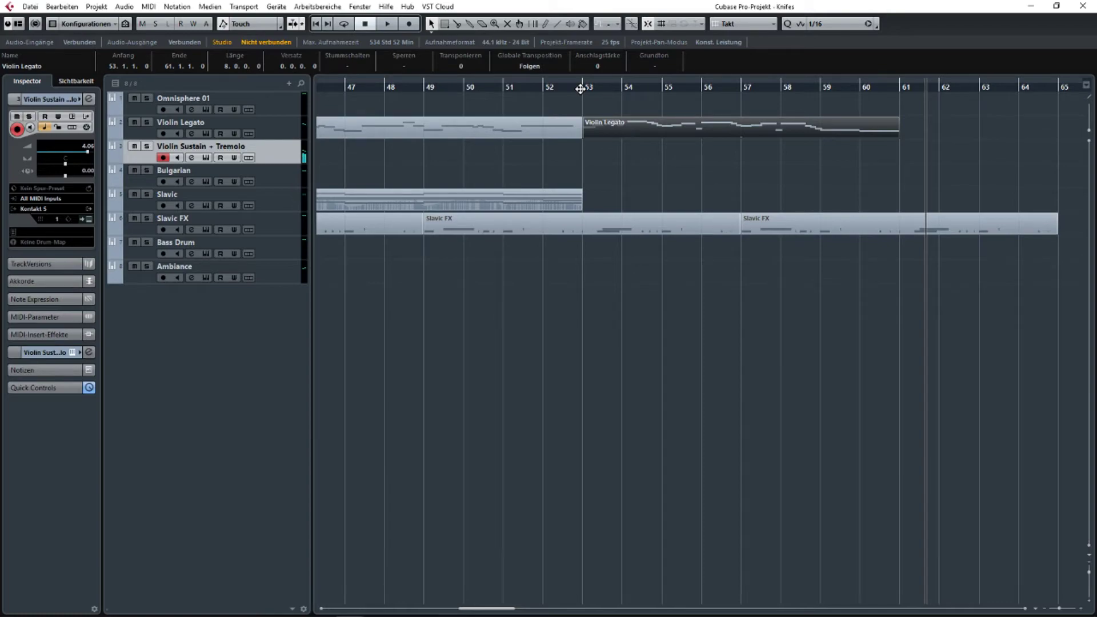
double_click(811, 129)
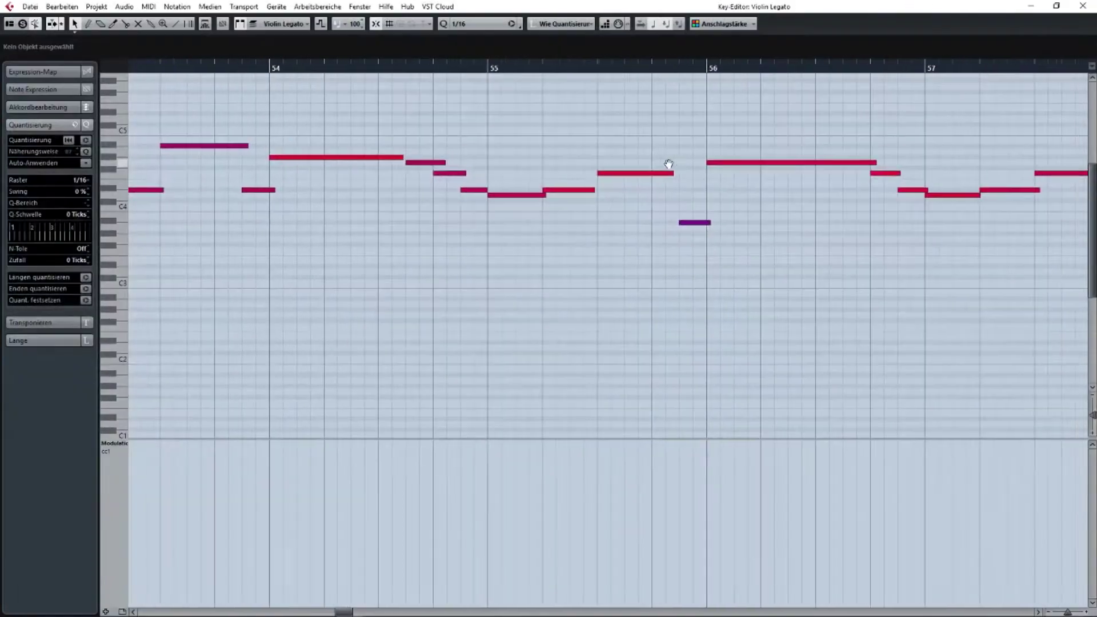
drag(466, 165, 248, 166)
drag(790, 187, 446, 175)
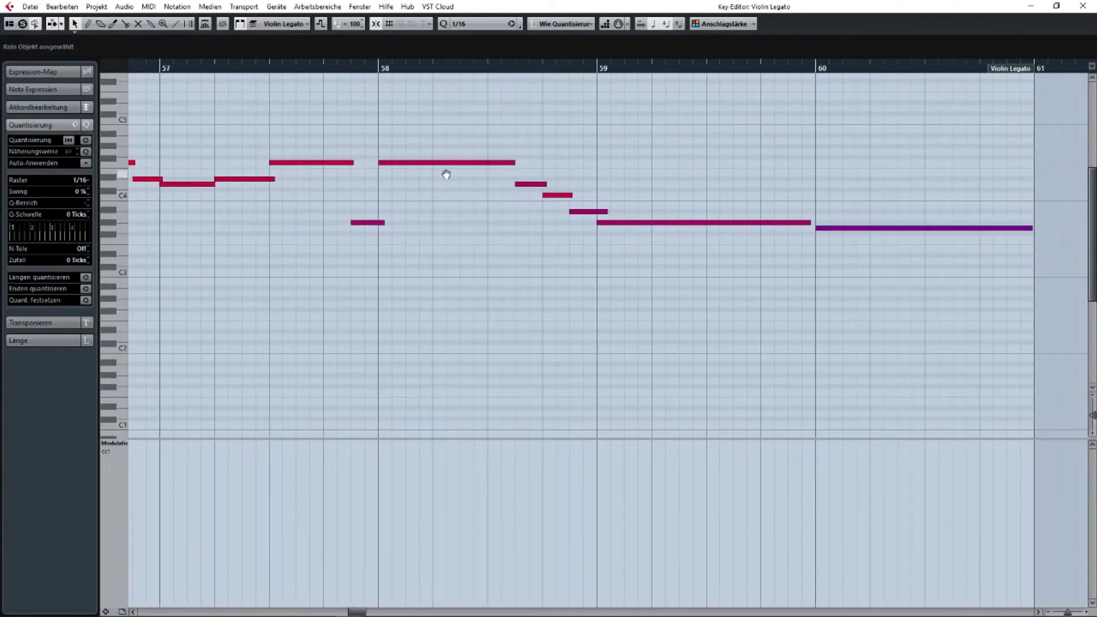
click(1084, 5)
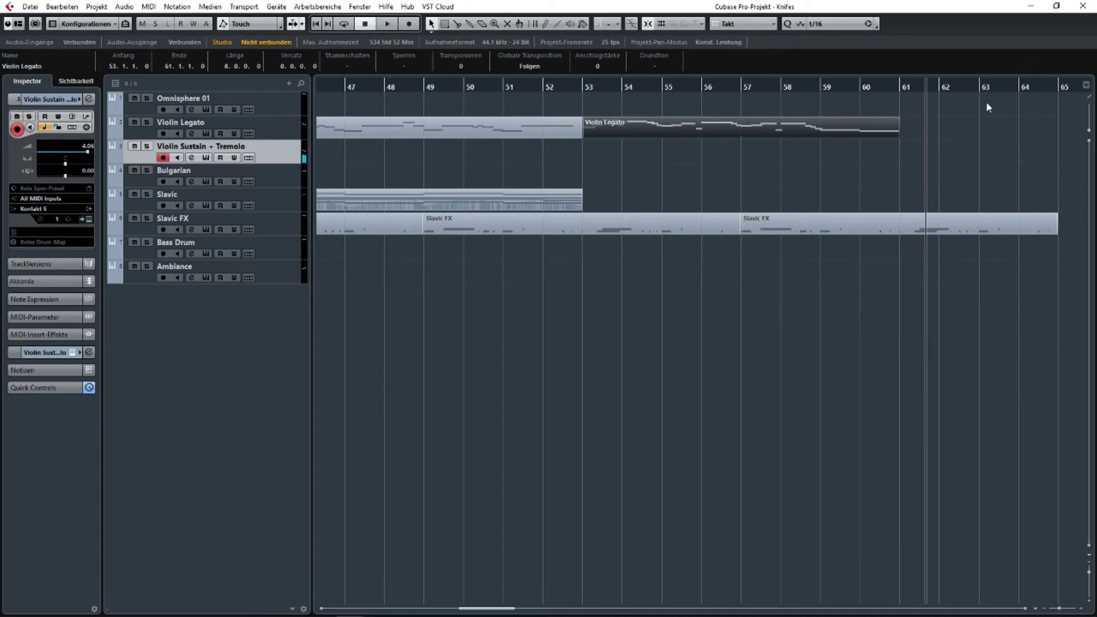
Duplicate the Violin Legato part to bar 61 and the last Slavic FX part to bar 65.
key(ctrl+d)
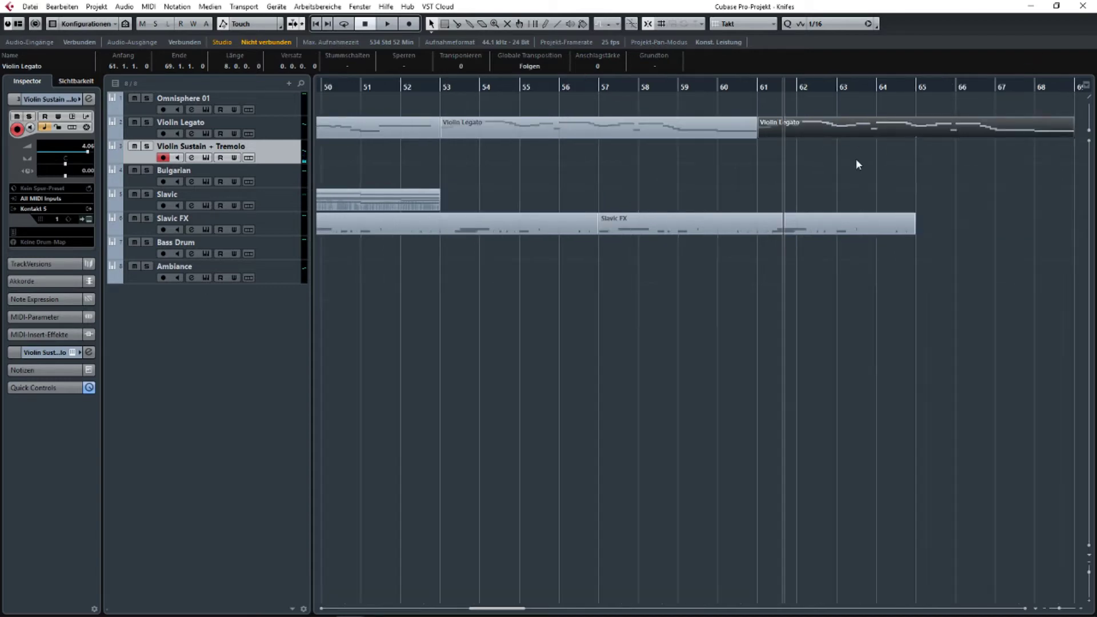
scroll(833, 226, down, 2)
click(832, 229)
key(ctrl+d)
scroll(876, 229, up, 3)
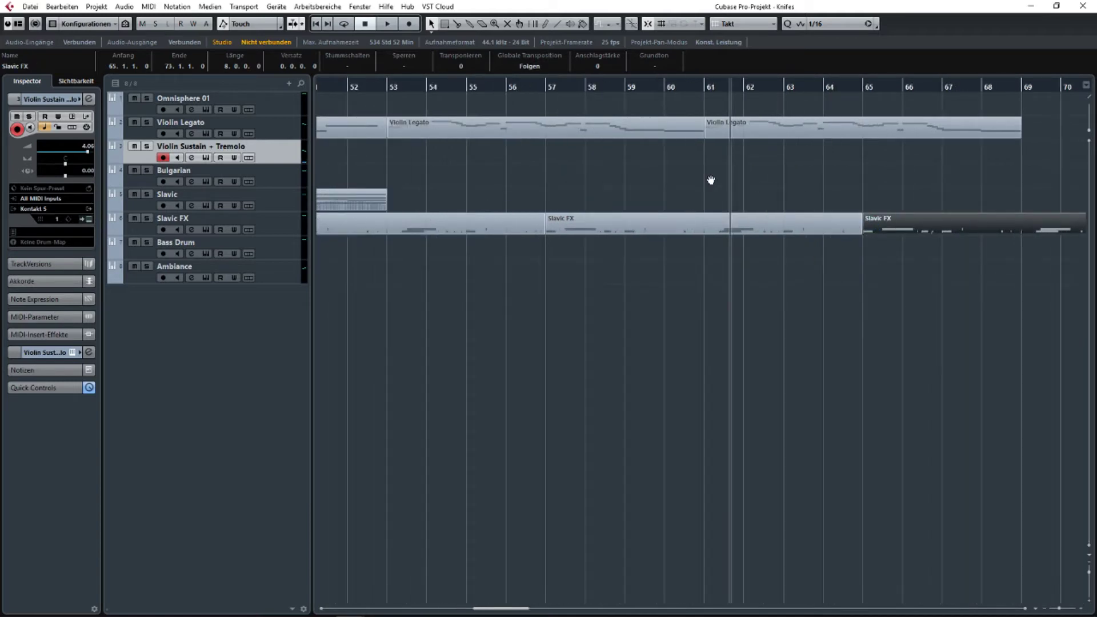
Place the playhead at bar 45, at the start of the Slavic part.
scroll(989, 183, left, 5)
click(605, 86)
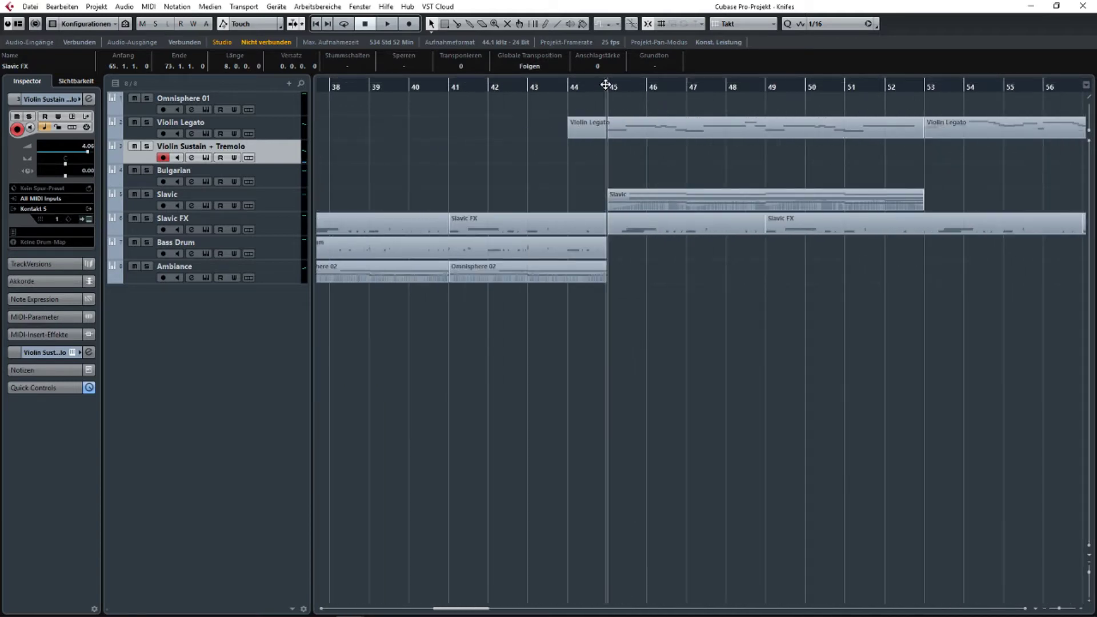
scroll(628, 149, right, 2)
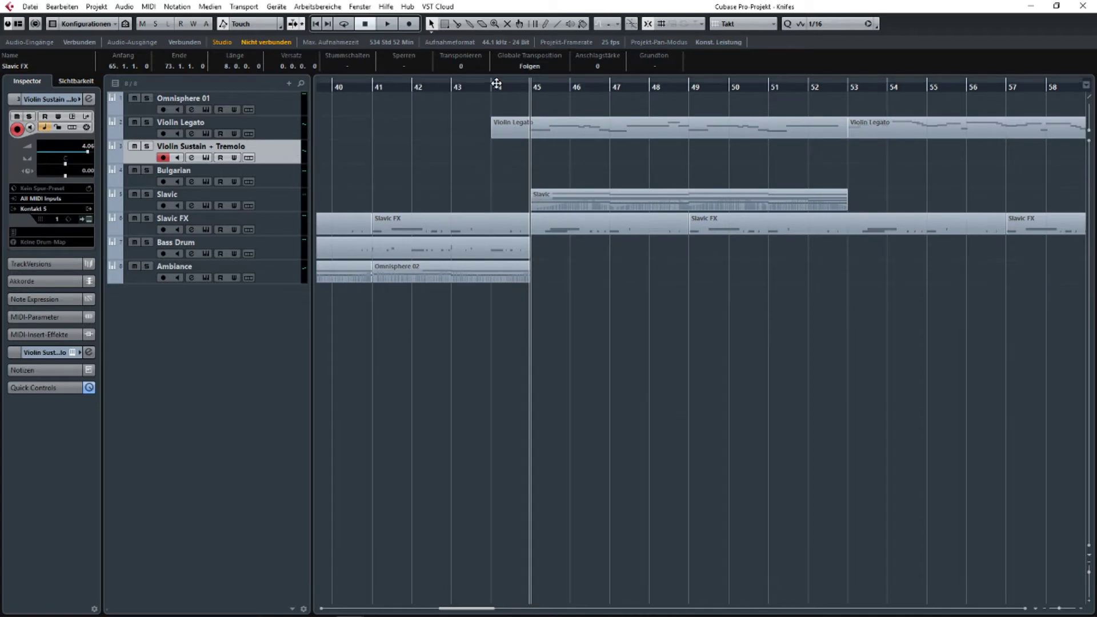
drag(496, 84, 579, 267)
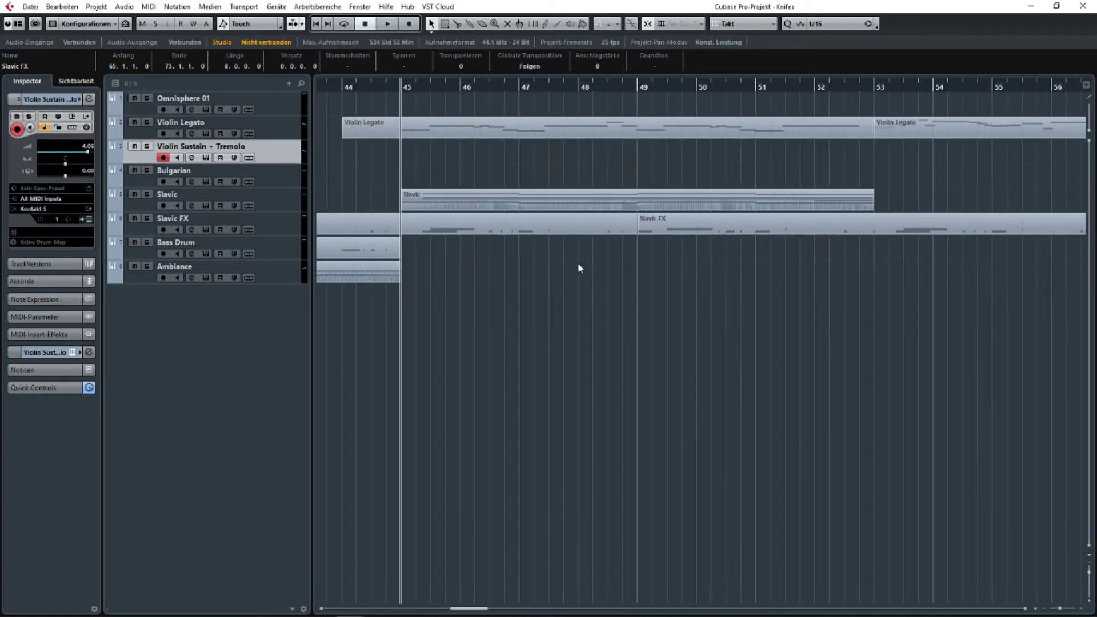
Record a drum pattern on the Bass Drum track from bar 52 to the end of the Violin Legato melody at bar 69.
click(294, 252)
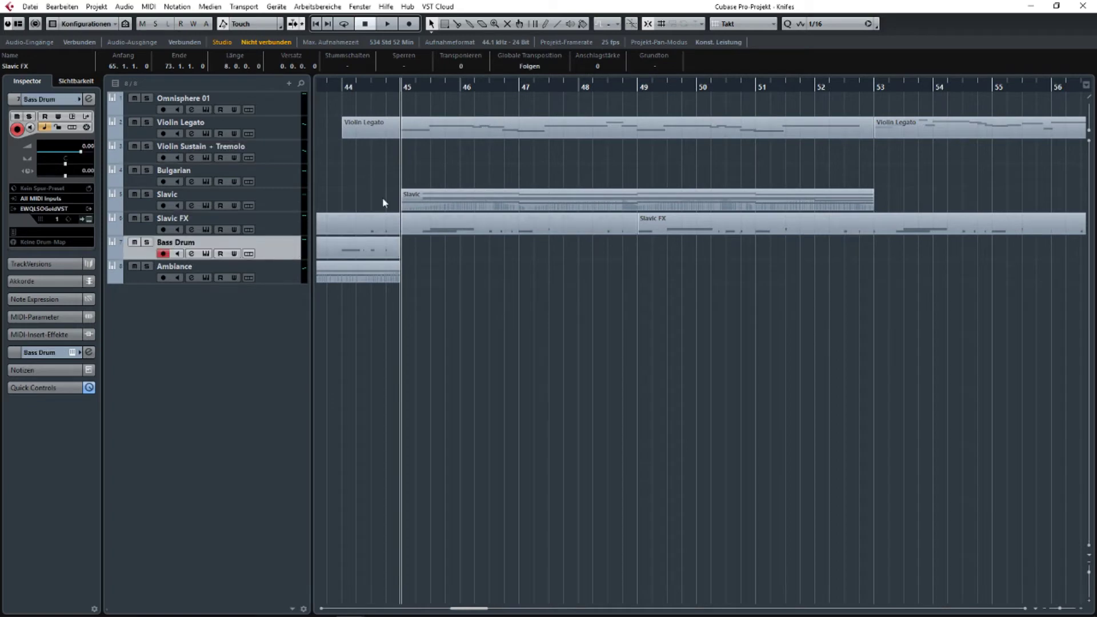
click(407, 25)
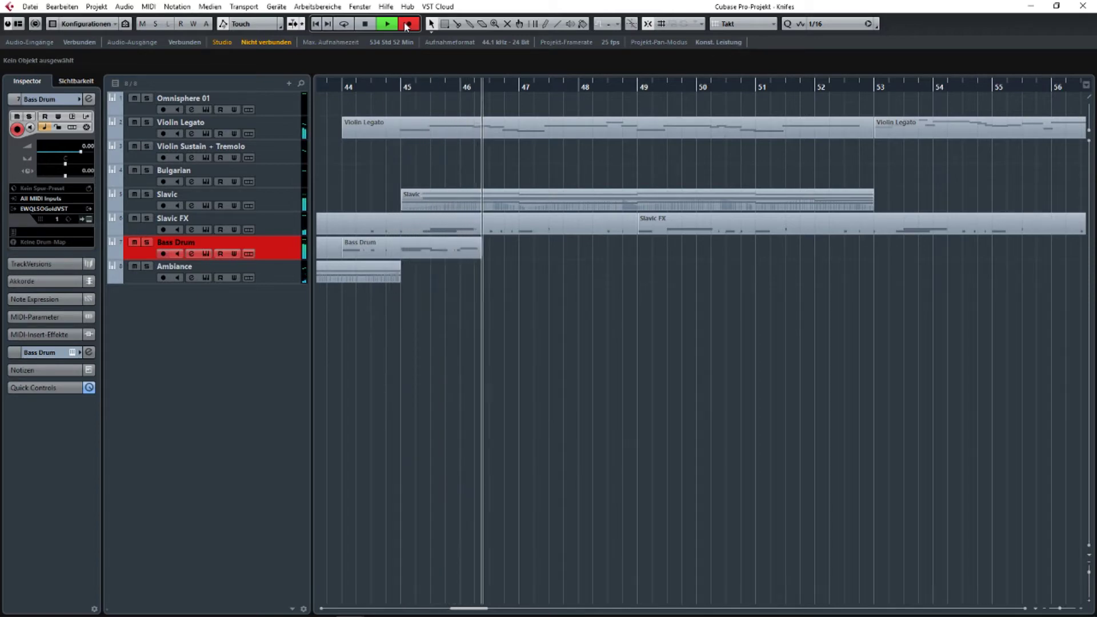
key(space)
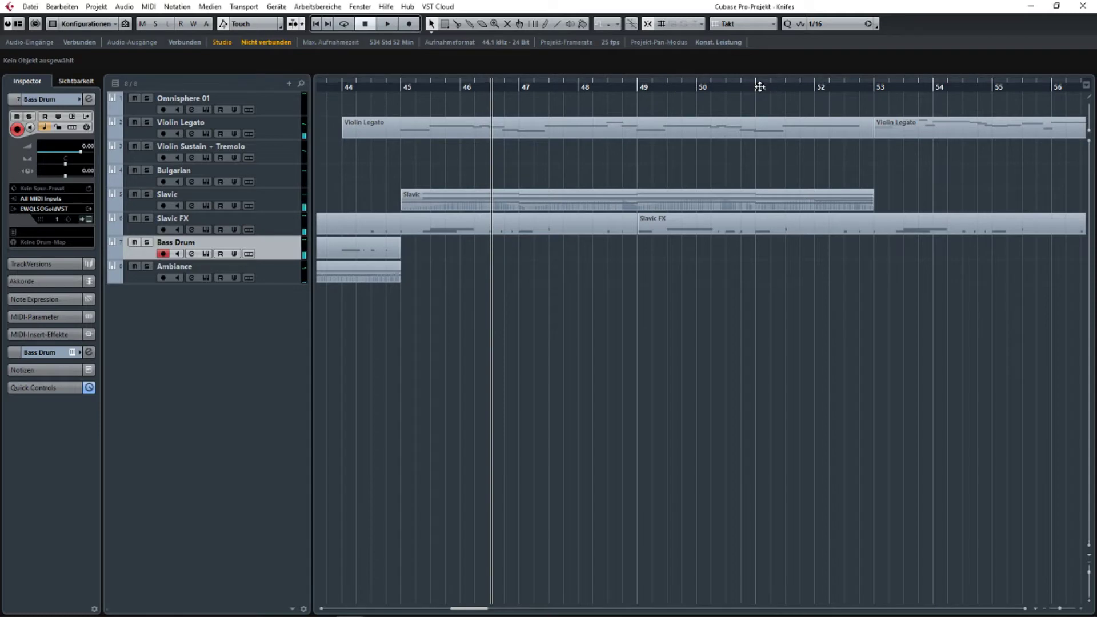
click(822, 78)
click(409, 24)
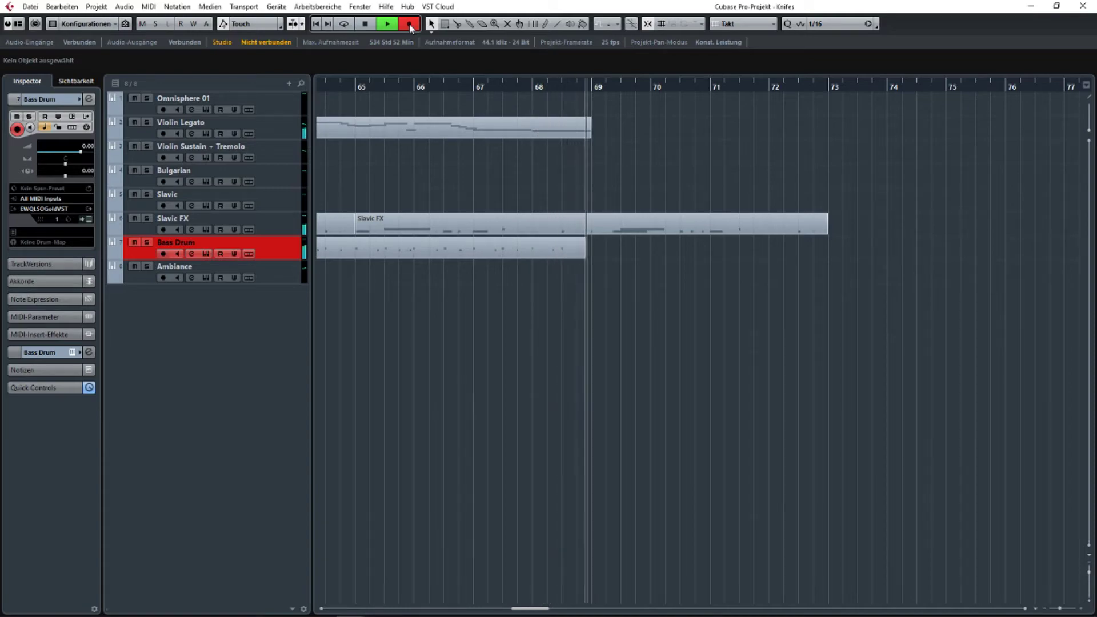
key(space)
Open the newly recorded Bass Drum part in the Key Editor and set its quantize value to 1/8.
scroll(696, 256, left, 3)
scroll(696, 256, down, 3)
double_click(636, 249)
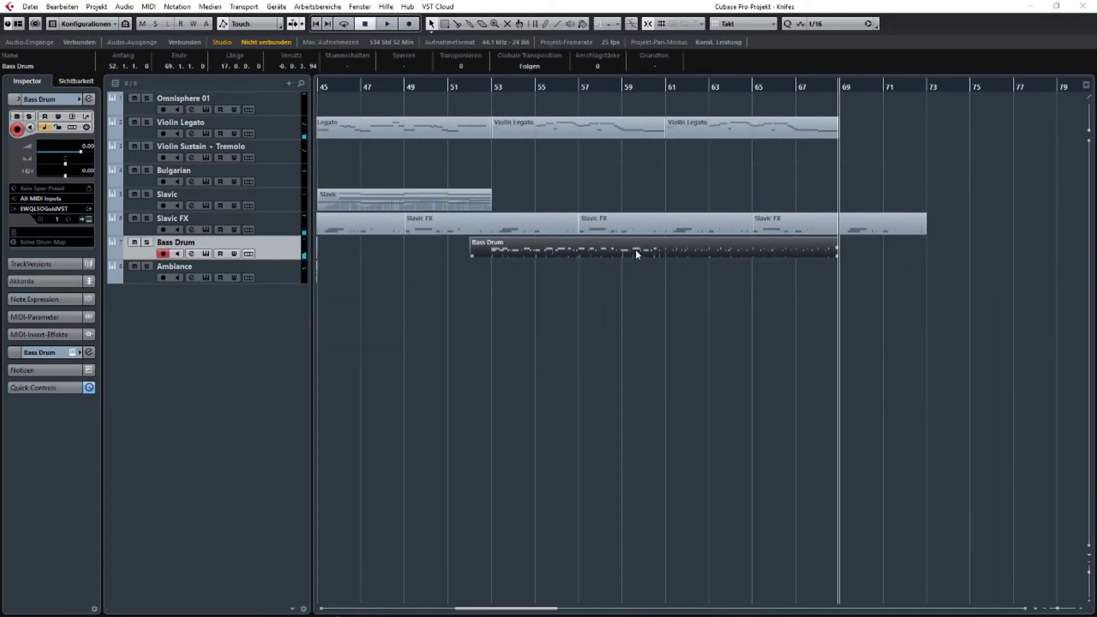
double_click(635, 249)
scroll(128, 224, left, 5)
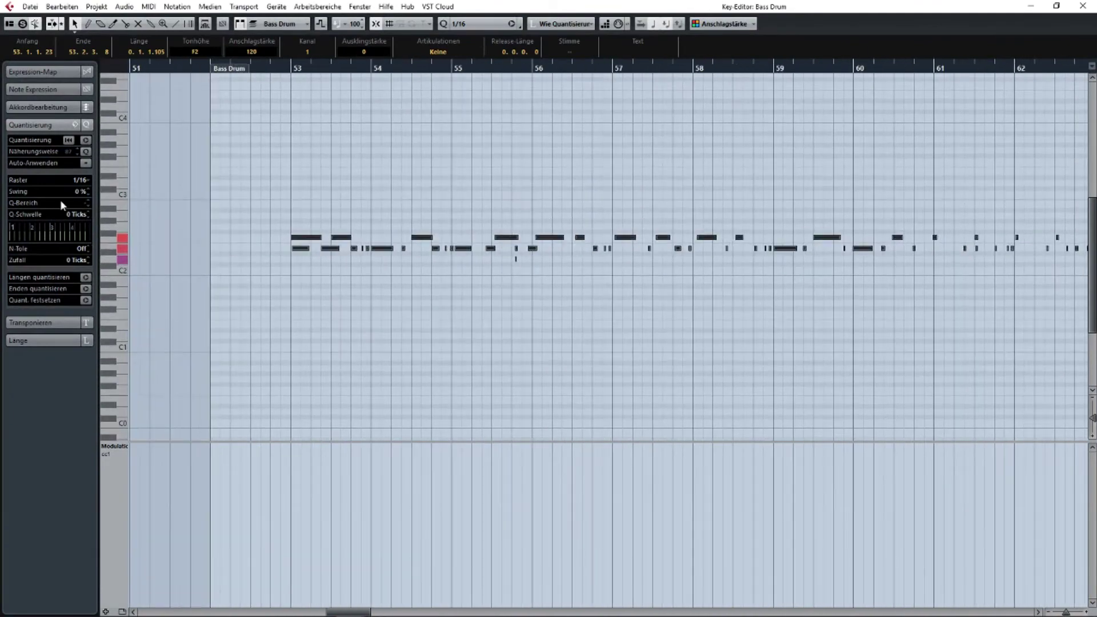
click(473, 24)
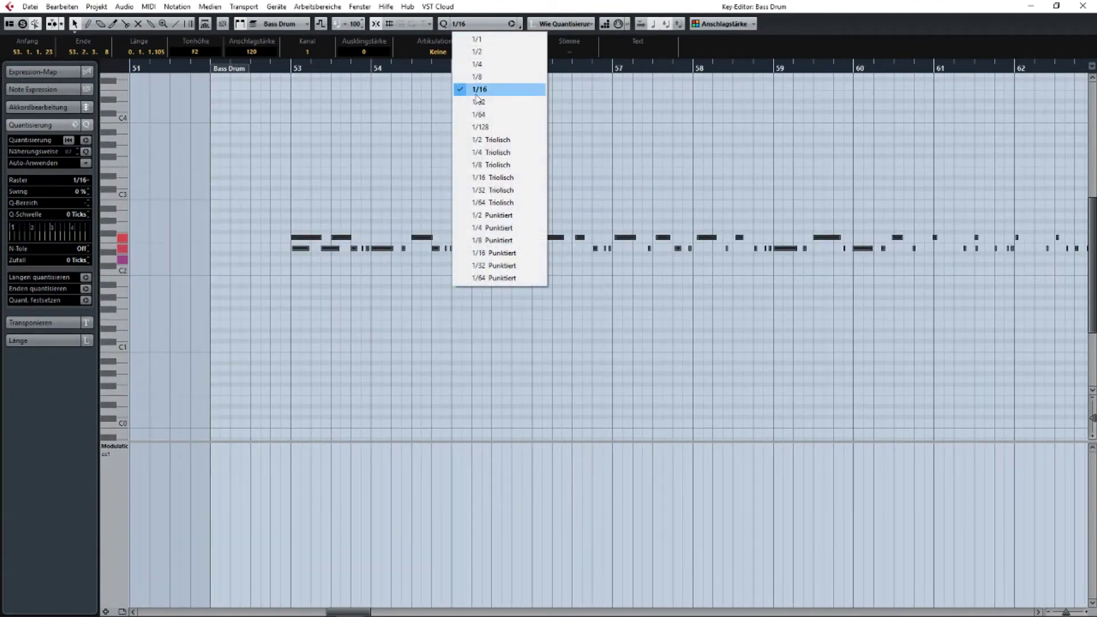
click(477, 77)
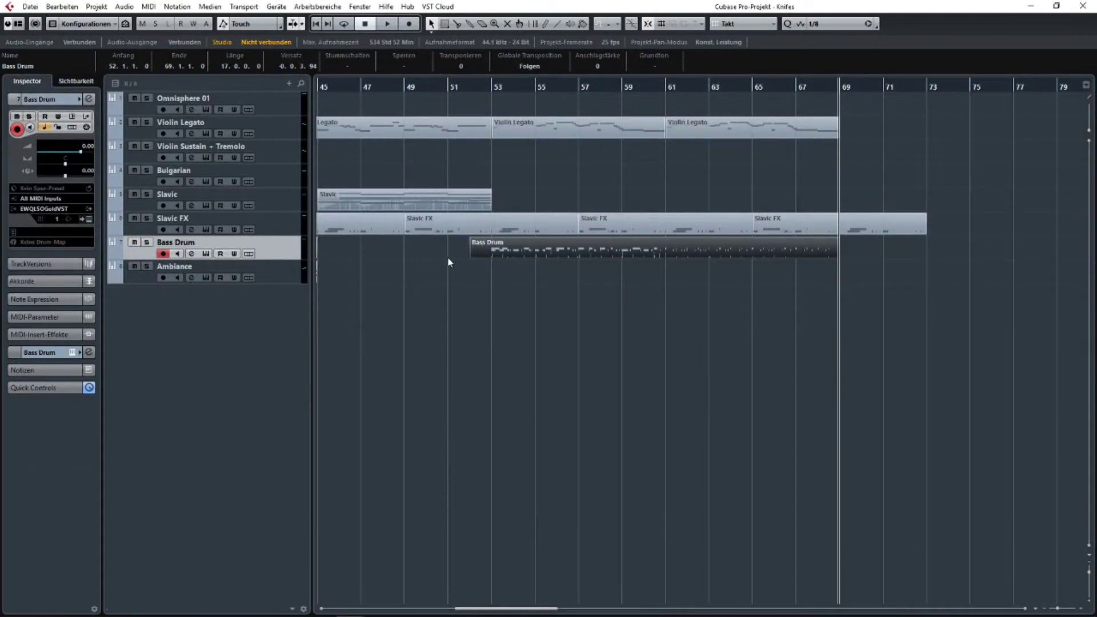
Trim the start of the new Bass Drum part to bar 53 and place the playhead there.
ctrl+scroll(449, 263, up, 4)
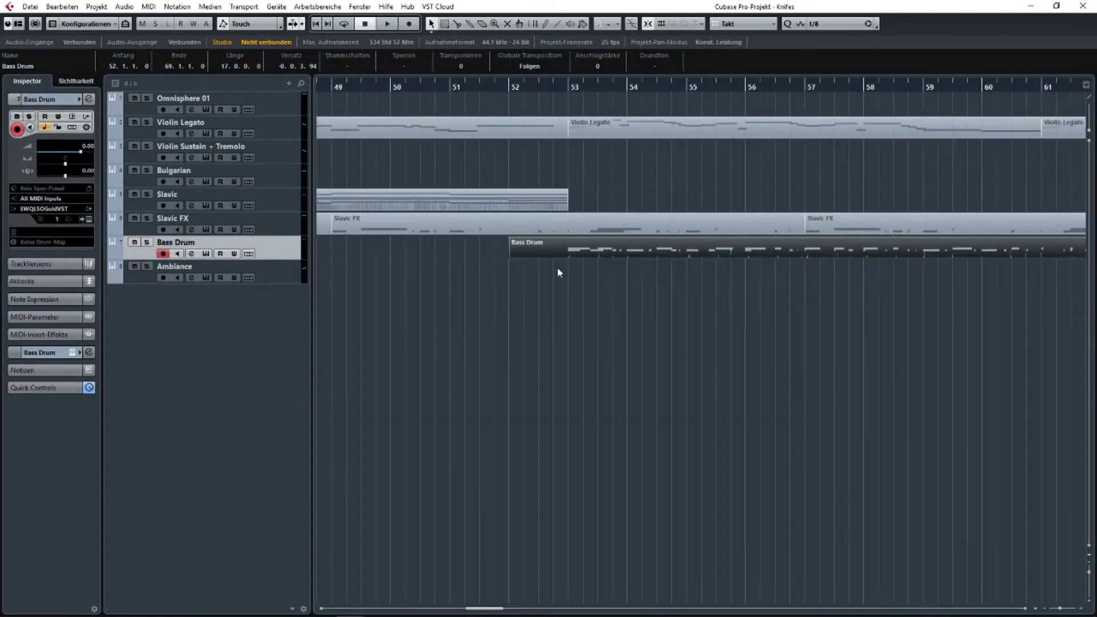
drag(531, 257, 560, 258)
scroll(788, 285, down, 6)
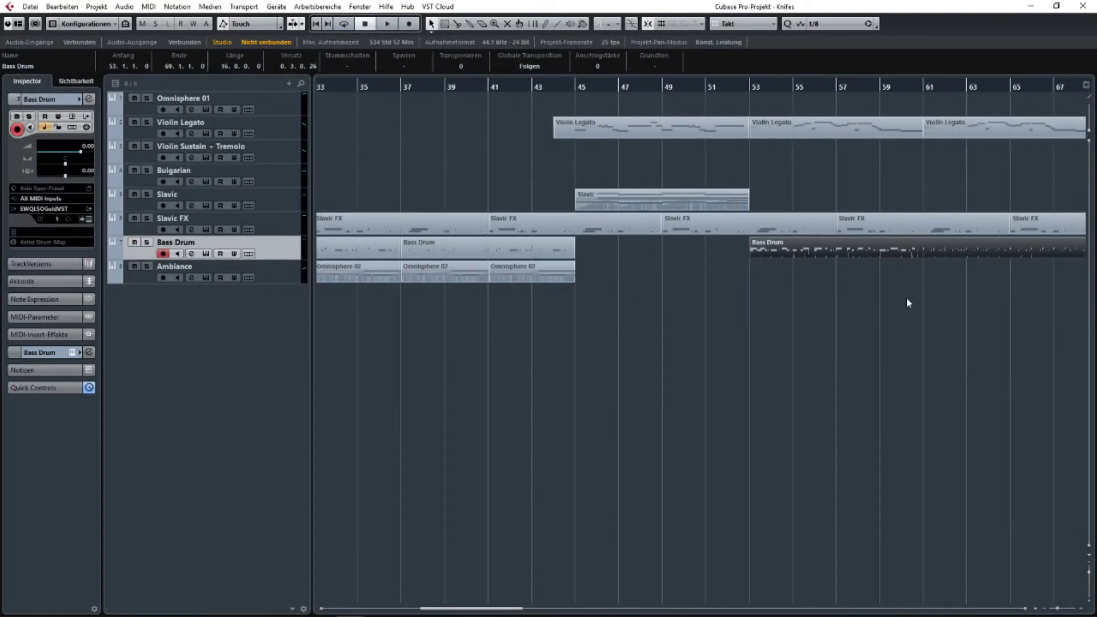
scroll(854, 296, up, 3)
drag(854, 295, 569, 290)
scroll(634, 267, up, 3)
drag(624, 268, 544, 267)
ctrl+scroll(612, 257, down, 4)
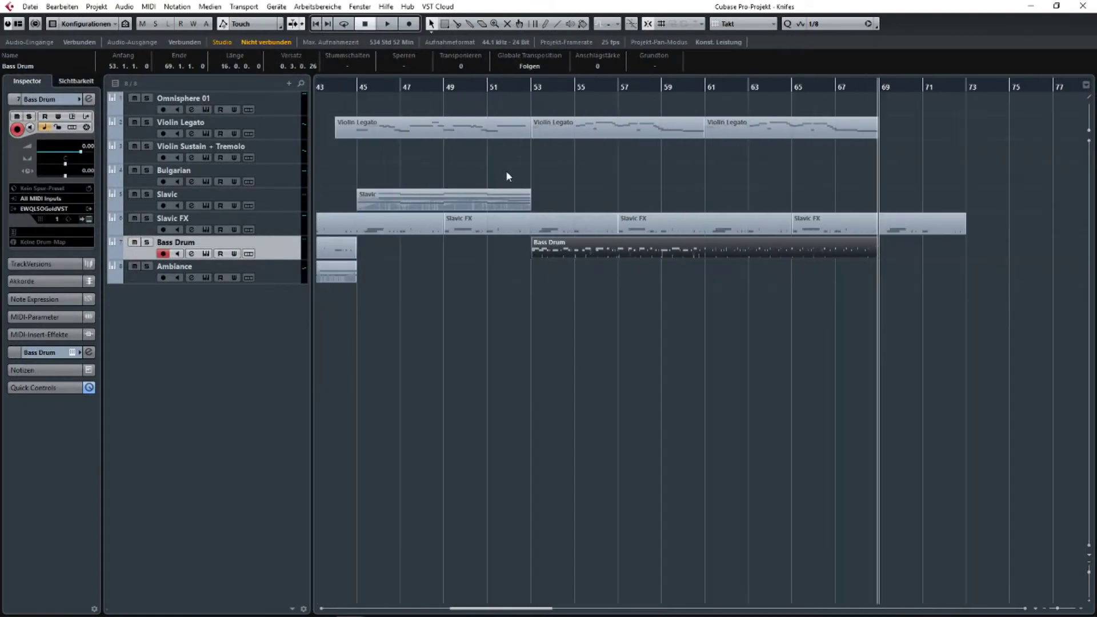
ctrl+scroll(517, 175, up, 3)
drag(537, 178, 609, 177)
click(601, 93)
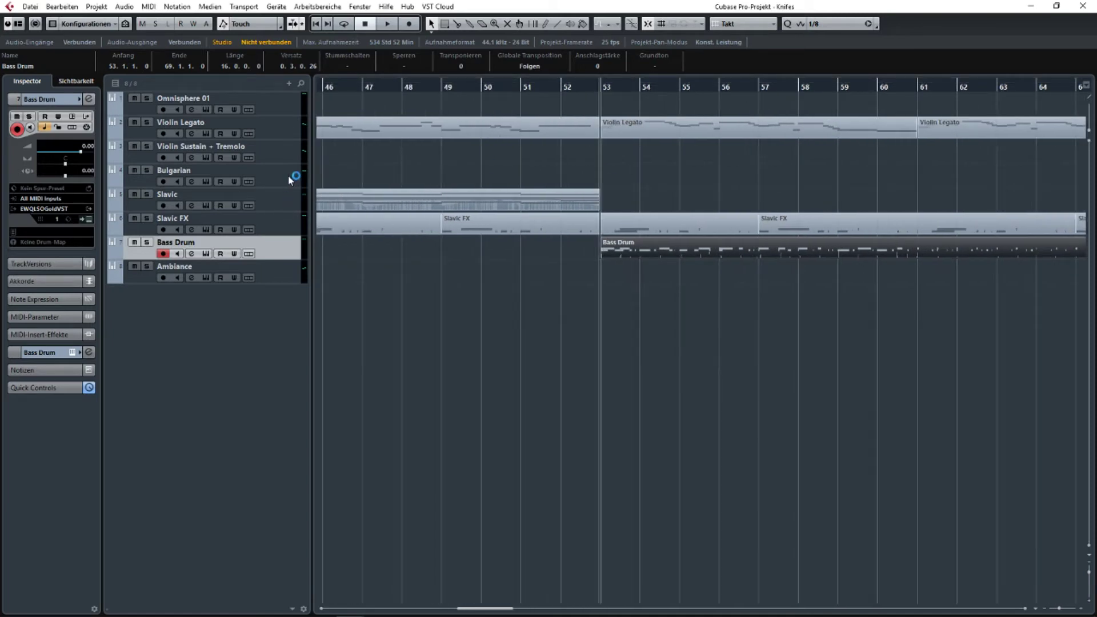
Go through the Slavic, Slavic FX and Bass Drum tracks and select the Bulgarian track.
click(292, 207)
click(288, 217)
click(299, 245)
click(298, 209)
click(294, 178)
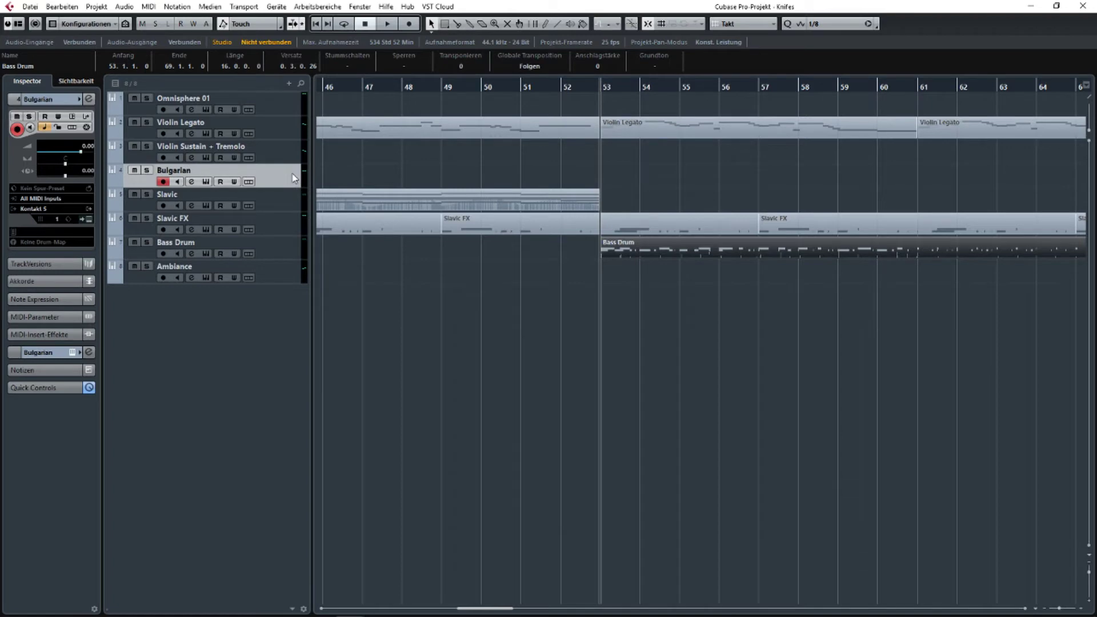
drag(512, 176, 634, 184)
ctrl+scroll(593, 191, down, 3)
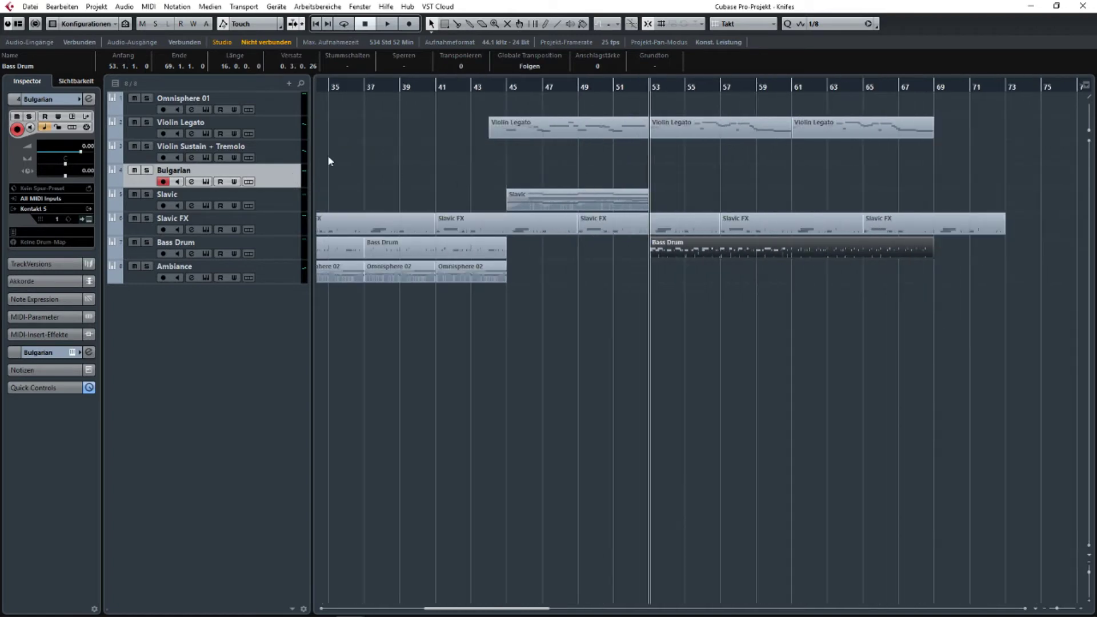
Select the Violin Sustain + Tremolo track and audition the closing section from around bar 53.
click(280, 130)
ctrl+scroll(702, 125, up, 2)
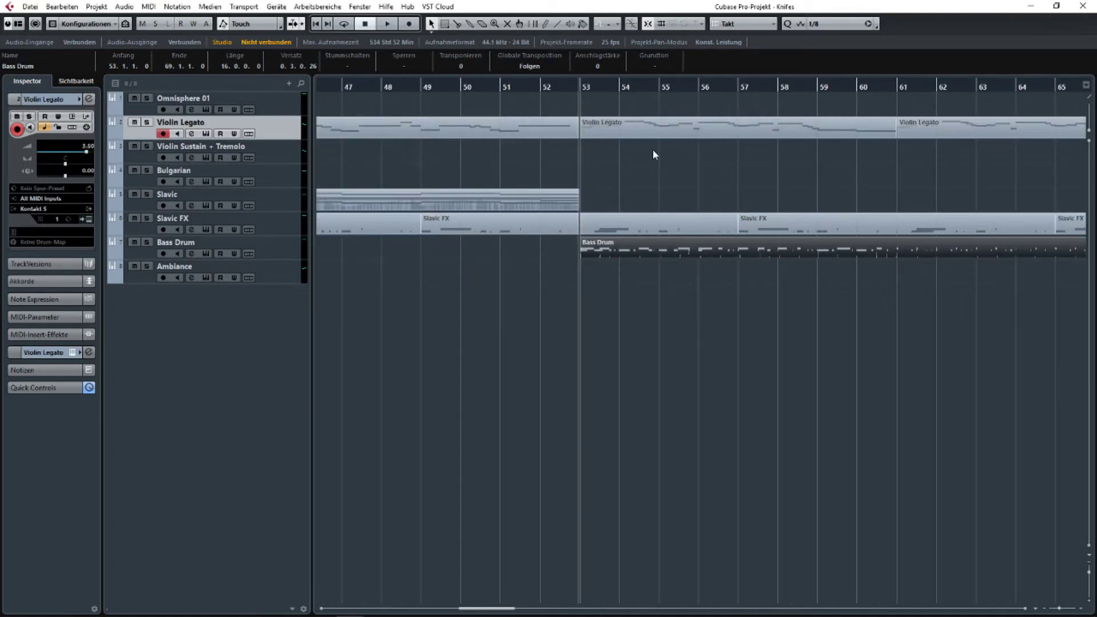
key(space)
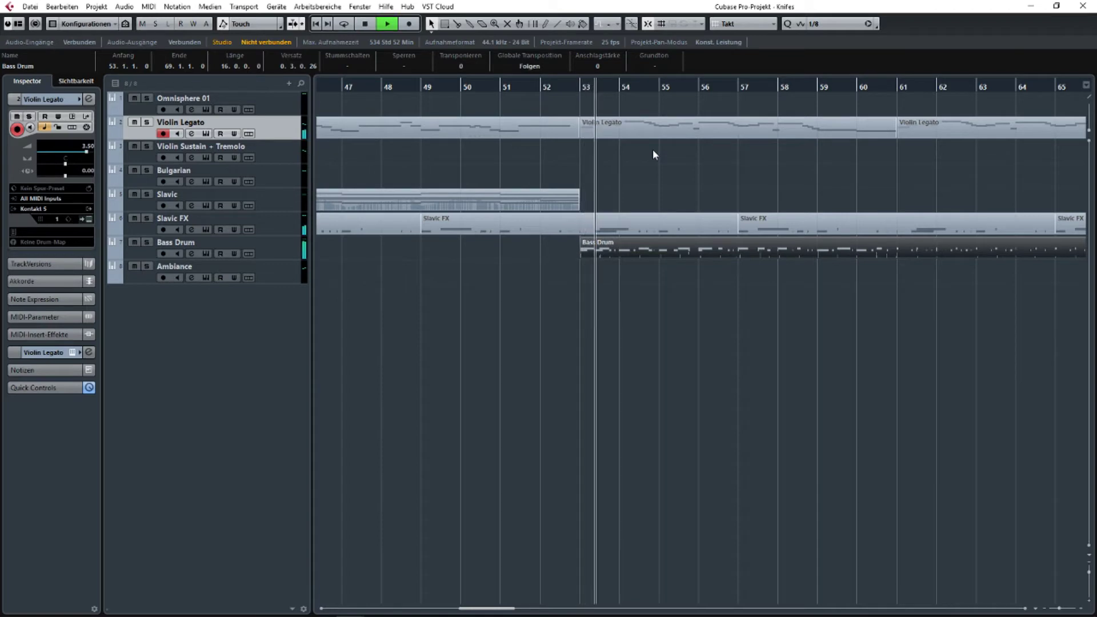
key(Down)
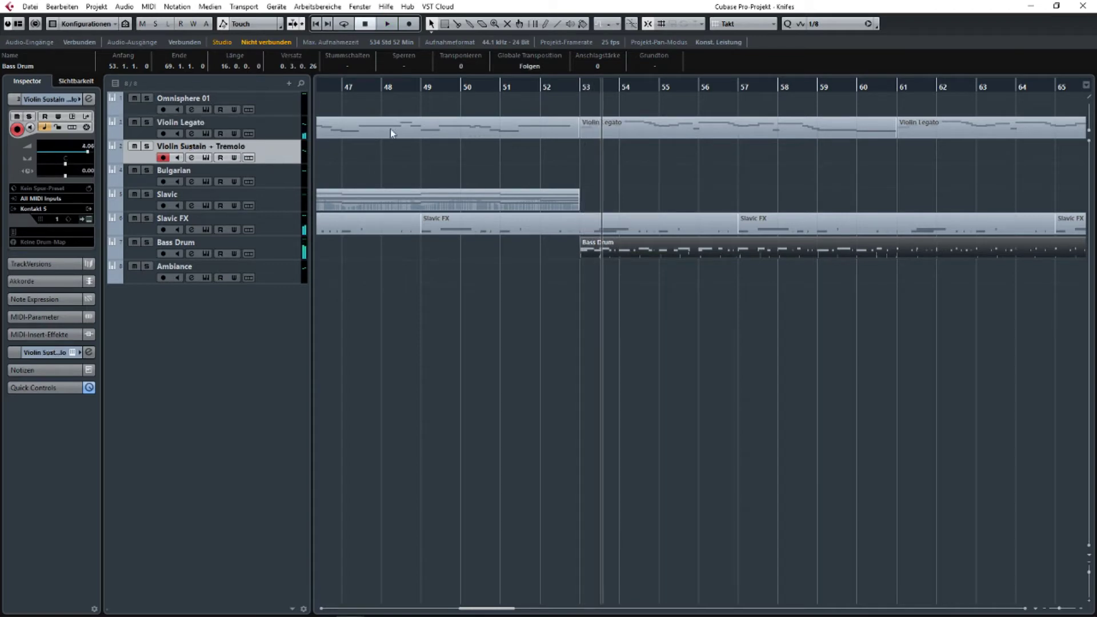
click(547, 87)
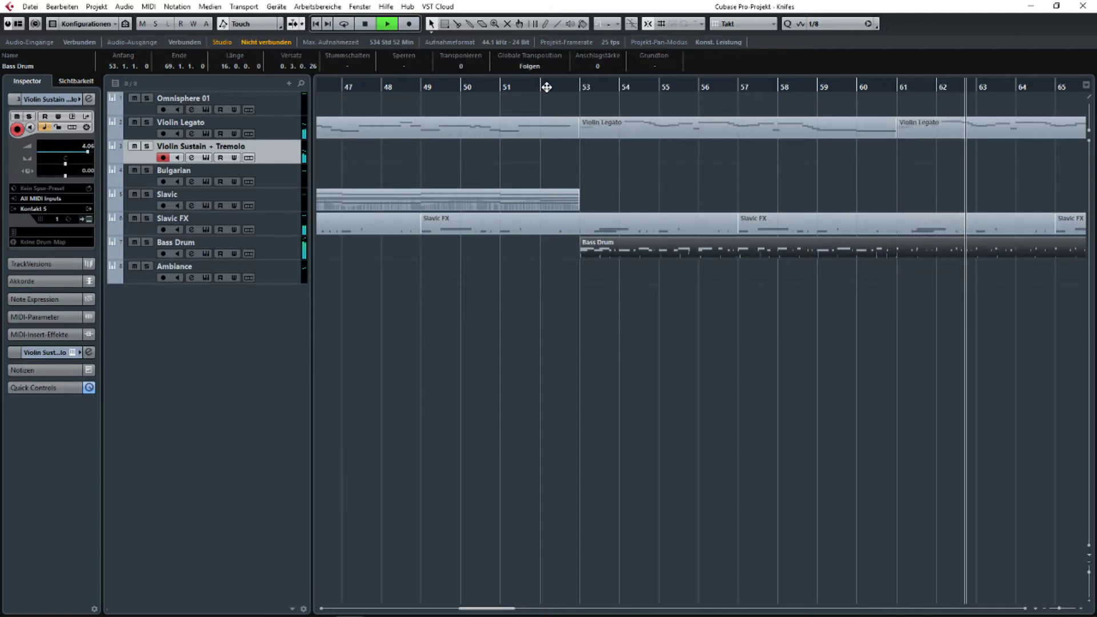
Examine the earlier part of the arrangement back to bar 1.
right_click(181, 309)
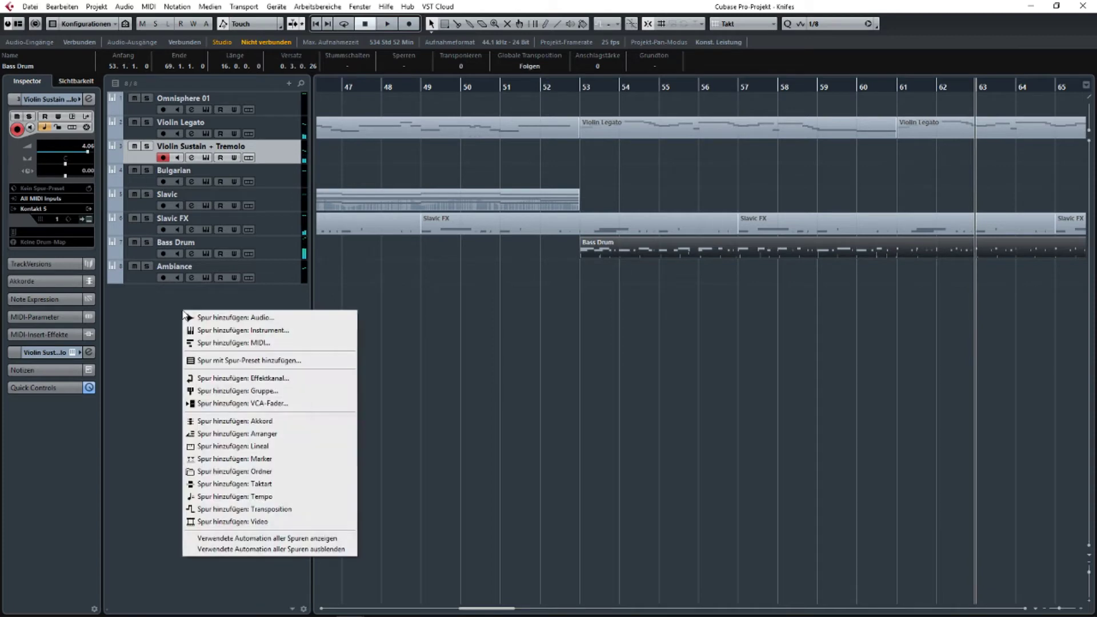
click(135, 306)
scroll(374, 268, down, 3)
scroll(380, 263, up, 2)
drag(379, 264, 854, 288)
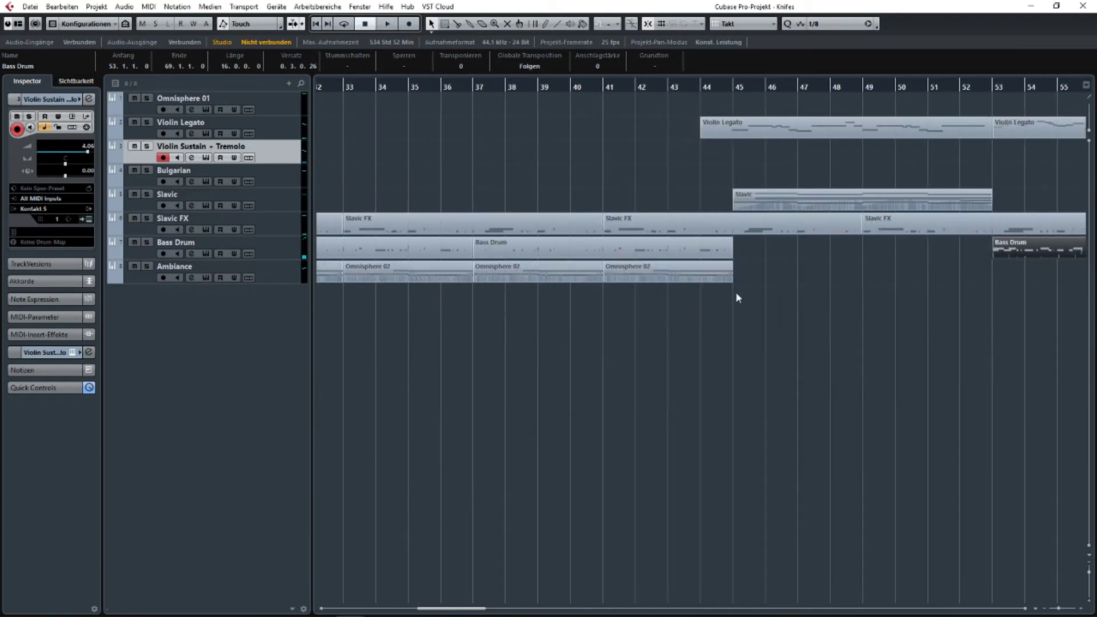
scroll(735, 292, down, 7)
scroll(538, 273, up, 4)
drag(539, 274, 849, 300)
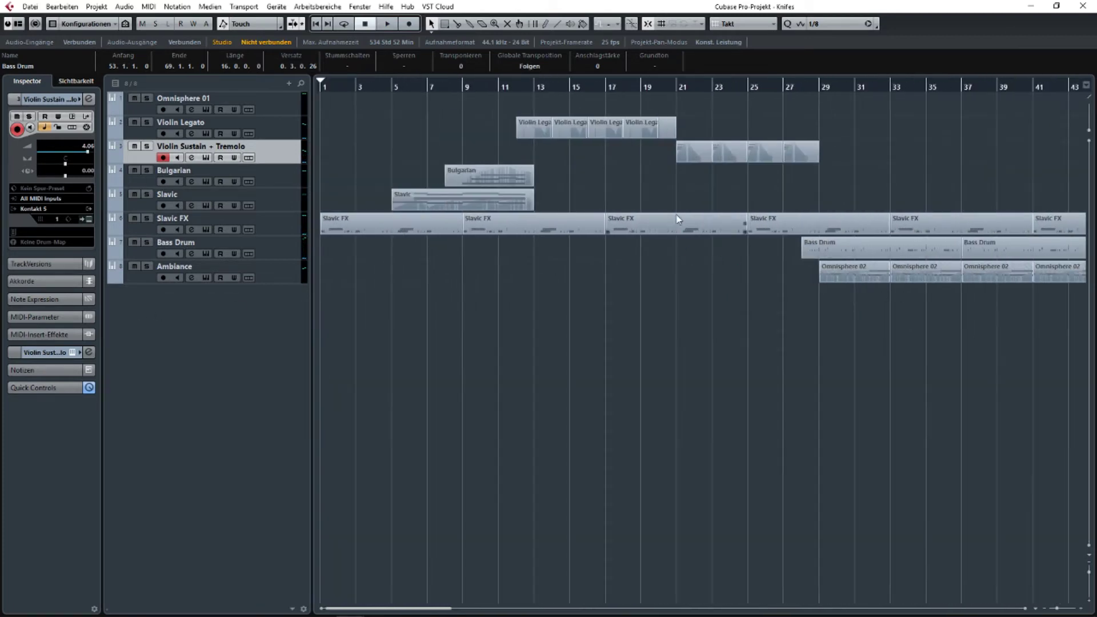
Select the Slavic track and listen to the closing section through the end of the Violin Legato melody.
scroll(677, 219, right, 5)
key(Down)
key(Down)
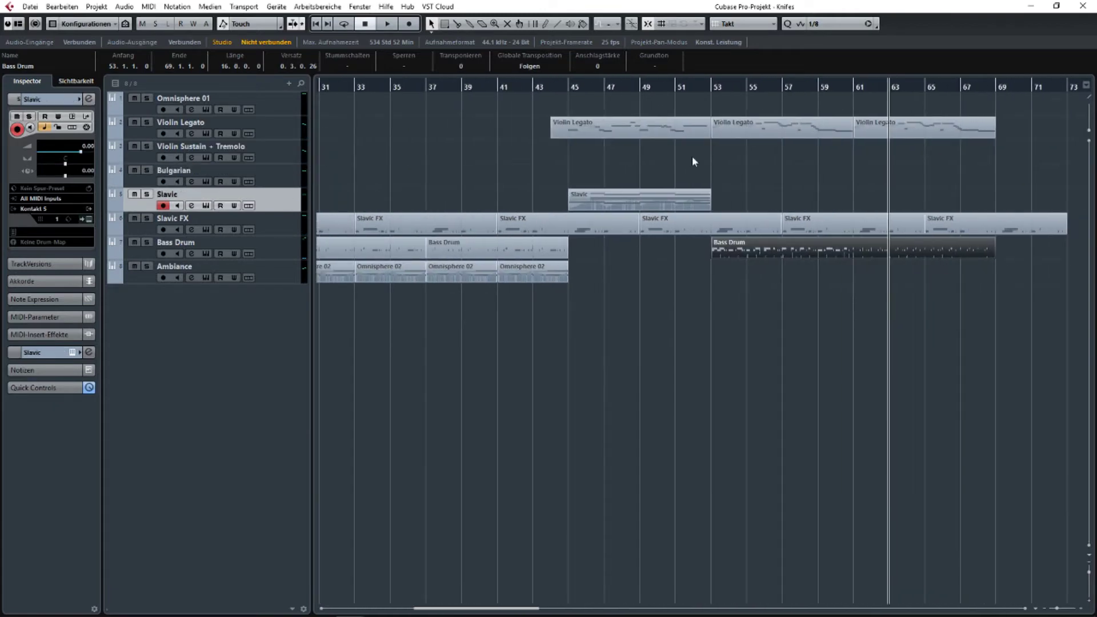
scroll(657, 161, right, 1)
scroll(610, 95, up, 3)
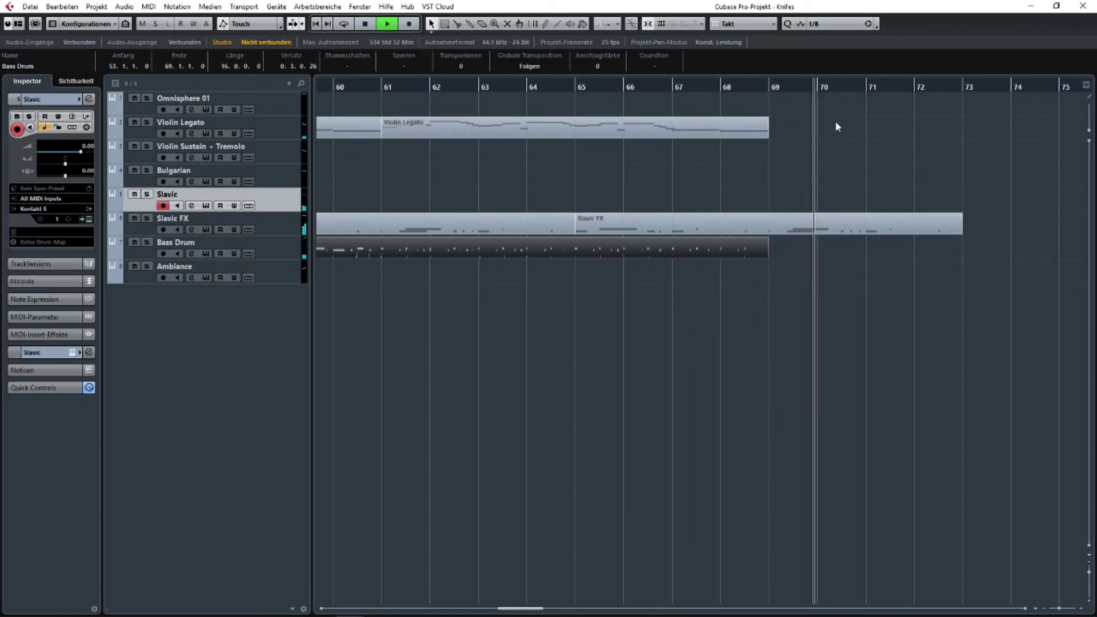
Check the piece's ending time with the ruler in seconds, and return the ruler to bars and beats.
right_click(646, 86)
click(654, 102)
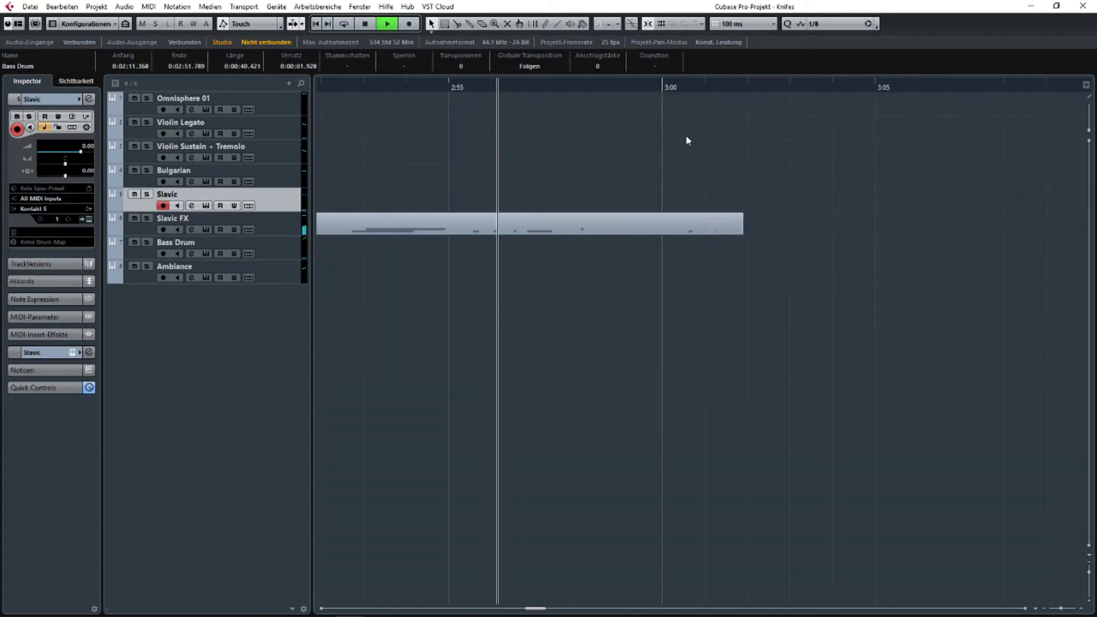
right_click(693, 90)
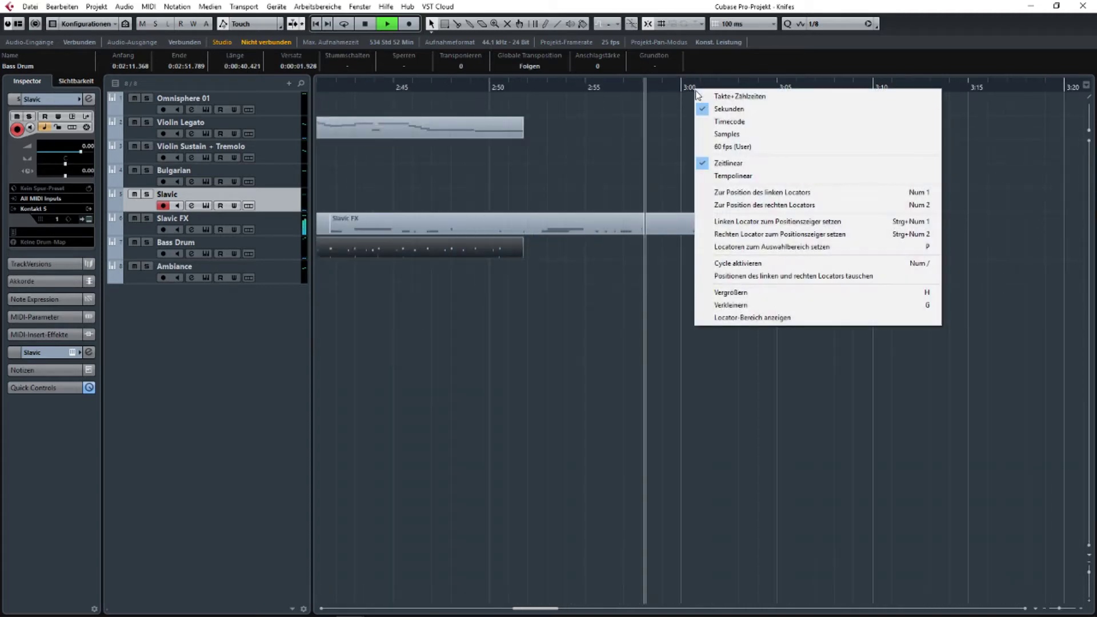
click(701, 95)
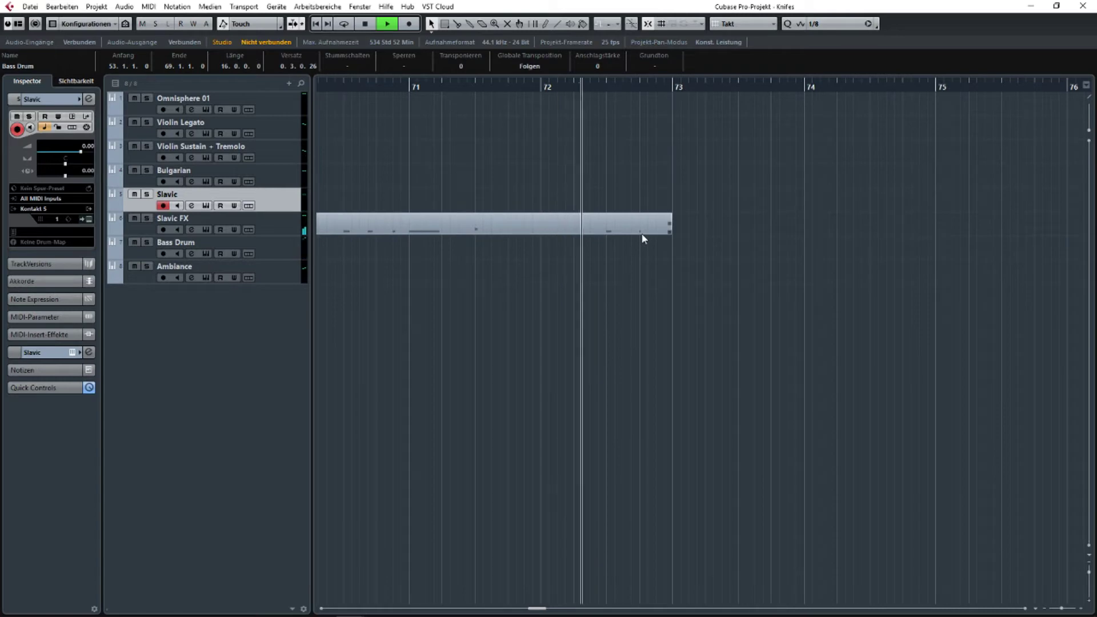
Stop playback and extend the last Slavic FX part to bar 74.
key(space)
click(669, 233)
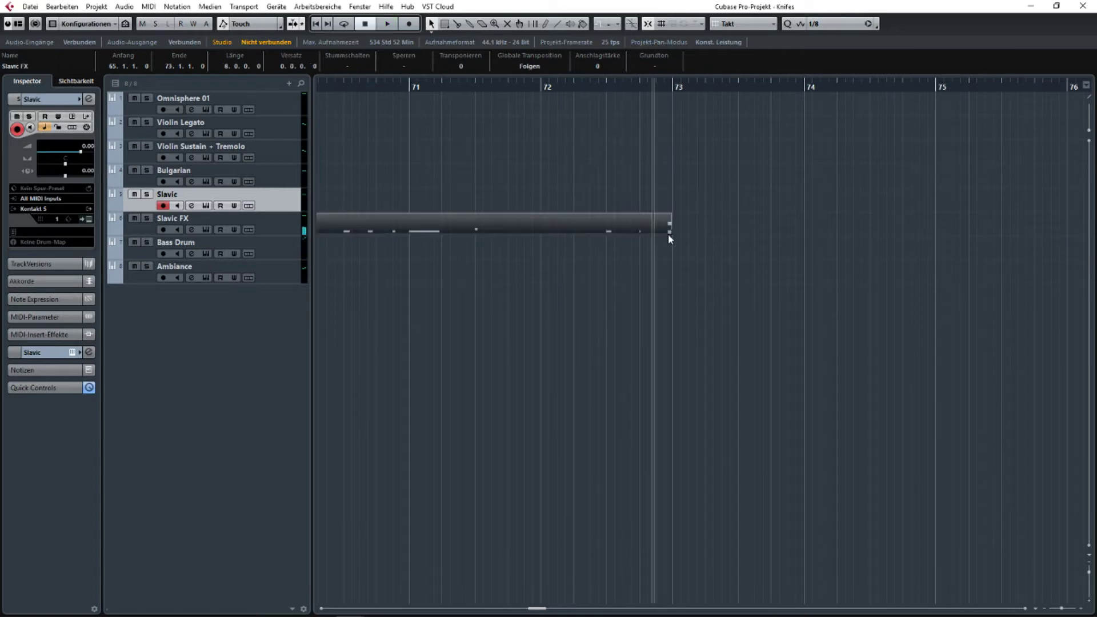
drag(671, 231, 803, 233)
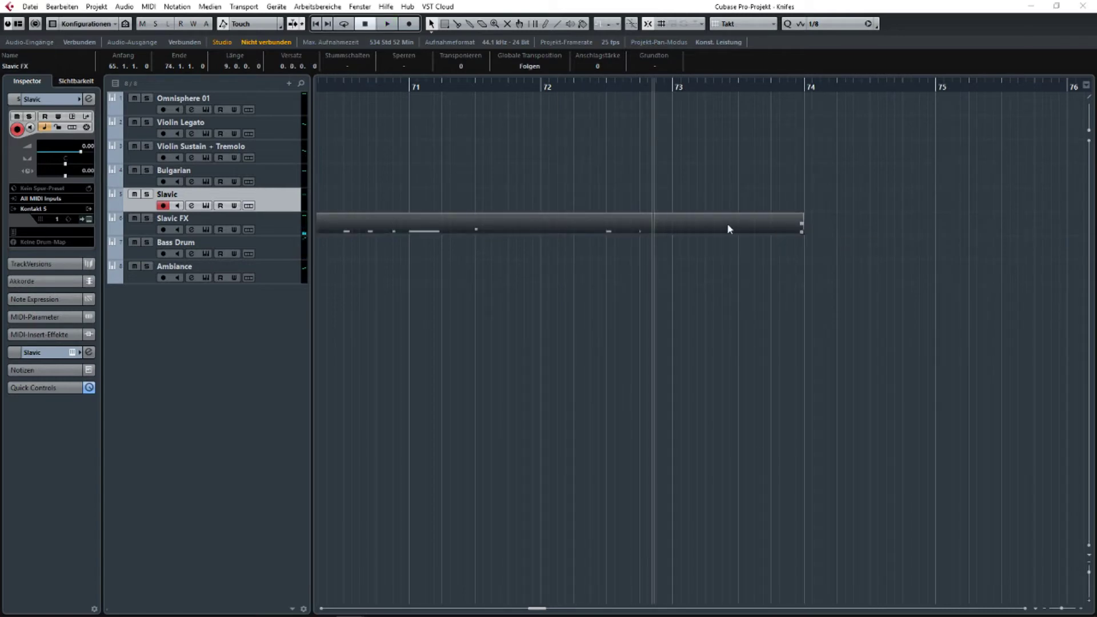
Draw a C3 note at bar 73 in the extended Slavic FX part and close the Key Editor.
double_click(727, 223)
drag(701, 246, 400, 240)
scroll(440, 243, up, 3)
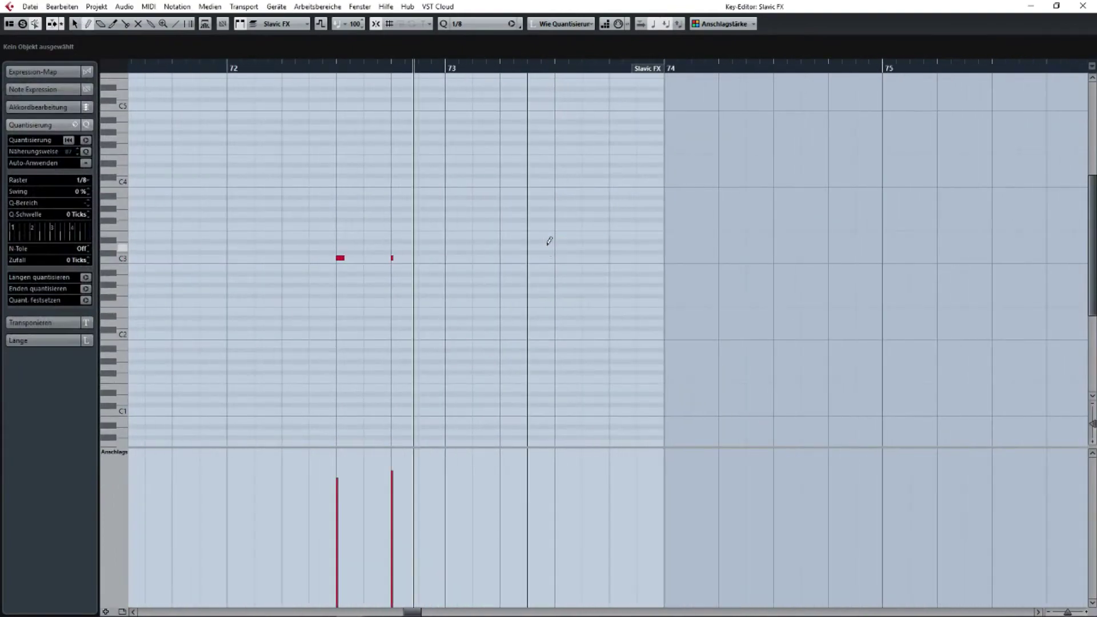
click(452, 257)
click(1082, 6)
Examine the whole arrangement from bar 1 to bar 74 and clear the part selection.
drag(749, 236, 653, 238)
drag(420, 217, 728, 214)
scroll(728, 214, down, 3)
drag(480, 207, 779, 211)
scroll(364, 215, up, 4)
drag(365, 215, 692, 257)
scroll(570, 259, down, 5)
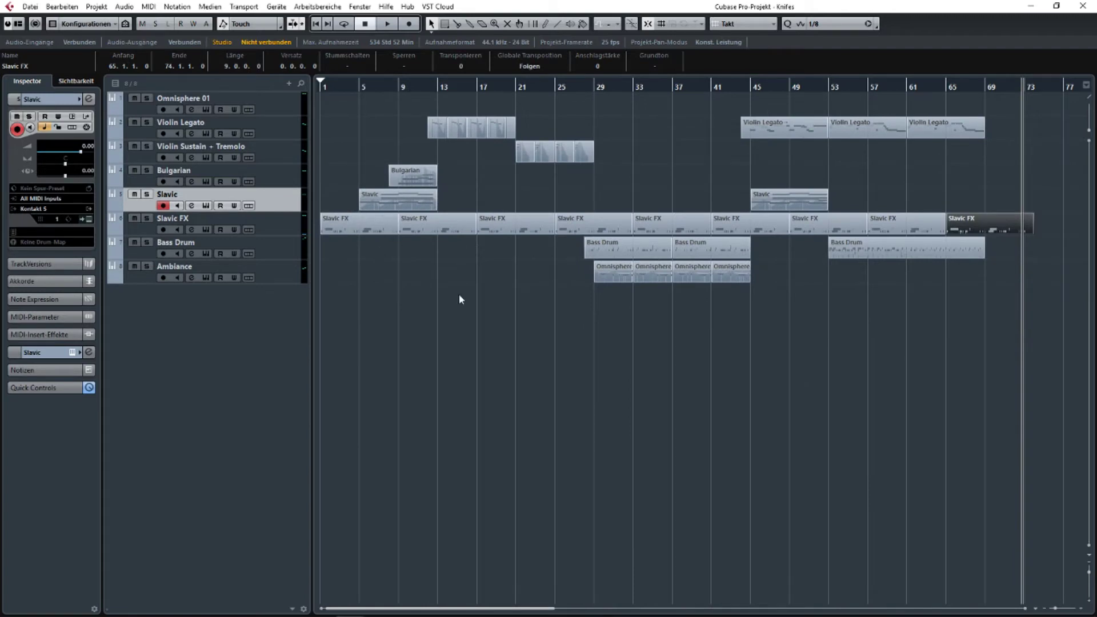
drag(334, 292, 338, 362)
click(1034, 116)
click(338, 362)
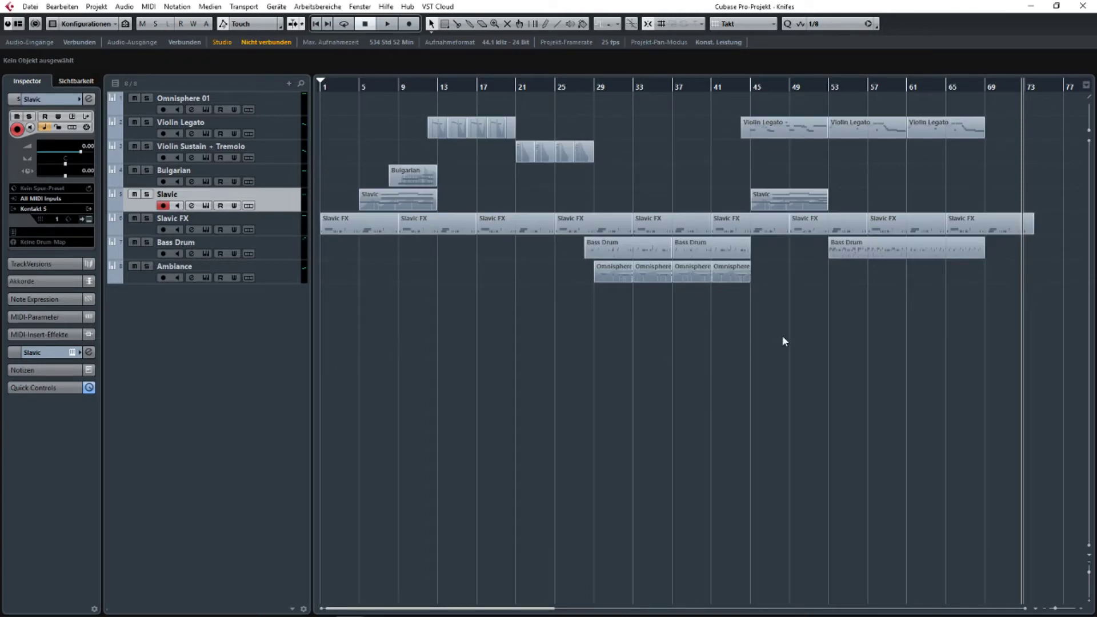
Highlight the closing section's Violin Legato, Slavic and Slavic FX parts, clear the selection and review the arrangement.
scroll(624, 322, right, 3)
drag(724, 171, 835, 105)
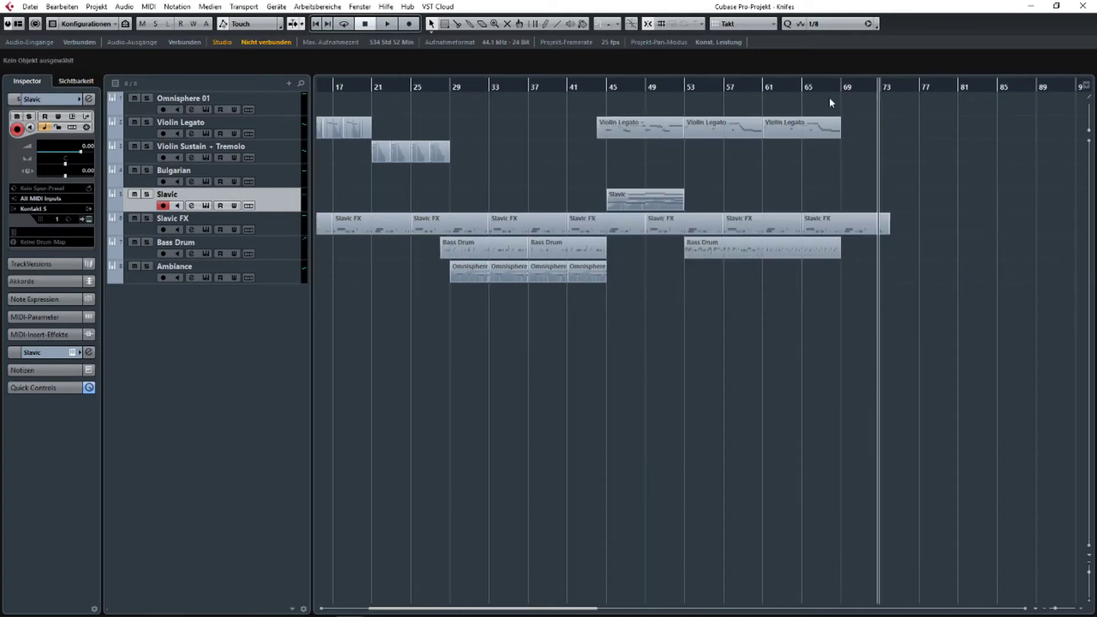
drag(623, 222, 626, 222)
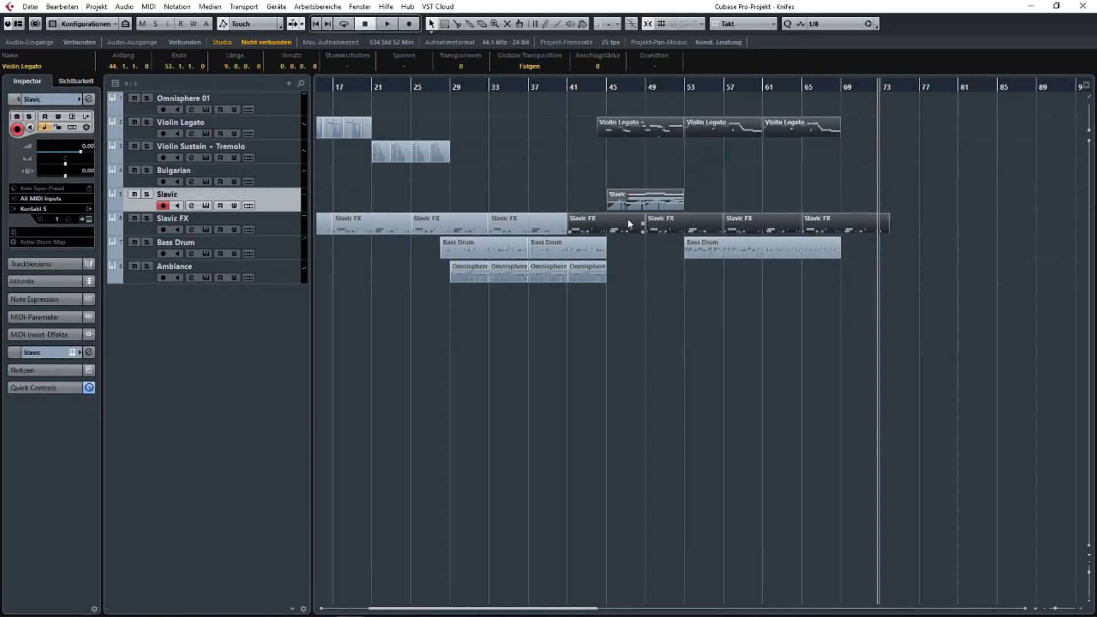
click(578, 145)
scroll(905, 137, left, 3)
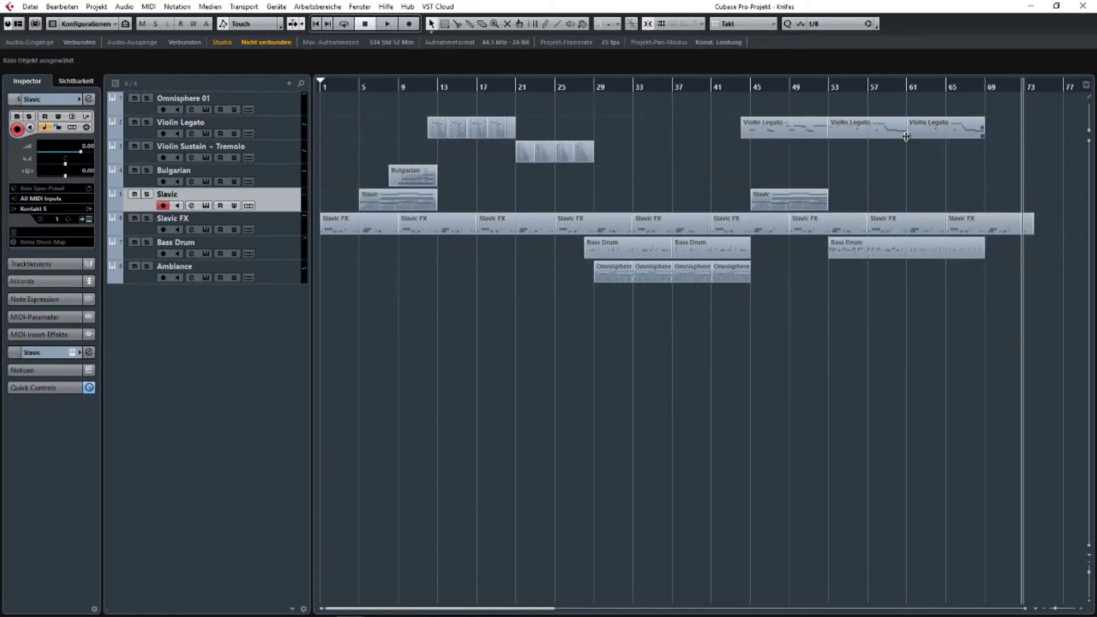
scroll(605, 289, right, 3)
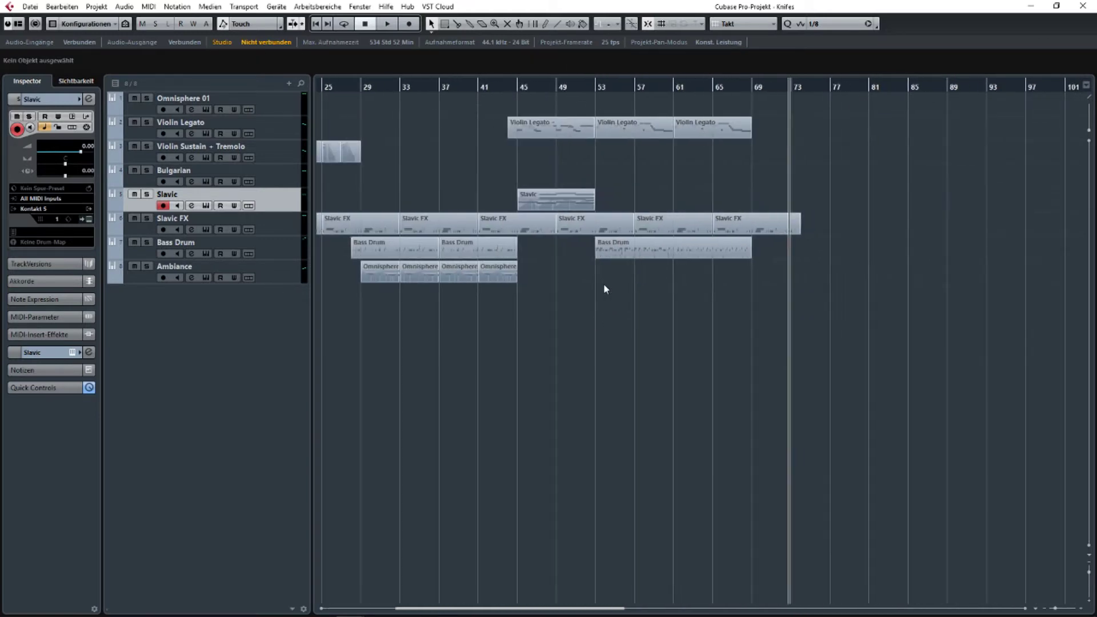
Record a new part on the Slavic track from bar 60 to bar 69.
scroll(583, 251, up, 3)
scroll(685, 250, left, 2)
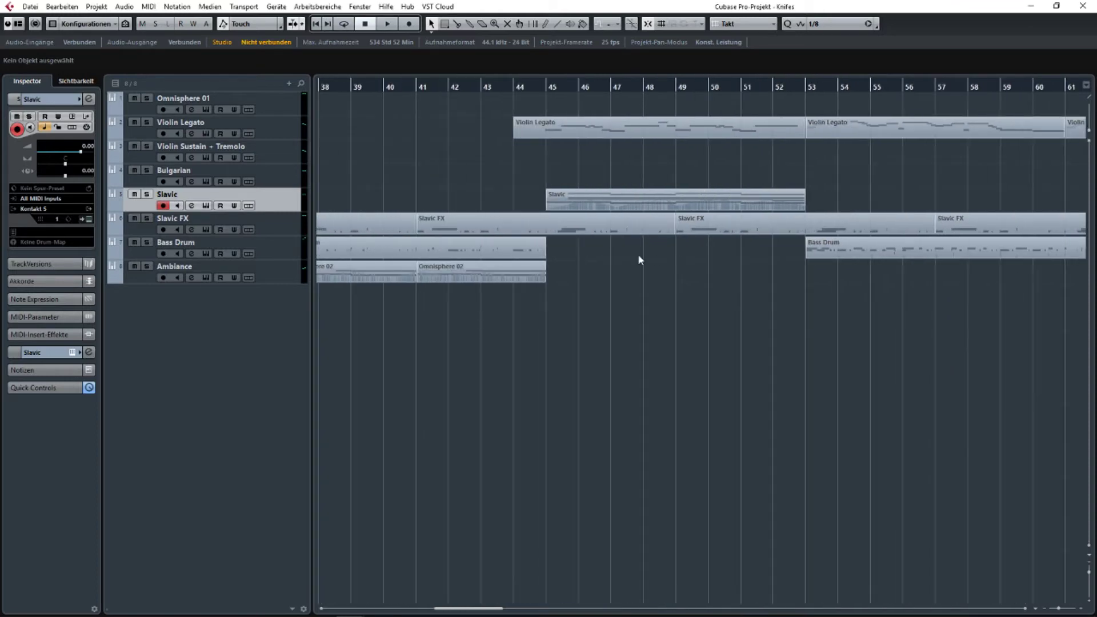
click(409, 25)
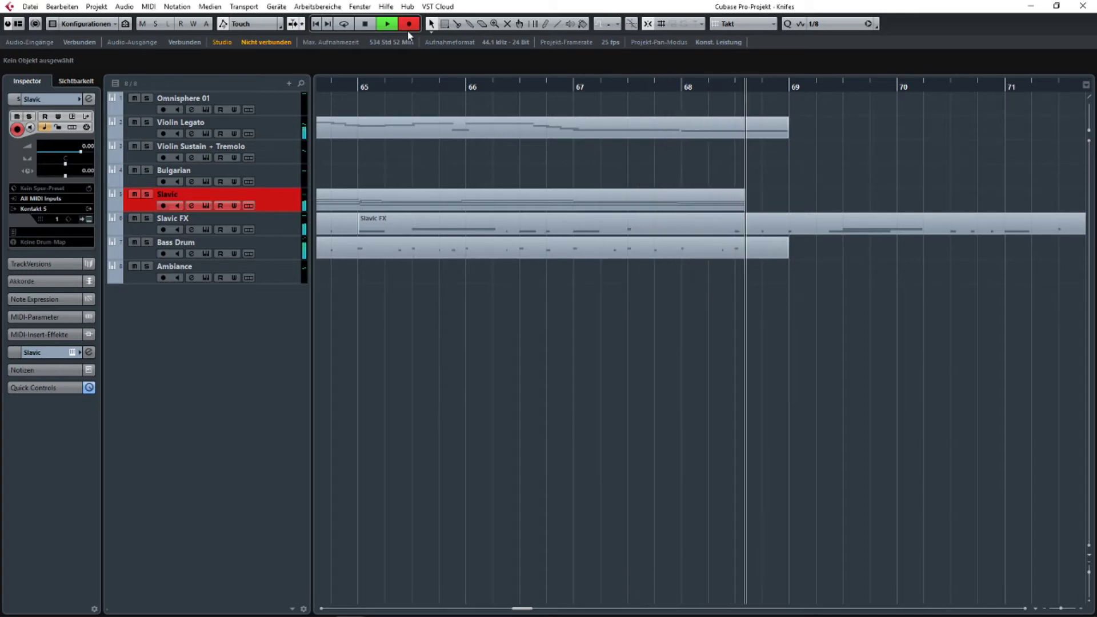
key(space)
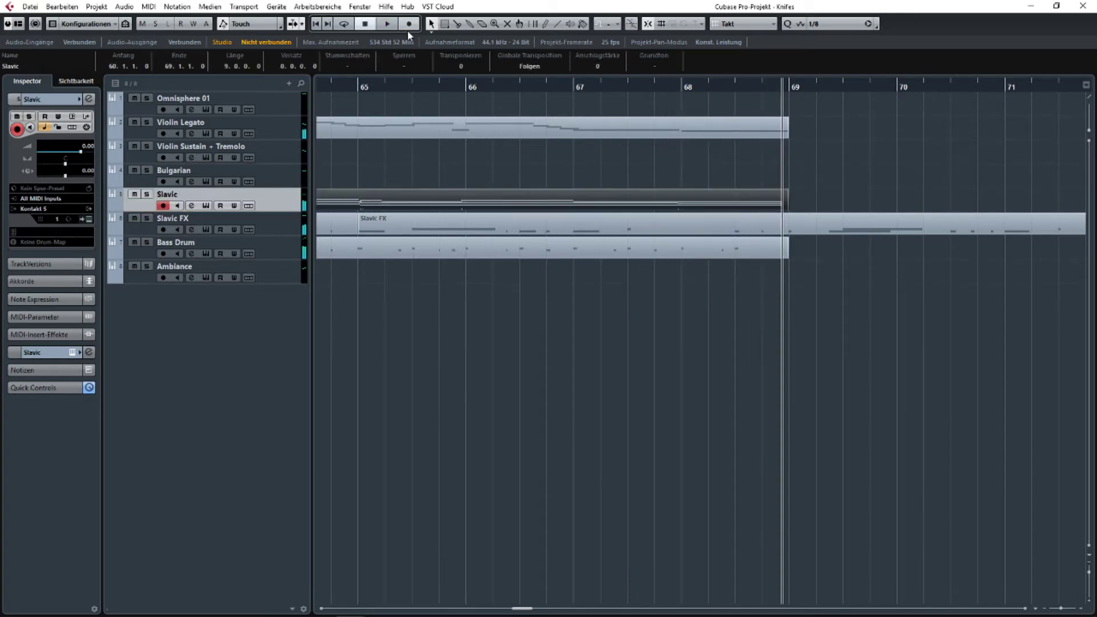
Open the newly recorded Slavic part in the Key Editor and quantize its notes to 1/8.
double_click(398, 190)
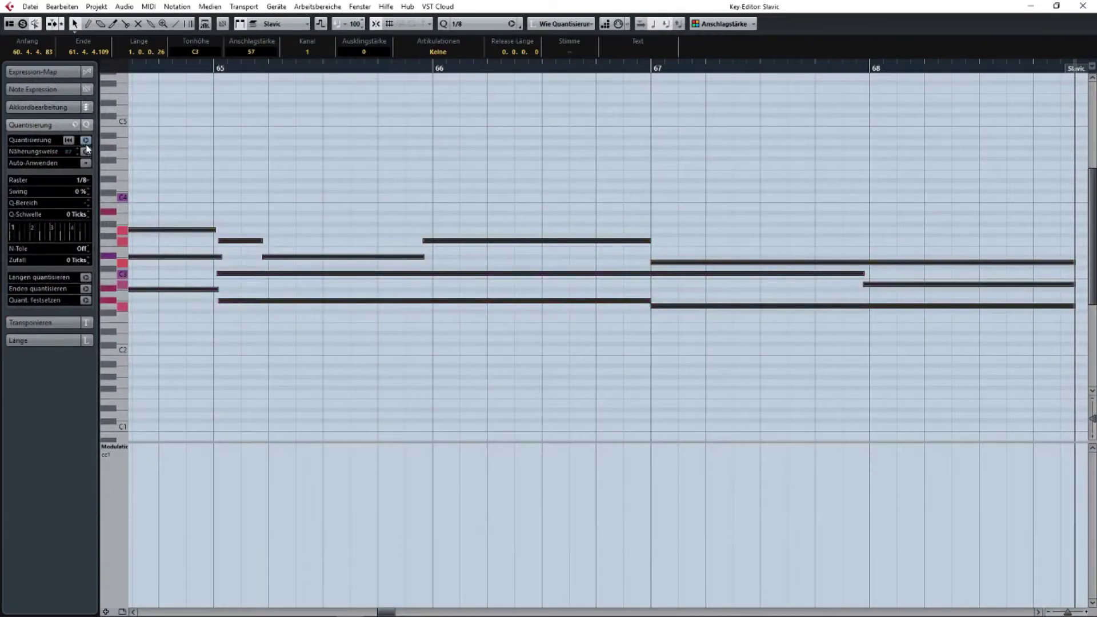
drag(239, 165, 827, 189)
drag(411, 173, 610, 166)
drag(857, 236, 505, 208)
click(538, 153)
drag(750, 309, 504, 299)
drag(818, 288, 583, 262)
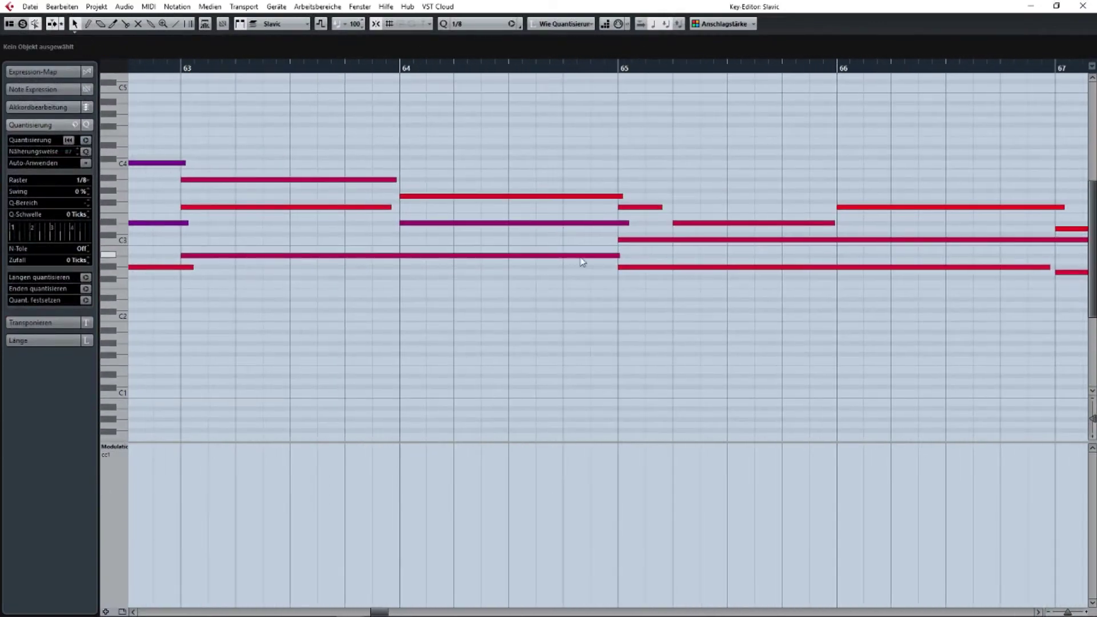
Delete the short note at bar 65 and the D#3 note at bar 64, and extend the following D#3 note back to bar 64.
scroll(641, 216, up, 2)
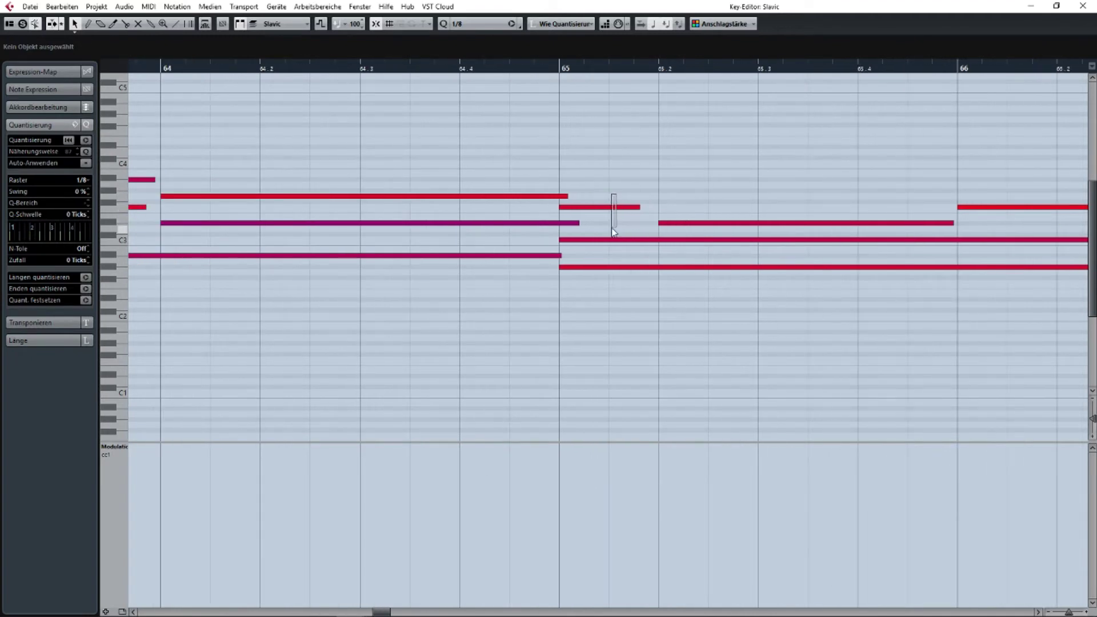
drag(611, 195, 613, 229)
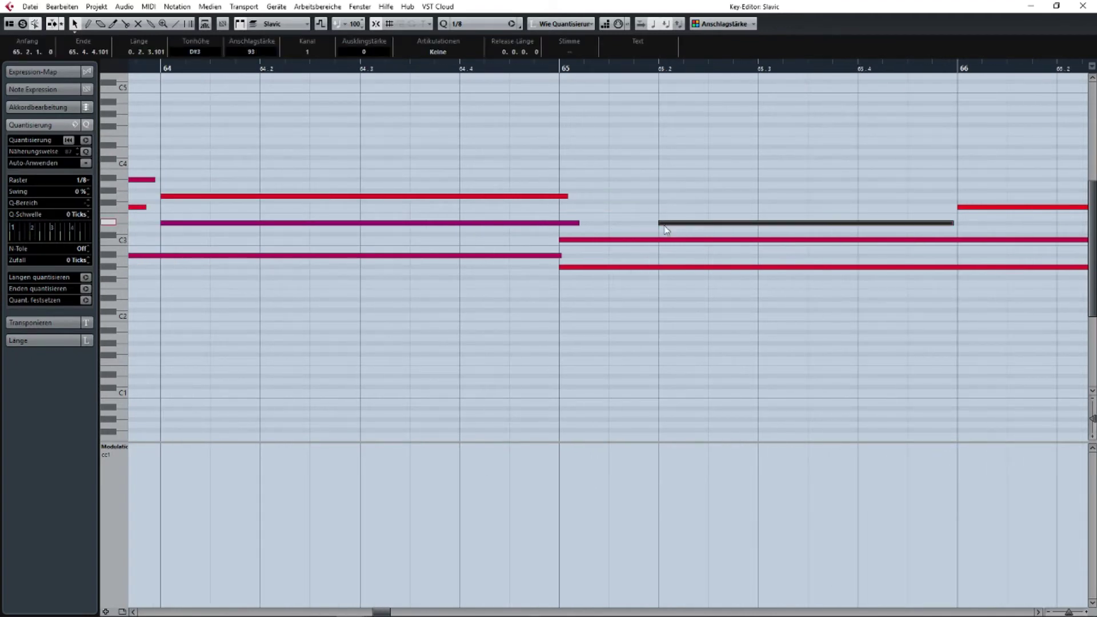
key(Delete)
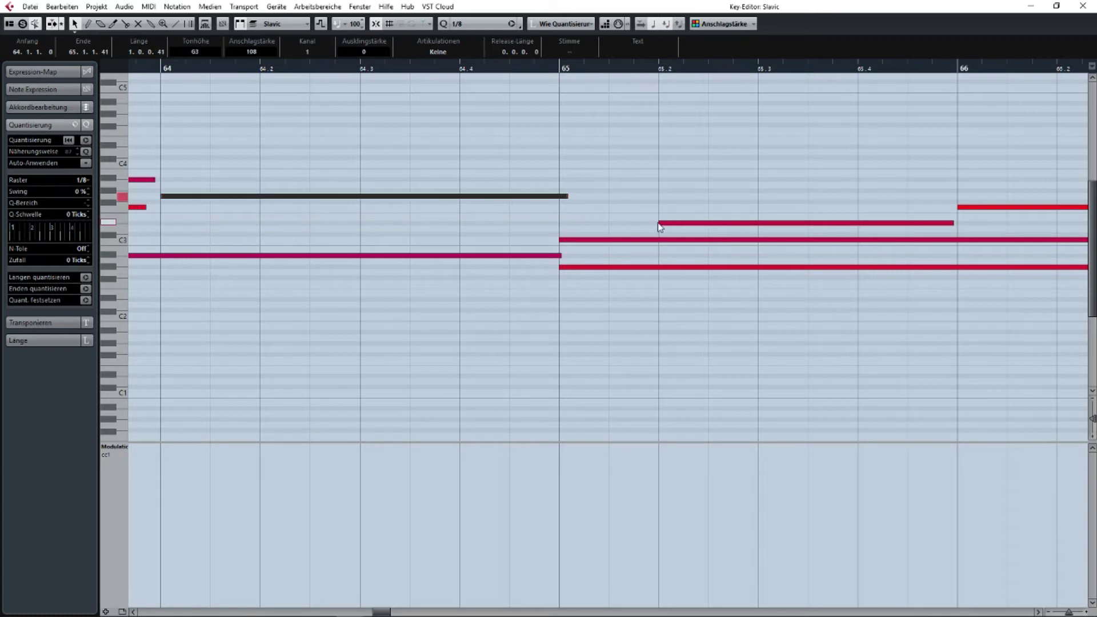
drag(662, 223, 163, 222)
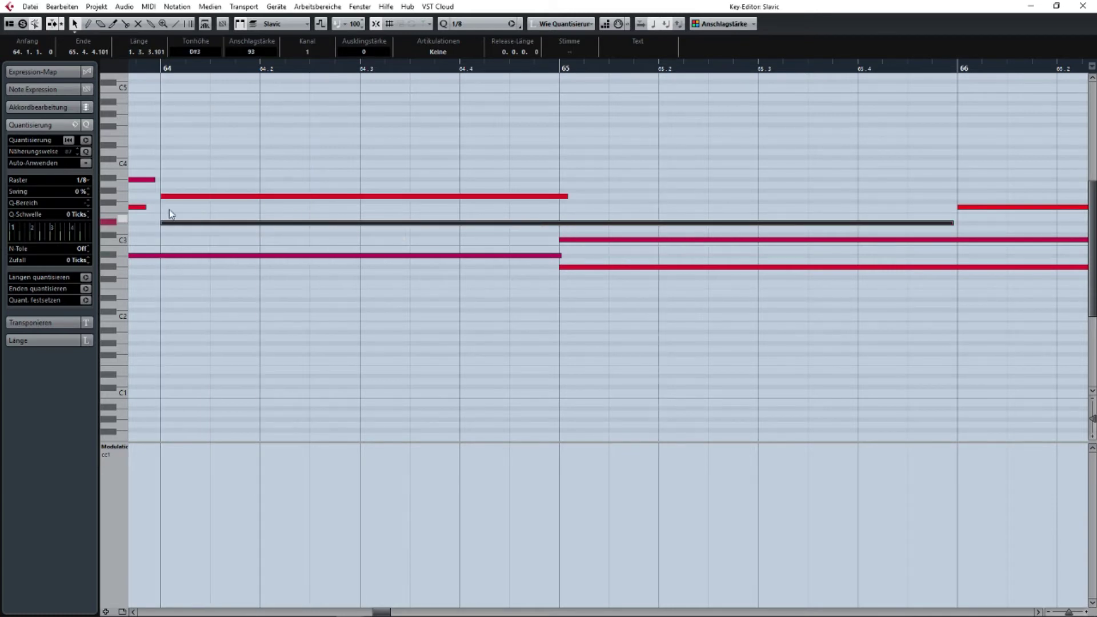
Play back the edited Slavic notes from bar 64, checking them up to bar 69, and close the Key Editor.
click(157, 68)
key(space)
drag(337, 130, 741, 187)
scroll(741, 189, down, 3)
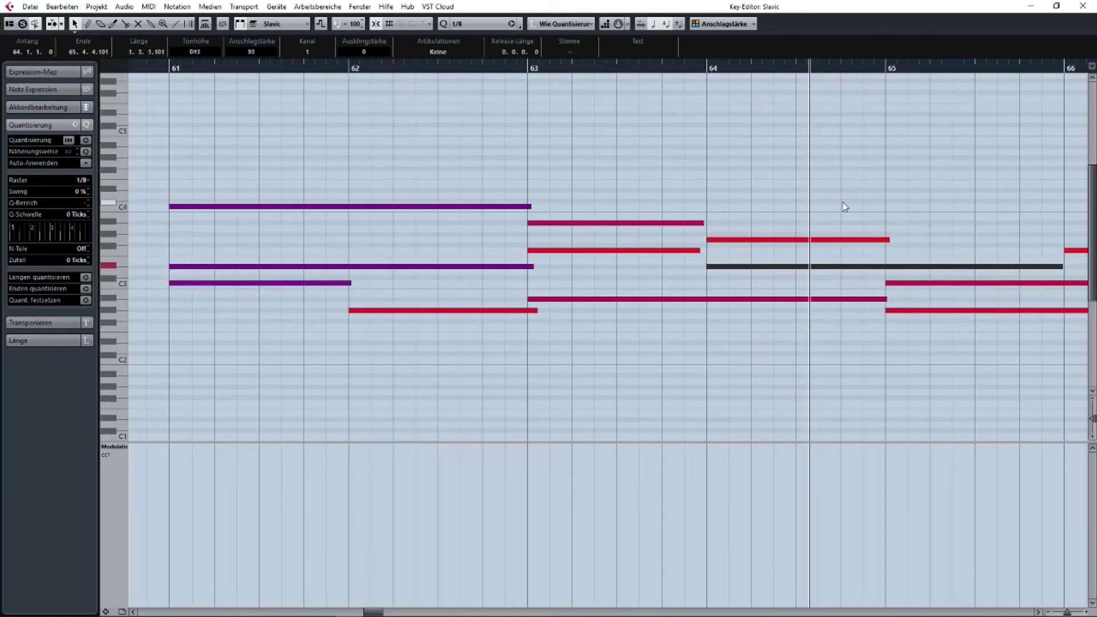
drag(911, 218, 474, 196)
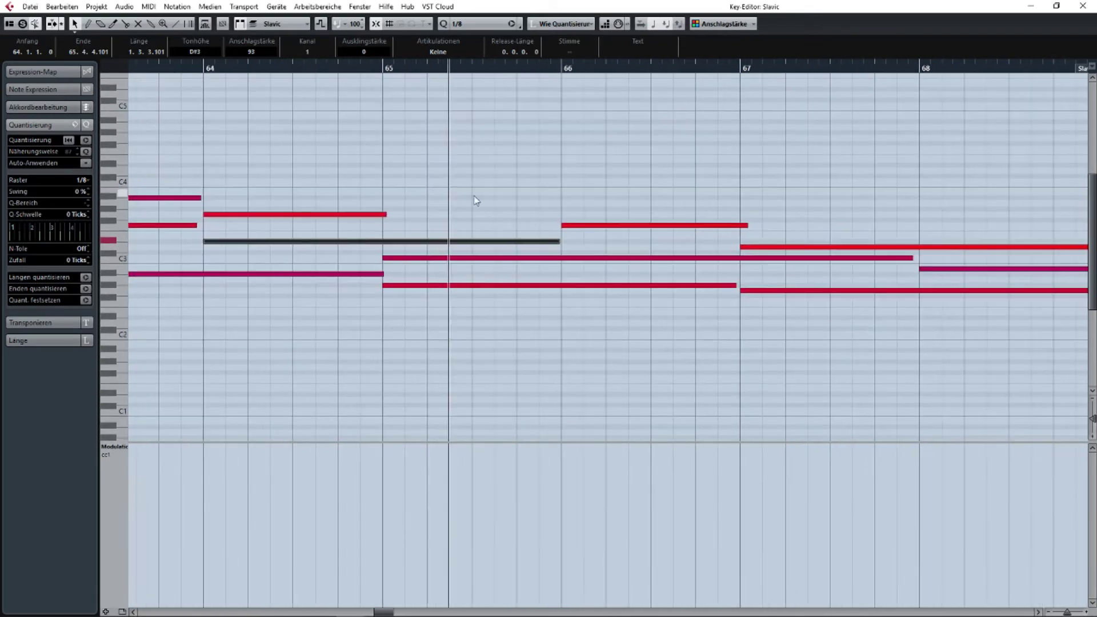
scroll(637, 215, up, 2)
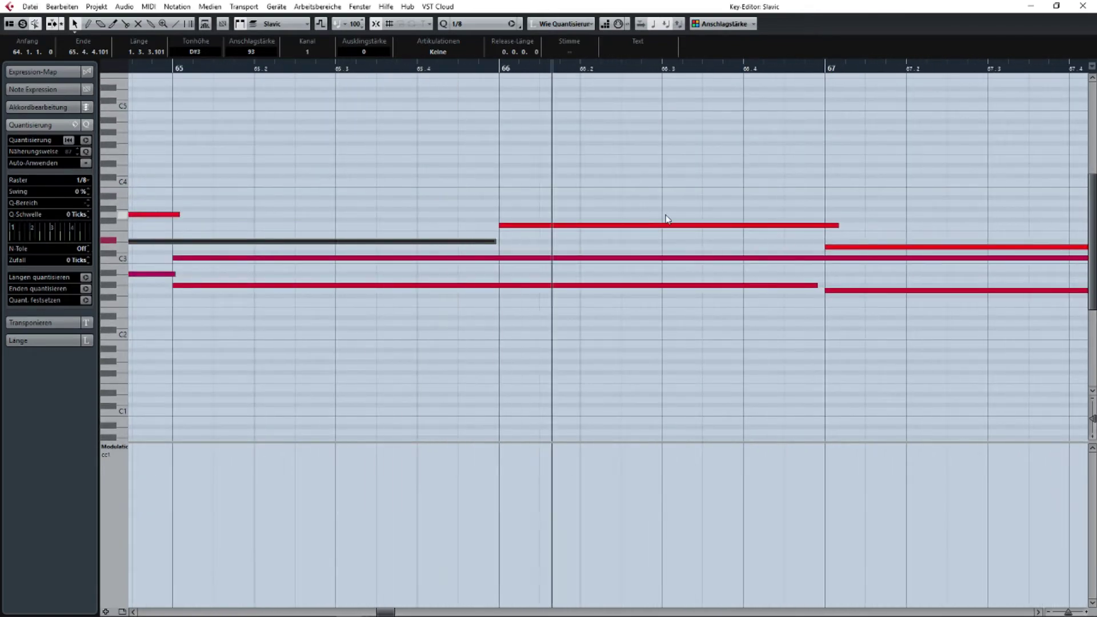
scroll(482, 204, right, 3)
scroll(483, 204, down, 1)
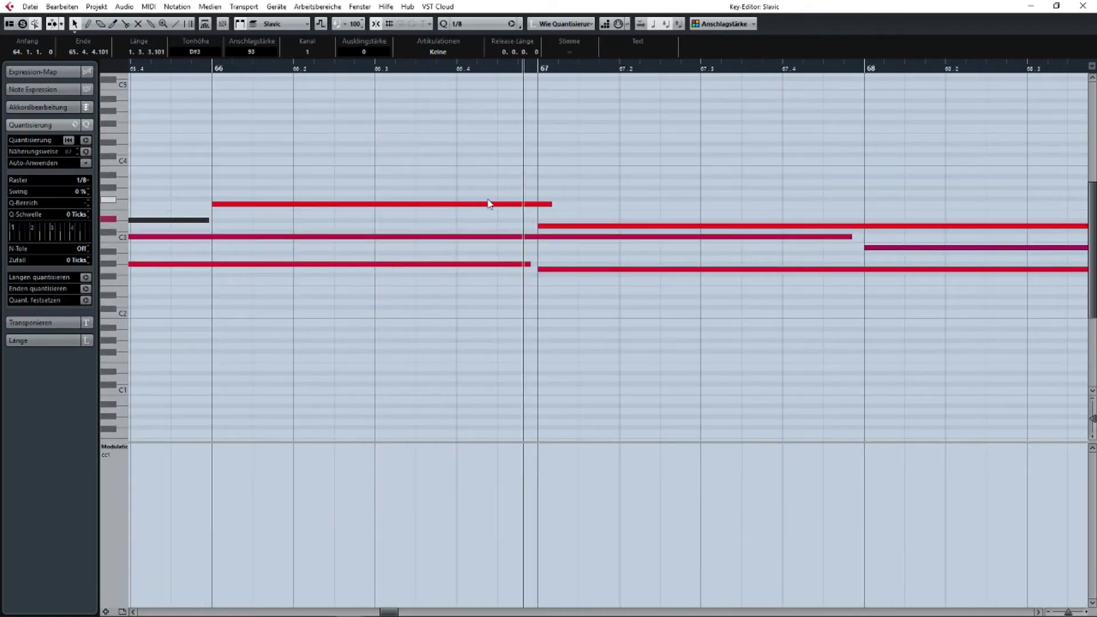
drag(796, 228, 561, 223)
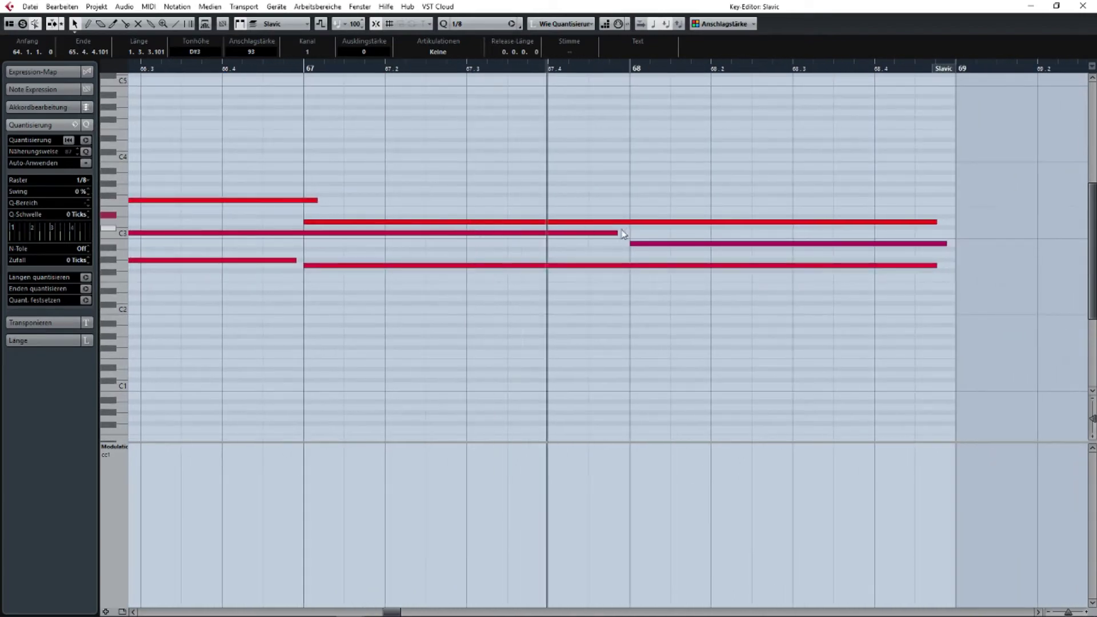
key(Return)
scroll(739, 245, down, 2)
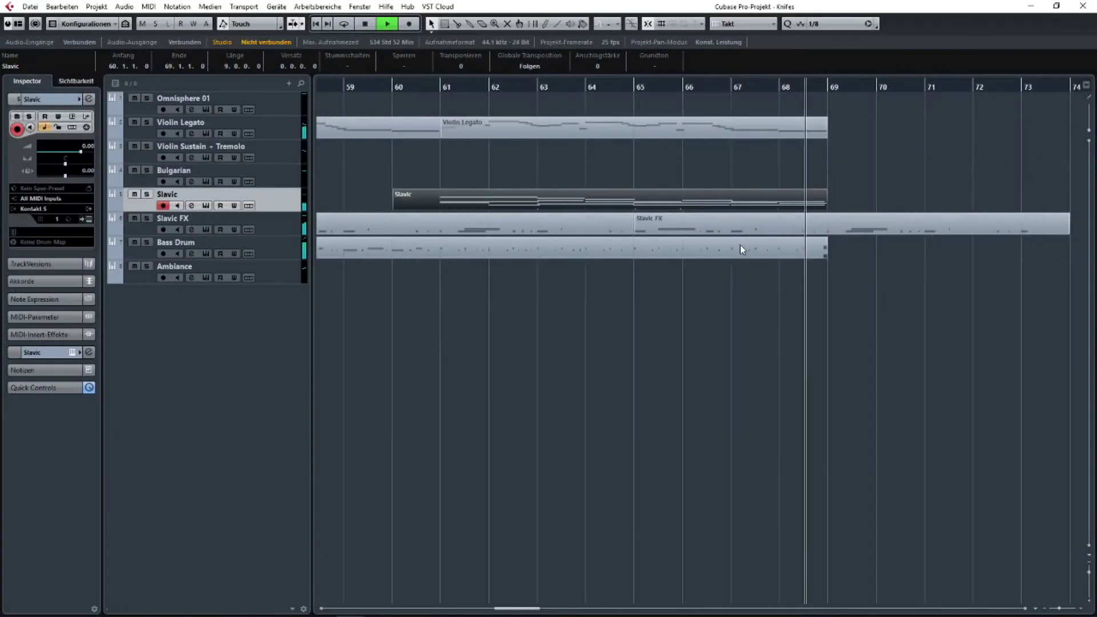
key(space)
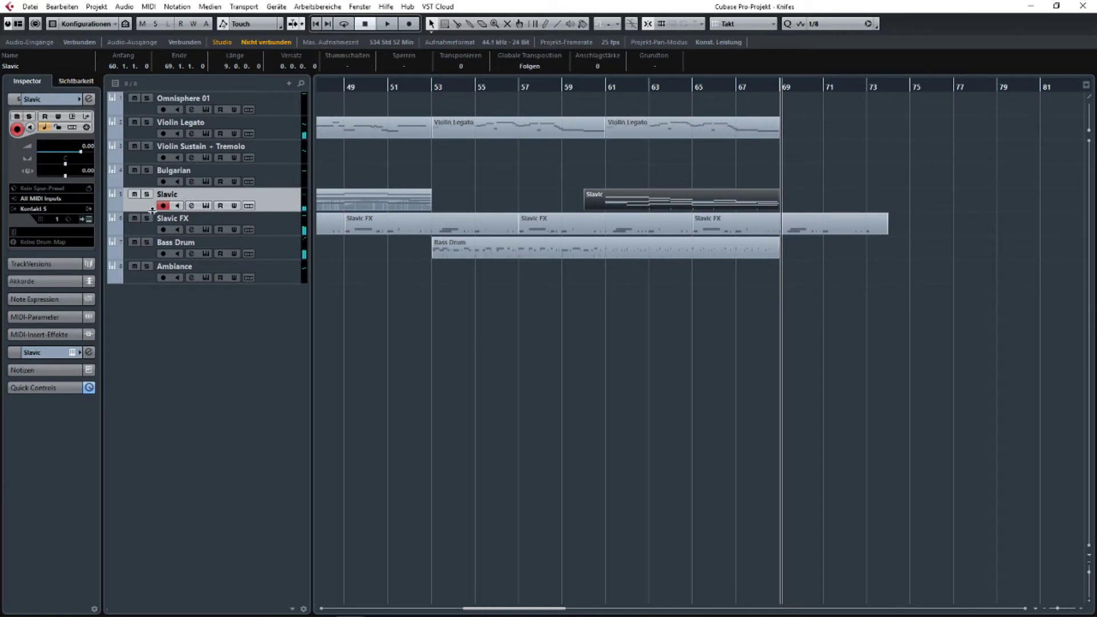
Inspect the Kontakt instruments loaded on the Slavic and Bulgarian tracks and close both instrument windows.
click(206, 206)
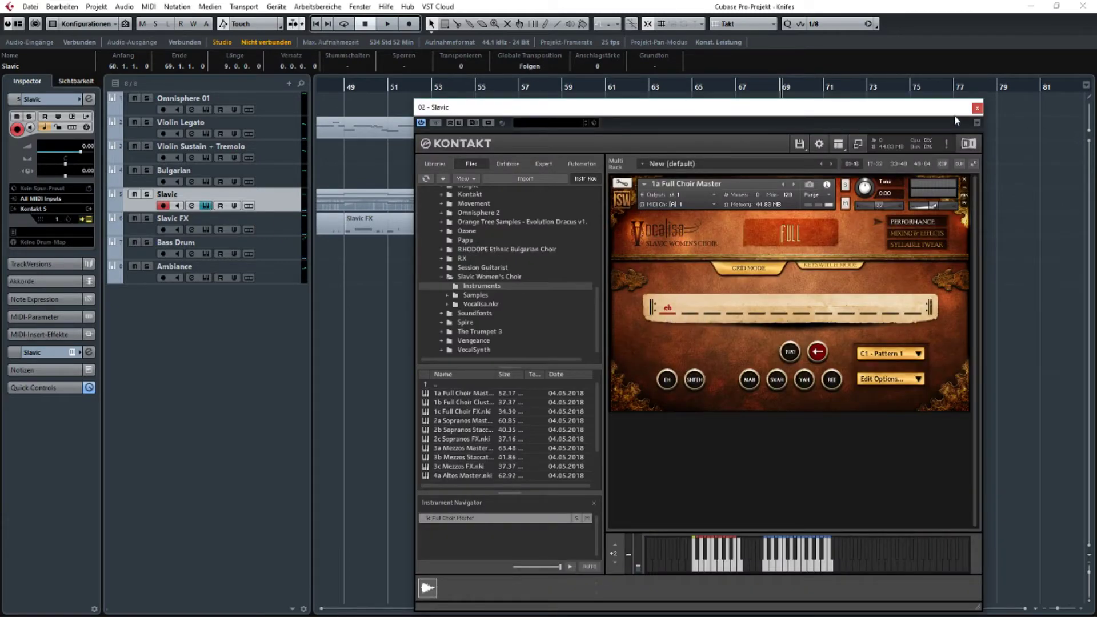
click(978, 108)
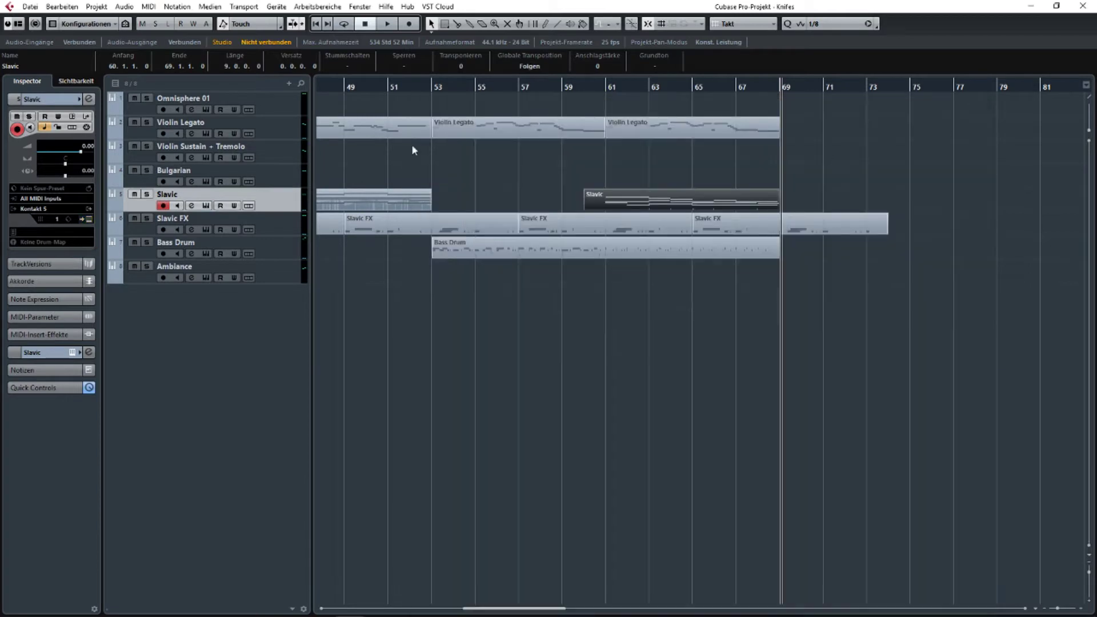
click(274, 131)
click(272, 182)
click(207, 183)
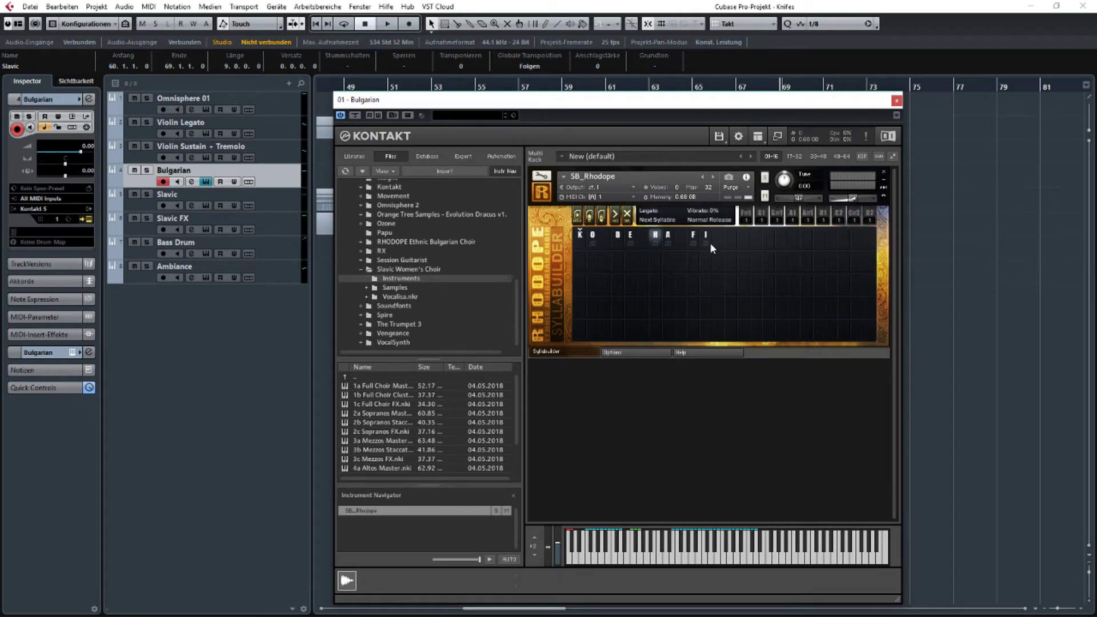
click(896, 100)
Trim the start of the new Slavic part from bar 60 to bar 61.
scroll(646, 189, up, 5)
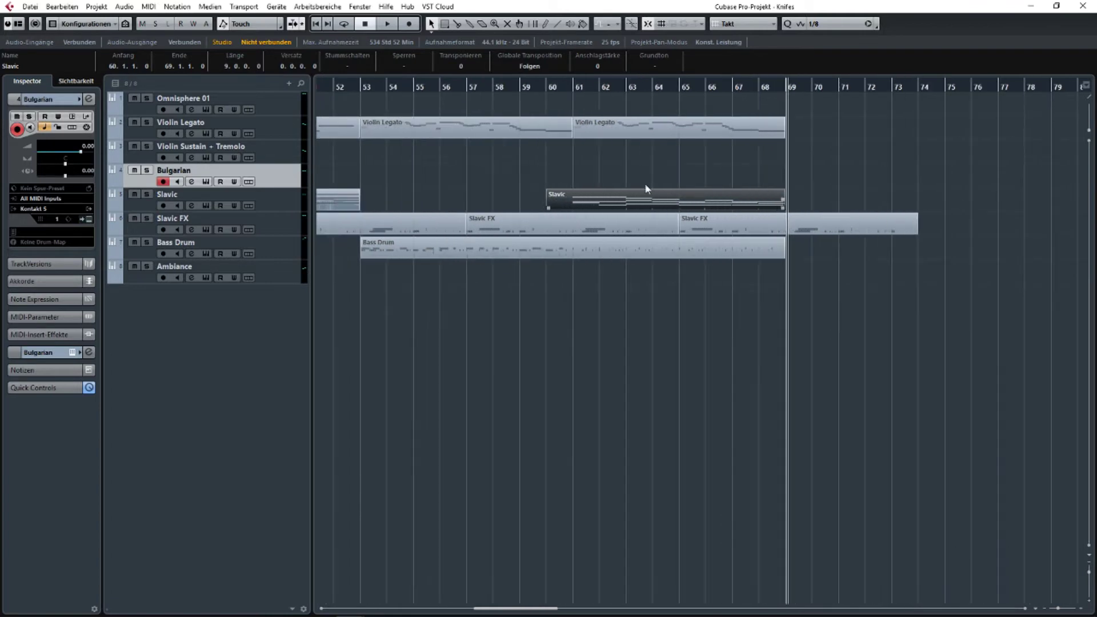
click(554, 94)
scroll(639, 154, up, 3)
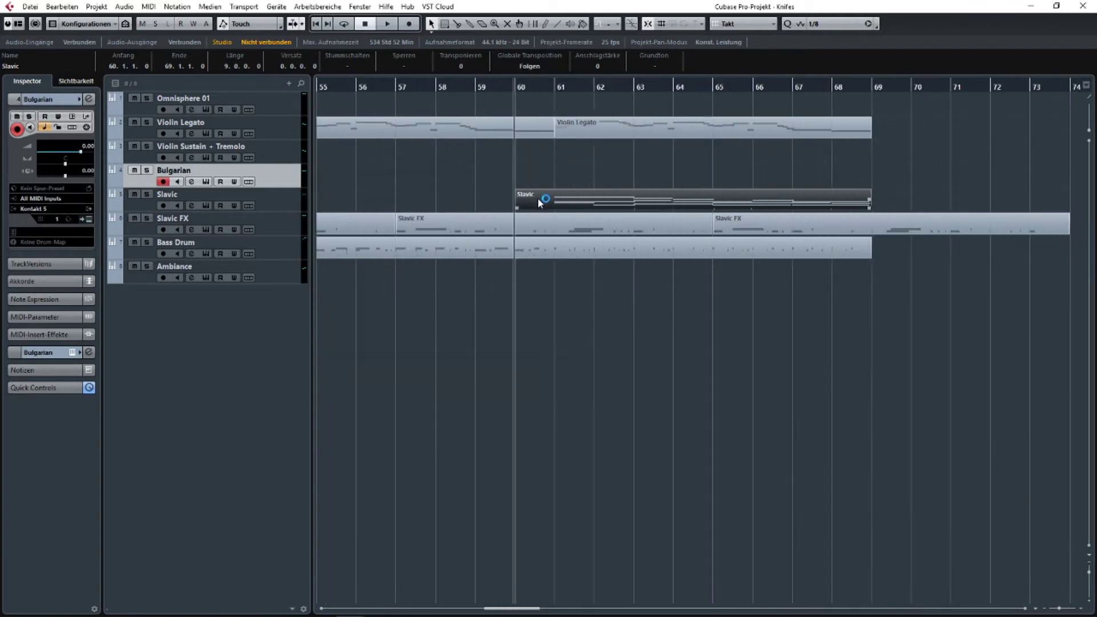
scroll(610, 217, down, 5)
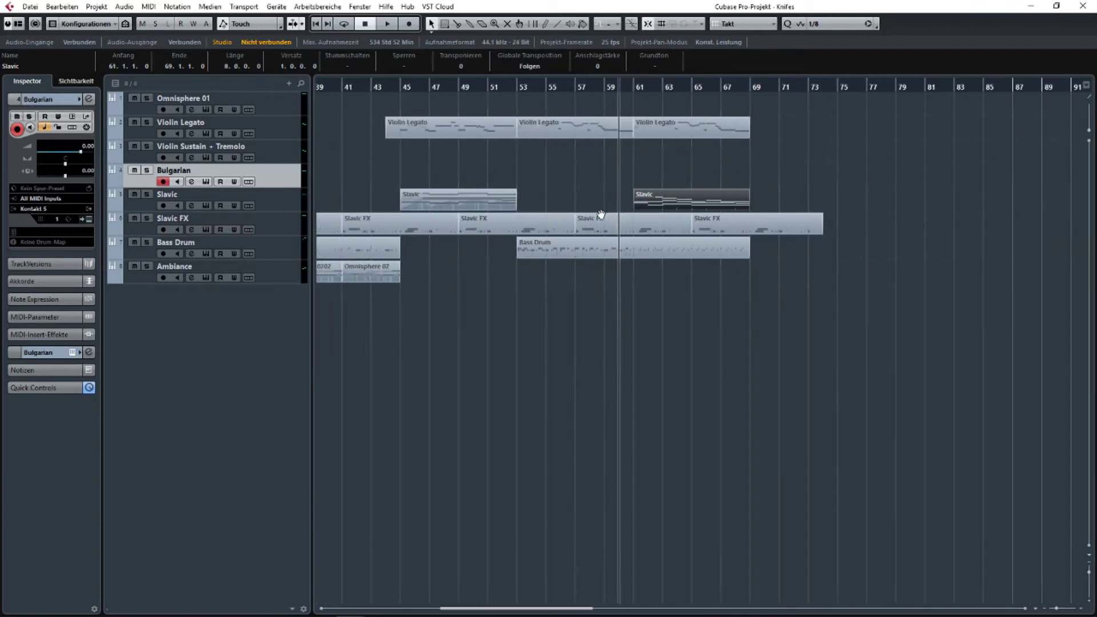
Add an instrument track with Play as its instrument and select the EW Hollywood Solo Cello Gold library in the Play browser.
scroll(562, 220, up, 3)
right_click(227, 325)
click(268, 340)
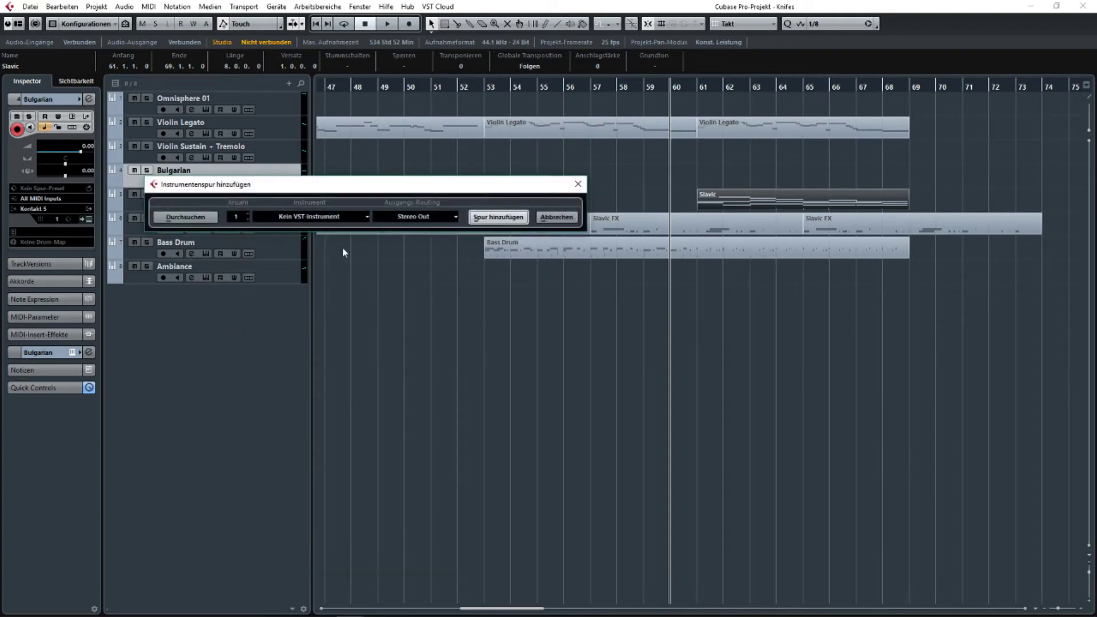
click(323, 220)
click(287, 415)
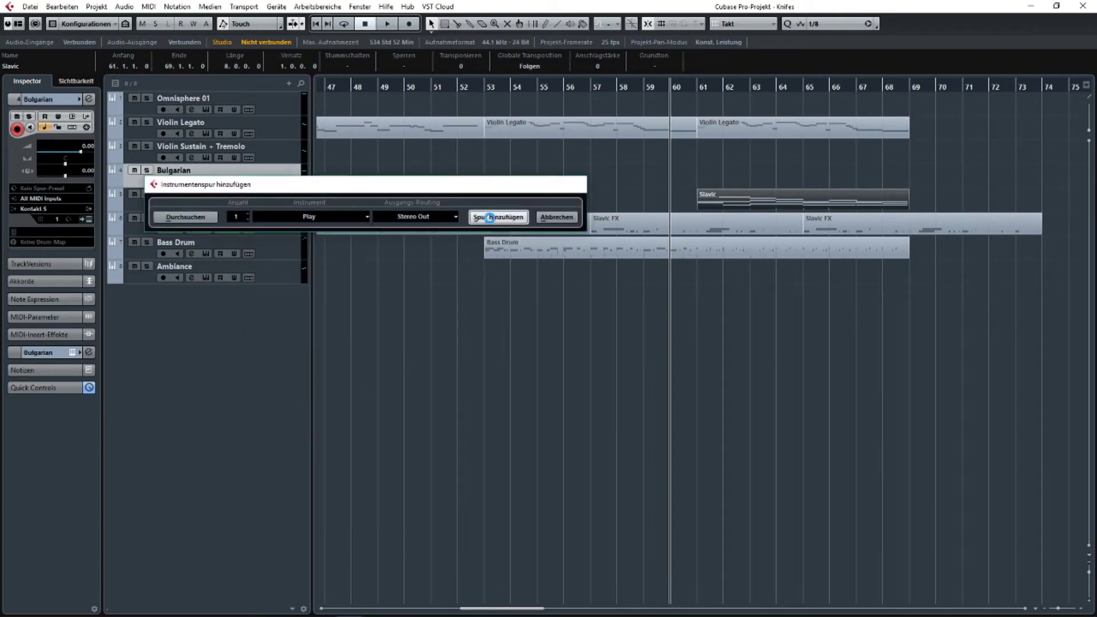
click(489, 218)
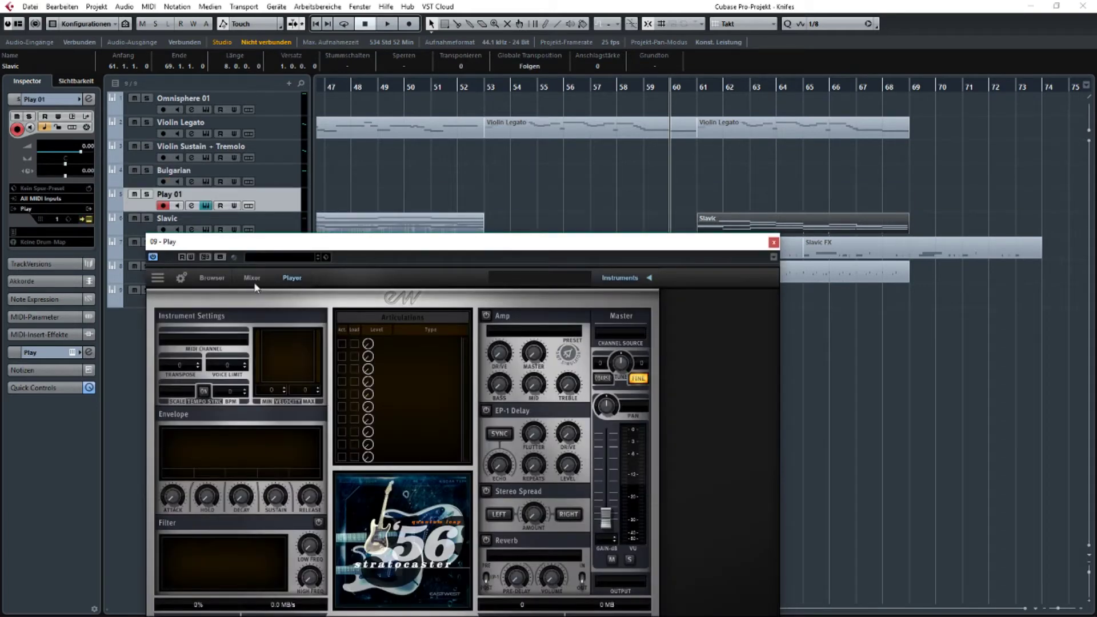
click(212, 279)
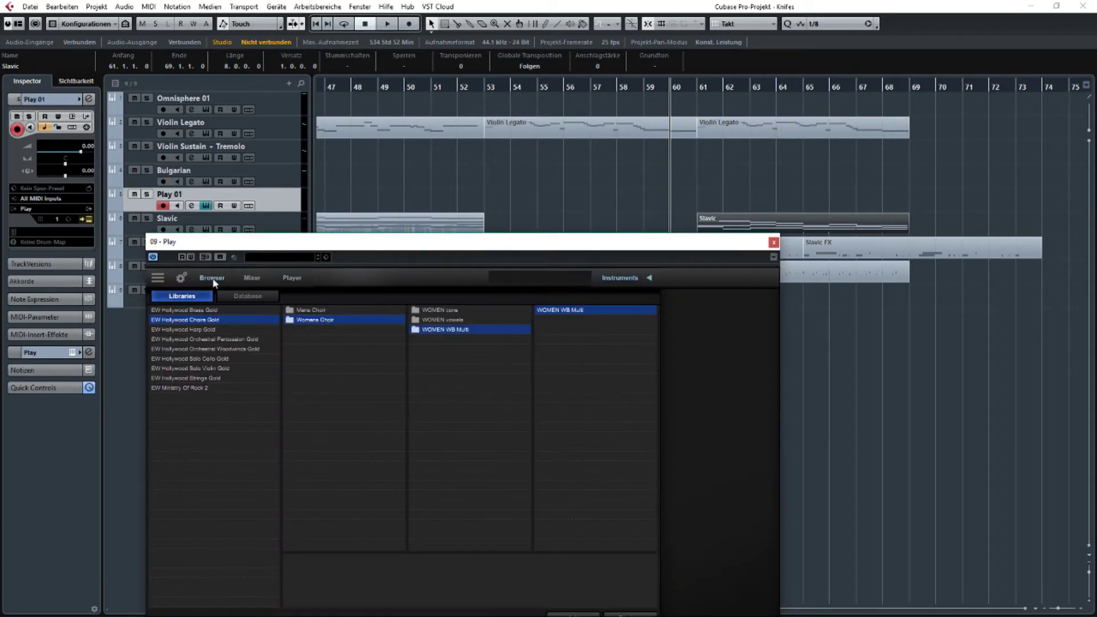
click(215, 361)
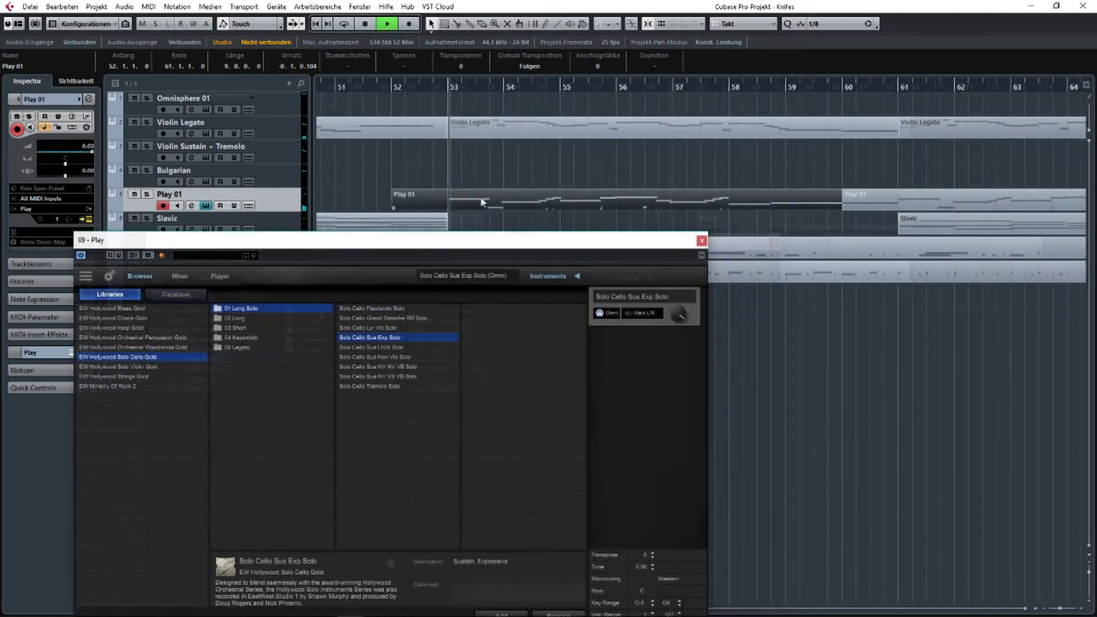
Try the Solo Cello Sus LtVib Solo patch during playback, return to Solo Cello Sus Exp Solo, stop playback and review the Play window.
click(389, 347)
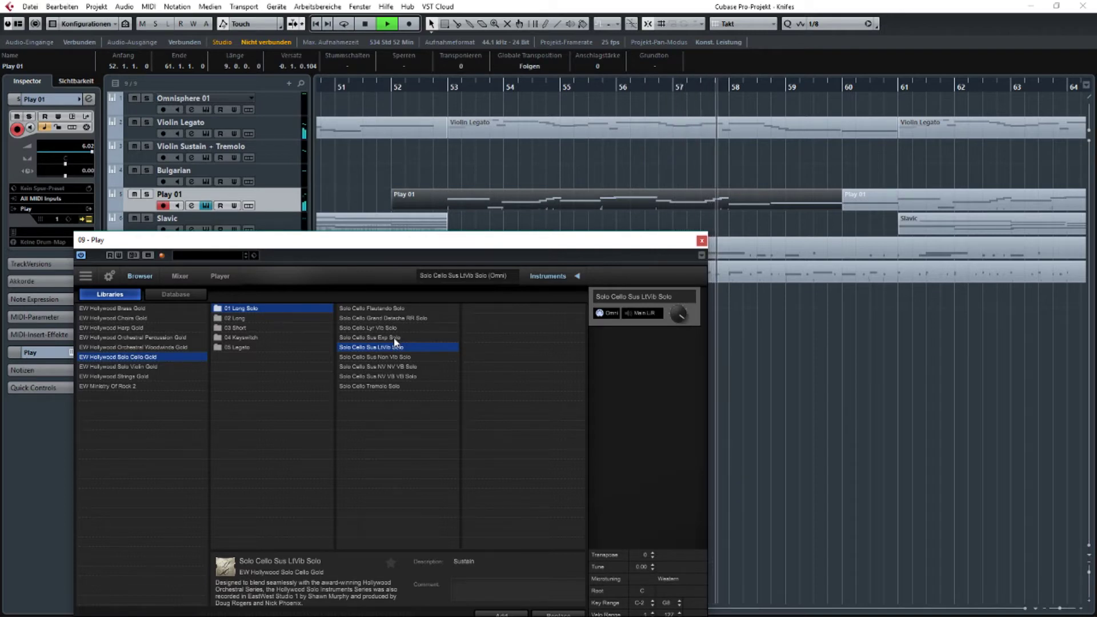
click(395, 339)
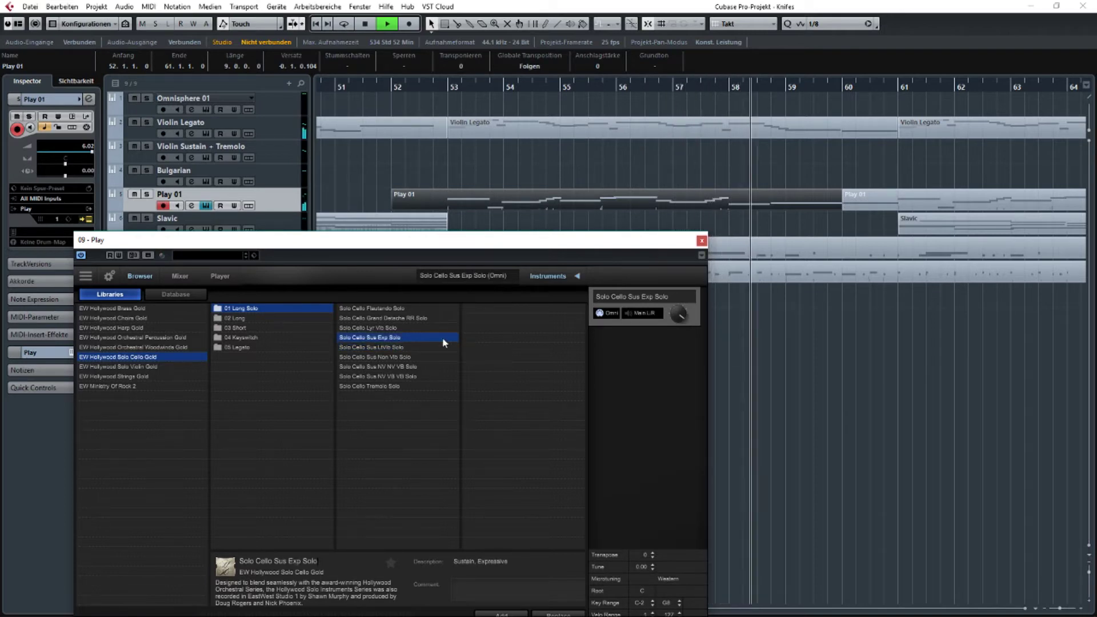
click(702, 240)
key(space)
scroll(457, 240, up, 2)
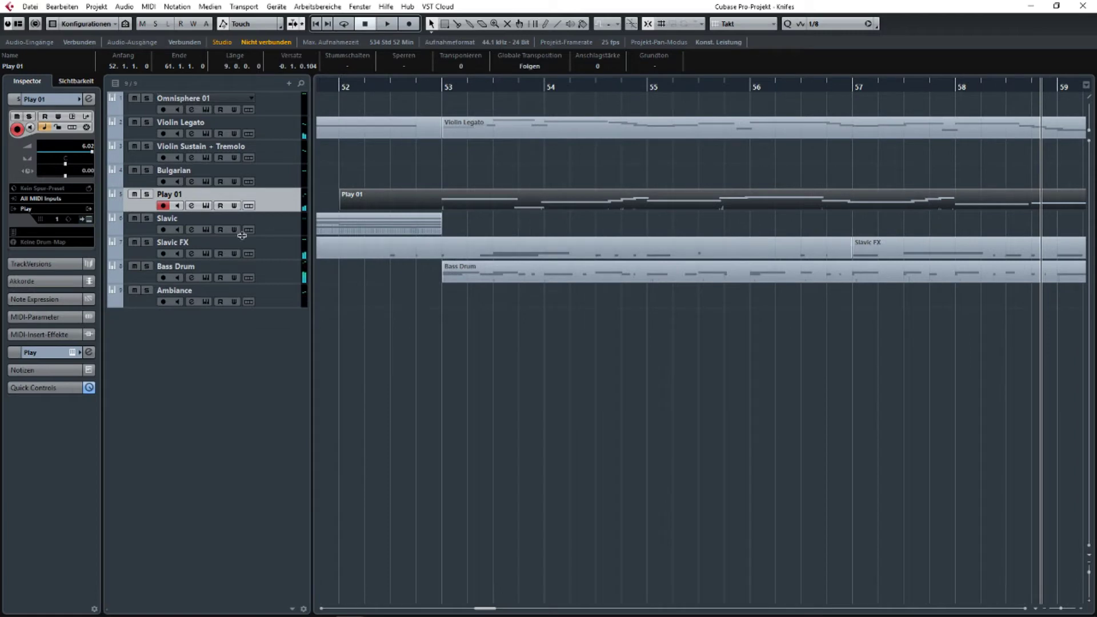
click(207, 205)
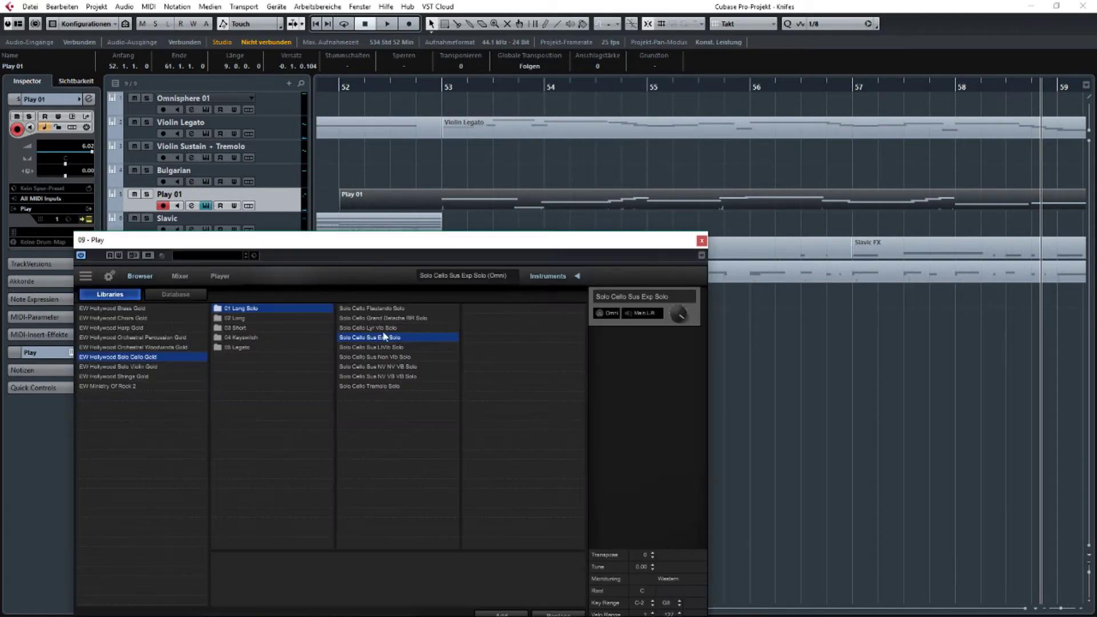
drag(433, 246, 474, 120)
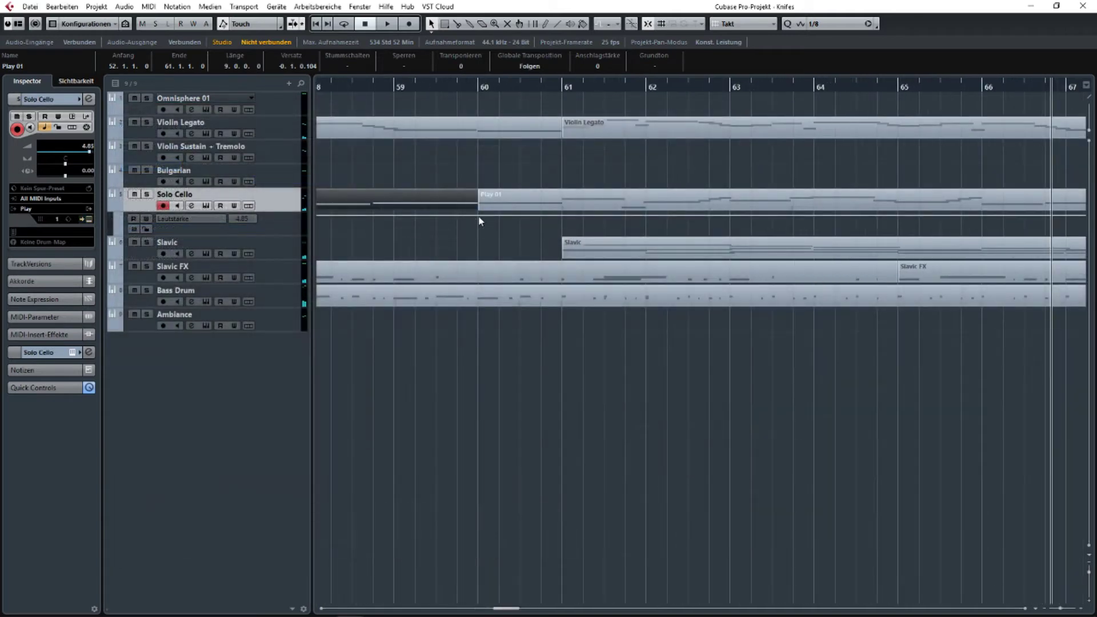
Lower the Solo Cello volume automation from bar 60 to 2.55 at bar 61 and play back the transition.
click(480, 219)
drag(553, 219, 564, 222)
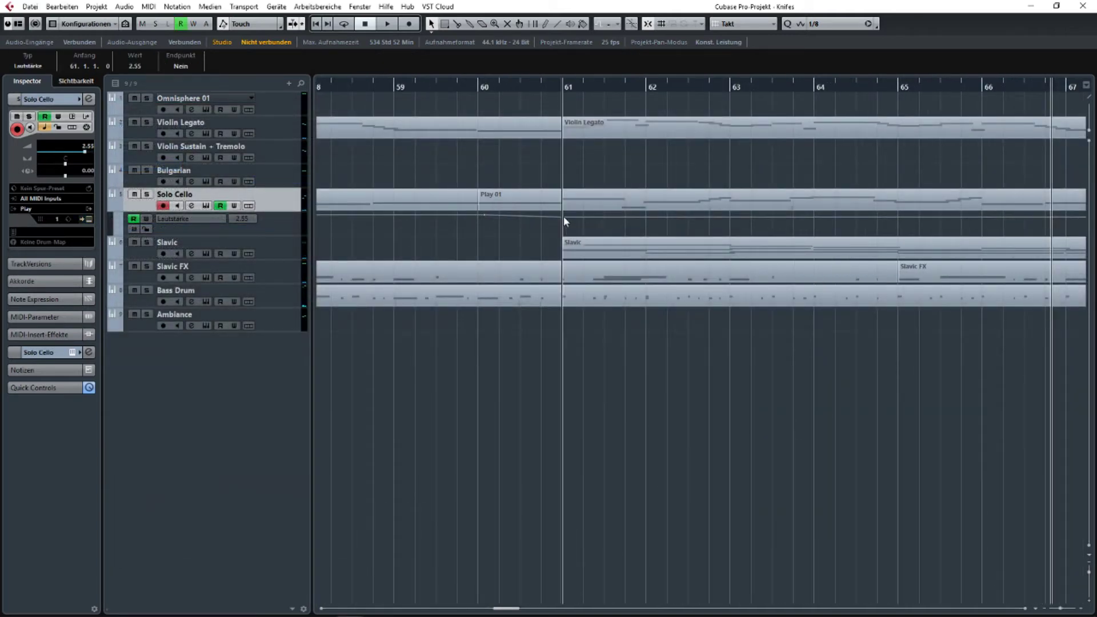
scroll(563, 217, down, 4)
click(555, 83)
drag(529, 183, 936, 185)
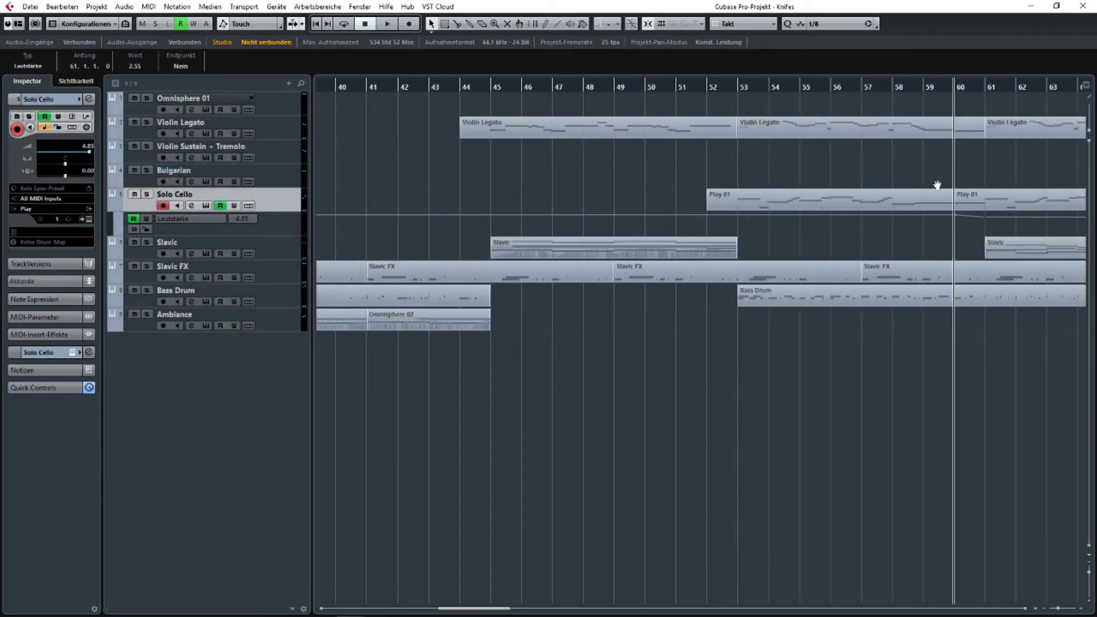
drag(840, 184, 635, 184)
key(space)
scroll(764, 185, right, 2)
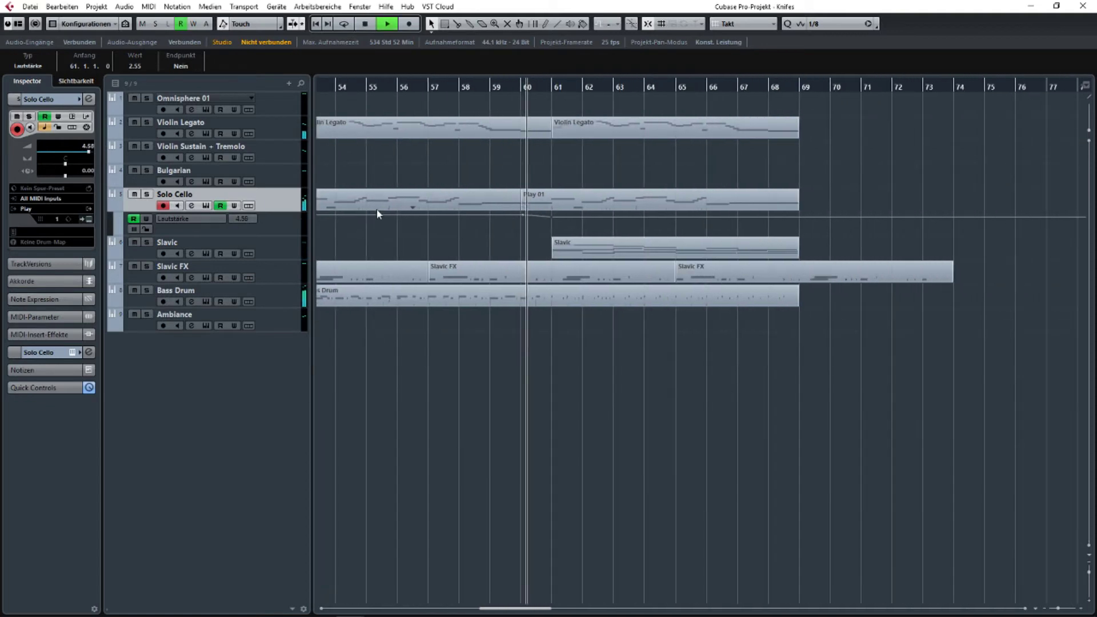
Record a modulation pass on the Slavic track from bar 60 to about bar 65 and stop.
click(292, 243)
click(406, 26)
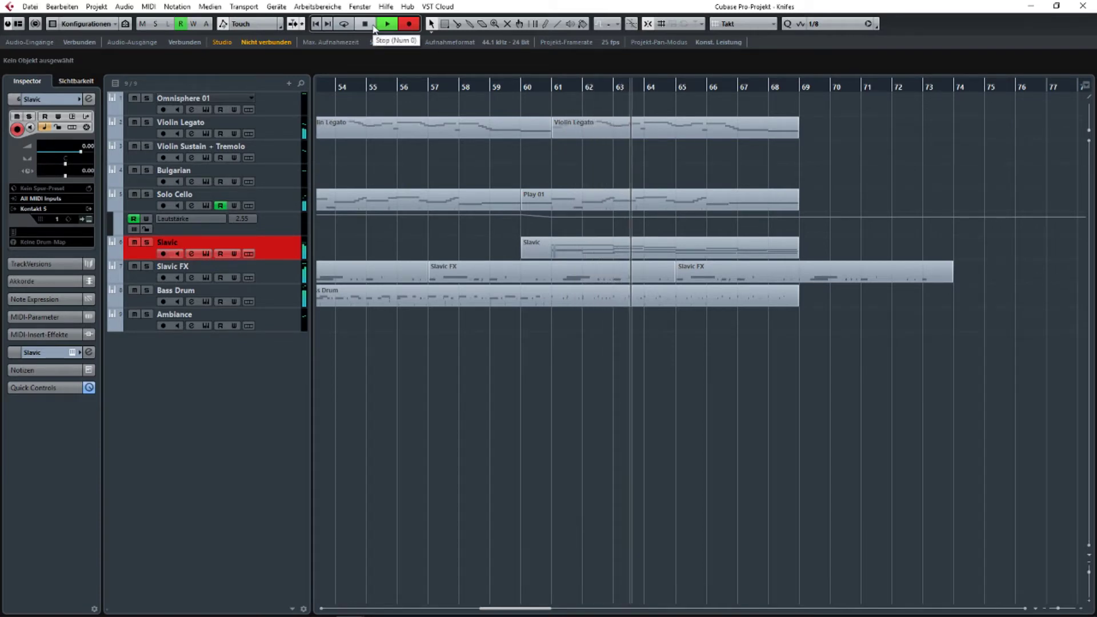
click(374, 26)
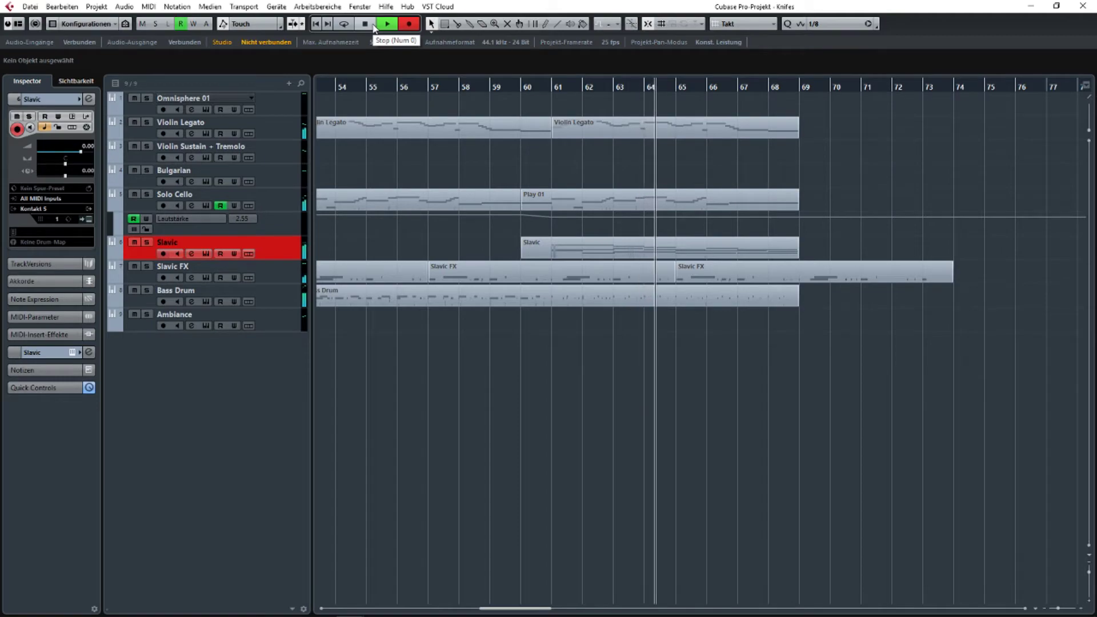
In the Slavic part, lower the opening top C4 note, shorten it to one bar and duplicate it a semitone higher in bar 62.
double_click(712, 250)
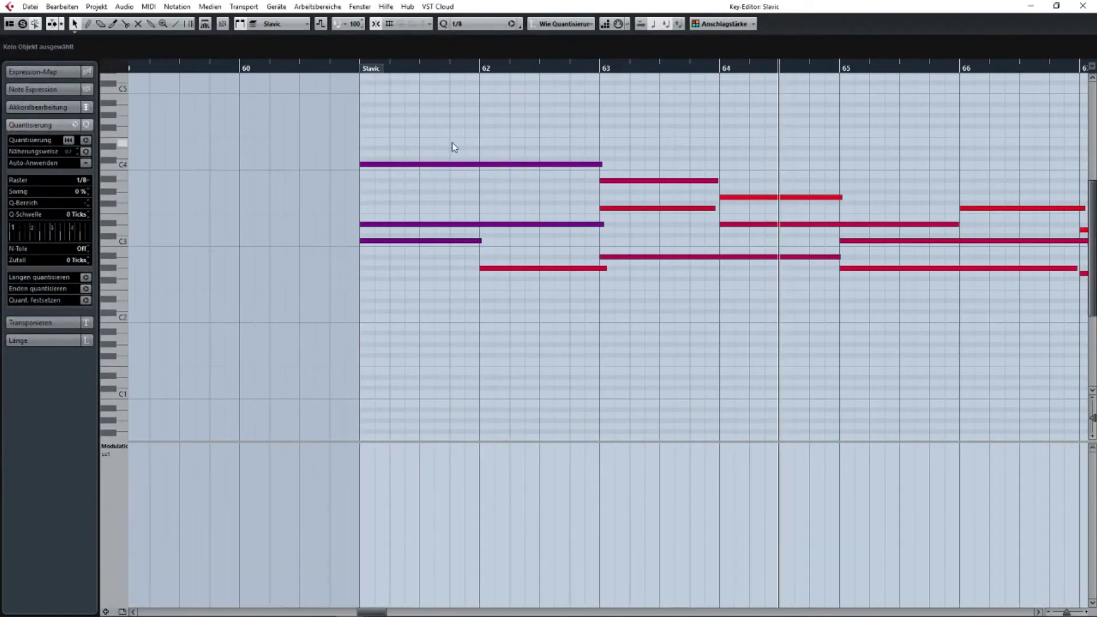
click(428, 164)
drag(429, 167, 428, 200)
click(597, 211)
drag(597, 197, 471, 200)
key(ctrl+d)
Delete the low Slavic note in bar 62, extend the C3 note to bar 63 and play from bar 61.
click(509, 268)
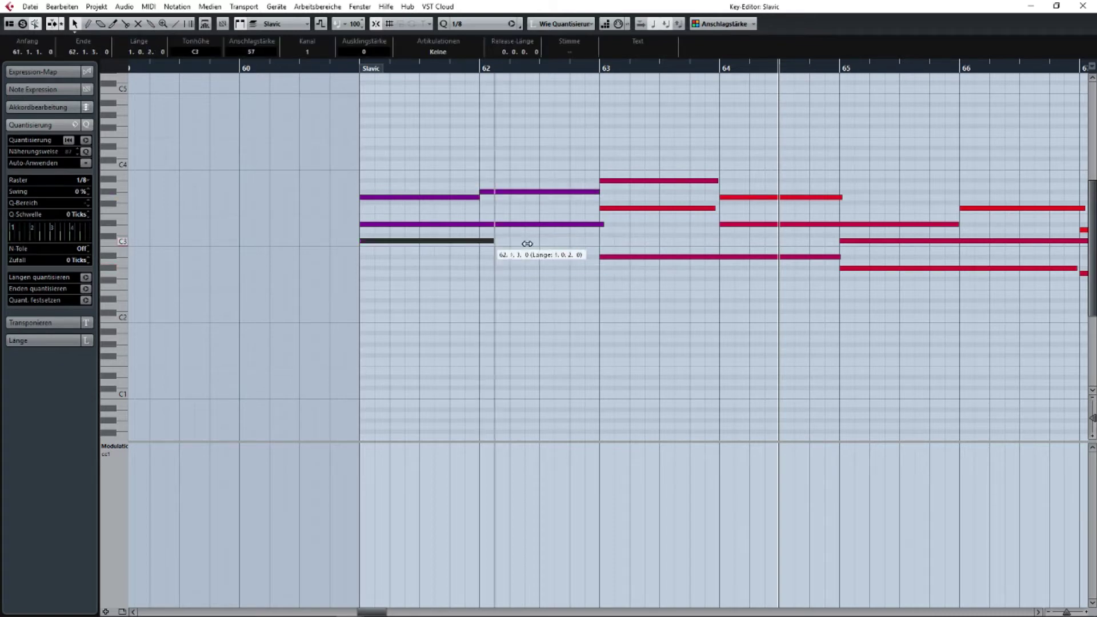
drag(527, 244, 592, 245)
click(359, 70)
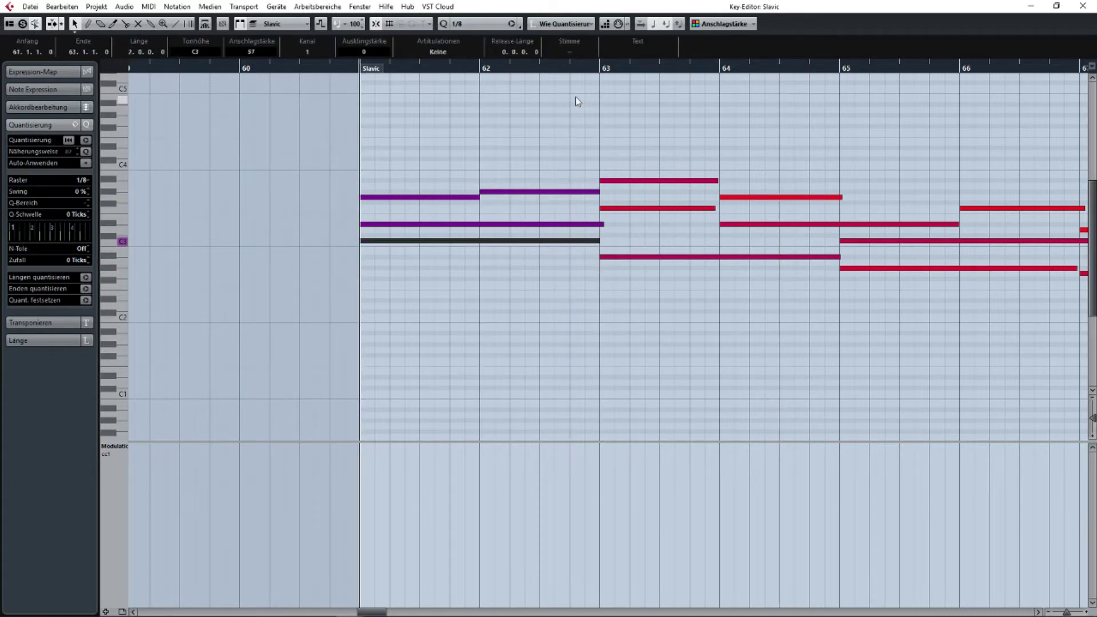
key(space)
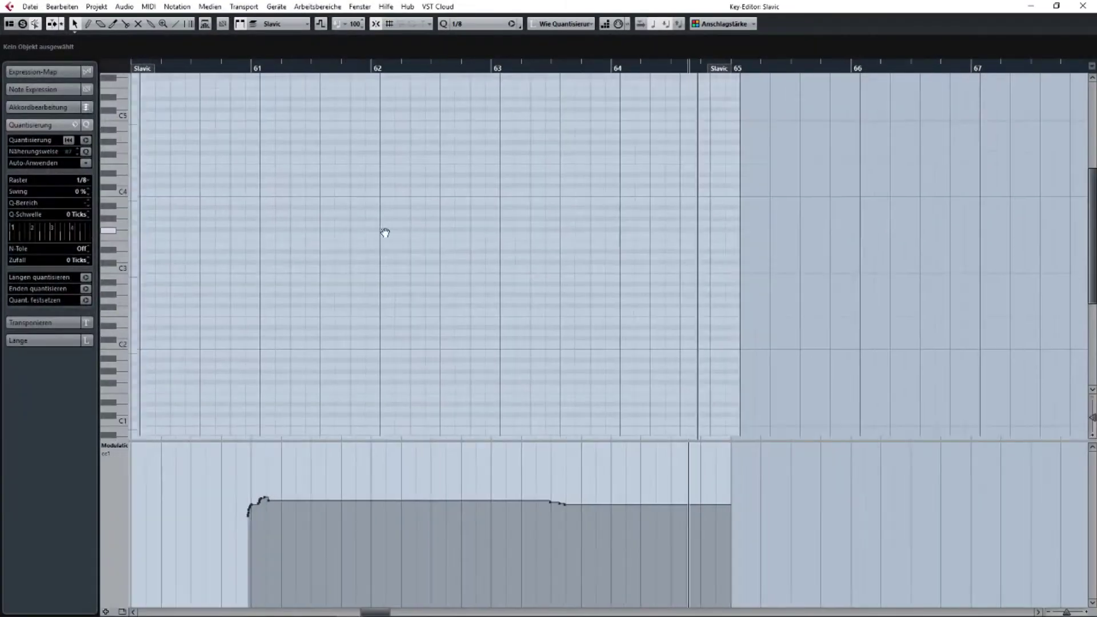
Lower the recorded Slavic modulation curve, delete its dip between bars 63 and 64, and close the Key Editor.
scroll(383, 233, left, 3)
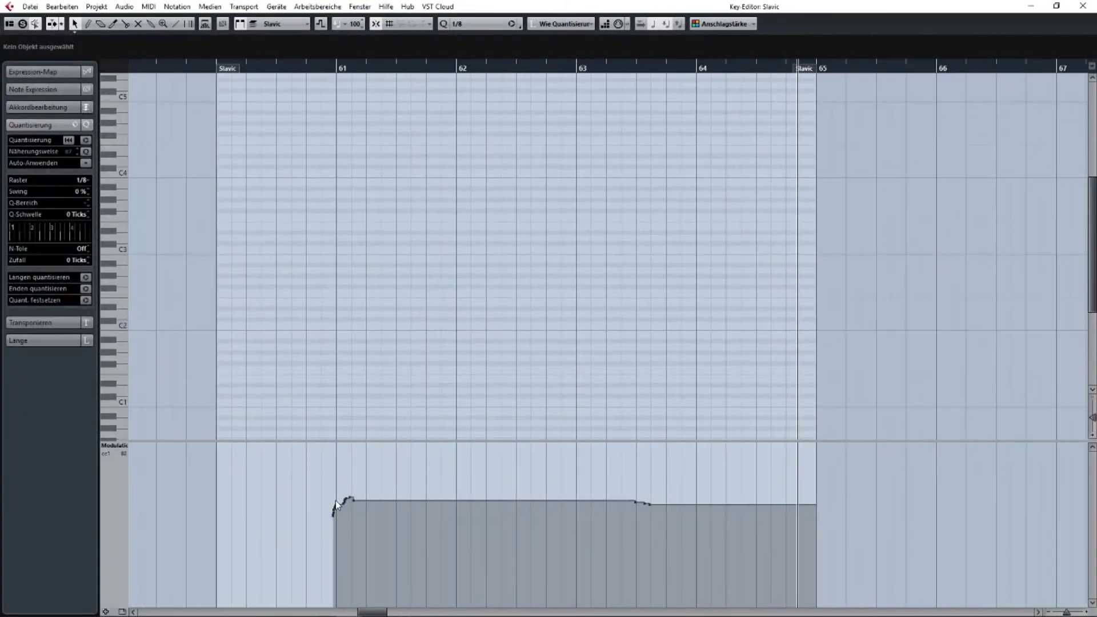
drag(324, 483, 366, 513)
drag(338, 445, 338, 461)
drag(615, 479, 658, 511)
key(Delete)
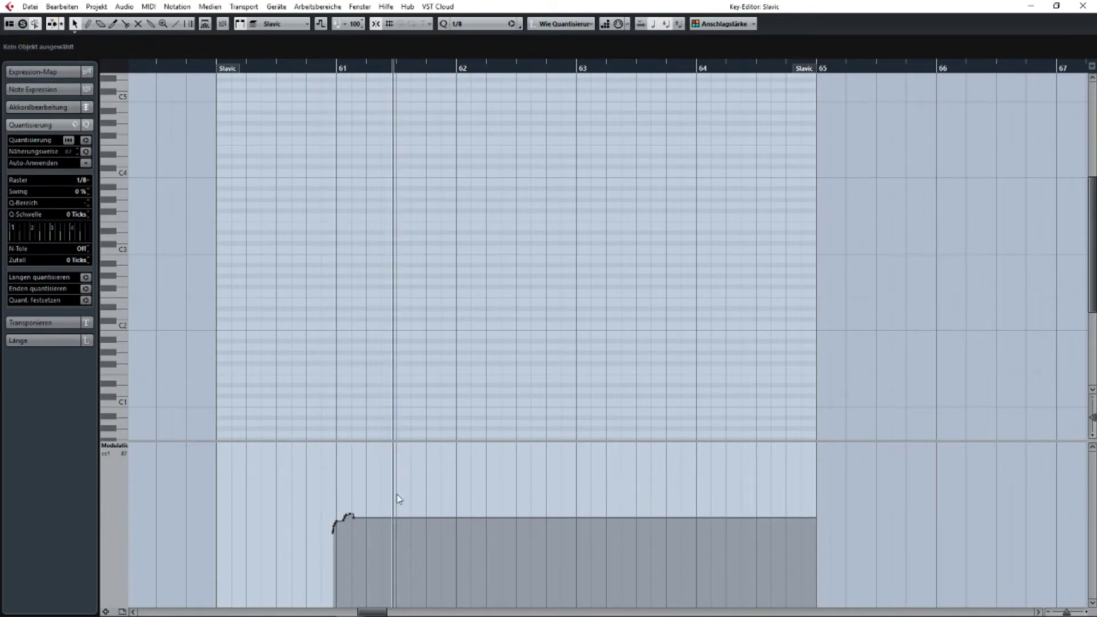
drag(397, 496, 307, 528)
drag(340, 445, 340, 440)
click(1057, 5)
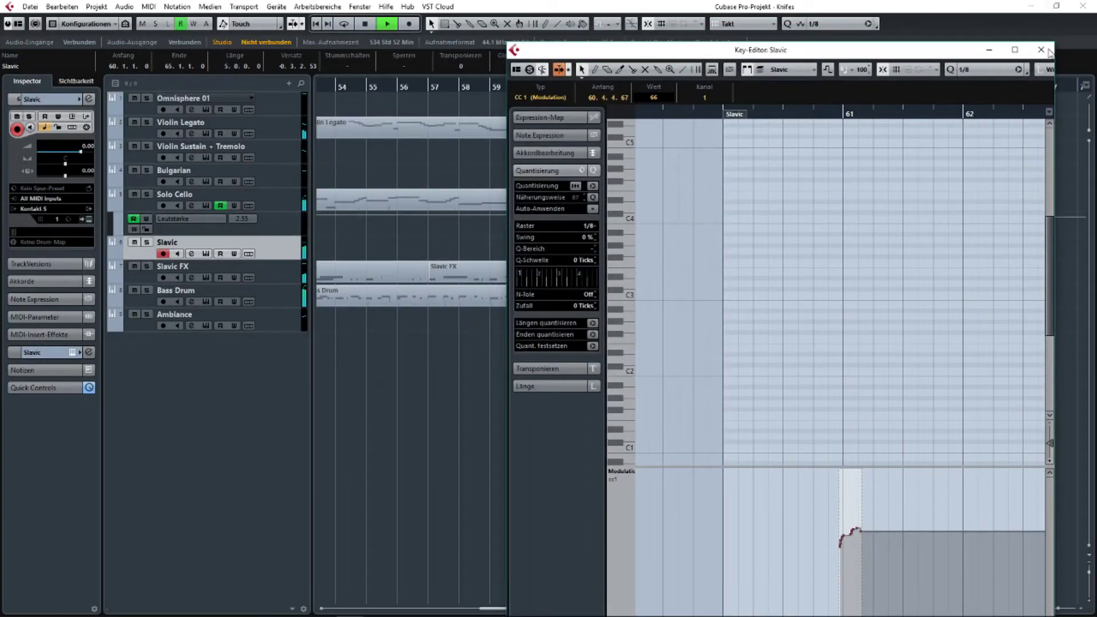
click(1041, 50)
Play back the closing section from just before bar 53 to review the revised Slavic part.
key(g)
key(g)
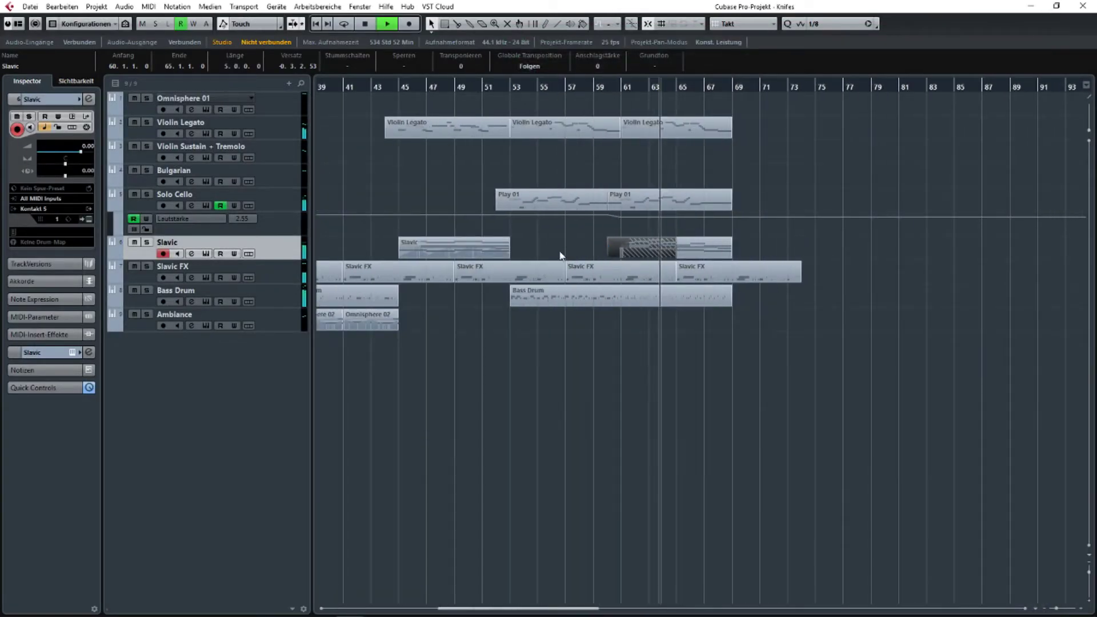
key(h)
key(h)
click(562, 170)
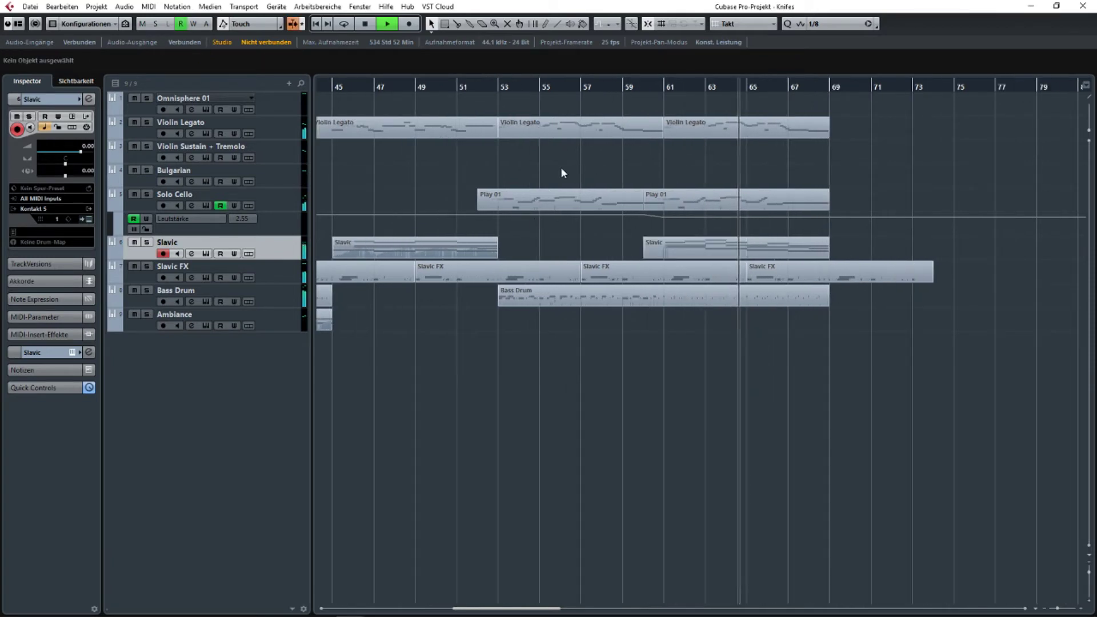
key(space)
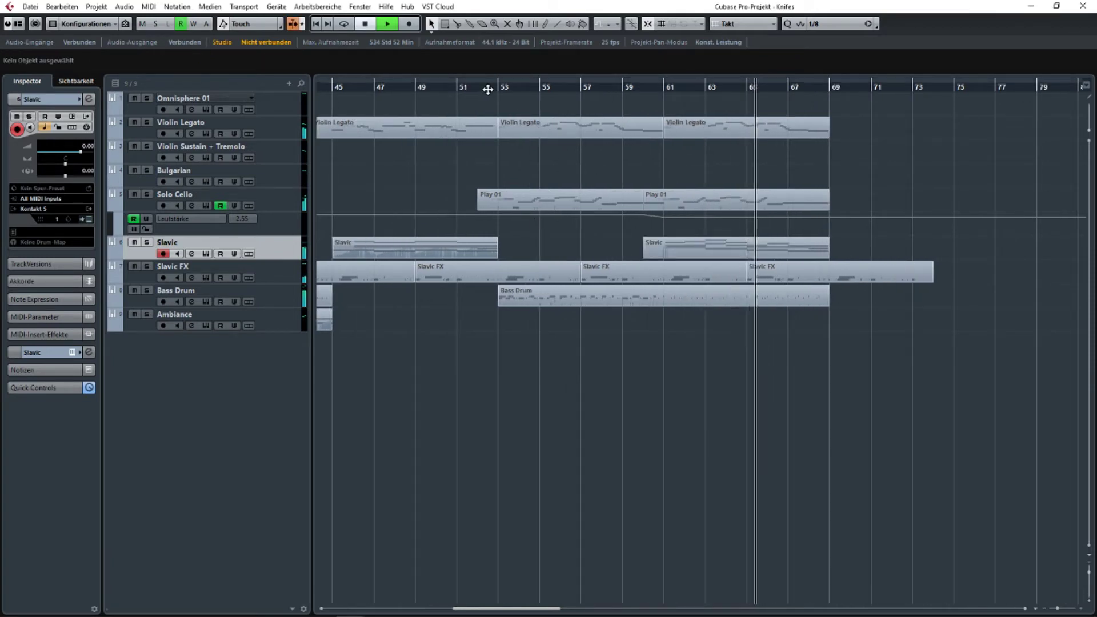
mouse_move(488, 90)
mouse_down()
mouse_move(475, 90)
mouse_move(495, 89)
mouse_up()
Add an instrument track with Play as its instrument below Violin Sustain + Tremolo.
right_click(214, 153)
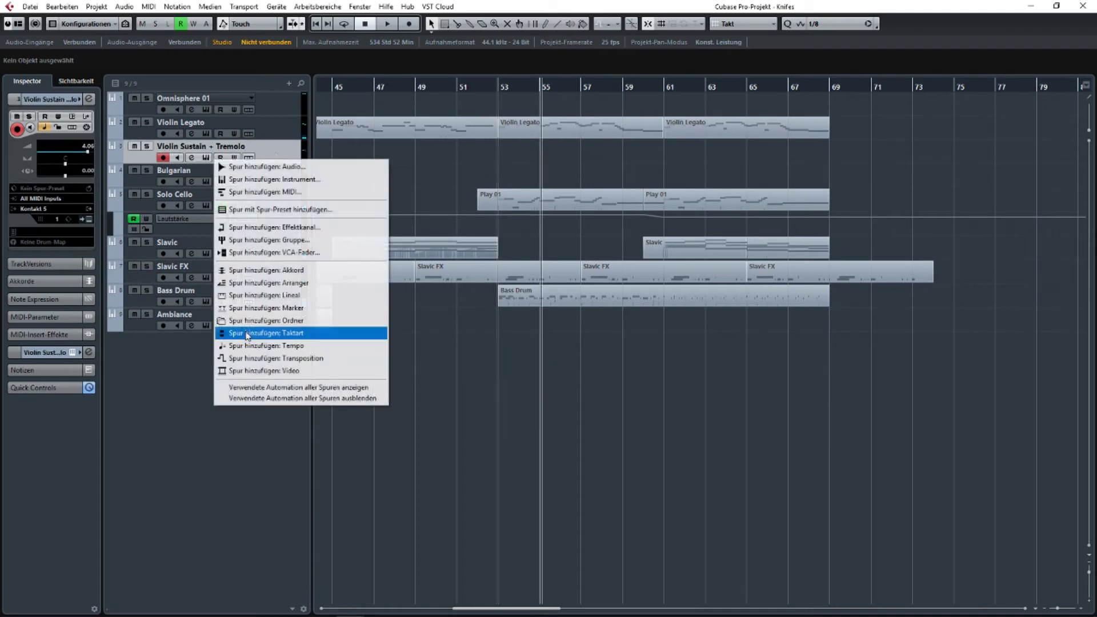
click(301, 181)
click(333, 217)
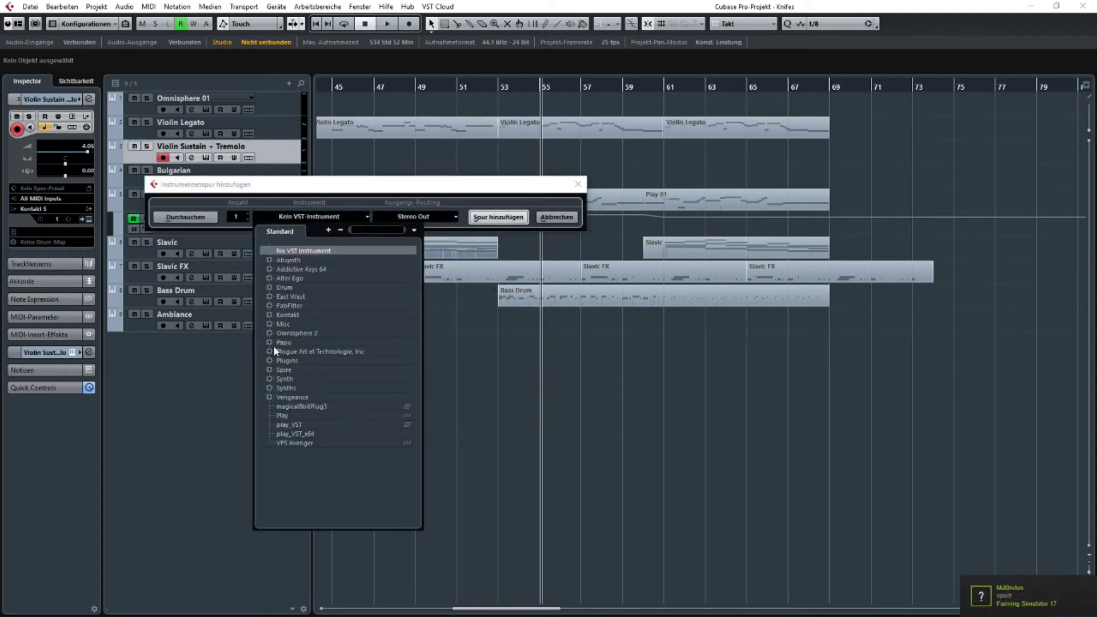
click(283, 415)
click(498, 217)
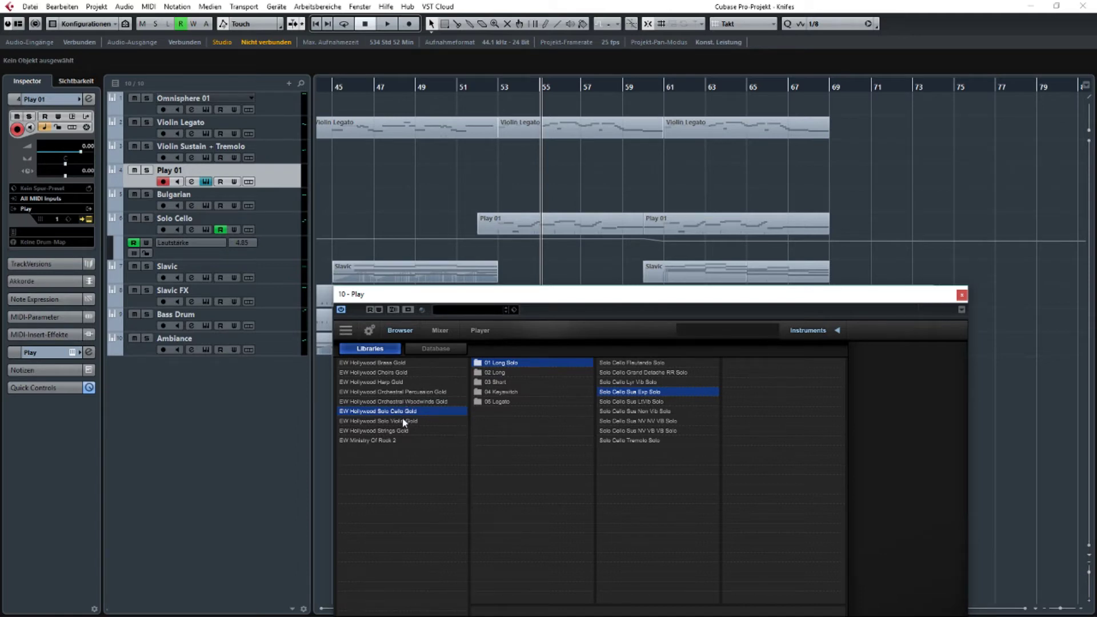
Load Full STR 1 NV NV NV VB RR Ni from EW Hollywood Strings Gold, Full Strings, 01 Long, and close the Play window.
key(Up)
key(Up)
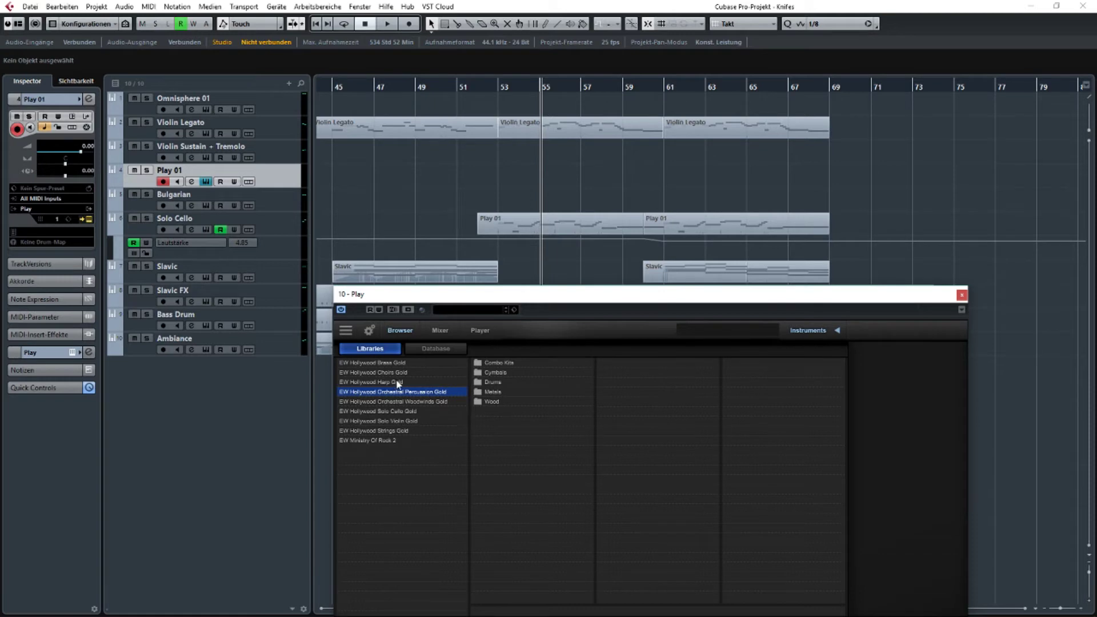
click(405, 421)
click(406, 430)
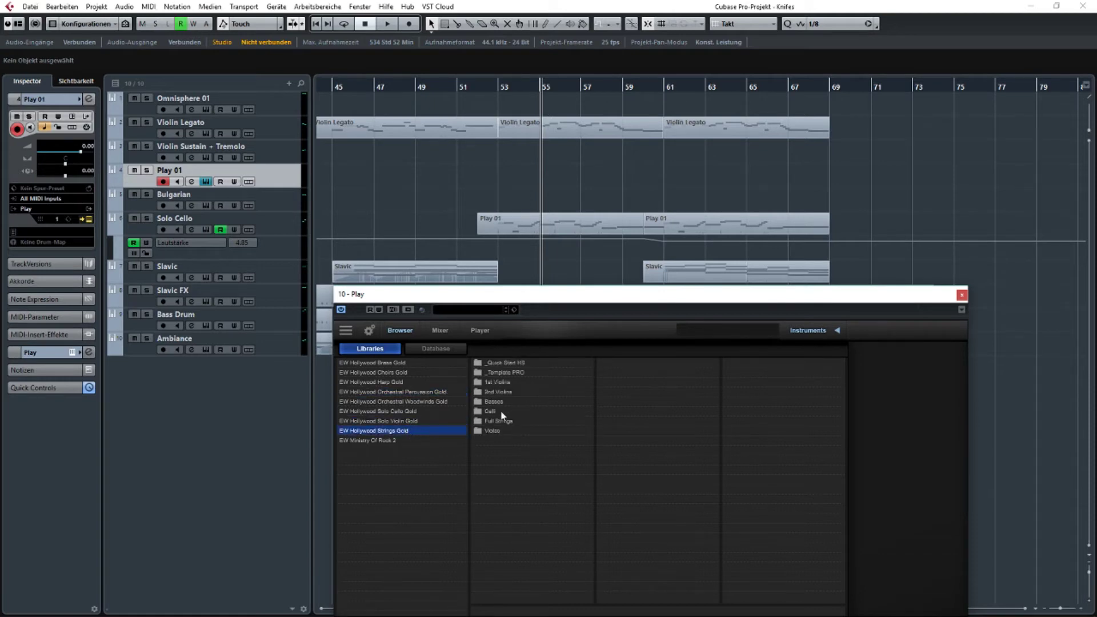
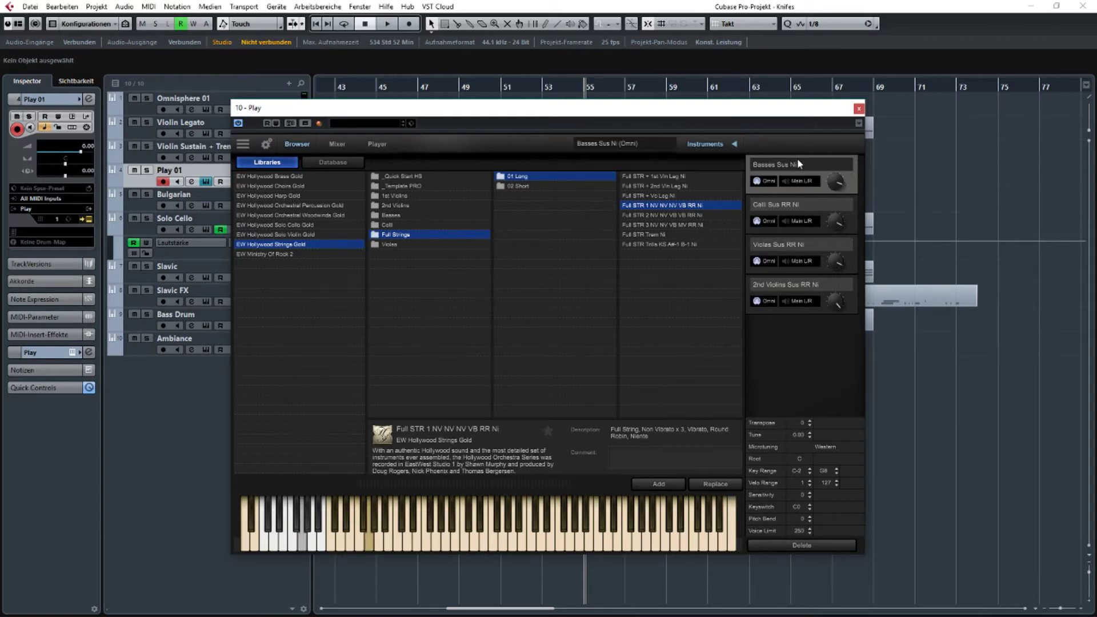
click(858, 108)
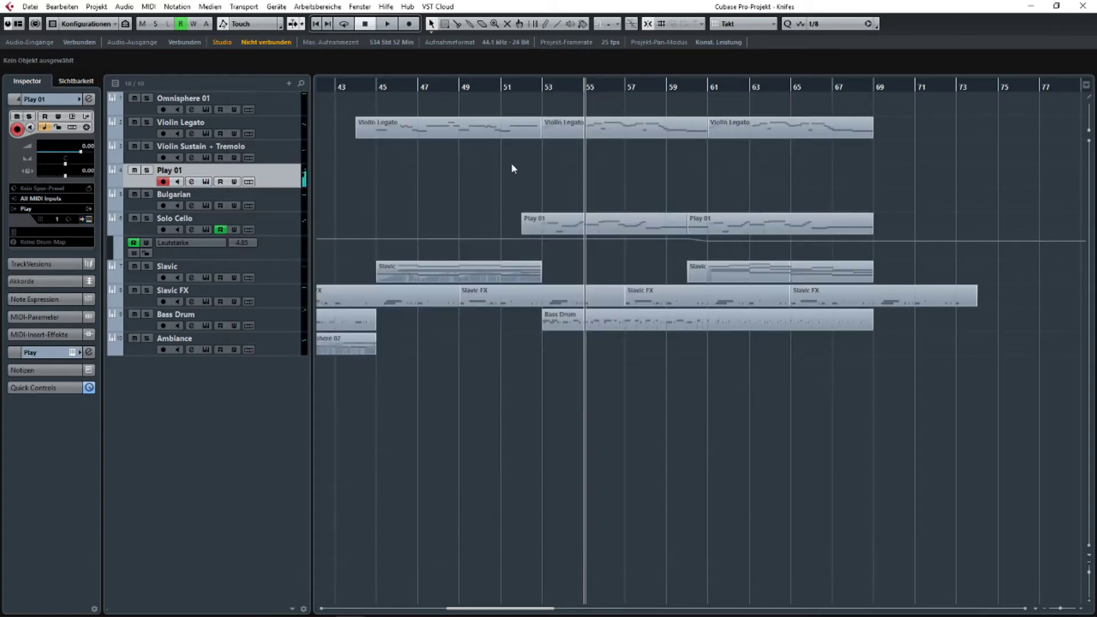
Record string chords on the new Play track from bar 51 to bar 61 and duplicate the part after itself.
scroll(512, 166, left, 2)
click(552, 84)
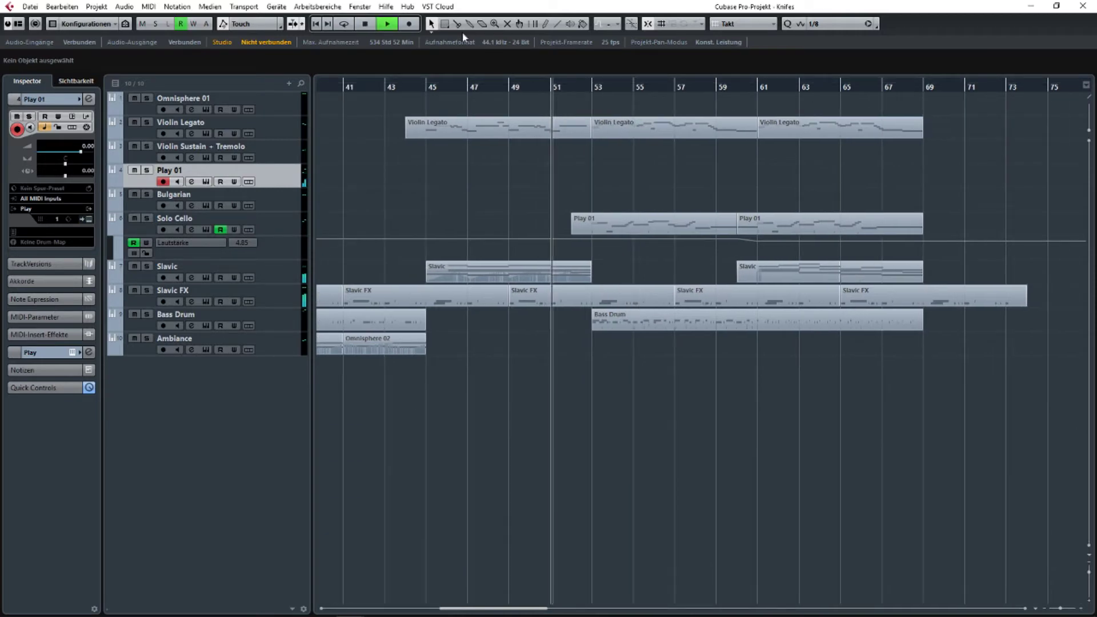
click(410, 26)
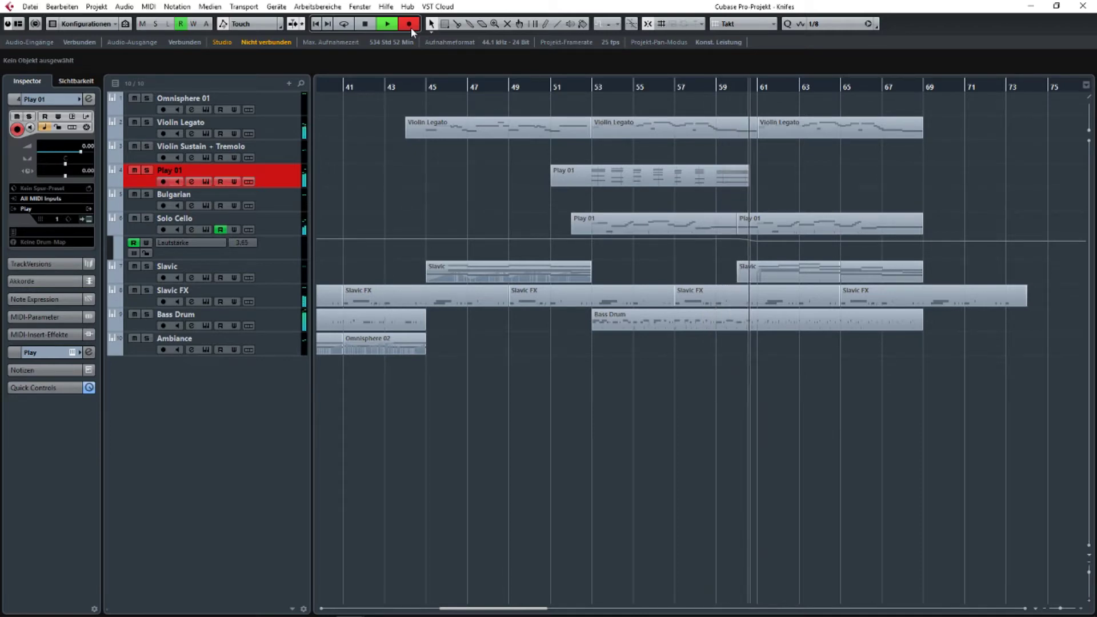
key(space)
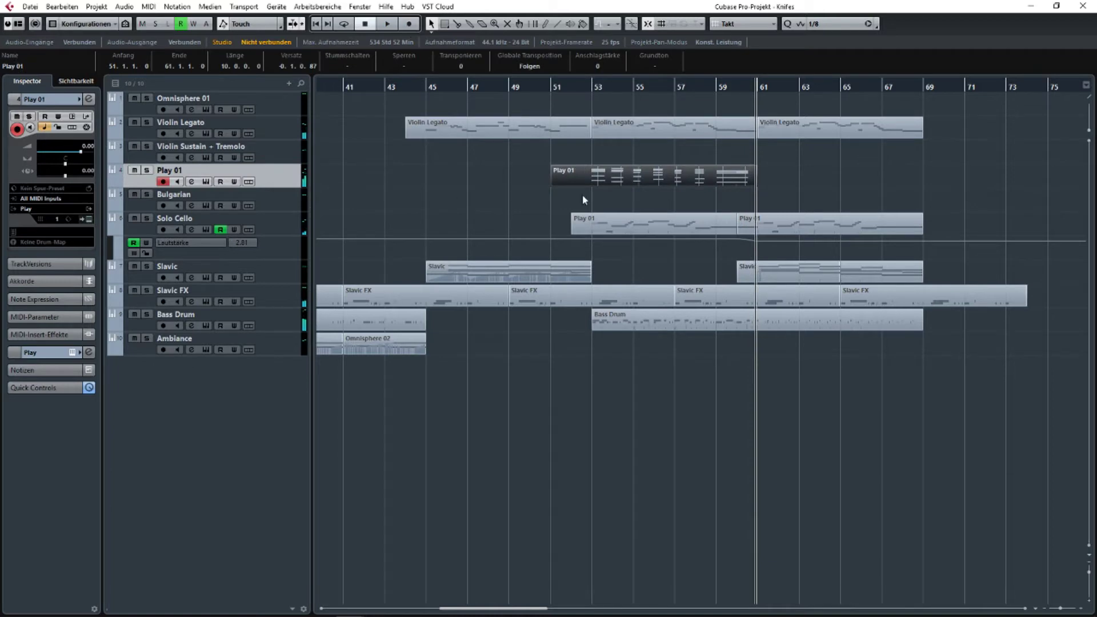
key(ctrl+d)
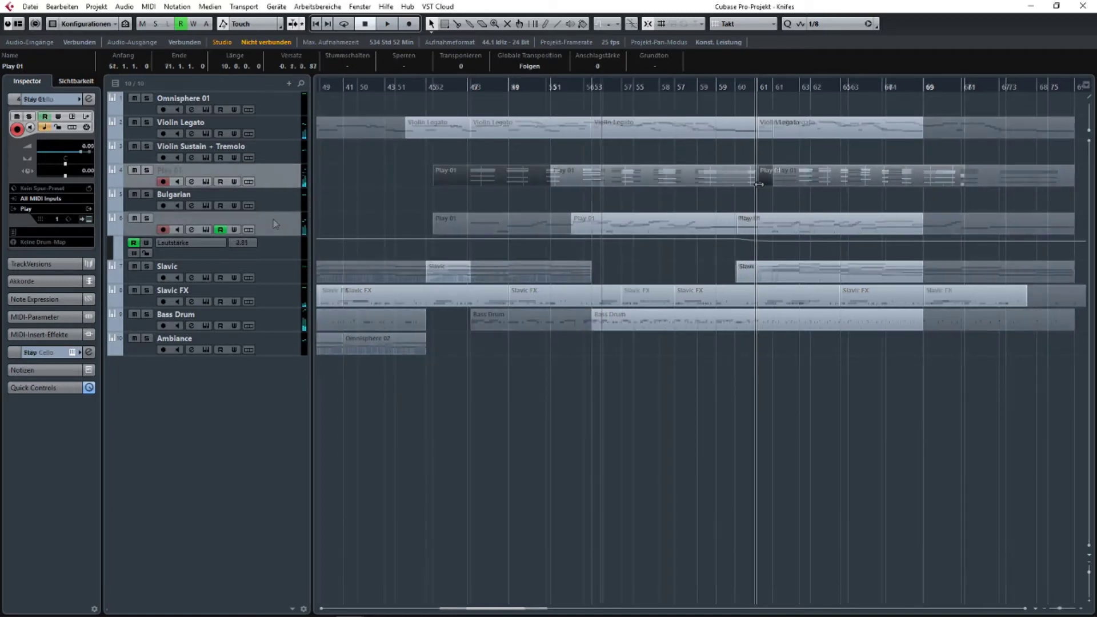
Rename the new strings track as Full Strings and set its volume to -3.35.
click(280, 177)
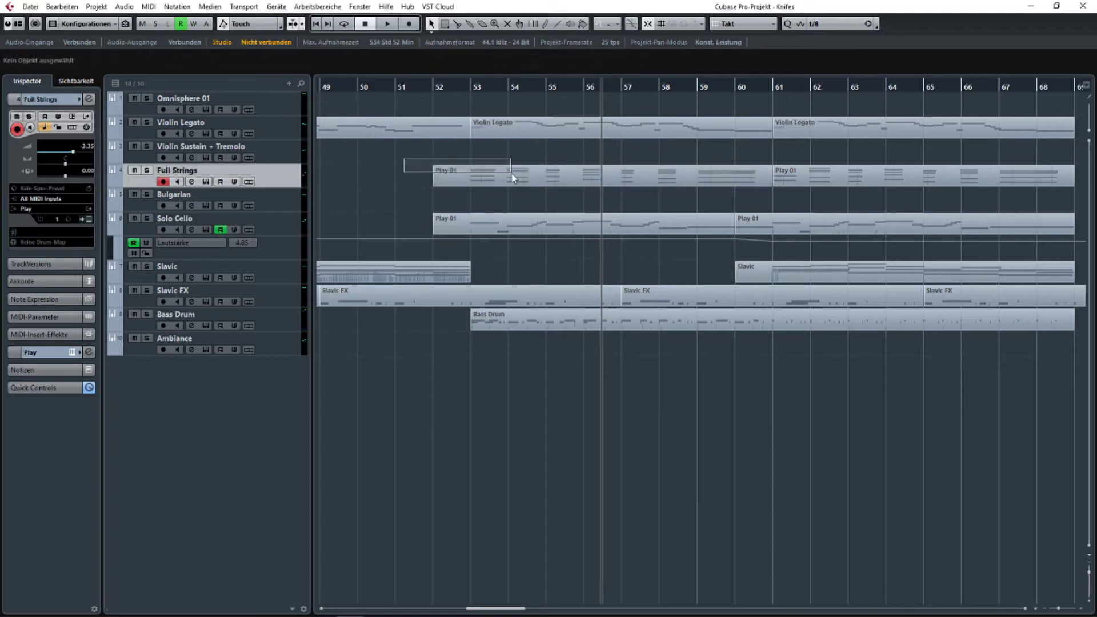
click(435, 174)
click(524, 153)
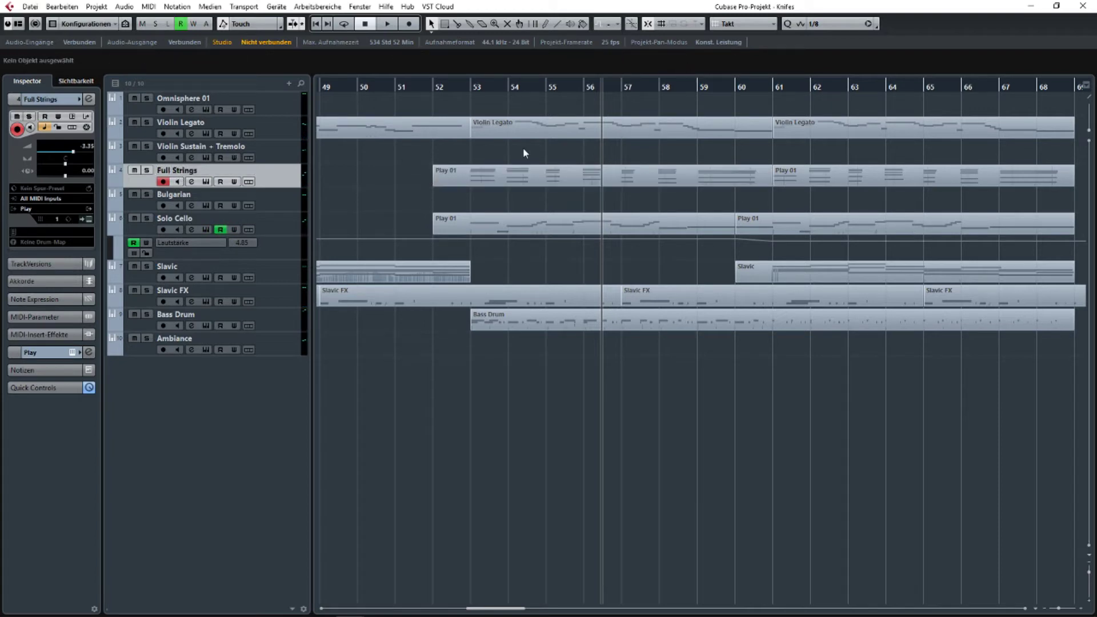
click(595, 128)
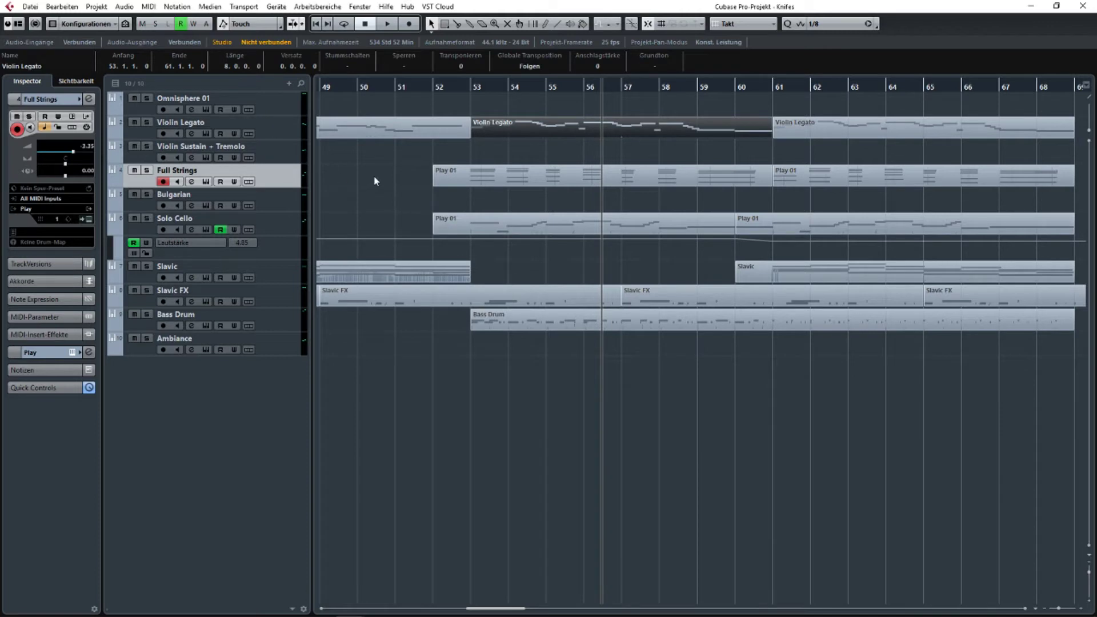
drag(396, 186, 509, 201)
drag(413, 204, 512, 218)
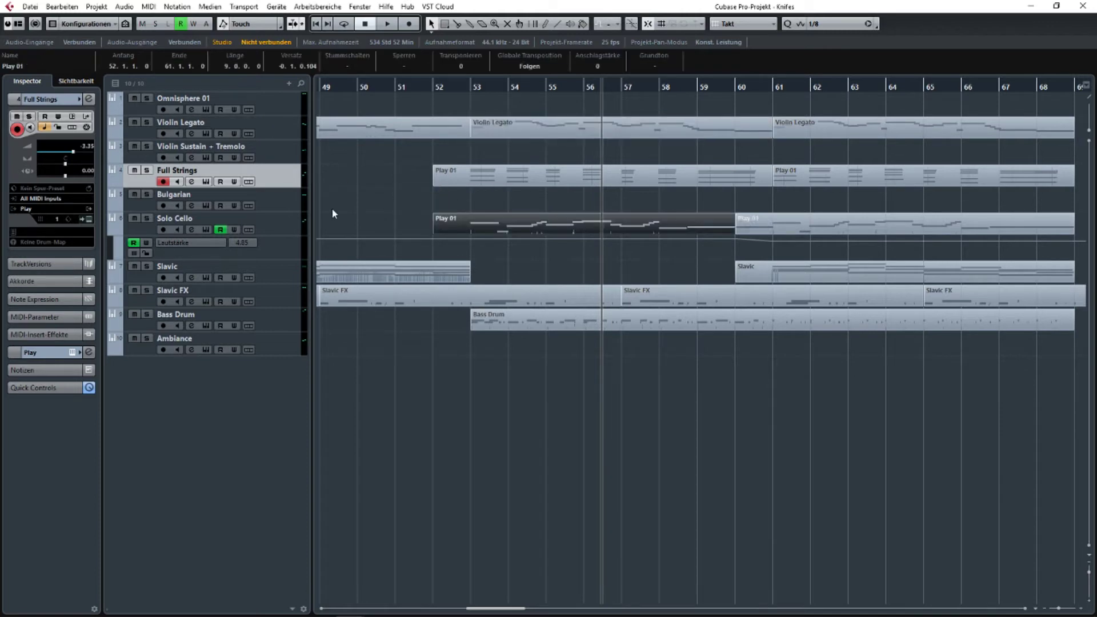
click(199, 226)
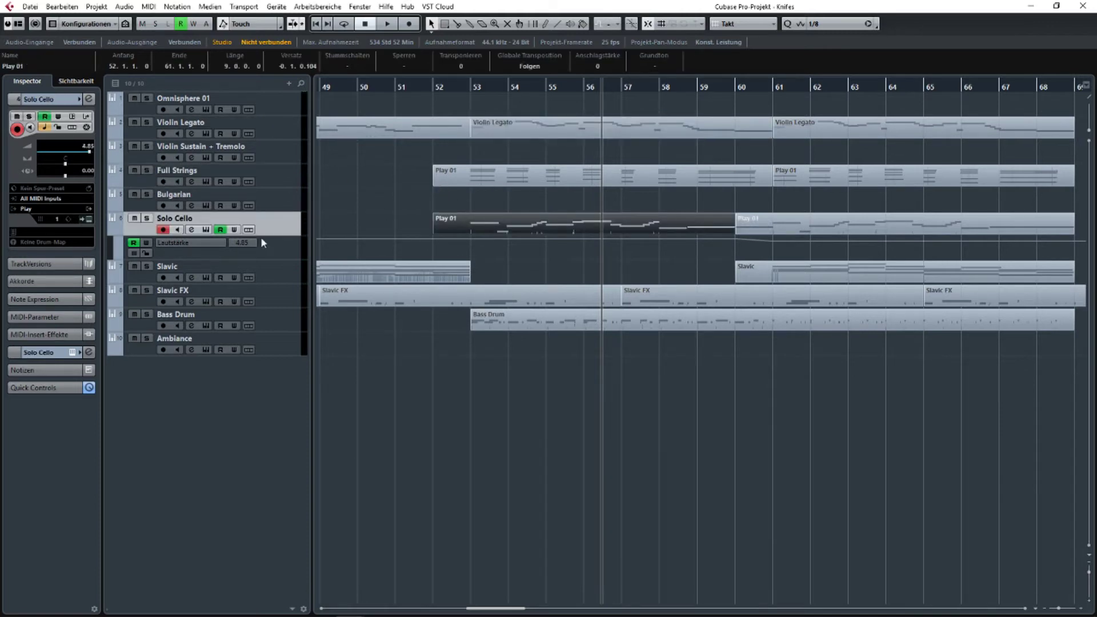
Insert FabFilter Pro-Q 2 on Full Strings with a low cut at about 117 Hz and a -2.50 dB bell at about 641 Hz.
click(61, 356)
click(56, 223)
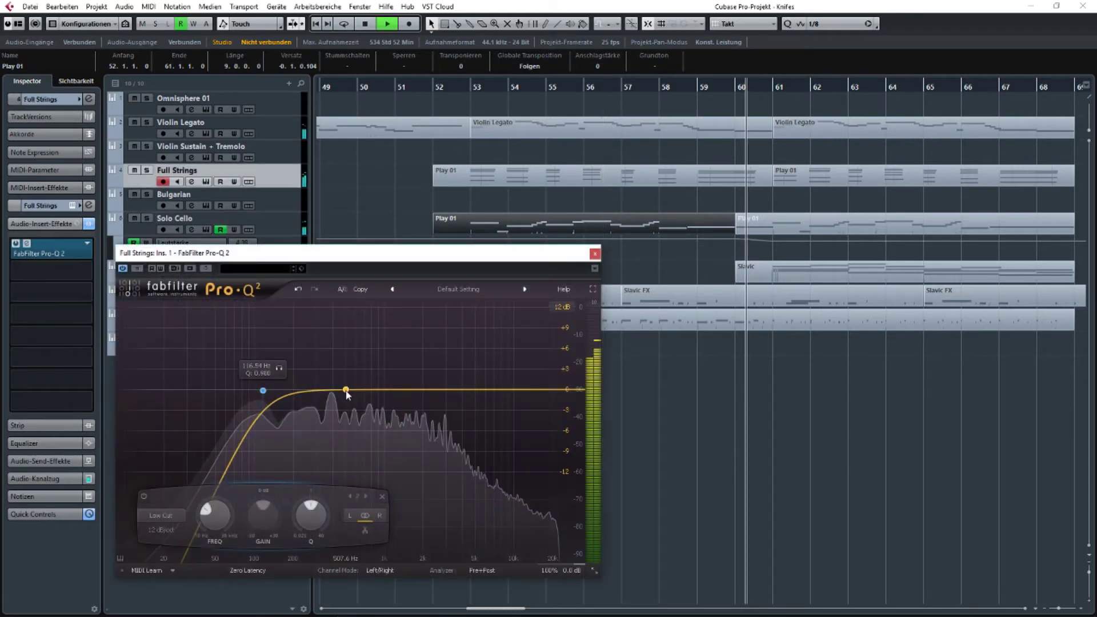
drag(345, 387, 361, 409)
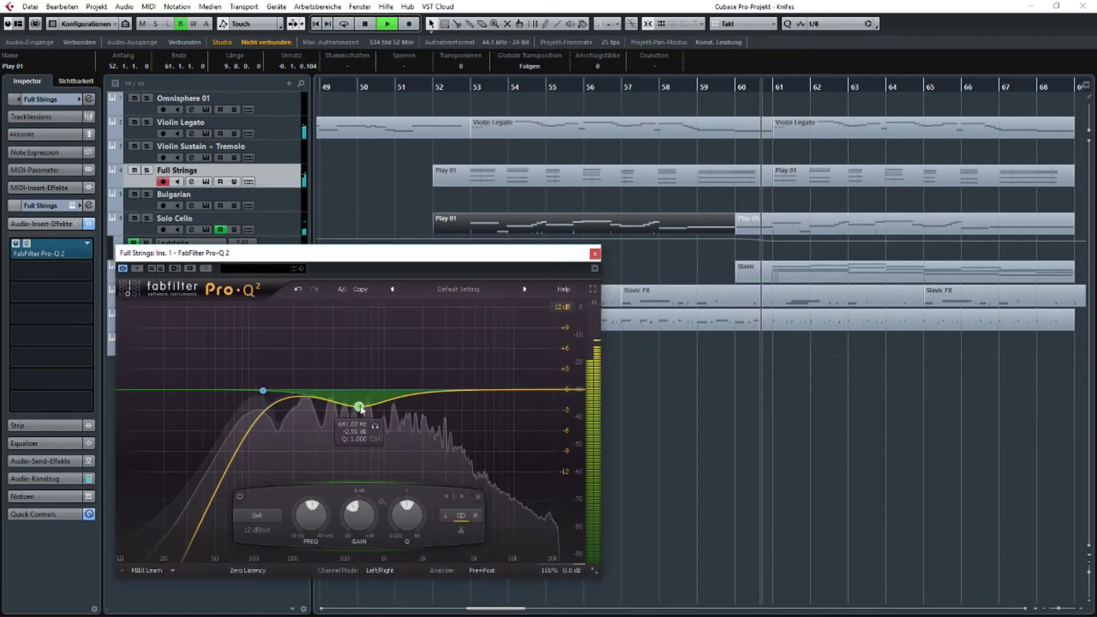
Replay from bar 52, briefly solo the 641 Hz band of the Full Strings equalizer and narrow its Q to about 1.3.
click(446, 147)
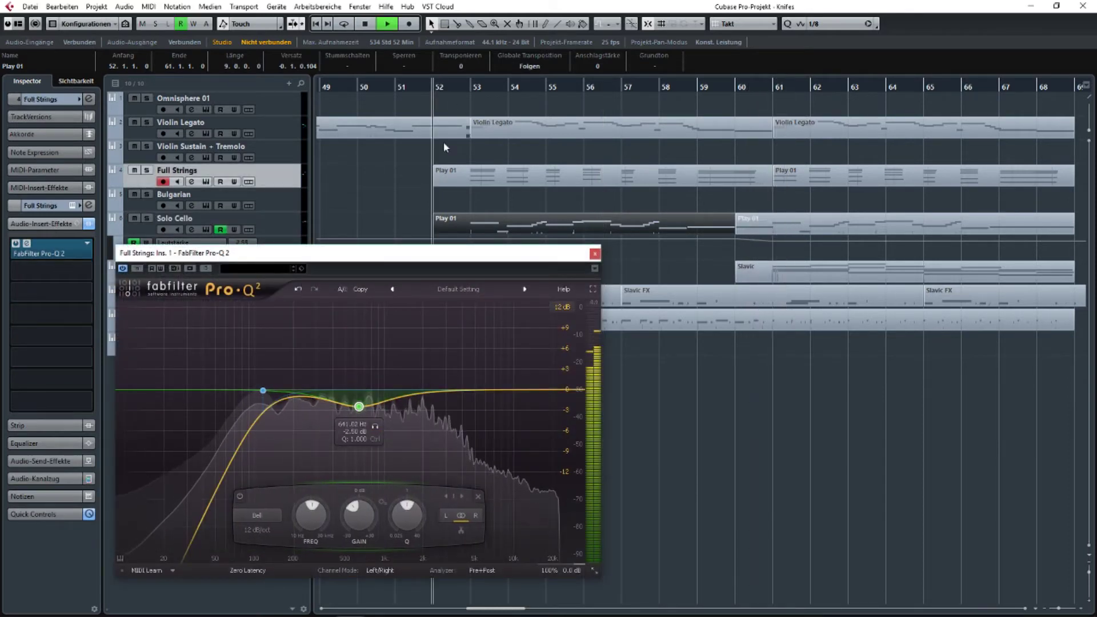
click(375, 427)
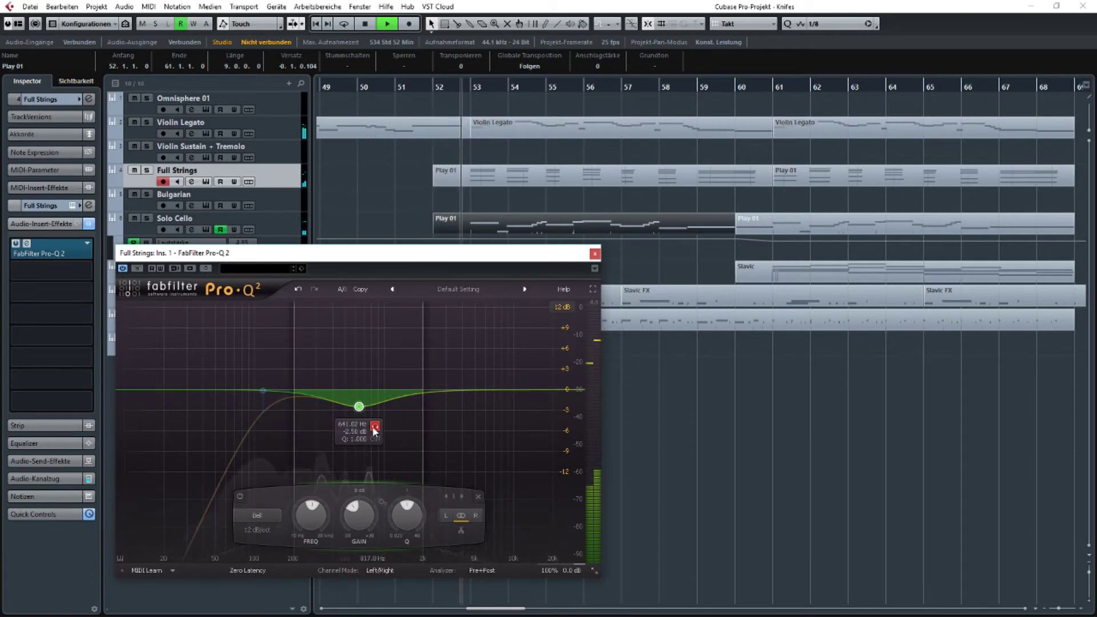
click(375, 426)
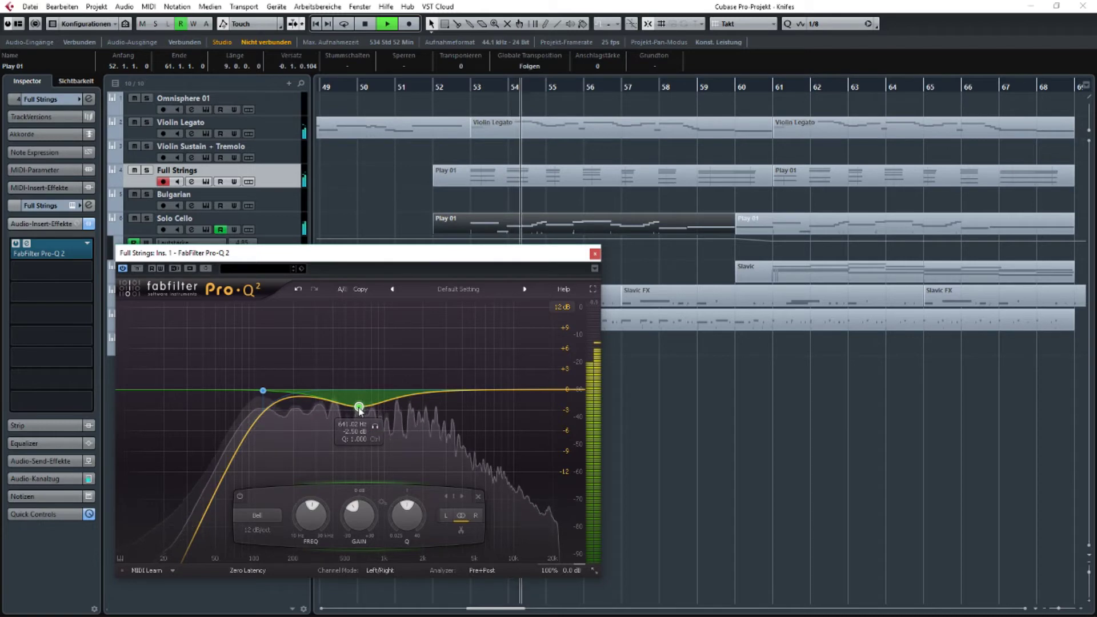
scroll(359, 409, up, 2)
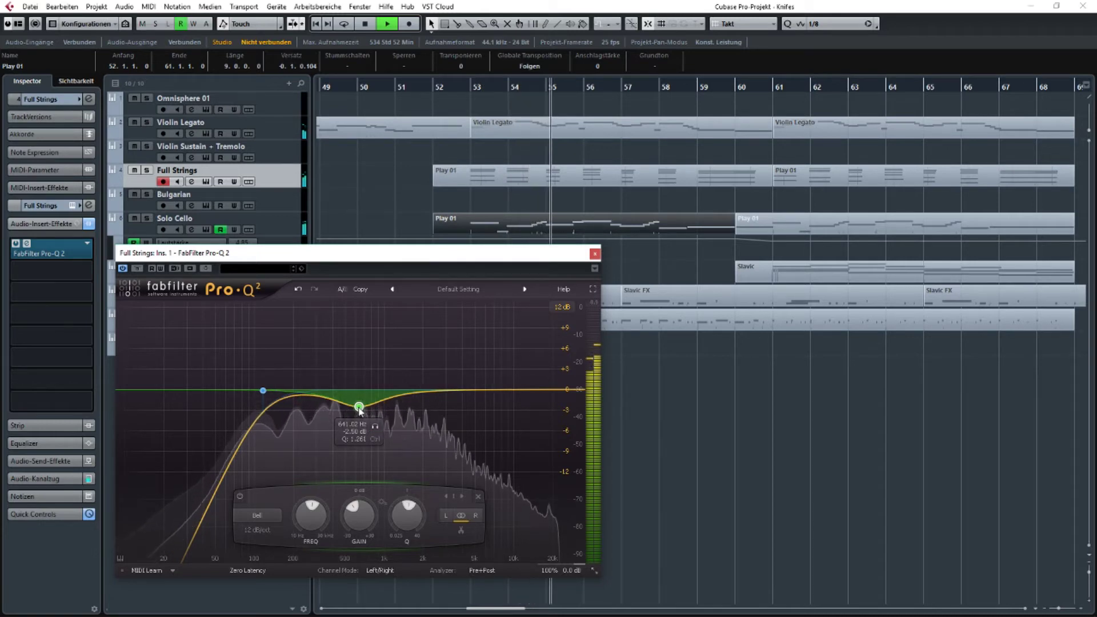
scroll(360, 410, up, 1)
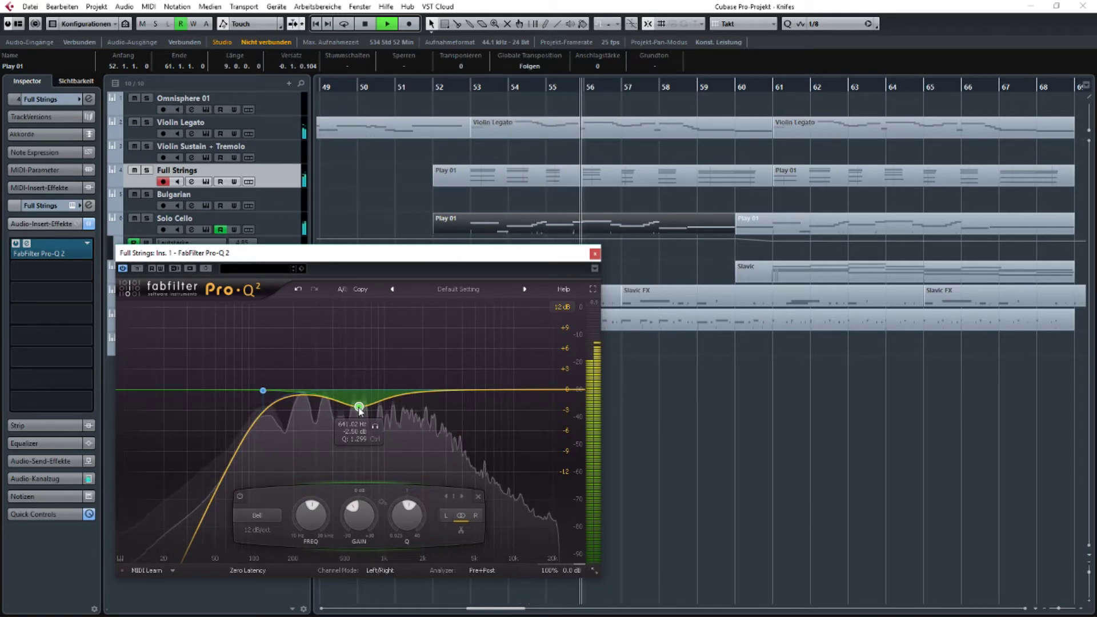
Move the Full Strings equalizer's bell to about 1100 Hz at about -4 dB and close the equalizer.
drag(359, 409, 363, 411)
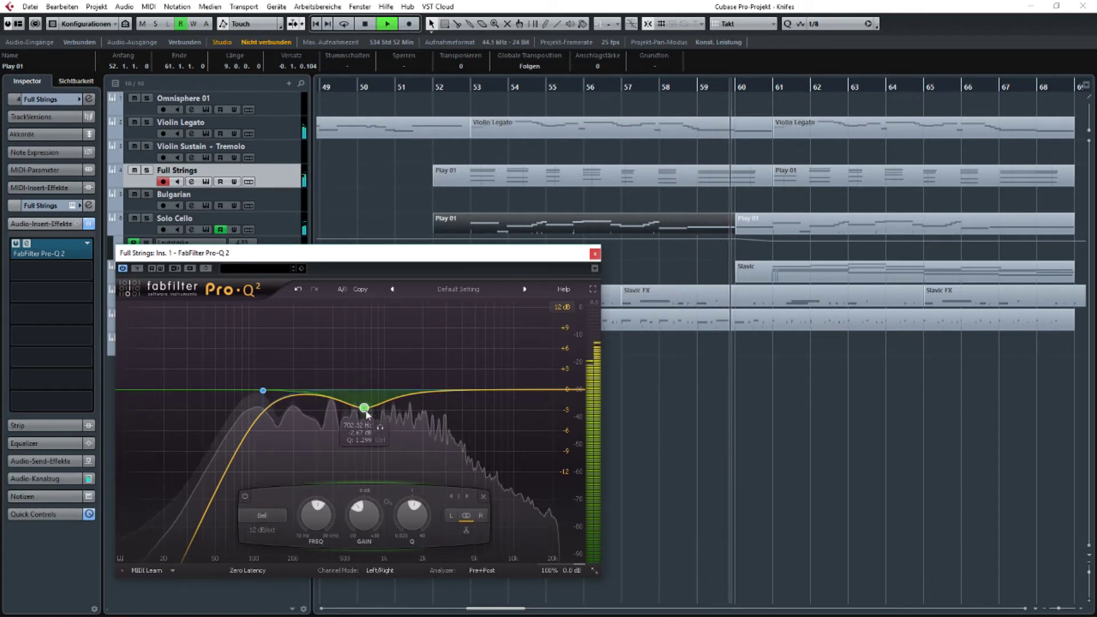
drag(364, 409, 390, 417)
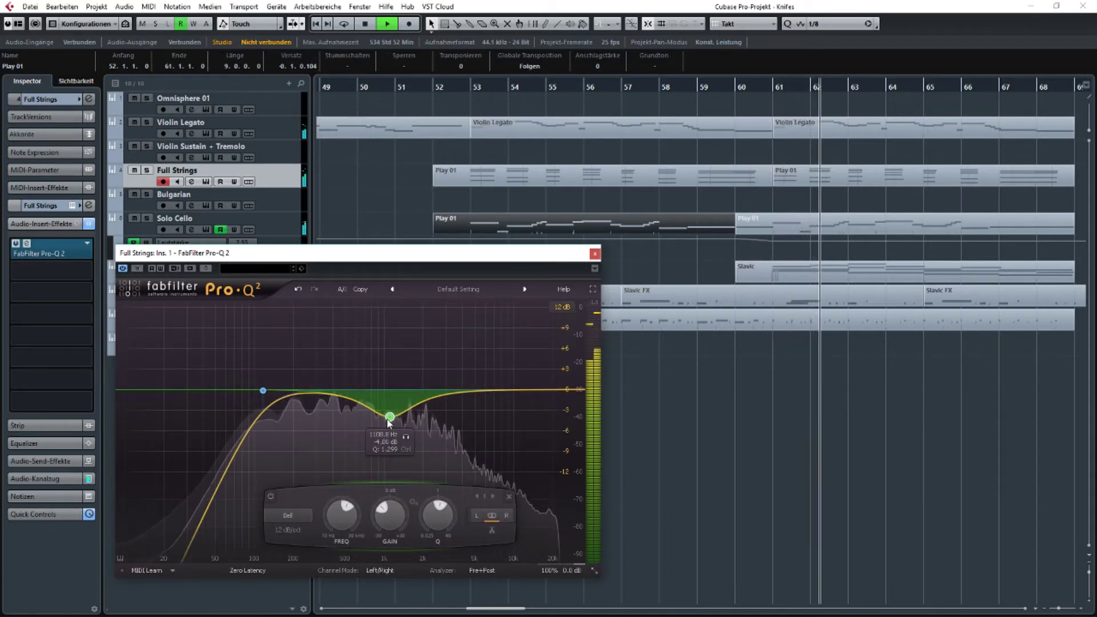
click(595, 254)
Stop playback and examine the overview of the whole arrangement from bar 1 to the last Slavic FX part.
drag(657, 279, 580, 281)
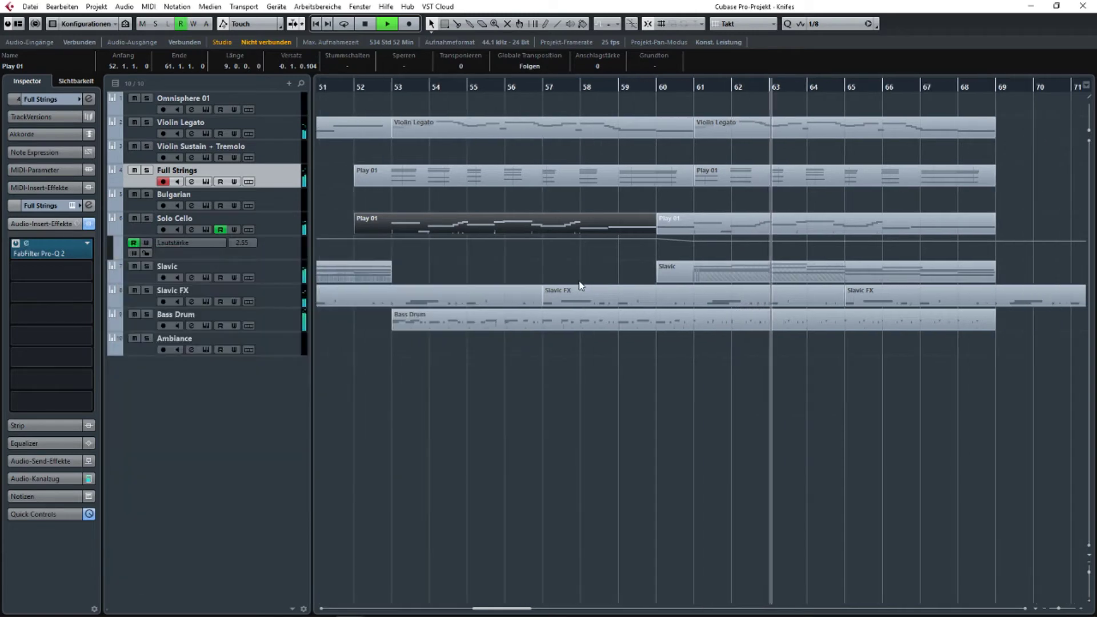
scroll(579, 282, down, 3)
key(h)
key(h)
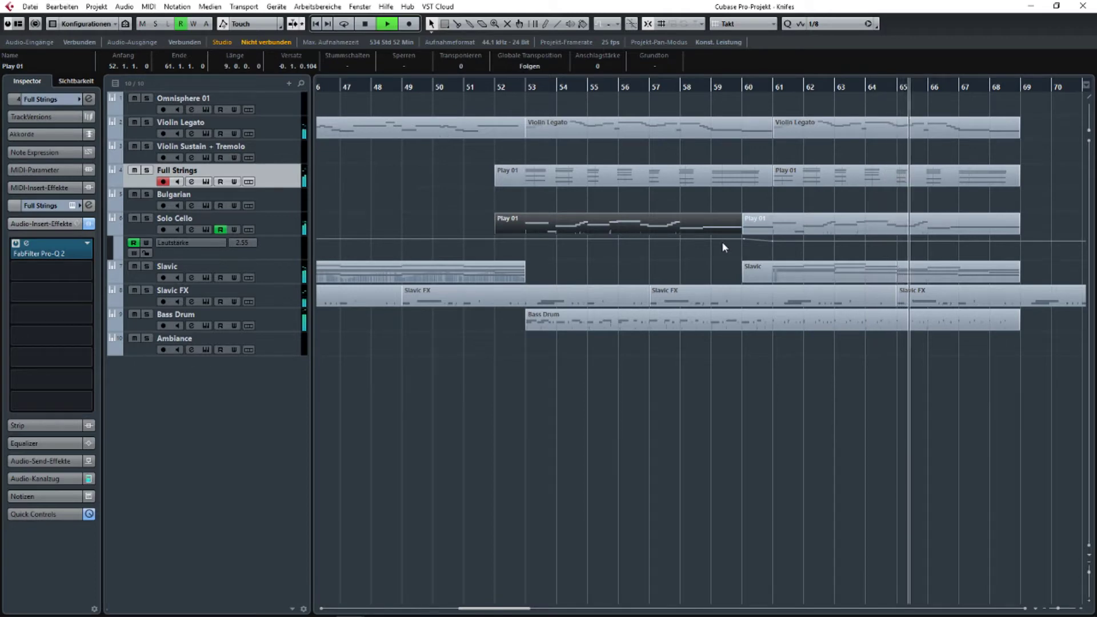
key(space)
key(g)
key(g)
key(g)
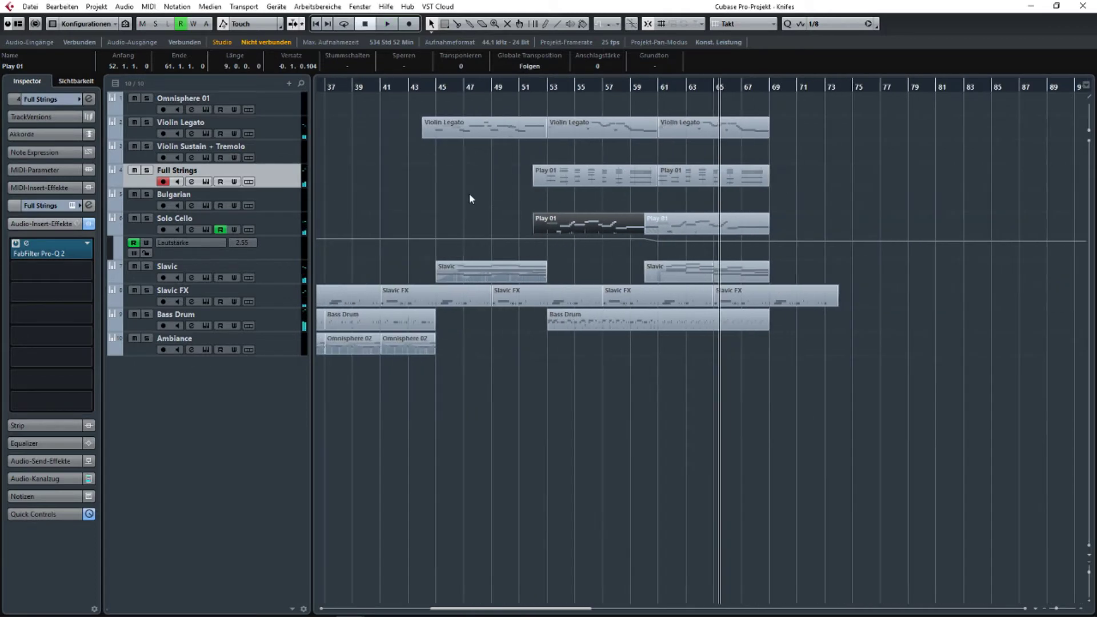
click(483, 199)
drag(483, 198, 935, 213)
key(g)
key(g)
key(g)
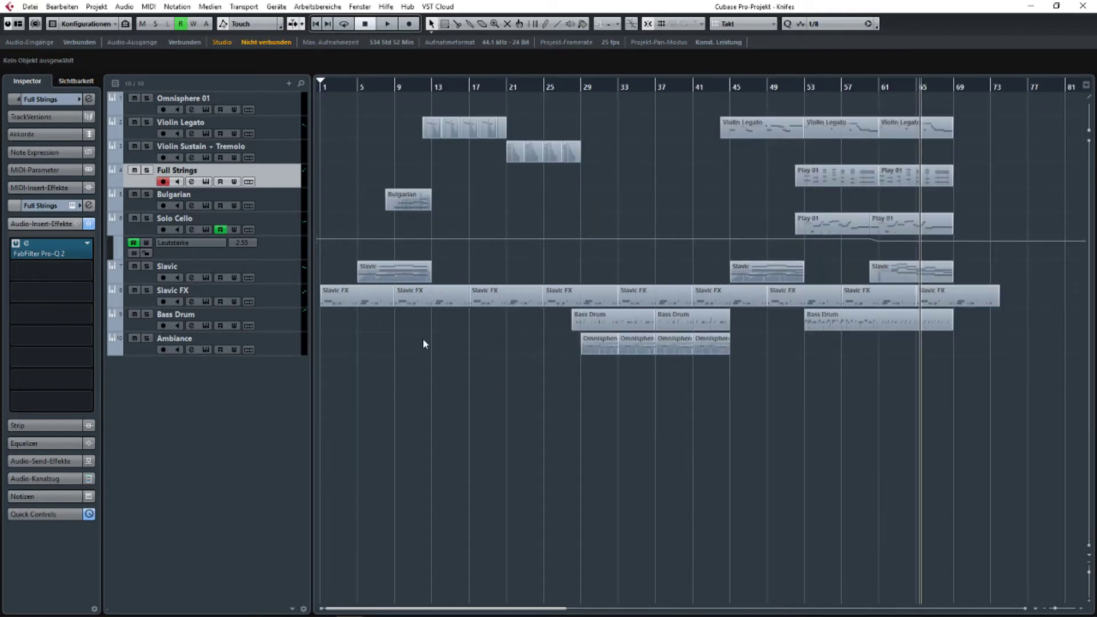
Switch the ruler to a time display in seconds and examine the running time of the arrangement's sections.
right_click(581, 84)
click(600, 109)
scroll(576, 141, right, 5)
drag(576, 142, 559, 143)
scroll(658, 150, up, 4)
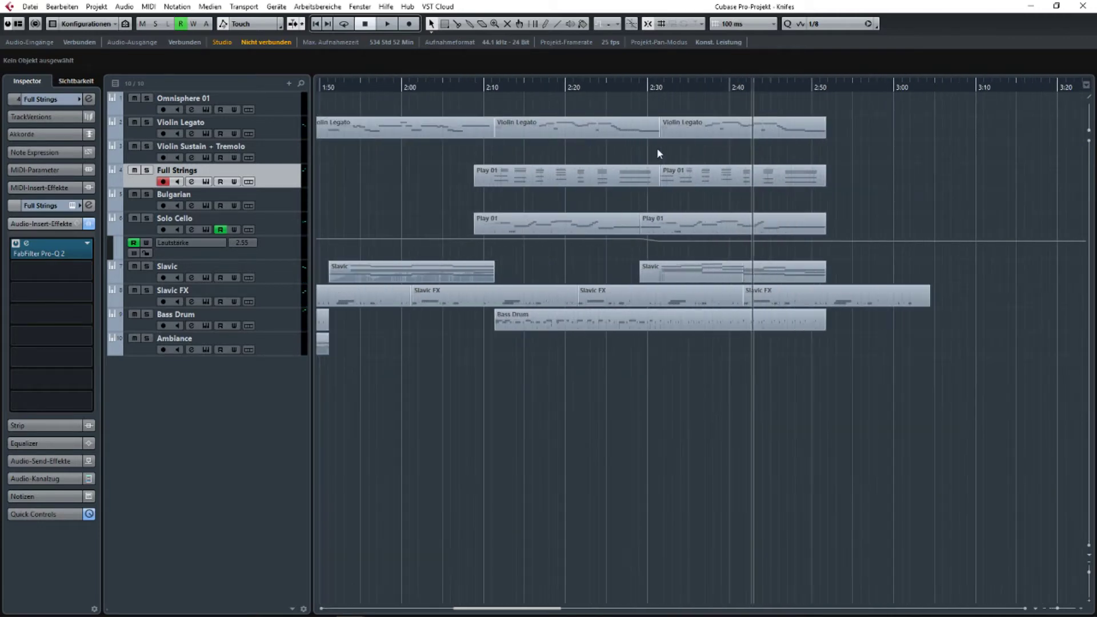
drag(392, 151, 508, 154)
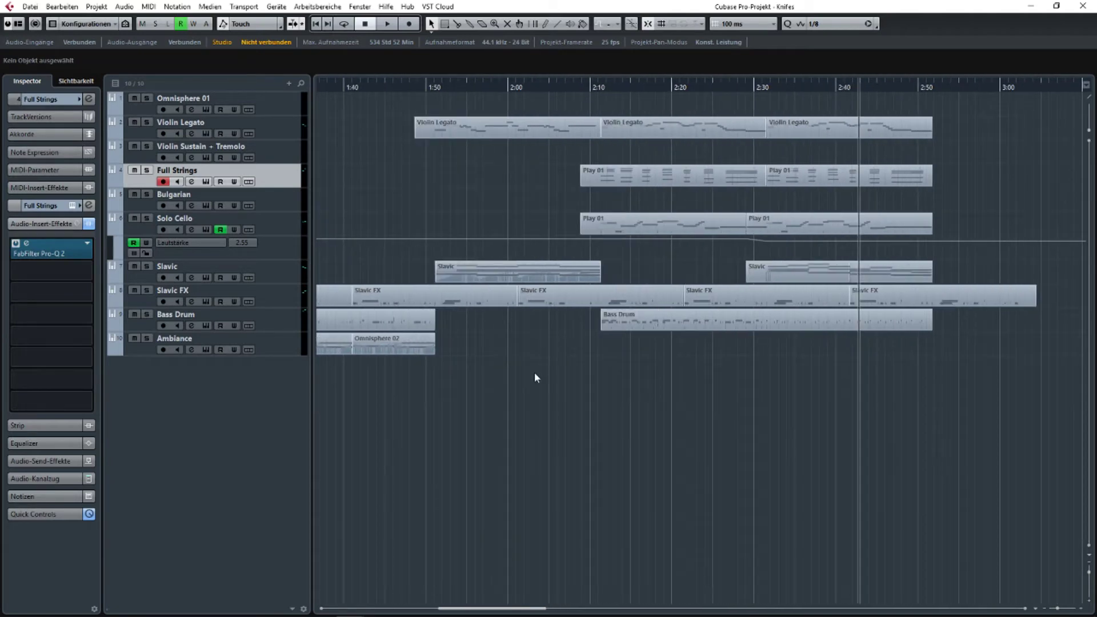
scroll(535, 374, down, 5)
drag(498, 355, 842, 369)
scroll(579, 328, up, 3)
drag(579, 328, 887, 357)
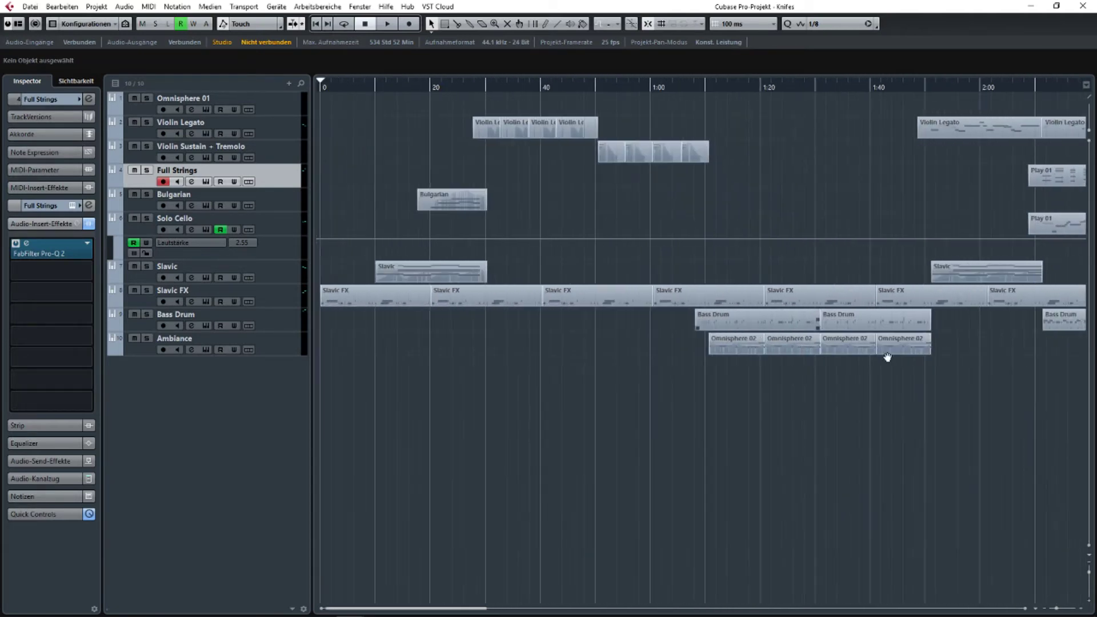
Return the ruler to bars and beats and examine the sparse section between bars 29 and 44.
right_click(490, 88)
click(531, 99)
drag(795, 218, 657, 209)
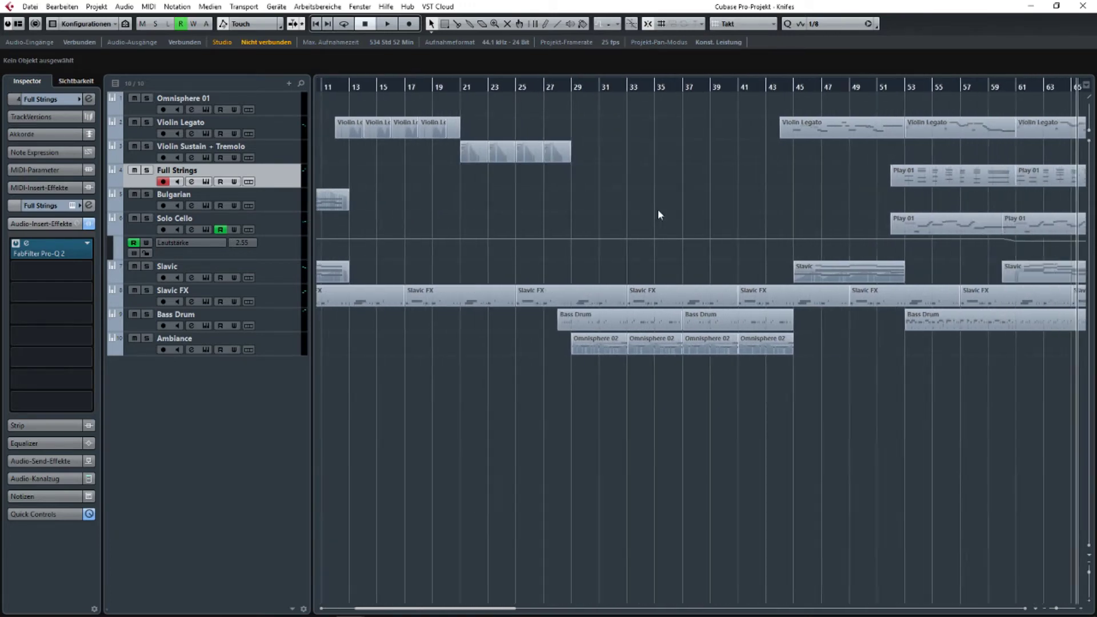
scroll(560, 223, up, 3)
drag(731, 214, 973, 276)
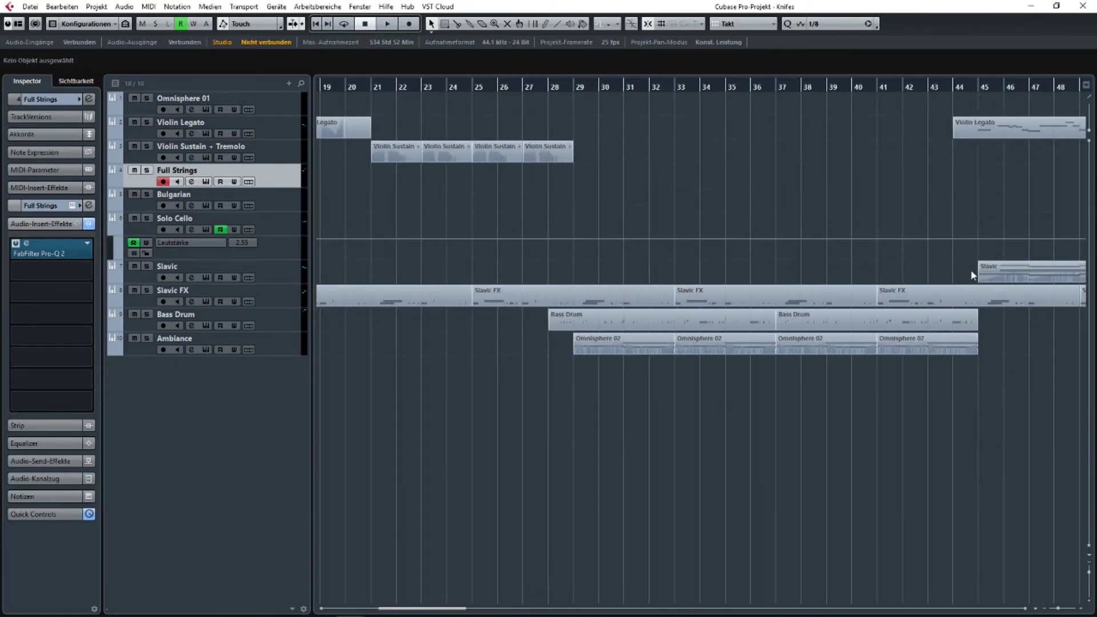
drag(814, 213, 566, 49)
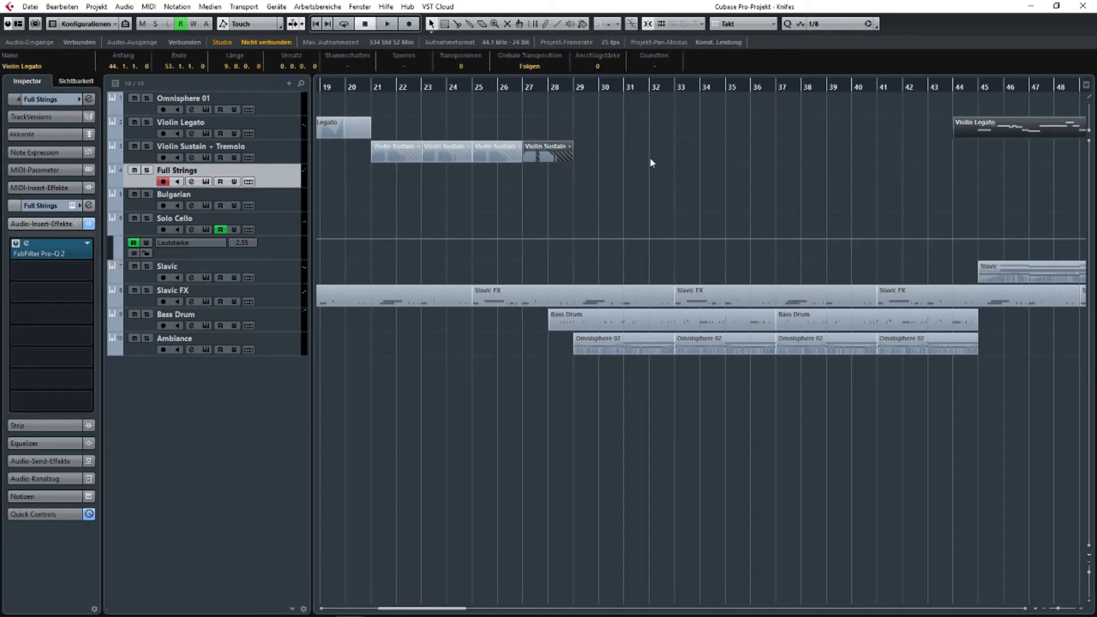
click(595, 263)
drag(844, 62, 957, 70)
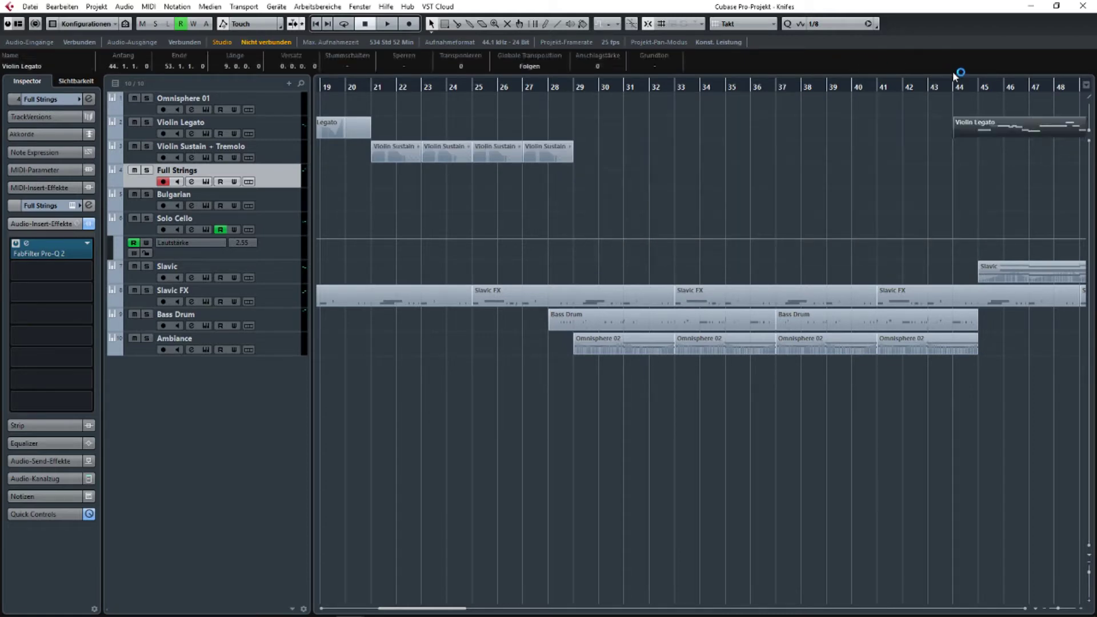
click(886, 132)
drag(567, 141, 607, 144)
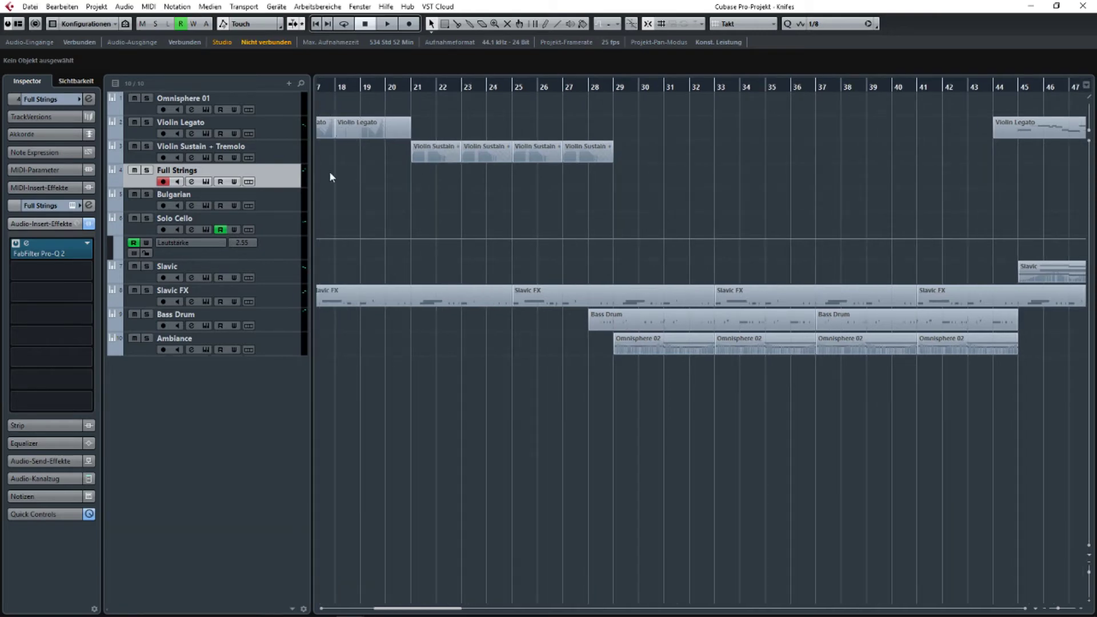
Play the complete arrangement from bar 1 and mute the Full Strings track after its last part.
drag(329, 173, 825, 208)
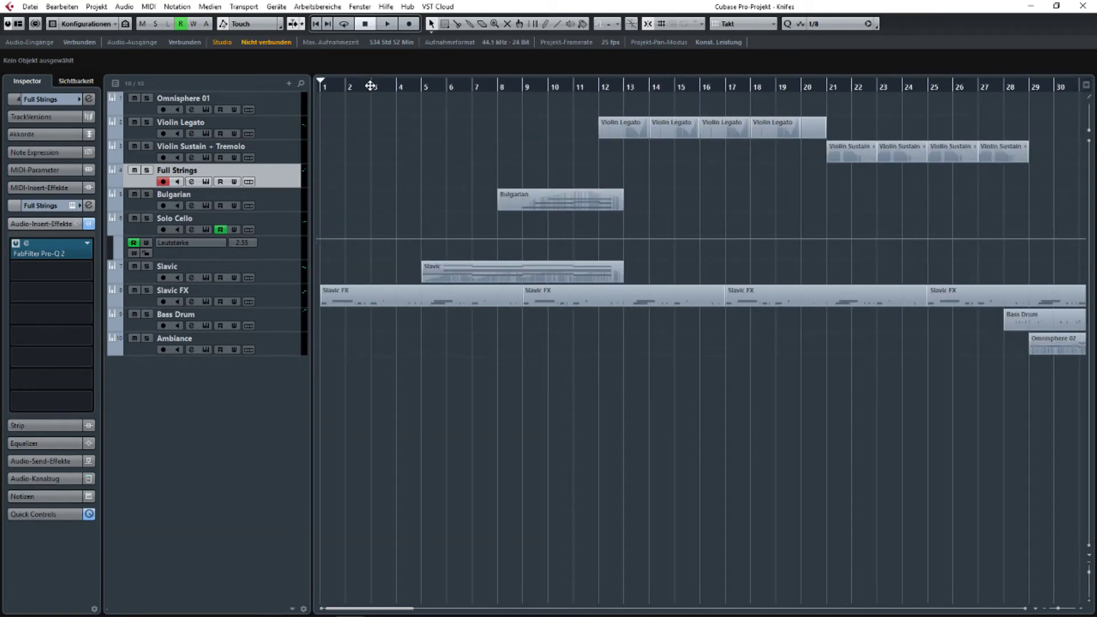
scroll(451, 187, down, 5)
scroll(371, 212, up, 1)
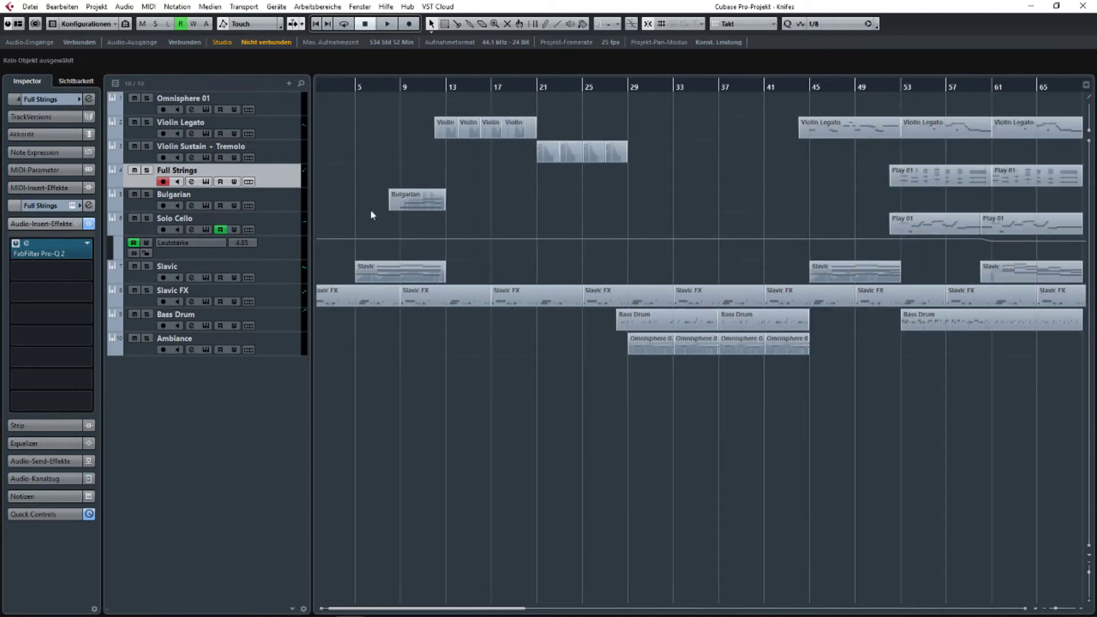
drag(558, 297, 570, 296)
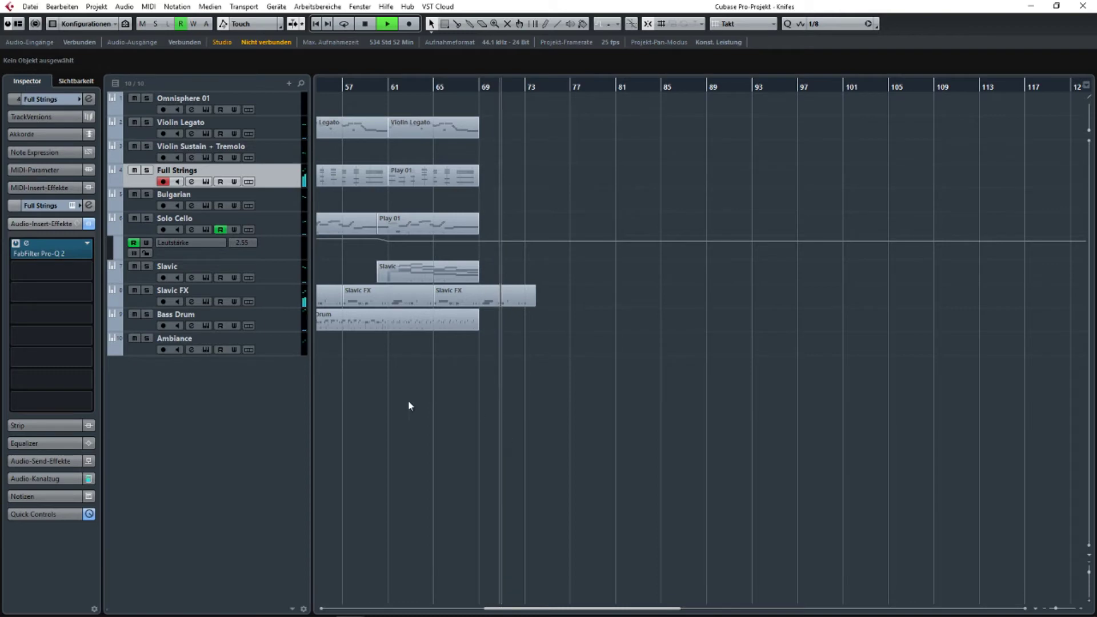
click(134, 170)
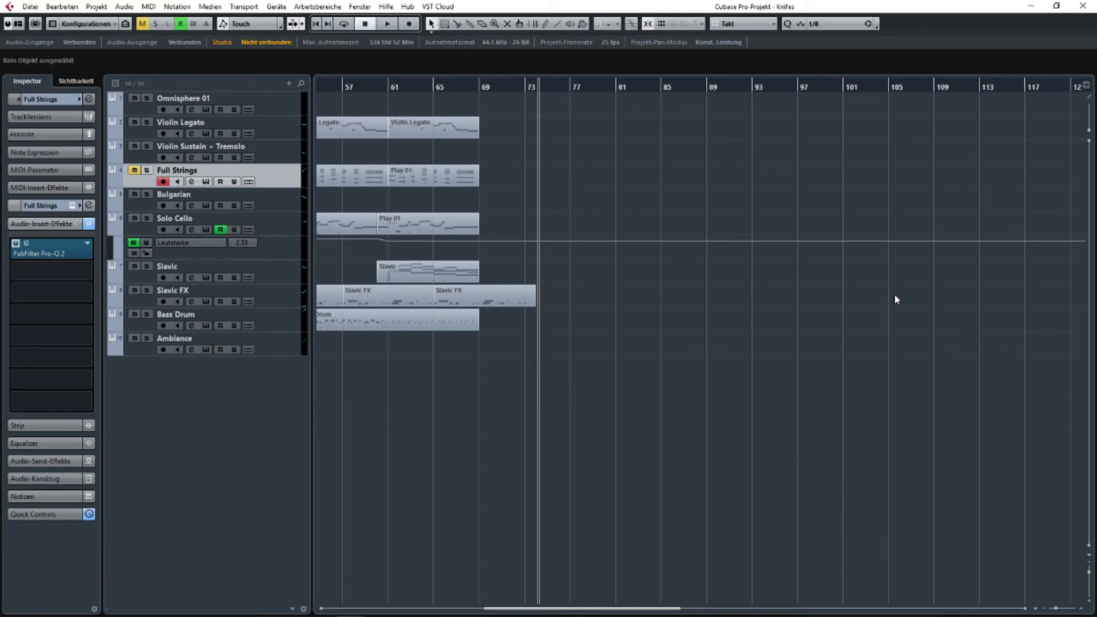
Review the part layout of every track from the opening choir to the closing string section around bar 69.
scroll(667, 314, left, 9)
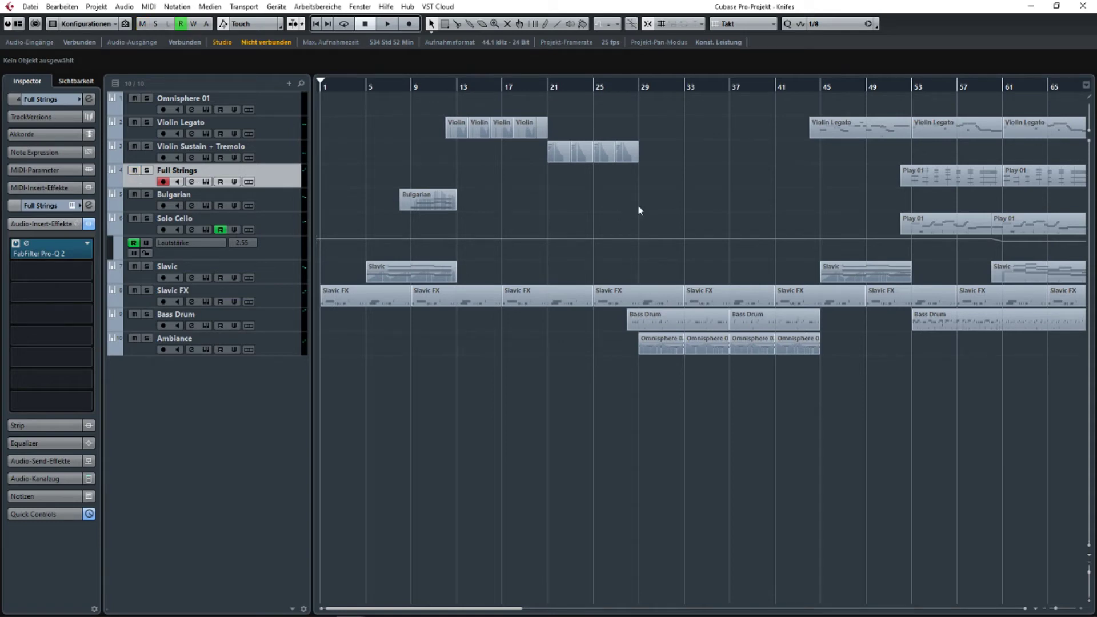
scroll(640, 210, right, 8)
scroll(621, 230, left, 7)
scroll(700, 254, left, 4)
drag(664, 355, 614, 355)
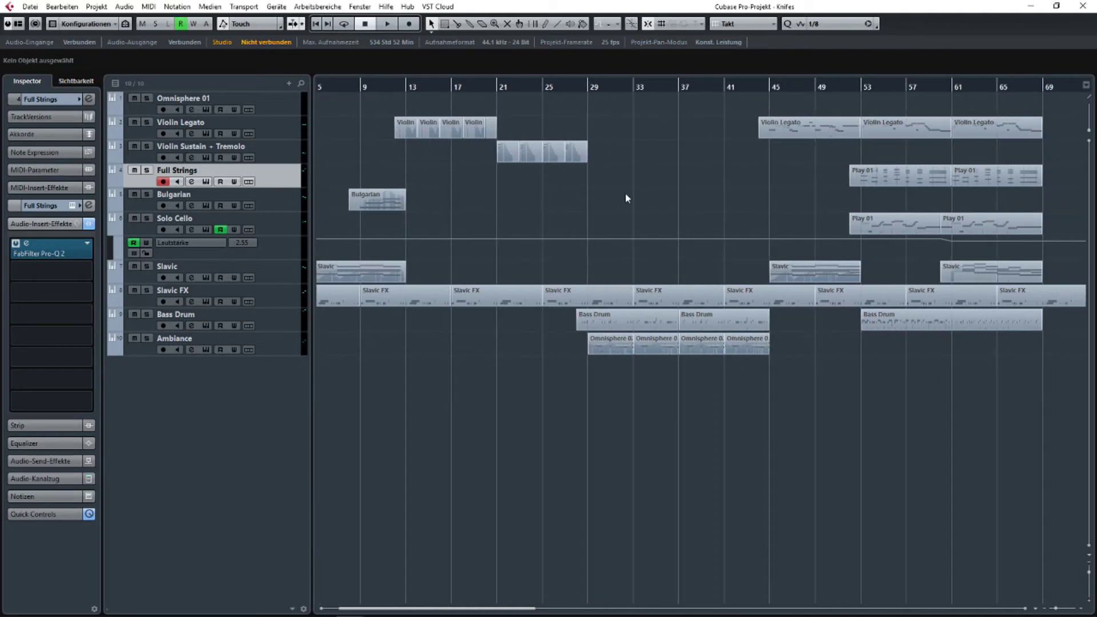
drag(624, 197, 544, 257)
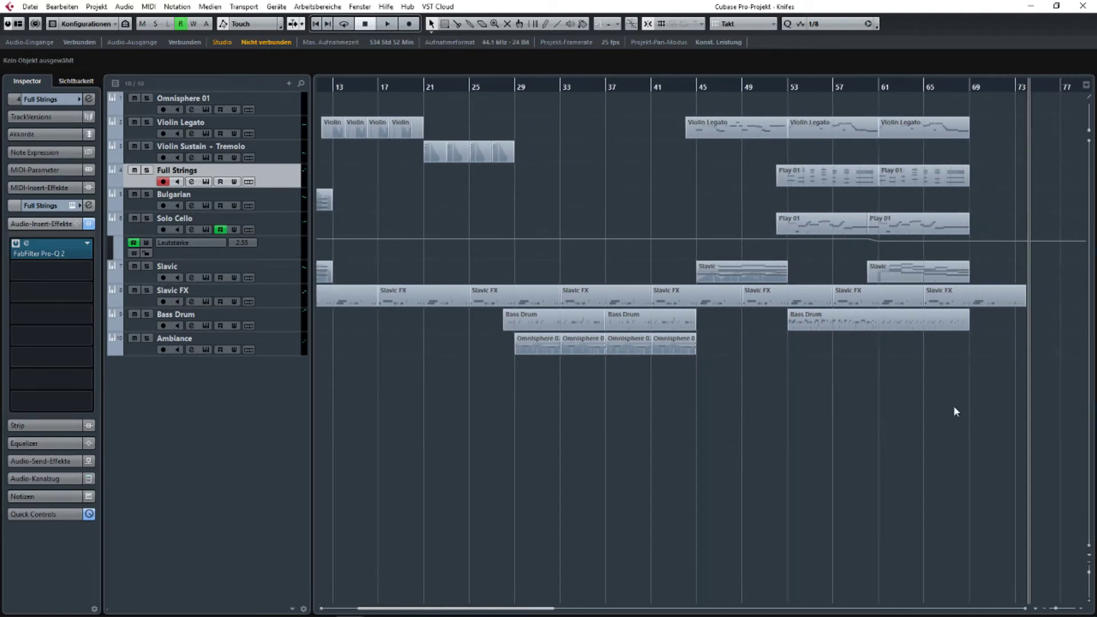
drag(1014, 412, 275, 105)
click(642, 438)
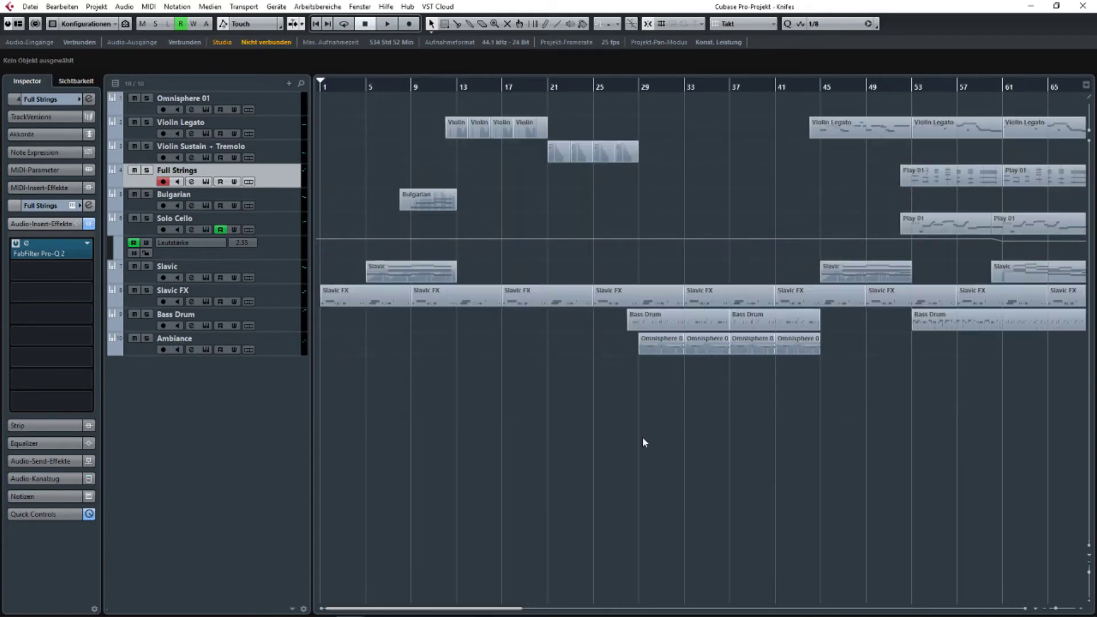
drag(352, 396, 477, 394)
click(1065, 96)
click(477, 394)
drag(790, 109, 790, 110)
drag(864, 130, 831, 145)
drag(412, 127, 584, 121)
click(627, 126)
click(584, 121)
drag(510, 155, 509, 155)
click(494, 177)
scroll(719, 159, right, 5)
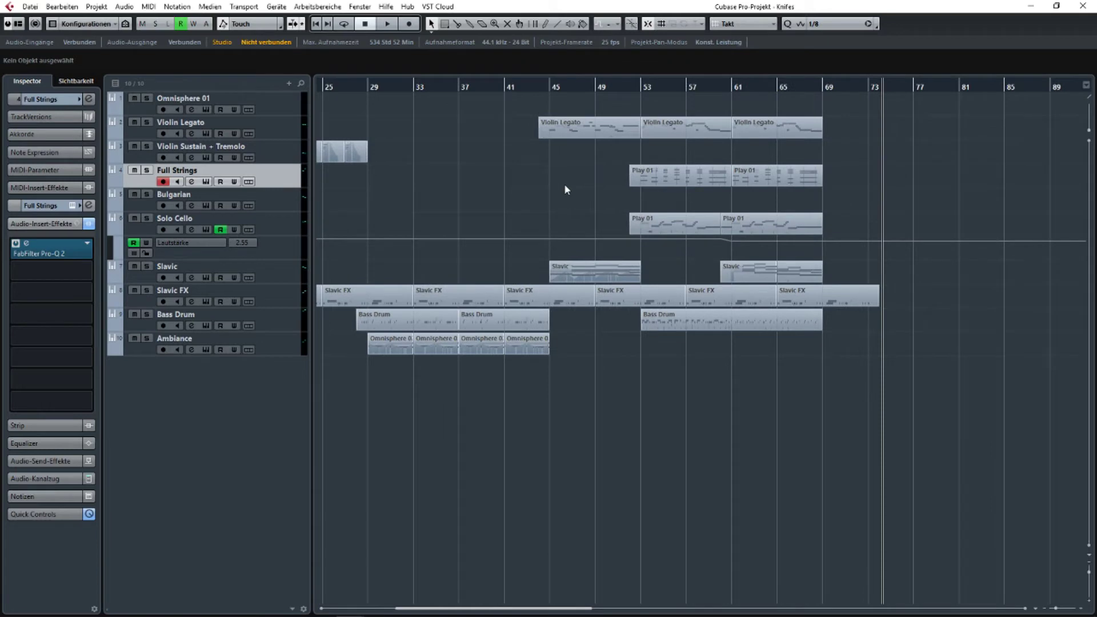
drag(564, 185, 892, 198)
click(1040, 192)
scroll(558, 238, left, 2)
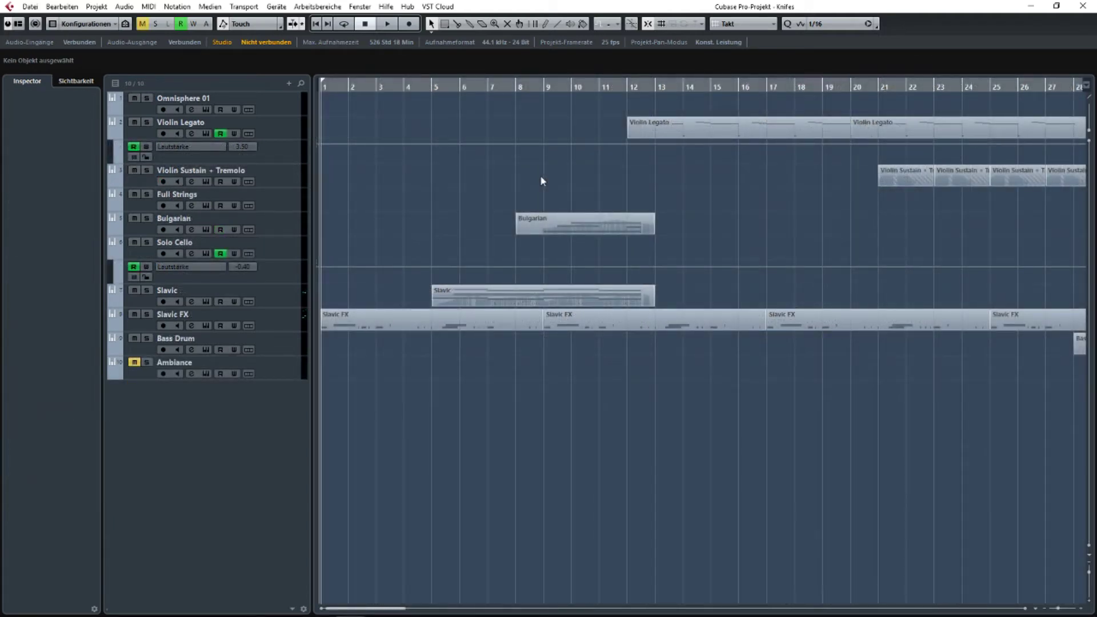
Look through the revised arrangement, with volume automation on Violin Legato, from bar 1 to about bar 59 and back.
scroll(537, 266, right, 5)
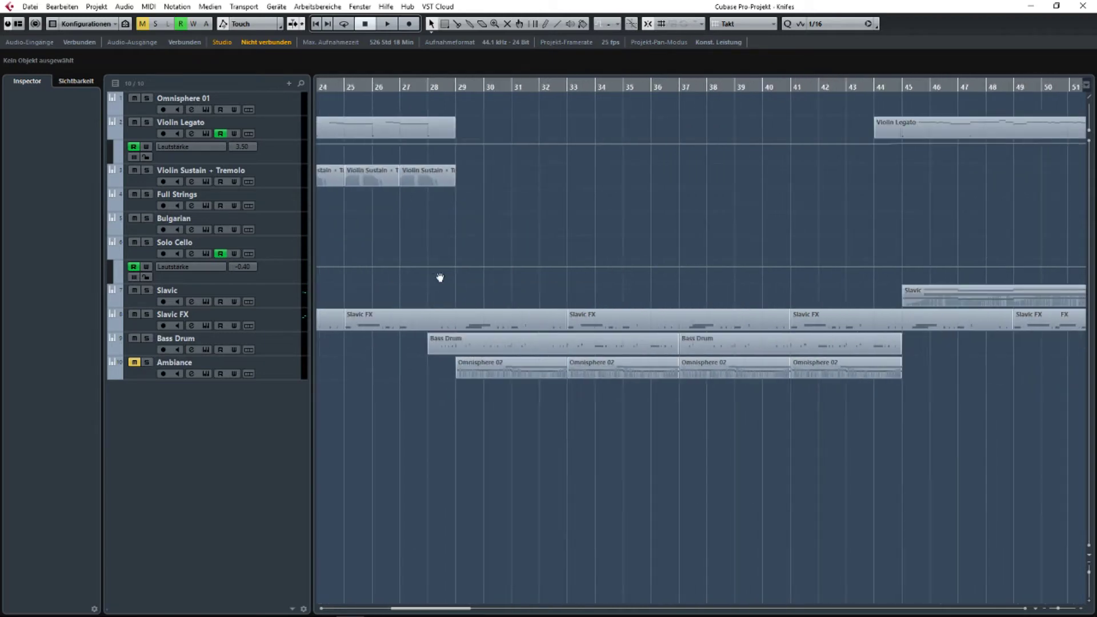
scroll(440, 277, right, 3)
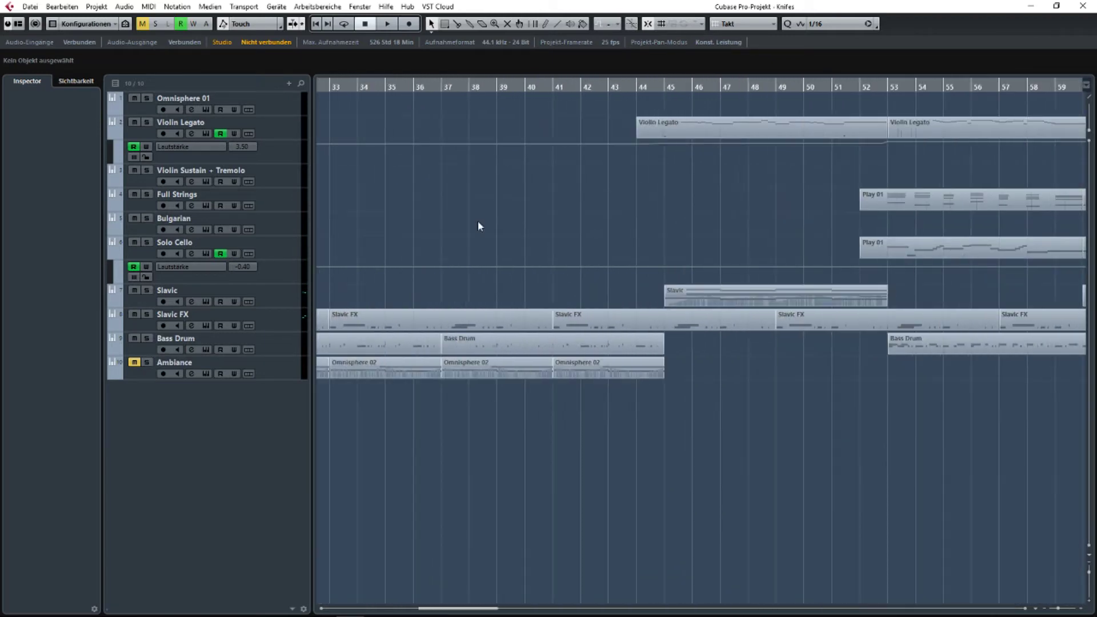
scroll(733, 220, left, 10)
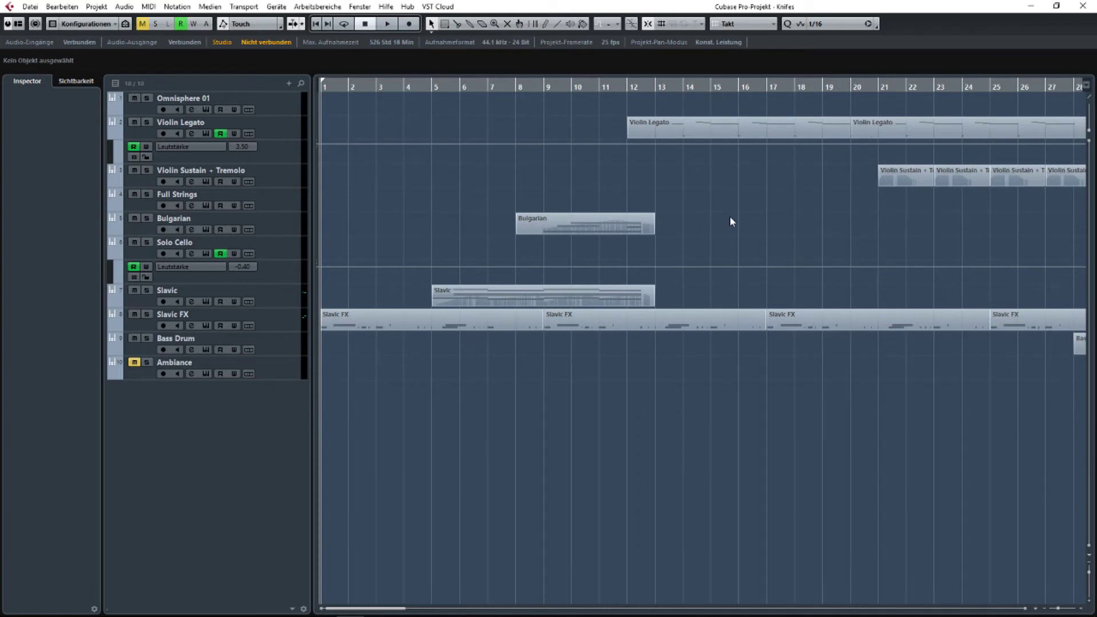
Open the first Slavic part in the Key Editor, examine its modulation curve and briefly choose the Line tool.
click(285, 108)
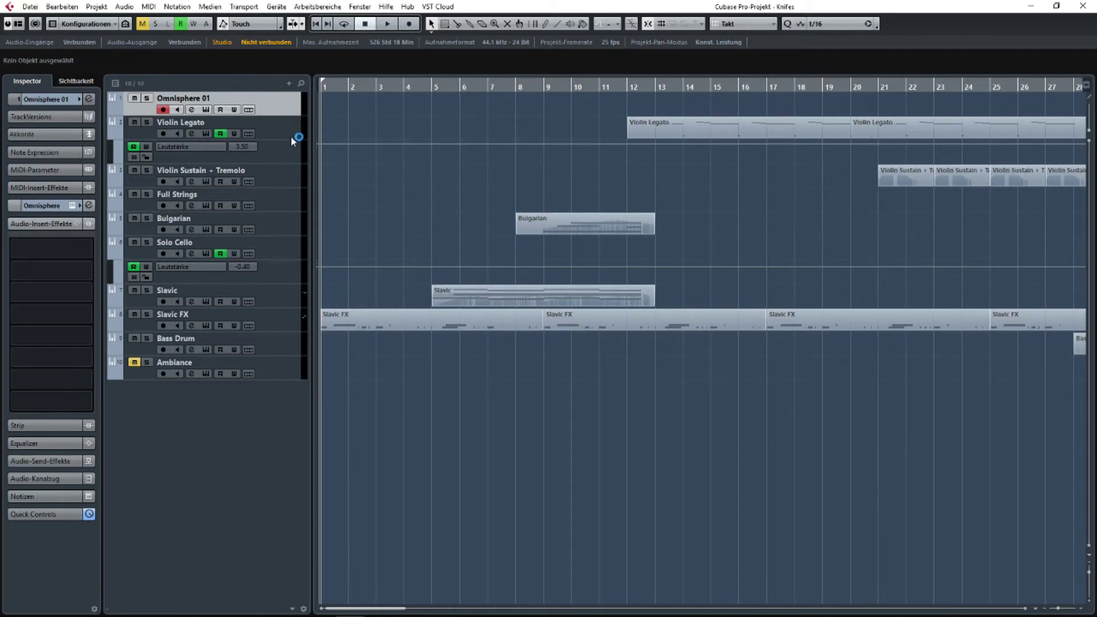
double_click(470, 290)
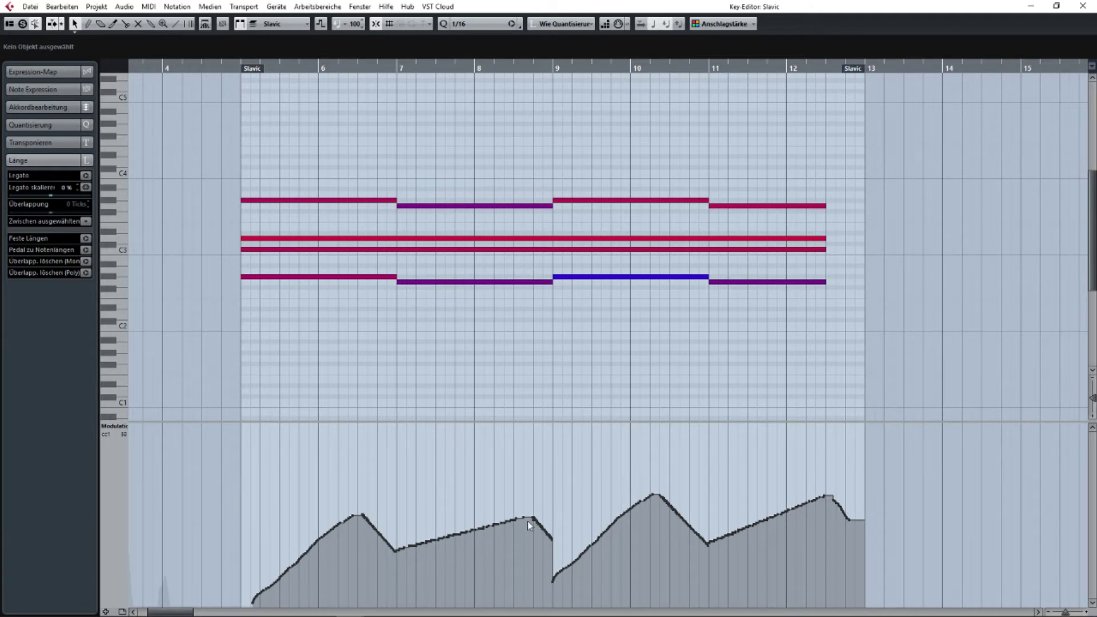
right_click(378, 480)
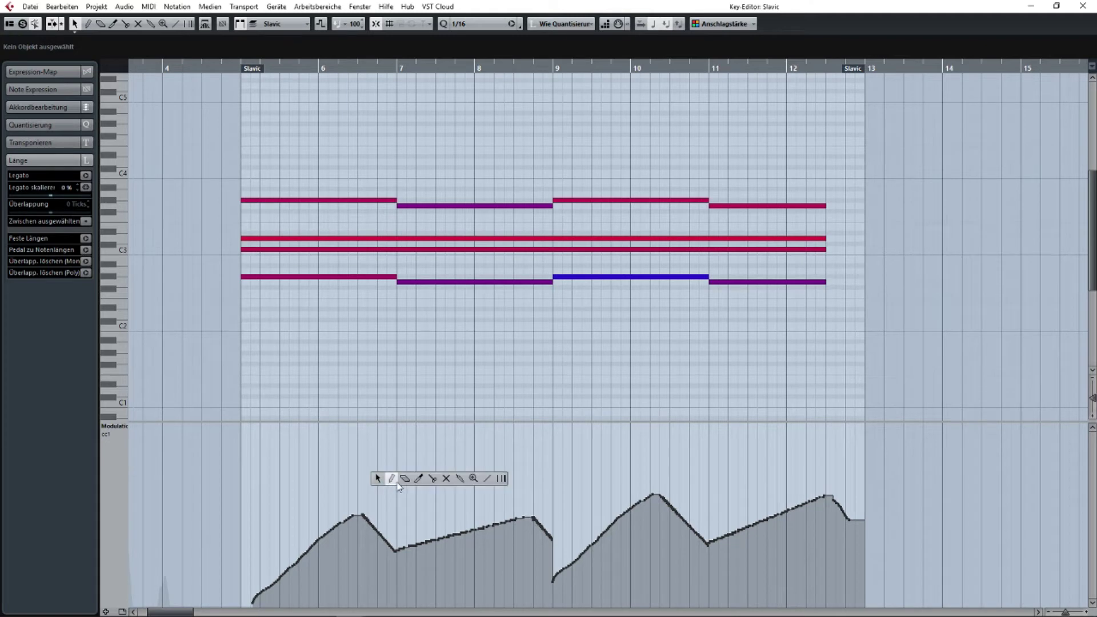
click(487, 480)
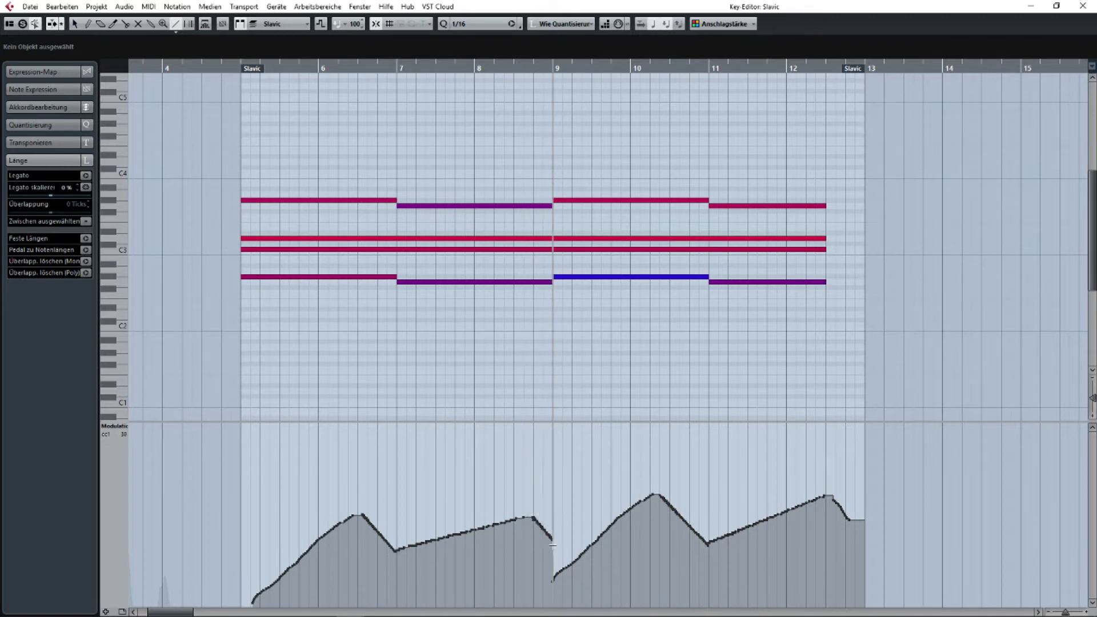
right_click(558, 153)
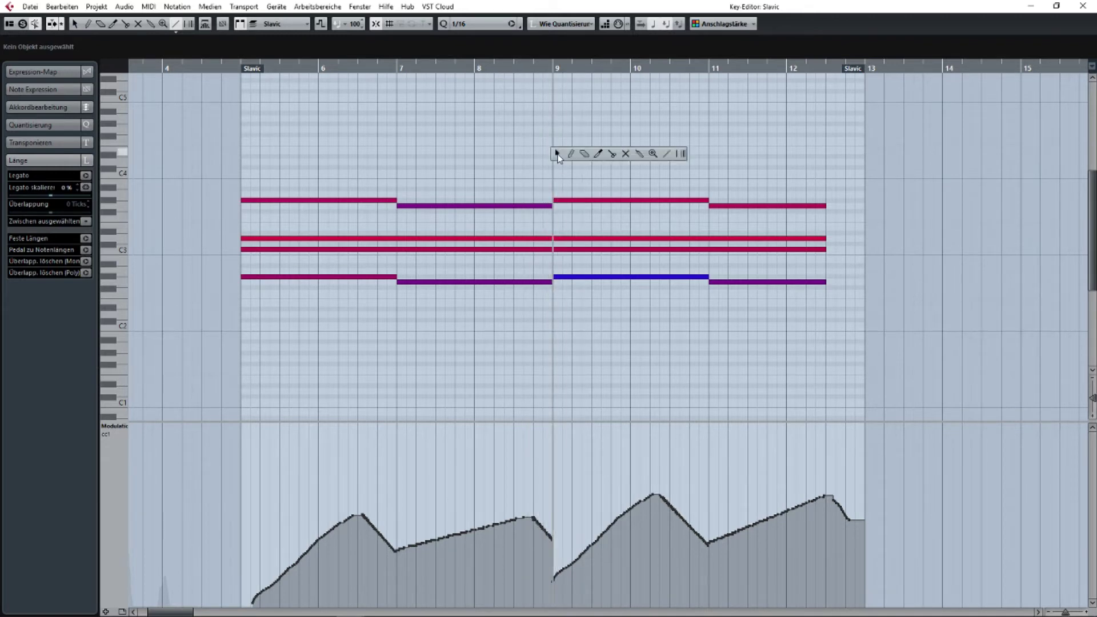
click(561, 157)
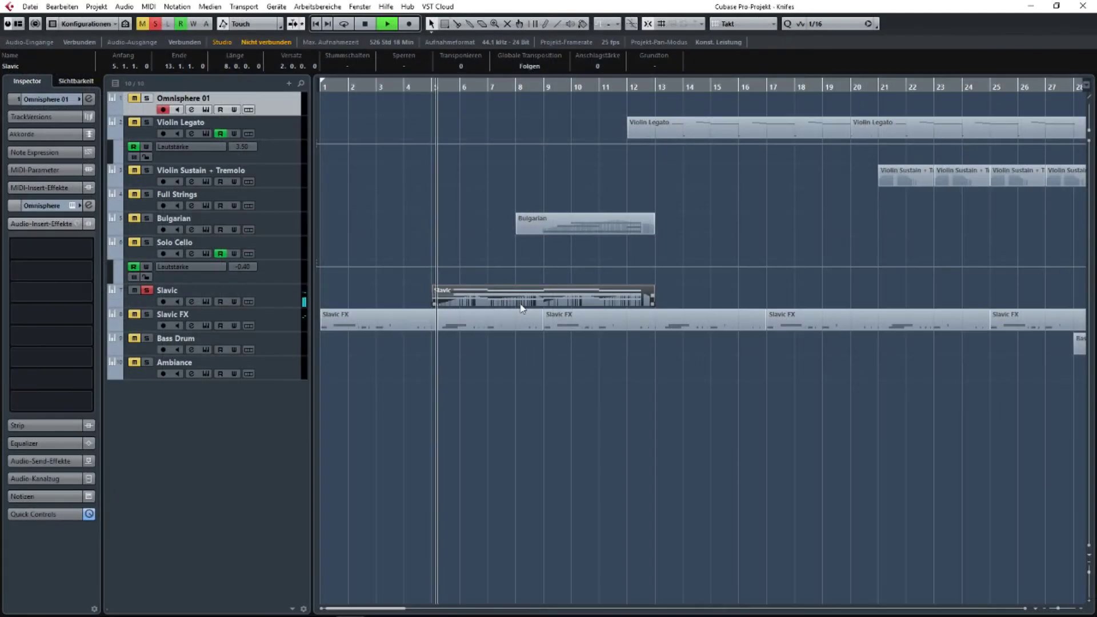
Play the soloed Slavic part from bar 5 to bar 13 while viewing its modulation curve in the Key Editor, ending back in the project.
double_click(519, 303)
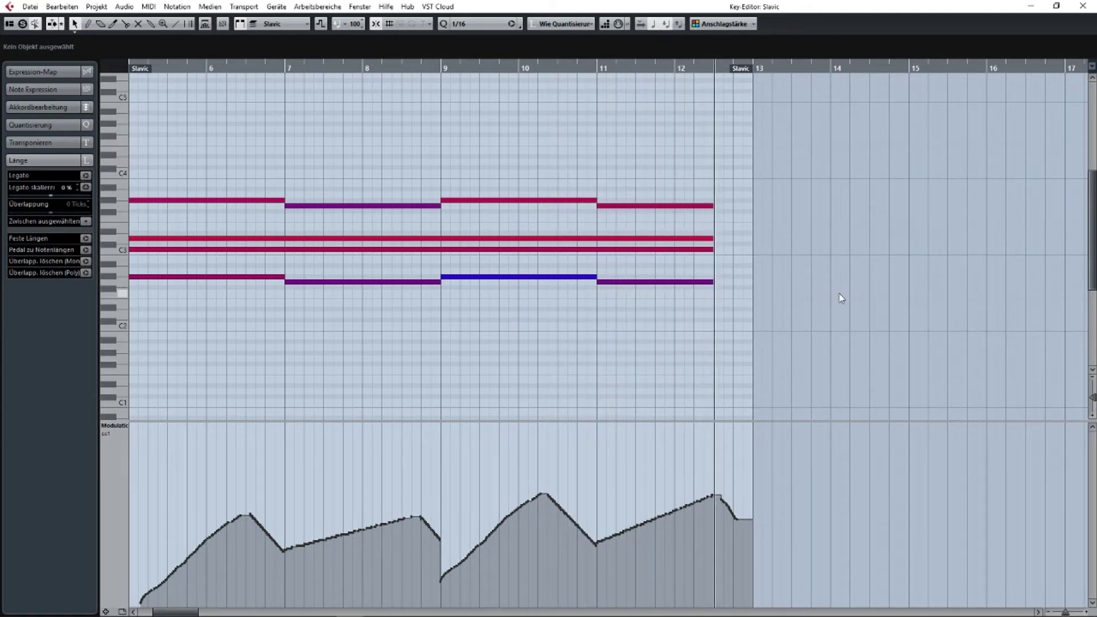
click(1082, 6)
key(space)
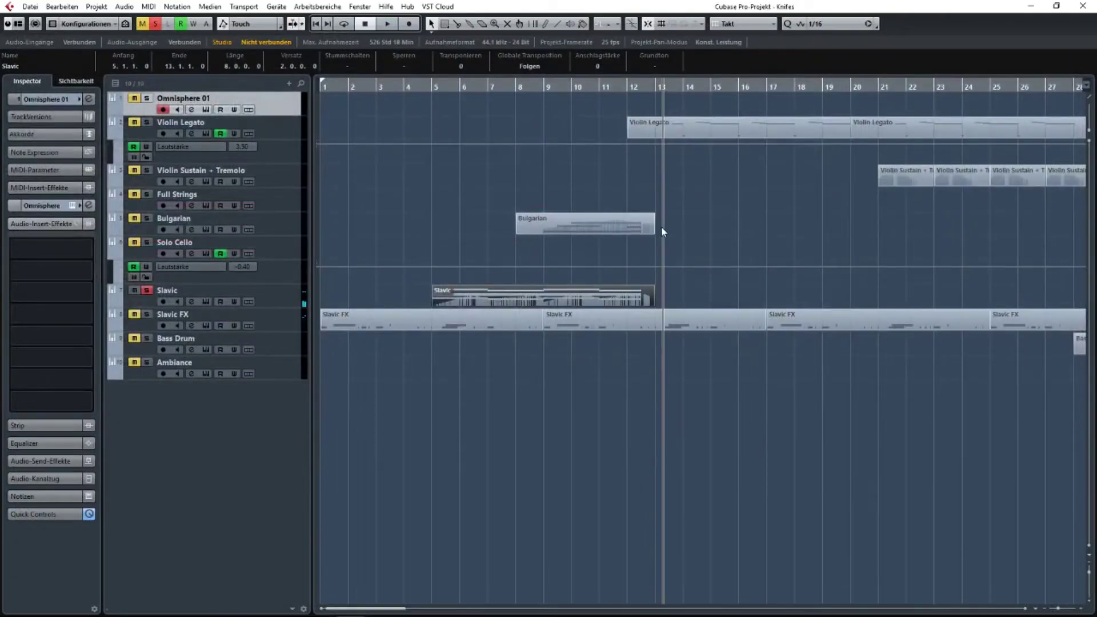
Turn off solo on the Slavic track and open the Bulgarian and Slavic parts together in the Key Editor.
click(146, 291)
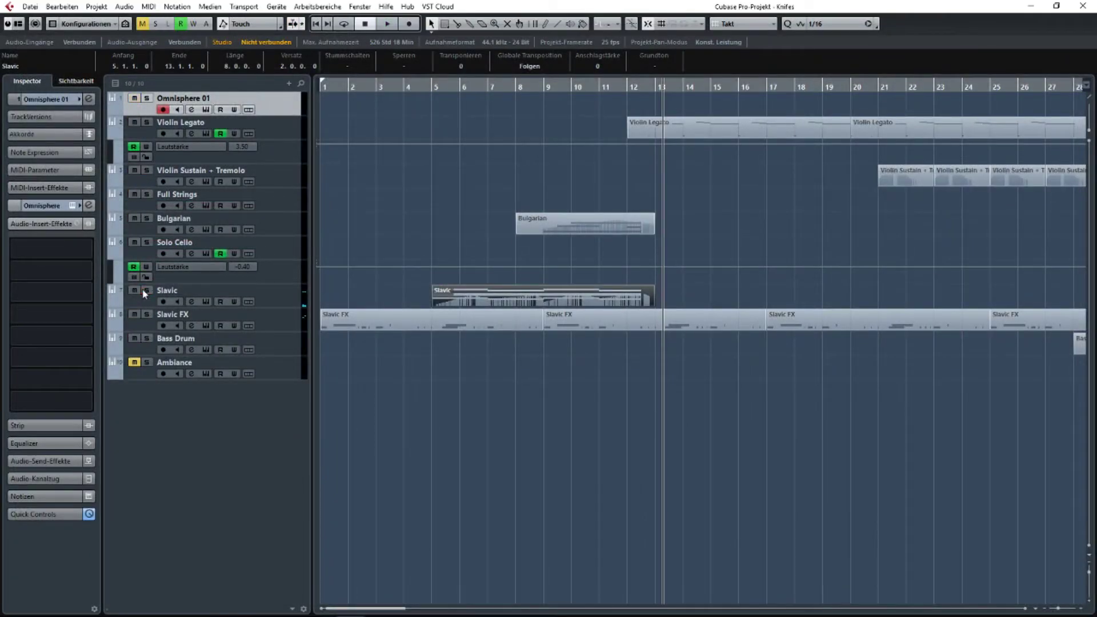
double_click(574, 216)
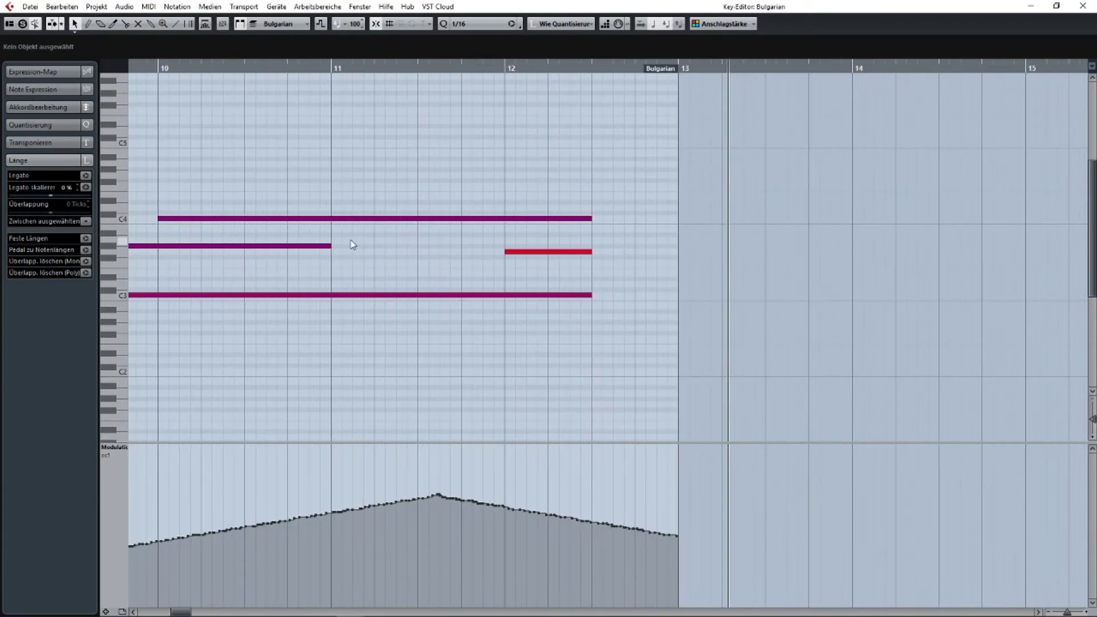
mouse_move(334, 243)
mouse_down()
mouse_move(498, 254)
mouse_move(336, 238)
mouse_up()
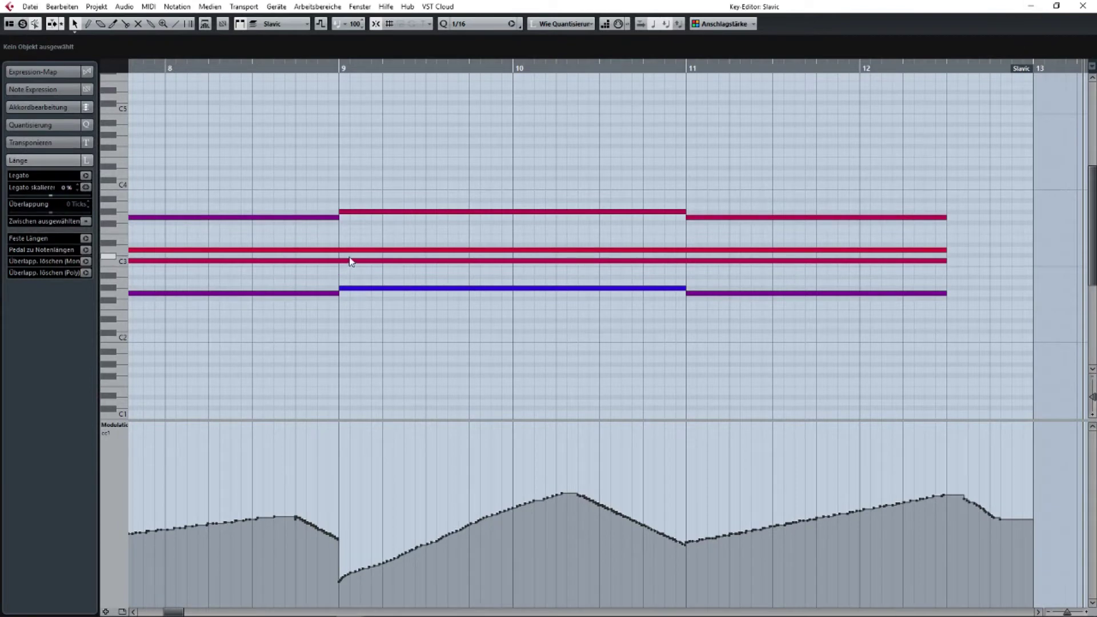
click(1082, 6)
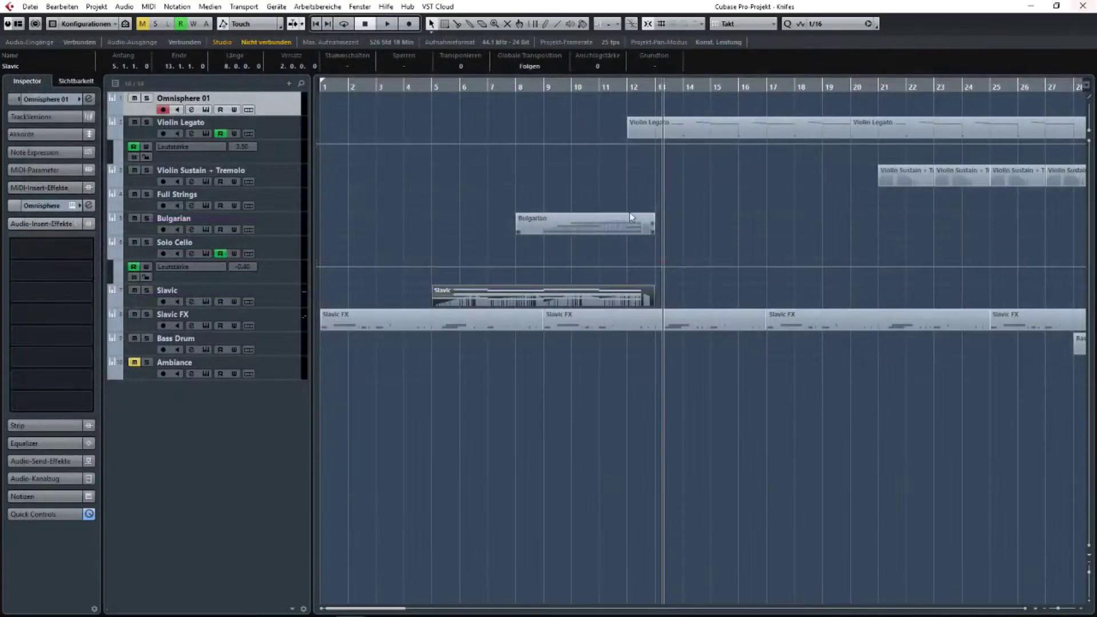
double_click(628, 220)
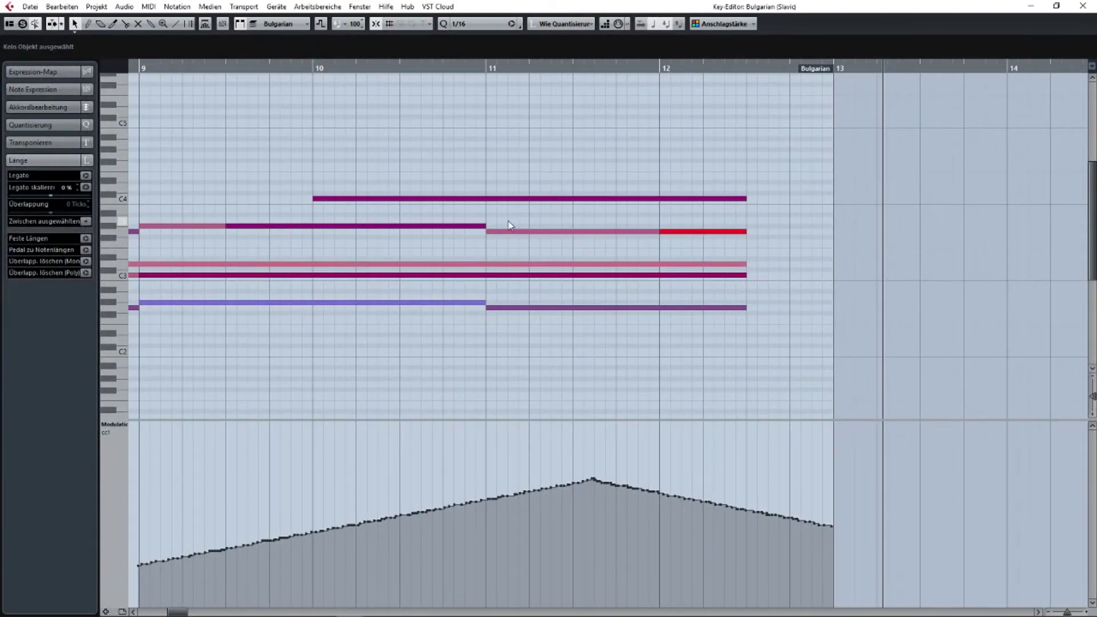
Compare the Bulgarian notes and modulation with the overlaid Slavic chords from bar 13 back to bar 5.
drag(522, 229, 598, 233)
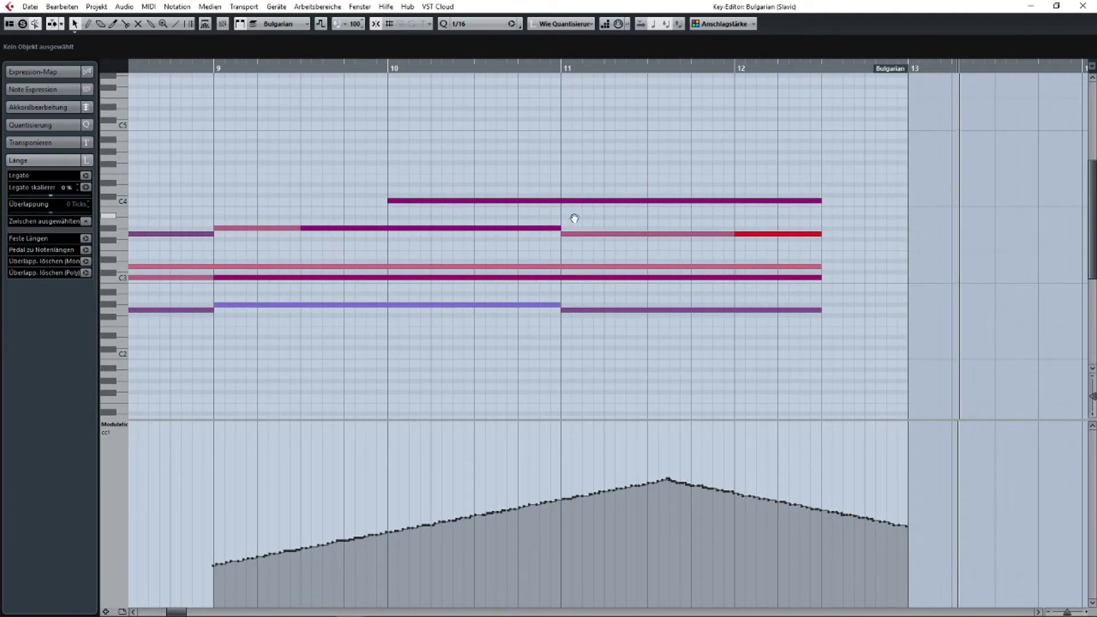
drag(570, 220, 711, 225)
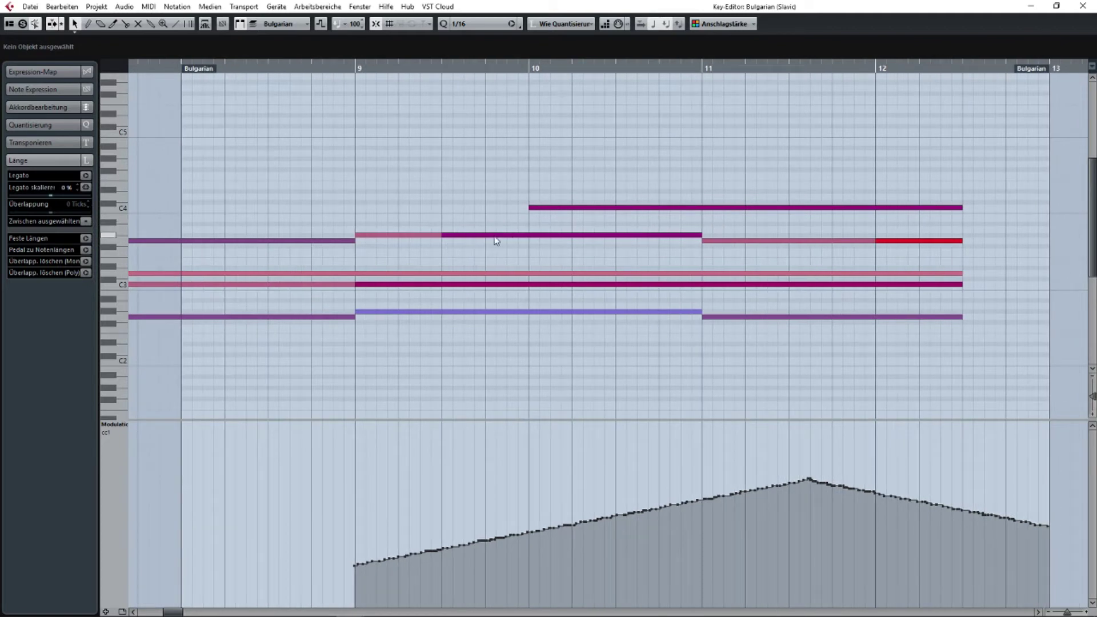
drag(730, 186, 480, 197)
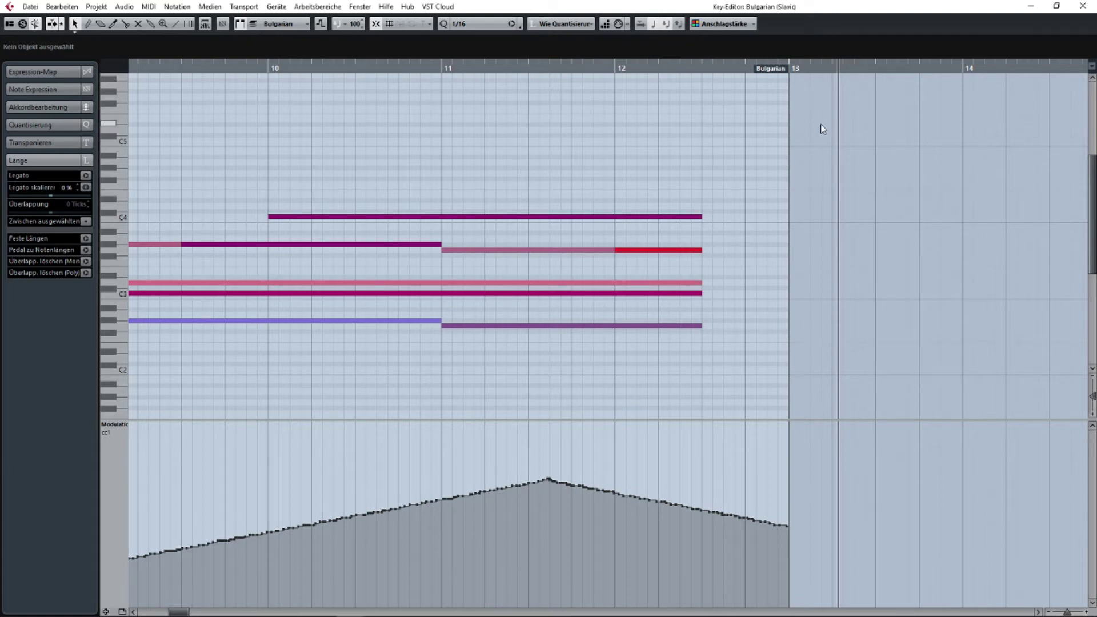
drag(655, 133, 706, 133)
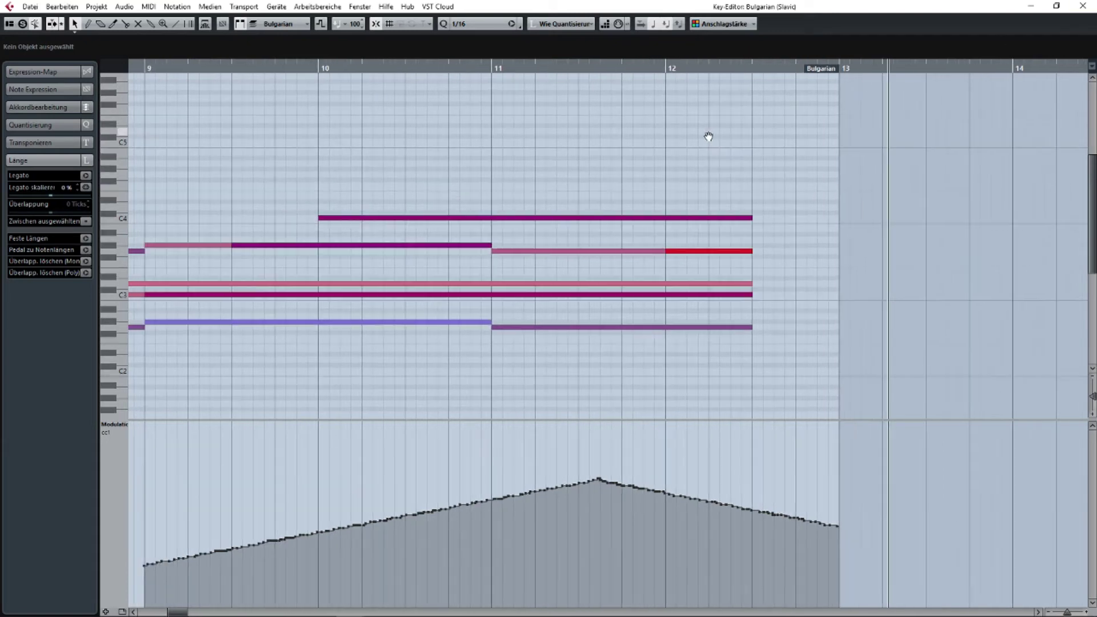
drag(446, 332, 713, 303)
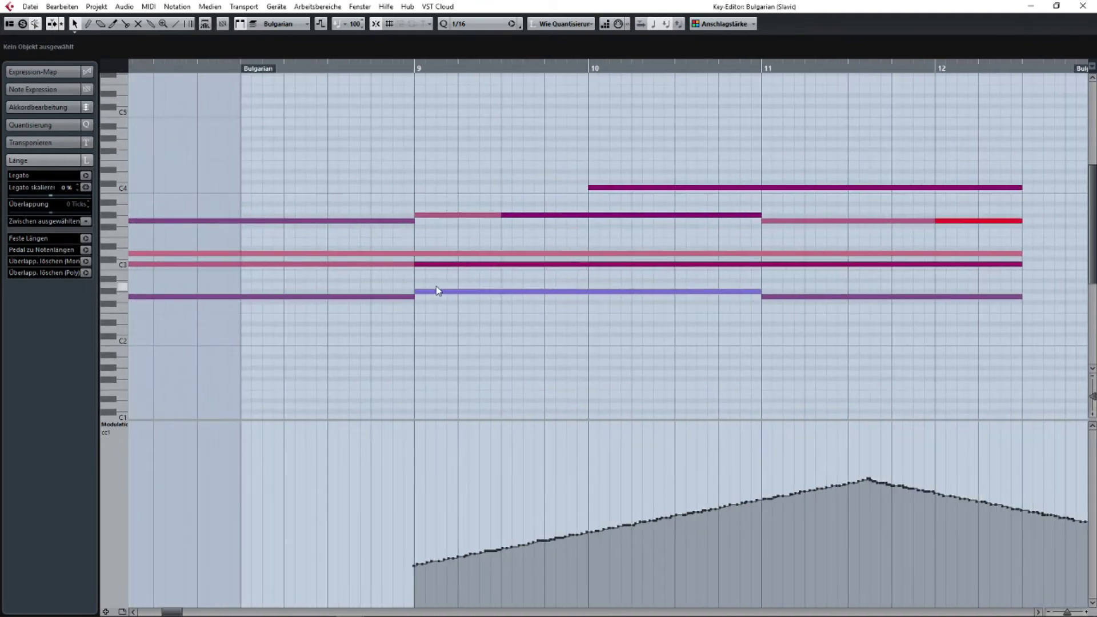
drag(408, 300, 1082, 307)
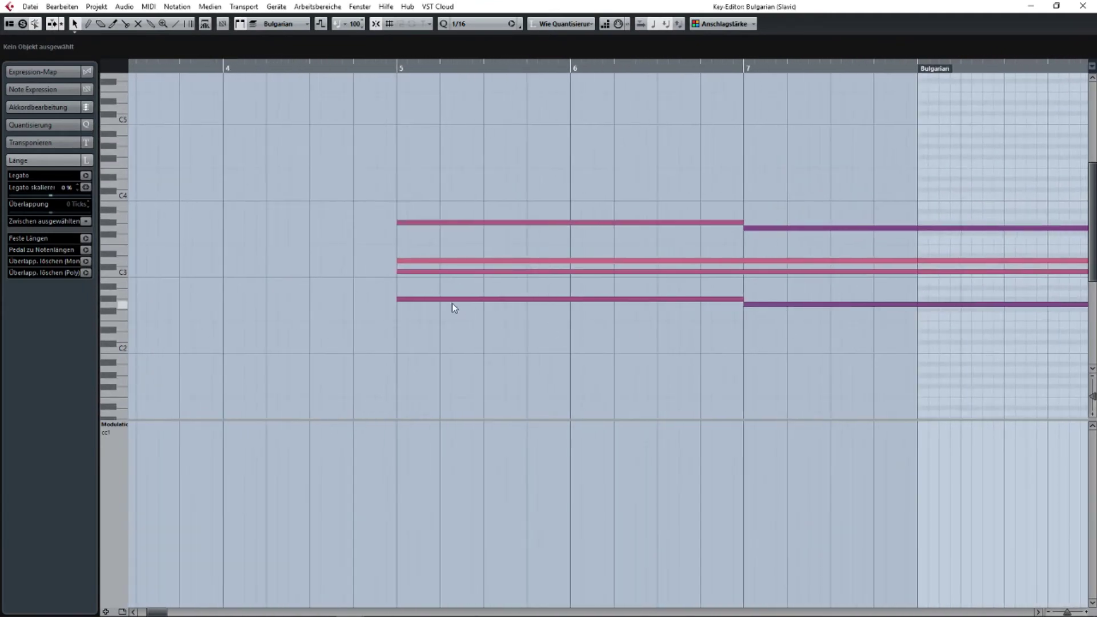
Examine the intervals in the Slavic chord at bar 5 by selecting G#2 with D3, D3 with G#3, and C3 with D3.
drag(439, 309, 479, 213)
click(424, 299)
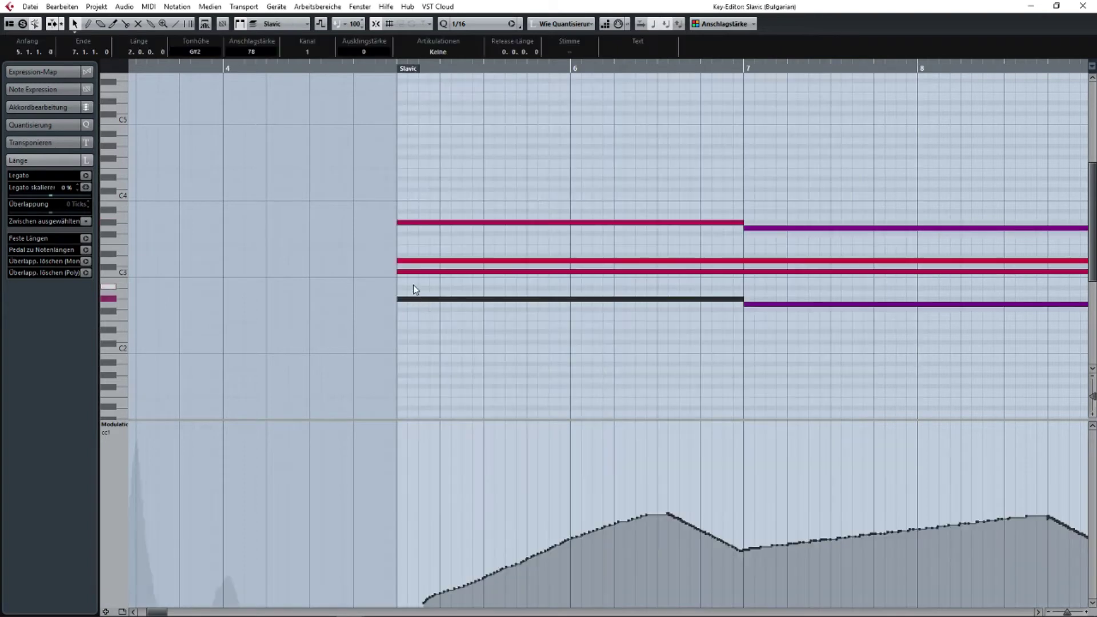
click(433, 261)
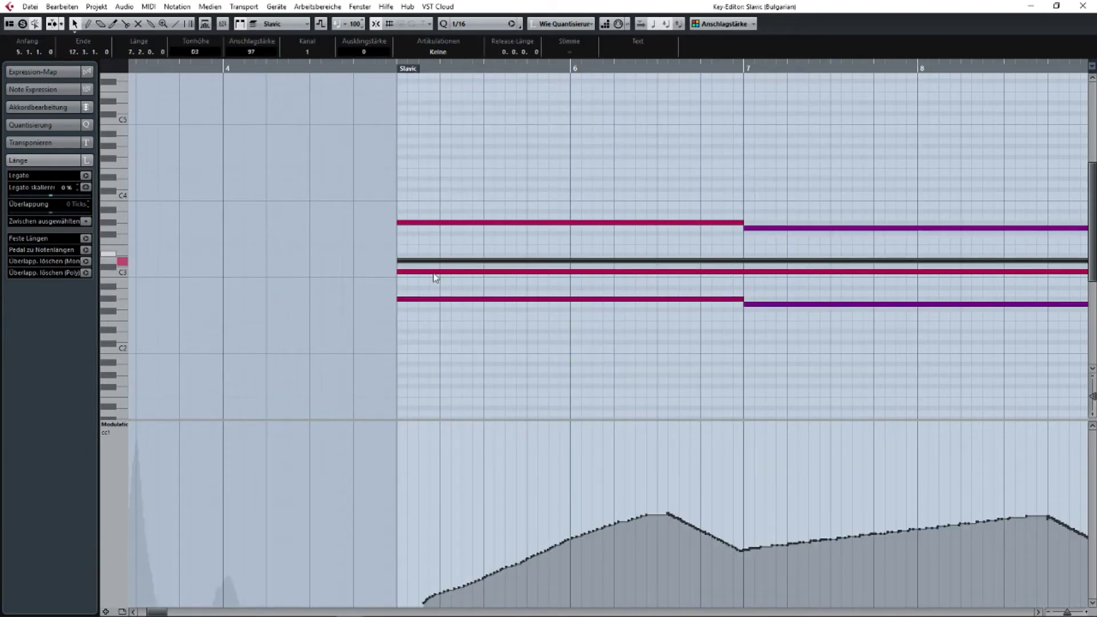
click(438, 316)
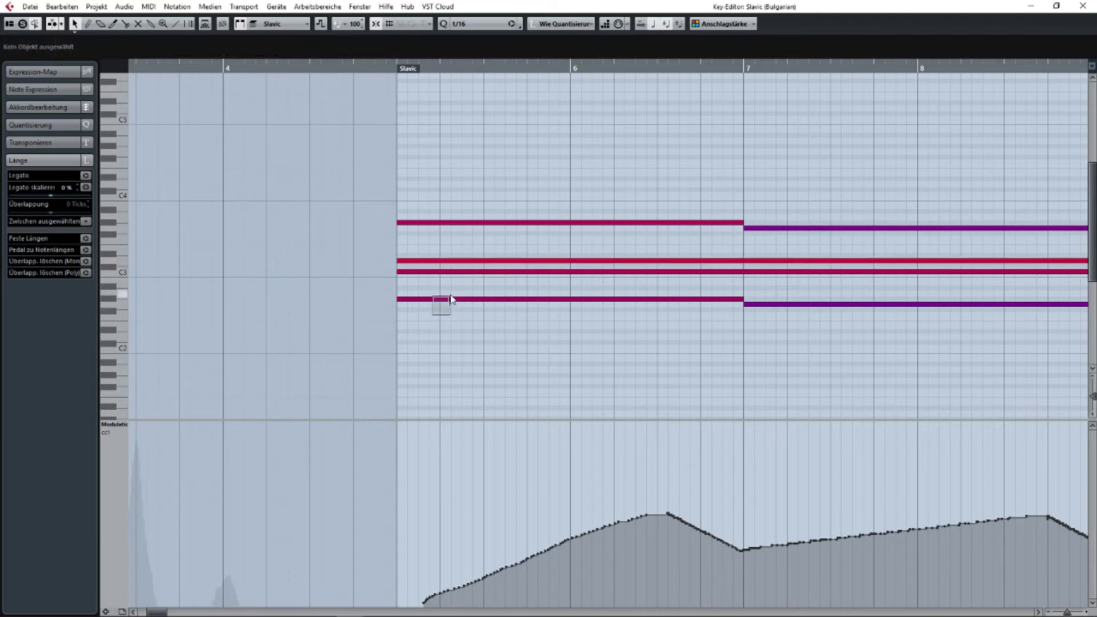
click(441, 299)
shift+click(444, 261)
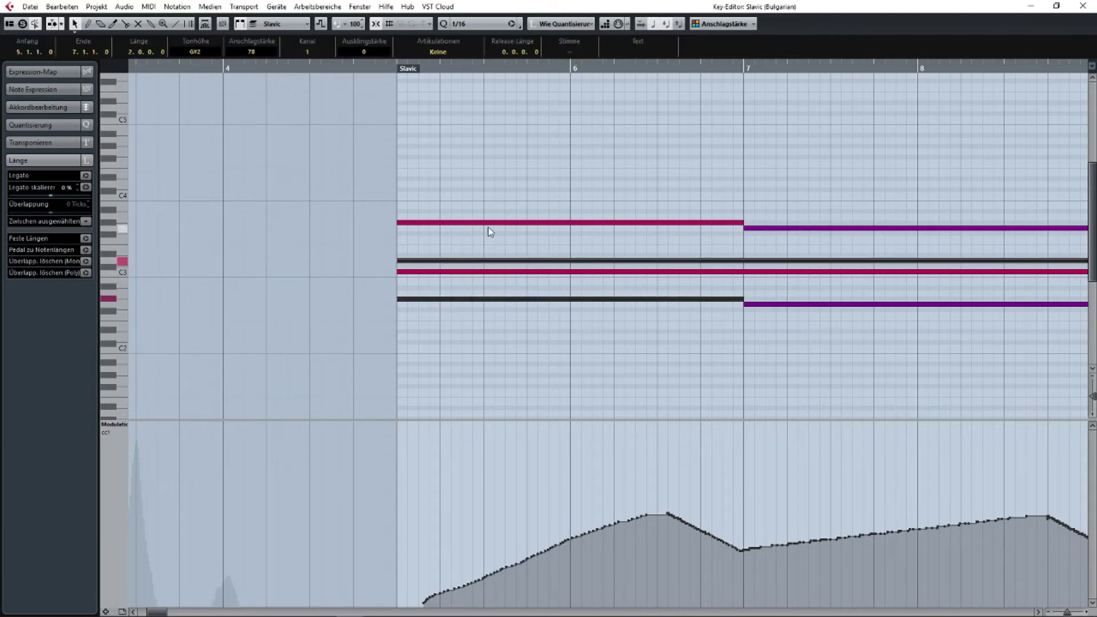
click(437, 249)
click(440, 261)
shift+click(456, 223)
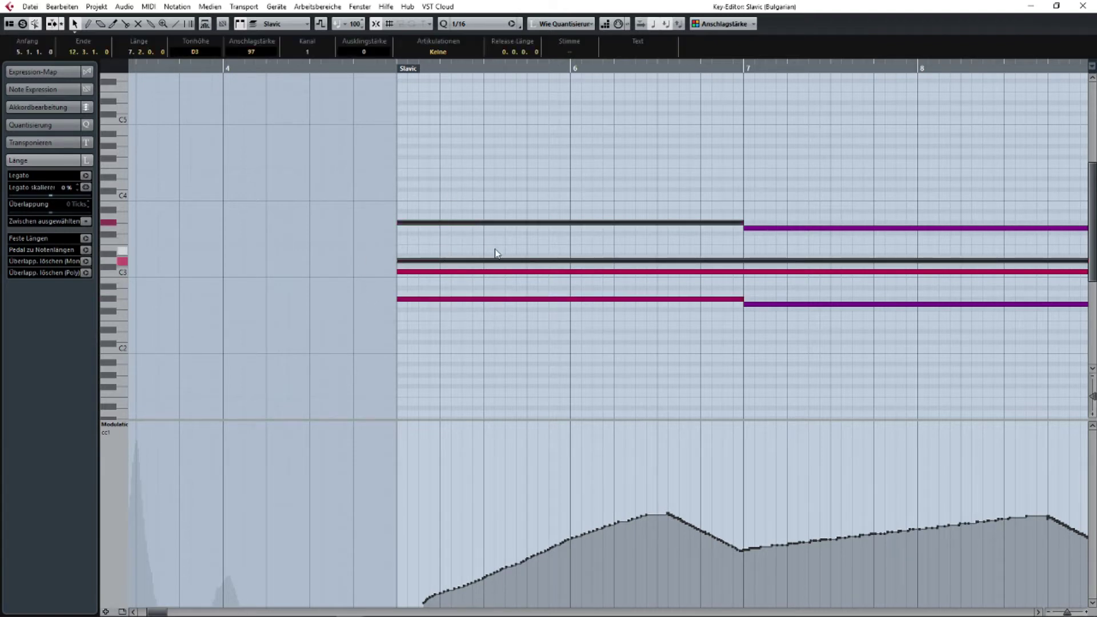
click(428, 285)
drag(422, 286, 461, 255)
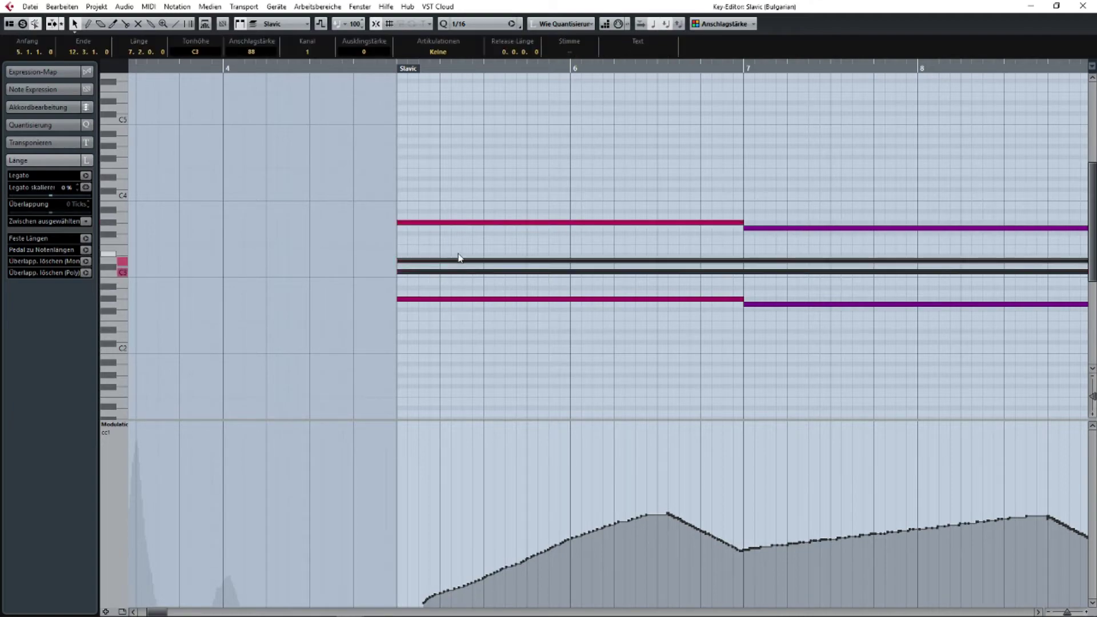
Select the Bulgarian C4 note starting at bar 10 and examine how it sits above the Slavic chords through bar 12.
scroll(676, 255, right, 8)
click(591, 332)
drag(625, 340, 1094, 376)
drag(653, 258, 78, 206)
drag(709, 253, 539, 276)
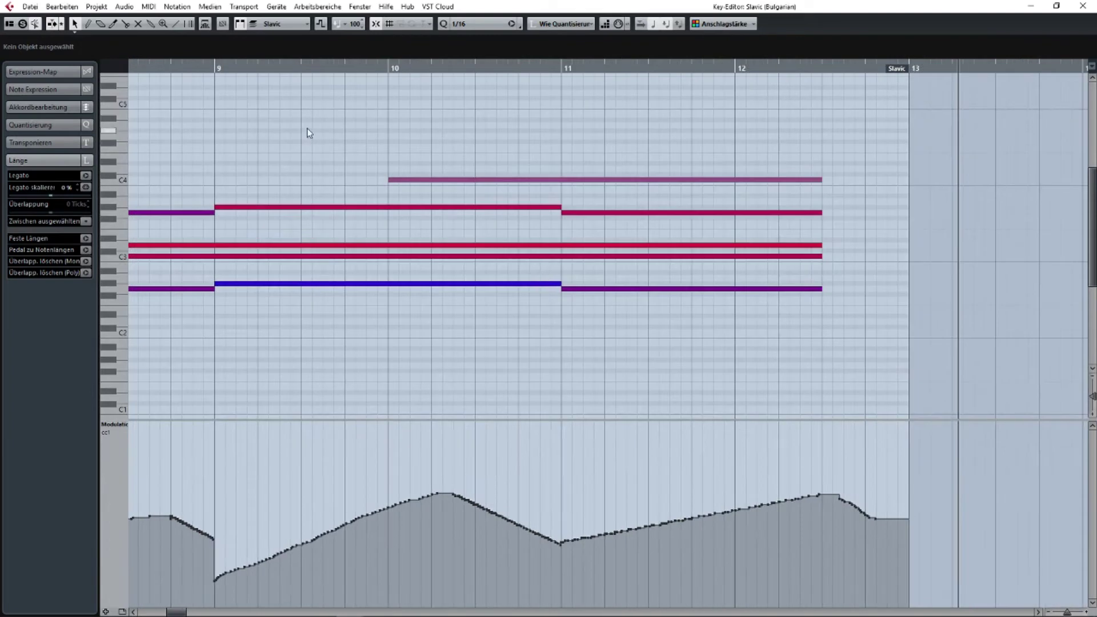
drag(306, 128, 315, 75)
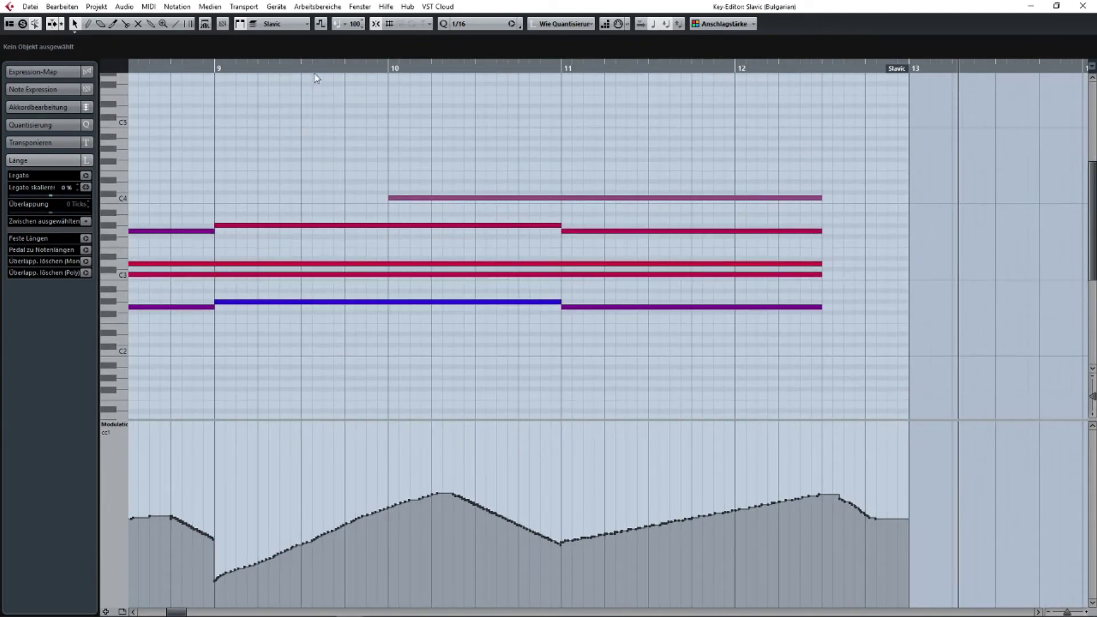
click(438, 199)
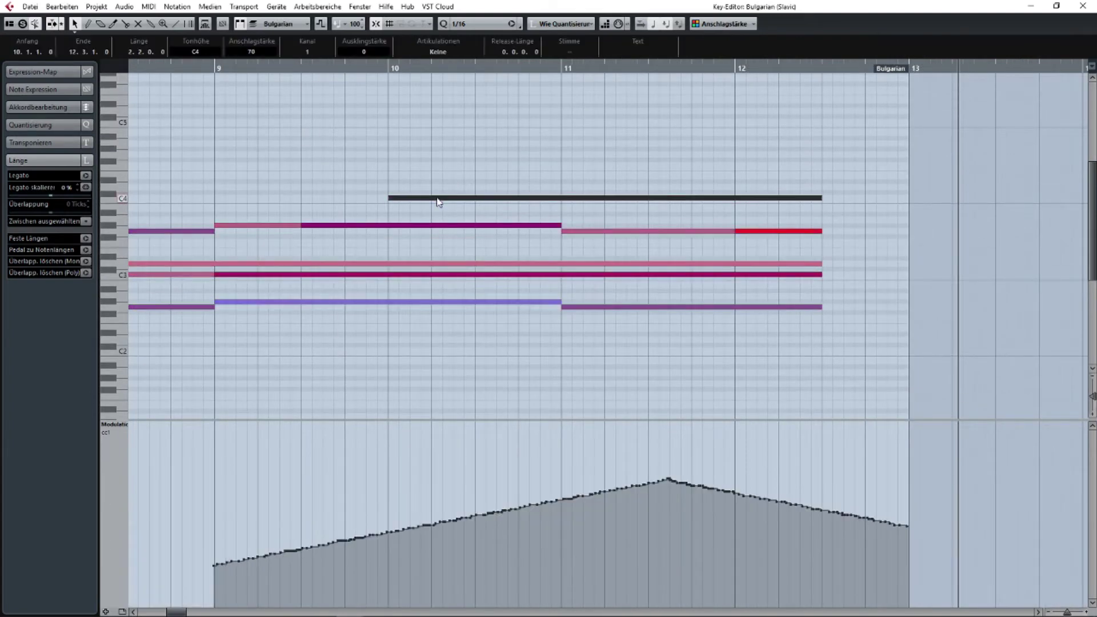
drag(557, 209, 521, 213)
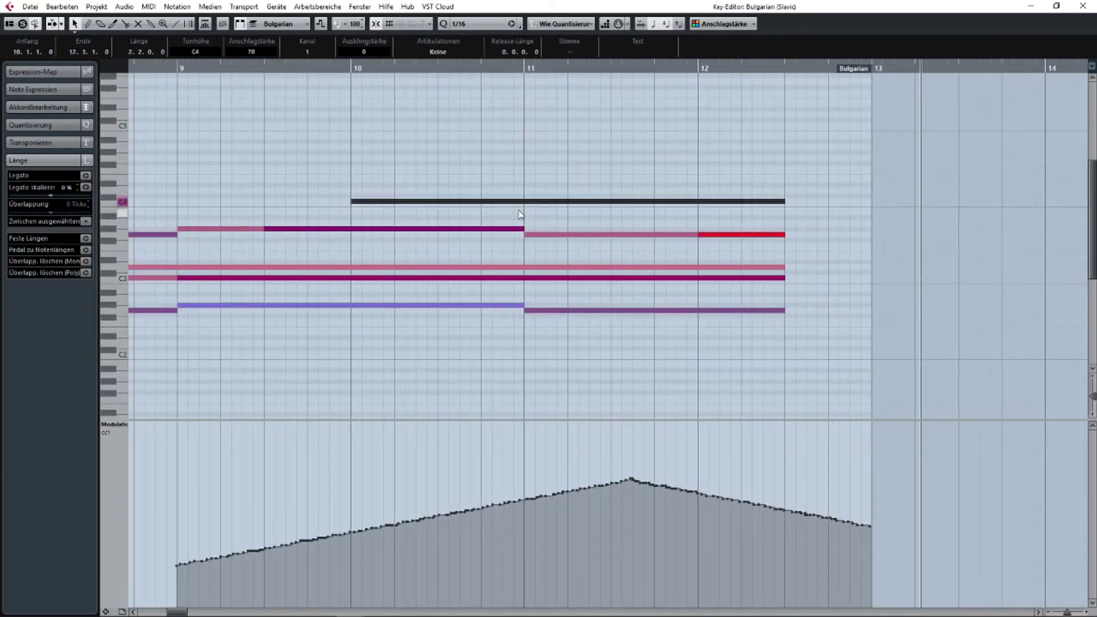
scroll(491, 250, right, 4)
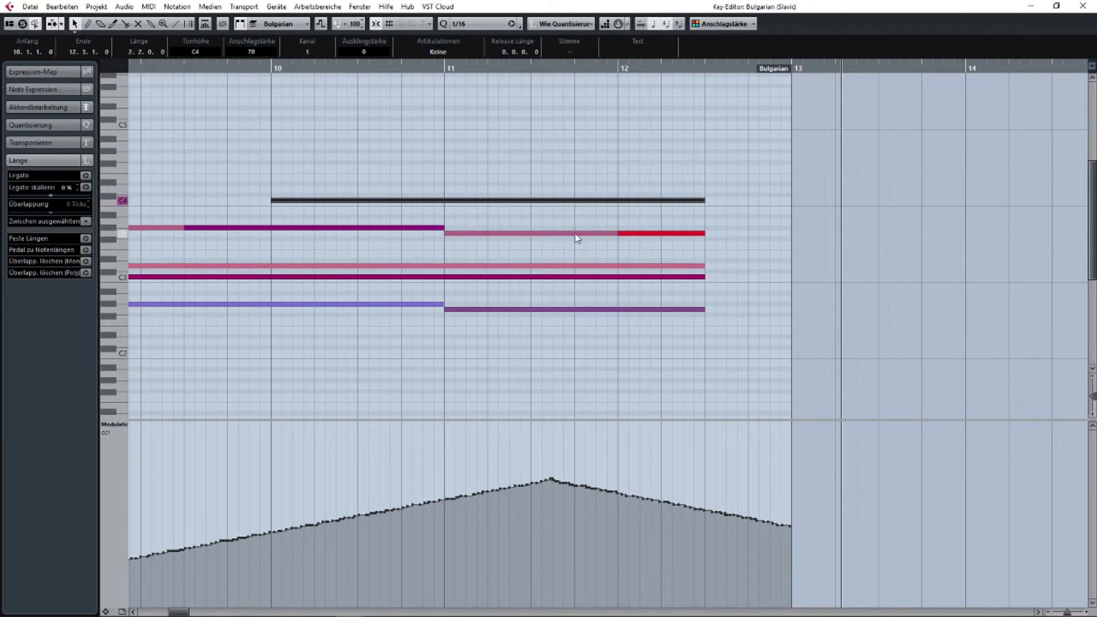
drag(651, 235, 596, 233)
drag(532, 217, 492, 226)
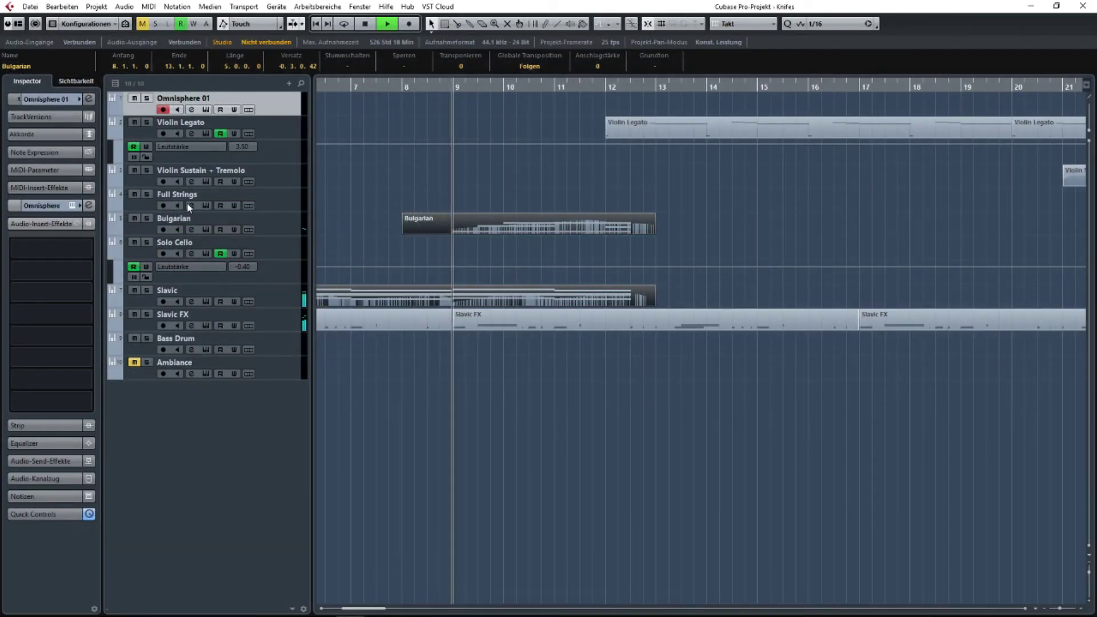
Follow the Bulgarian part's notes in the Key Editor during playback up to about bar 13, then return to the project.
double_click(478, 224)
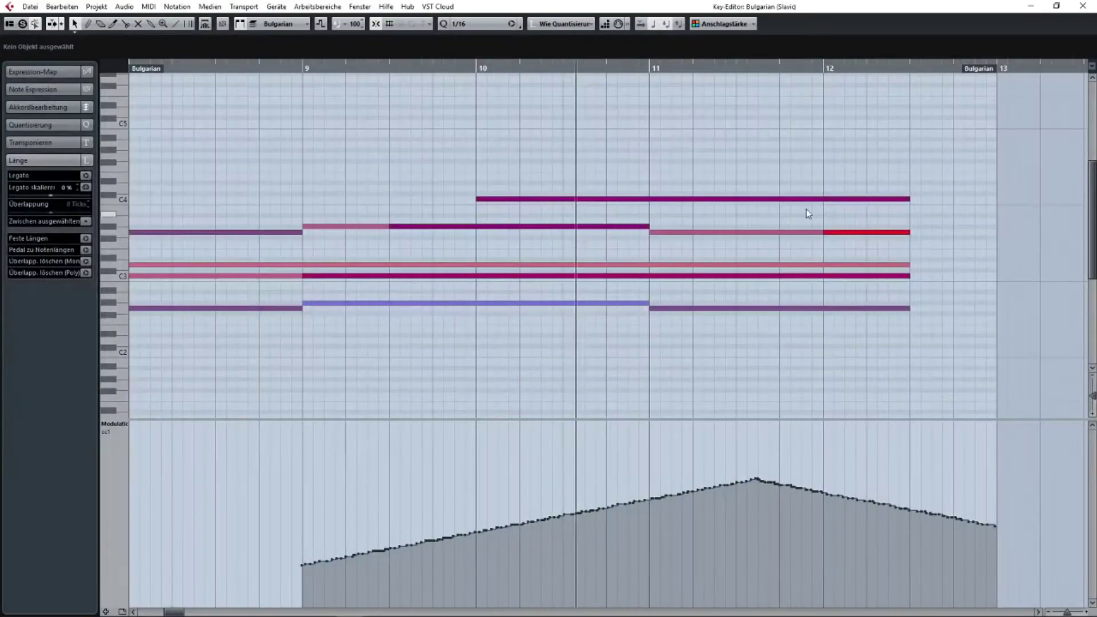
drag(858, 201, 675, 195)
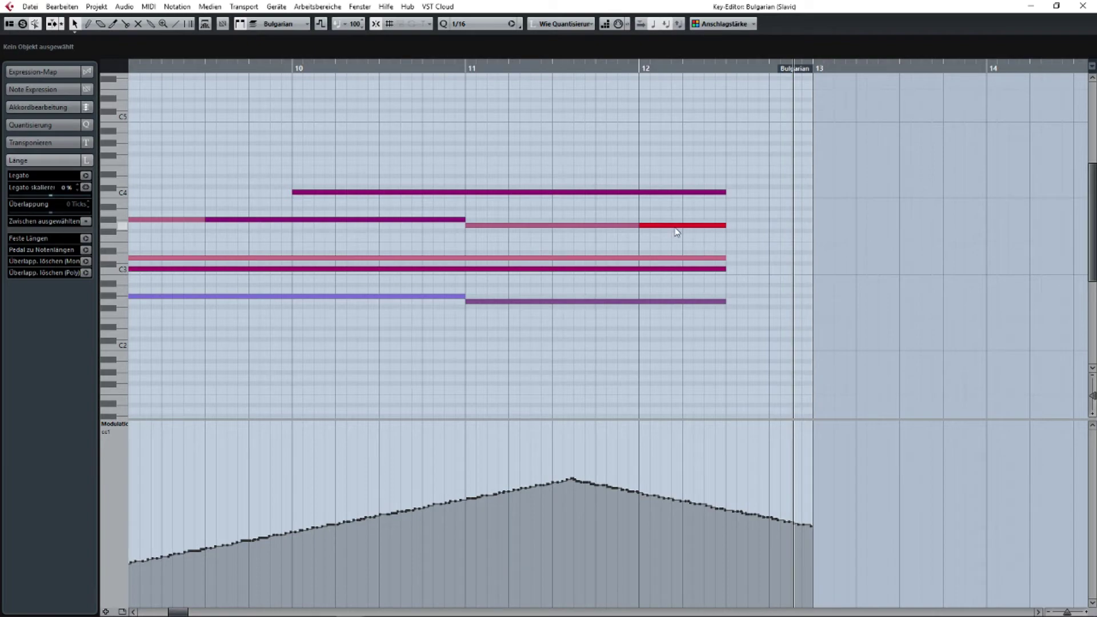
click(1083, 6)
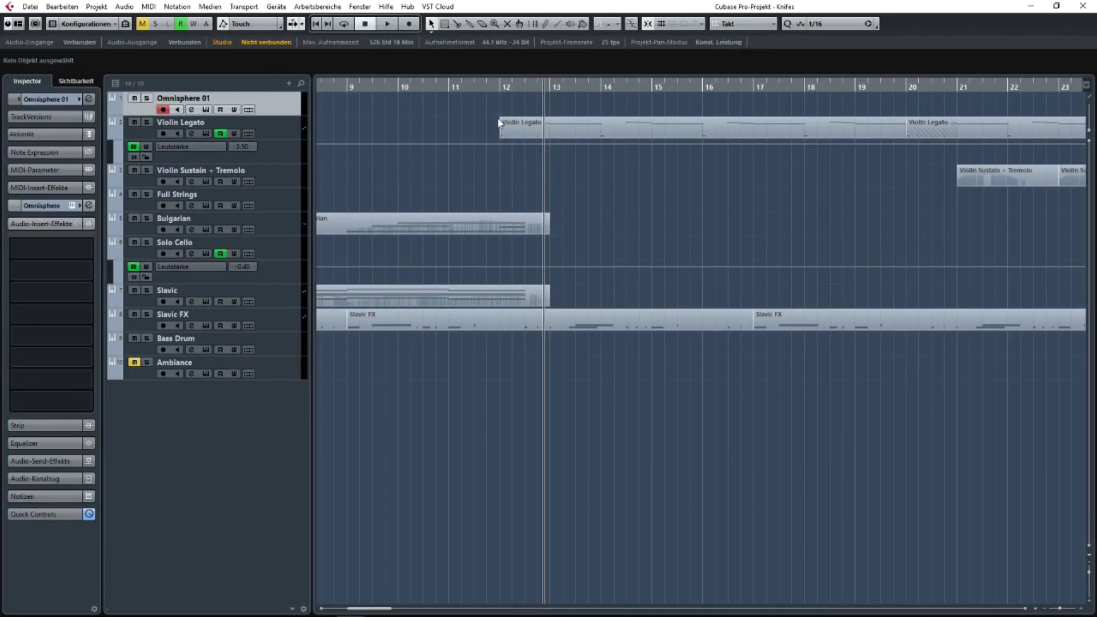
Open the first Violin Legato part in the Key Editor and examine its melody and stepped modulation from bar 12 on.
scroll(506, 137, right, 3)
scroll(485, 142, down, 3)
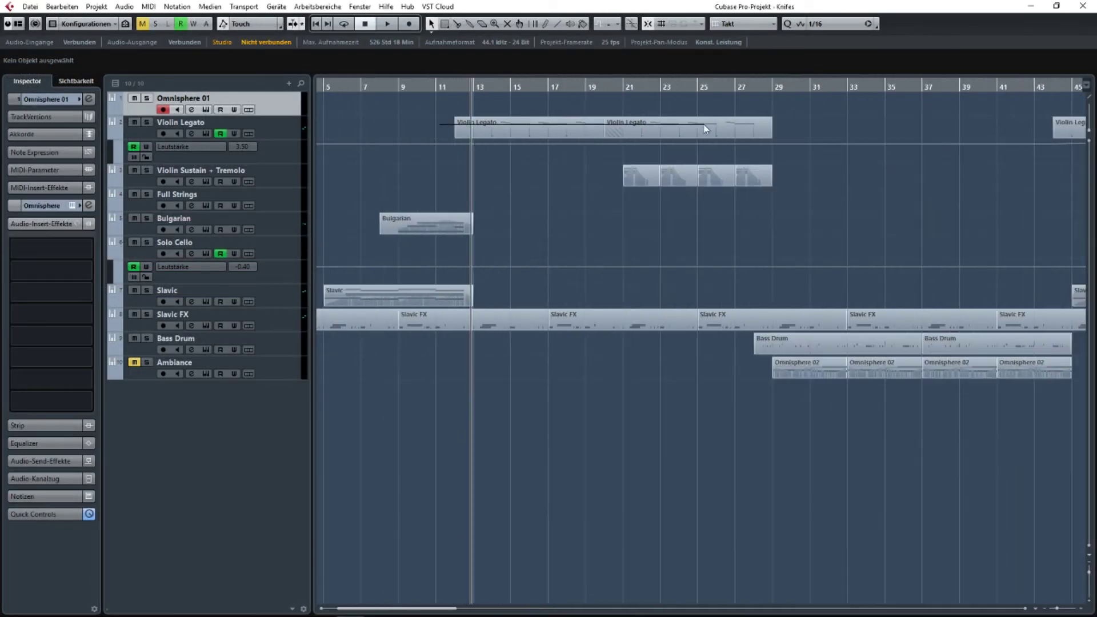
double_click(441, 139)
drag(562, 142, 674, 202)
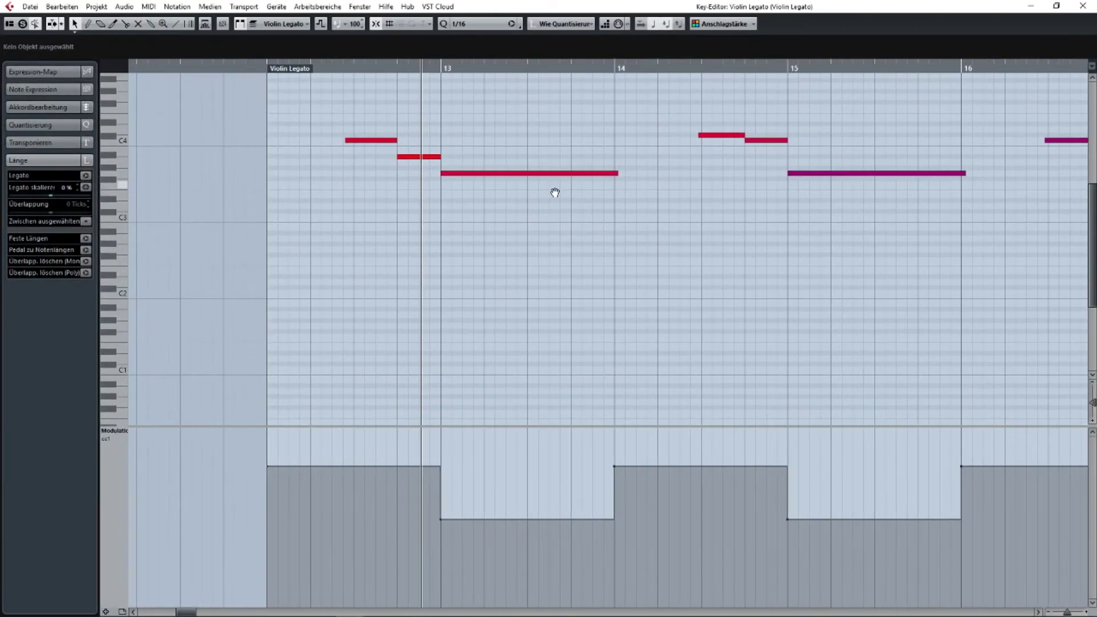
drag(522, 166, 338, 148)
scroll(432, 154, down, 3)
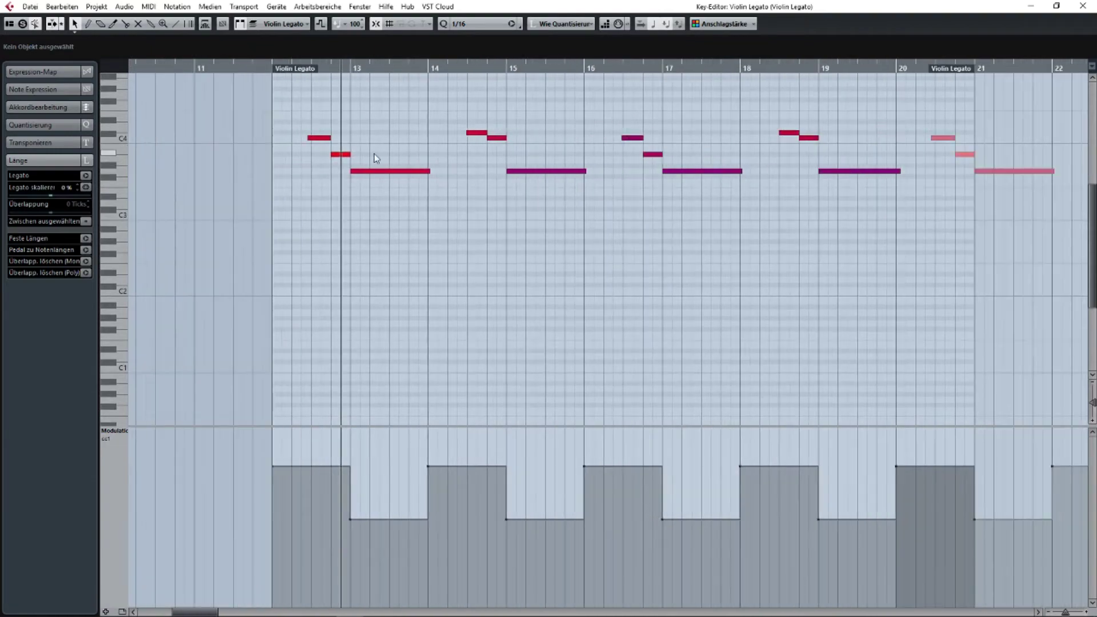
scroll(404, 178, down, 2)
scroll(373, 209, up, 7)
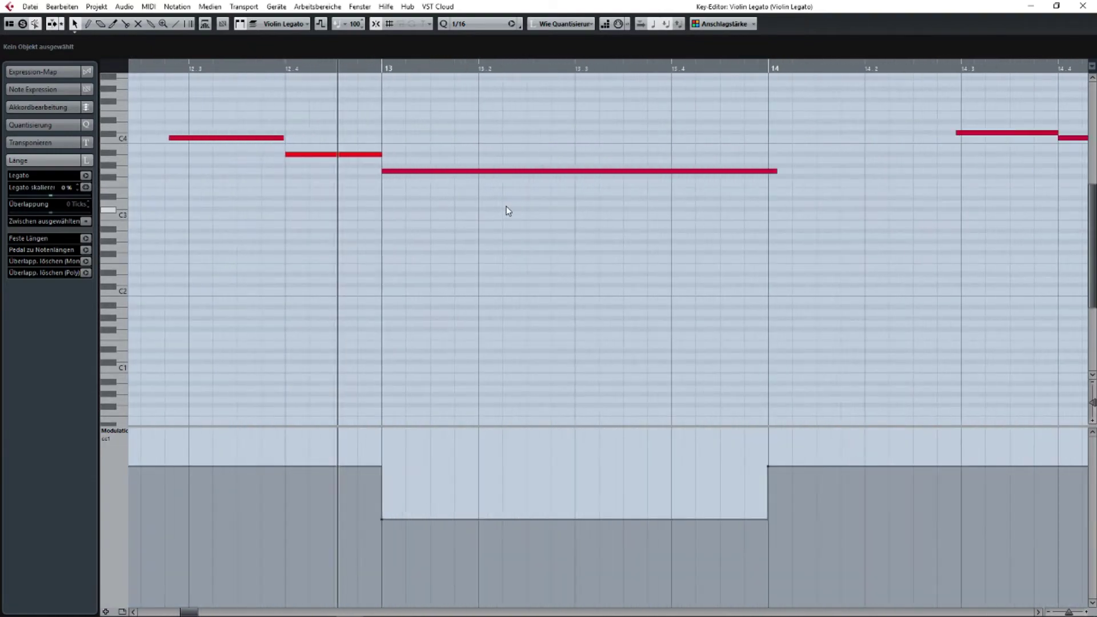
scroll(515, 207, down, 3)
scroll(519, 209, up, 2)
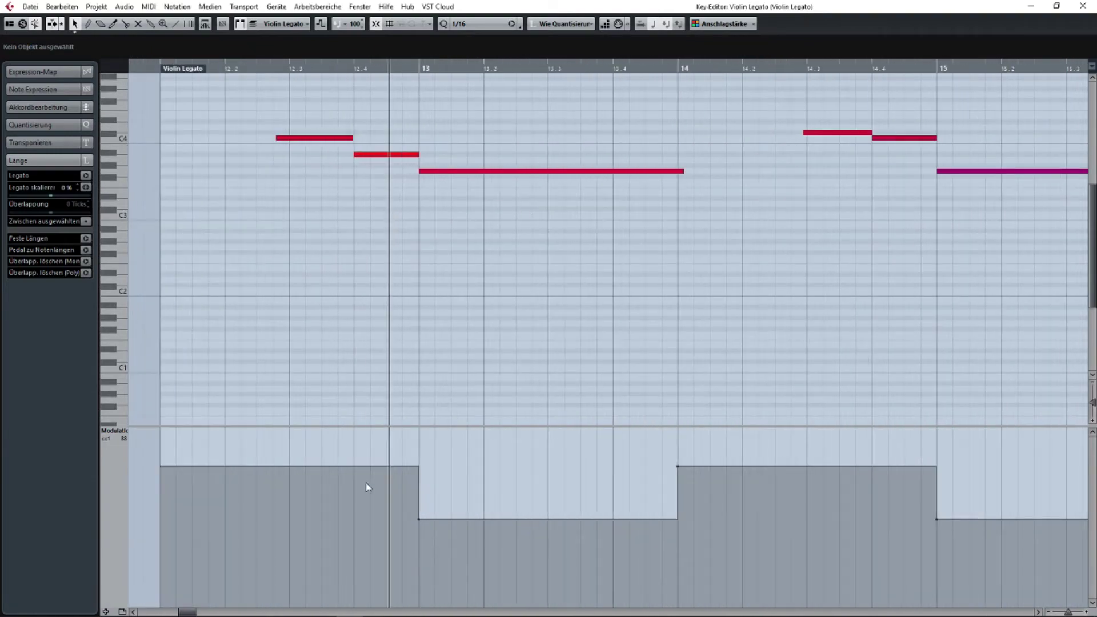
Play the Violin Legato phrase from bar 13 and look over its modulation steps around bars 12 to 15.
click(417, 69)
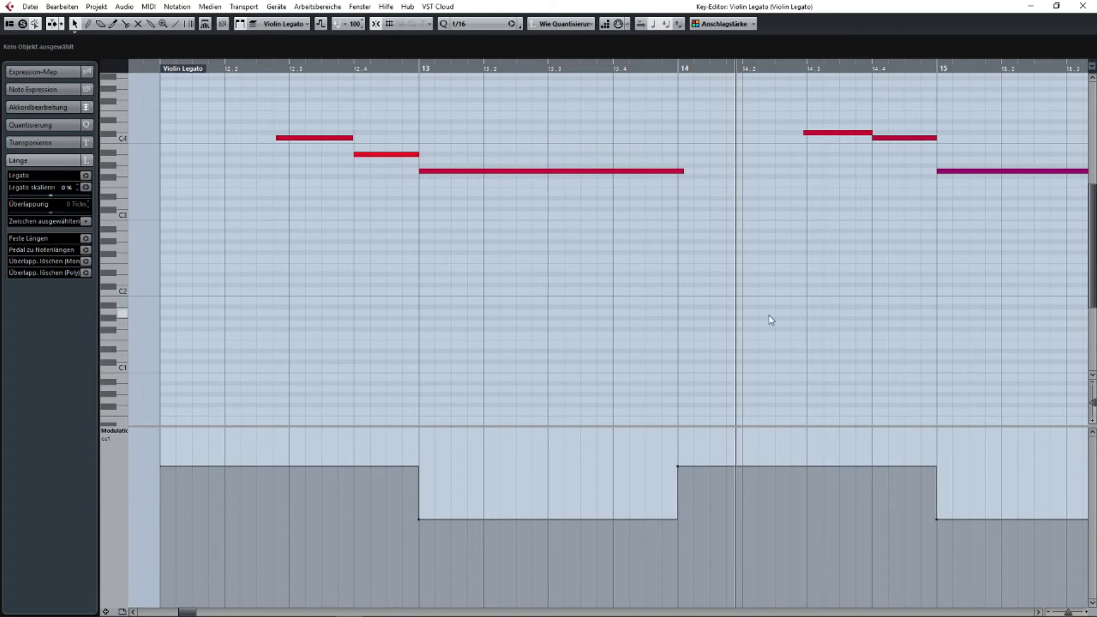
scroll(416, 541, down, 4)
drag(398, 537, 899, 502)
click(448, 324)
drag(301, 292, 909, 309)
scroll(809, 318, up, 5)
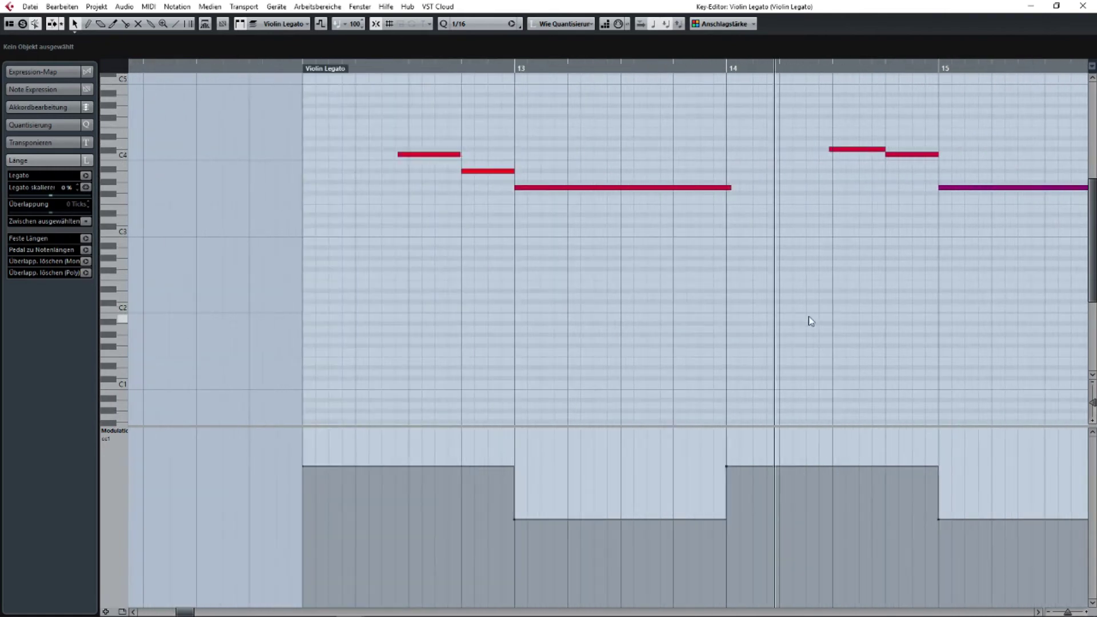
Delete the modulation point with value 62 at bar 13 of Violin Legato and play the phrase from there.
drag(499, 528, 539, 498)
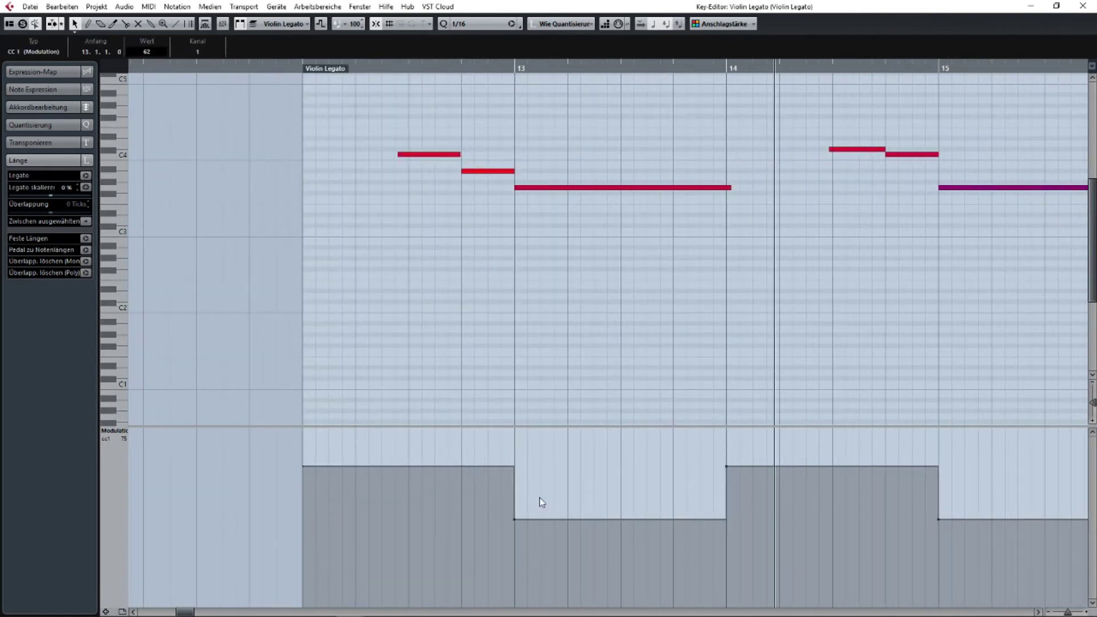
key(Delete)
click(514, 68)
key(space)
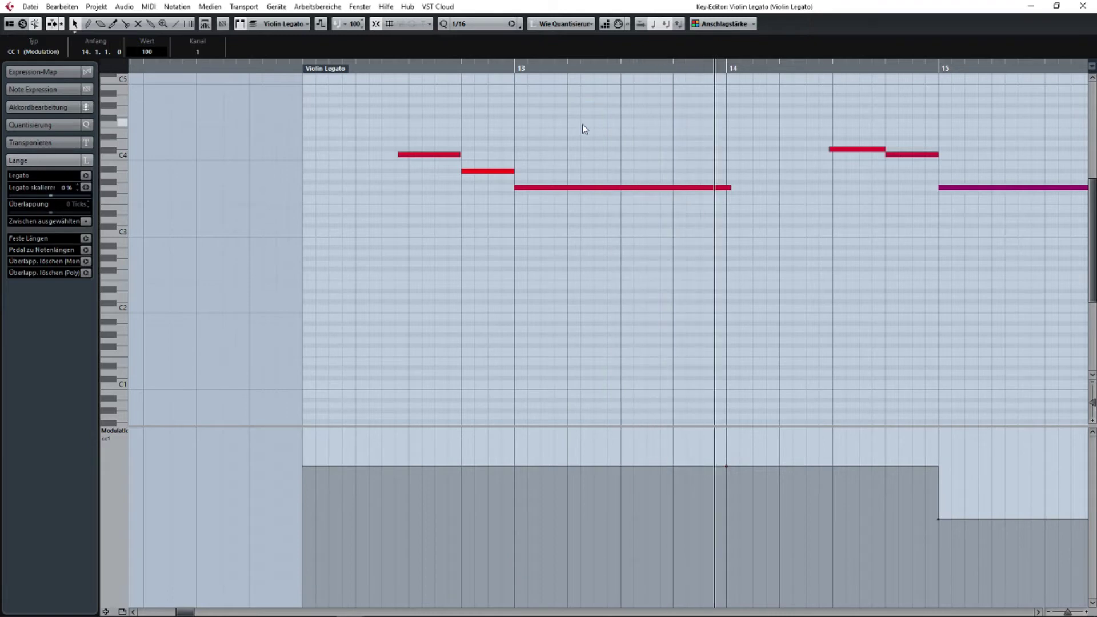
Undo the deletion of the Violin Legato modulation point at bar 13 and play the phrase again from there.
key(space)
key(ctrl+z)
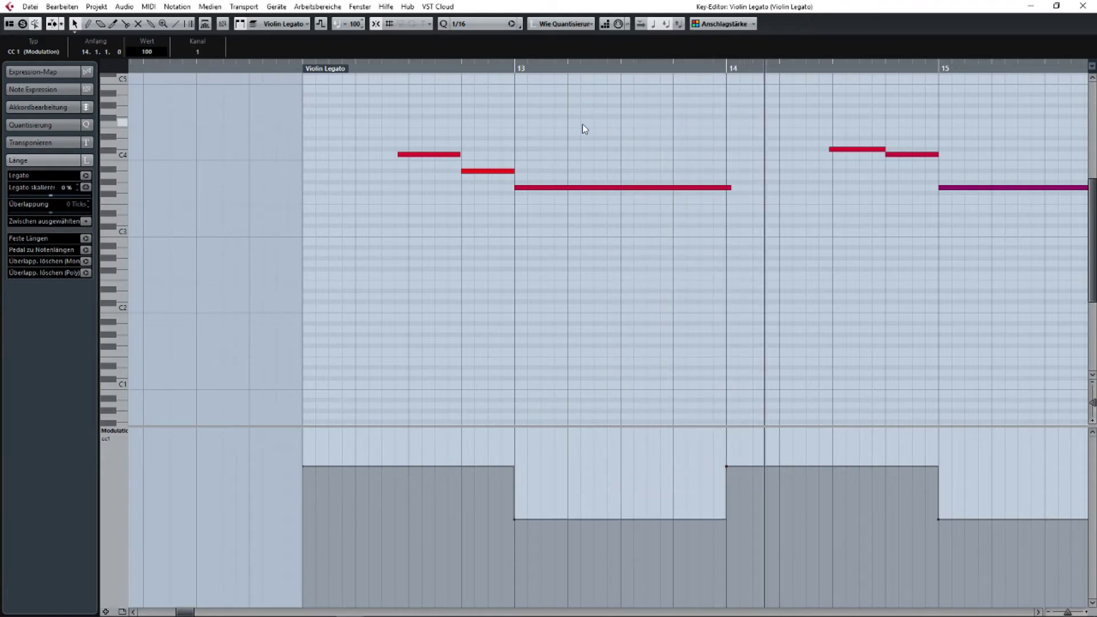
click(514, 66)
key(space)
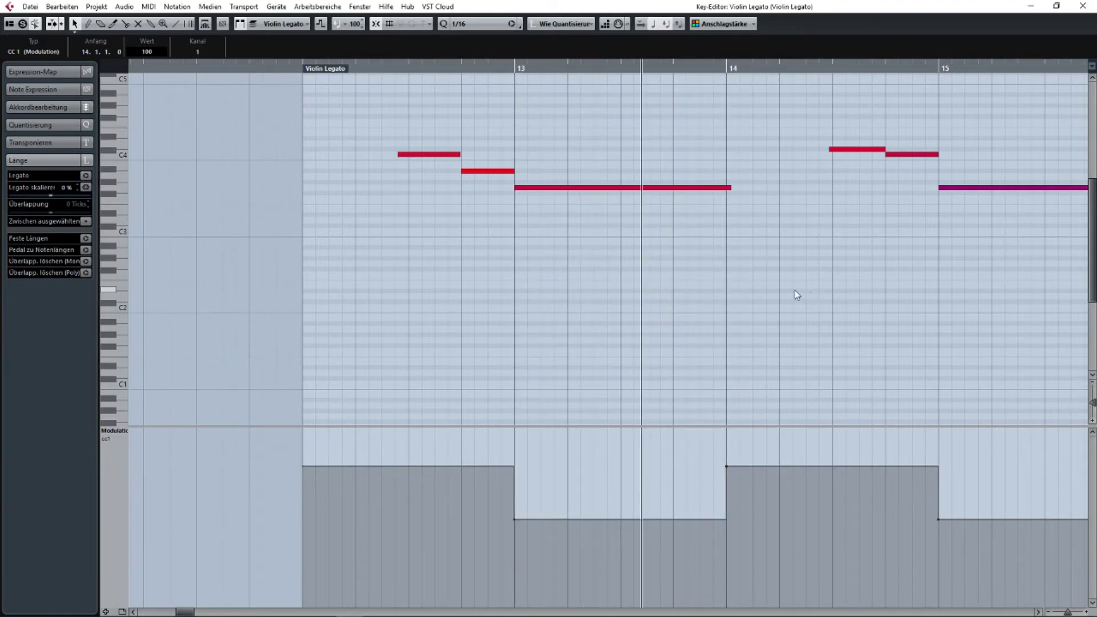
drag(873, 277, 614, 282)
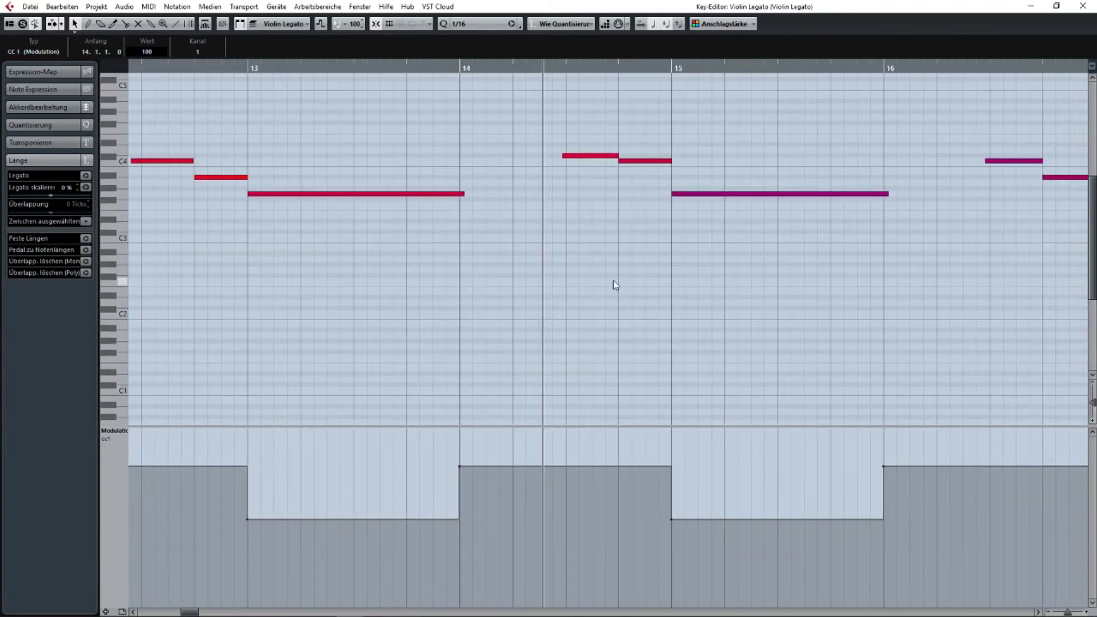
key(space)
Select the Violin Legato modulation points with value 100 from bar 14 on and move them so the first starts at 14.1.3.10.
key(g)
key(g)
drag(796, 285, 774, 286)
key(h)
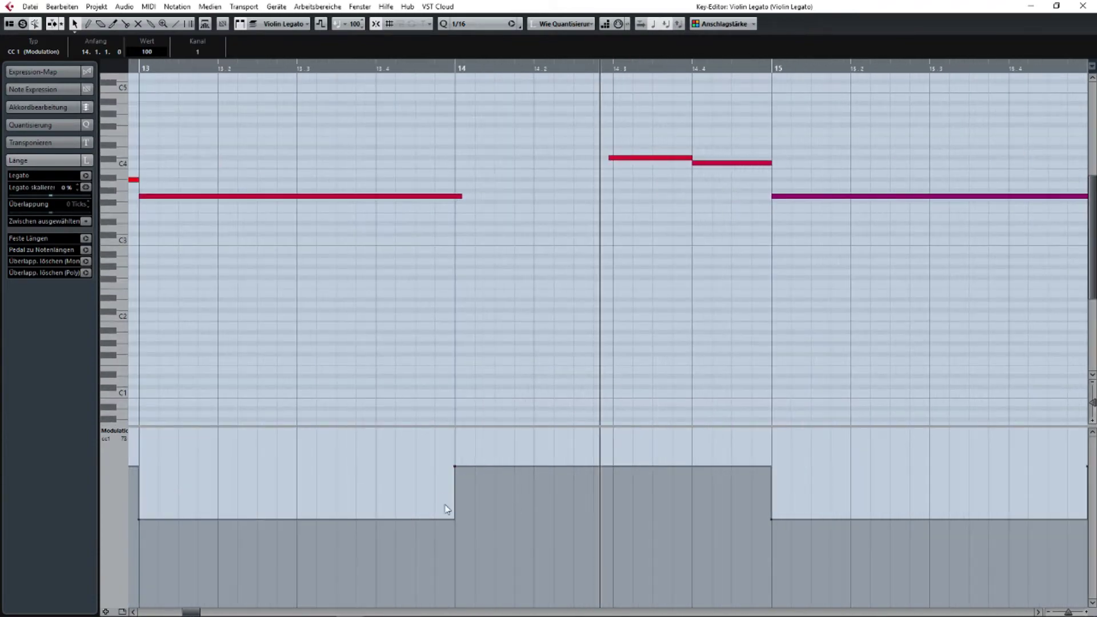
key(g)
drag(440, 450, 979, 489)
key(h)
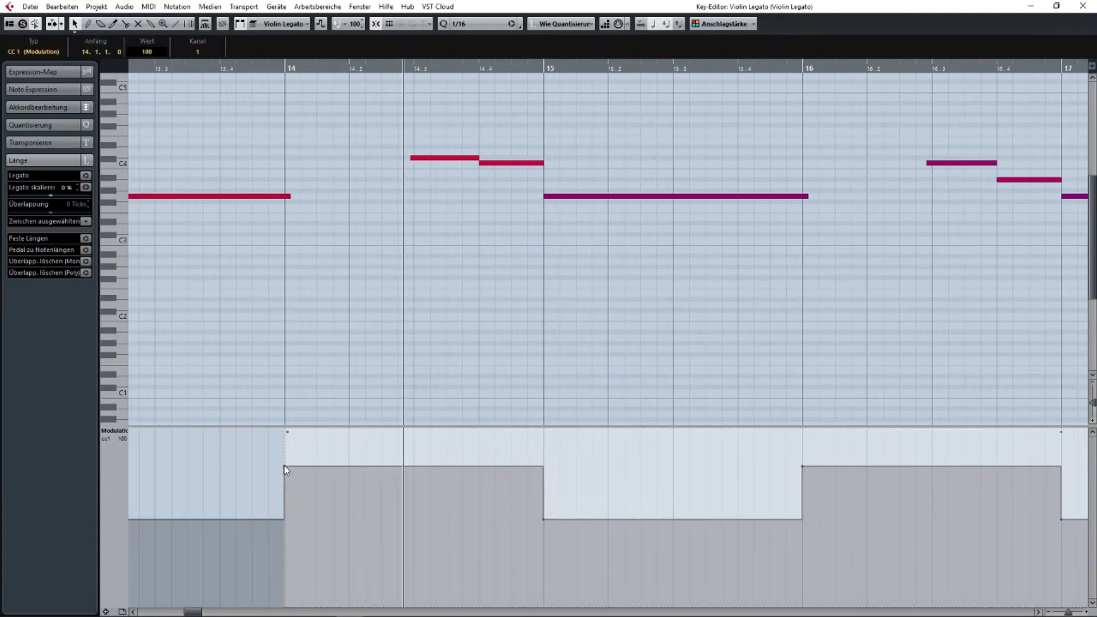
drag(284, 466, 318, 465)
scroll(732, 308, down, 5)
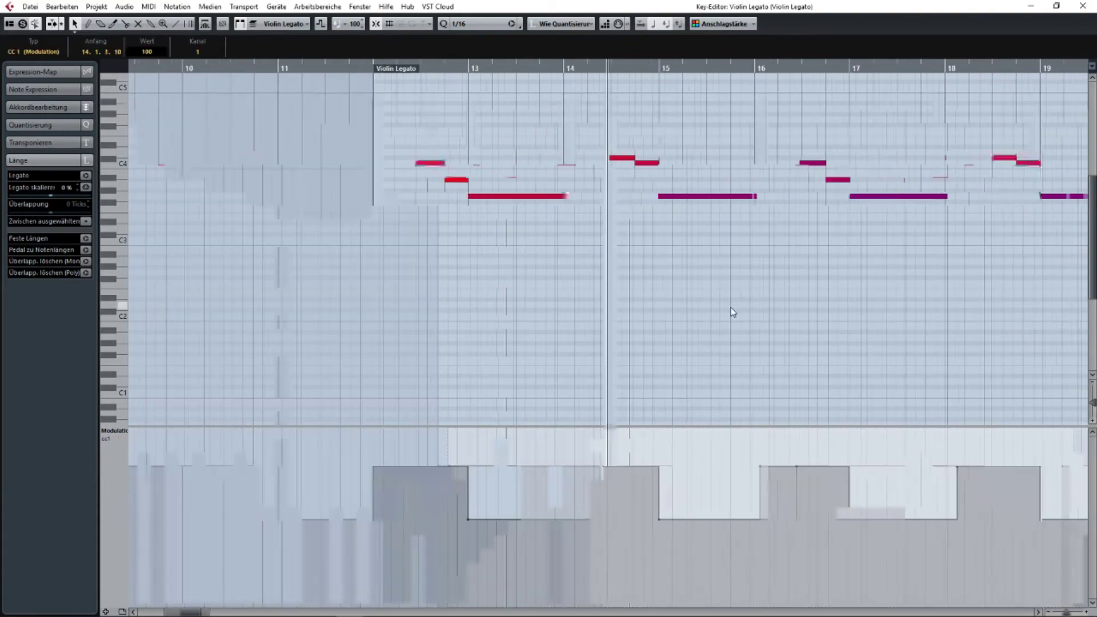
drag(814, 313, 697, 326)
scroll(613, 324, up, 5)
key(g)
key(g)
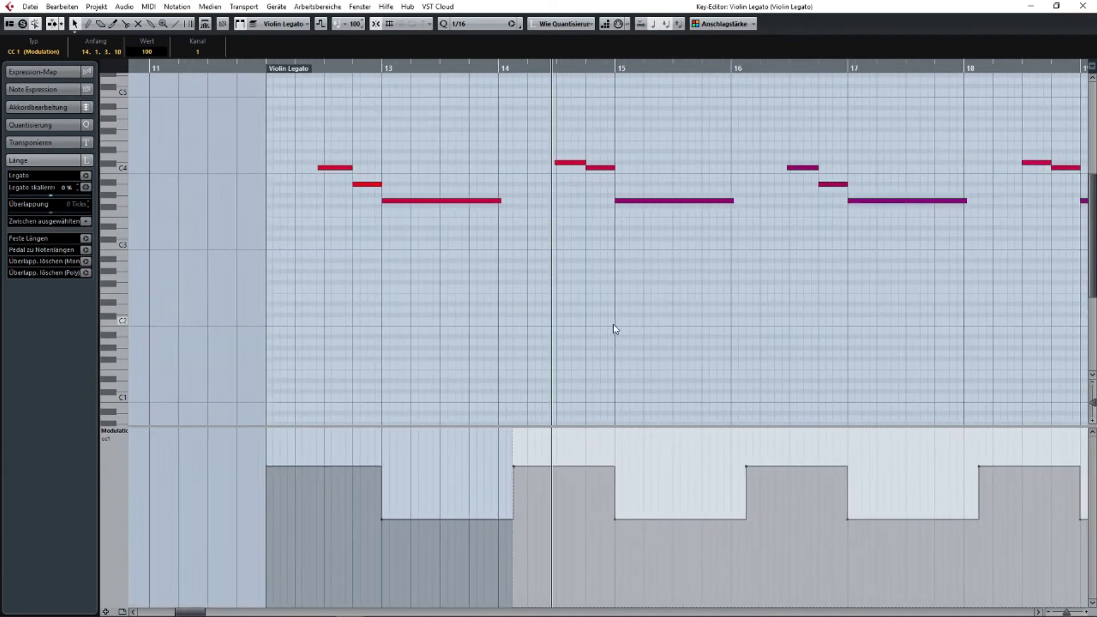
Undo and redo the modulation point move to compare both versions, and carry the shift through the second Violin Legato part.
key(ctrl+z)
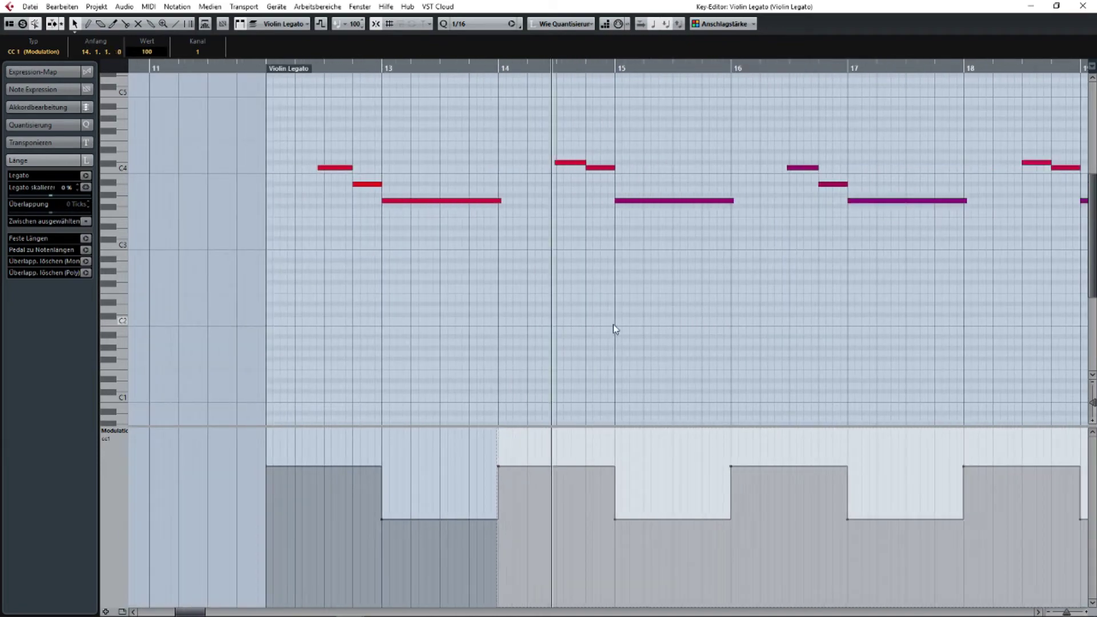
key(ctrl+shift+z)
drag(681, 314, 416, 337)
click(677, 378)
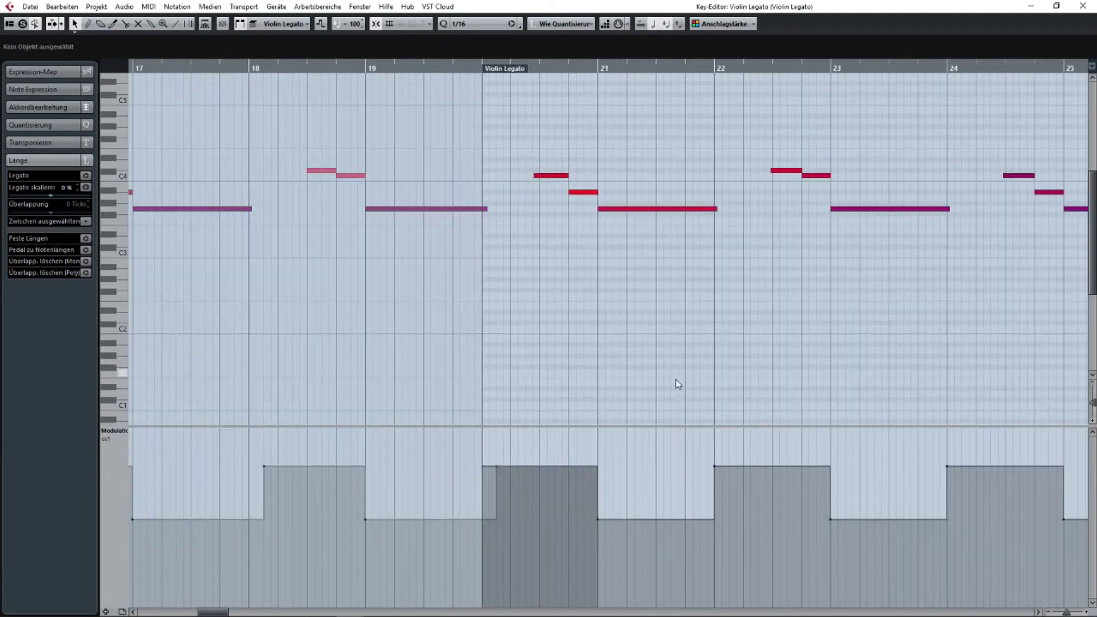
key(g)
key(g)
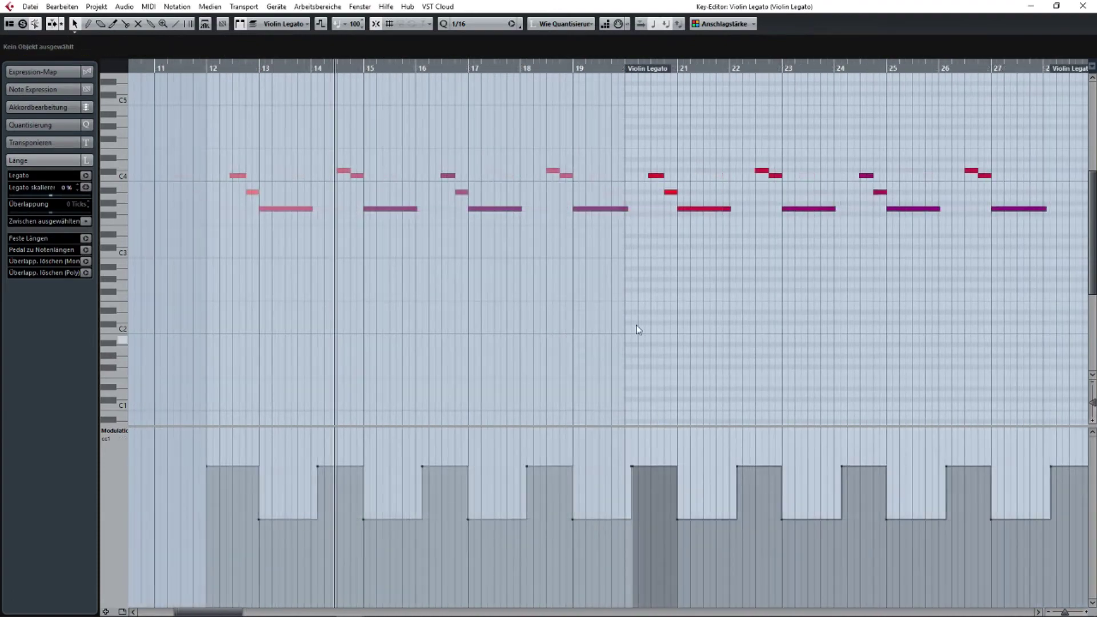
scroll(477, 287, down, 4)
scroll(471, 287, up, 3)
scroll(471, 286, up, 1)
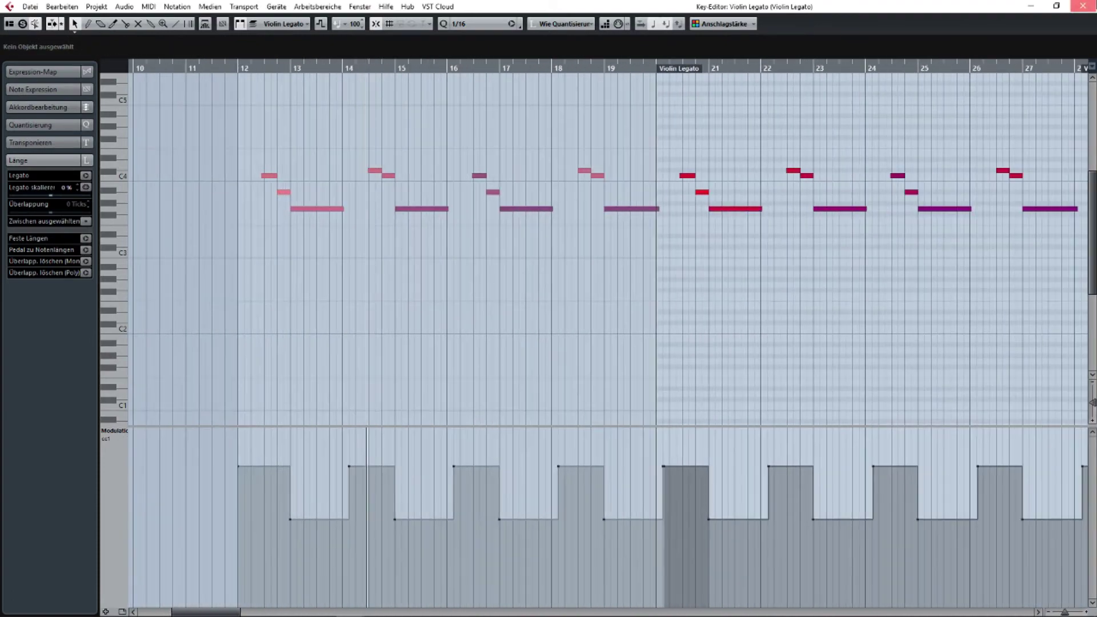
Return to the project and open the four Violin Sustain + Tremolo parts from bar 21 on in the Key Editor.
click(1083, 6)
scroll(736, 171, right, 2)
click(510, 190)
scroll(629, 212, left, 5)
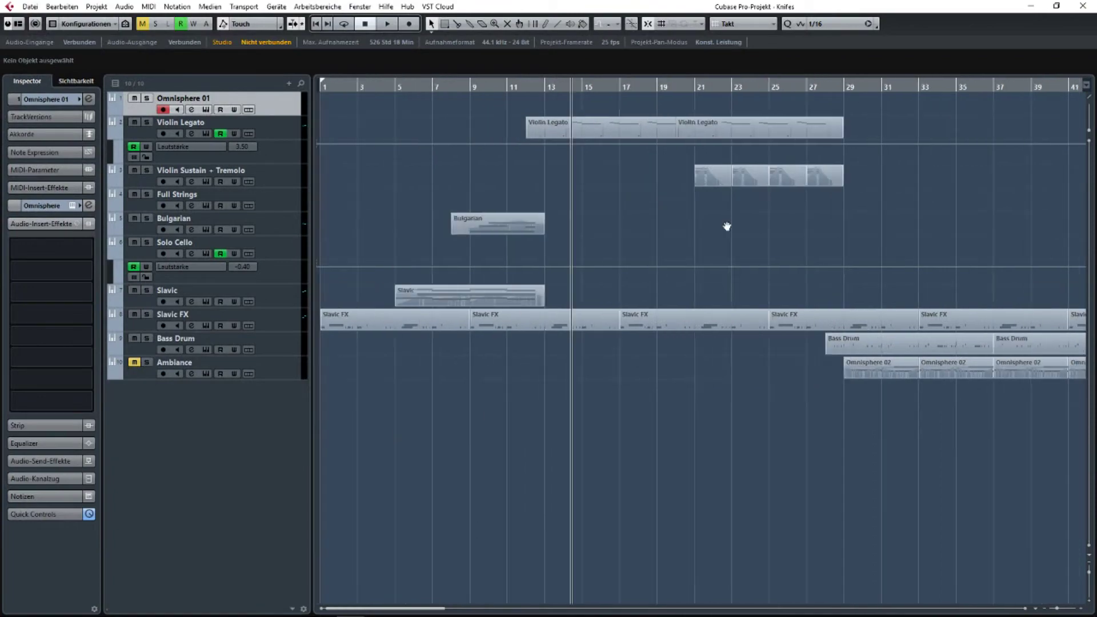
click(720, 174)
key(Return)
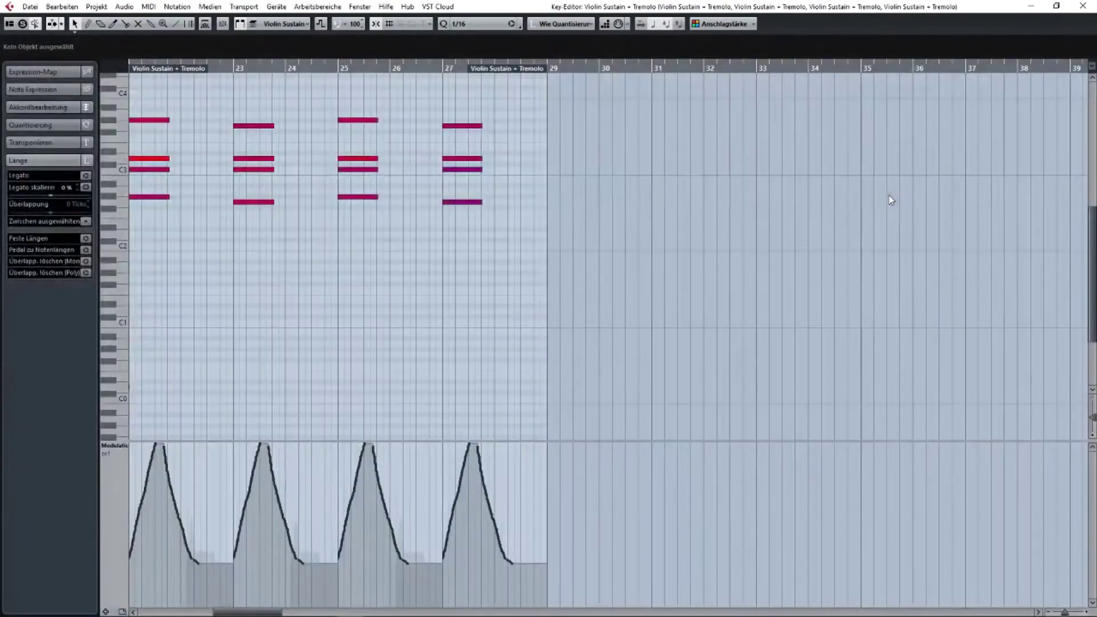
scroll(428, 257, left, 4)
scroll(582, 226, up, 4)
scroll(429, 196, up, 1)
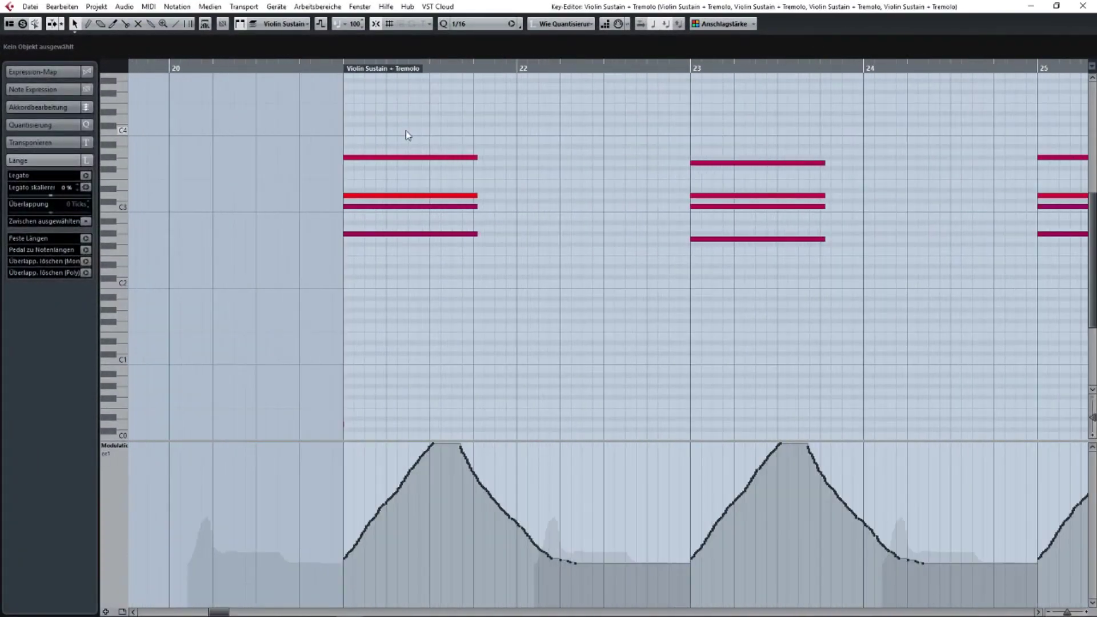
Examine the Violin Sustain + Tremolo chords and their modulation swells around bars 21 to 24.
scroll(406, 130, up, 1)
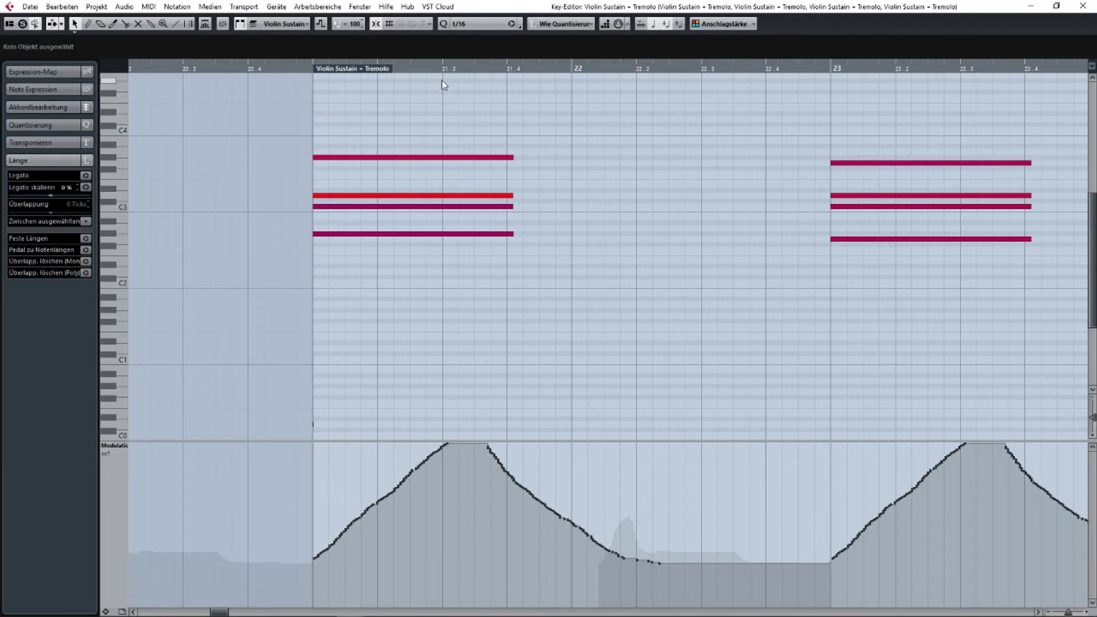
drag(442, 84, 531, 286)
mouse_move(509, 233)
mouse_down()
mouse_move(442, 233)
mouse_move(510, 233)
mouse_up()
click(558, 257)
drag(555, 261, 611, 272)
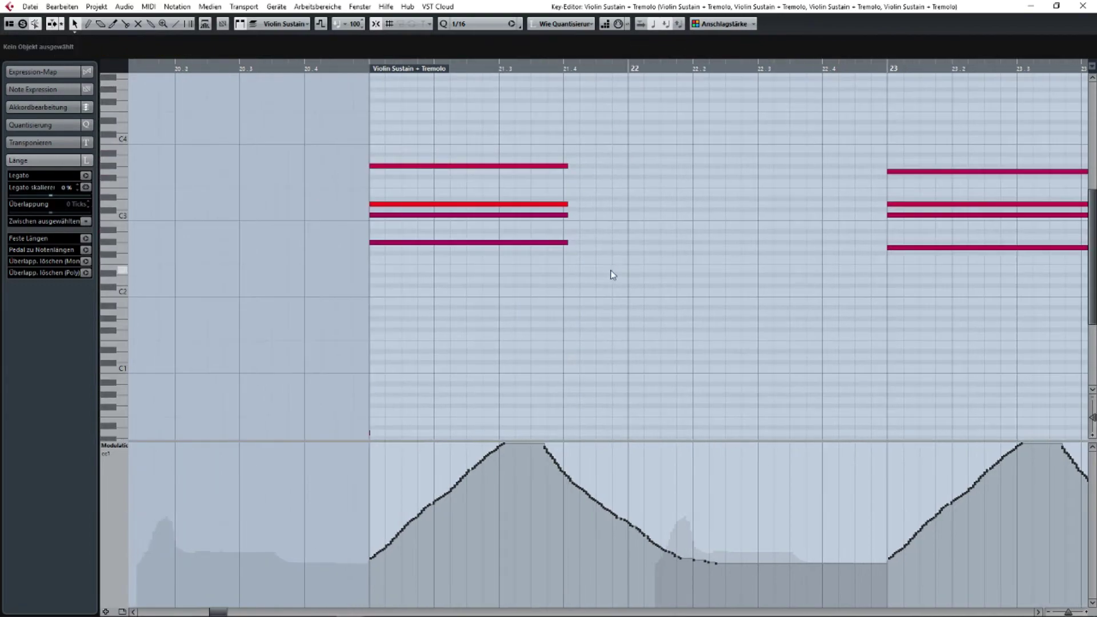
scroll(612, 275, down, 4)
scroll(612, 274, up, 3)
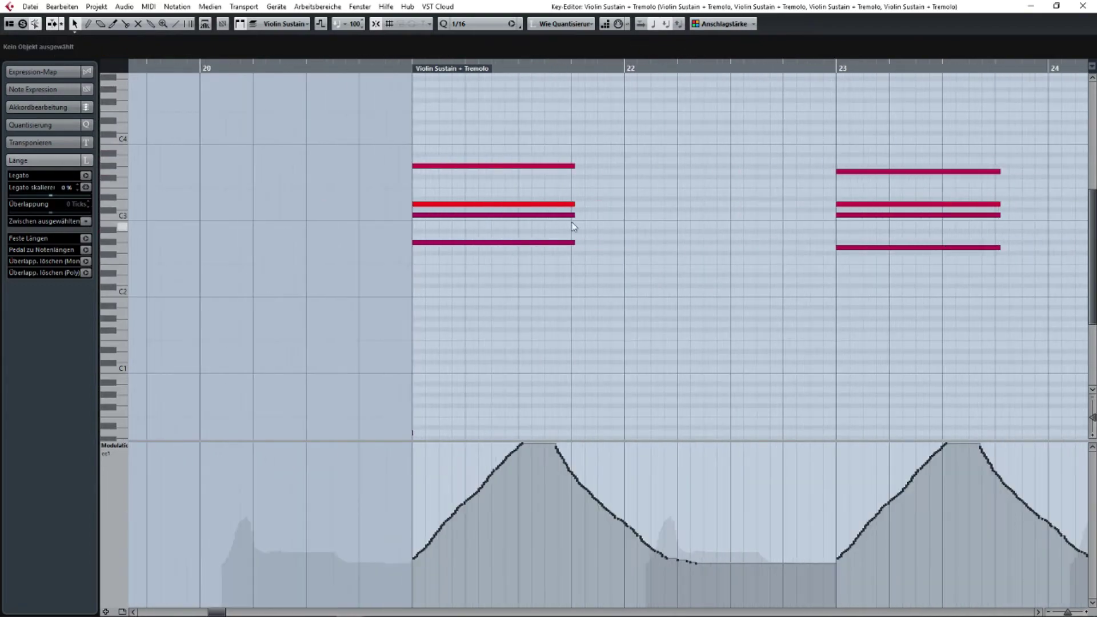
Play the Violin Sustain + Tremolo chords from just before bar 21 and return to the project.
mouse_move(413, 67)
mouse_down()
mouse_move(378, 69)
mouse_move(403, 66)
mouse_up()
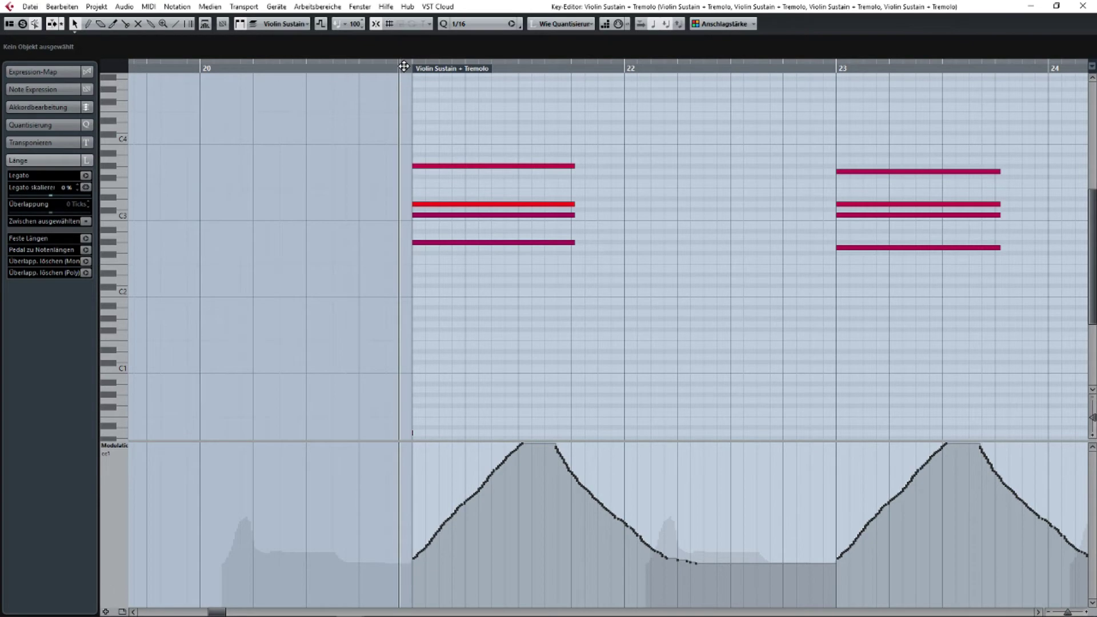
key(space)
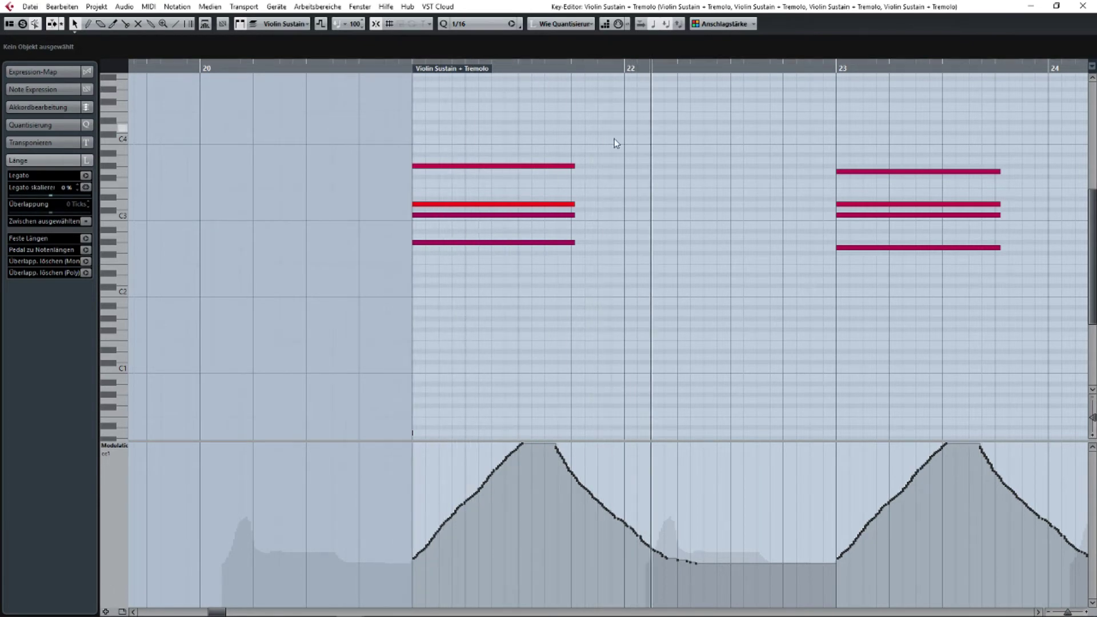
drag(725, 161, 490, 147)
click(489, 148)
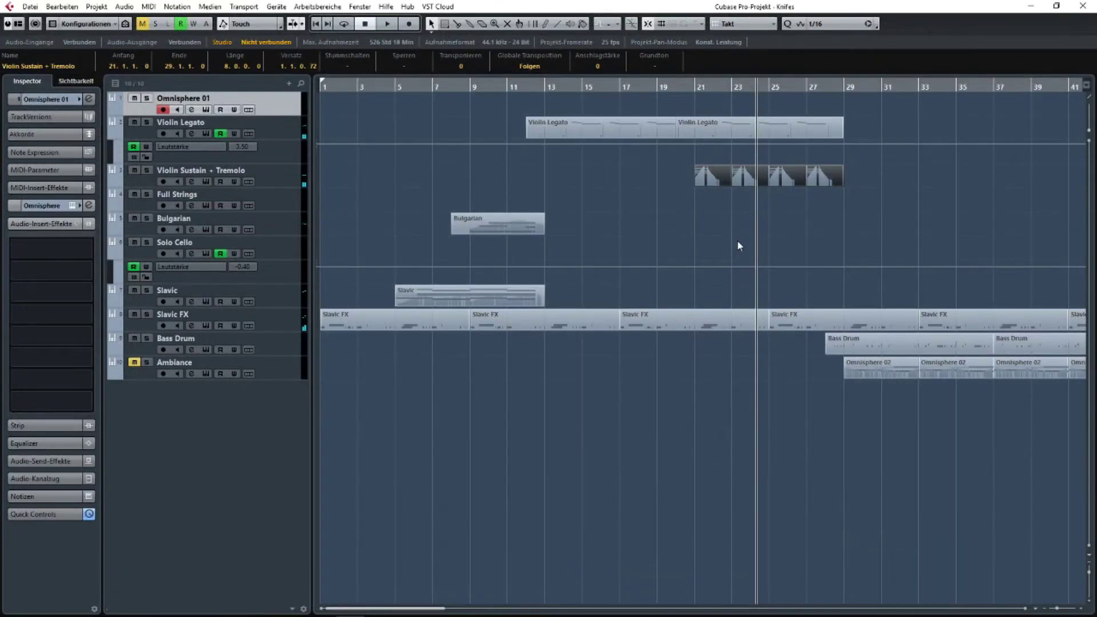
Take a closer look at the Violin Sustain + Tremolo parts in the arrangement between bars 21 and 29.
key(h)
key(h)
key(h)
key(g)
key(g)
key(g)
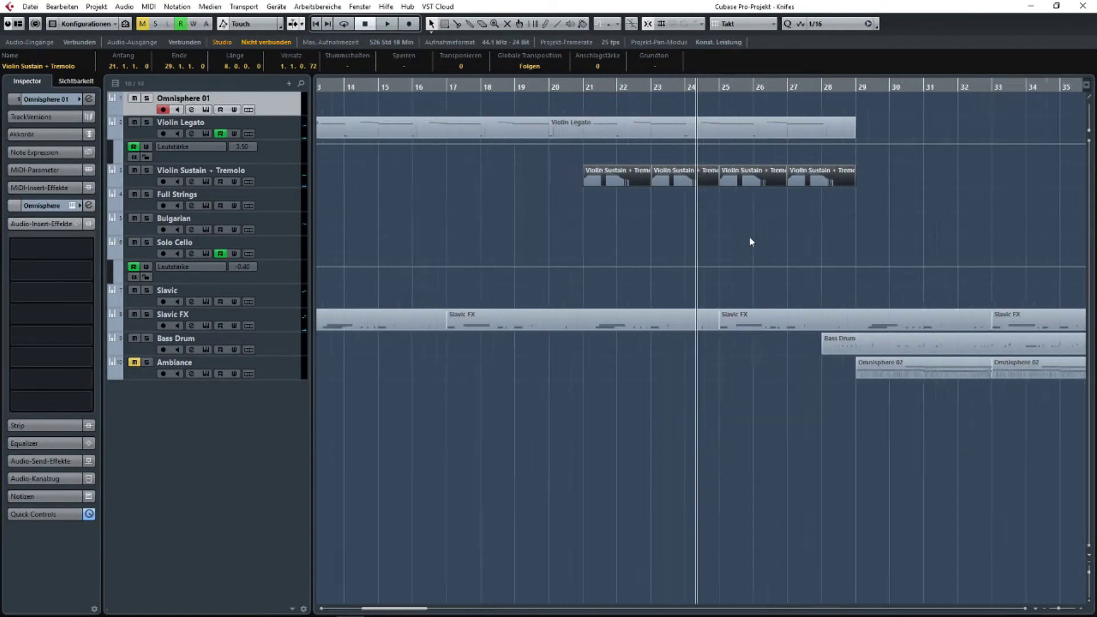
key(Return)
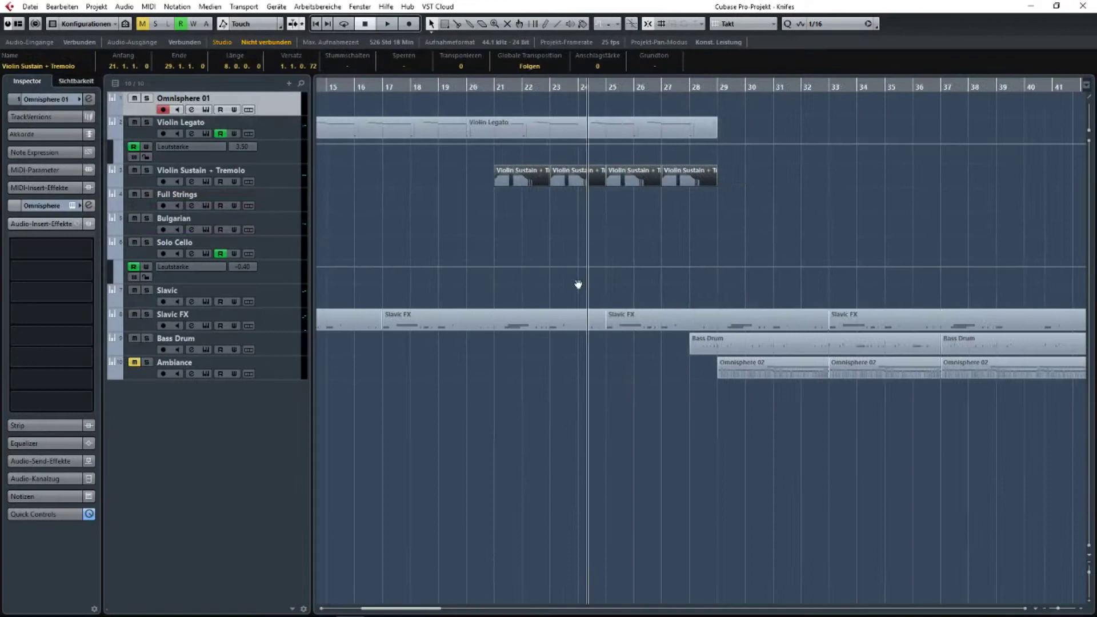
Clear the part selection and look over the Bass Drum and Ambiance section between bars 28 and 45.
key(g)
key(g)
key(g)
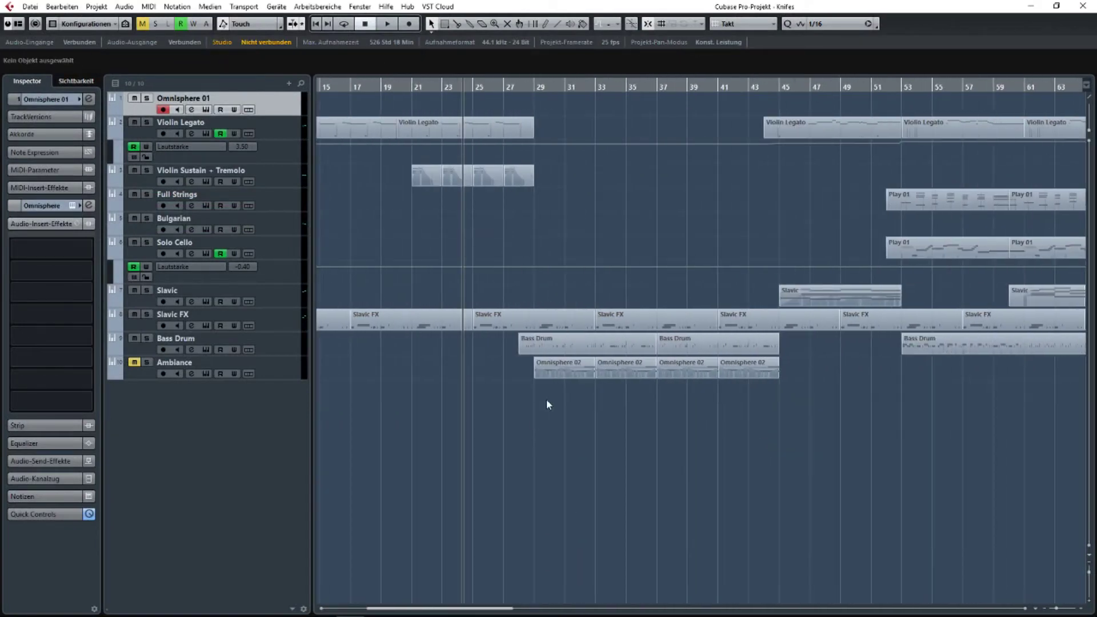
key(h)
drag(550, 399, 978, 368)
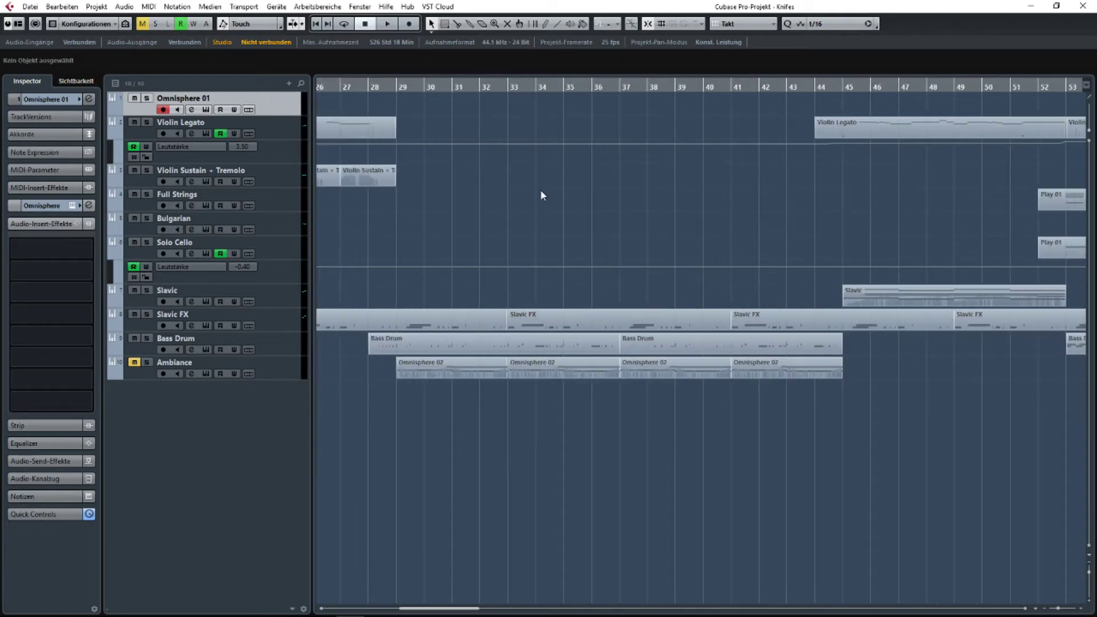
scroll(539, 190, left, 1)
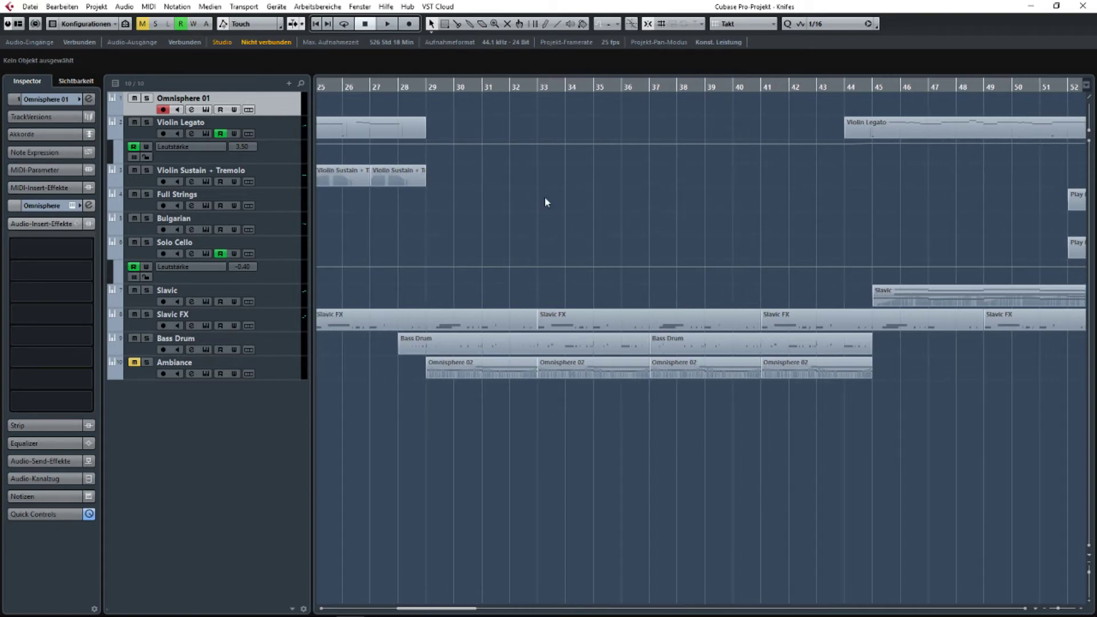
Select the Bulgarian track and look over the arrangement from the opening choir parts to about bar 63.
click(286, 223)
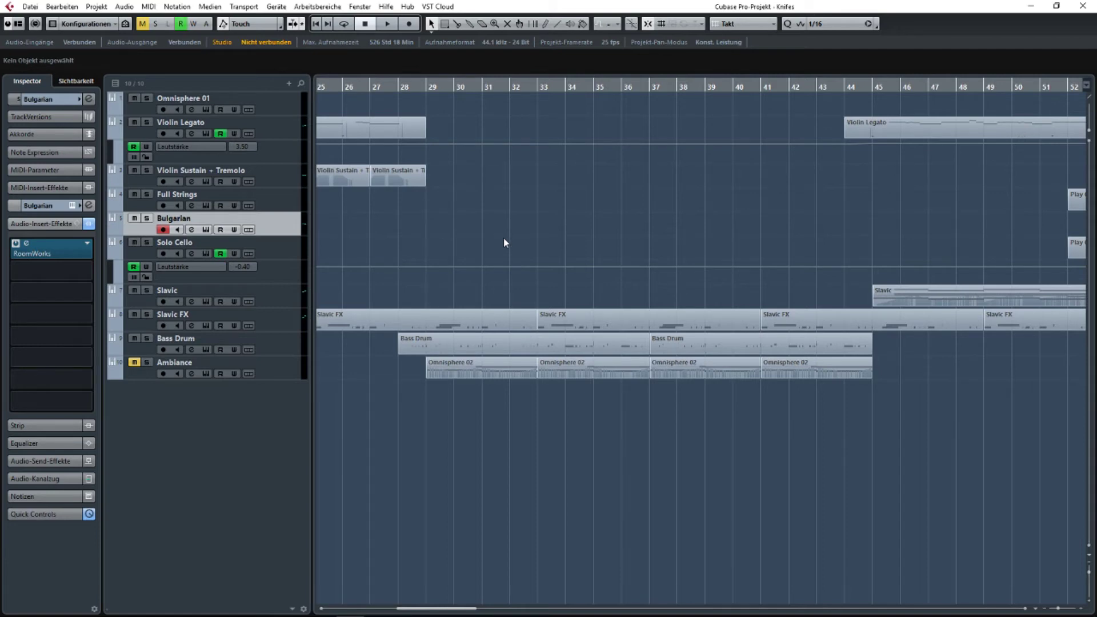
mouse_move(773, 229)
mouse_down()
mouse_move(417, 237)
mouse_move(891, 204)
mouse_move(773, 212)
mouse_up()
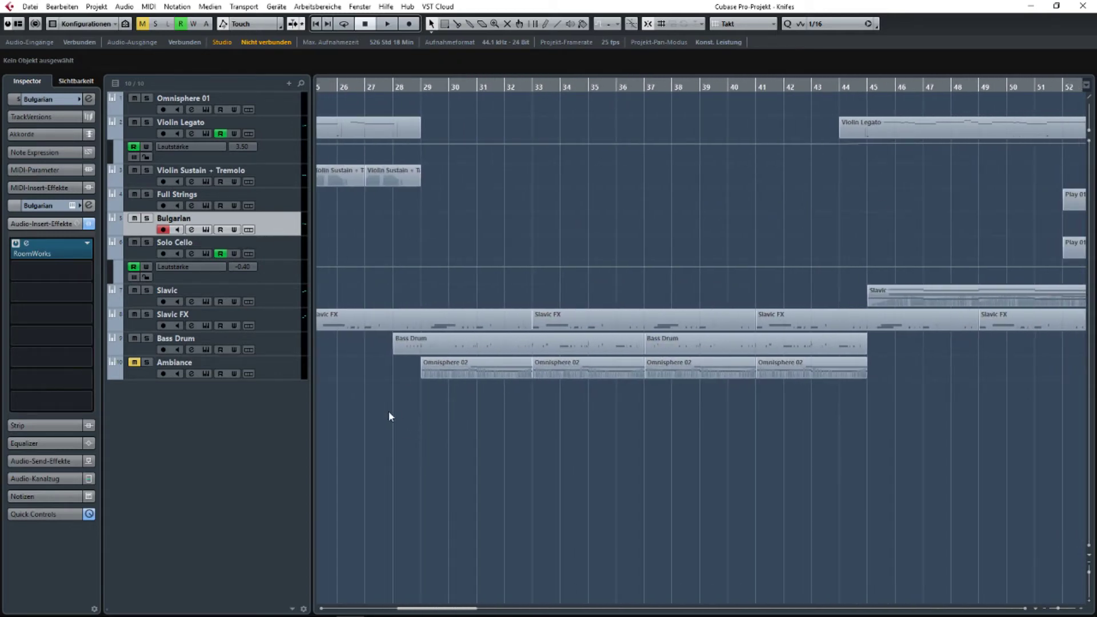
mouse_move(393, 405)
mouse_down()
mouse_move(904, 366)
mouse_move(570, 404)
mouse_move(393, 407)
mouse_up()
scroll(427, 232, left, 10)
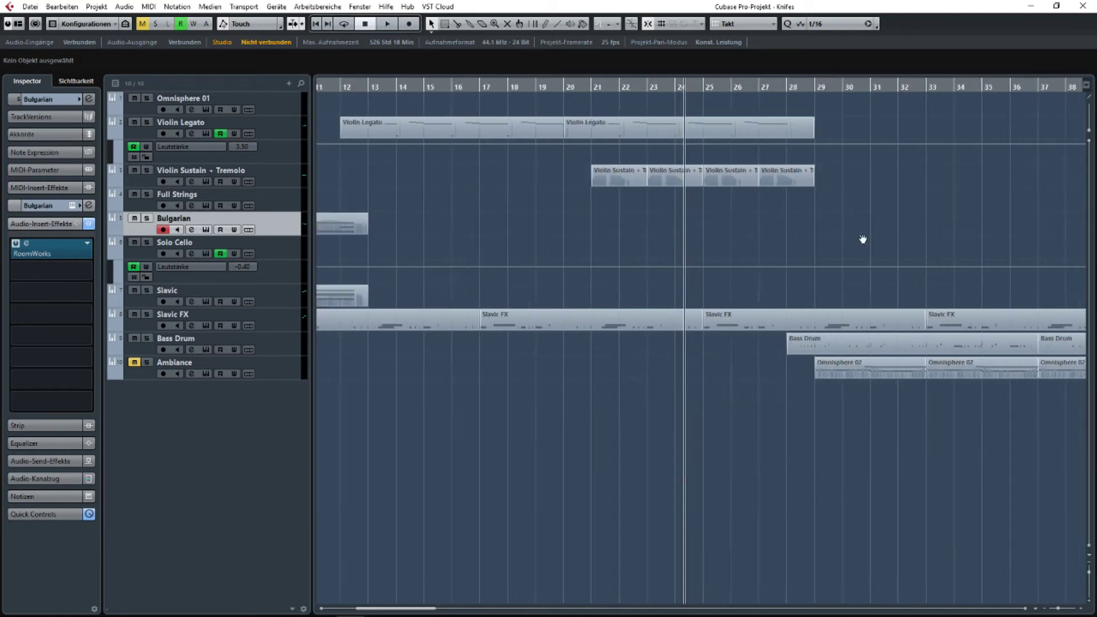
scroll(463, 216, left, 3)
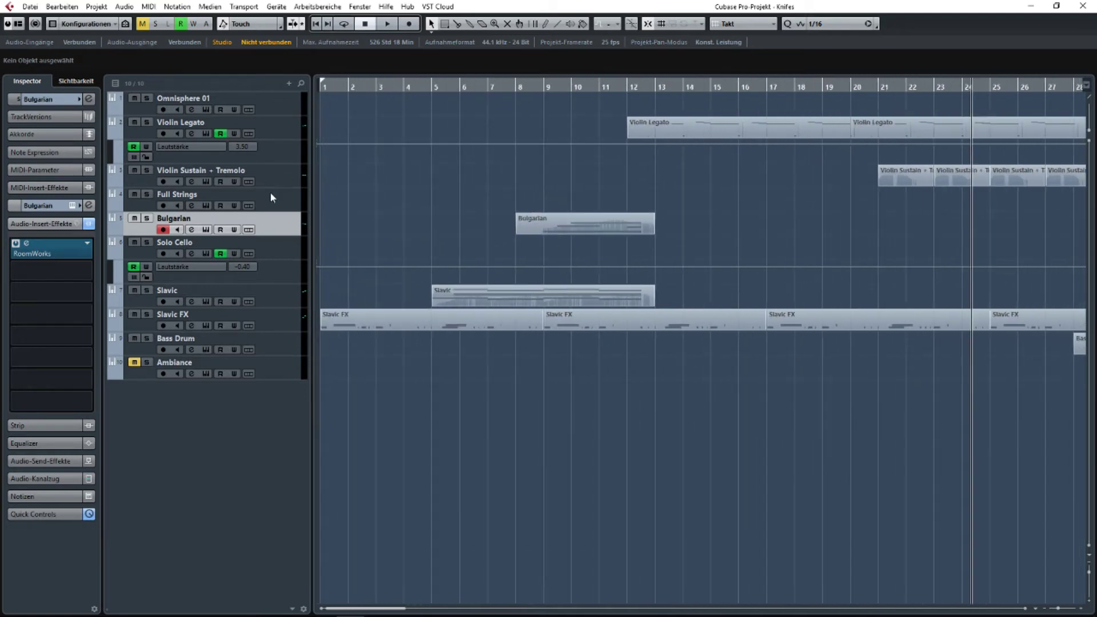
scroll(925, 227, right, 9)
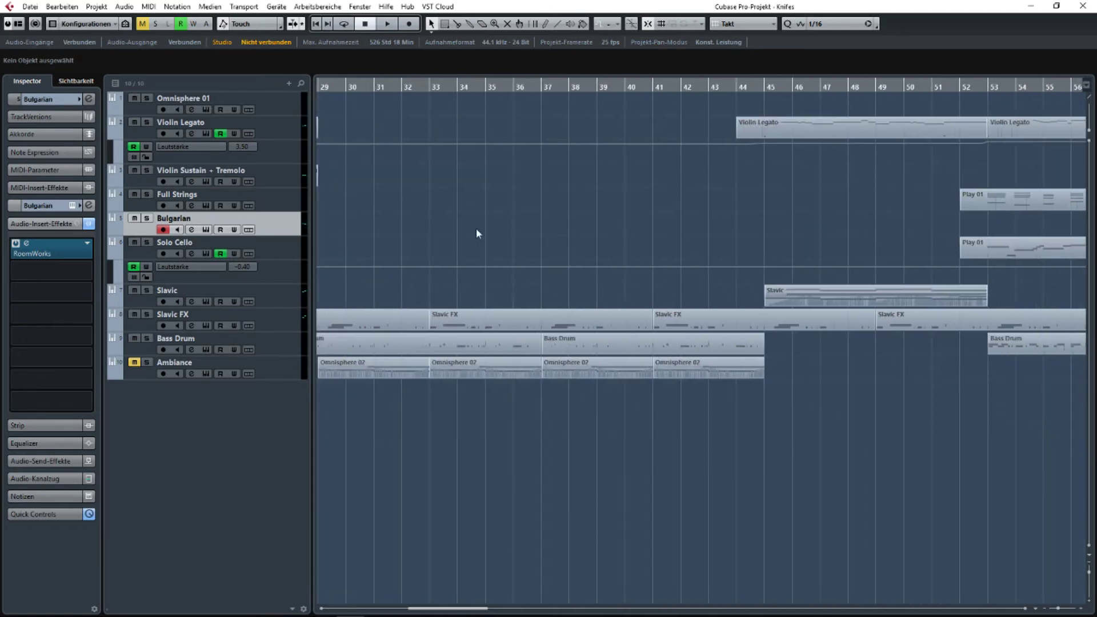
scroll(639, 186, right, 10)
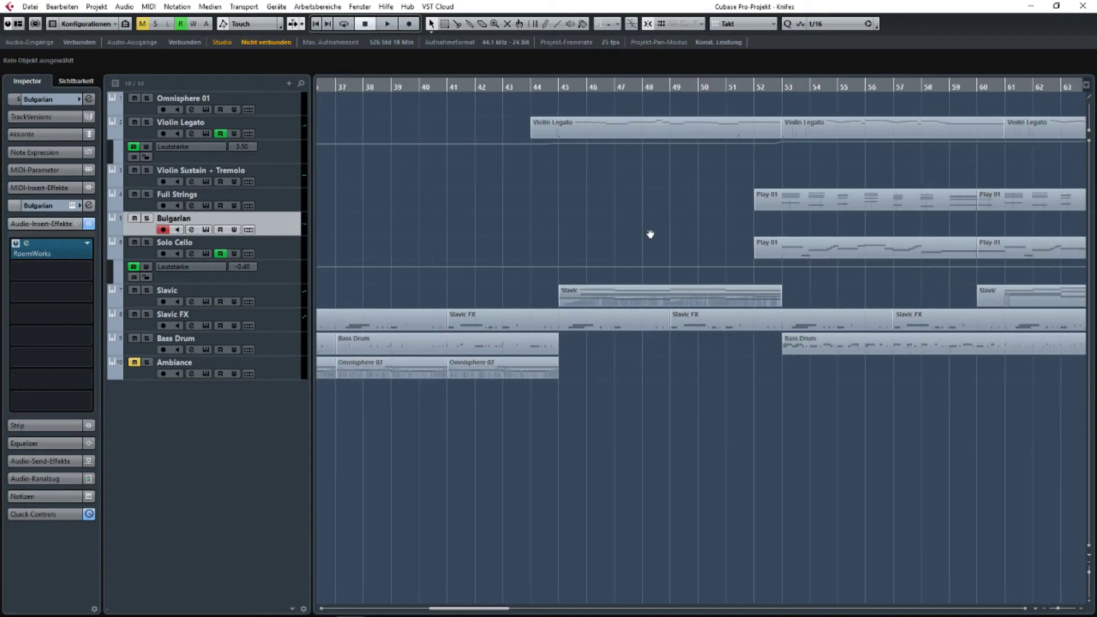
Examine the Slavic part at bar 45 in the Key Editor, return to the project and select the Slavic part at bar 5.
double_click(579, 290)
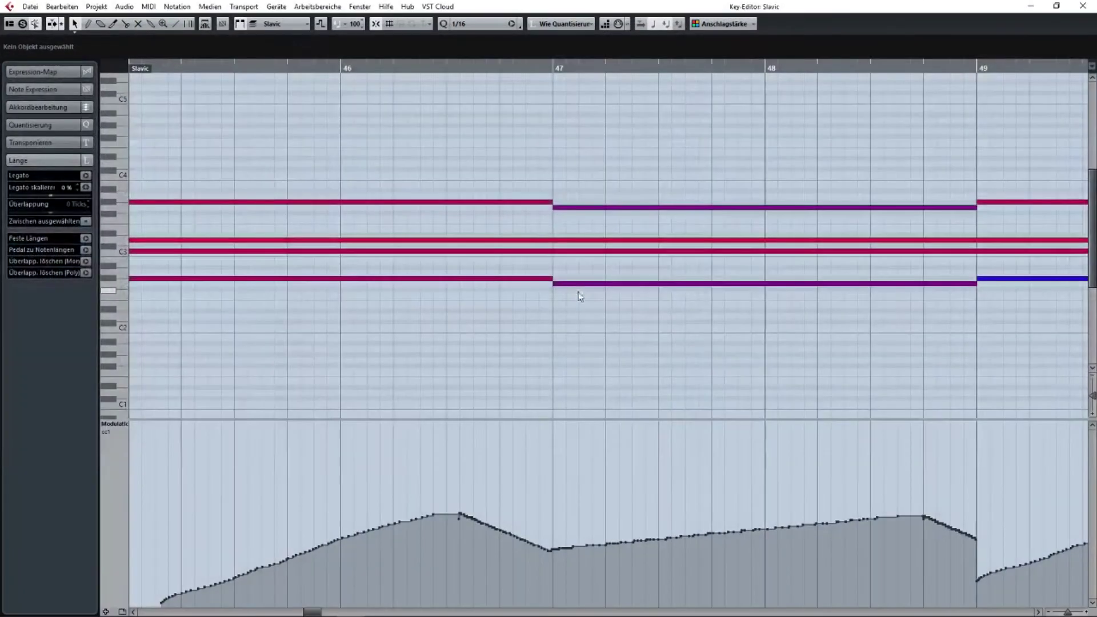
key(Return)
scroll(564, 289, left, 8)
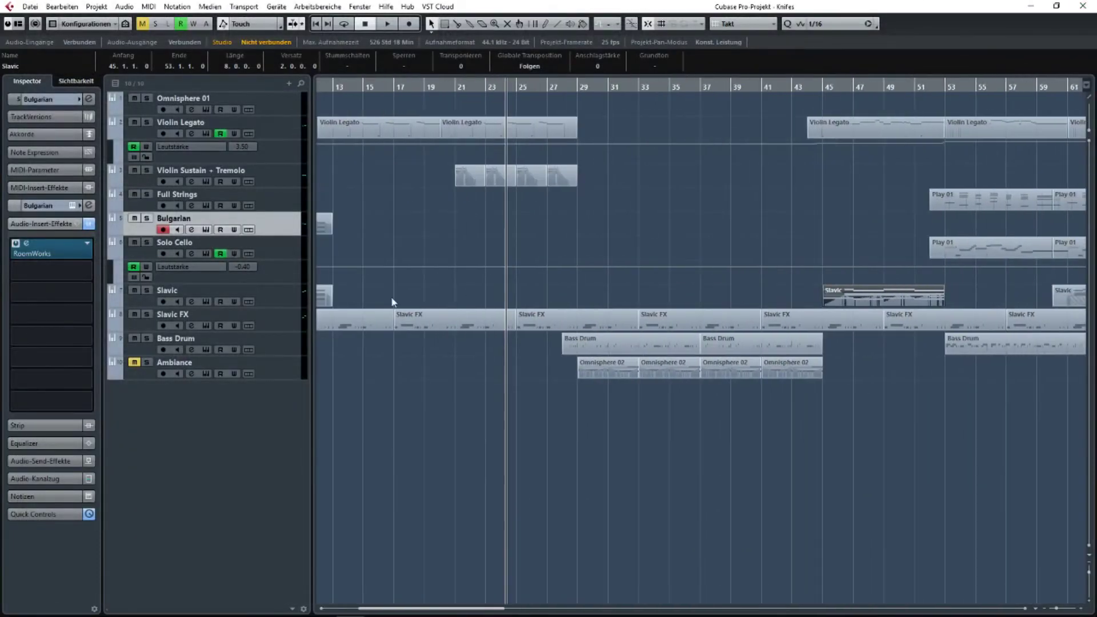
scroll(429, 293, left, 5)
click(521, 288)
drag(506, 290, 472, 297)
Clear the part selection and look over the final section with strings, cello, choir and drums from bar 52 to 68.
scroll(877, 289, right, 10)
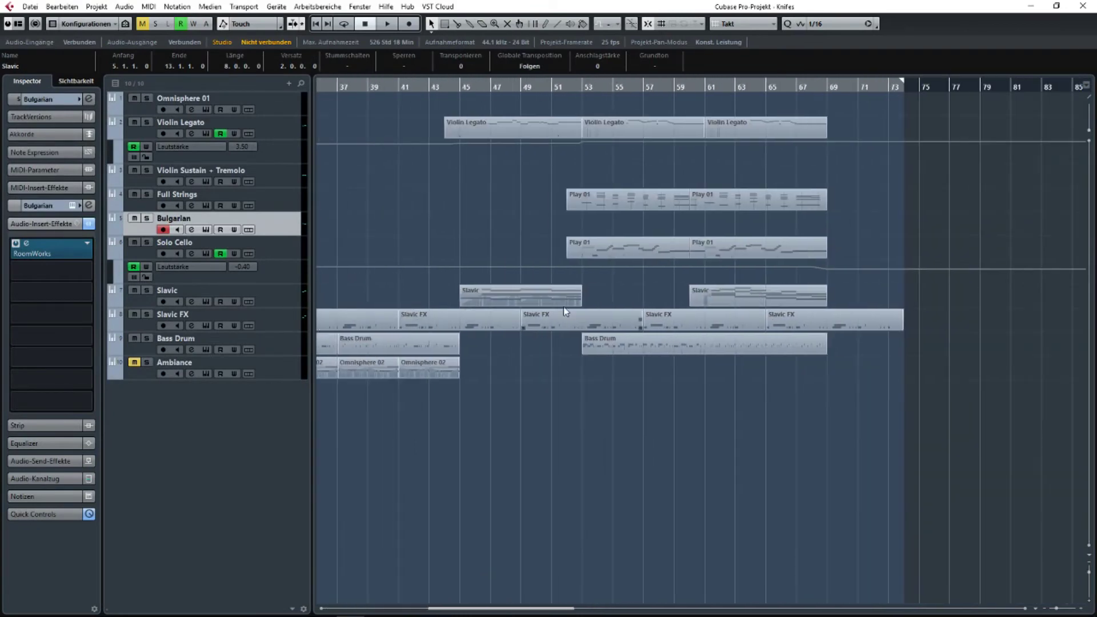
scroll(594, 283, up, 3)
click(594, 283)
scroll(594, 284, right, 2)
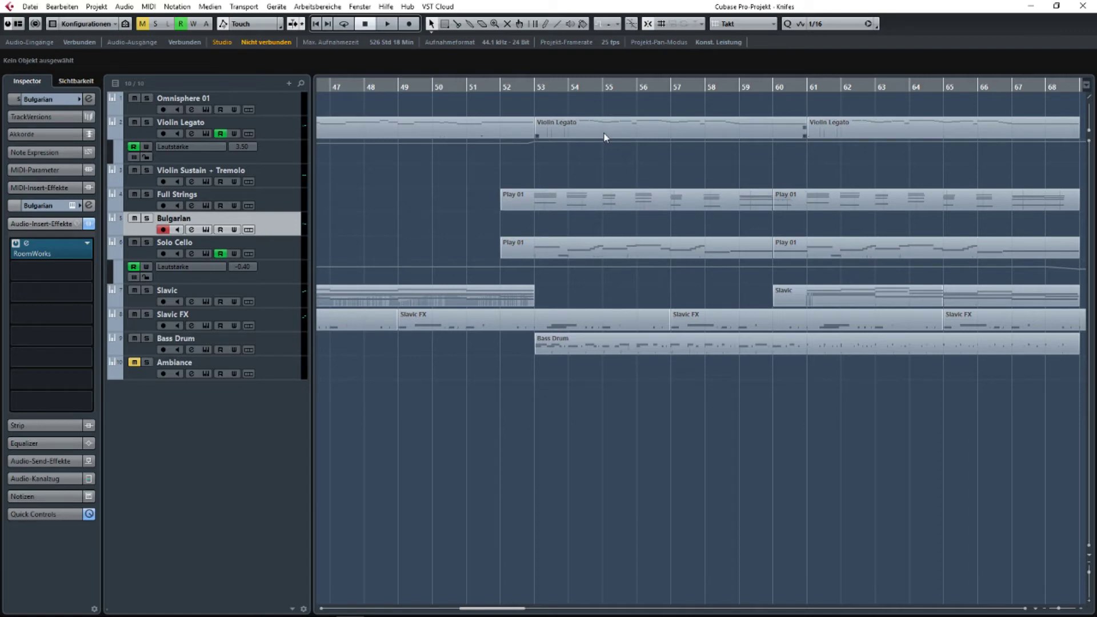
Select the Violin Legato track, inspect the gain setting of its FabFilter Pro-L insert and close the plug-in.
scroll(606, 137, right, 1)
scroll(532, 145, down, 3)
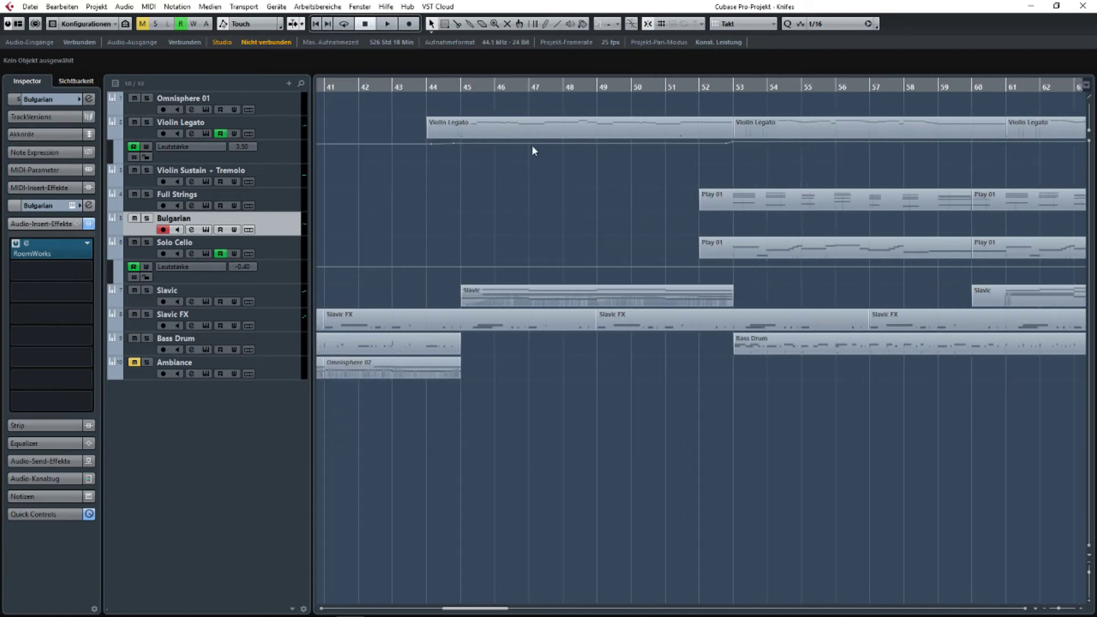
click(294, 133)
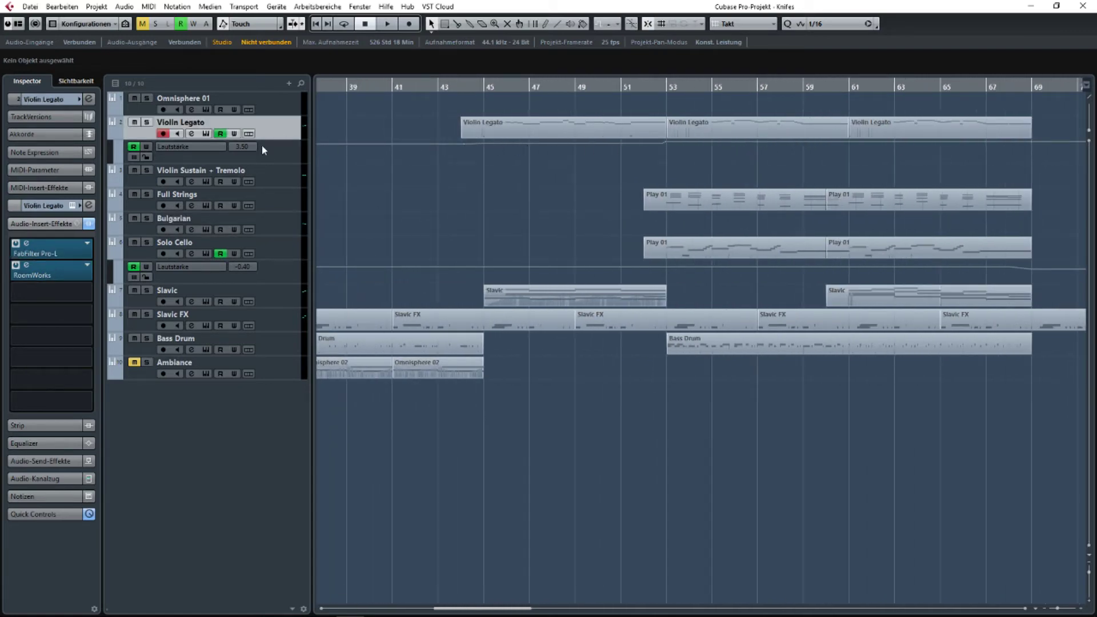
click(56, 252)
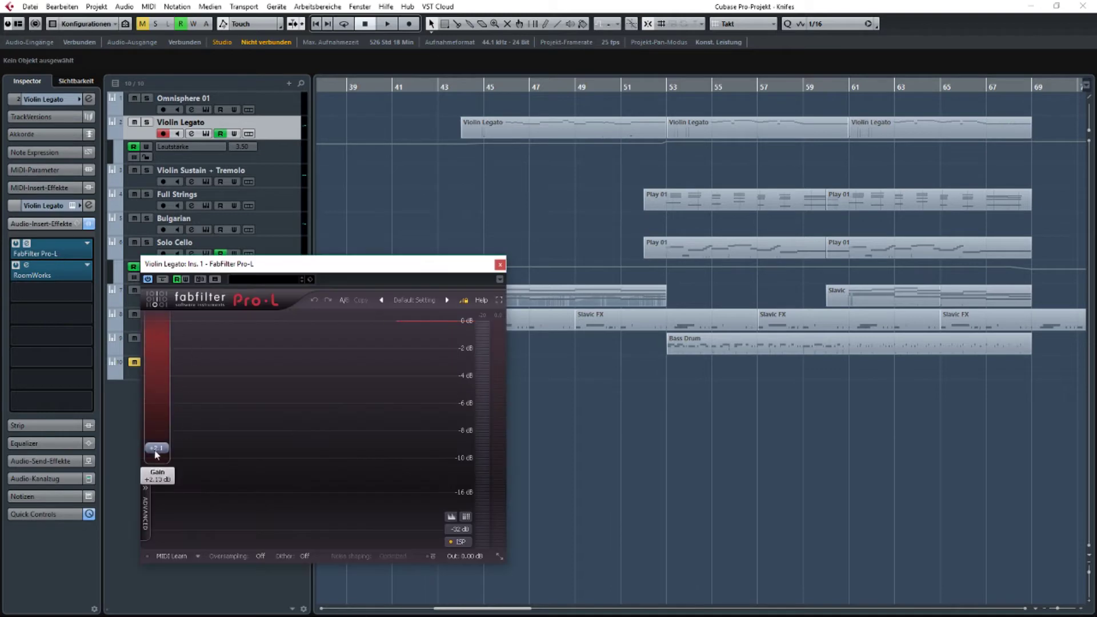
click(500, 265)
Examine the Violin Legato volume automation around bars 53 to 58, picking the curve at bar 56, and clear the selection.
scroll(762, 143, up, 3)
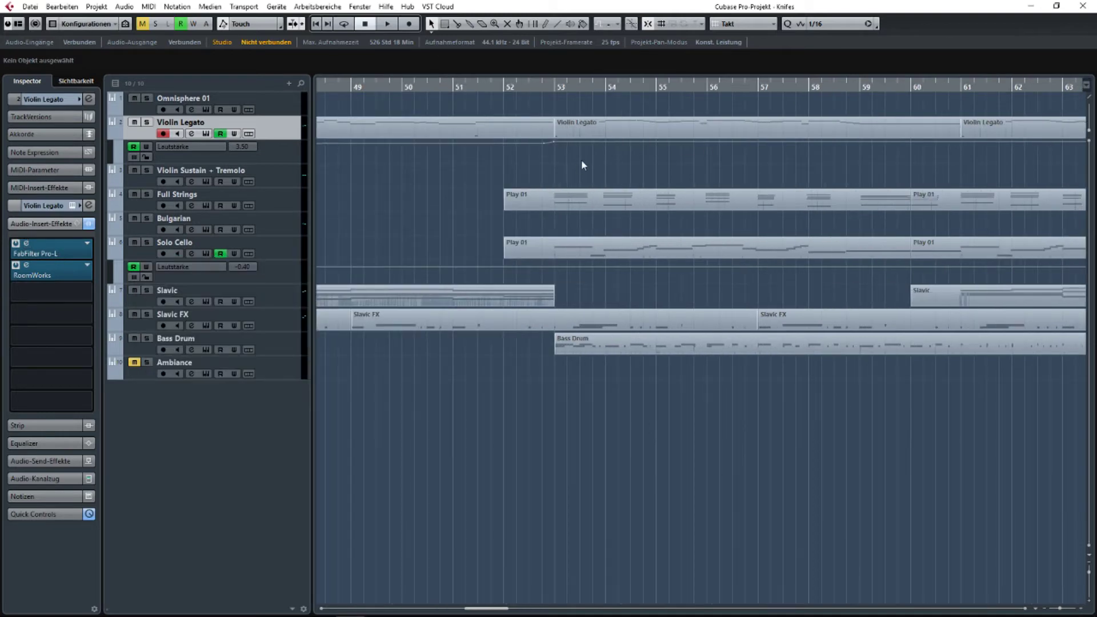
drag(581, 160, 718, 119)
scroll(718, 119, down, 5)
click(718, 142)
scroll(761, 170, up, 3)
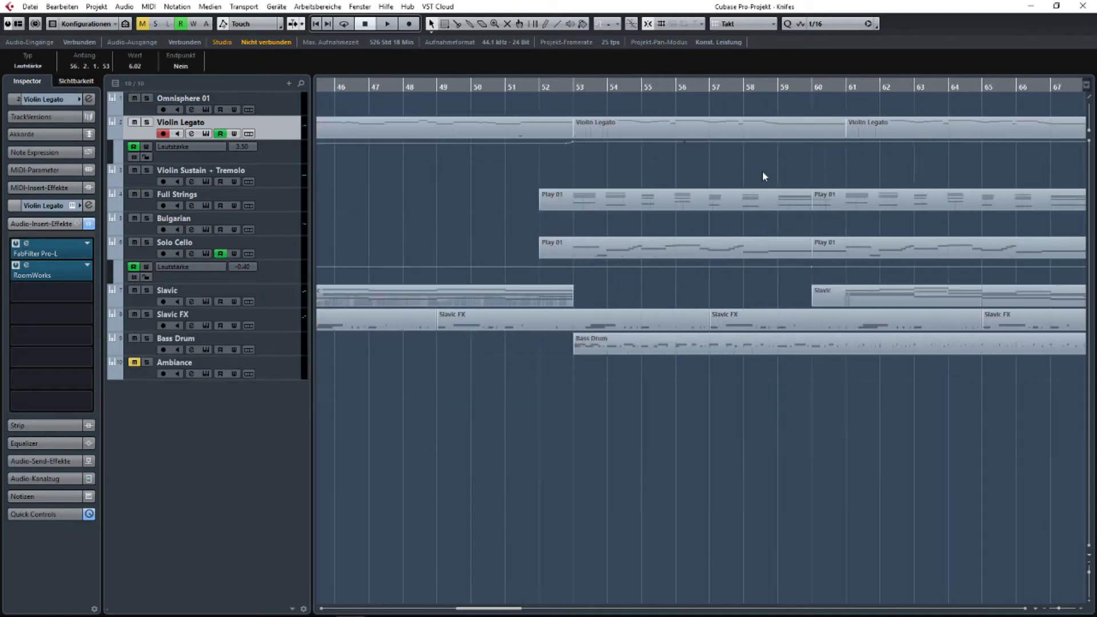
scroll(754, 174, up, 1)
click(737, 175)
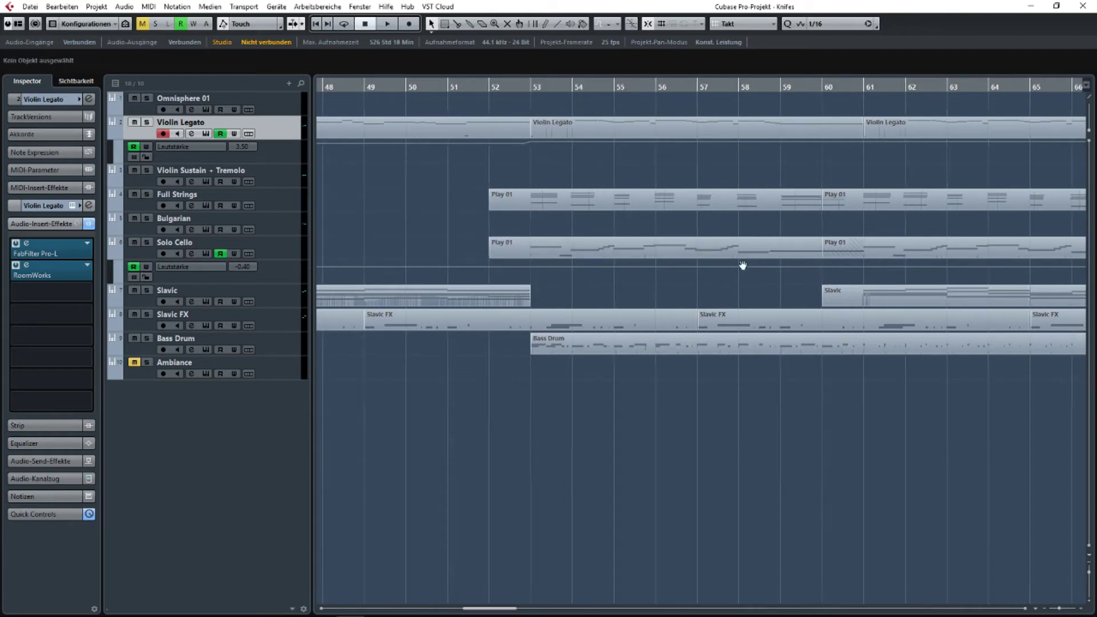
Look over the closing section from bar 52, selecting the first Solo Cello part and the first Full Strings part.
scroll(742, 265, right, 5)
mouse_move(892, 294)
mouse_down()
mouse_move(557, 304)
mouse_move(748, 253)
mouse_move(661, 248)
mouse_up()
scroll(714, 314, left, 4)
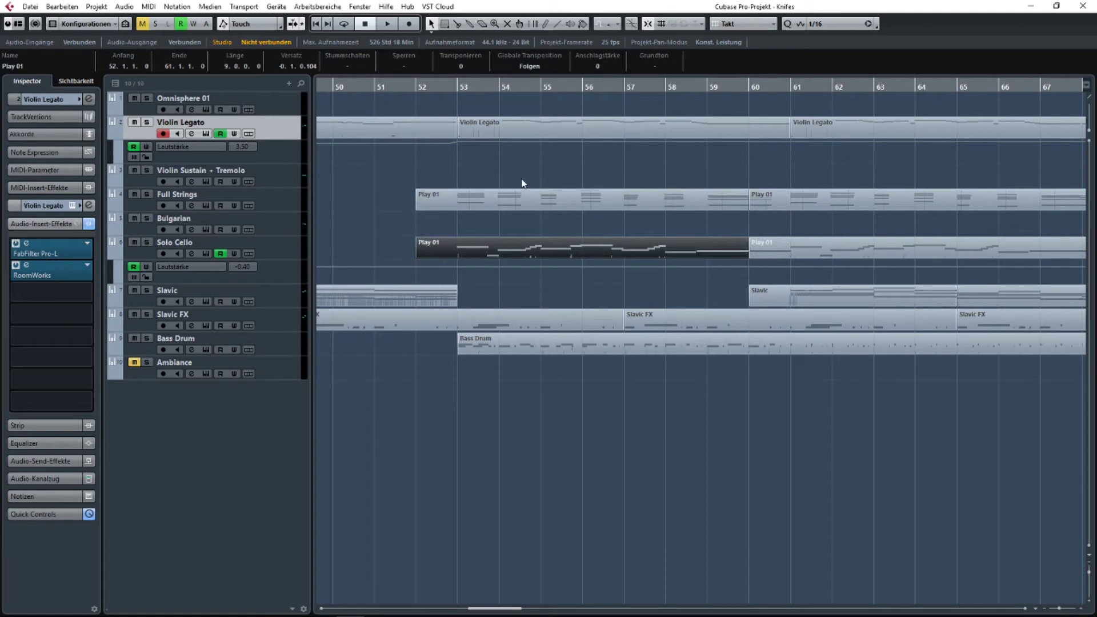
drag(521, 179, 521, 219)
scroll(521, 220, down, 4)
scroll(562, 265, up, 4)
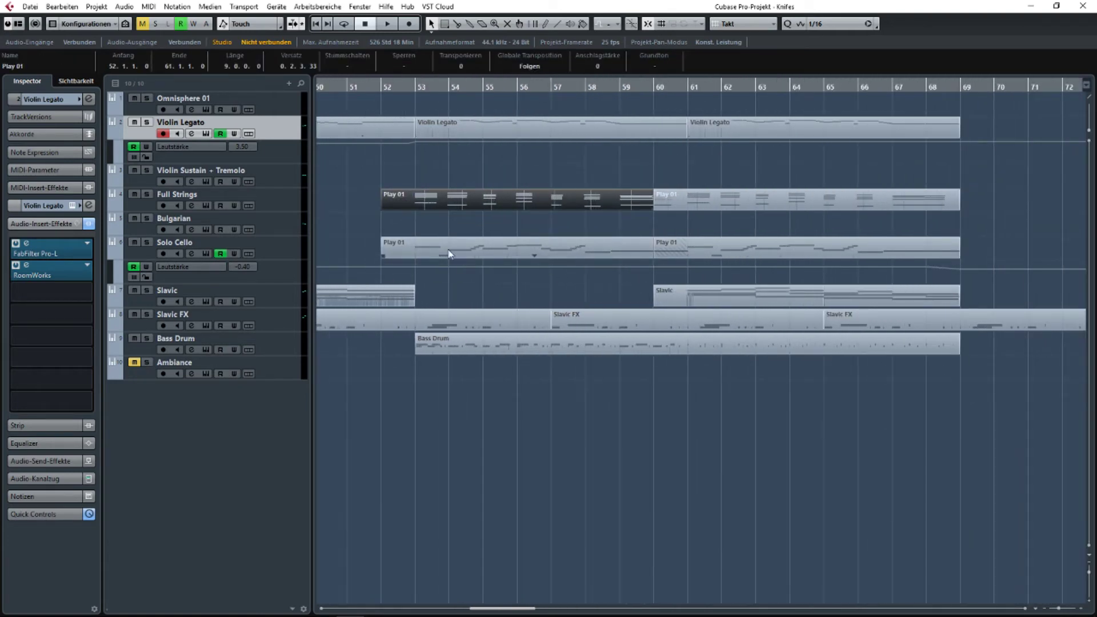
Examine the chord notes and sustain pedal data of the Full Strings part at bar 52 in the Key Editor, and return to the project.
double_click(466, 204)
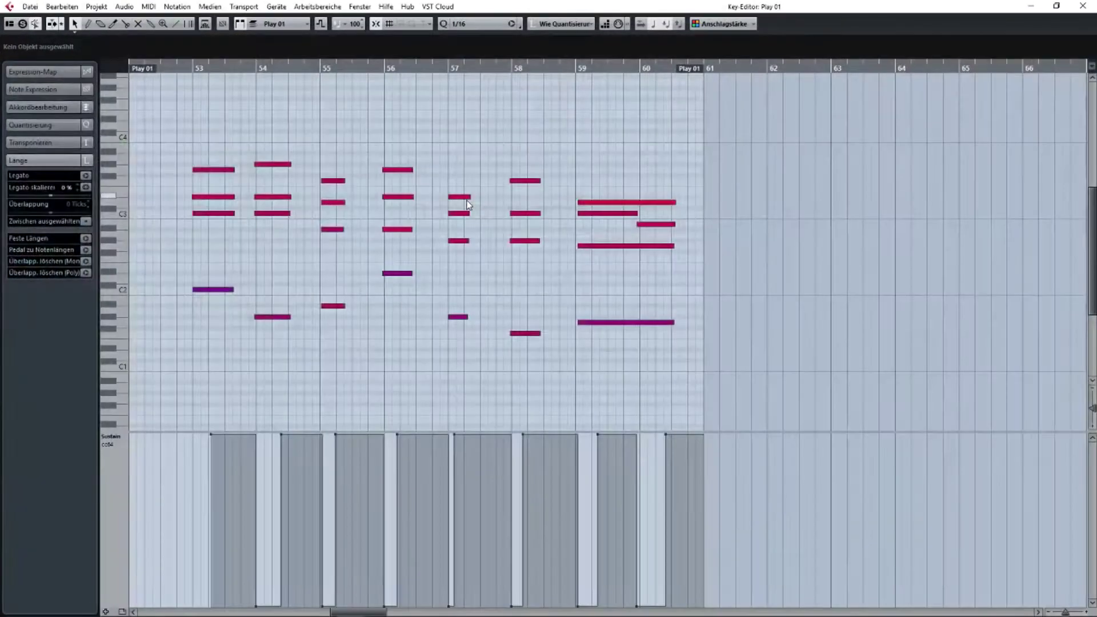
scroll(467, 204, down, 2)
drag(368, 273, 520, 181)
drag(411, 280, 825, 385)
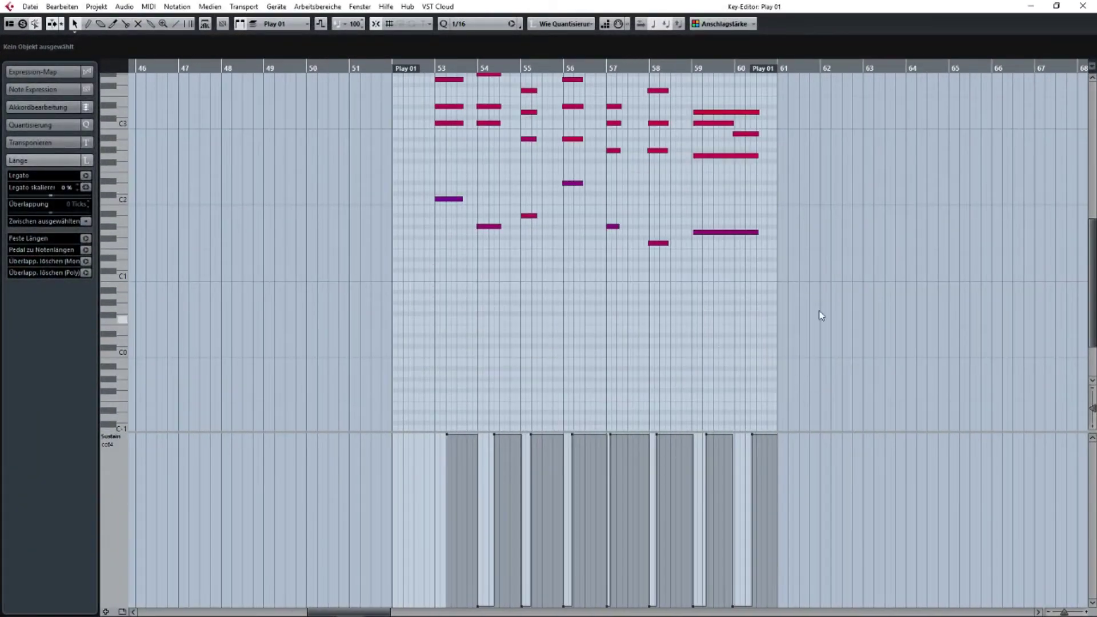
click(1083, 6)
Examine the Solo Cello part at bar 52 in the Key Editor, return to the project and select the Bass Drum part at bar 53.
double_click(527, 246)
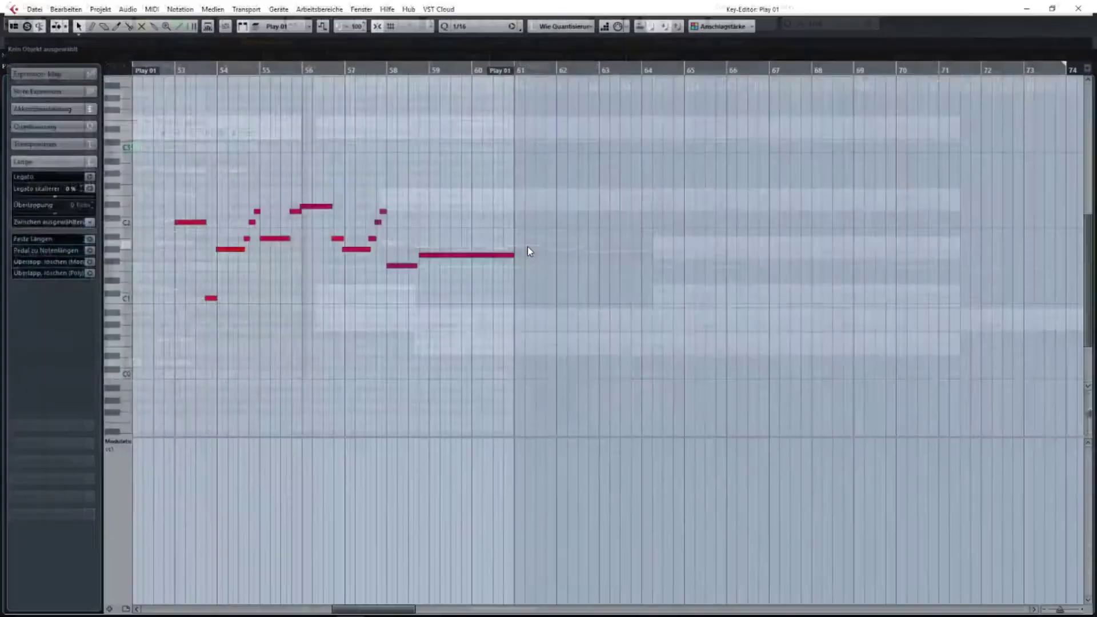
drag(642, 269, 867, 211)
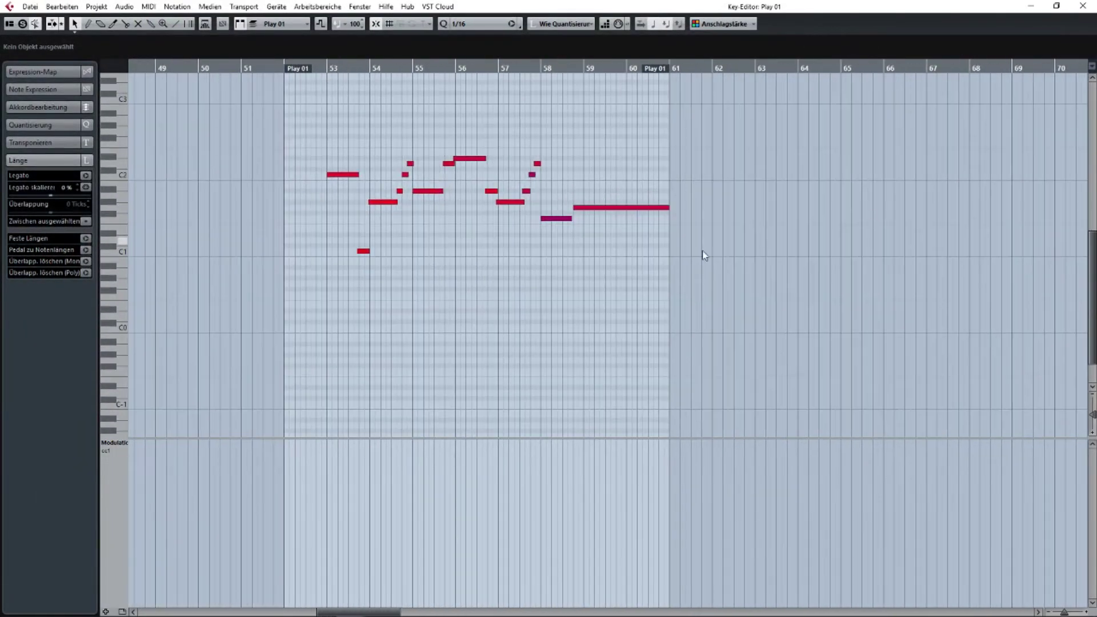
click(1083, 7)
drag(634, 370, 817, 348)
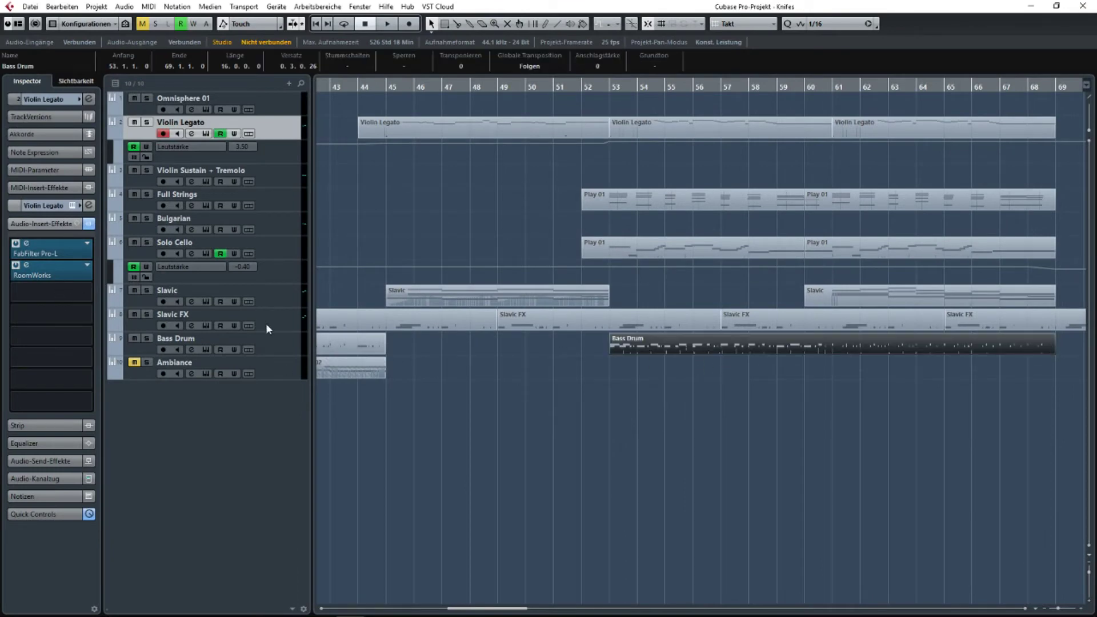
Inspect the FabFilter Pro-Q 2 insert on the Bass Drum track and close its window.
click(264, 342)
click(82, 252)
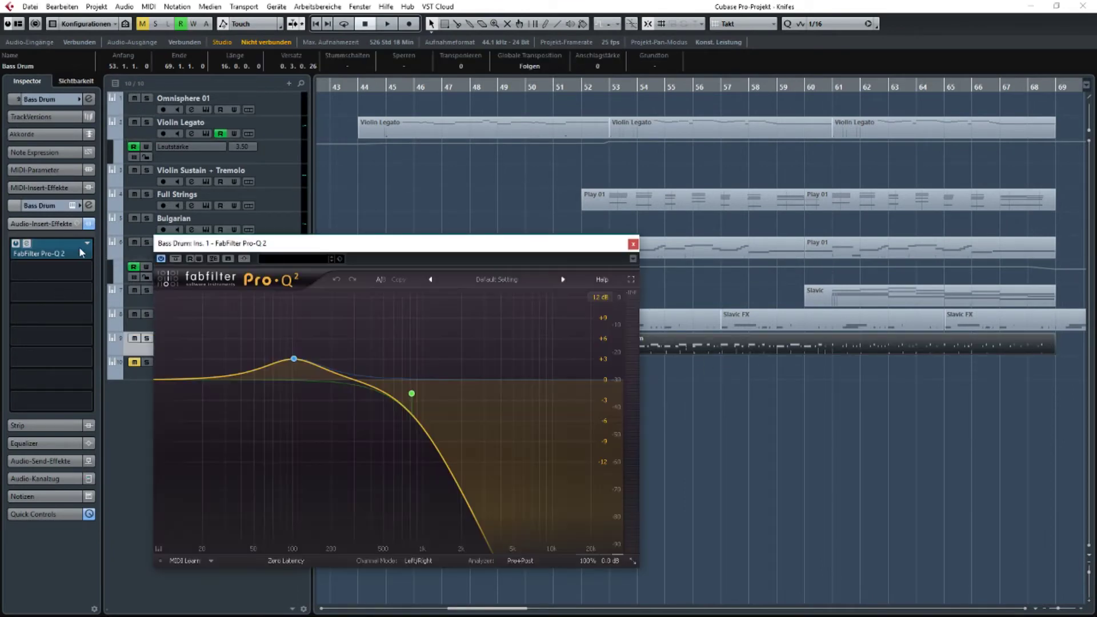
click(631, 243)
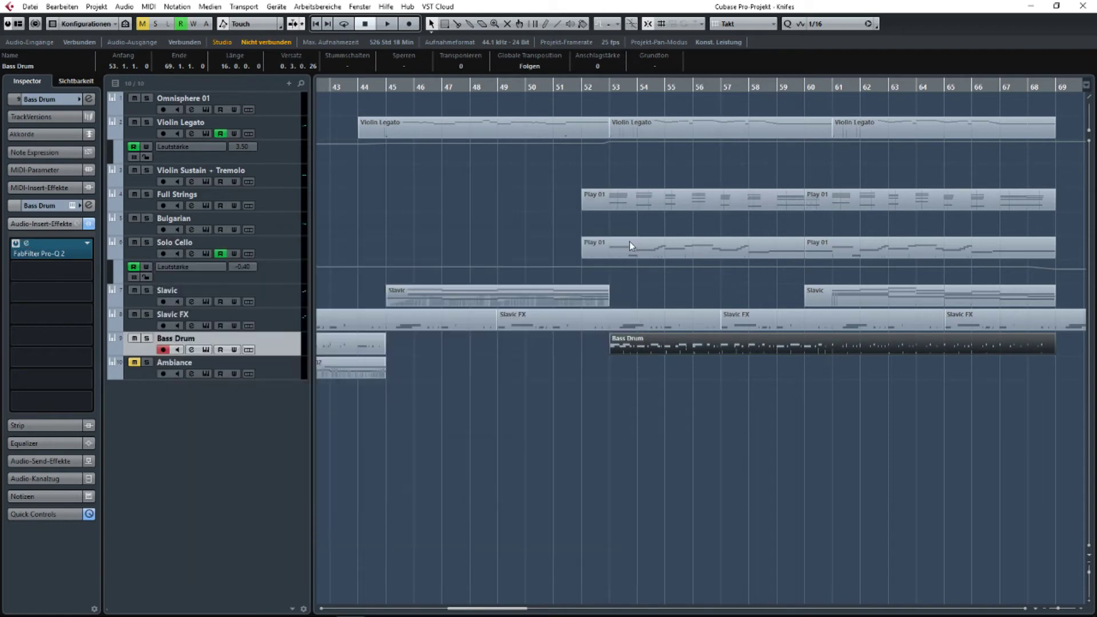
Open all four Violin Sustain + Tremolo parts between bars 21 and 29 in the Key Editor and examine their notes and modulation curves.
drag(502, 229, 906, 209)
click(463, 230)
scroll(772, 229, down, 1)
scroll(773, 228, down, 3)
scroll(574, 193, up, 5)
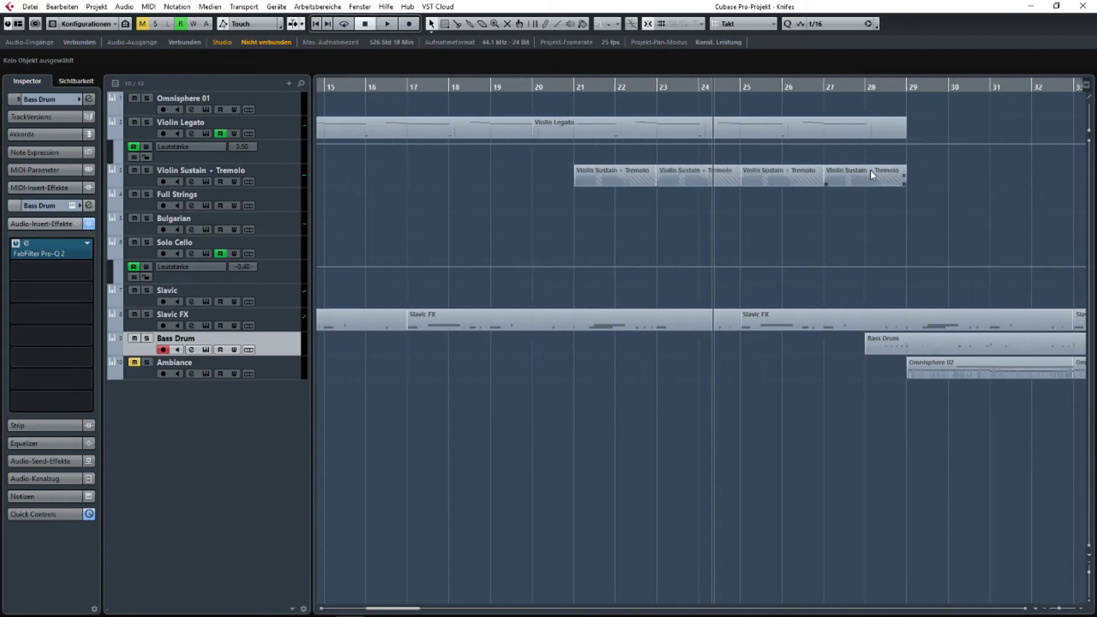
drag(913, 171, 564, 193)
key(Return)
scroll(228, 308, up, 4)
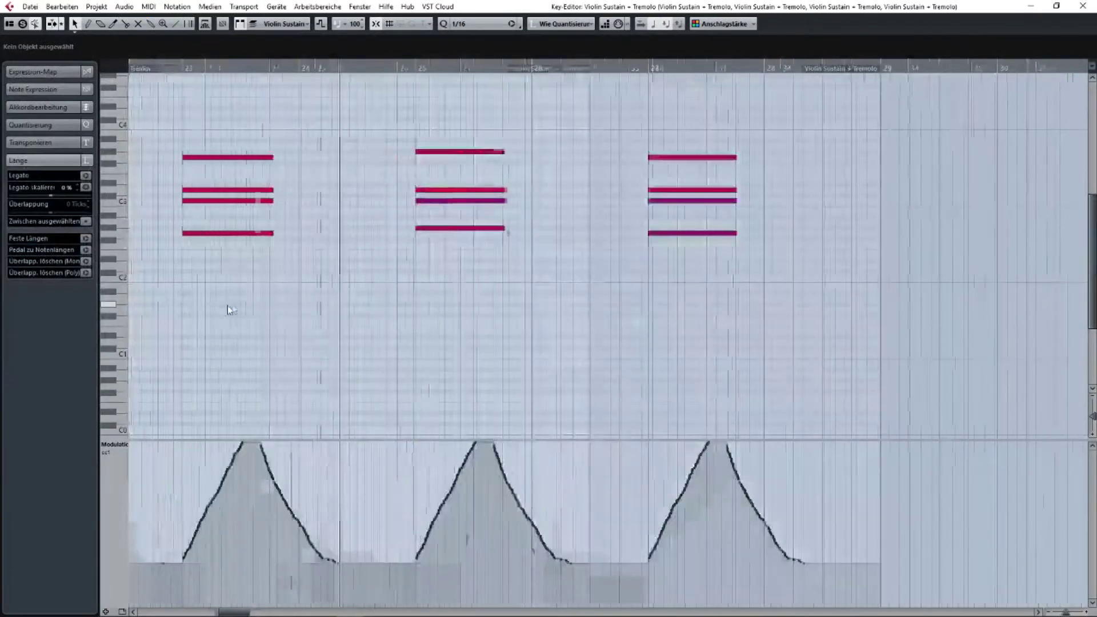
drag(228, 308, 693, 334)
scroll(623, 415, up, 2)
In the first Violin Sustain + Tremolo part, draw a straight modulation line falling from the peak at 21.3 to zero just after 21.4.
click(594, 176)
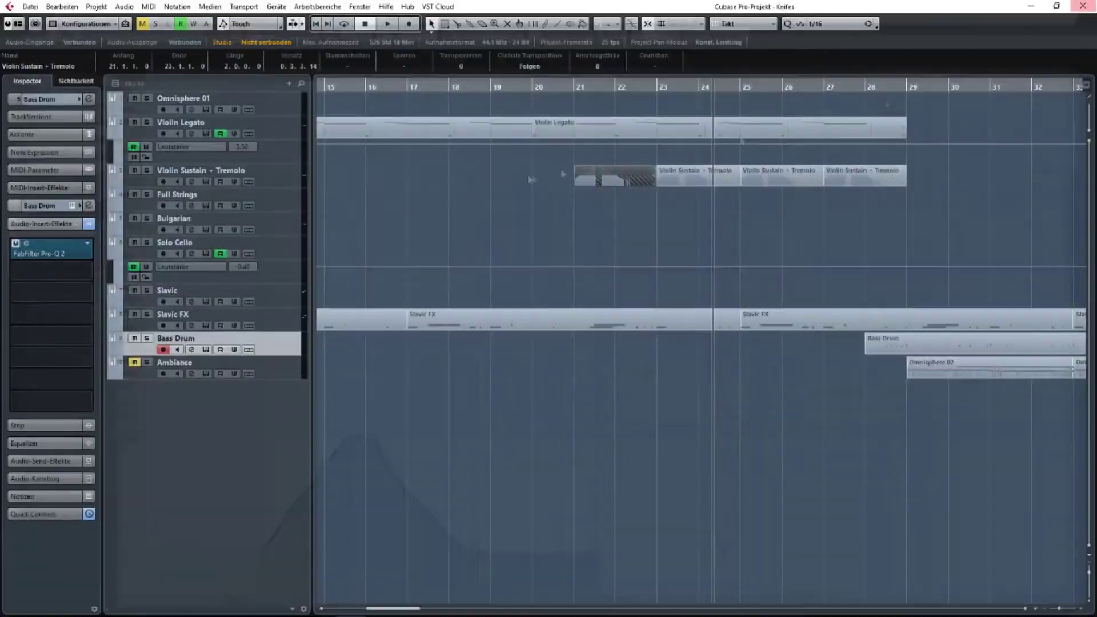
double_click(594, 176)
scroll(211, 229, up, 5)
mouse_move(506, 440)
mouse_down()
mouse_move(581, 472)
mouse_move(663, 606)
mouse_move(502, 439)
mouse_move(651, 605)
mouse_up()
click(506, 441)
key(1)
key(space)
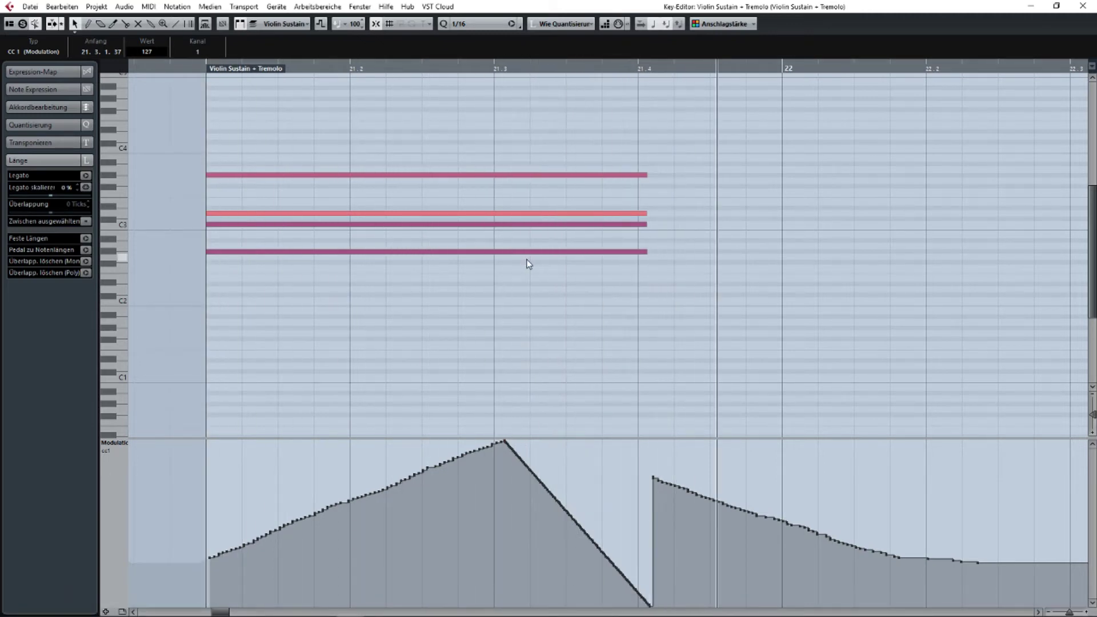
Delete the leftover modulation curve after the drop in this part, play it back from bar 21, and close the editor.
scroll(648, 458, down, 3)
drag(644, 468, 813, 583)
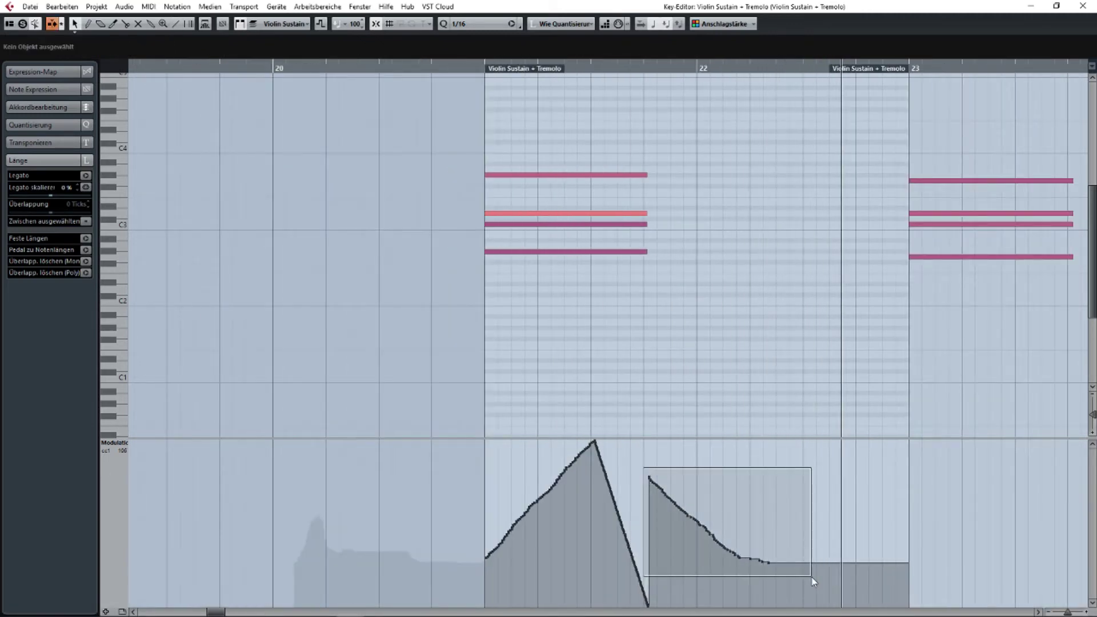
key(Delete)
scroll(769, 225, right, 2)
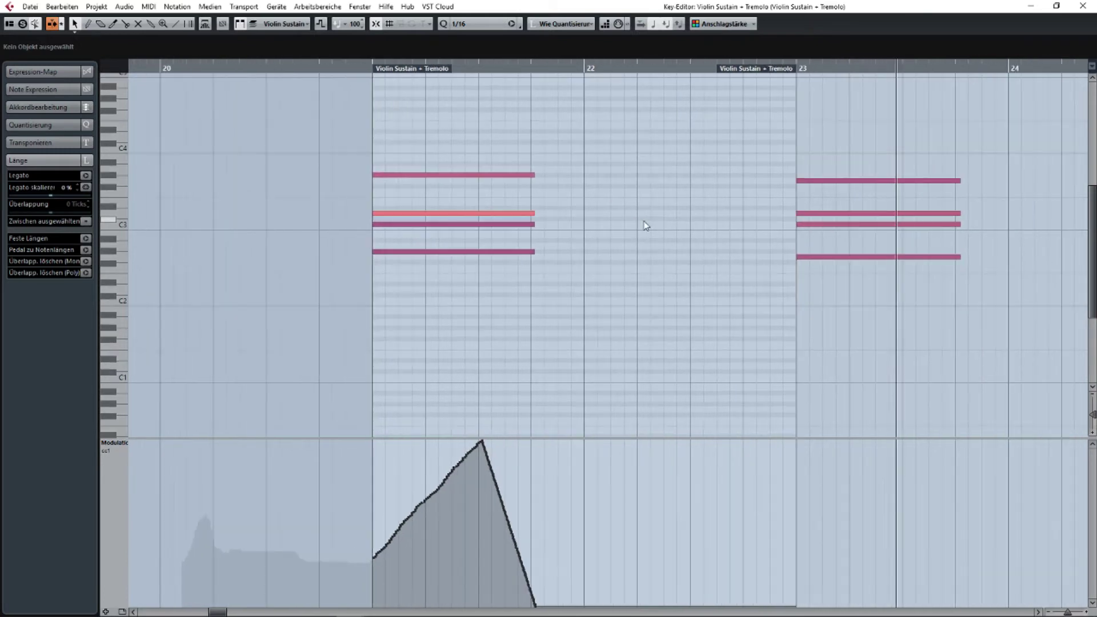
click(369, 67)
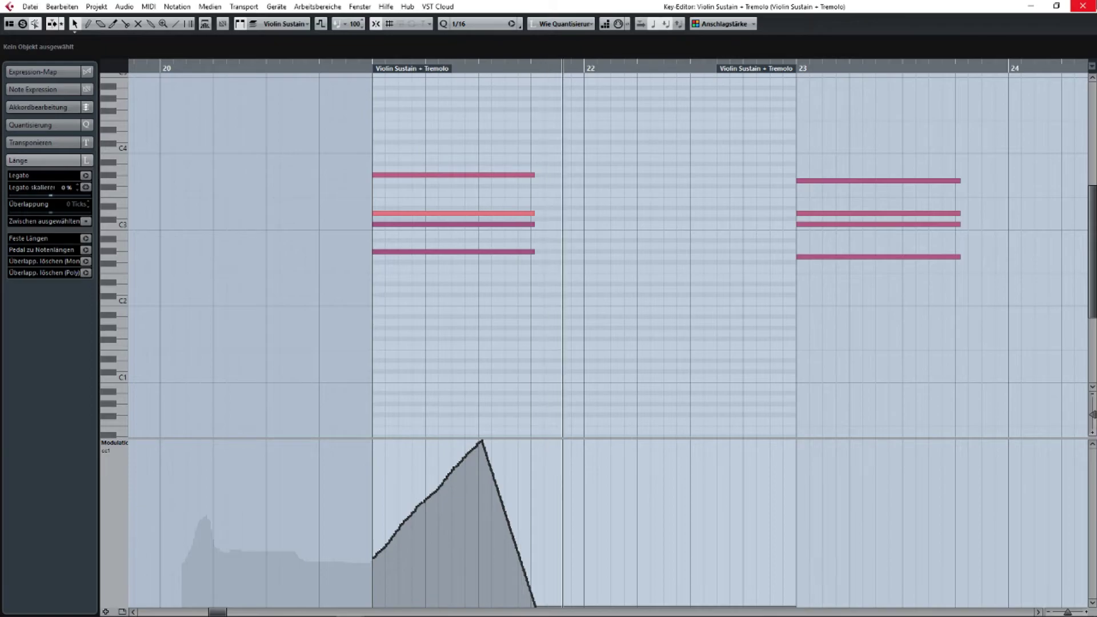
click(1082, 6)
Replace the three remaining Violin Sustain + Tremolo parts up to bar 29 with three duplicates of the edited first part.
shift+click(753, 178)
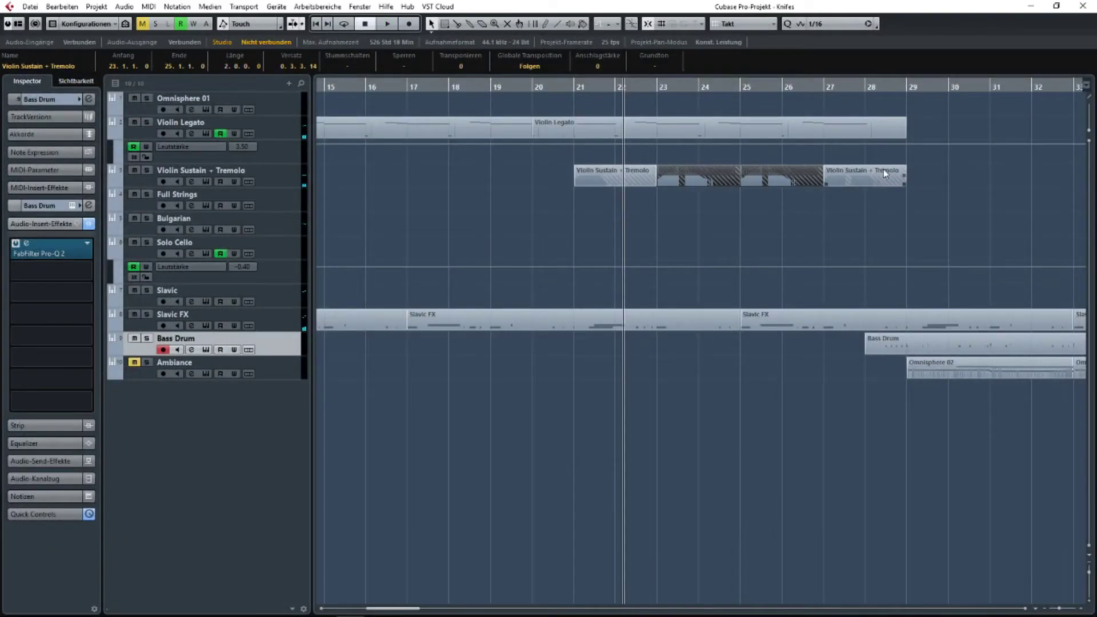
shift+click(884, 171)
key(Delete)
click(620, 176)
key(ctrl+d)
key(ctrl+d)
key(ctrl+d)
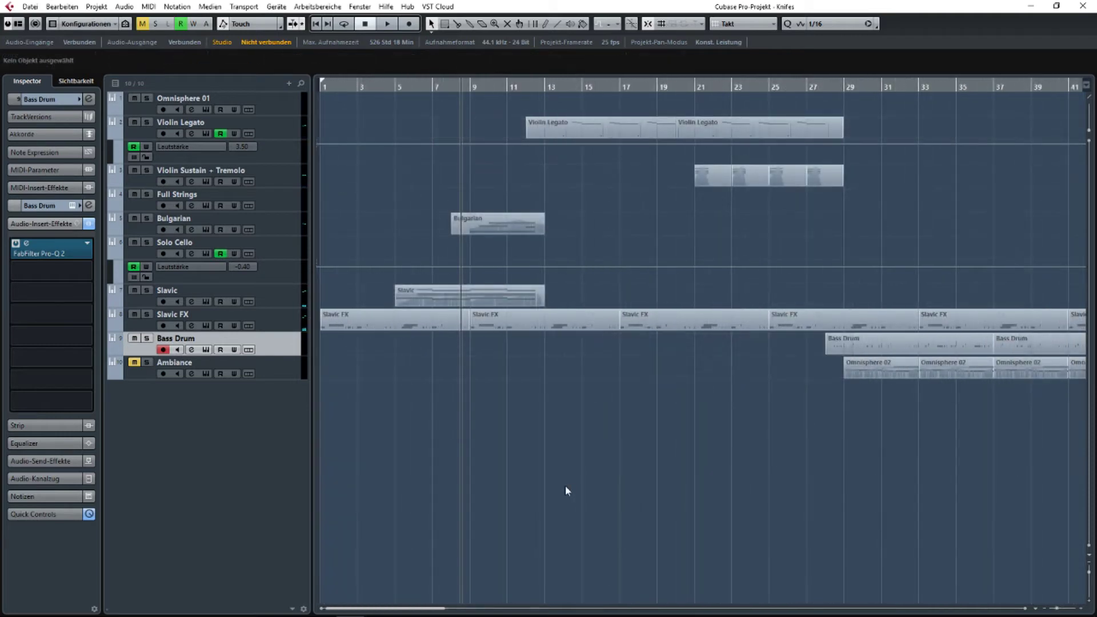
Open the Slavic track's Kontakt instrument, select the track, and arrange the window to audition the choir's syllable pattern.
click(205, 301)
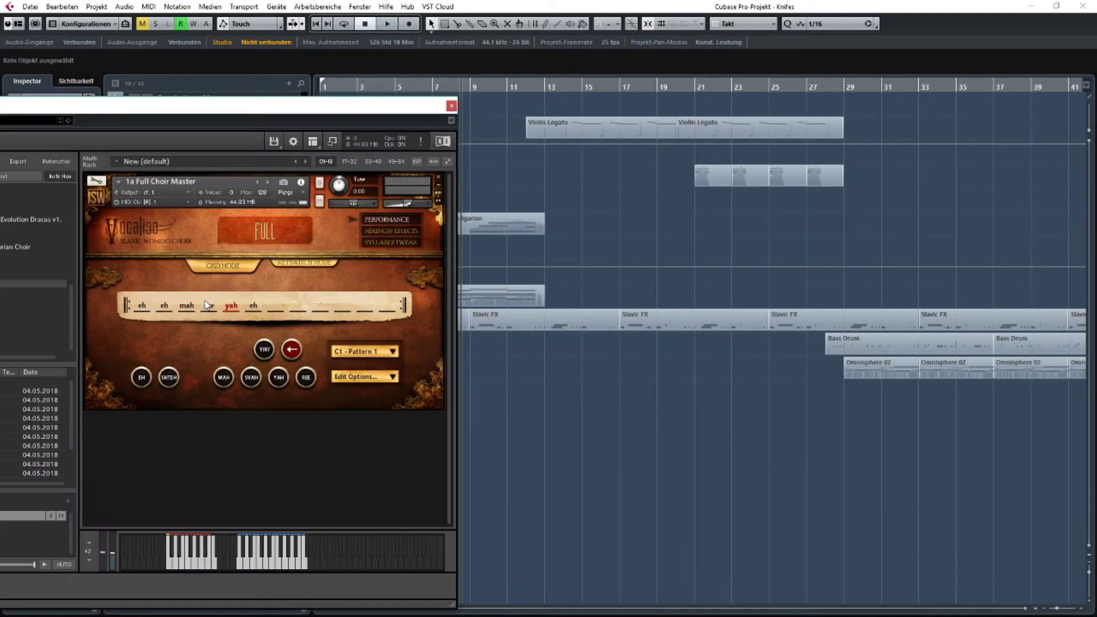
drag(179, 110, 82, 131)
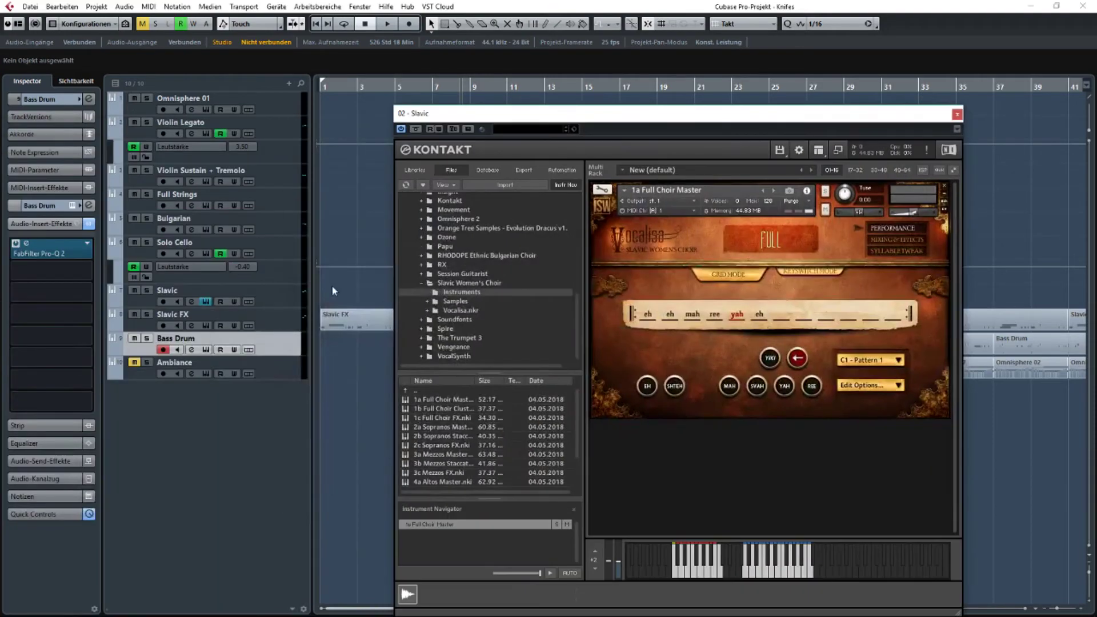
click(288, 298)
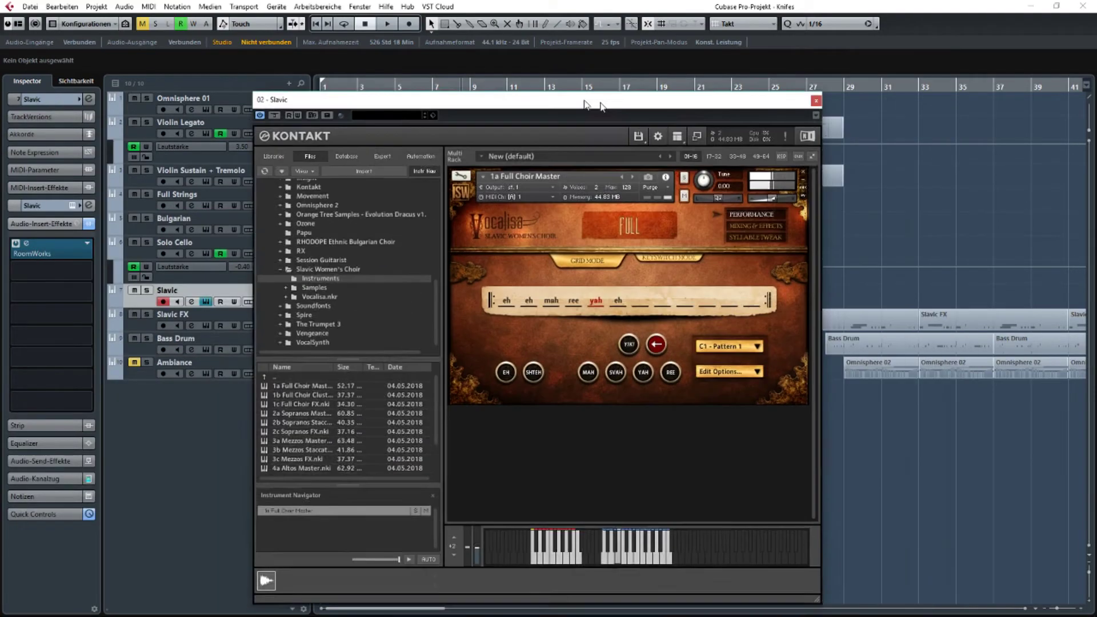
drag(742, 113, 503, 96)
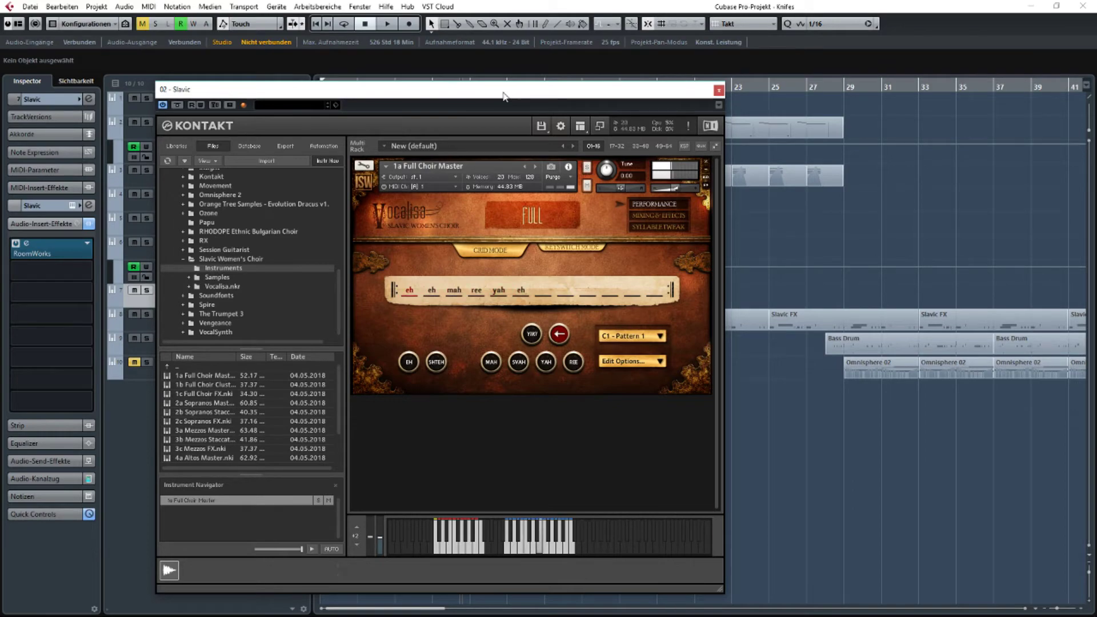
drag(503, 96, 620, 372)
Examine the chord notes of the Slavic part starting at bar 5 in the Key Editor and close it.
double_click(503, 296)
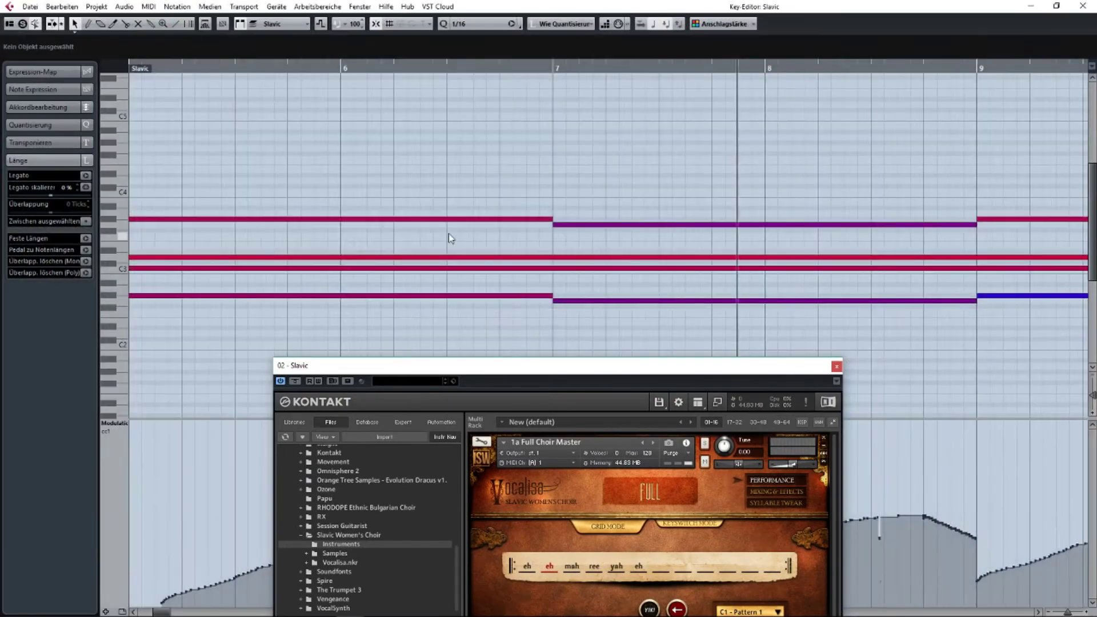
scroll(448, 233, down, 3)
drag(398, 241, 423, 288)
scroll(428, 278, down, 3)
scroll(350, 268, up, 3)
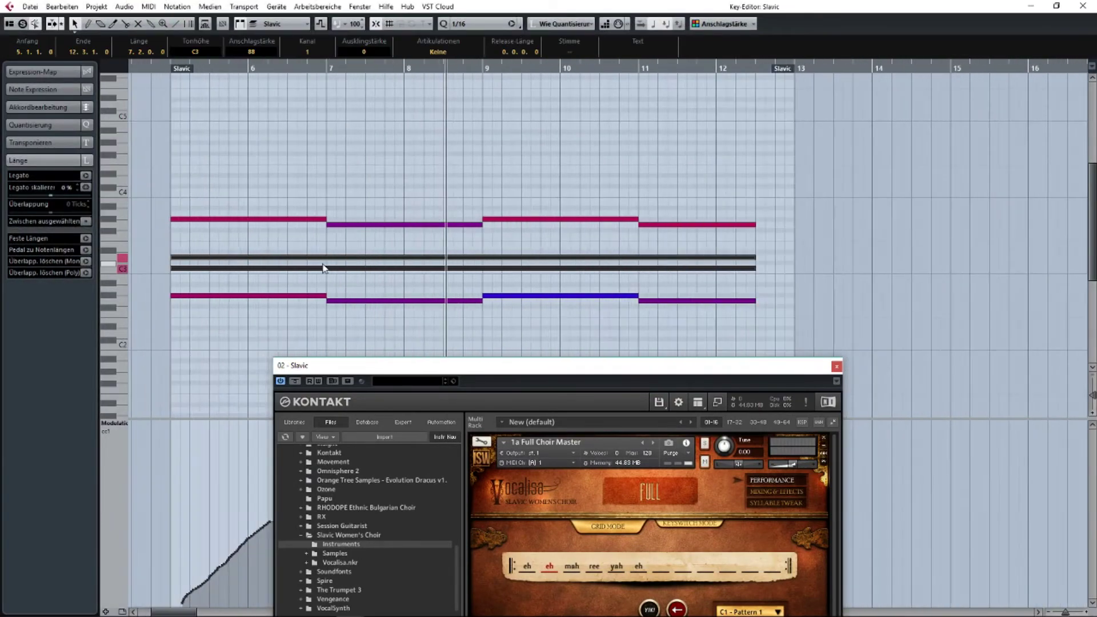
drag(228, 233, 264, 274)
drag(171, 176, 721, 327)
click(1083, 7)
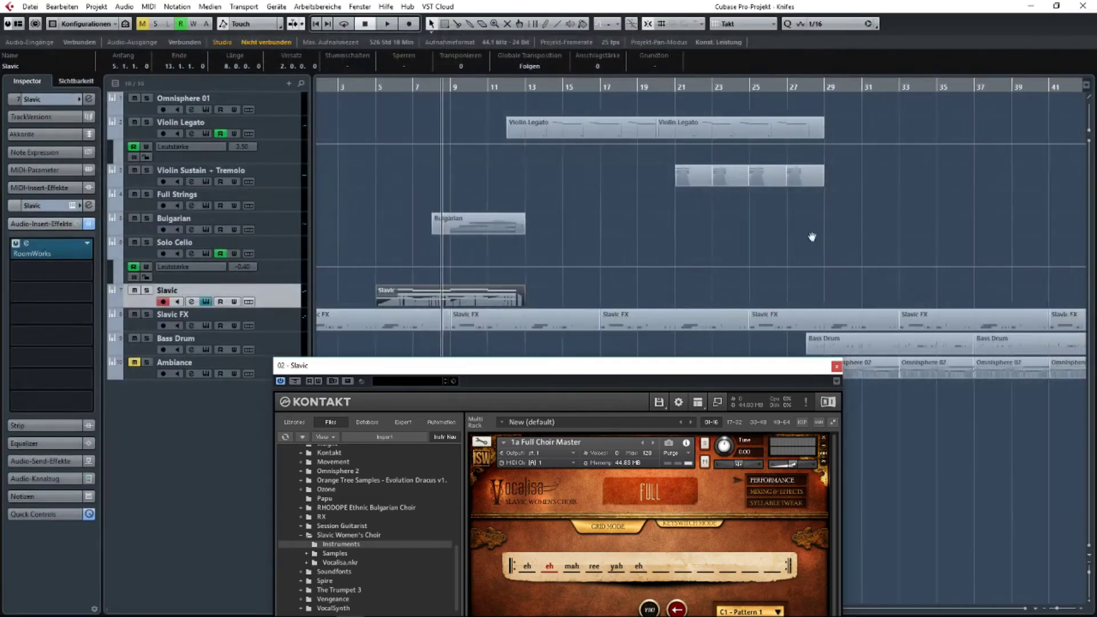
Open the Slavic part at bar 45, select all its notes to review the chord progression, and return to the arrangement.
scroll(813, 238, right, 5)
double_click(622, 297)
key(g)
drag(708, 152, 279, 321)
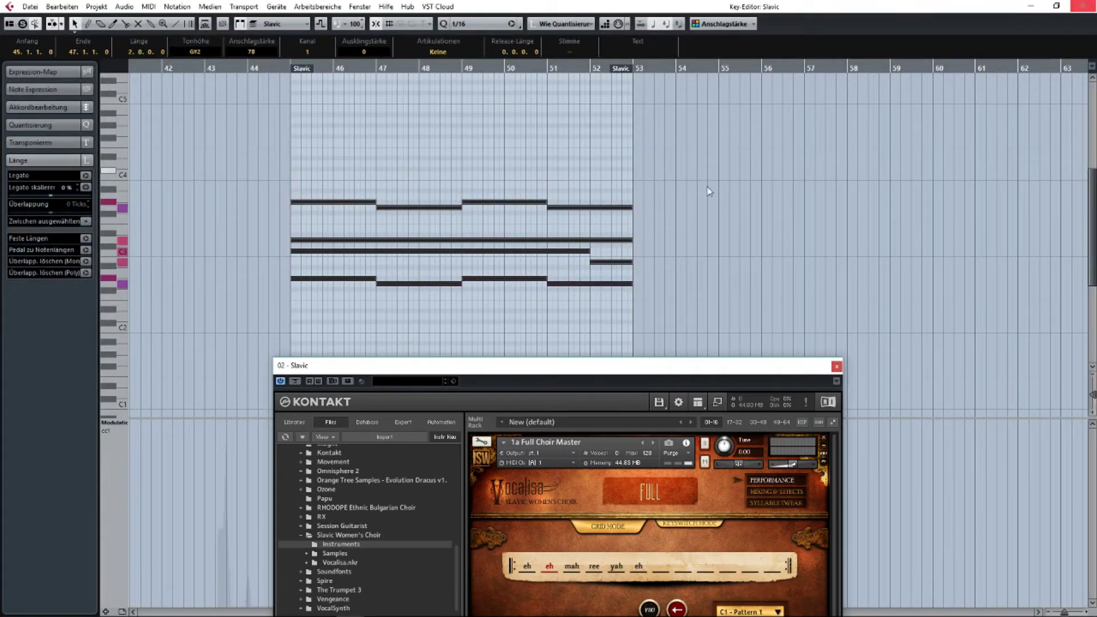
key(h)
key(ctrl+e)
drag(511, 228, 493, 228)
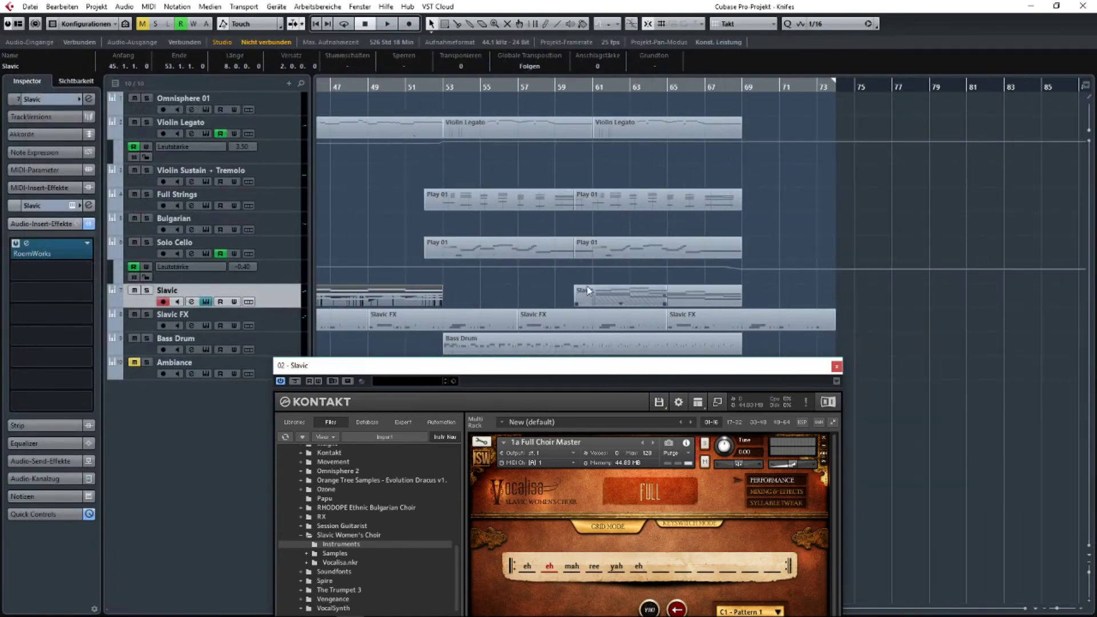
Open the Slavic parts from bar 60 onward together and examine the voices of the chord in bars 61 and 62.
click(587, 290)
drag(524, 295, 728, 303)
key(ctrl+e)
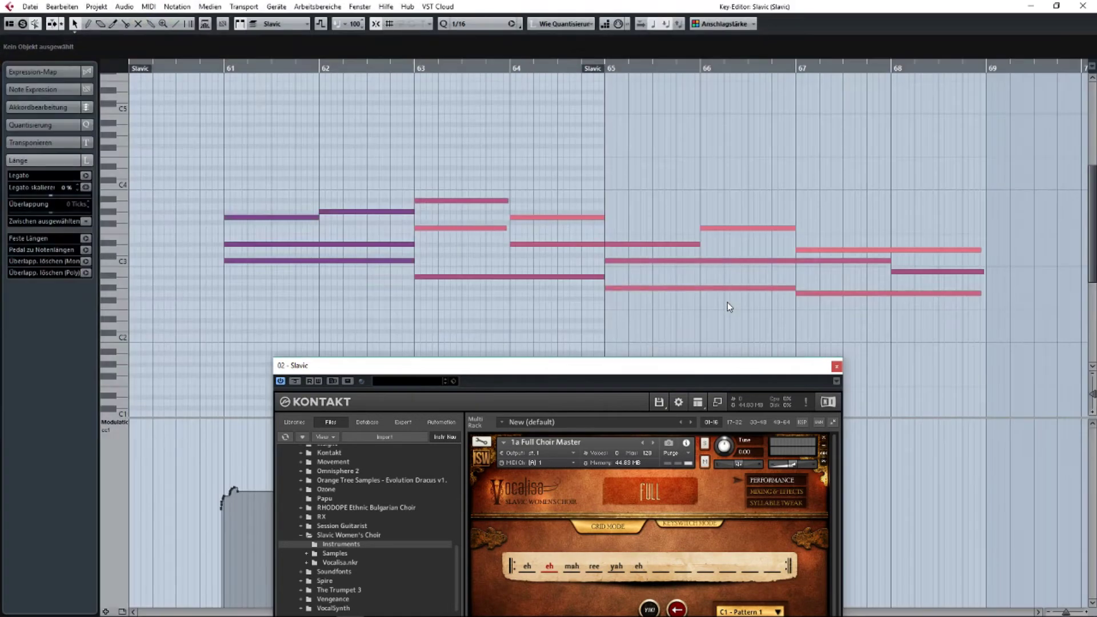
click(275, 218)
drag(295, 264, 340, 240)
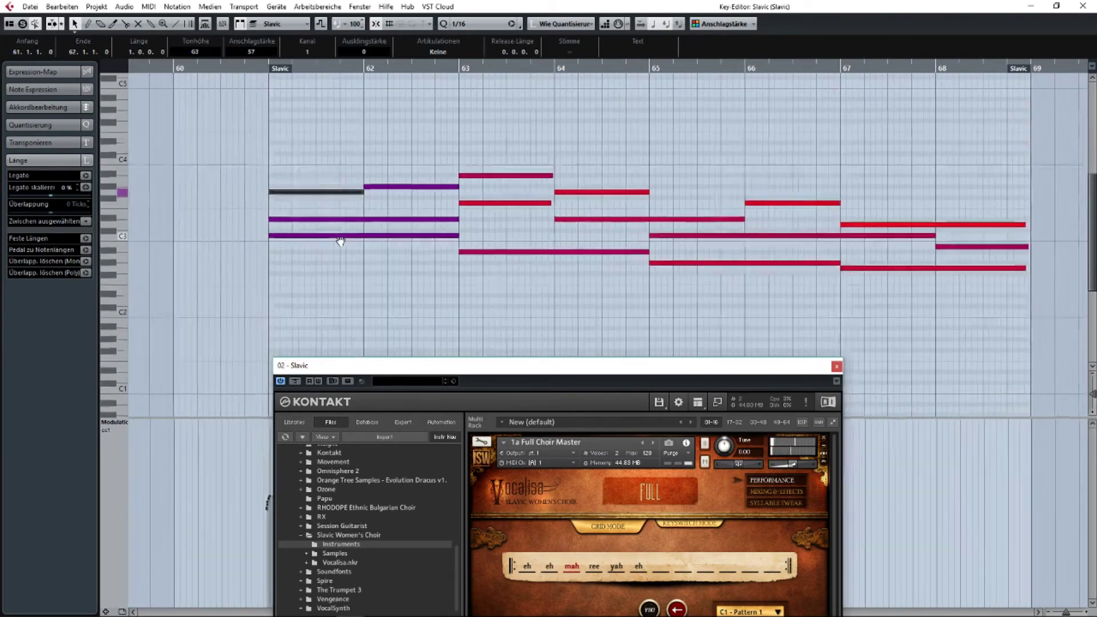
mouse_move(269, 148)
mouse_down()
mouse_move(281, 168)
mouse_move(420, 248)
mouse_up()
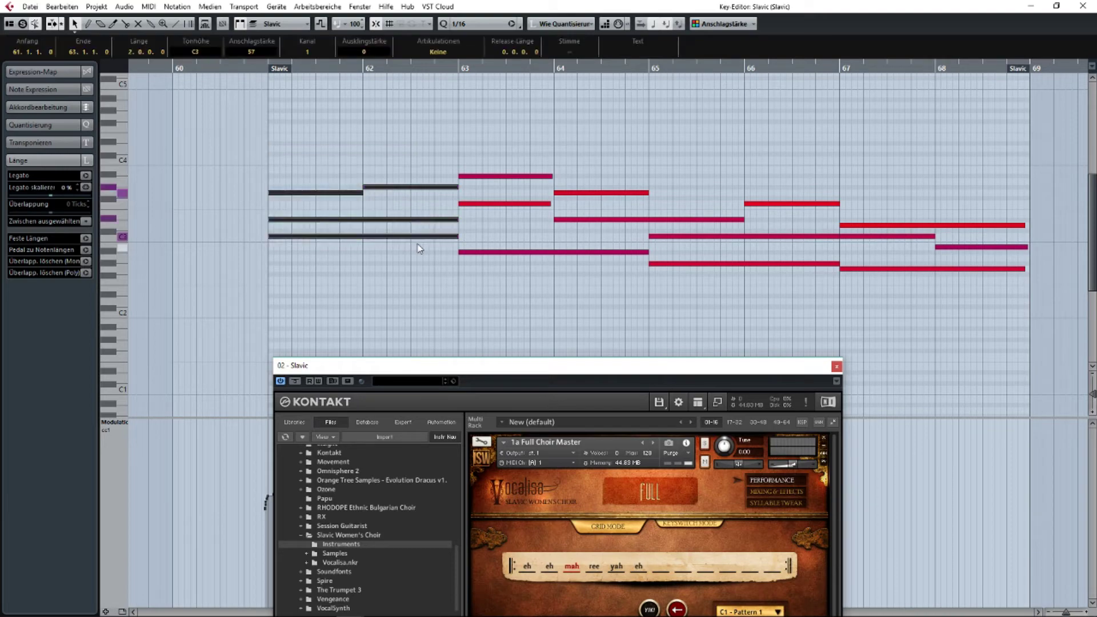
scroll(387, 253, up, 4)
scroll(241, 258, down, 3)
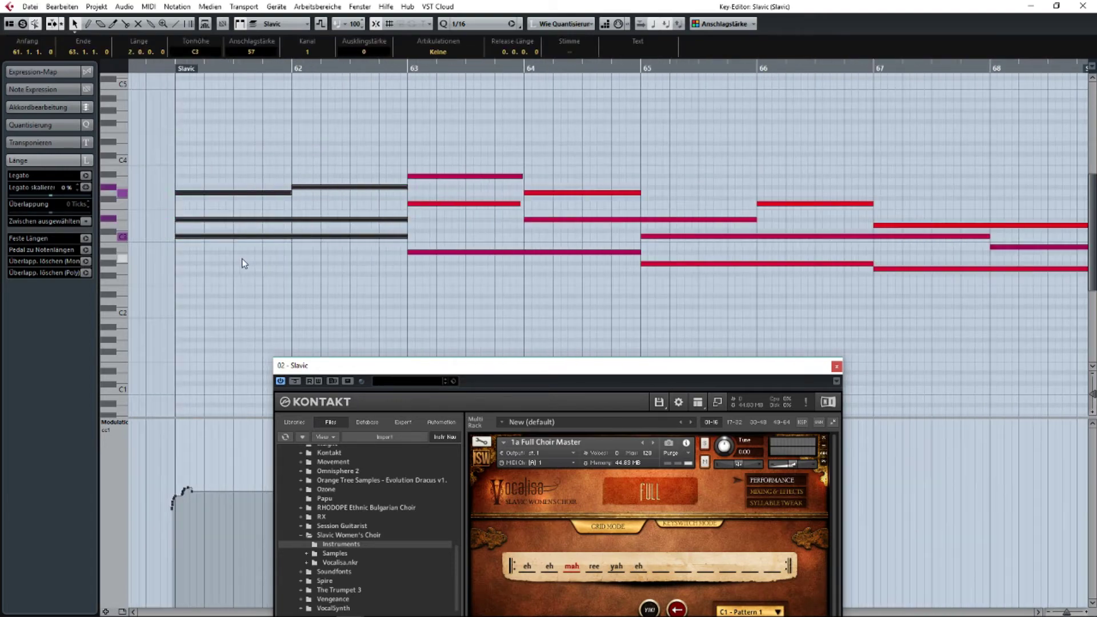
drag(241, 257, 386, 181)
drag(245, 208, 288, 255)
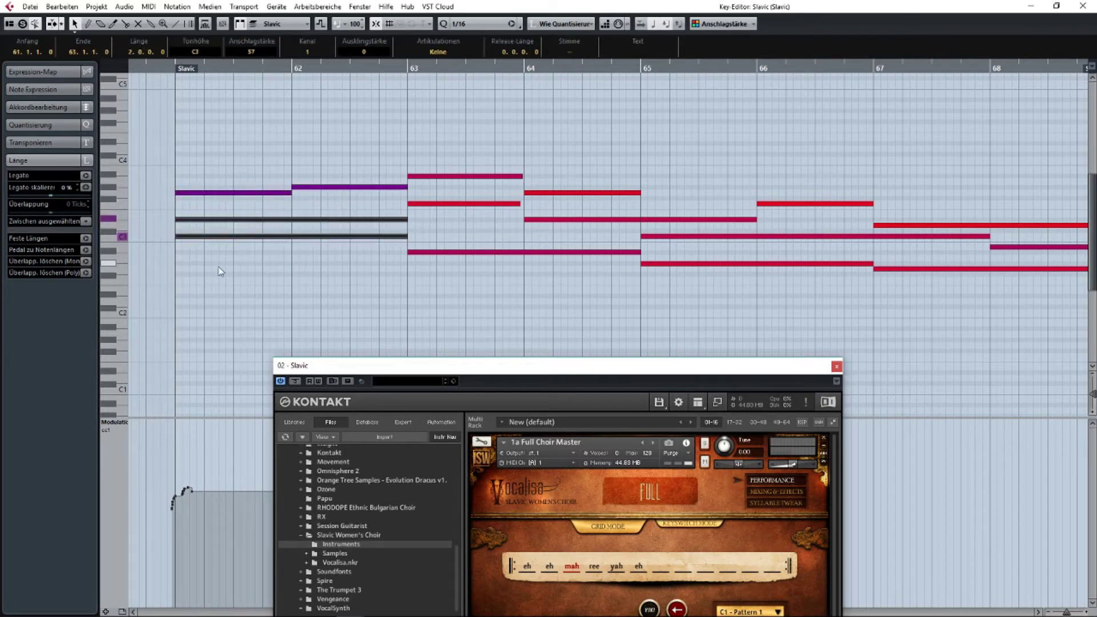
drag(214, 268, 386, 162)
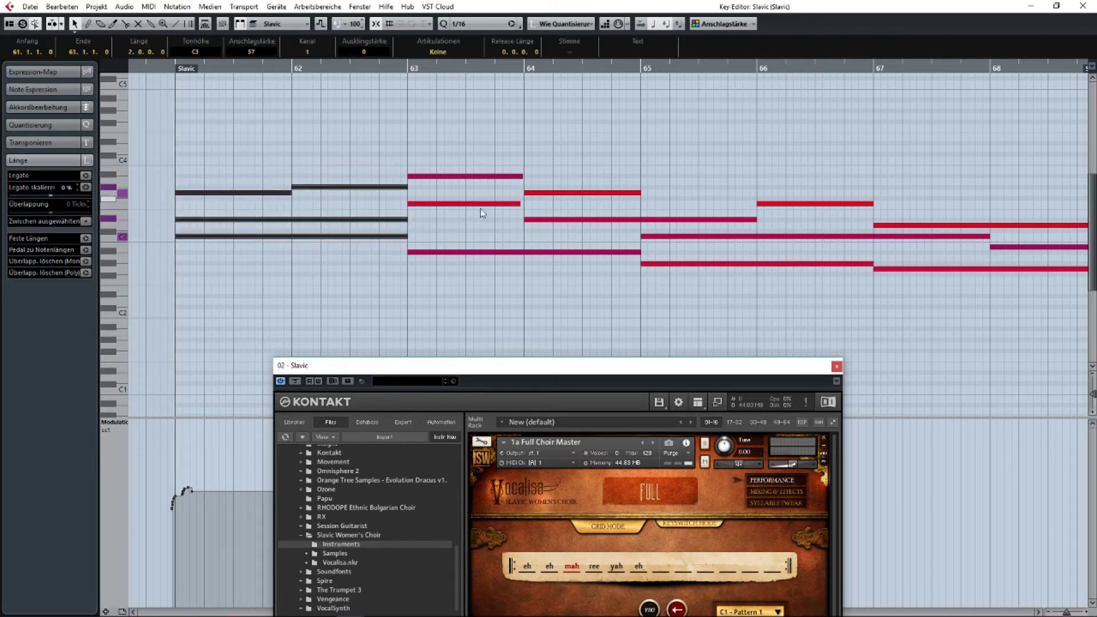
Examine the note groups in bars 63 to 68 of the Slavic parts, move the Kontakt window aside, and close the editor.
drag(443, 273, 509, 238)
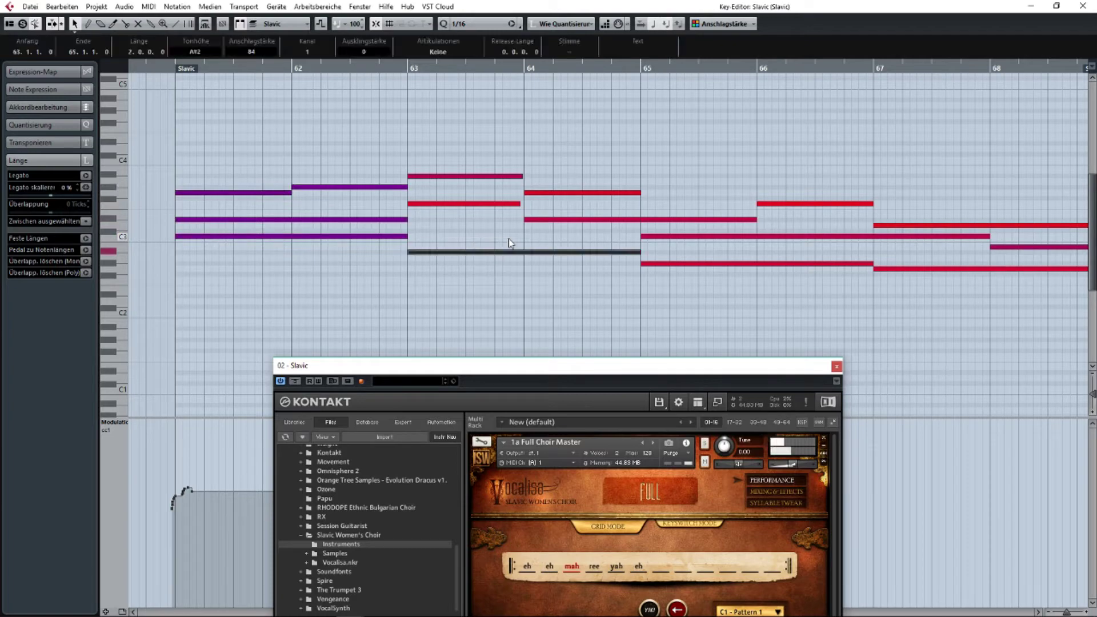
drag(445, 315, 596, 130)
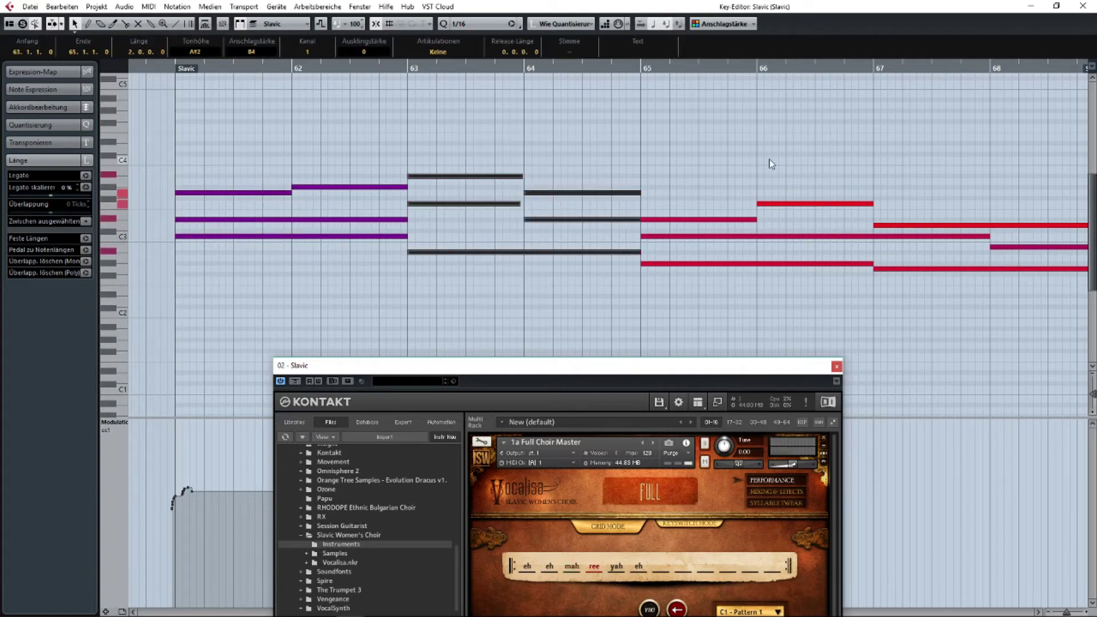
drag(771, 164, 531, 136)
drag(438, 277, 594, 144)
drag(678, 290, 850, 134)
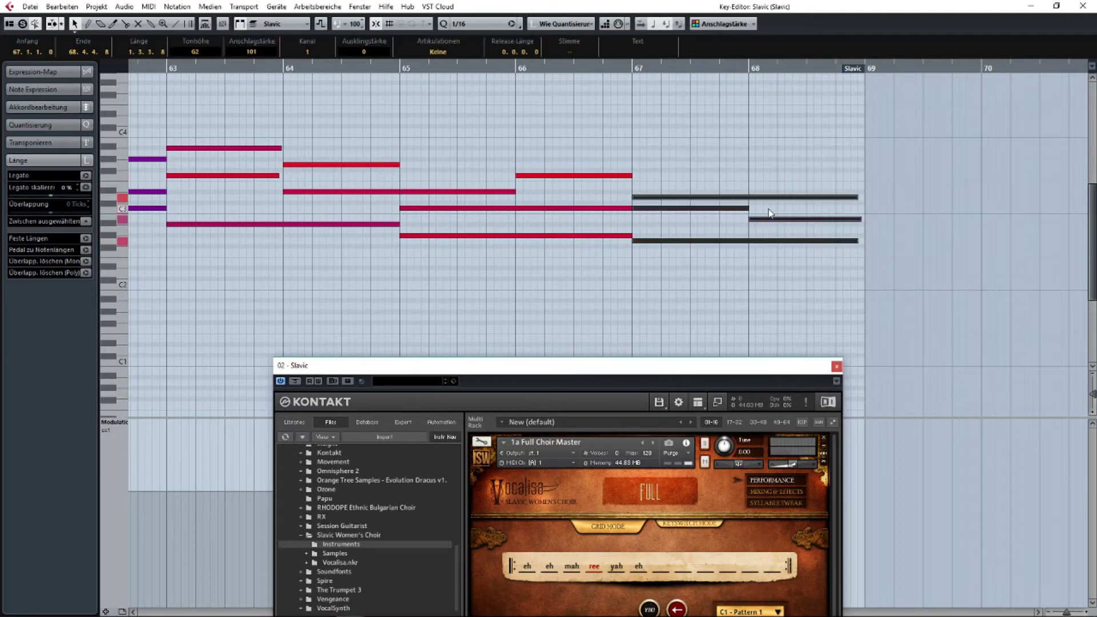
scroll(768, 208, down, 3)
drag(589, 377, 166, 78)
click(1082, 5)
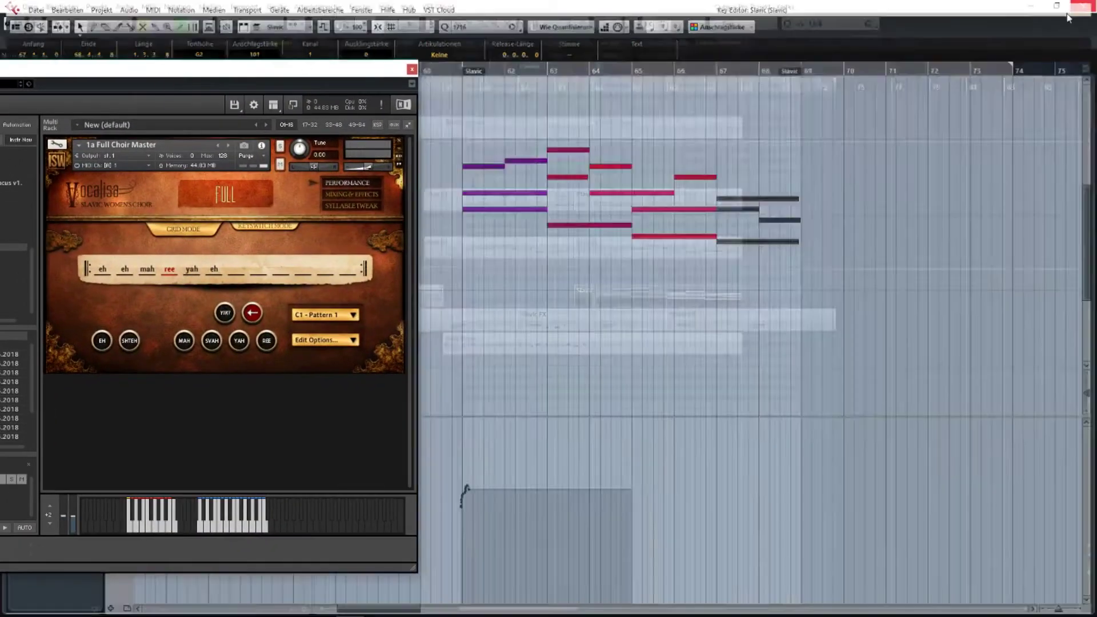
Review the Slavic parts across the arrangement from bar 5 through bar 69.
drag(686, 233, 1026, 272)
drag(448, 269, 756, 281)
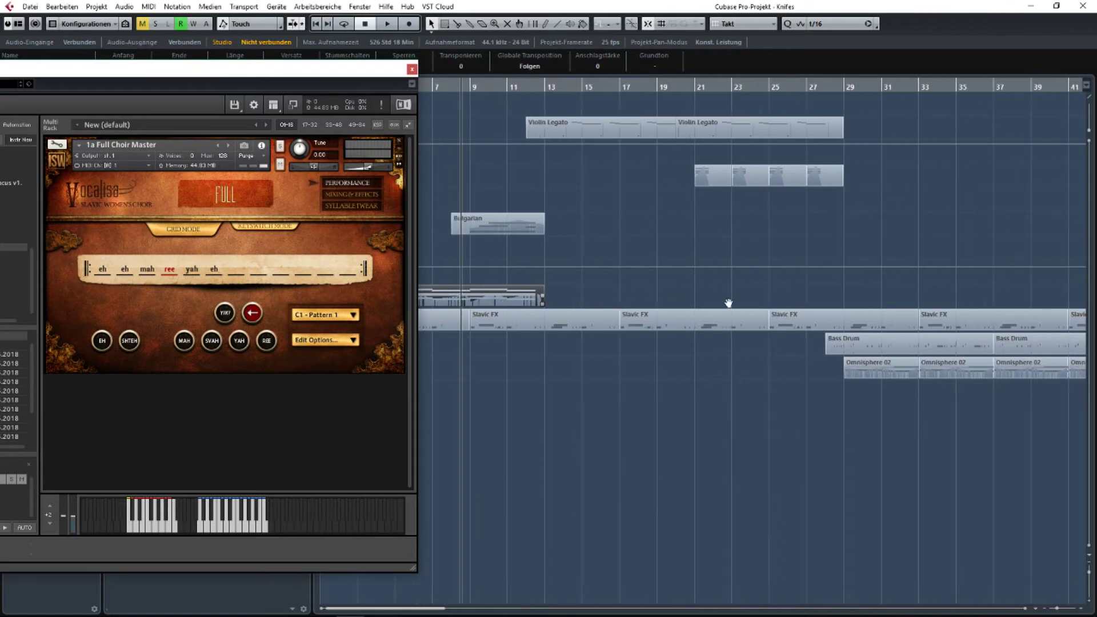
drag(635, 291, 488, 296)
mouse_move(802, 300)
mouse_down()
mouse_move(449, 299)
mouse_move(573, 299)
mouse_up()
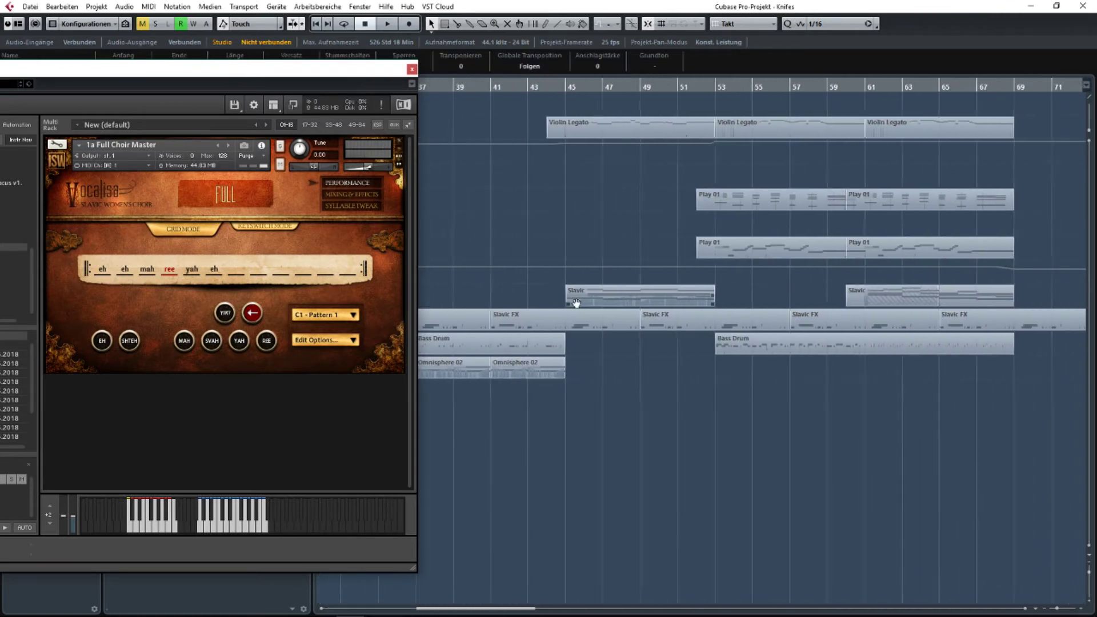
click(639, 292)
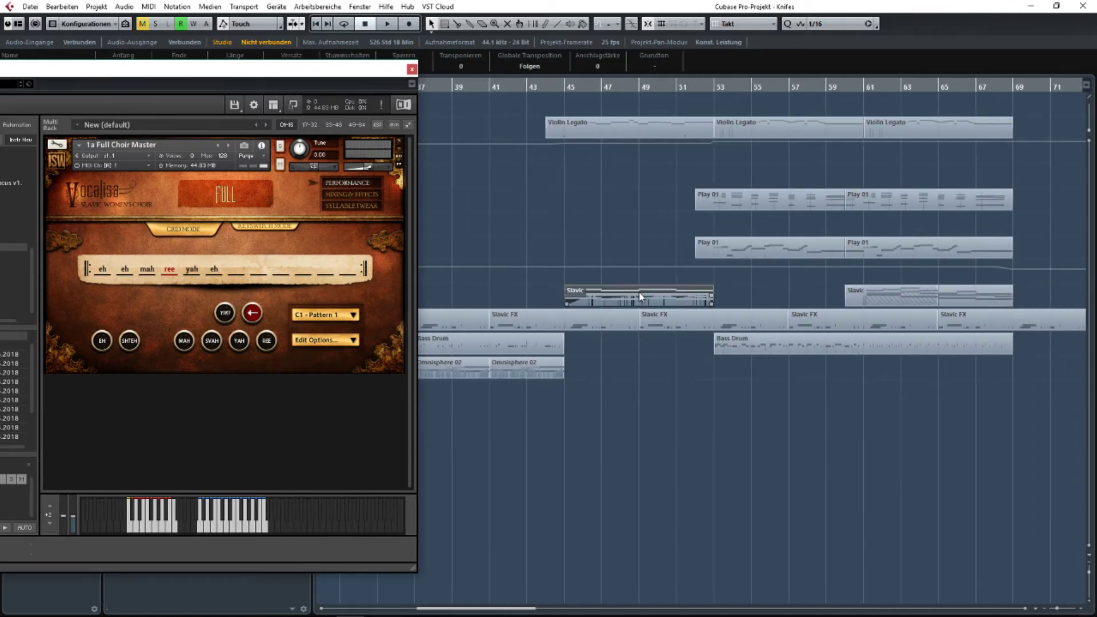
drag(796, 294, 656, 293)
drag(677, 293, 848, 296)
Reopen the Slavic part at bar 60, examine its two-bar note groups through bar 68, and close the editor.
double_click(848, 294)
scroll(591, 223, up, 4)
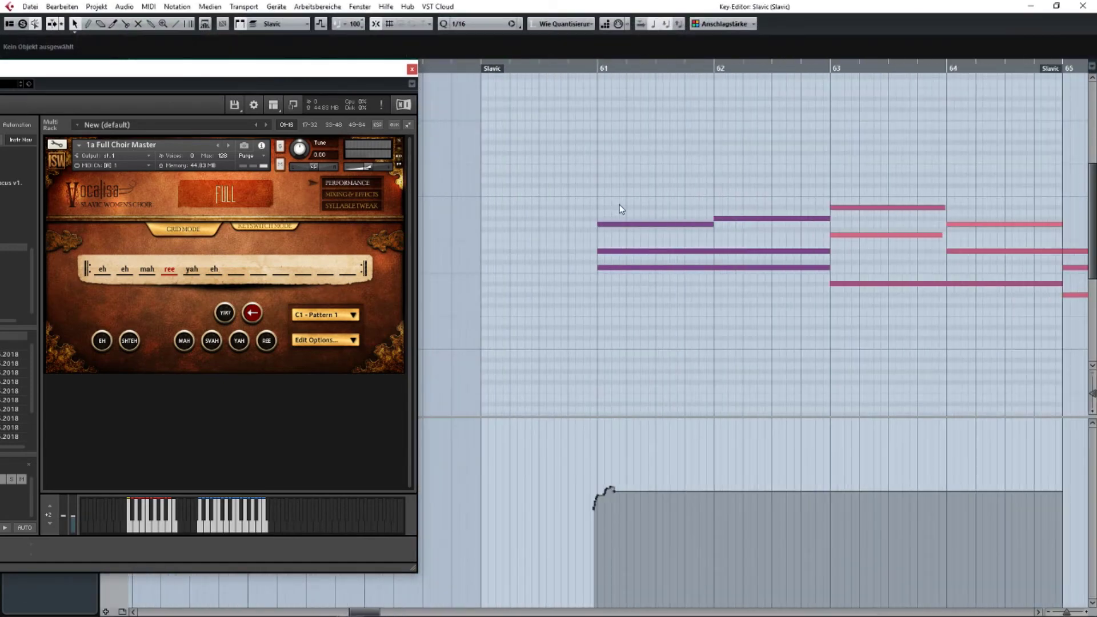
scroll(633, 211, right, 2)
drag(516, 191, 636, 299)
drag(751, 176, 914, 321)
scroll(914, 322, right, 6)
drag(498, 191, 628, 337)
drag(788, 227, 935, 370)
click(1083, 6)
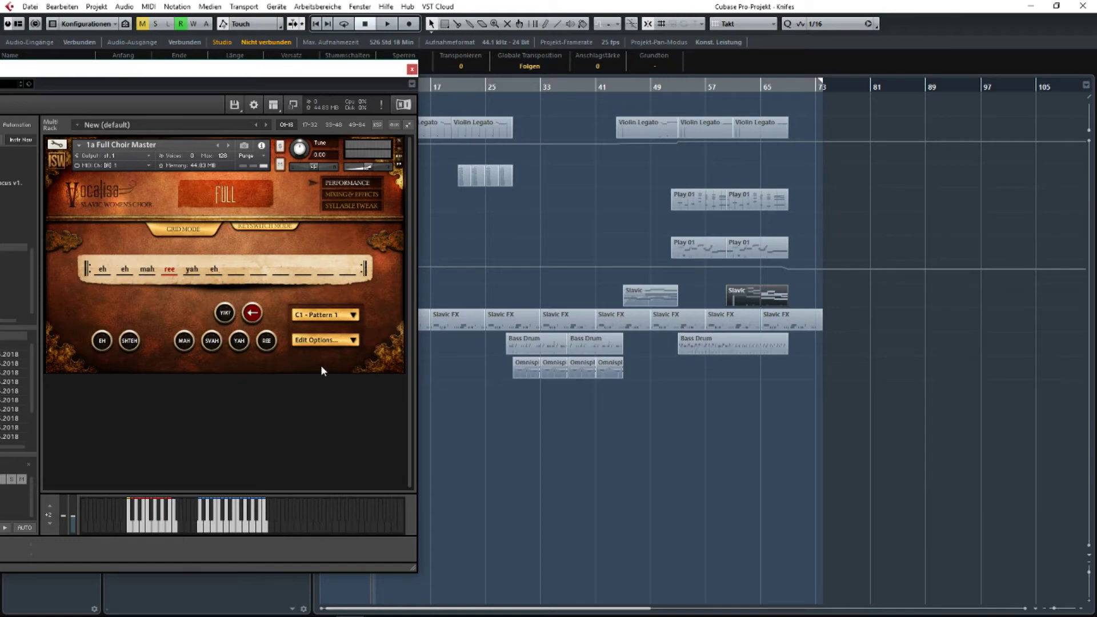
Check the syllable pattern of the 1a Full Choir Master patch in the Slavic track's Kontakt window and close the window.
drag(98, 72, 350, 79)
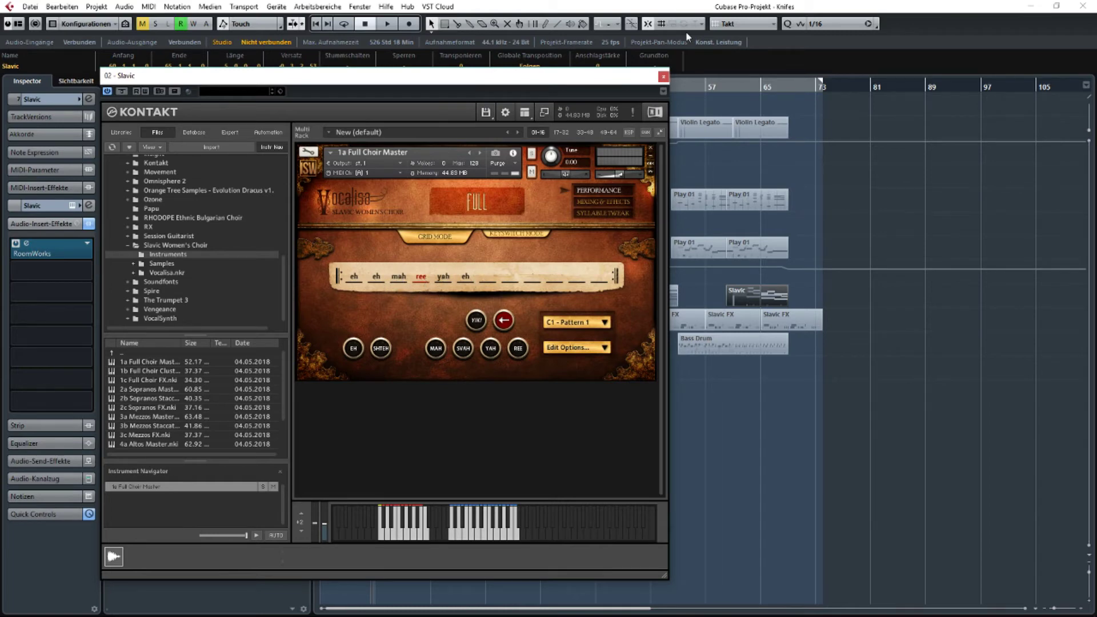
click(664, 76)
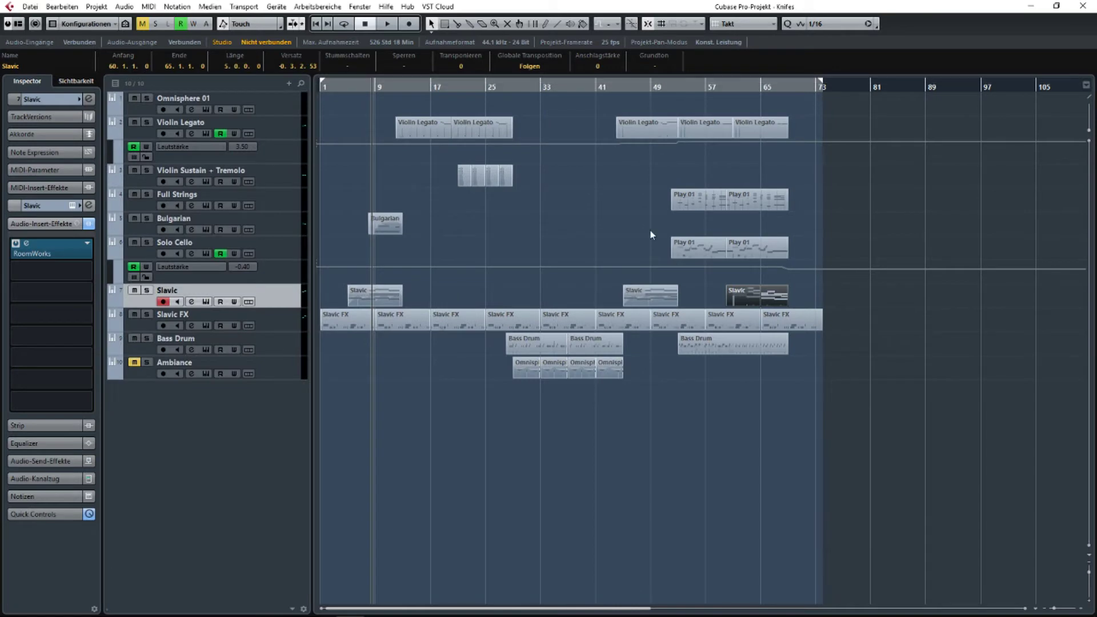
click(205, 301)
click(472, 536)
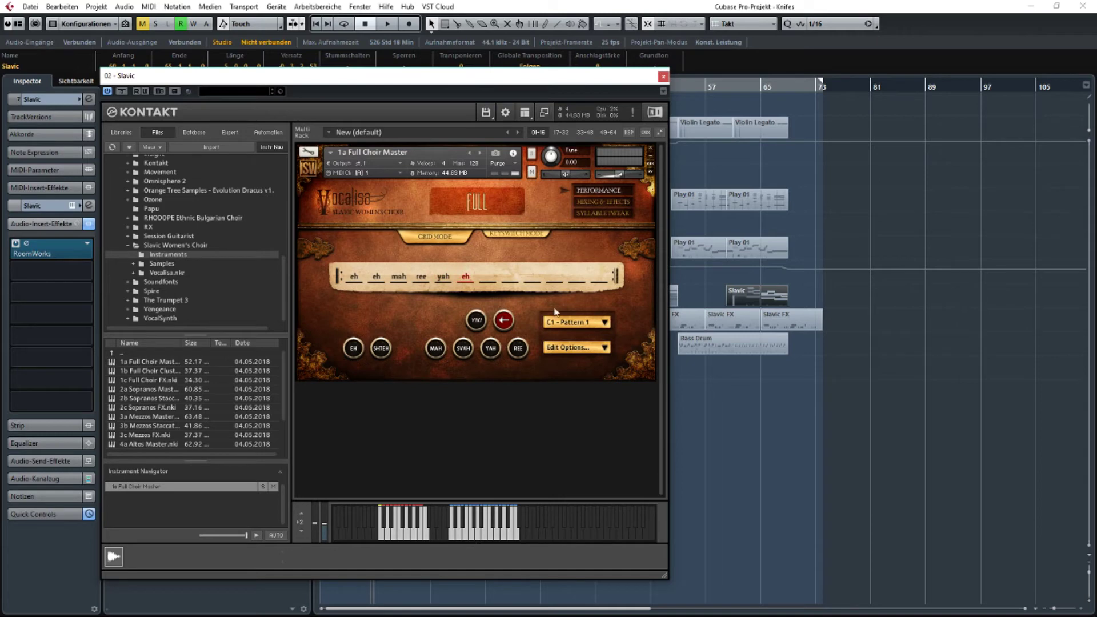
click(663, 76)
Play the whole arrangement from bar 1 and stop playback at the end of the piece.
scroll(516, 197, up, 3)
drag(527, 217, 821, 188)
drag(423, 87, 321, 88)
key(space)
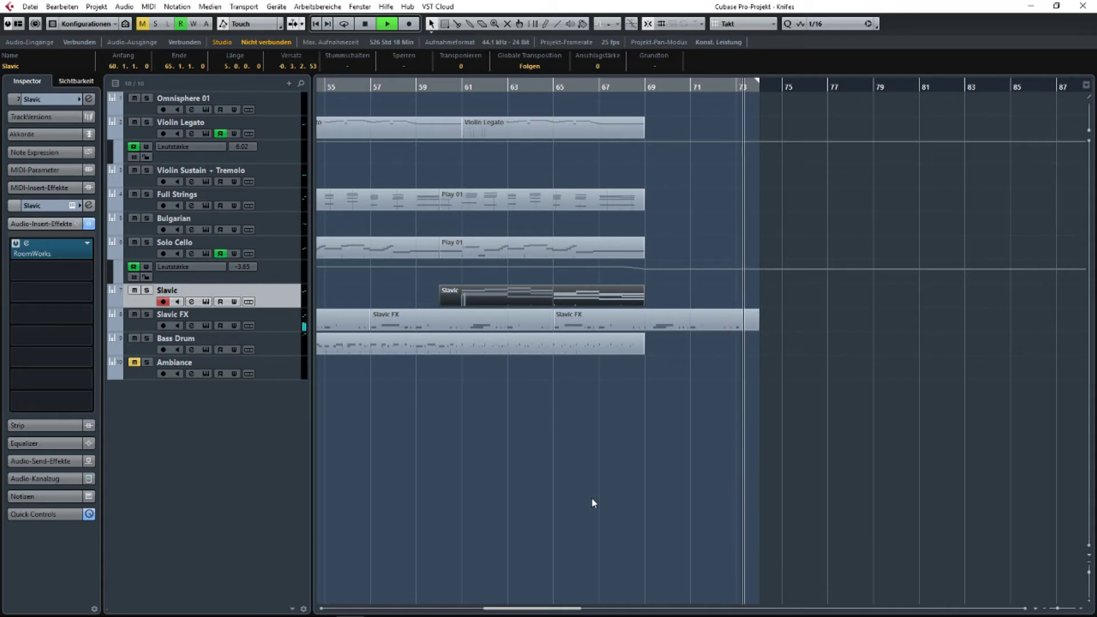
key(space)
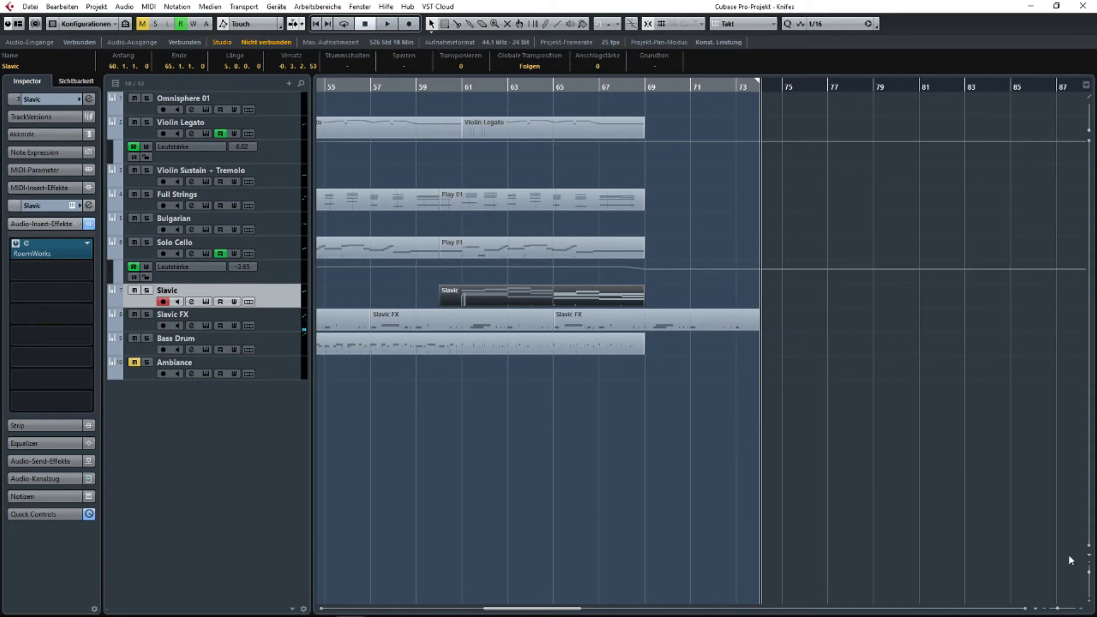
Review the second half of the arrangement, examining the Violin Legato parts from bar 44 and the Bass Drum part from bar 53.
drag(533, 402, 568, 386)
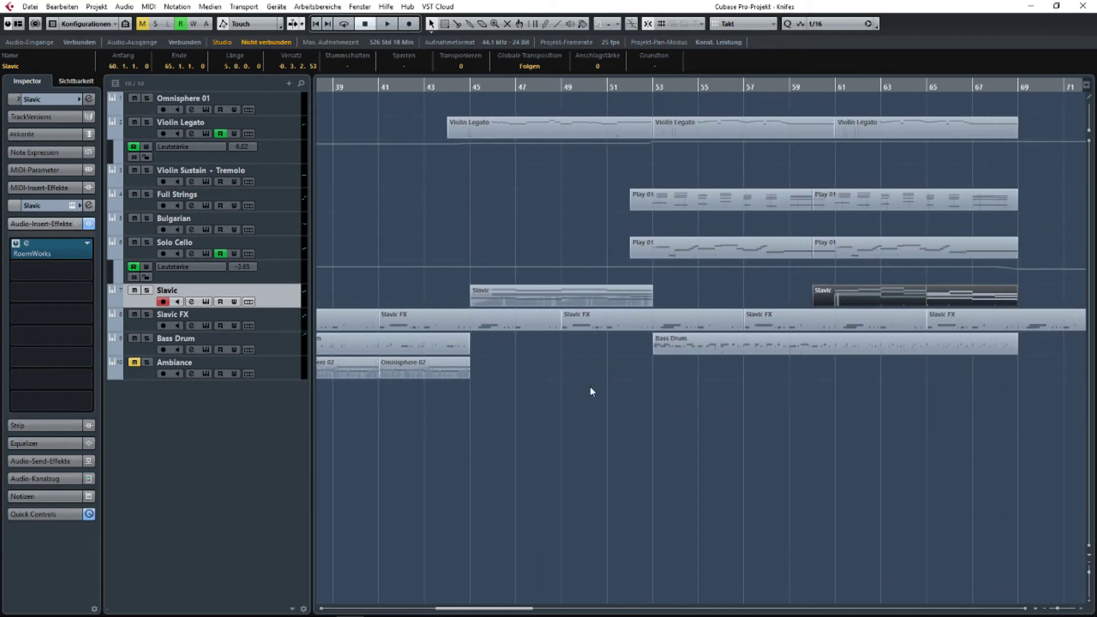
scroll(590, 386, down, 3)
drag(643, 387, 597, 398)
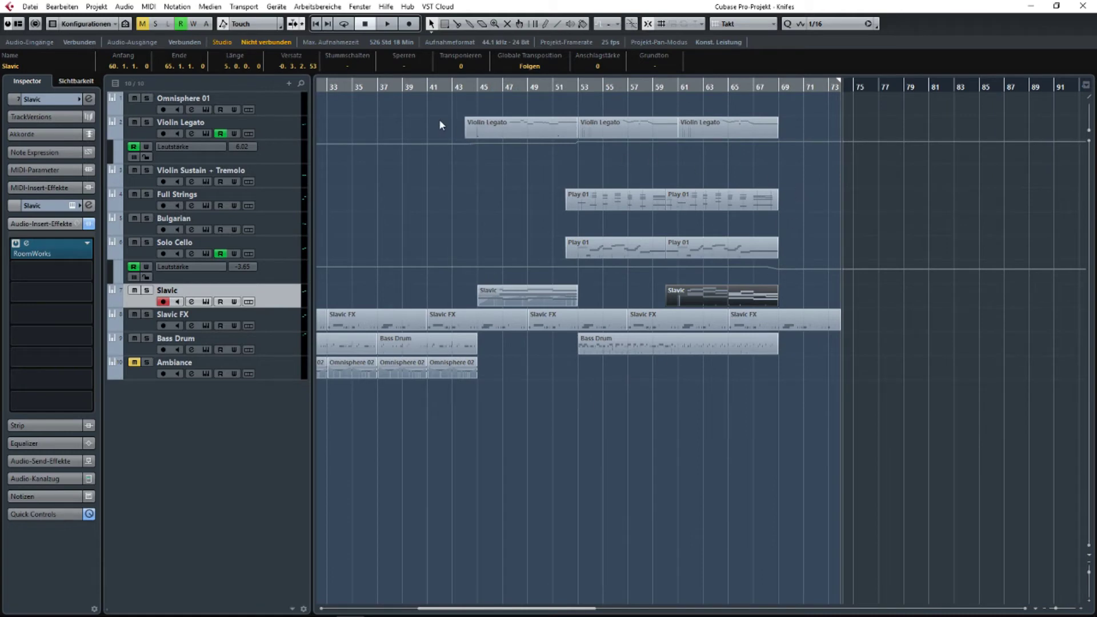
drag(412, 108, 536, 112)
drag(839, 121, 848, 136)
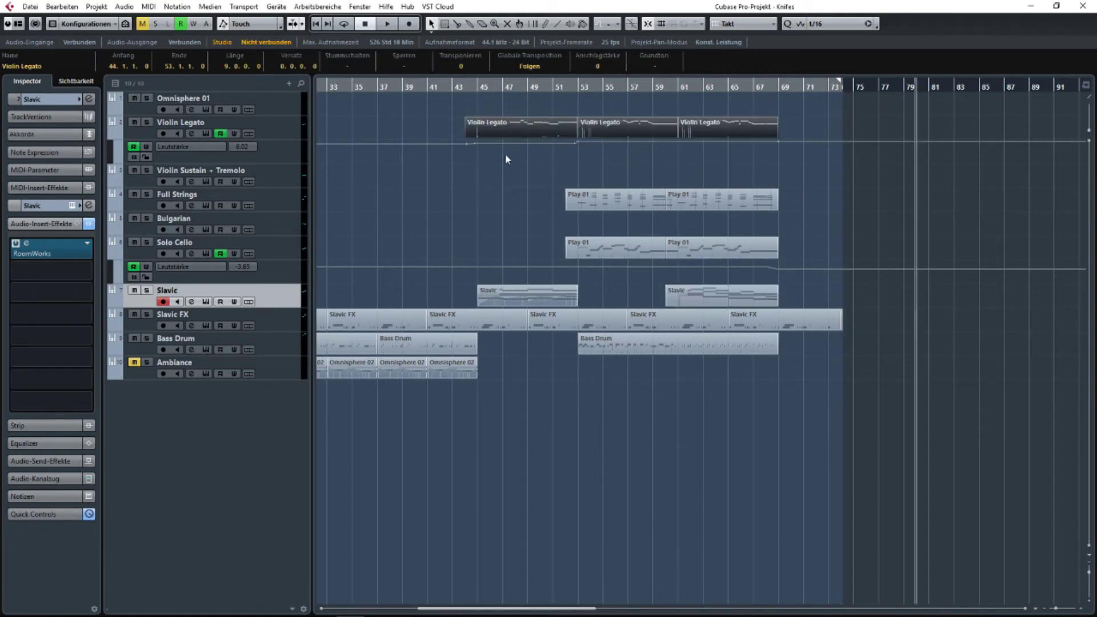
scroll(505, 153, up, 3)
drag(477, 147, 472, 148)
click(606, 413)
drag(874, 362, 473, 373)
drag(380, 381, 649, 331)
scroll(709, 368, left, 4)
scroll(409, 341, down, 2)
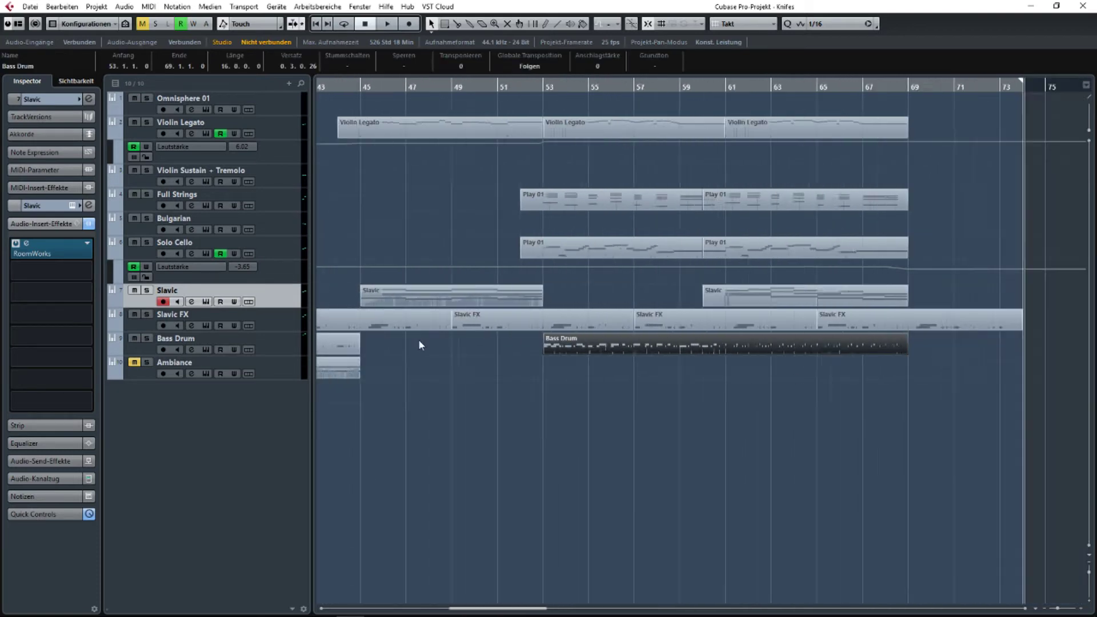
drag(456, 345, 861, 358)
Examine the empty section between bars 29 and 44 on the string and choir tracks above Slavic FX.
scroll(594, 250, up, 3)
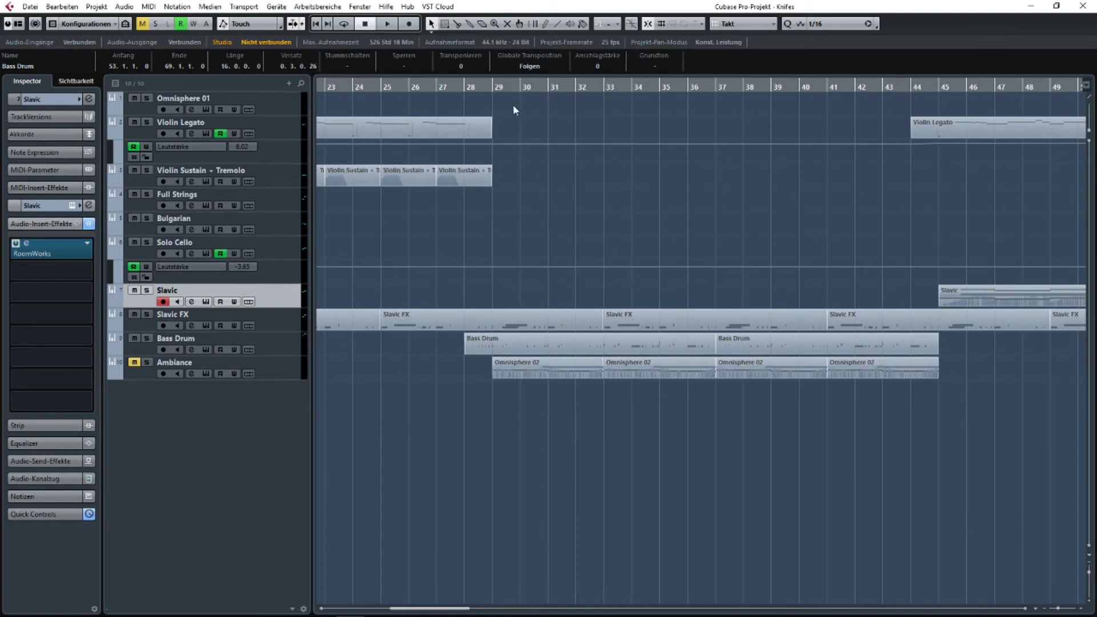
drag(500, 109, 799, 225)
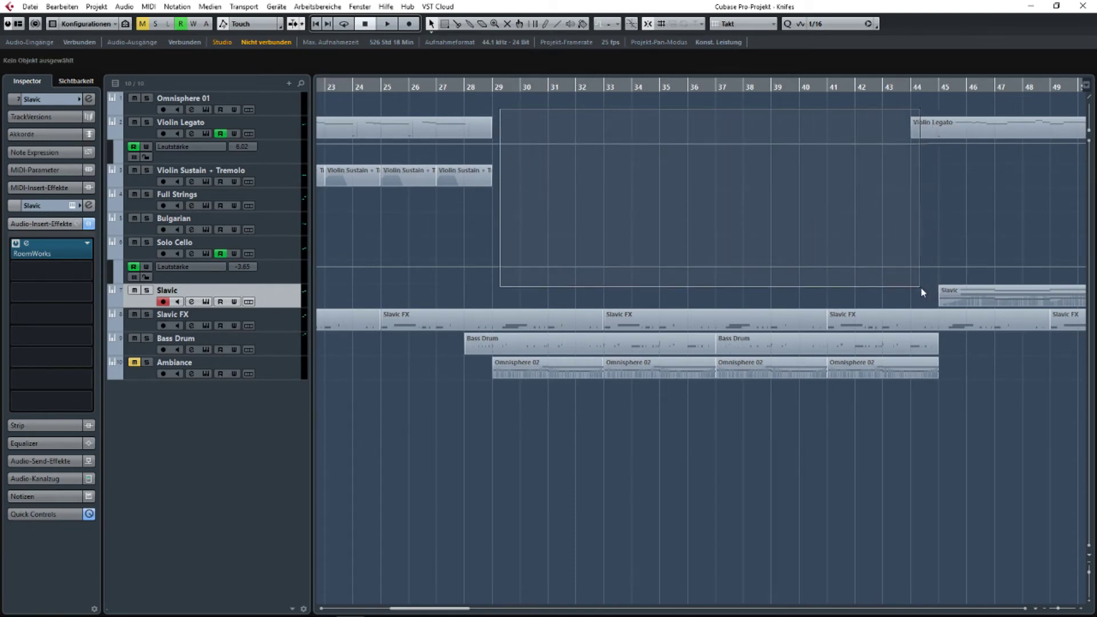
drag(900, 291, 901, 292)
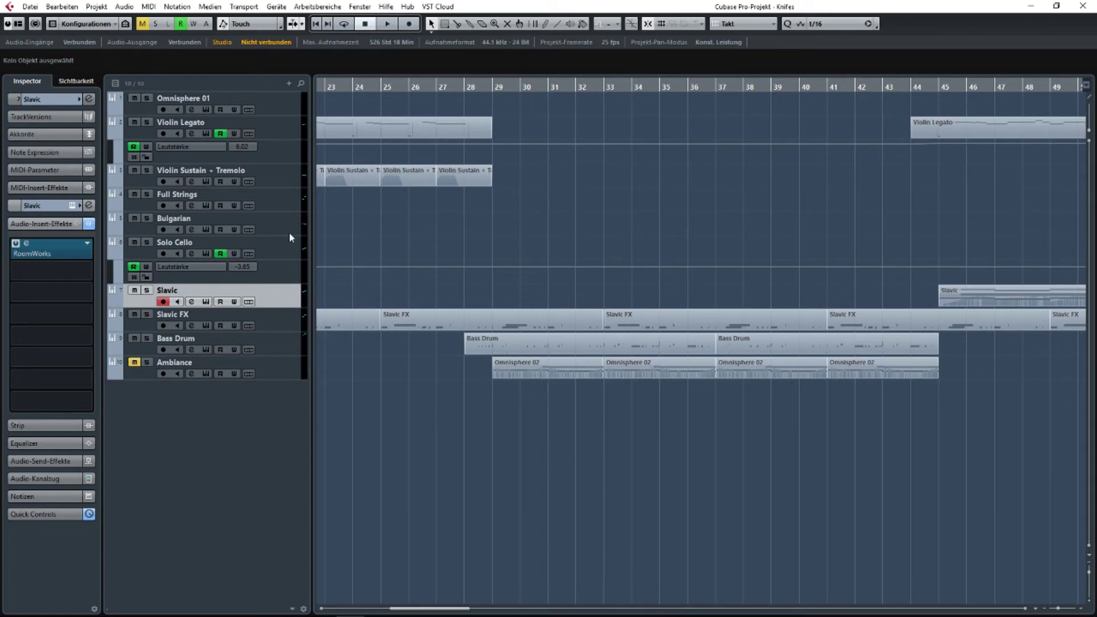
Reorder the tracks, placing Solo Cello below Violin Sustain + Tremolo and Omnisphere 01 between Bass Drum and Ambiance.
drag(292, 236, 288, 197)
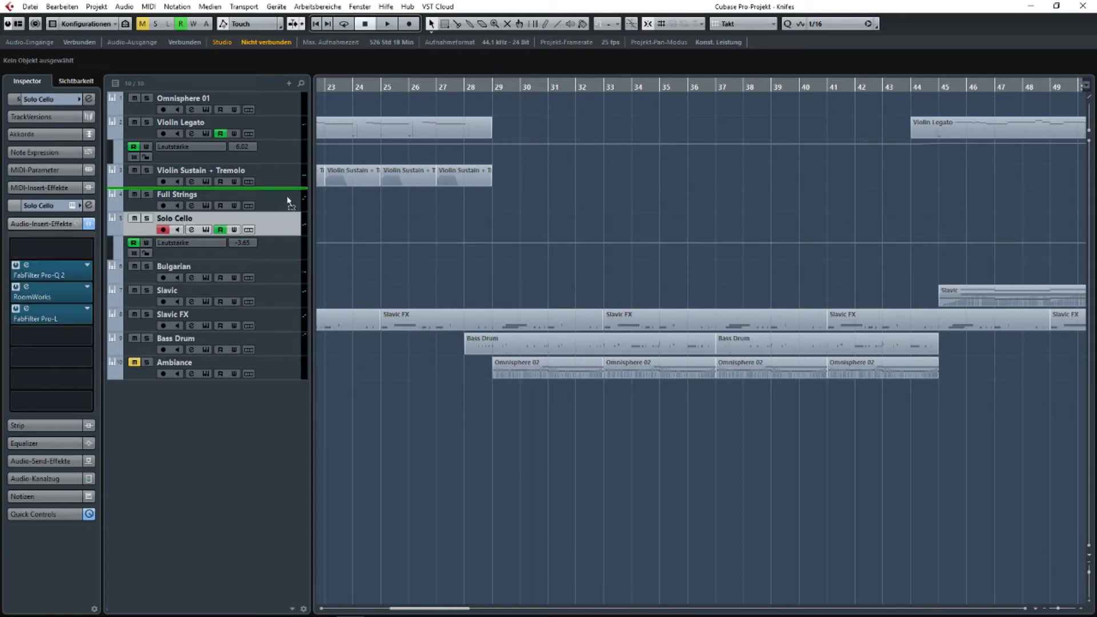
drag(286, 209, 285, 209)
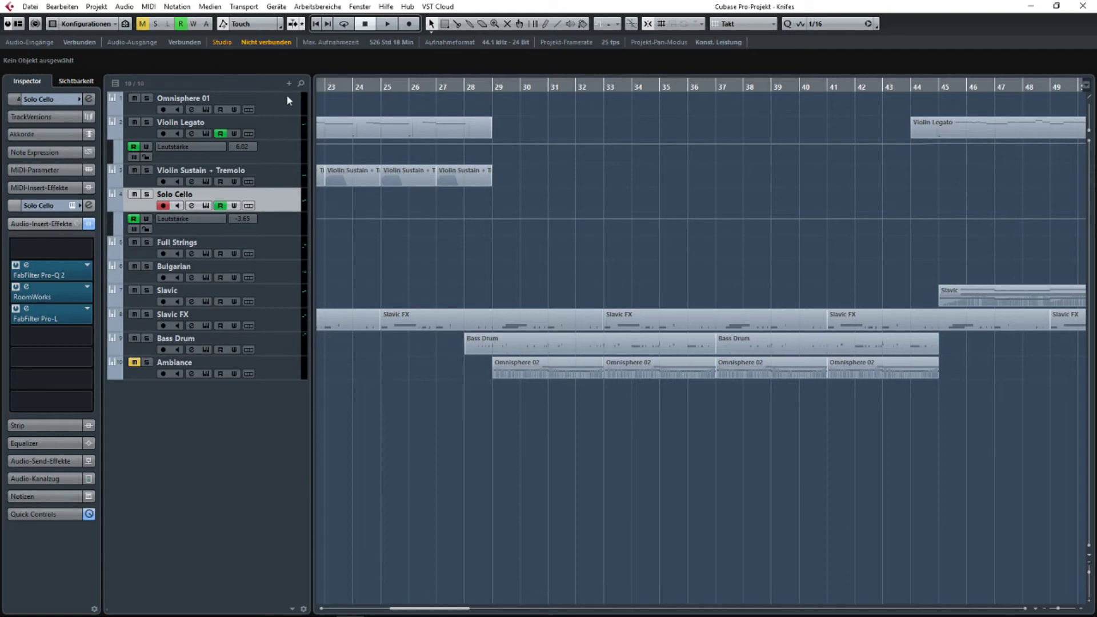
click(284, 96)
scroll(549, 150, down, 10)
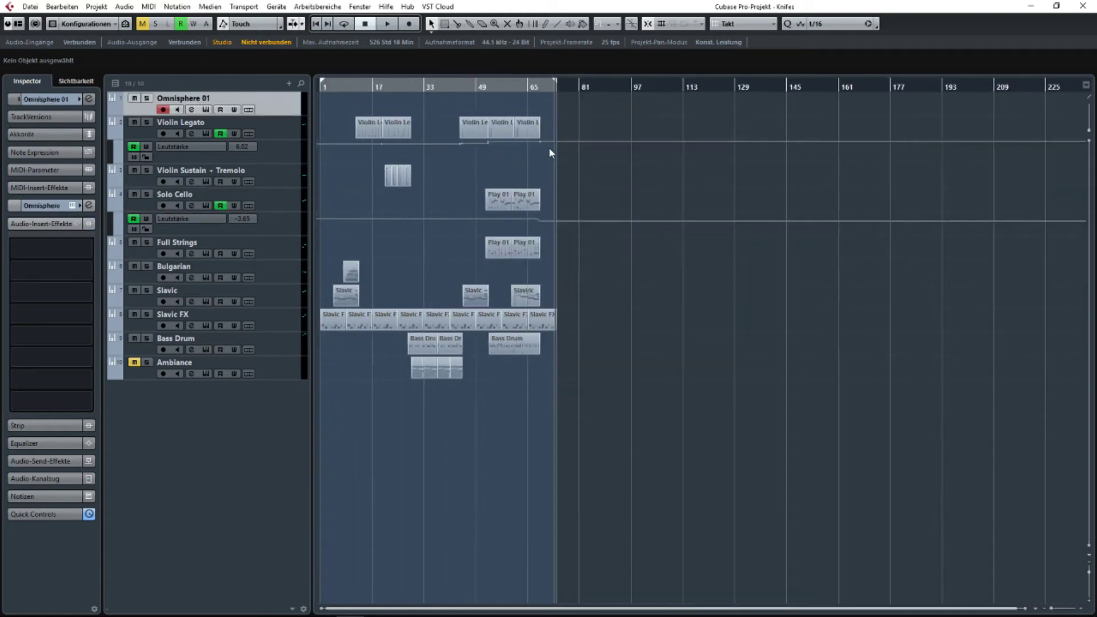
scroll(349, 162, up, 5)
scroll(350, 160, left, 2)
drag(284, 98, 291, 382)
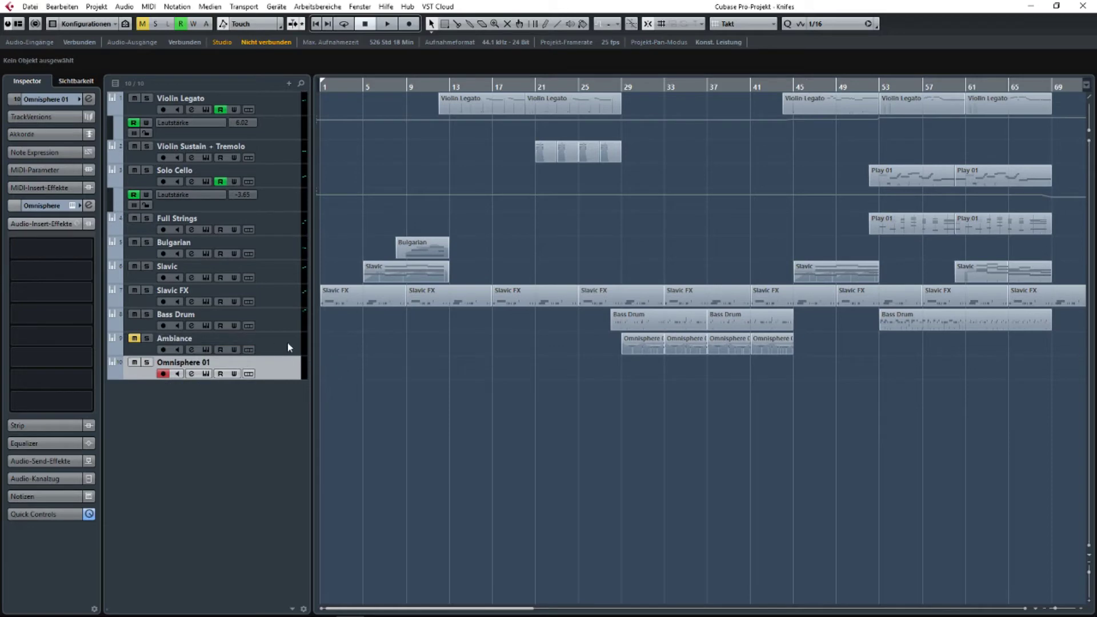
scroll(371, 344, up, 3)
drag(486, 332, 515, 331)
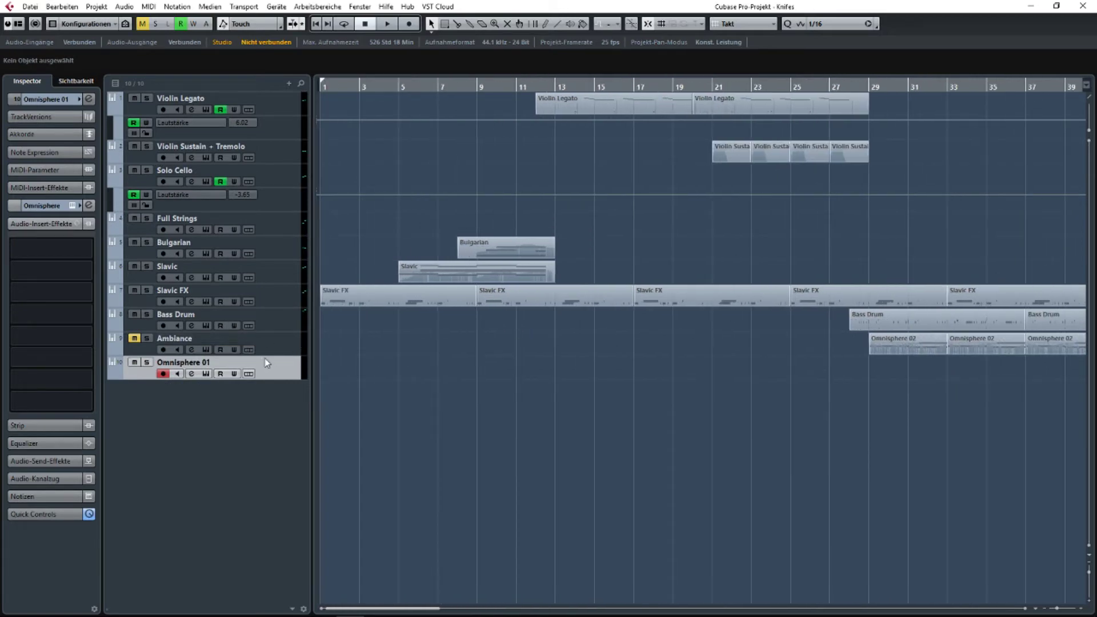
drag(284, 366, 281, 342)
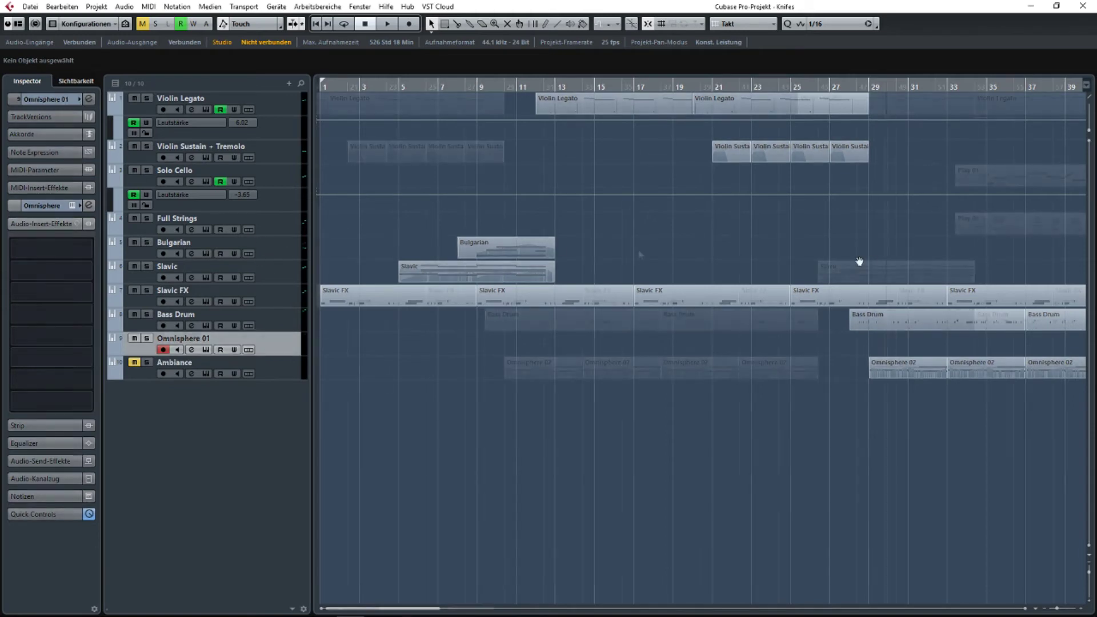
Draw an empty part on the Bulgarian track from bar 29 to bar 33 and open it in the Key Editor.
click(275, 246)
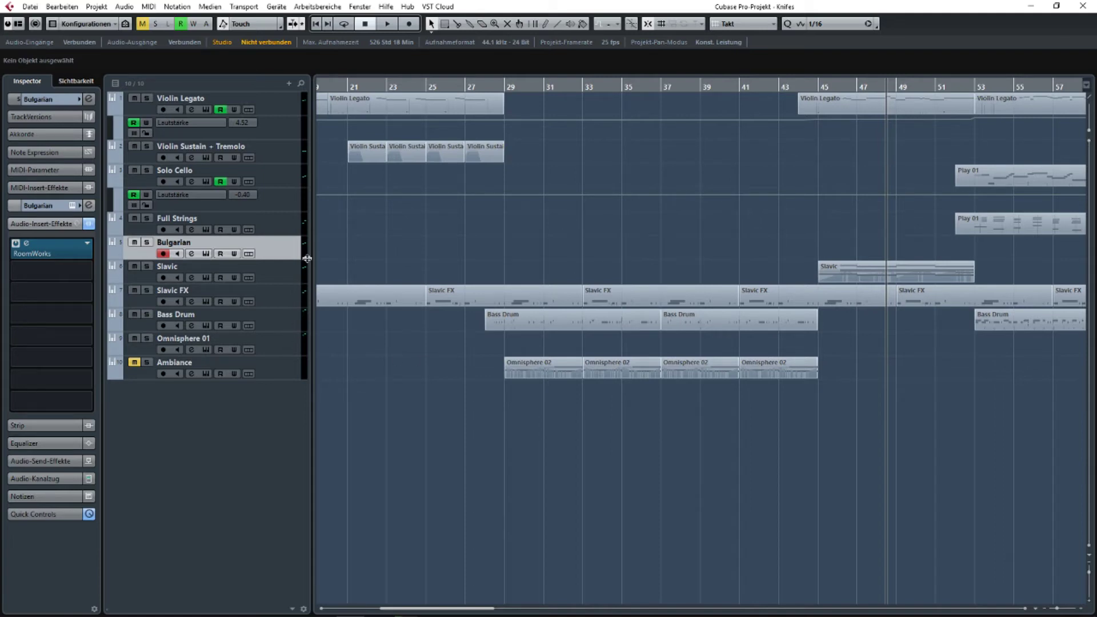
right_click(411, 235)
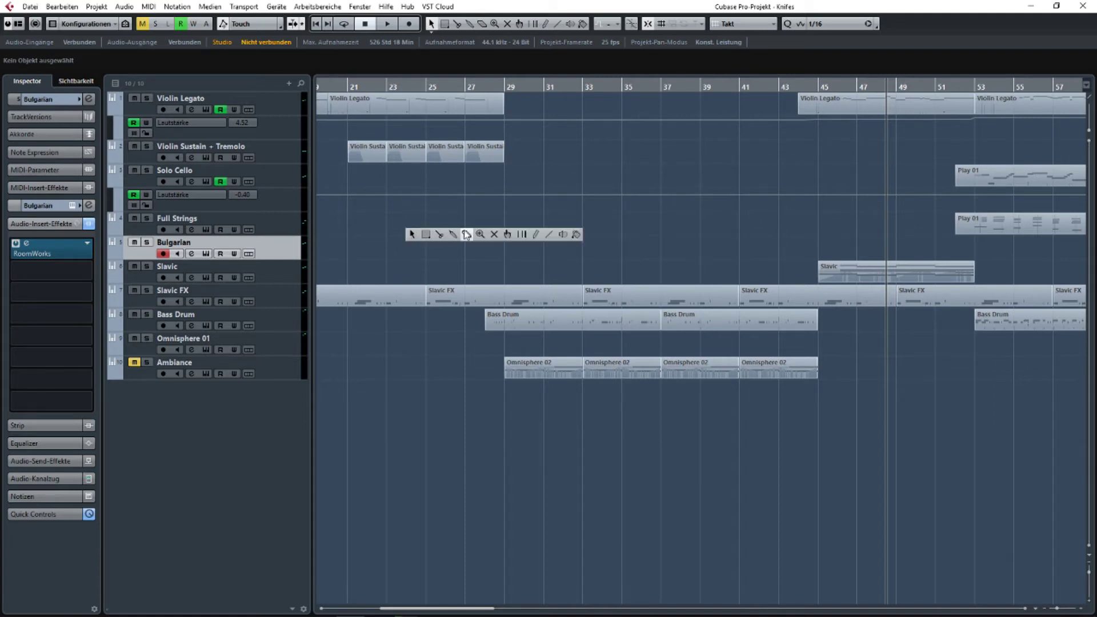
click(518, 235)
drag(516, 249, 585, 236)
right_click(526, 238)
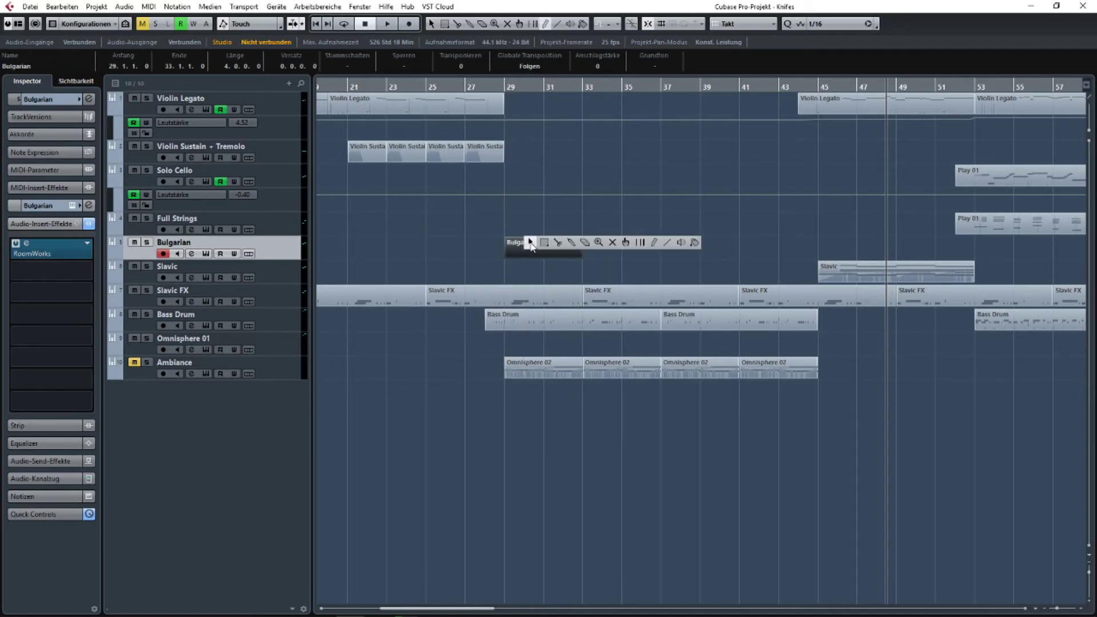
click(529, 242)
double_click(529, 246)
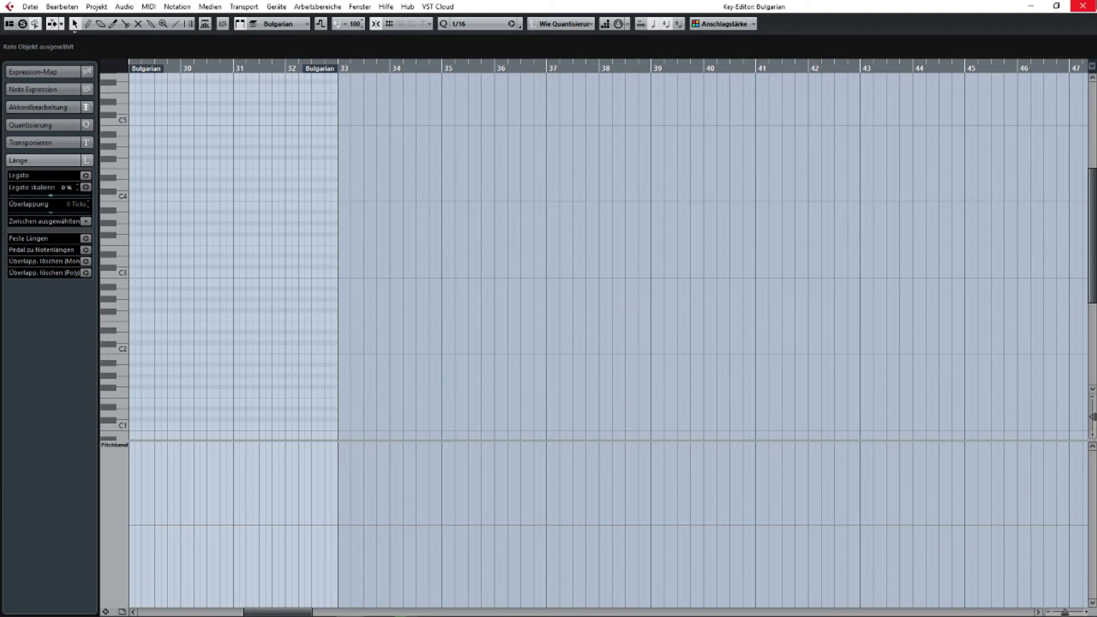
Close the Key Editor and delete the empty Bulgarian part at bar 29.
click(1083, 6)
drag(694, 198, 740, 210)
key(Delete)
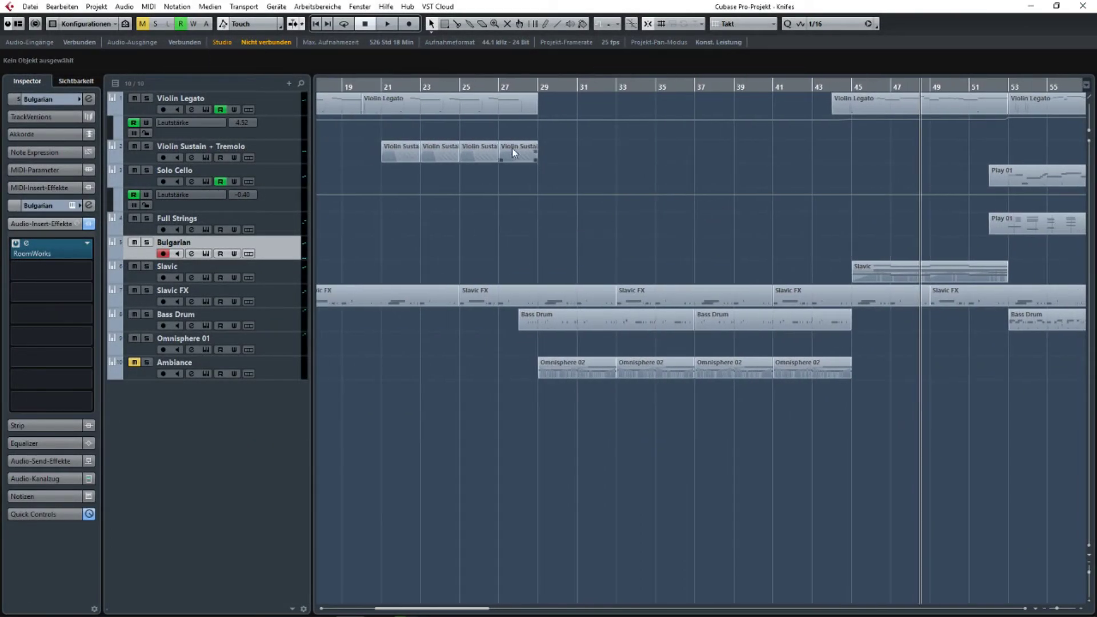
Record a new choir take on the Bulgarian track from bar 27 until bar 45.
click(498, 86)
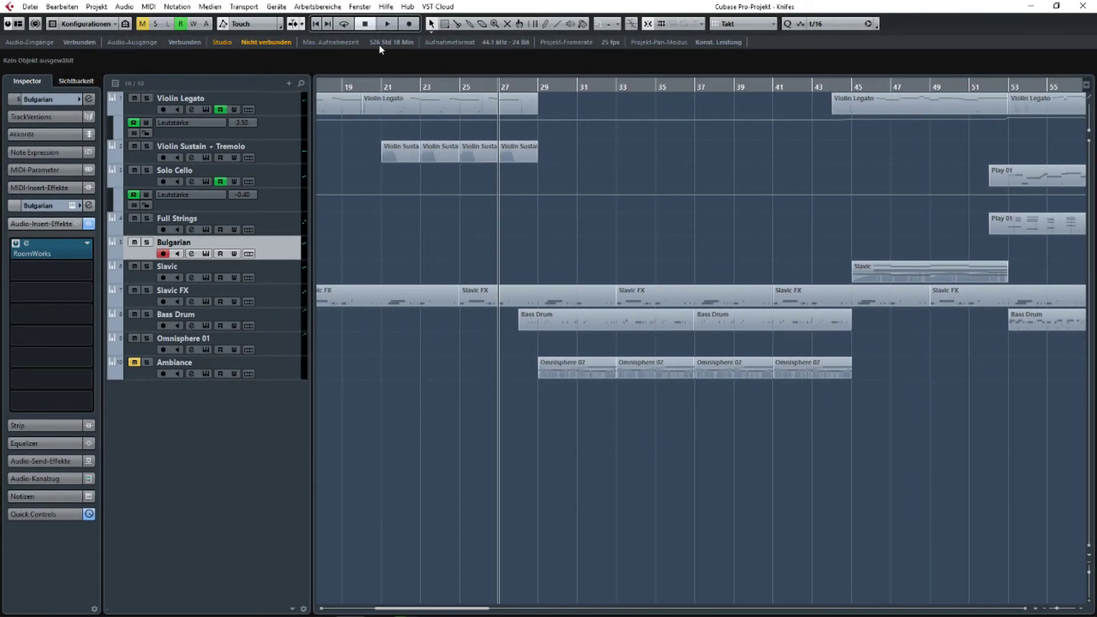
click(410, 24)
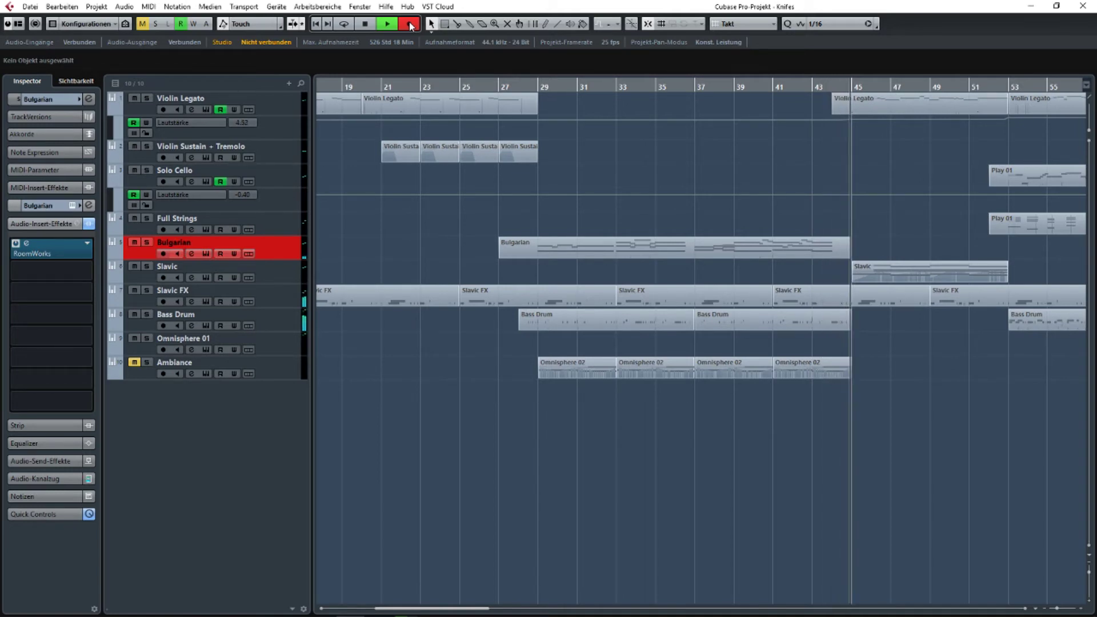
click(411, 26)
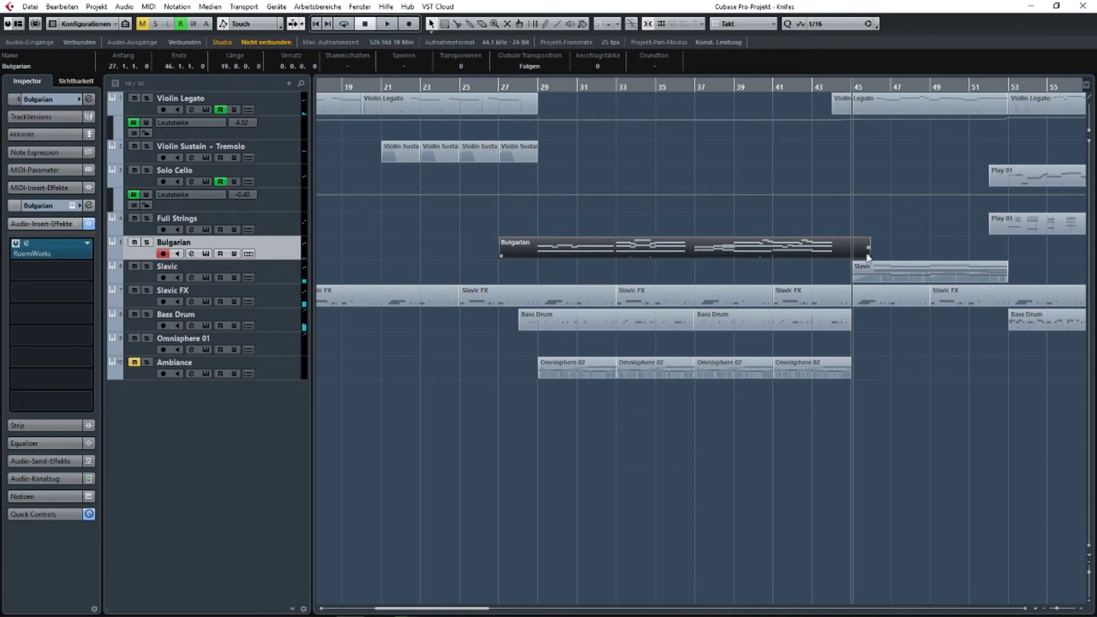
Trim the recorded Bulgarian part so it starts at bar 28 and ends at bar 45.
drag(868, 257, 852, 257)
scroll(492, 256, up, 2)
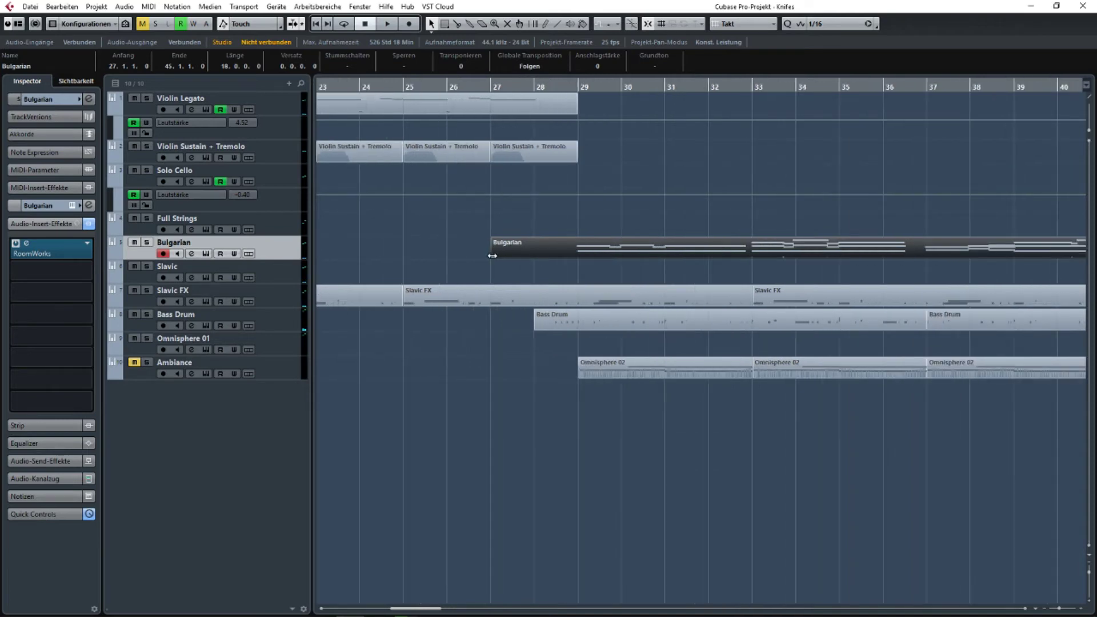
drag(493, 255, 534, 256)
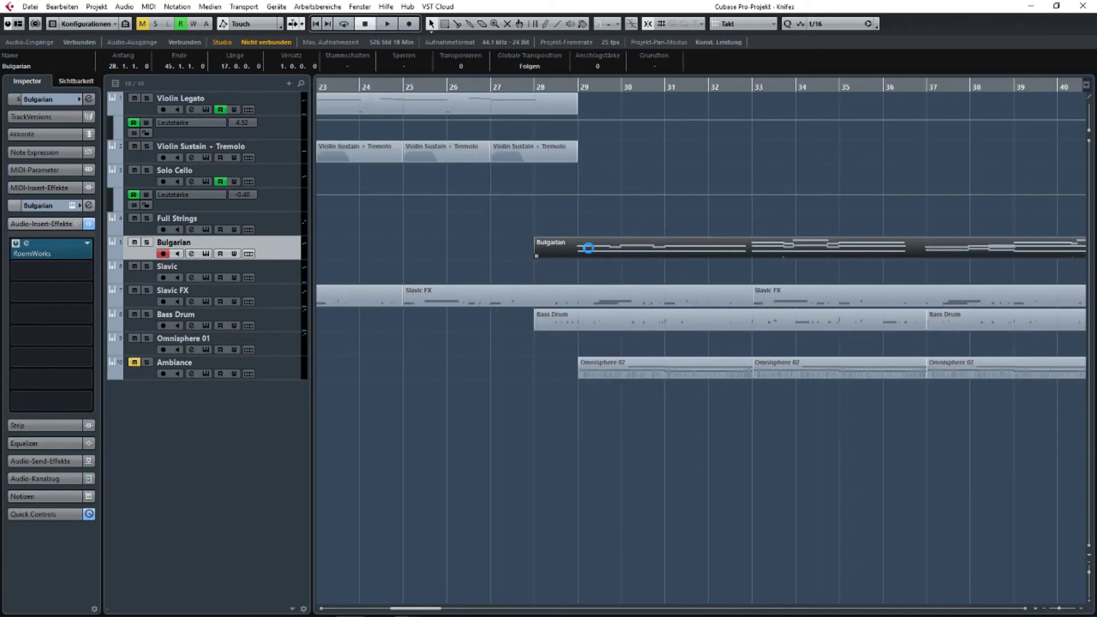
Overdub controller movements onto the Bulgarian part, recording from bar 28 until the choir phrase ends after bar 44.
click(539, 83)
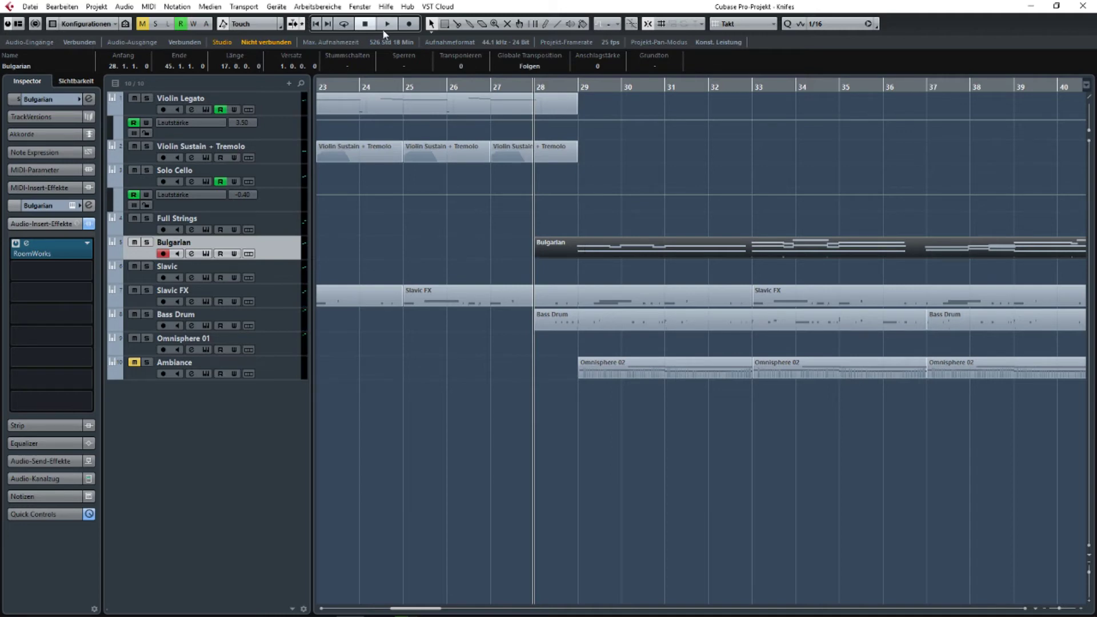
click(409, 24)
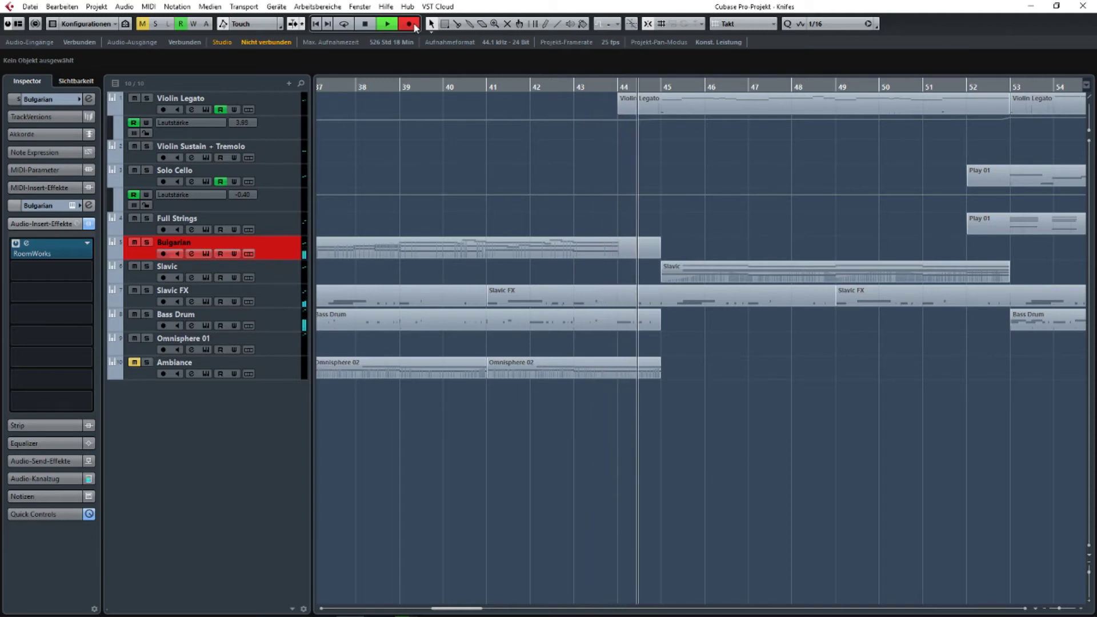
key(space)
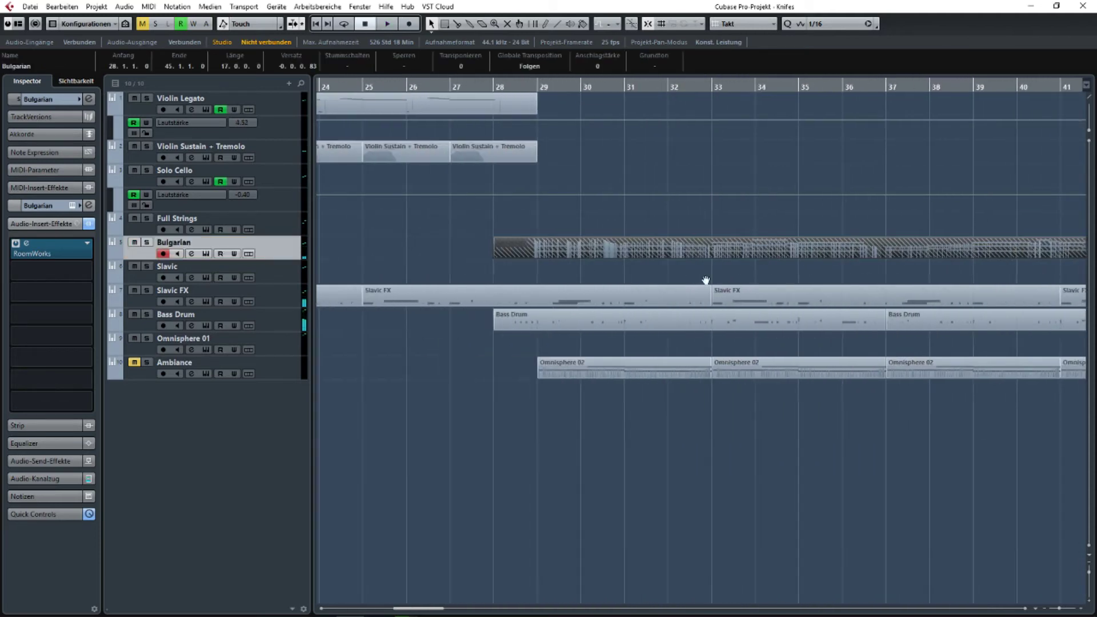
Open the Bulgarian part in the Key Editor, display CC 1 (Modulation) in its controller lane, and close the editor.
double_click(610, 260)
scroll(492, 263, down, 3)
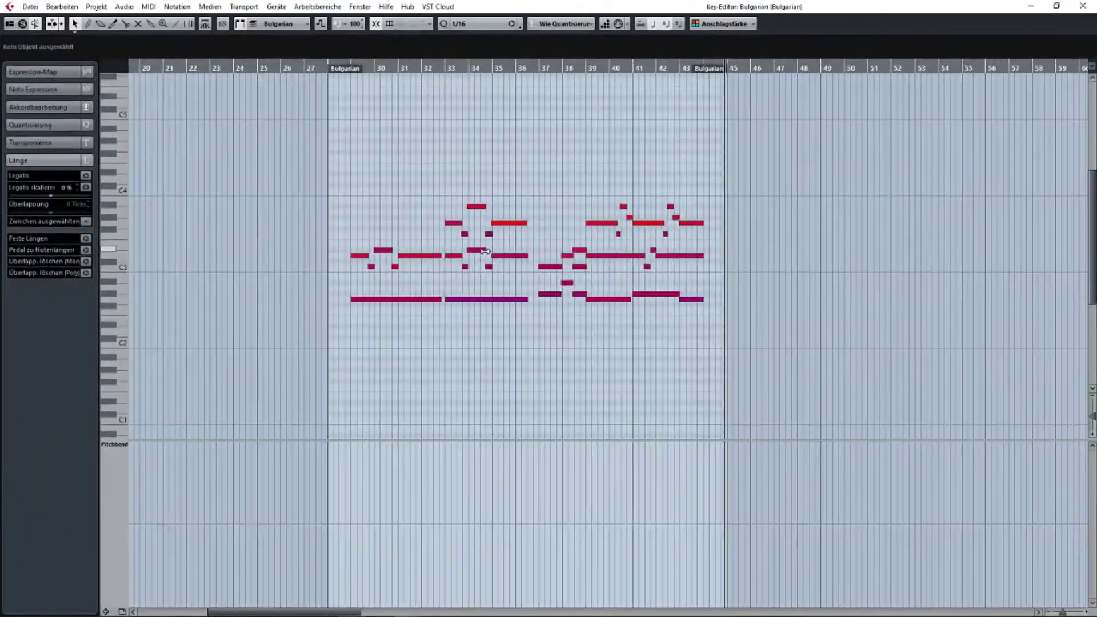
click(1082, 7)
right_click(521, 276)
key(Return)
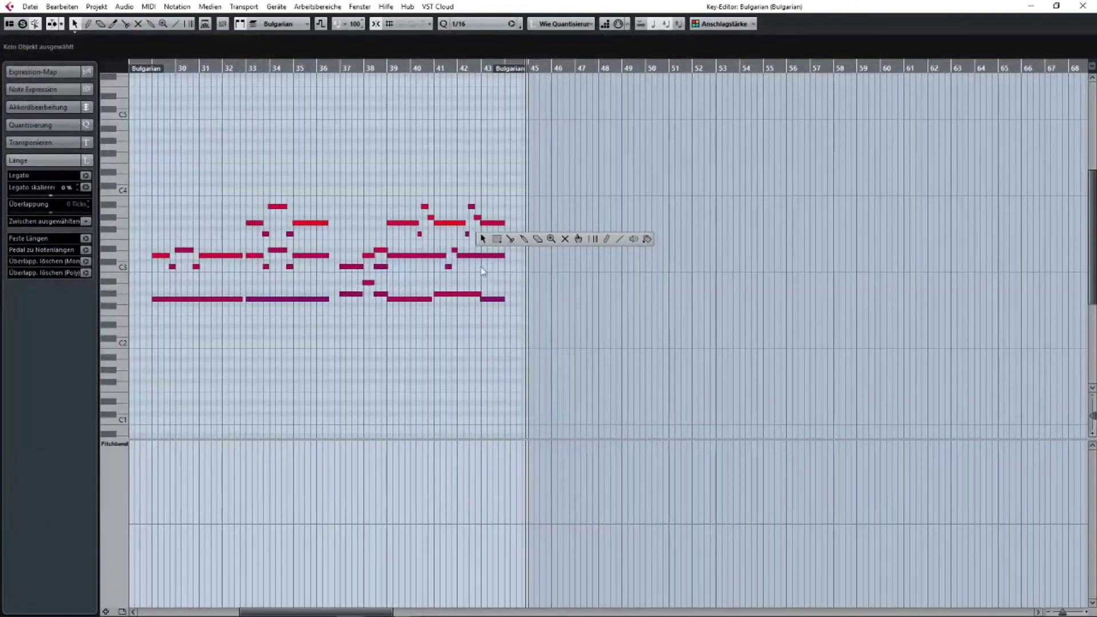
click(114, 448)
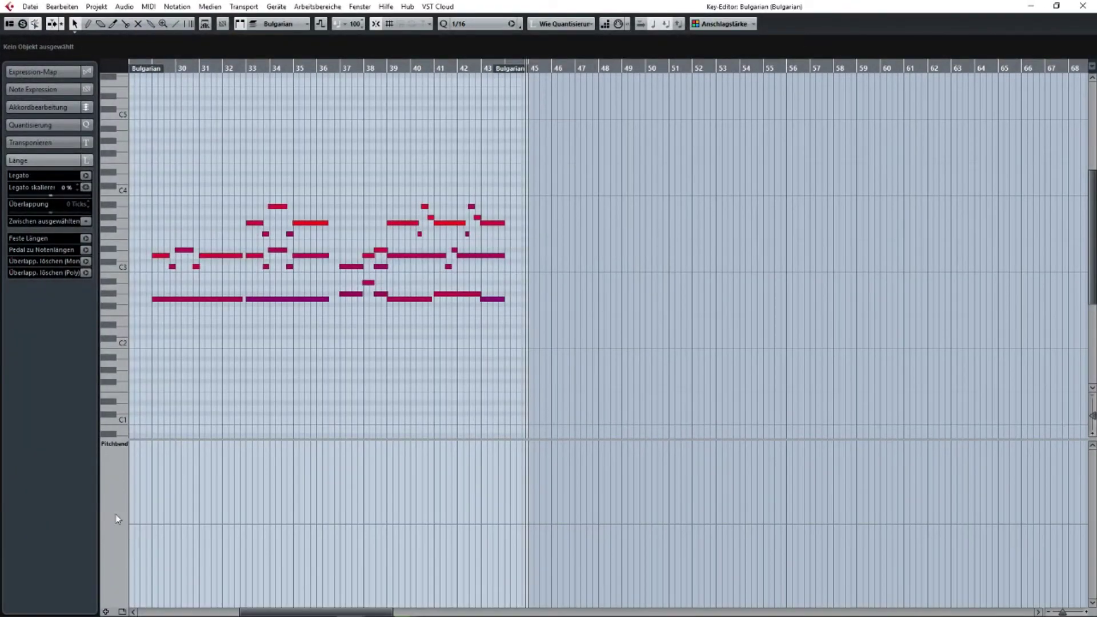
click(116, 444)
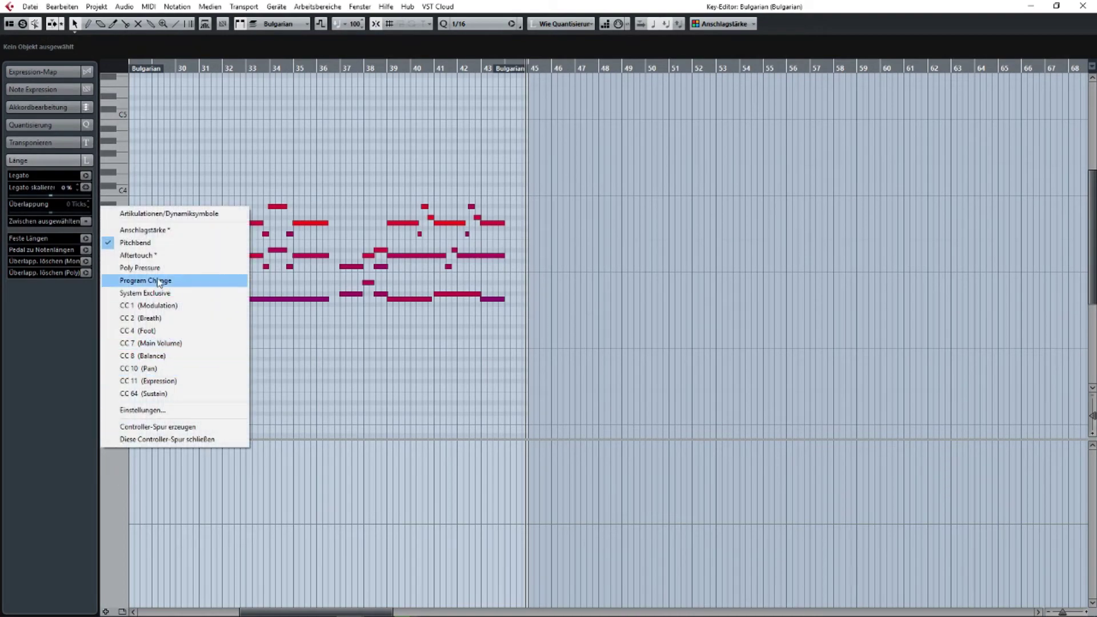
click(165, 307)
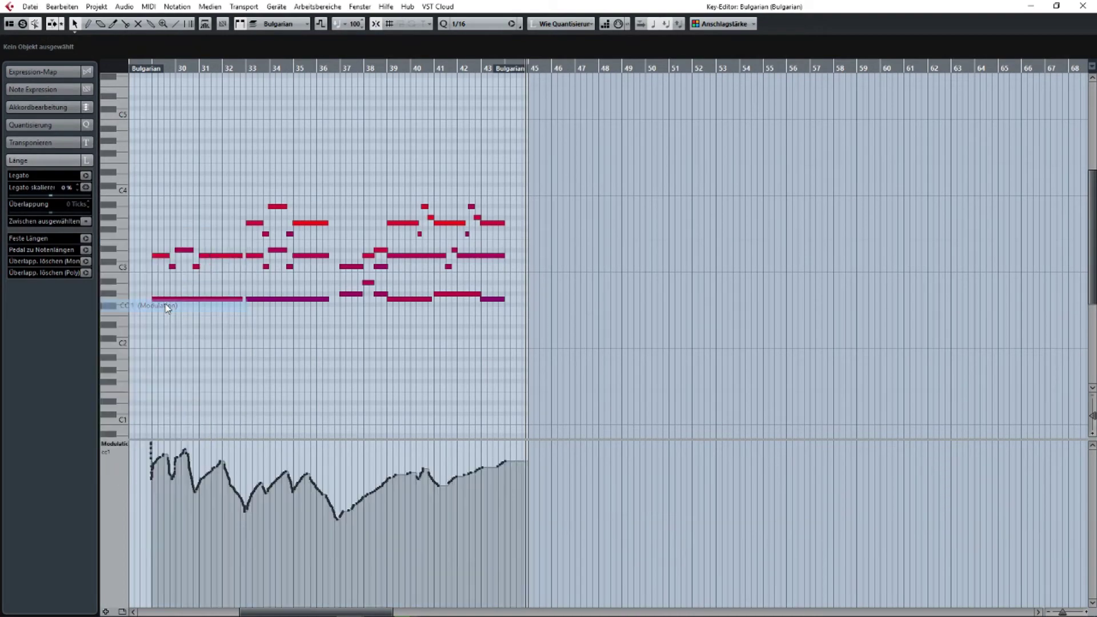
scroll(629, 357, left, 4)
scroll(605, 369, up, 6)
scroll(534, 400, up, 3)
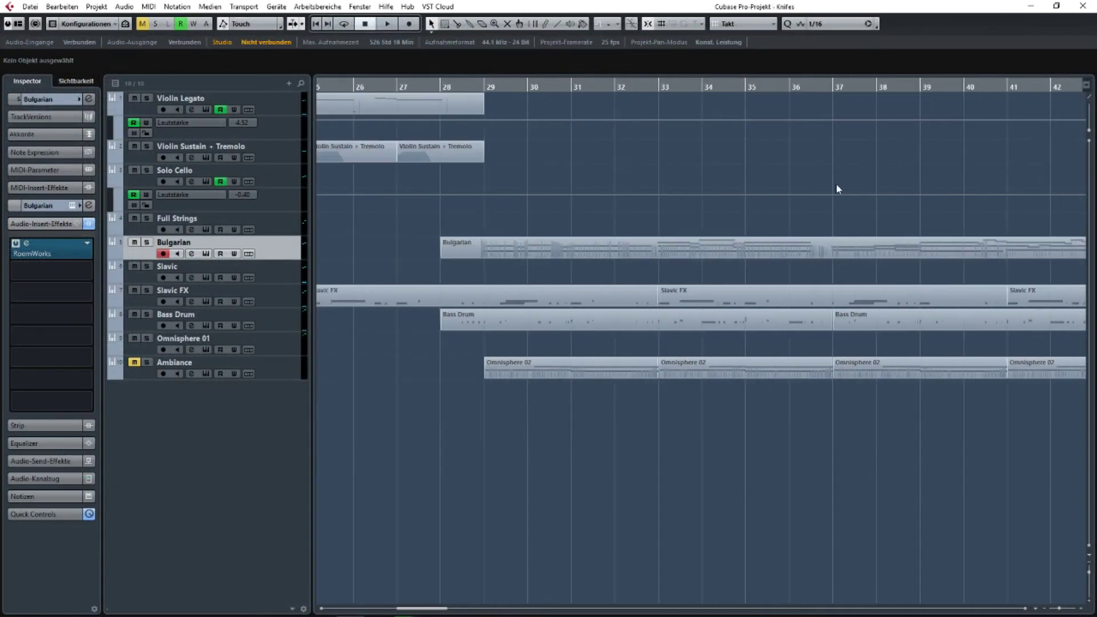
Examine the Bulgarian part's notes and modulation curve from bar 29 onward in the Key Editor and return to the project.
scroll(595, 121, down, 4)
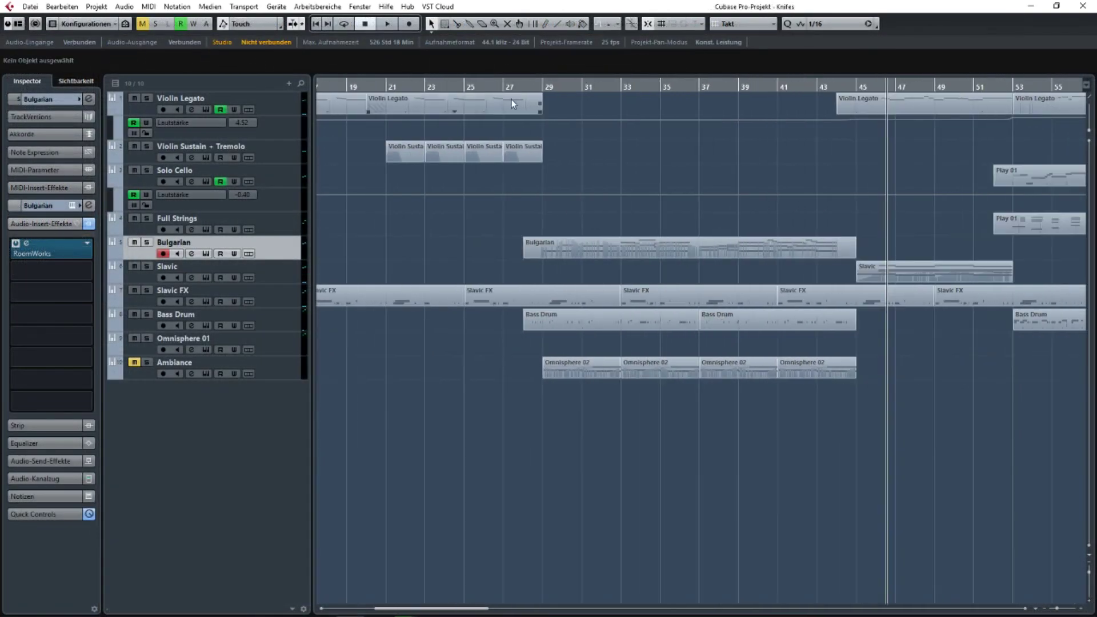
click(541, 86)
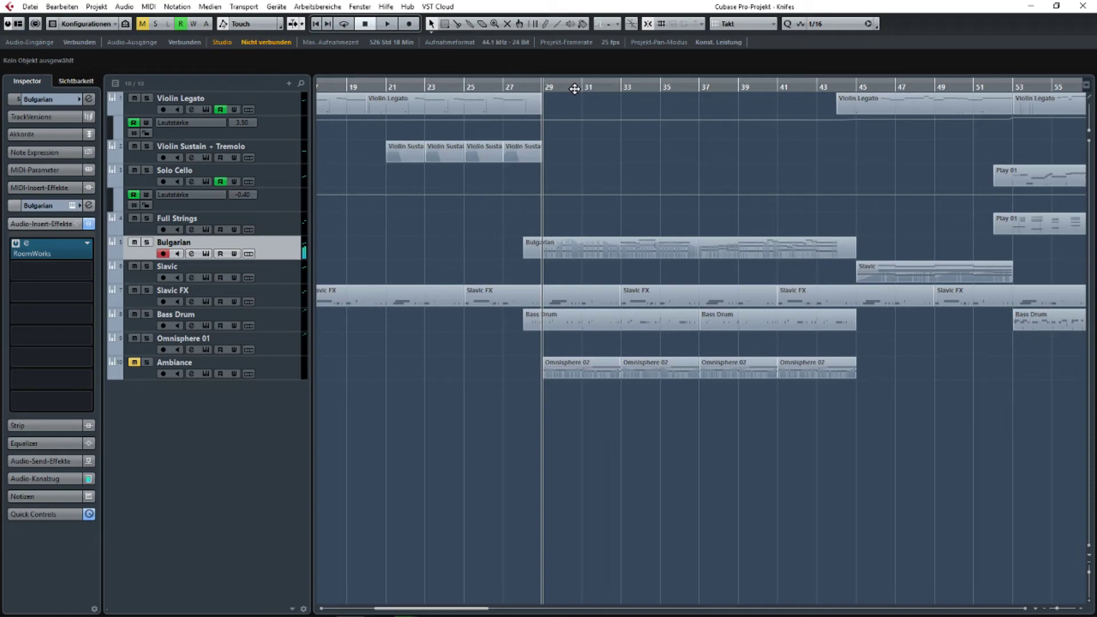
double_click(611, 244)
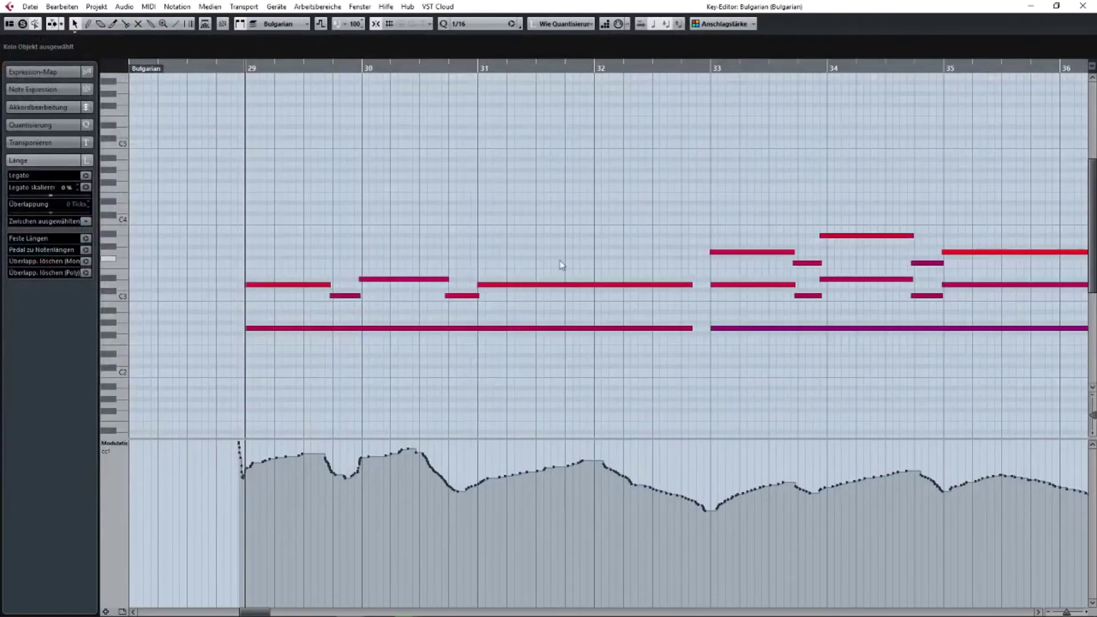
mouse_move(676, 265)
mouse_down()
mouse_move(424, 247)
mouse_move(686, 251)
mouse_up()
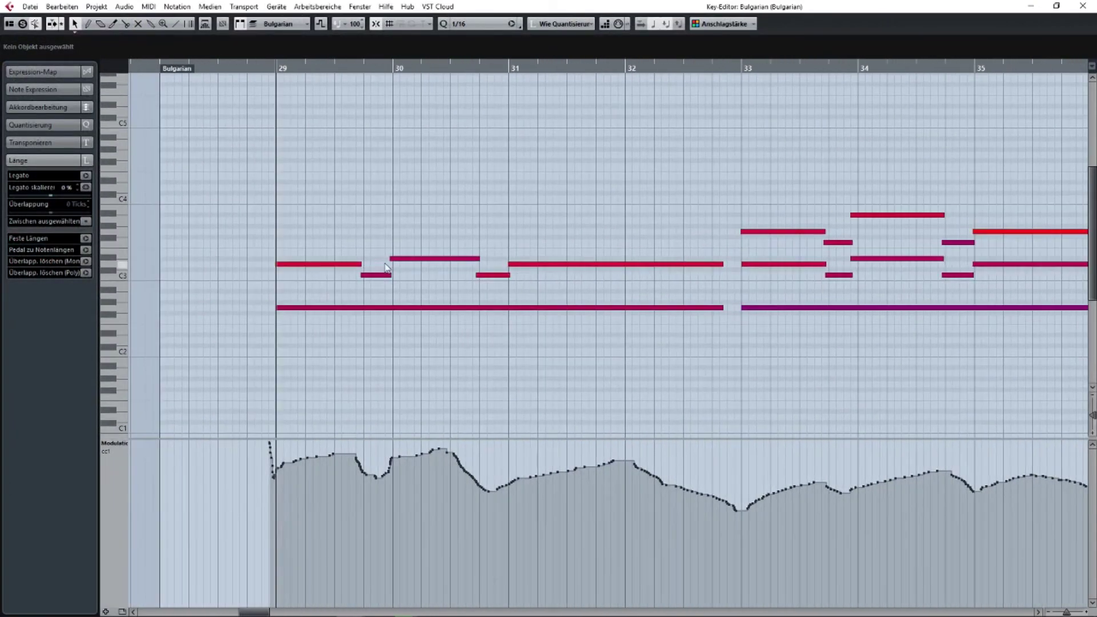
scroll(745, 230, right, 4)
scroll(745, 230, up, 1)
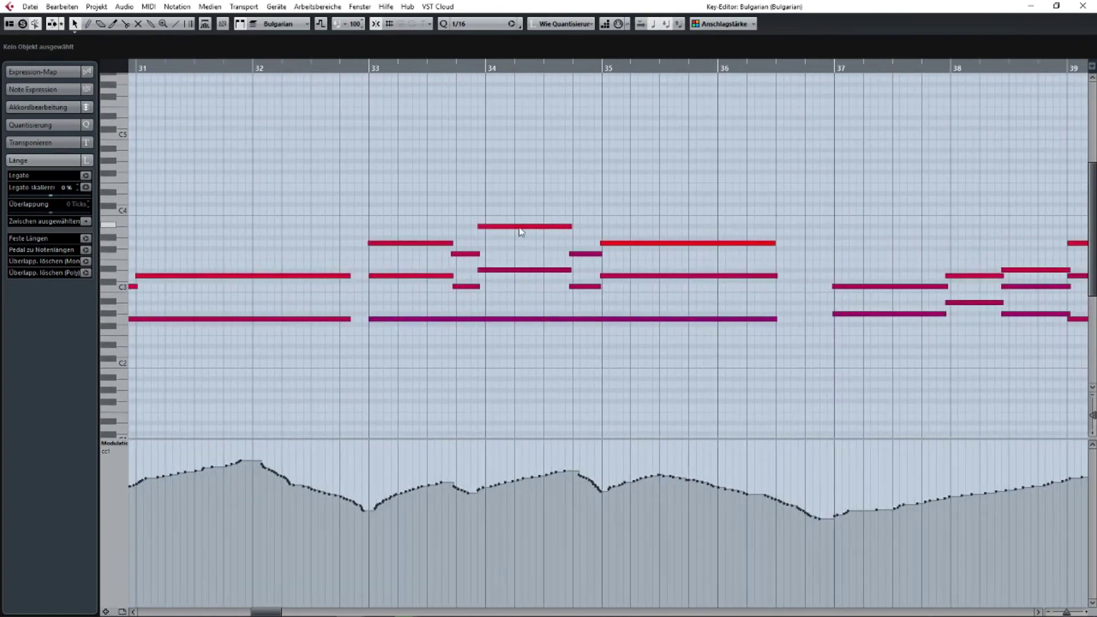
click(520, 227)
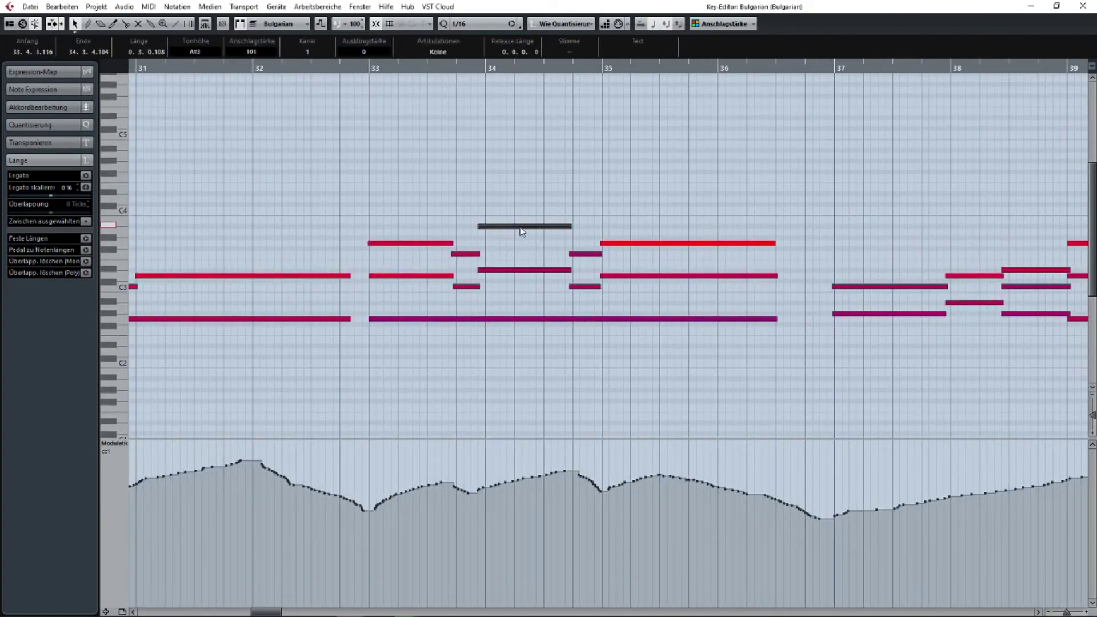
key(ctrl+z)
click(1083, 5)
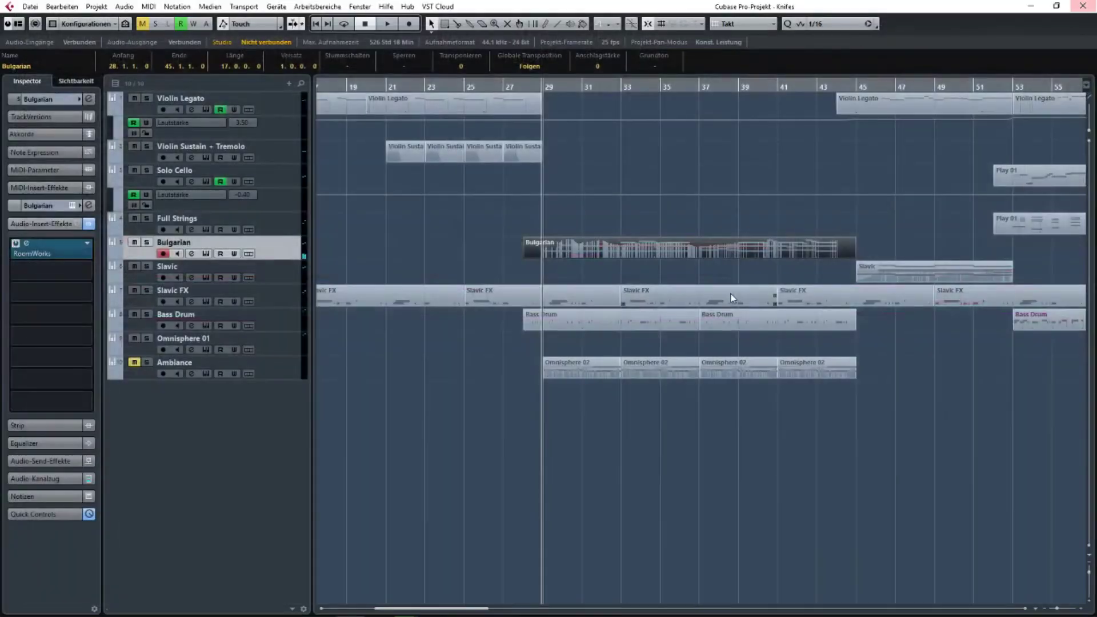
Record another controller pass onto the Bulgarian part, starting around bar 28 and stopping just before bar 45.
scroll(731, 293, up, 6)
scroll(629, 291, down, 5)
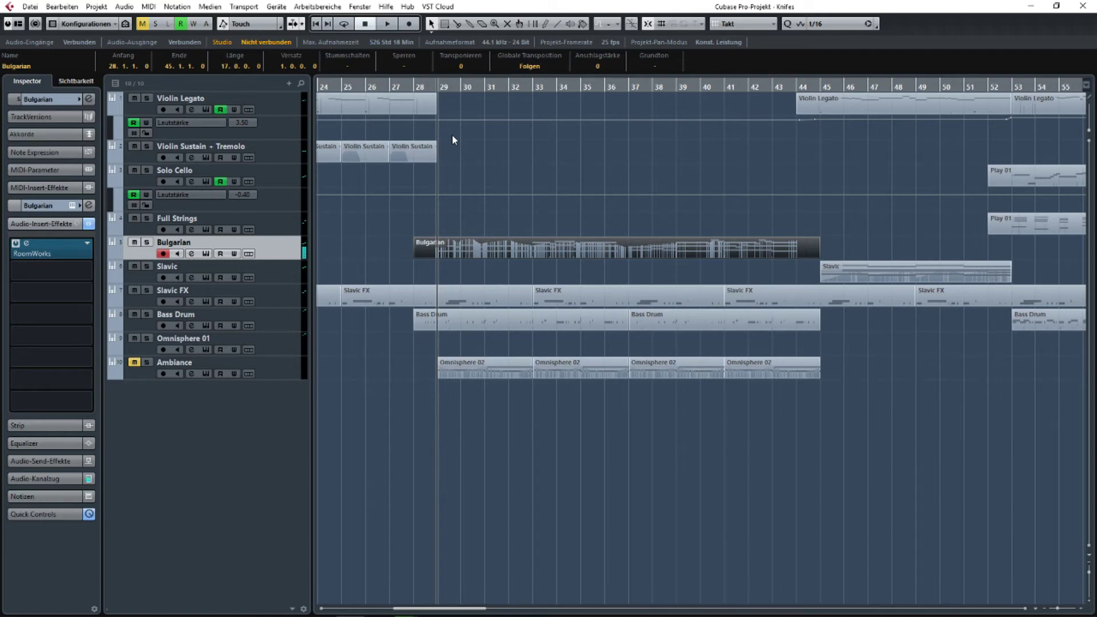
scroll(492, 229, up, 4)
scroll(413, 250, down, 3)
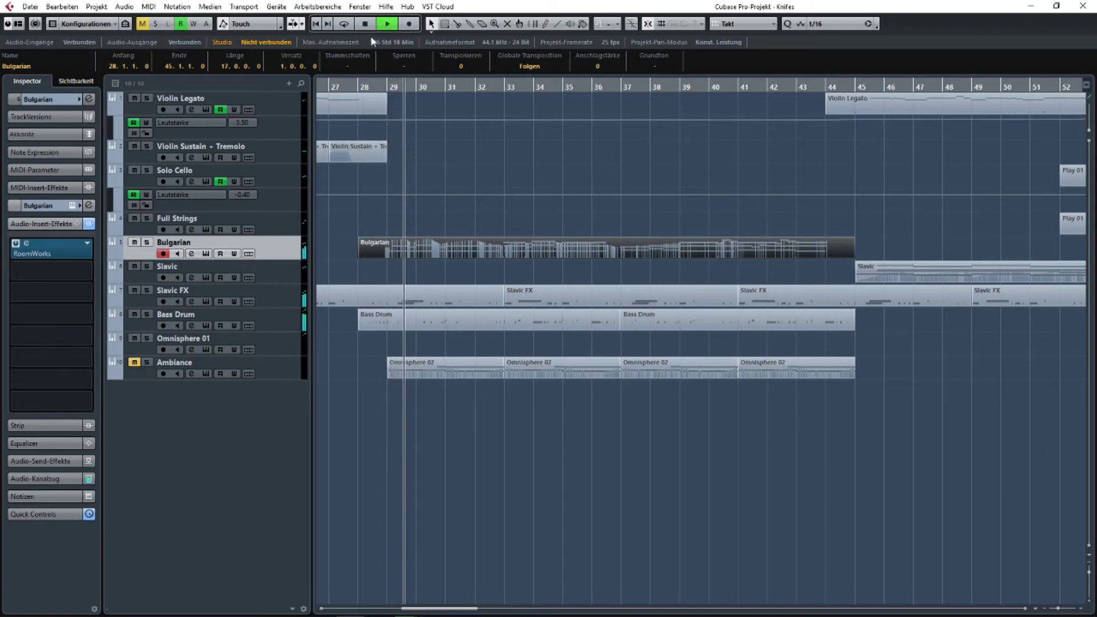
click(352, 86)
click(405, 26)
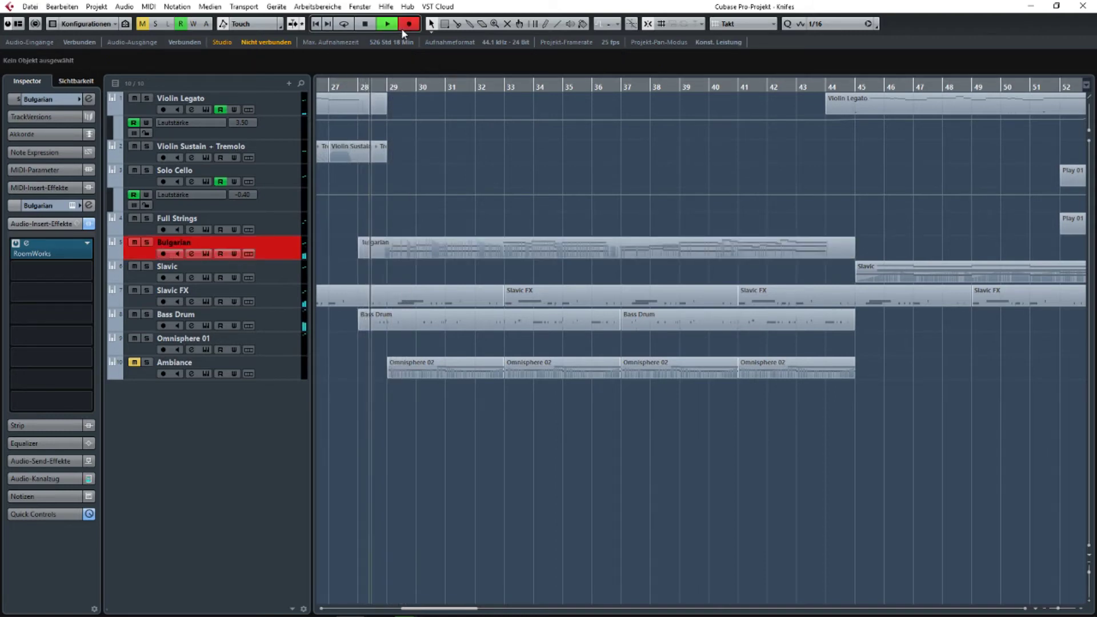
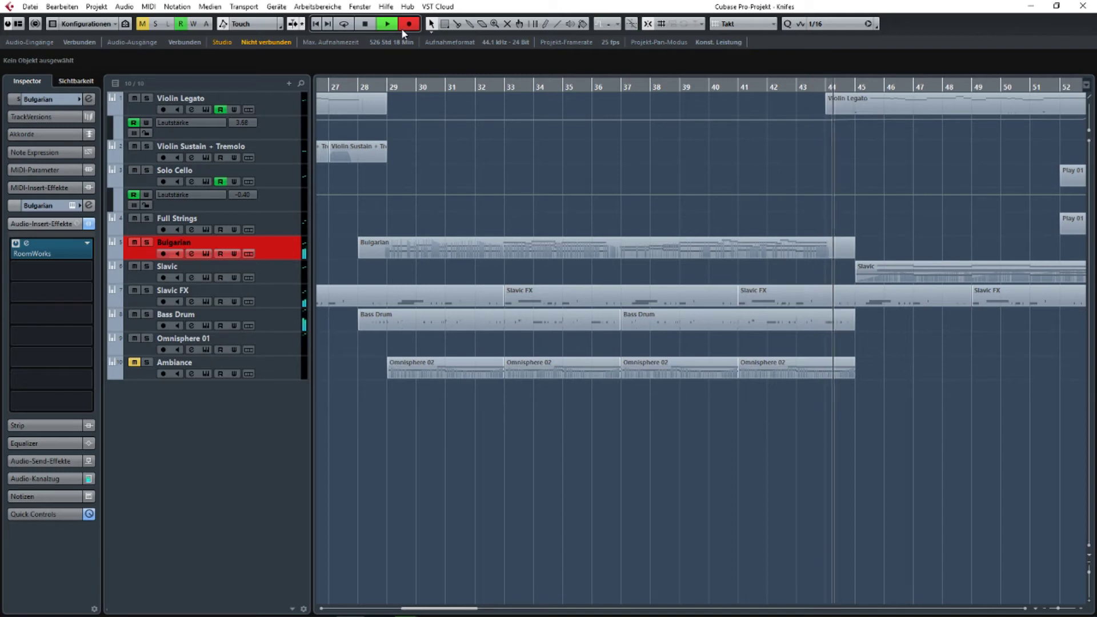
key(space)
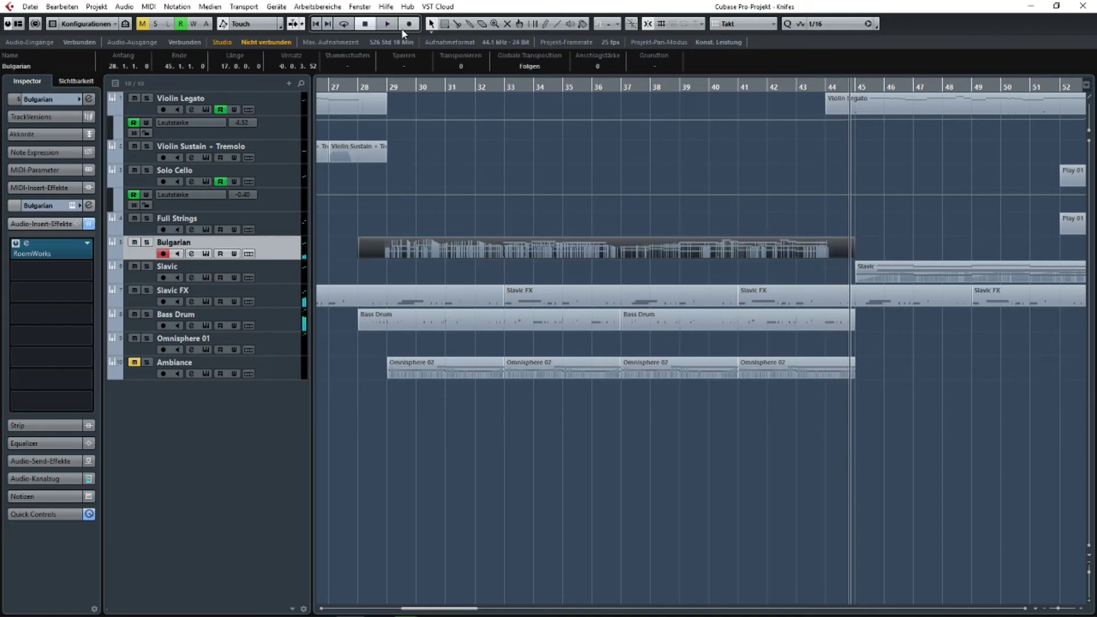
Deselect the Bulgarian part and survey the whole arrangement from bar 1 to bar 73.
scroll(833, 193, down, 3)
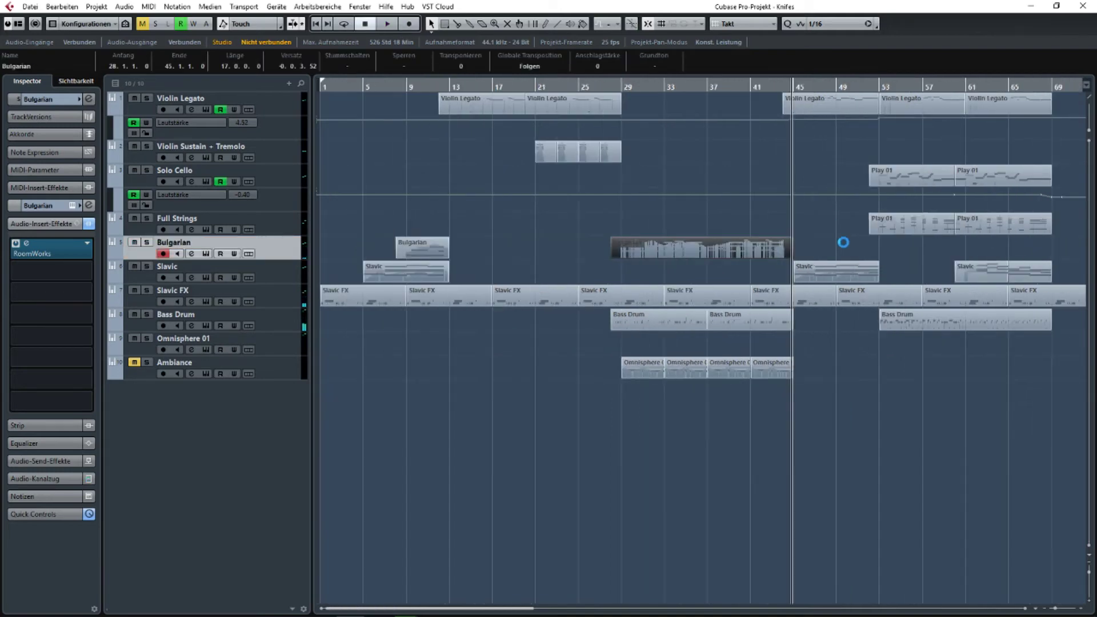
scroll(736, 263, right, 4)
scroll(485, 265, left, 4)
scroll(631, 230, down, 1)
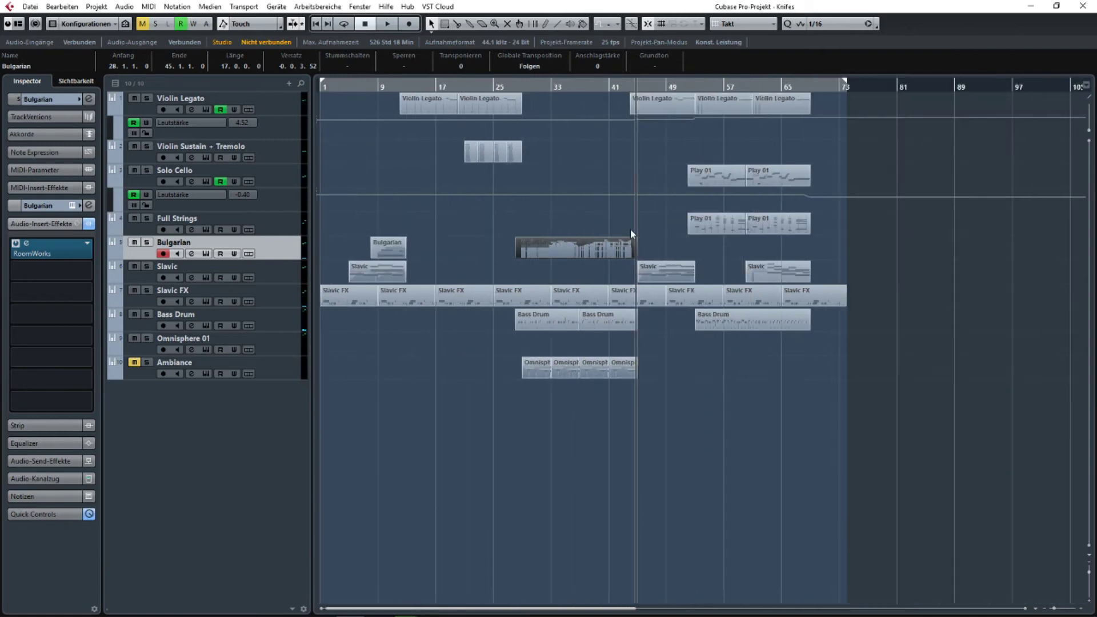
click(900, 423)
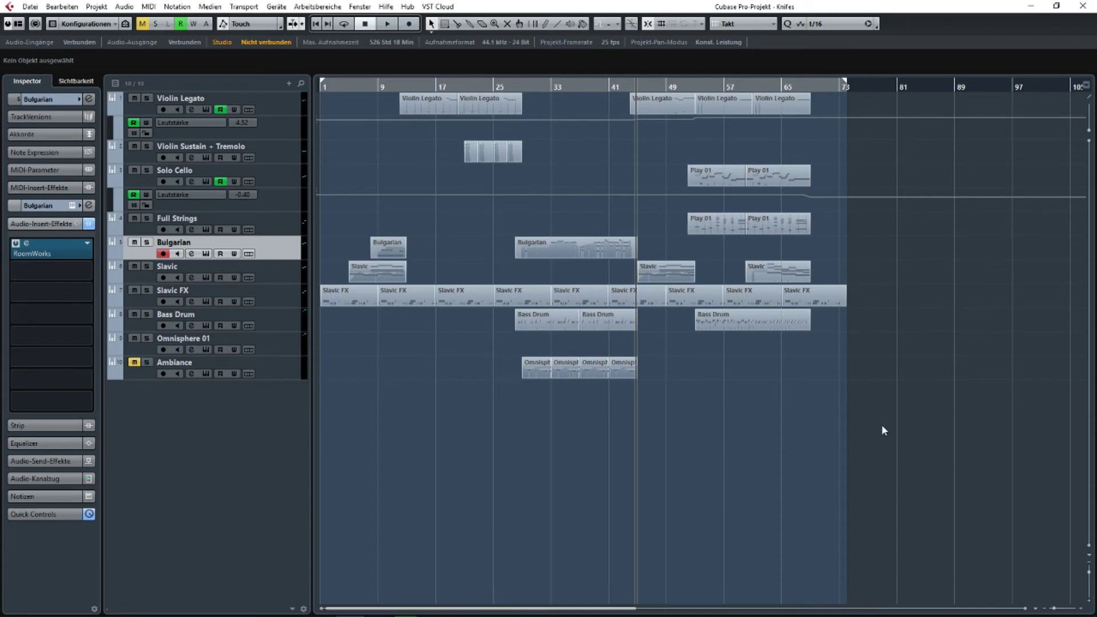
scroll(404, 511, up, 1)
scroll(633, 519, left, 1)
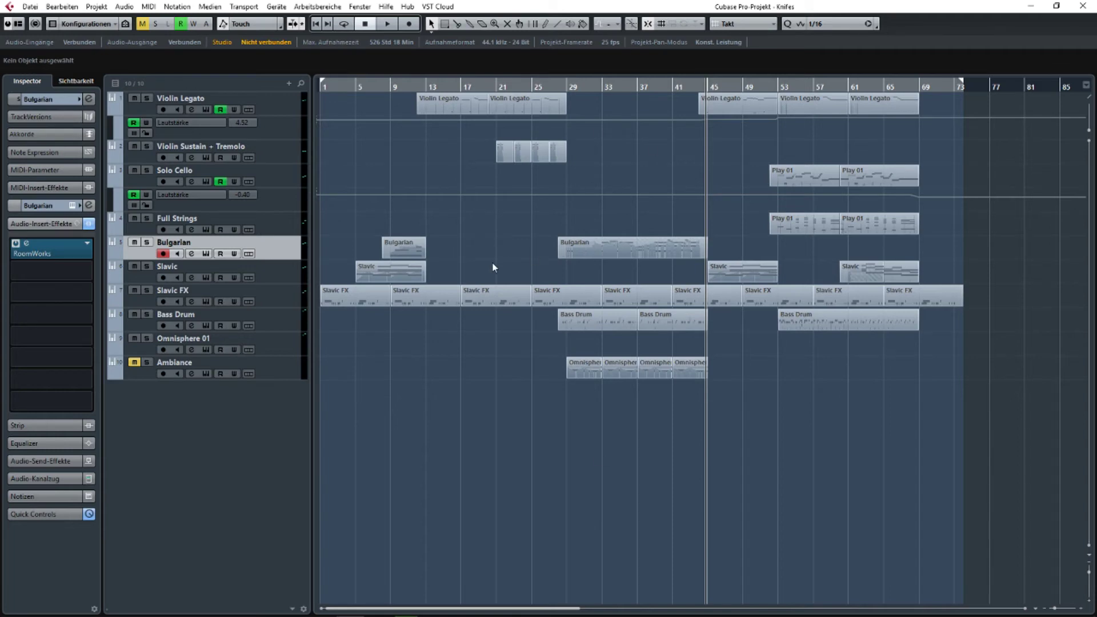
ctrl+scroll(487, 266, up, 3)
drag(488, 268, 810, 271)
ctrl+scroll(810, 270, down, 4)
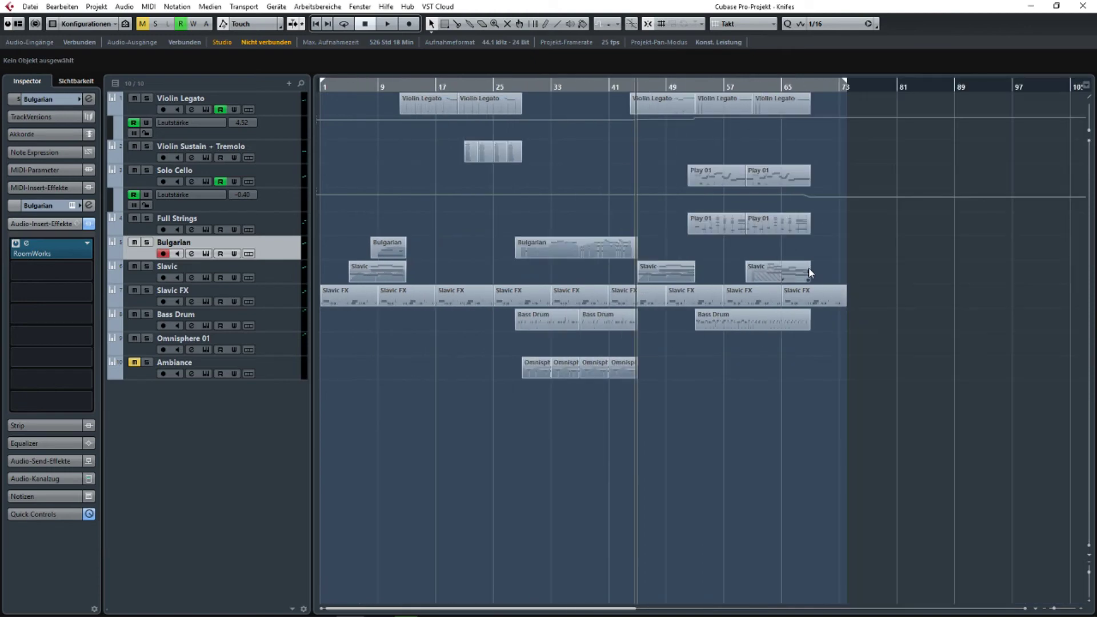
ctrl+scroll(626, 277, up, 3)
drag(627, 277, 888, 264)
ctrl+scroll(888, 263, down, 4)
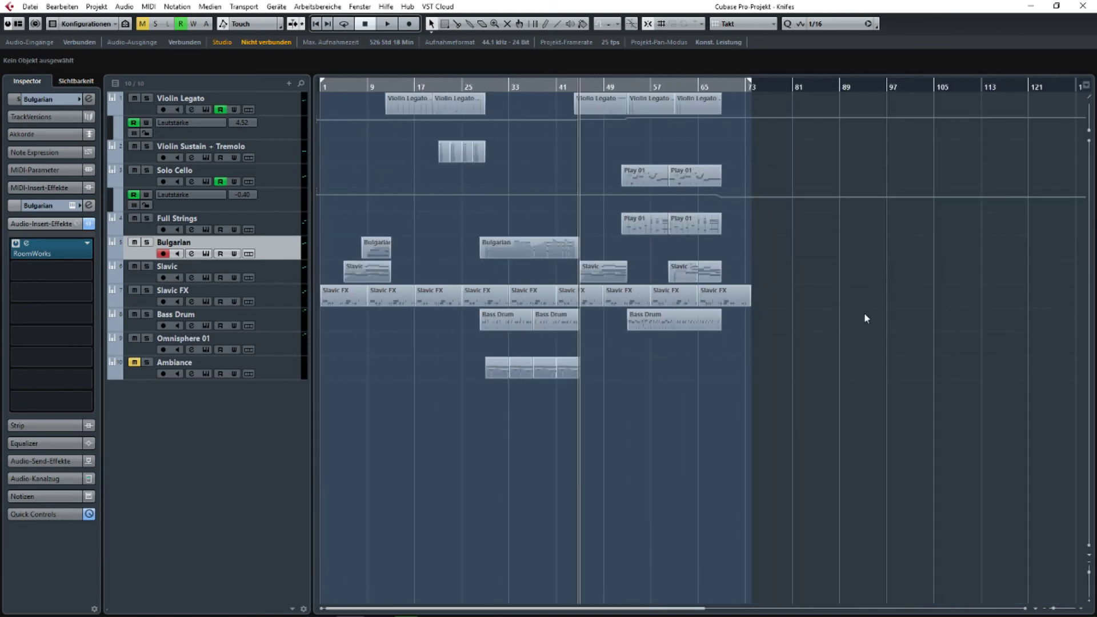
ctrl+scroll(585, 435, up, 2)
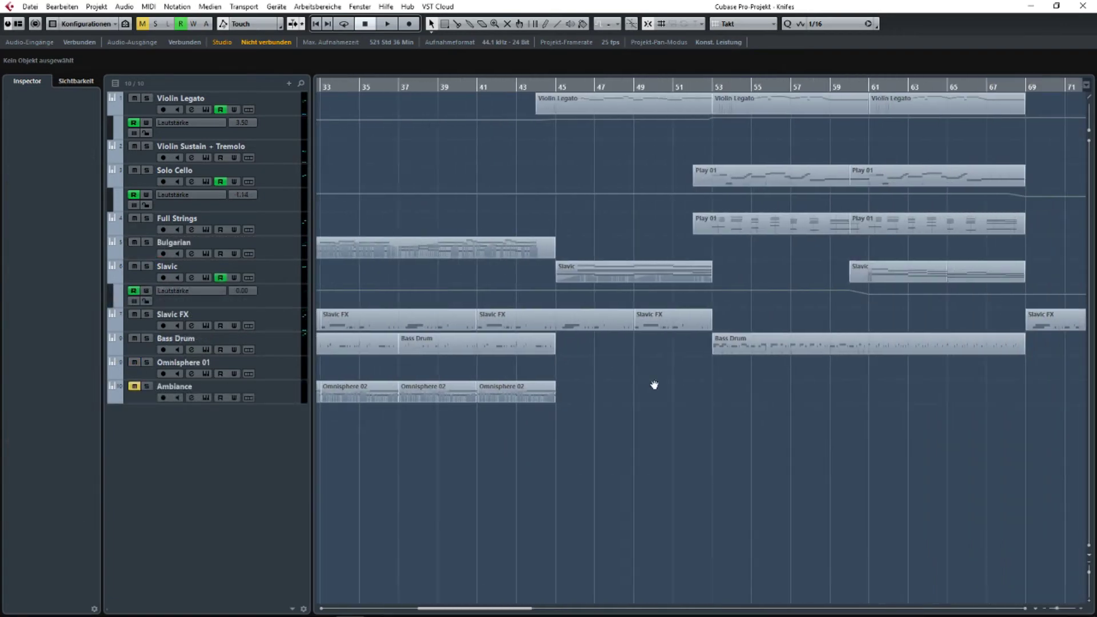
Inspect the modulation curve of the Slavic part between bars 45 and 53 in the Key Editor and close it.
drag(654, 385, 232, 401)
mouse_move(513, 402)
mouse_down()
mouse_move(1088, 397)
mouse_move(1078, 396)
mouse_up()
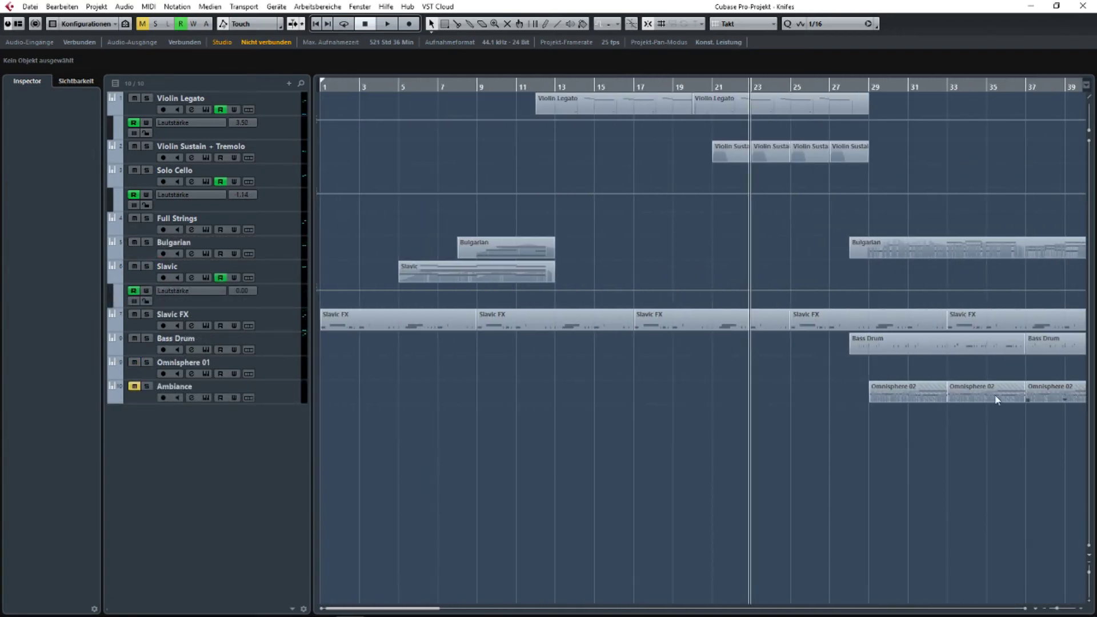
scroll(656, 399, right, 4)
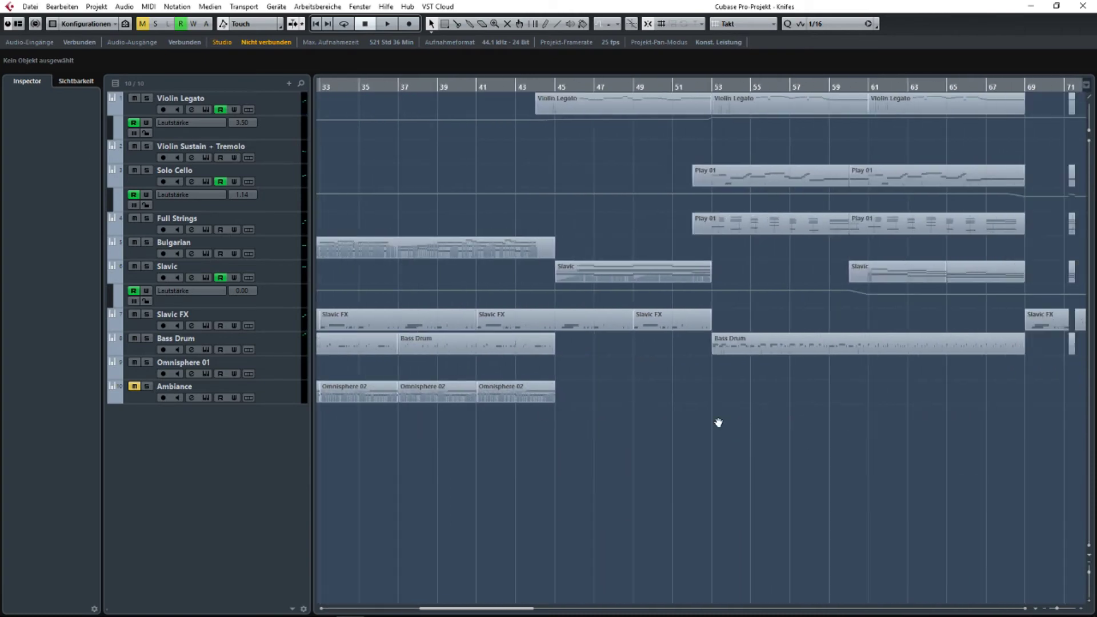
scroll(652, 420, right, 1)
scroll(759, 421, left, 5)
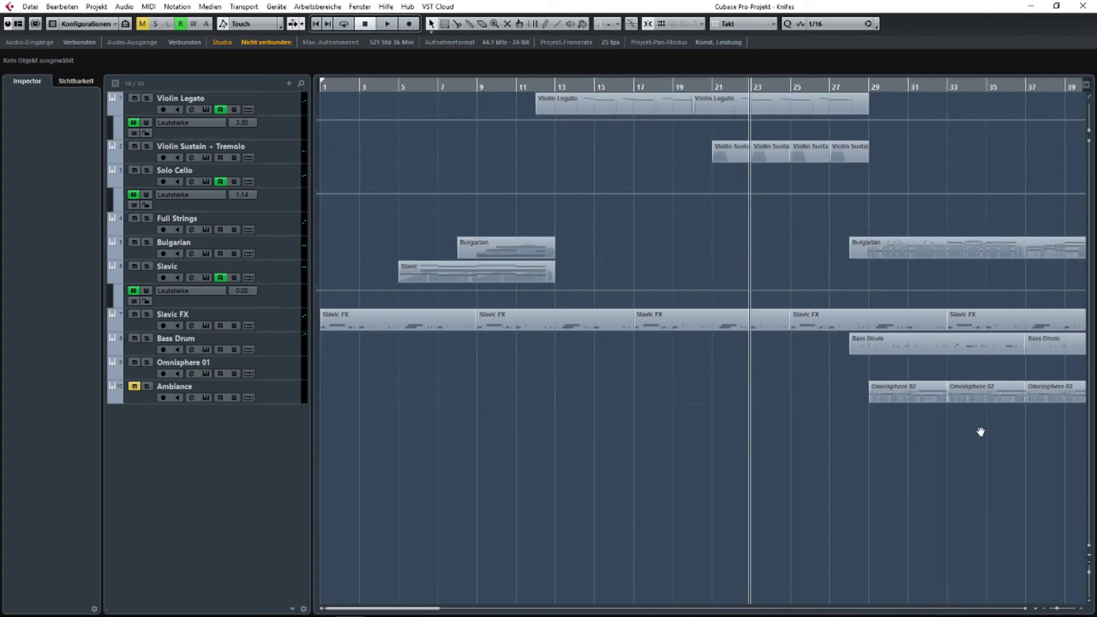
drag(802, 431, 306, 430)
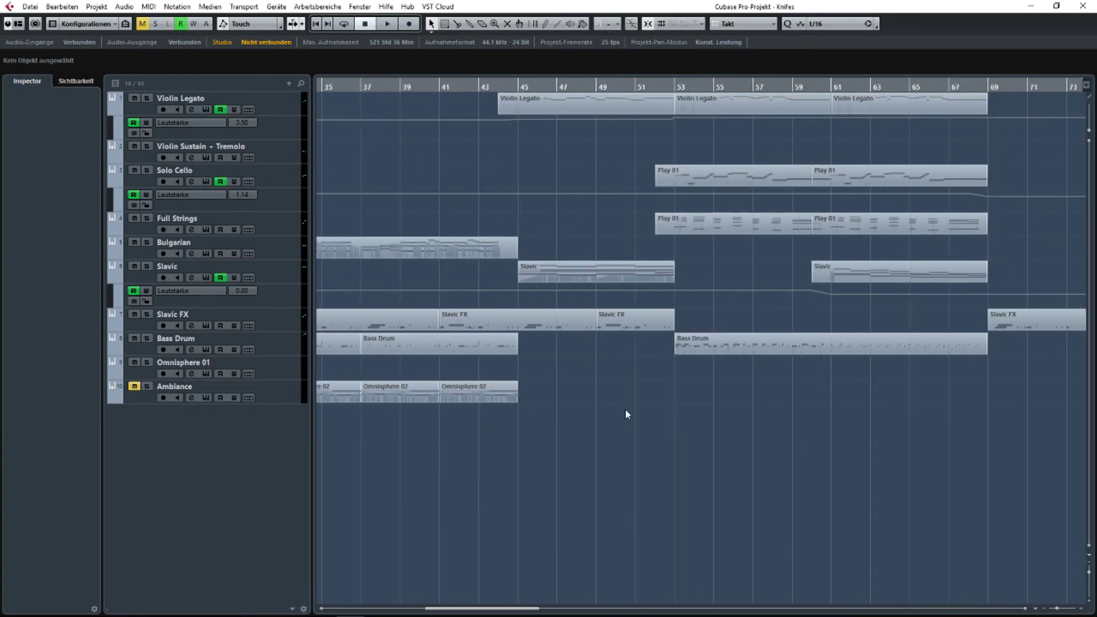
double_click(650, 273)
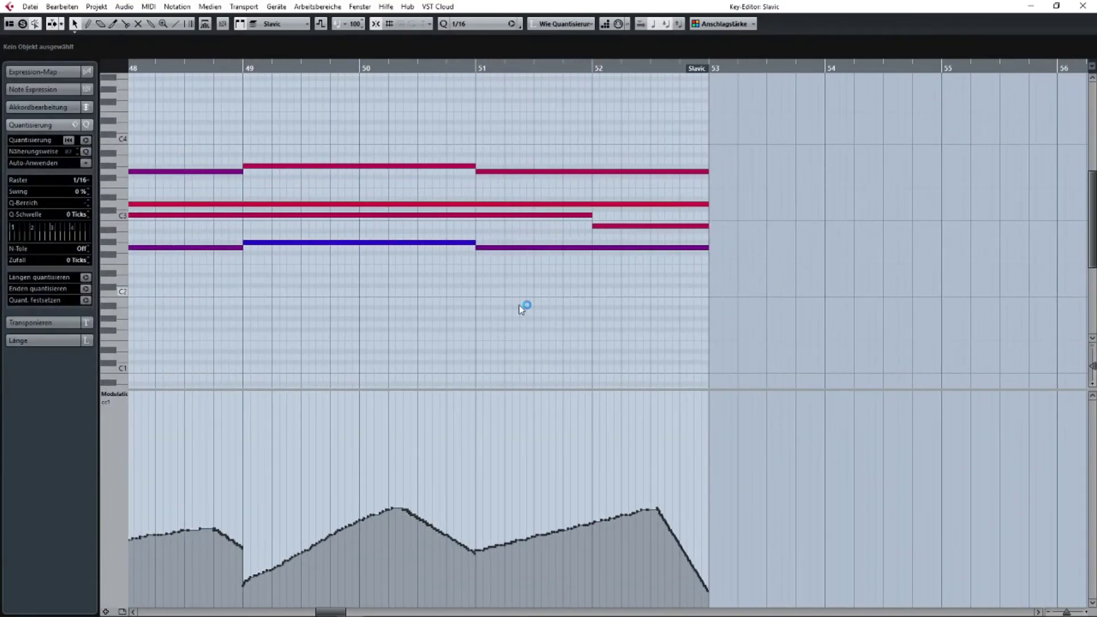
drag(657, 487, 803, 604)
click(585, 452)
scroll(507, 462, down, 5)
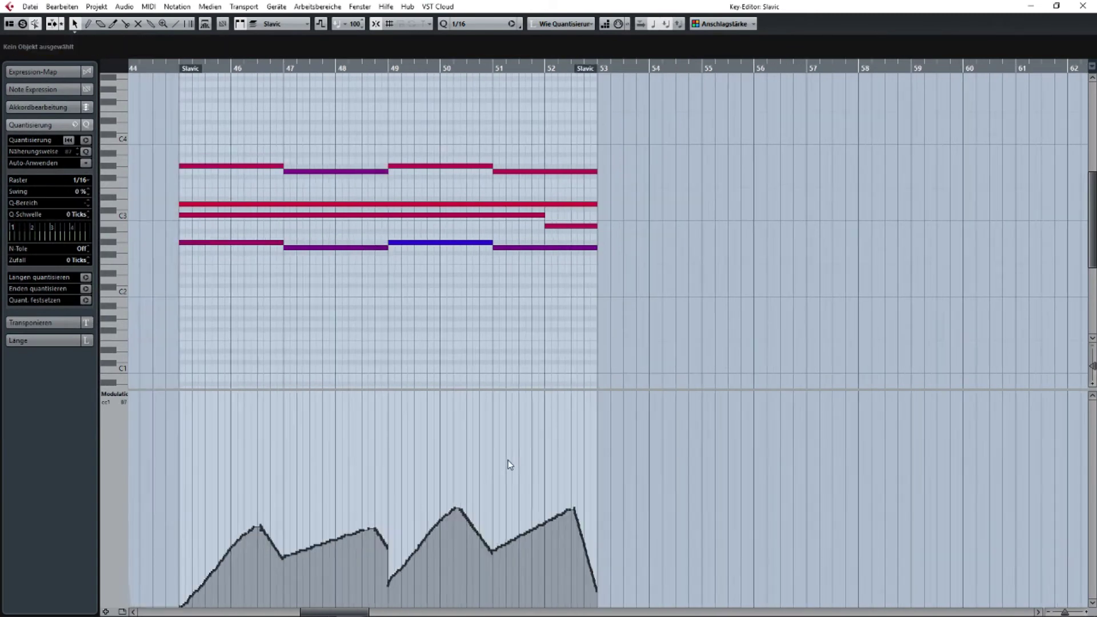
drag(687, 463, 213, 608)
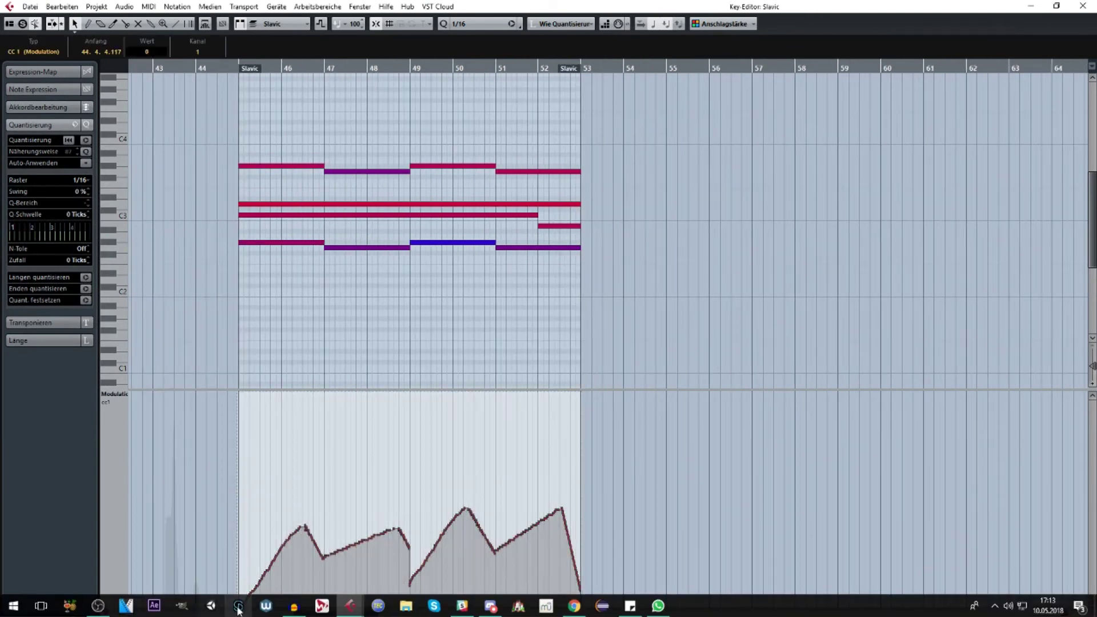
click(1082, 6)
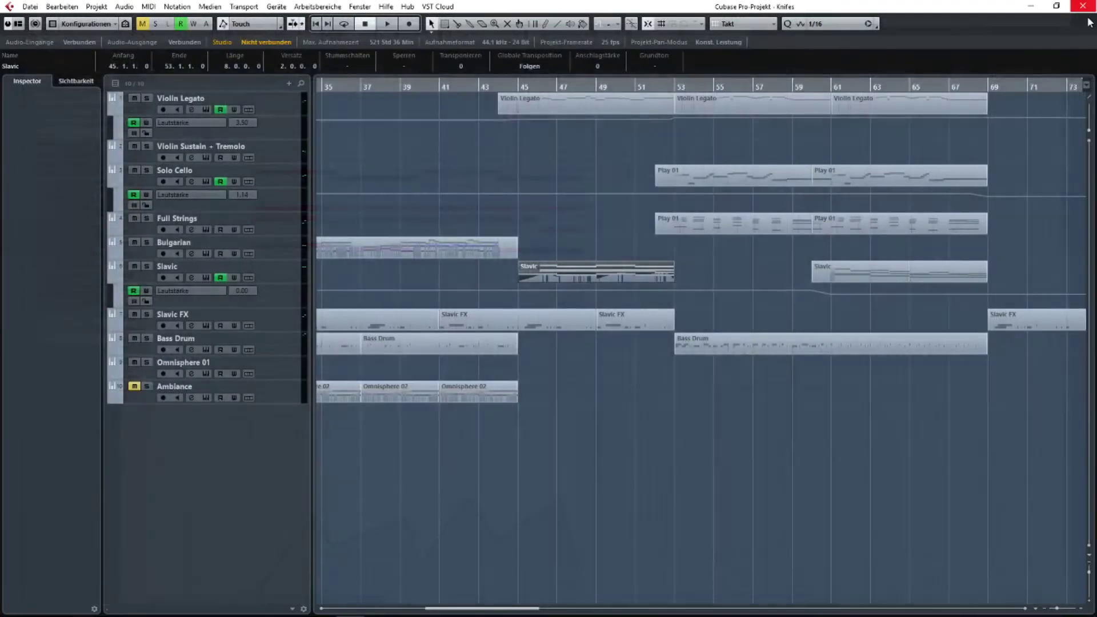
Deselect the Slavic part and examine the closing section of the arrangement from bar 52 to bar 69.
scroll(683, 286, right, 3)
click(663, 389)
scroll(543, 204, left, 5)
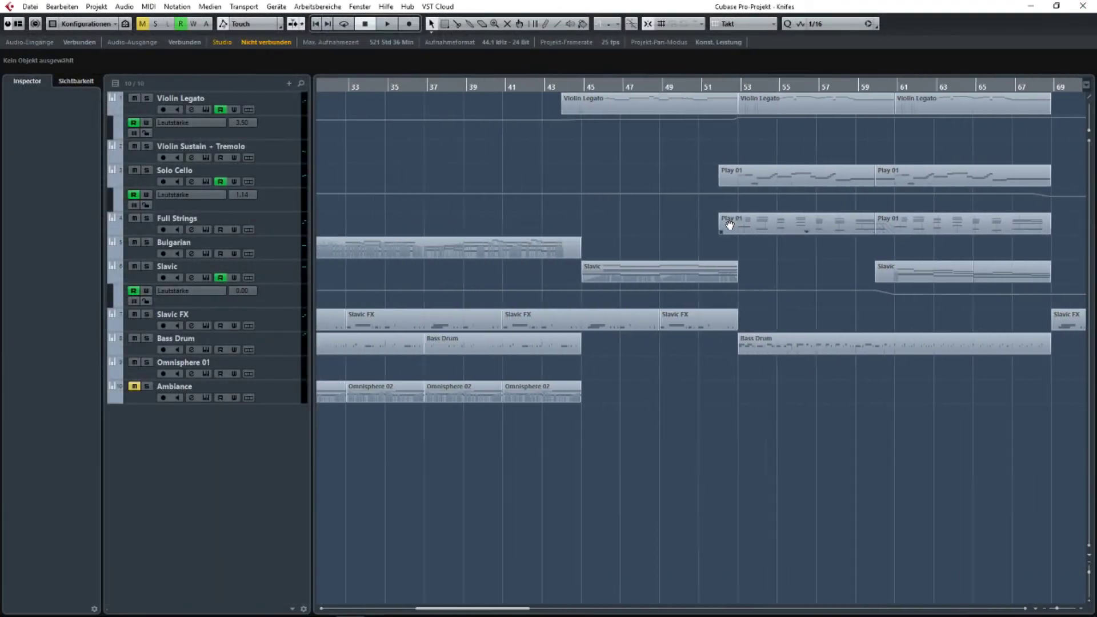
key(h)
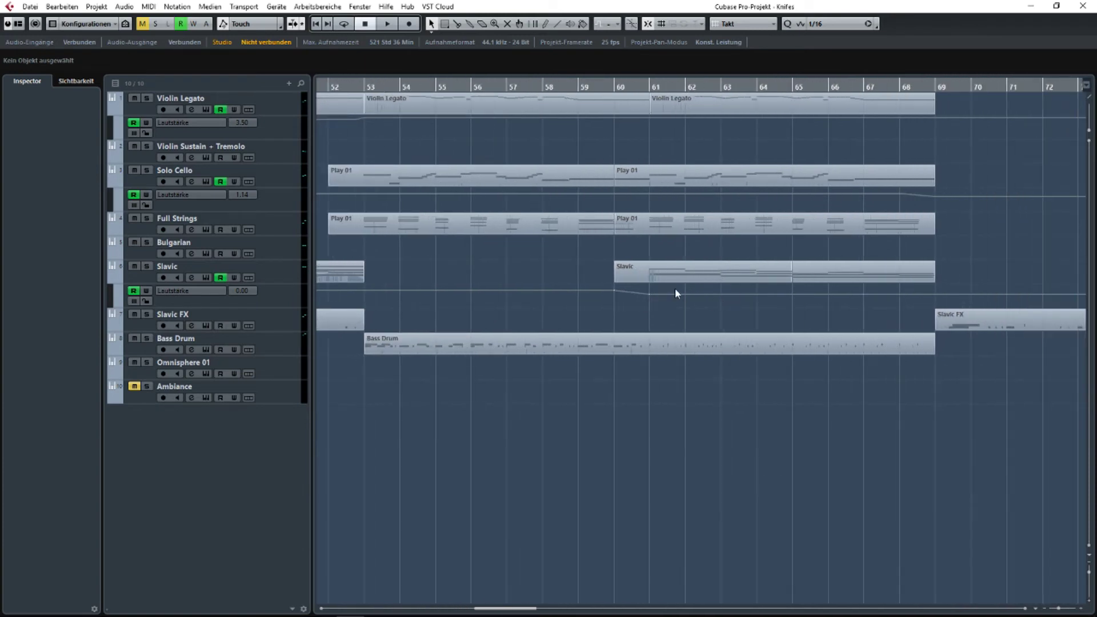
Play the arrangement from bar 61.
click(634, 84)
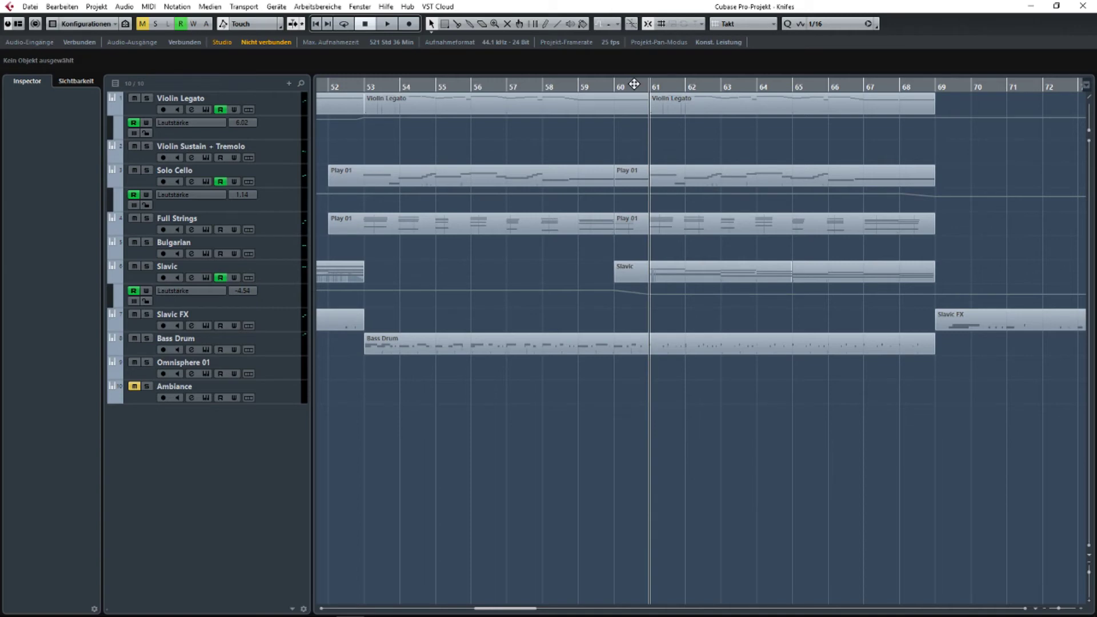
drag(495, 176, 538, 182)
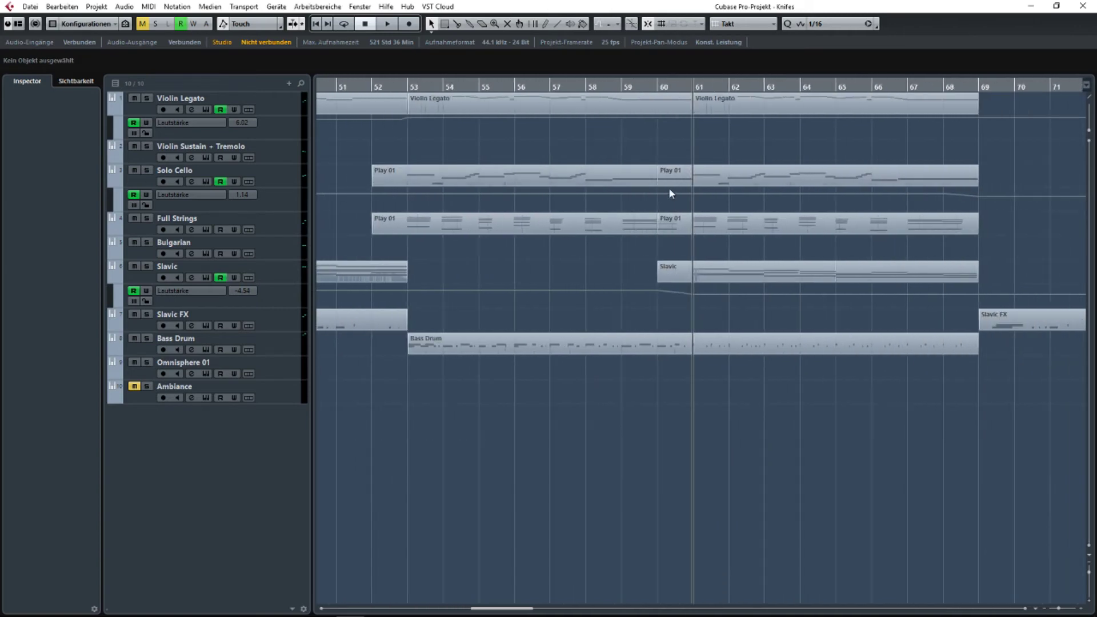
key(space)
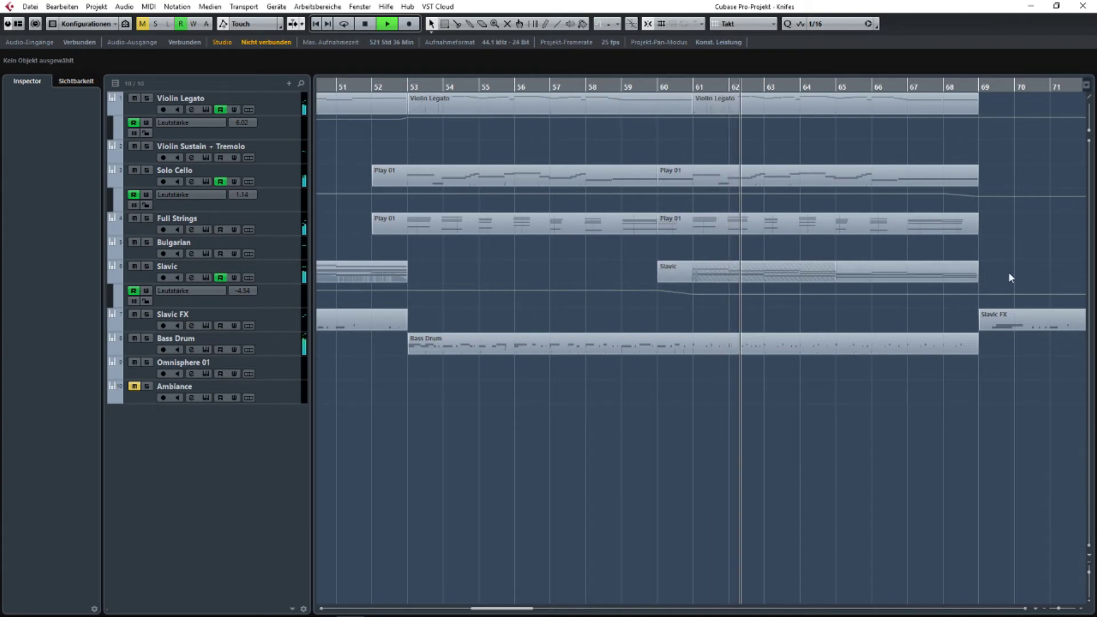
Inspect the notes and modulation curve of the Slavic part starting at bar 60 in the Key Editor and close it.
click(747, 273)
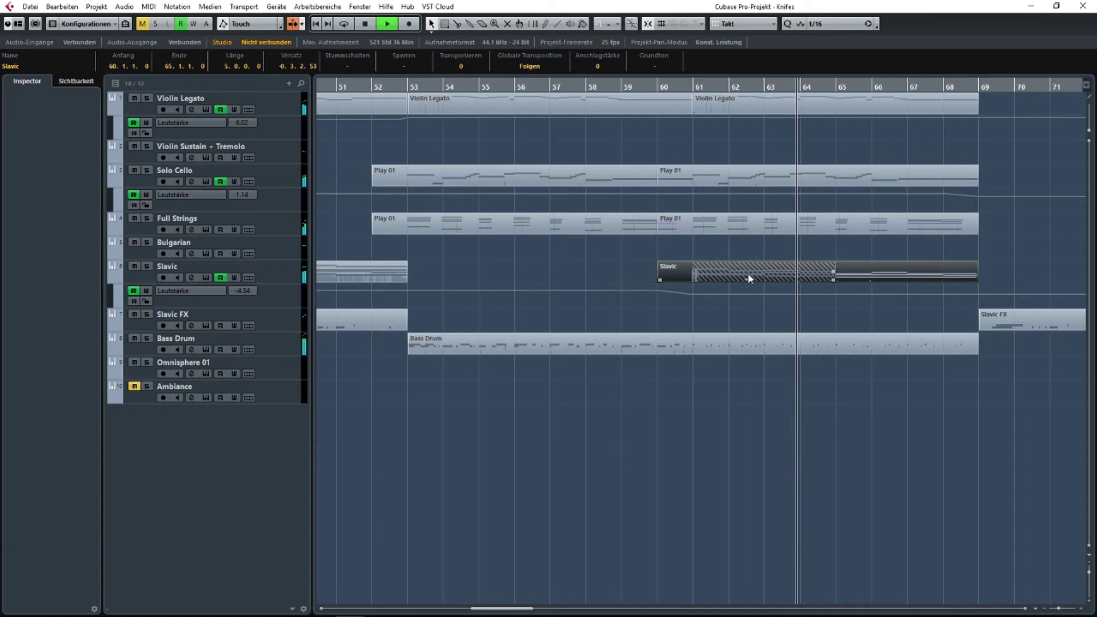
double_click(748, 278)
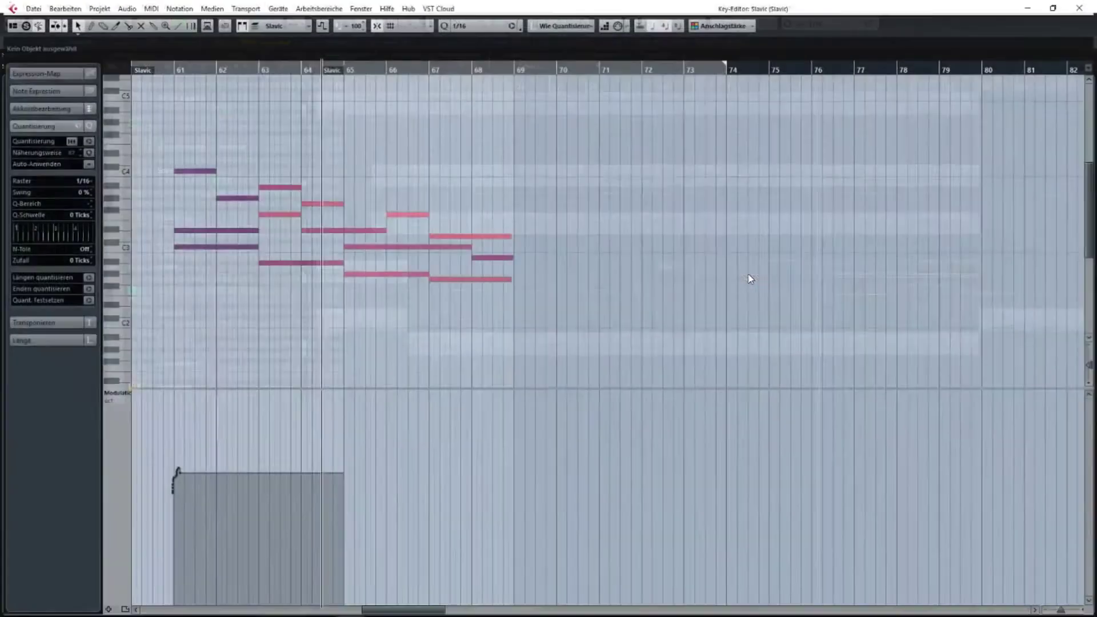
scroll(423, 211, left, 5)
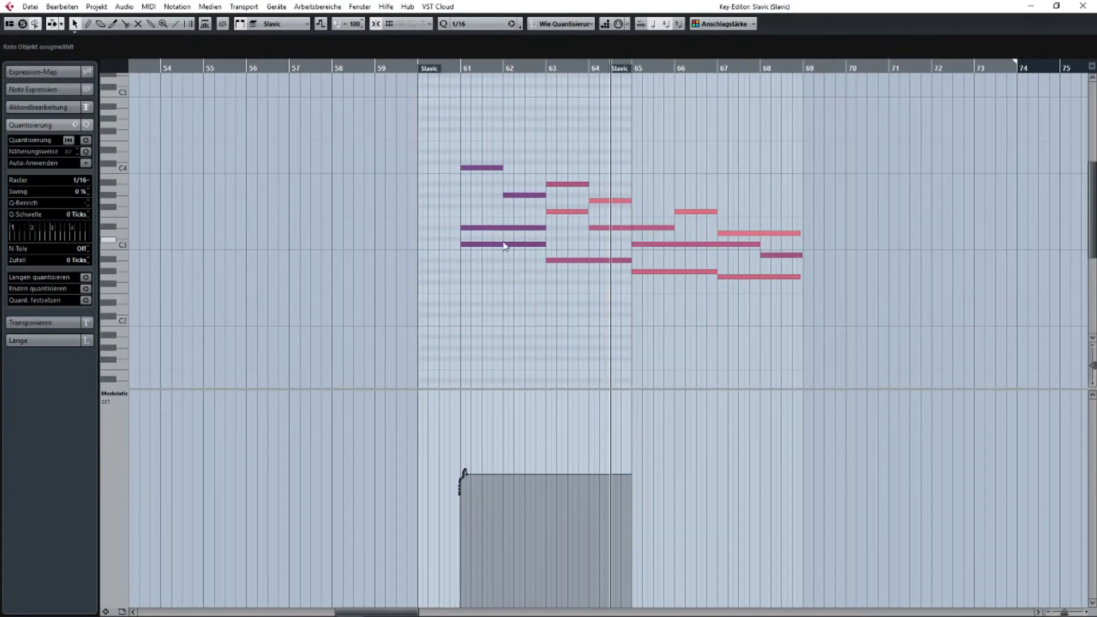
scroll(475, 200, up, 4)
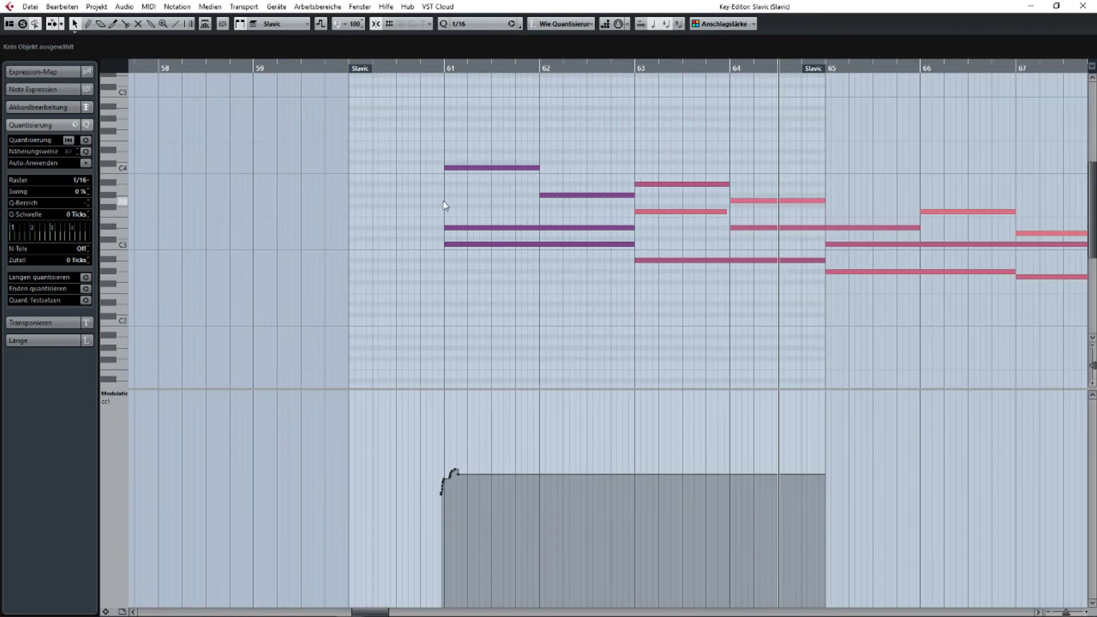
drag(445, 202, 521, 206)
drag(429, 134, 508, 168)
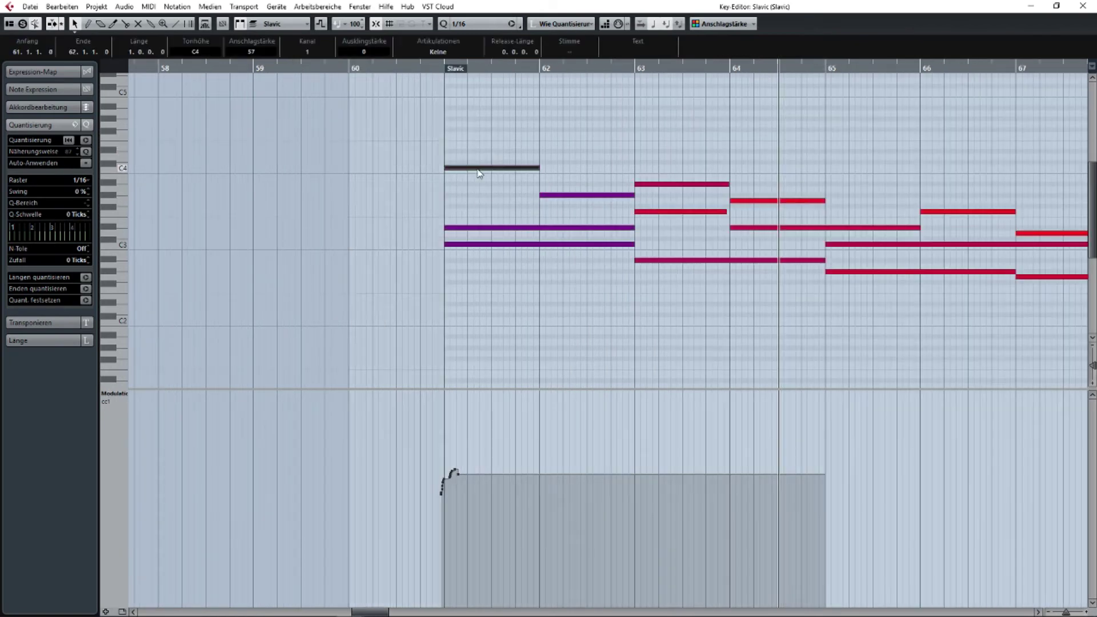
click(479, 173)
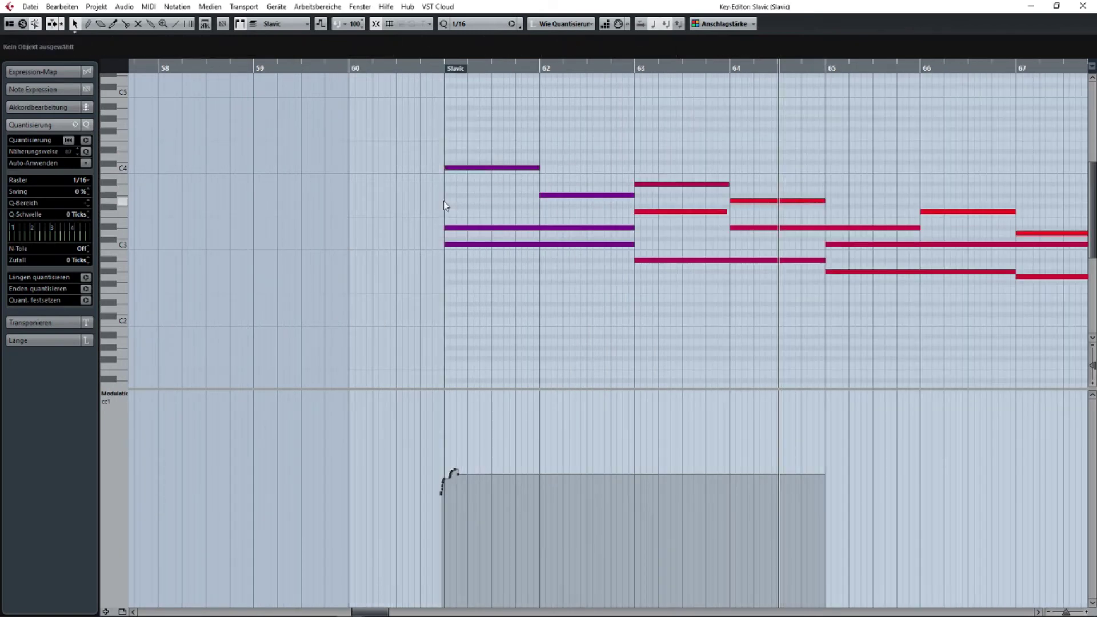
drag(444, 200, 536, 207)
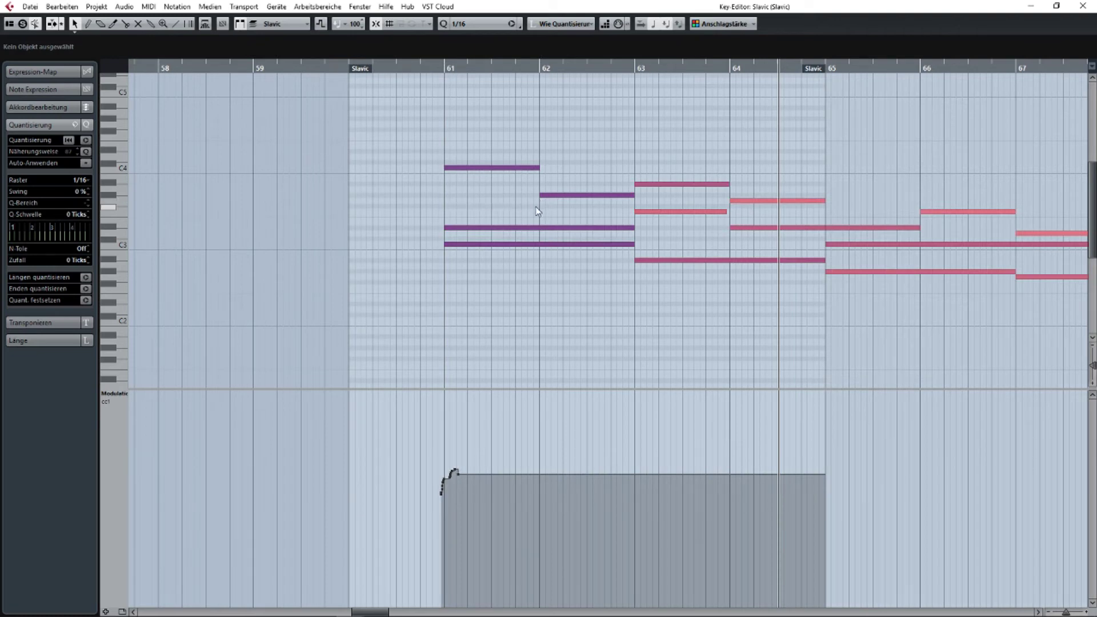
mouse_move(536, 206)
mouse_down()
mouse_move(441, 200)
mouse_move(538, 207)
mouse_up()
click(1082, 6)
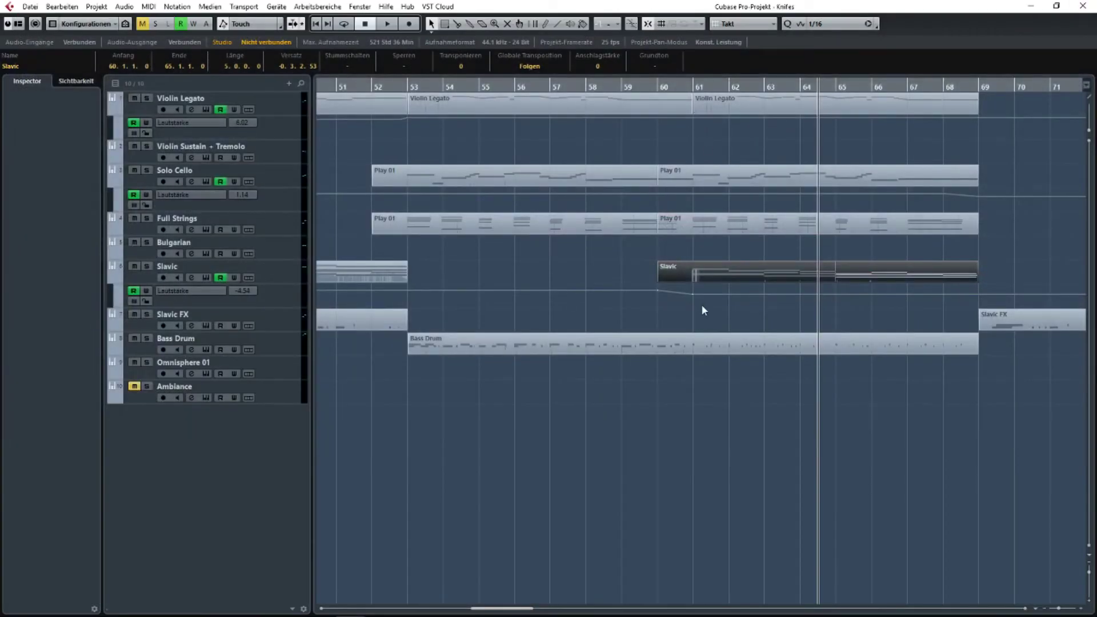
Reopen the Slavic part starting at bar 60 in the Key Editor, examine its opening notes at bar 61 and close it.
drag(701, 312, 720, 108)
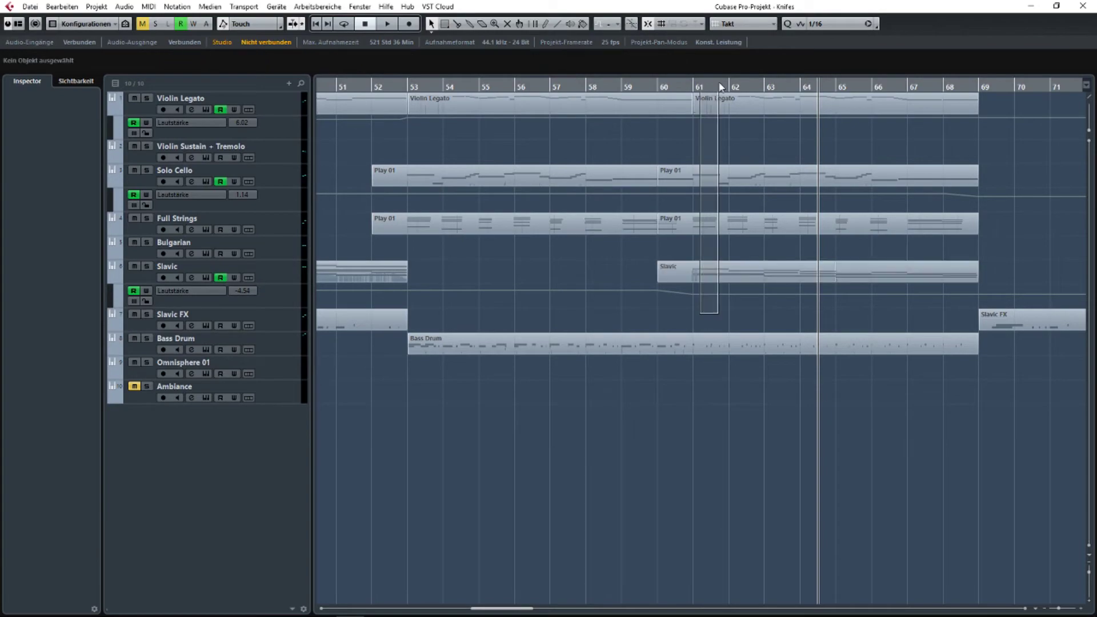
click(725, 251)
double_click(743, 273)
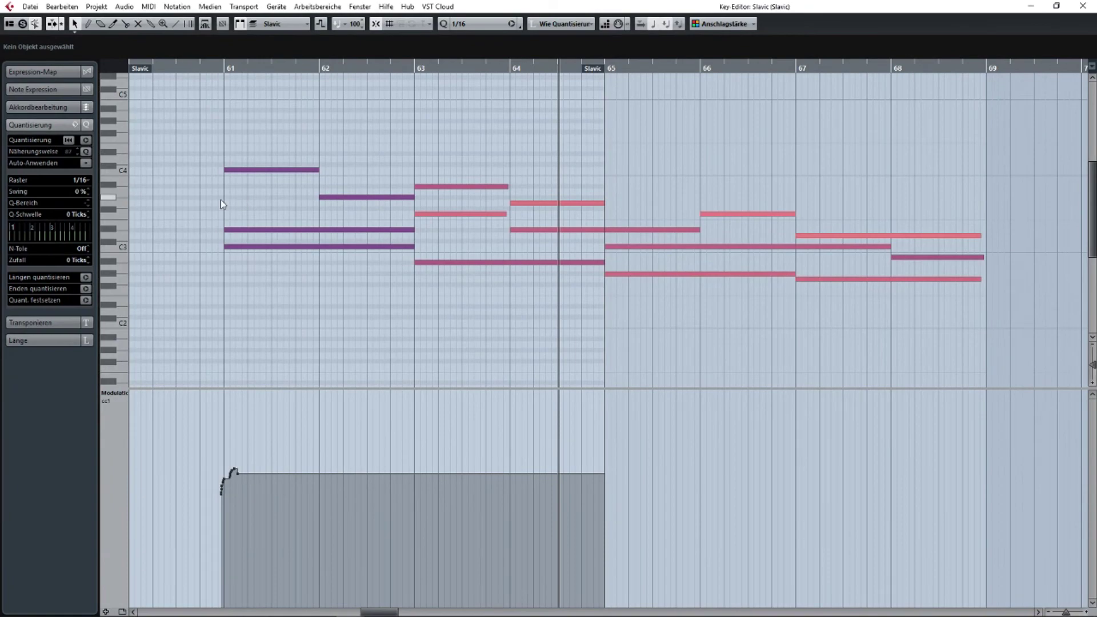
drag(221, 200, 253, 208)
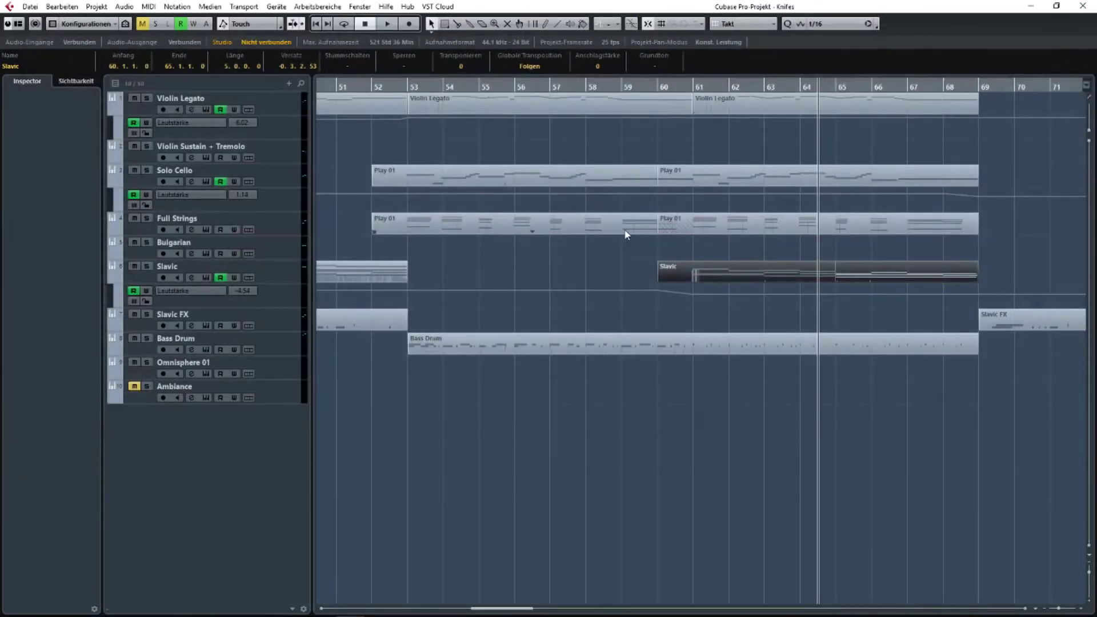
Survey the arrangement from bar 17 to bar 73 and focus on the section between bars 46 and 73.
scroll(625, 231, down, 2)
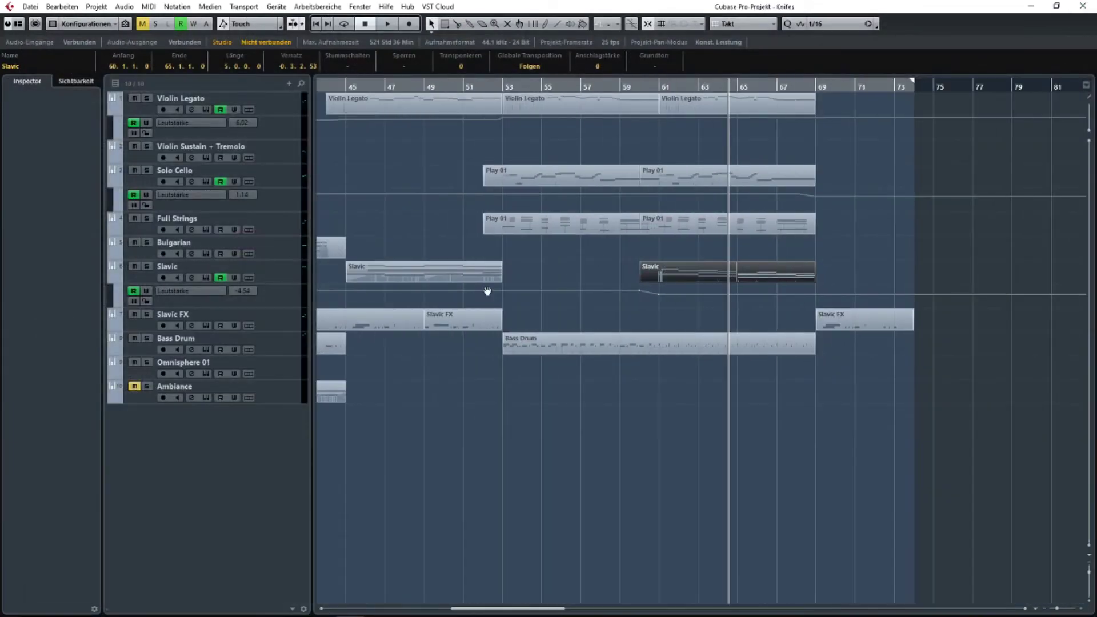
scroll(488, 291, left, 5)
scroll(705, 379, down, 2)
scroll(611, 375, right, 2)
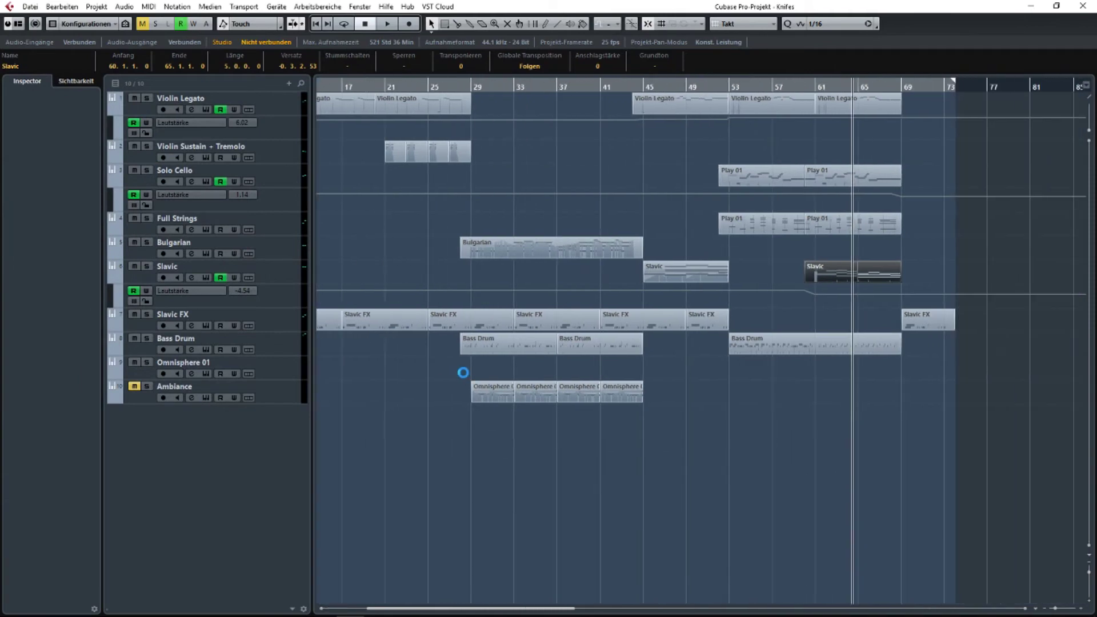
key(h)
key(h)
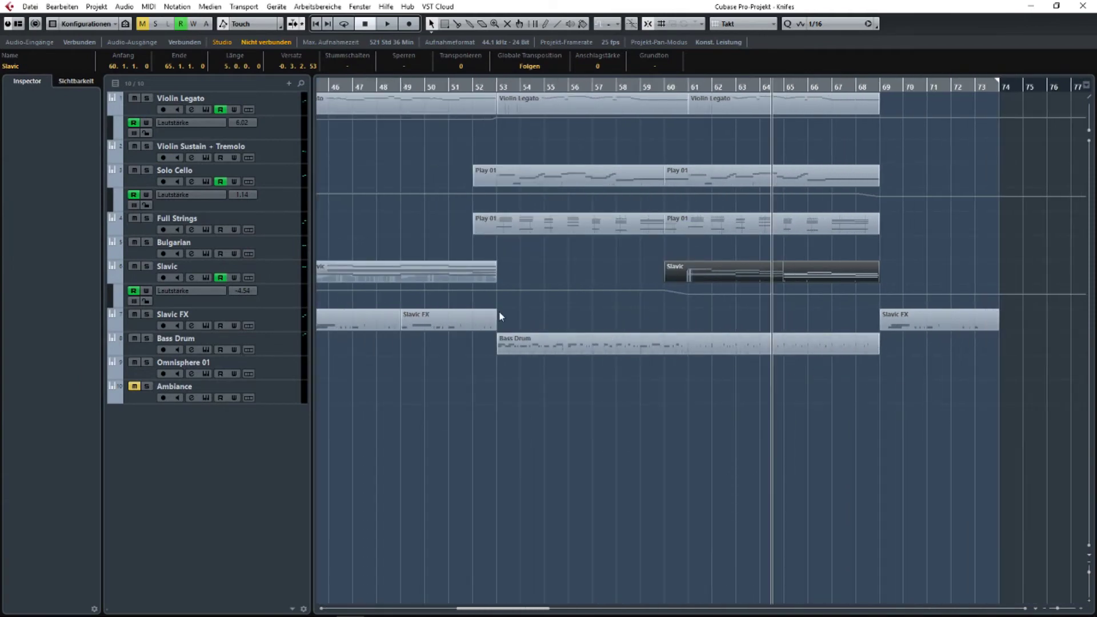
Deselect the Slavic part and examine the gap between the Slavic FX parts from bar 53 to bar 69.
drag(499, 311, 872, 324)
scroll(512, 320, up, 1)
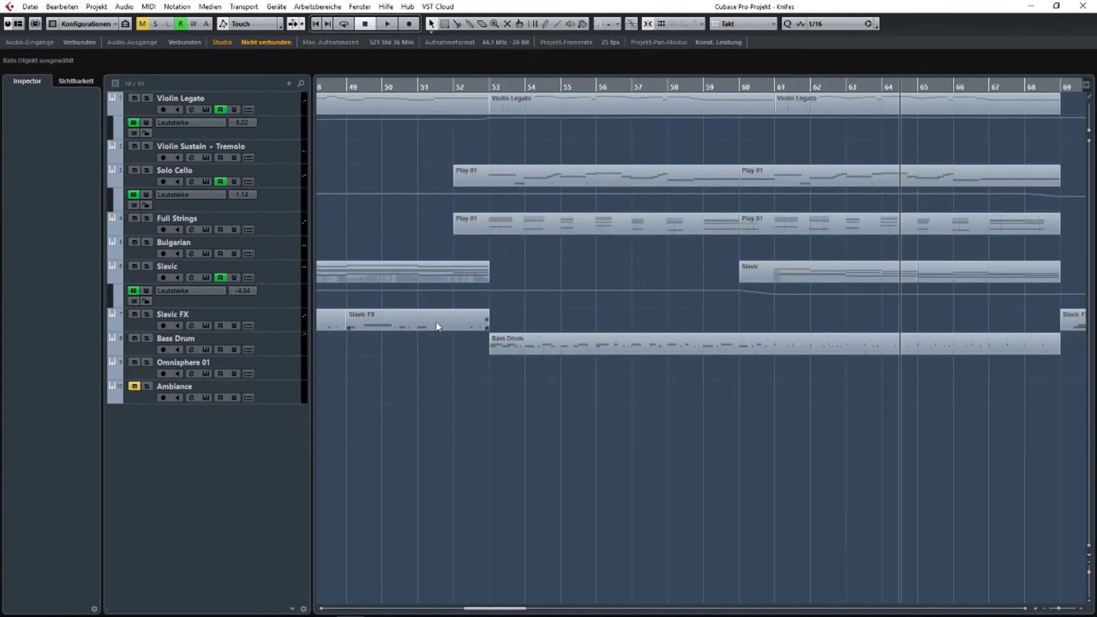
drag(498, 309, 1044, 327)
drag(1045, 327, 1017, 323)
scroll(612, 362, down, 3)
scroll(609, 363, up, 3)
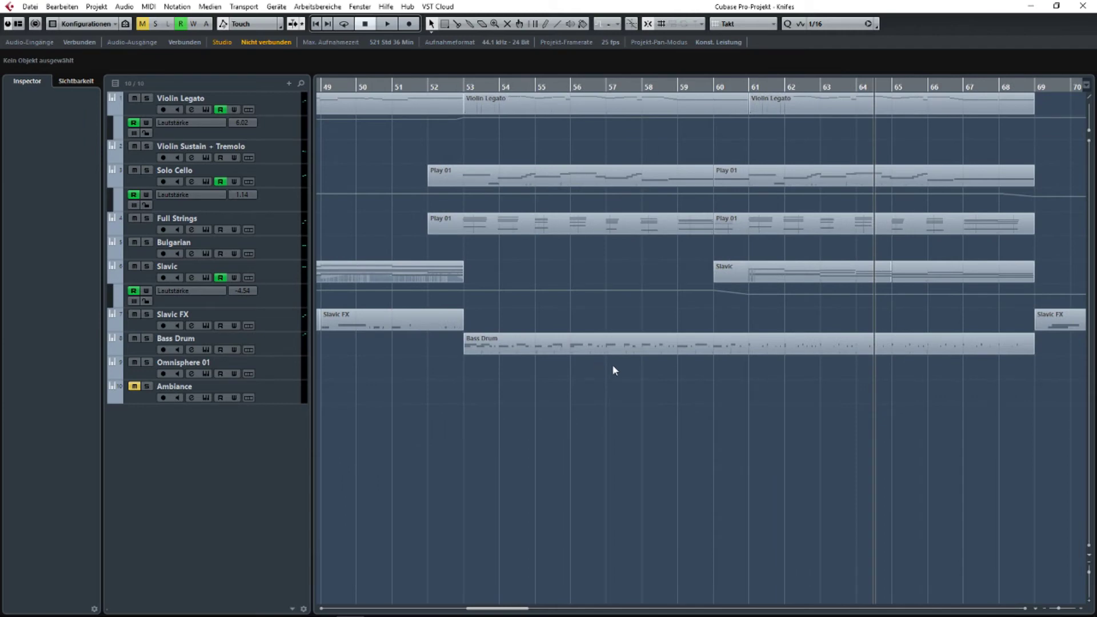
scroll(614, 371, right, 2)
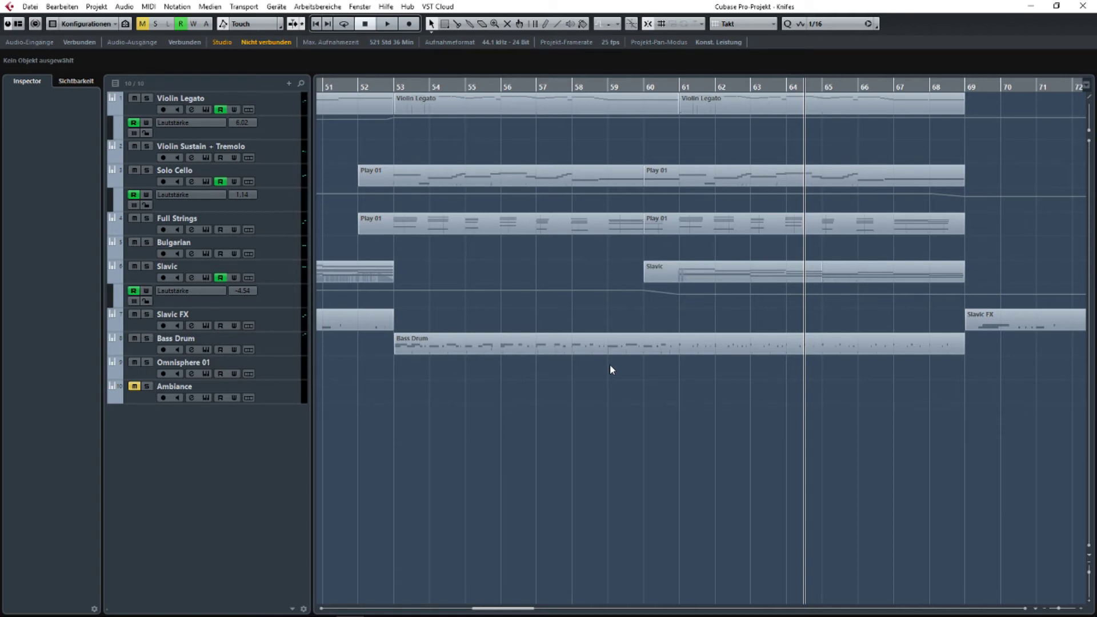
Select the Bulgarian part between bars 28 and 45 and open the Bulgarian track's Kontakt instrument.
scroll(609, 367, left, 15)
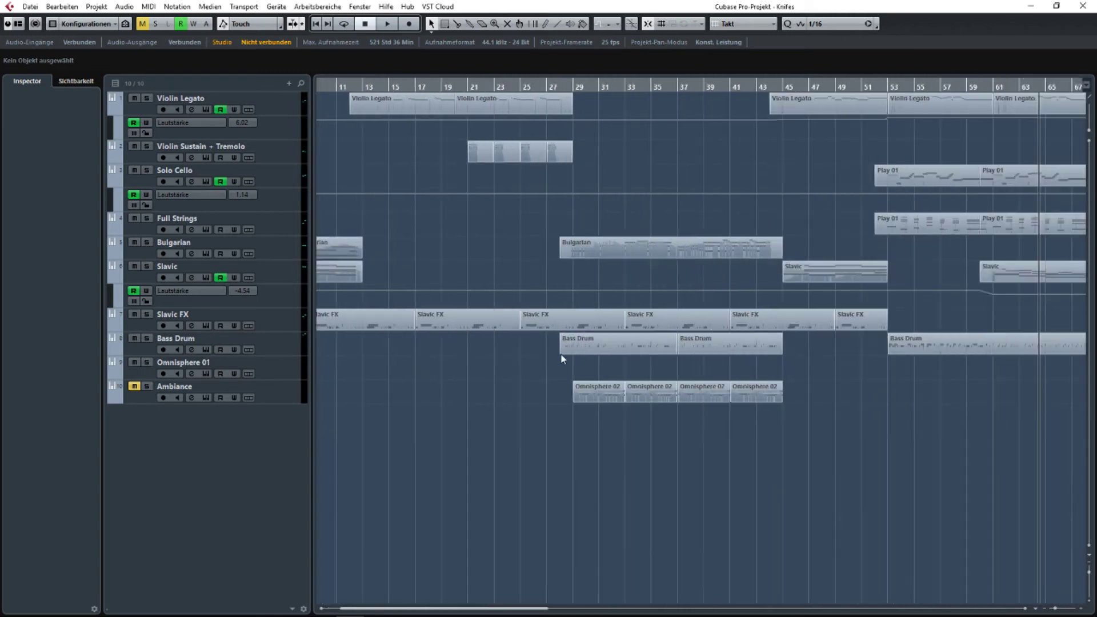
scroll(523, 262, down, 5)
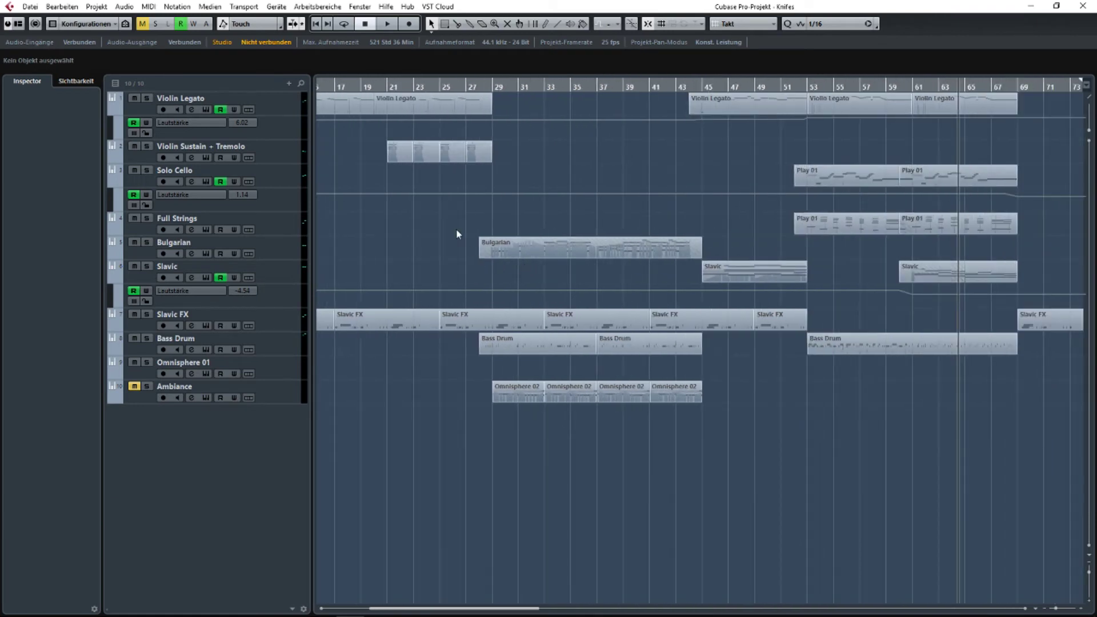
drag(456, 234, 703, 254)
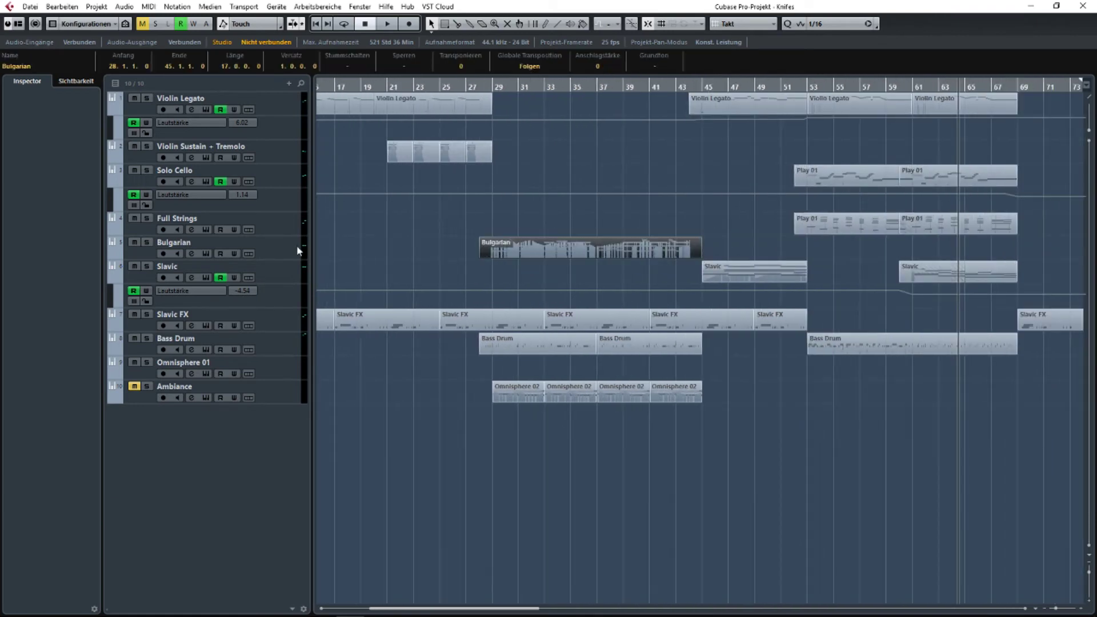
click(273, 253)
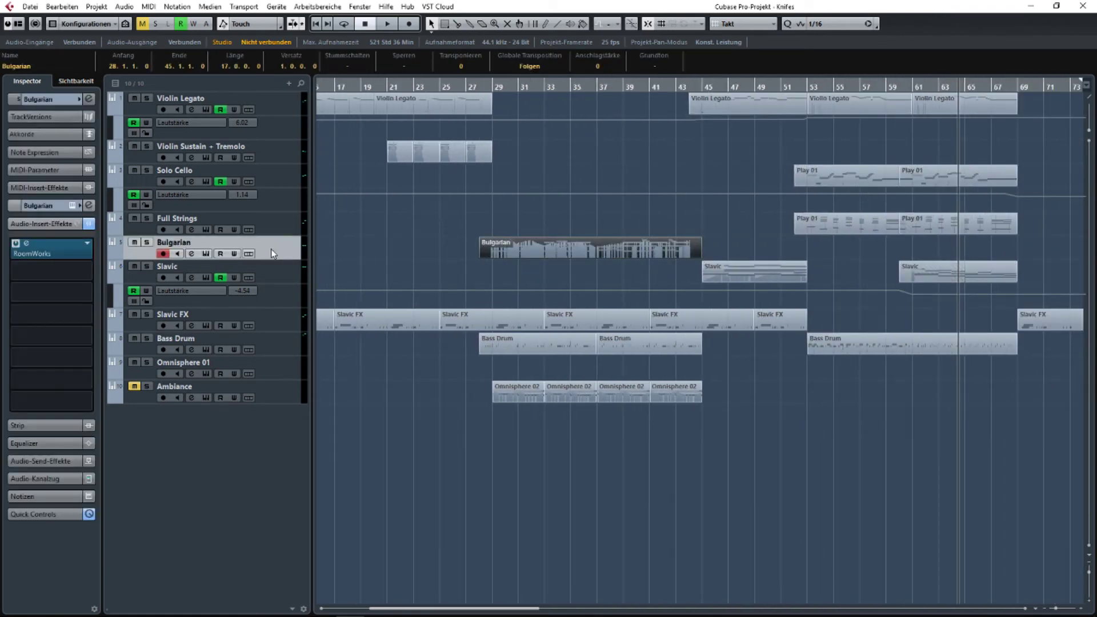
click(69, 205)
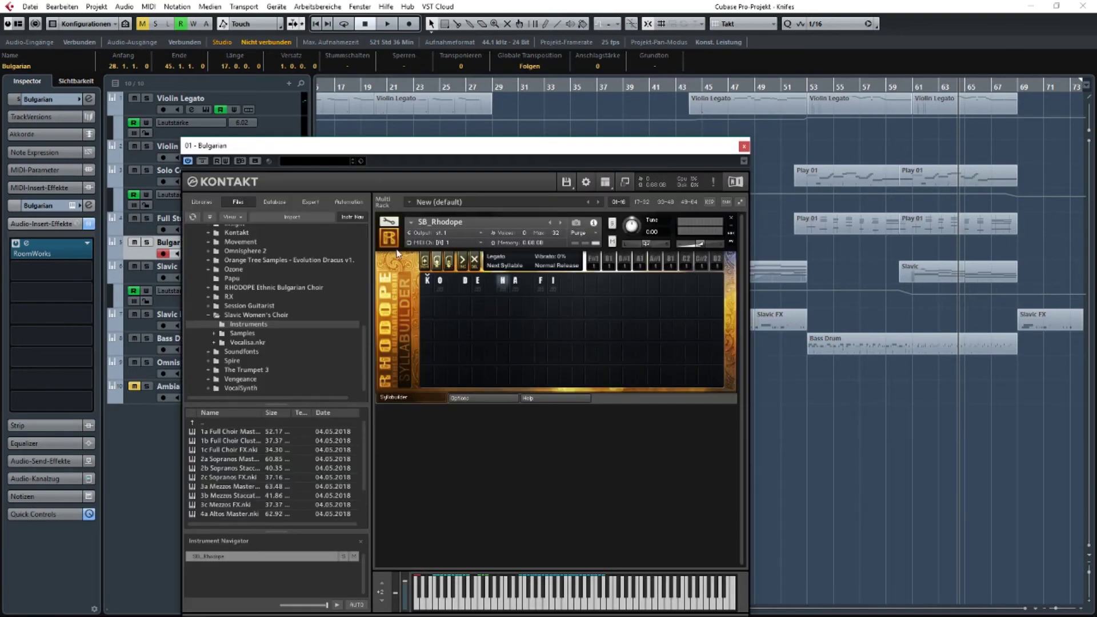
Move the Kontakt window clear of the Bulgarian part and open that part for inspection.
drag(534, 152, 589, 289)
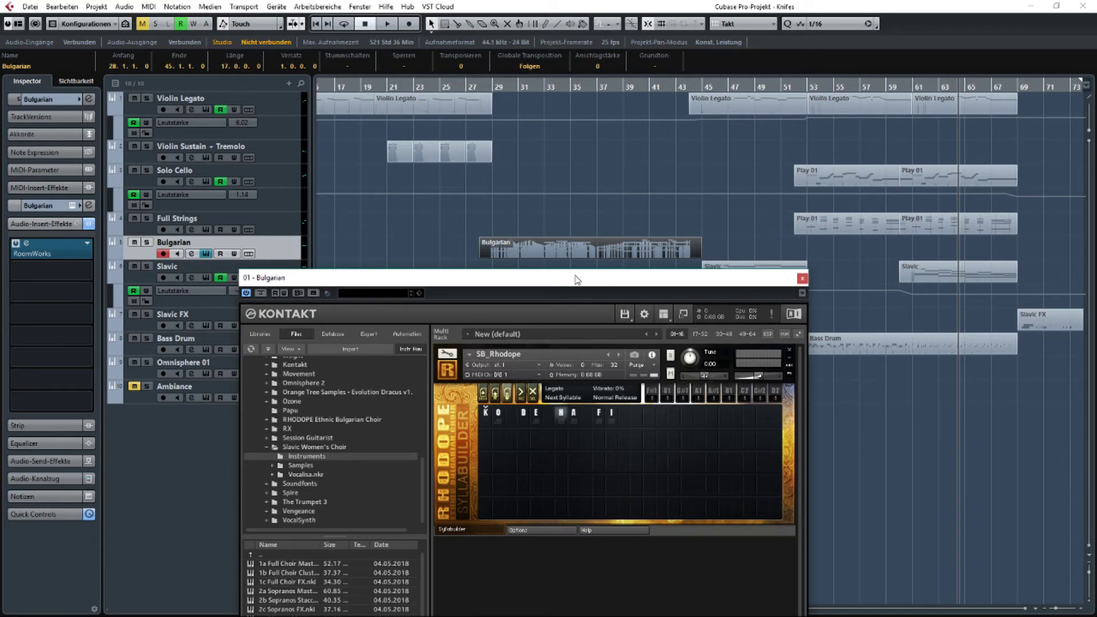
drag(577, 280, 531, 361)
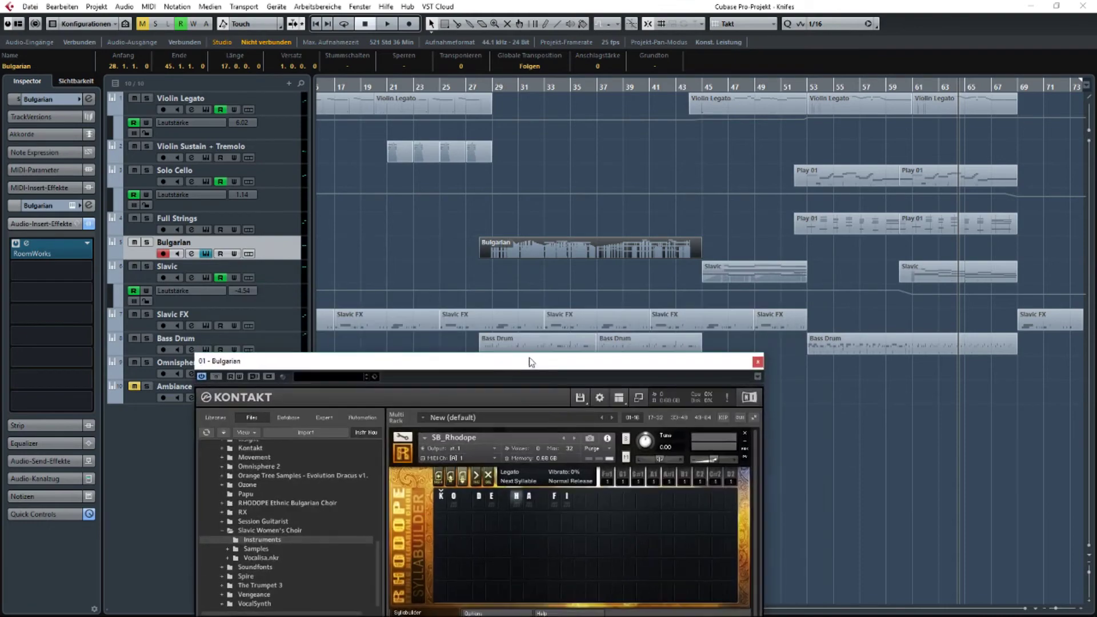
double_click(570, 251)
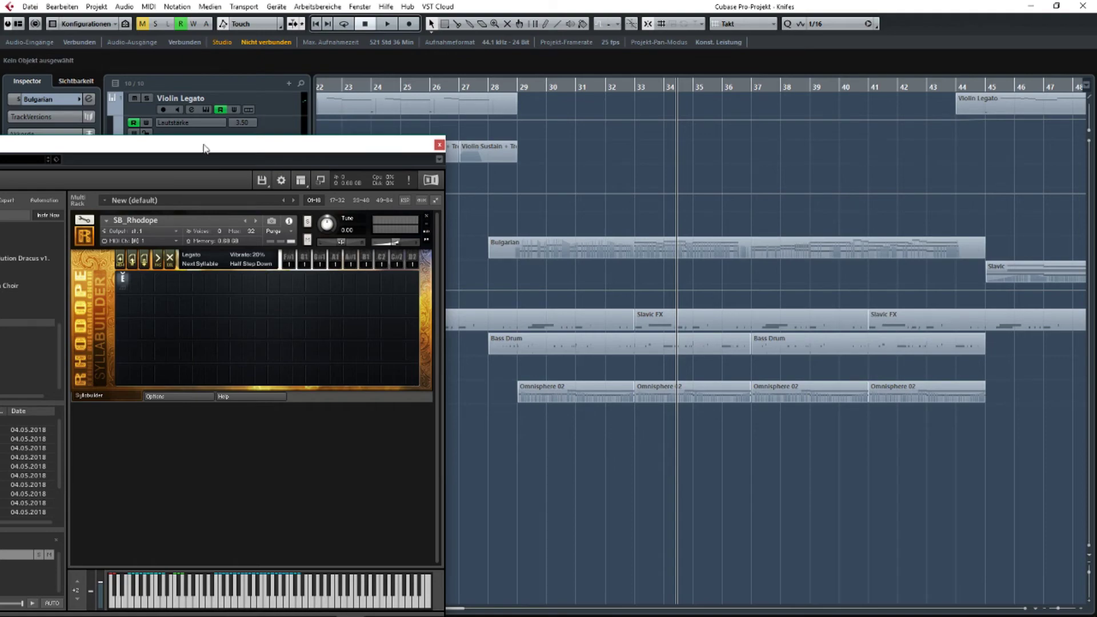
Place the Kontakt window beside the Bulgarian part and play the arrangement from bar 33 to about bar 35.
drag(191, 147, 256, 148)
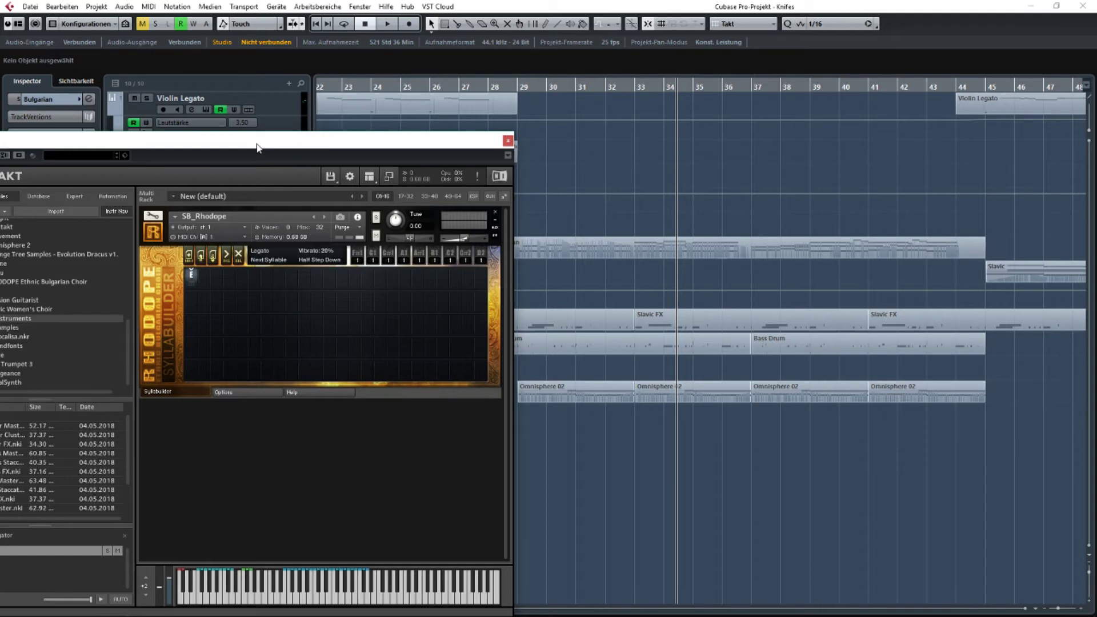
drag(256, 148, 162, 142)
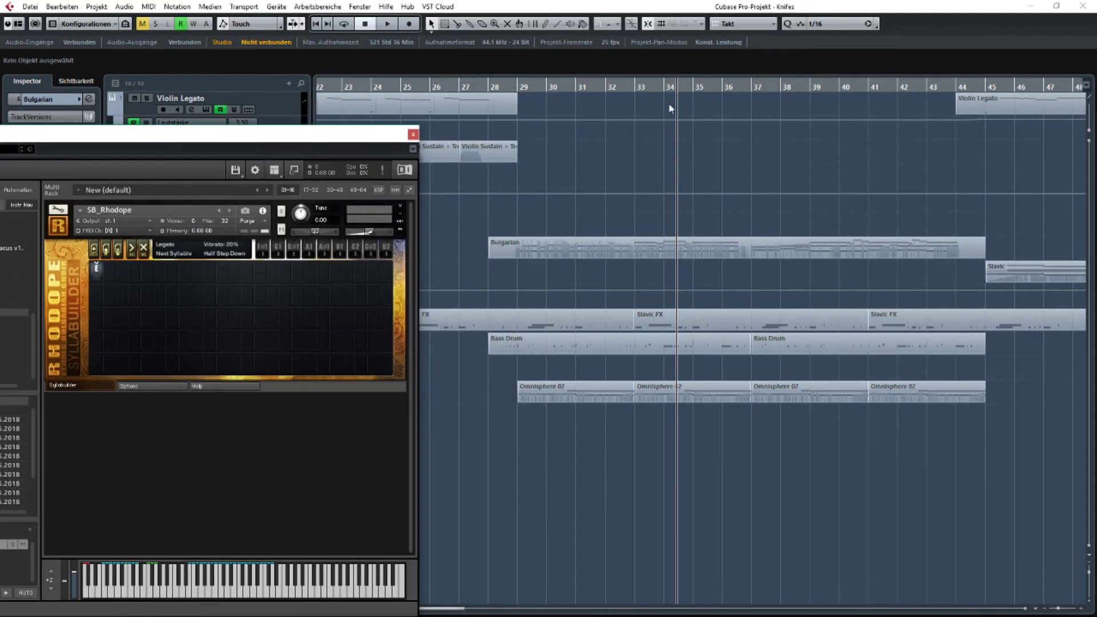
click(633, 86)
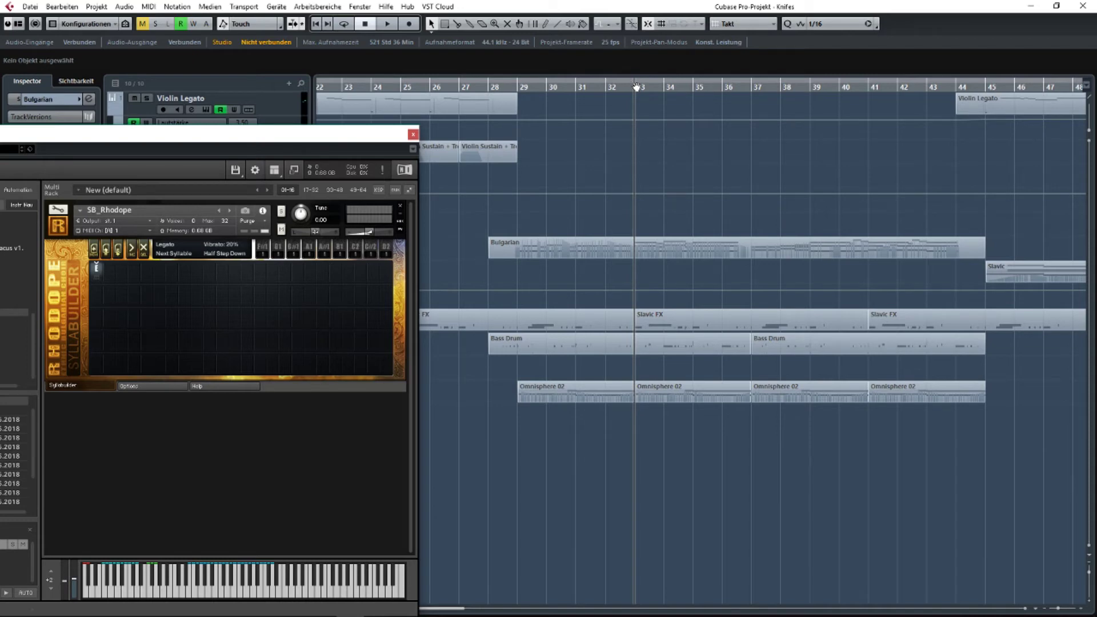
key(space)
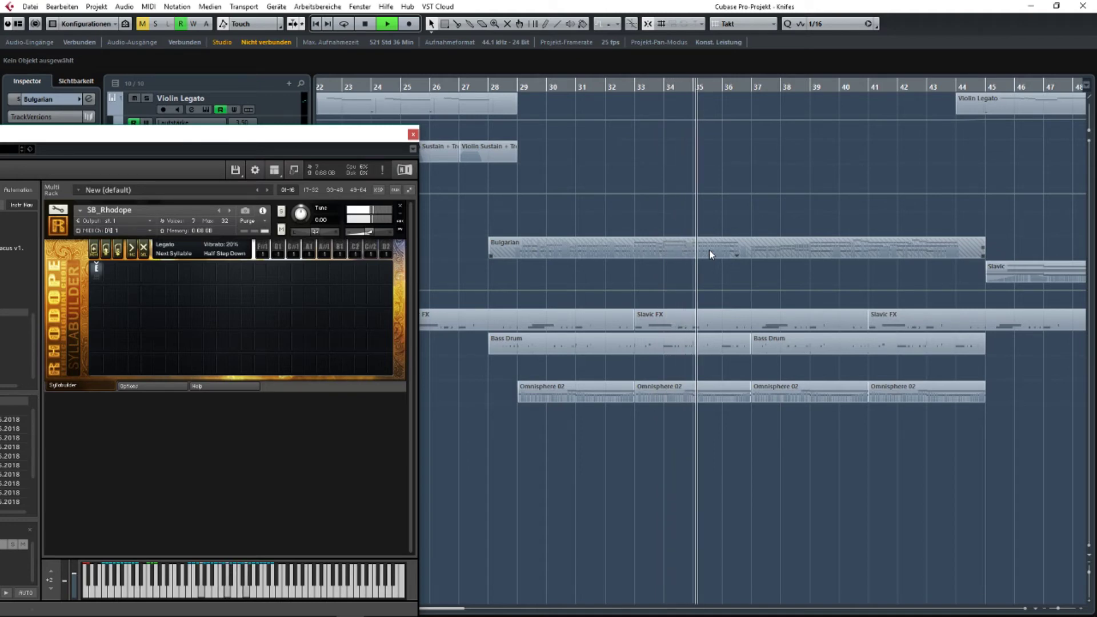
key(space)
Open the Bulgarian part in the Key Editor and select the two upper voices in bars 33 to 36.
click(737, 257)
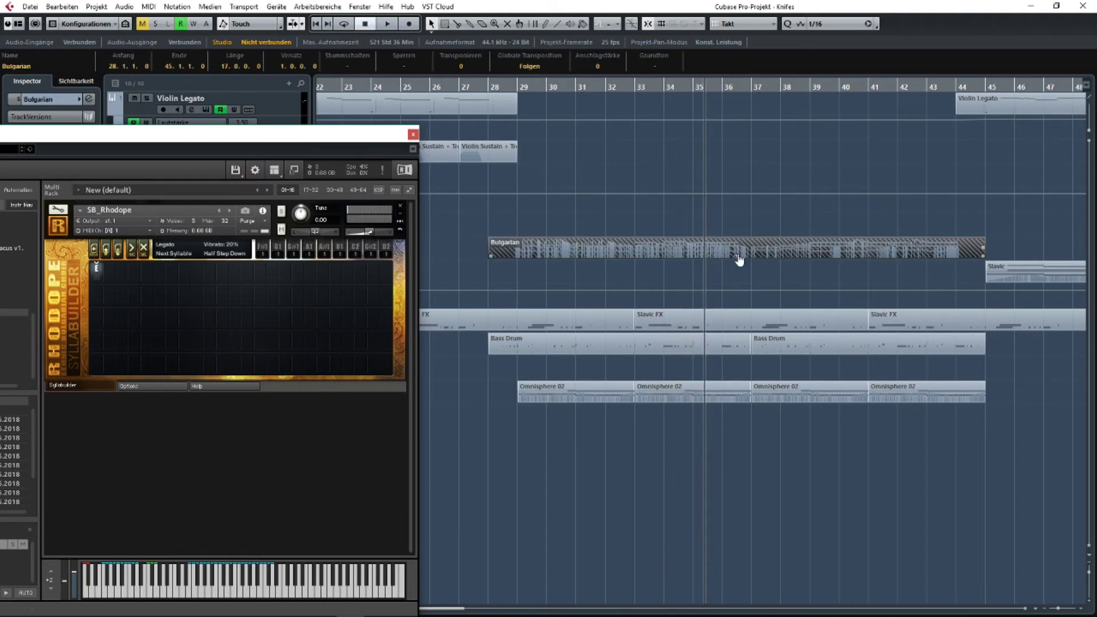
double_click(739, 259)
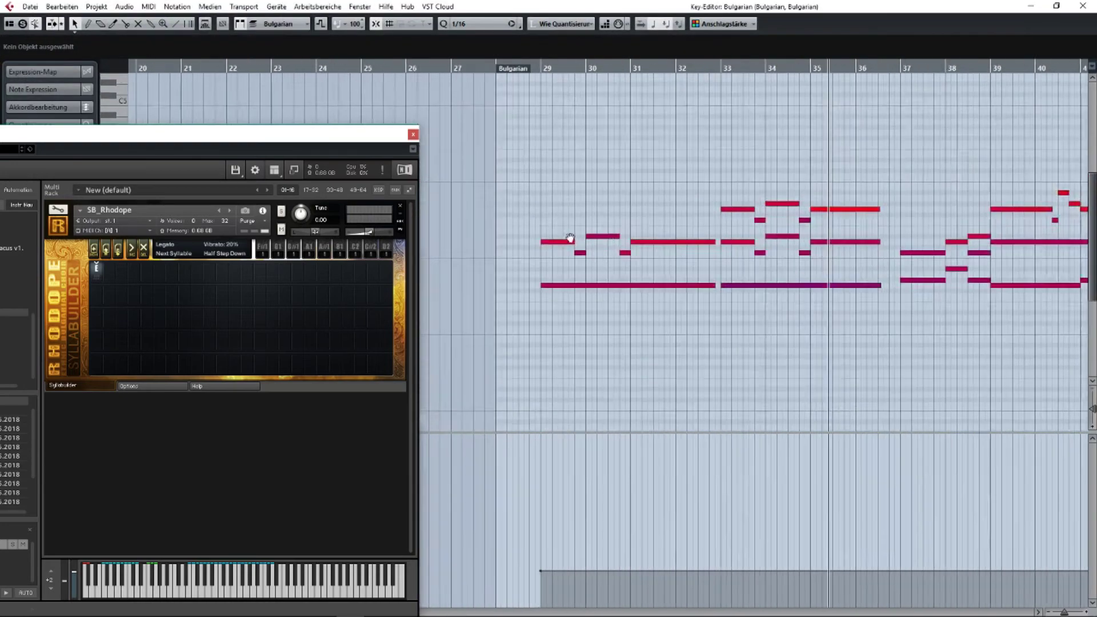
drag(583, 195, 686, 274)
scroll(606, 257, up, 3)
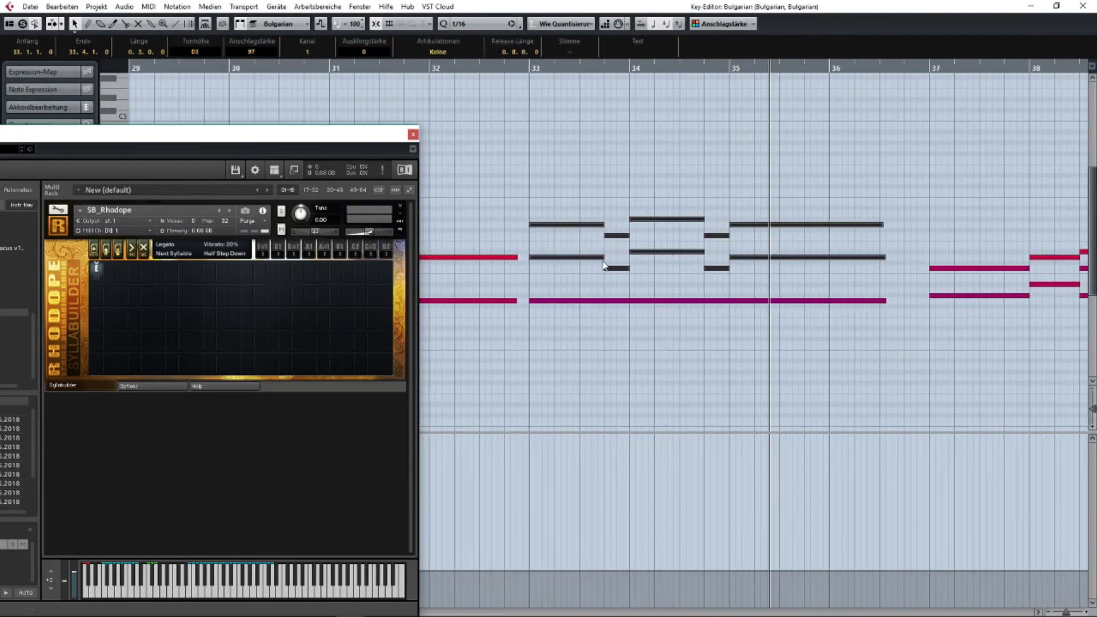
Lengthen the selected upper-voice notes in bars 33 to 36 so neighbouring notes overlap, and play the passage from bar 33.
drag(601, 255, 608, 255)
scroll(594, 165, up, 3)
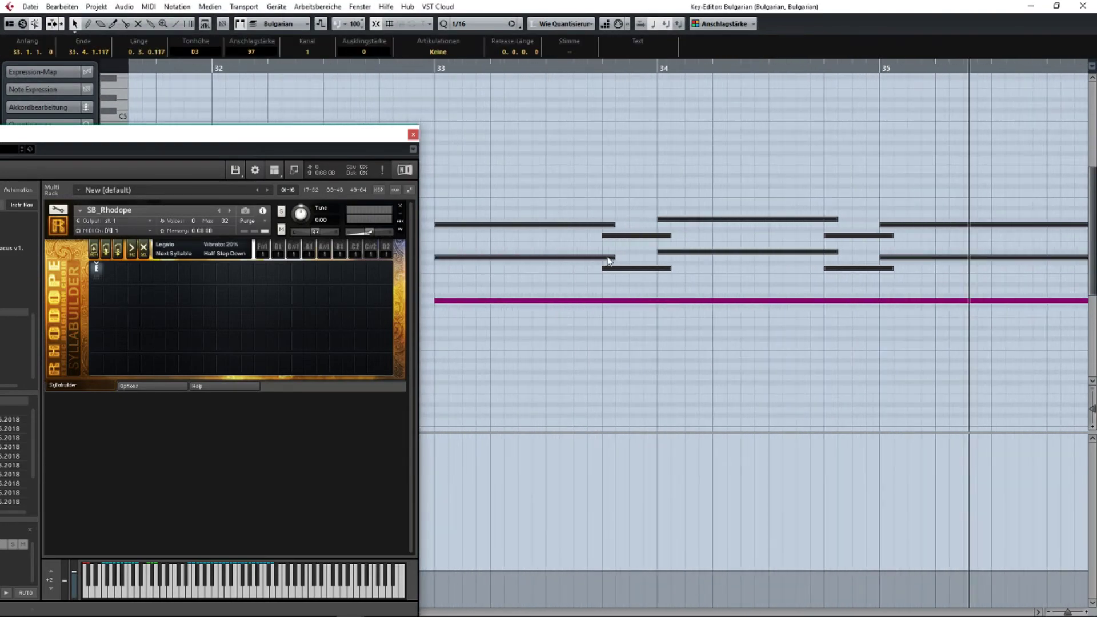
click(482, 67)
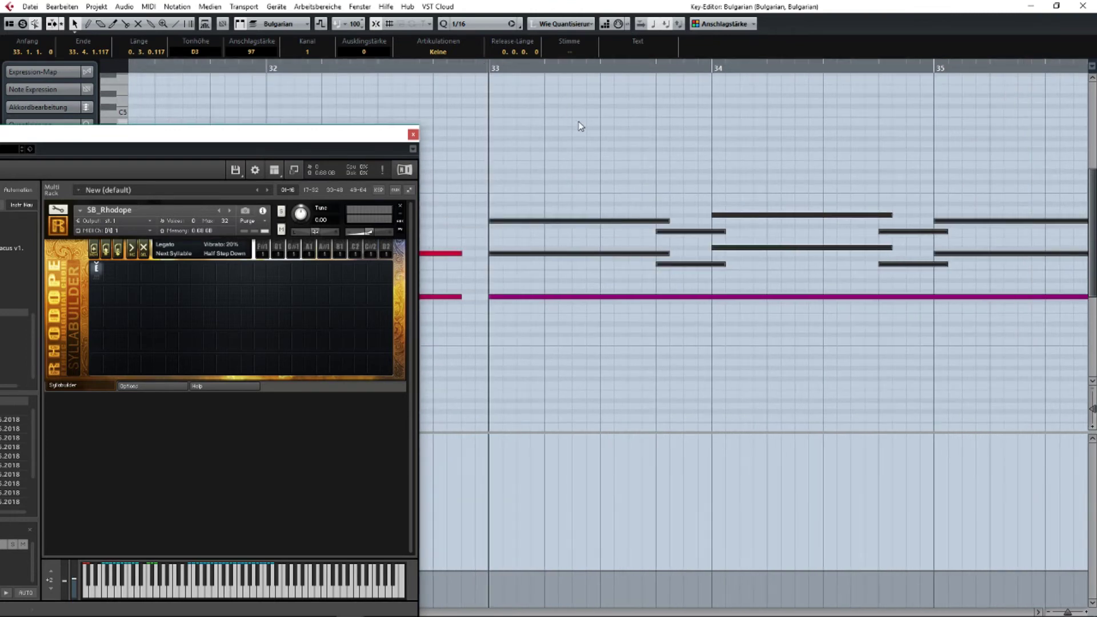
key(space)
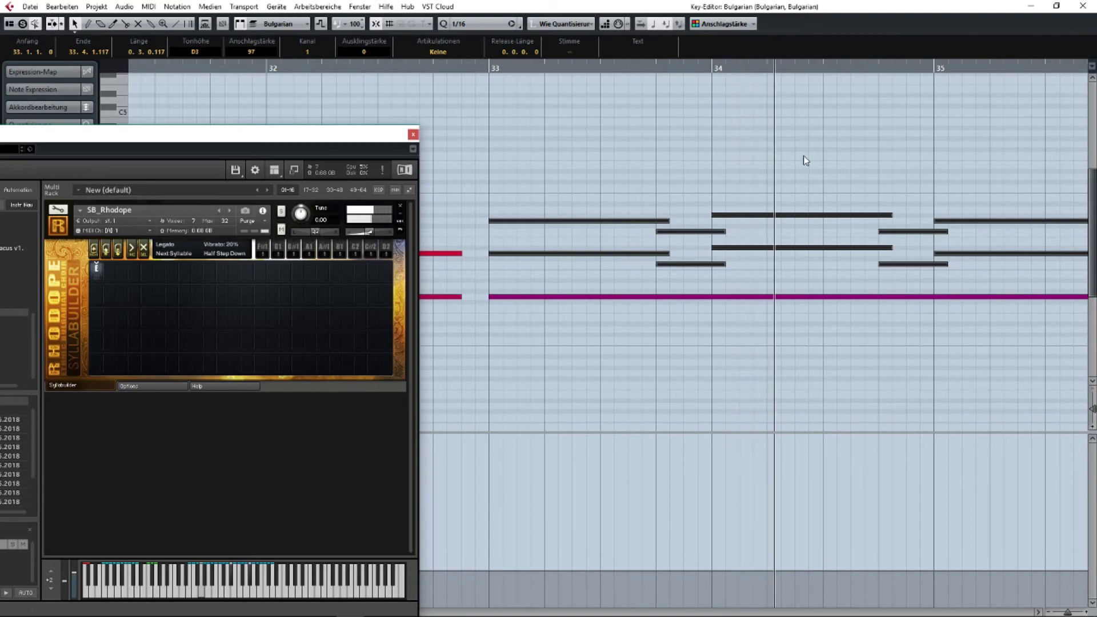
drag(804, 156, 573, 150)
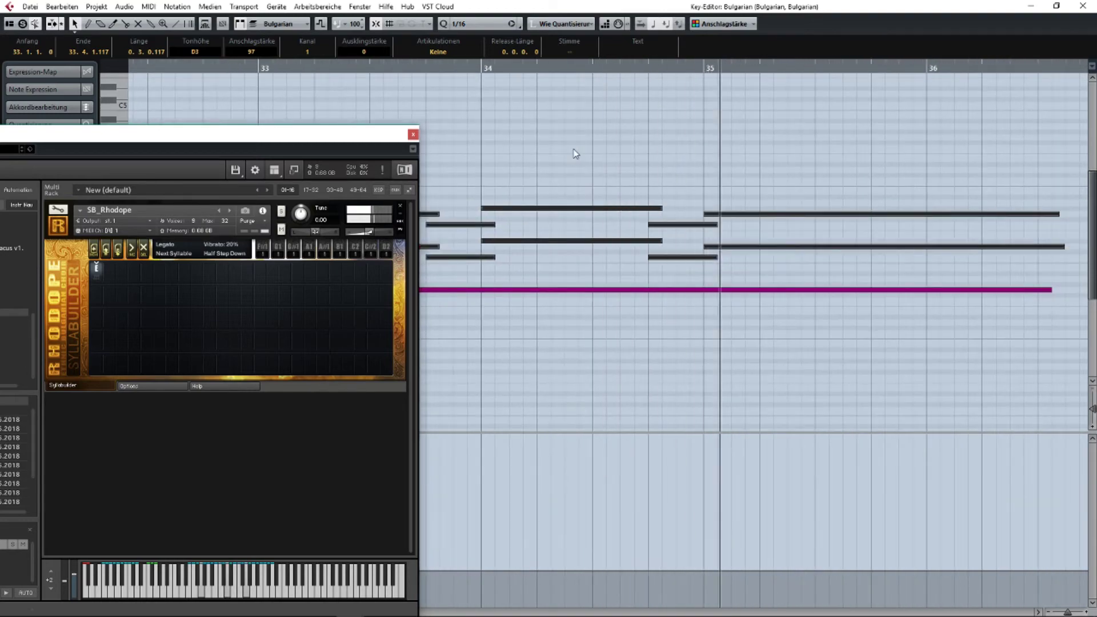
scroll(647, 178, down, 4)
click(656, 178)
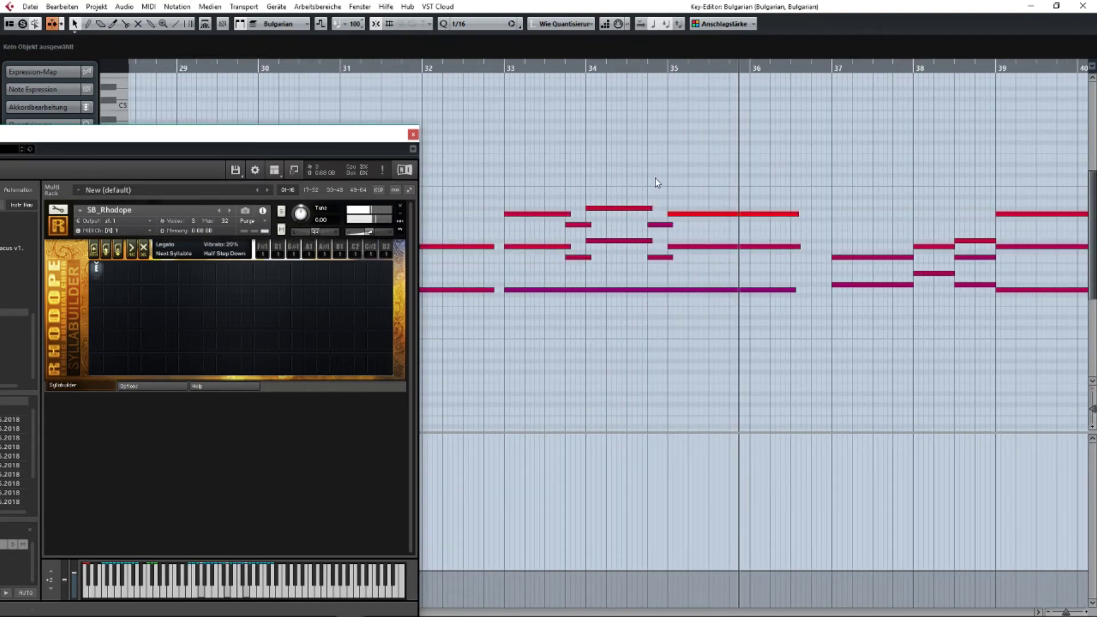
key(g)
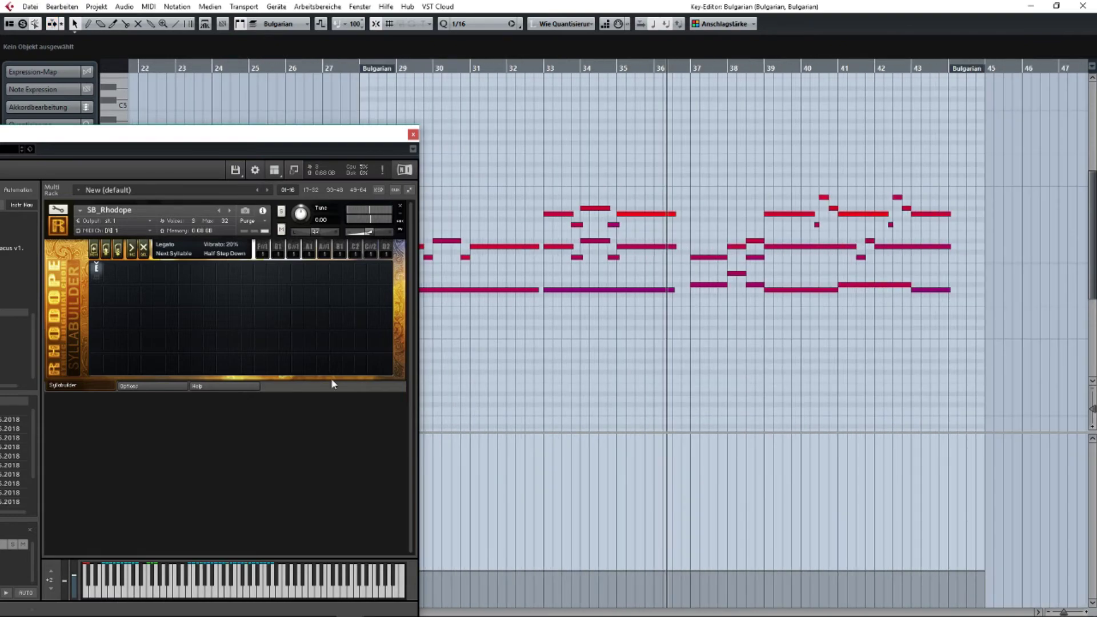
Close the Kontakt window, show the velocities of all notes in the Bulgarian part and lower them together, bringing the first note to 25.
click(413, 134)
key(ctrl+a)
click(120, 447)
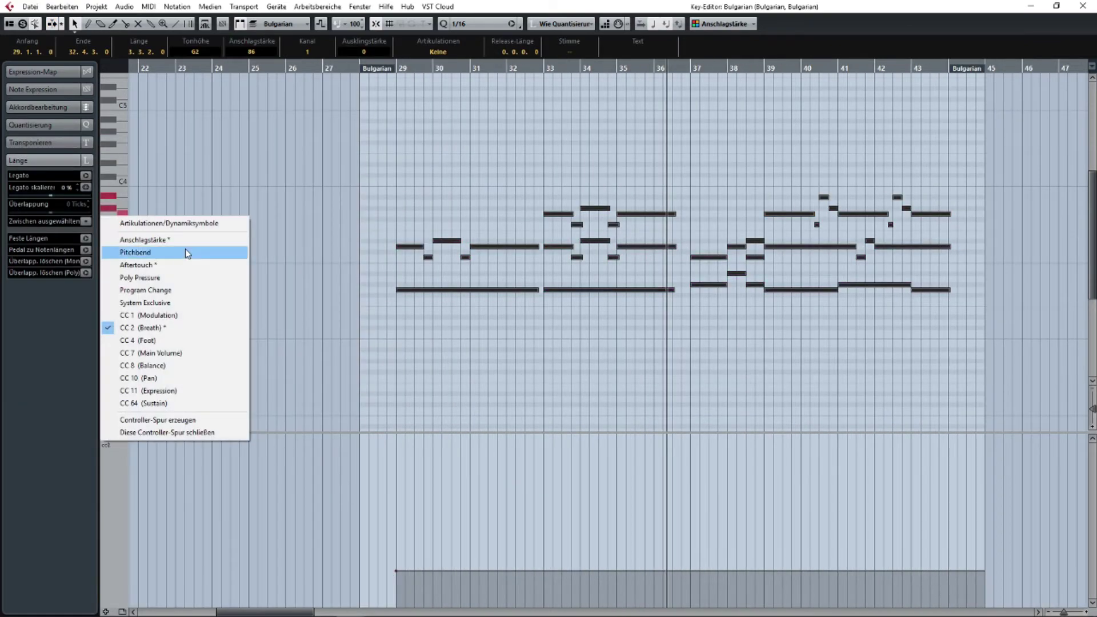
click(183, 248)
drag(517, 436, 526, 476)
Play the Bulgarian part from bar 29 to about bar 31 and close the Key Editor.
click(399, 68)
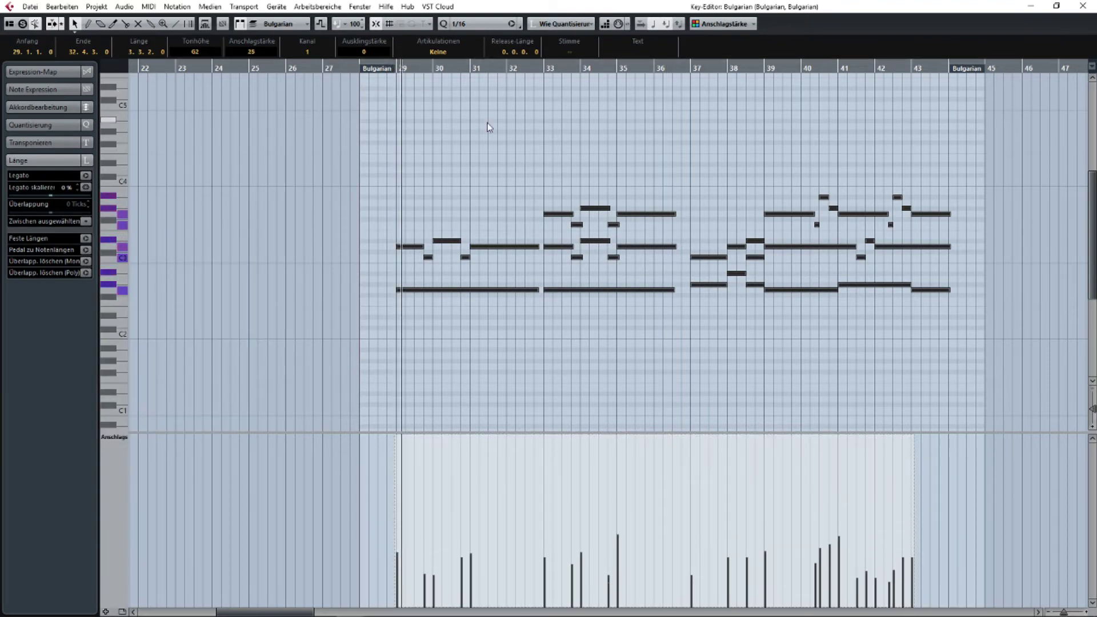
scroll(488, 165, up, 3)
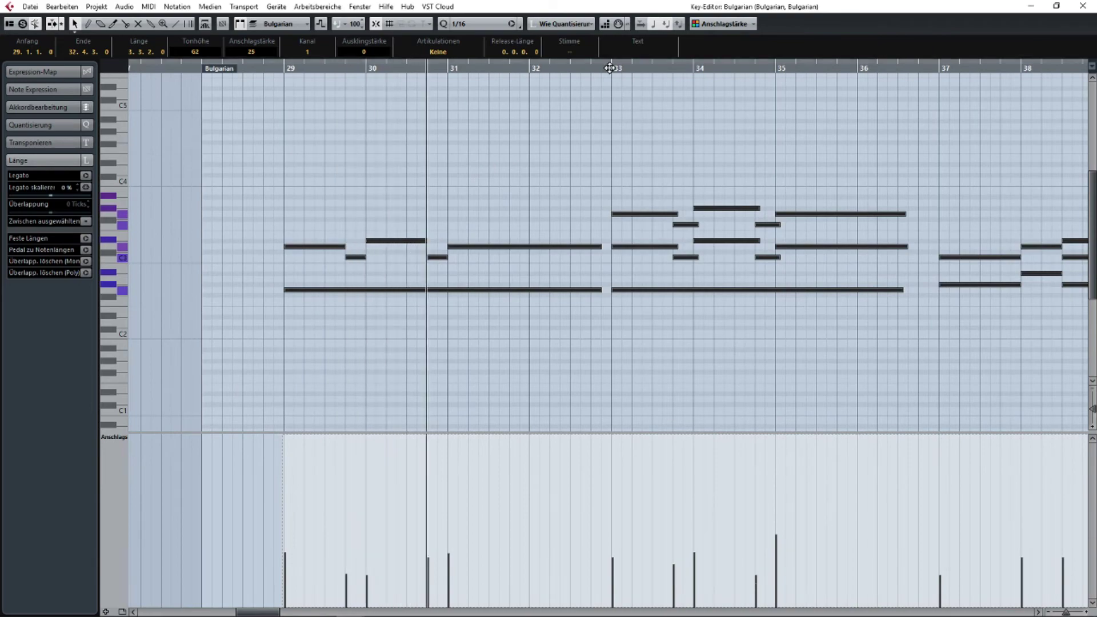
key(space)
click(1083, 5)
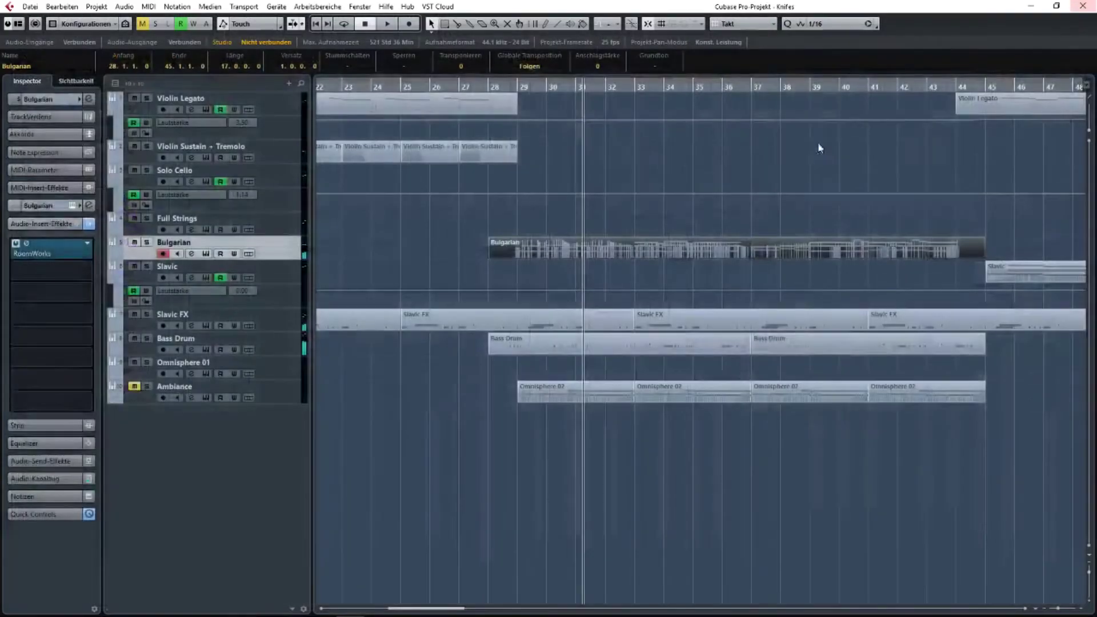
Move the Bulgarian part between bars 28 and 45 onto the Slavic track.
scroll(656, 236, down, 3)
click(654, 240)
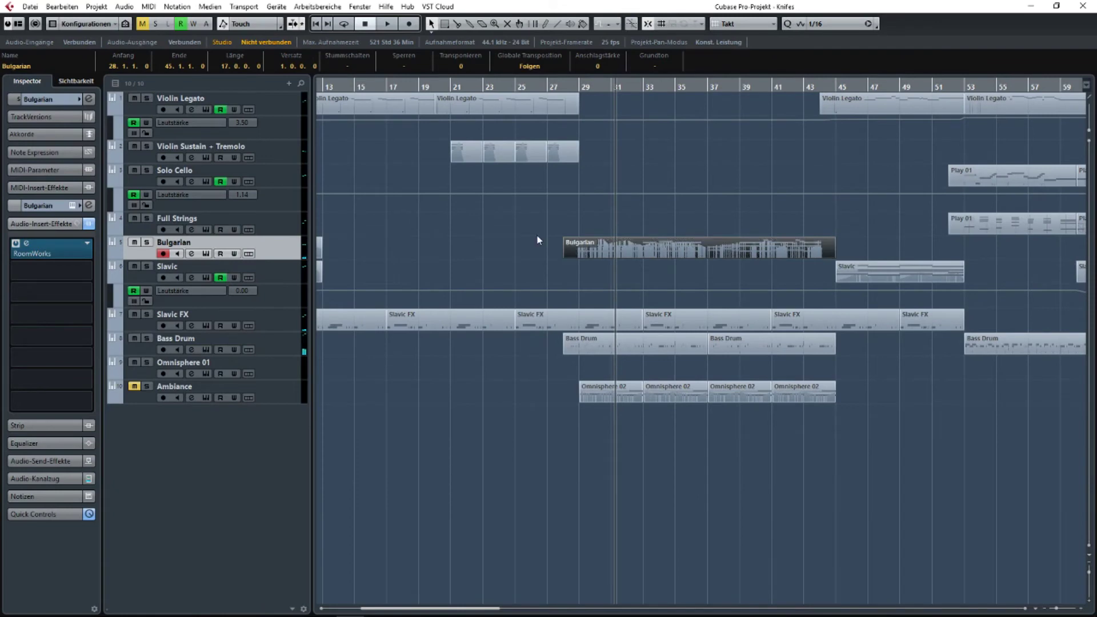
drag(640, 245, 641, 265)
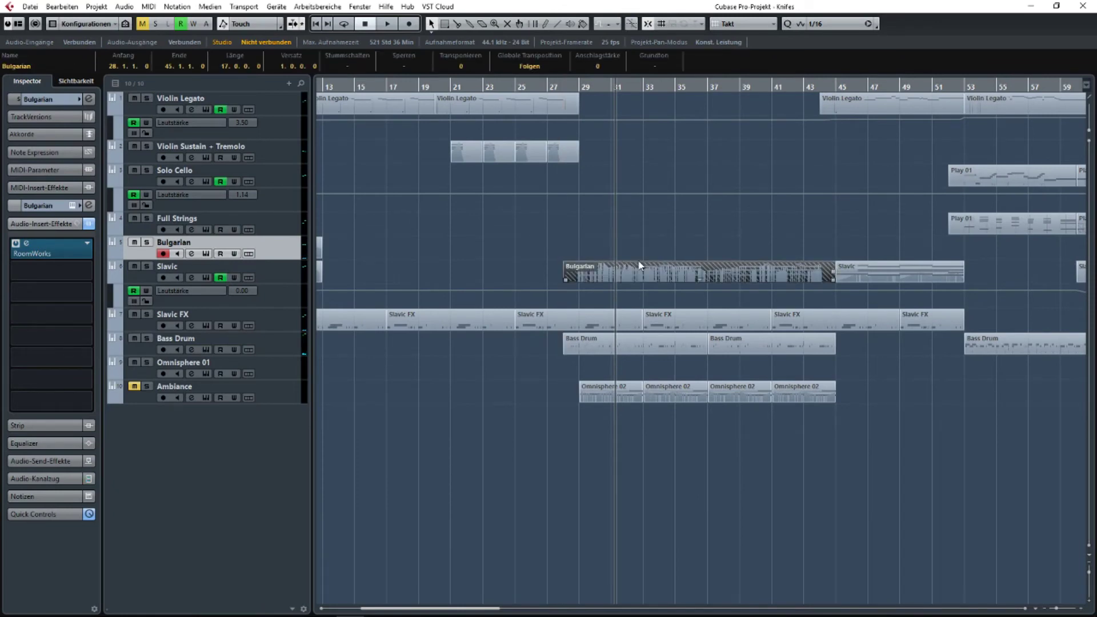
Look over the arrangement from start to end and check the Bulgarian track's Kontakt instrument.
scroll(641, 264, down, 3)
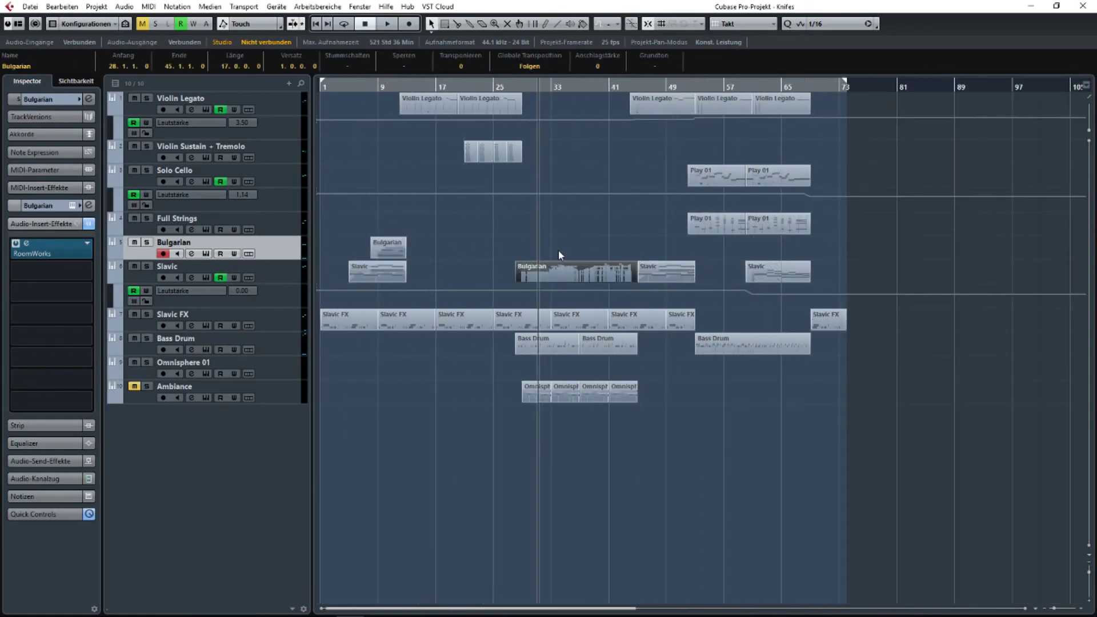
scroll(558, 249, up, 3)
click(639, 230)
drag(709, 236, 441, 236)
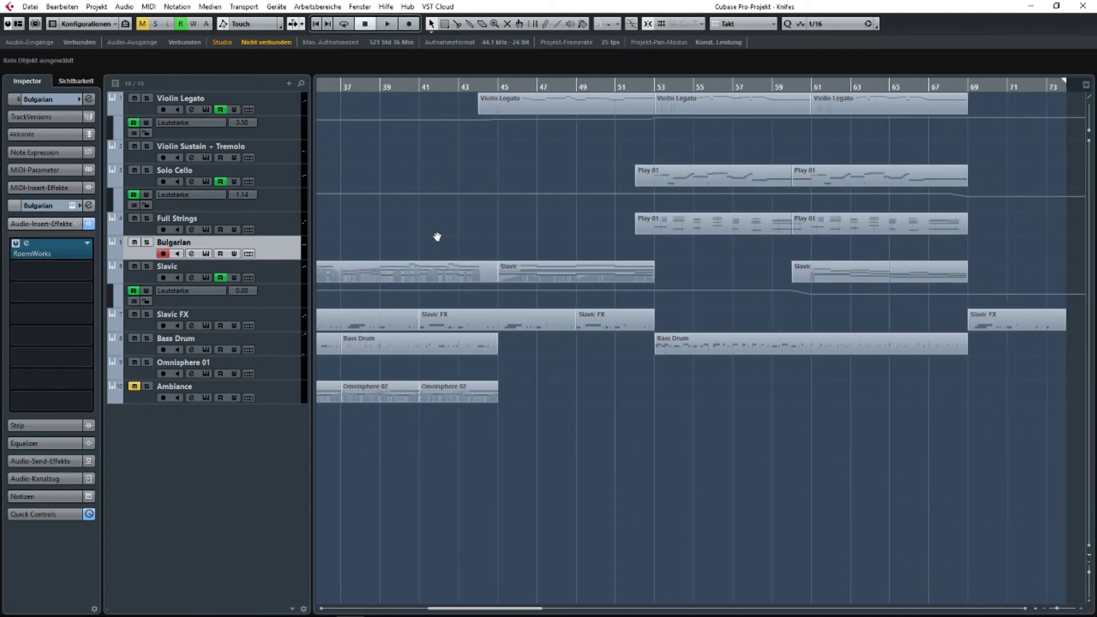
scroll(442, 236, left, 10)
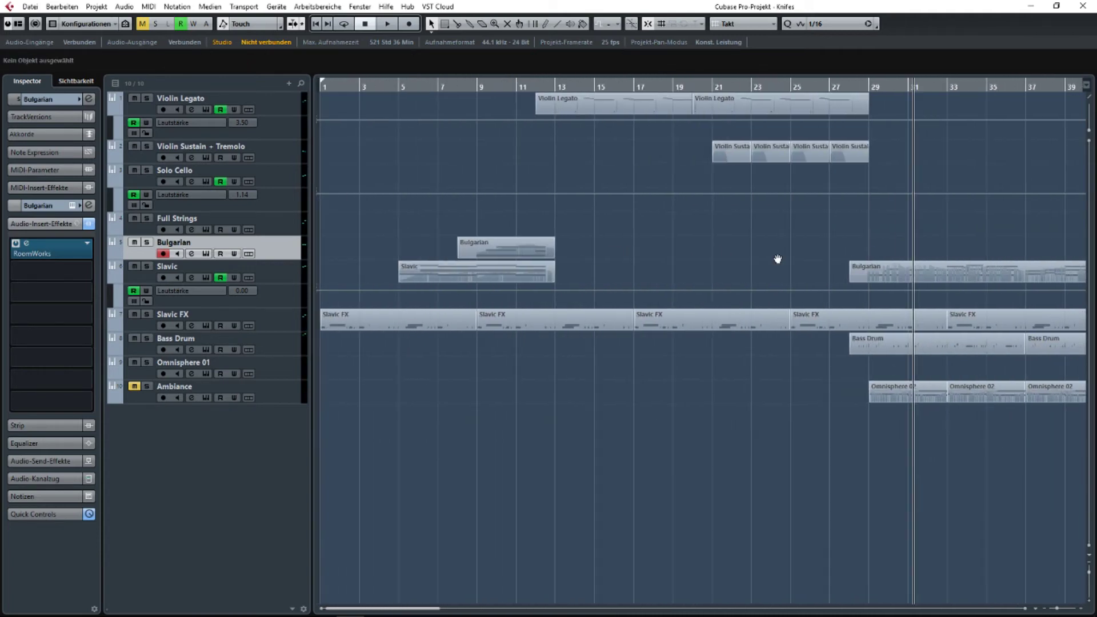
scroll(778, 259, right, 3)
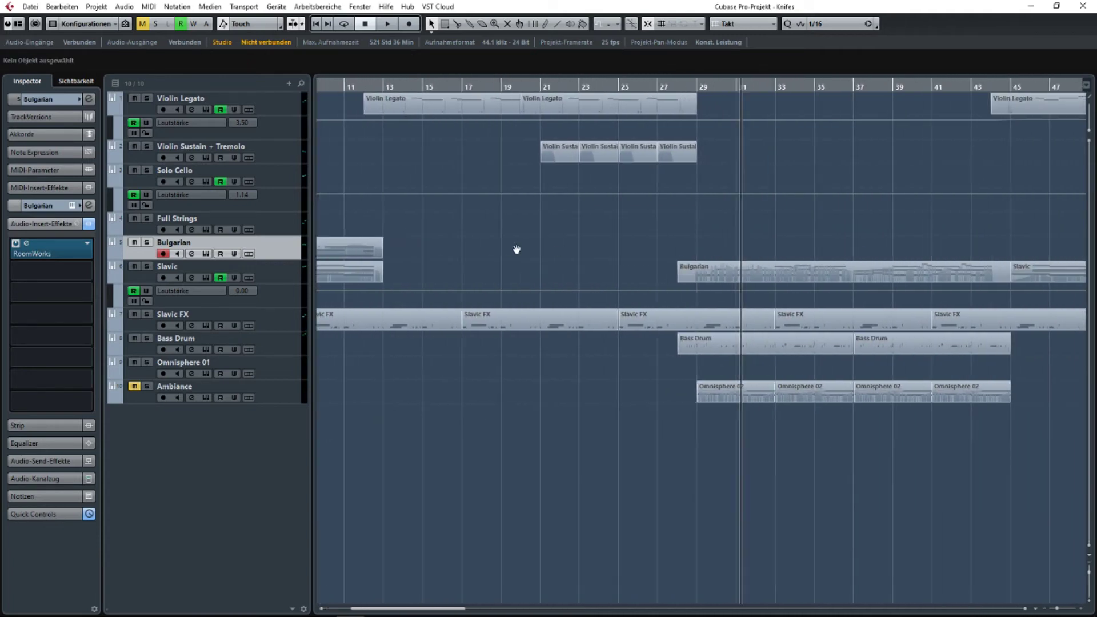
click(205, 253)
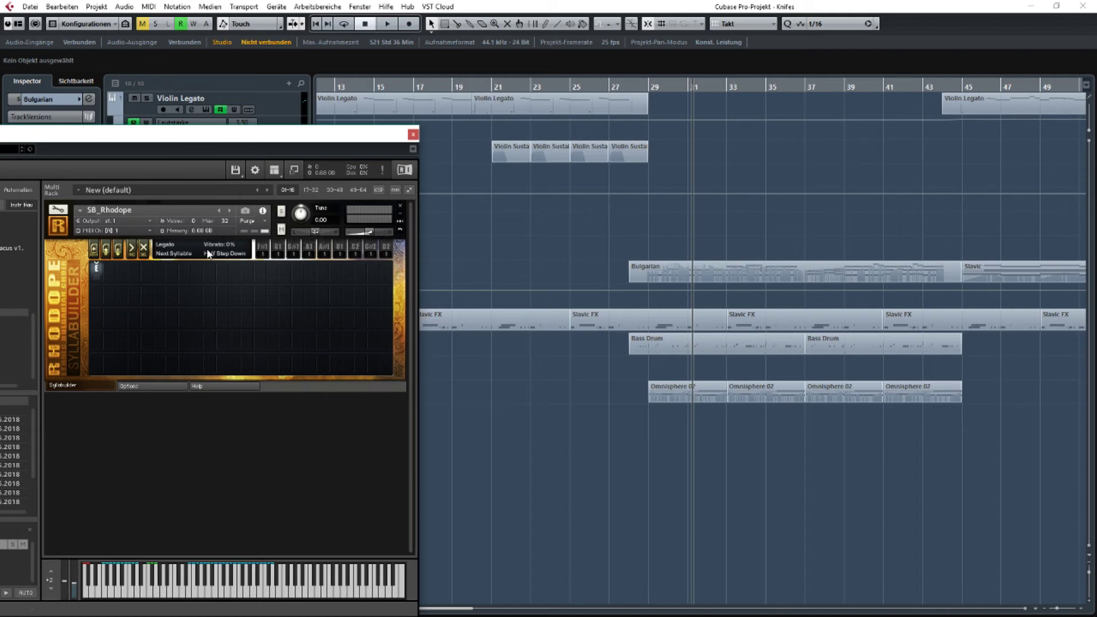
click(414, 136)
Select the moved Bulgarian part and open the Slavic track's Kontakt instrument.
drag(729, 252, 556, 254)
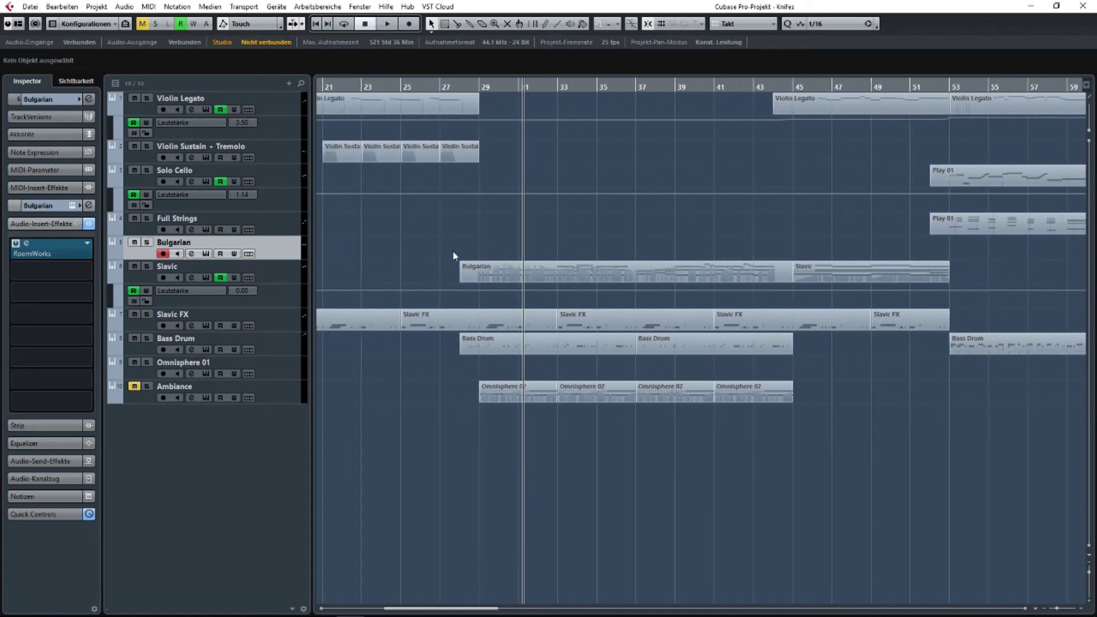
drag(452, 251, 694, 279)
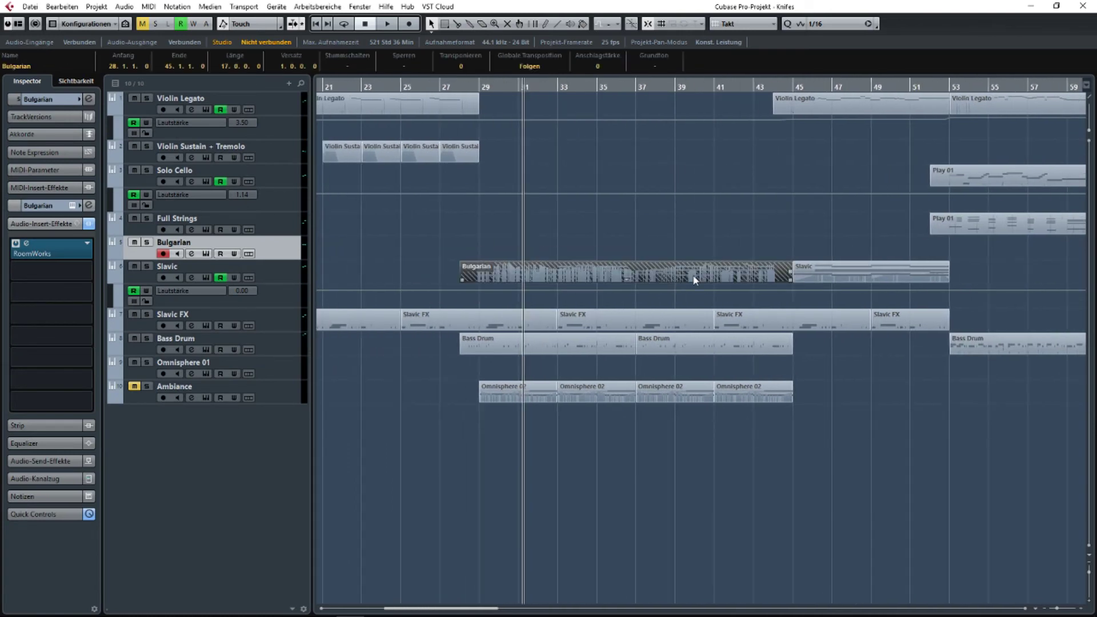
click(284, 271)
drag(425, 264, 680, 265)
click(206, 277)
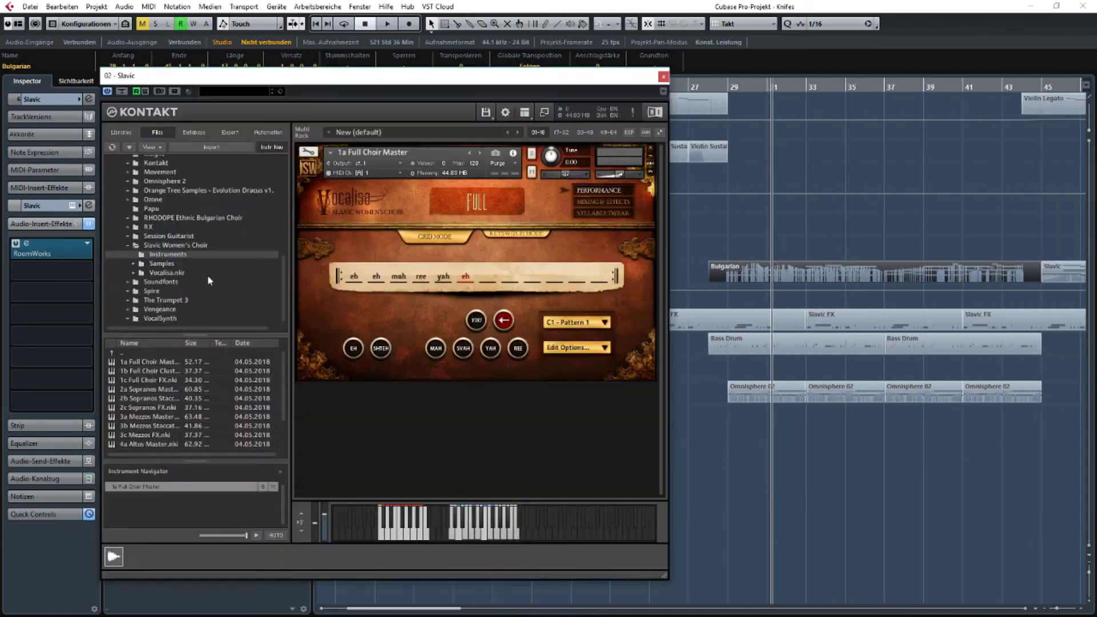
Compare C#1 - Pattern 2 with C1 - Pattern 1 in the Slavic choir instrument.
click(554, 322)
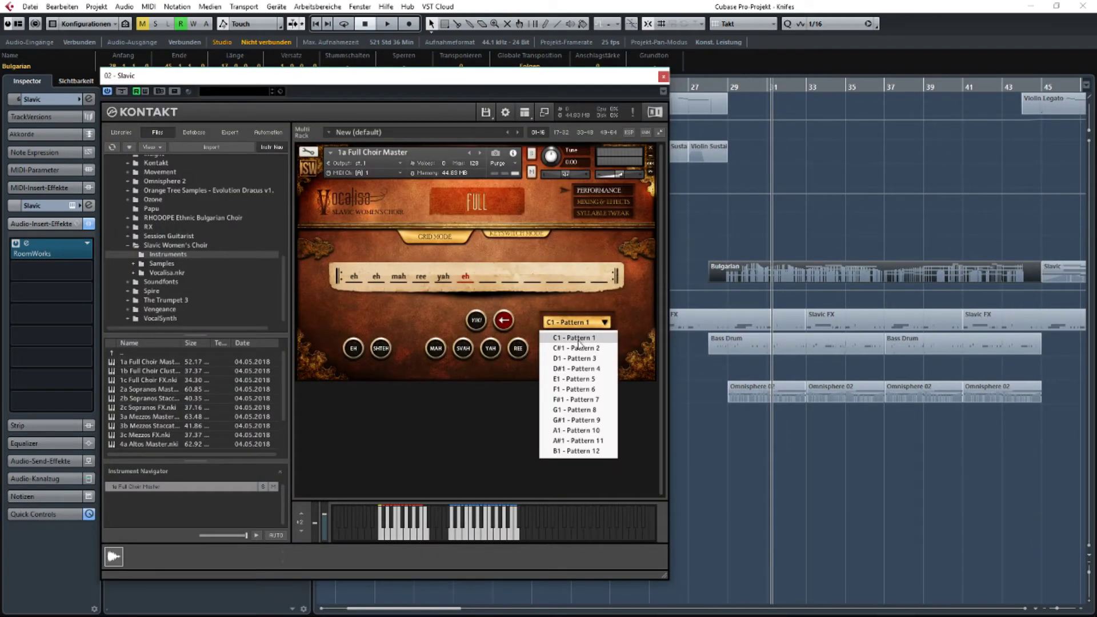
click(578, 348)
click(573, 323)
click(567, 342)
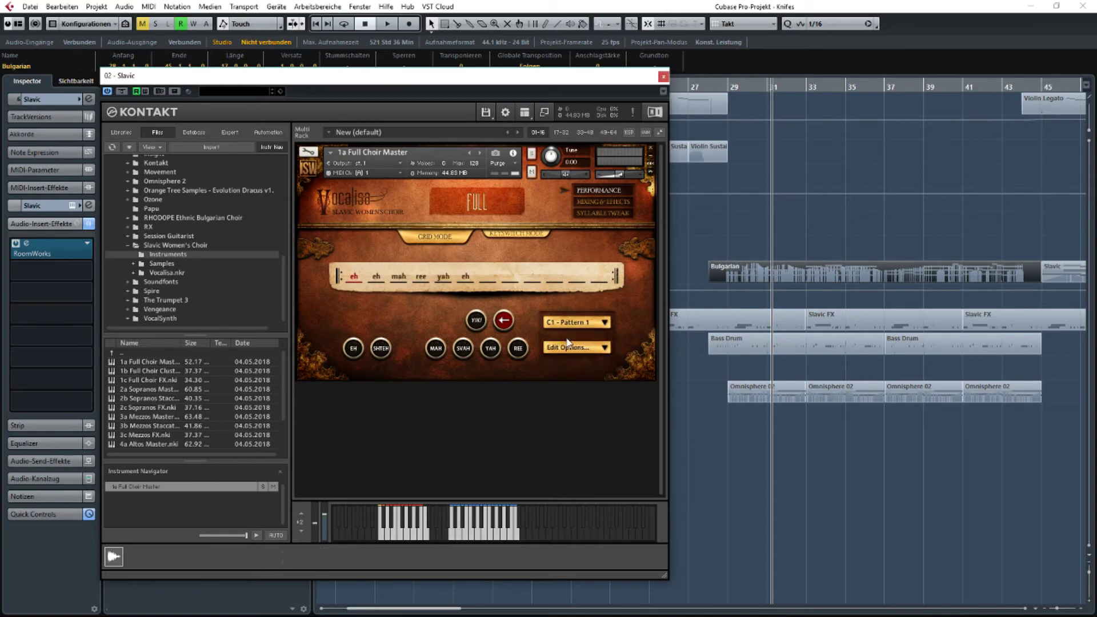
Choose C#1 - Pattern 2 in the Slavic choir instrument and build its syllable sequence as mah, ree, yah, eh.
click(571, 323)
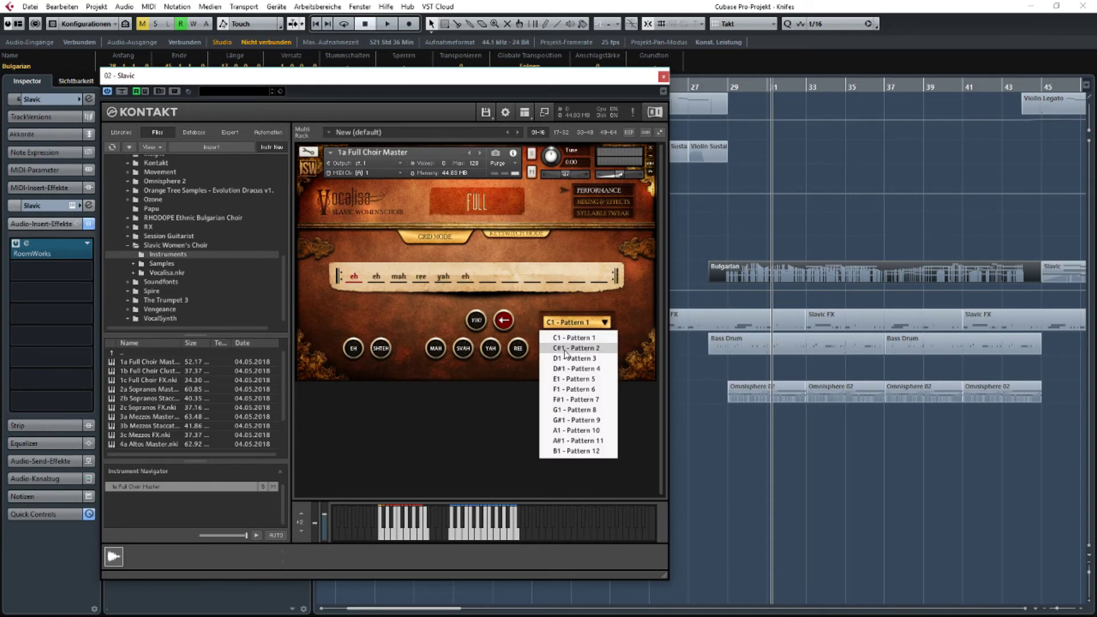
click(566, 350)
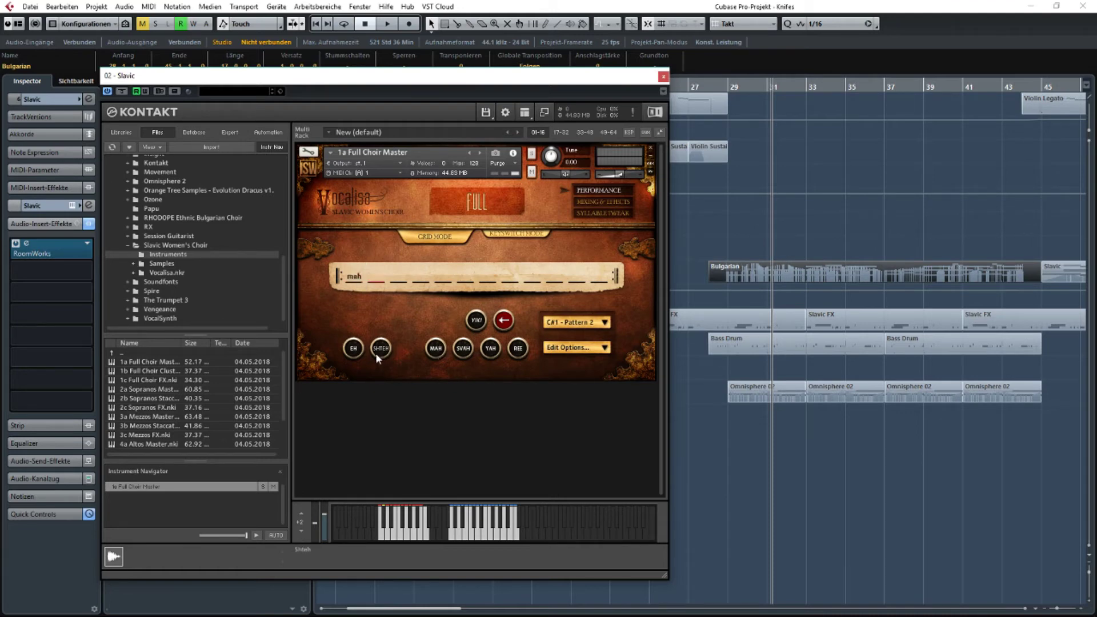
click(490, 349)
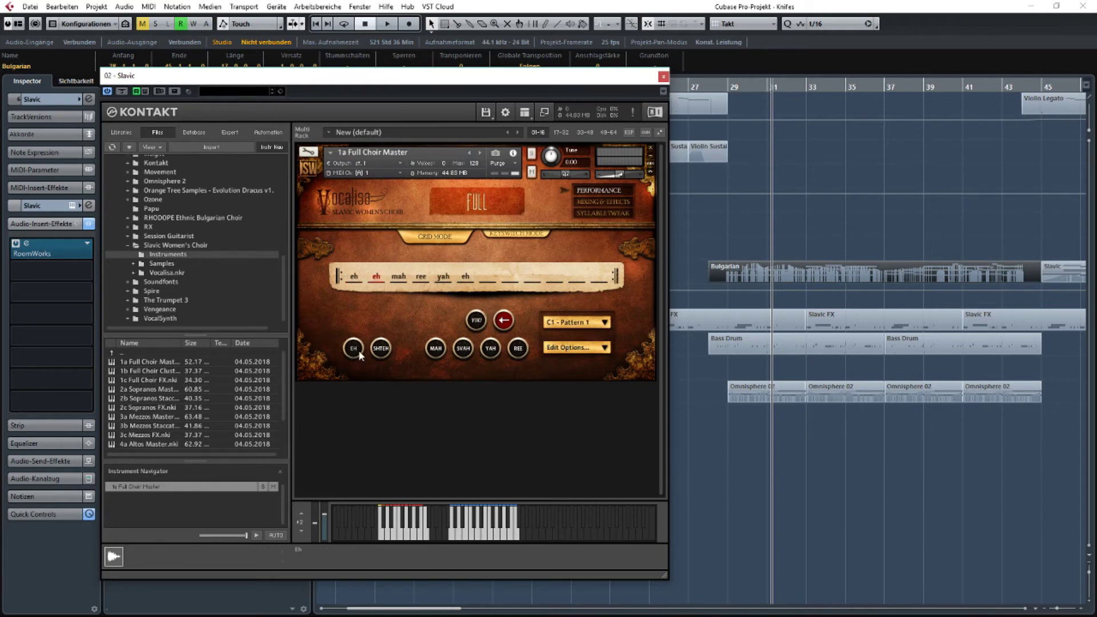
drag(808, 426, 613, 421)
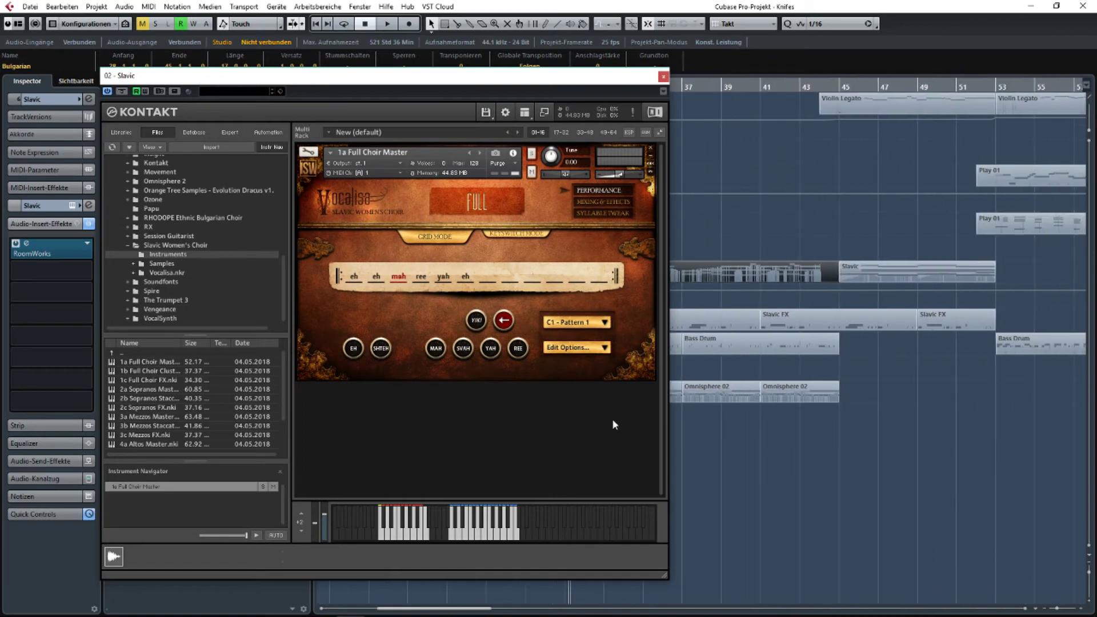
click(502, 321)
Move the Kontakt window clear of the tracks and locate the Slavic parts at bars 5 and 45, selecting each in turn.
drag(882, 428, 905, 401)
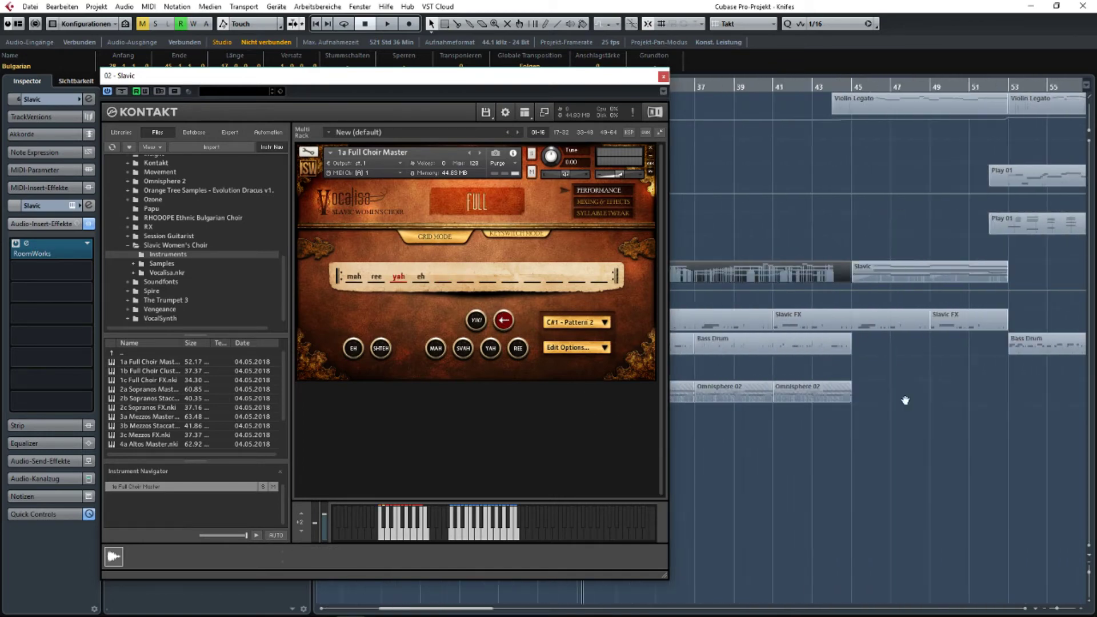
scroll(905, 400, left, 5)
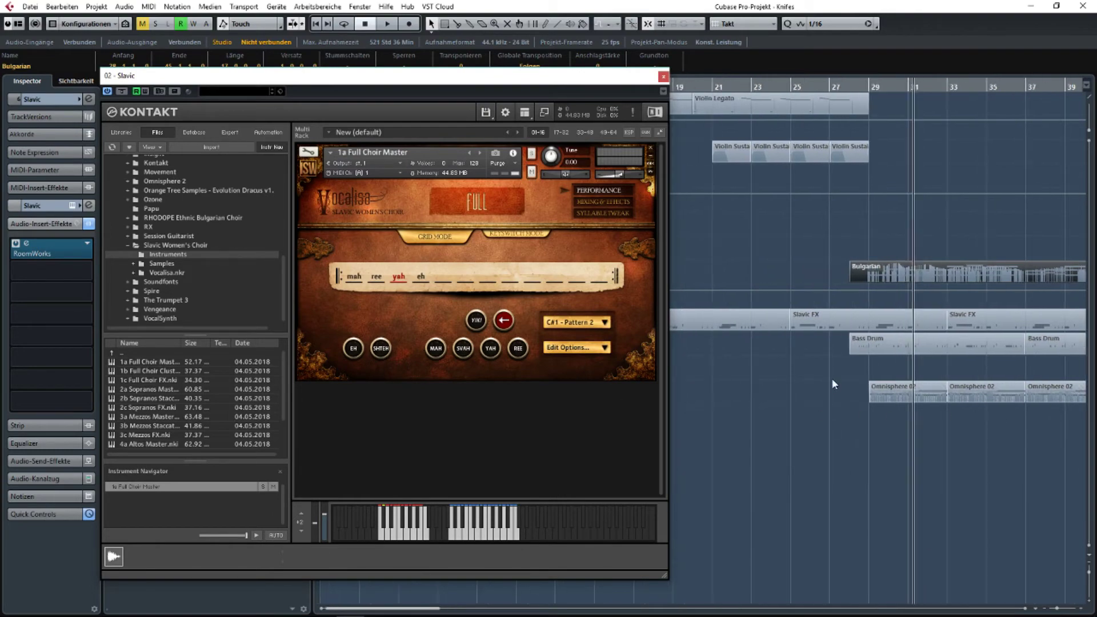
drag(623, 78, 658, 482)
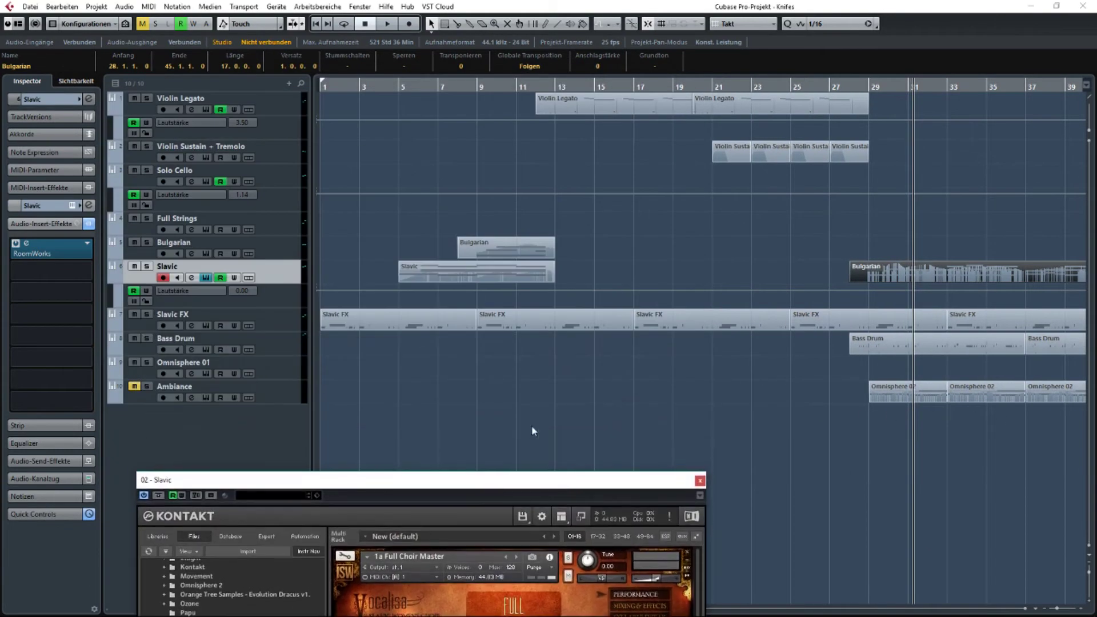
scroll(452, 372, right, 1)
scroll(661, 360, left, 1)
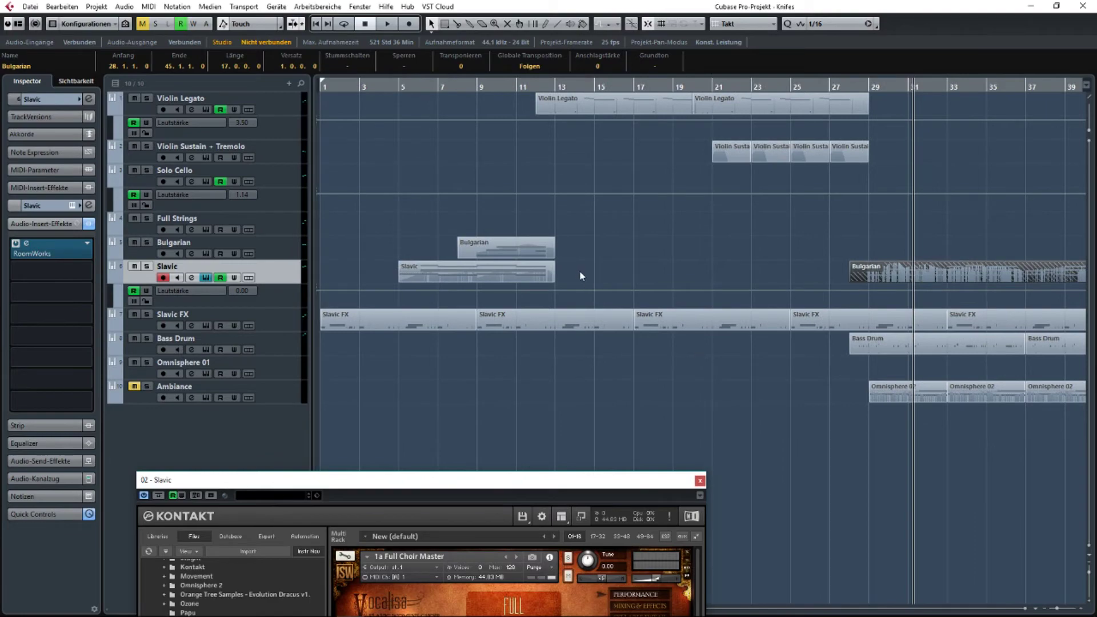
click(489, 276)
scroll(834, 302, right, 1)
scroll(835, 302, right, 5)
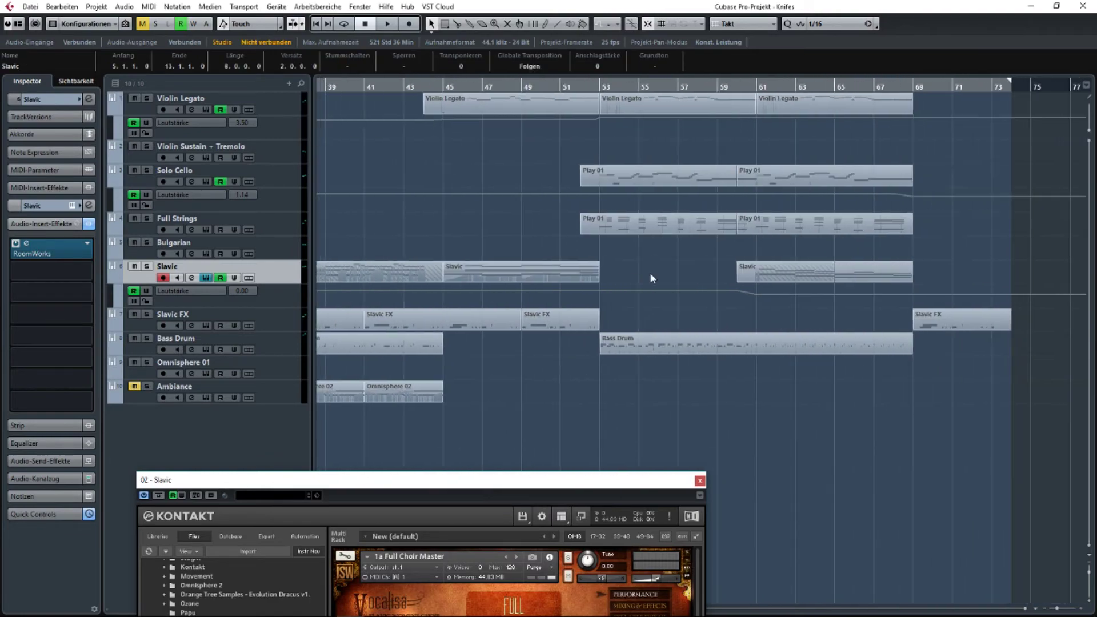
click(526, 277)
scroll(620, 314, left, 5)
scroll(620, 313, left, 1)
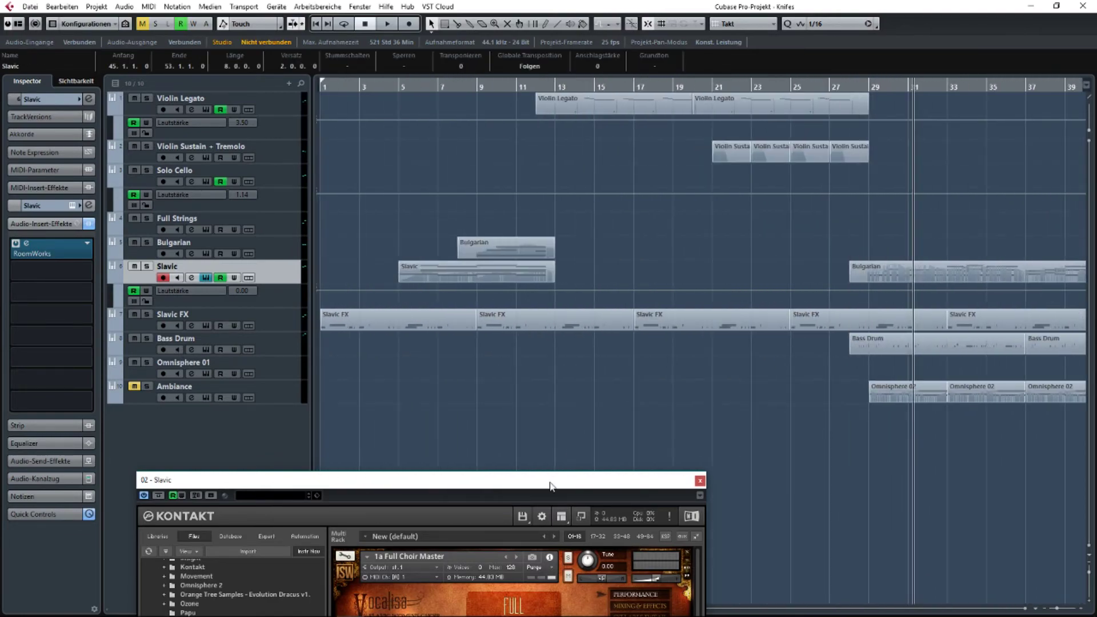
View C1 - Pattern 1 in the Slavic Kontakt instrument, close it and open the Slavic part at bar 5 in the Key Editor.
drag(550, 485, 565, 249)
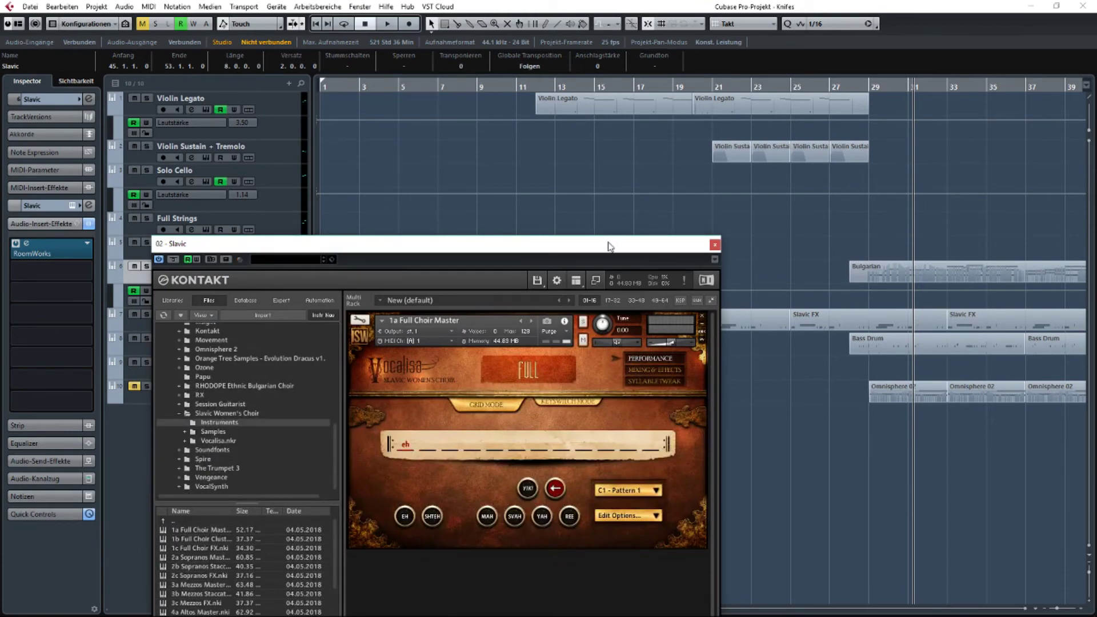
drag(608, 247, 663, 73)
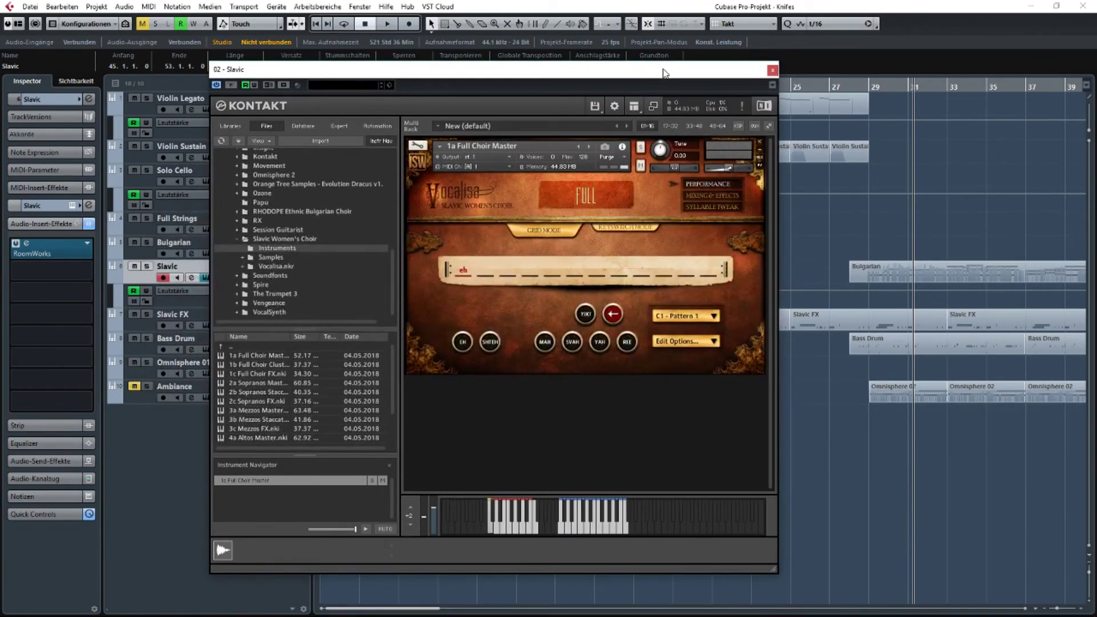
click(773, 70)
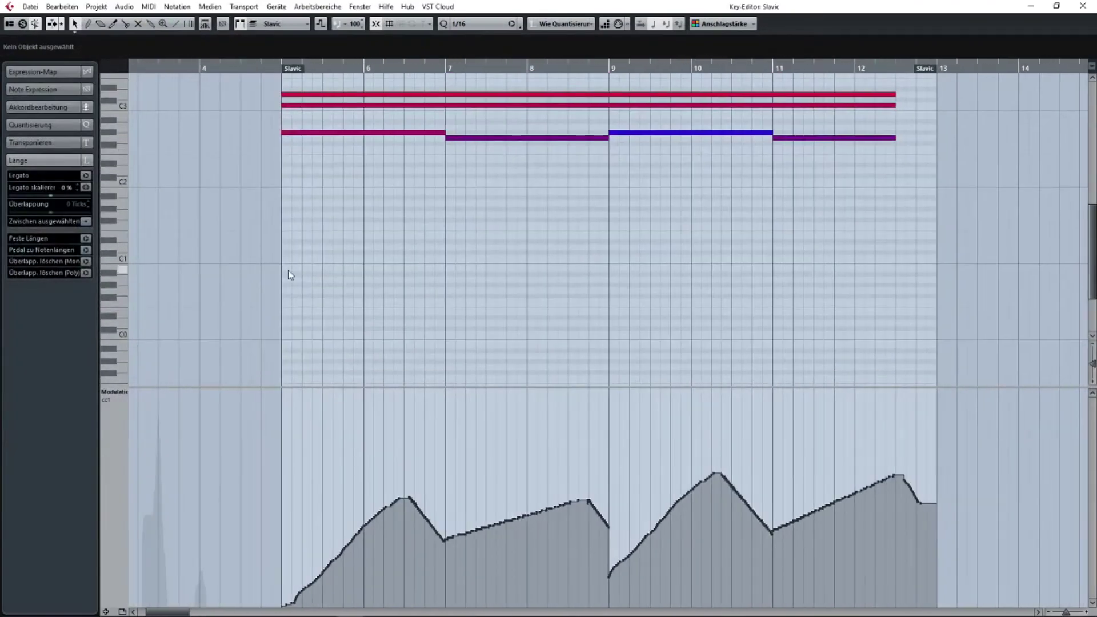
Switch to the Draw tool, open the Slavic part at bar 45 and draw a pattern keyswitch note at its start near C1.
right_click(249, 262)
click(260, 262)
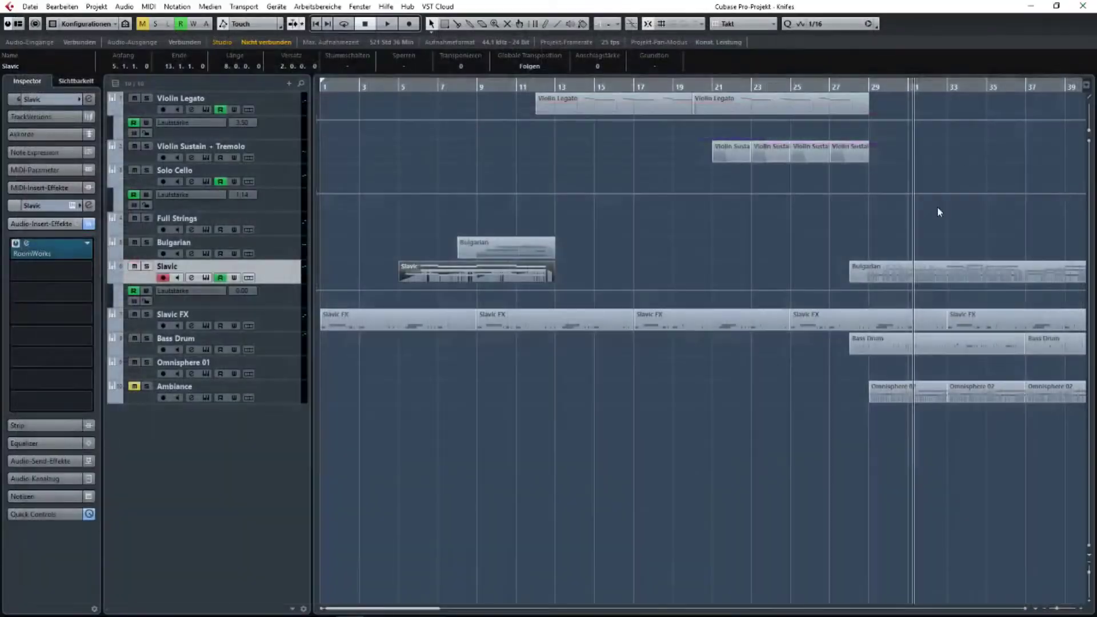
click(766, 269)
double_click(767, 270)
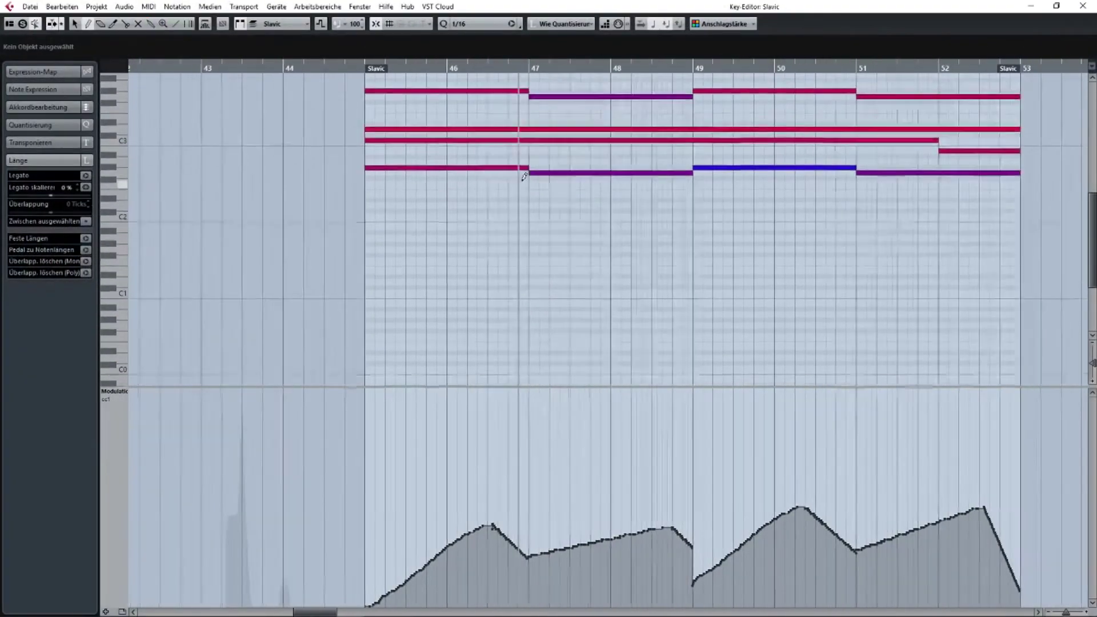
click(367, 292)
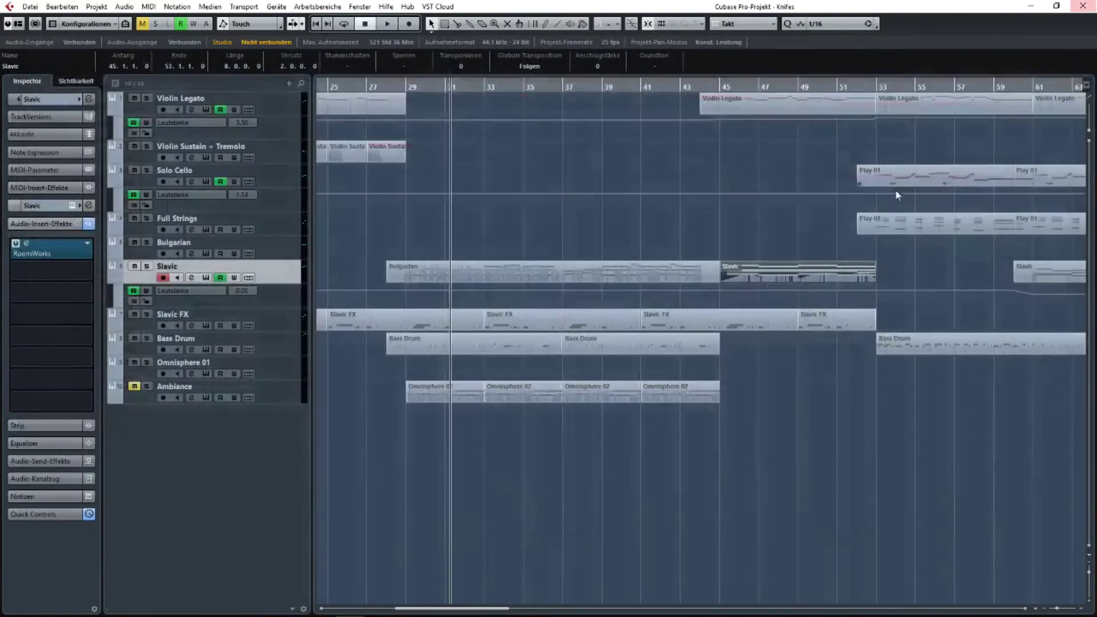
View C1 - Pattern 1 in the Slavic Kontakt instrument, close it and inspect the Slavic part at bar 60 in the Key Editor.
drag(871, 245, 355, 280)
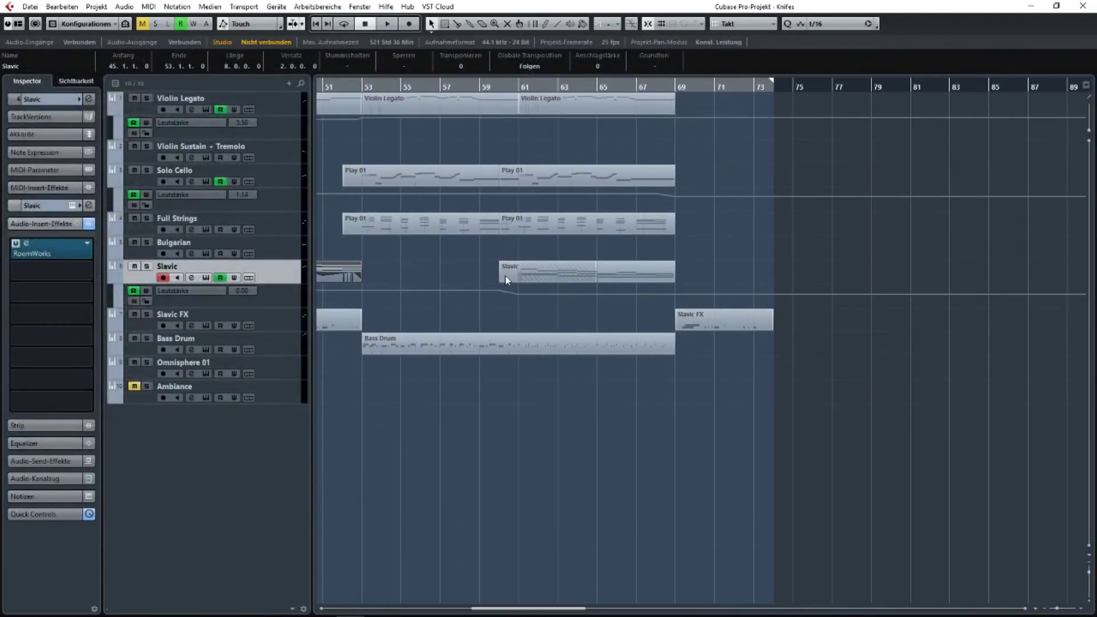
click(203, 278)
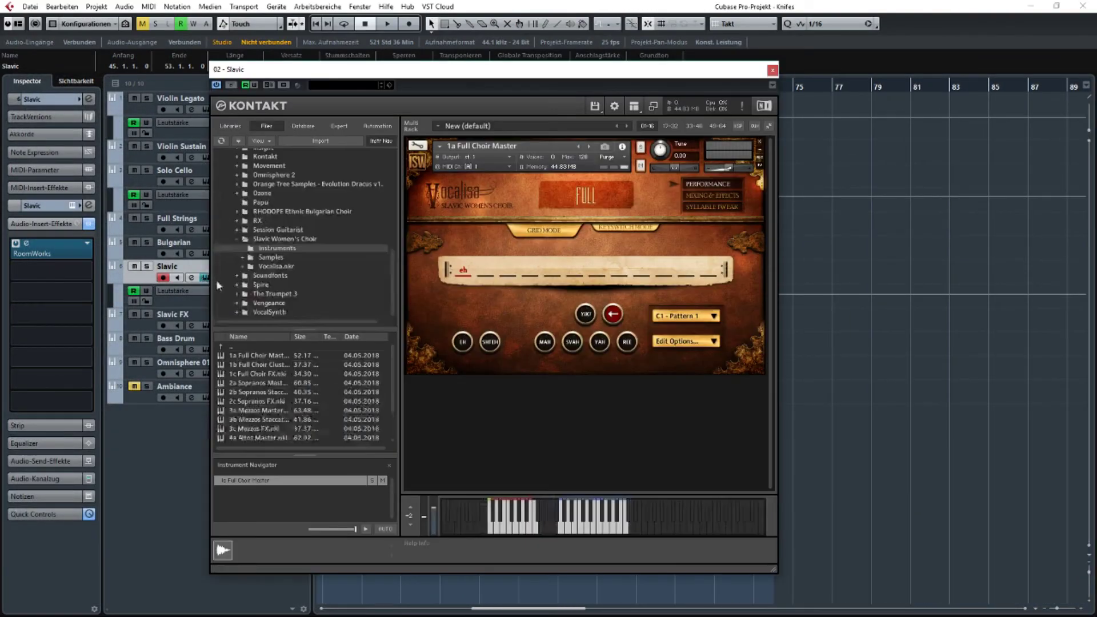
click(772, 70)
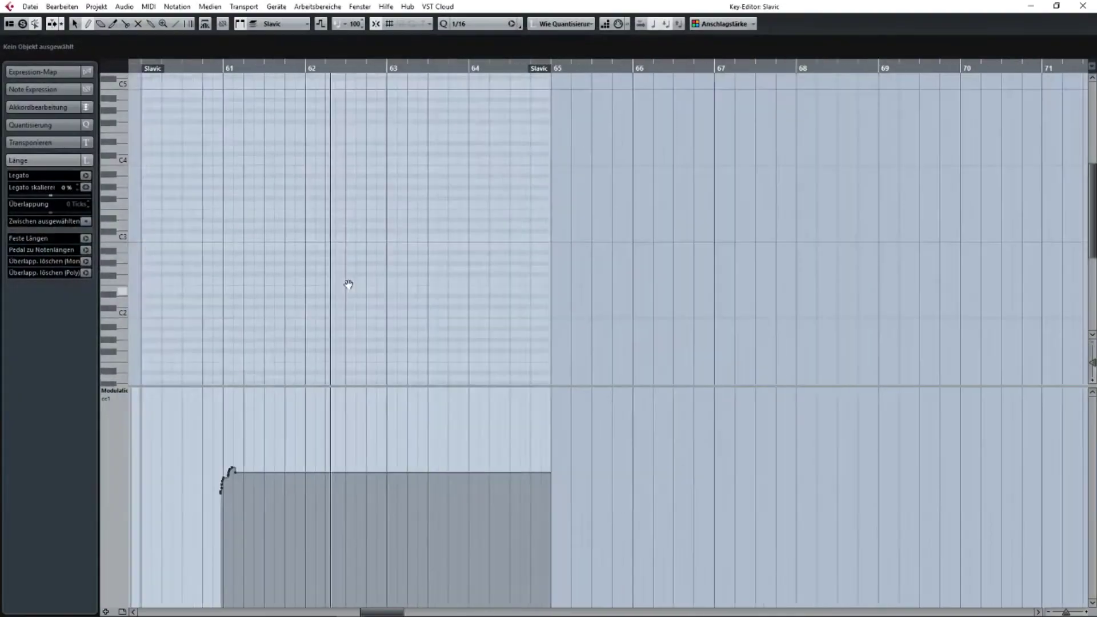
drag(349, 284, 534, 374)
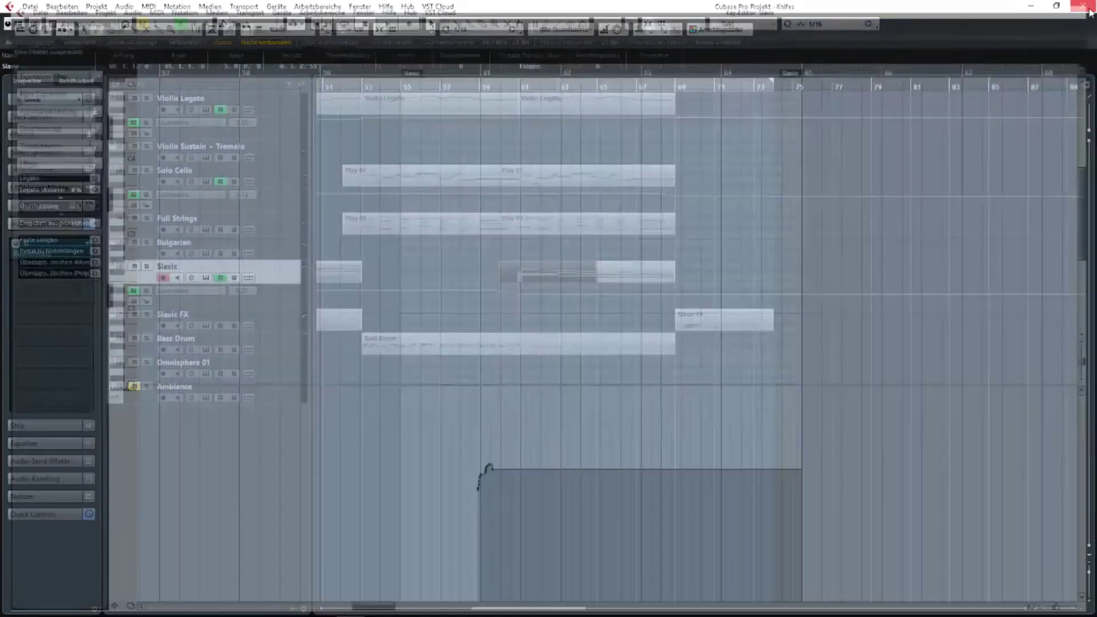
Open both Slavic parts from bar 60 together and draw a short C#1 keyswitch note at bar 61.
drag(452, 292, 656, 284)
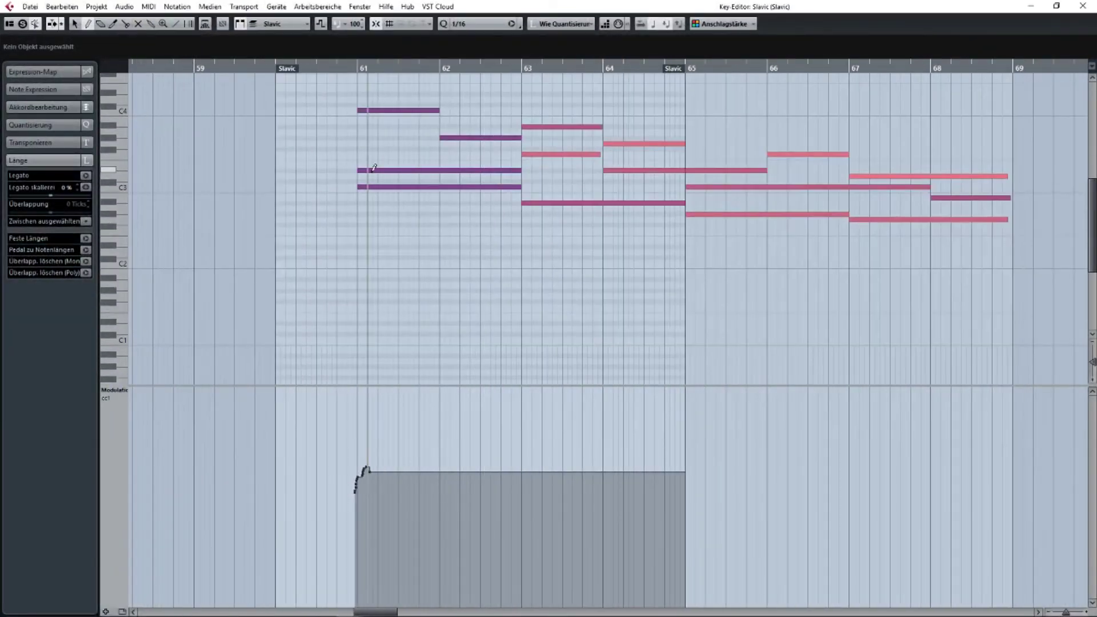
click(368, 170)
right_click(355, 242)
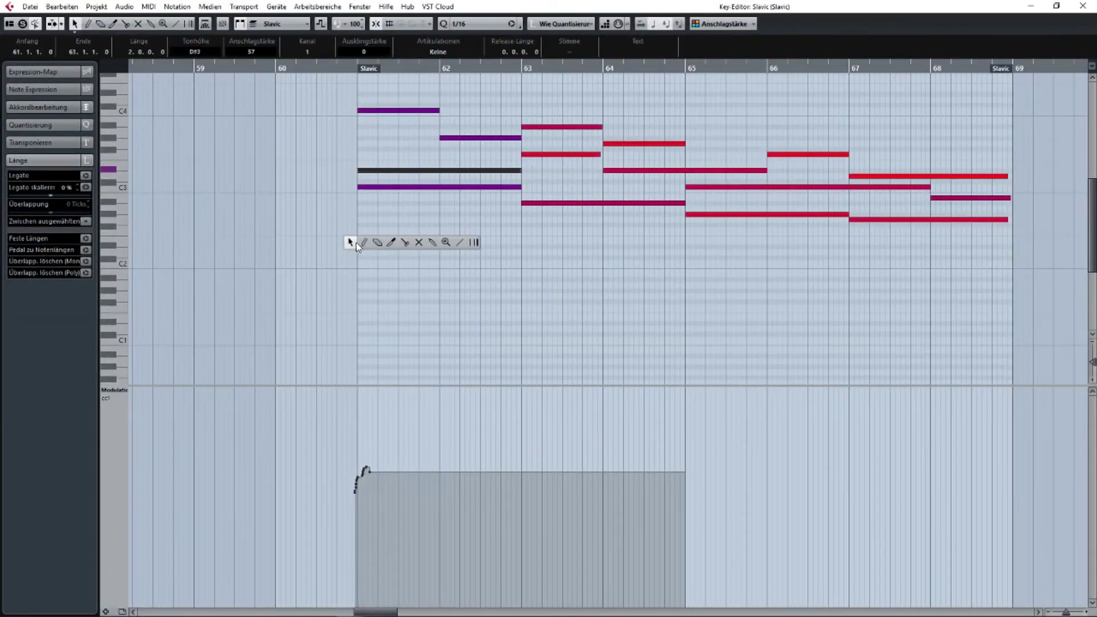
click(364, 242)
scroll(382, 308, down, 2)
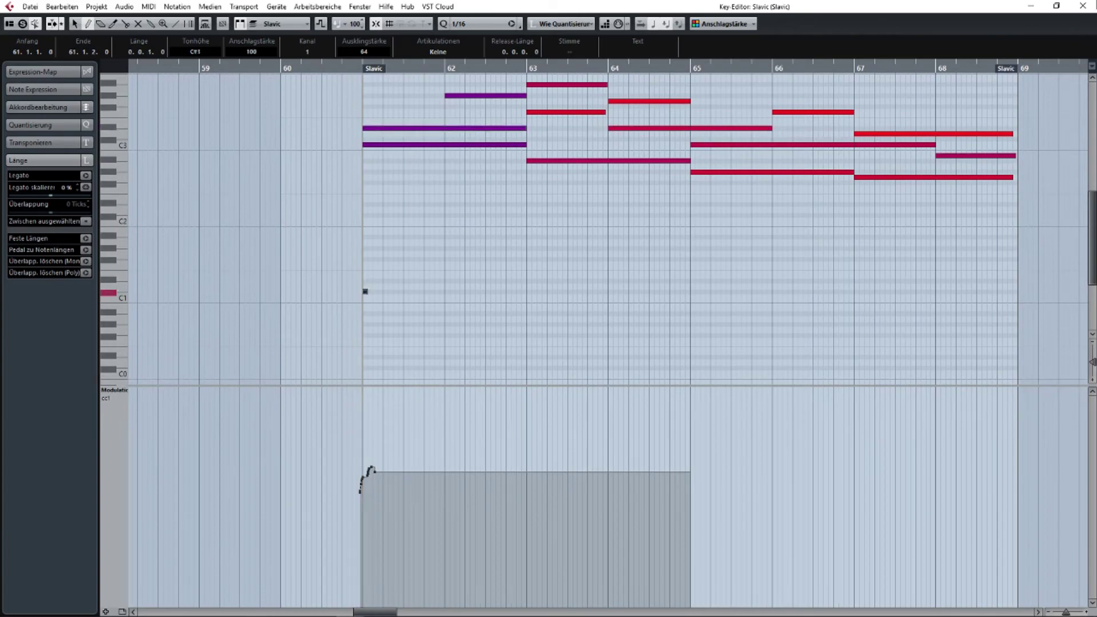
click(1082, 6)
Play the arrangement from about bar 61 to hear the Slavic parts, and stop playback.
double_click(512, 89)
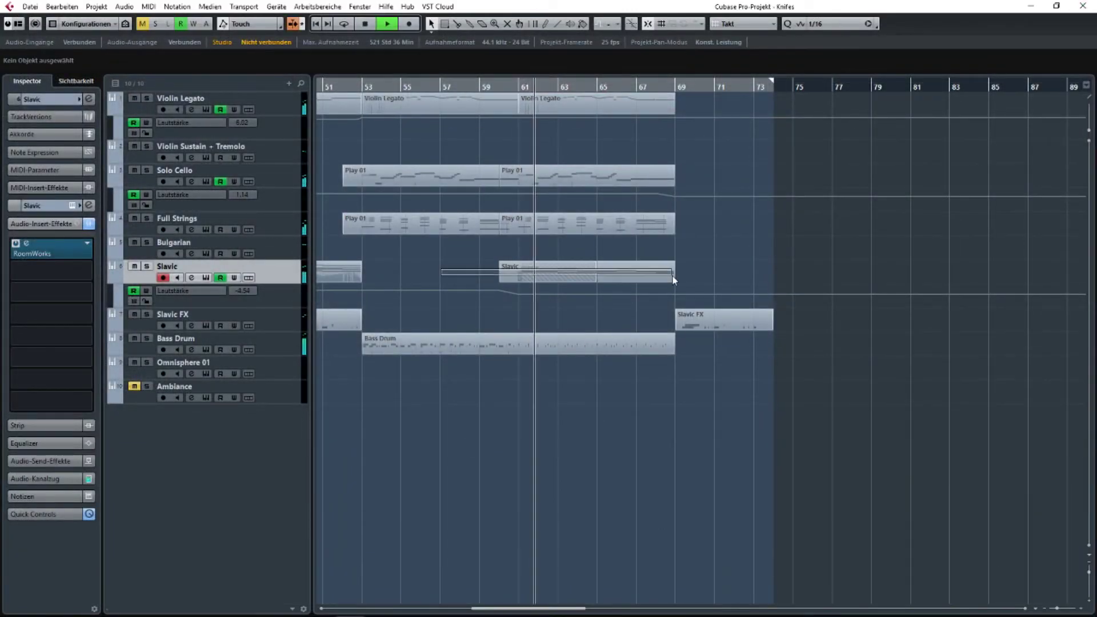
scroll(451, 272, left, 5)
key(space)
scroll(587, 252, left, 5)
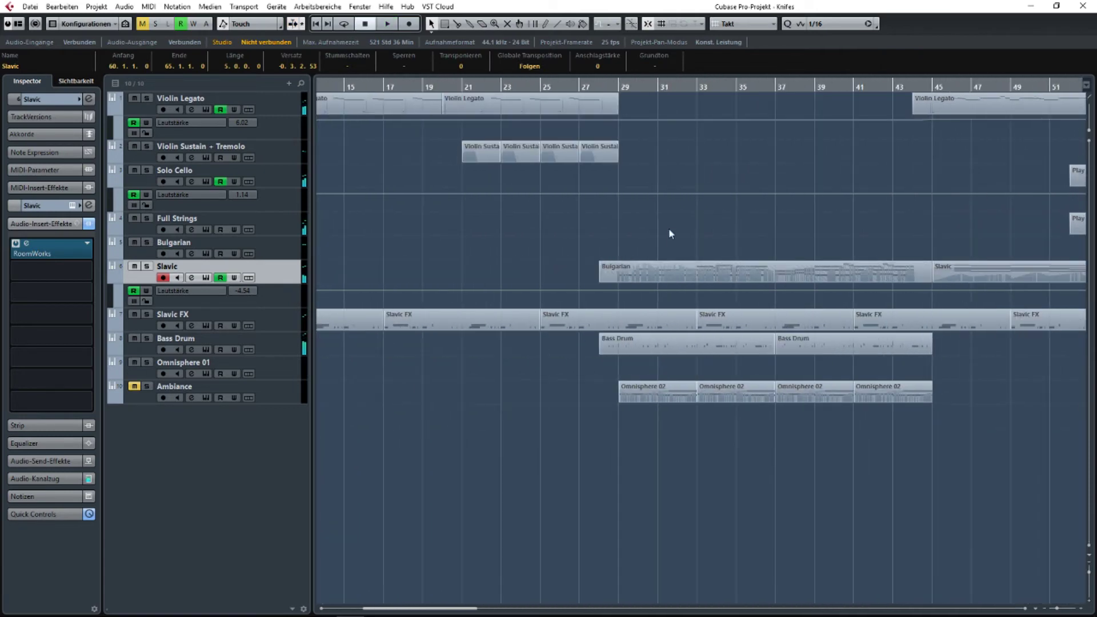
Open the Bulgarian part at bar 28 on the Slavic track and mark its phrases at bars 29 and 33 by selecting their notes.
click(753, 279)
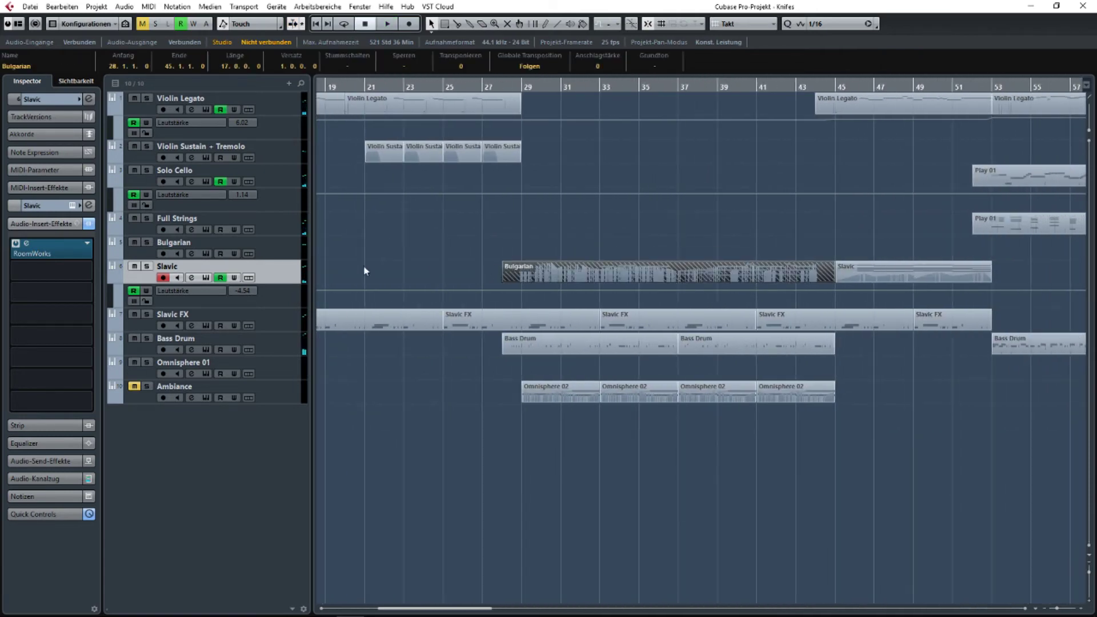
key(Return)
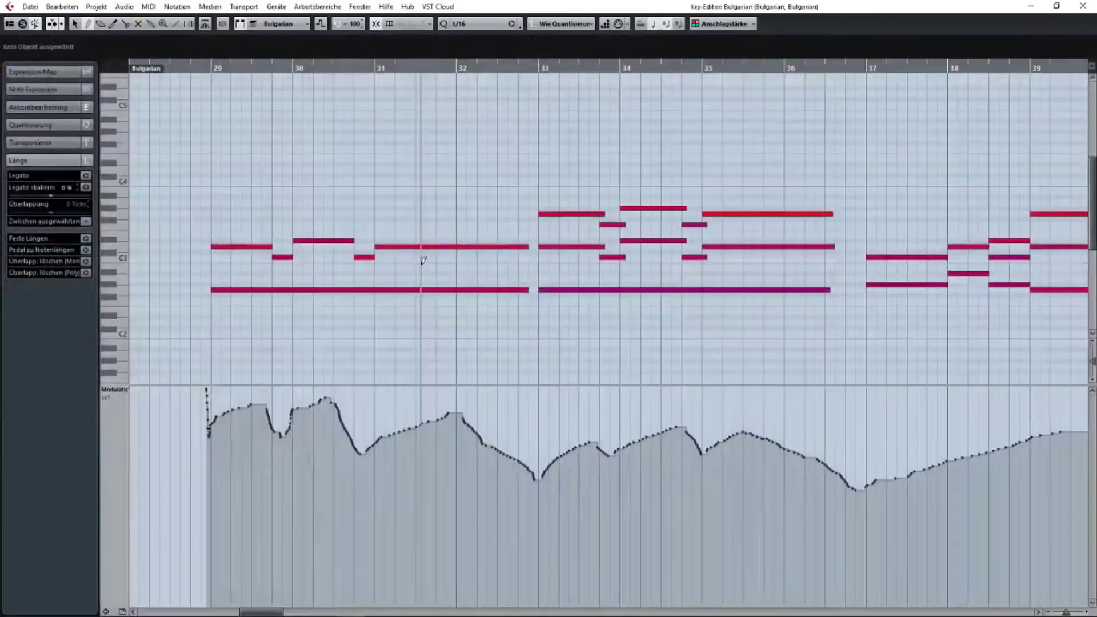
key(1)
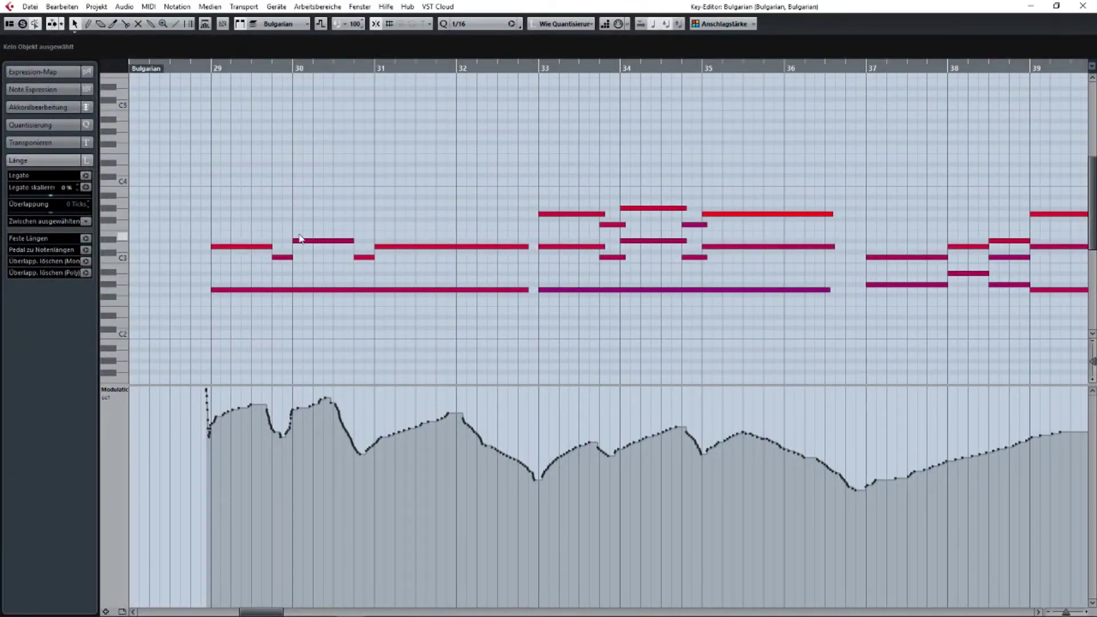
drag(216, 203, 499, 320)
scroll(499, 321, right, 6)
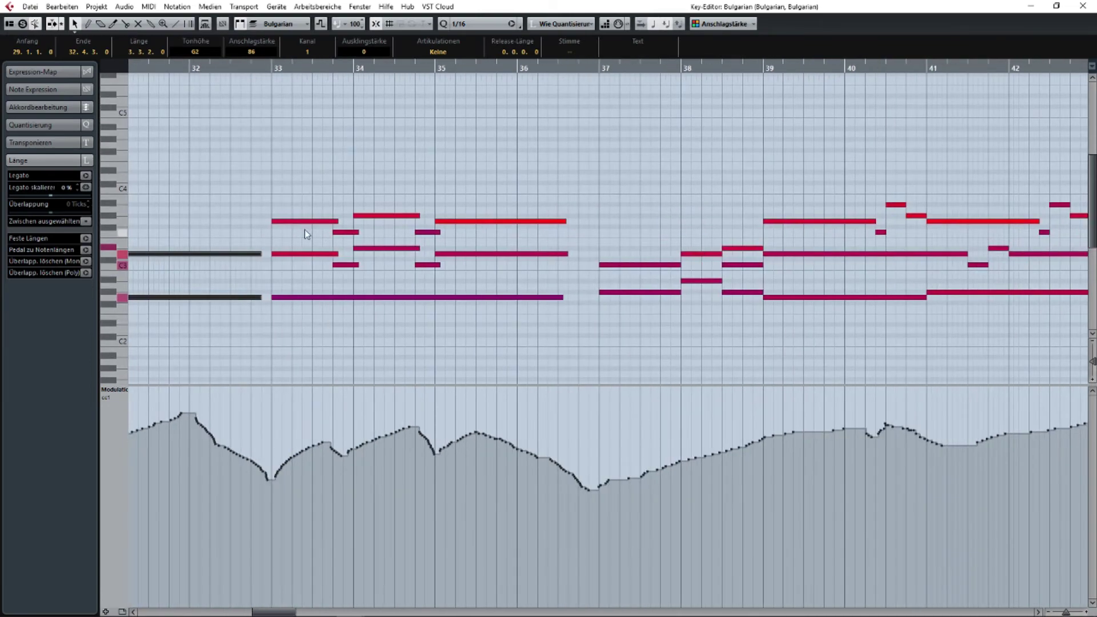
drag(302, 197, 577, 317)
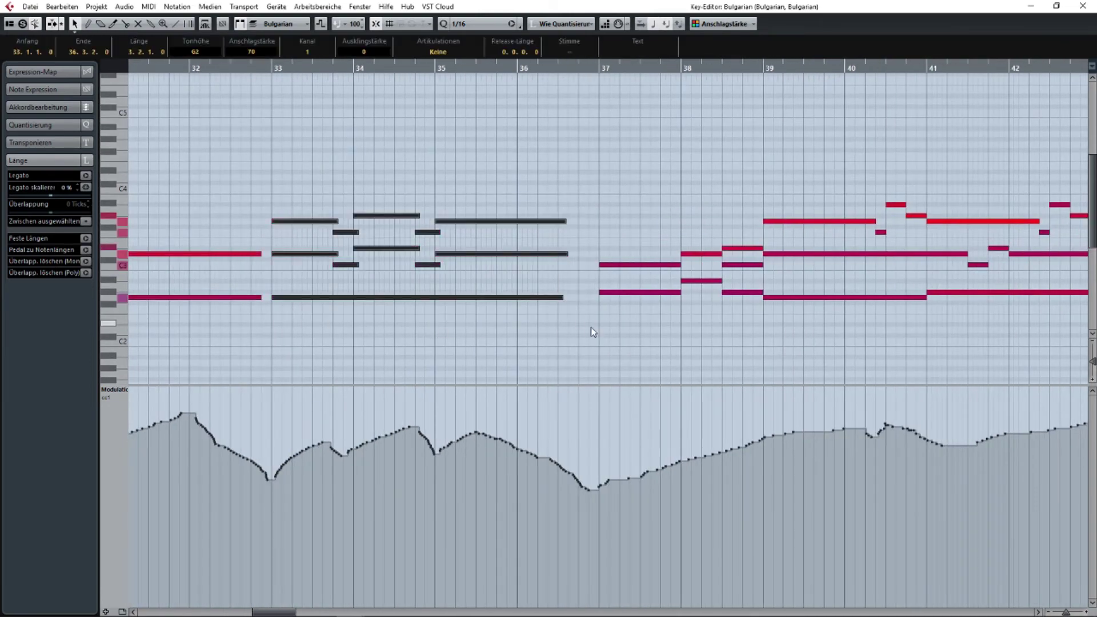
scroll(591, 331, left, 10)
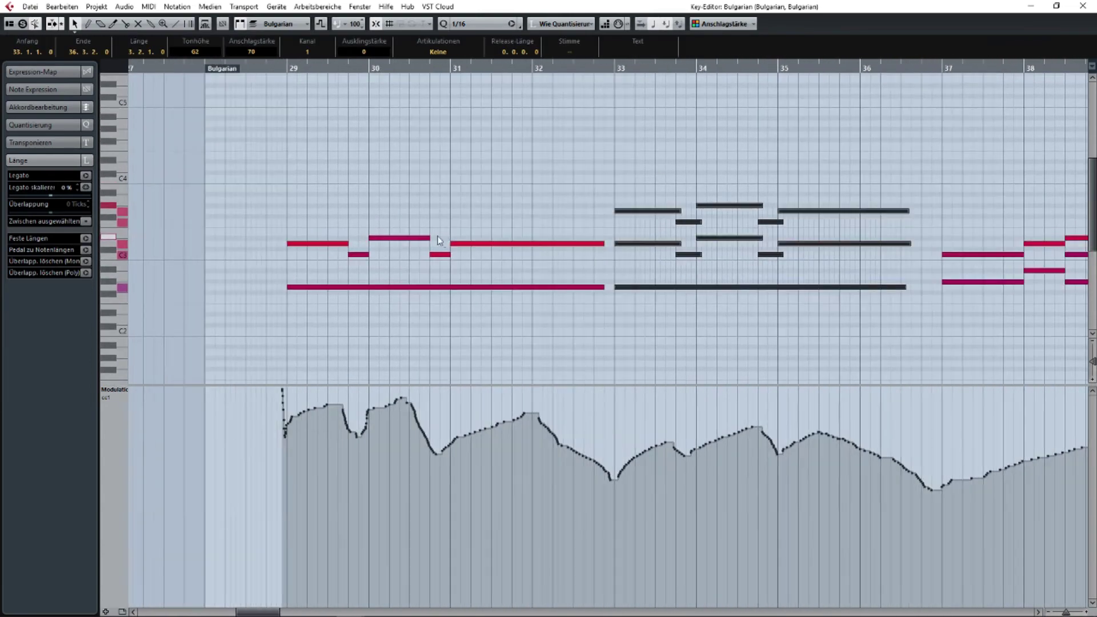
drag(296, 166, 888, 310)
click(872, 314)
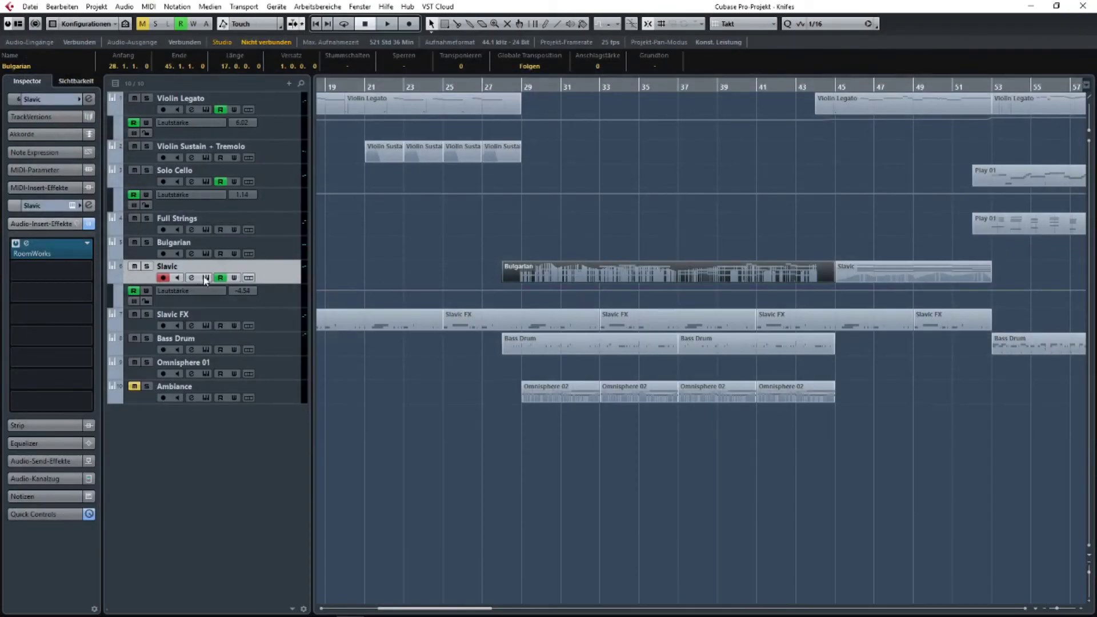
Show the Slavic Kontakt instrument on D1 - Pattern 3 beside the tracks and play the passage from bar 29 with the syllable eh.
click(206, 277)
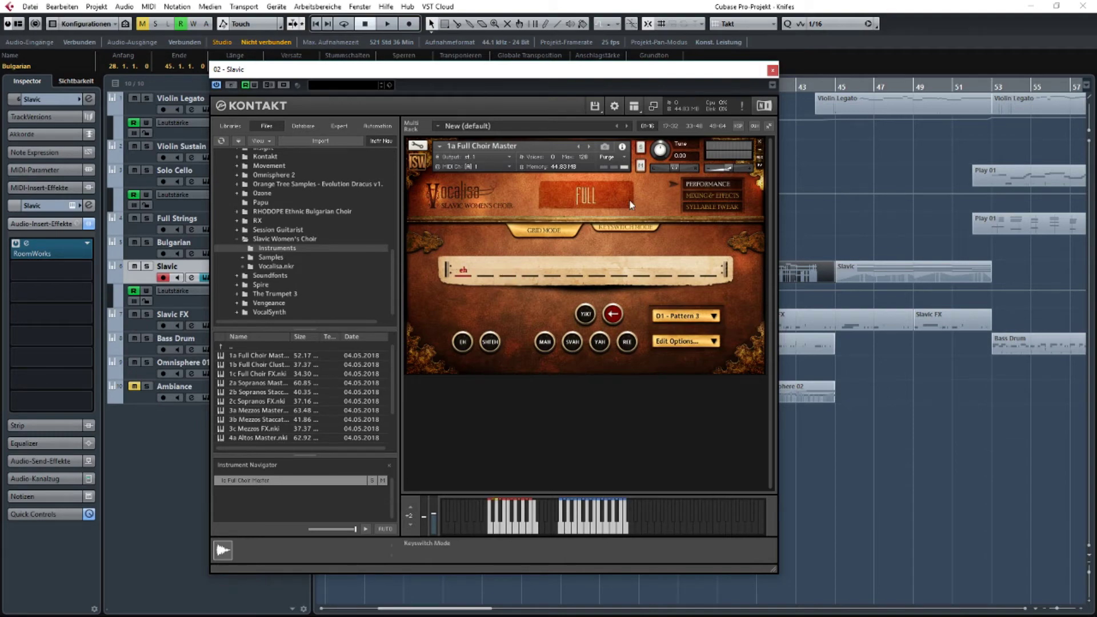
drag(666, 67, 540, 337)
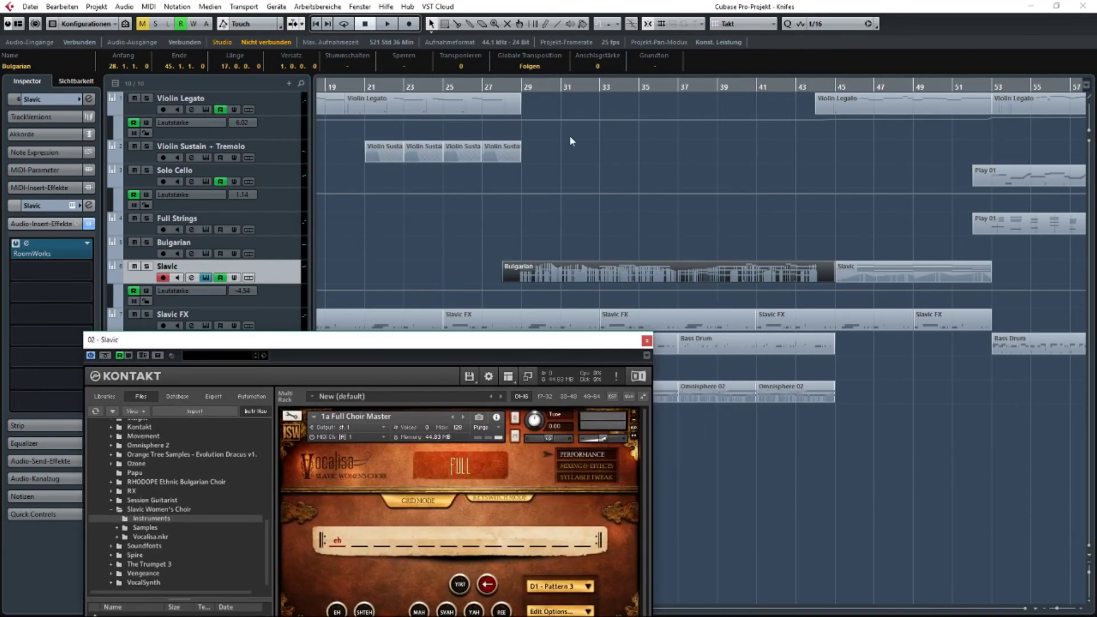
click(526, 86)
key(space)
scroll(522, 276, up, 2)
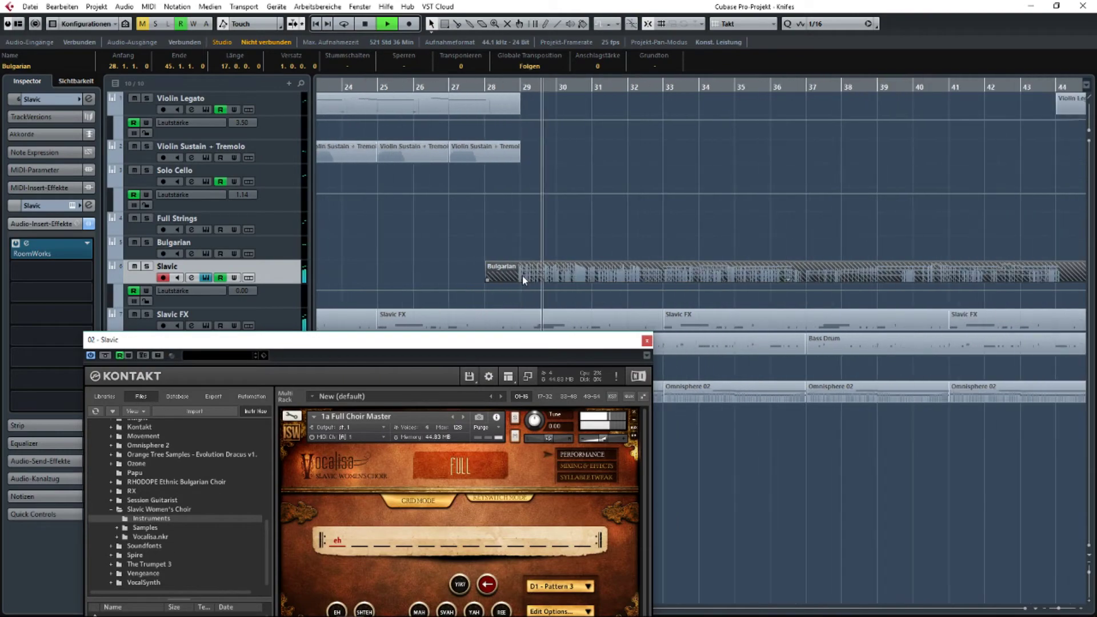
drag(495, 340, 356, 206)
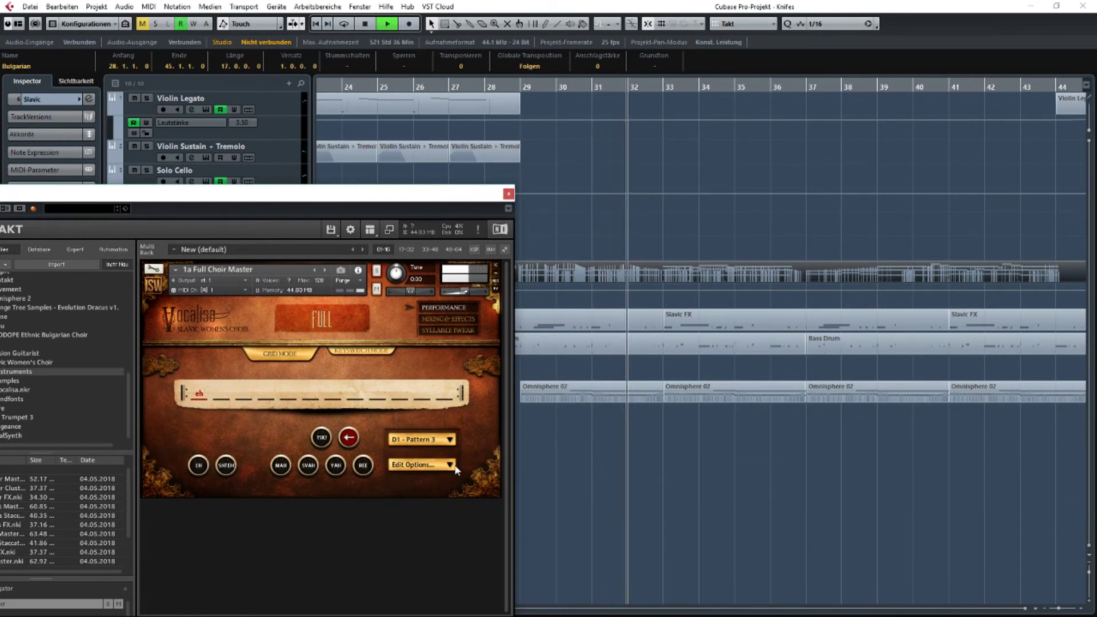
key(space)
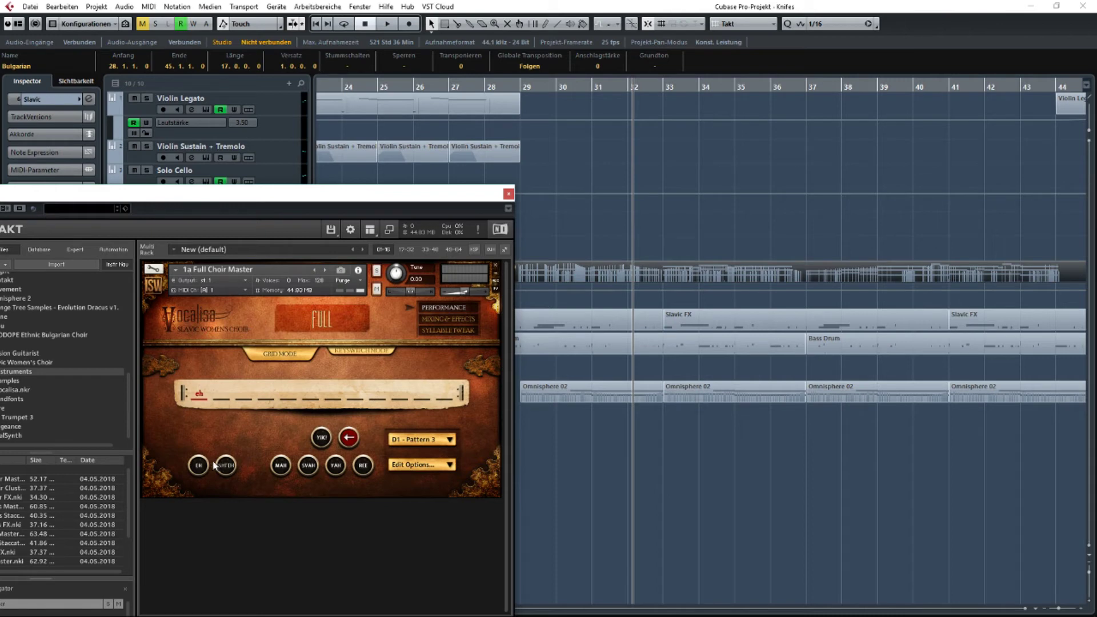
Replace the syllable of D1 - Pattern 3 with mah and audition the passage from bar 29.
click(280, 466)
scroll(583, 152, left, 3)
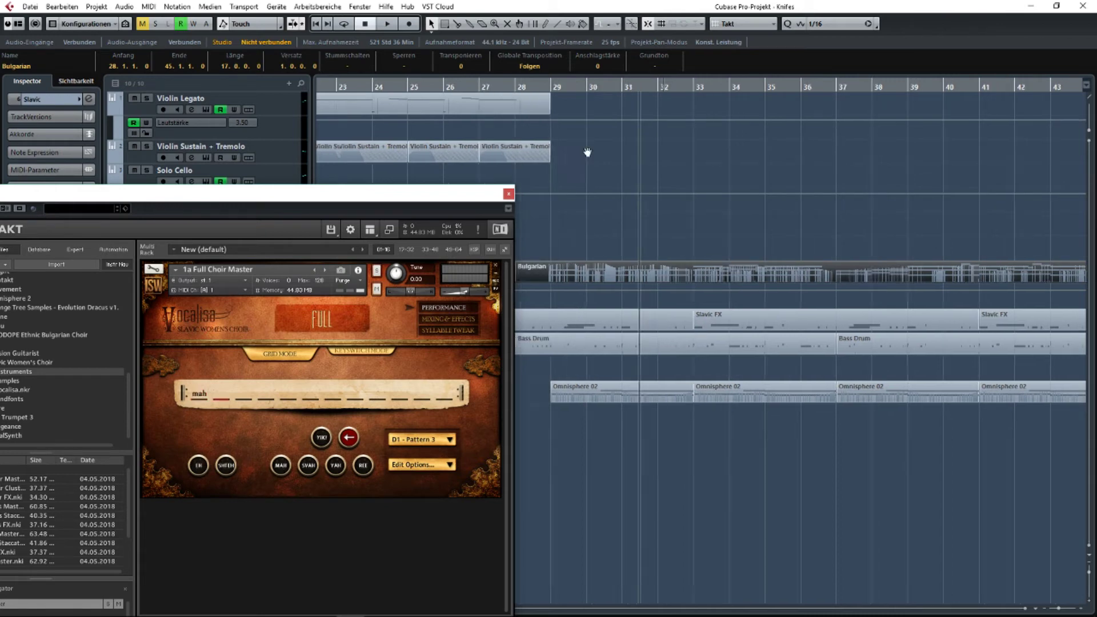
double_click(604, 85)
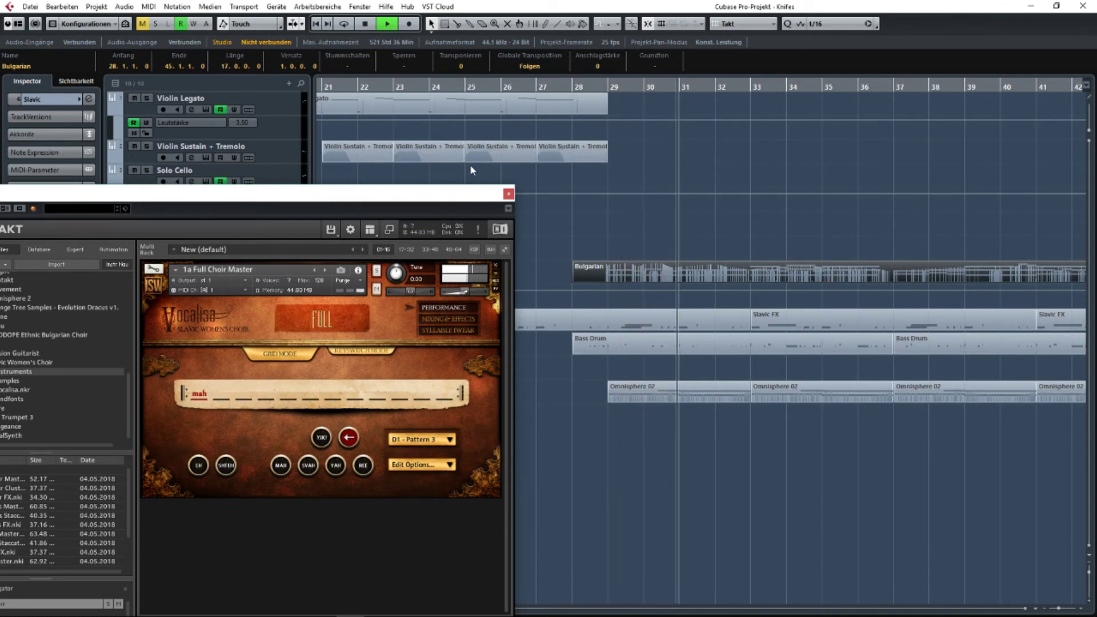
key(space)
Try the syllables shteh and ree in D1 - Pattern 3 and audition ree from bar 29.
click(225, 465)
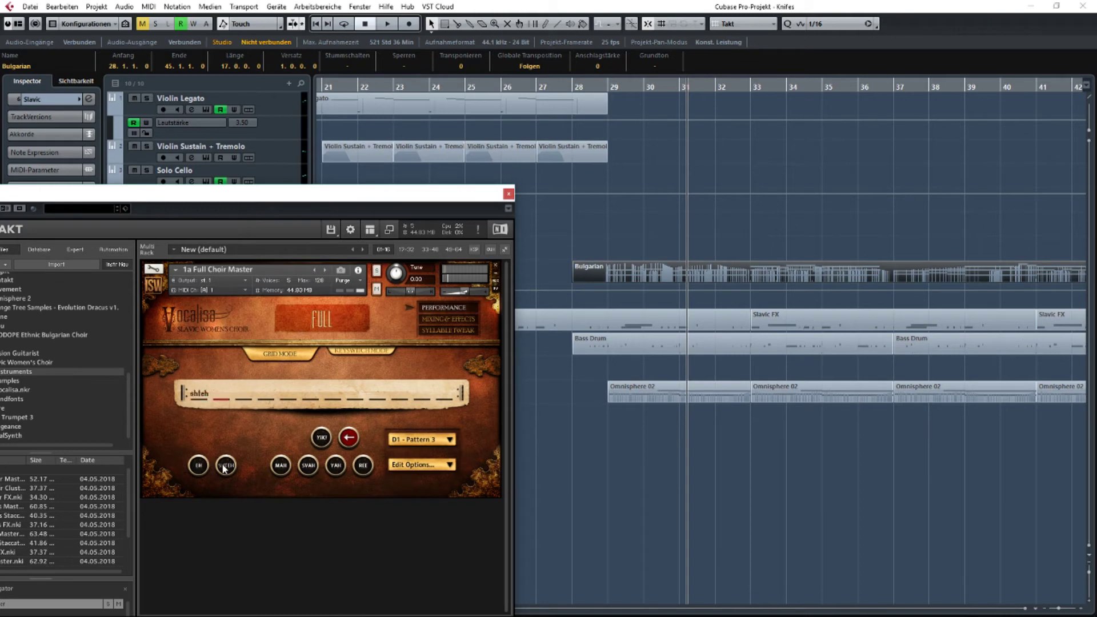
click(346, 438)
click(608, 84)
key(space)
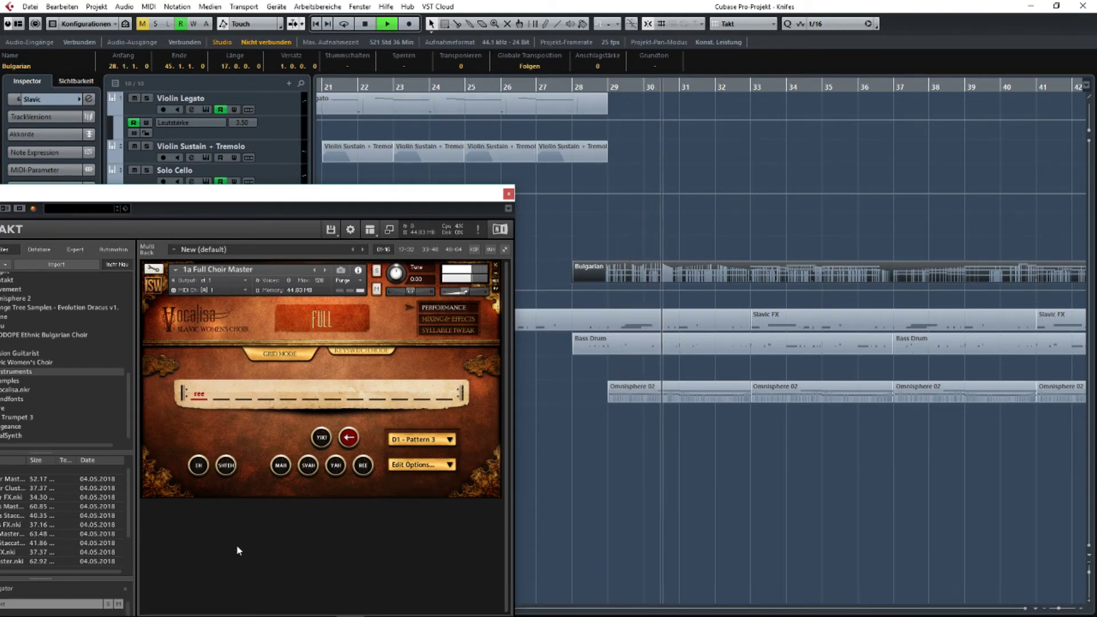
key(space)
Try yah, eh in D1 - Pattern 3, clear the sequence and set it to eh, eh.
click(348, 439)
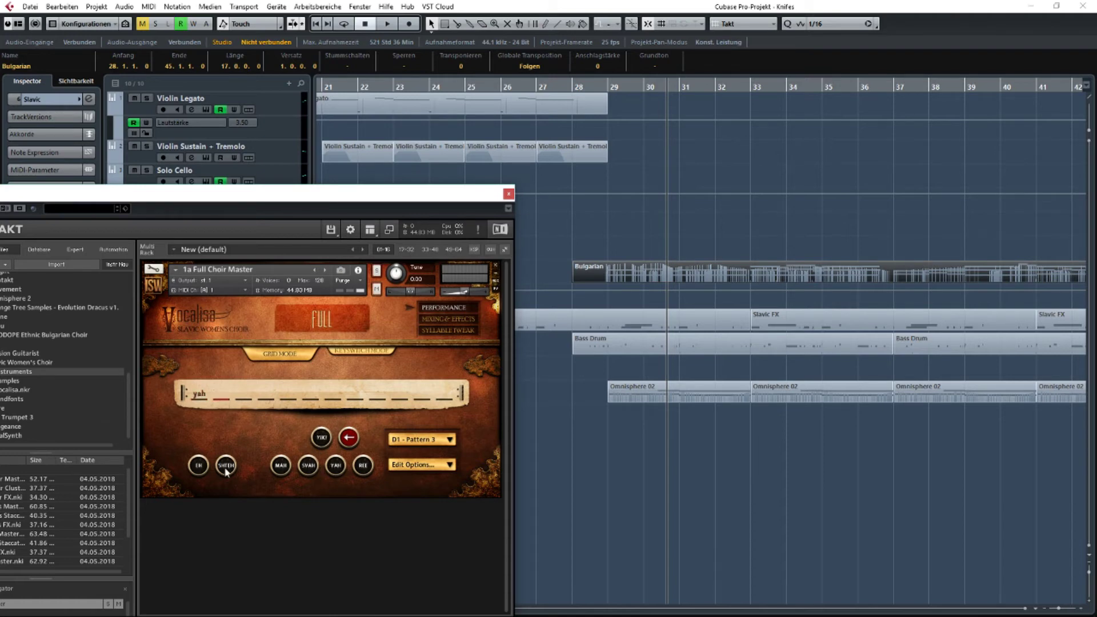
drag(683, 246, 637, 244)
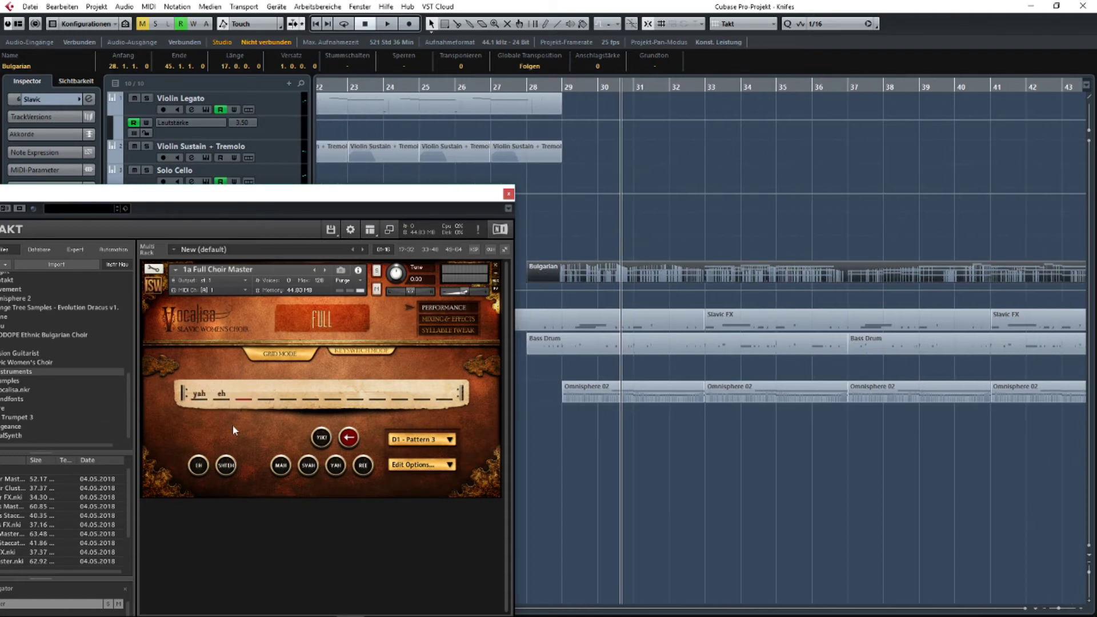
click(351, 438)
click(200, 467)
Open the Bulgarian part at bar 28 beside Kontakt, examine its first phrase and select the two notes starting at bar 29.
double_click(605, 274)
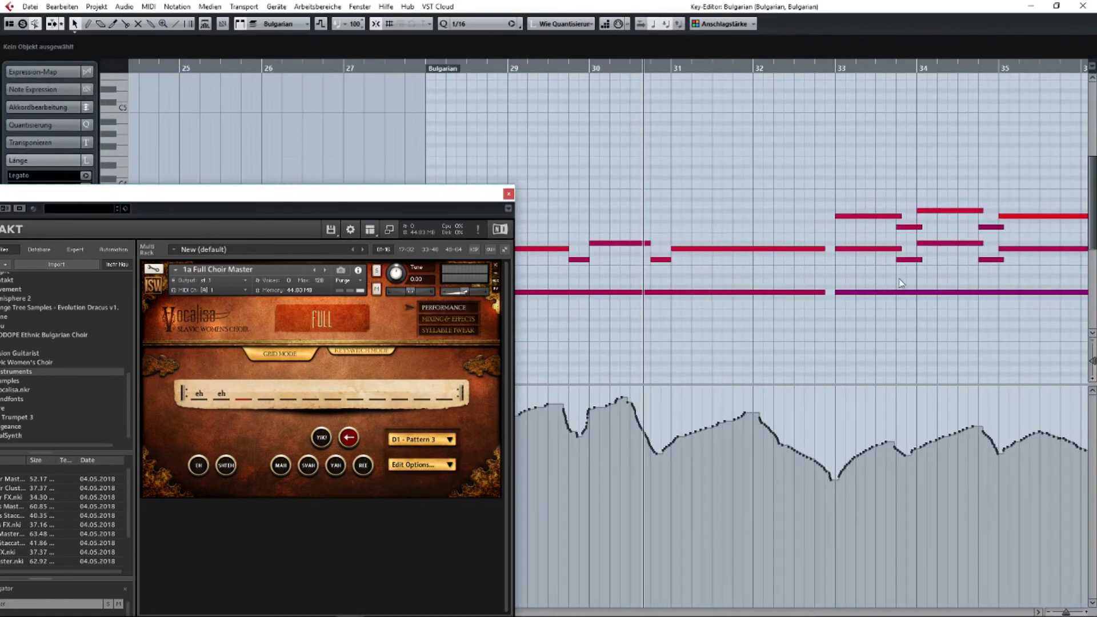
drag(594, 200, 816, 278)
click(816, 278)
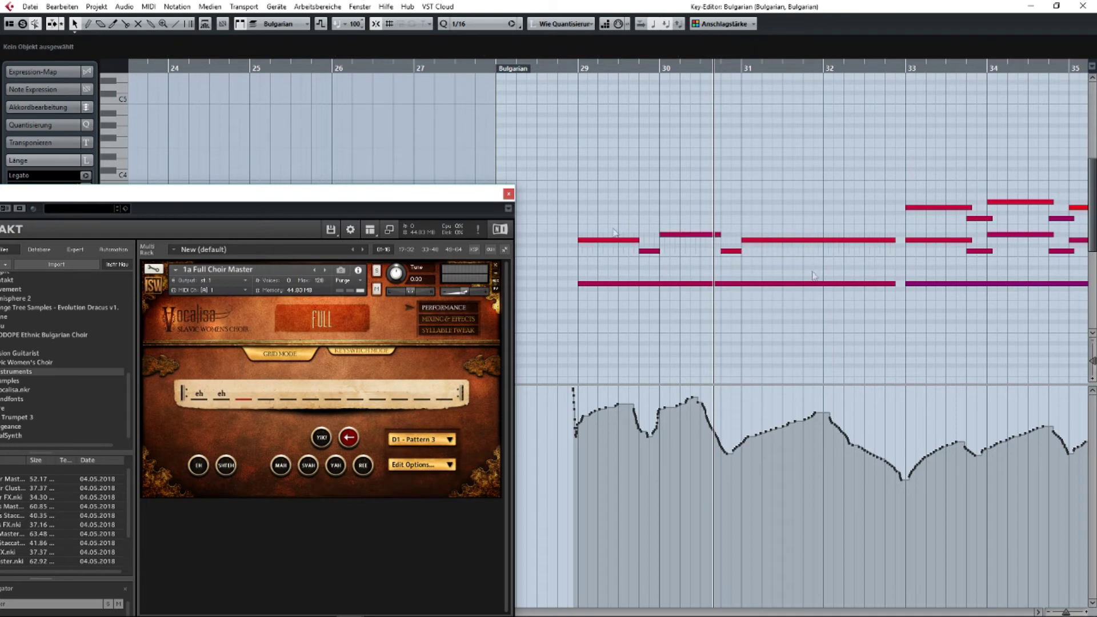
mouse_move(614, 232)
mouse_down()
mouse_move(789, 266)
mouse_move(620, 216)
mouse_up()
drag(845, 242, 744, 250)
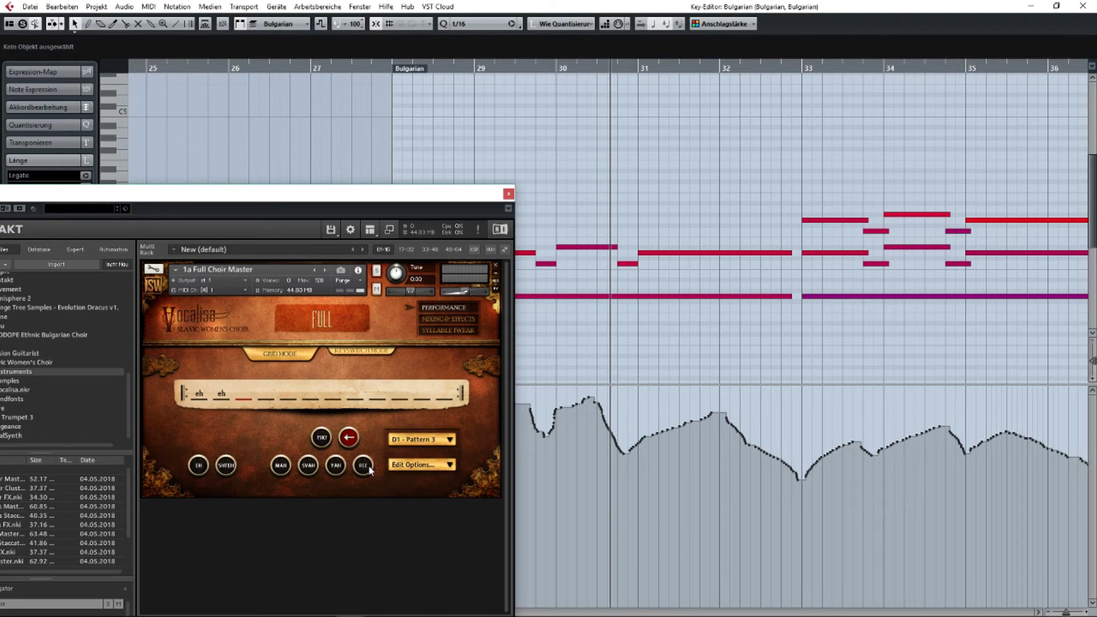
scroll(663, 283, left, 4)
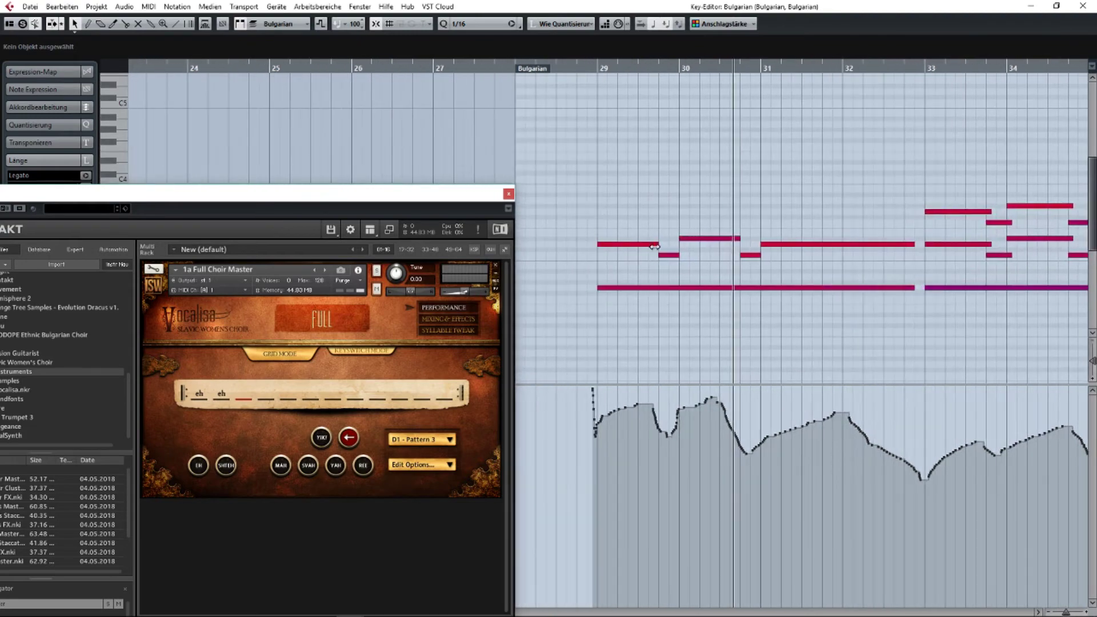
drag(605, 218, 638, 314)
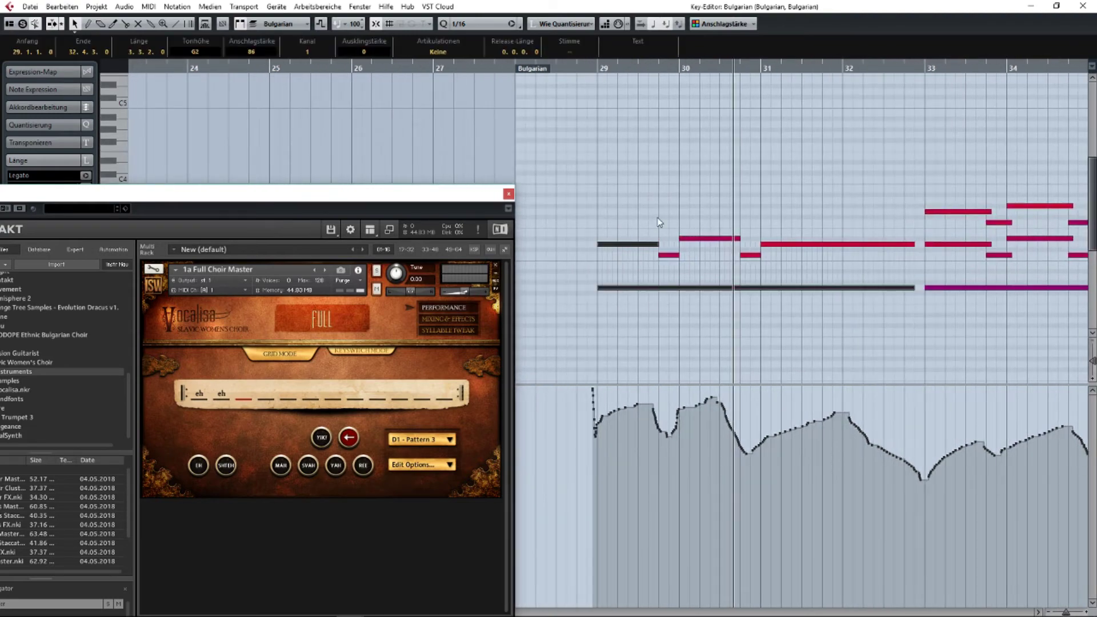
Look over the Bulgarian notes in bars 29 to 39 and play the passage from bar 29.
mouse_move(658, 218)
mouse_down()
mouse_move(697, 238)
mouse_move(800, 257)
mouse_move(721, 208)
mouse_move(803, 266)
mouse_up()
scroll(558, 289, right, 12)
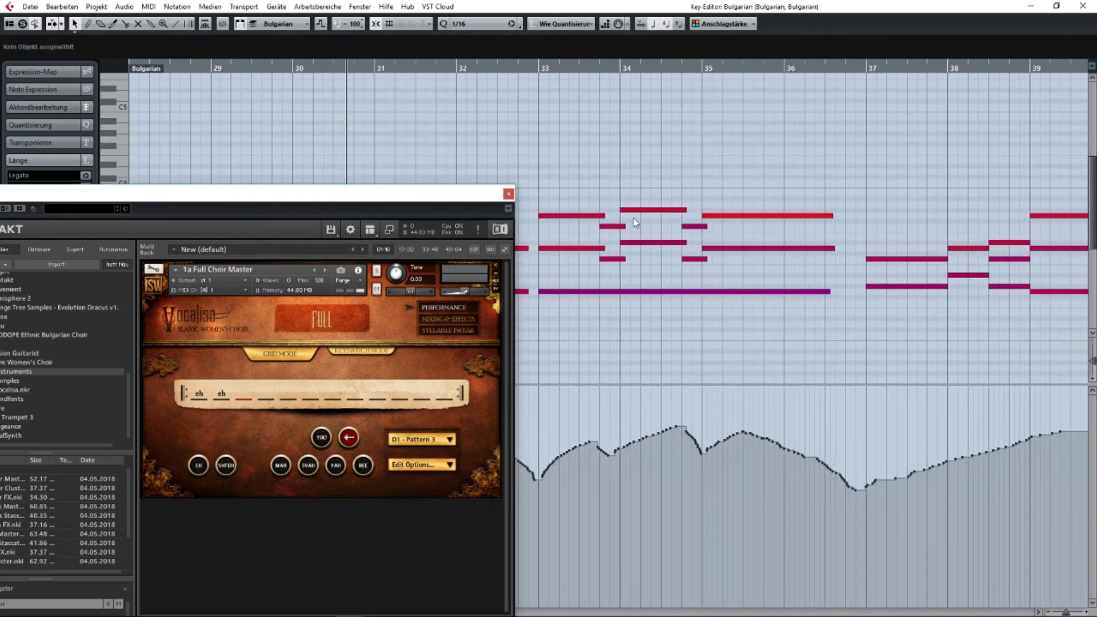
scroll(913, 186, left, 10)
scroll(913, 186, down, 1)
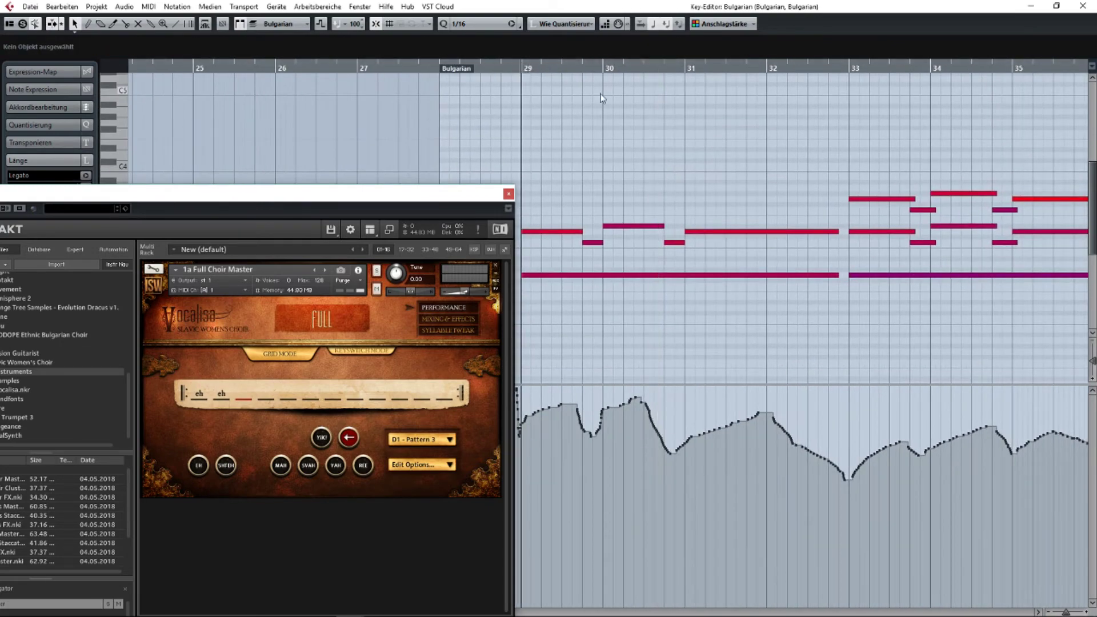
key(space)
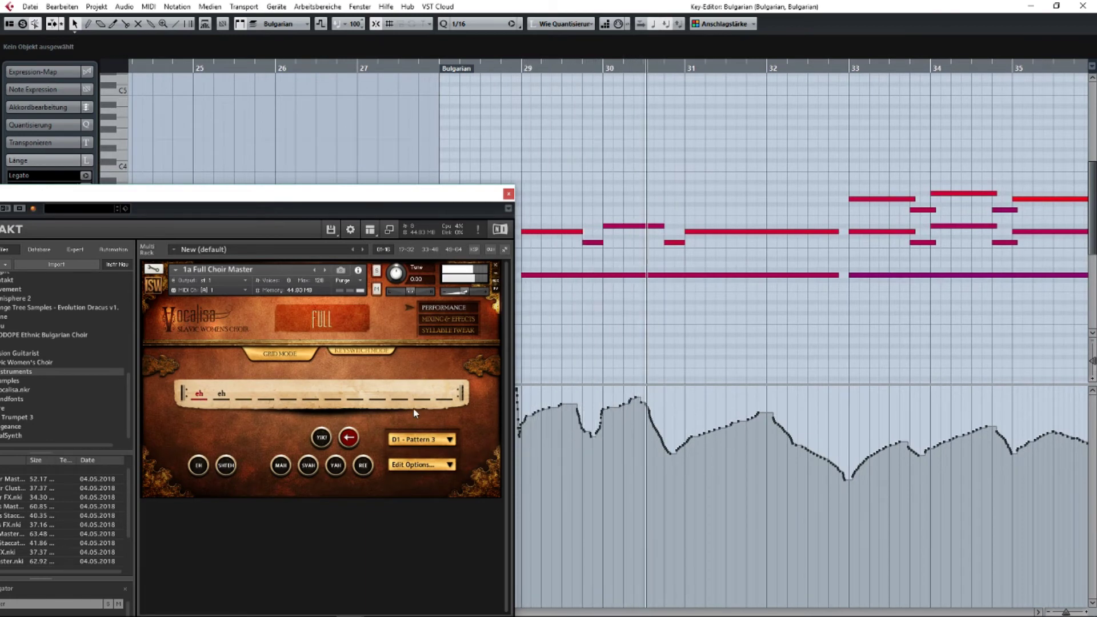
Look at the edit options of D1 - Pattern 3 and the Mixing & Effects page of the Full Choir Master instrument.
click(418, 466)
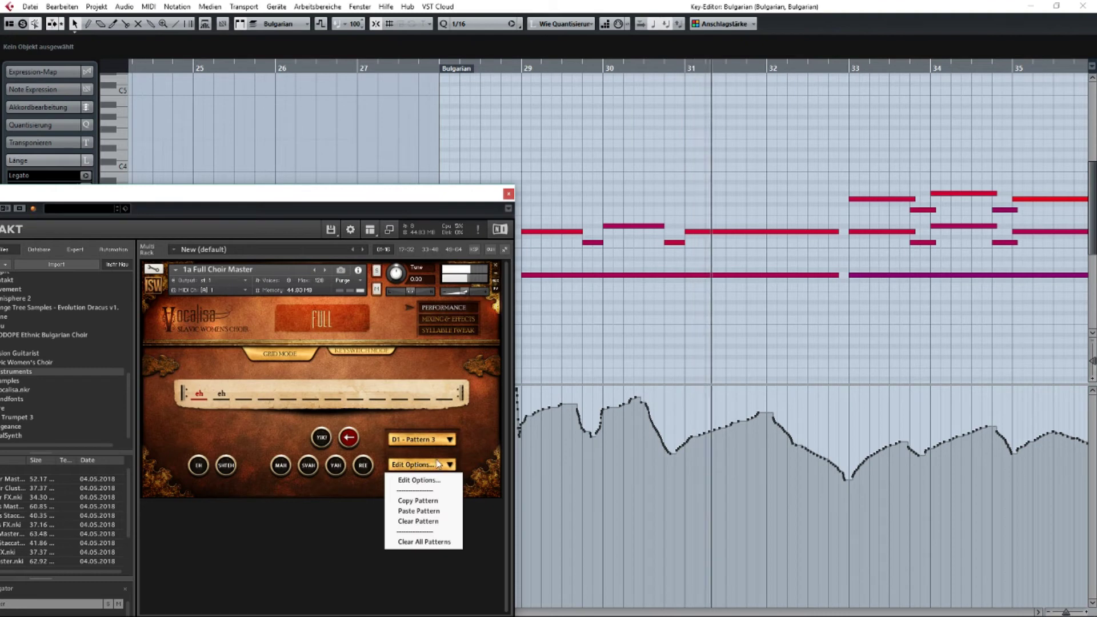
click(438, 464)
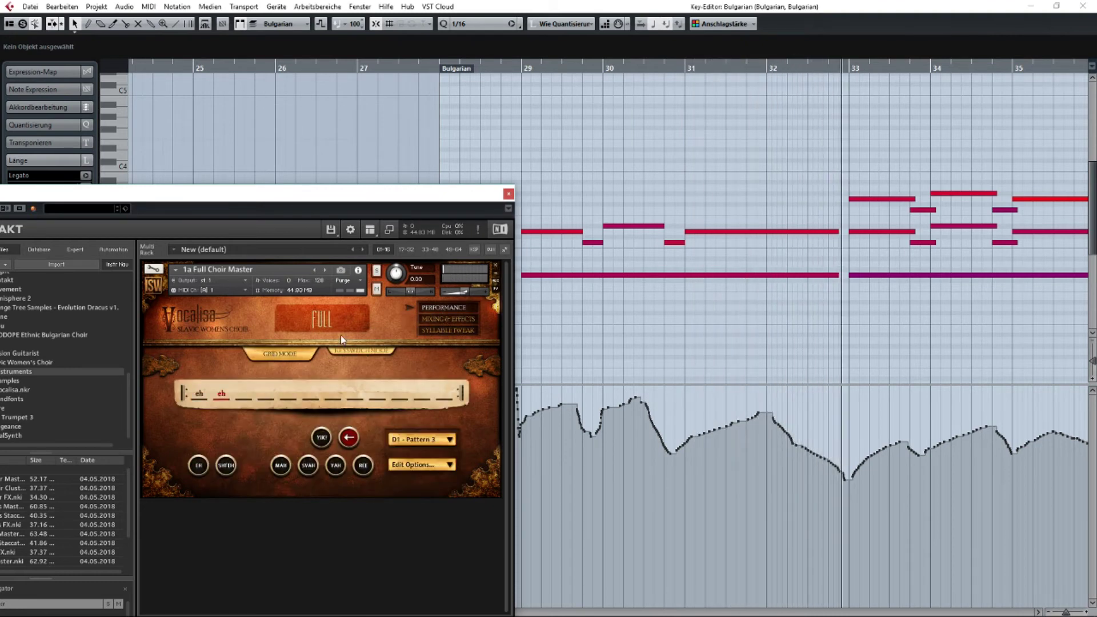
click(448, 320)
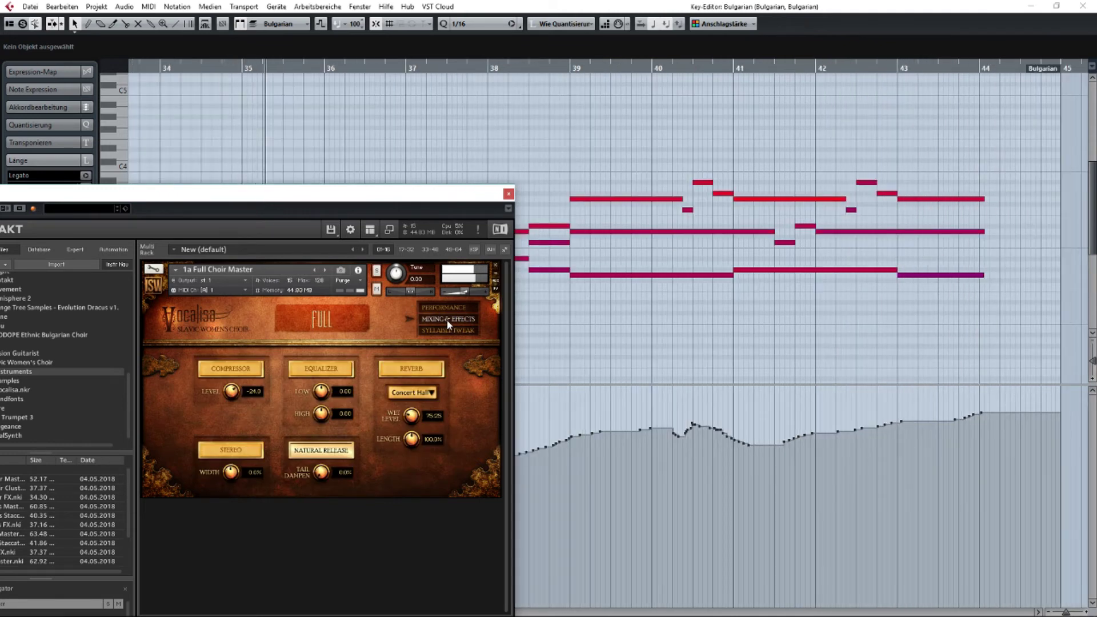
drag(359, 119, 931, 122)
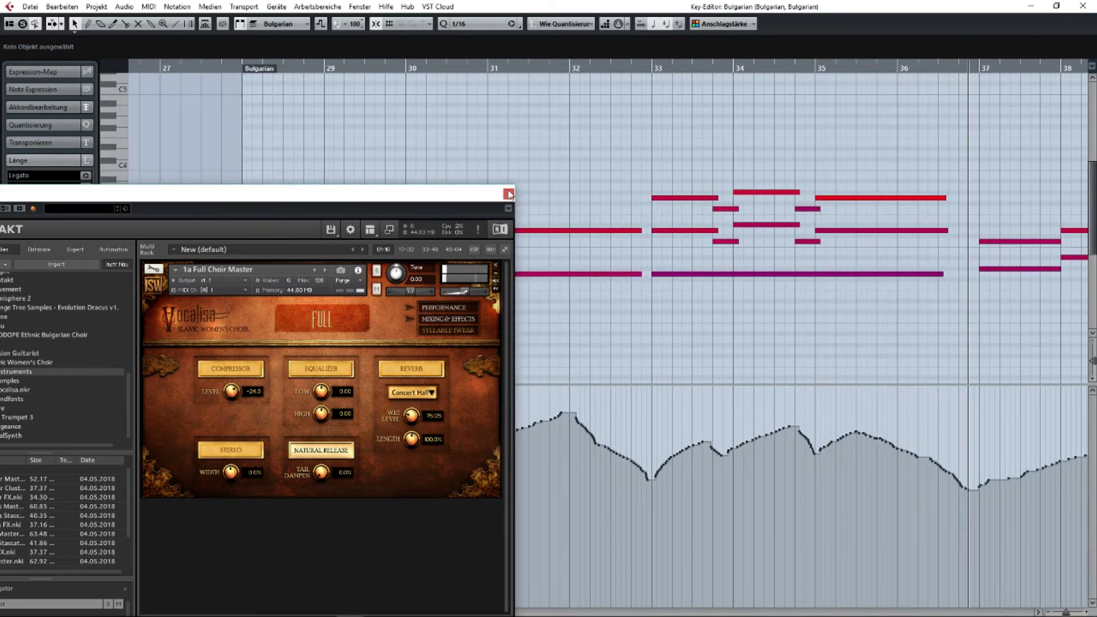
Close Kontakt, select the upper two voices in bars 33 to 36 and remove the overlaps between their notes.
click(508, 195)
drag(673, 156, 857, 252)
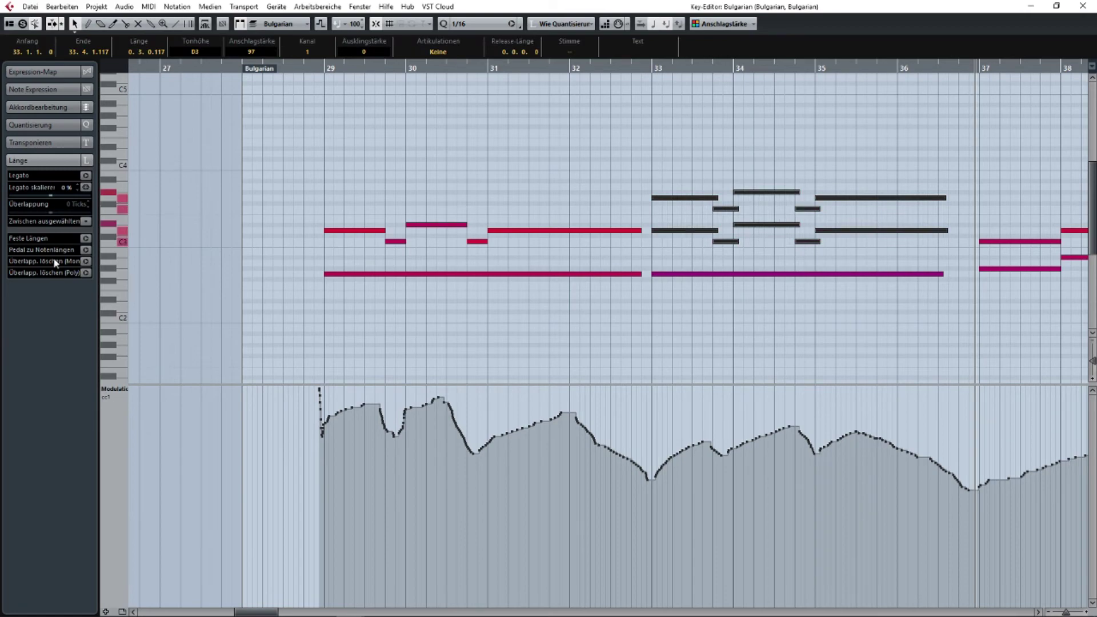
scroll(724, 250, right, 4)
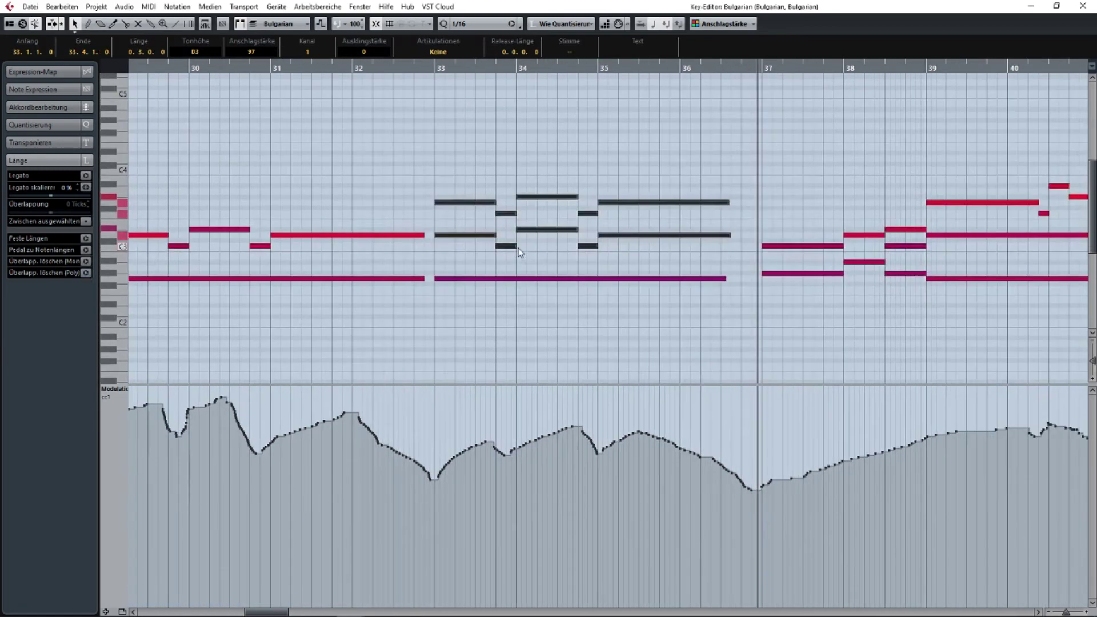
click(549, 254)
Shorten the held D3 from bar 39 to end at 41.1.1.0, add its duplicate with length 0.2.0.0, and select the notes of bars 37 to 40.
scroll(754, 129, right, 5)
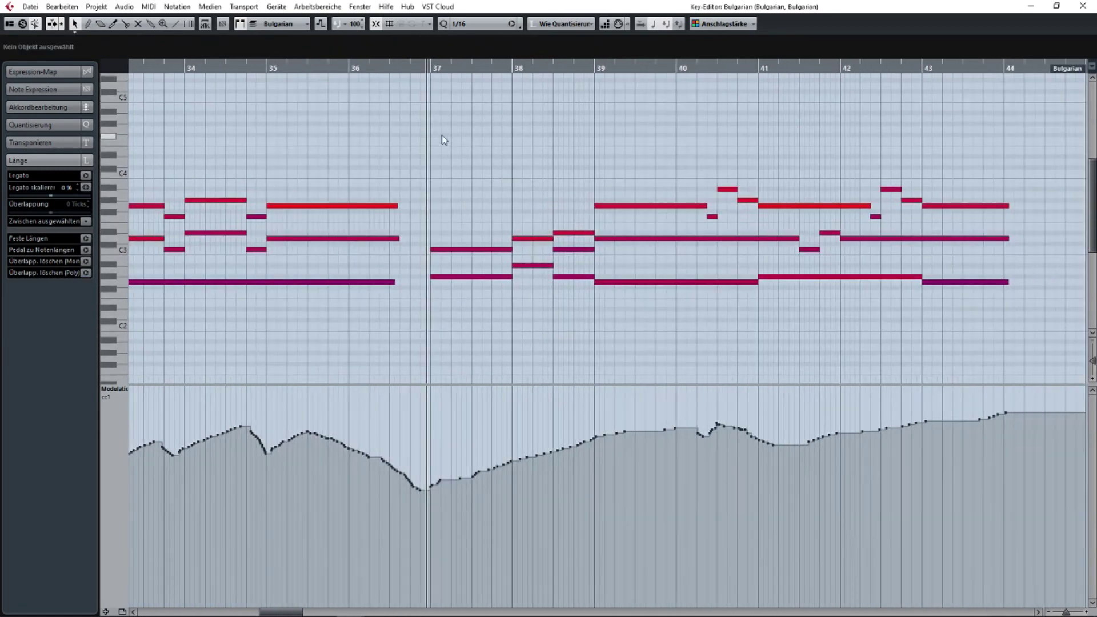
click(530, 142)
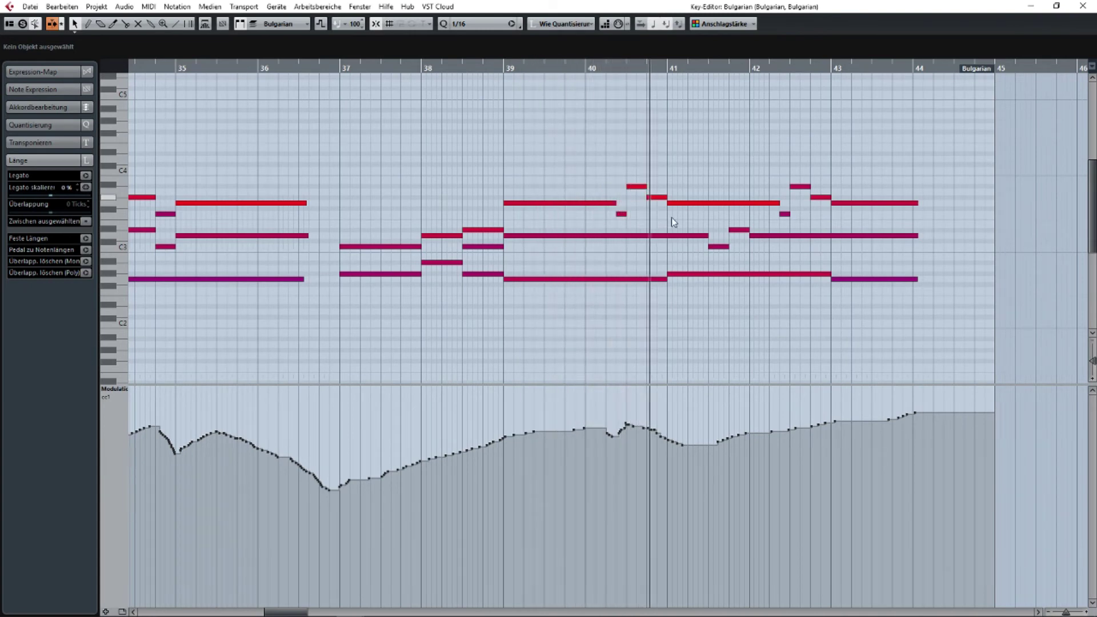
drag(708, 236, 661, 240)
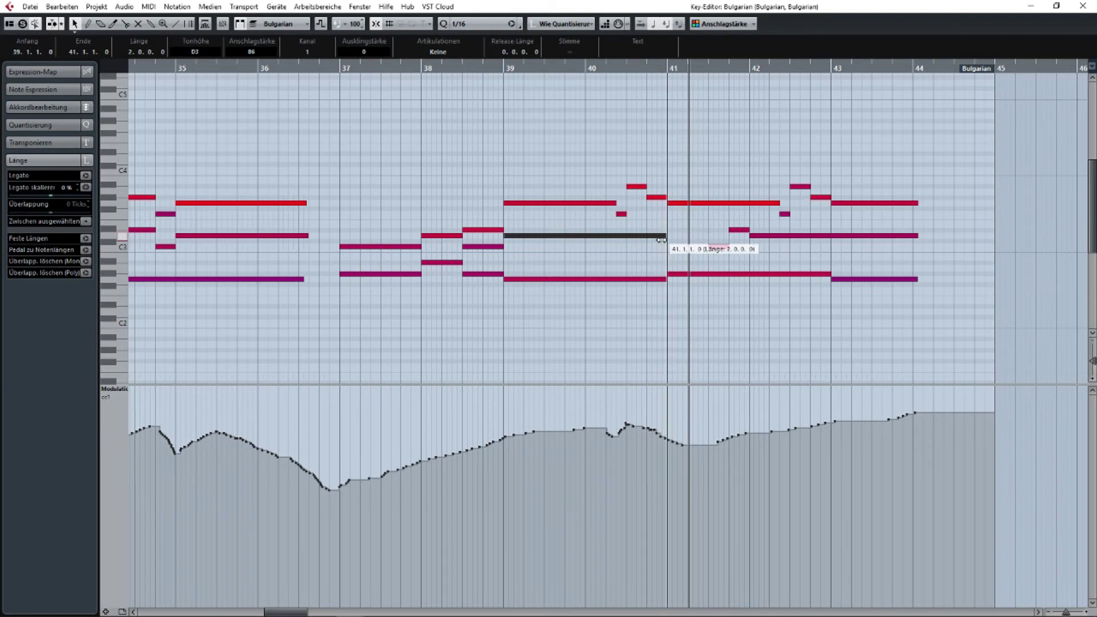
key(ctrl+d)
scroll(709, 245, up, 2)
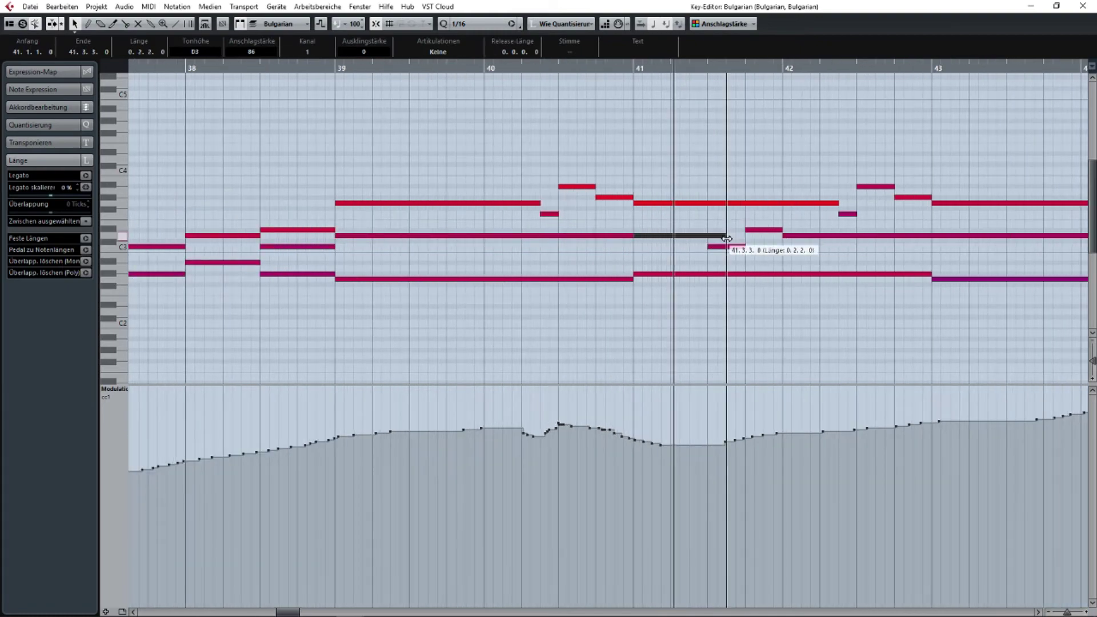
scroll(429, 146, left, 5)
scroll(514, 166, up, 1)
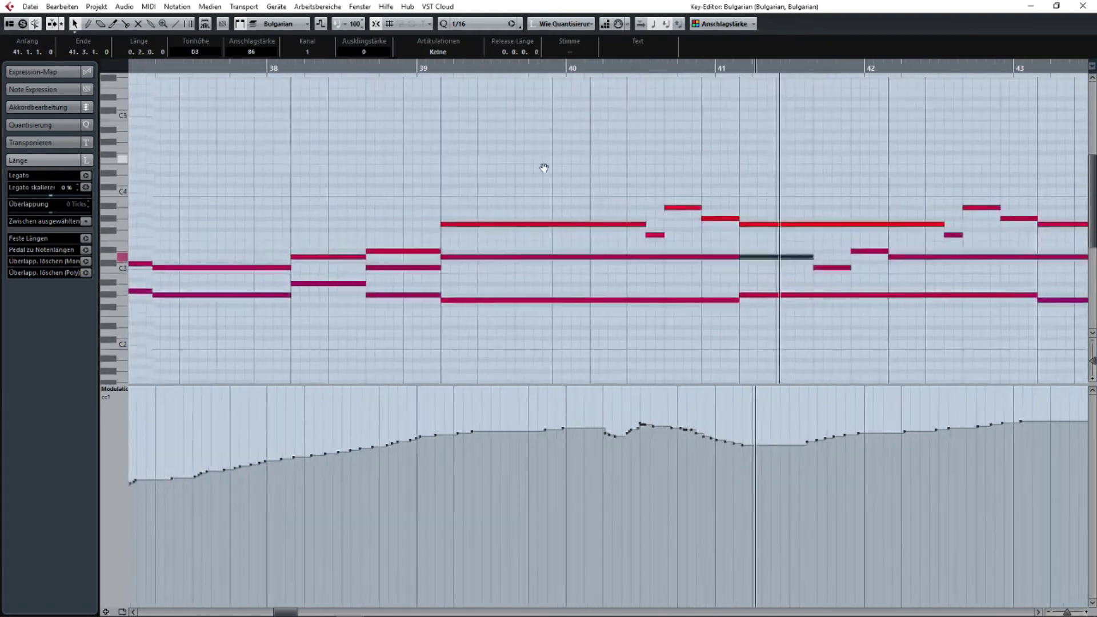
drag(380, 188, 868, 340)
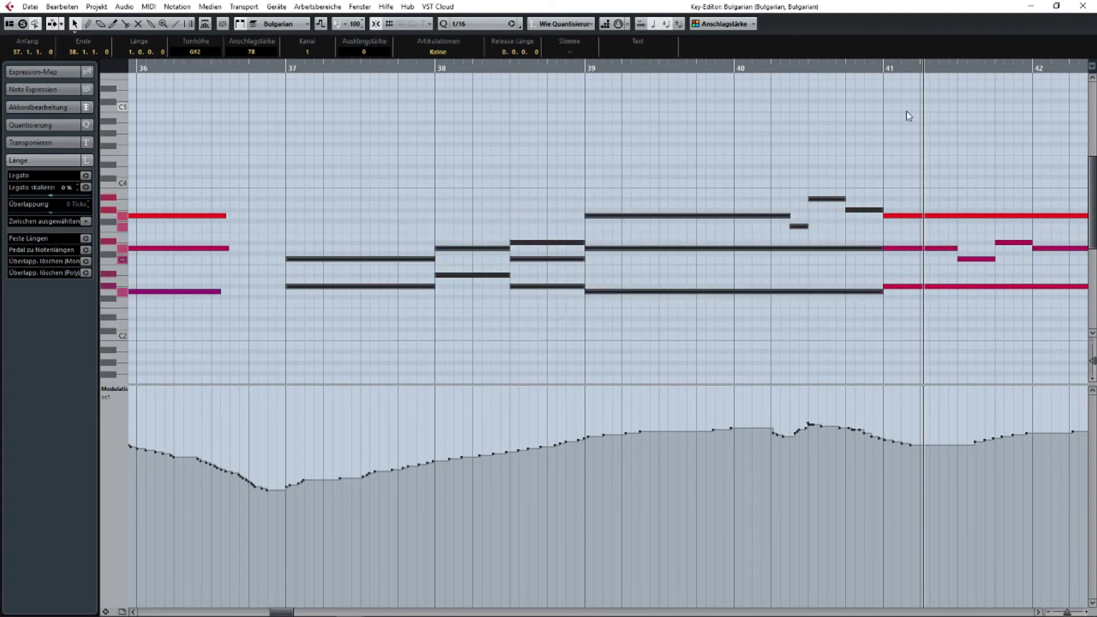
Reopen the Slavic track's Kontakt on the Performance page and extend D1 - Pattern 3 to eh, eh, mah, ree, yah, eh.
click(1083, 5)
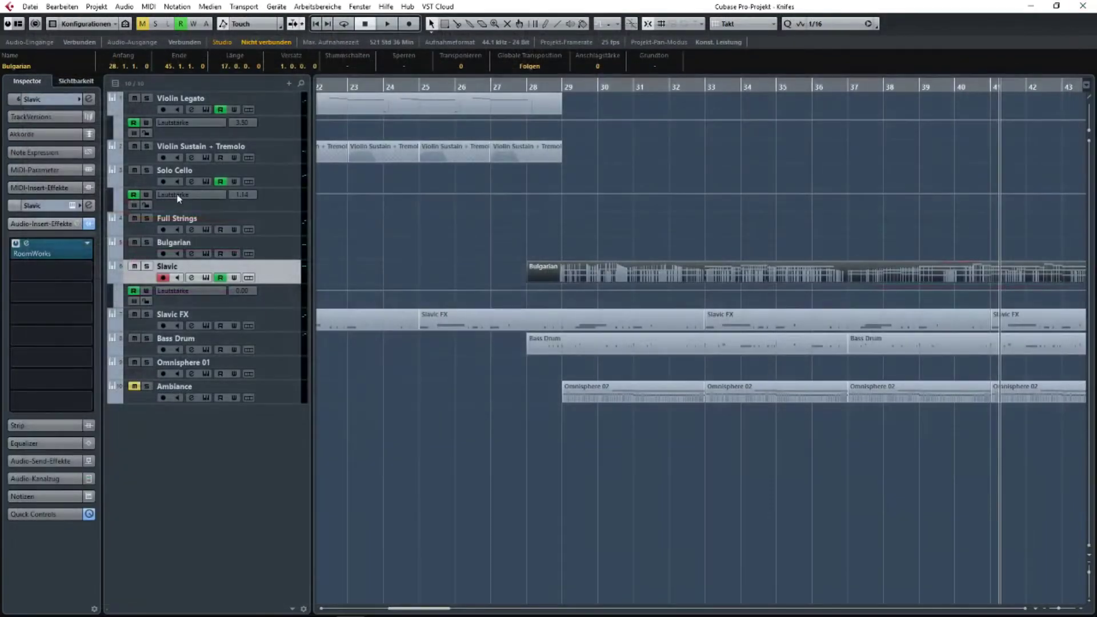
click(205, 274)
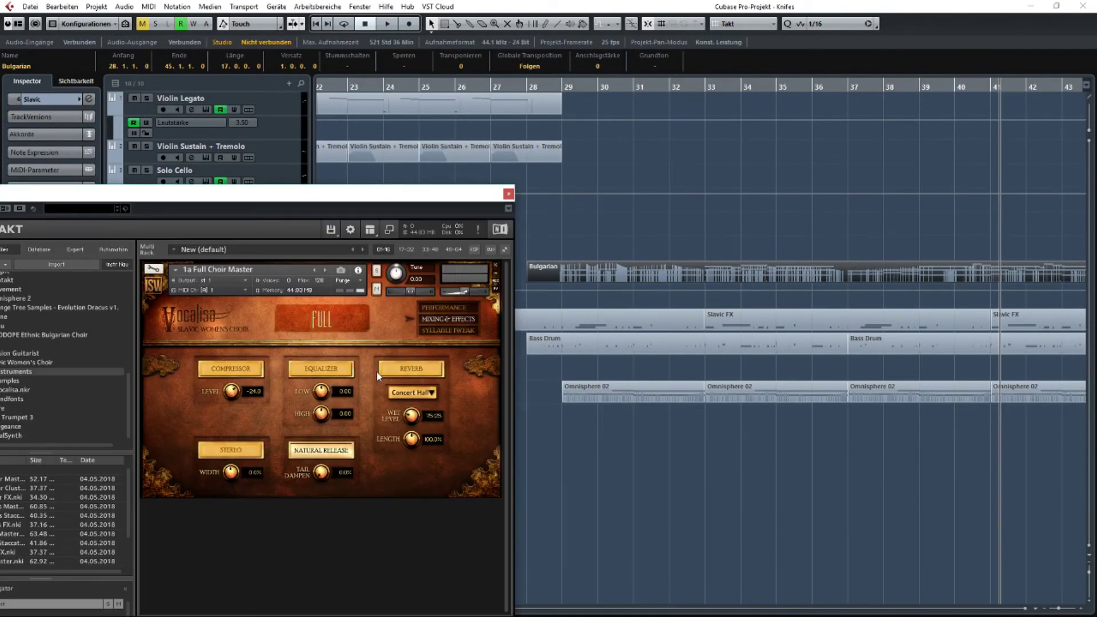
click(451, 308)
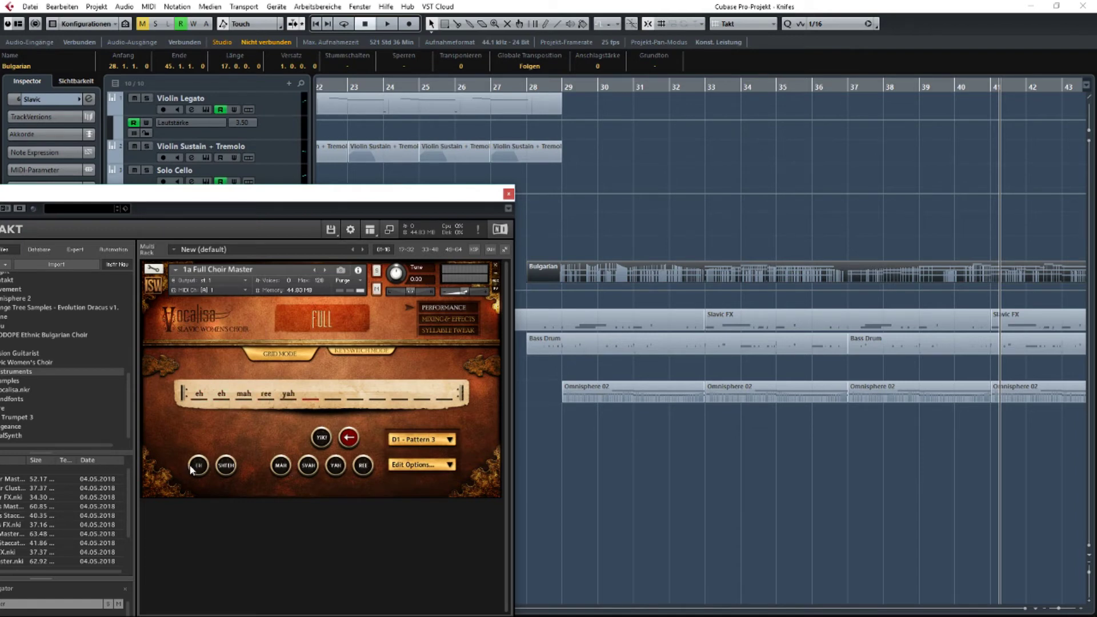
Audition the choir with the extended syllable pattern from bar 37, restarting the passage once.
click(853, 87)
key(space)
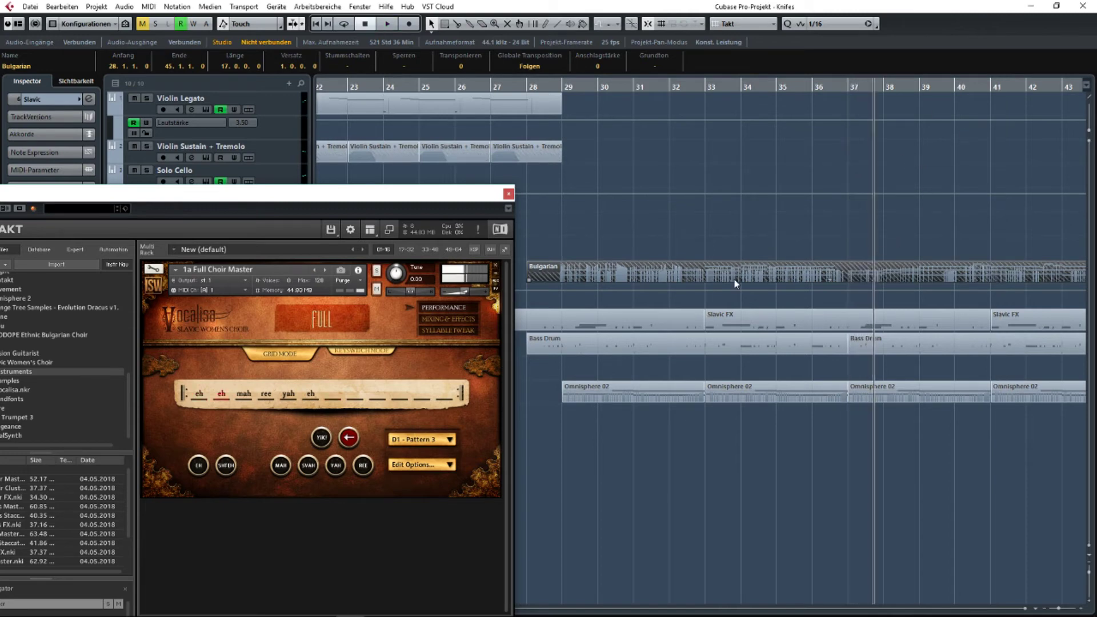
key(space)
click(856, 88)
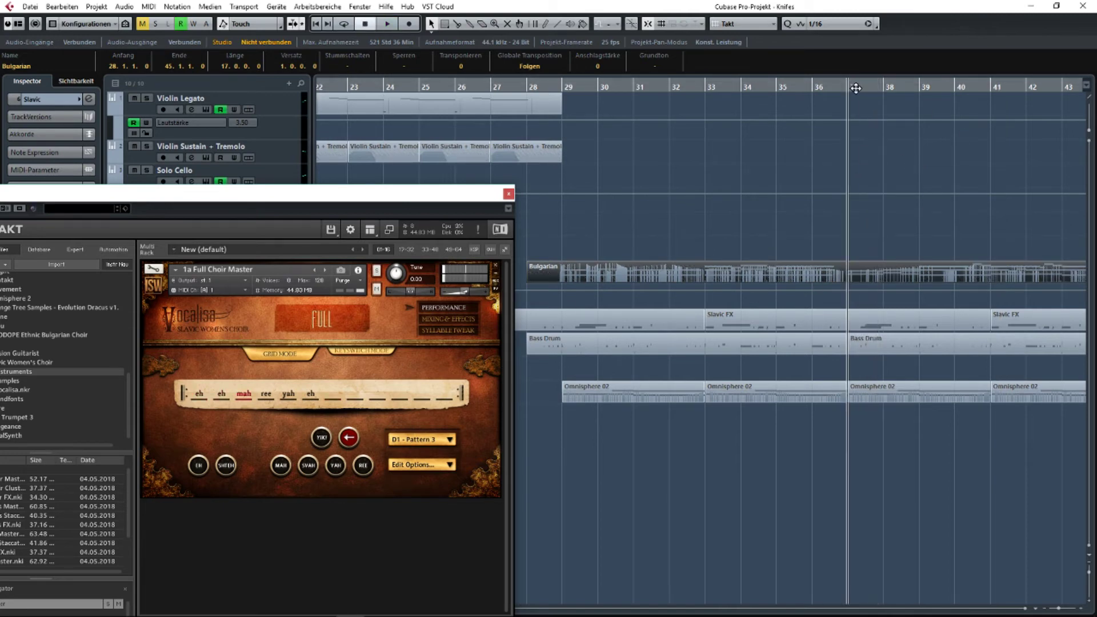
key(space)
Open the Bulgarian part beside Kontakt and follow the notes and syllables through to bar 44 during playback.
drag(849, 237, 916, 281)
double_click(917, 281)
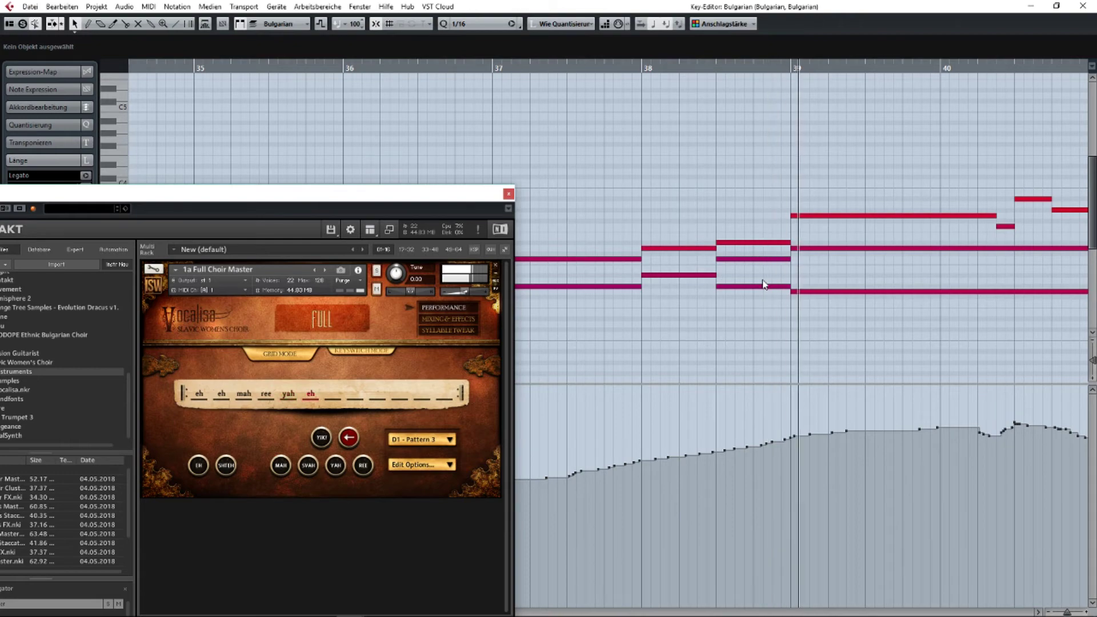
drag(898, 282, 661, 280)
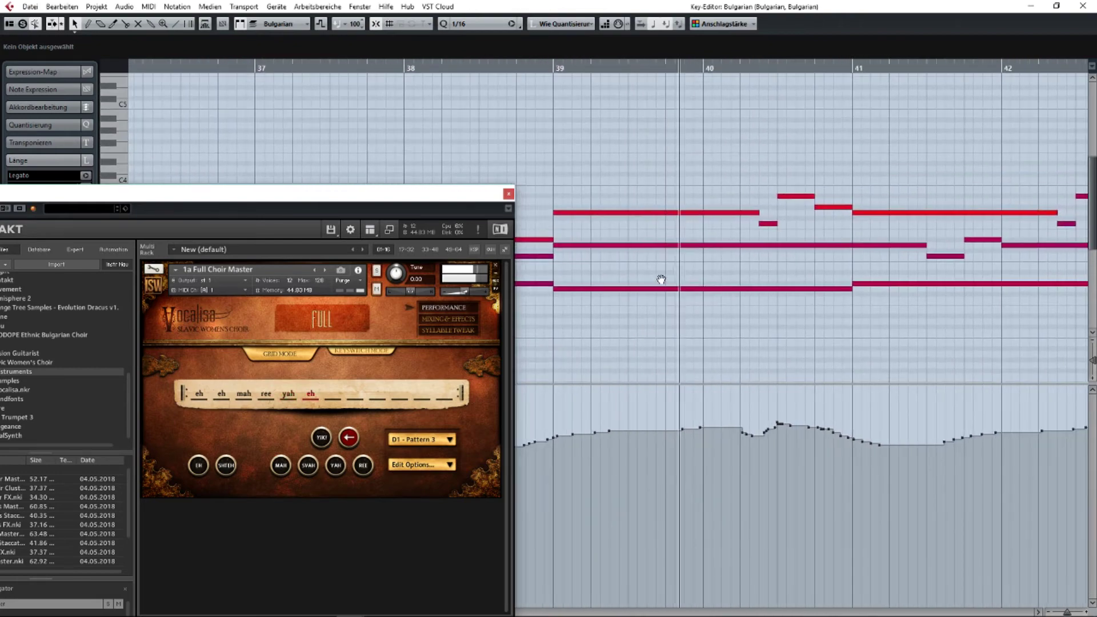
drag(761, 282, 615, 294)
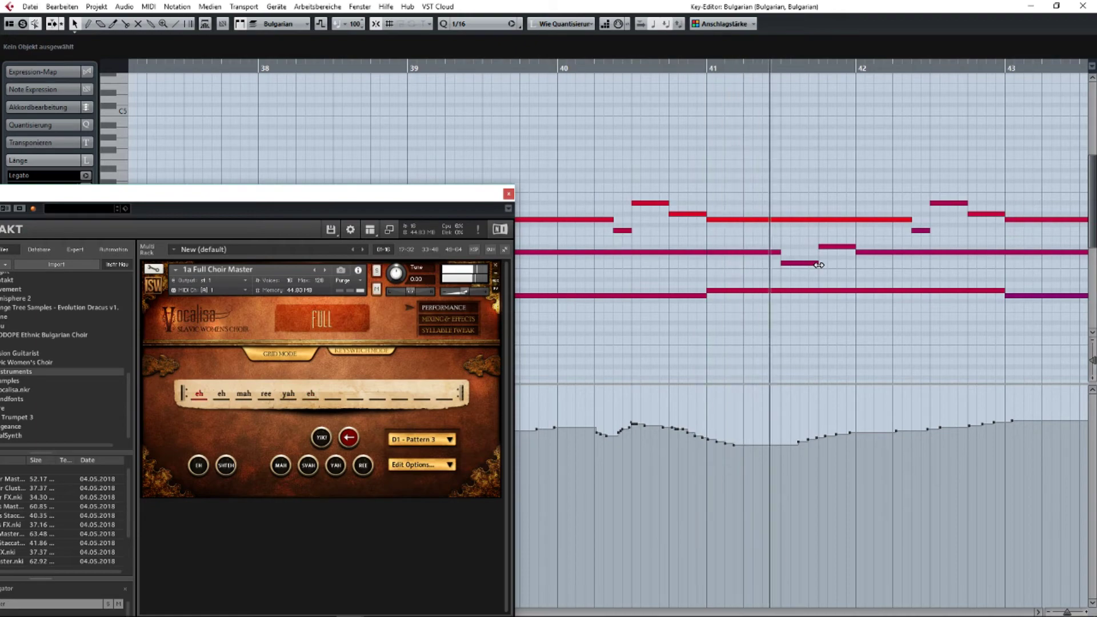
drag(916, 270, 672, 270)
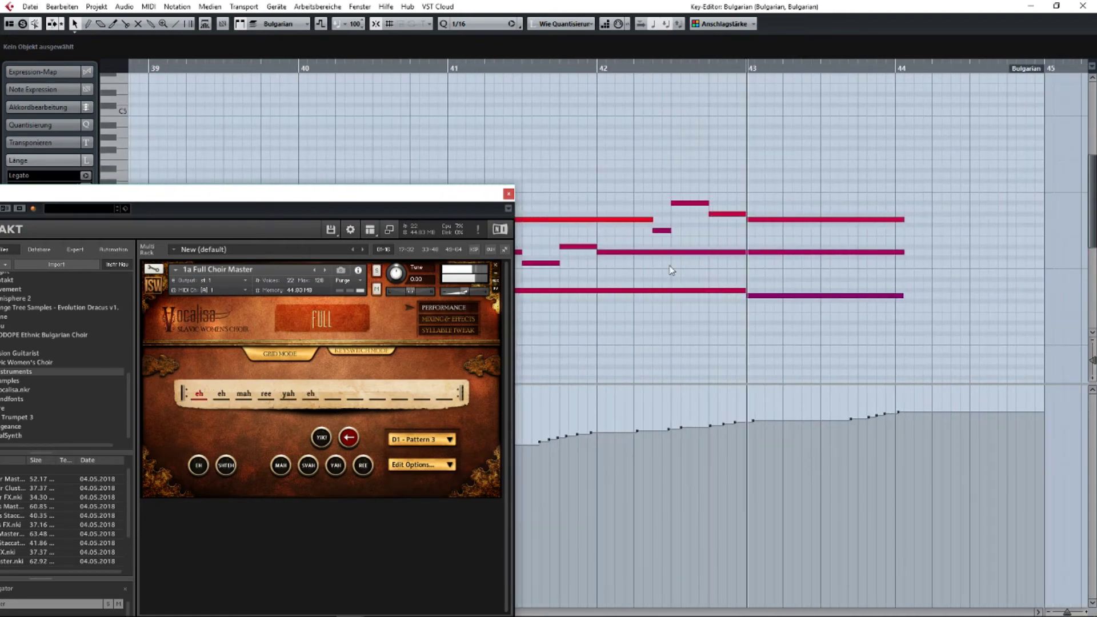
scroll(671, 270, down, 2)
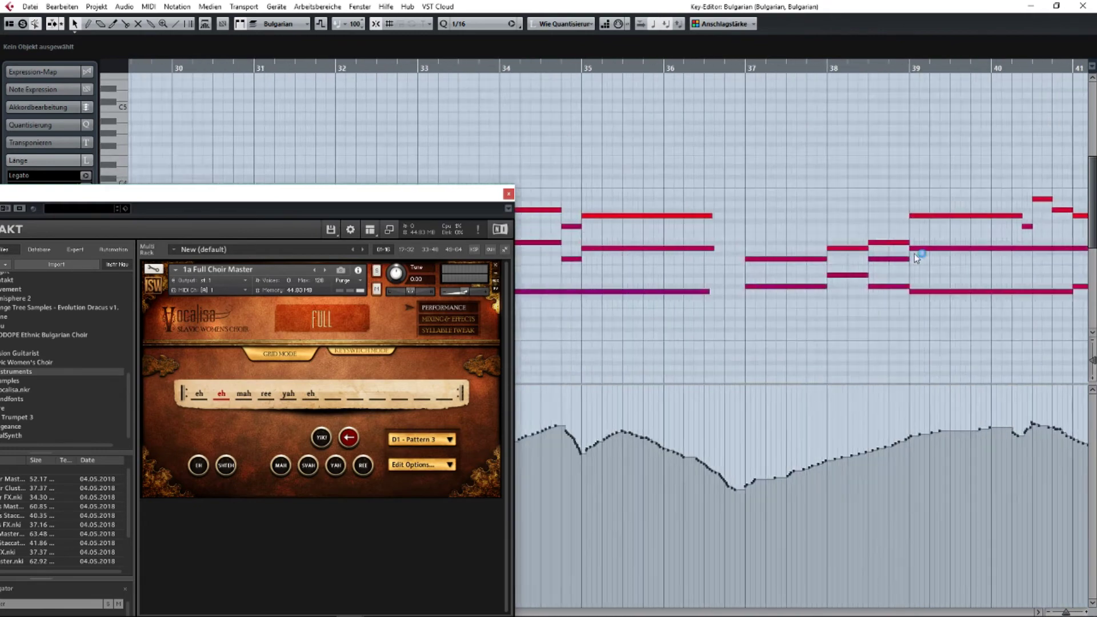
Close Kontakt and play the Bulgarian part from bar 37, examining the chord changes up to bar 40.
drag(916, 258, 816, 228)
click(509, 195)
drag(752, 194, 532, 201)
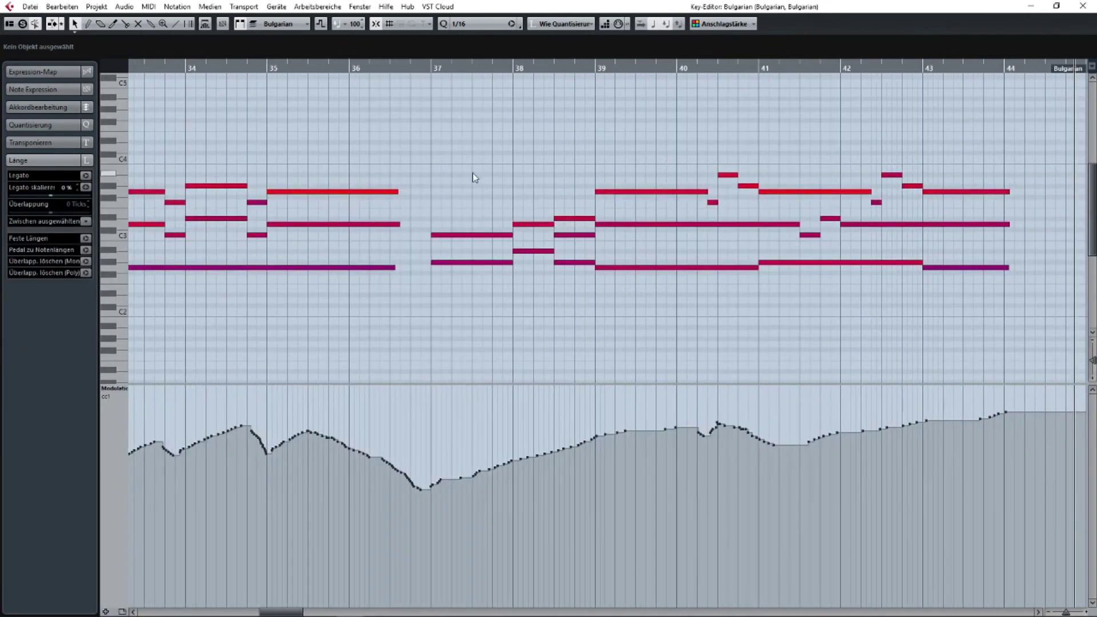
scroll(473, 173, up, 3)
click(385, 69)
key(space)
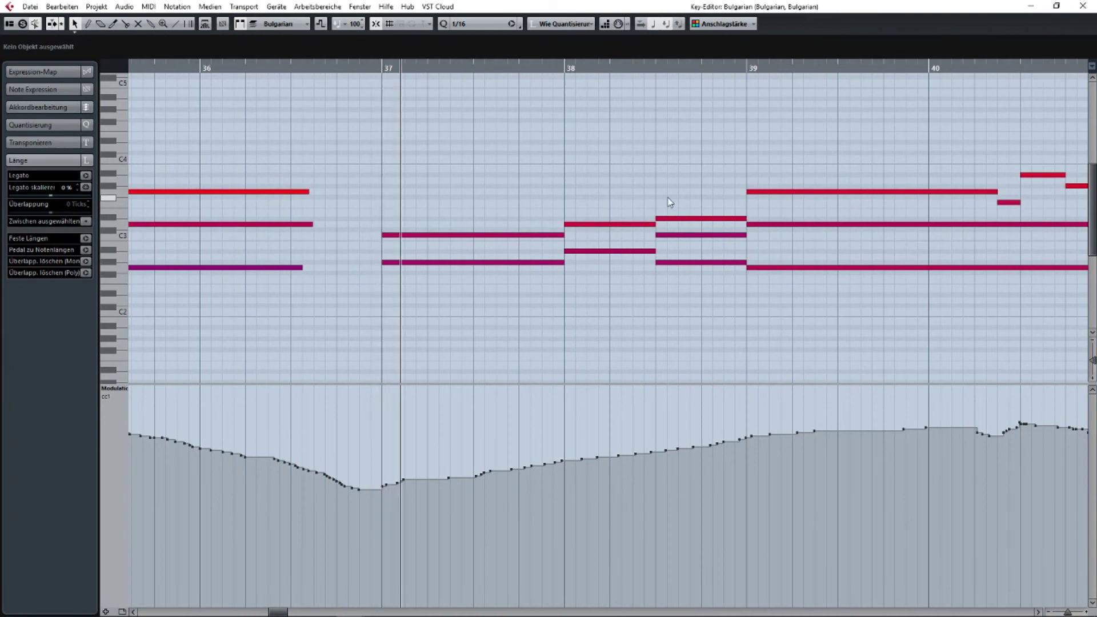
click(382, 67)
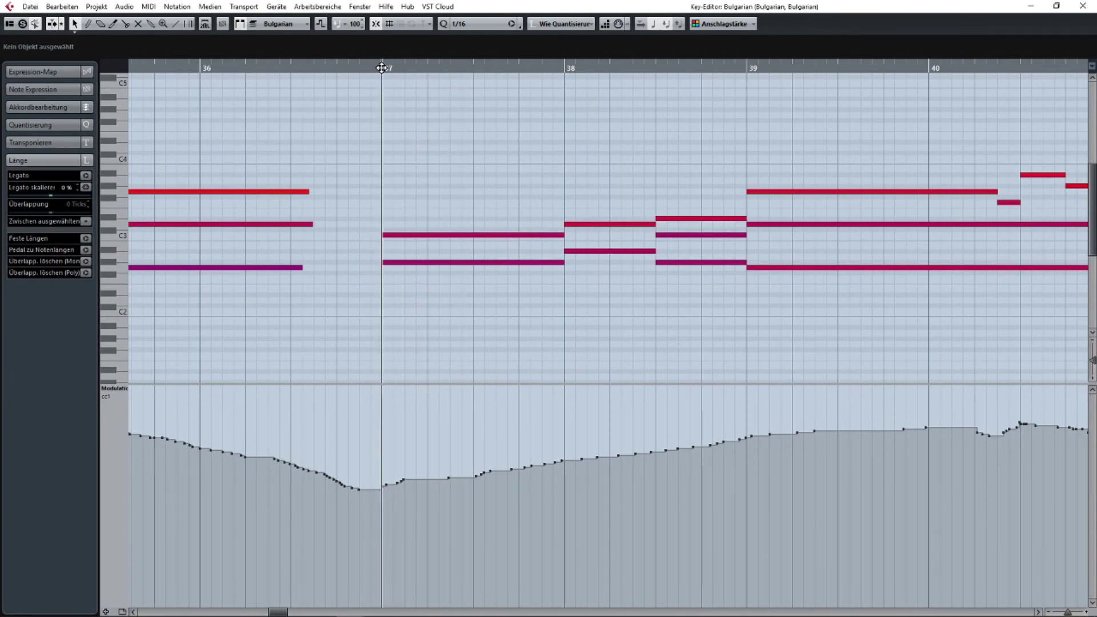
drag(690, 170, 553, 180)
scroll(558, 180, up, 2)
scroll(560, 183, up, 1)
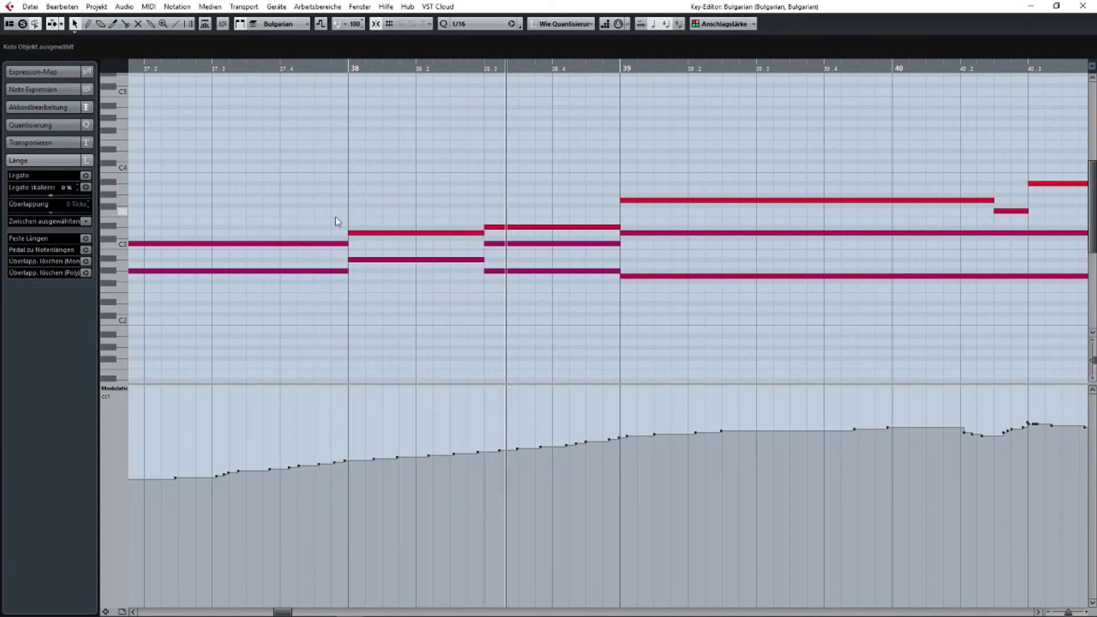
Try lengthening the first two chords in bars 37 and 38 by 39 ticks to overlap the following notes, audition it, and undo the change.
drag(313, 236, 368, 294)
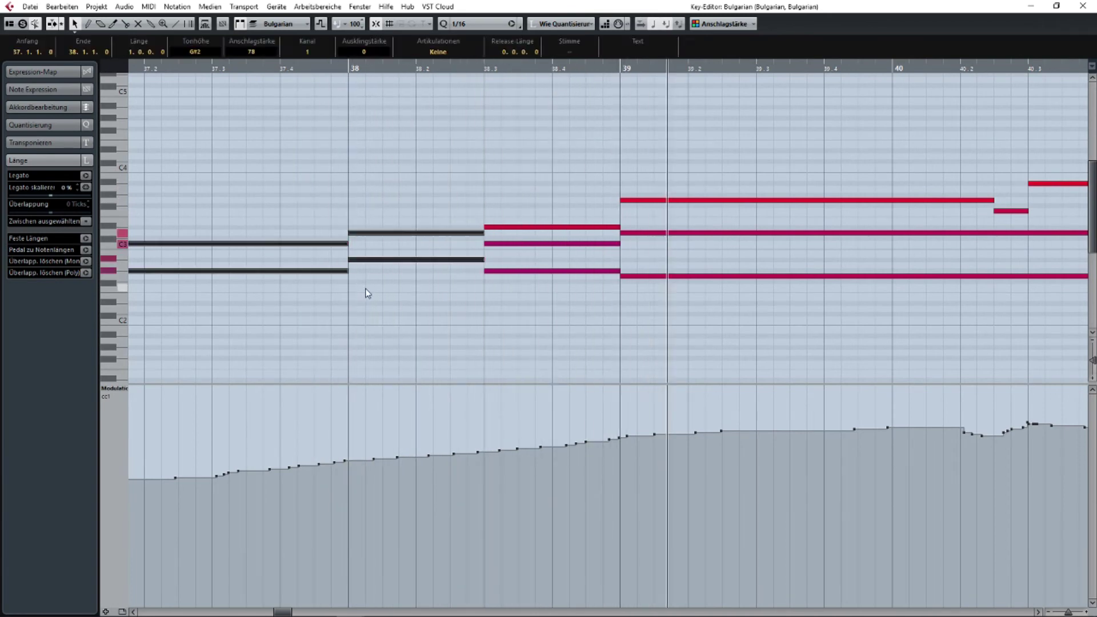
drag(325, 68, 176, 68)
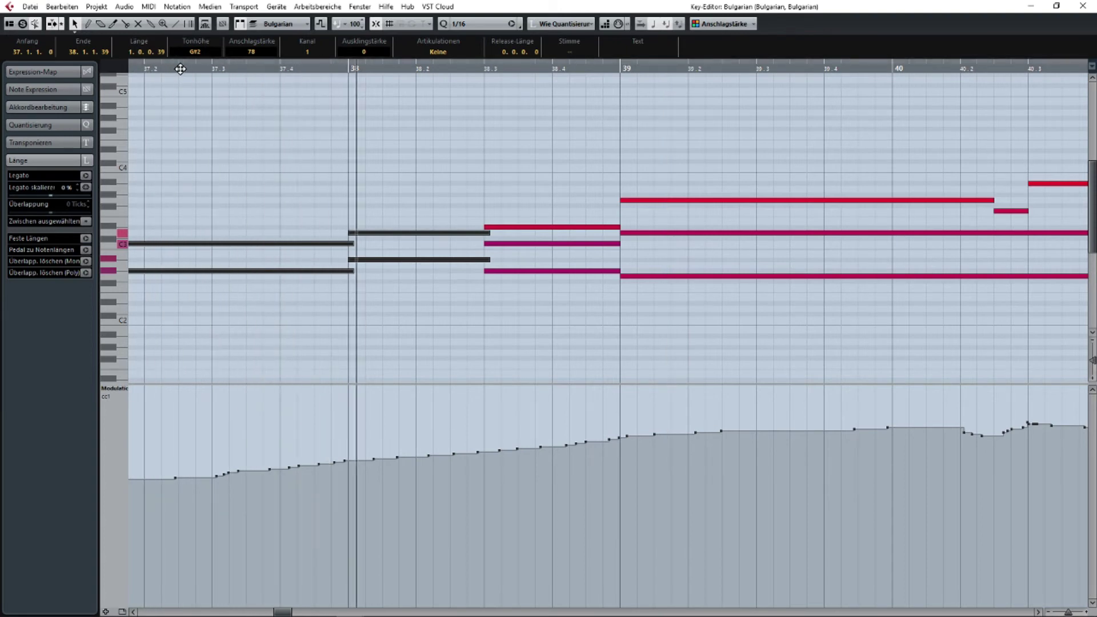
drag(381, 141, 721, 157)
scroll(721, 157, down, 3)
key(space)
key(ctrl+z)
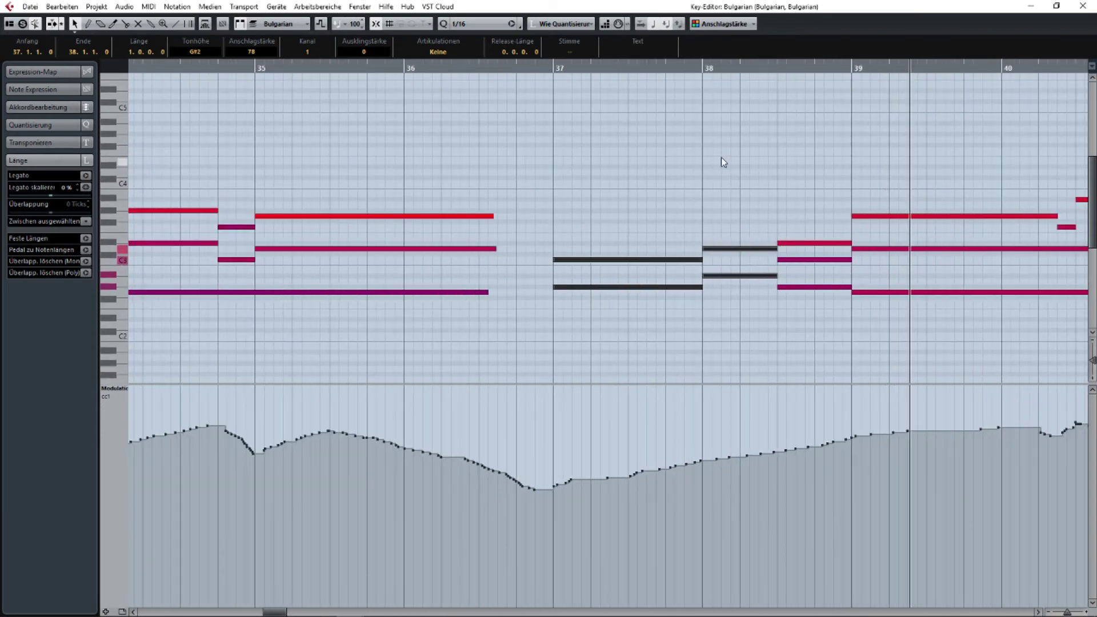
Follow playback of the Bulgarian part from bar 39 to its closing notes and examine the voice movements in bars 40 to 43.
scroll(724, 165, up, 3)
drag(777, 183, 399, 176)
scroll(605, 171, right, 5)
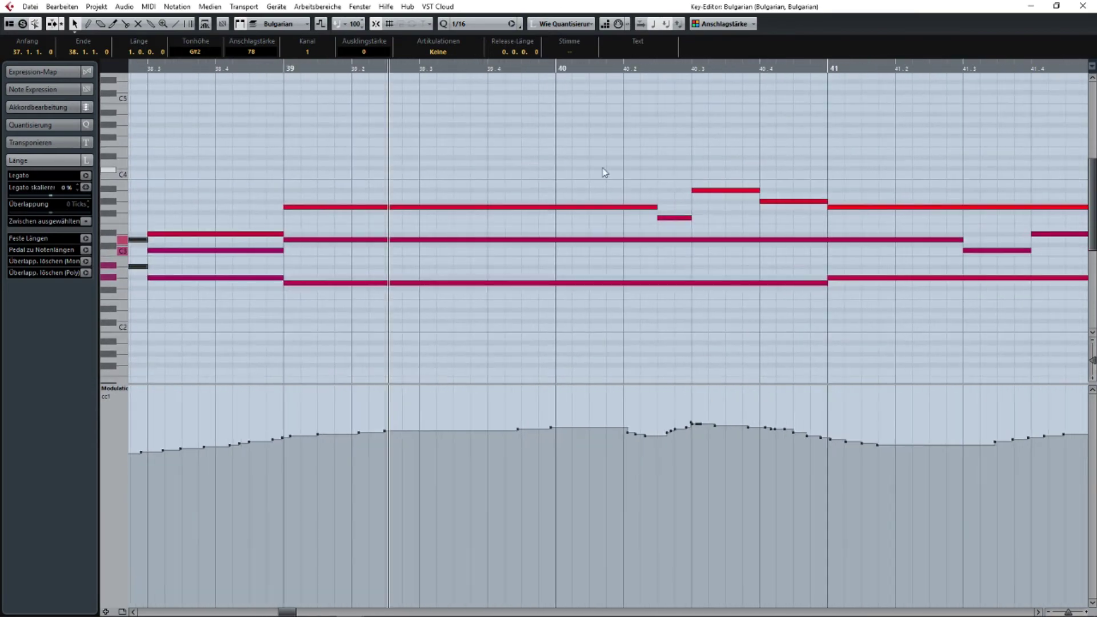
scroll(715, 171, down, 3)
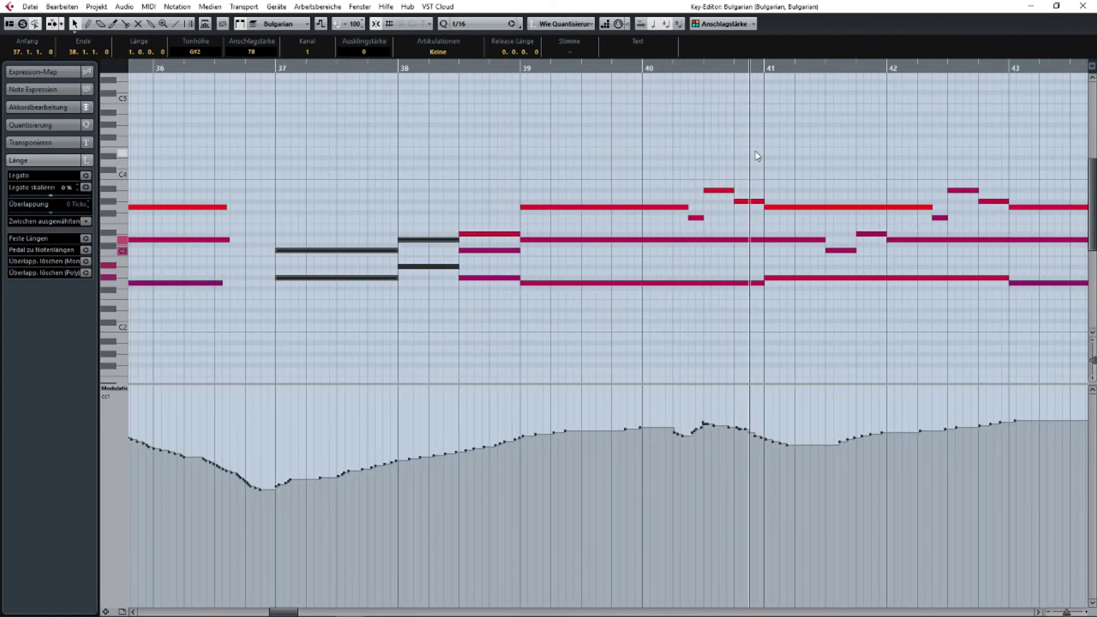
drag(863, 155, 656, 154)
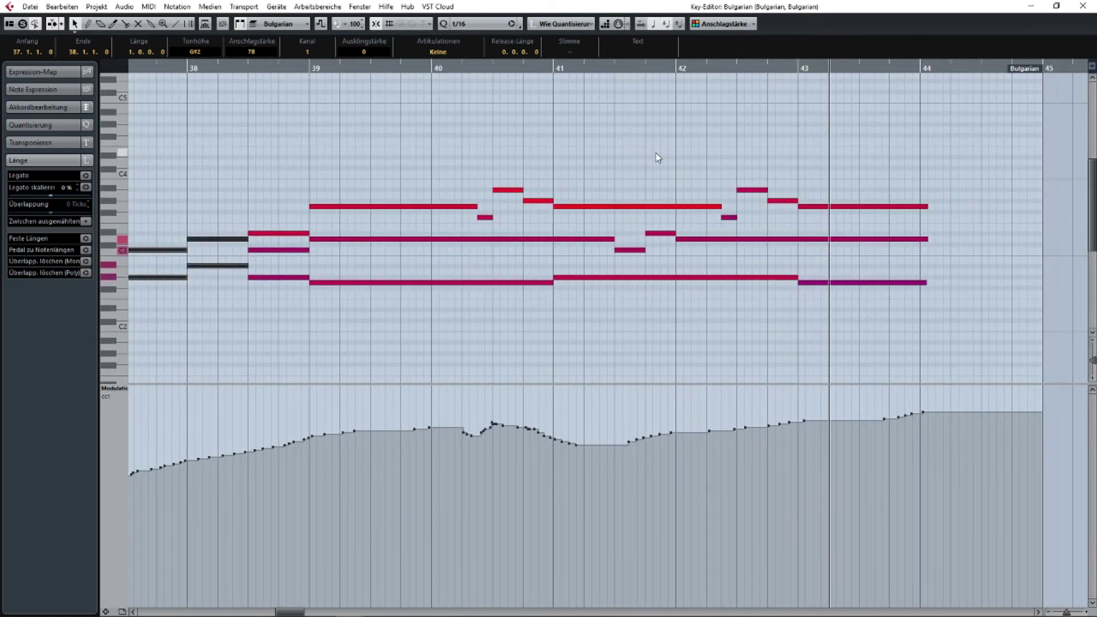
Try drawing a falling modulation line from bar 43 to bar 44 of the Bulgarian part, and undo it.
key(g)
key(g)
right_click(857, 377)
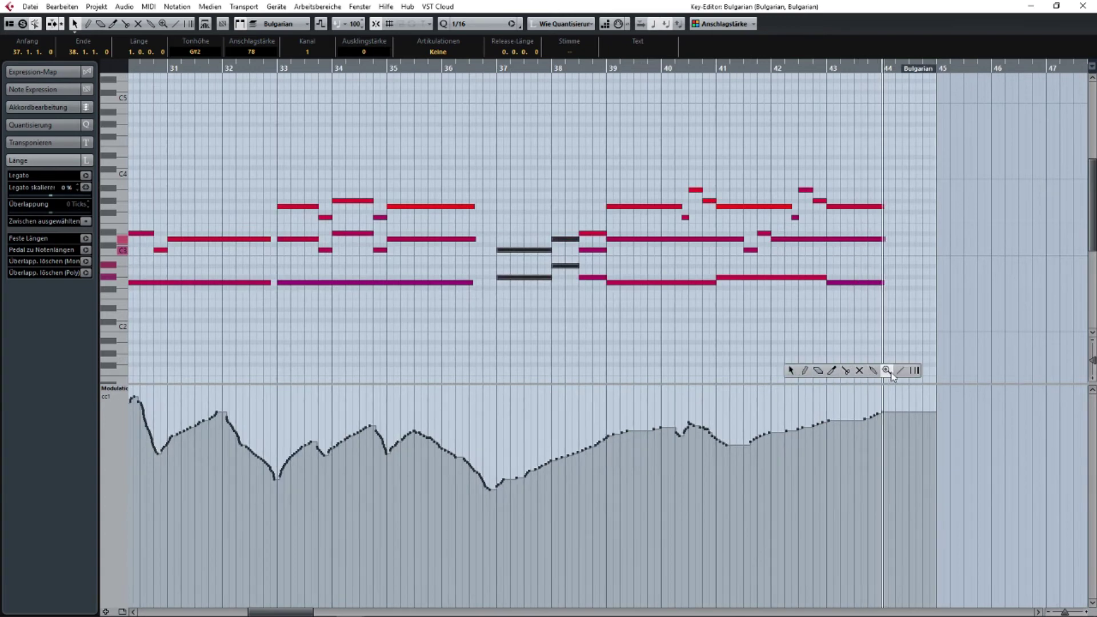
click(886, 374)
key(h)
key(h)
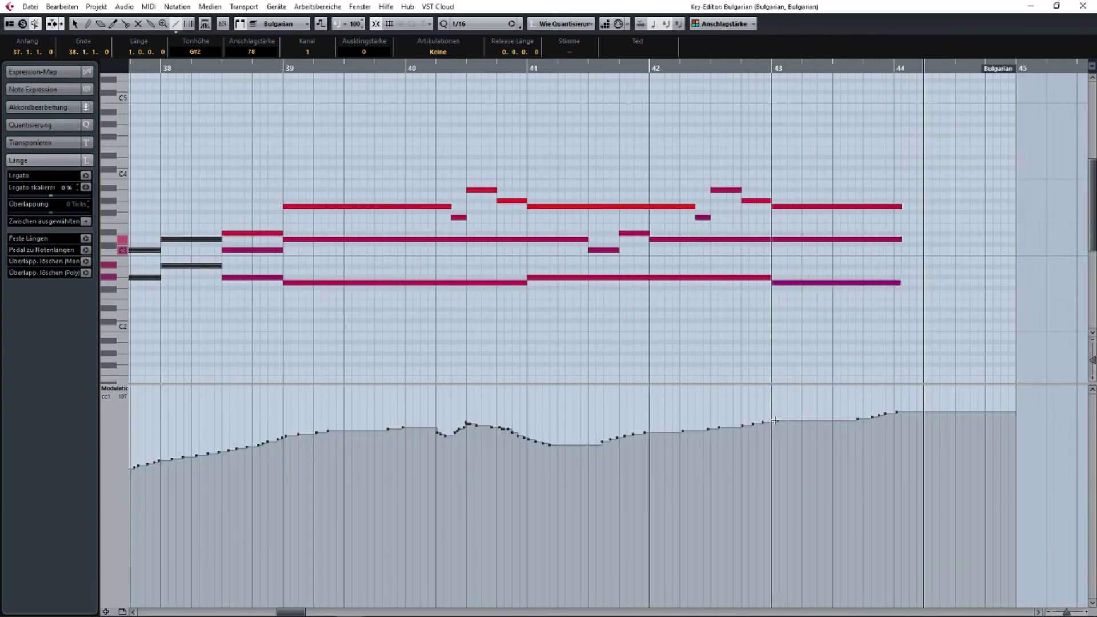
drag(849, 440, 937, 487)
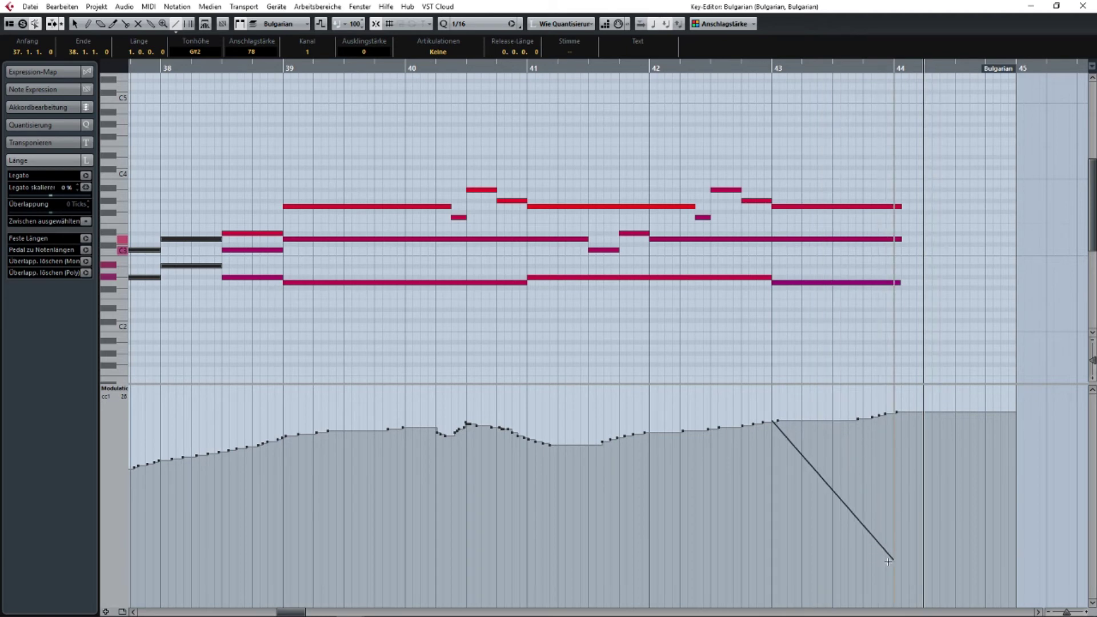
mouse_move(901, 576)
mouse_down()
mouse_move(898, 590)
mouse_move(900, 570)
mouse_up()
key(ctrl+z)
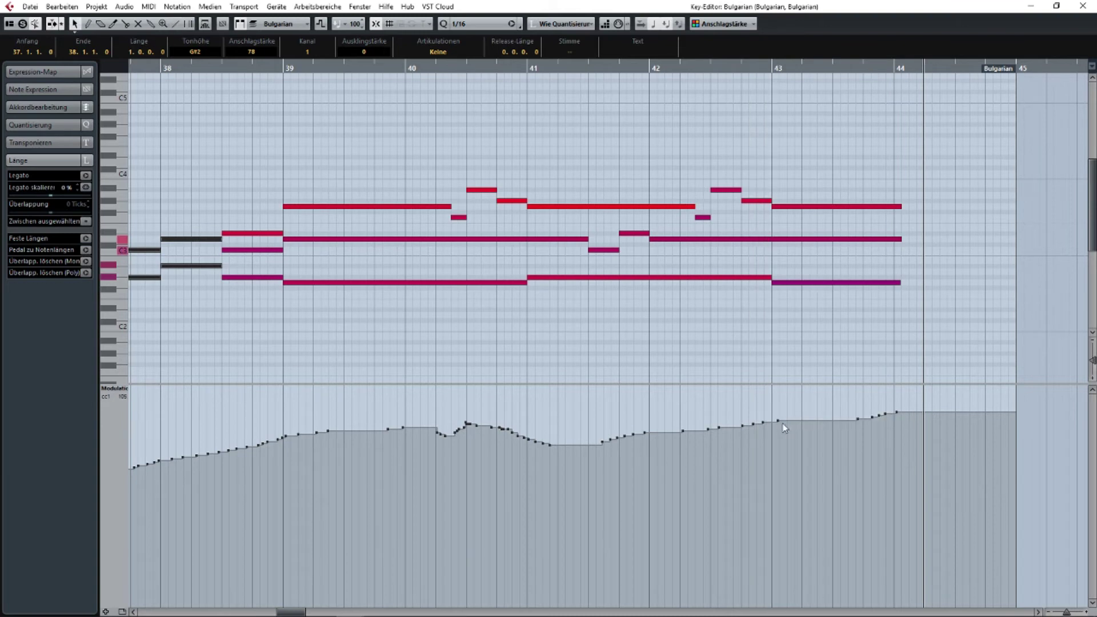
Draw a steep falling modulation line from bar 43 to the end of the last notes and audition it.
click(778, 422)
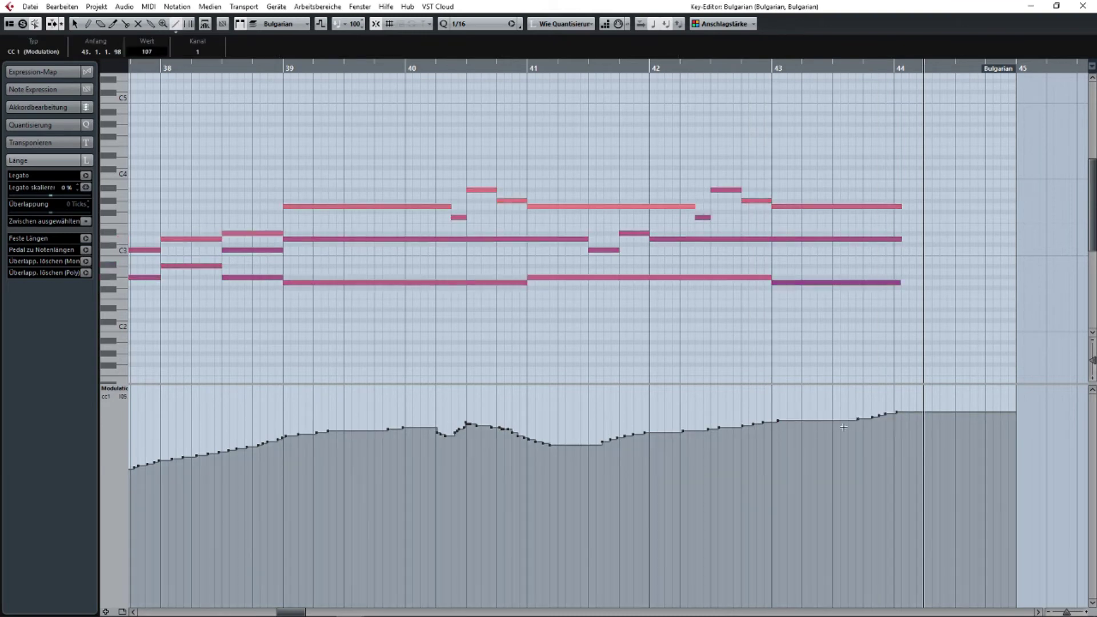
mouse_move(773, 422)
mouse_down()
mouse_move(933, 543)
mouse_move(898, 576)
mouse_up()
click(772, 68)
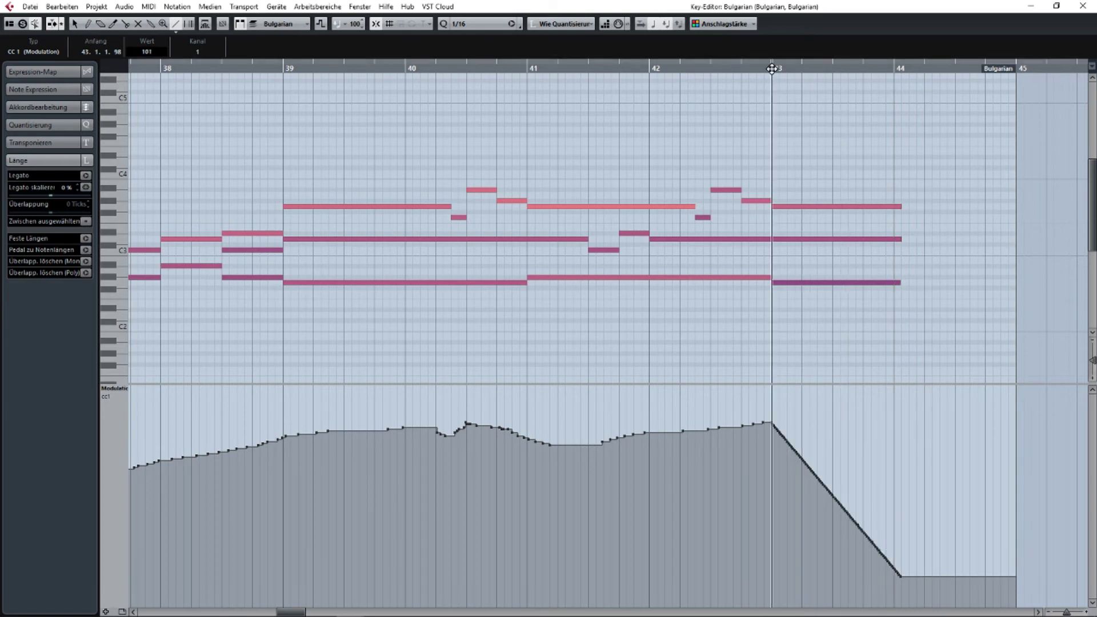
key(space)
key(1)
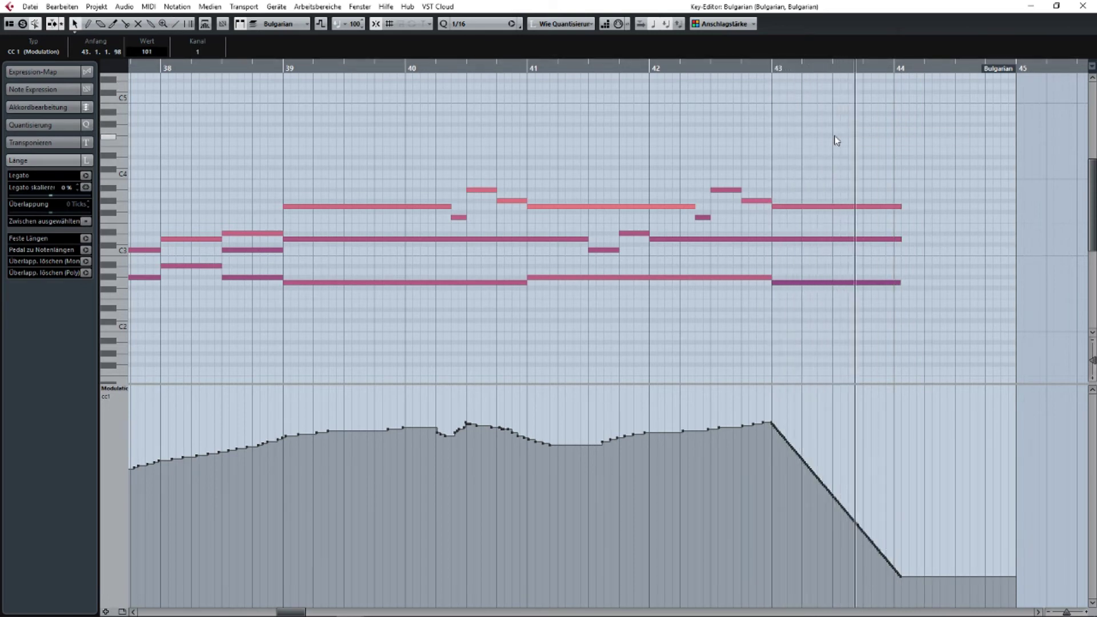
Redraw the modulation line with a gentler fall from bar 43 to the end of the last notes and audition it.
right_click(742, 393)
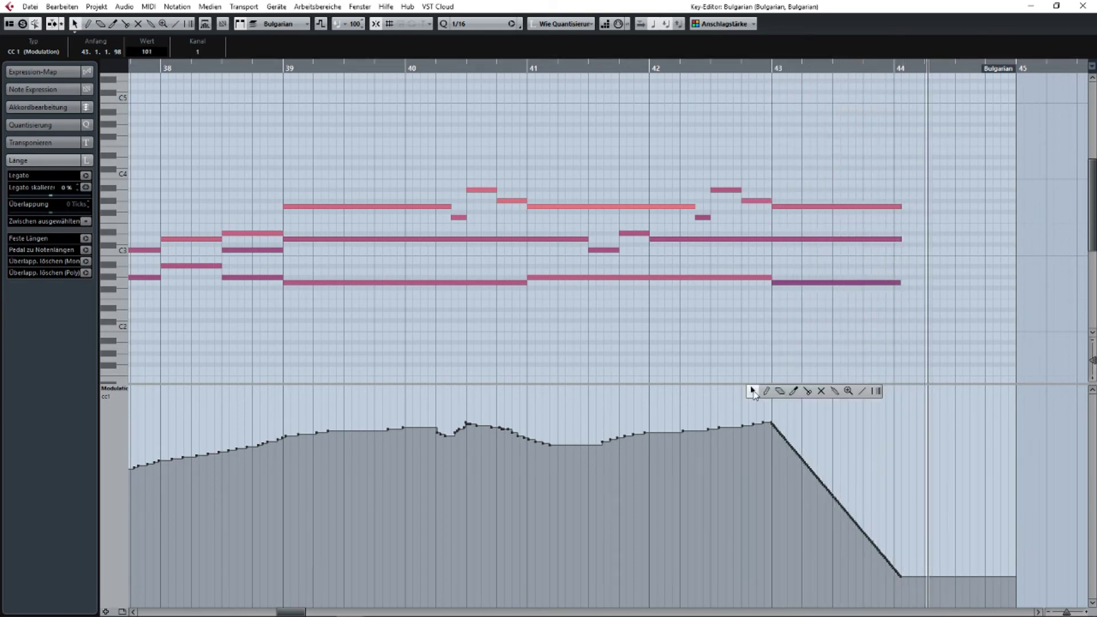
click(860, 392)
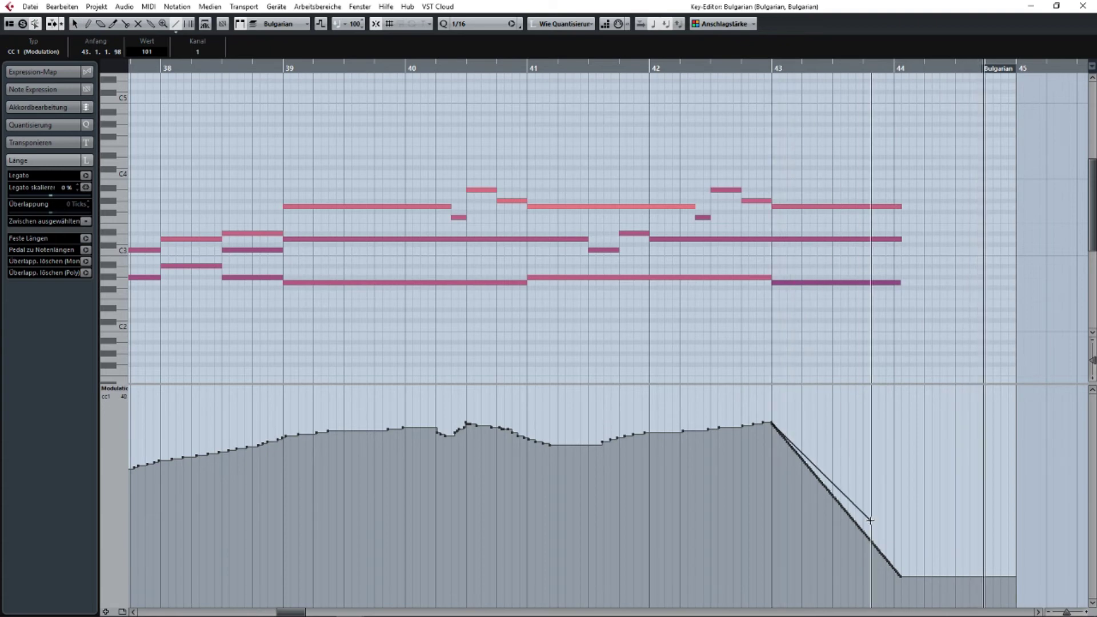
drag(870, 521, 899, 508)
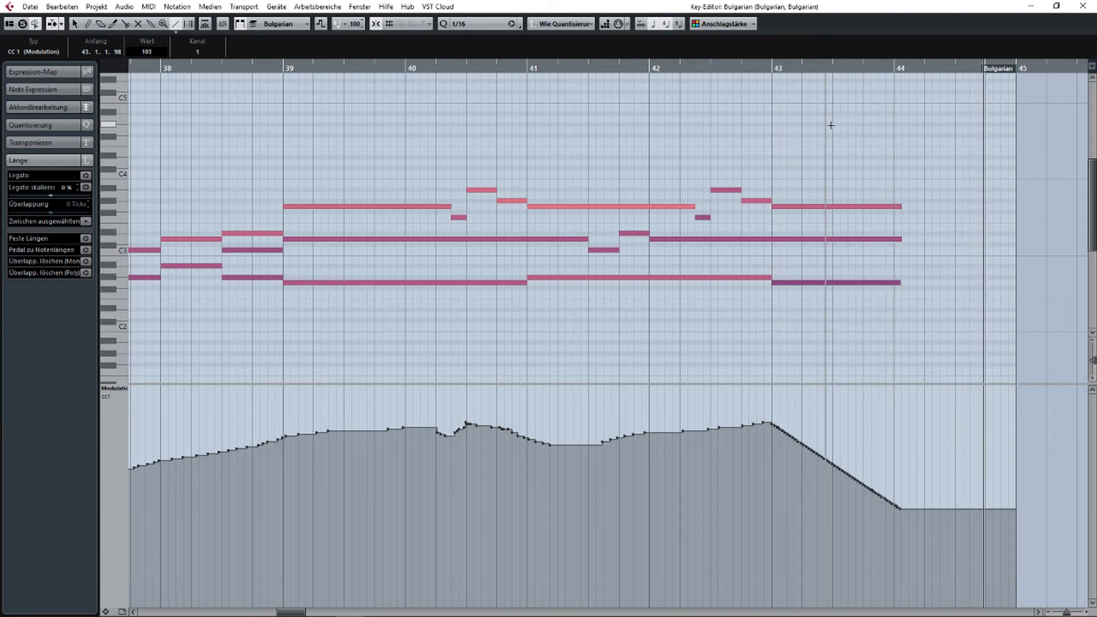
click(778, 70)
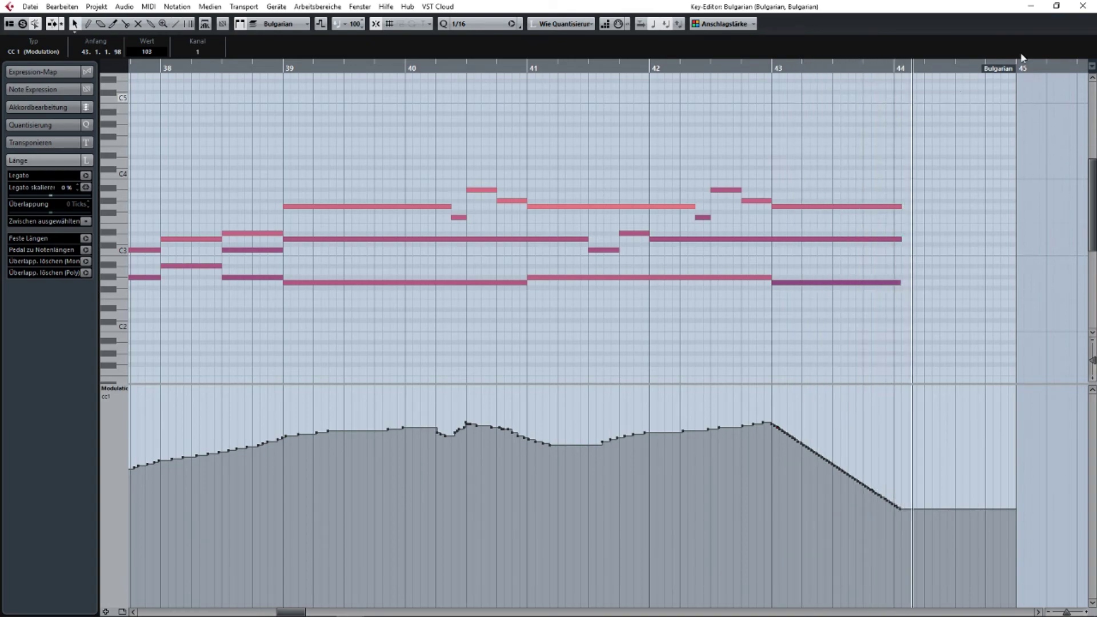
Close the editor, move the Slavic part at bars 45 to 53 onto the Bulgarian track, and play it from bar 45.
click(1083, 6)
scroll(758, 283, down, 3)
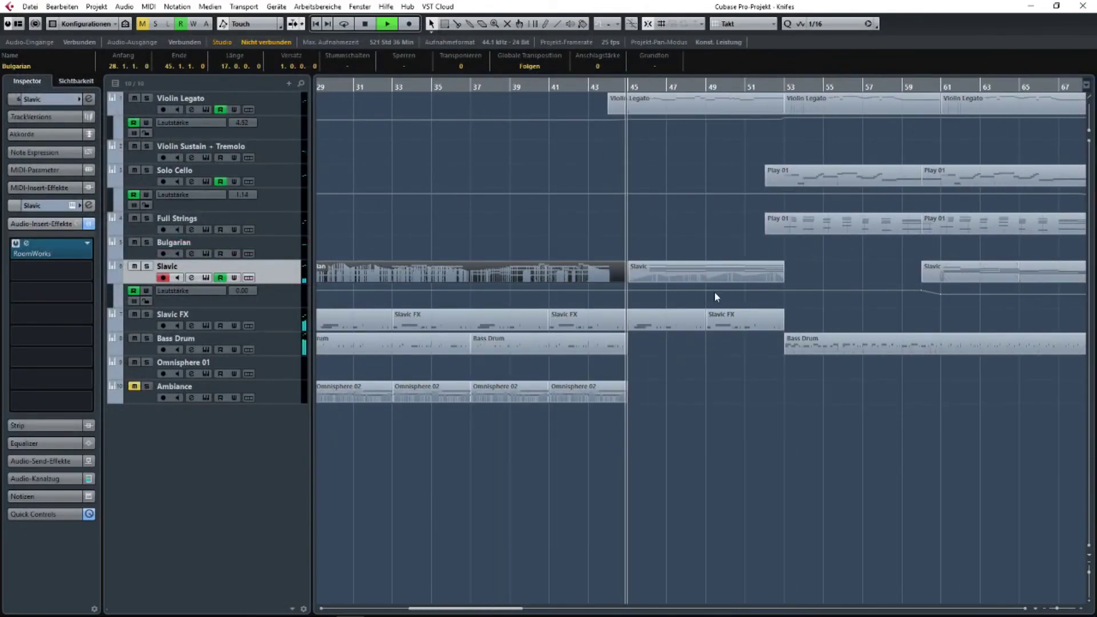
scroll(619, 288, up, 2)
scroll(619, 288, up, 1)
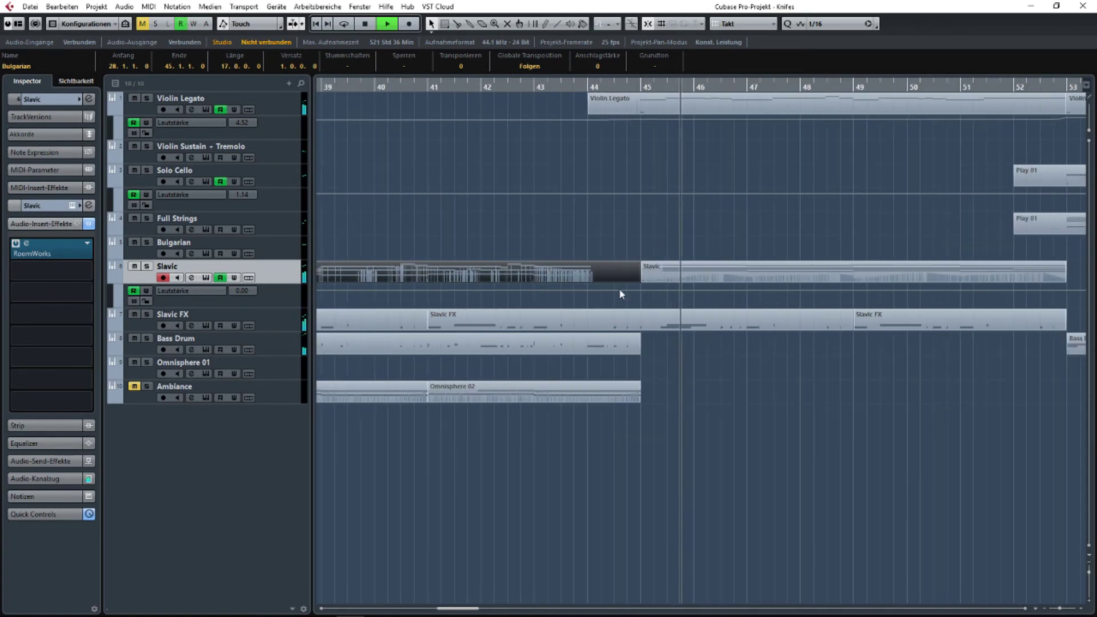
drag(666, 273, 666, 253)
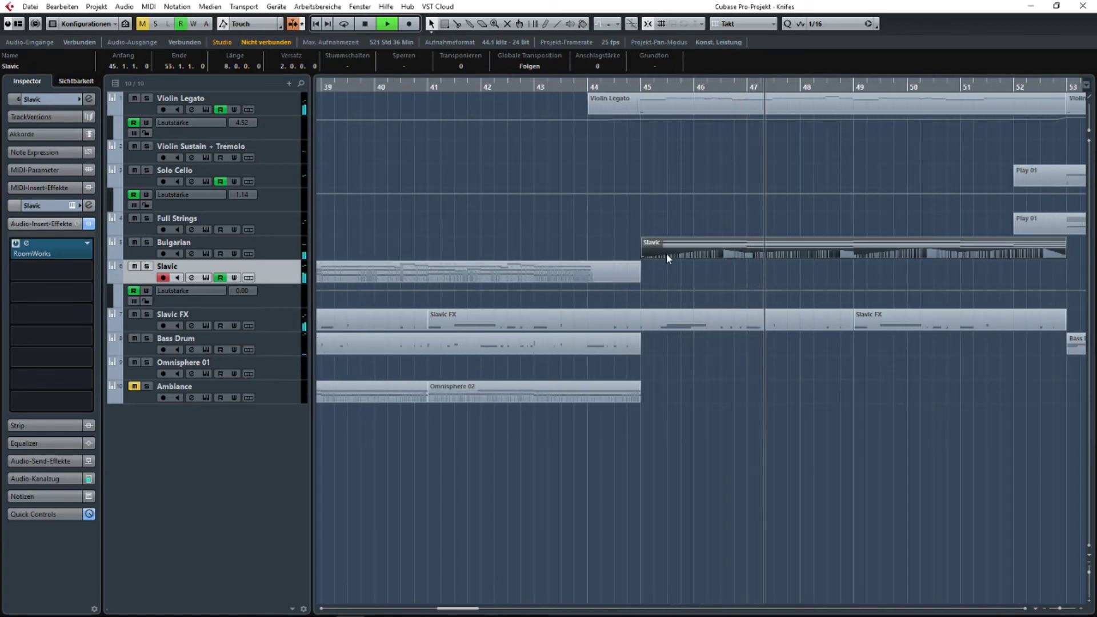
click(747, 268)
key(space)
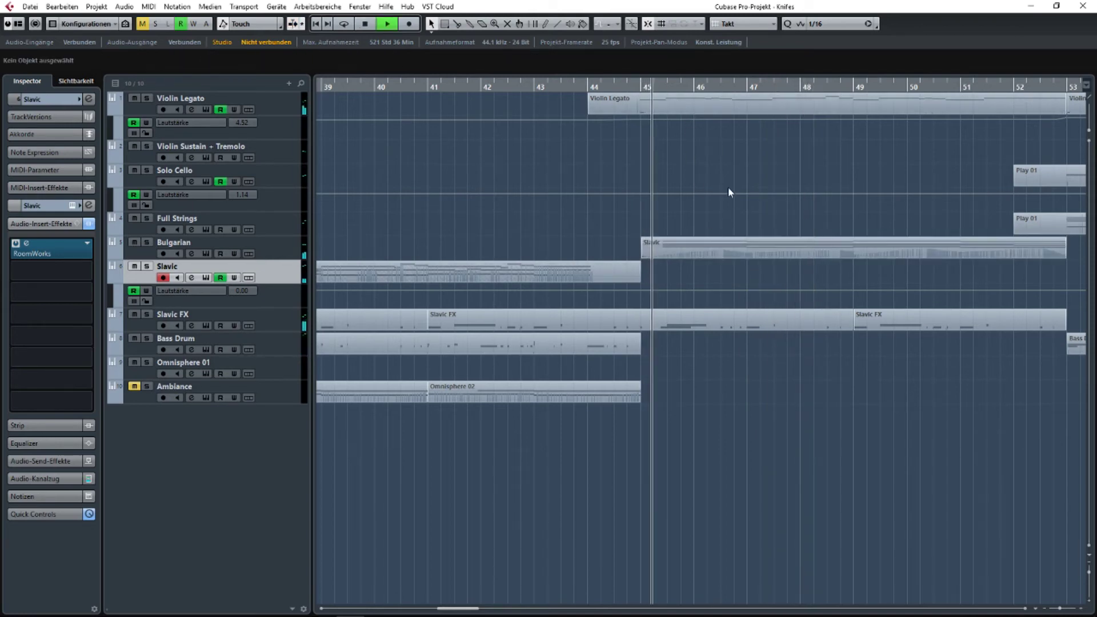
Open the moved Slavic part, show its CC 1 (Modulation) data, and scale the whole modulation curve up.
double_click(763, 254)
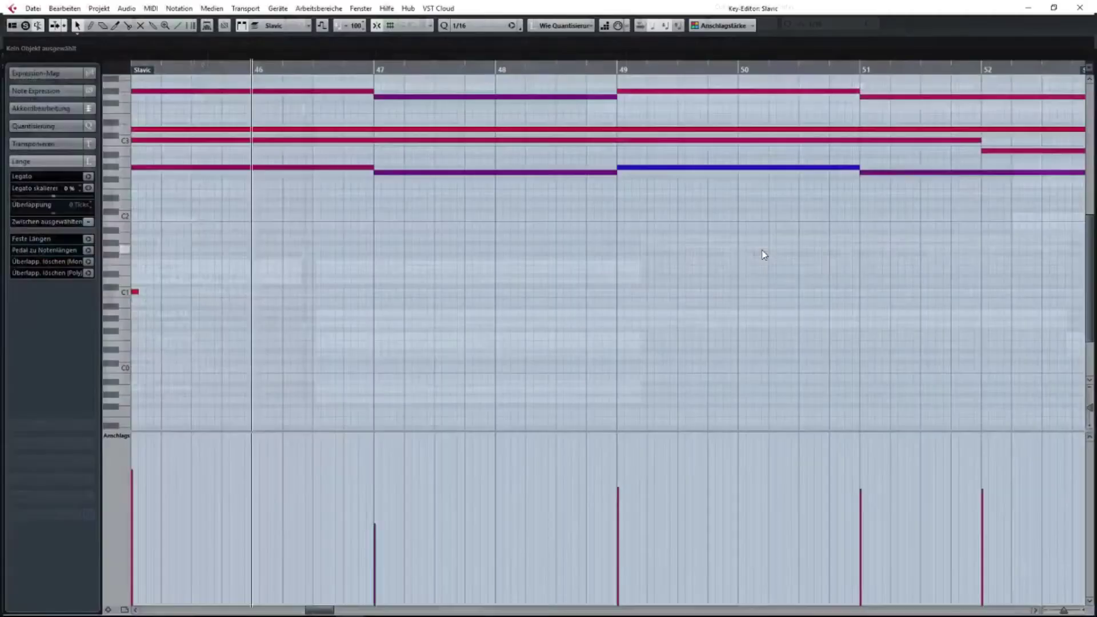
click(121, 437)
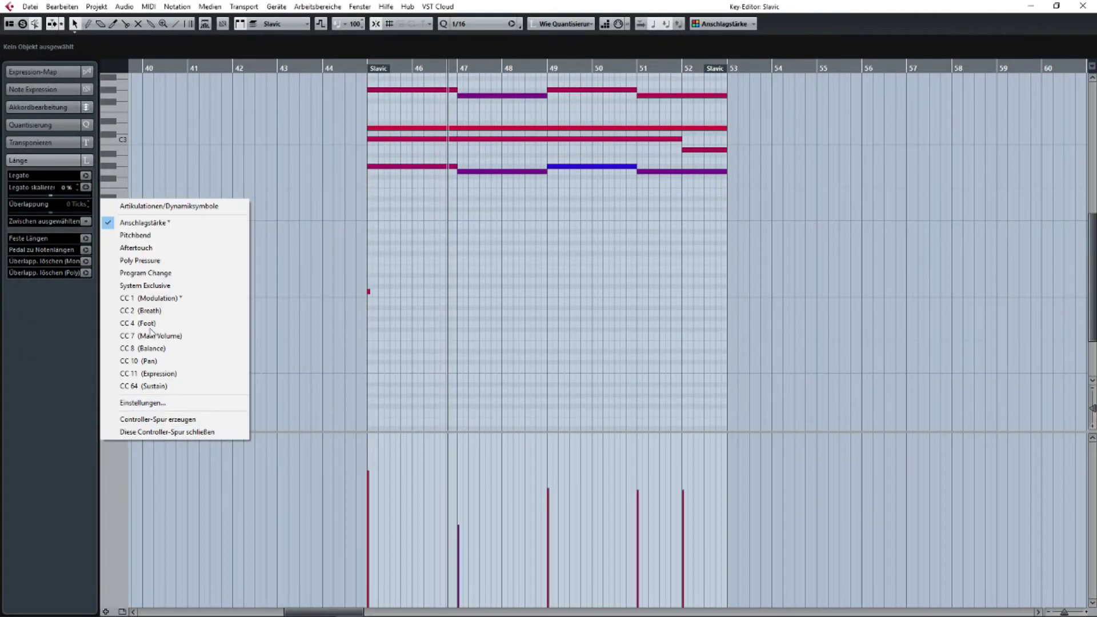
click(189, 298)
key(ctrl+a)
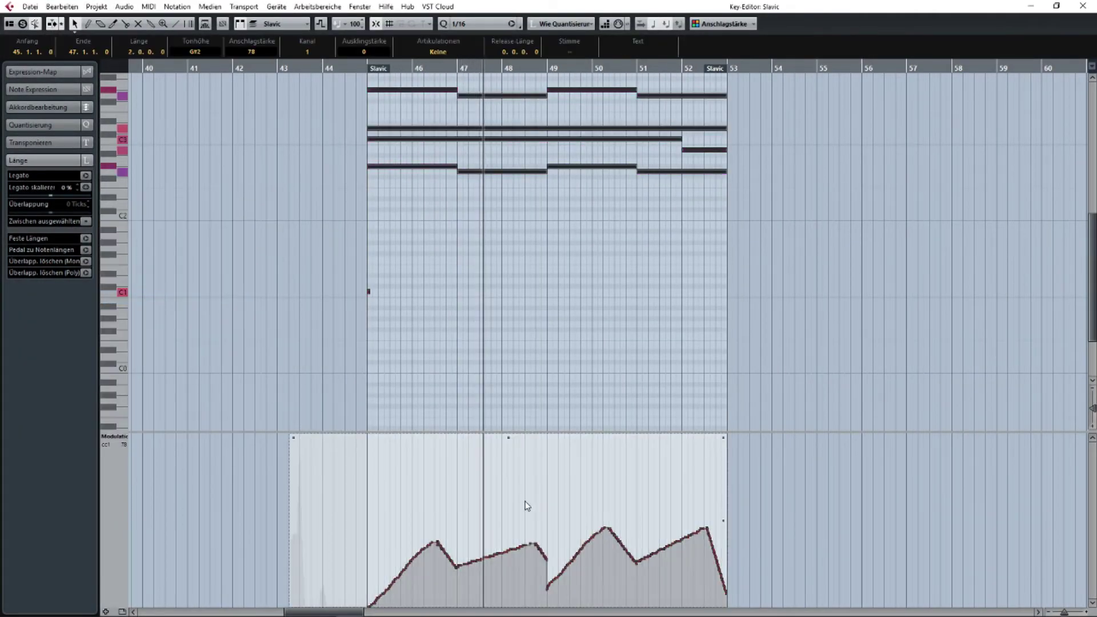
drag(505, 423, 511, 397)
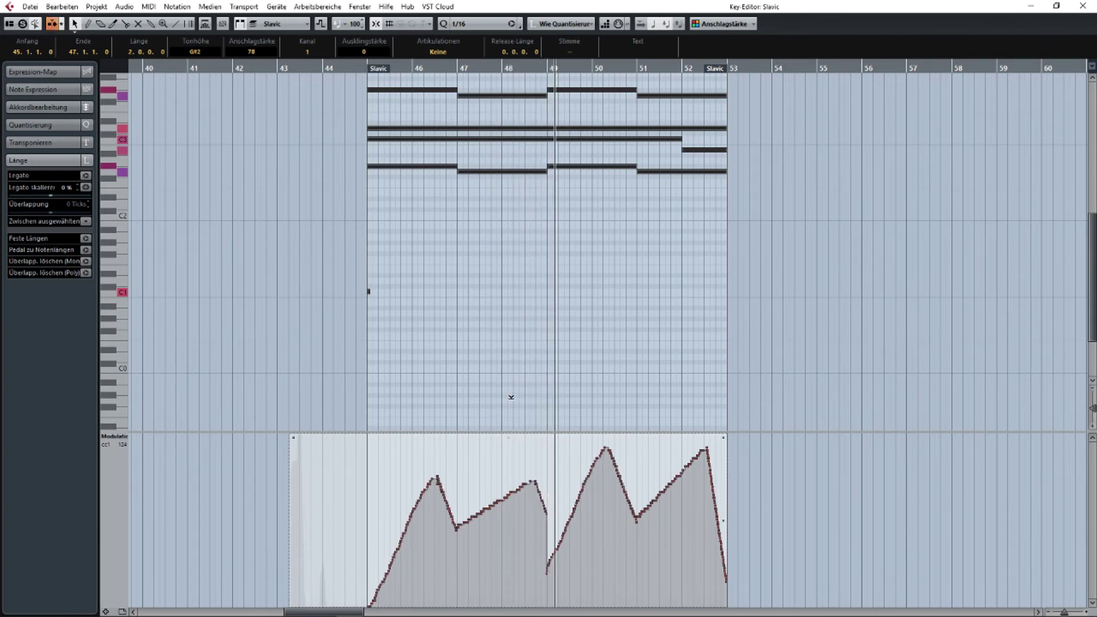
click(568, 358)
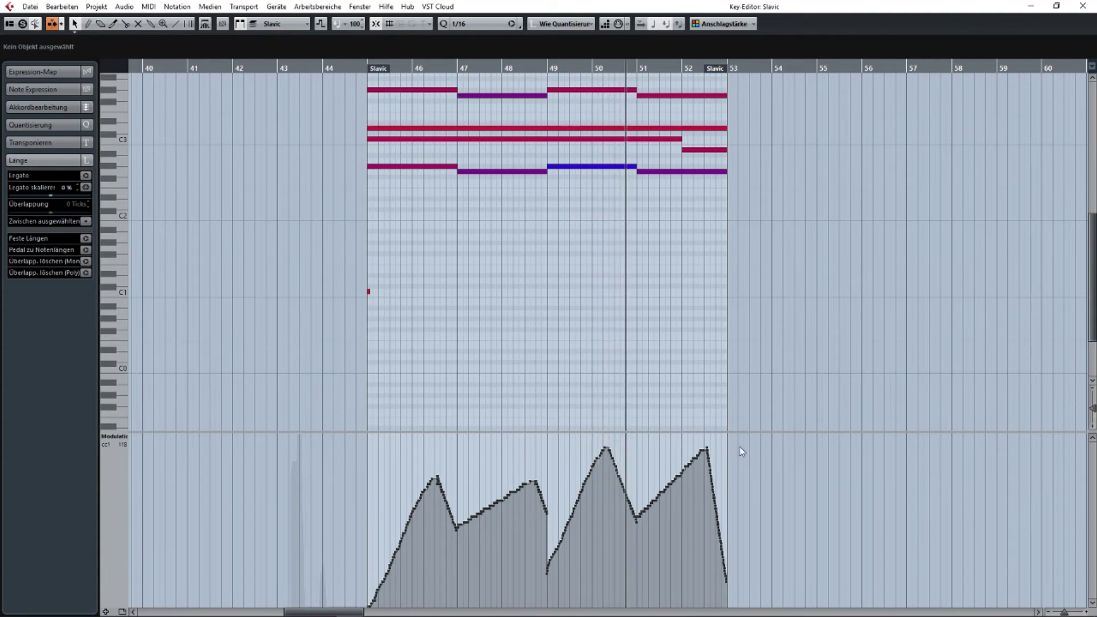
Select all modulation points from bar 45 to 53 and scale the curve down slightly.
drag(780, 439, 407, 561)
click(400, 611)
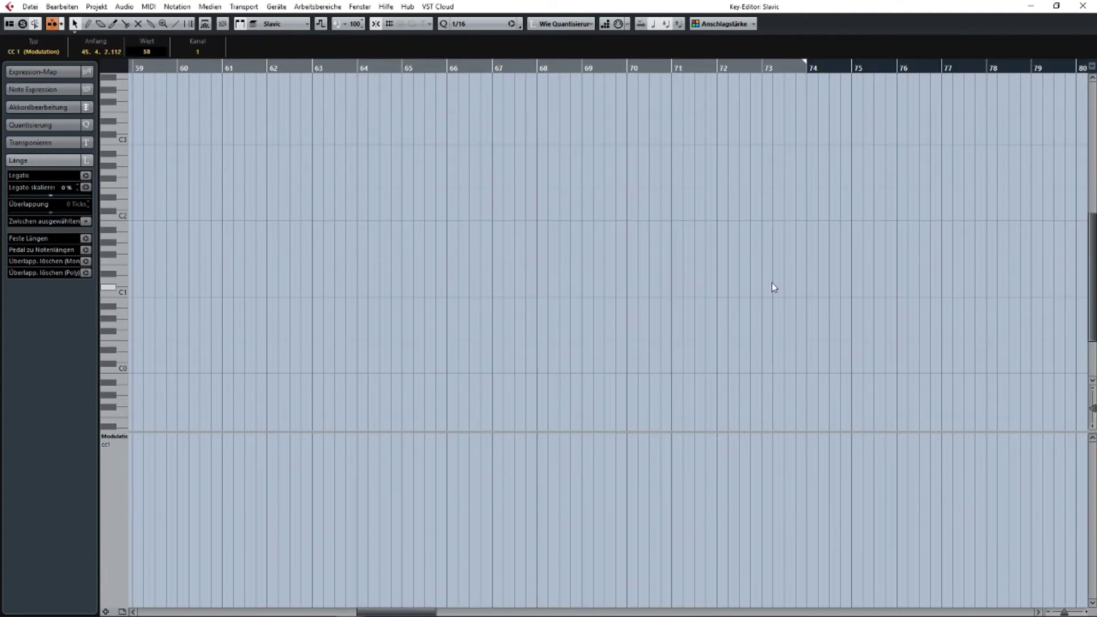
scroll(771, 287, right, 10)
scroll(654, 304, down, 8)
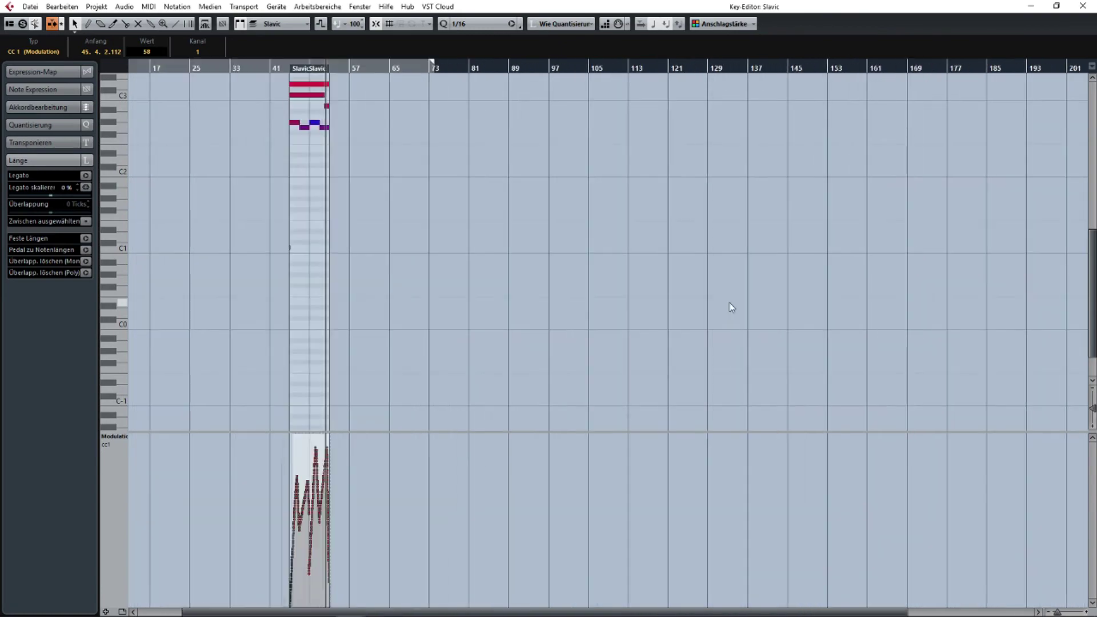
scroll(268, 406, up, 8)
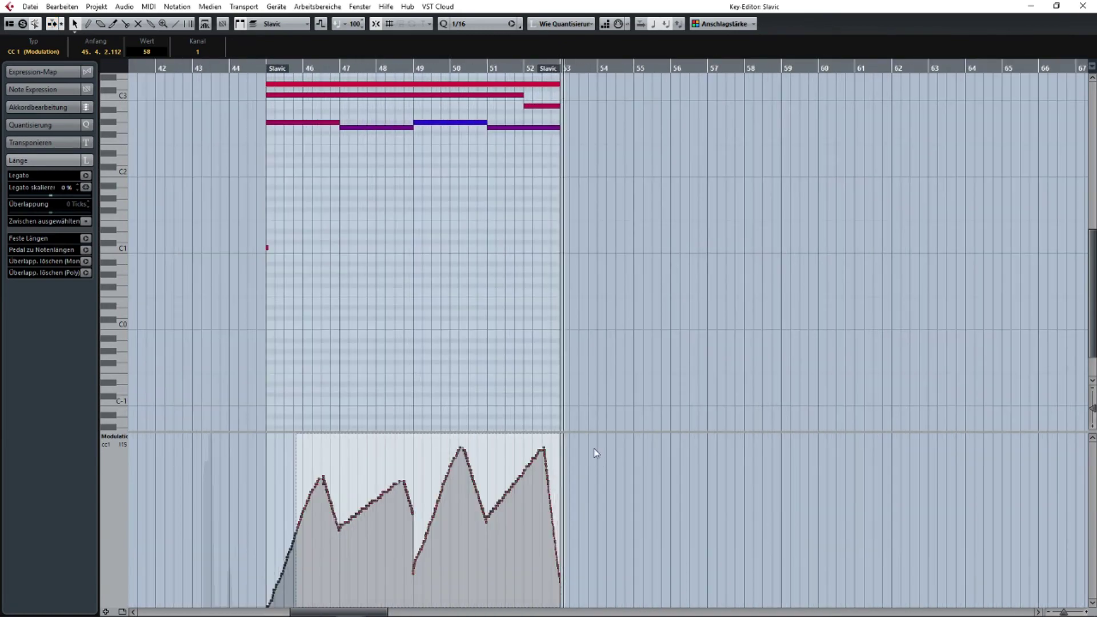
mouse_move(599, 444)
mouse_down()
mouse_move(410, 608)
mouse_move(239, 608)
mouse_up()
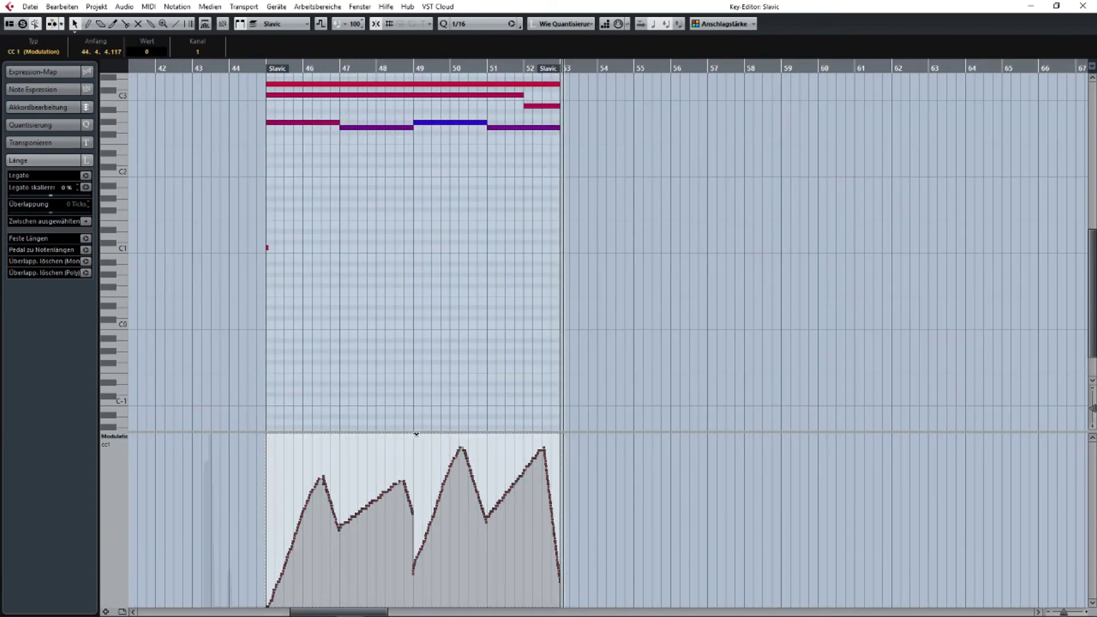
drag(413, 438, 415, 450)
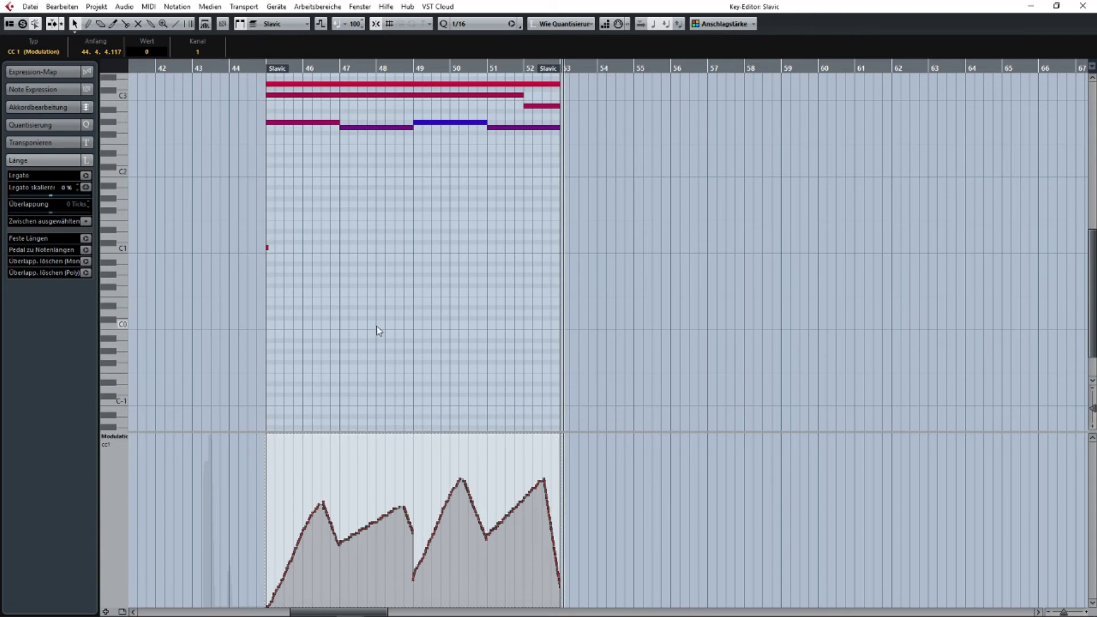
Play the Slavic part from bar 45 and delete the short C1 note at its start.
drag(376, 327, 522, 484)
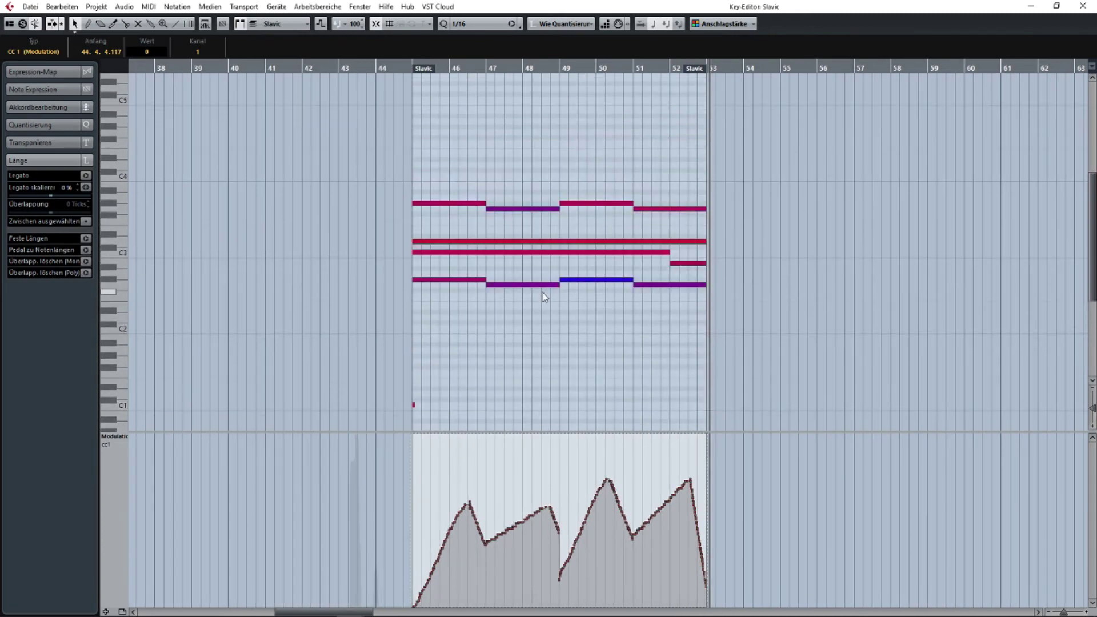
scroll(479, 268, up, 4)
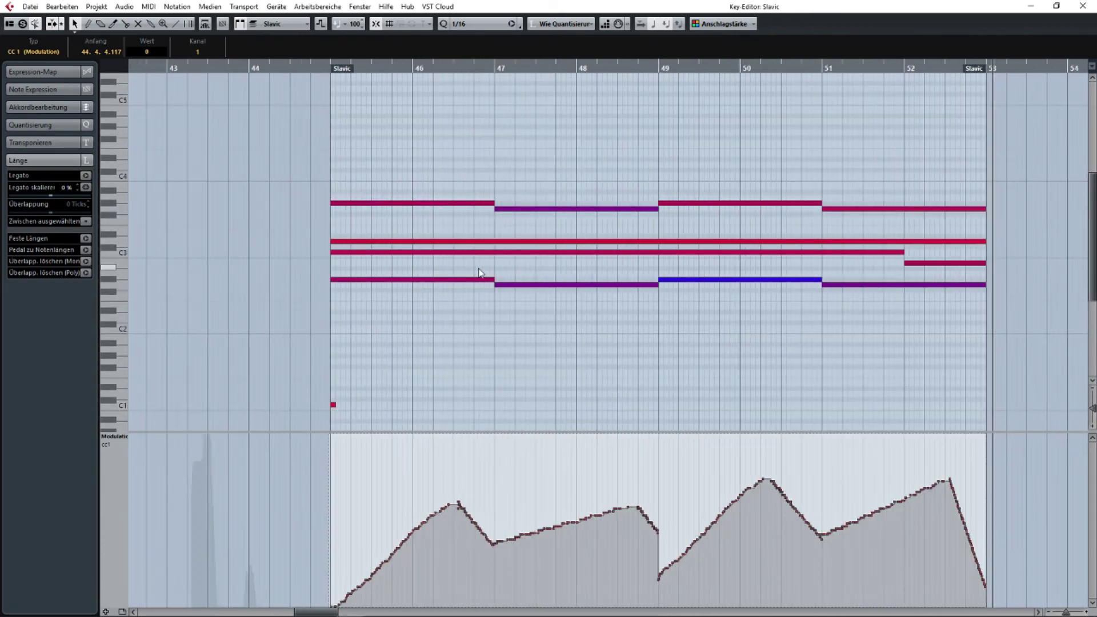
click(326, 71)
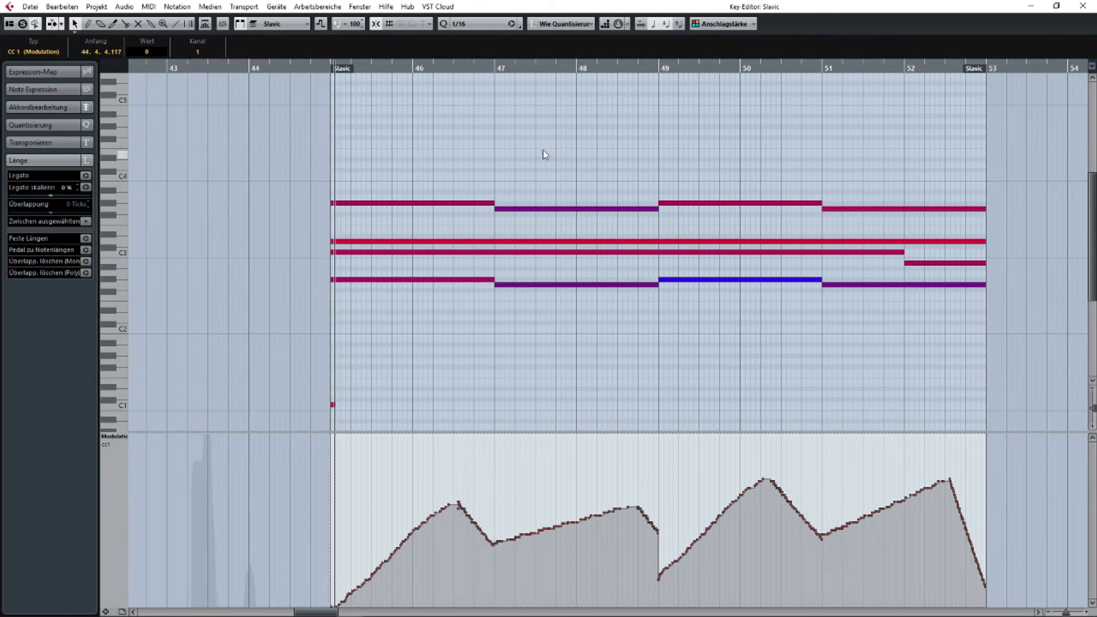
drag(350, 392, 328, 408)
key(Delete)
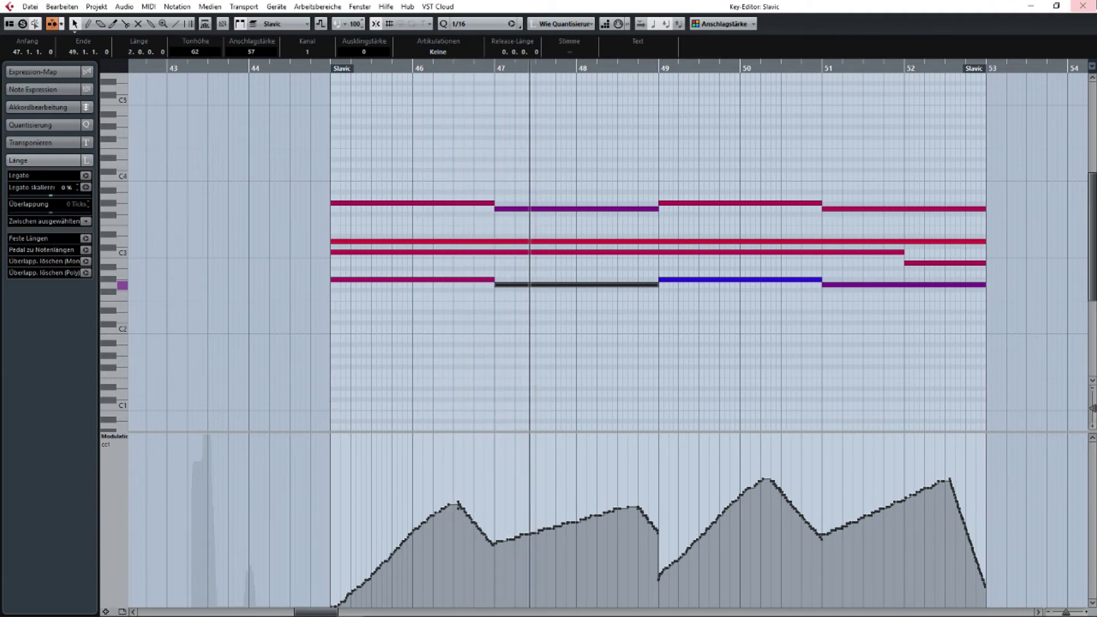
Close the editor and follow playback of the arrangement into the section from bar 53, stopping playback at the end.
click(1083, 6)
click(794, 377)
drag(831, 379, 785, 368)
scroll(838, 349, down, 3)
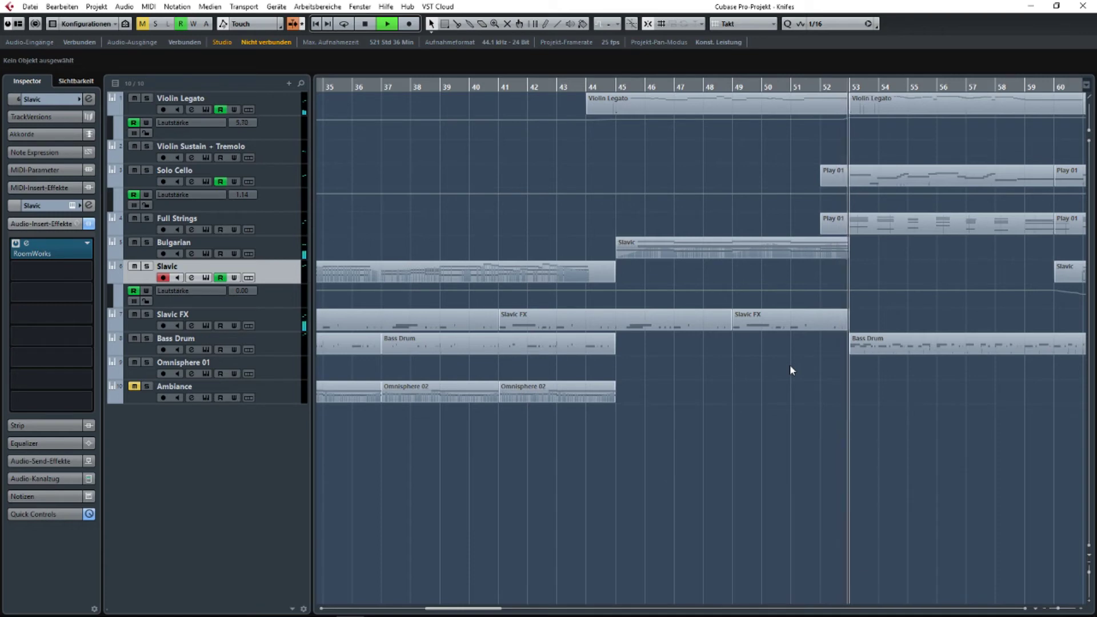
scroll(762, 378, right, 3)
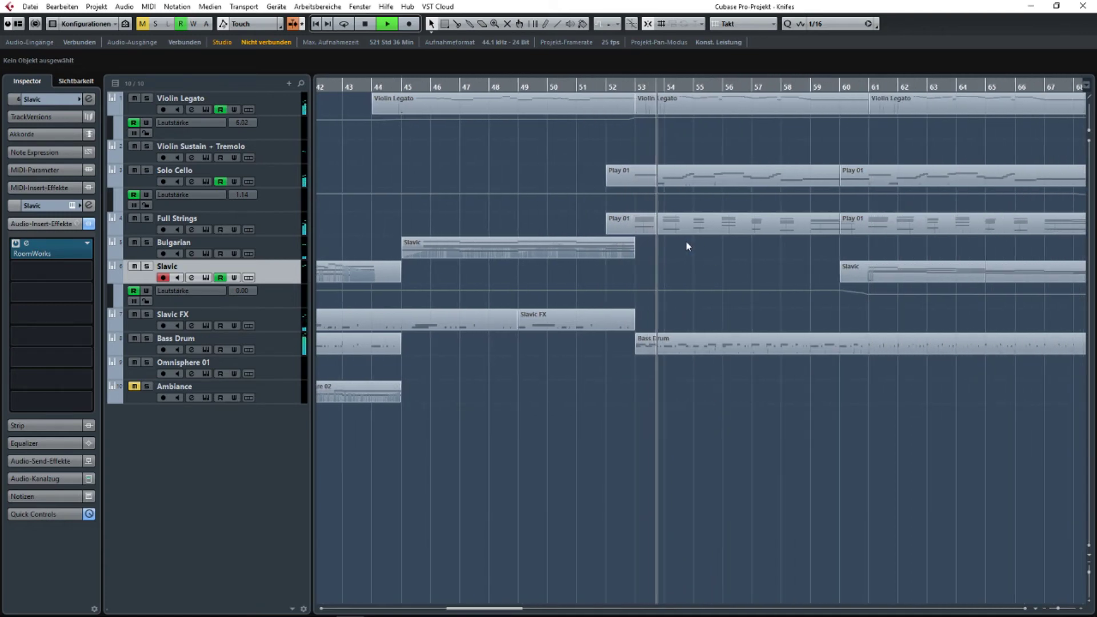
drag(526, 286, 556, 291)
key(space)
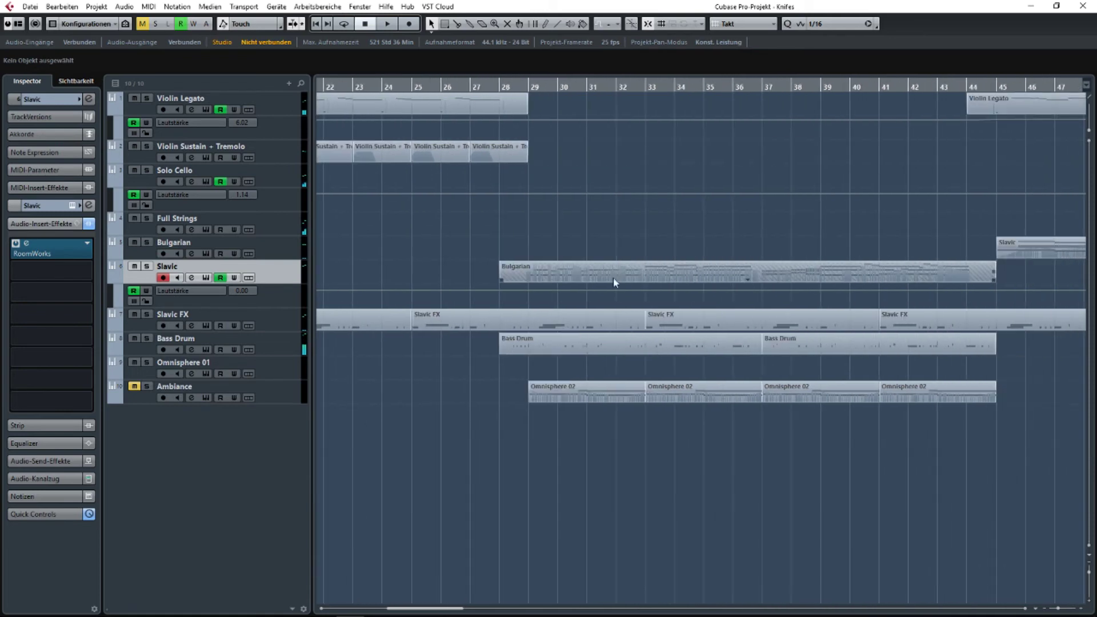
Duplicate the Slavic track together with its Bulgarian part at bars 28 to 45.
click(767, 265)
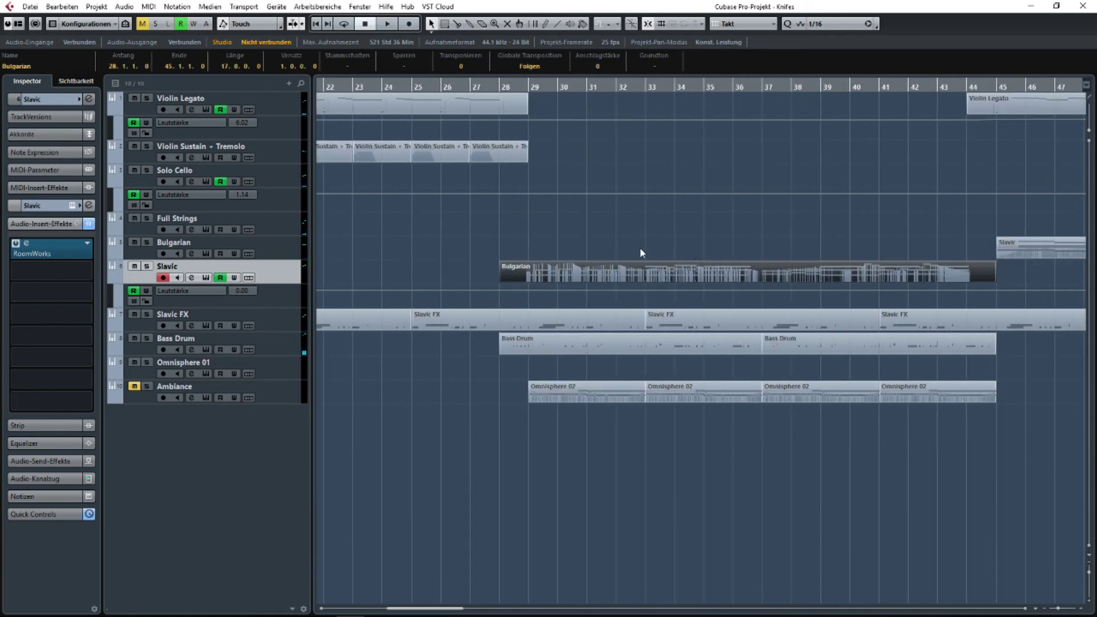
right_click(258, 267)
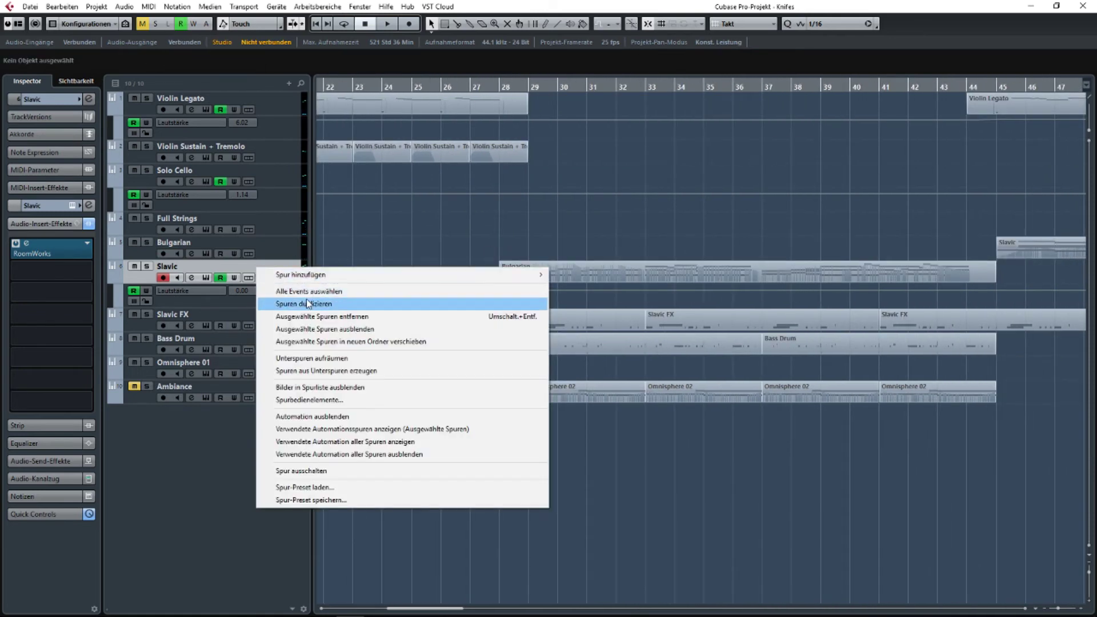
click(306, 300)
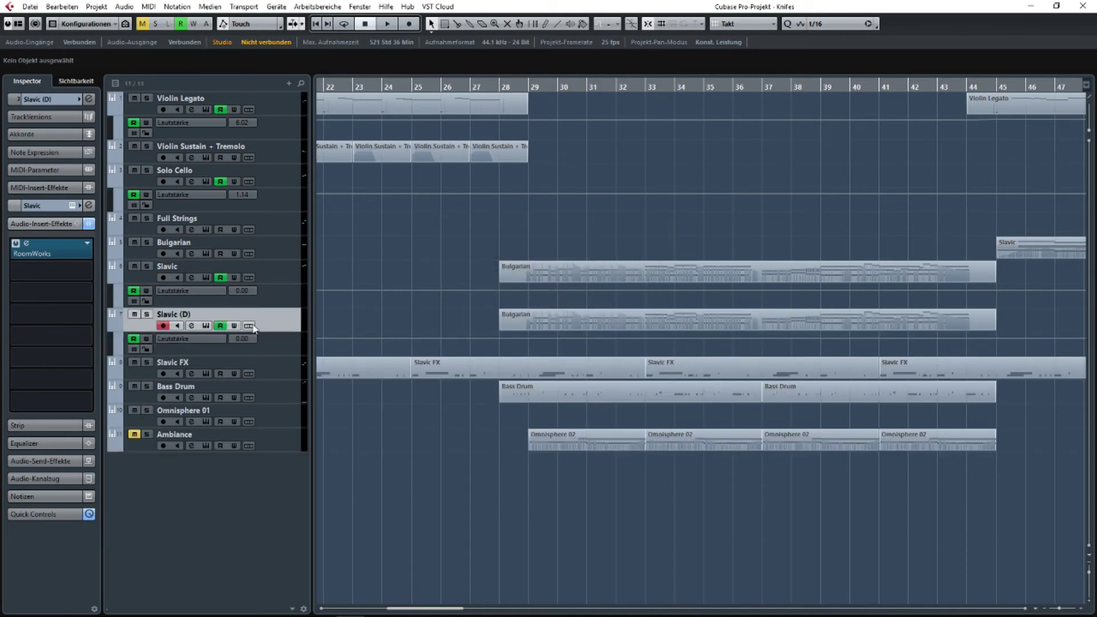
Duplicate the copied Slavic track two more times, giving three duplicates beneath the original.
right_click(283, 317)
click(298, 358)
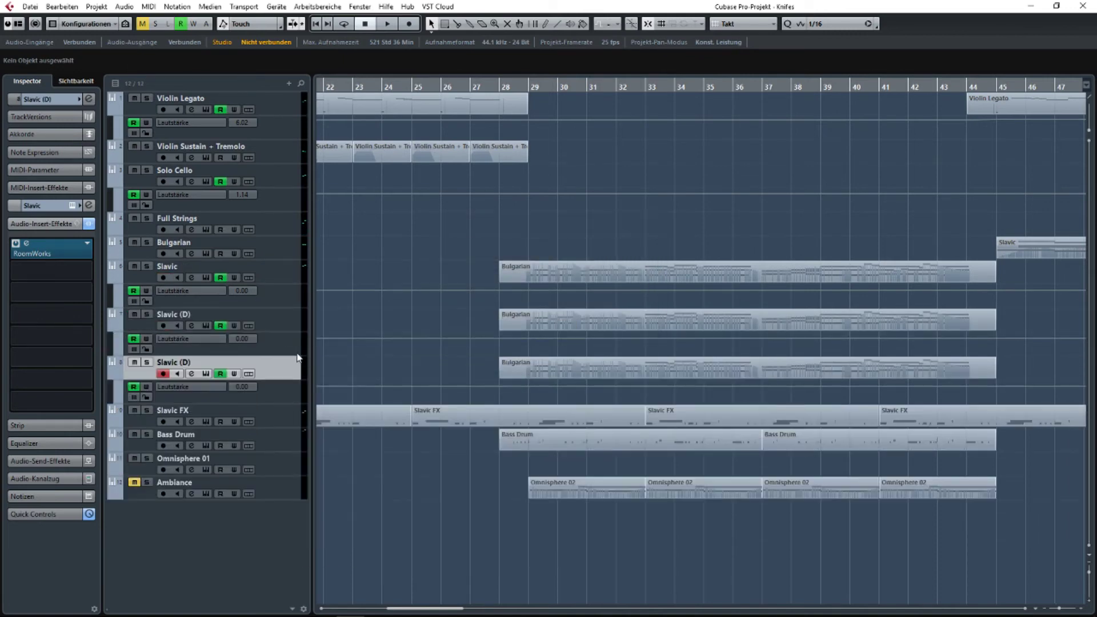
right_click(296, 372)
click(354, 414)
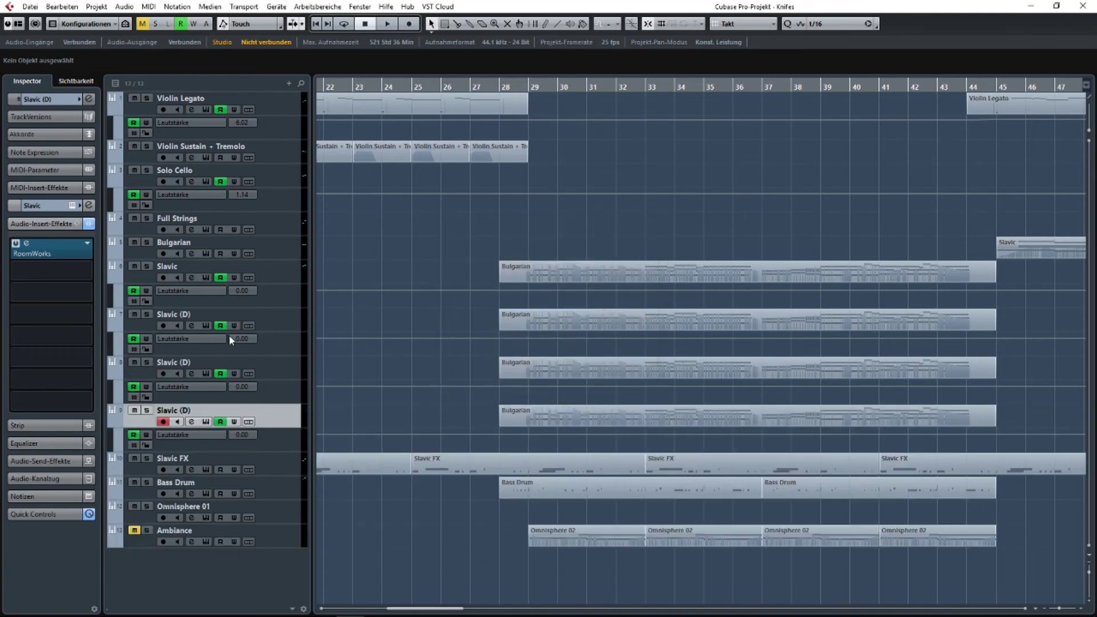
Load the 5a Soloist Master patch into each of the three duplicated Slavic tracks and close their Kontakt windows.
click(207, 327)
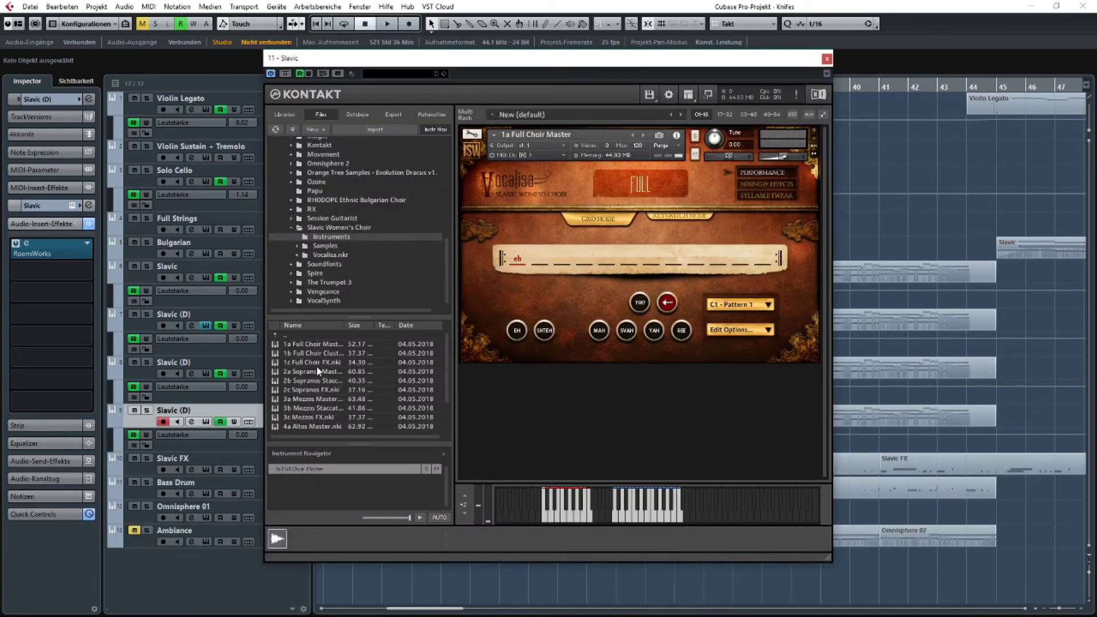
scroll(313, 426, down, 2)
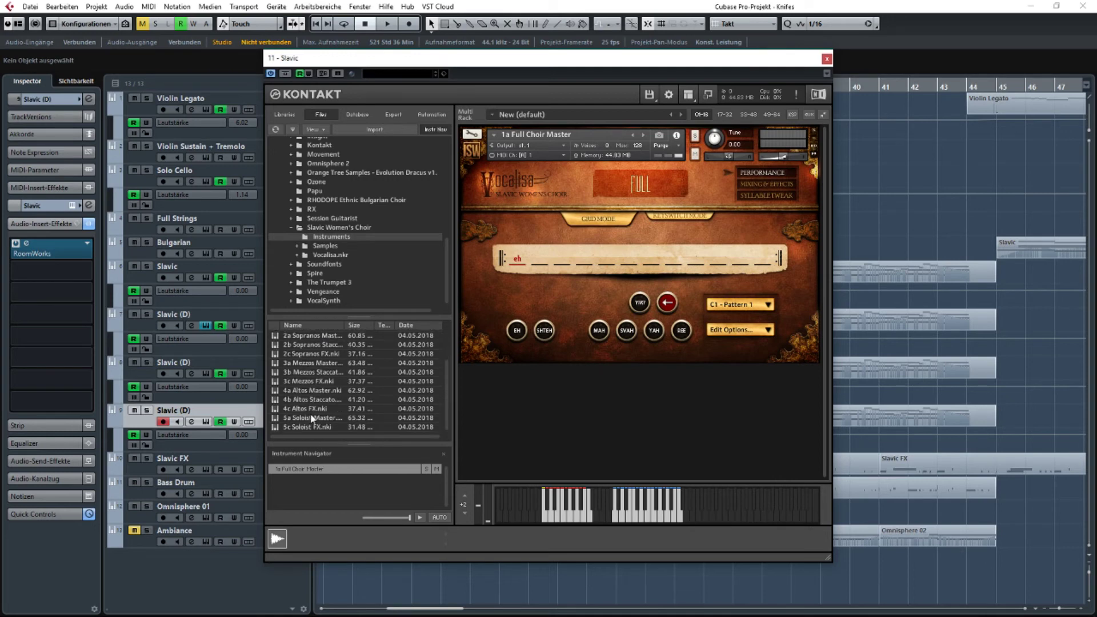
click(206, 373)
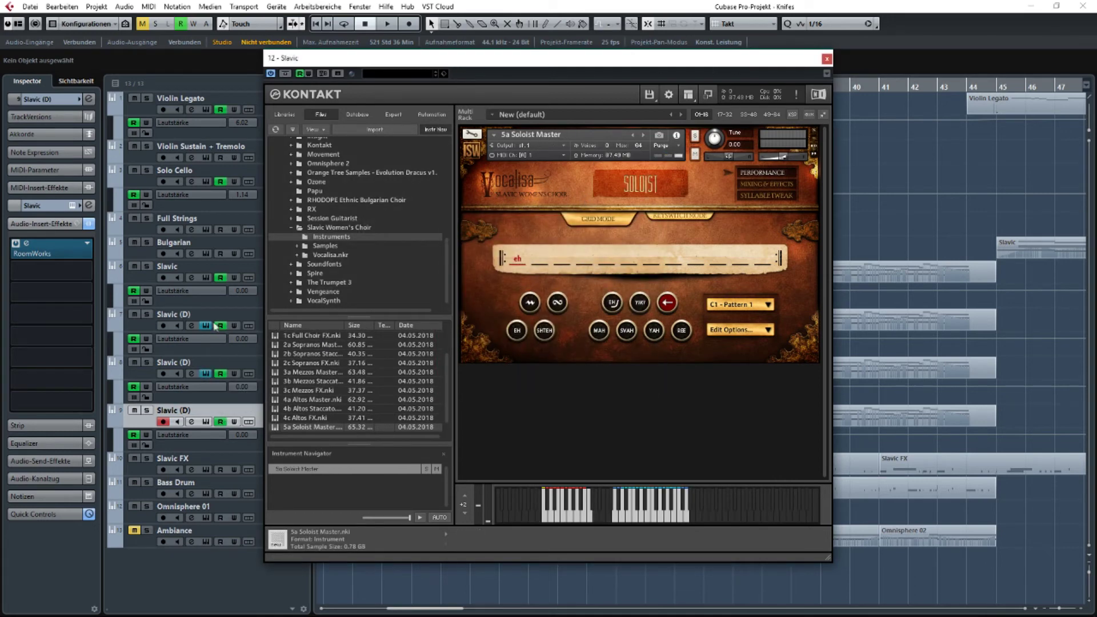
click(206, 422)
drag(267, 197, 685, 137)
drag(415, 501, 632, 210)
click(552, 355)
click(929, 133)
click(826, 59)
click(827, 59)
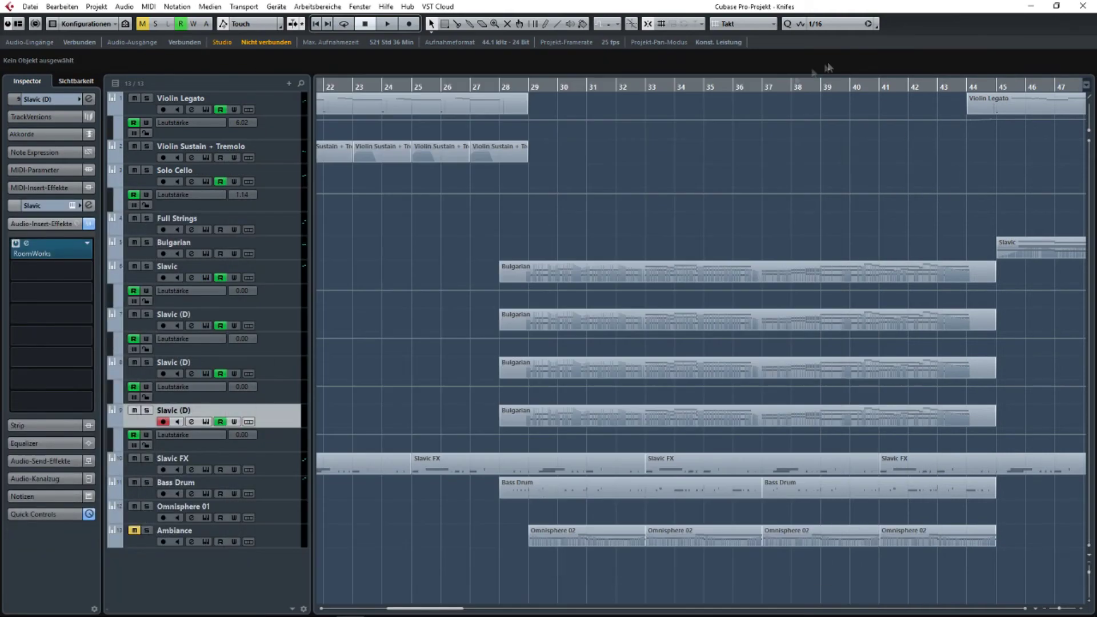
Open the first duplicate's Bulgarian part in the key editor and delete all notes from bar 29 to 33.
click(184, 330)
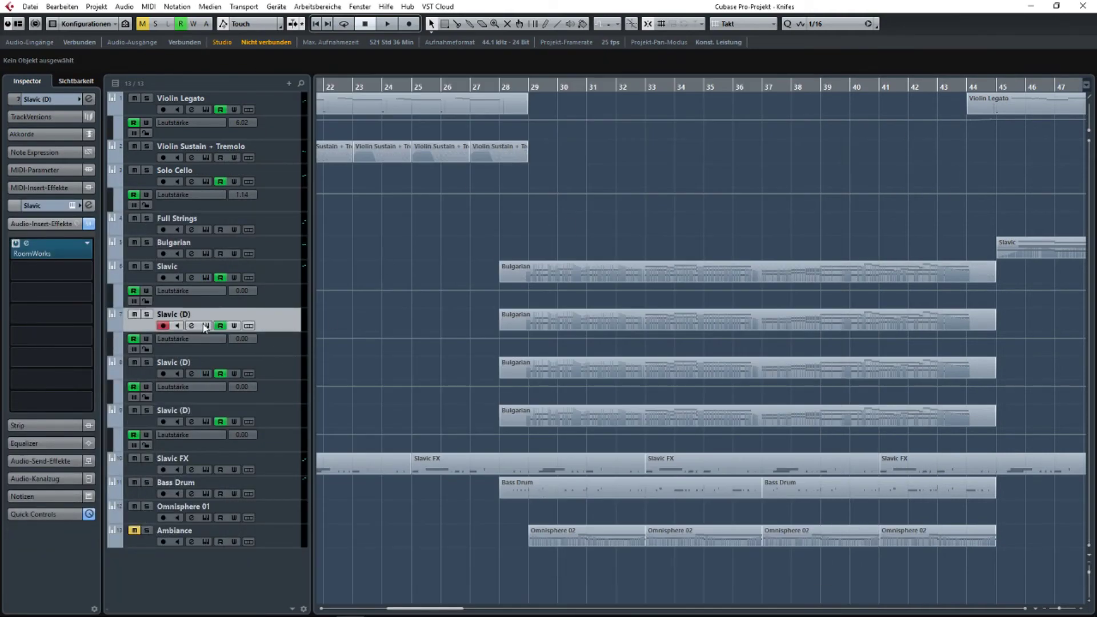
drag(909, 309, 989, 312)
double_click(990, 312)
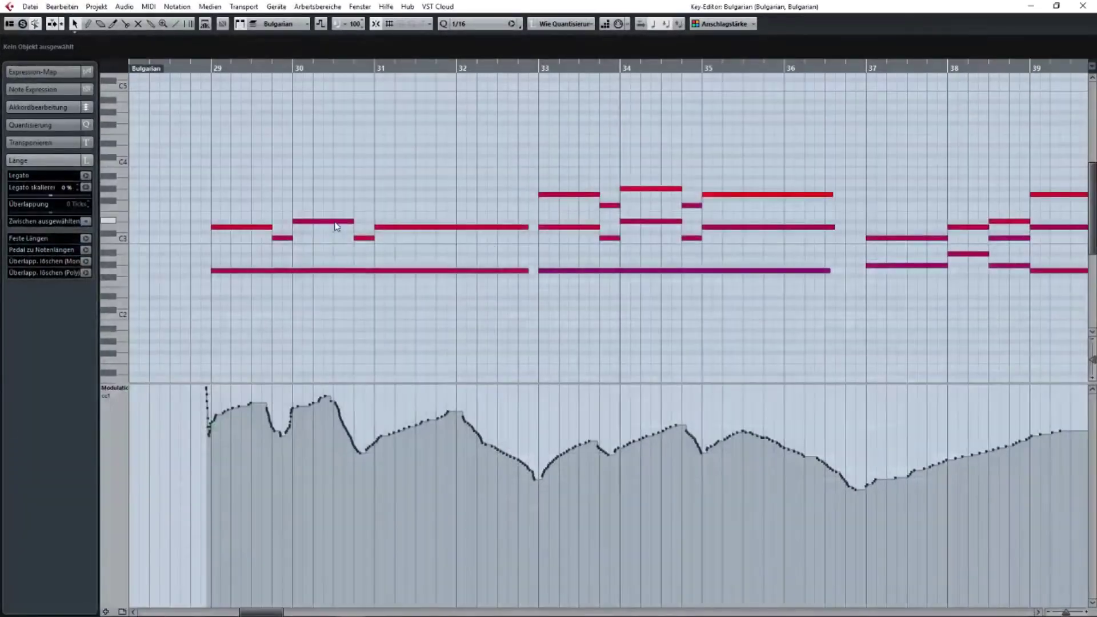
scroll(240, 233, up, 3)
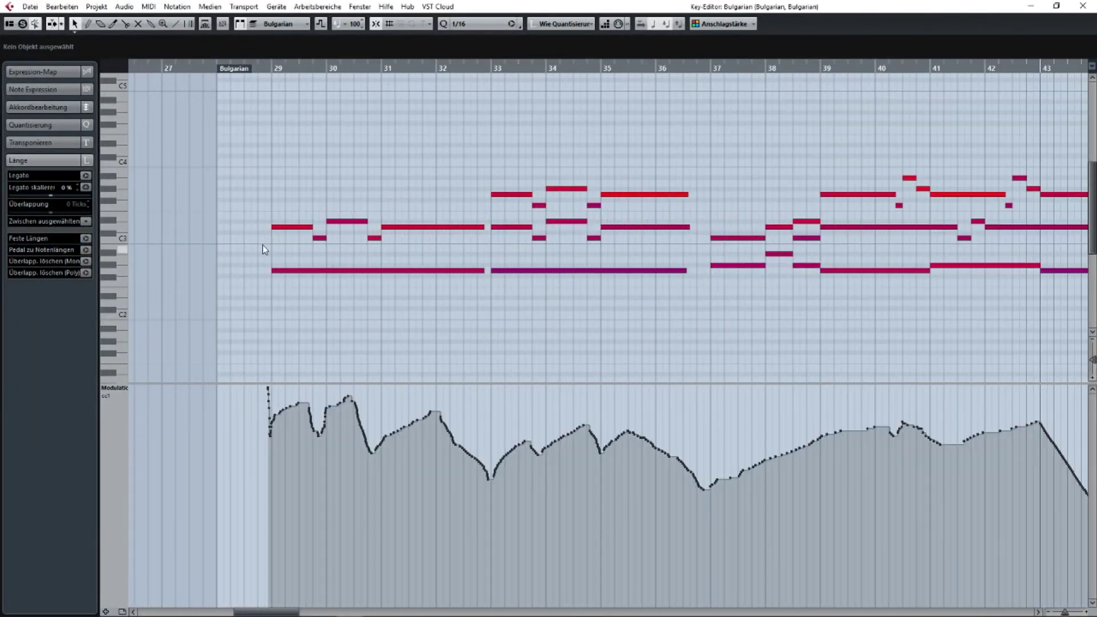
ctrl+scroll(262, 244, down, 2)
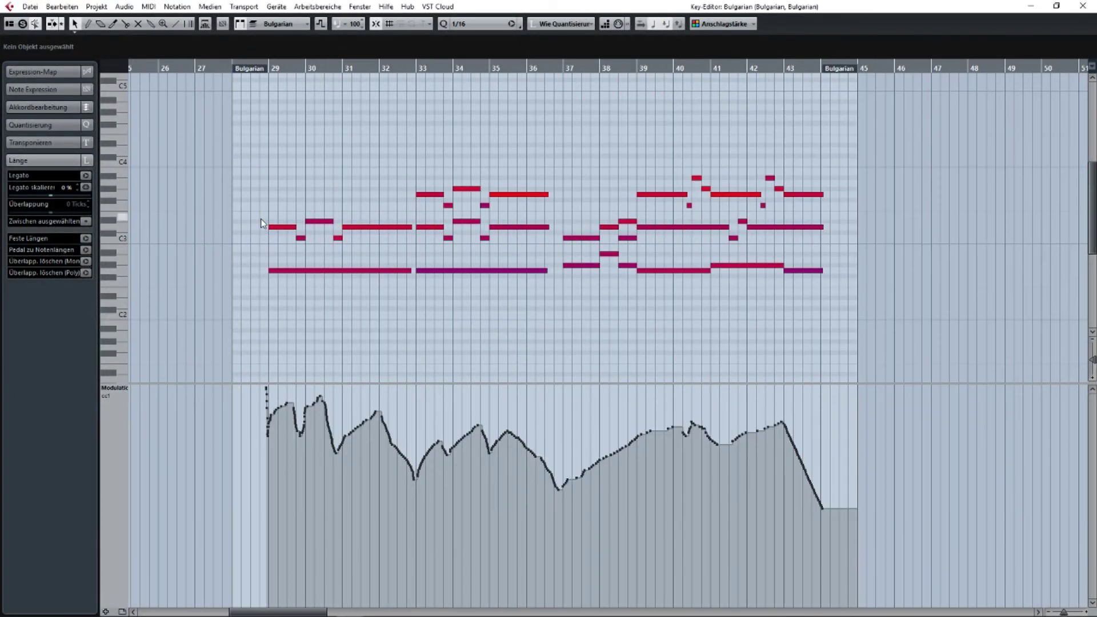
drag(242, 214, 416, 276)
key(Delete)
Delete the middle and lowest voices from bar 33 to 44, keep only the top voice, and close the editor.
drag(437, 215, 554, 256)
key(Delete)
drag(633, 255, 479, 261)
drag(399, 224, 660, 304)
key(Delete)
drag(516, 222, 689, 256)
key(Delete)
click(1083, 6)
Open the second duplicate's Bulgarian part and delete the top and lowest voices, keeping only the middle voice.
click(564, 371)
drag(489, 366, 909, 386)
key(Return)
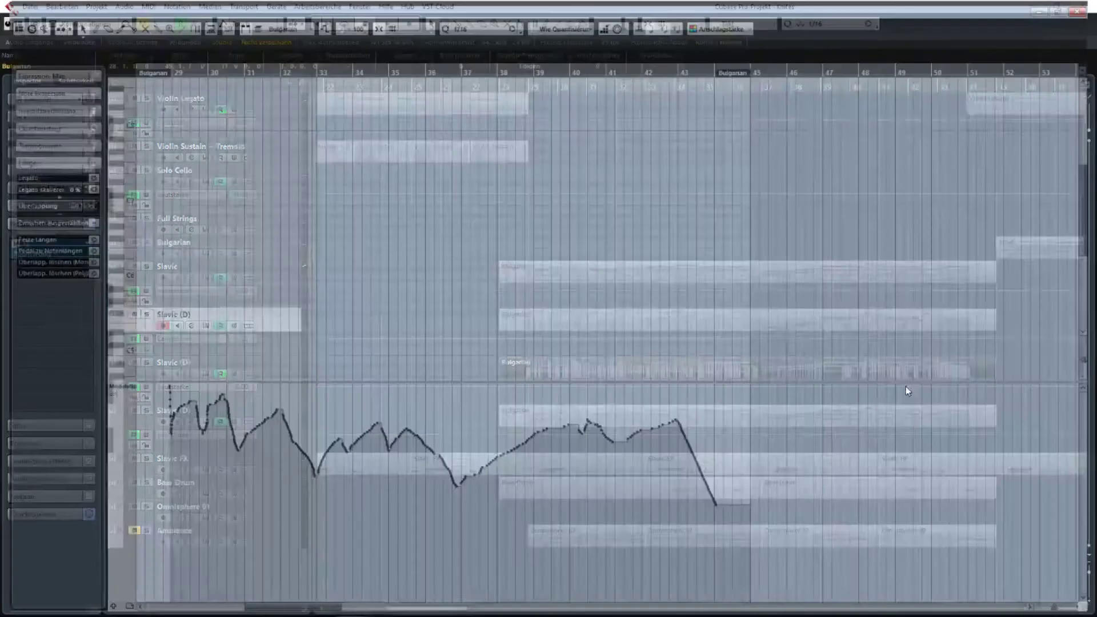
drag(177, 256, 241, 288)
key(Delete)
drag(323, 256, 366, 285)
key(Delete)
drag(312, 171, 405, 210)
key(Delete)
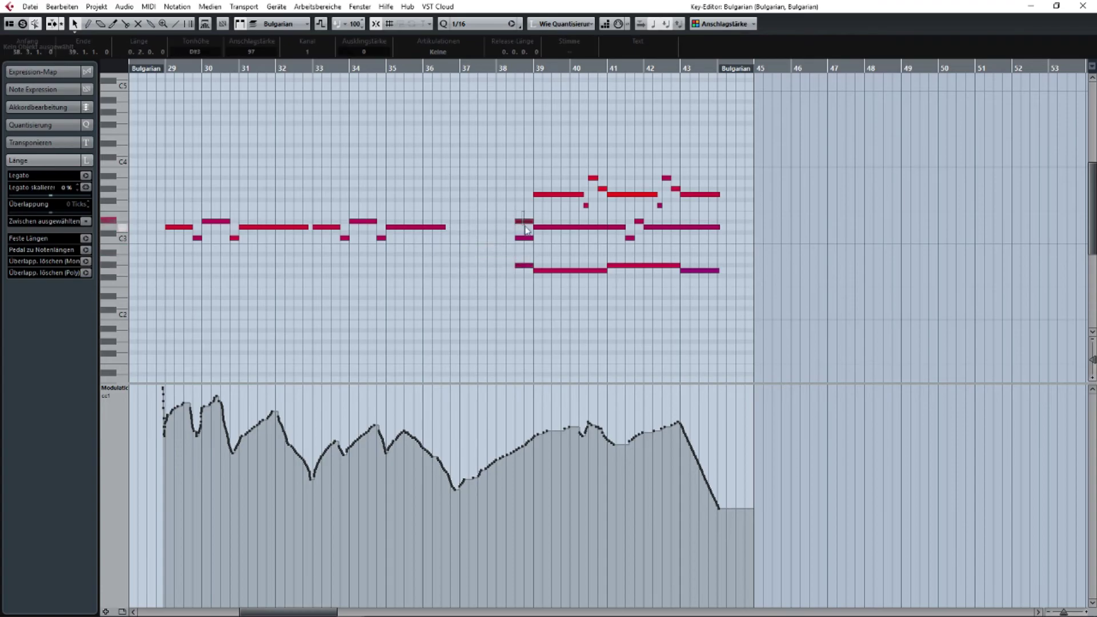
key(Delete)
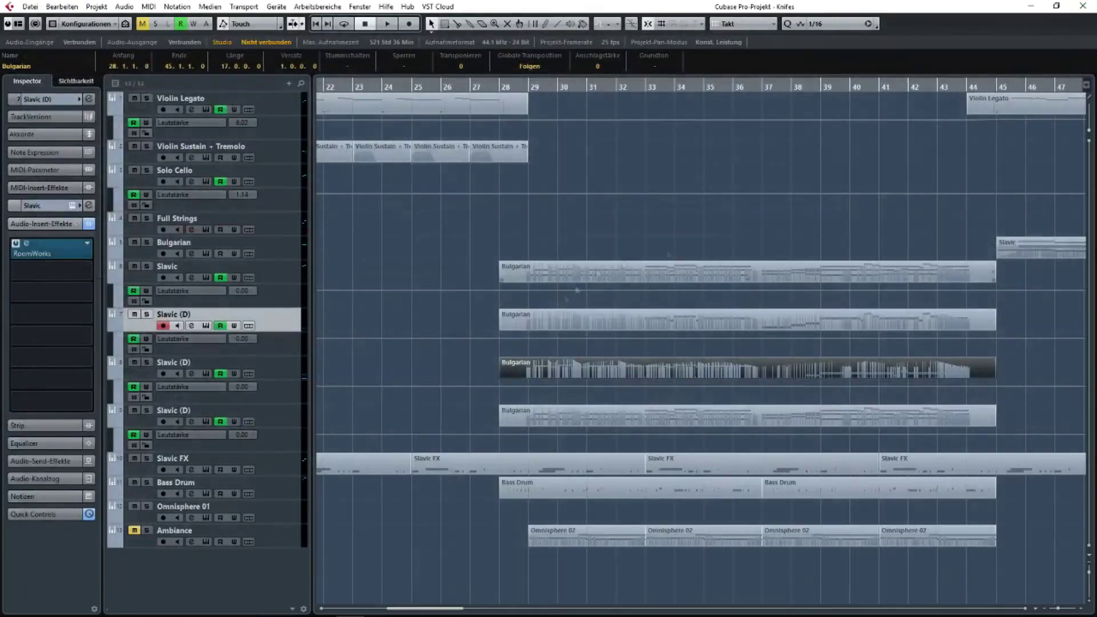
Open the third duplicate's Bulgarian part, delete the upper voices so only the lowest voice stays, and close the editor.
key(Return)
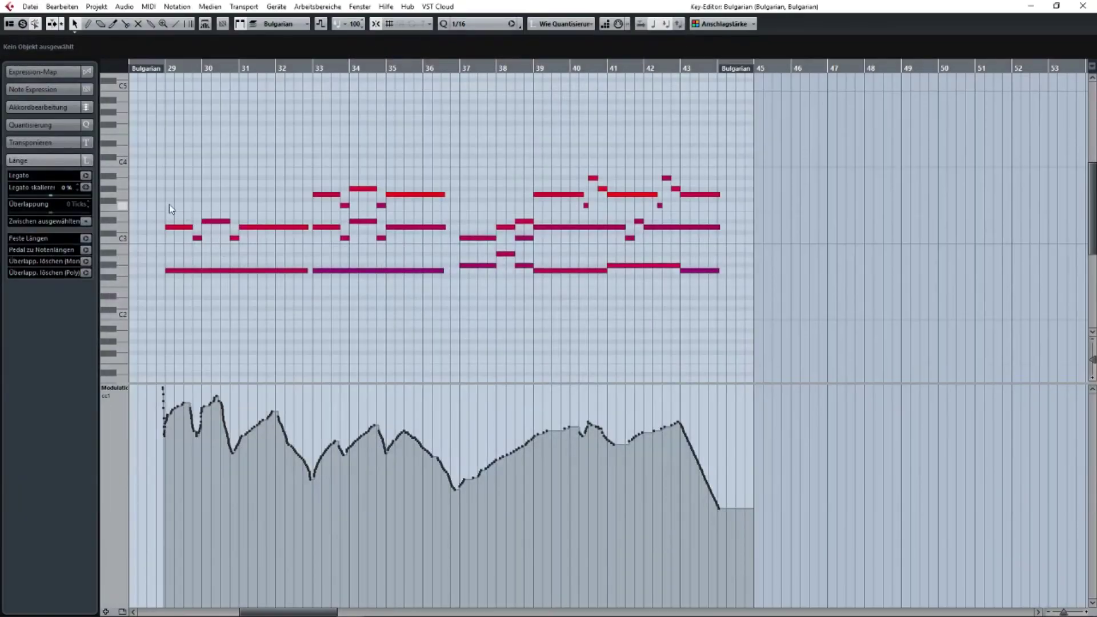
drag(169, 204, 289, 248)
key(Delete)
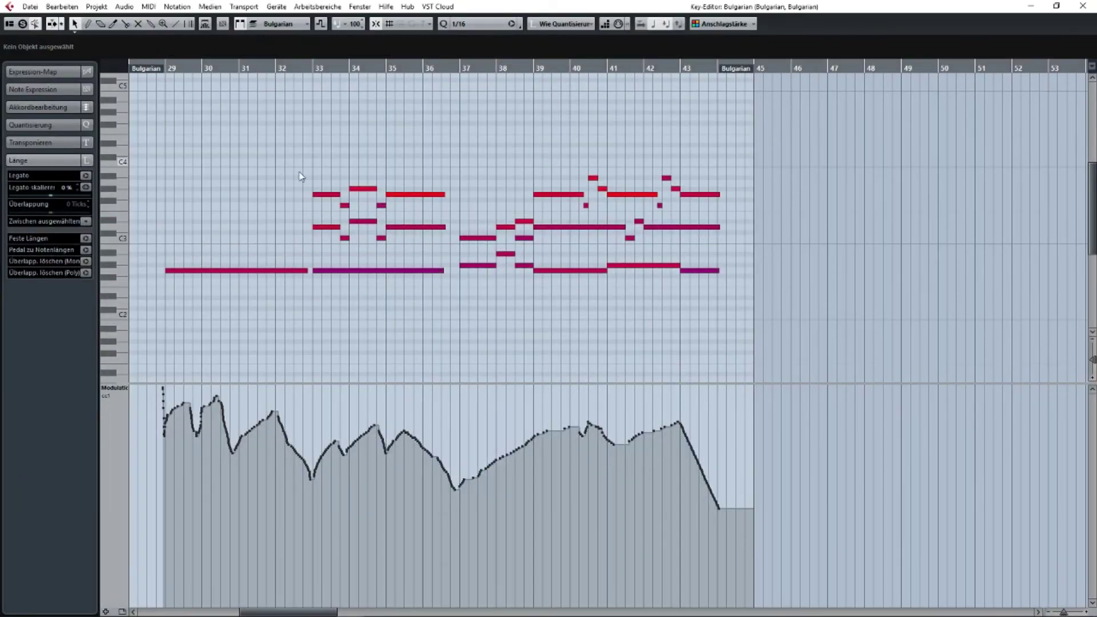
drag(301, 176, 535, 242)
key(Delete)
key(Delete)
drag(531, 163, 735, 250)
key(Delete)
click(1083, 6)
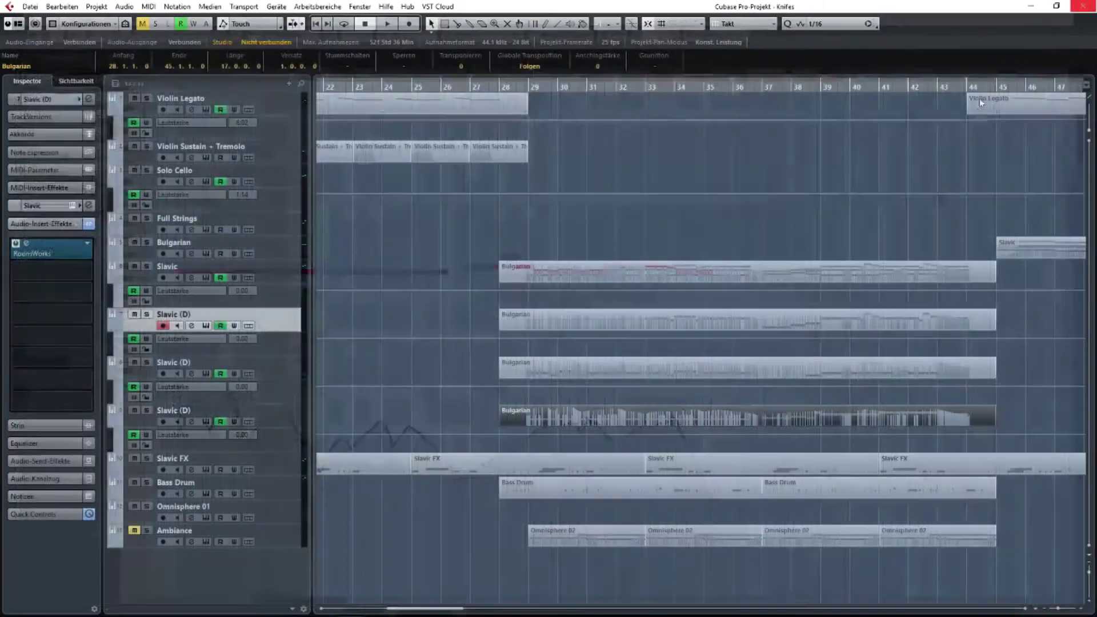
Mute the original Slavic track, start playback from bar 28 and open the three soloist parts together in the key editor.
drag(497, 87, 835, 168)
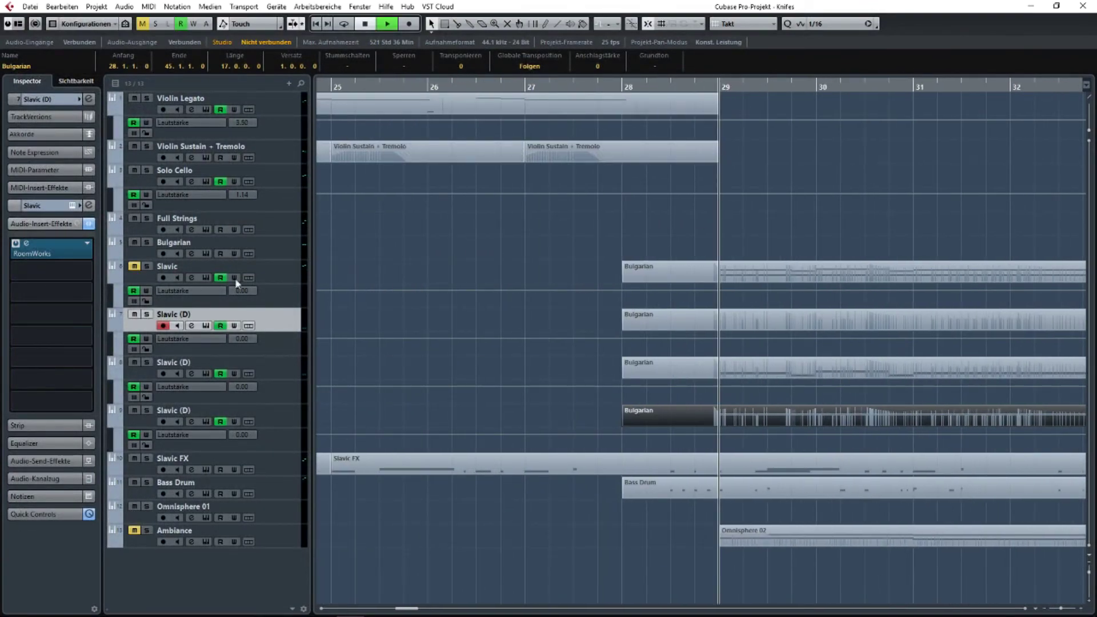
scroll(502, 318, down, 6)
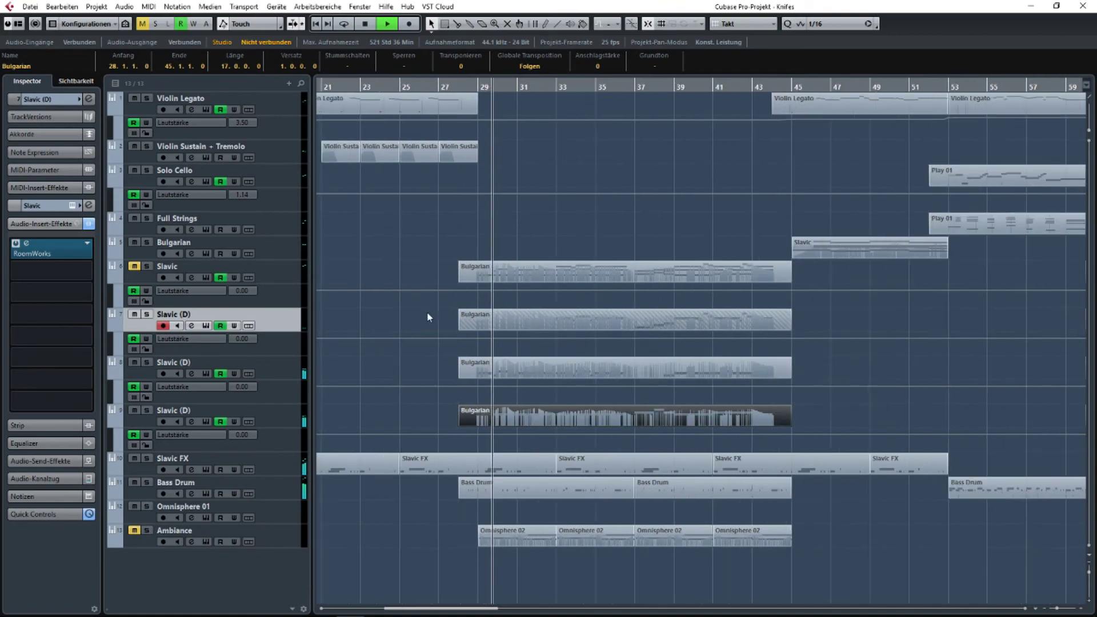
drag(430, 318, 797, 414)
key(Return)
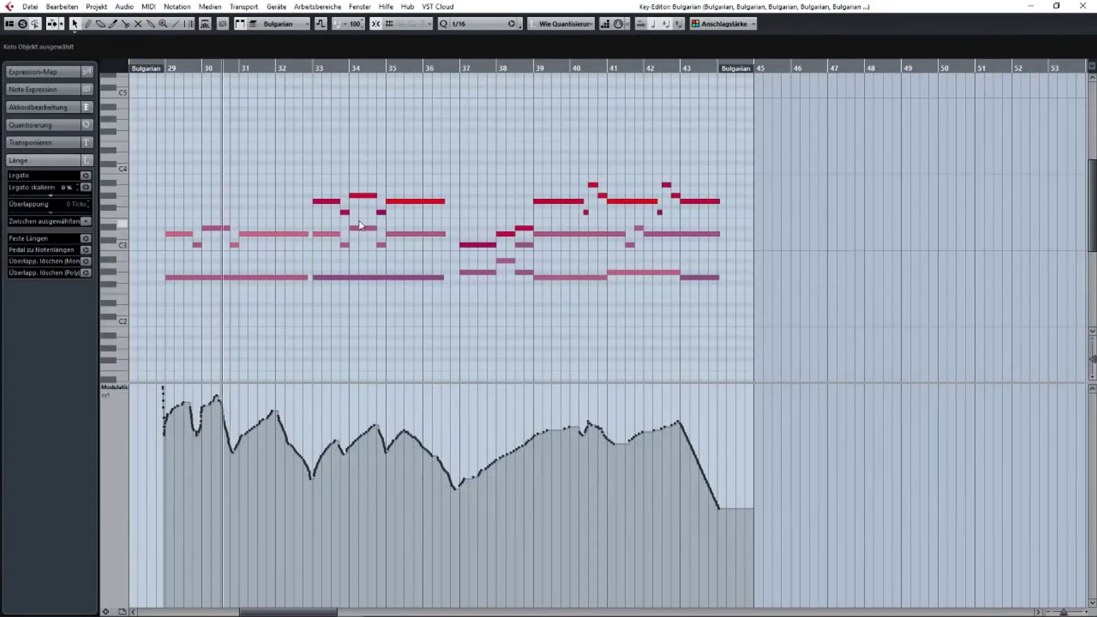
Turn on auto-scroll and follow the three separate soloist voices during playback up to bar 43.
scroll(267, 191, up, 5)
drag(266, 191, 540, 185)
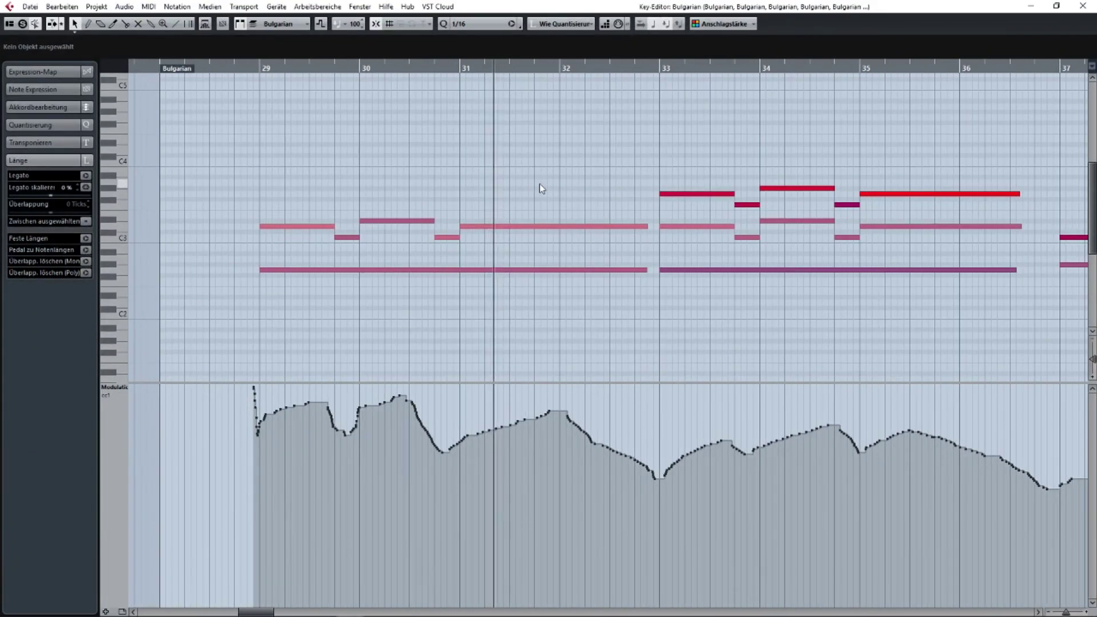
key(f)
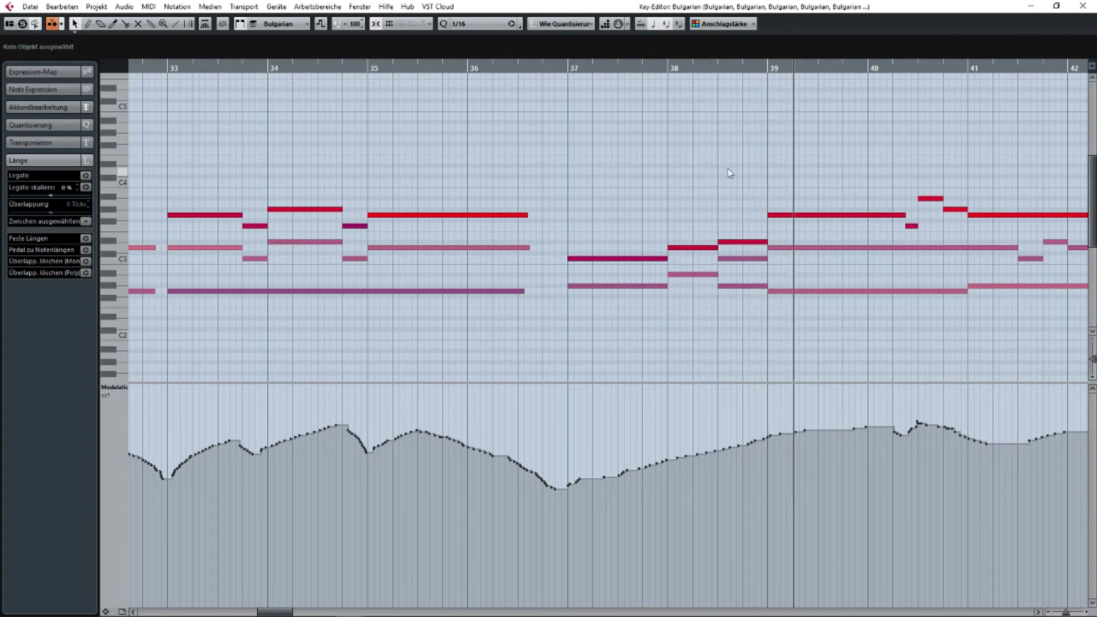
drag(881, 162, 561, 146)
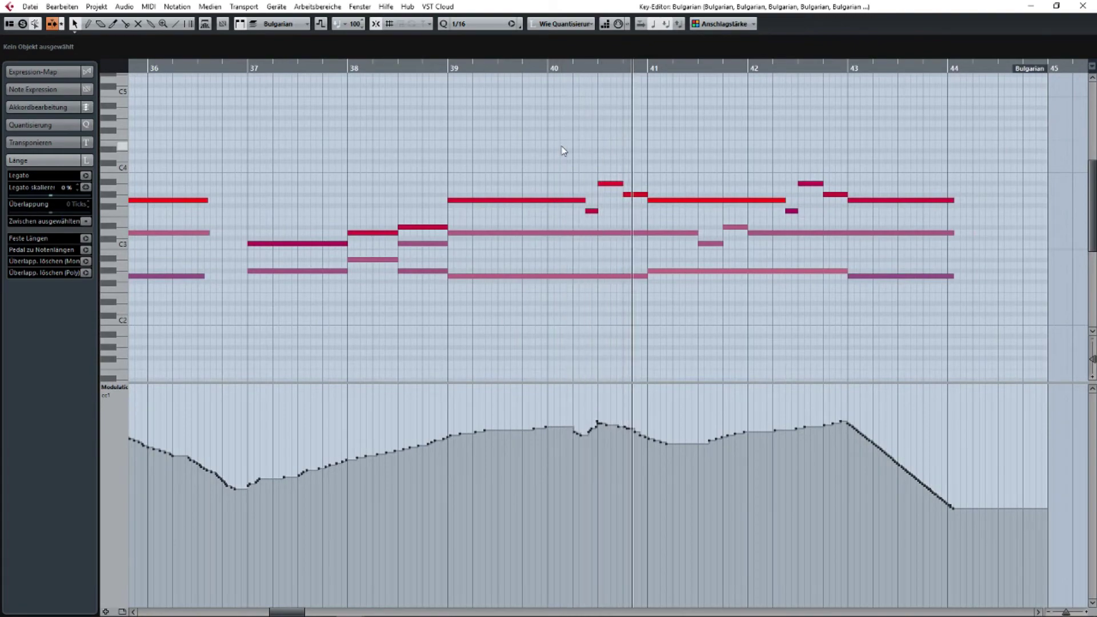
drag(818, 143, 656, 151)
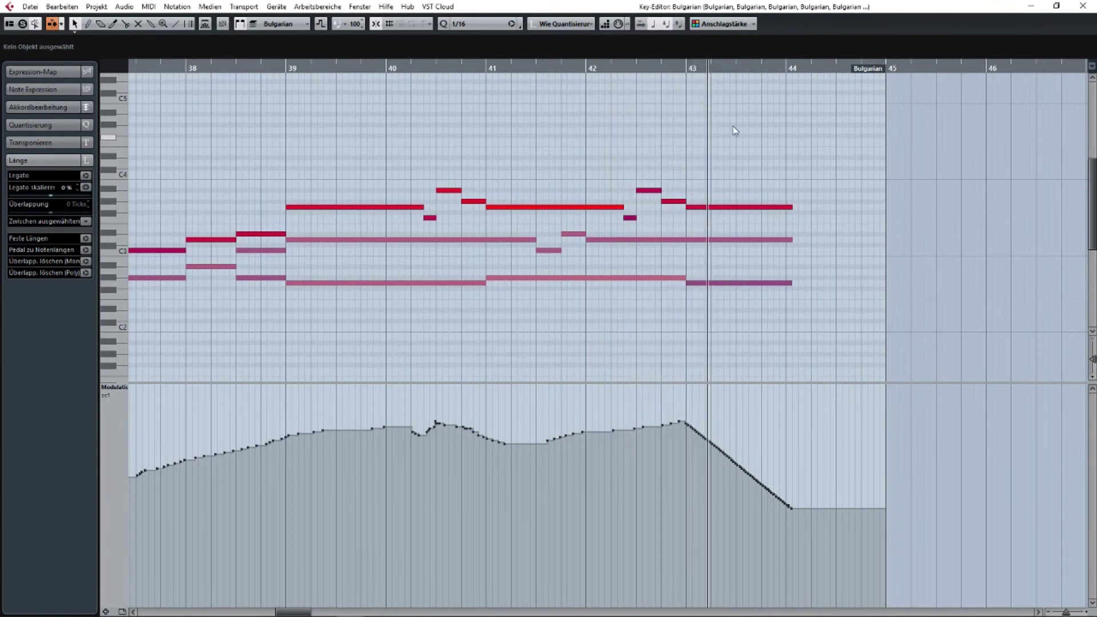
Close the editor, clear the part selection and stop playback after the transition into bar 45.
click(1083, 6)
scroll(578, 271, down, 2)
scroll(577, 271, up, 3)
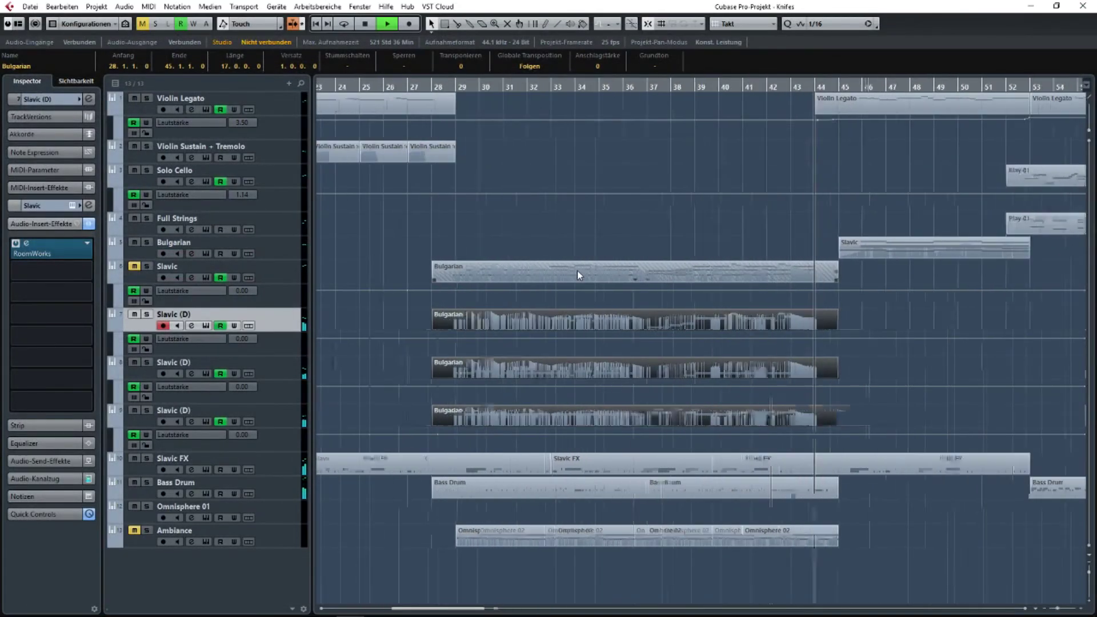
click(951, 329)
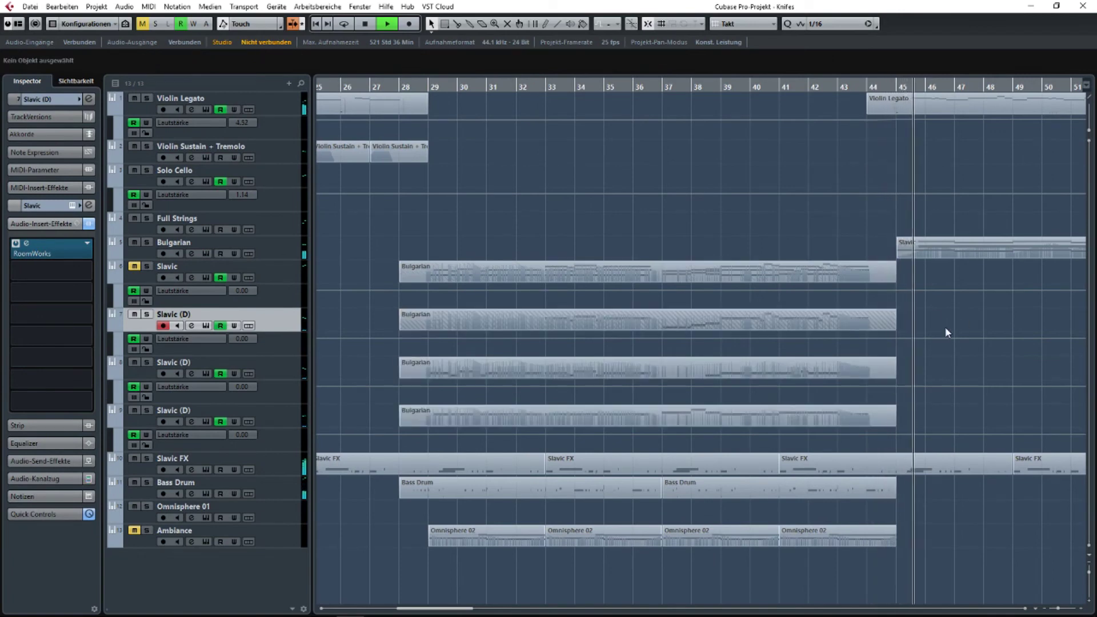
key(space)
scroll(943, 328, down, 3)
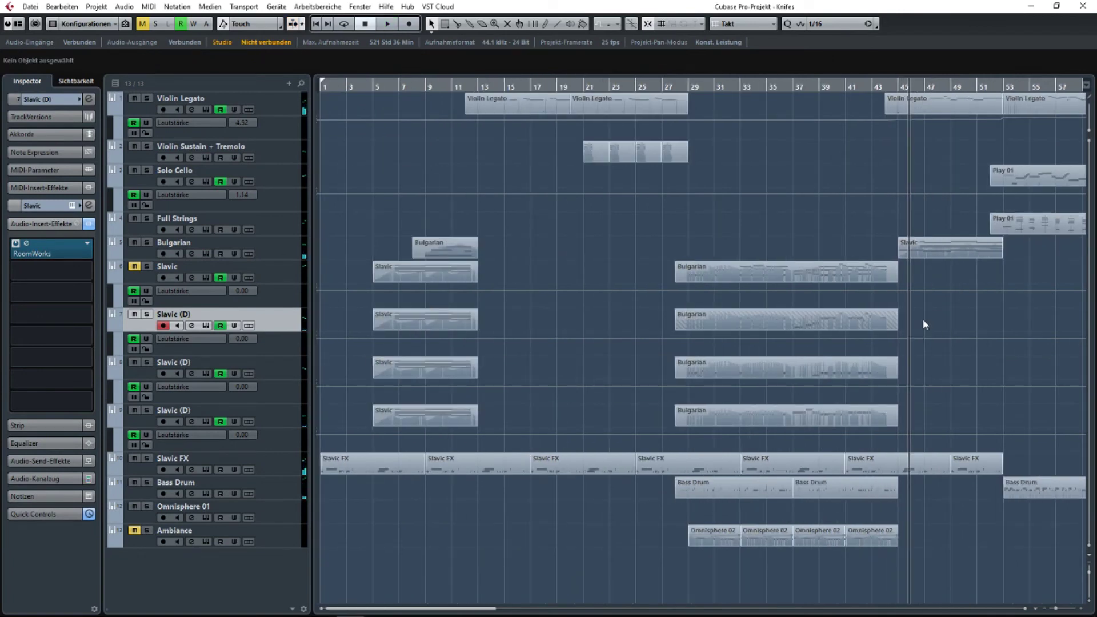
Examine the first duplicate's top-voice part around bar 33 in the key editor and close it.
double_click(746, 318)
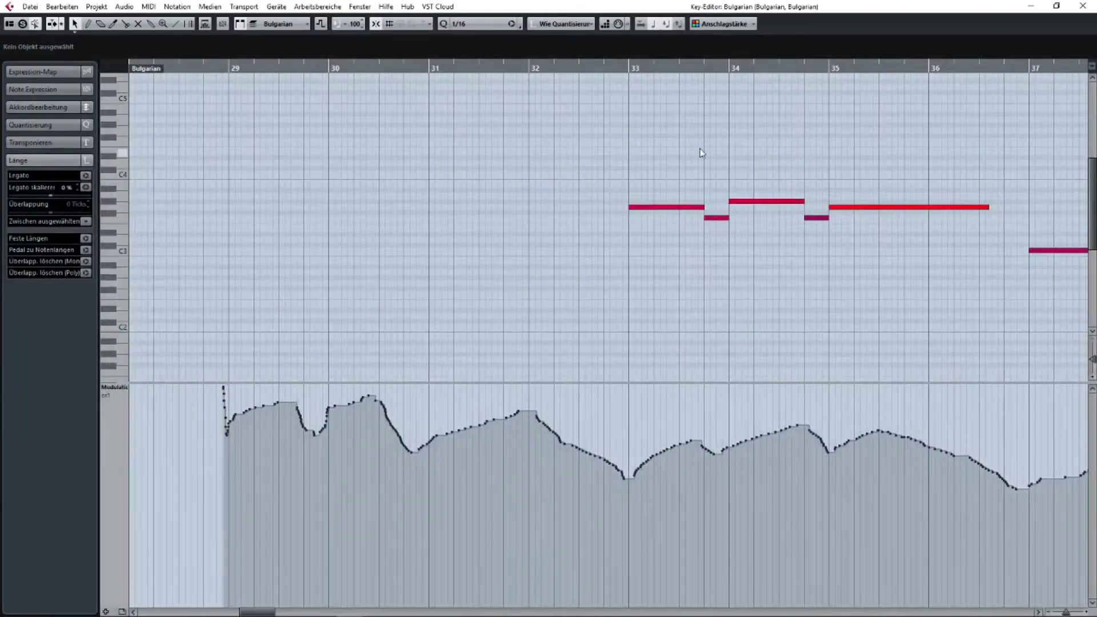
drag(700, 148, 502, 156)
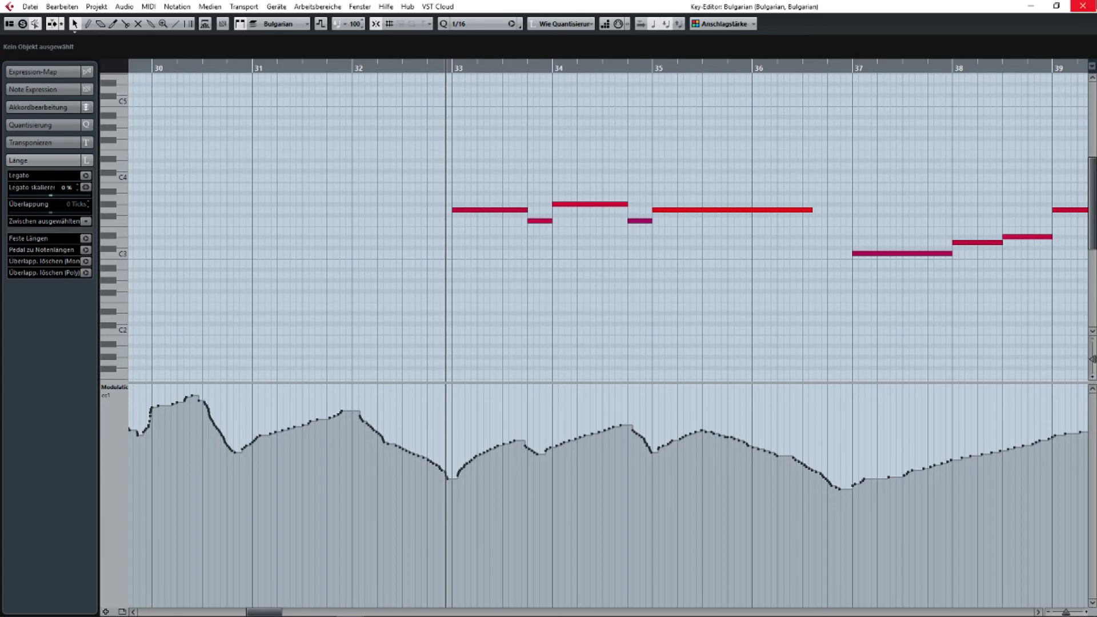
click(1083, 6)
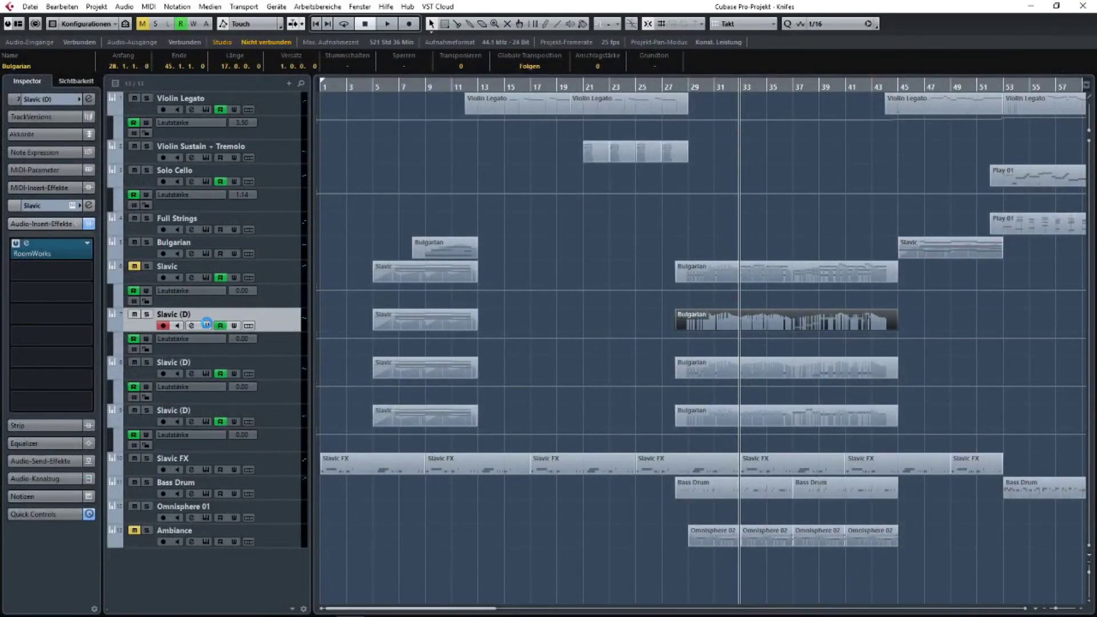
Open the first duplicate's Kontakt instrument, solo the track and play it around bar 29 to check the syllable sequence.
click(206, 325)
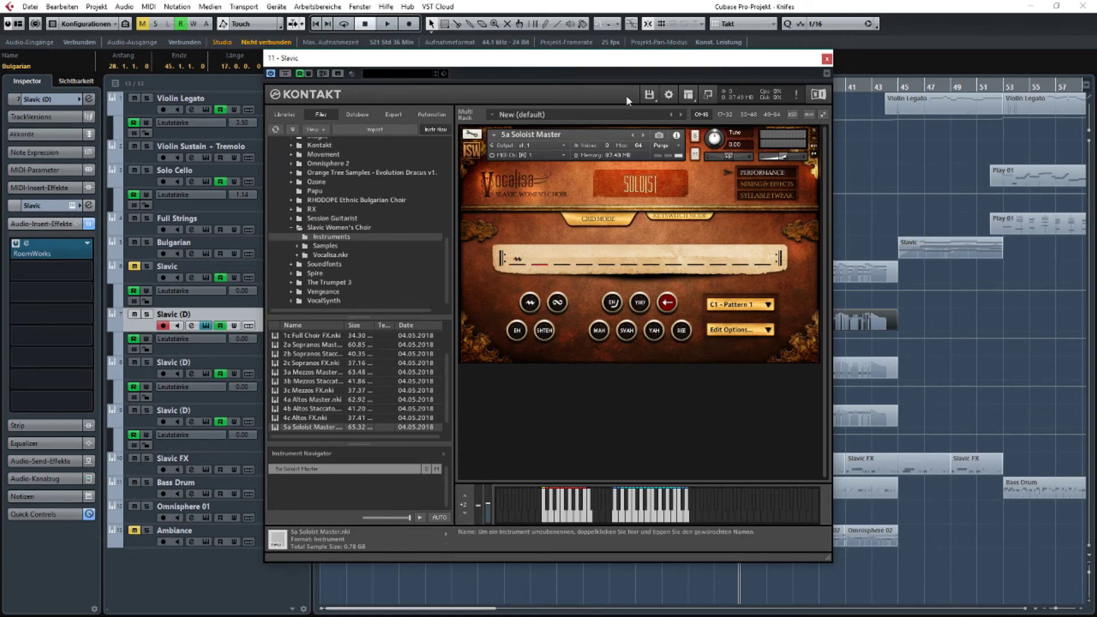
drag(650, 60, 606, 431)
double_click(708, 85)
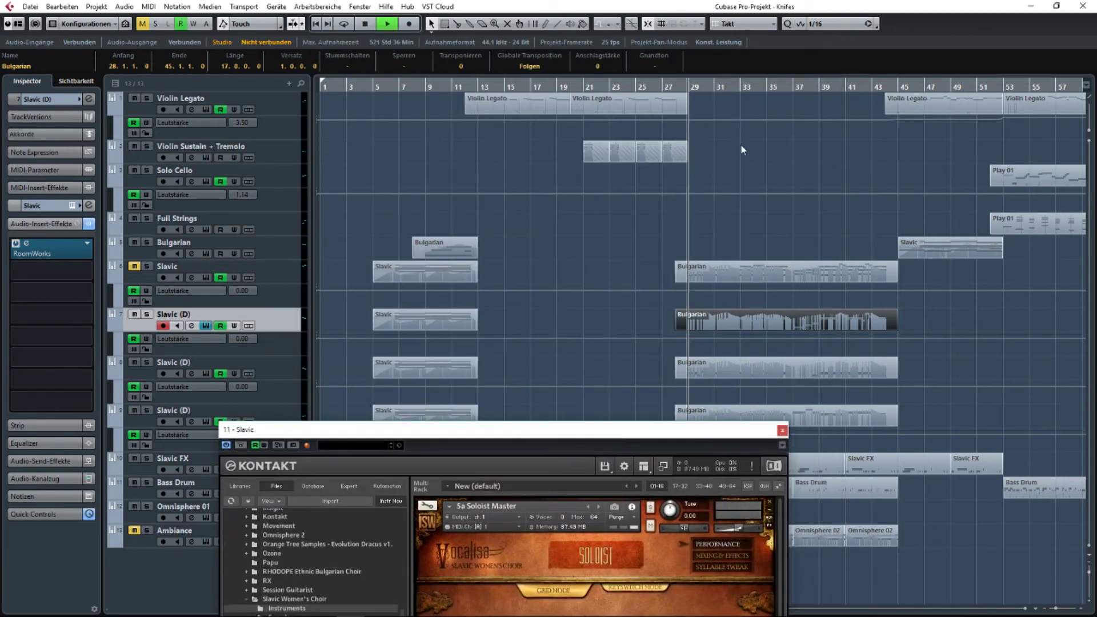
click(146, 315)
drag(710, 90, 674, 87)
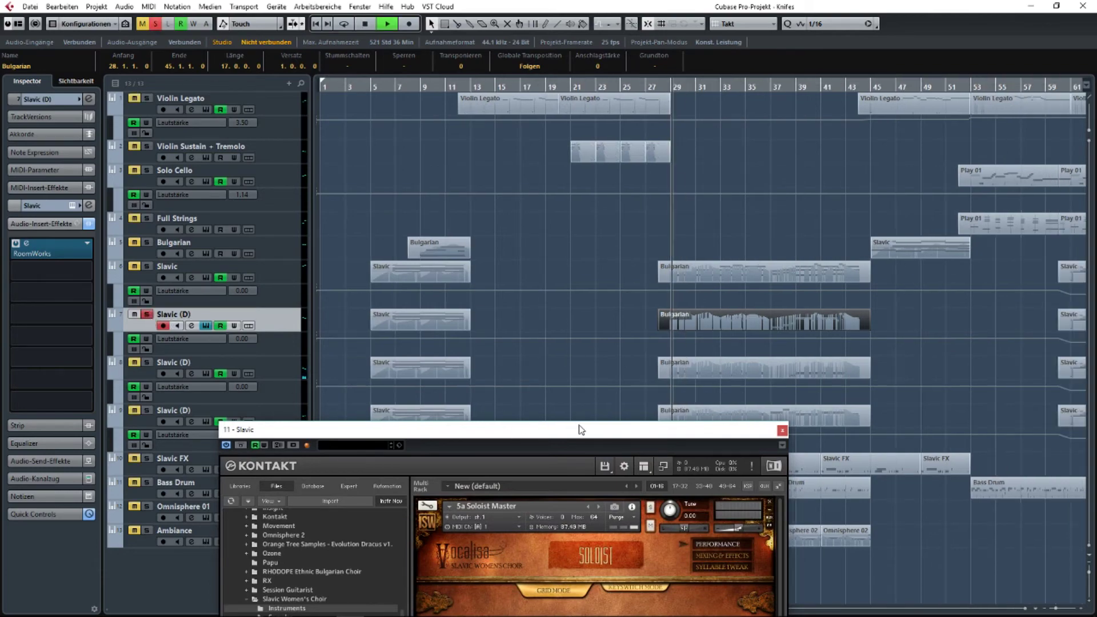
drag(581, 429, 539, 143)
key(space)
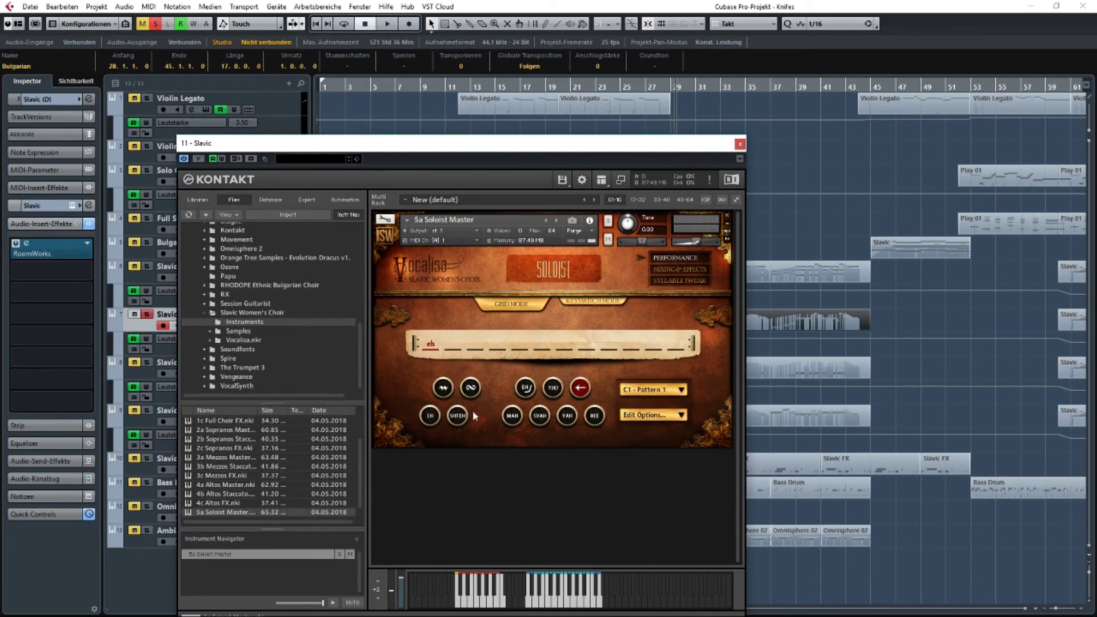
Move the Kontakt window clear of the arrangement and restart the soloed playback just before bar 29.
drag(673, 147, 417, 371)
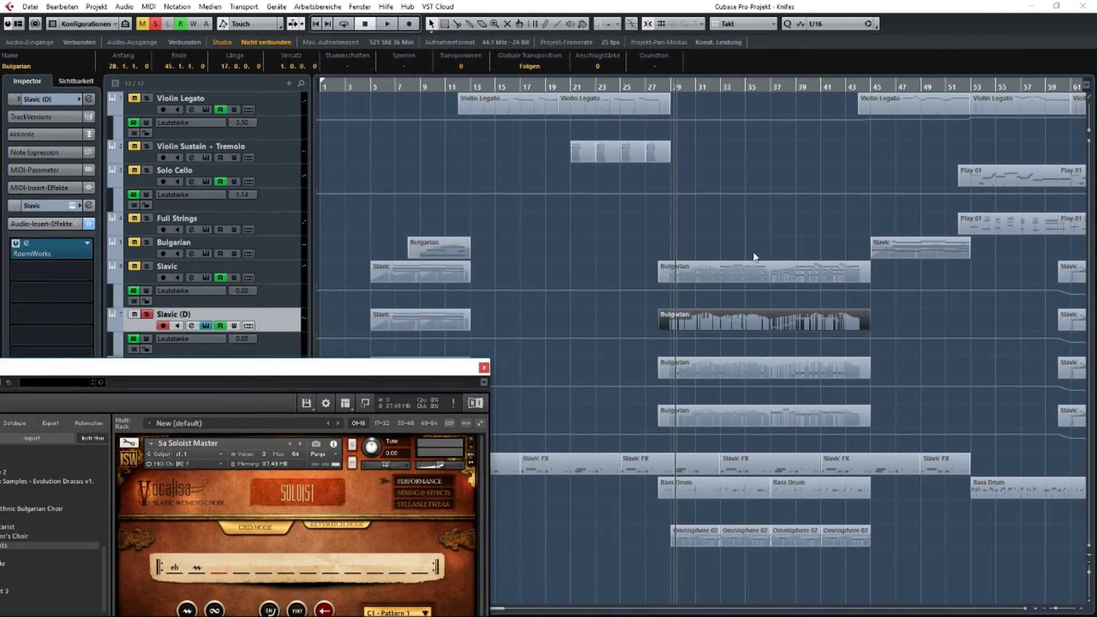
scroll(755, 256, up, 4)
scroll(608, 174, left, 2)
double_click(501, 85)
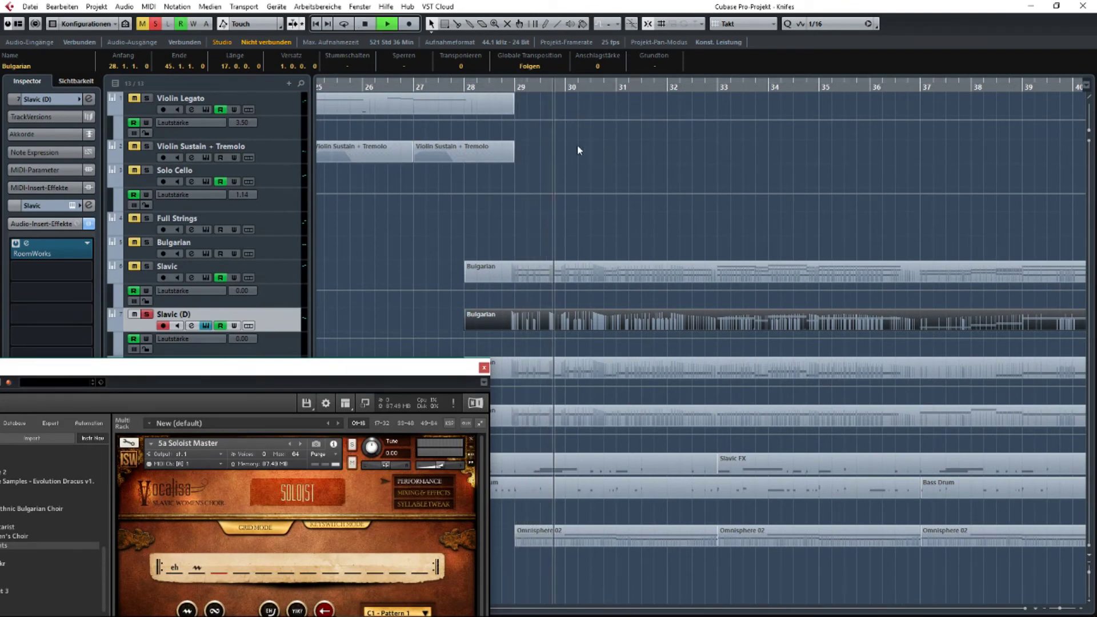
Play the soloed duplicate from about bar 32, stop it, and bring its full Kontakt interface into view.
drag(583, 150, 737, 163)
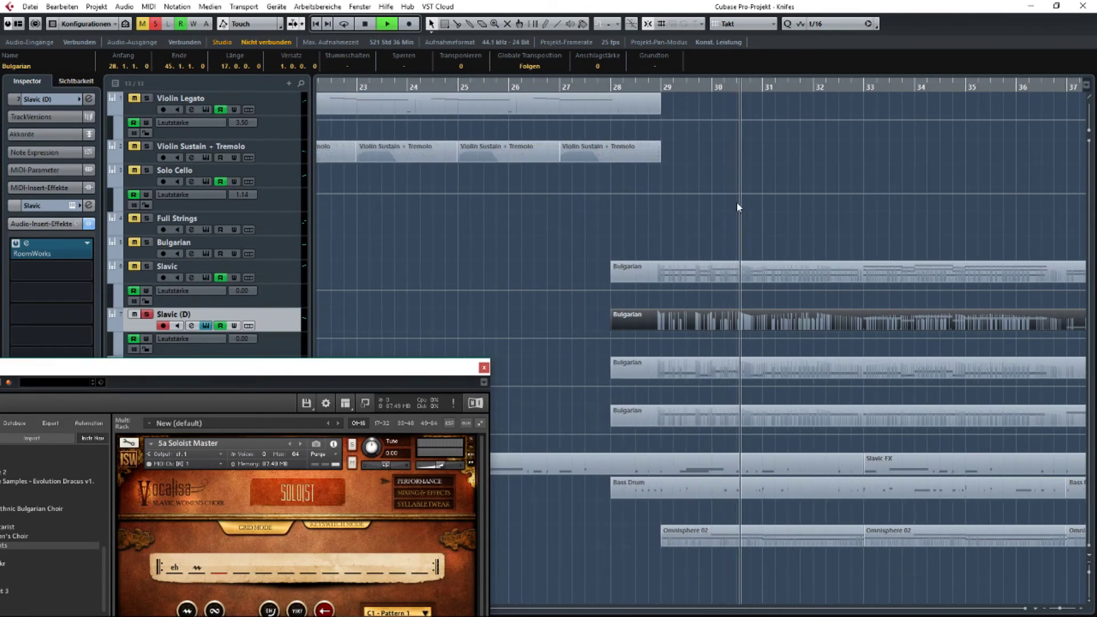
click(836, 87)
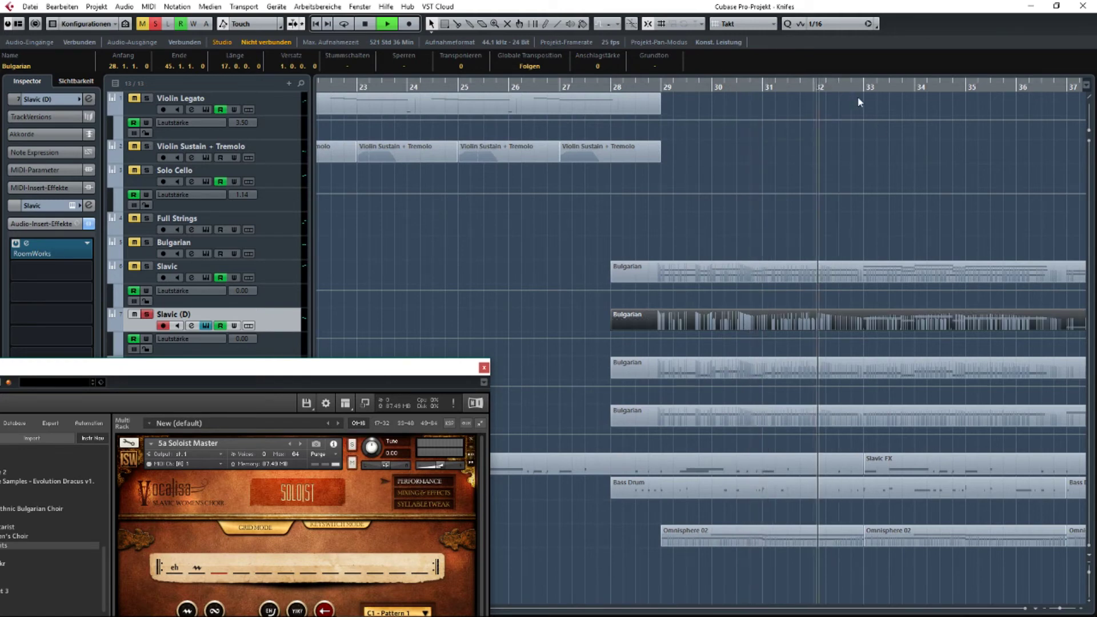
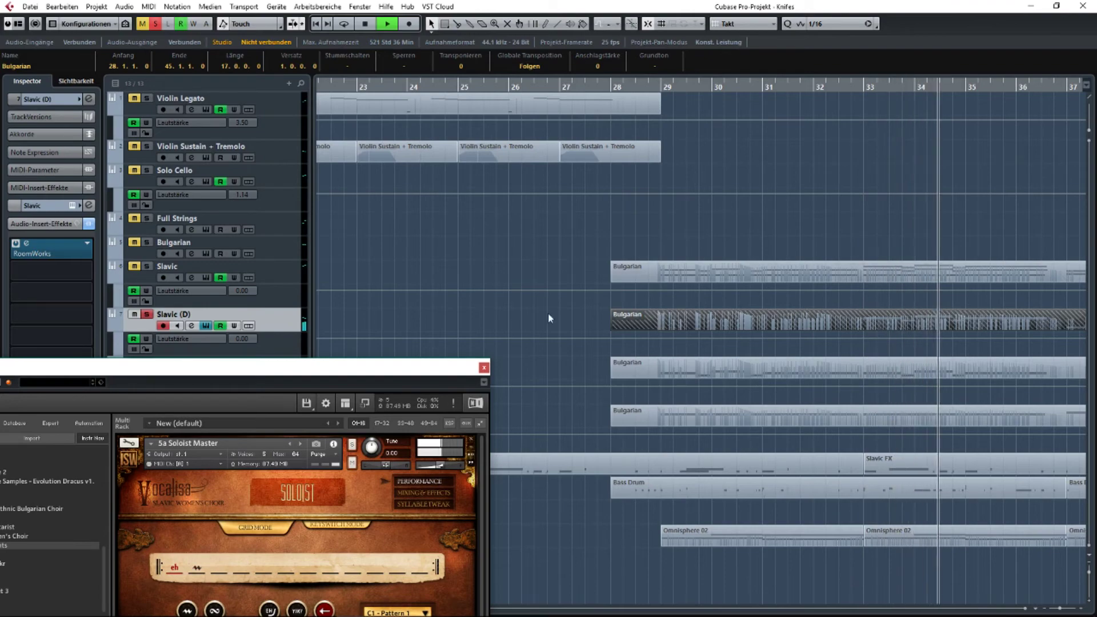
key(space)
drag(444, 370, 511, 79)
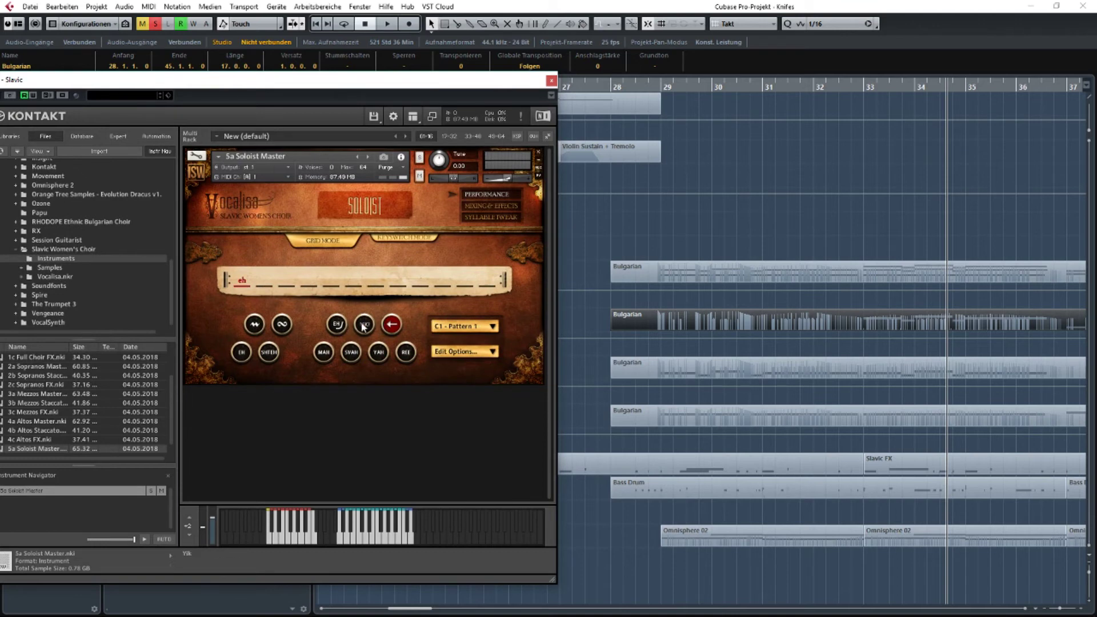
Audition the soloed part around bar 33 with single-entry syllable patterns, trying the short "eh/" and the ∞ symbol.
drag(758, 83, 858, 97)
key(space)
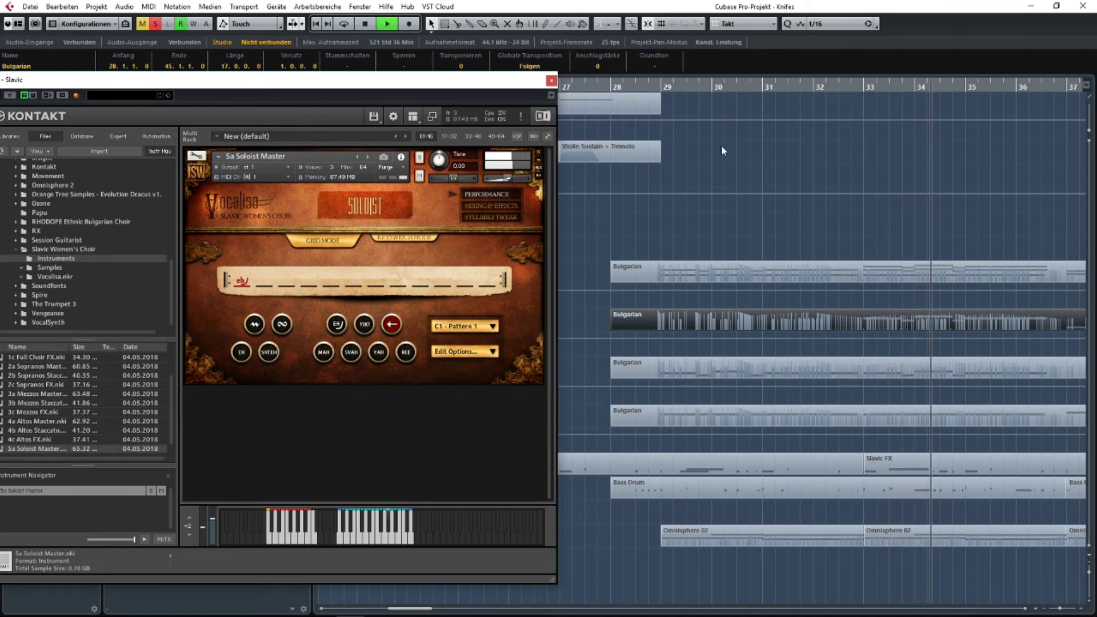
key(space)
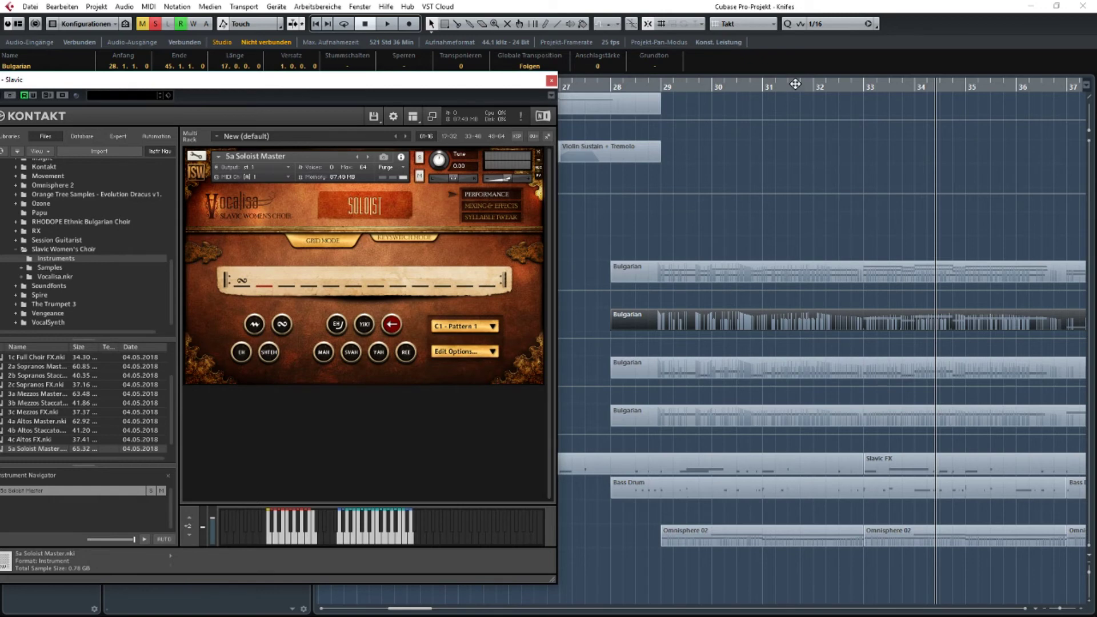
drag(795, 84, 859, 85)
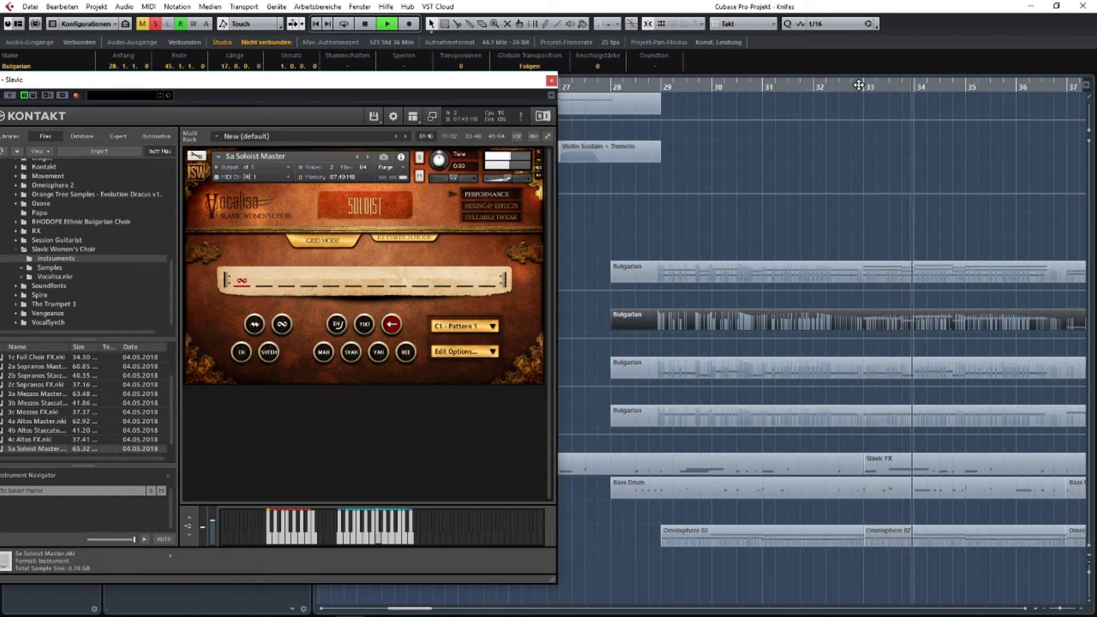
key(space)
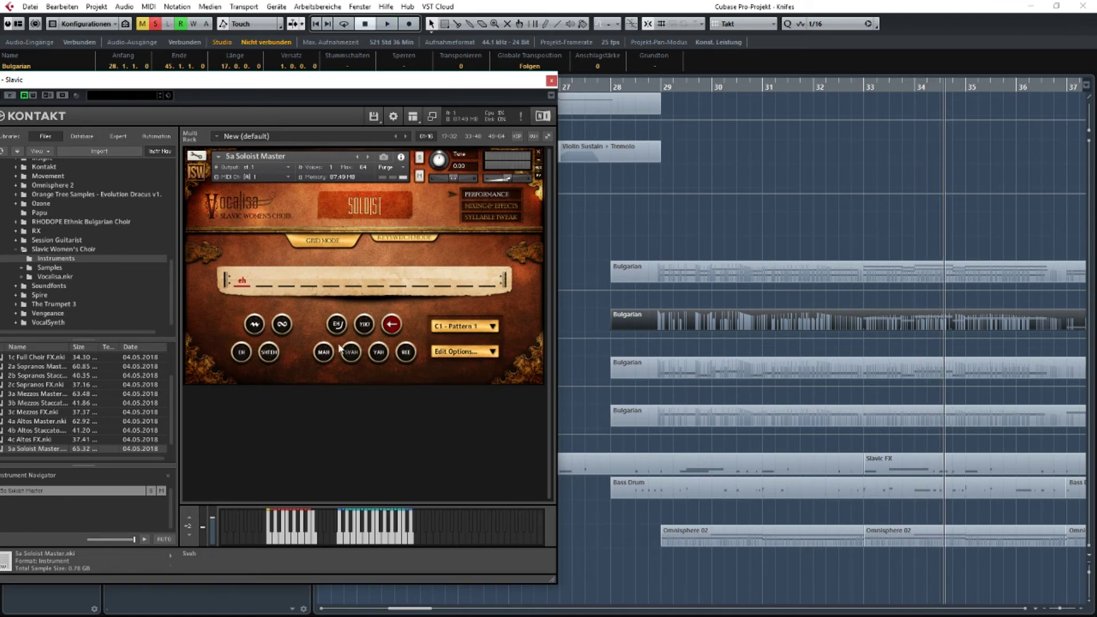
Play the soloed part with only the "yih!" syllable in the pattern, following it past bar 37, and stop playback.
key(space)
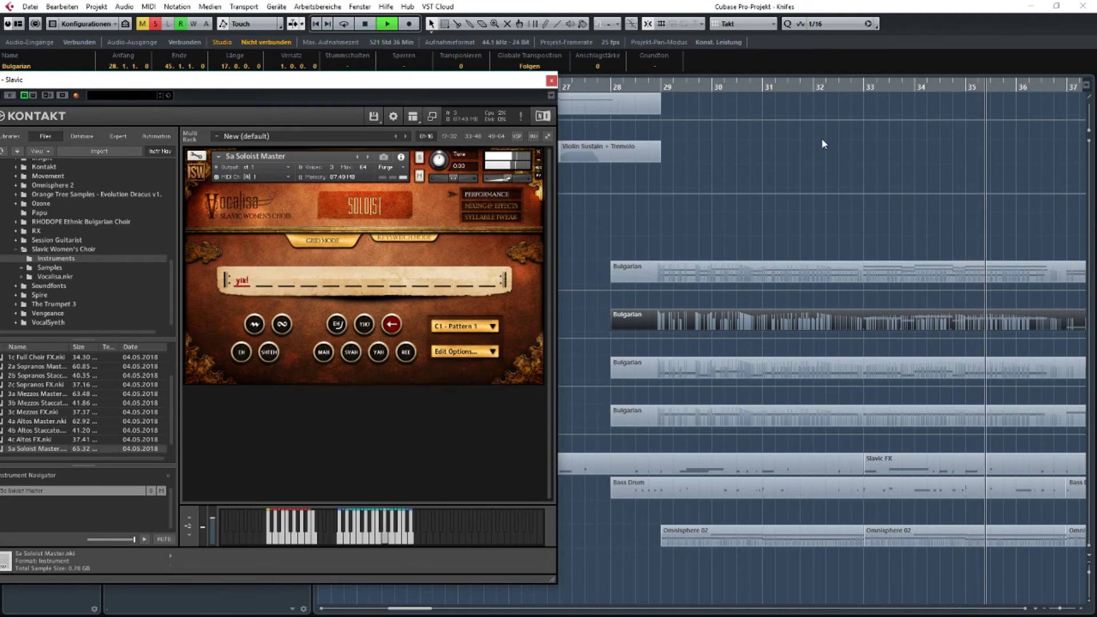
scroll(817, 139, right, 5)
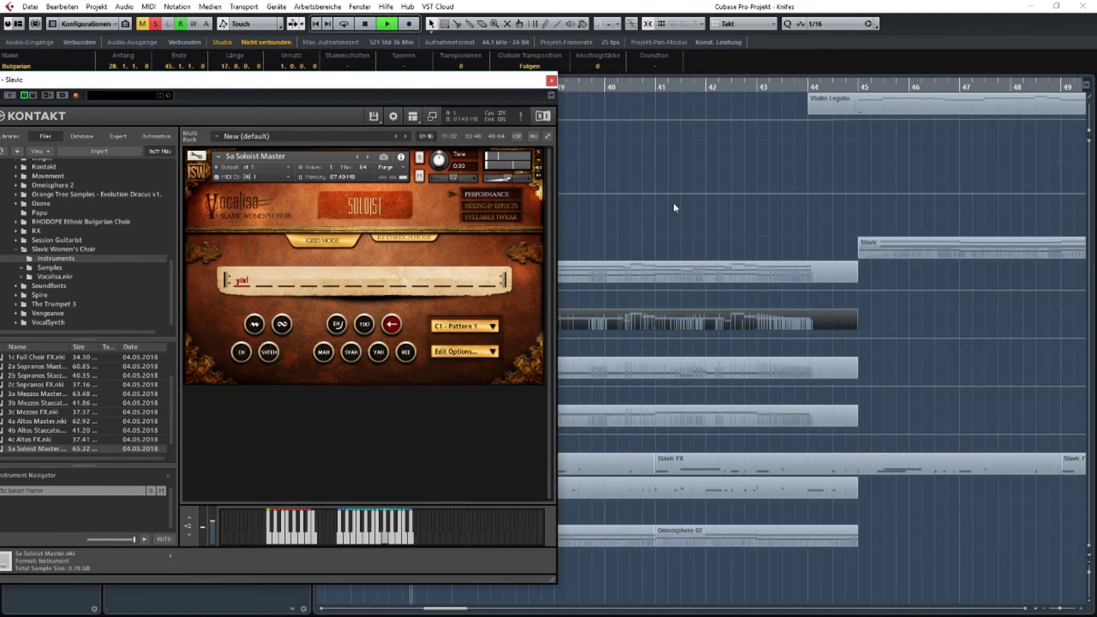
drag(673, 202, 944, 203)
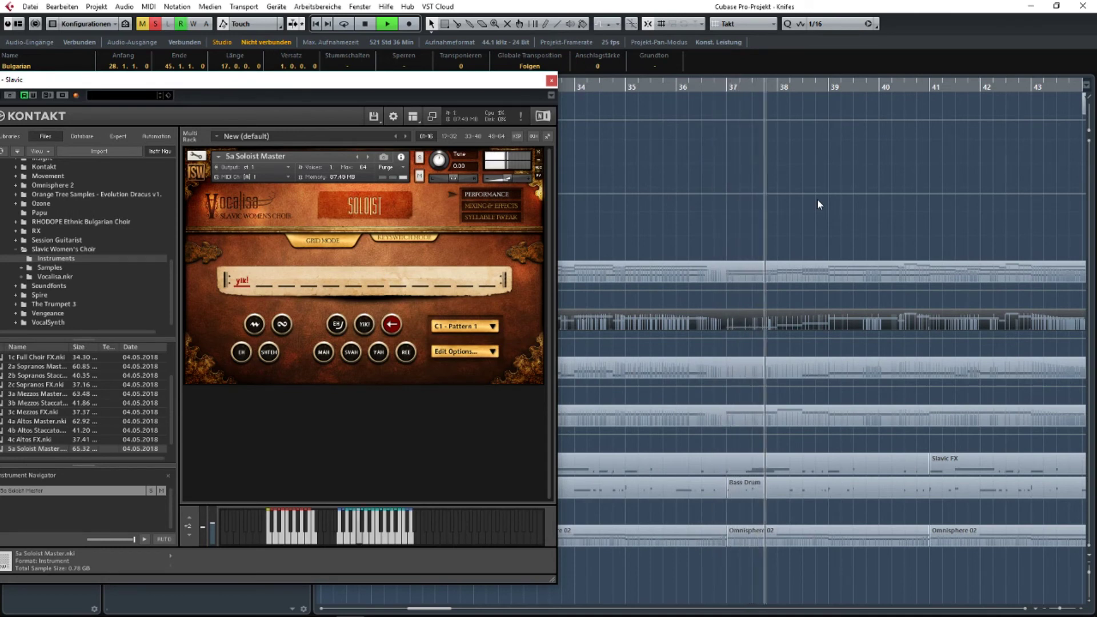
key(space)
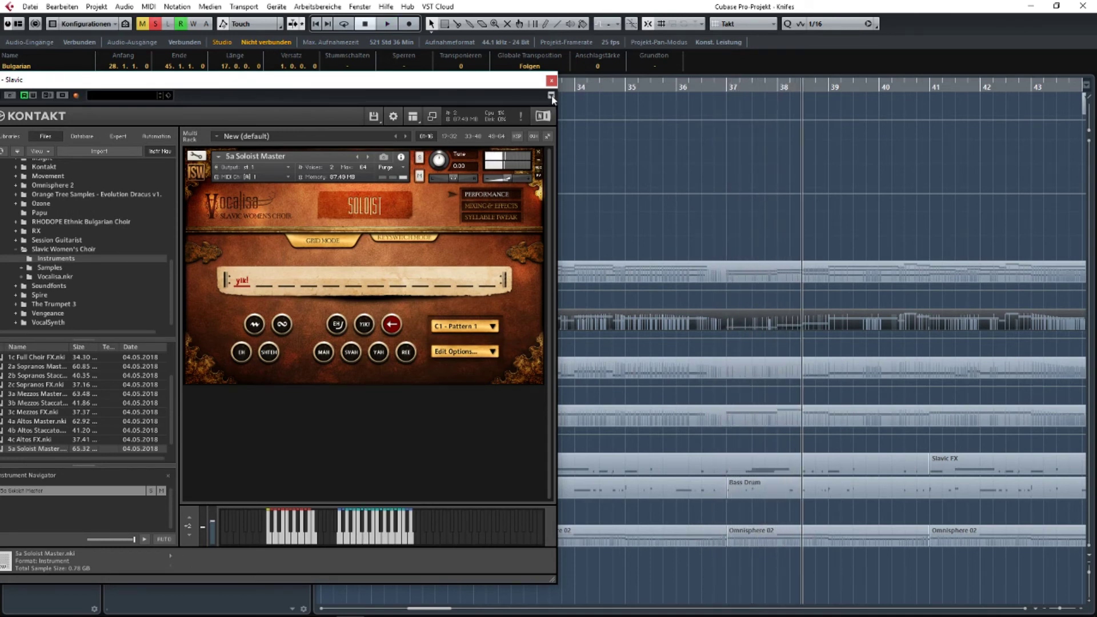
Open the soloed duplicate's Bulgarian part in the key editor and show the notes around bar 33.
drag(814, 188, 988, 186)
drag(918, 187, 768, 183)
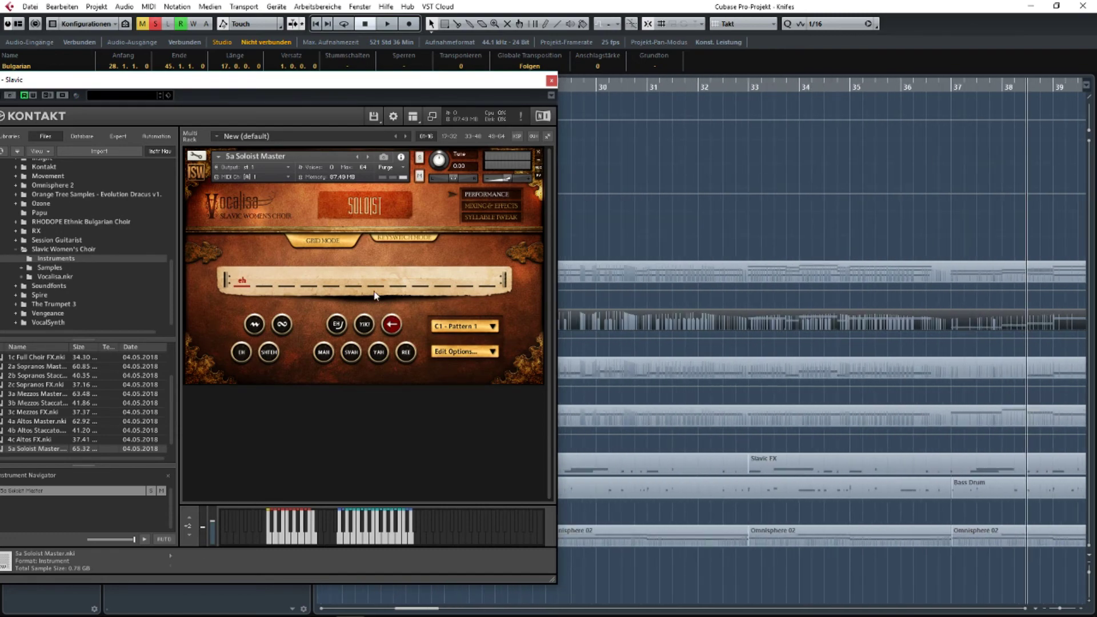
double_click(725, 314)
drag(577, 322, 925, 346)
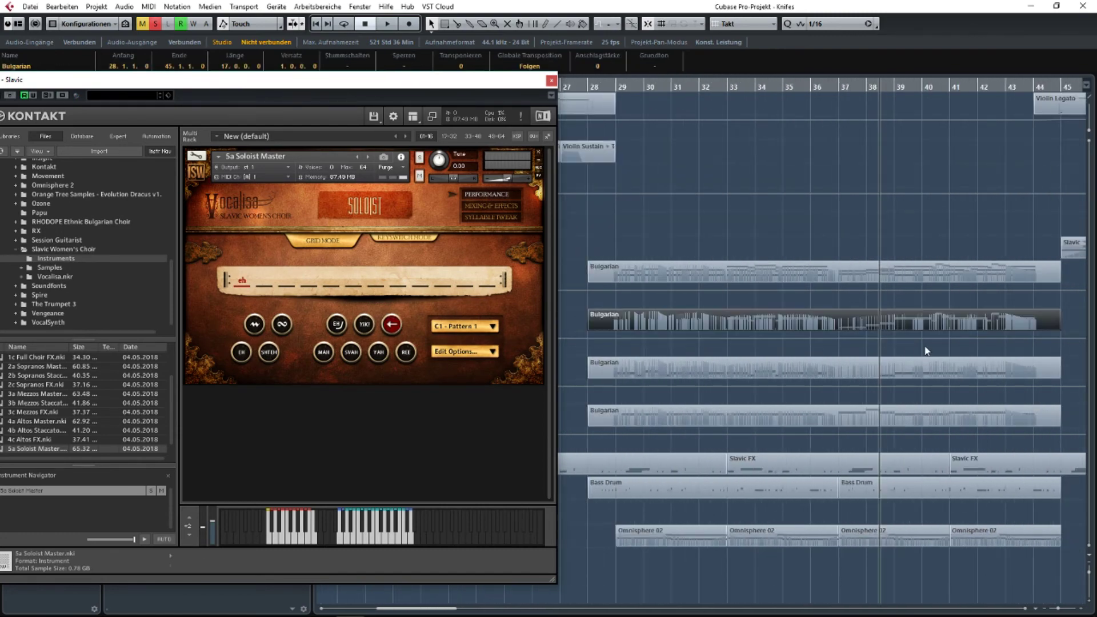
key(Return)
drag(643, 216, 1068, 198)
drag(840, 178, 1096, 182)
key(g)
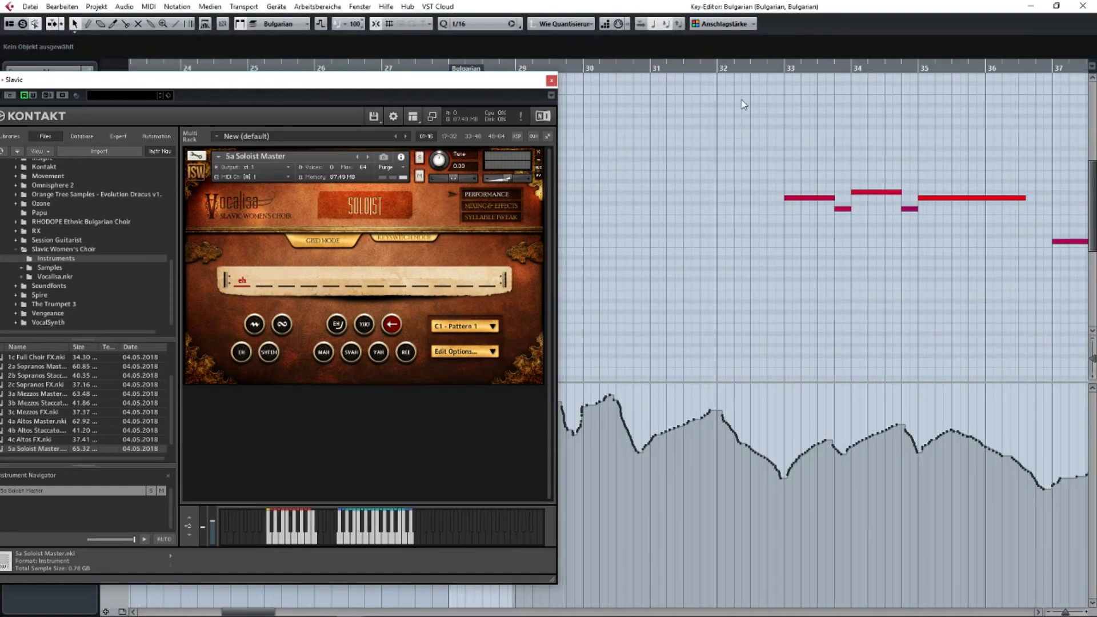
Play the part's notes from bar 33 in the key editor with the single "eh" syllable, magnifying bars 33 to 36.
key(space)
drag(869, 128, 738, 147)
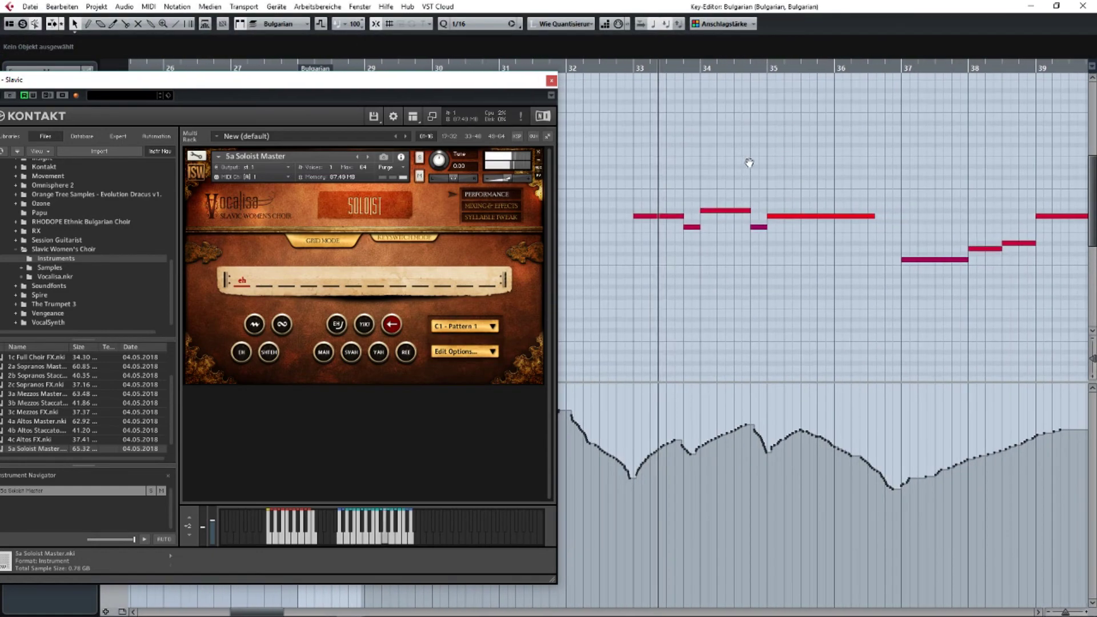
key(h)
key(h)
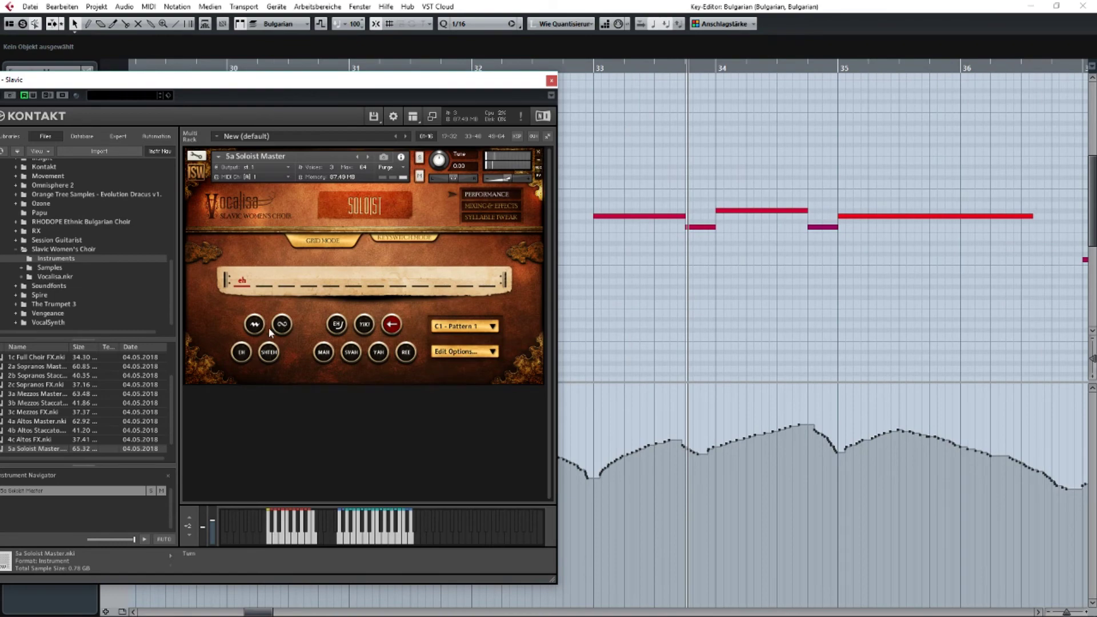
Play the soloist's phrase from bar 33 repeatedly and examine how its notes and syllables sound.
drag(637, 231, 843, 240)
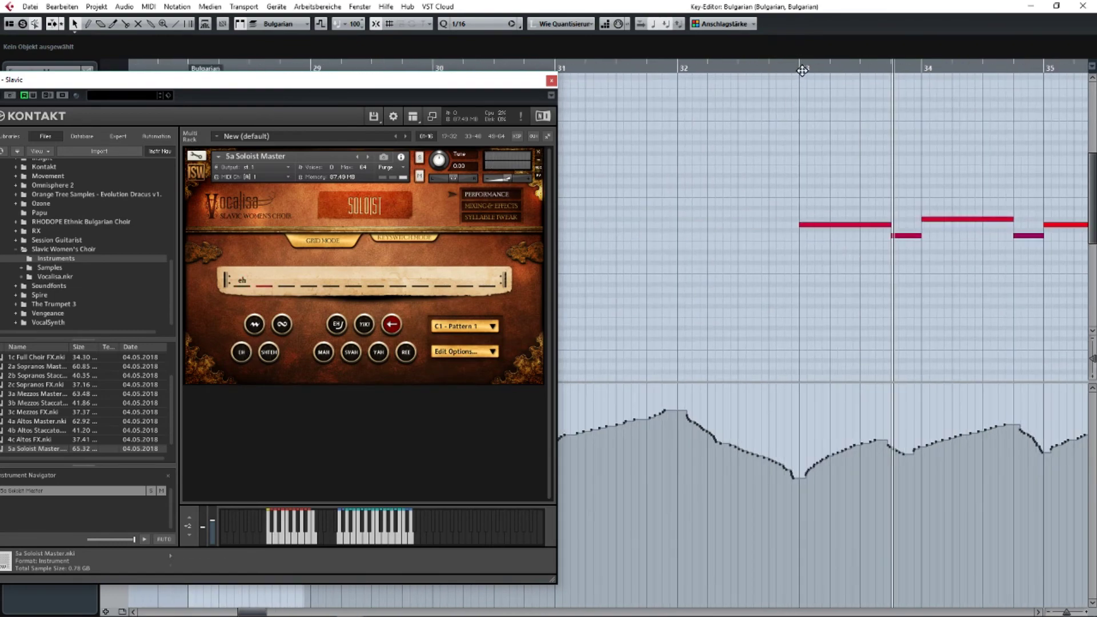
click(802, 70)
click(1083, 5)
double_click(686, 323)
drag(938, 225, 641, 205)
key(space)
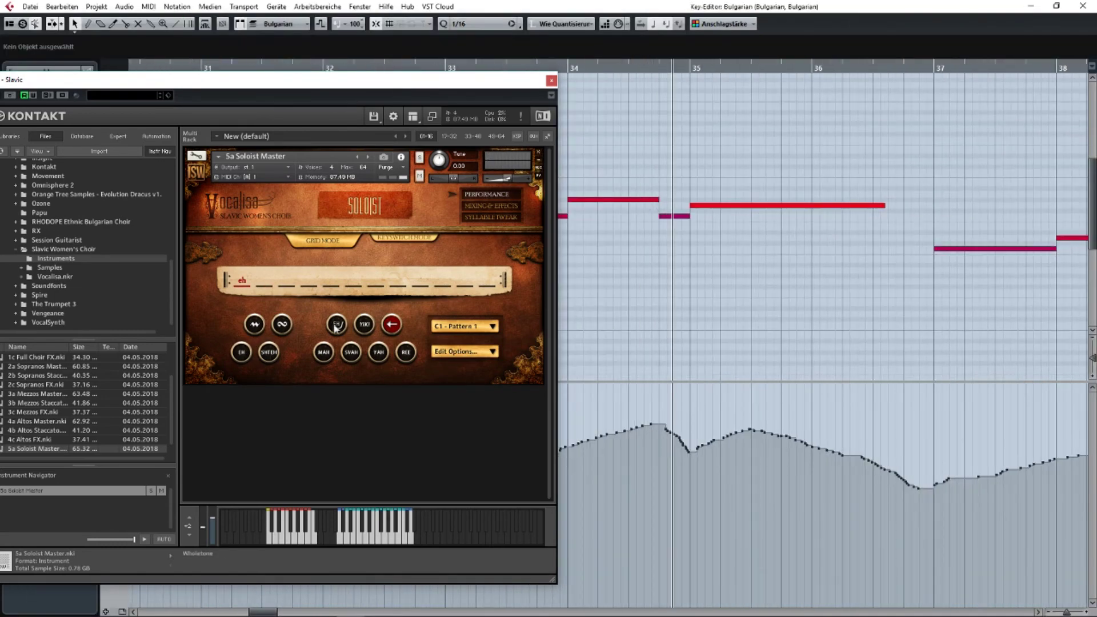
click(662, 68)
drag(720, 155, 810, 161)
drag(792, 221, 1017, 224)
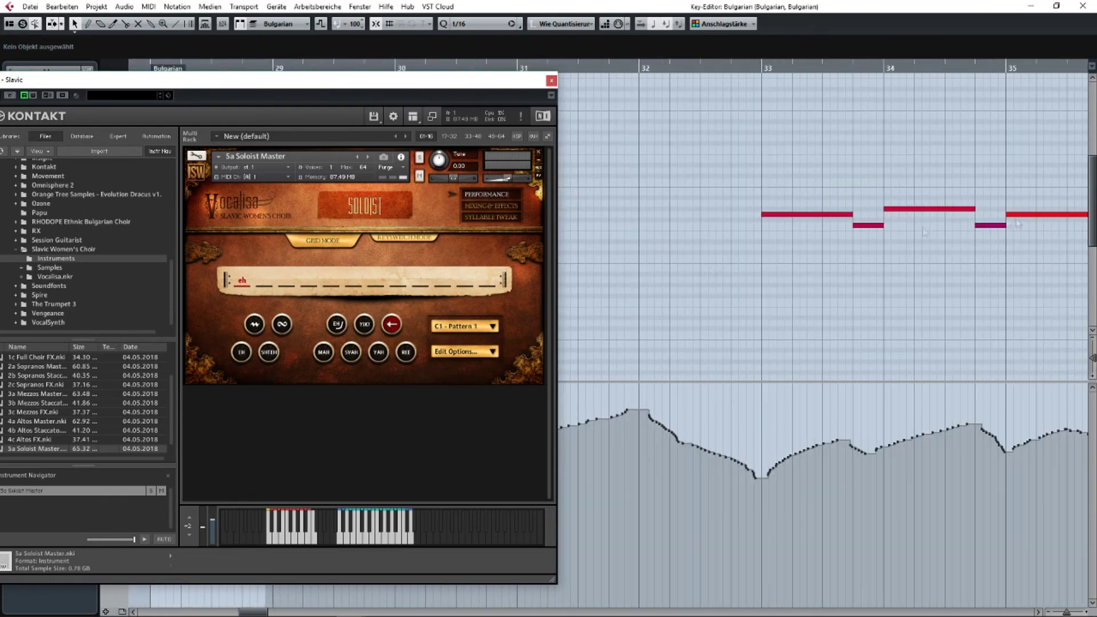
Append the wholetone ornament after "eh" and lengthen the notes starting bars 33 and 34 so they slightly overlap the following ones.
click(691, 235)
click(336, 324)
click(598, 68)
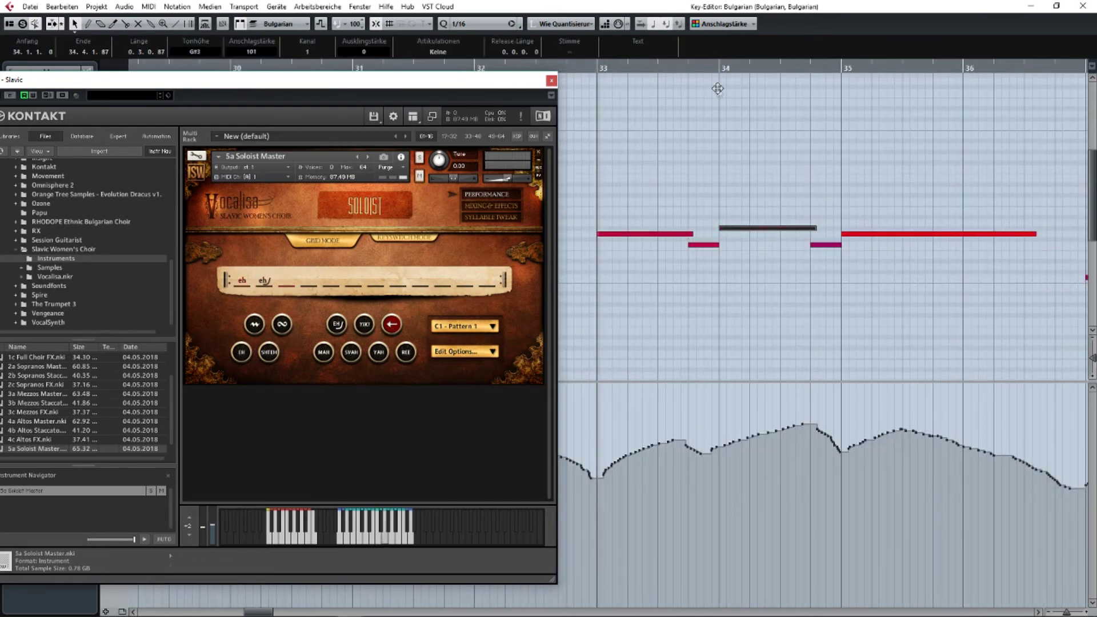
Extend the short F3 note at the end of bar 33 slightly into bar 34 and play the phrase.
key(space)
drag(840, 137, 778, 132)
key(space)
drag(658, 239, 661, 240)
drag(657, 229, 804, 216)
click(680, 68)
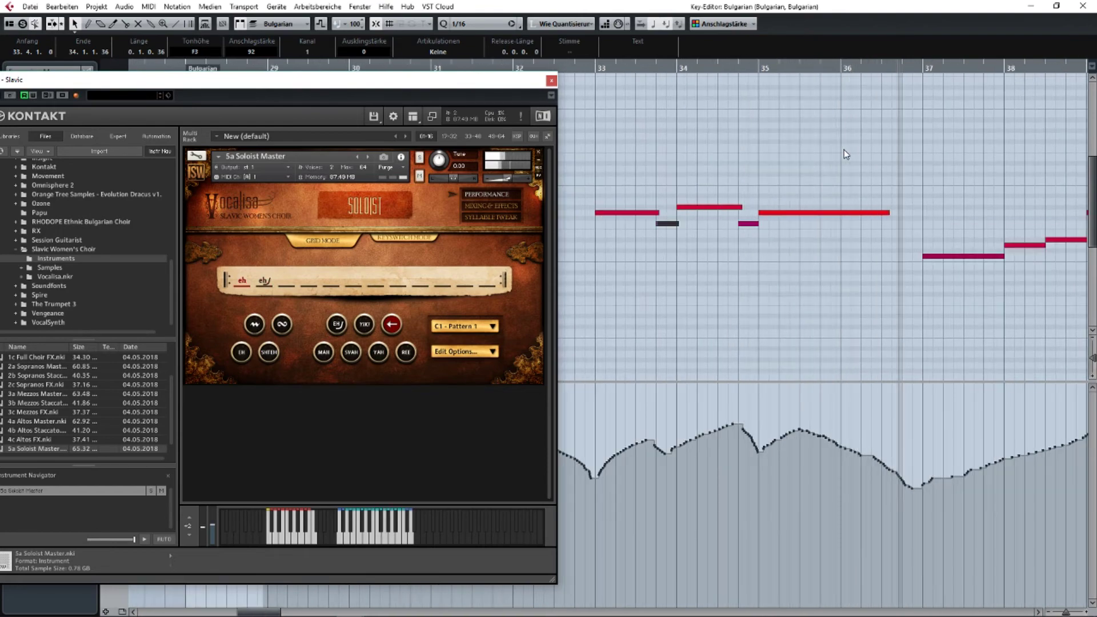
Try overlapping the notes in bars 37 and 38 with "mah" as the second syllable, then remove that last syllable.
click(895, 261)
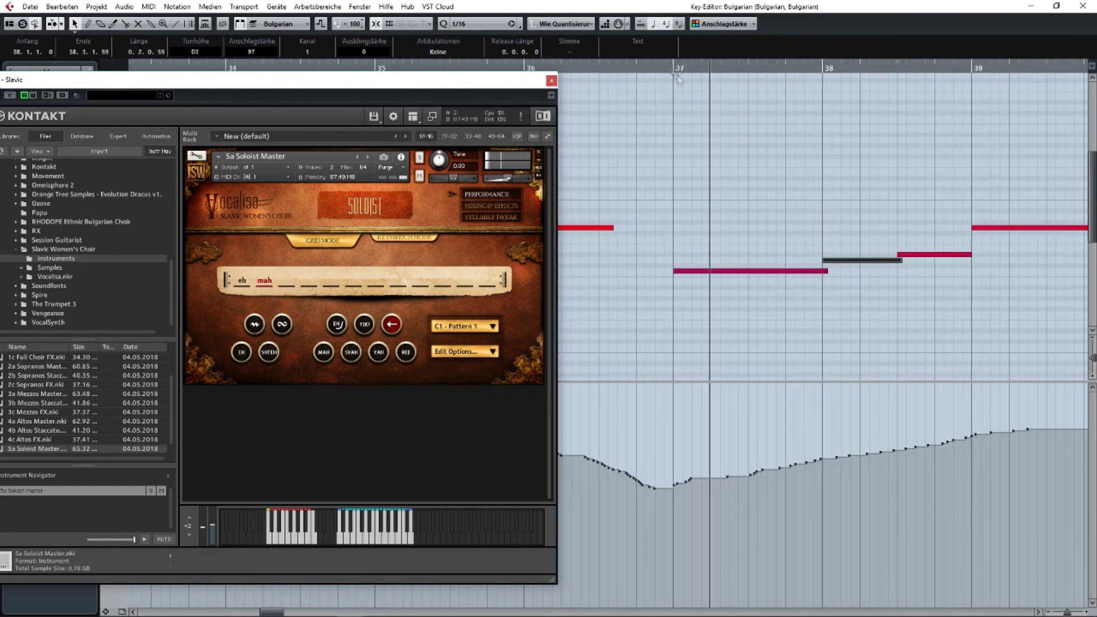
scroll(820, 164, down, 4)
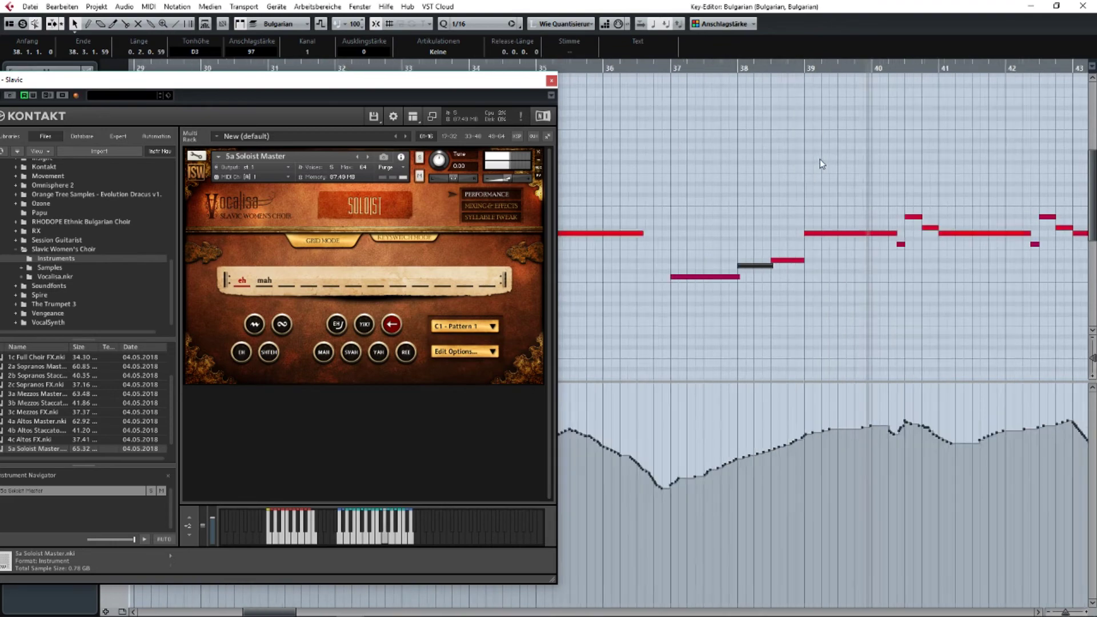
key(space)
scroll(800, 168, left, 5)
scroll(798, 169, right, 2)
click(391, 324)
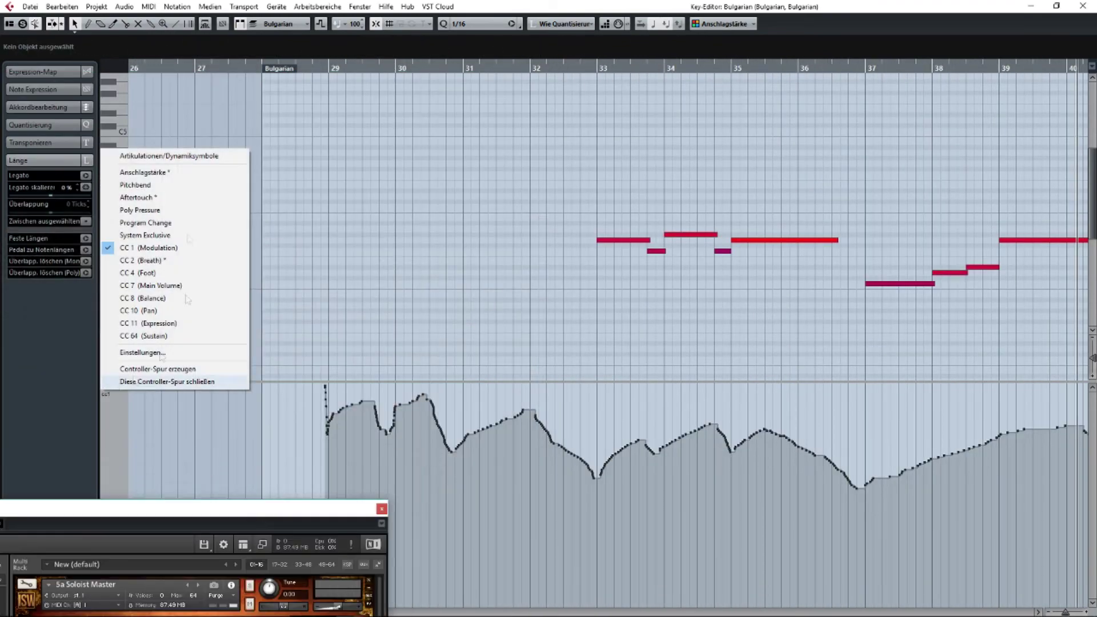
Show the note velocities in the controller lane, set the long bar 35 note to velocity 65, and play from bar 34.
click(188, 152)
click(714, 68)
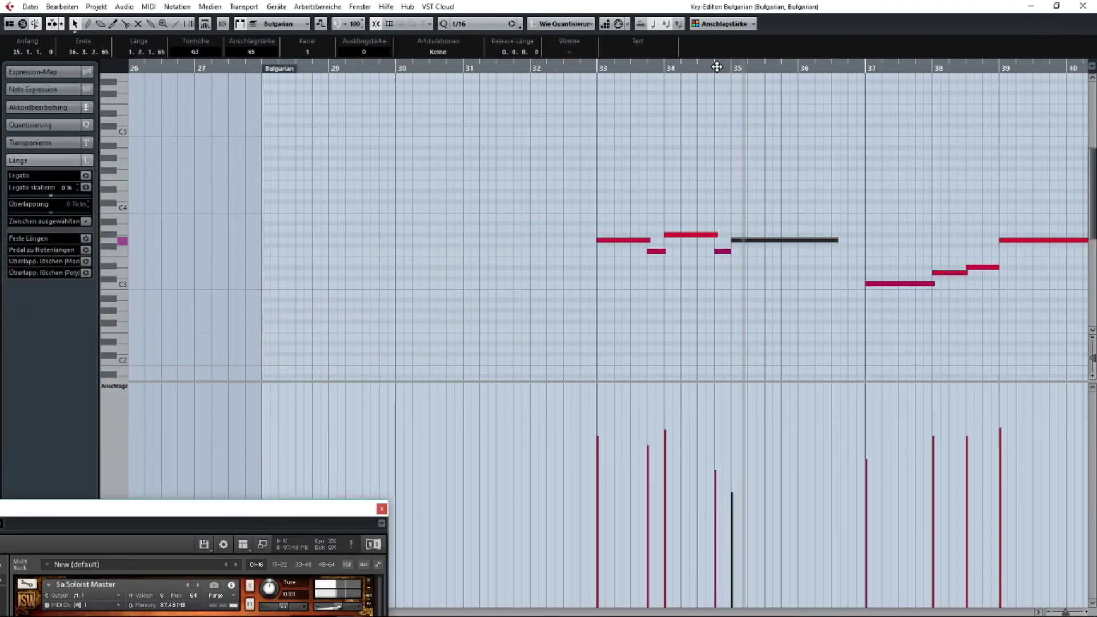
click(716, 68)
drag(717, 68, 718, 66)
Bring the Kontakt window back up and append the syllables "mah", "ree", "yah" and "eh" to Pattern 1.
drag(306, 509, 465, 91)
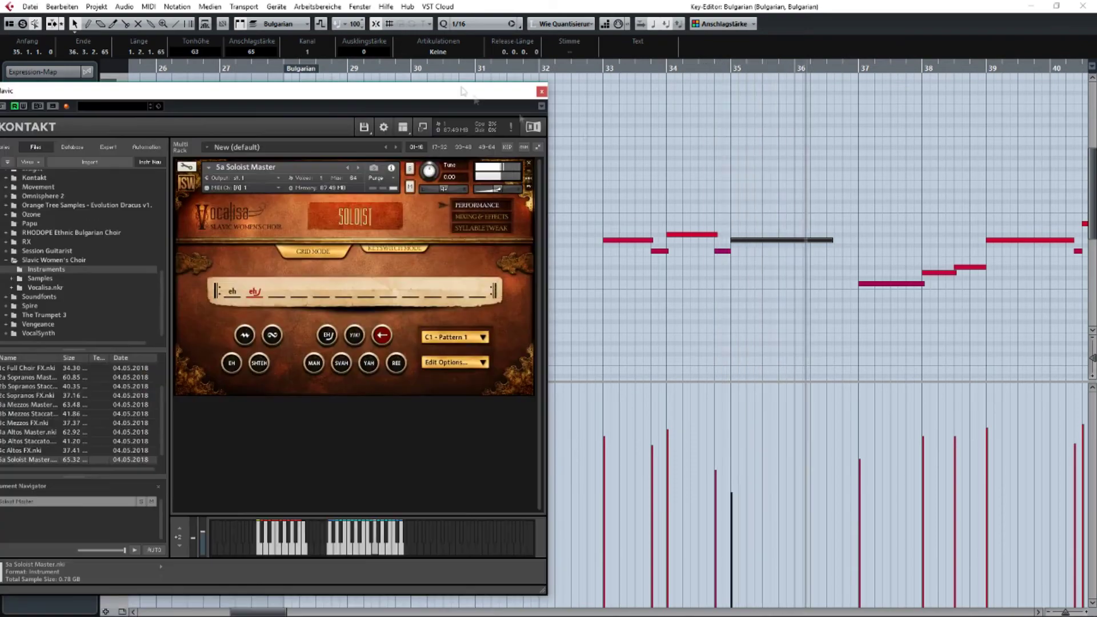
scroll(654, 218, right, 4)
key(space)
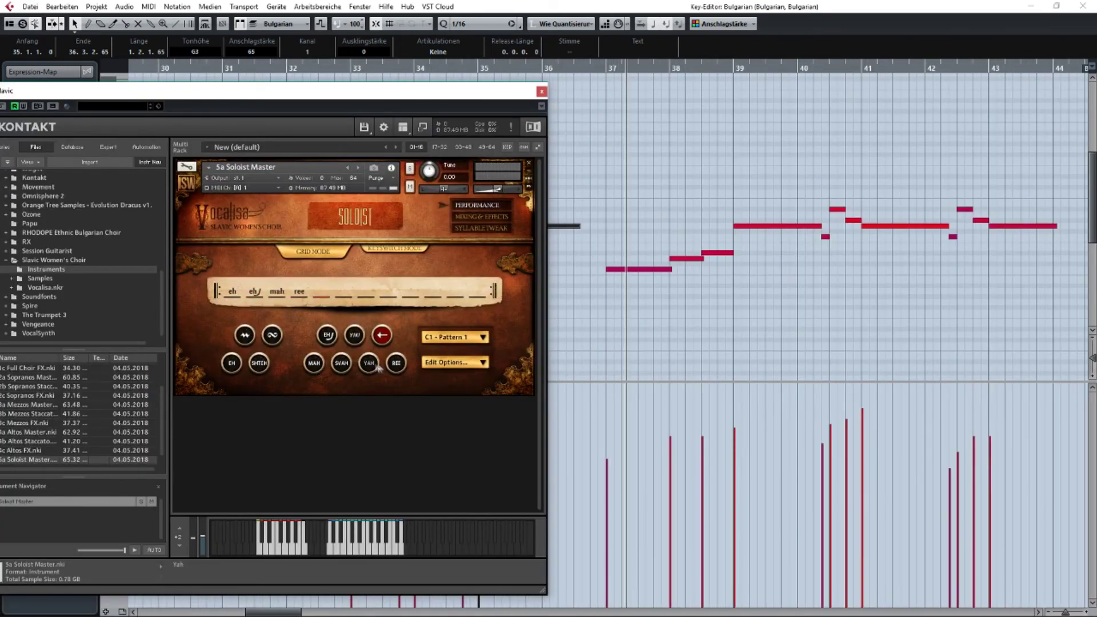
click(375, 364)
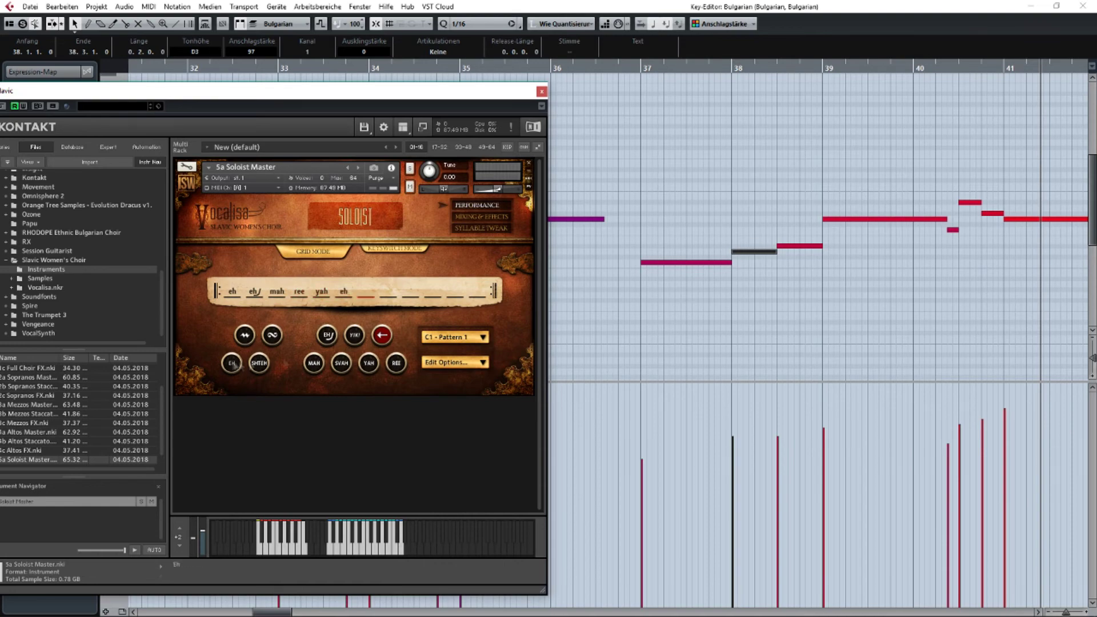
Switch patterns and reselect C1 - Pattern 1 to restart the syllable sequence at its first syllable.
scroll(768, 274, down, 5)
scroll(768, 274, up, 6)
click(480, 338)
click(455, 363)
click(457, 338)
click(455, 353)
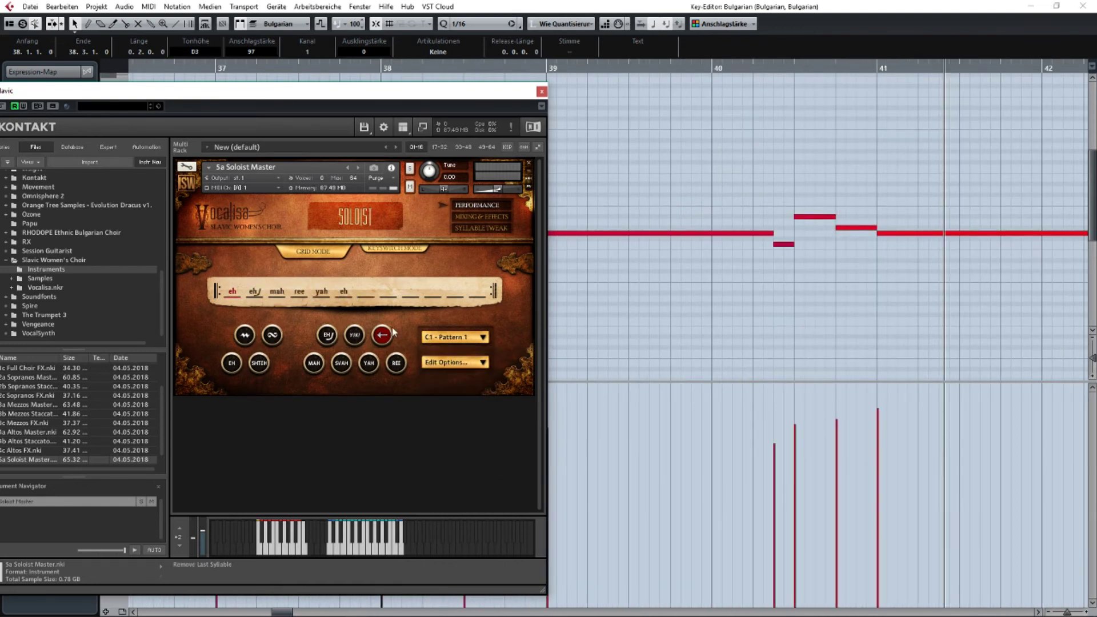
Play the soloist part from around bar 39 to check the syllables.
scroll(709, 275, down, 5)
scroll(709, 275, up, 3)
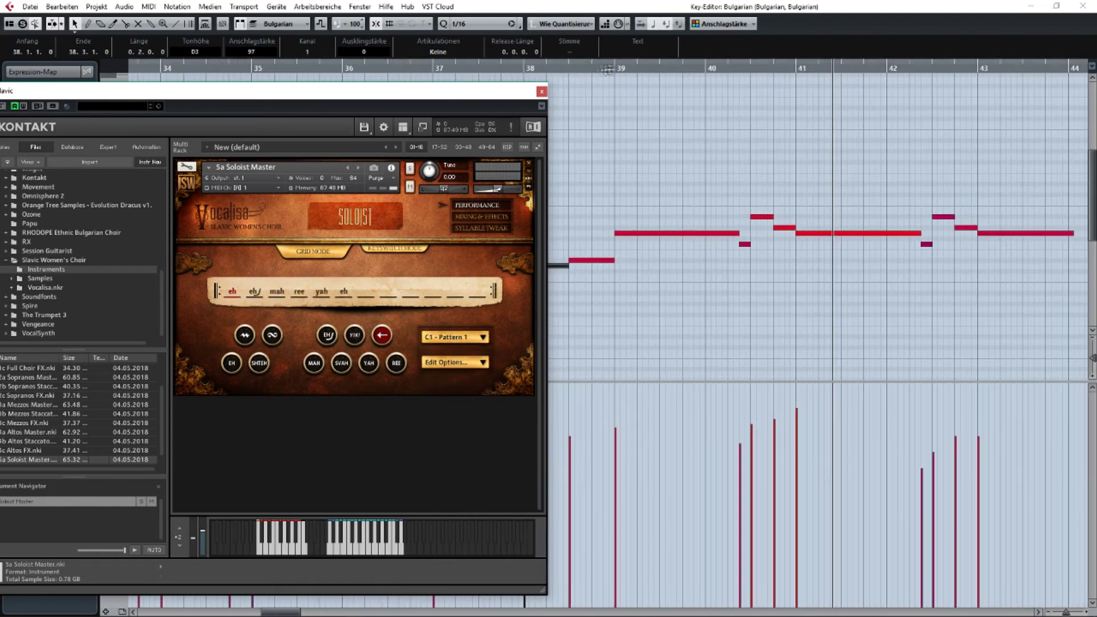
click(616, 70)
key(space)
click(614, 70)
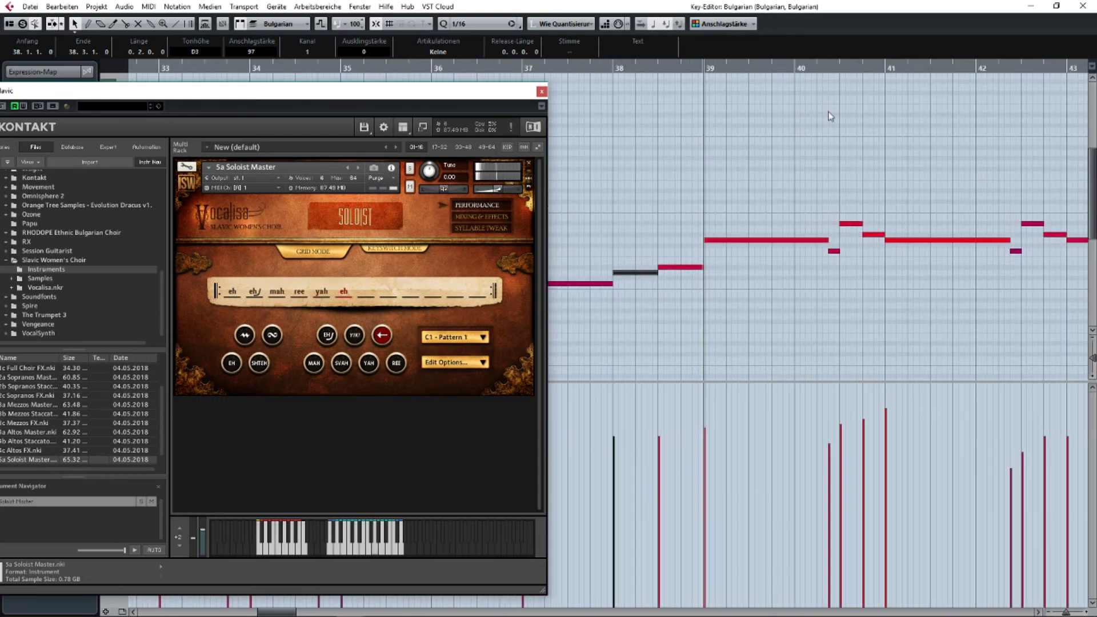
Lengthen the notes in bars 39 and 40 so they overlap, and append the turn ornament to the syllable pattern.
scroll(834, 250, up, 4)
drag(661, 255, 673, 260)
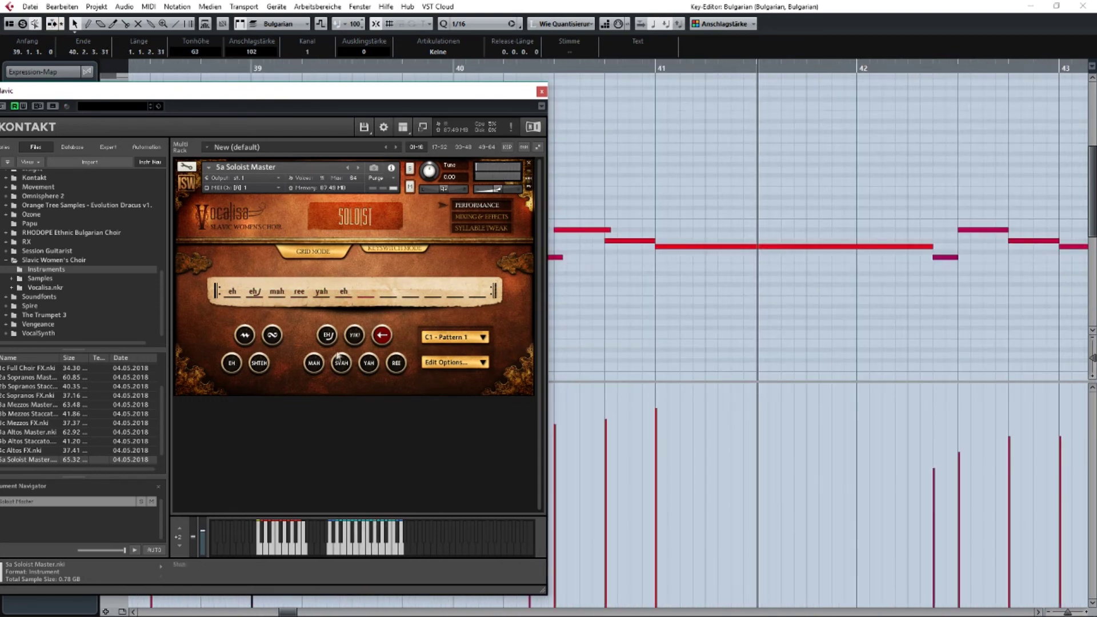
scroll(761, 251, down, 4)
scroll(714, 270, up, 4)
drag(760, 246, 758, 247)
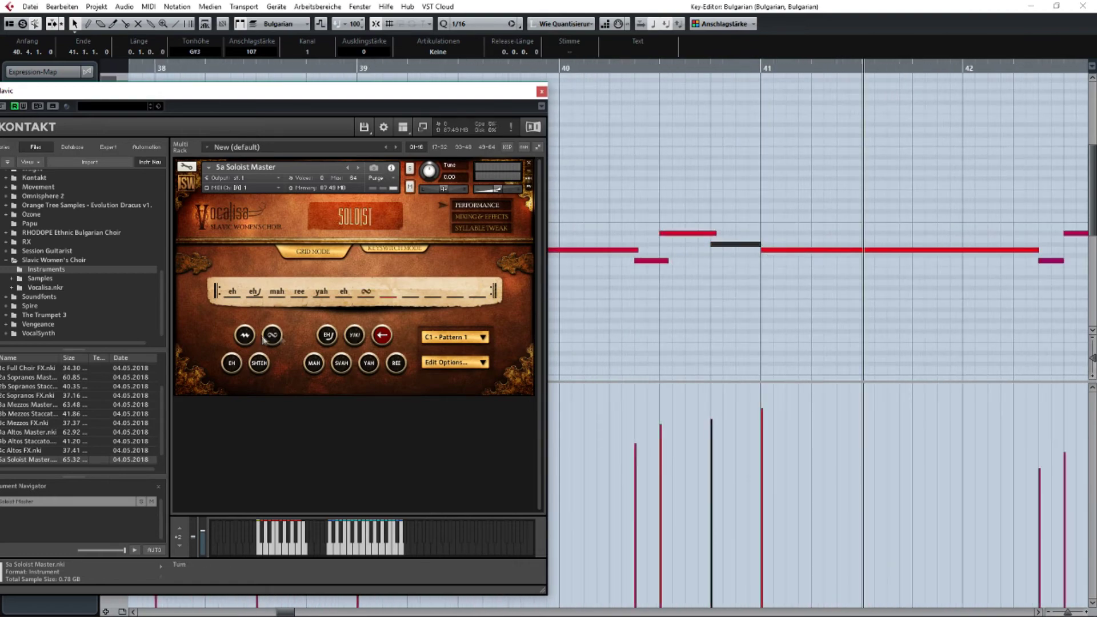
key(space)
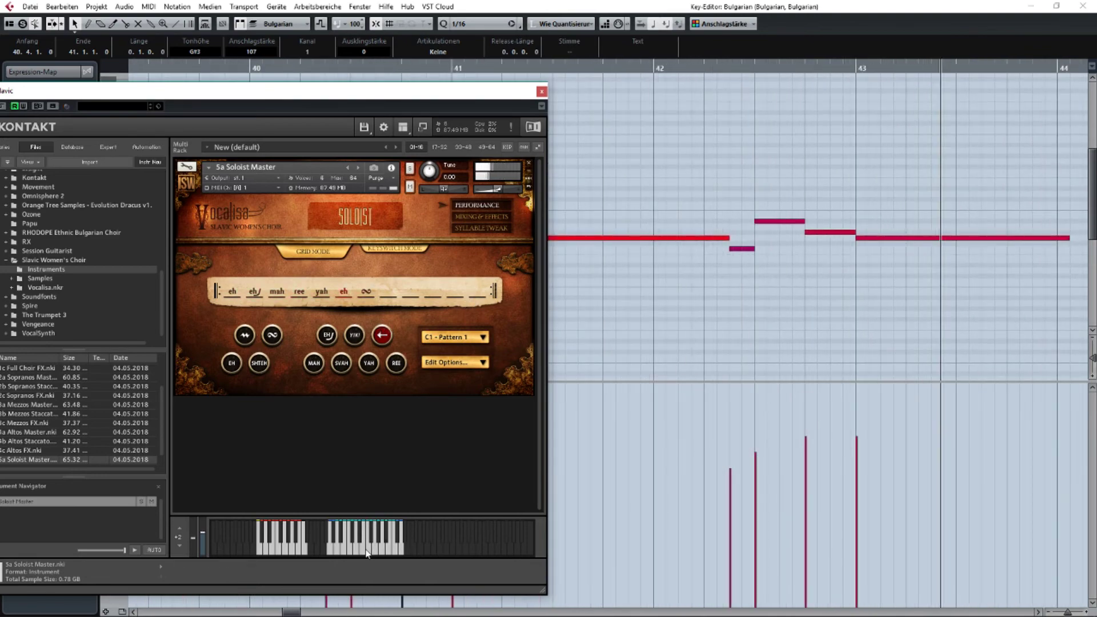
Append "eh" to the syllable pattern and lengthen the short notes in bar 42 so they overlap.
click(230, 363)
scroll(737, 267, down, 5)
scroll(748, 262, up, 5)
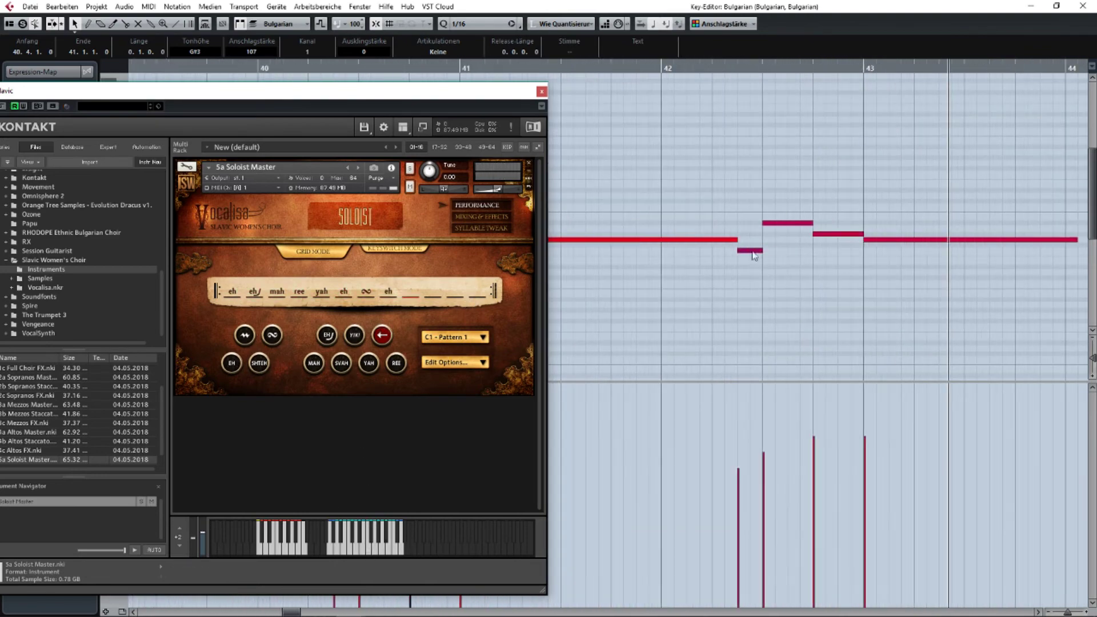
drag(761, 249, 771, 249)
drag(812, 222, 871, 233)
scroll(850, 202, down, 5)
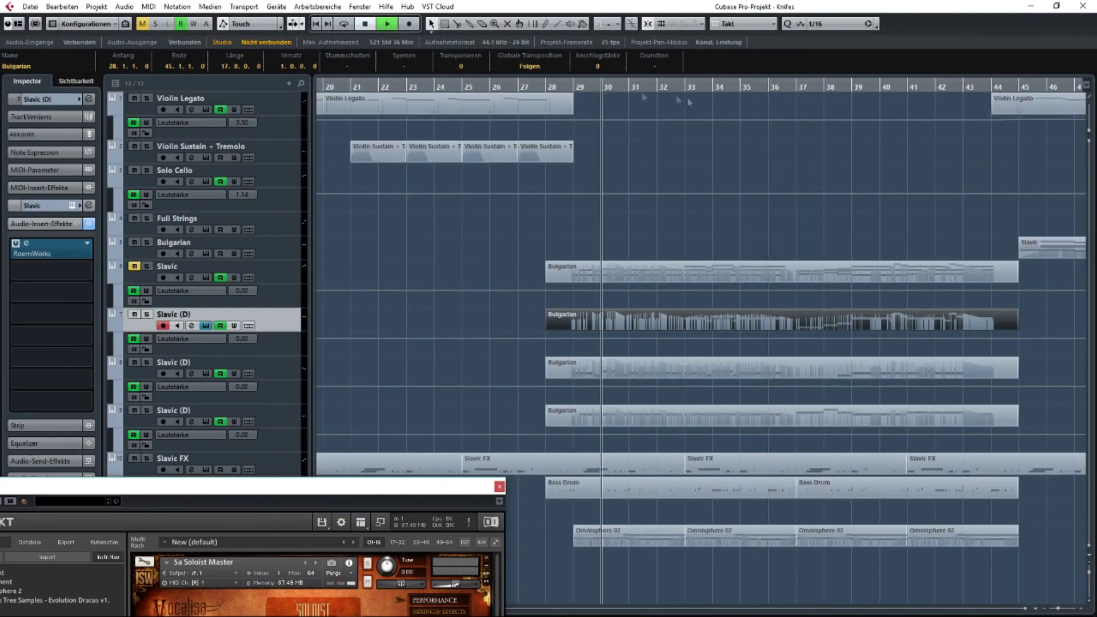
Set the wholetone ornament's level to 47 in the soloist's syllable tweak settings and return to the performance page.
click(370, 544)
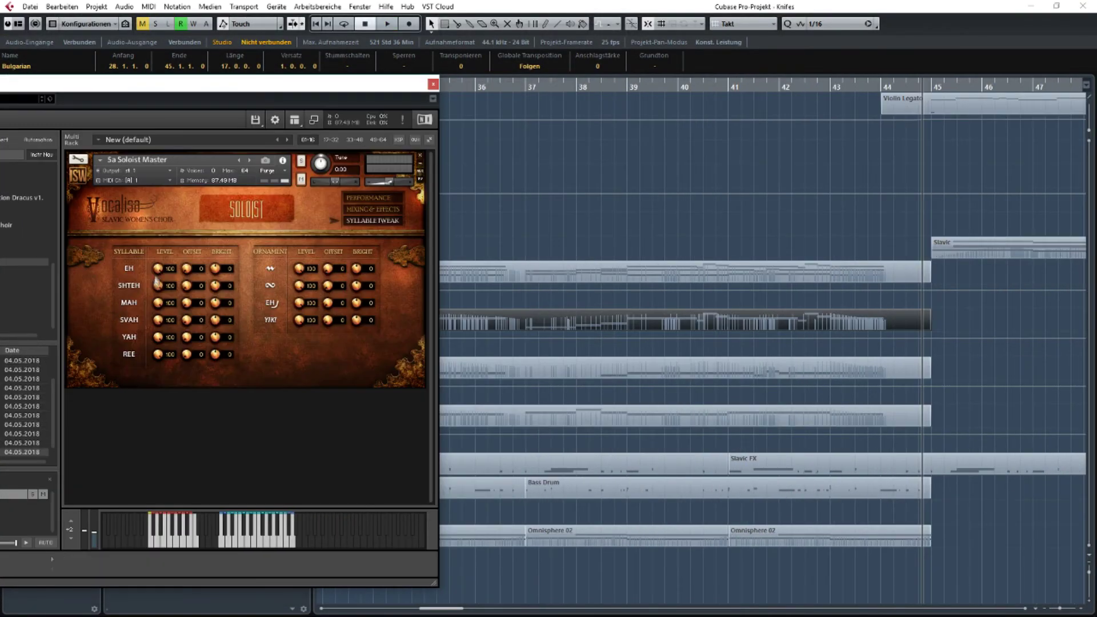
click(248, 541)
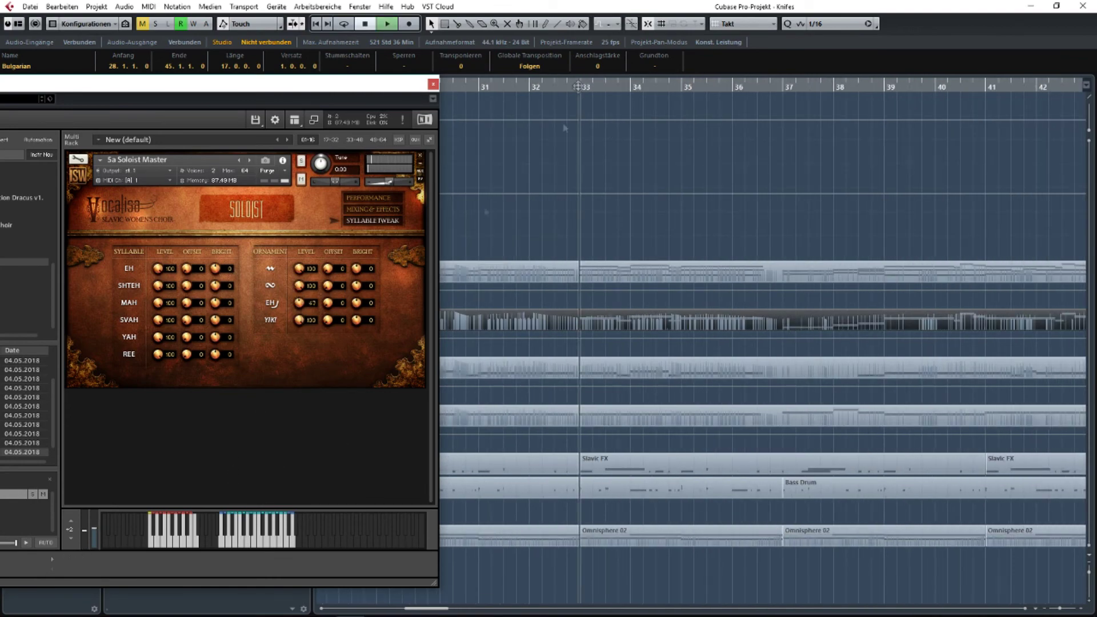
key(space)
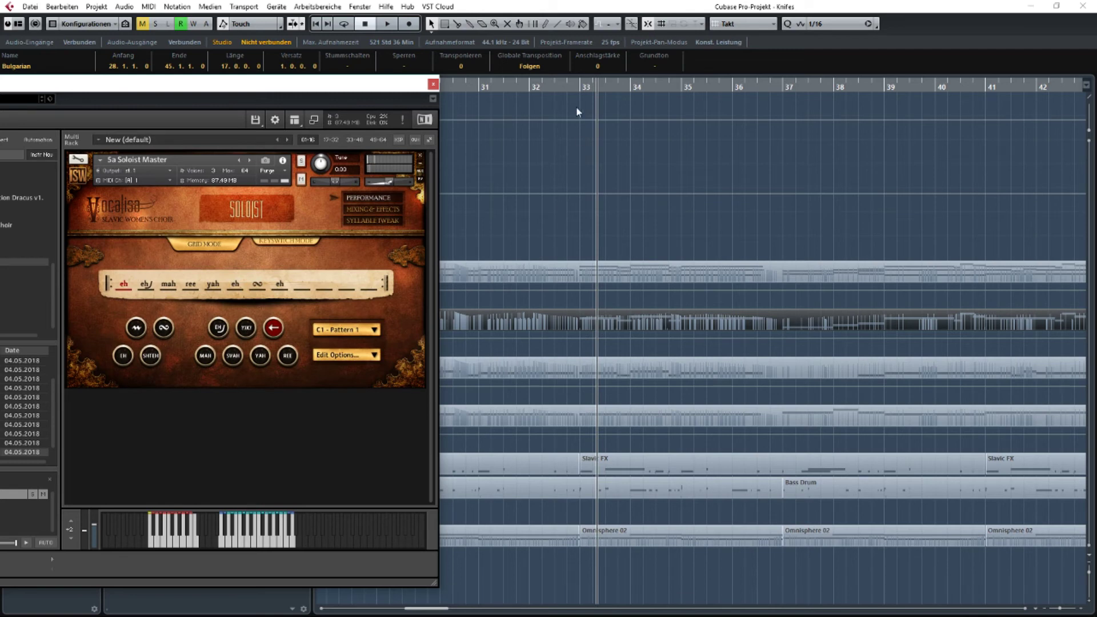
Play the arrangement from bar 33 and compare the soloist's syllables with the notes in its Bulgarian part.
click(577, 87)
key(space)
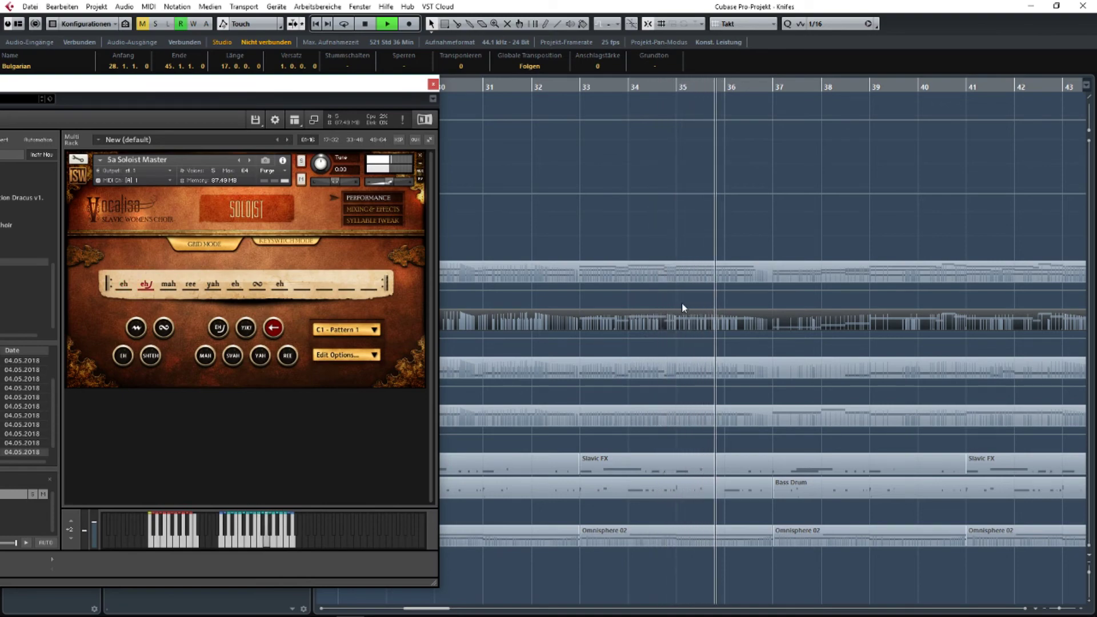
scroll(681, 304, down, 5)
scroll(721, 317, up, 4)
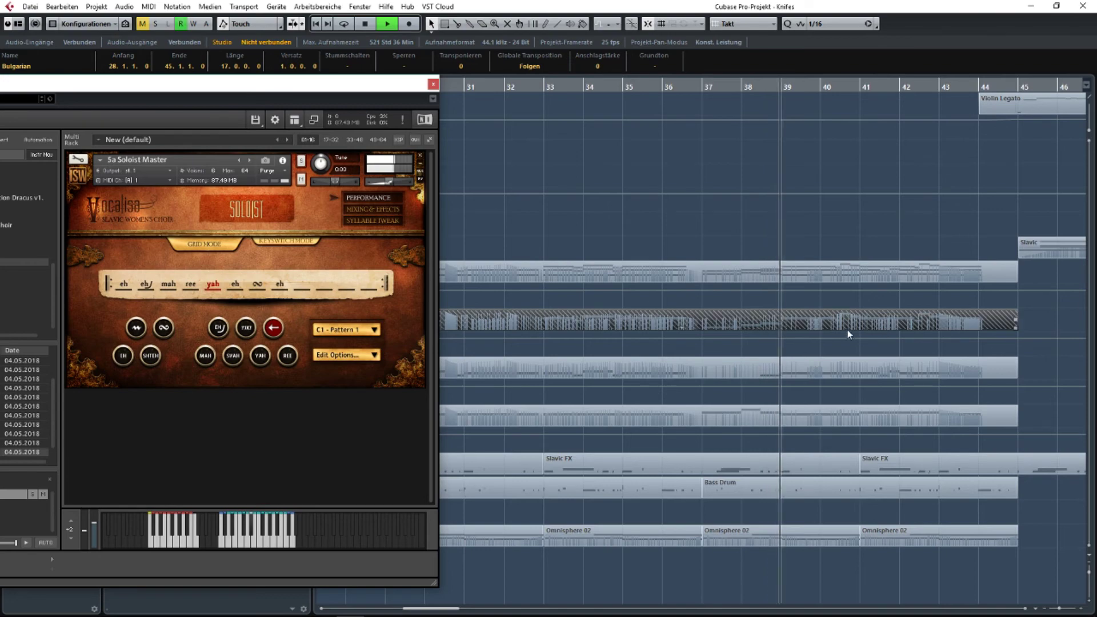
double_click(791, 322)
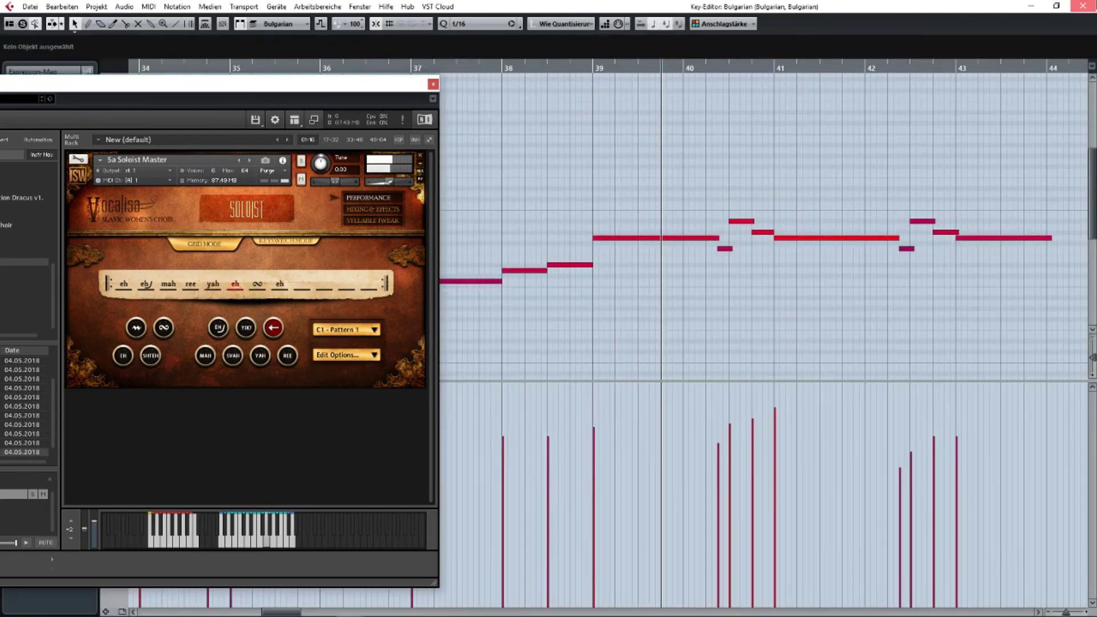
key(Return)
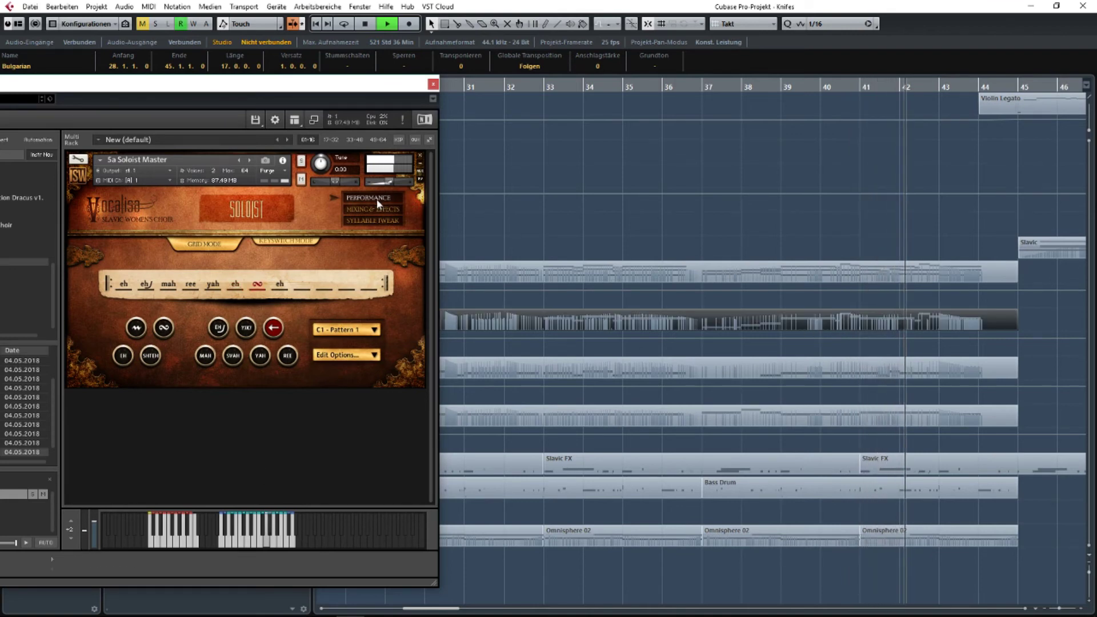
Set the turn ornament's level to 71 in the syllable tweak settings, close the instrument window and stop playback.
click(369, 221)
drag(299, 285, 298, 310)
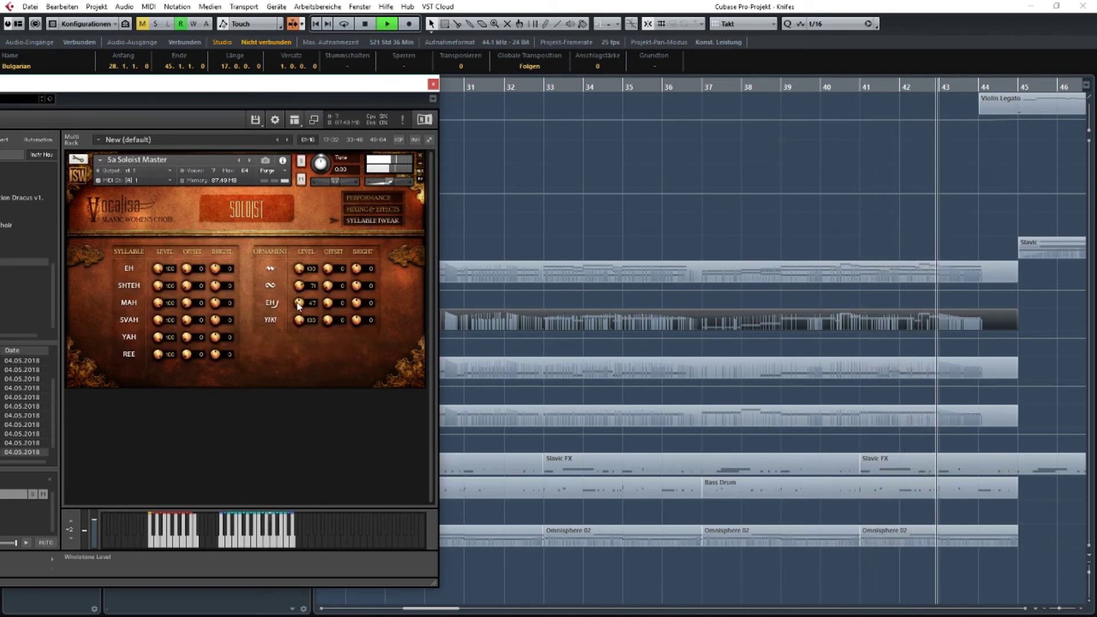
click(433, 84)
key(space)
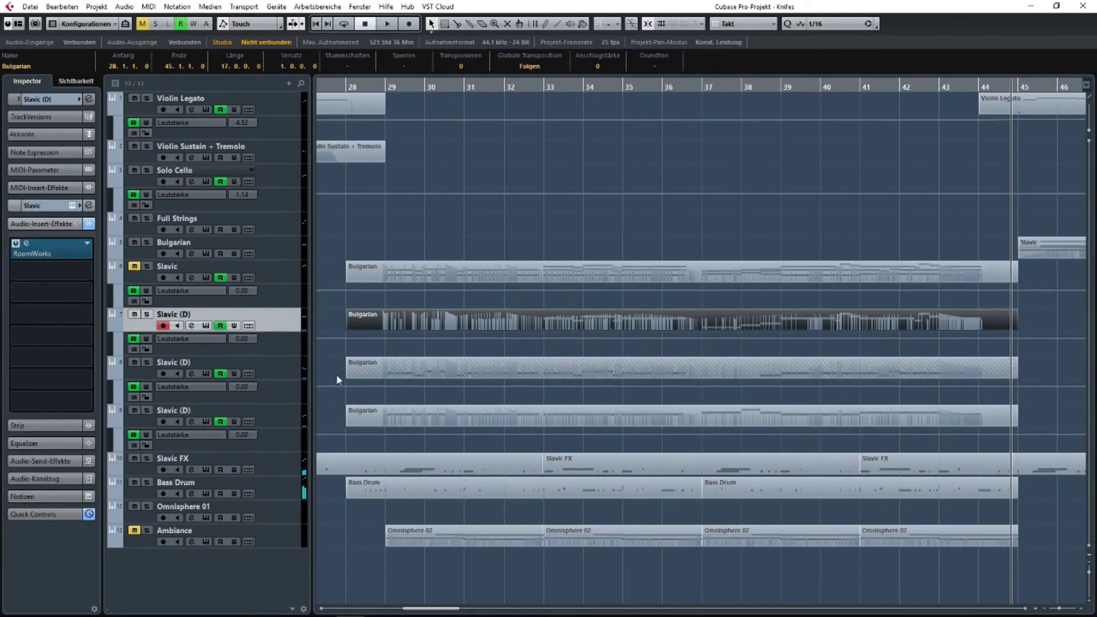
Select the second Slavic (D) track, open its Kontakt instrument and move the window clear of the arrangement.
click(300, 374)
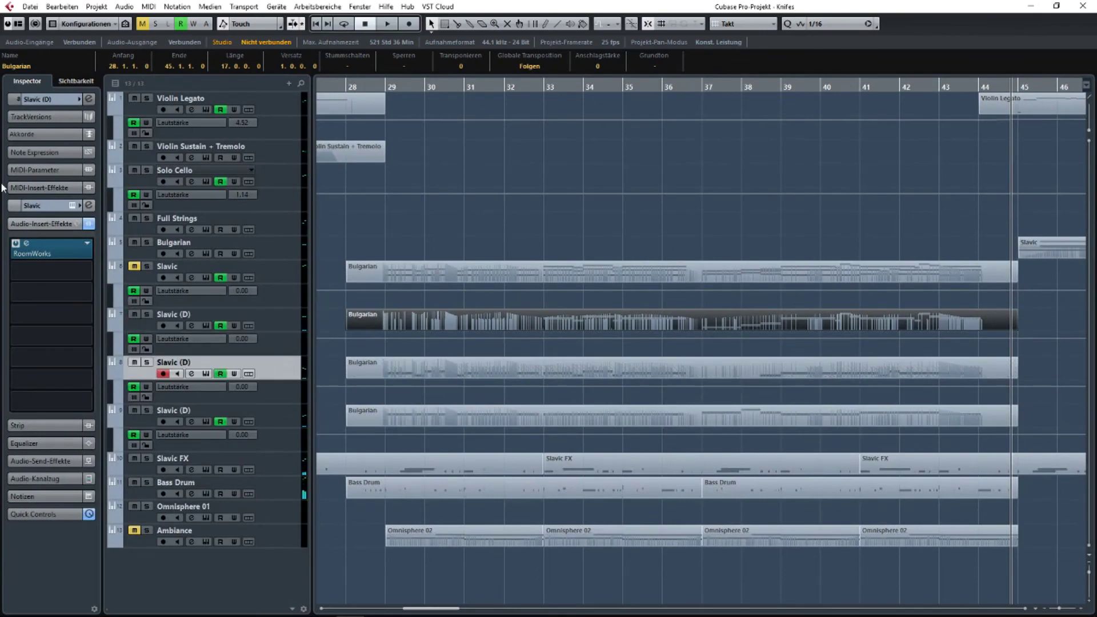
click(70, 204)
drag(595, 63, 173, 82)
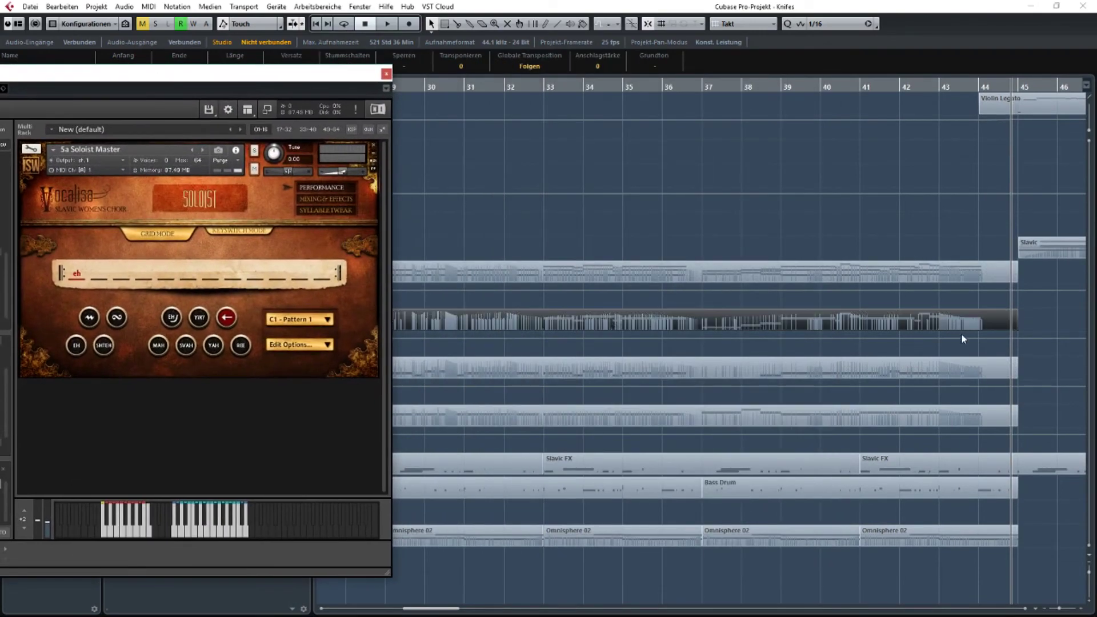
Examine the notes of the second Slavic (D) track's Bulgarian part in the Key Editor and close the editor.
double_click(831, 373)
drag(282, 80, 678, 344)
drag(427, 166, 824, 144)
drag(345, 169, 689, 185)
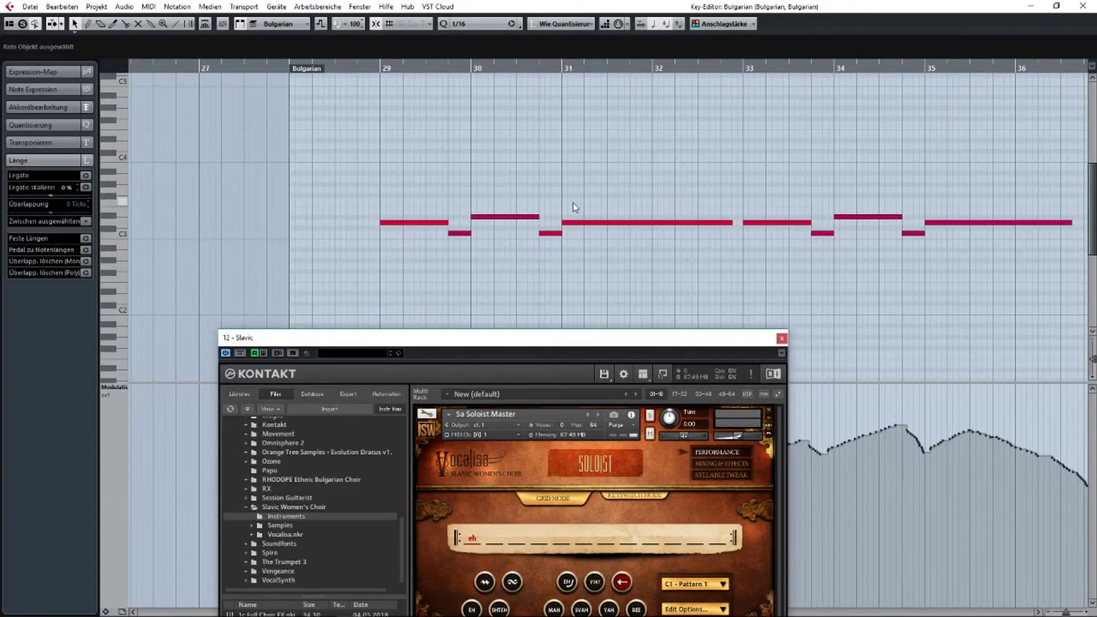
scroll(443, 221, down, 3)
drag(624, 342, 428, 118)
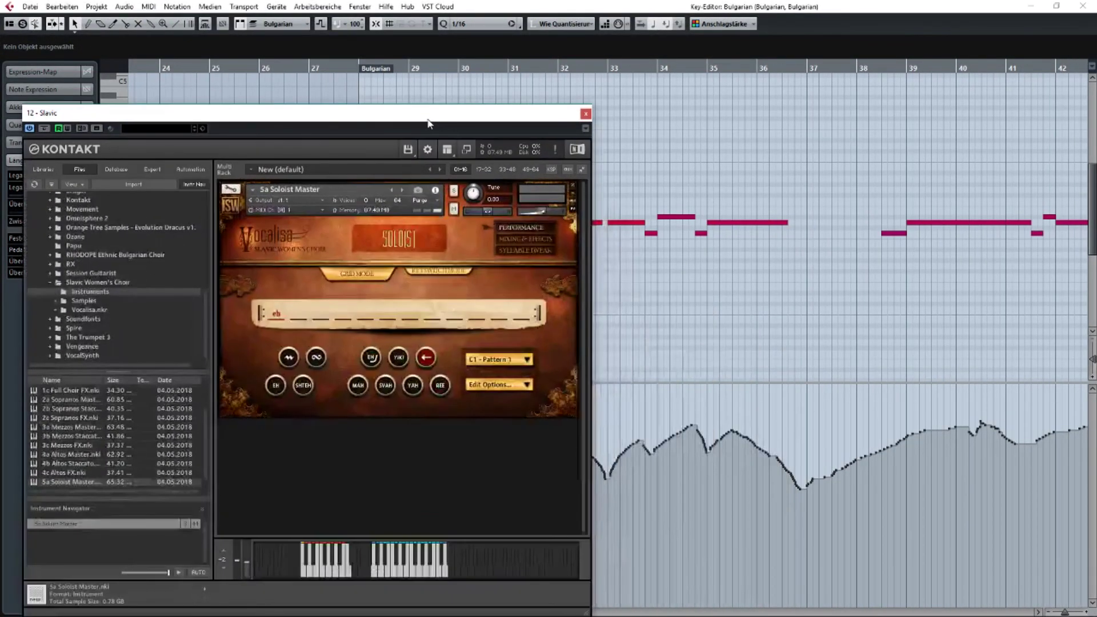
drag(926, 185, 846, 182)
click(1083, 5)
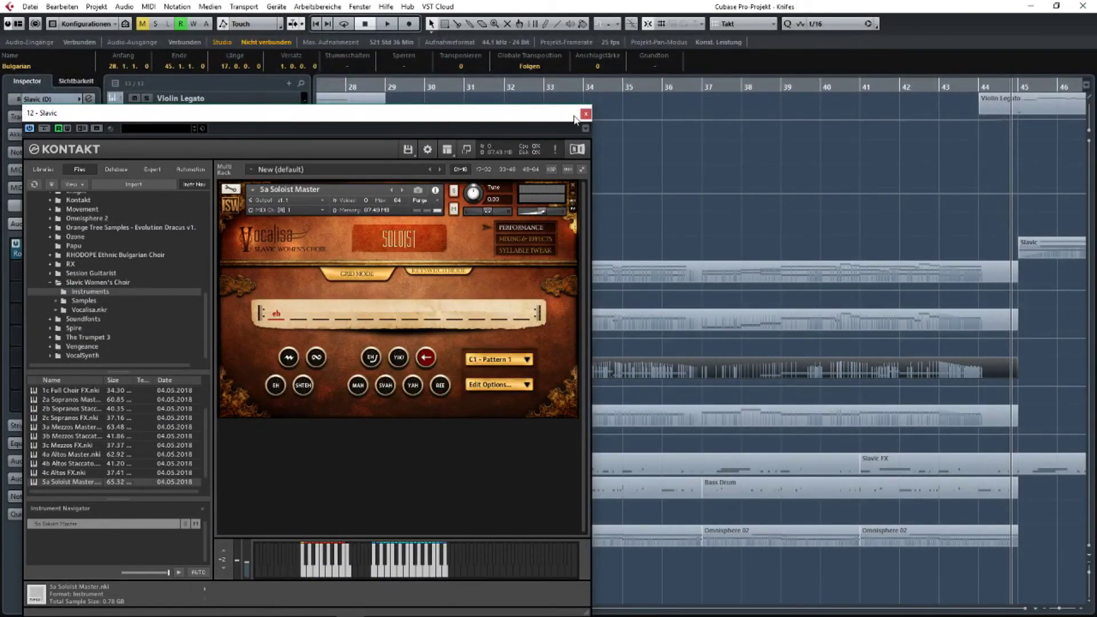
Enter yah as the first syllable of the second Slavic (D) soloist's C#1 pattern, reselect C1 pattern 1 and close the instrument.
click(491, 359)
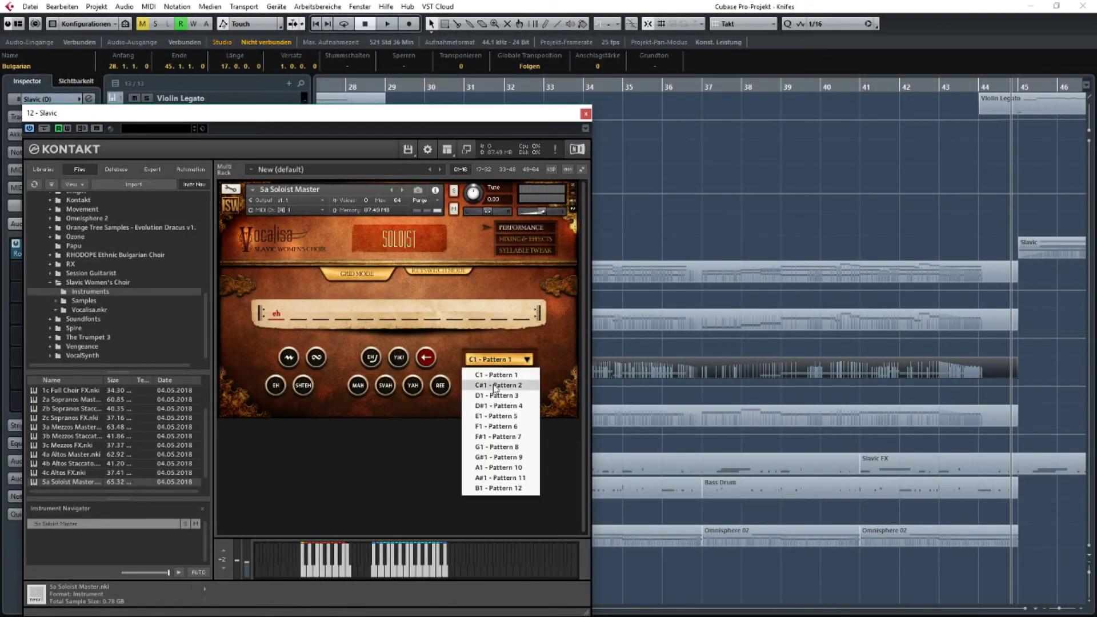
click(496, 386)
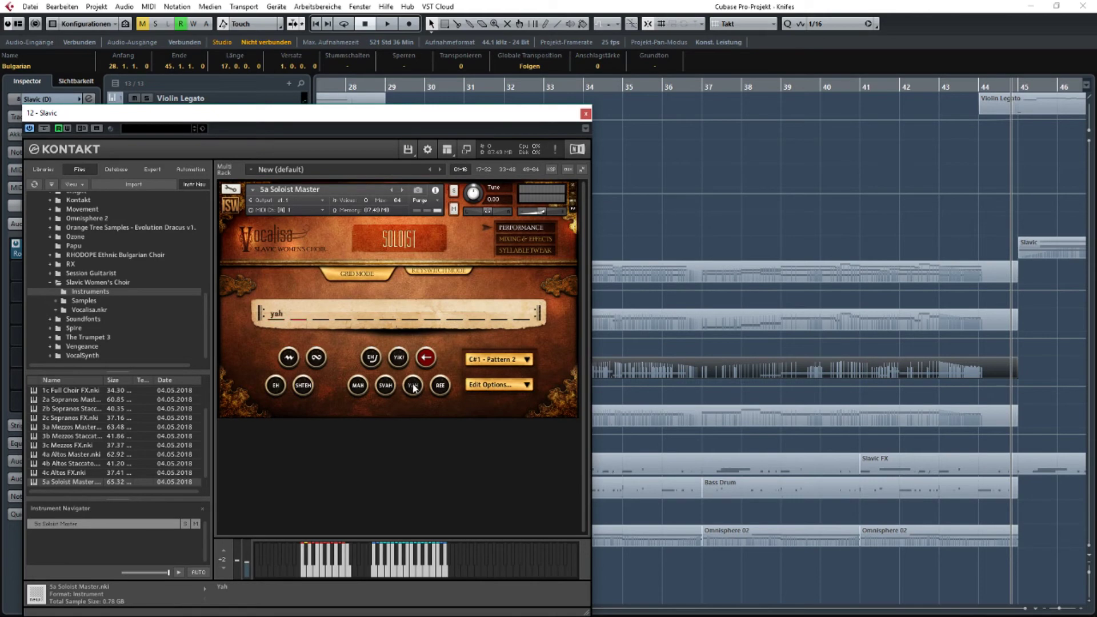
click(474, 360)
click(485, 371)
click(586, 114)
Draw pattern-switch notes in the second Slavic (D) track's Bulgarian part: C1 at bar 29 and C#1 at bar 38, beat 3.
double_click(399, 357)
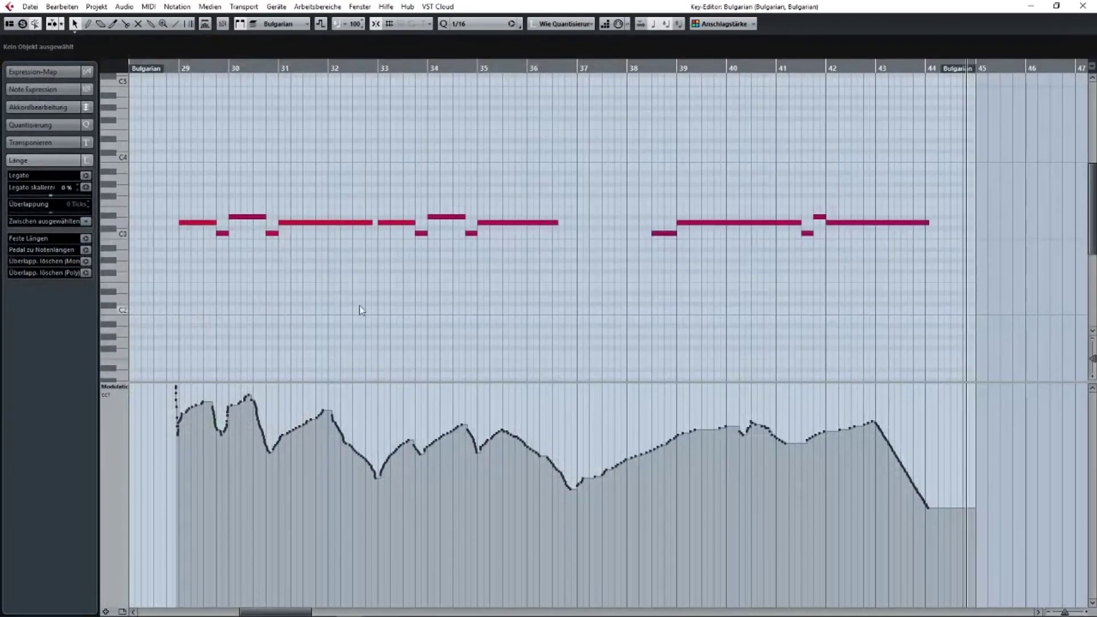
click(539, 291)
scroll(540, 262, down, 2)
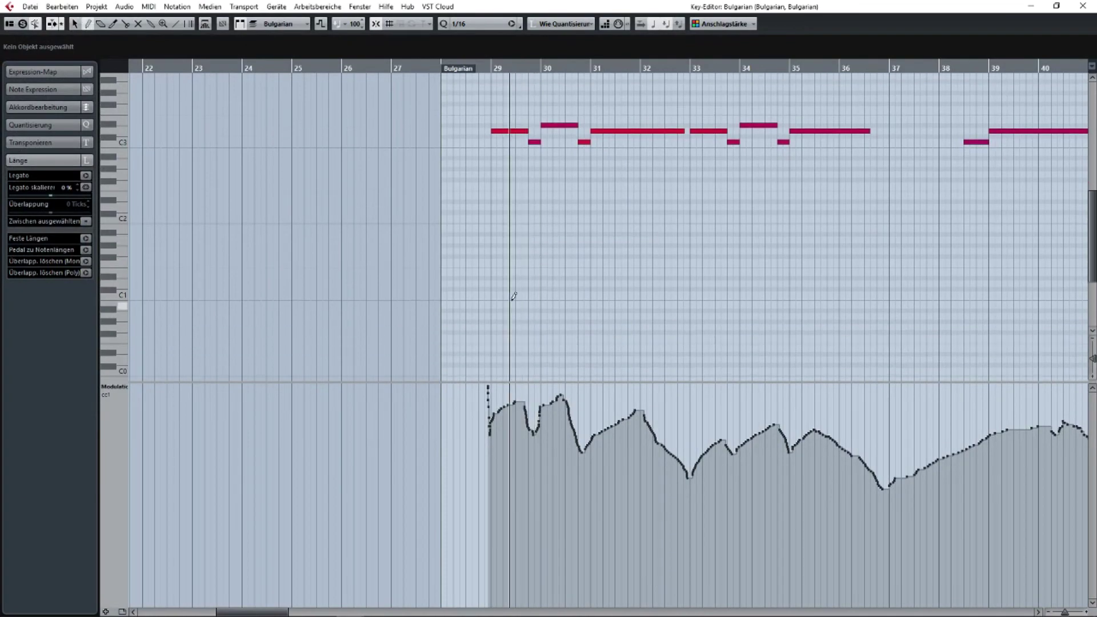
click(493, 294)
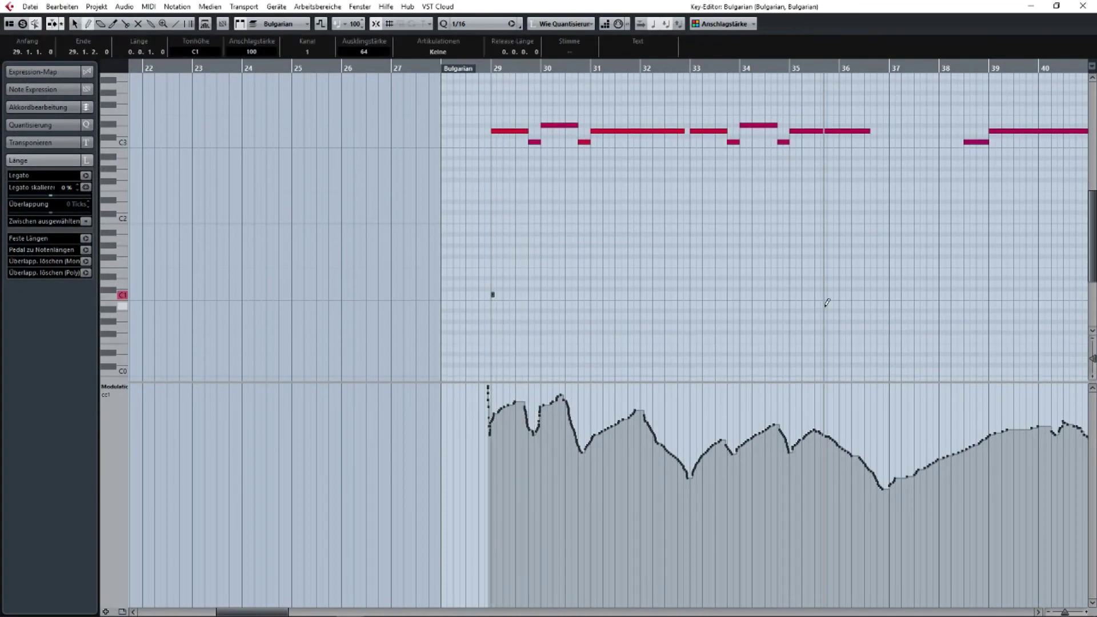
scroll(485, 306, right, 5)
scroll(642, 291, up, 3)
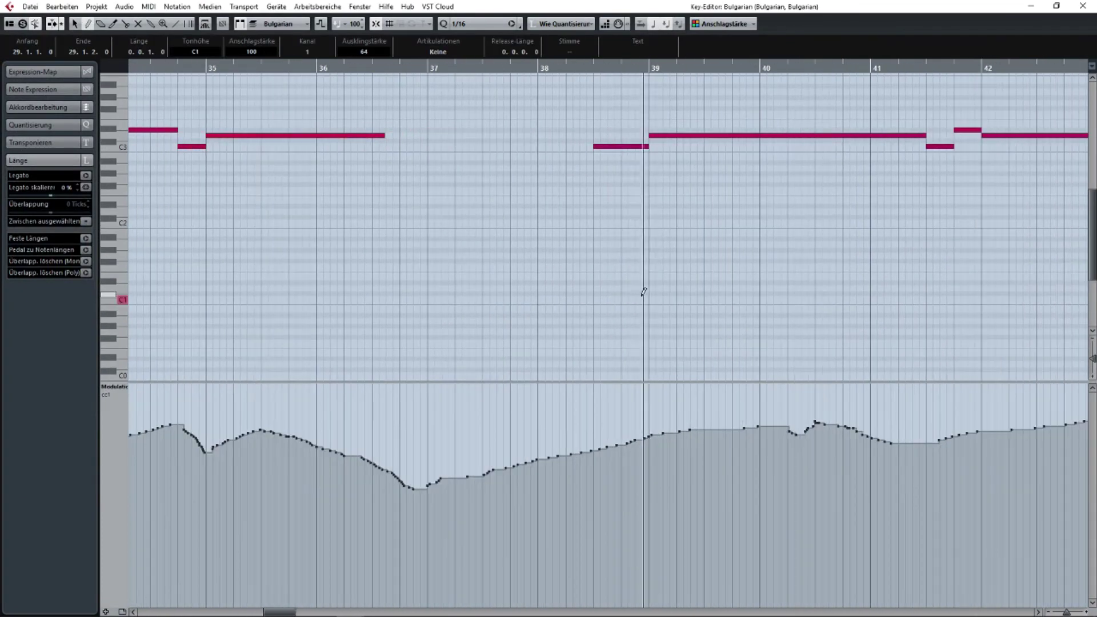
click(597, 292)
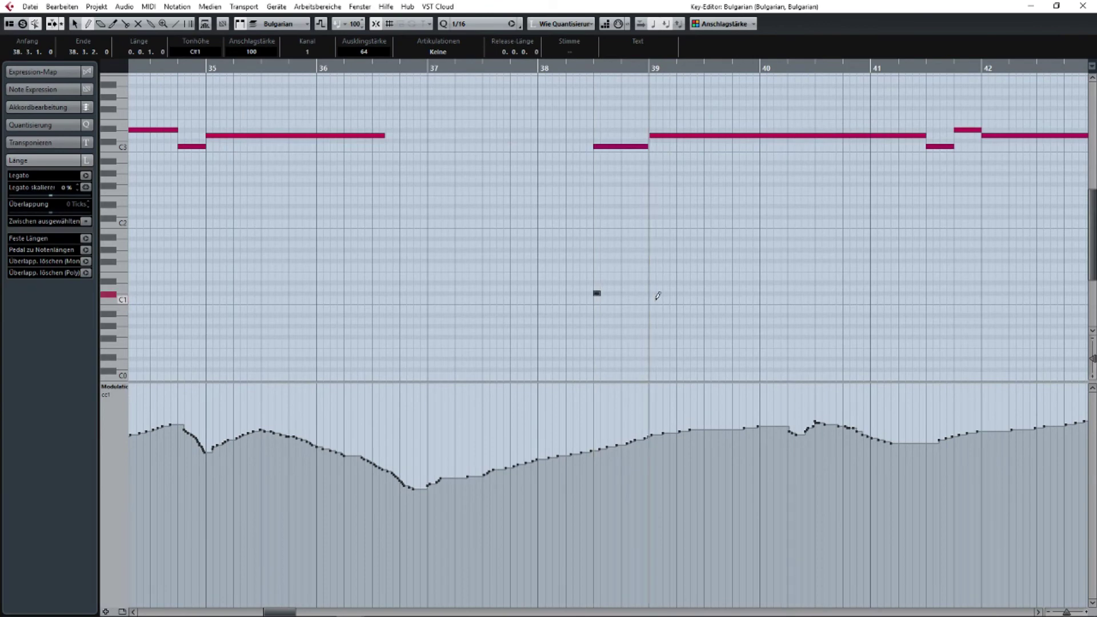
drag(566, 70, 573, 76)
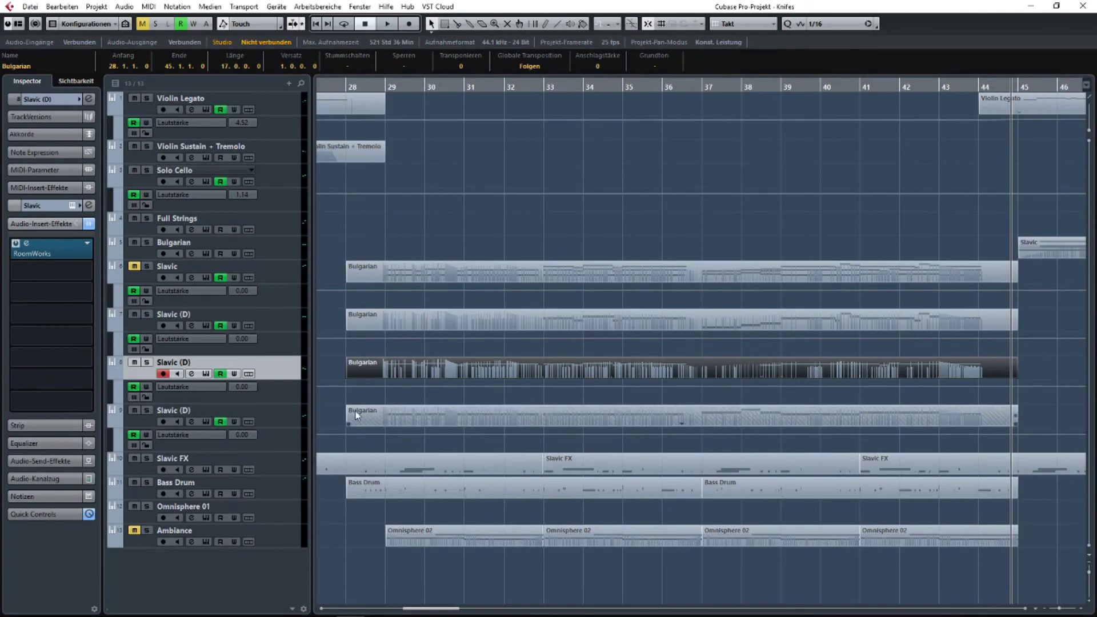
Program C#1 pattern 2 of the third Slavic (D) track's full choir instrument as mah, ree, yah, eh and close the instrument.
scroll(422, 400, left, 3)
click(737, 423)
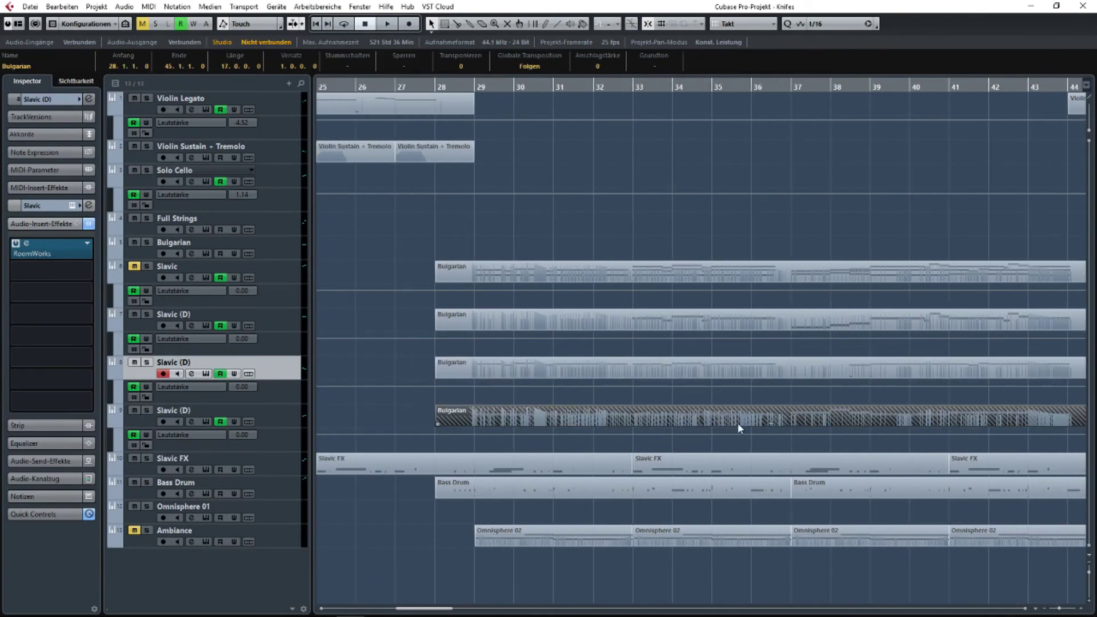
double_click(737, 423)
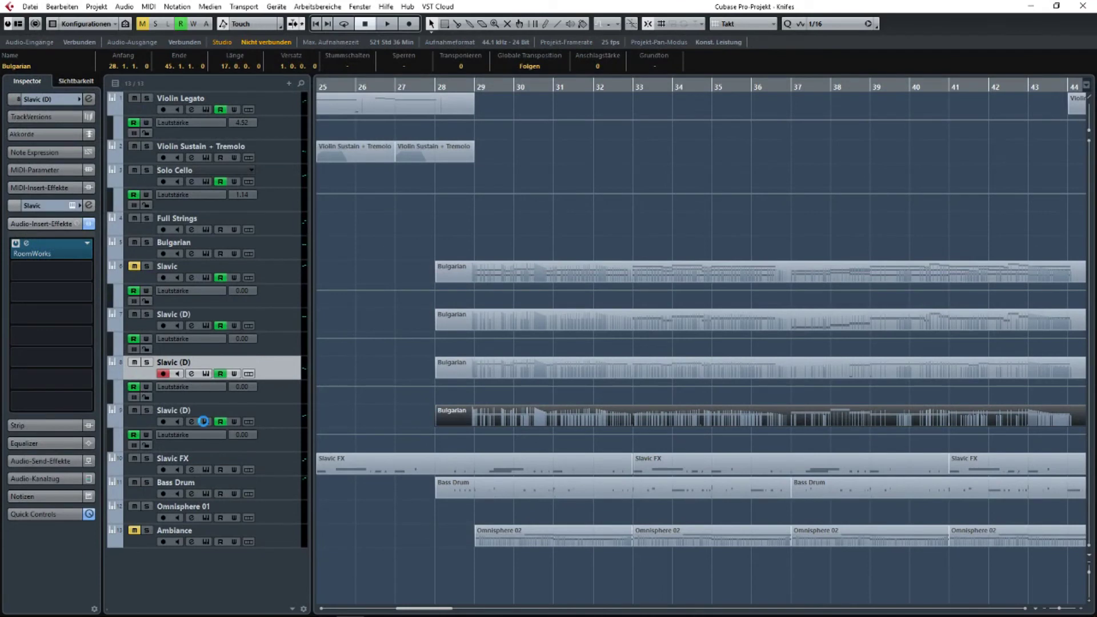
click(203, 421)
click(753, 303)
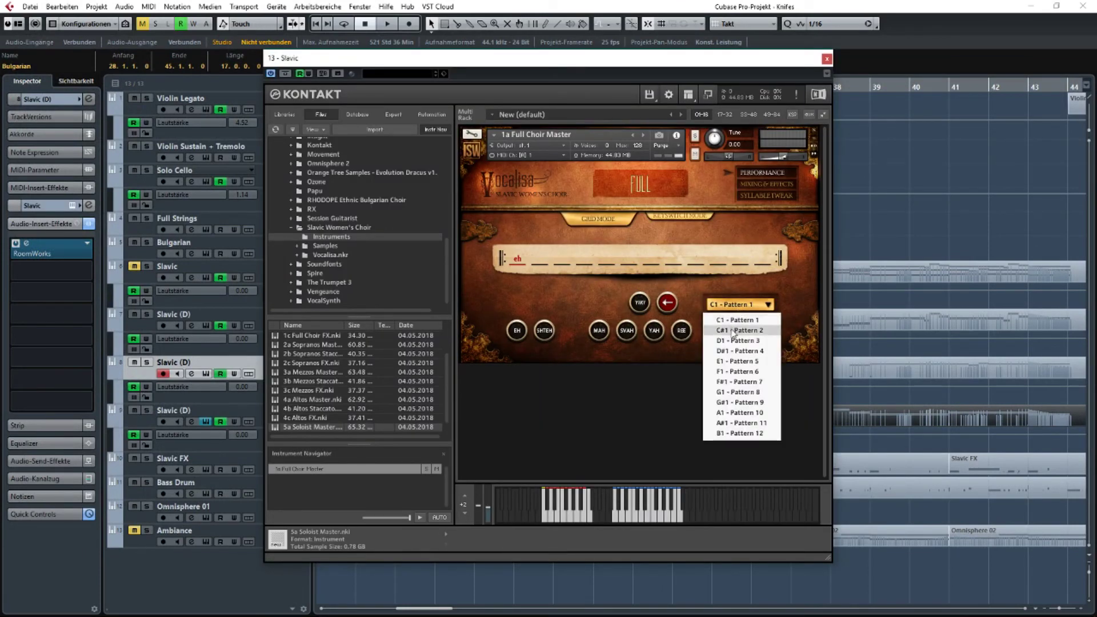
click(733, 331)
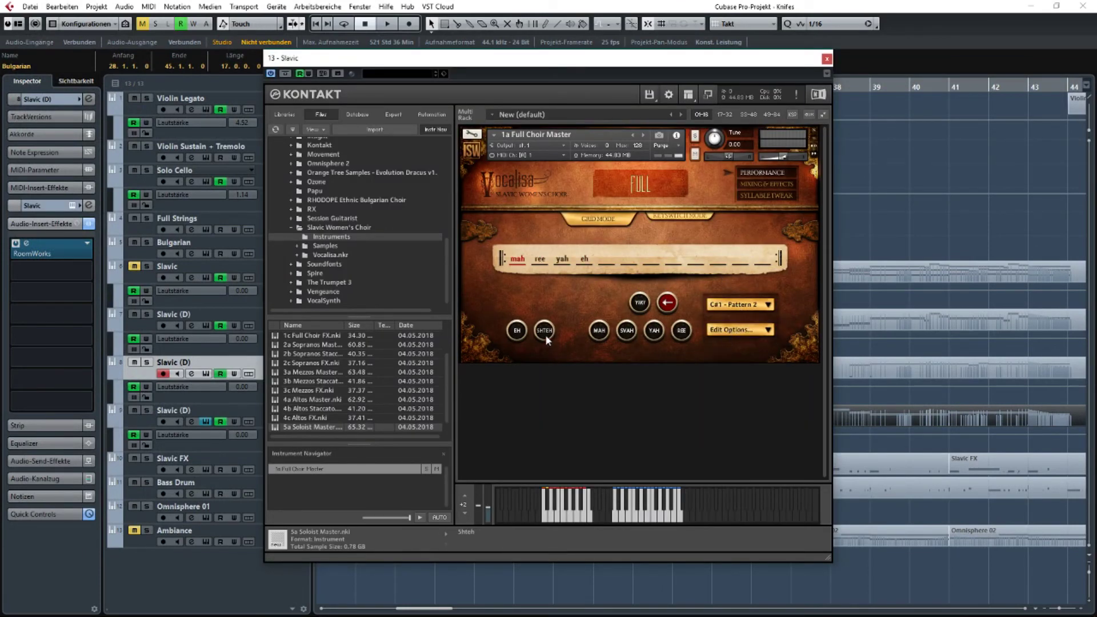
click(826, 60)
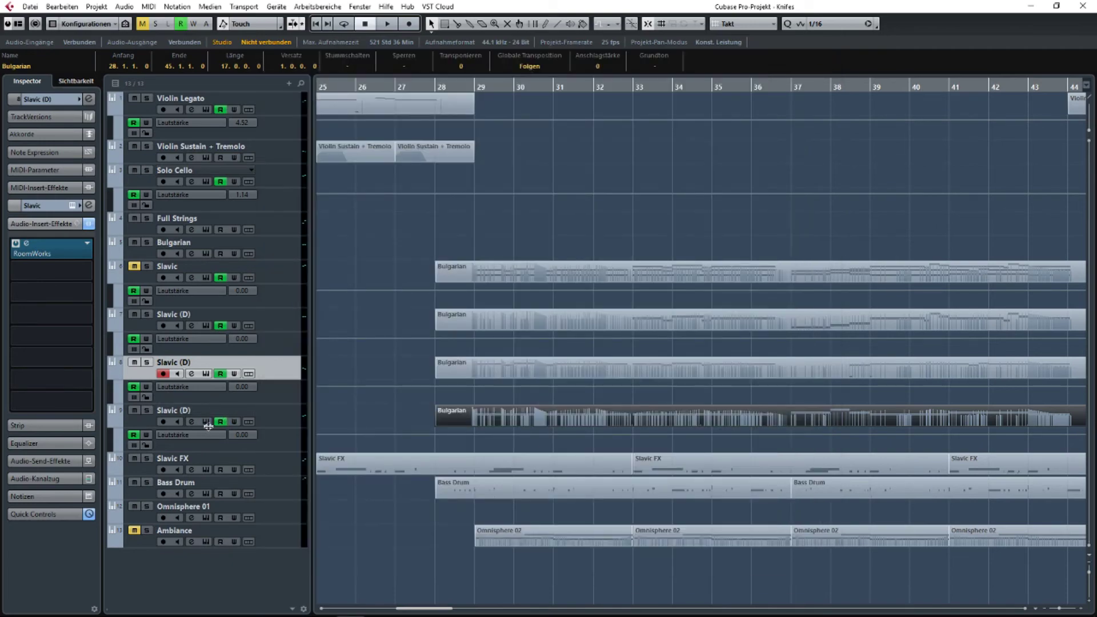
Draw a C1 note a sixteenth before bar 29 and a C#1 note at bar 37 in the third Slavic (D) part, then play it.
double_click(448, 420)
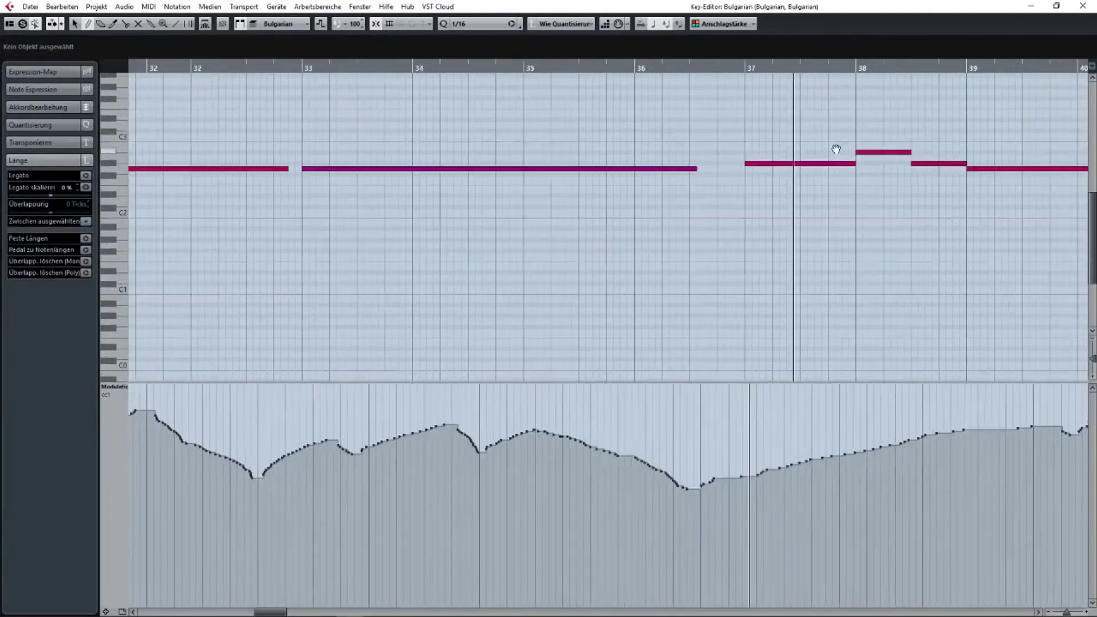
drag(836, 149, 812, 228)
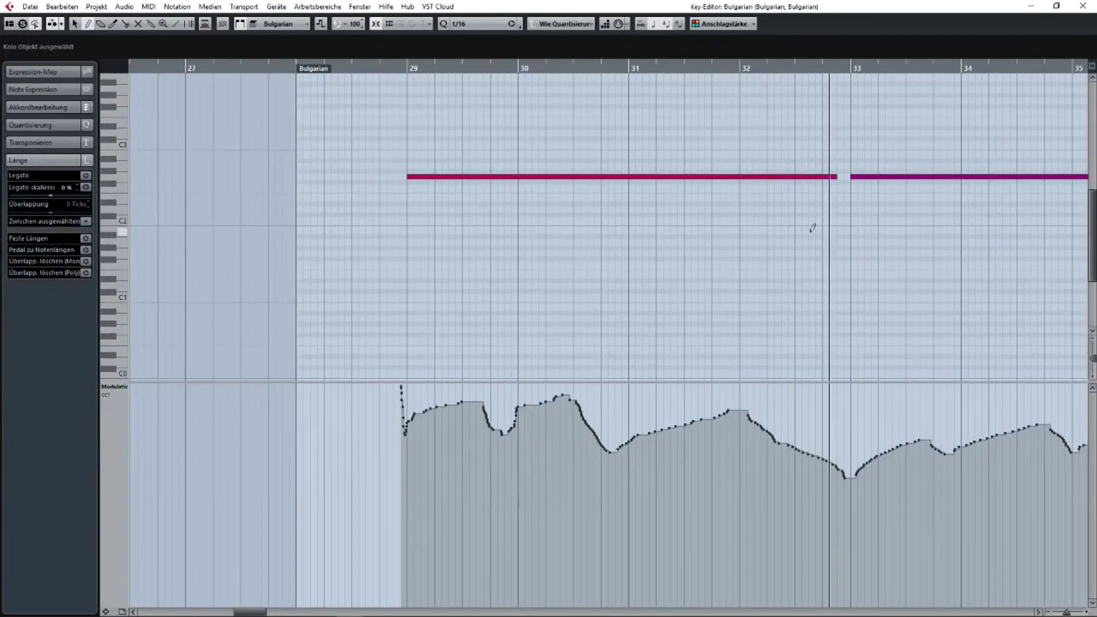
click(403, 294)
scroll(430, 293, right, 7)
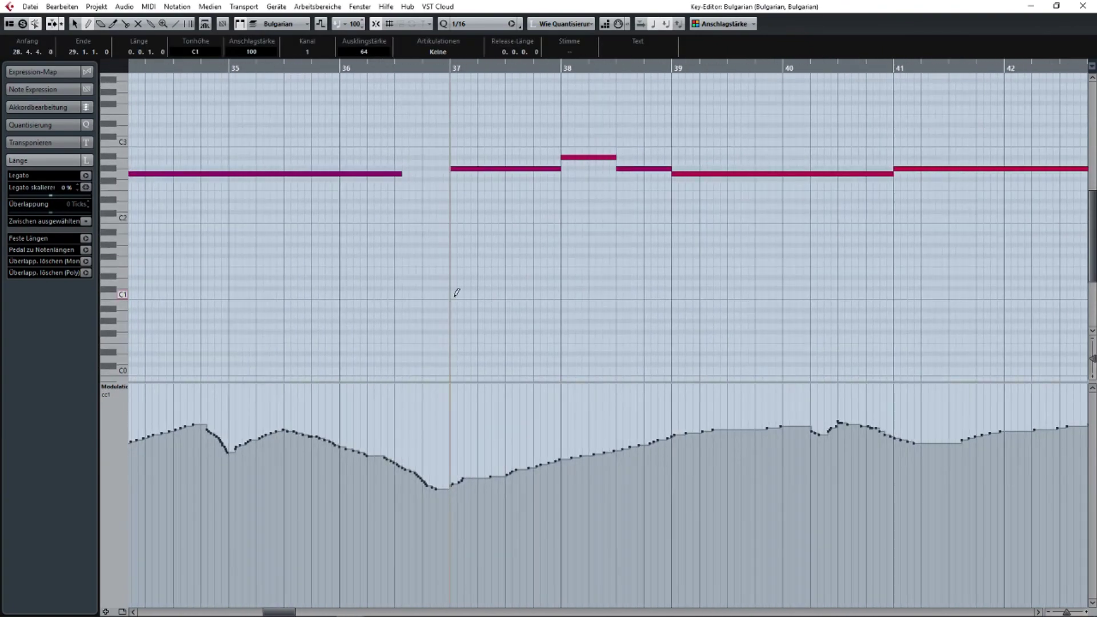
click(450, 67)
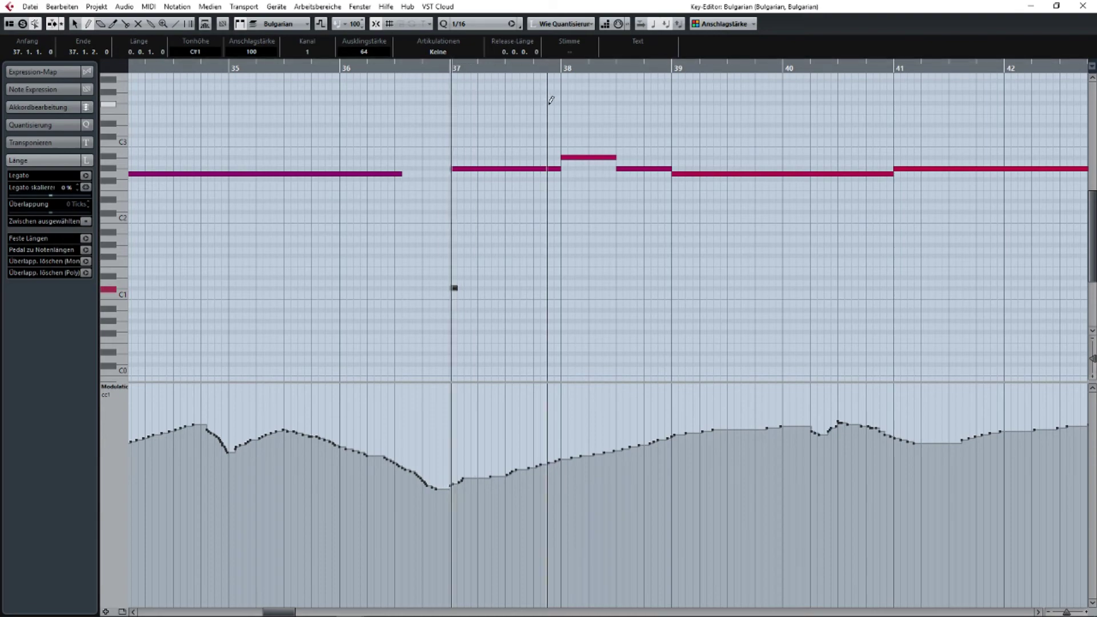
key(space)
key(1)
scroll(608, 252, down, 3)
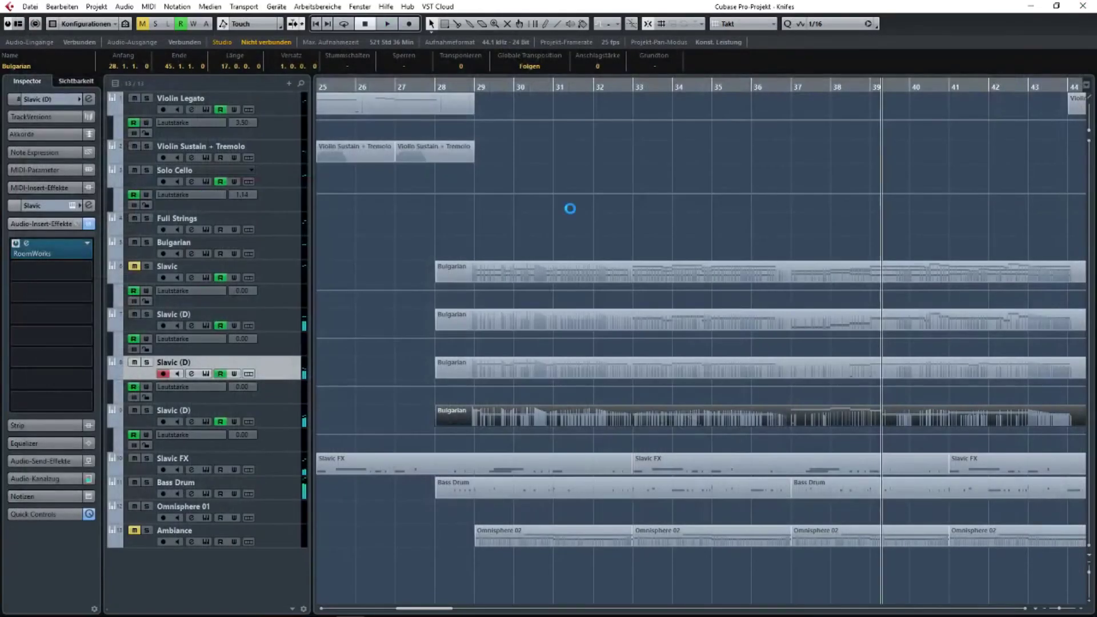
Place the playhead at bar 29 and check the performance pages of the first and third Slavic (D) instruments.
click(482, 84)
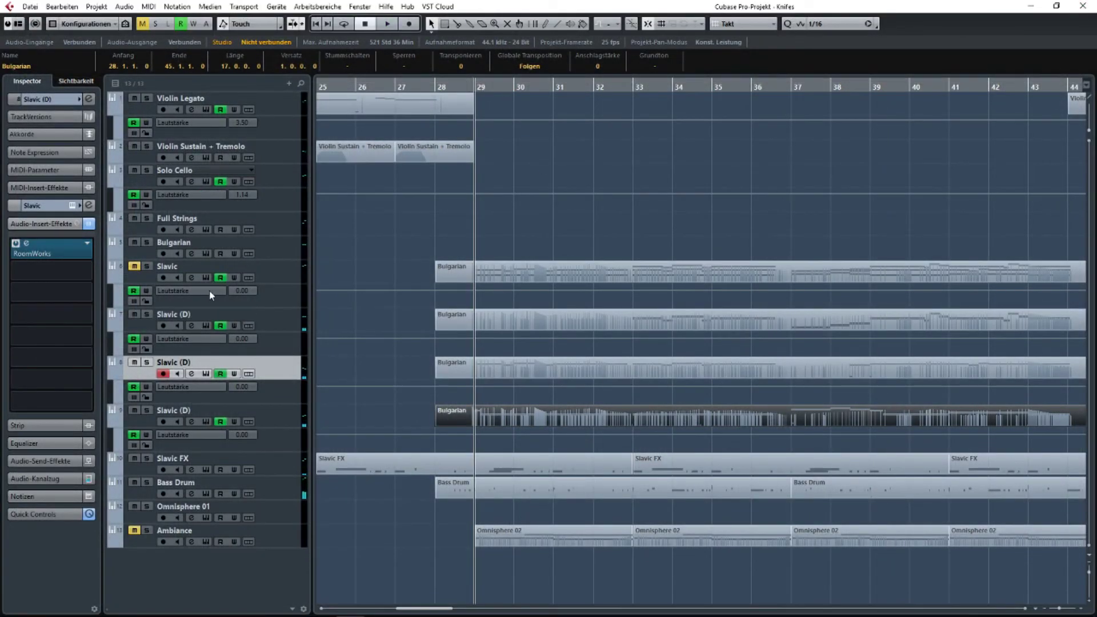
click(205, 327)
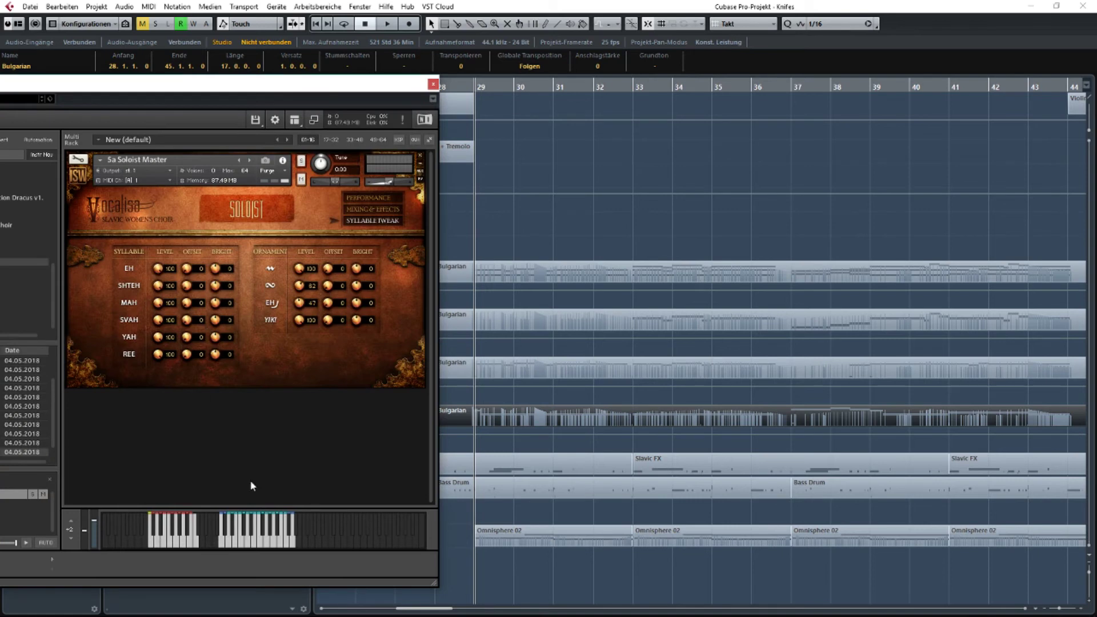
click(349, 198)
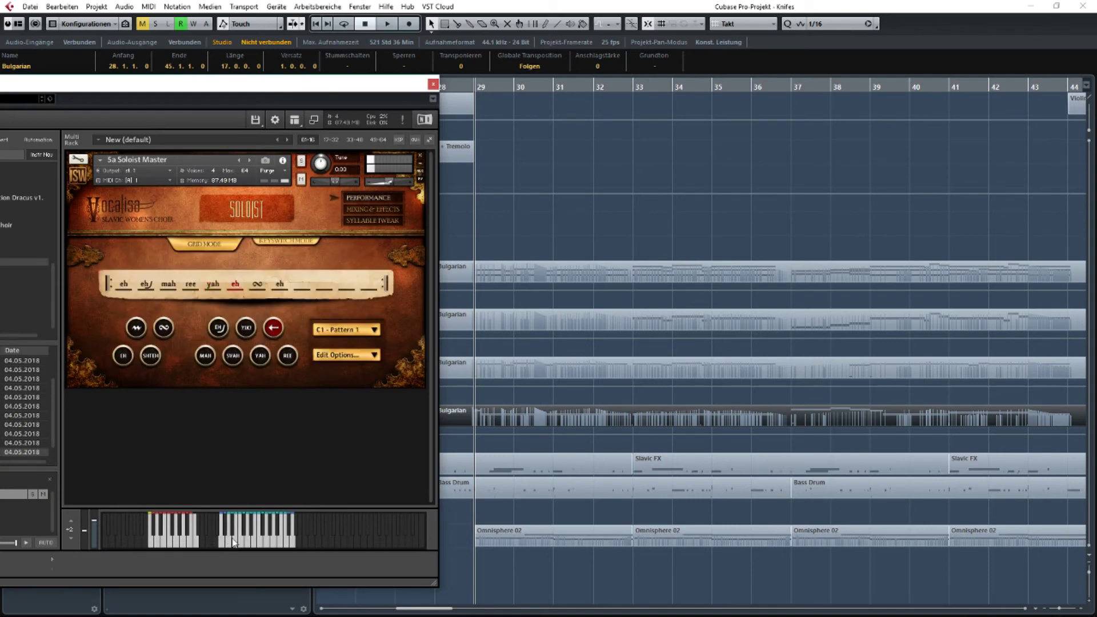
click(433, 84)
click(206, 421)
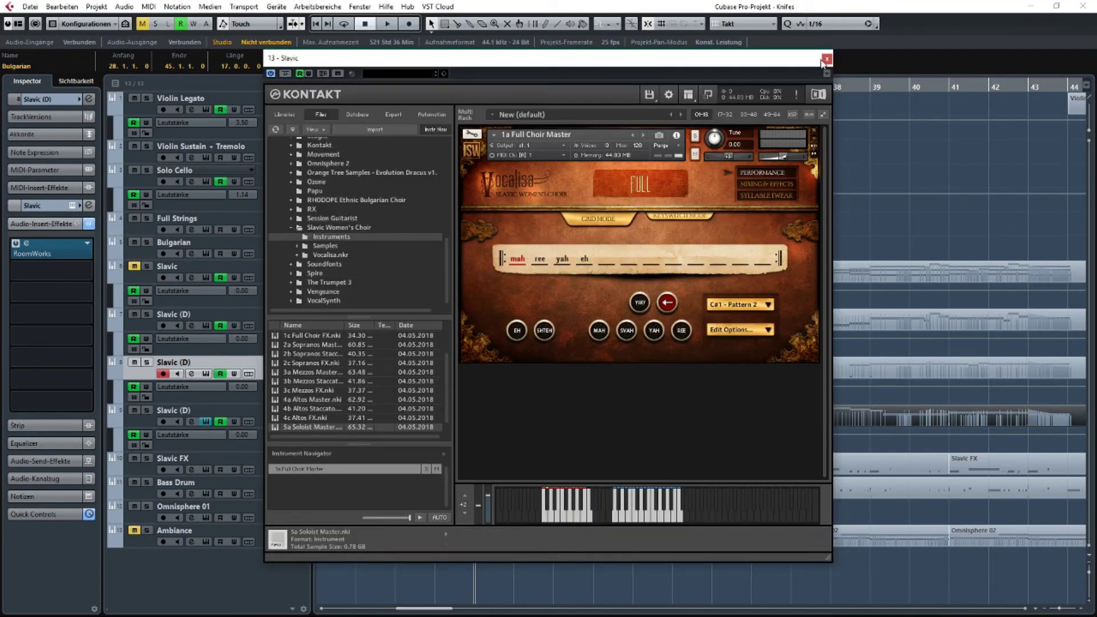
click(826, 59)
click(205, 422)
click(826, 59)
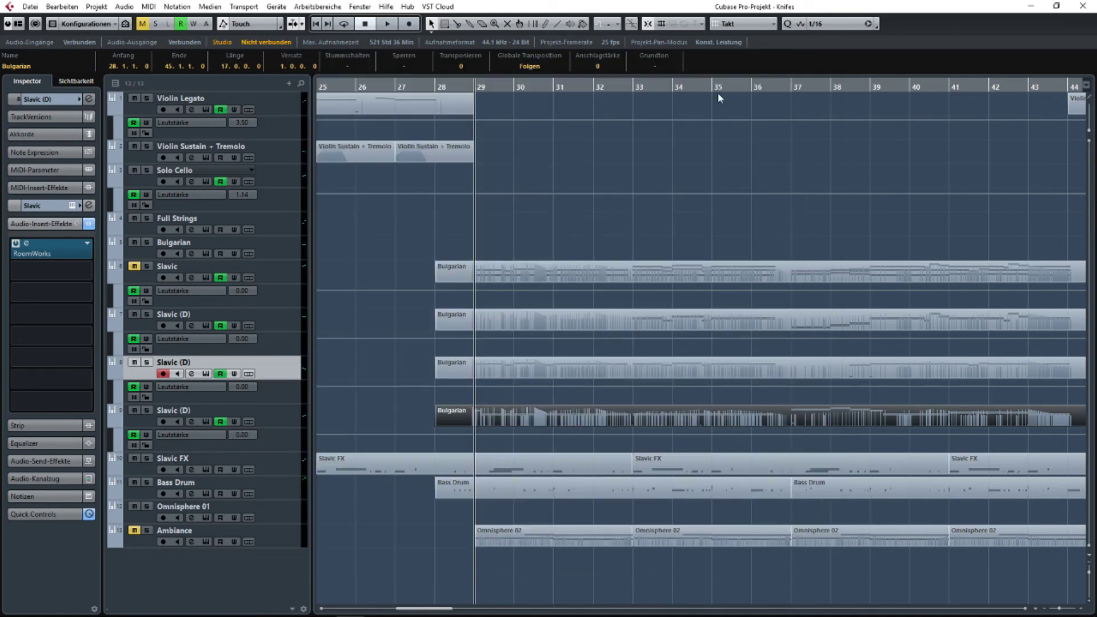
Play from bar 29, switch the third Slavic (D) full choir instrument to C1 pattern 1 and close its window.
key(space)
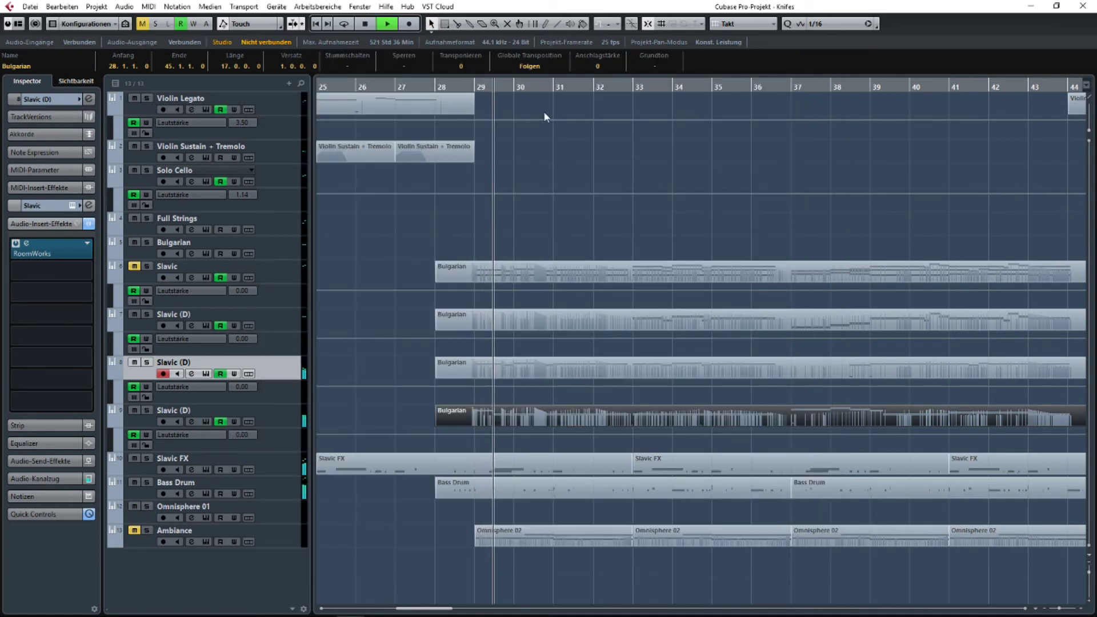
click(206, 423)
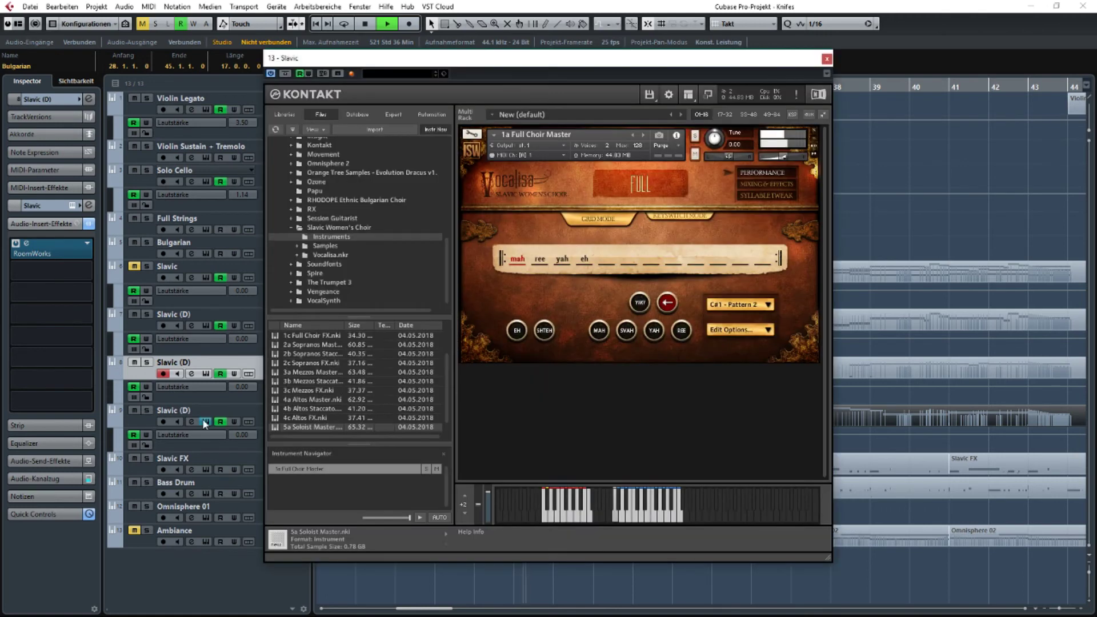
click(741, 304)
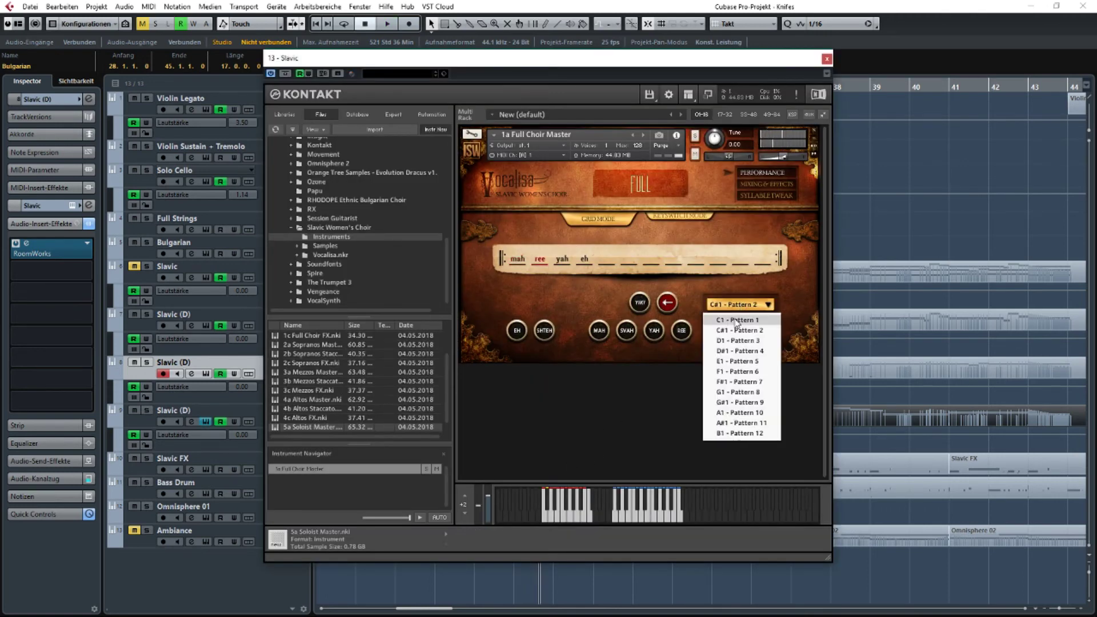
click(736, 320)
click(826, 59)
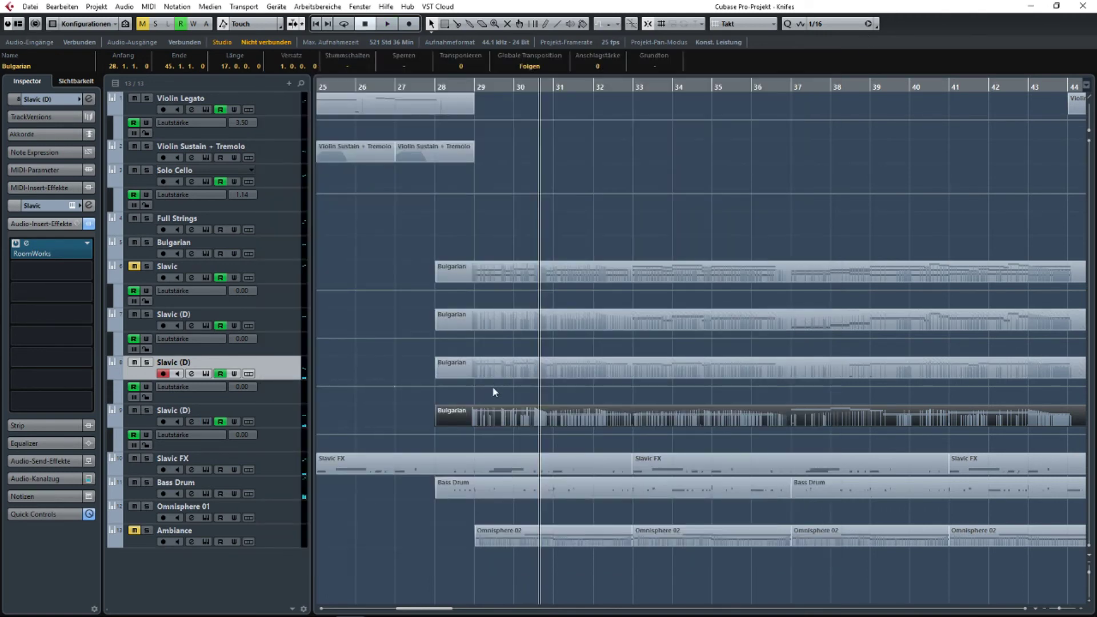
Move the C1 pattern-switch note in the third Slavic (D) part to the start of bar 29 and close the Key Editor.
double_click(475, 409)
drag(169, 293, 462, 309)
scroll(437, 309, up, 4)
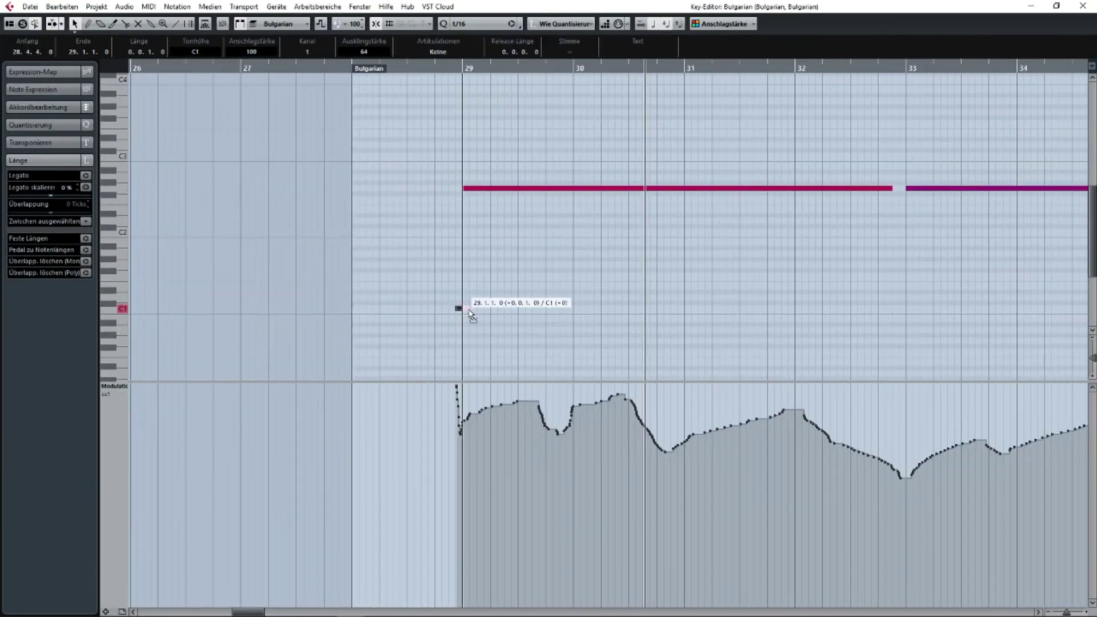
click(1083, 7)
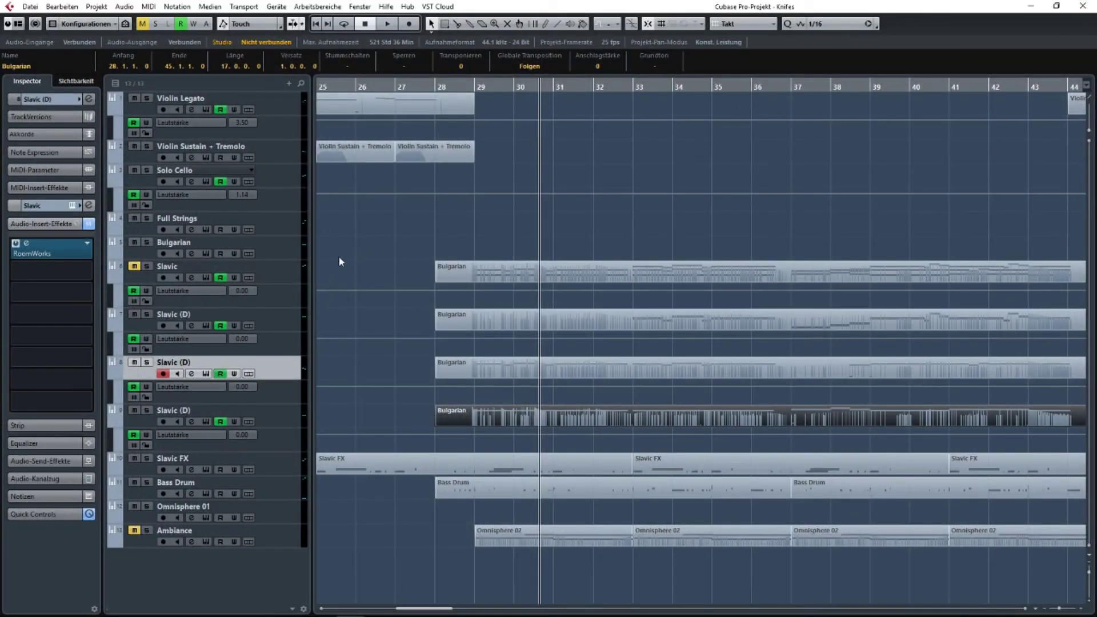
Play the arrangement from bar 29 while following the syllable pattern in the first Slavic (D) soloist instrument.
click(206, 326)
click(433, 84)
click(479, 89)
key(space)
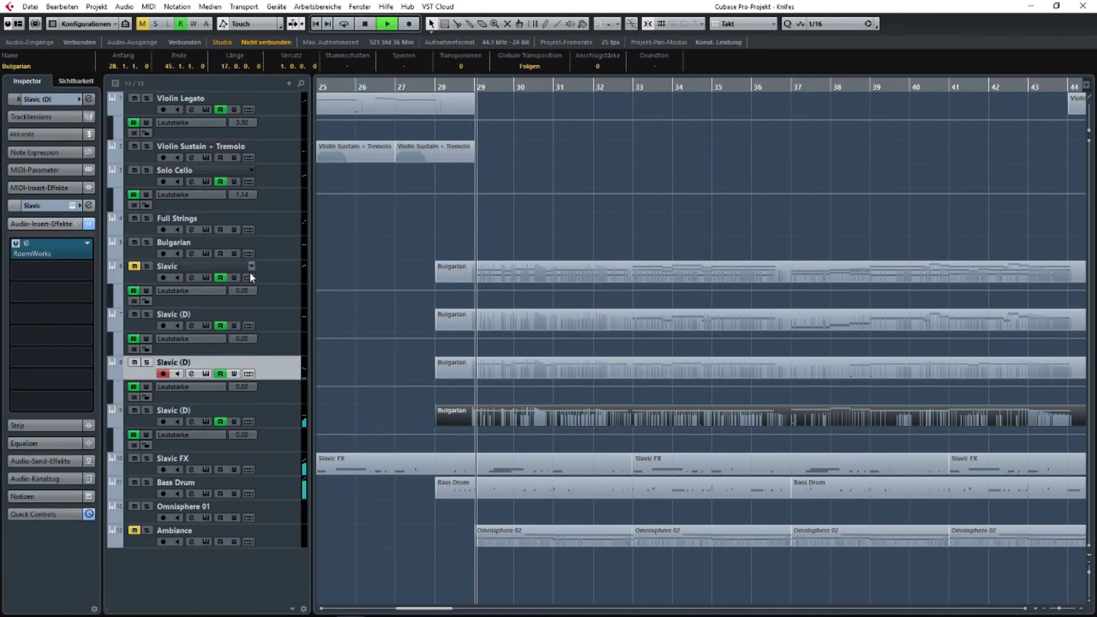
click(263, 318)
click(205, 325)
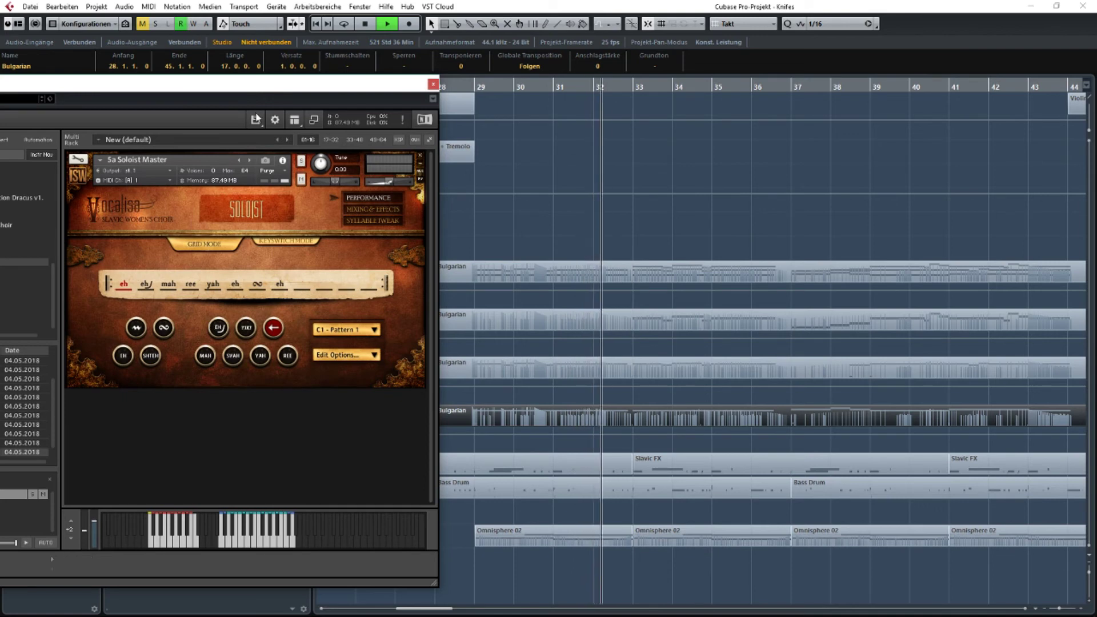
drag(283, 91, 339, 118)
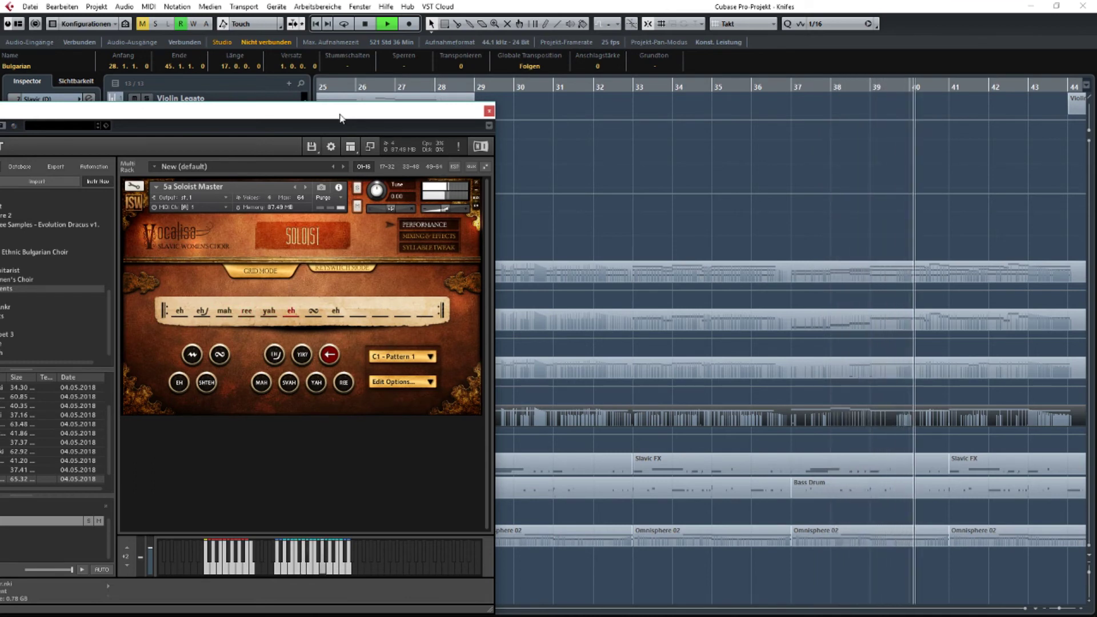
Set the turn ornament's level to 48 in the first Slavic (D) soloist's syllable tweak settings and close the instrument.
click(423, 235)
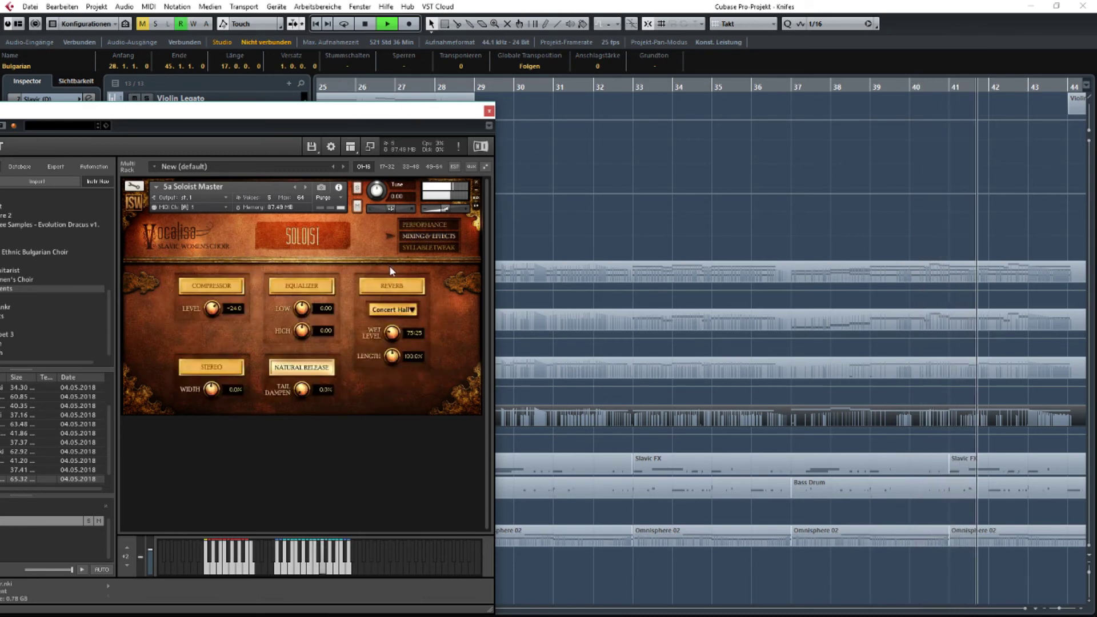
click(415, 250)
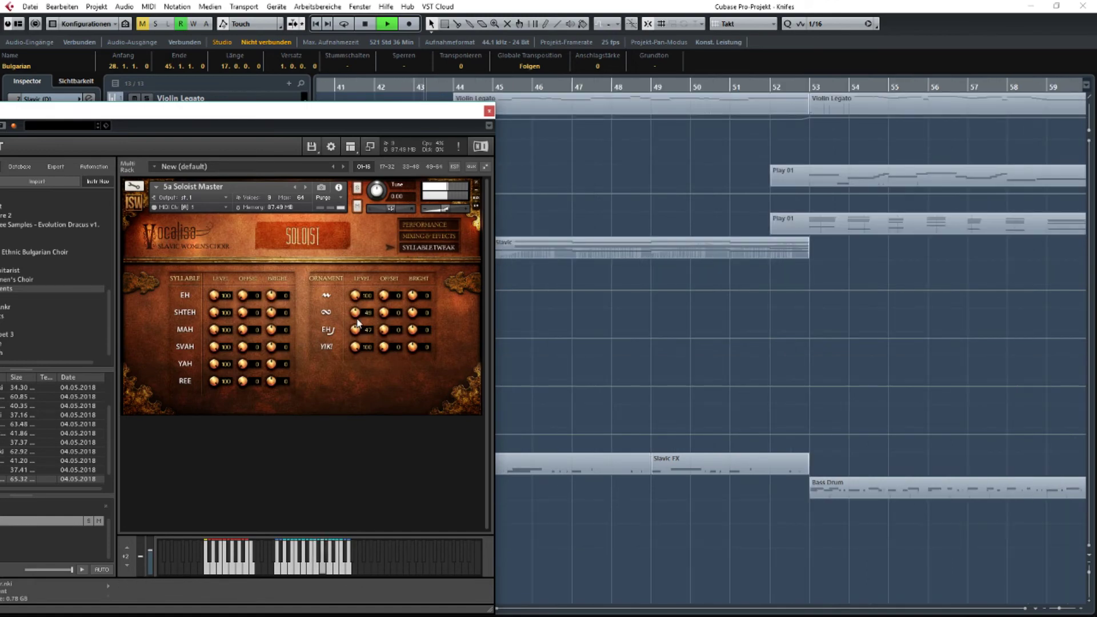
click(489, 111)
scroll(493, 240, left, 10)
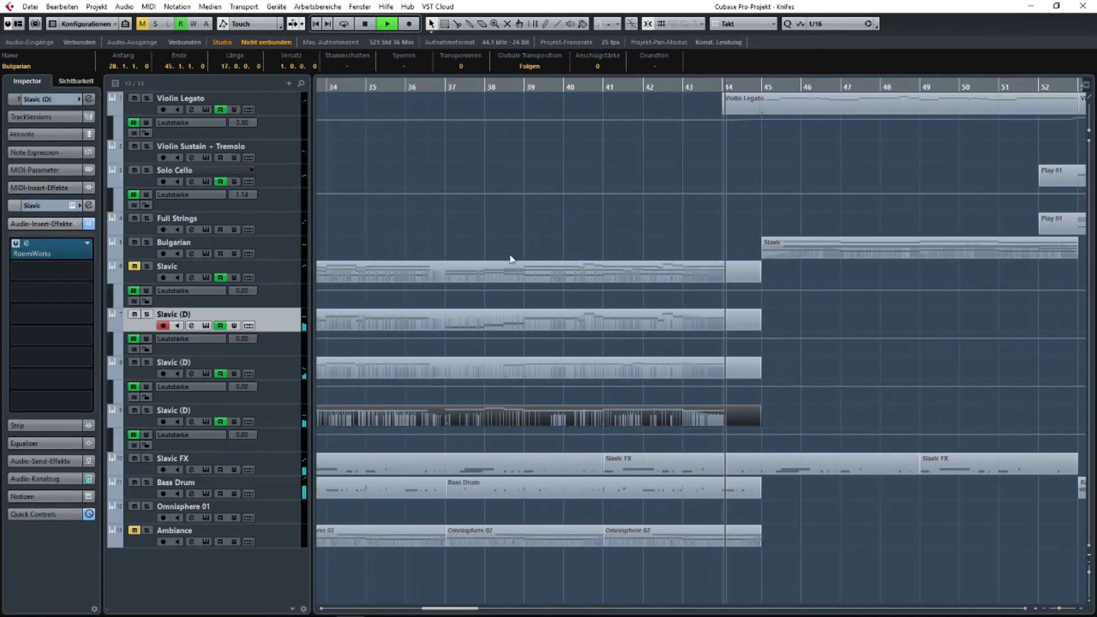
Stop playback and play the arrangement again from bar 29.
scroll(867, 228, left, 5)
key(space)
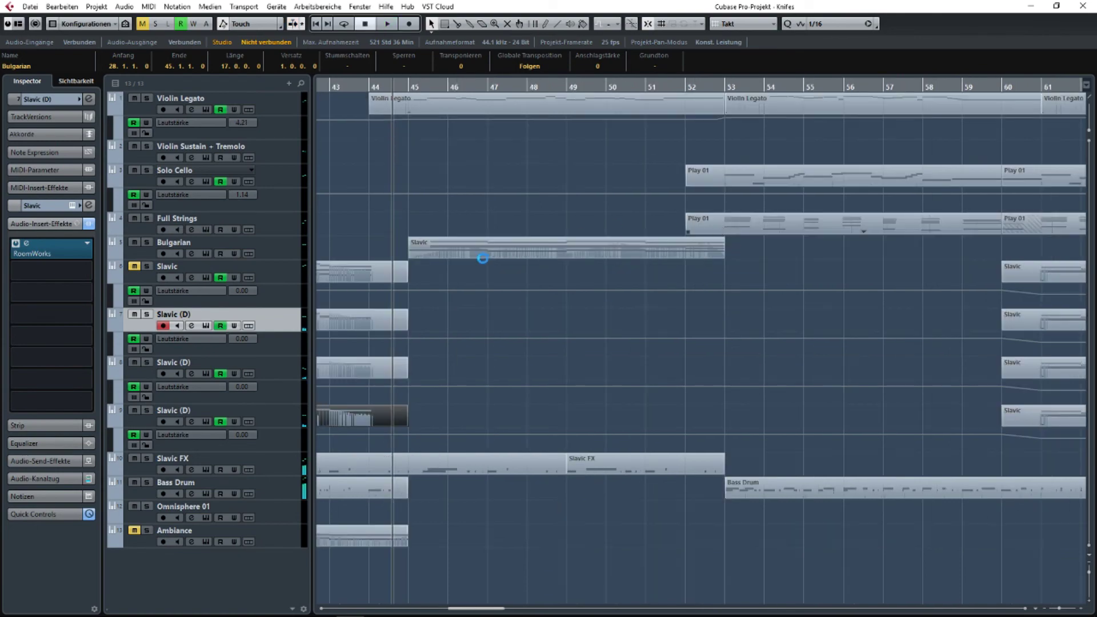
scroll(433, 257, left, 10)
scroll(530, 246, left, 5)
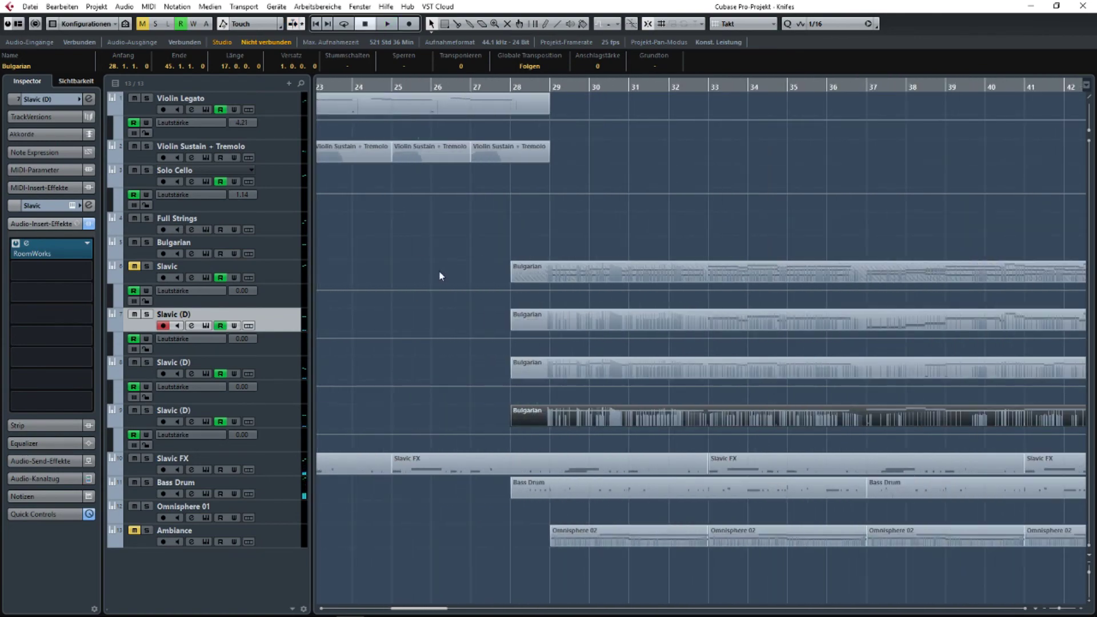
key(space)
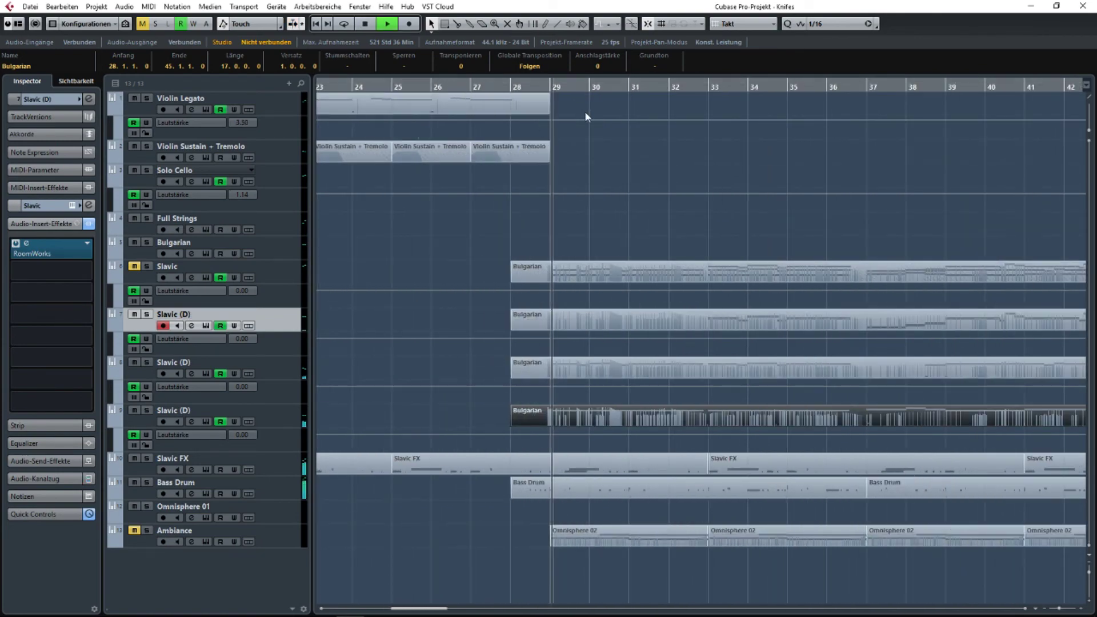
Draw a C1 pattern-switch note at the start of bar 33 in the first Slavic (D) track's Bulgarian part.
double_click(544, 318)
right_click(531, 234)
click(546, 235)
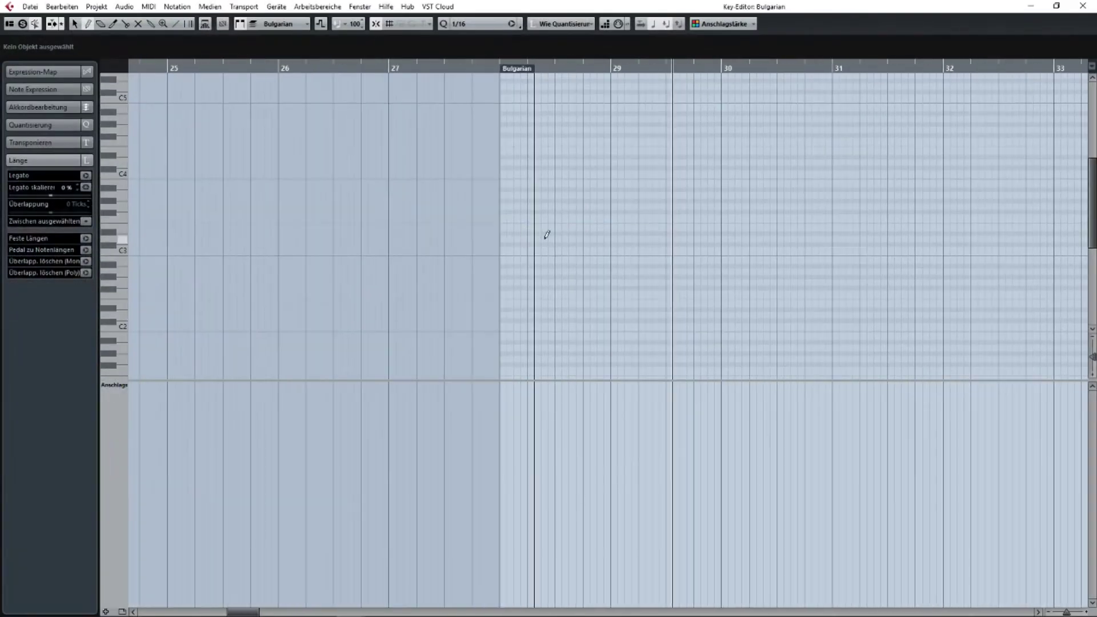
scroll(514, 274, right, 4)
click(1083, 5)
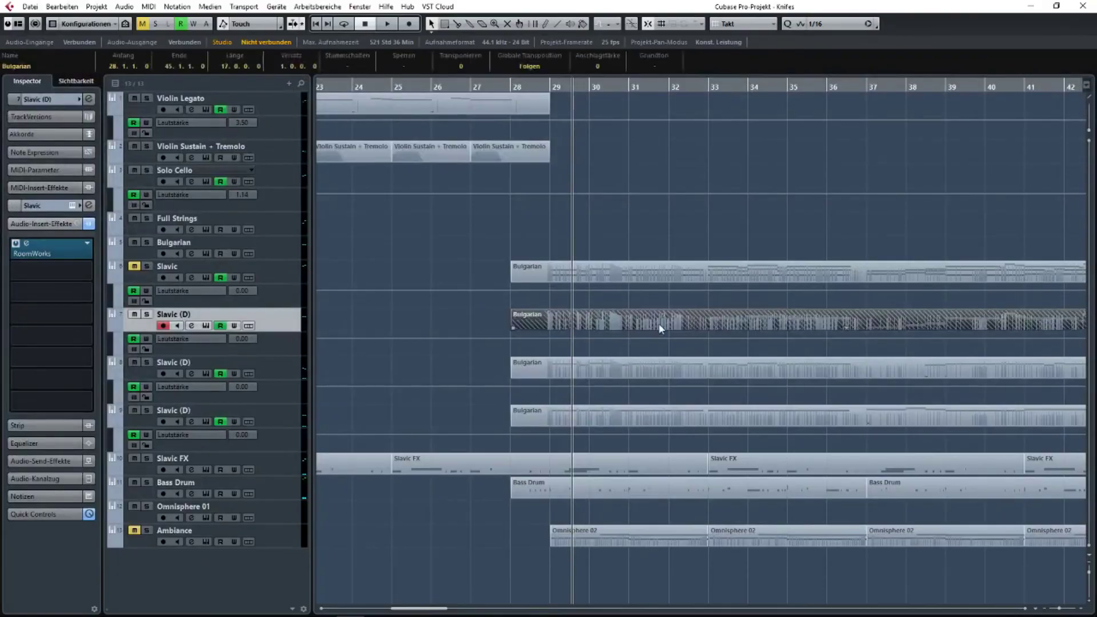
double_click(658, 323)
scroll(277, 284, right, 3)
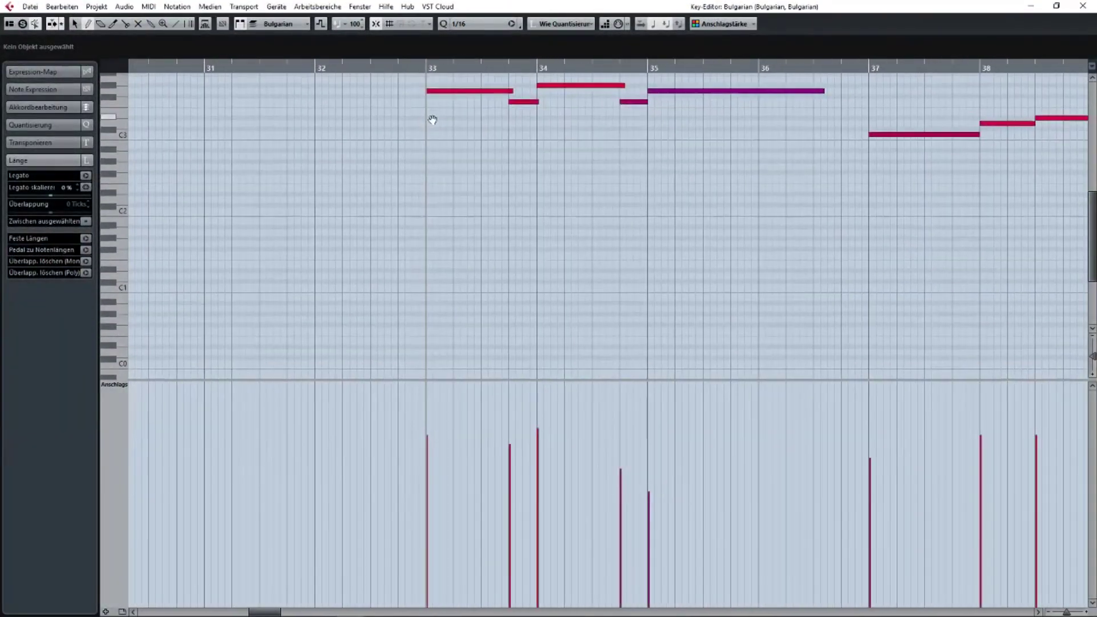
click(431, 287)
Play from bar 33 and check the first Slavic (D) soloist's syllable tweak settings.
click(428, 69)
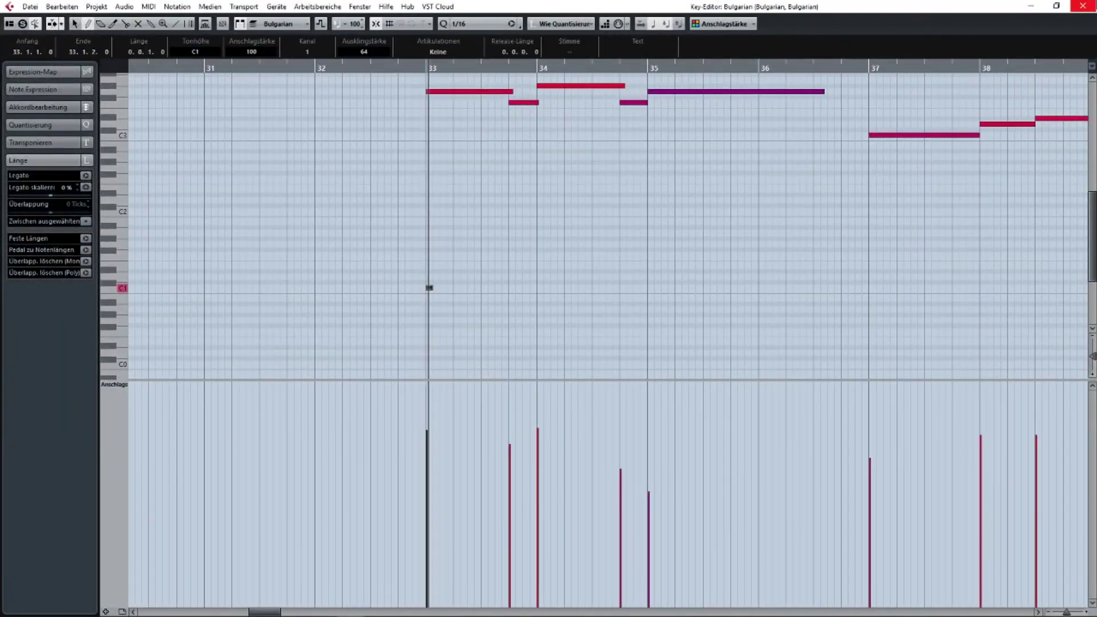
click(1082, 6)
click(207, 326)
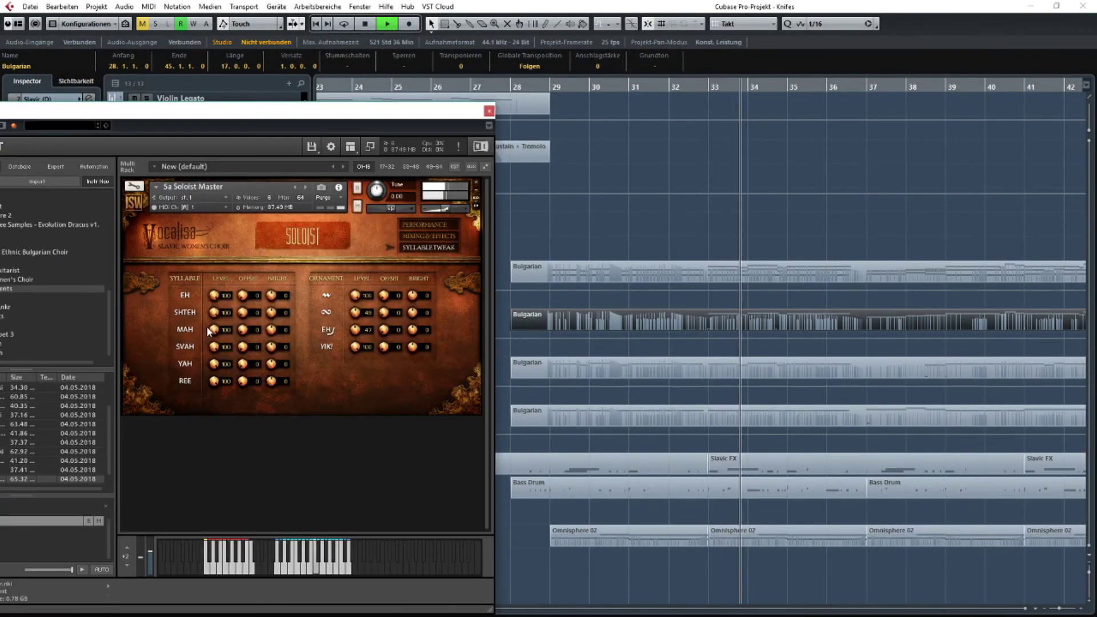
click(489, 110)
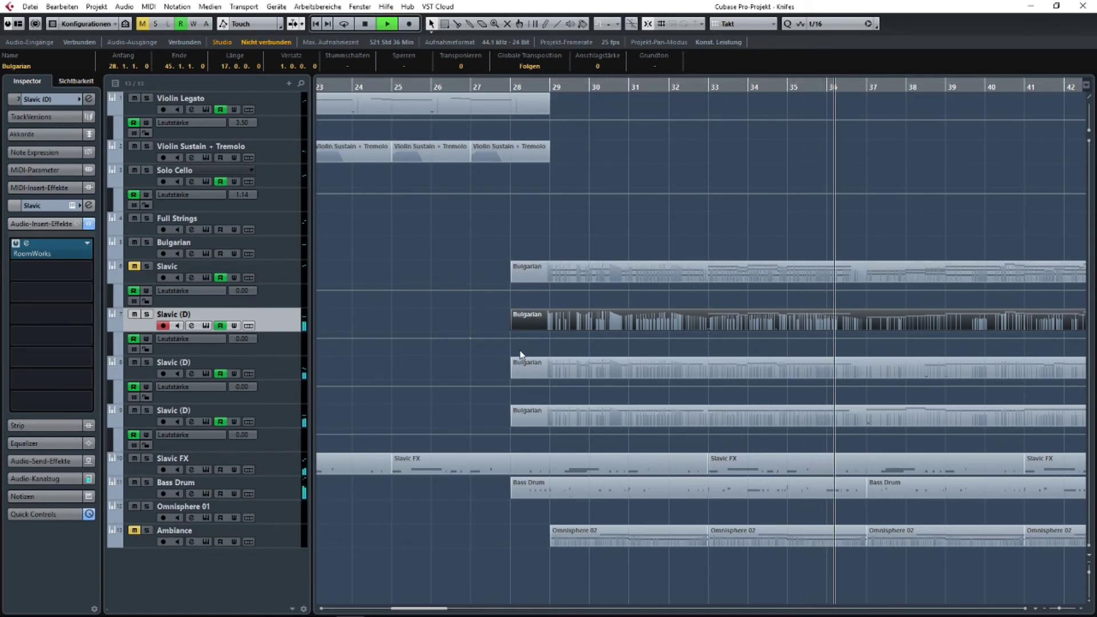
Examine the pattern-switch notes from bar 29 onward in the second Slavic (D) track's Bulgarian part.
scroll(498, 358, down, 3)
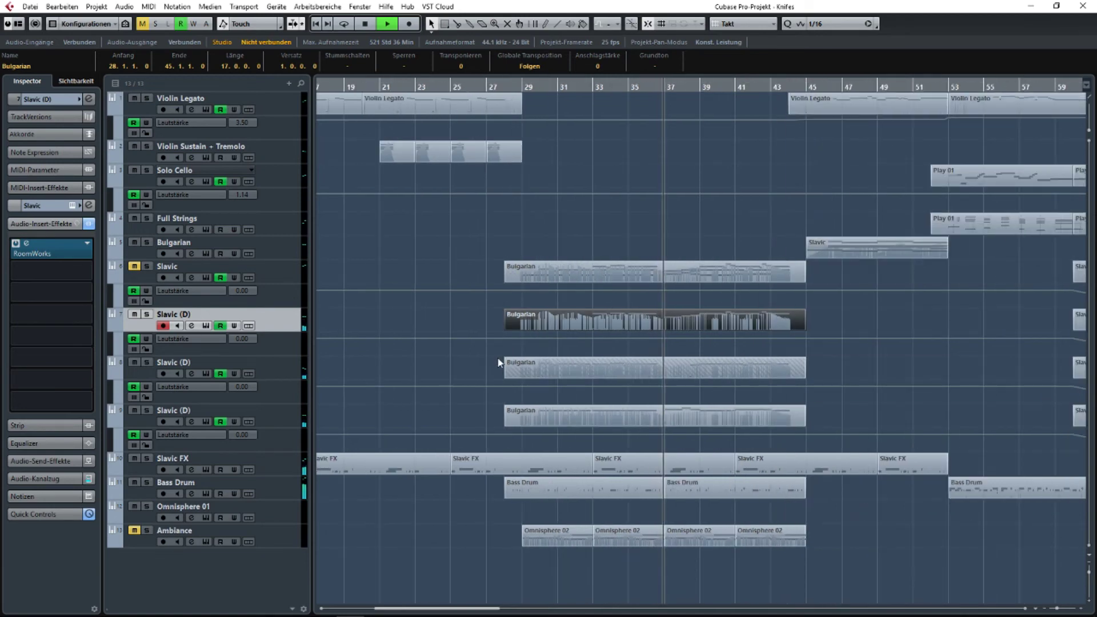
click(483, 408)
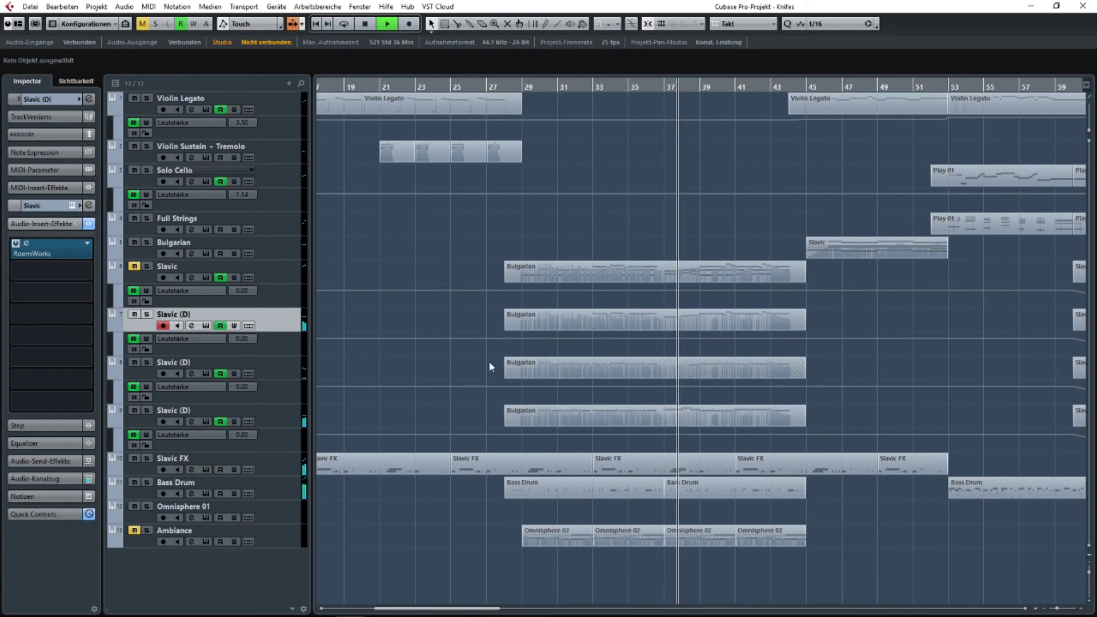
double_click(564, 368)
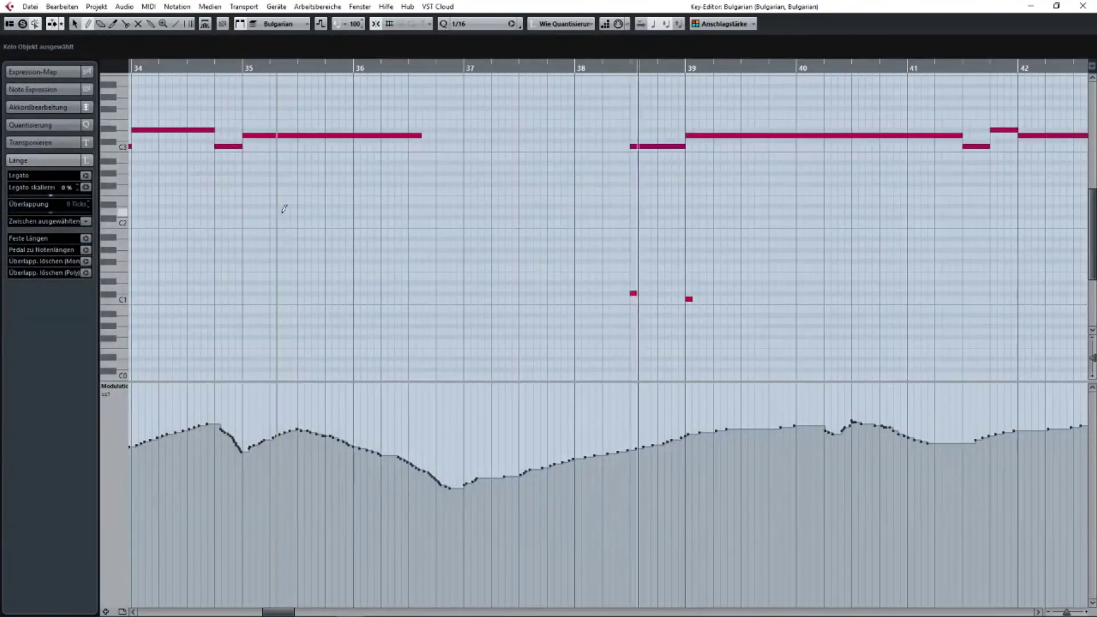
drag(278, 210, 767, 226)
drag(325, 236, 819, 229)
drag(596, 221, 382, 245)
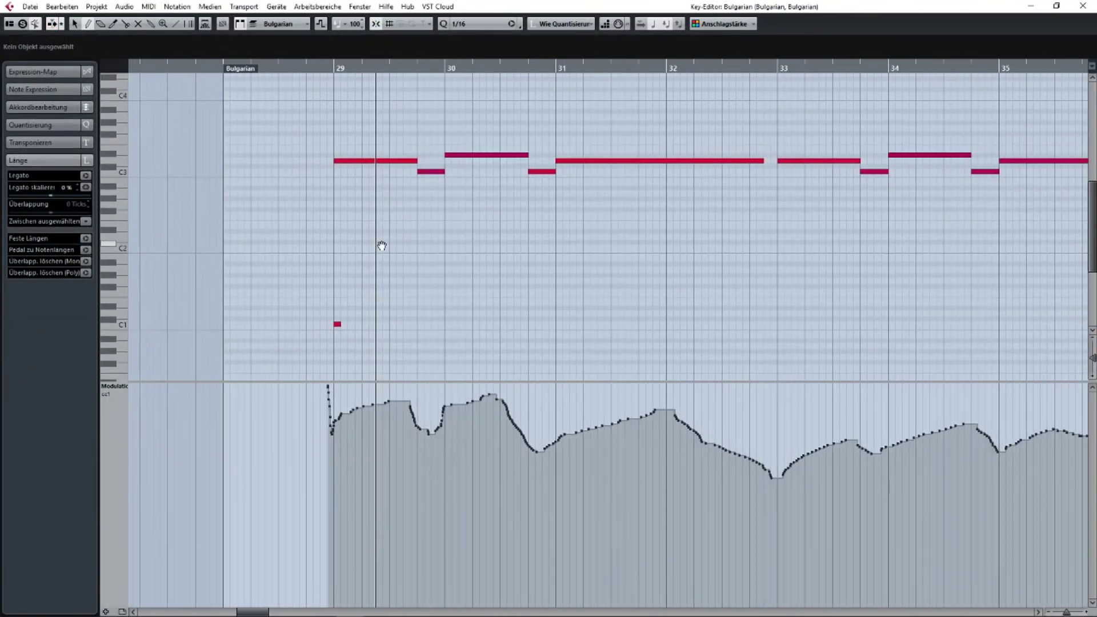
click(1082, 6)
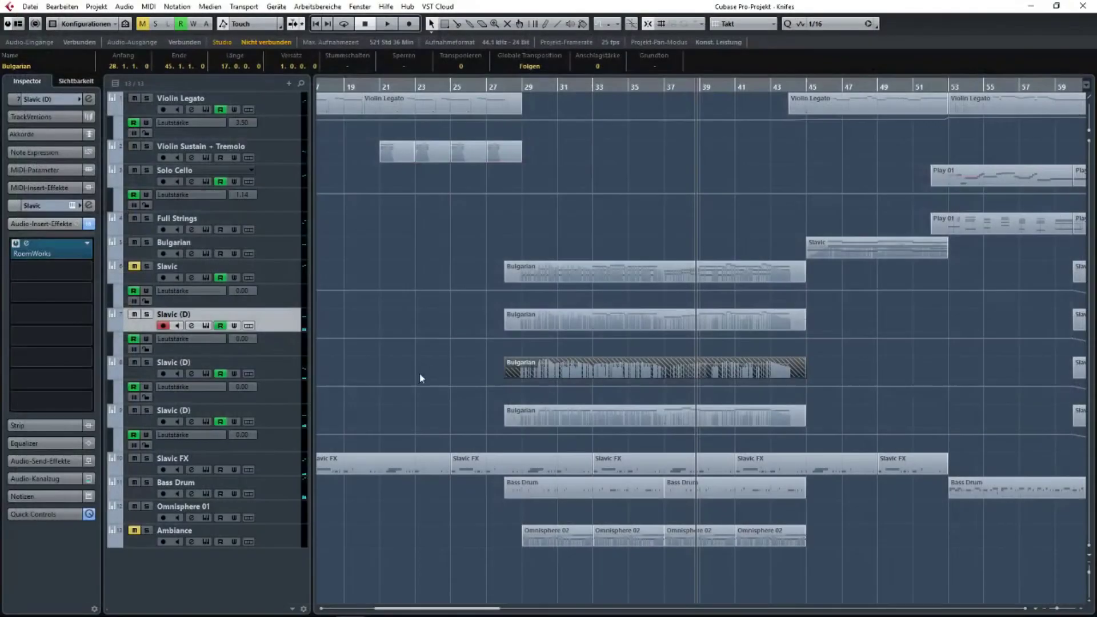
Switch the second Slavic (D) soloist instrument to D1 pattern 3 and view its Bulgarian part in the Key Editor beside it.
click(277, 373)
click(204, 373)
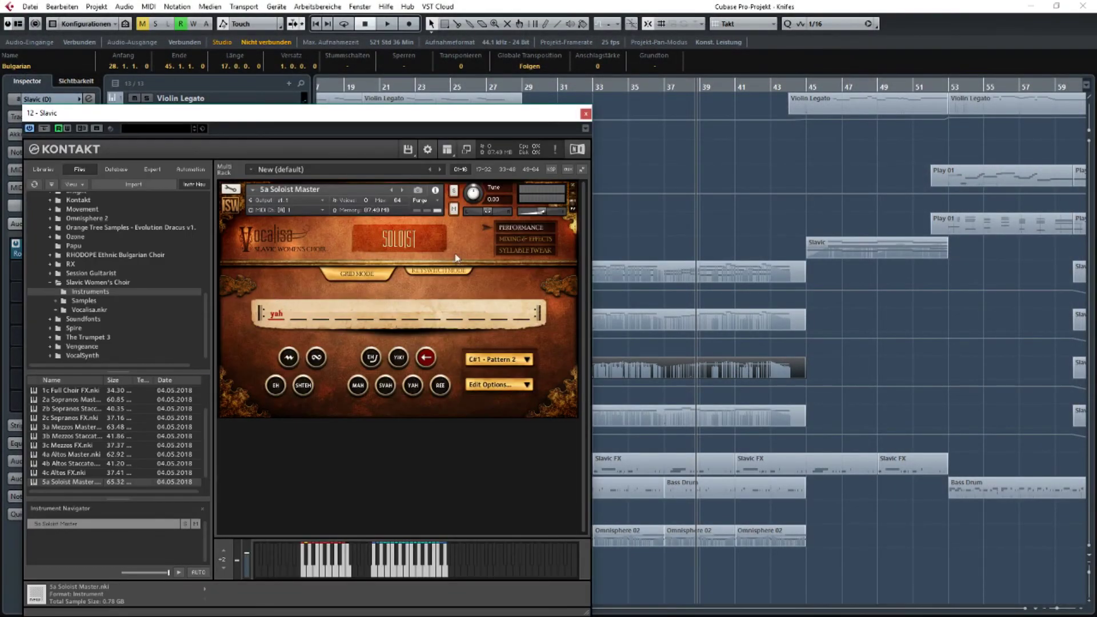
click(490, 364)
click(492, 375)
click(501, 361)
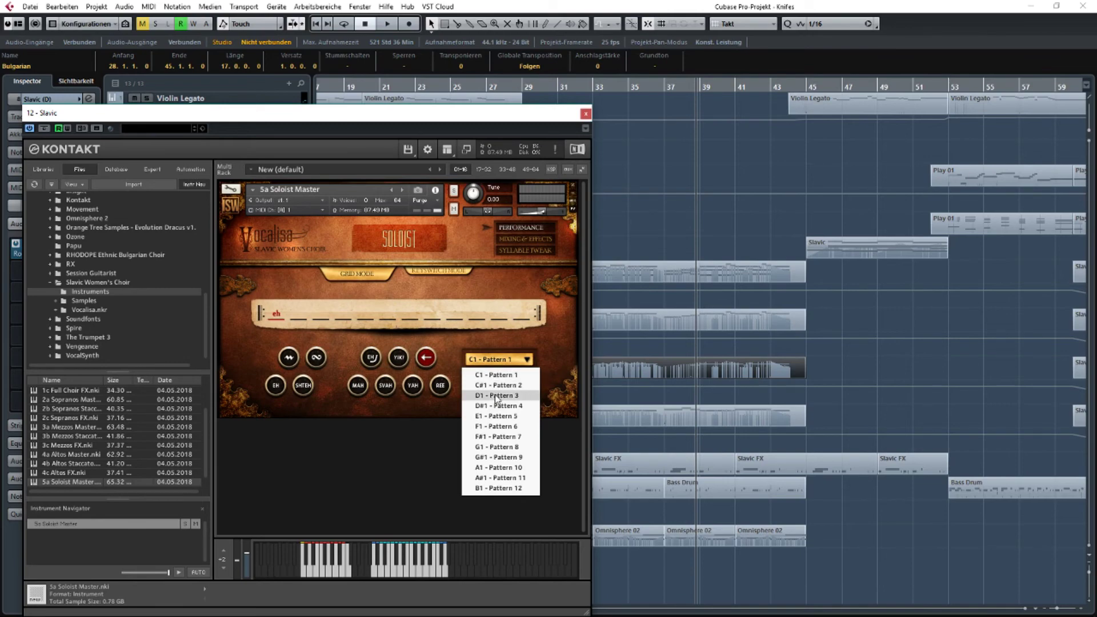
click(496, 396)
scroll(886, 365, left, 4)
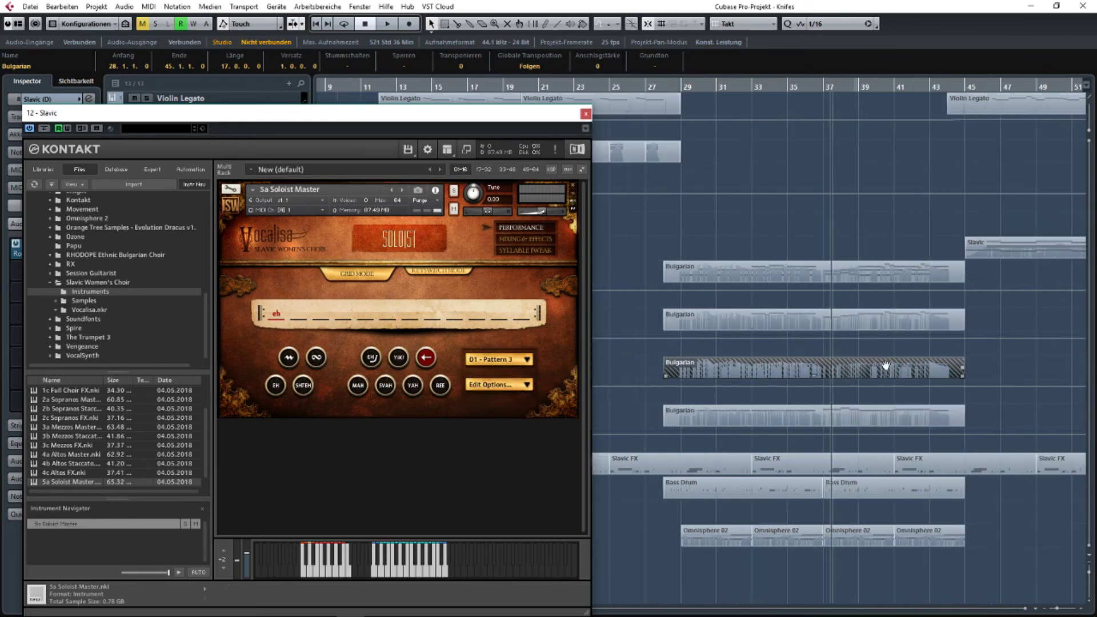
double_click(844, 374)
drag(447, 111, 454, 144)
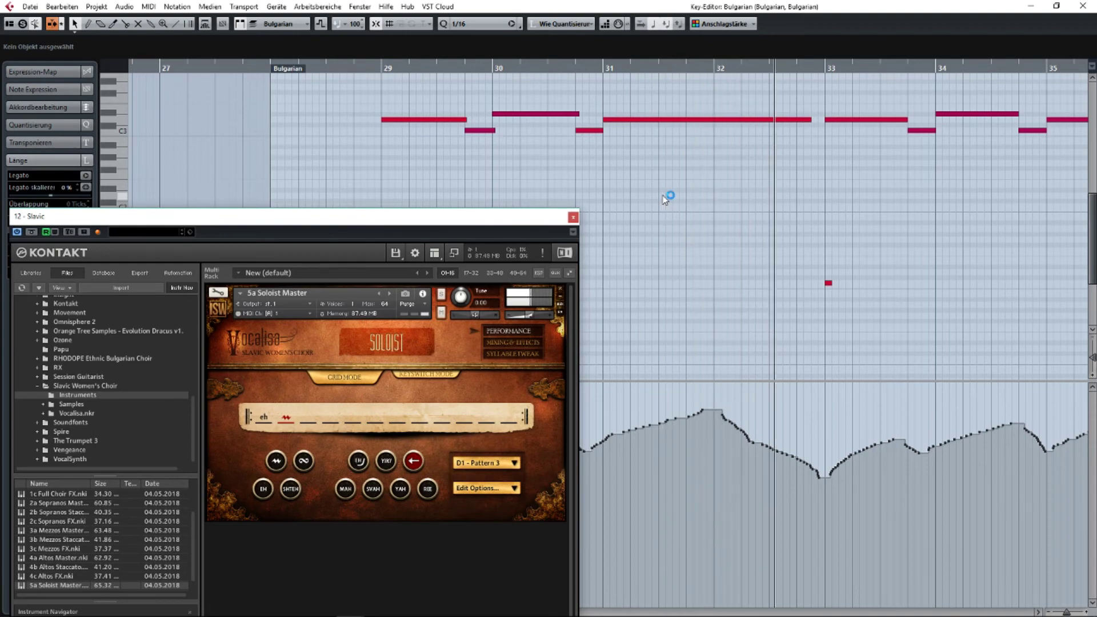
click(1083, 6)
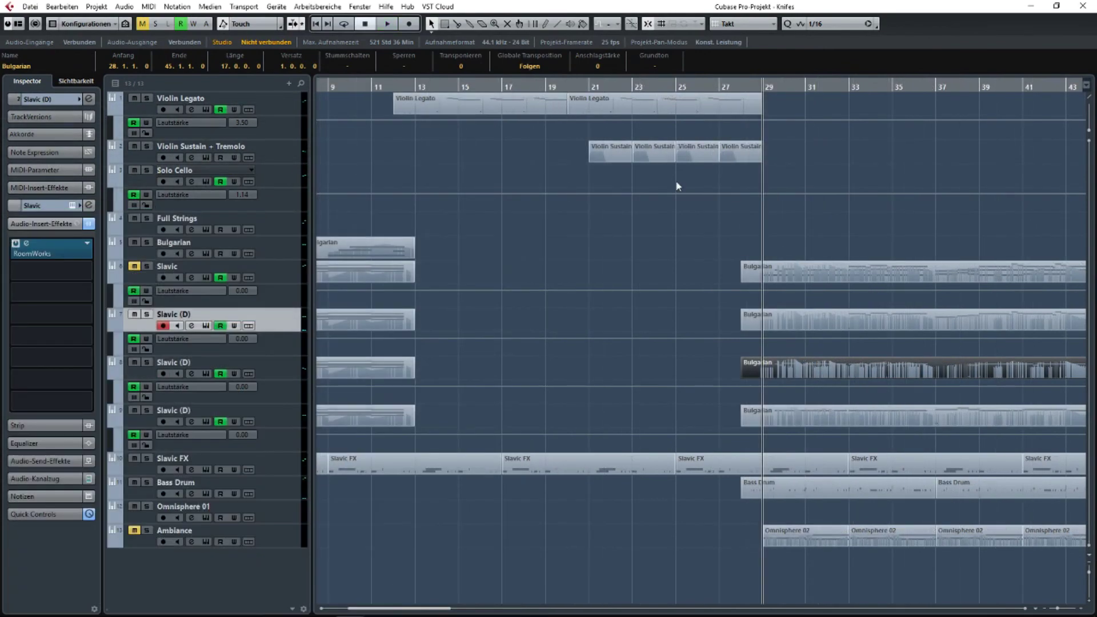
Select the three Slavic (D) channels in the MixConsole and add a VCA fader to them.
key(F3)
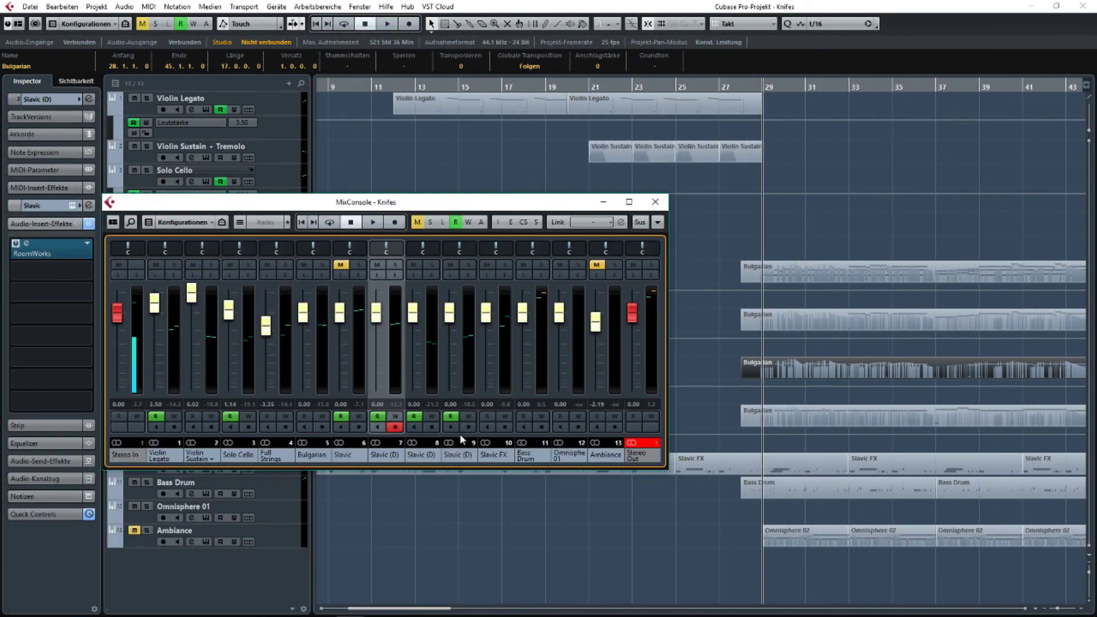
shift+click(464, 455)
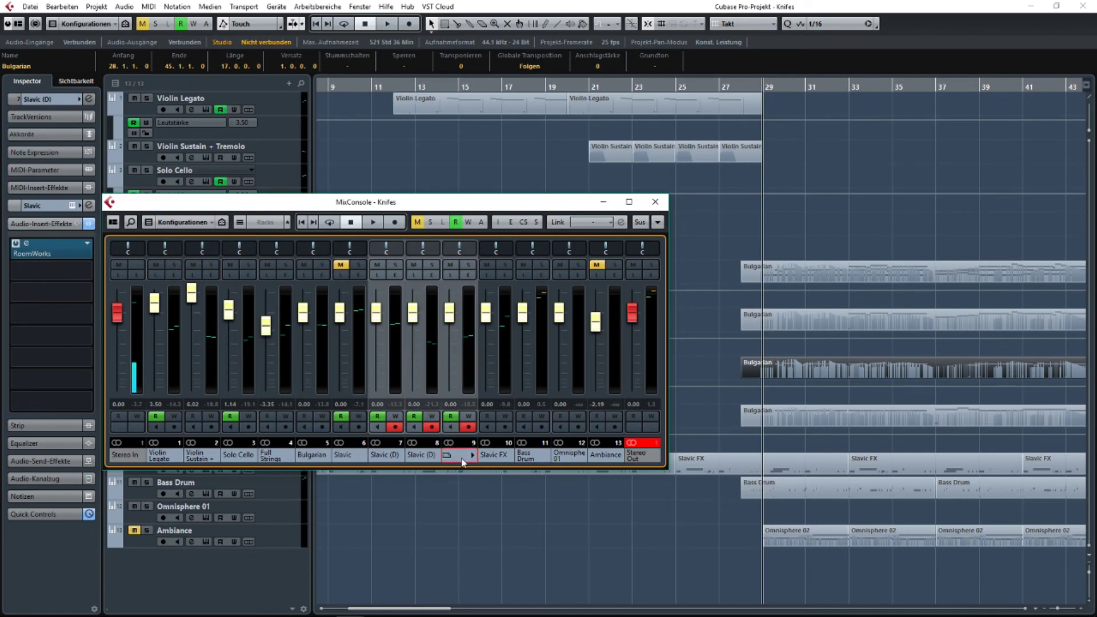
right_click(379, 418)
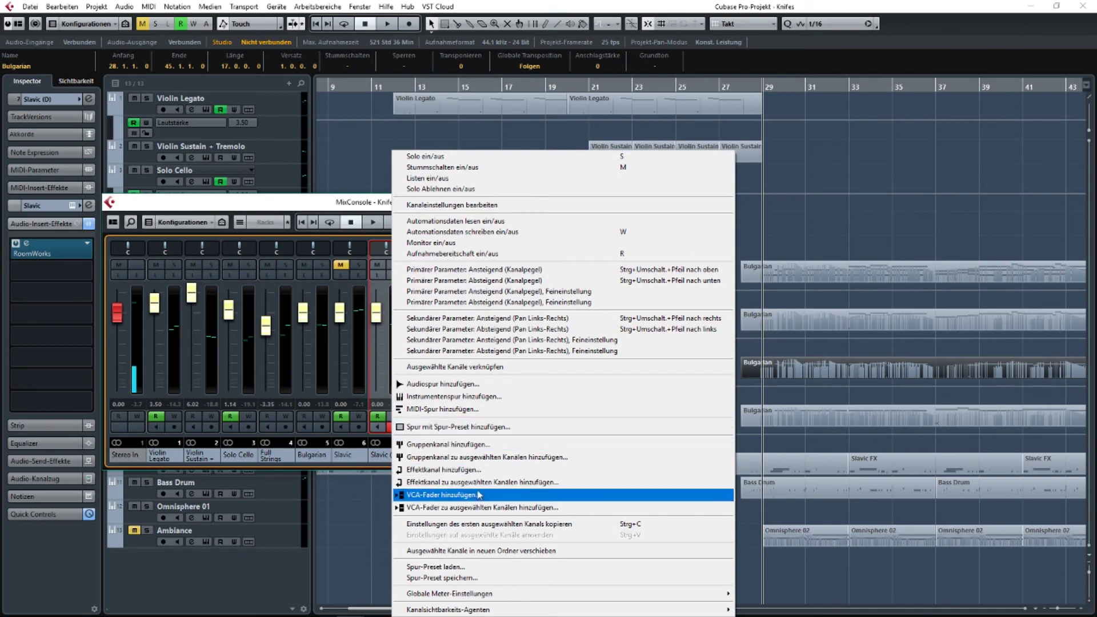
click(486, 508)
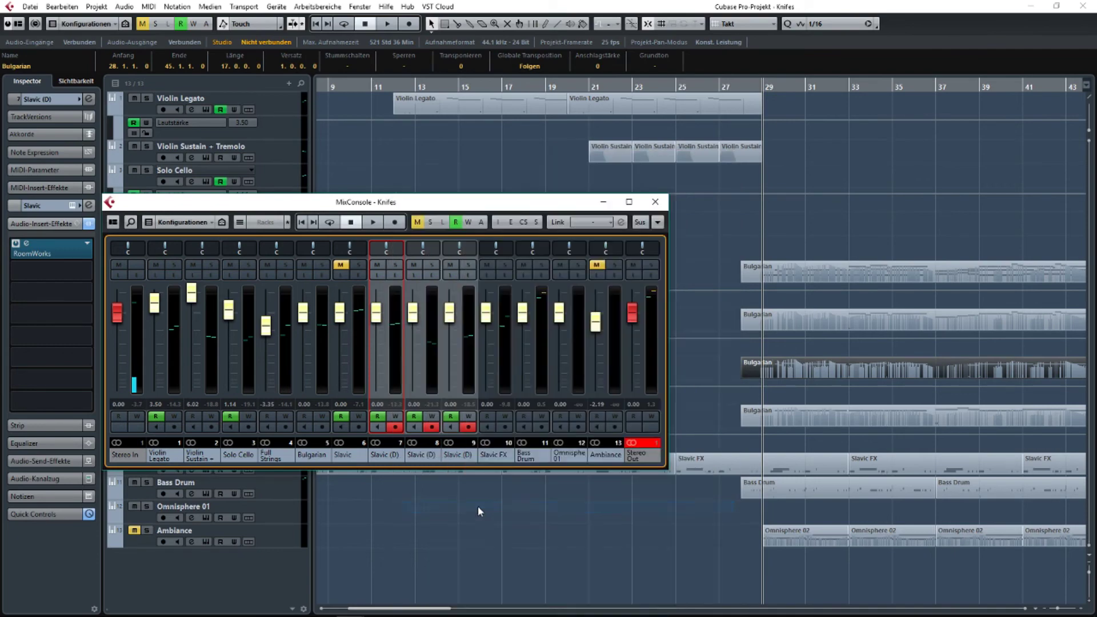
drag(483, 204, 546, 56)
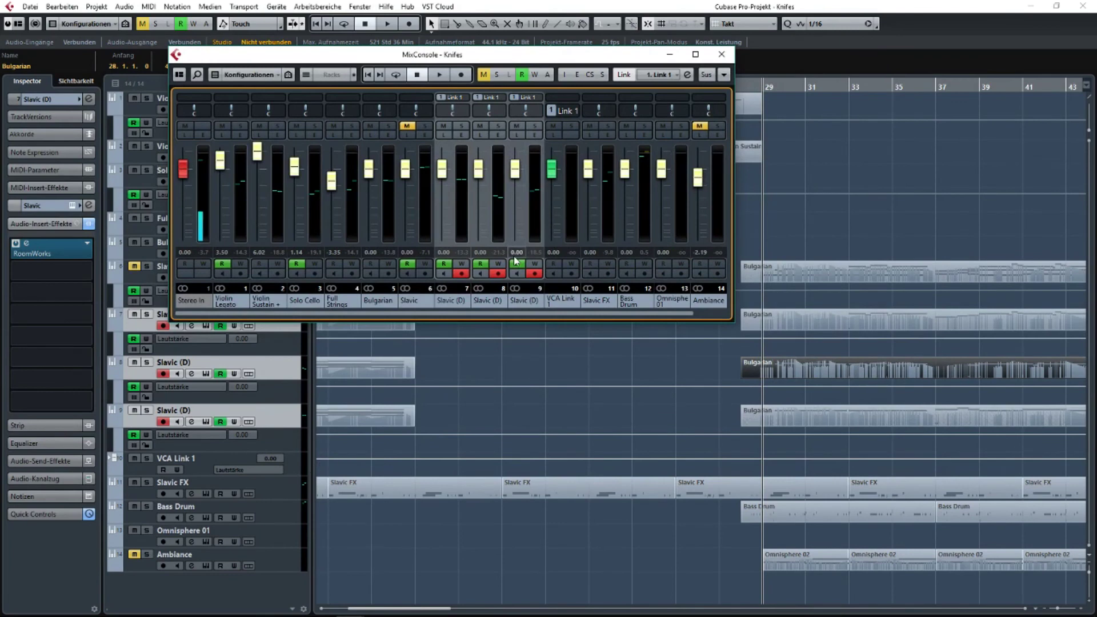
Set the VCA fader of the Slavic (D) channels to 2.69 dB while playing from bar 29, and close the MixConsole.
drag(524, 316, 547, 315)
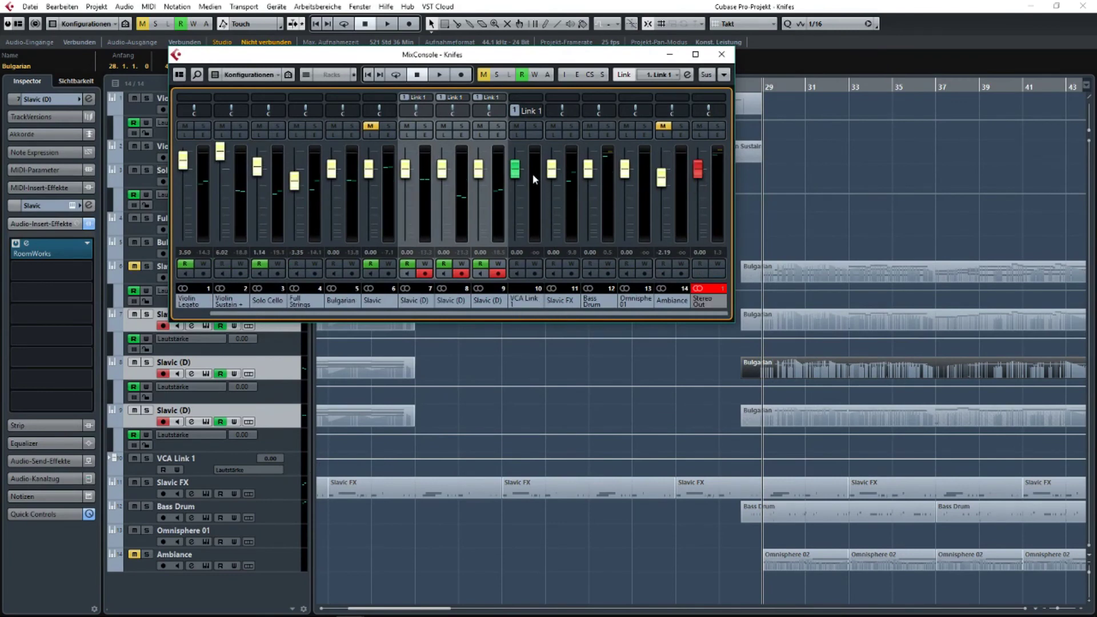
drag(516, 172, 517, 152)
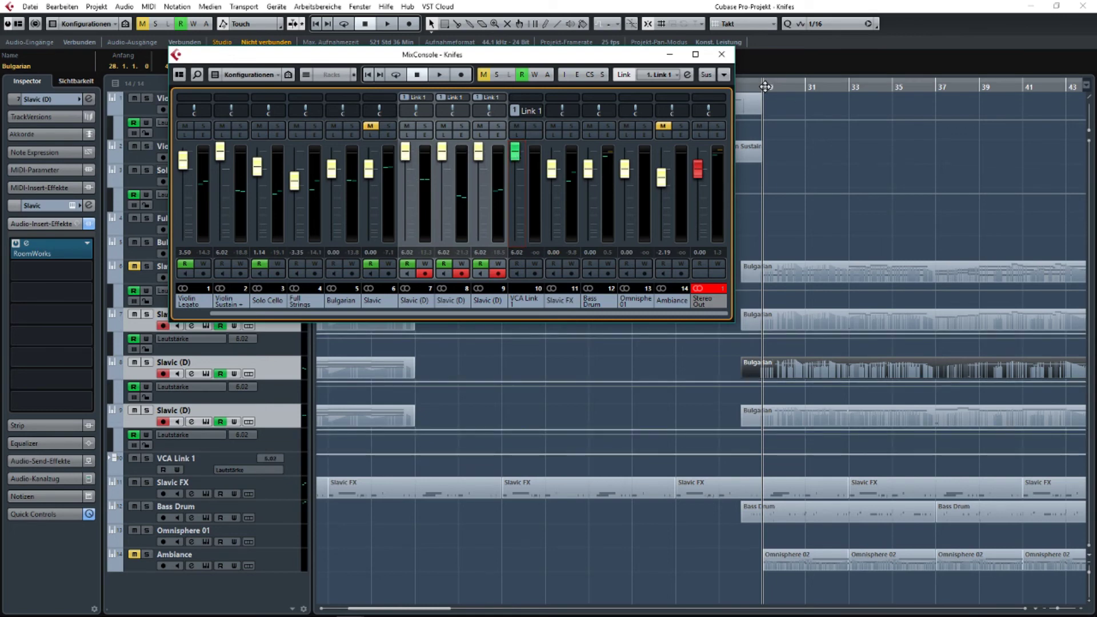
key(space)
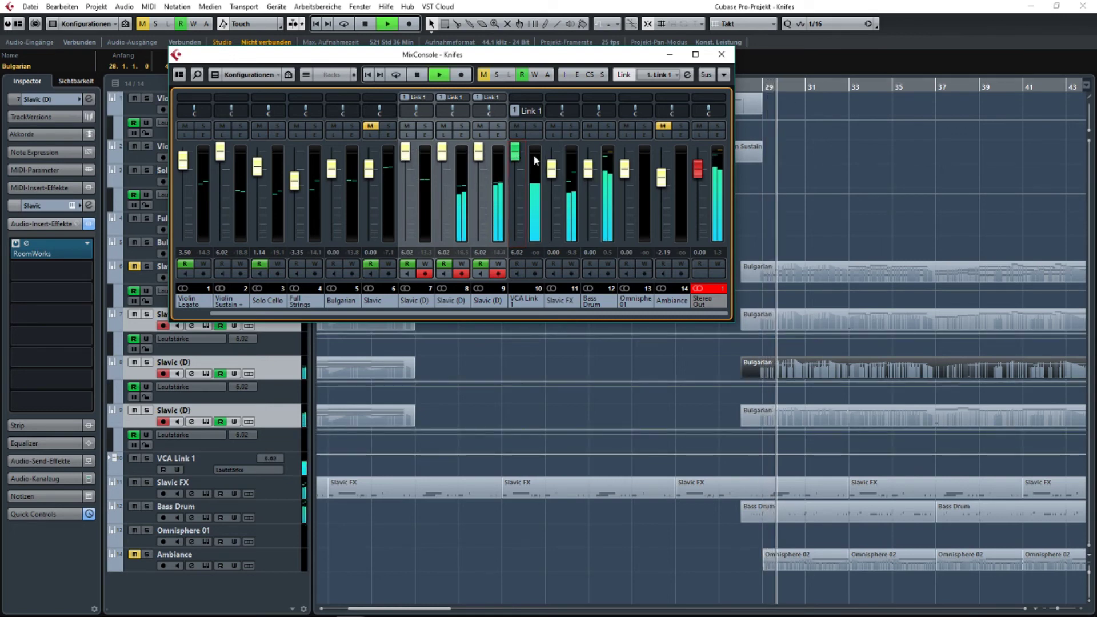
mouse_move(515, 152)
mouse_down()
mouse_move(517, 173)
mouse_move(526, 166)
mouse_up()
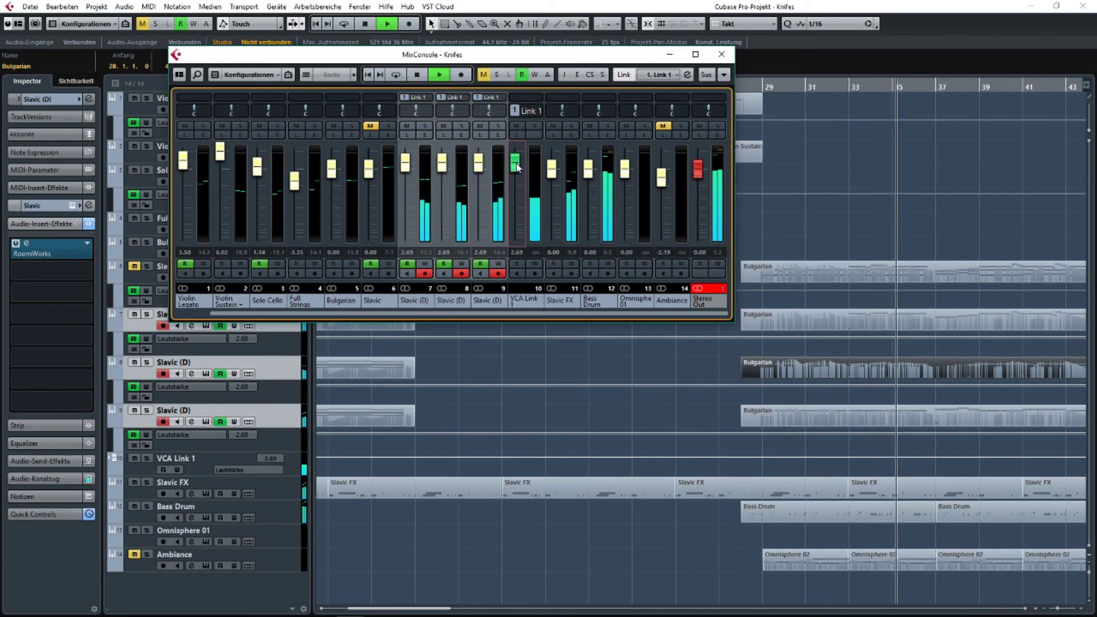
click(721, 54)
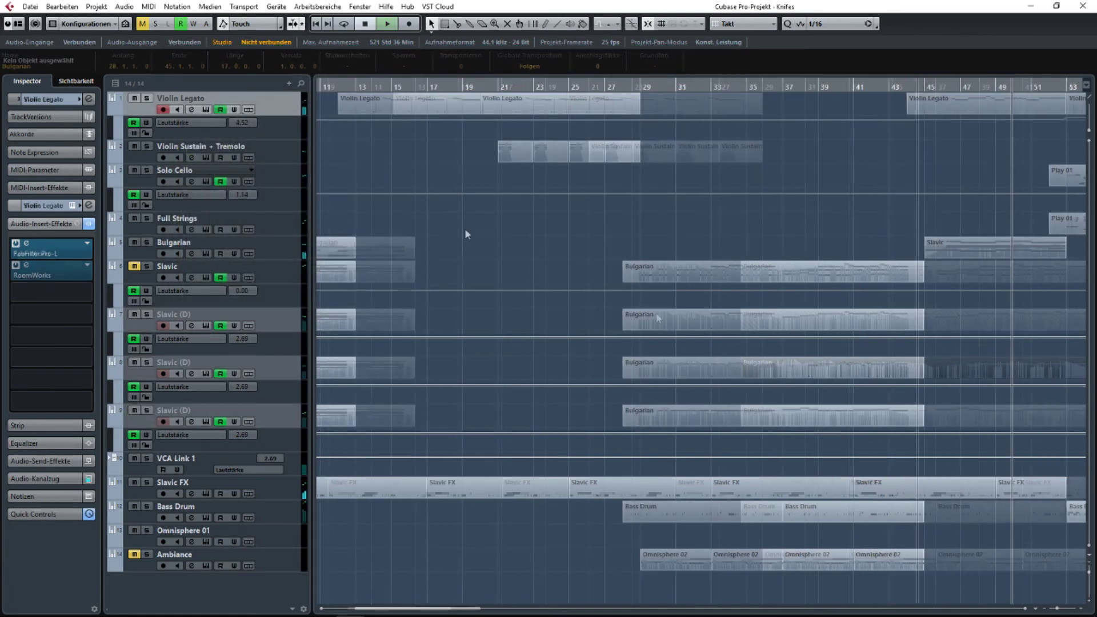
Move the VCA Link 1 track below the Bass Drum track in the track list.
scroll(465, 228, left, 4)
scroll(598, 248, down, 3)
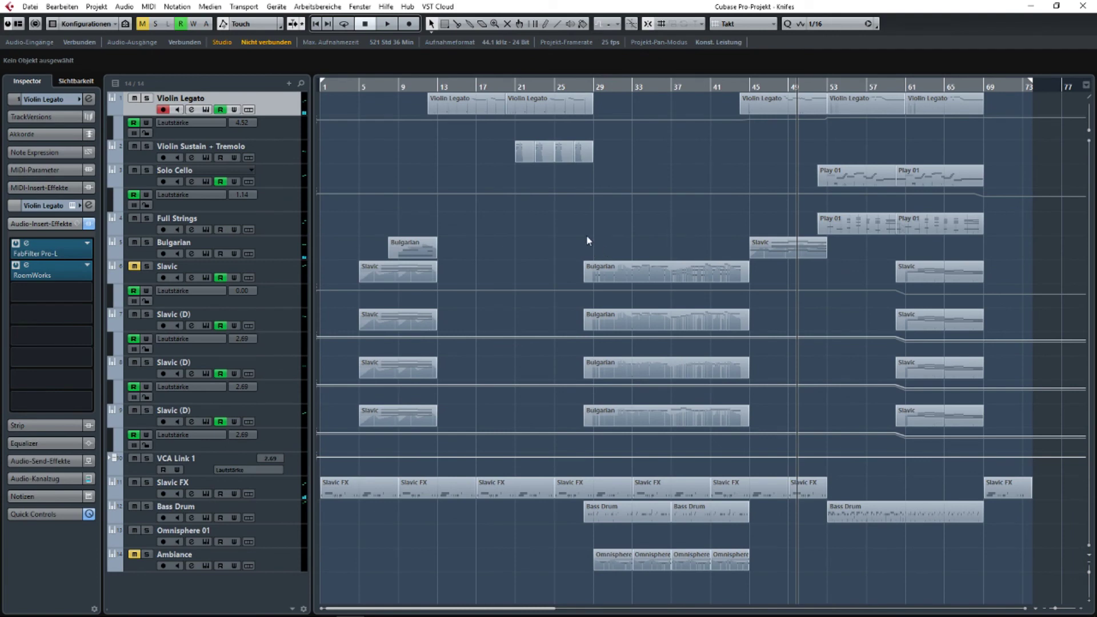
drag(299, 464, 298, 525)
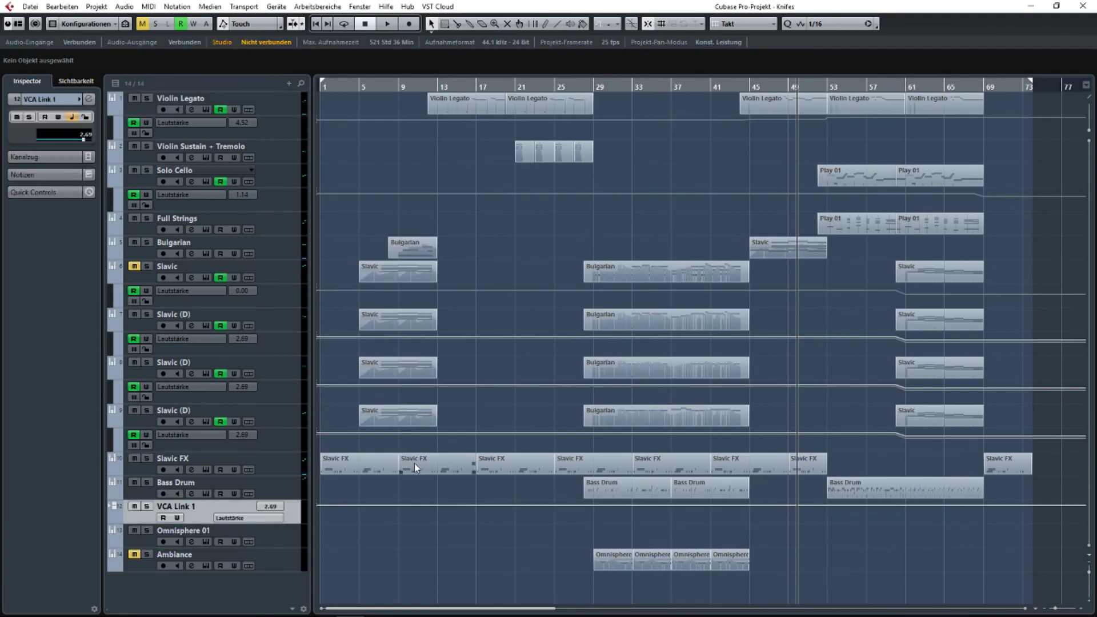
Delete the closing Slavic parts around bars 60 to 69 from the three Slavic (D) tracks.
drag(737, 404, 472, 402)
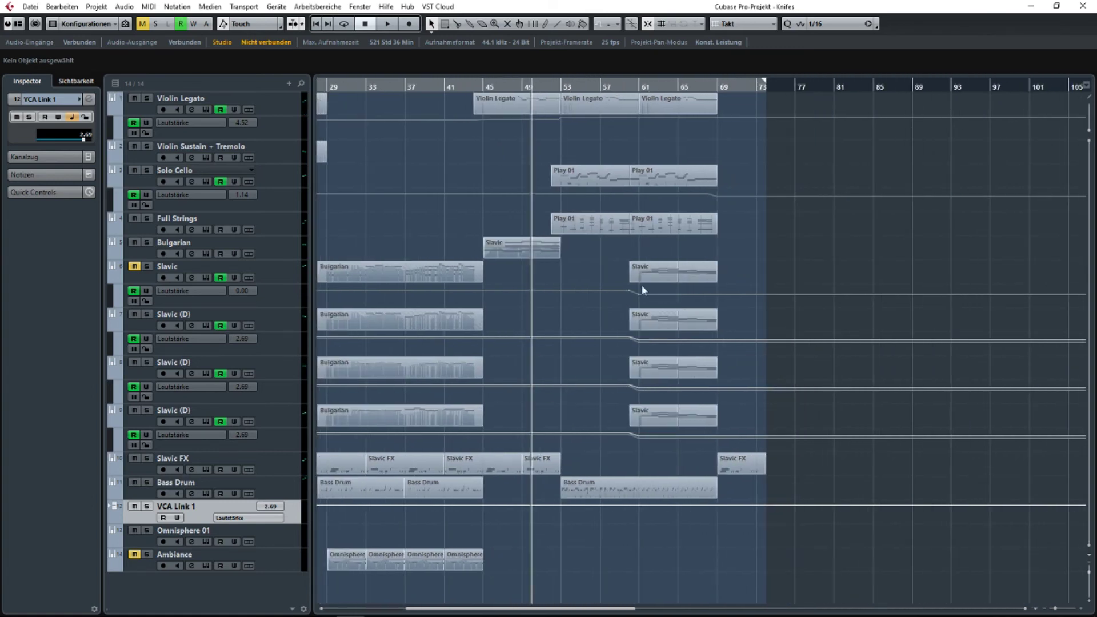
scroll(654, 276, up, 4)
scroll(654, 276, down, 4)
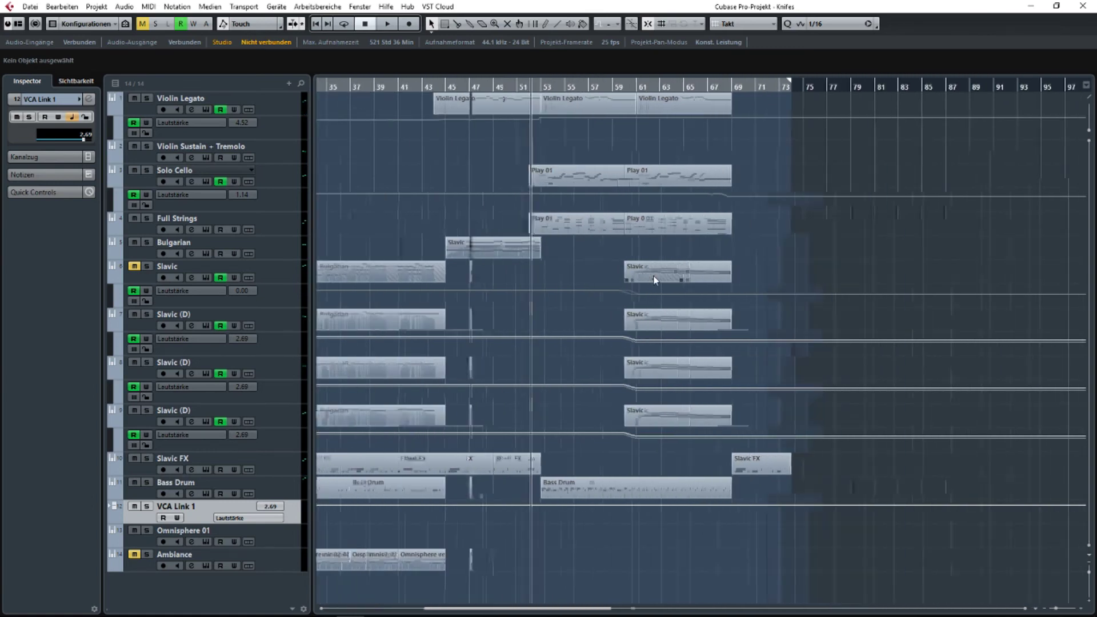
drag(743, 270, 811, 273)
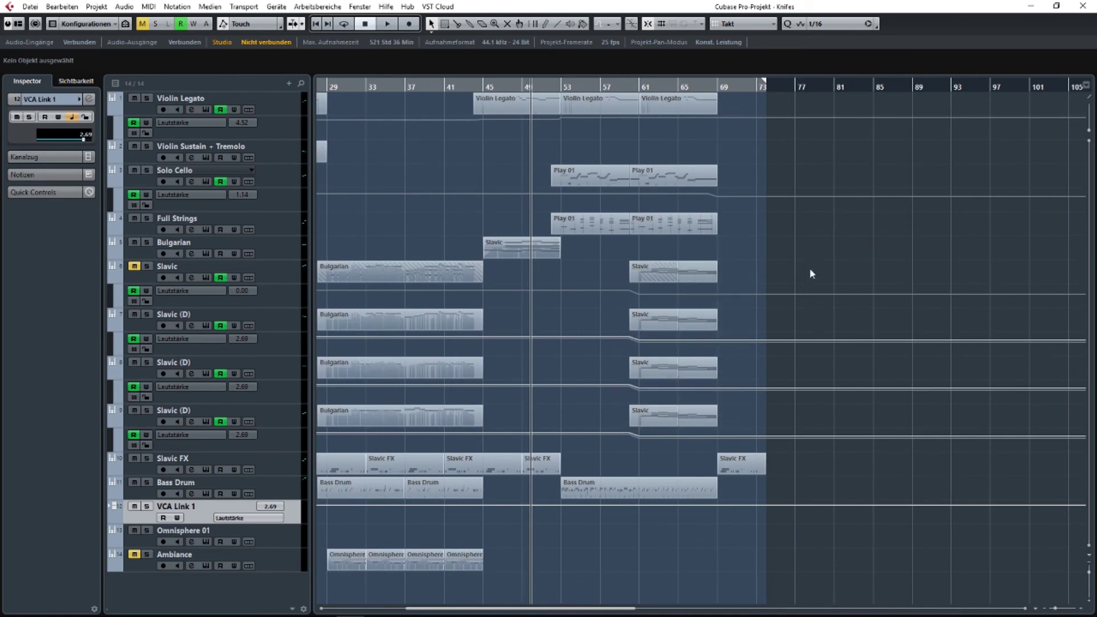
drag(666, 369, 582, 409)
key(Delete)
Copy the Bulgarian part on the Slavic track from bar 28 to bar 75 and delete the original.
click(379, 273)
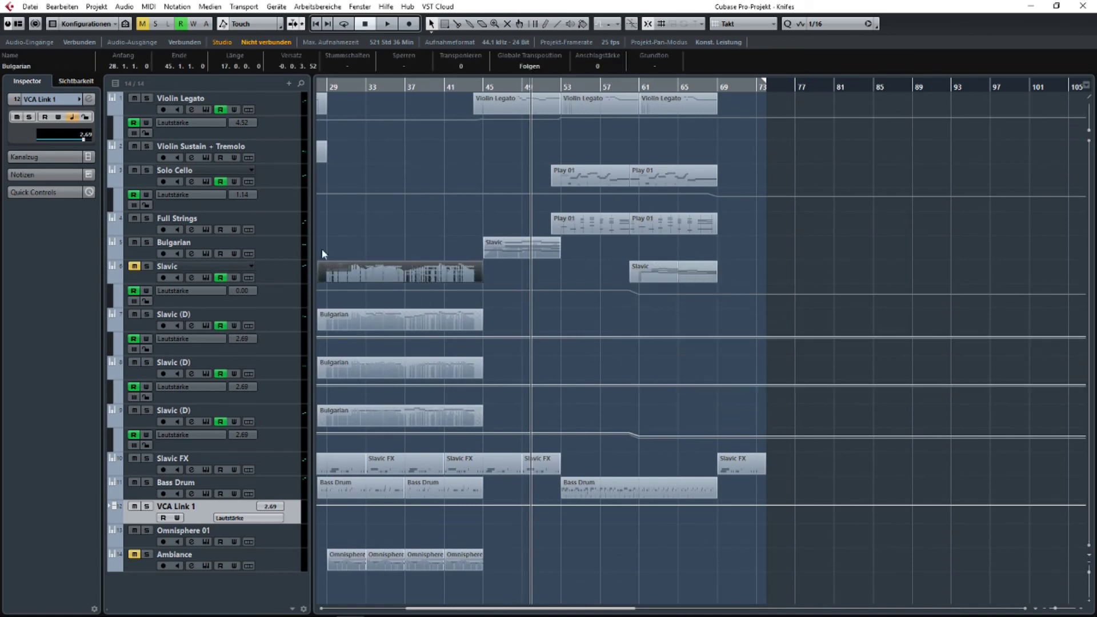
scroll(571, 257, left, 5)
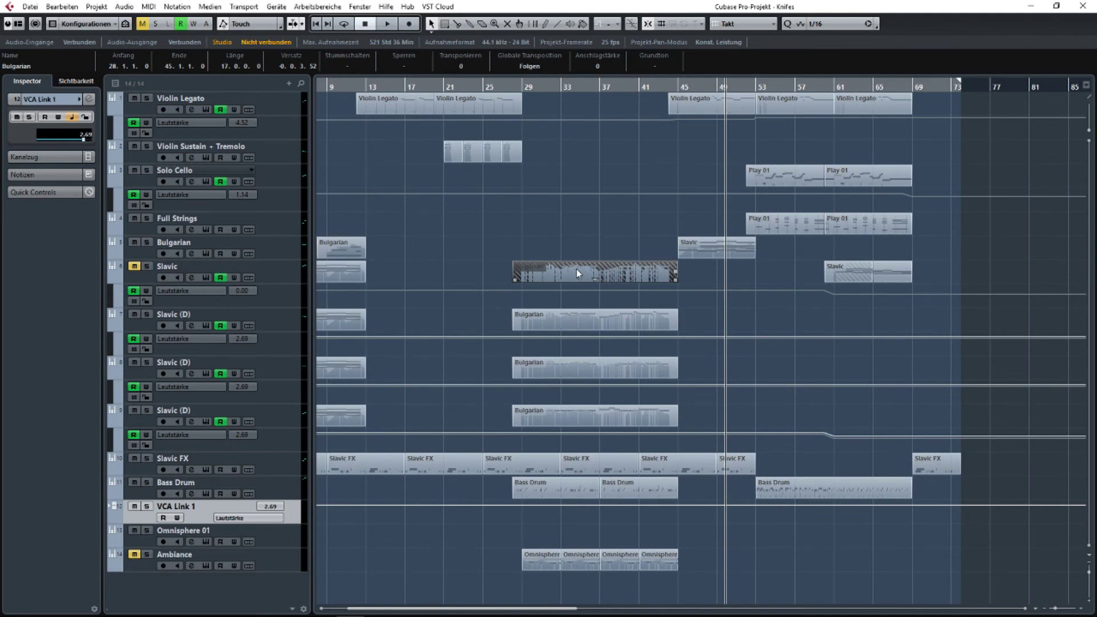
drag(577, 269, 1038, 277)
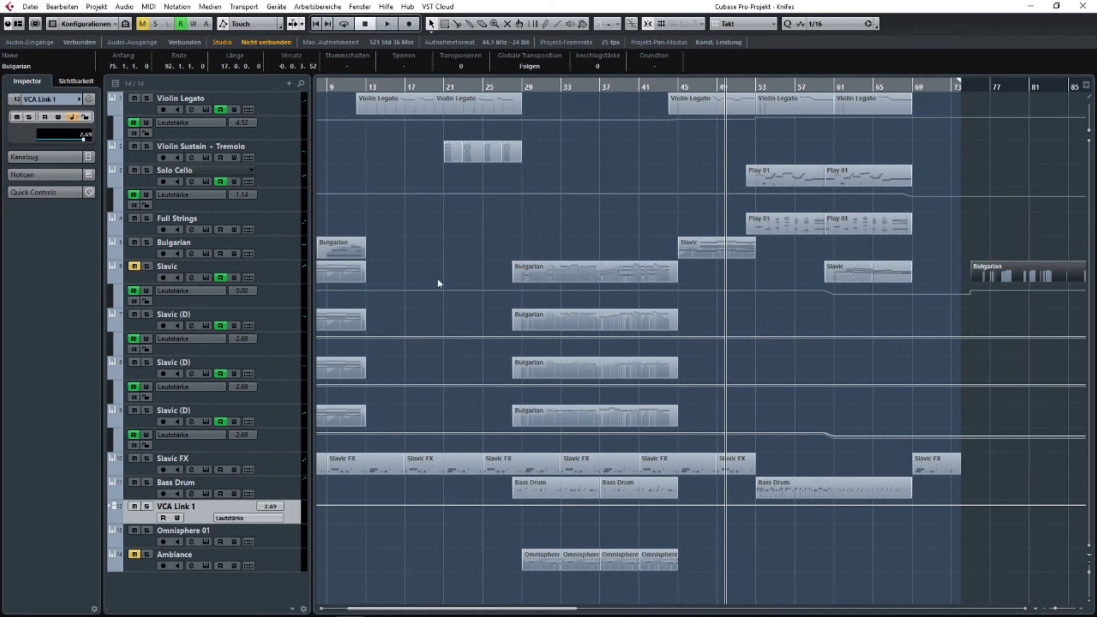
drag(579, 265, 1039, 268)
click(547, 266)
key(Delete)
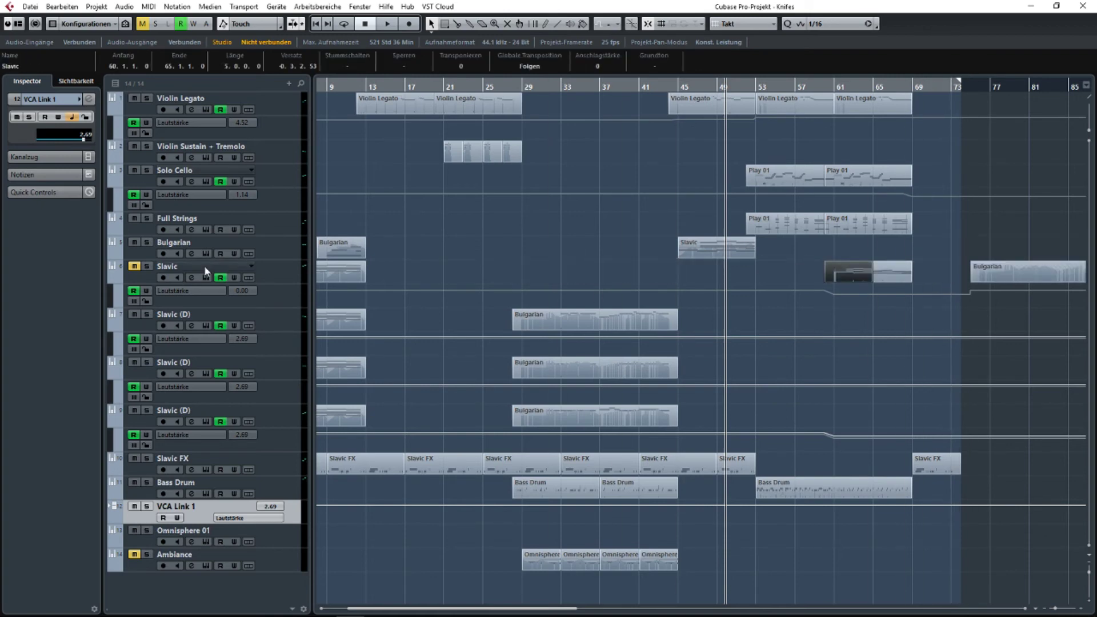
Unmute the Slavic track and delete the opening Slavic parts around bars 5 to 13 from the three Slavic (D) tracks.
click(136, 267)
scroll(581, 279, left, 3)
drag(448, 327, 382, 419)
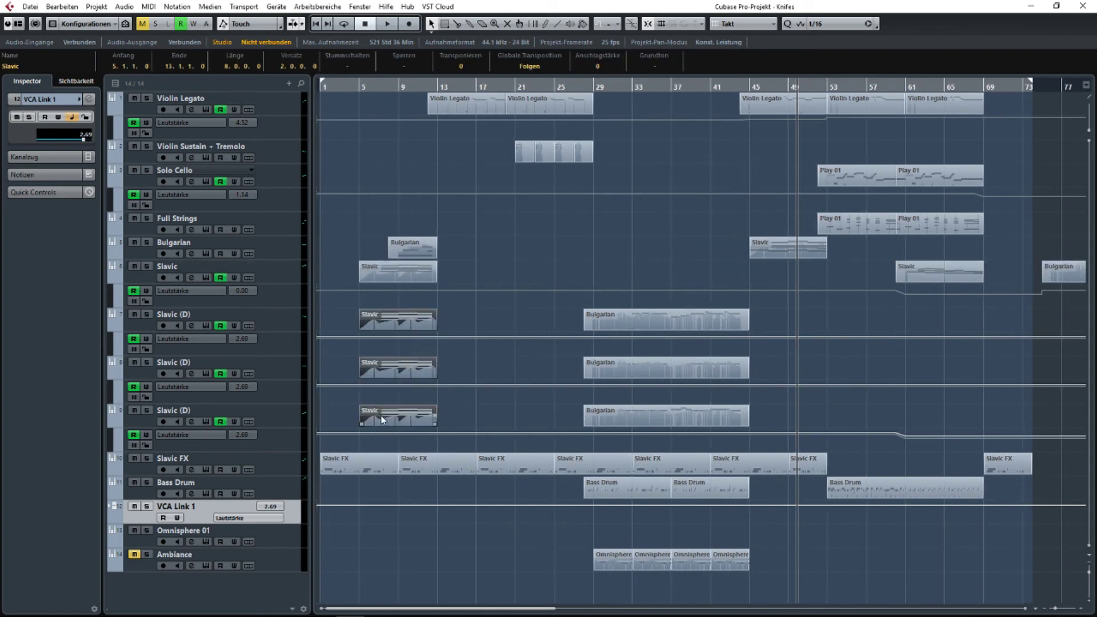
key(Delete)
Open the Stereo Out channel settings from the MixConsole and load FabFilter Pro-Q 2 in the second insert slot.
key(F3)
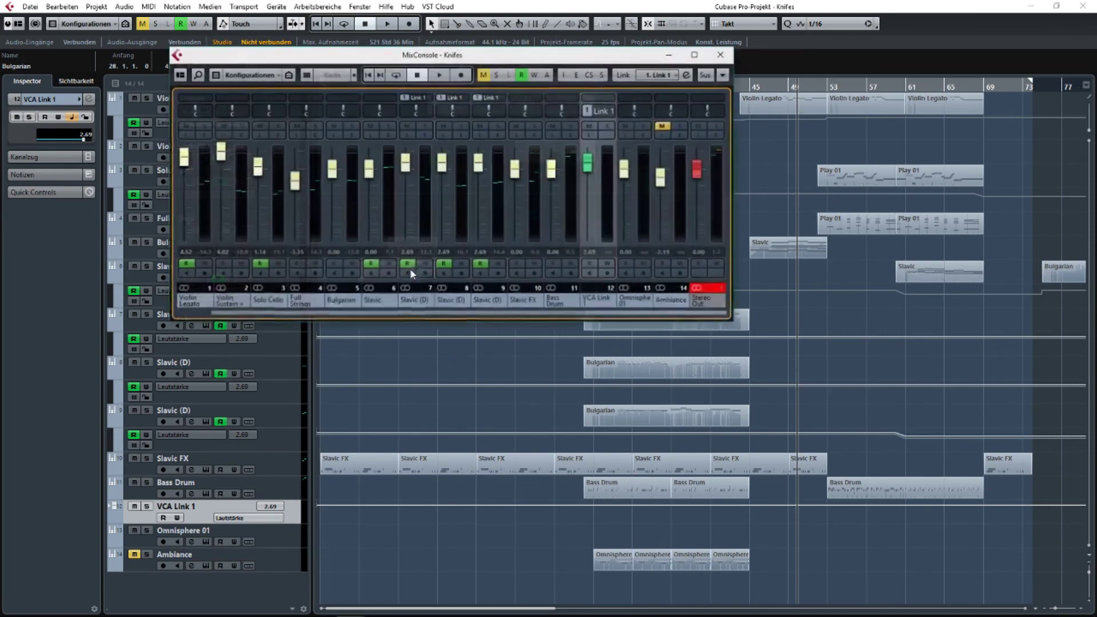
drag(501, 57, 418, 214)
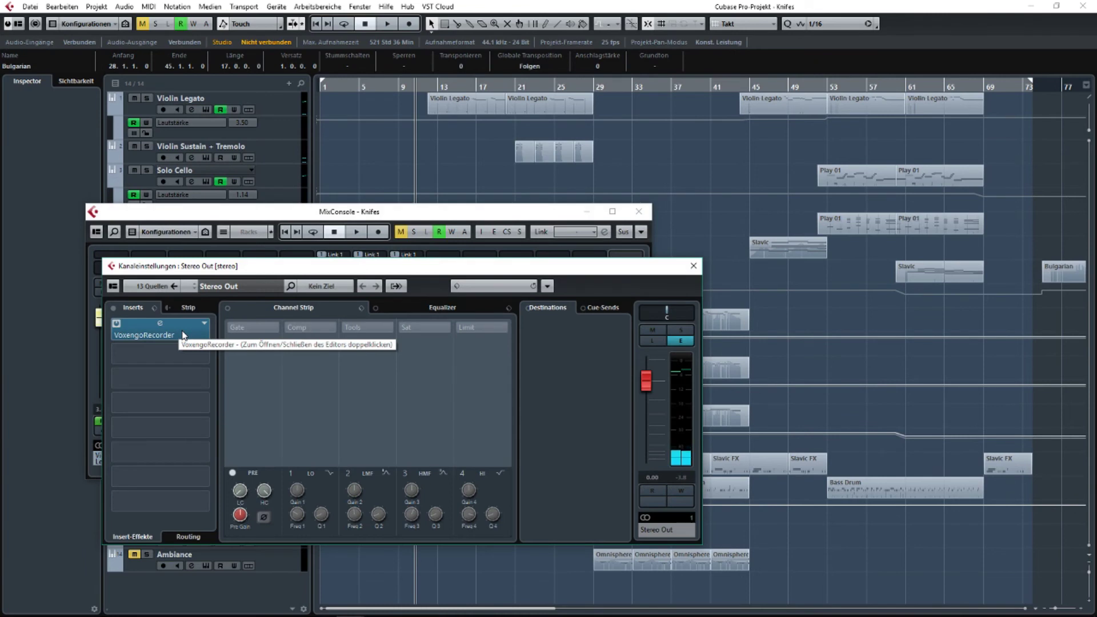
click(183, 335)
scroll(152, 418, up, 3)
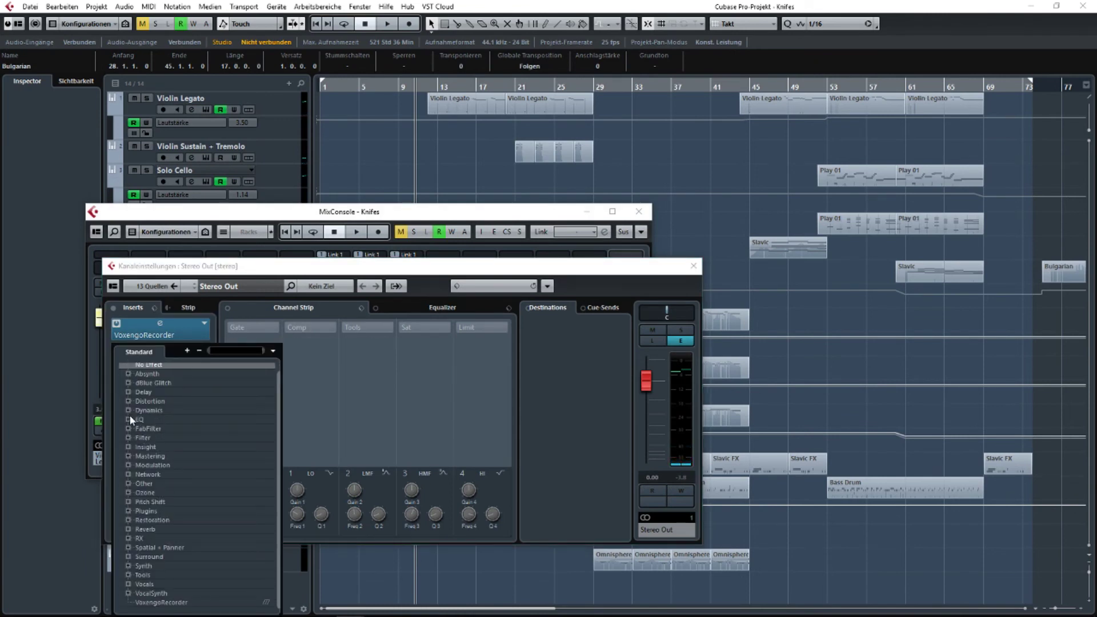
click(129, 419)
click(173, 448)
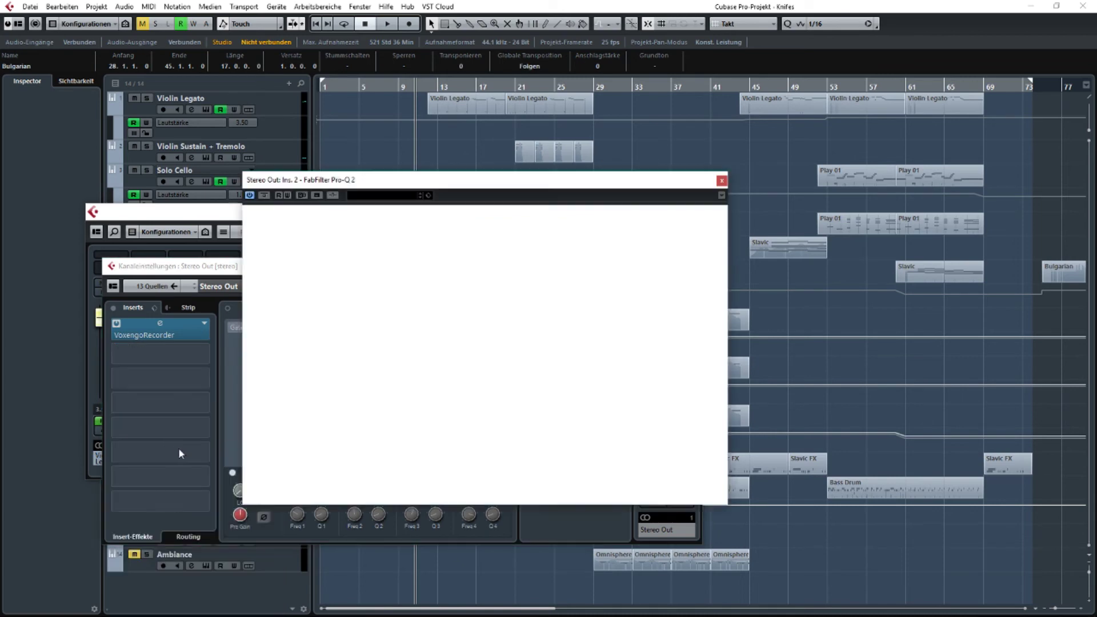
Load the FabFilter Pro-C 2 compressor in the third insert slot of the Stereo Out channel.
click(175, 386)
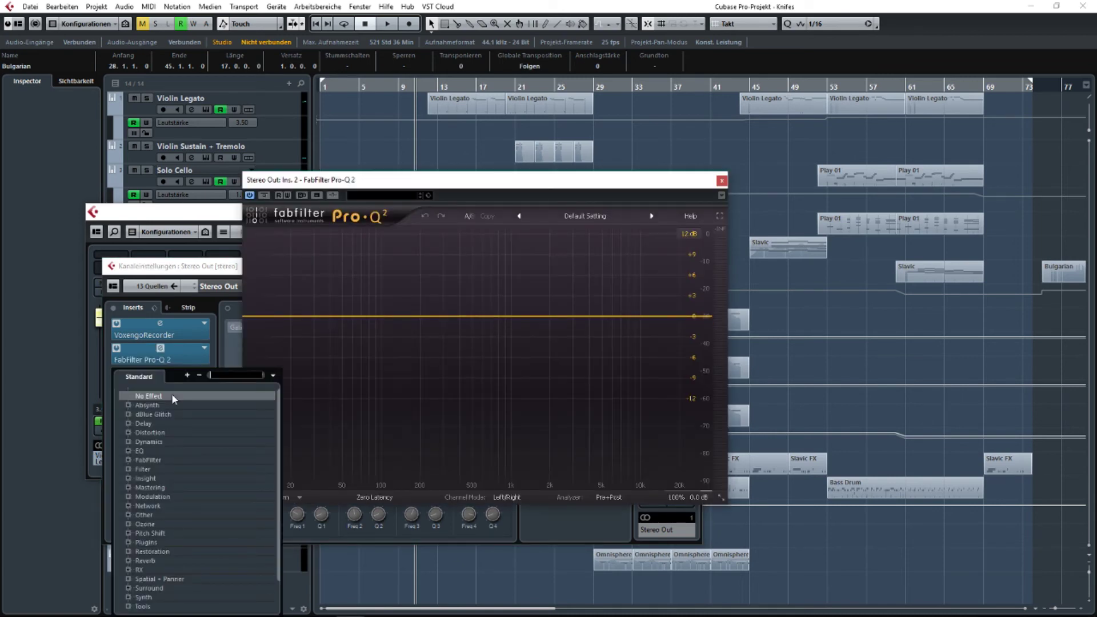
scroll(128, 457, down, 2)
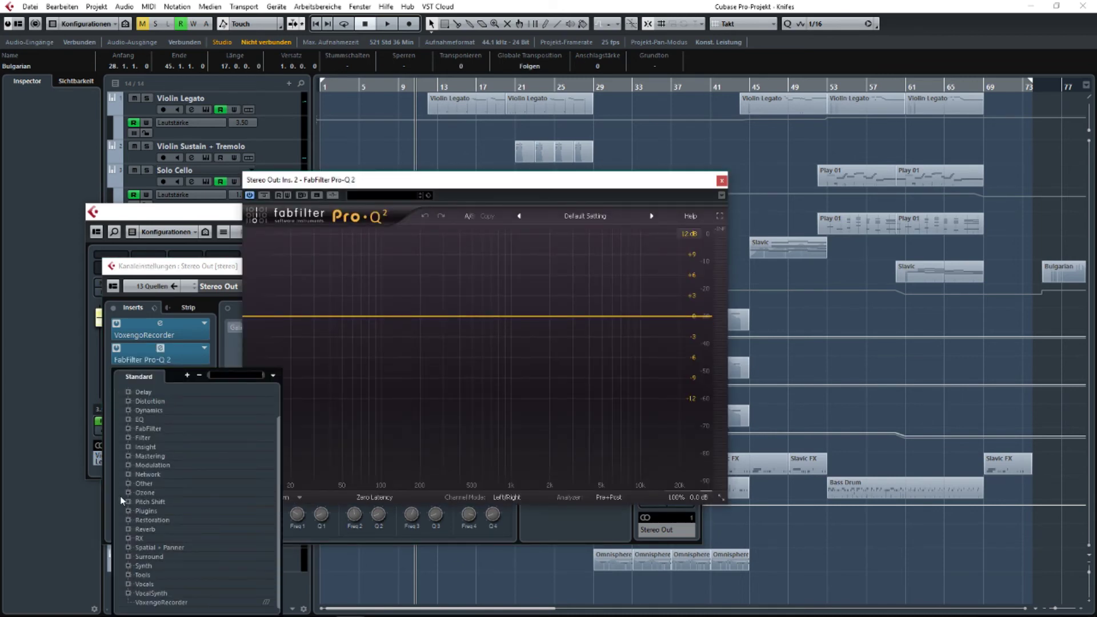
scroll(125, 471, up, 2)
click(129, 442)
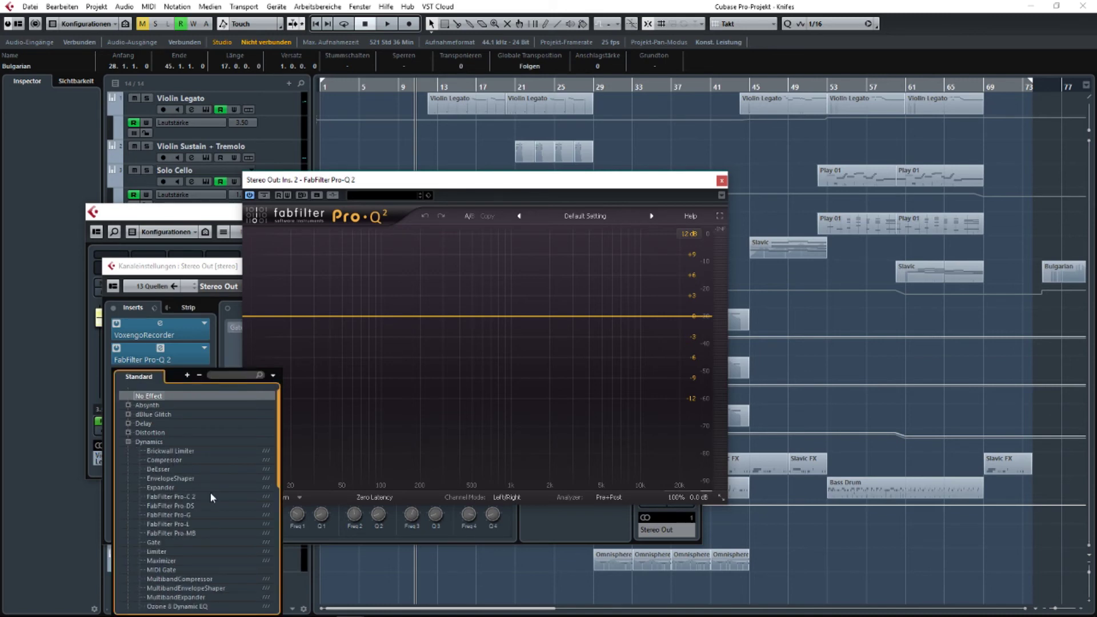
click(197, 498)
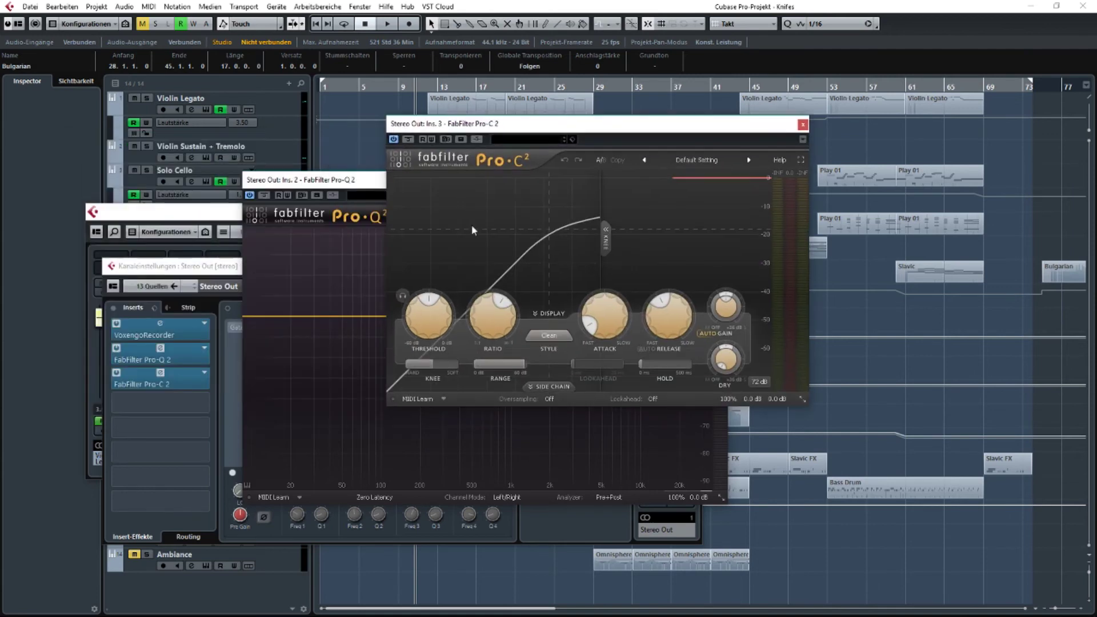
Load the FabFilter Pro-L limiter in the fourth insert slot of the Stereo Out channel.
click(163, 396)
scroll(143, 526, down, 2)
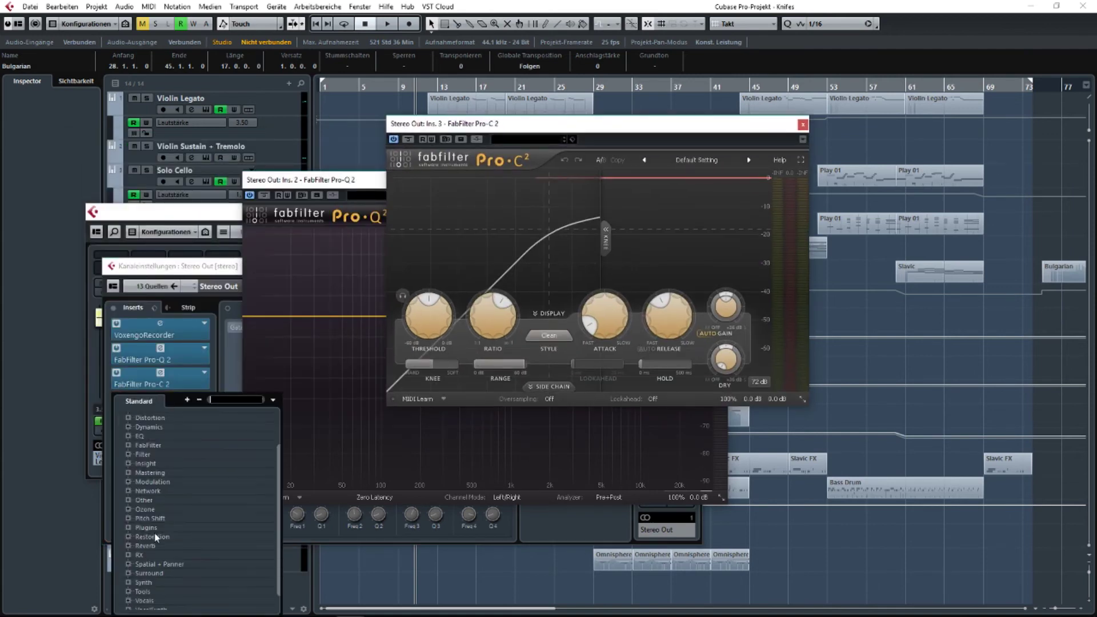
scroll(151, 484, up, 2)
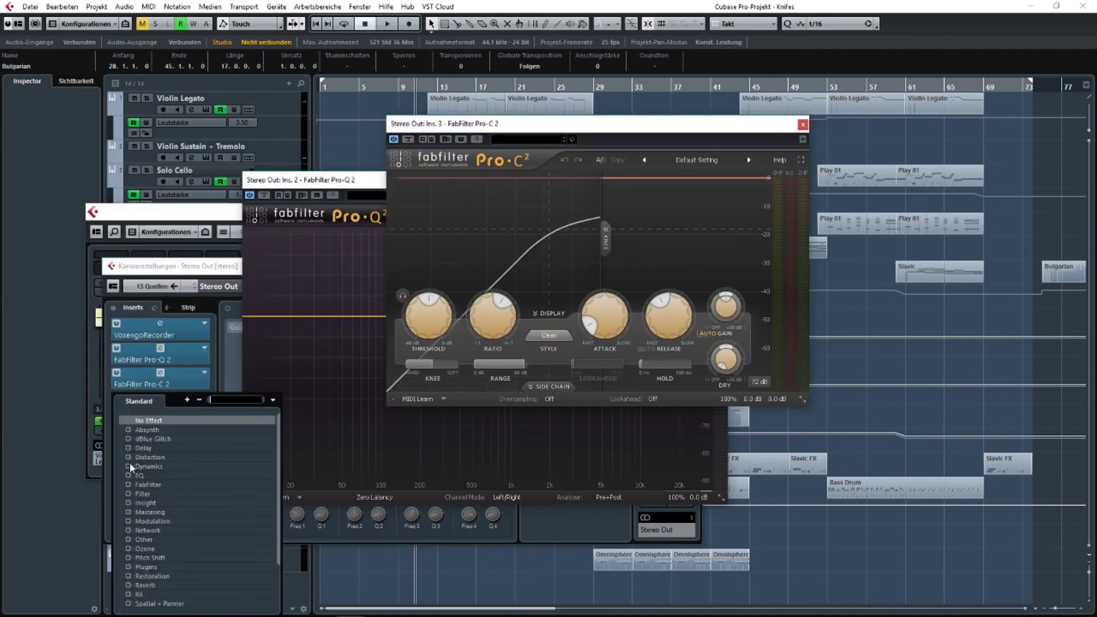
click(129, 466)
click(182, 550)
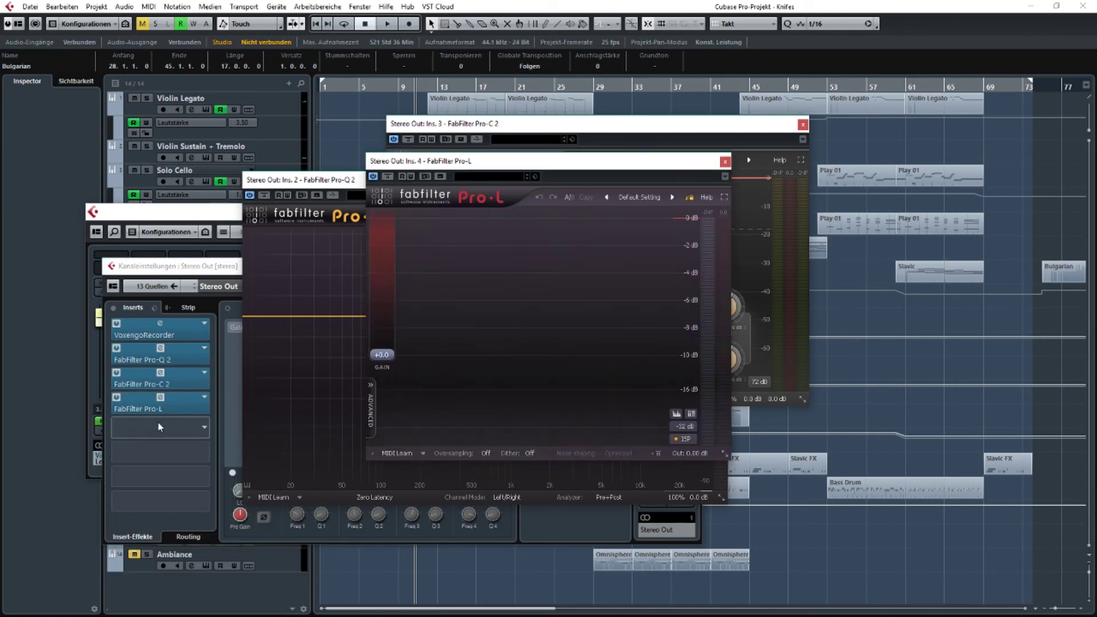
Load the TT Dynamic Range Meter in the fifth insert slot of the Stereo Out channel.
click(158, 422)
scroll(147, 495, down, 5)
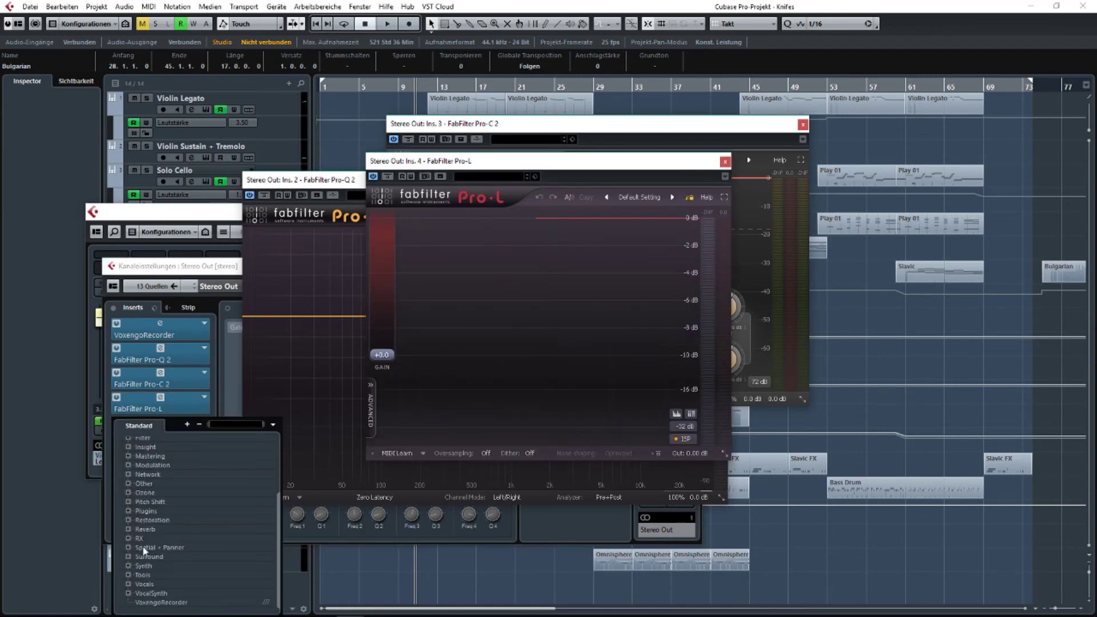
click(127, 593)
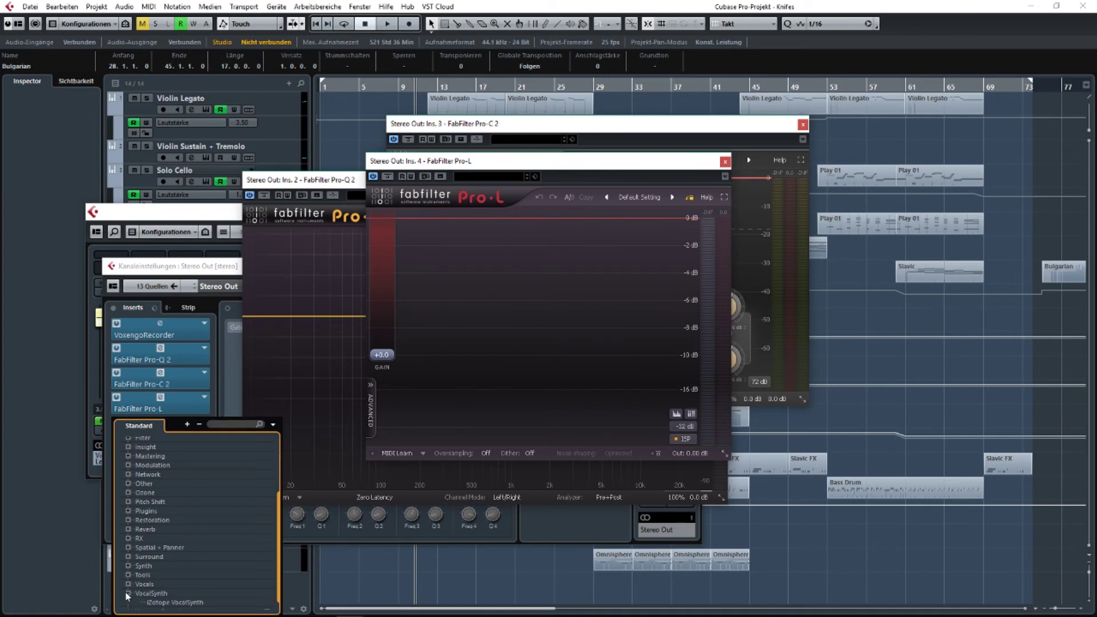
click(139, 521)
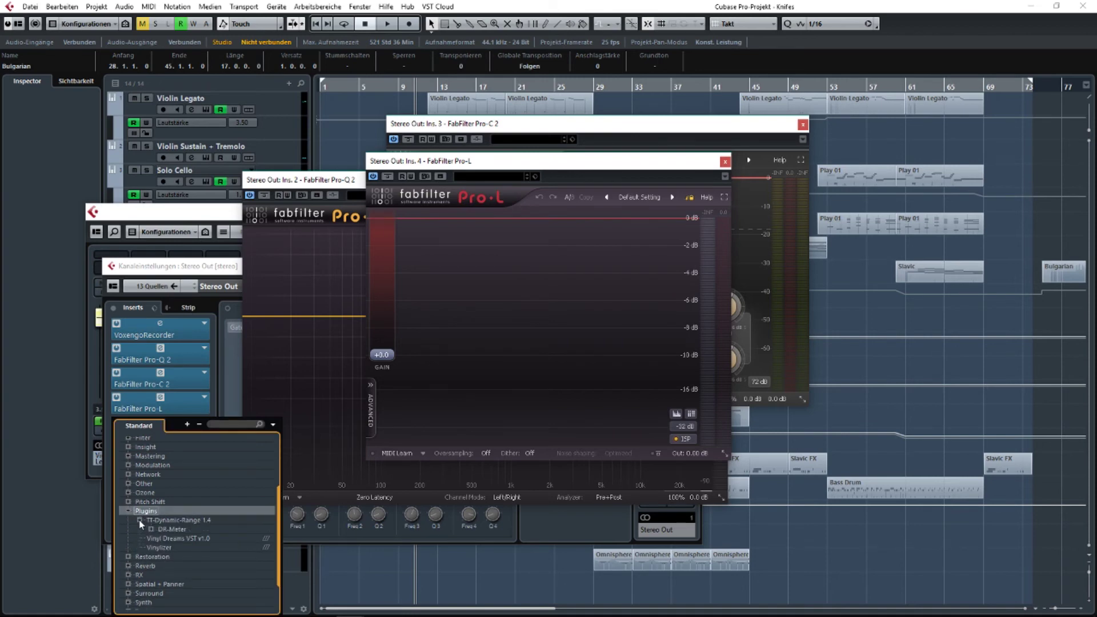
click(151, 529)
click(184, 539)
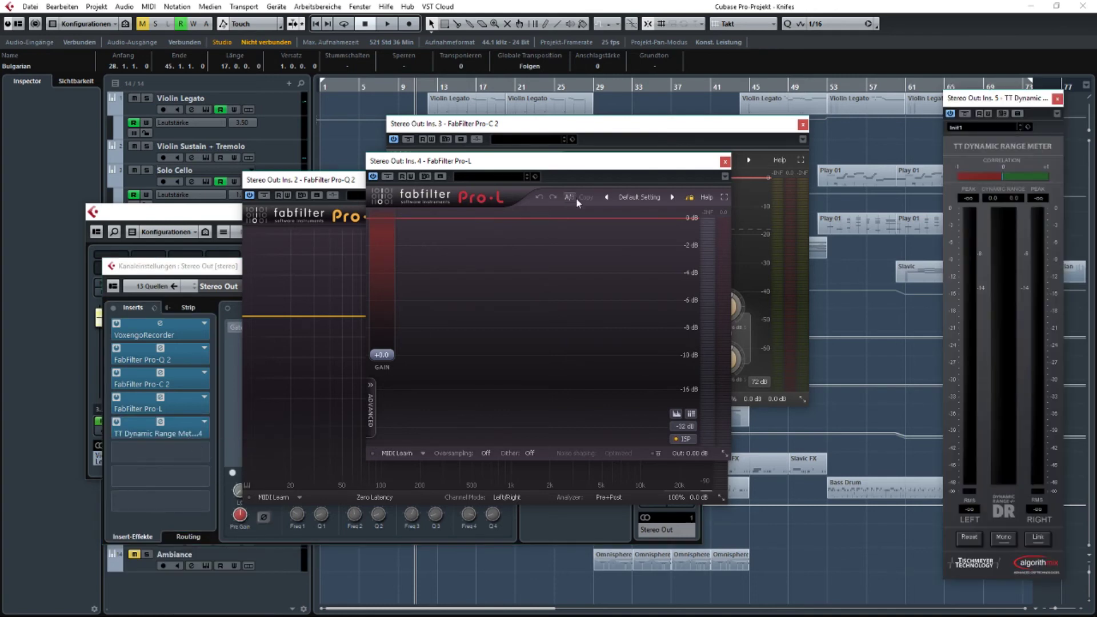
Move aside and close the Stereo Out channel settings and the MixConsole.
drag(192, 267, 341, 494)
click(830, 490)
drag(200, 215, 503, 403)
click(938, 400)
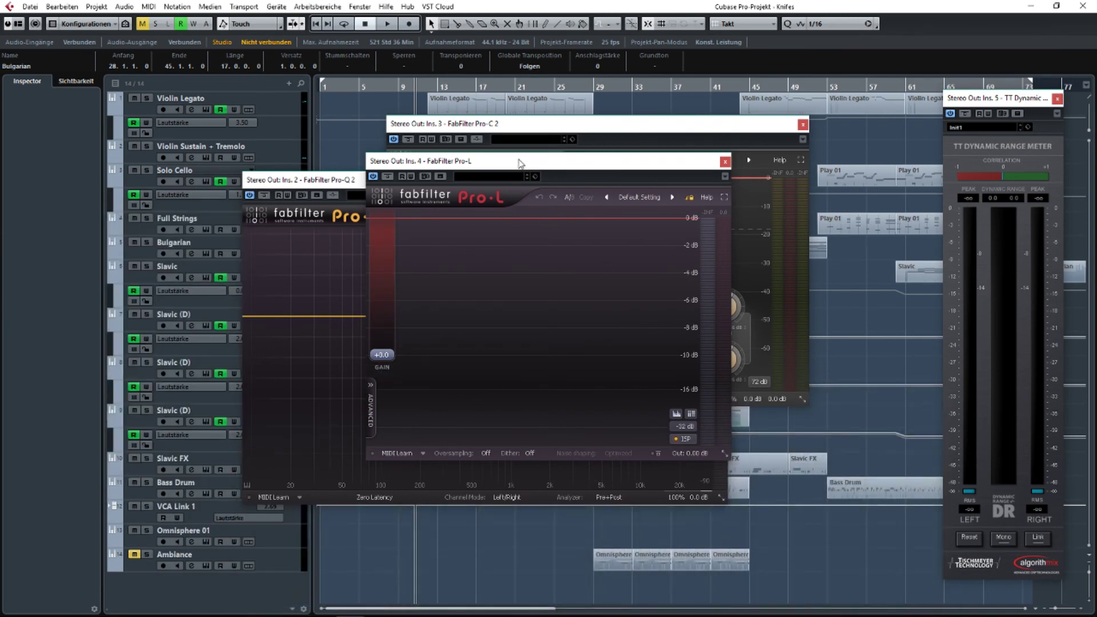
Spread out the Pro-L, Pro-C 2 and Pro-Q 2 windows so that all three displays can be seen together.
drag(518, 163, 808, 338)
drag(624, 133, 887, 61)
drag(496, 187, 340, 44)
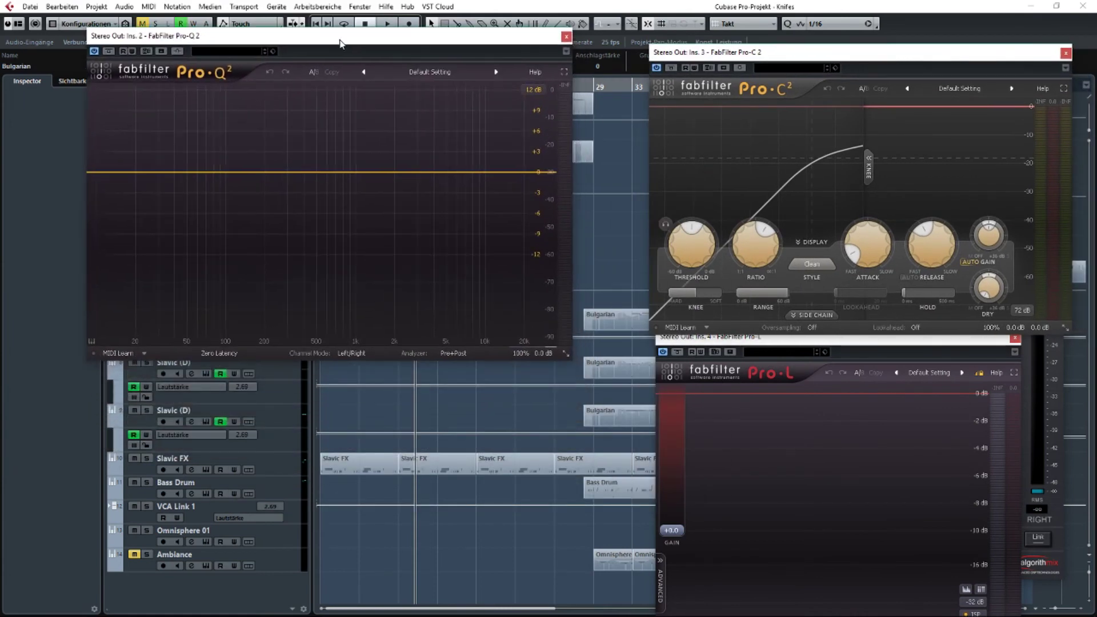
drag(824, 346, 767, 328)
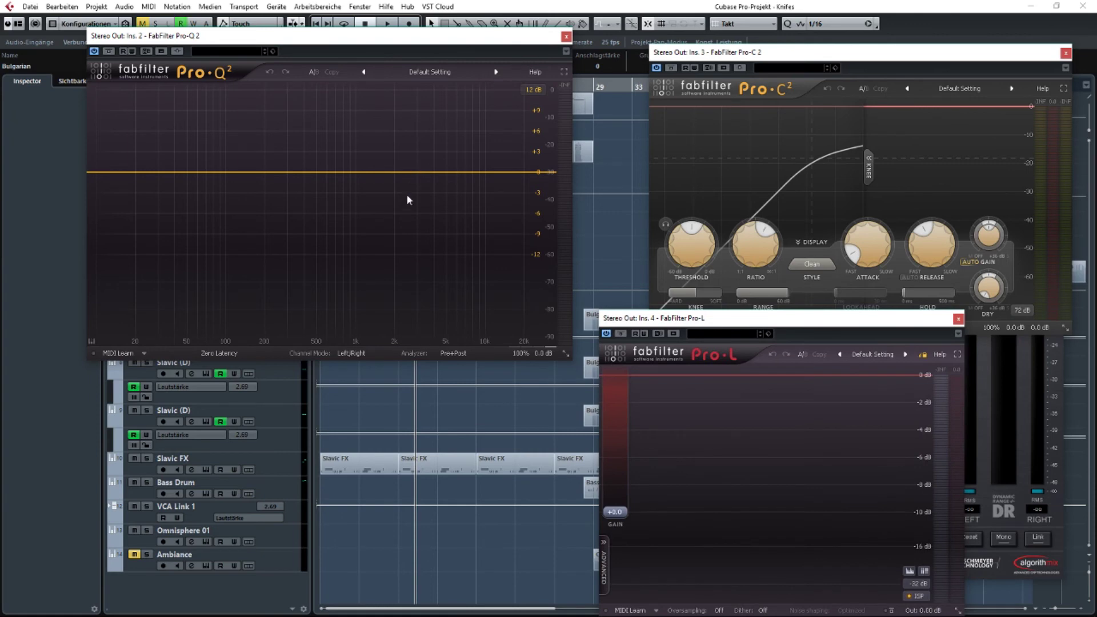
drag(467, 36, 299, 69)
click(468, 87)
Start playback and add a Low Cut band at about 86 Hz in the Stereo Out Pro-Q 2.
key(space)
drag(209, 70, 304, 66)
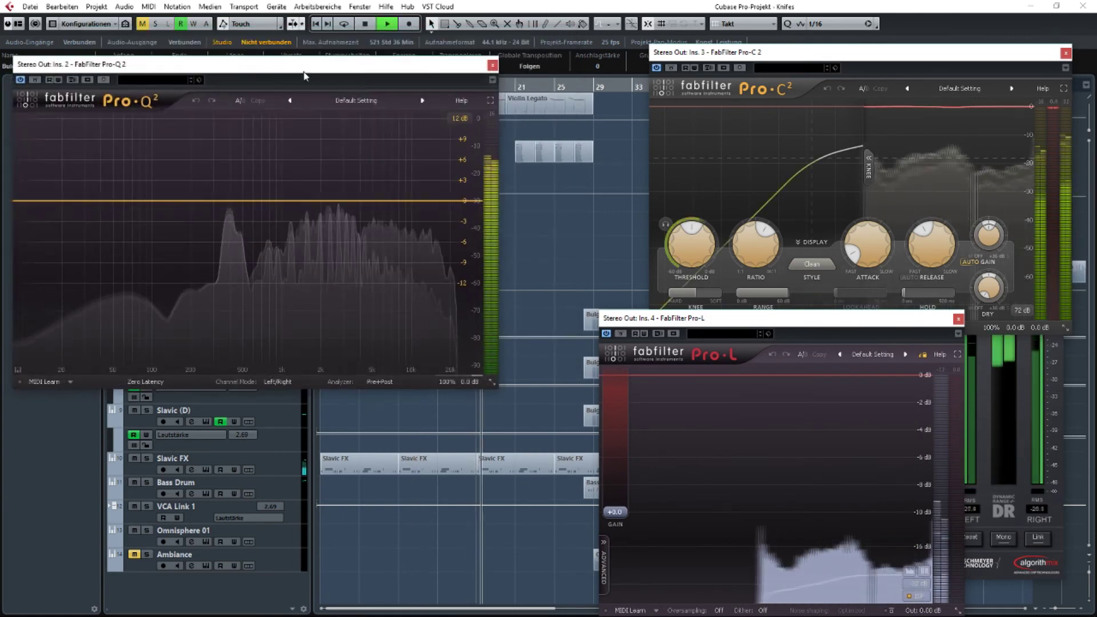
double_click(58, 228)
drag(101, 201, 148, 212)
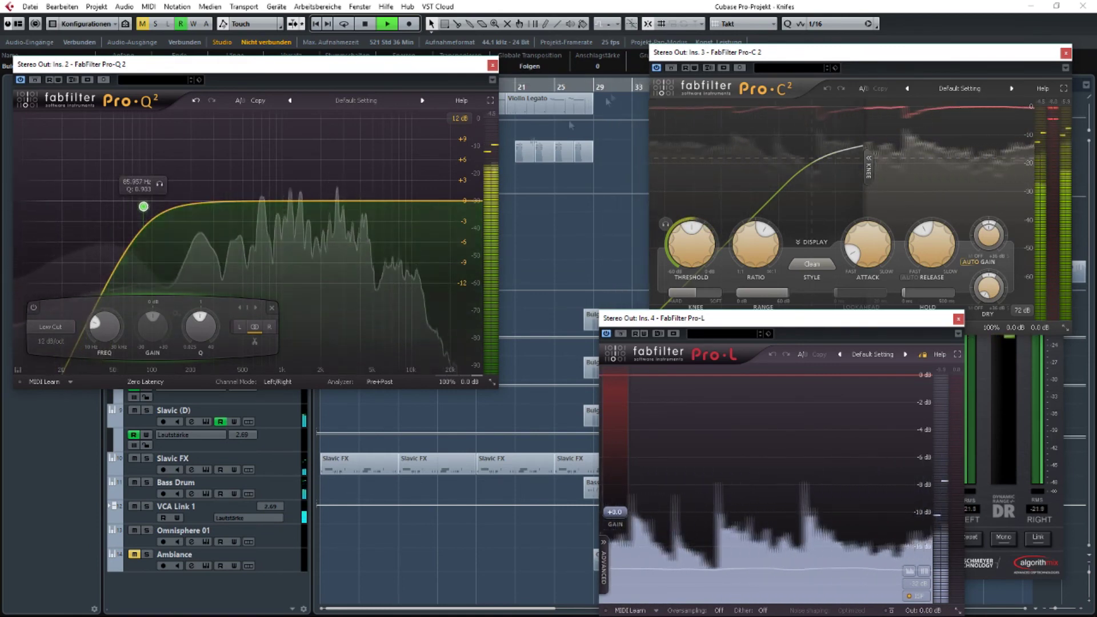
While playing a fuller passage, add a High Shelf boost of about 2 dB near 3.2 kHz and raise the low cut to about 105 Hz.
scroll(554, 85, right, 3)
click(554, 85)
drag(319, 201, 352, 185)
click(463, 308)
click(458, 201)
click(241, 327)
click(250, 381)
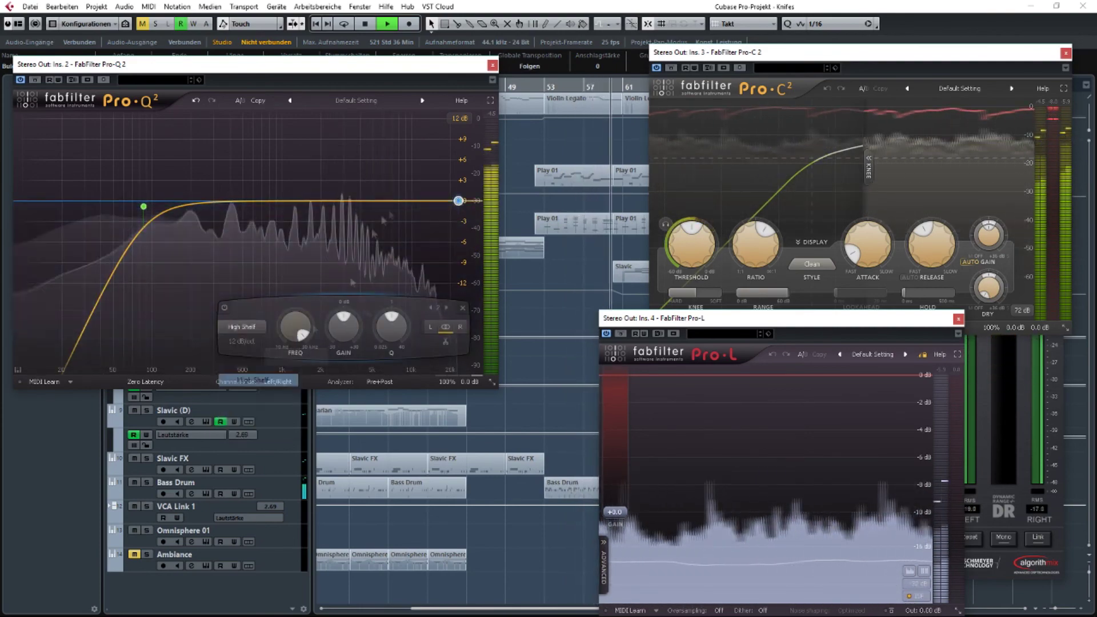
drag(459, 201, 338, 190)
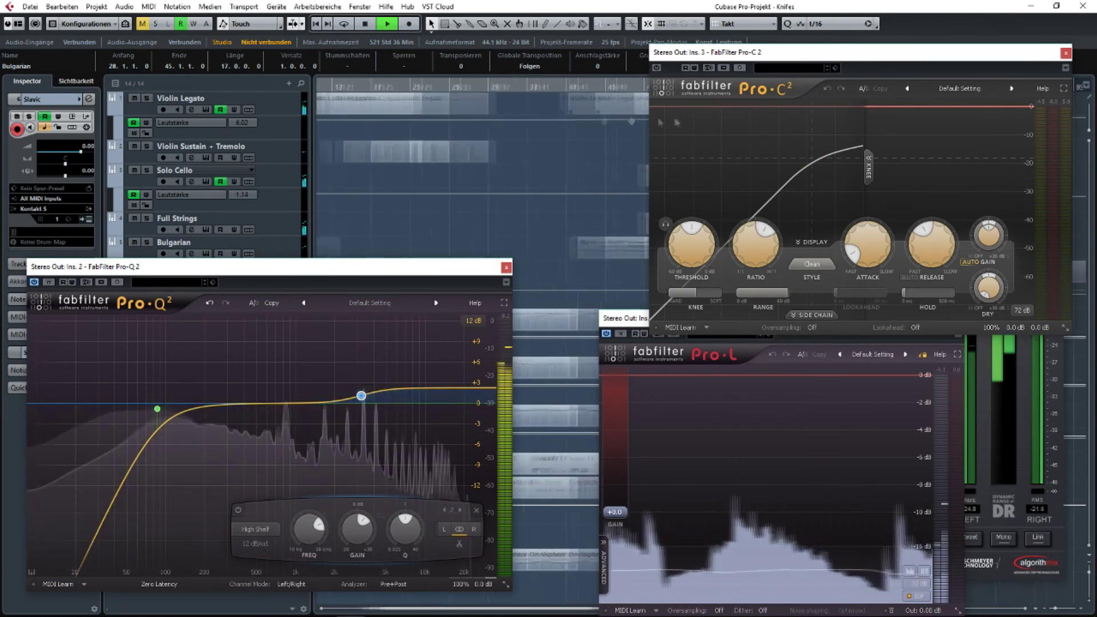
drag(157, 409, 170, 415)
Close Pro-Q 2 and set the Bass Drum track's volume to -2.47 dB, listening around bar 61.
click(506, 267)
click(287, 468)
key(Down)
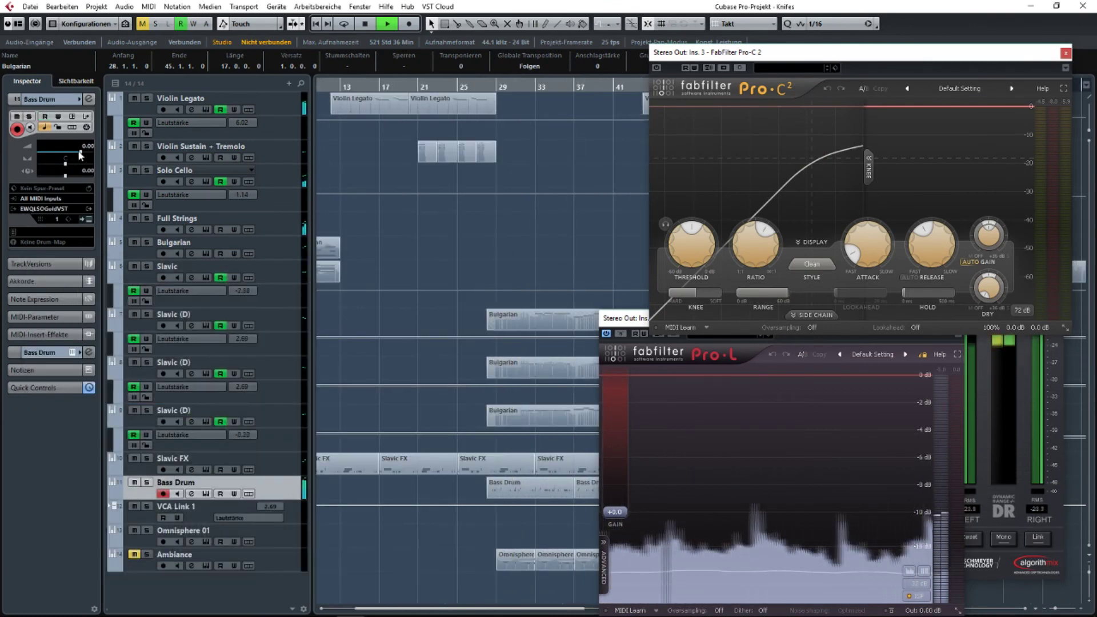
drag(541, 89, 427, 84)
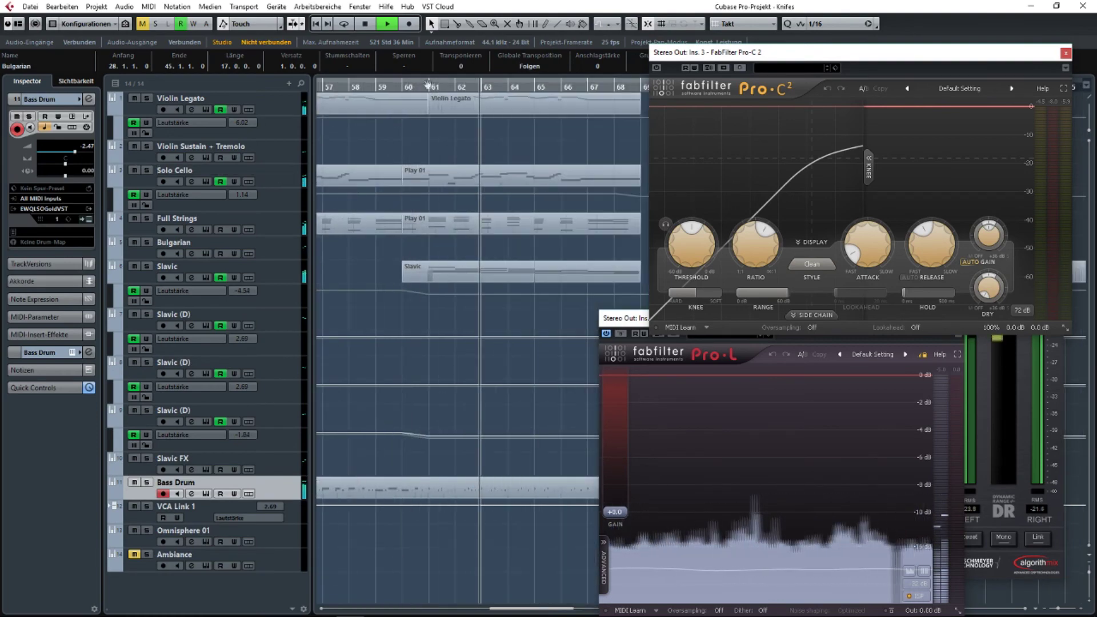
Review the closing section around bars 60 to 69, checking the Slavic and Violin Legato parts during playback.
scroll(395, 275, down, 3)
double_click(401, 274)
drag(275, 227, 276, 200)
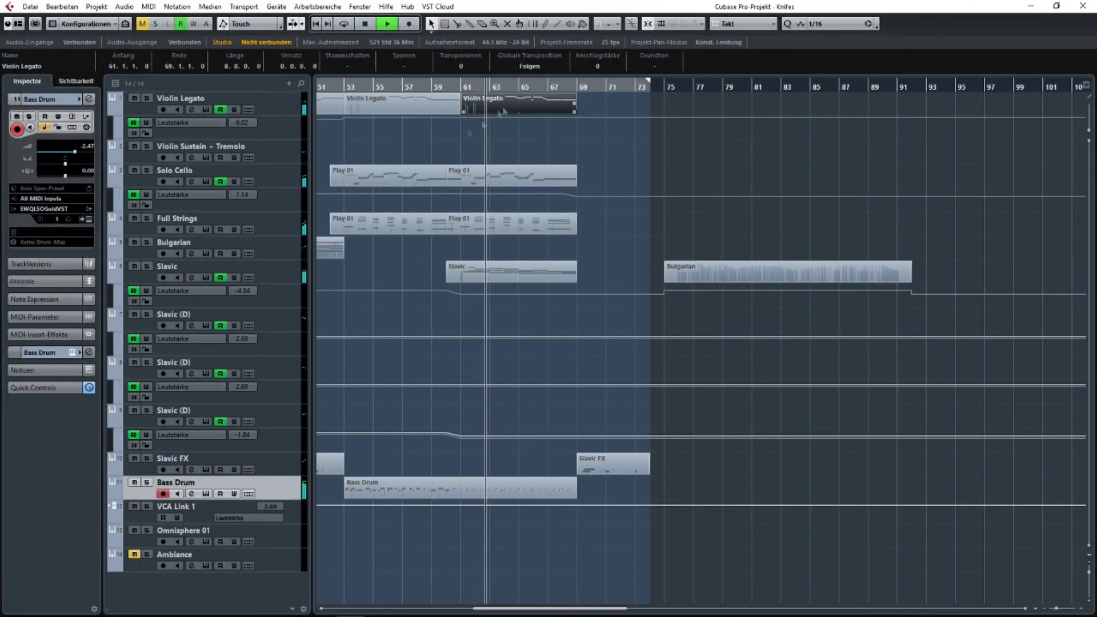
scroll(510, 207, left, 5)
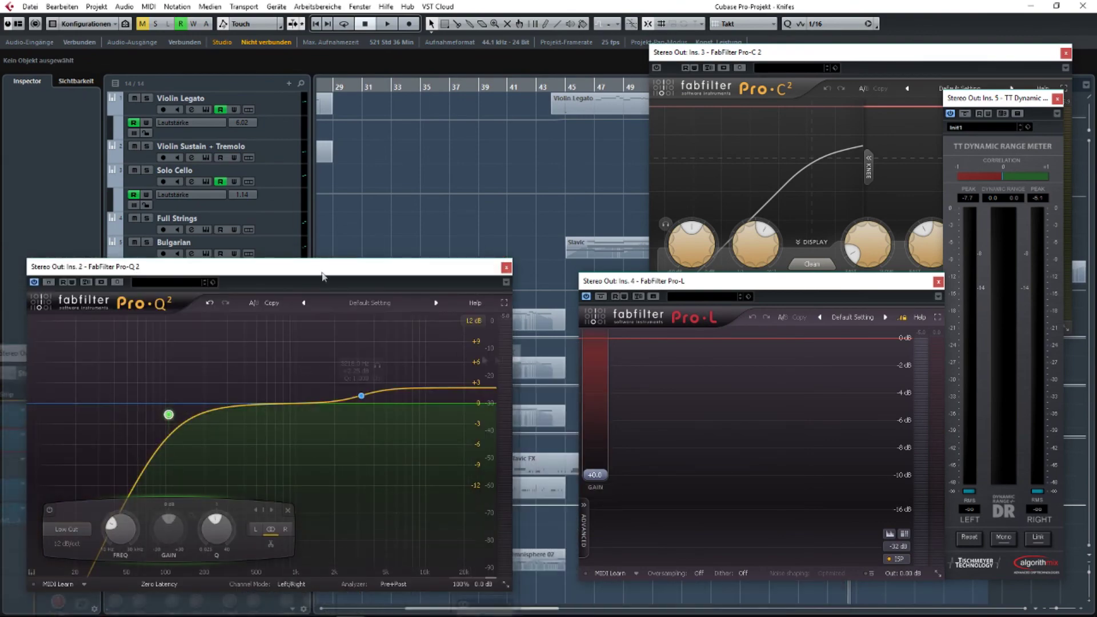
Move the Pro-Q 2 window clear of the upper tracks and select the Bass Drum track.
drag(322, 273, 324, 193)
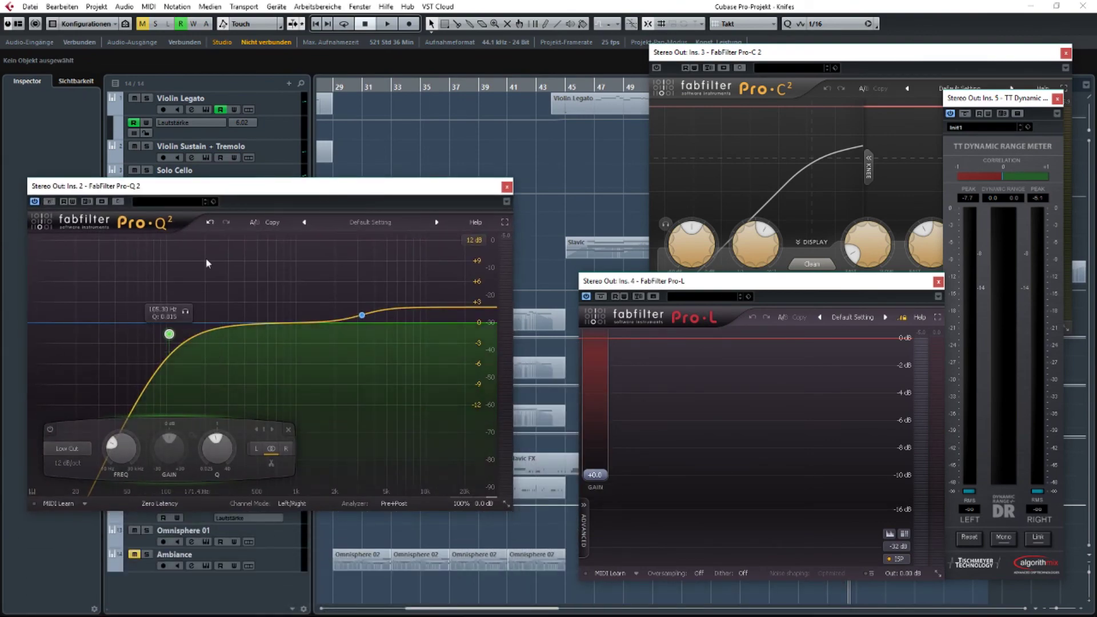
drag(255, 190, 447, 398)
scroll(545, 207, left, 5)
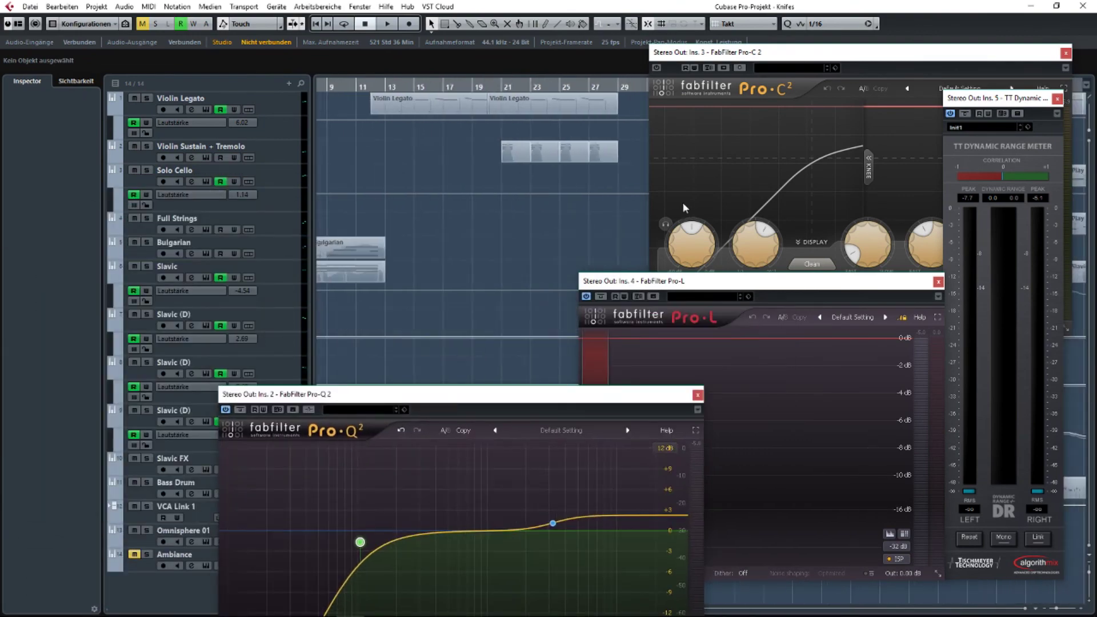
scroll(545, 208, right, 4)
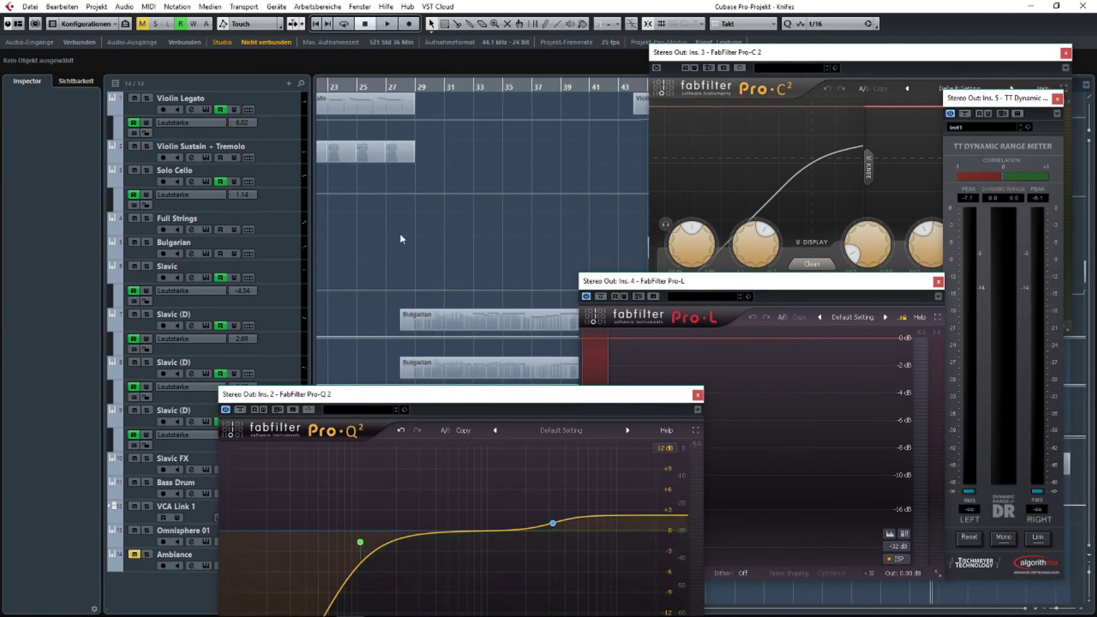
click(147, 495)
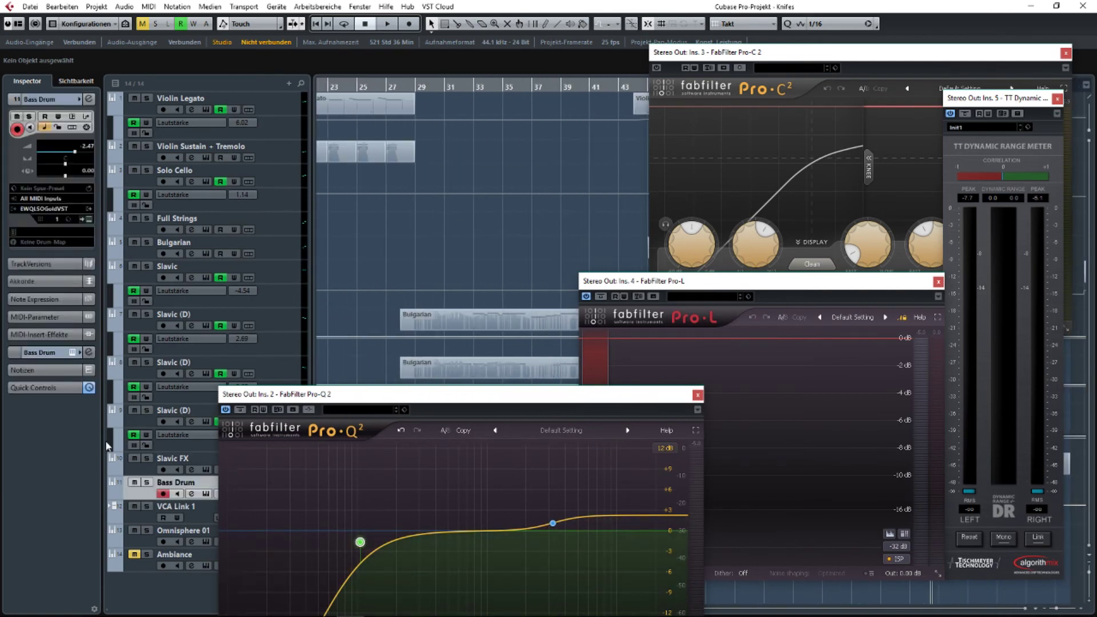
Move the Pro-Q 2 window and readjust its High Shelf boost to about 3 dB near 3.2 kHz while playing from bar 21.
drag(538, 405, 383, 247)
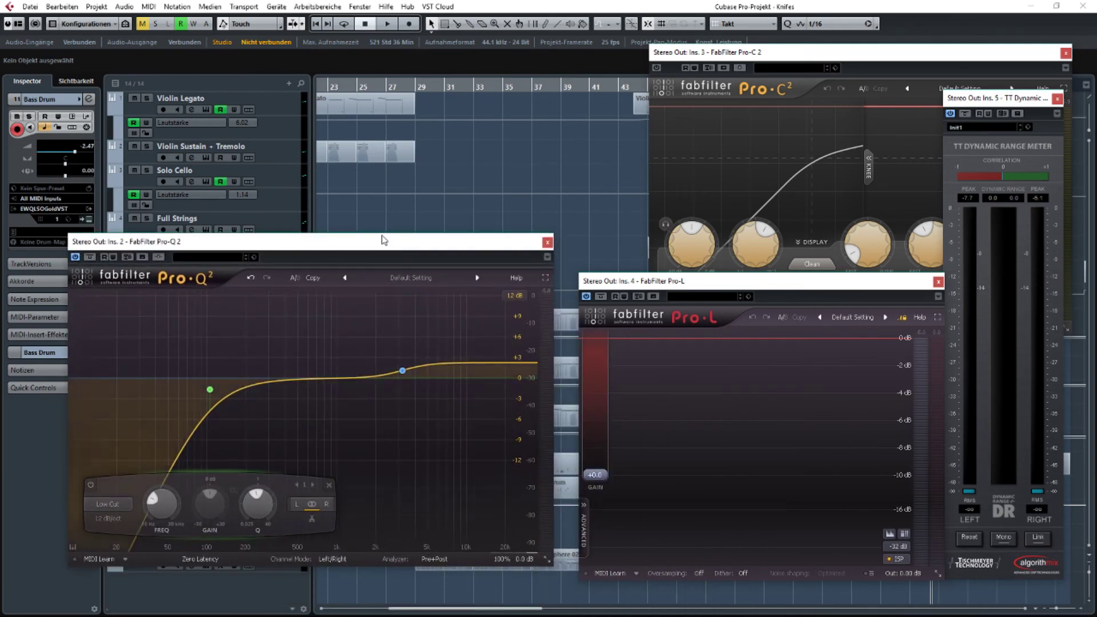
drag(387, 335, 437, 377)
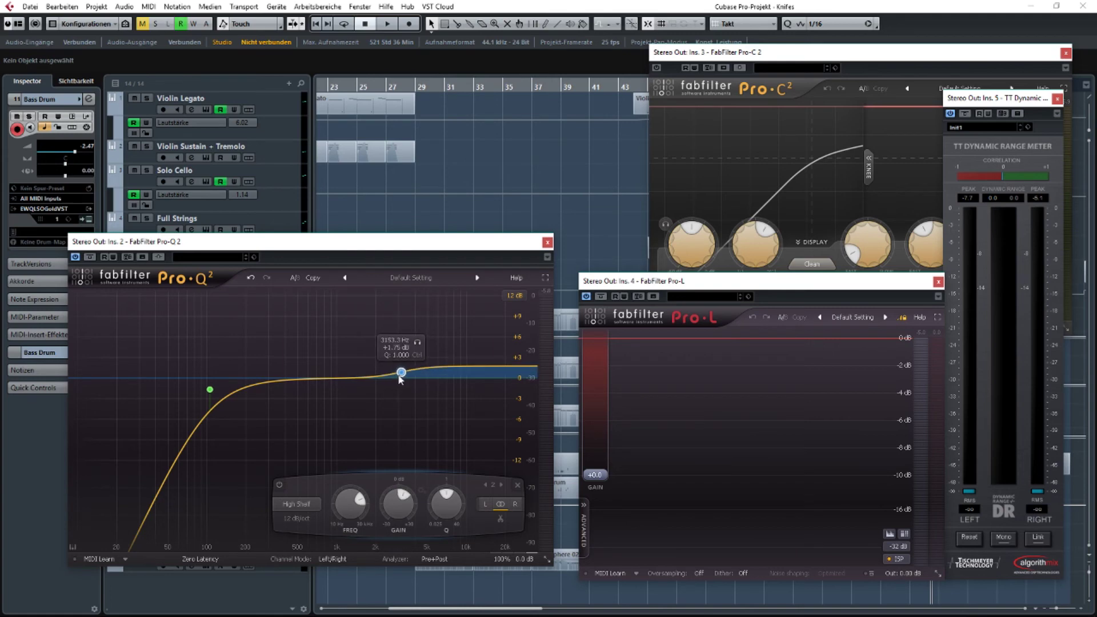
scroll(494, 153, left, 3)
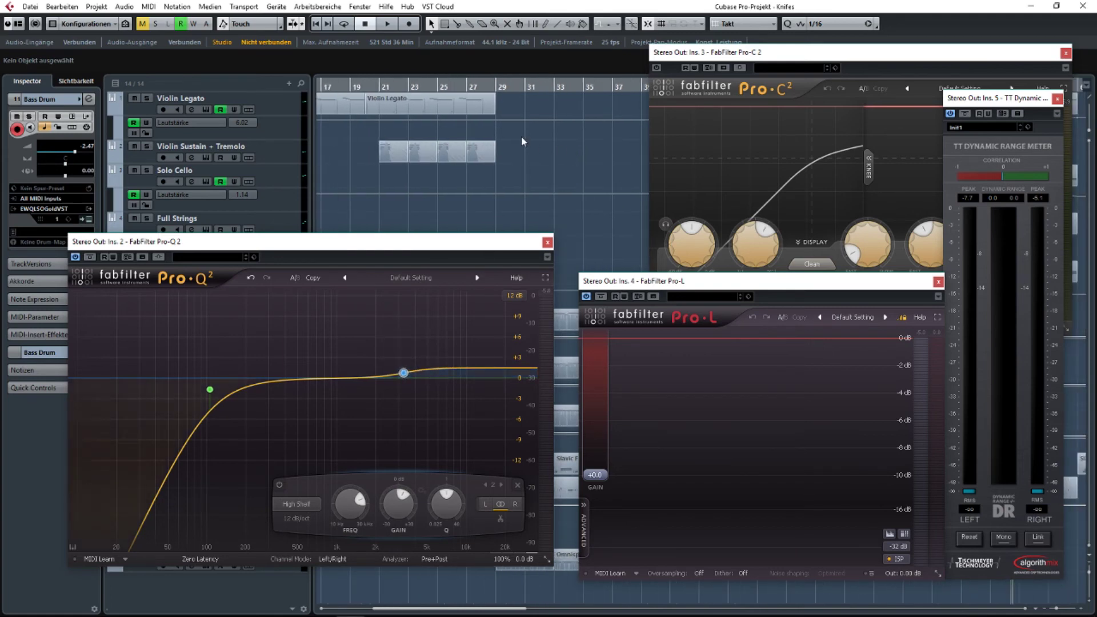
scroll(521, 136, left, 2)
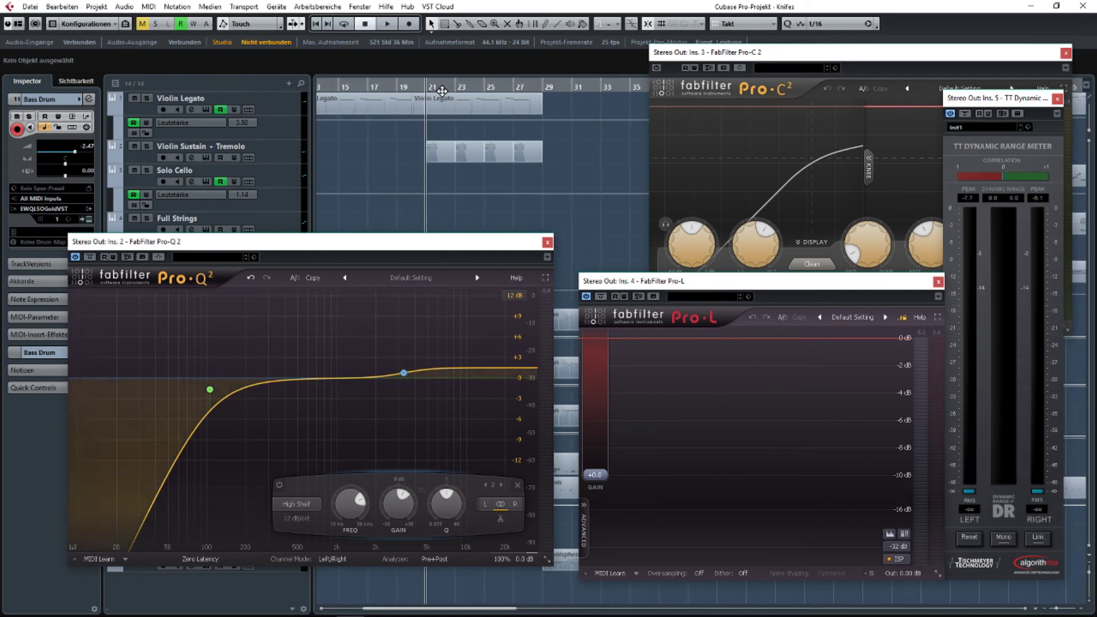
scroll(499, 142, right, 2)
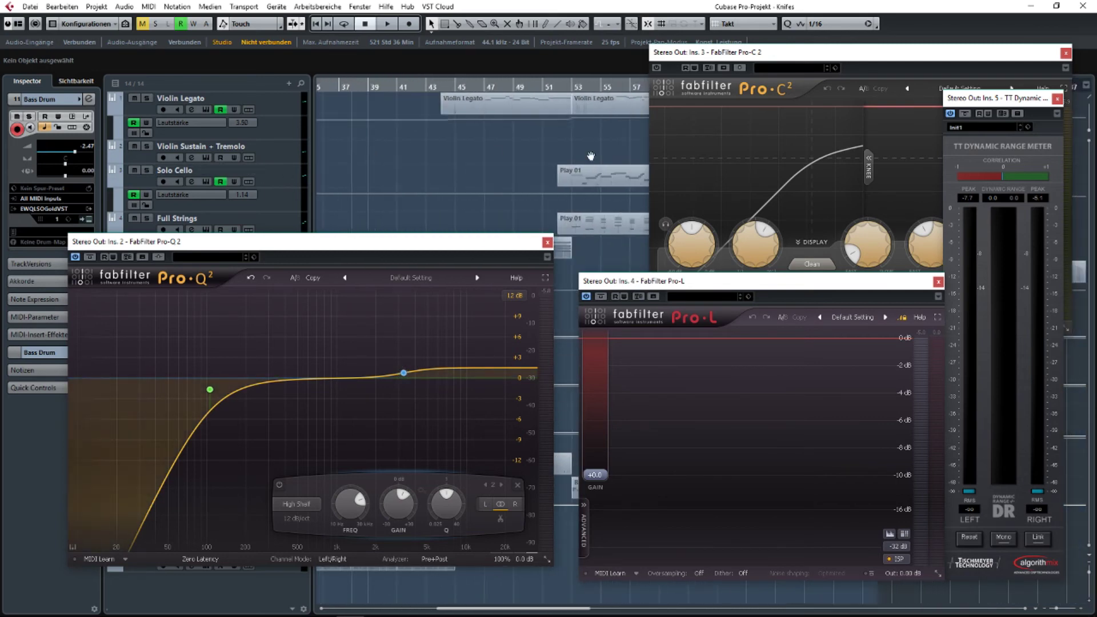
key(space)
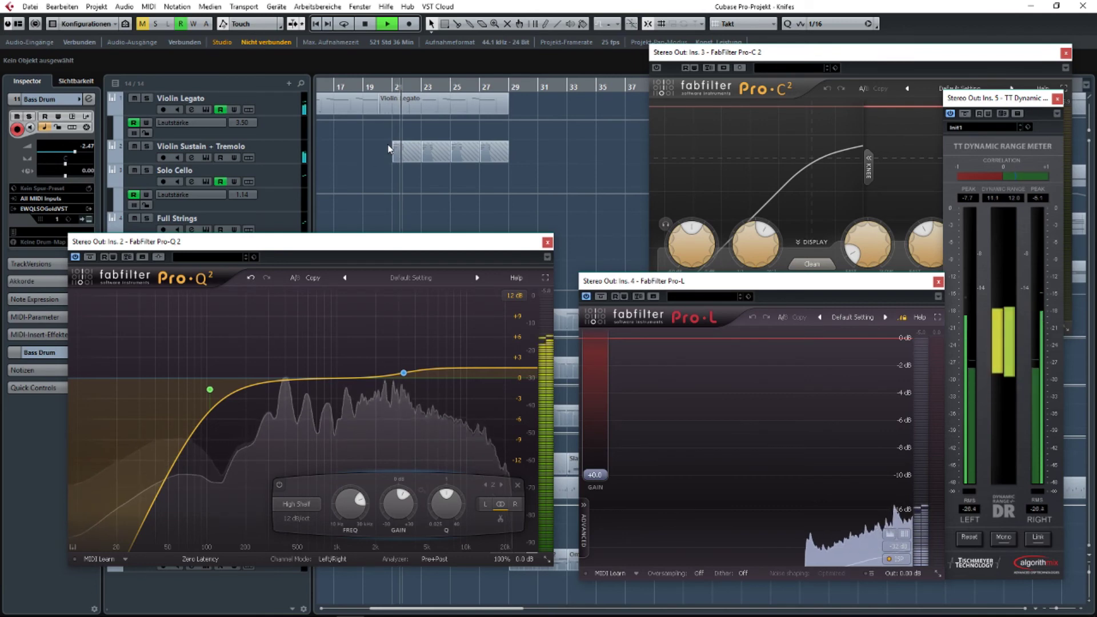
drag(404, 372, 404, 369)
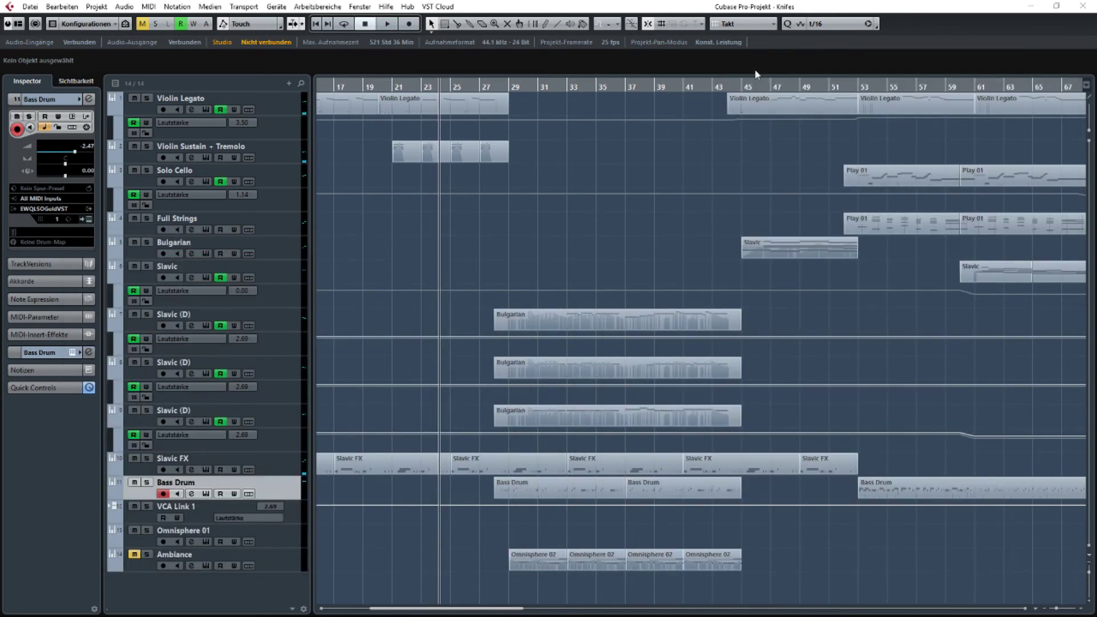
Bring back the plugin windows, close Pro-Q 2, and load the Mastering preset Tighten Classical Music NH in Pro-C 2.
click(350, 605)
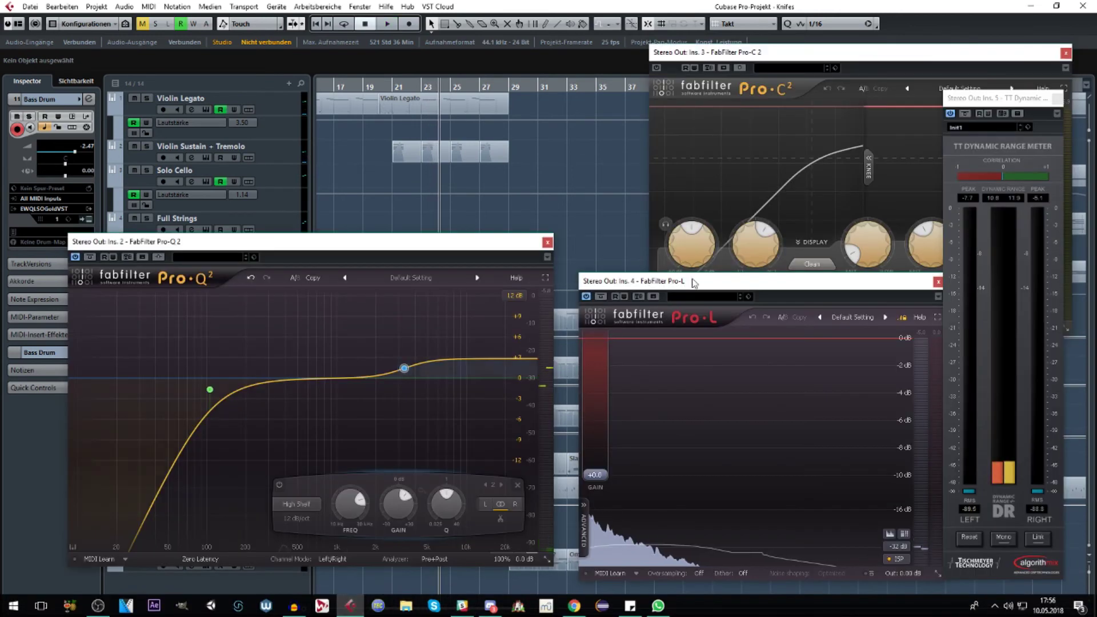
drag(802, 58, 683, 135)
drag(484, 244, 373, 262)
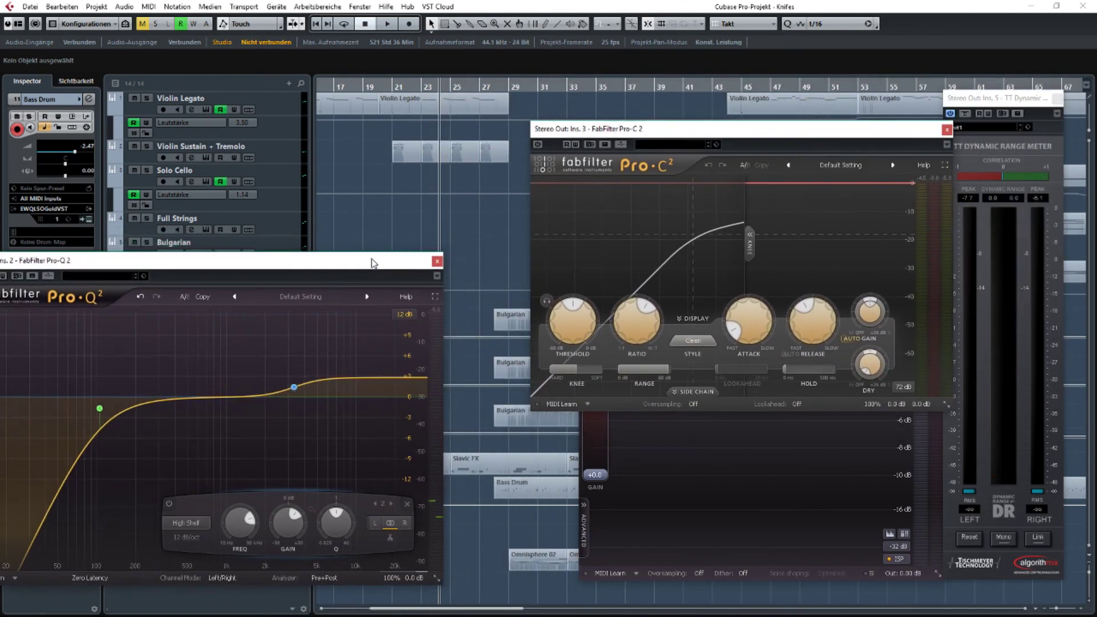
click(437, 262)
click(861, 168)
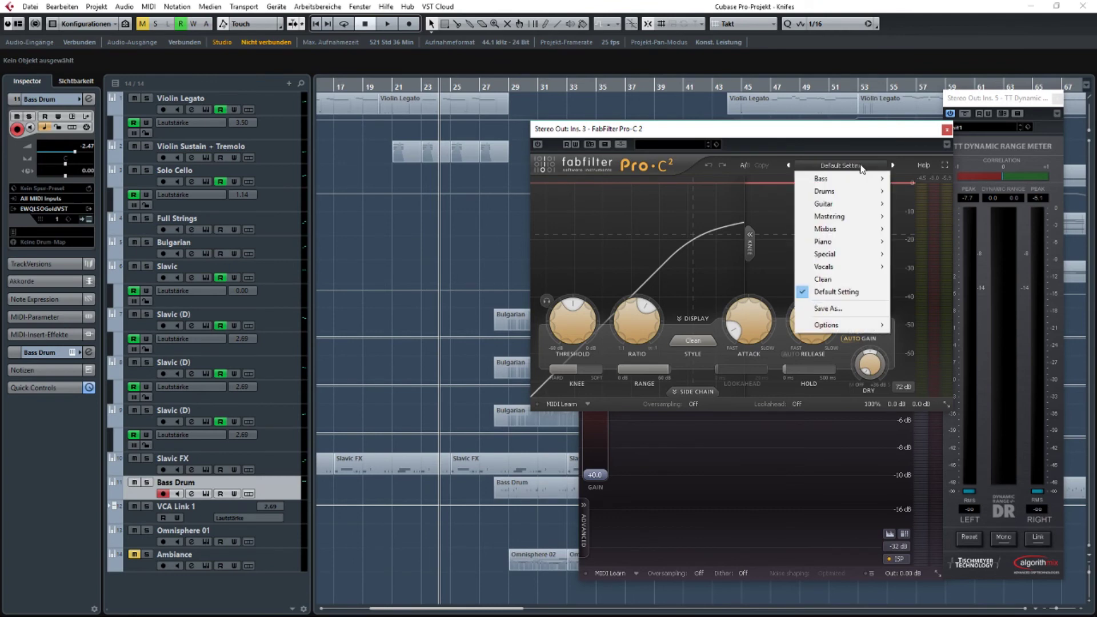
mouse_move(856, 220)
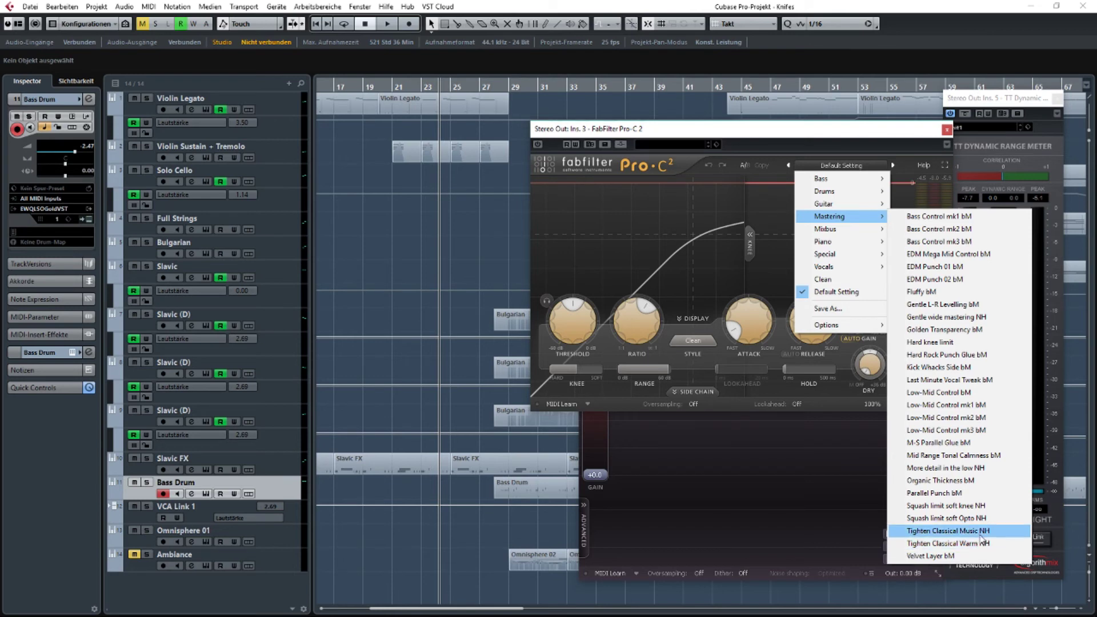
click(971, 530)
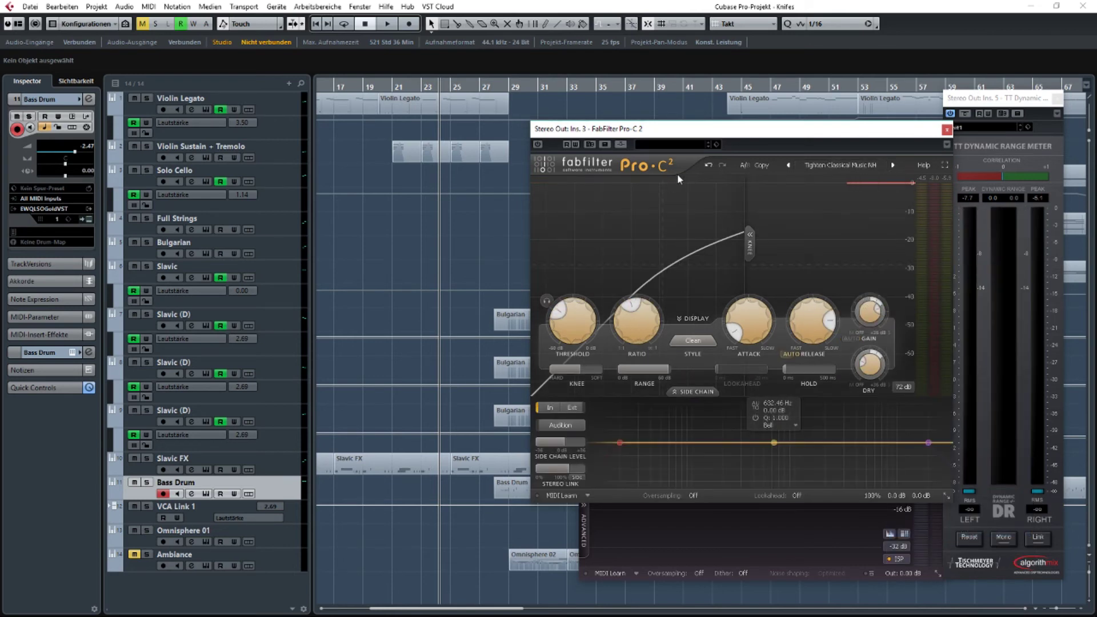
Activate Pro-C 2 and audition the compression from the start of the project through the passages up to about bar 19.
key(Home)
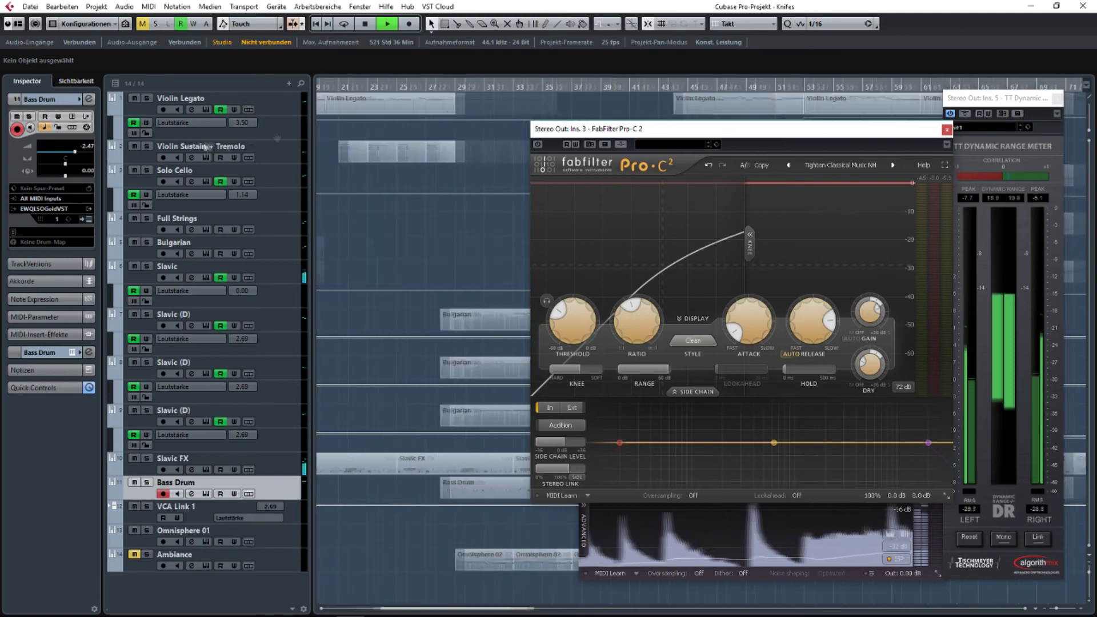
click(538, 145)
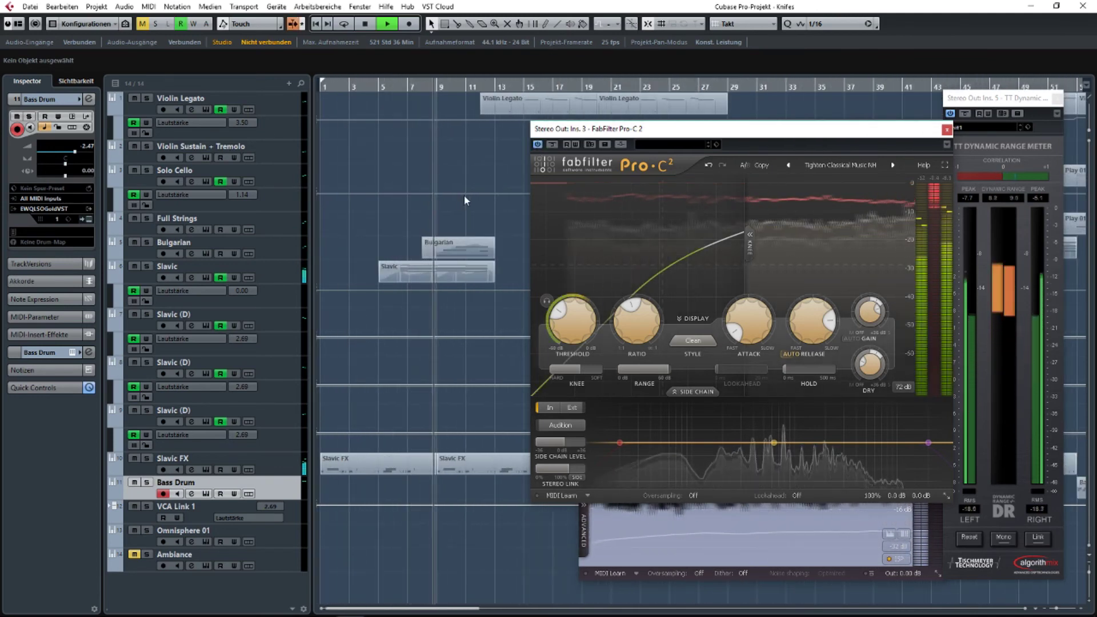
drag(464, 197, 353, 222)
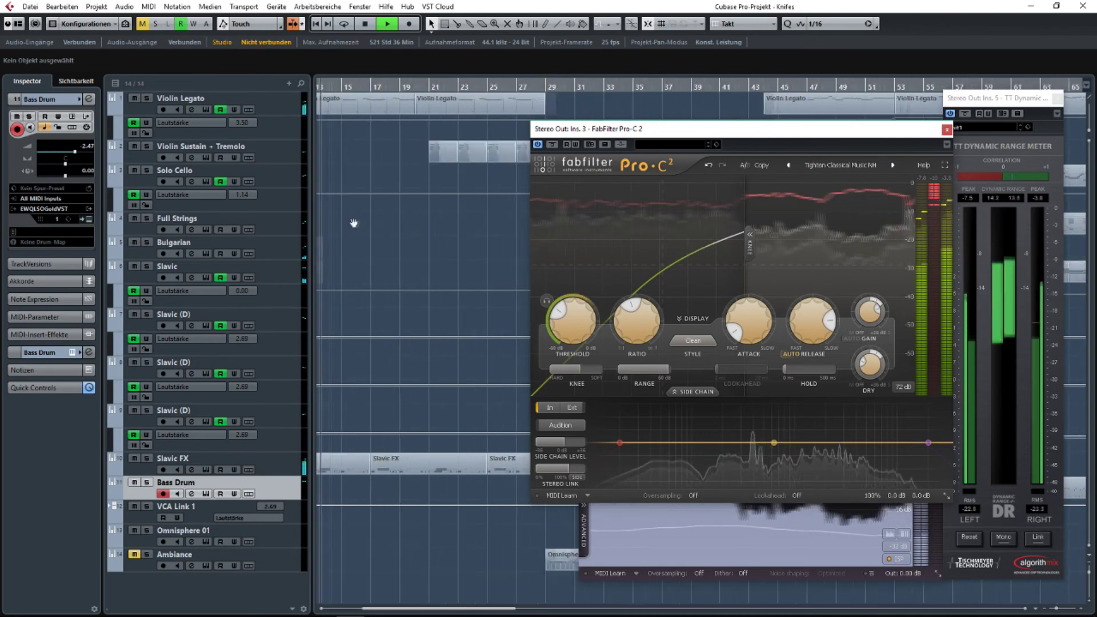
click(537, 145)
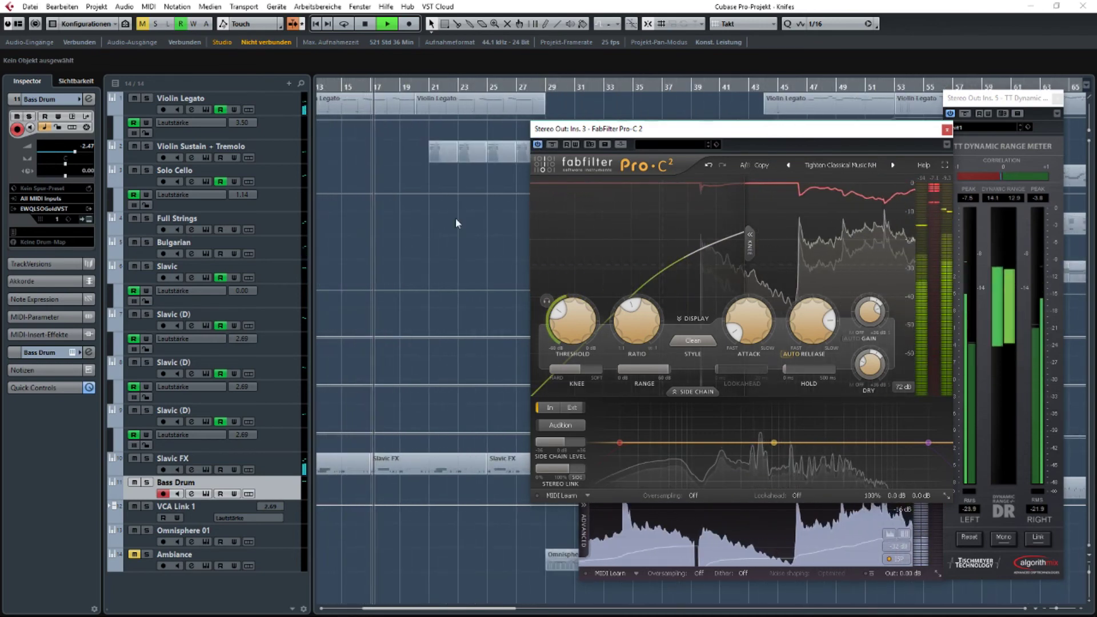
drag(456, 223, 413, 235)
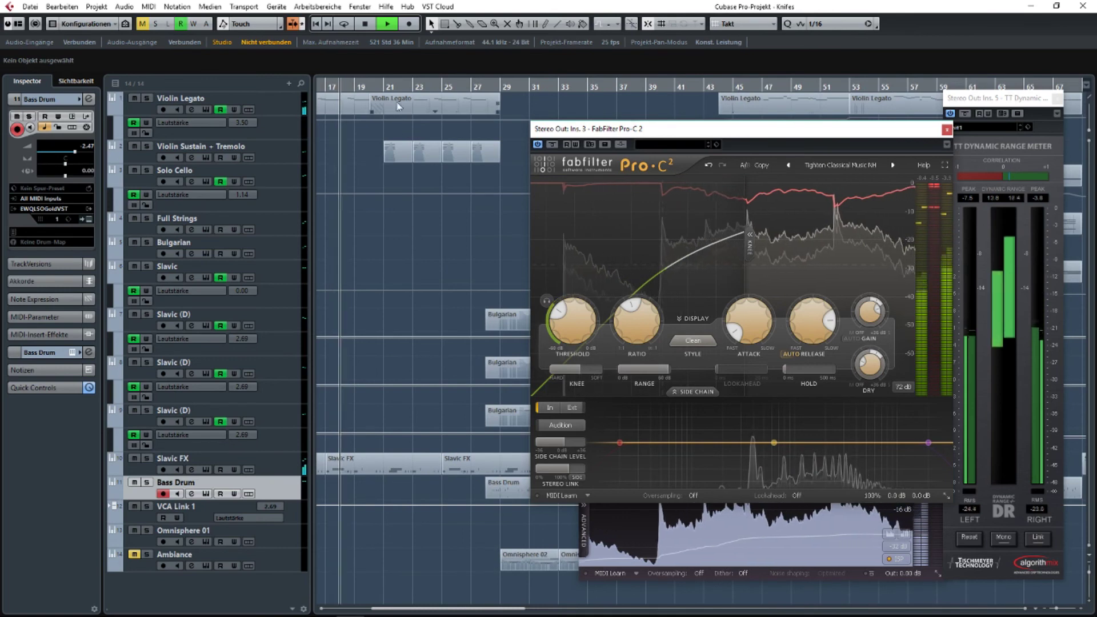
drag(433, 160, 407, 169)
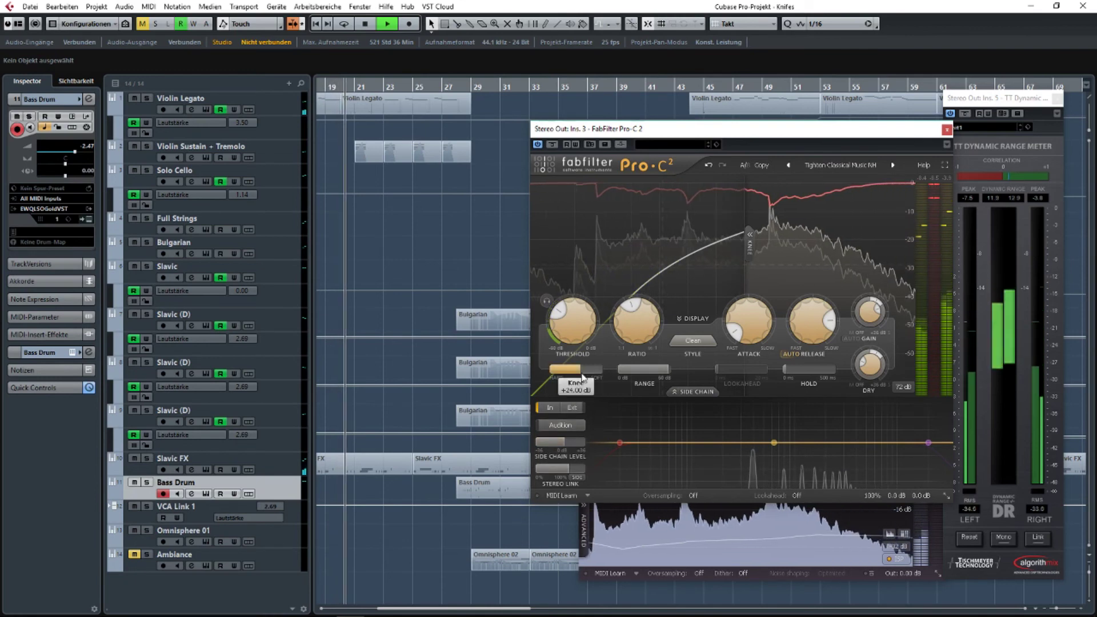
Collapse Pro-C 2's side chain section and play the Slavic (D) passage from about bar 29.
mouse_move(583, 376)
click(693, 392)
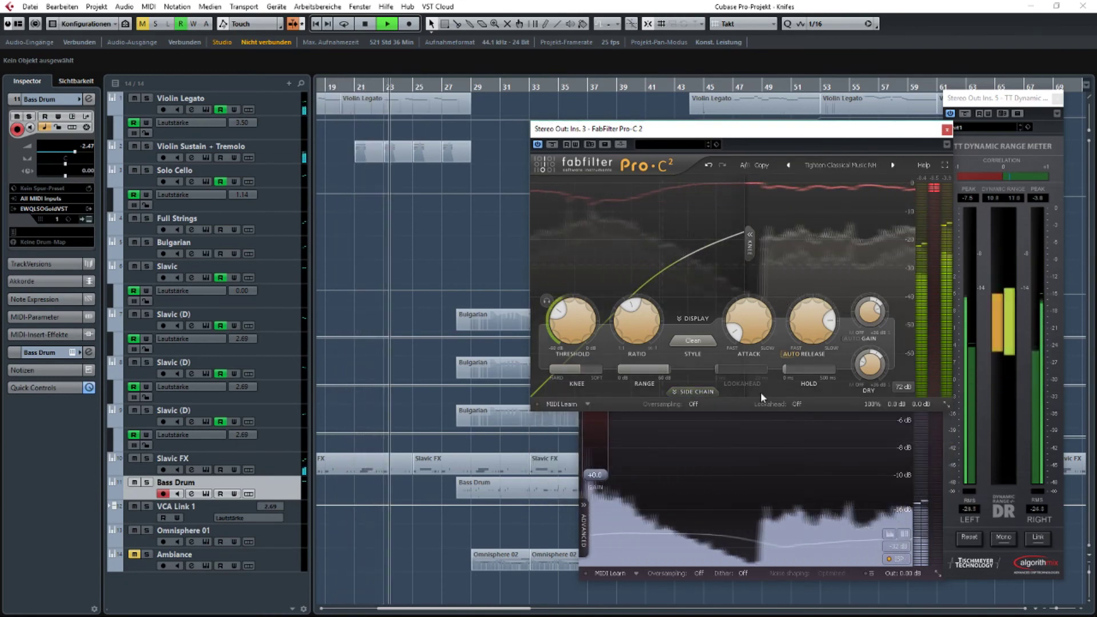
drag(472, 87, 390, 88)
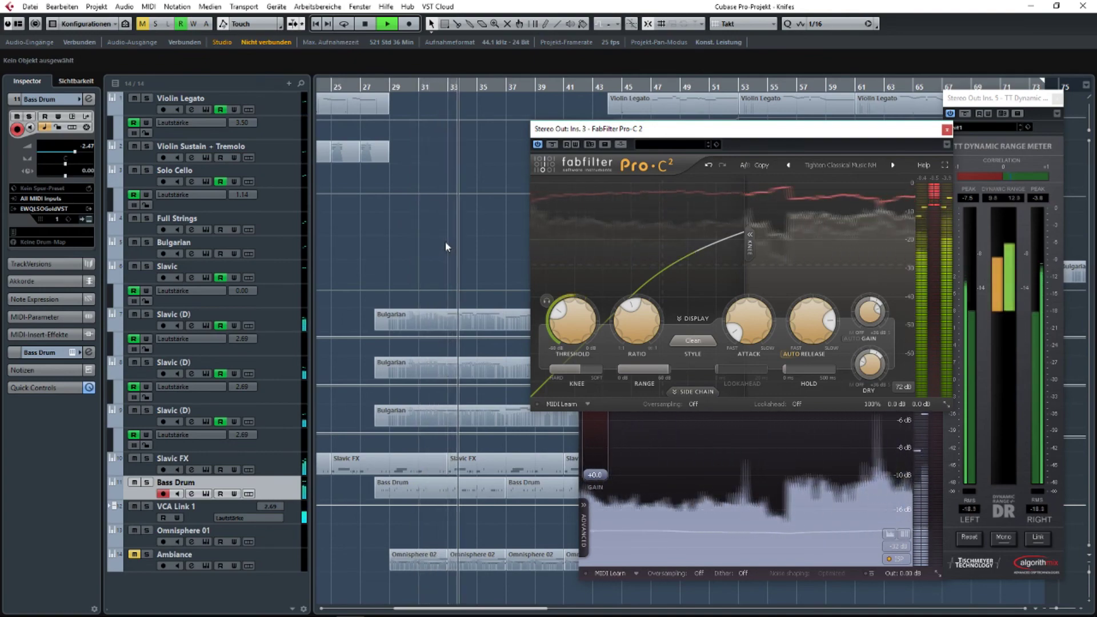
key(space)
Check the Kontakt instruments loaded on the three Slavic (D) tracks and close their windows.
click(205, 326)
click(205, 325)
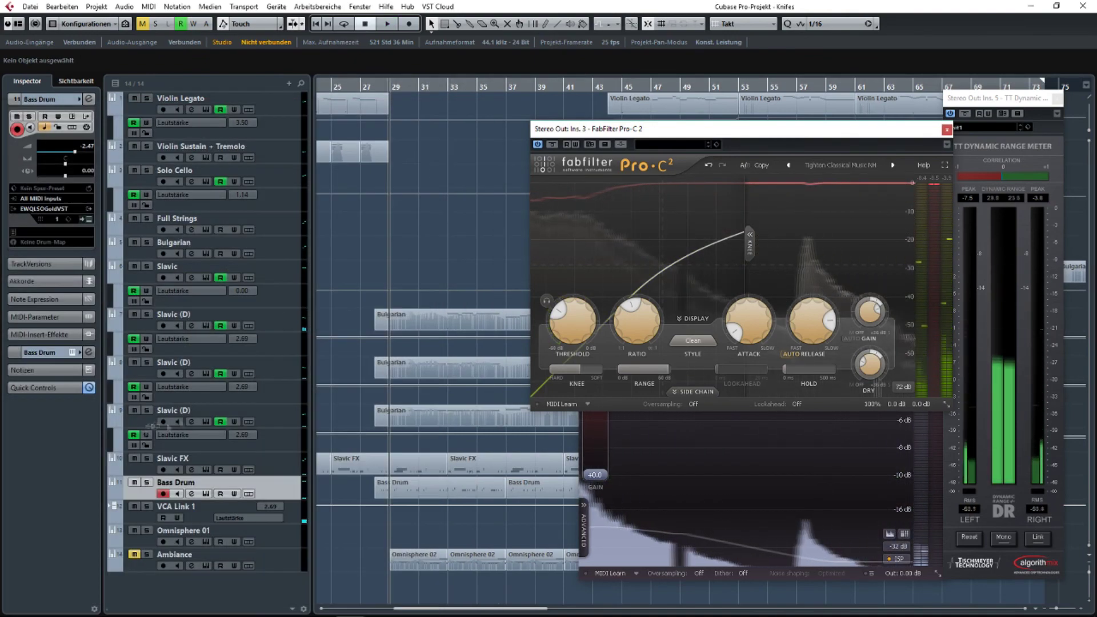
click(206, 422)
click(826, 59)
click(205, 374)
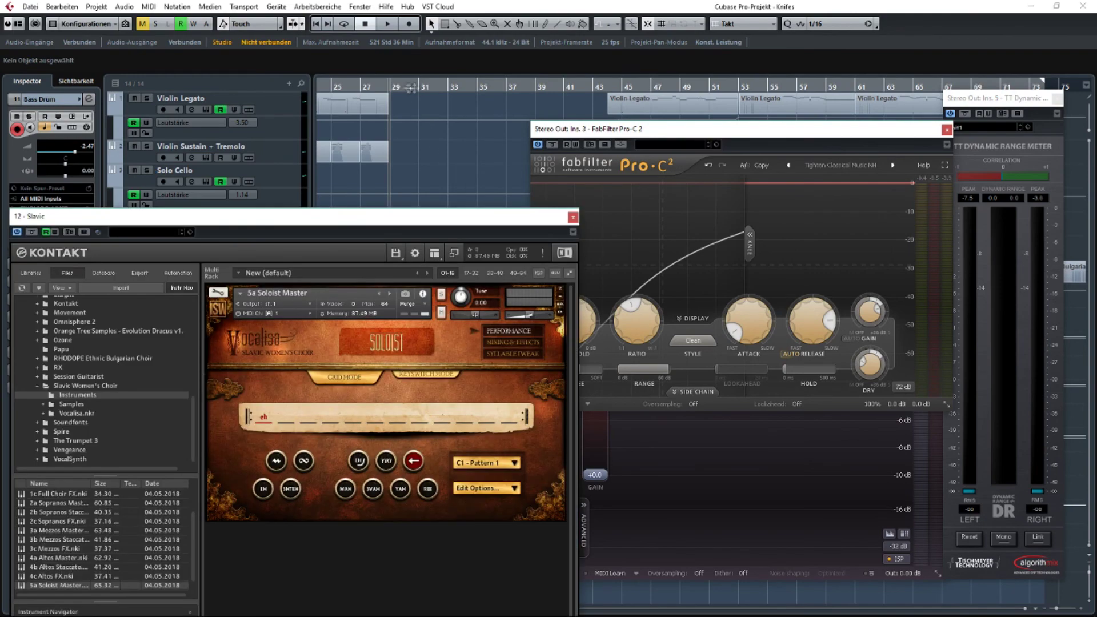
click(206, 374)
Play bars 29 to 45 to check how the compressed mix behaves on the output meters.
key(space)
key(h)
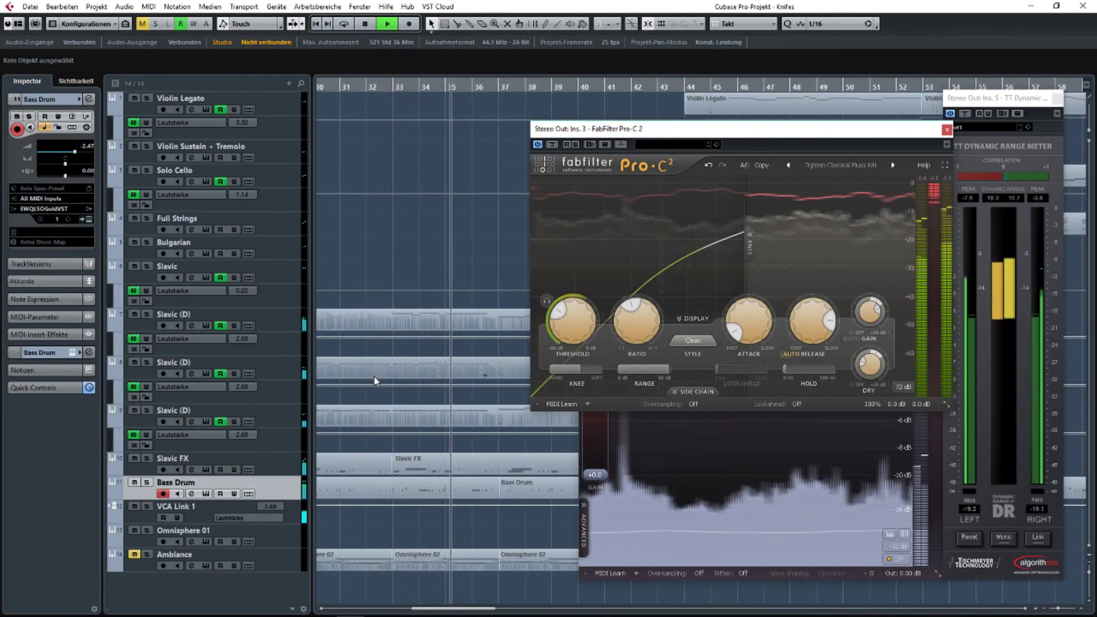
key(g)
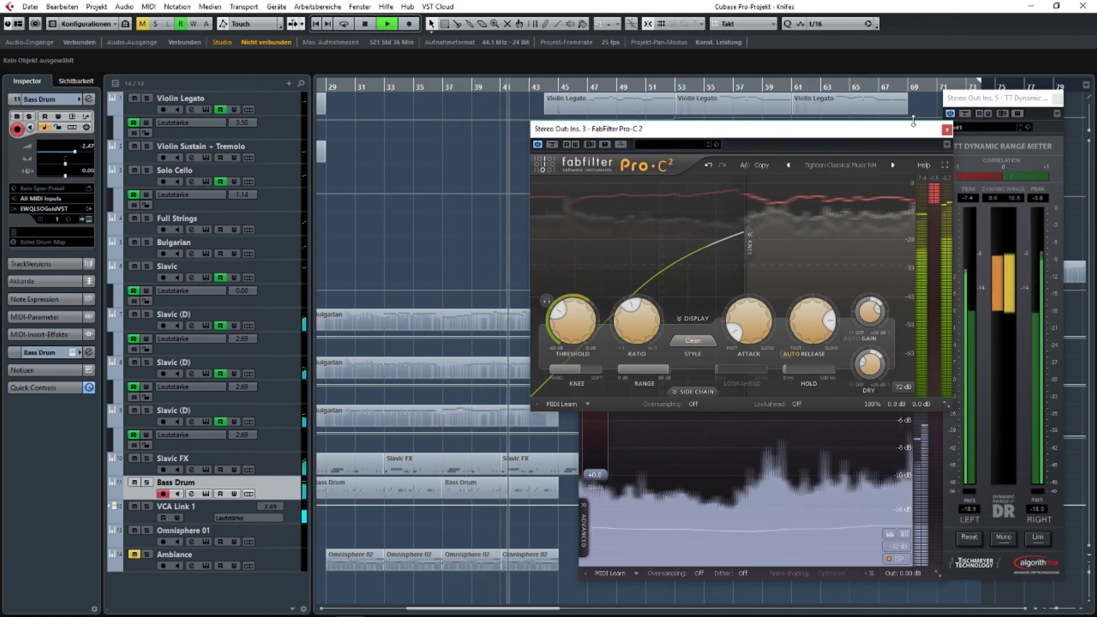
scroll(336, 208, right, 3)
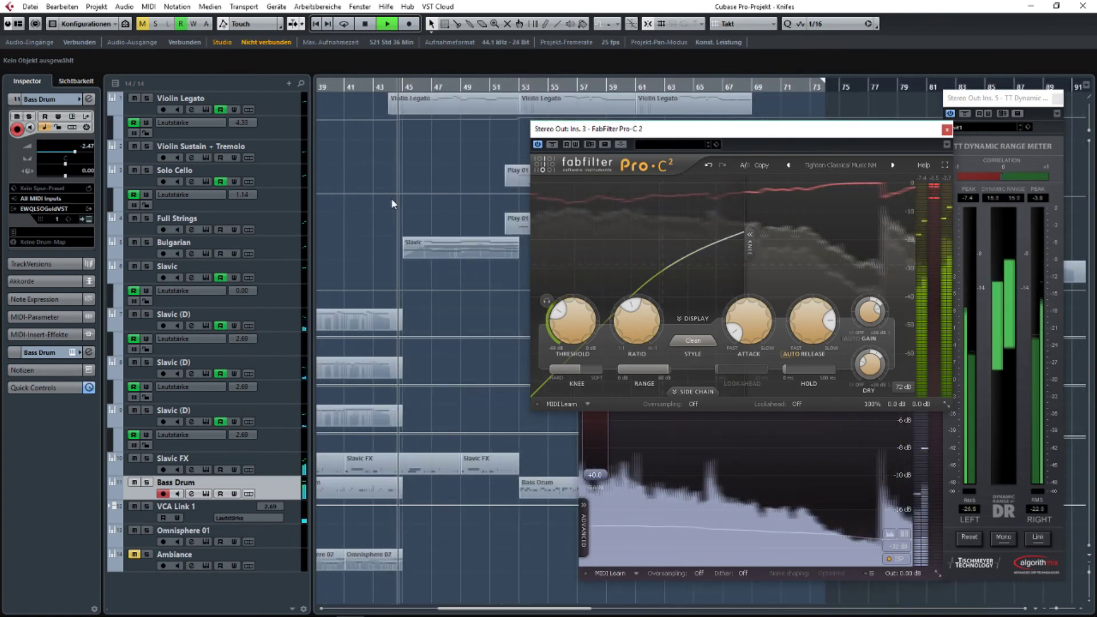
Raise the Pro-L gain to +5.4 dB during playback and move the Pro-C 2 and Pro-L windows below the upper tracks.
click(729, 495)
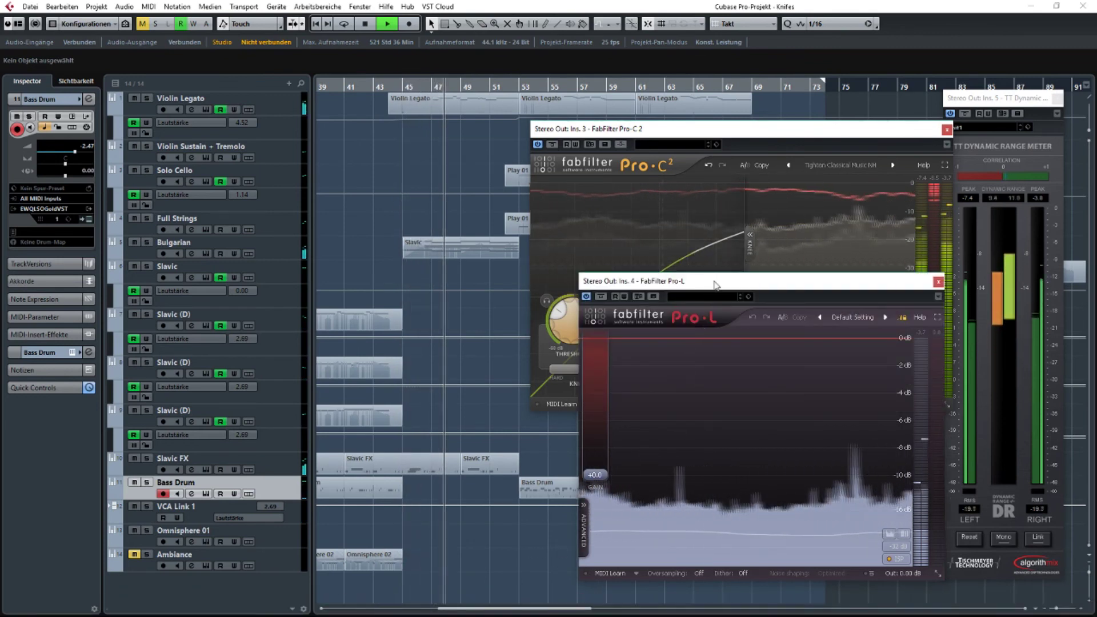
drag(594, 475, 600, 451)
drag(754, 131, 308, 463)
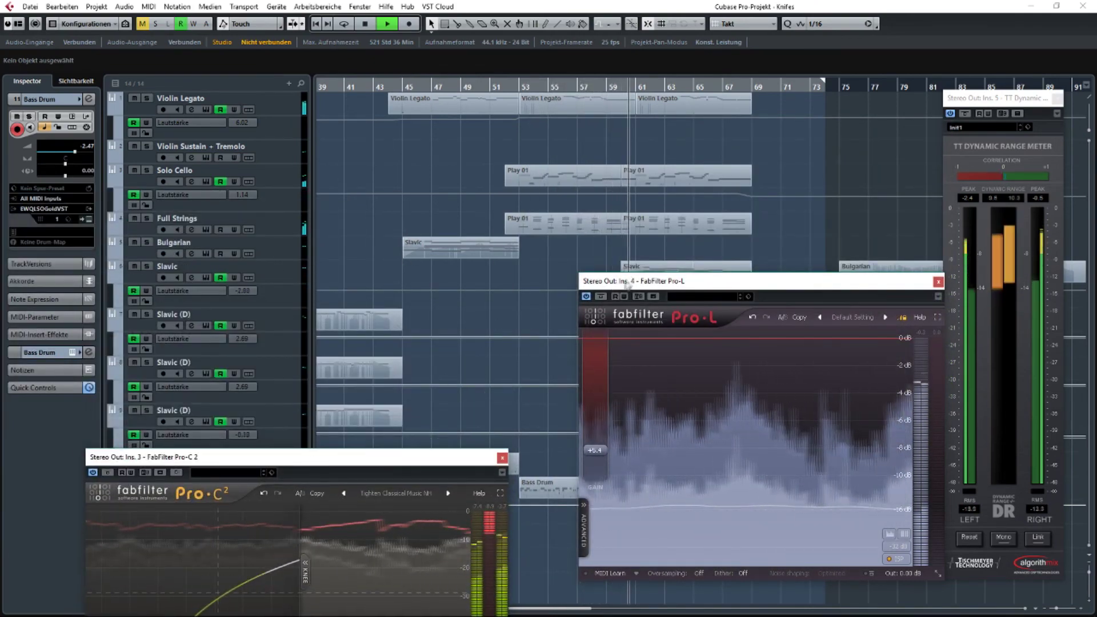
drag(628, 282, 638, 394)
Open the Slavic part starting at bar 60 in the Key Editor and delete its top note at bar 61.
double_click(649, 272)
key(Return)
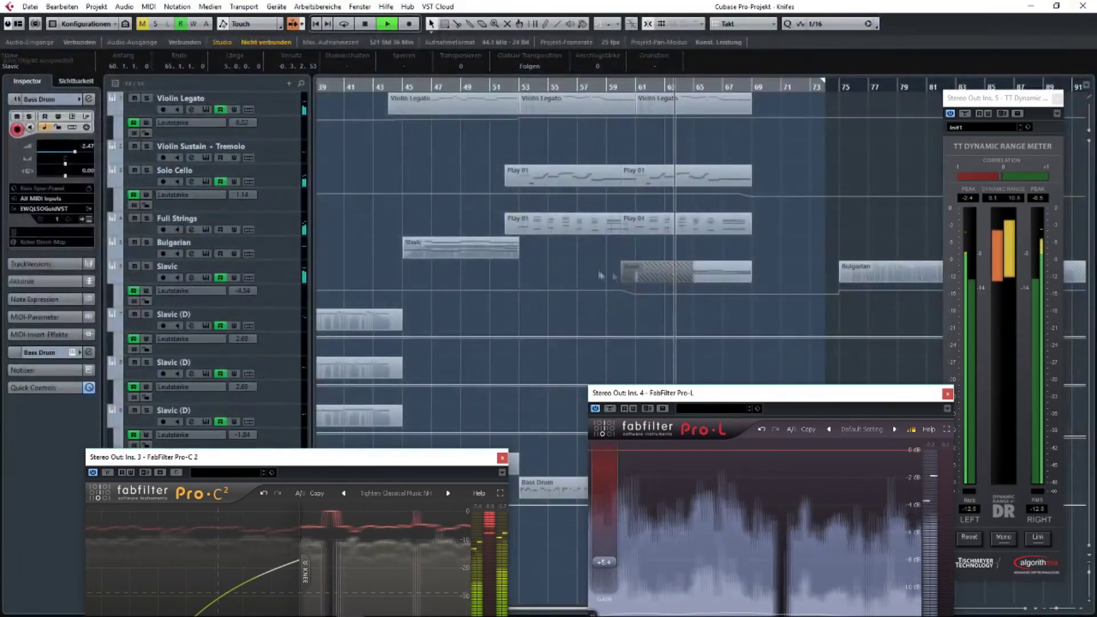
double_click(631, 274)
key(ctrl+z)
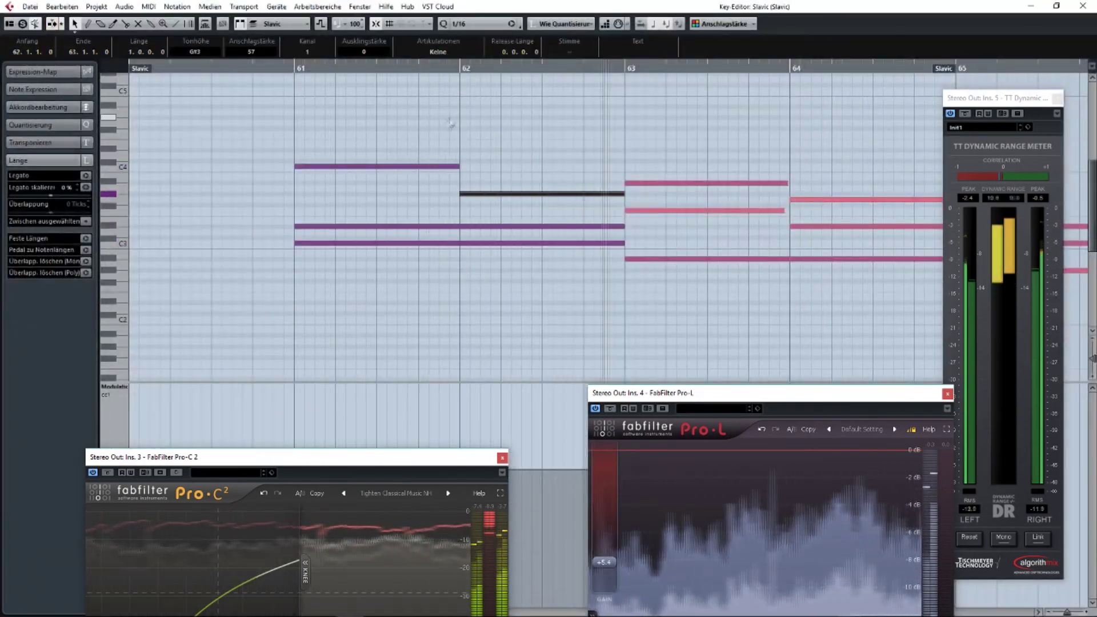
click(377, 165)
key(Delete)
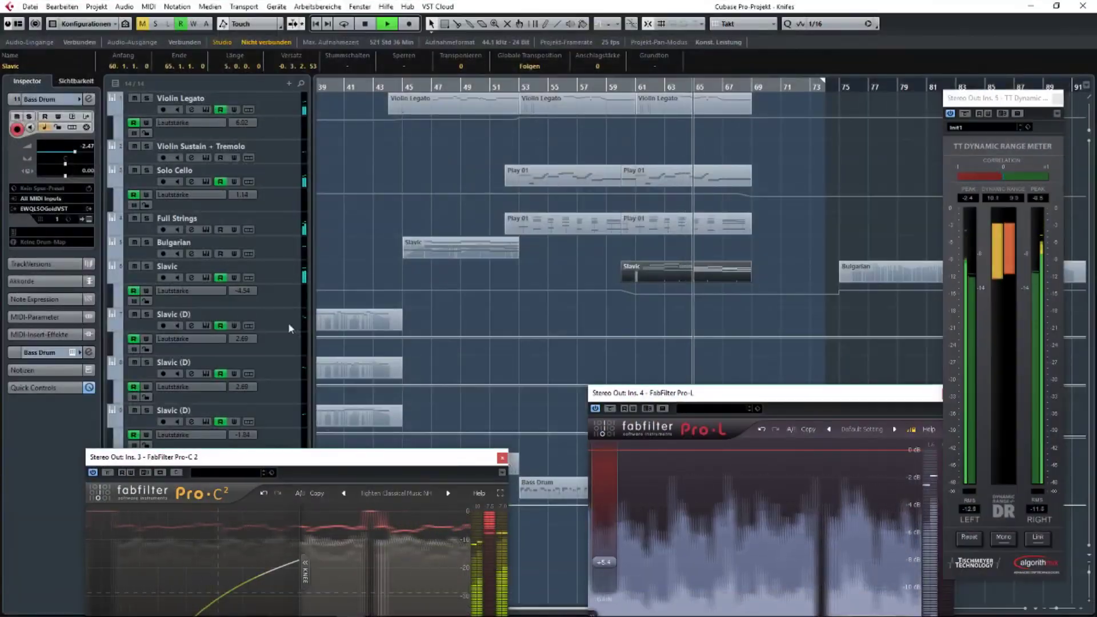
Inspect the Solo Cello instrument and show the track's audio insert effects, including its Pro-Q 2.
drag(286, 457, 838, 105)
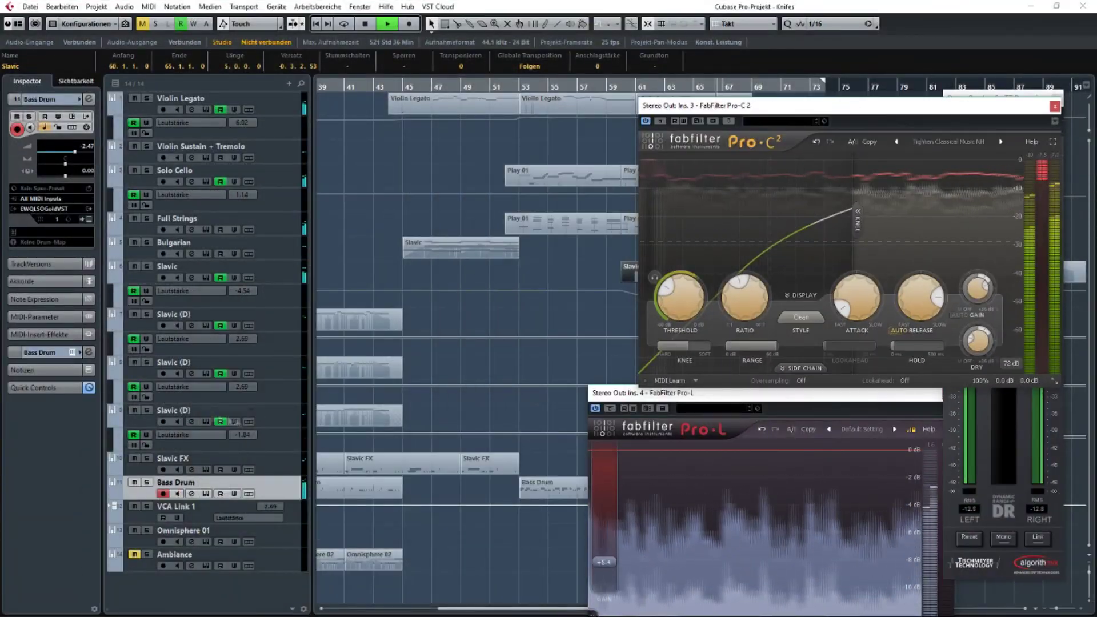
click(205, 182)
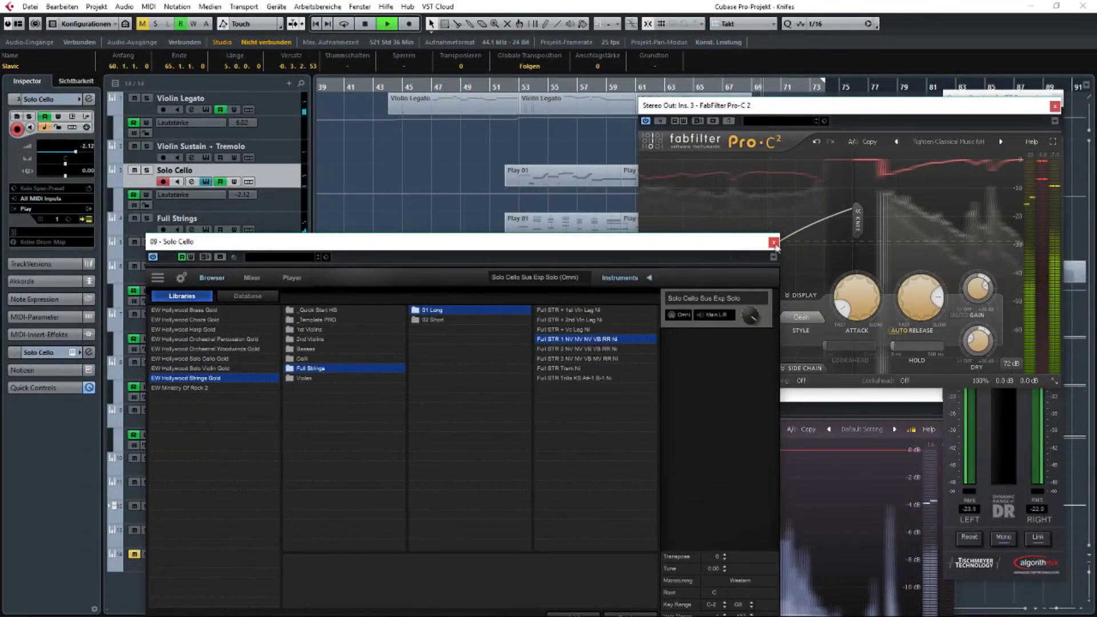
click(206, 182)
click(41, 353)
click(43, 224)
click(59, 276)
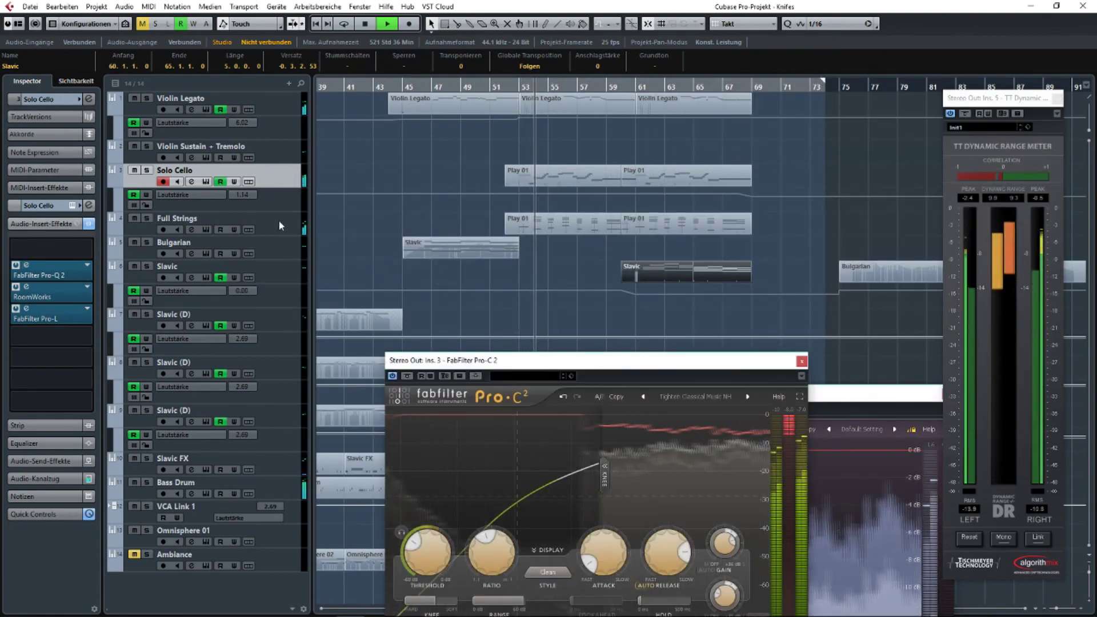
Open Pro-Q 2 on the Full Strings track and shift its Low Cut to about 130 Hz with a gentler curve.
click(279, 226)
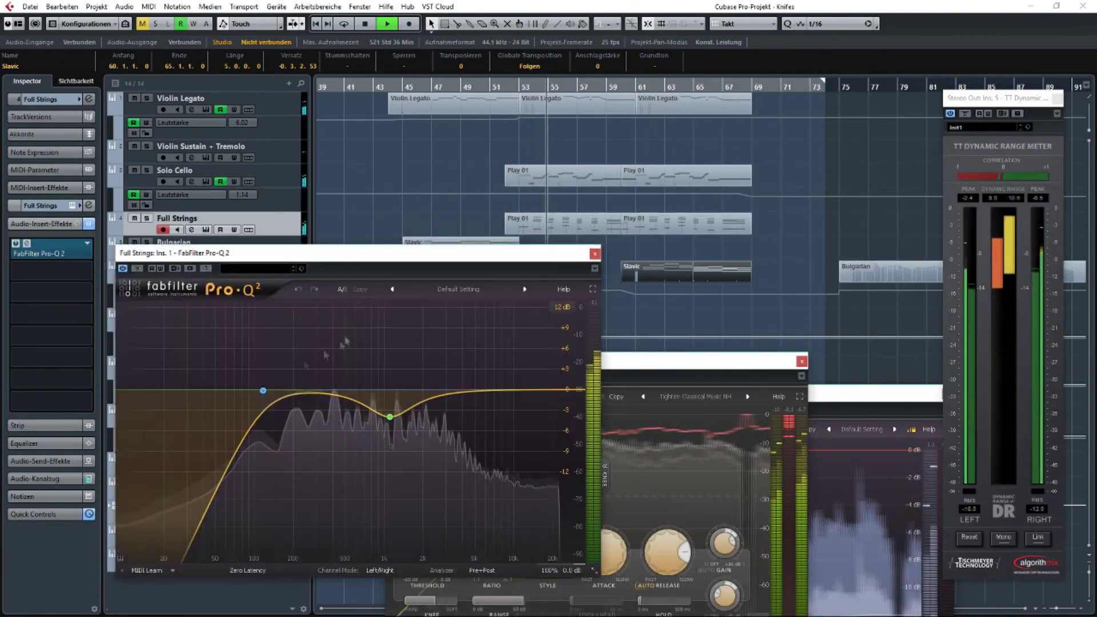
drag(284, 410, 269, 433)
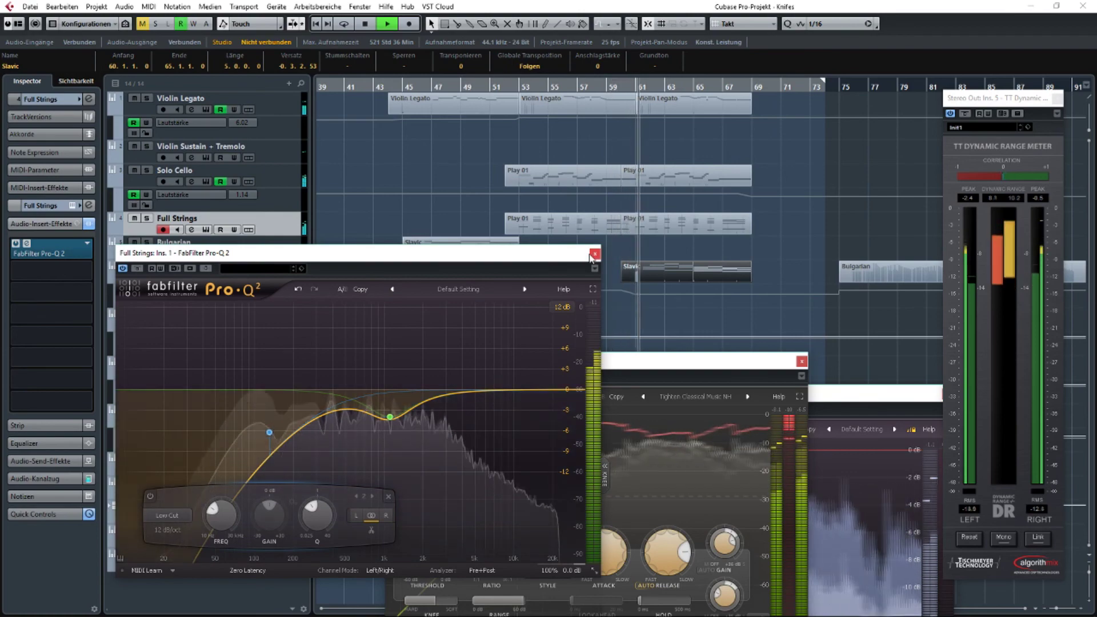
Close the Full Strings Pro-Q 2 and insert FabFilter Pro-Q 2 in the second insert slot of the Slavic track.
click(595, 254)
click(283, 278)
drag(586, 269, 413, 263)
click(49, 270)
click(27, 343)
click(64, 371)
Add a bell cut of about 5 dB near 436 Hz on the Slavic track, stop playback and move the EQ off the parts.
click(514, 284)
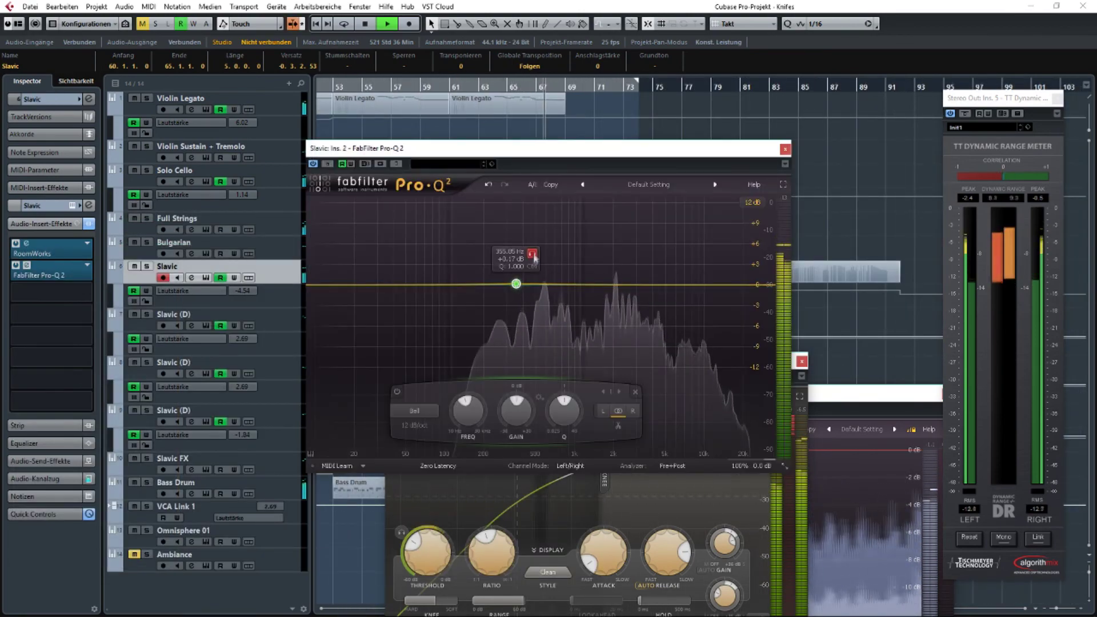
drag(514, 284, 529, 324)
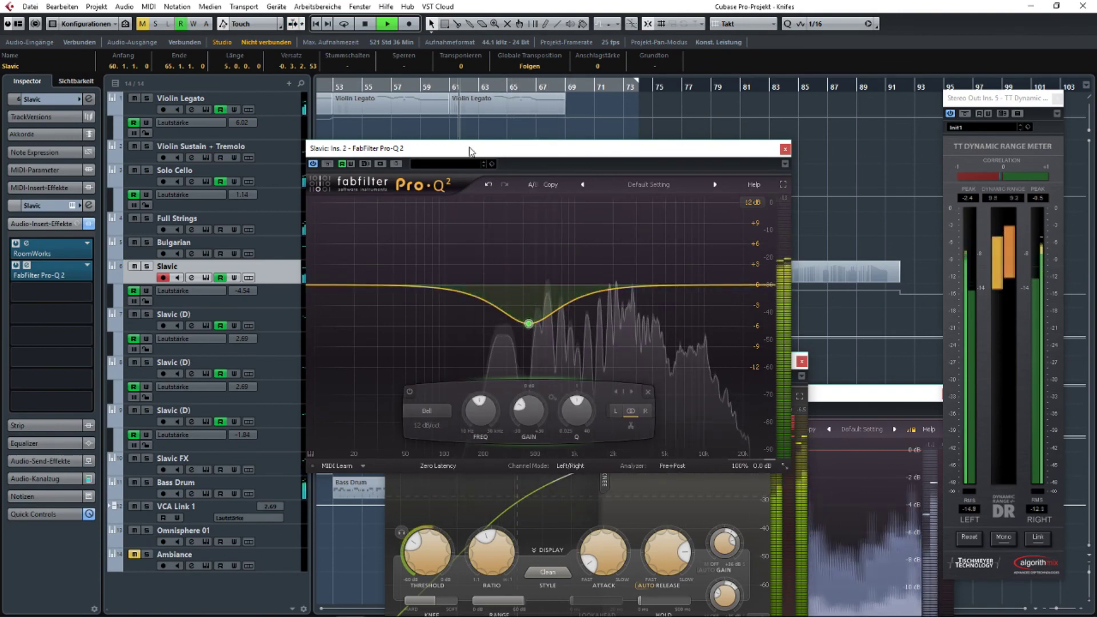
key(space)
drag(510, 155, 834, 163)
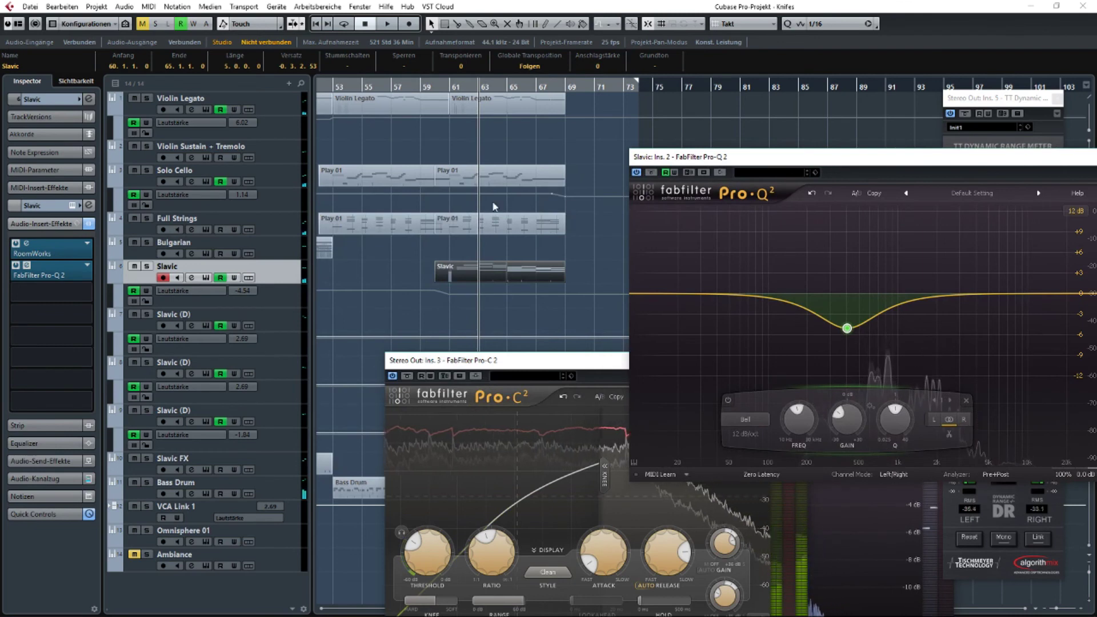
Play the opening Slavic part from about bar 5 and compare the sound with the Pro-Q 2 bell band bypassed and active.
scroll(495, 207, left, 8)
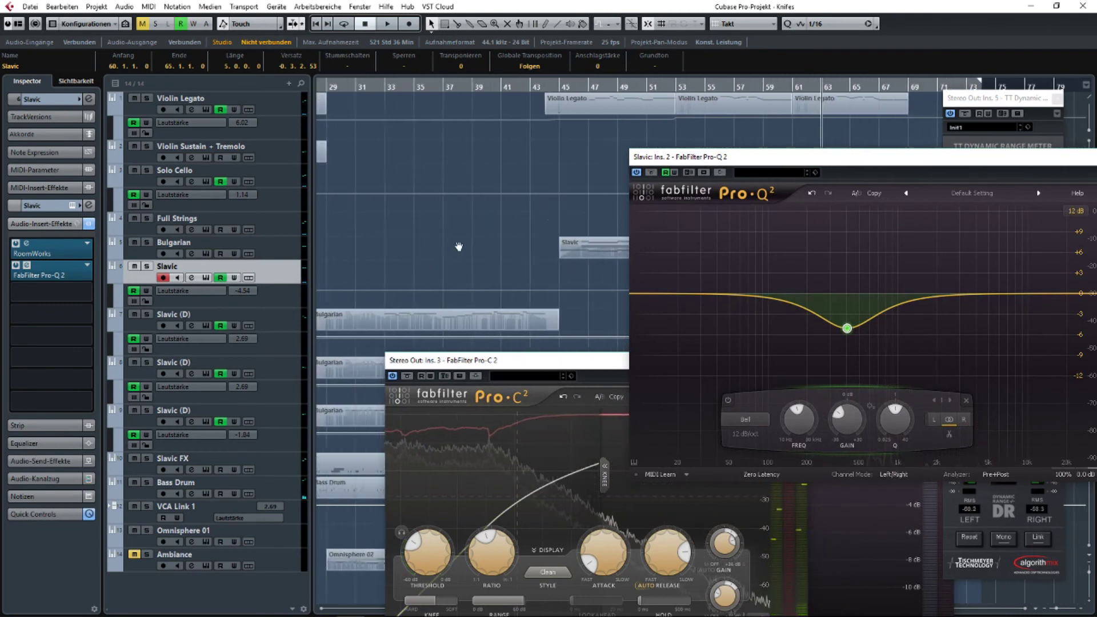
drag(459, 247, 601, 271)
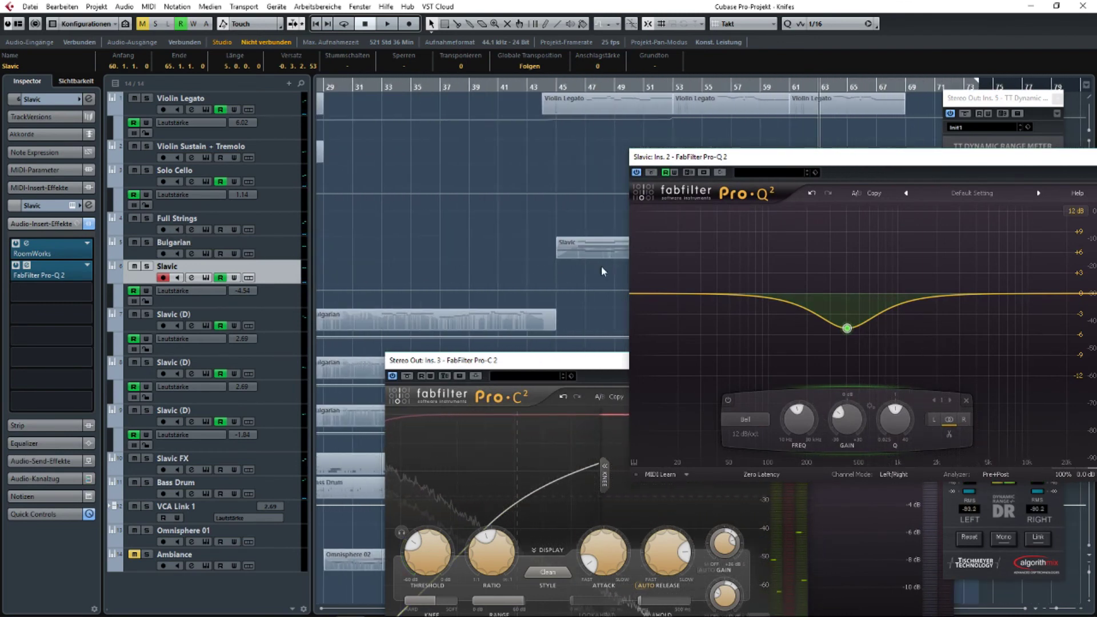
scroll(600, 268, left, 9)
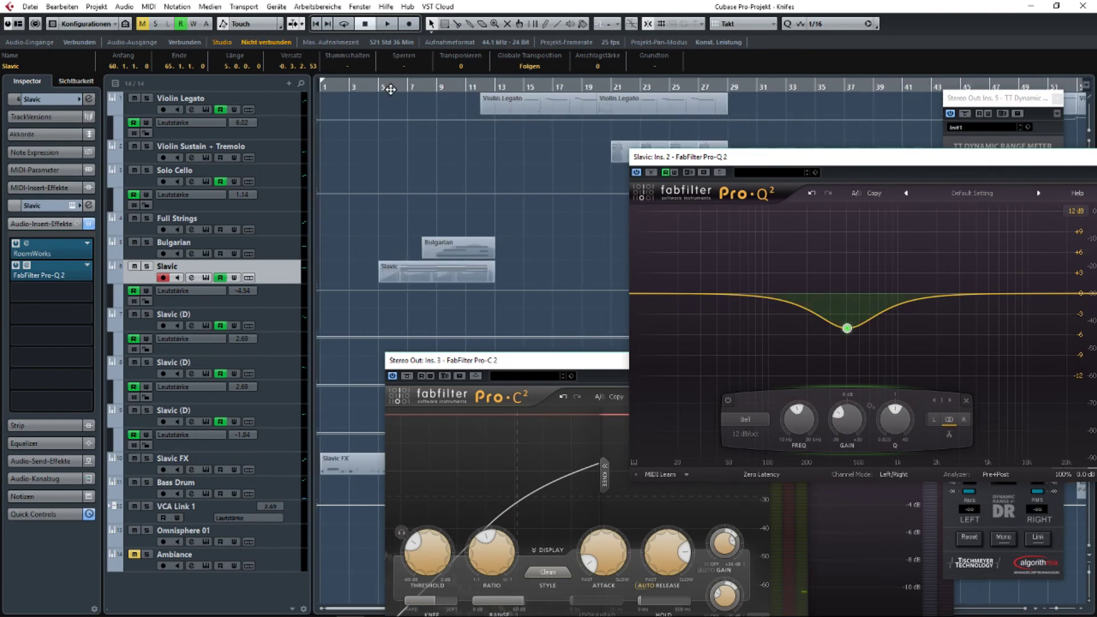
click(390, 89)
key(space)
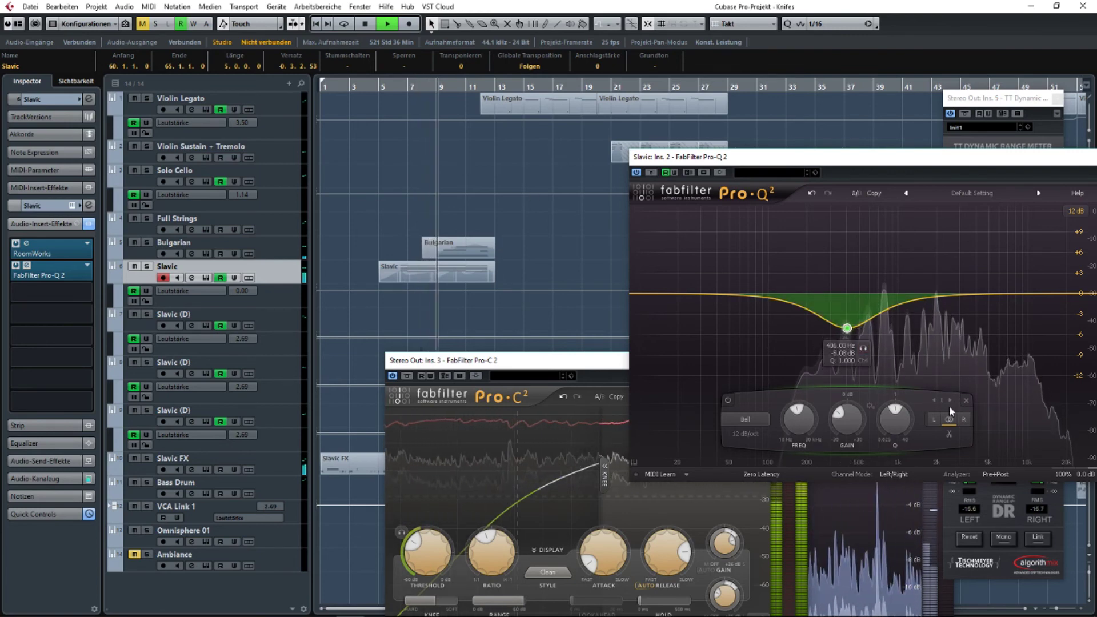
click(728, 400)
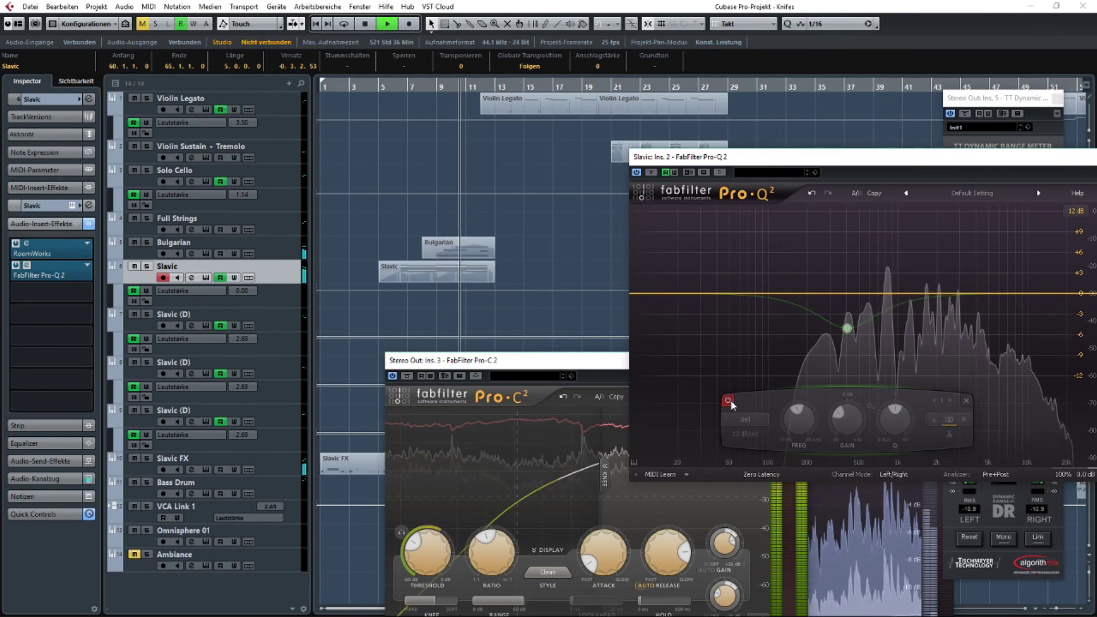
click(729, 401)
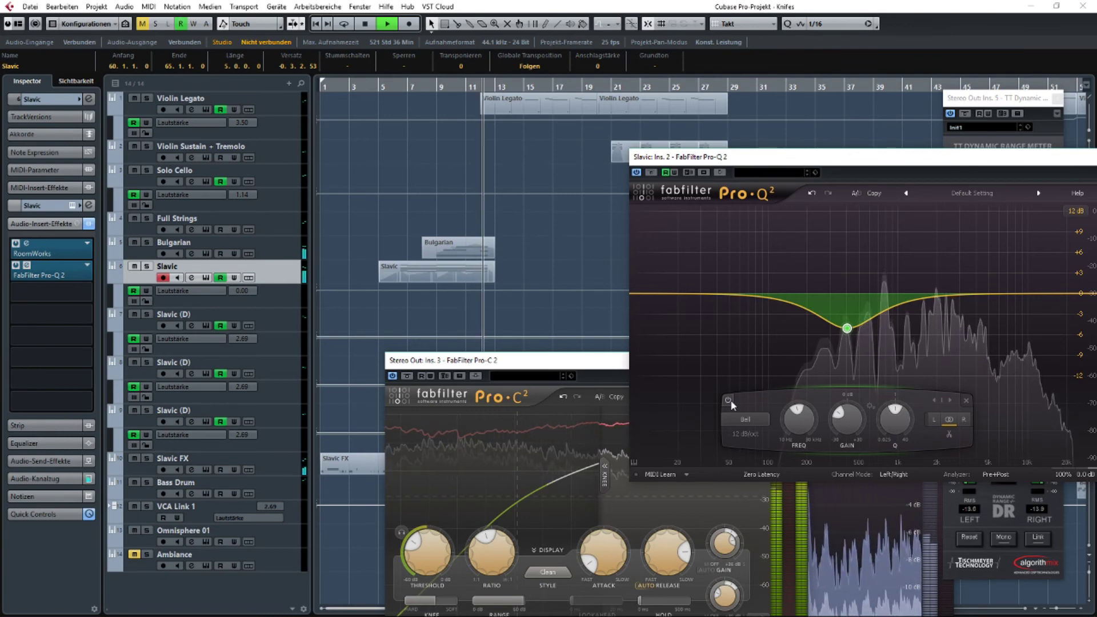
click(728, 401)
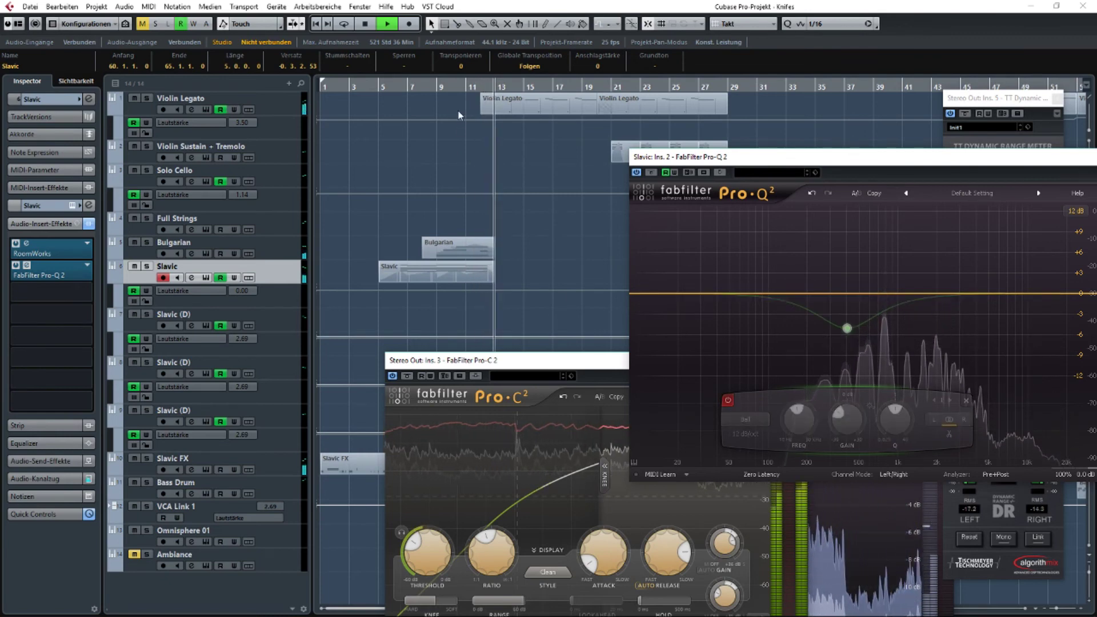
click(416, 87)
click(728, 401)
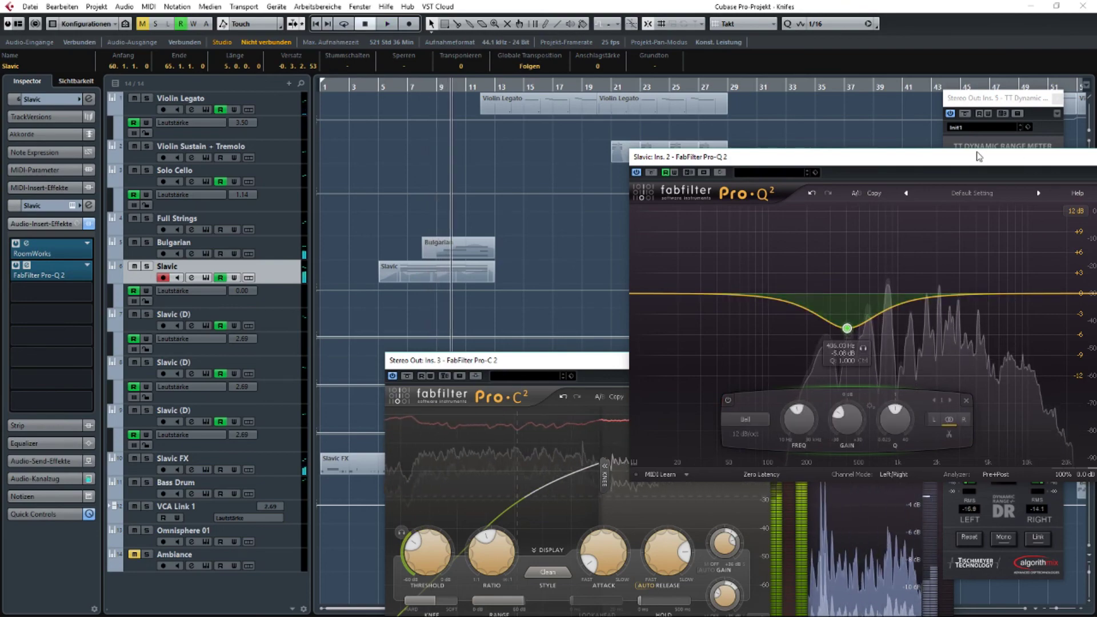
Close the Slavic Pro-Q 2 and Stereo Out Pro-C 2 windows and move Pro-L beside the lower track list.
drag(978, 157, 546, 179)
click(683, 179)
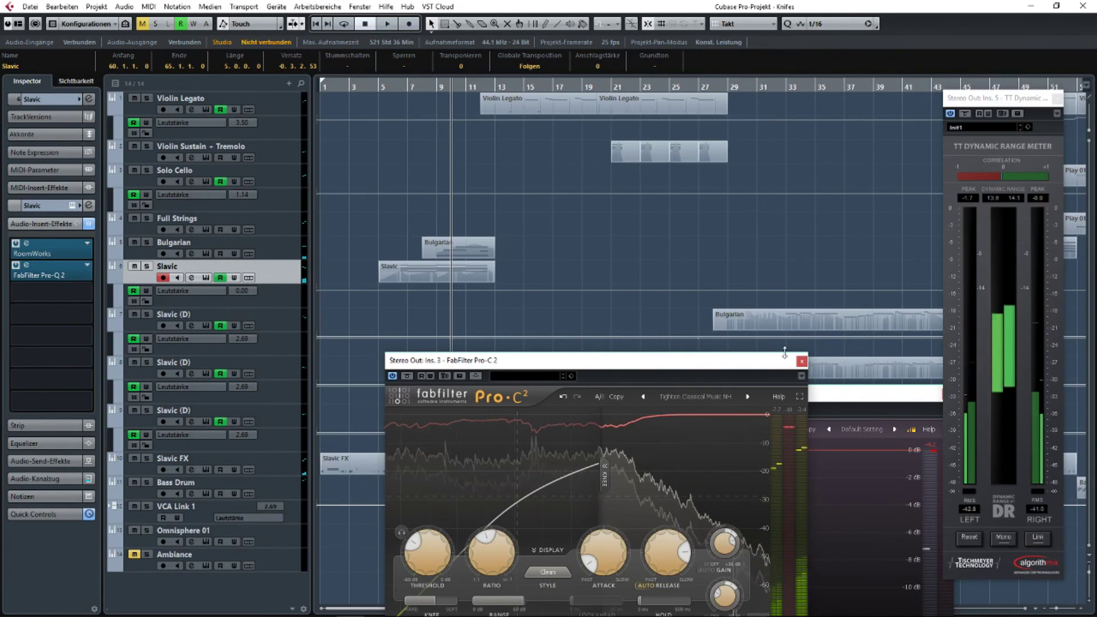
click(801, 361)
drag(836, 393, 489, 339)
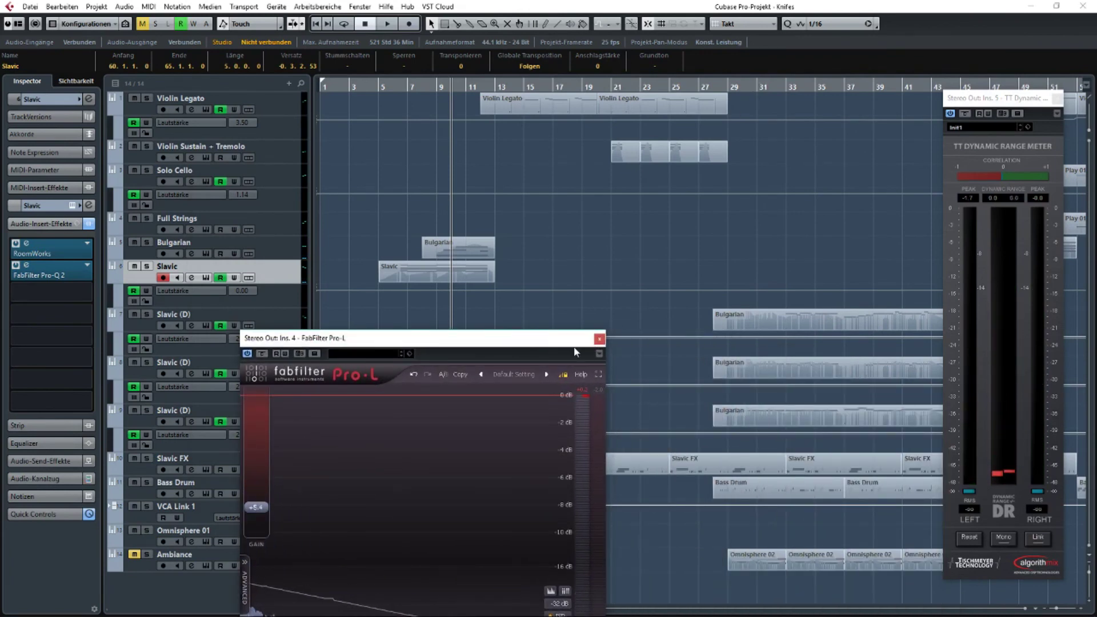
Play the arrangement from about bar 53 and select the Bass Drum track, moving the Pro-L window clear of it.
key(space)
scroll(634, 101, right, 7)
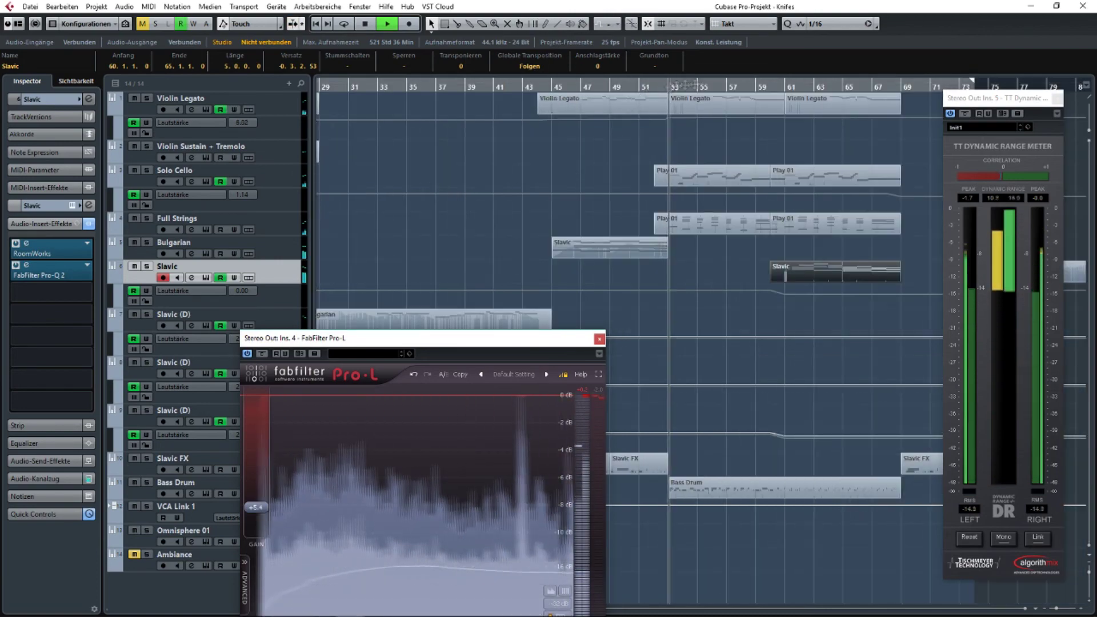
click(678, 85)
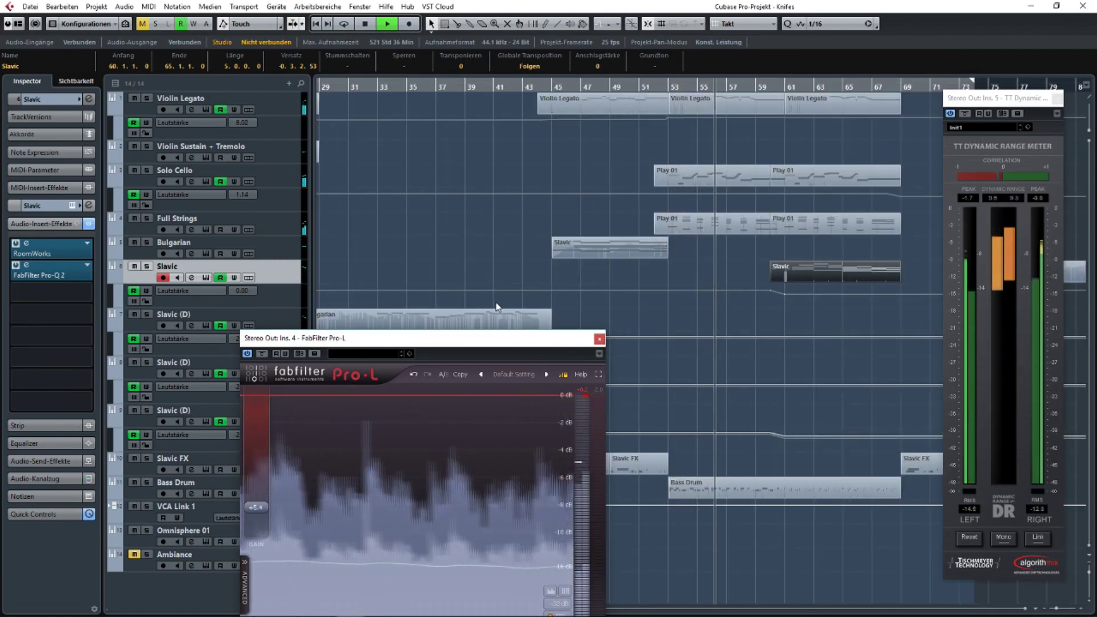
drag(517, 338, 647, 519)
click(183, 483)
drag(455, 519, 347, 230)
Open the Slavic part starting at bar 60 in the Key Editor and show its notes around bar 61.
scroll(655, 283, right, 2)
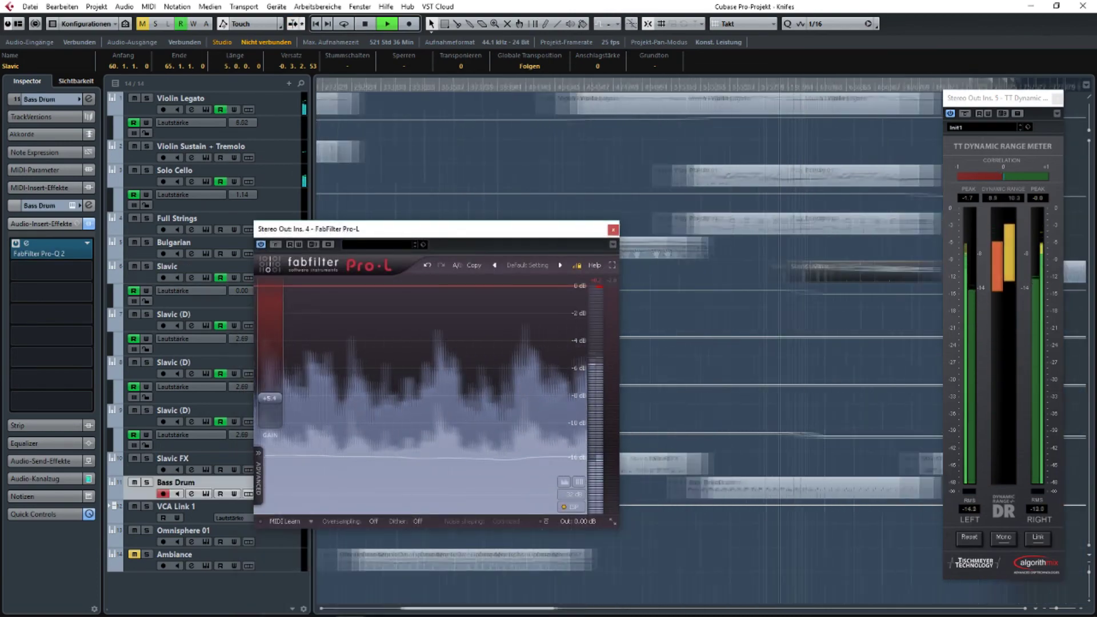
double_click(782, 272)
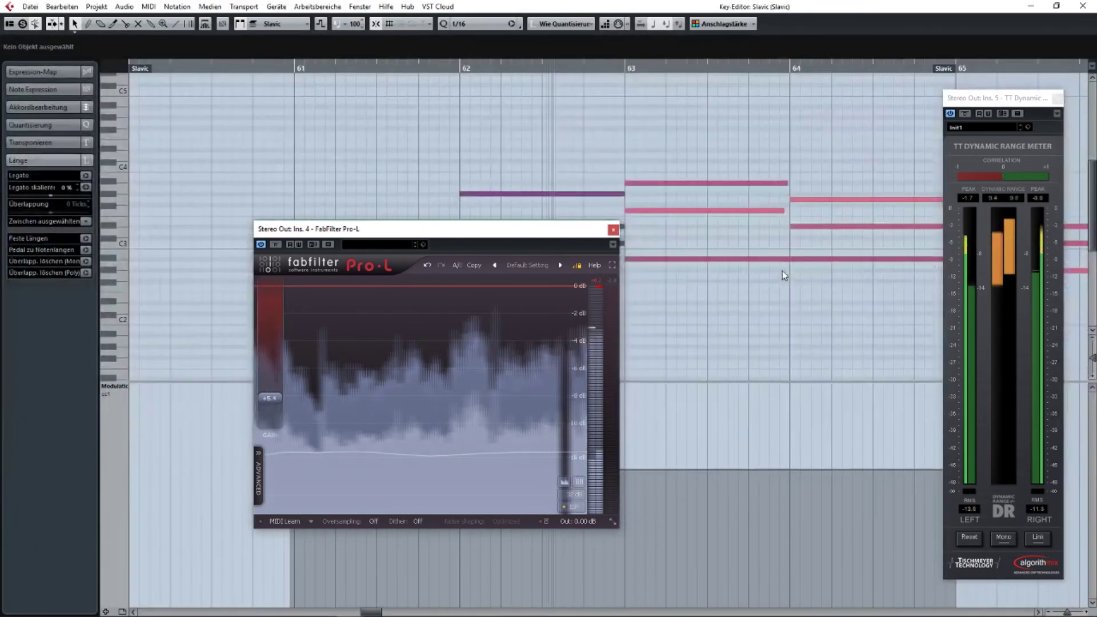
scroll(735, 272, left, 3)
click(115, 387)
click(607, 187)
scroll(608, 186, left, 1)
scroll(608, 186, down, 3)
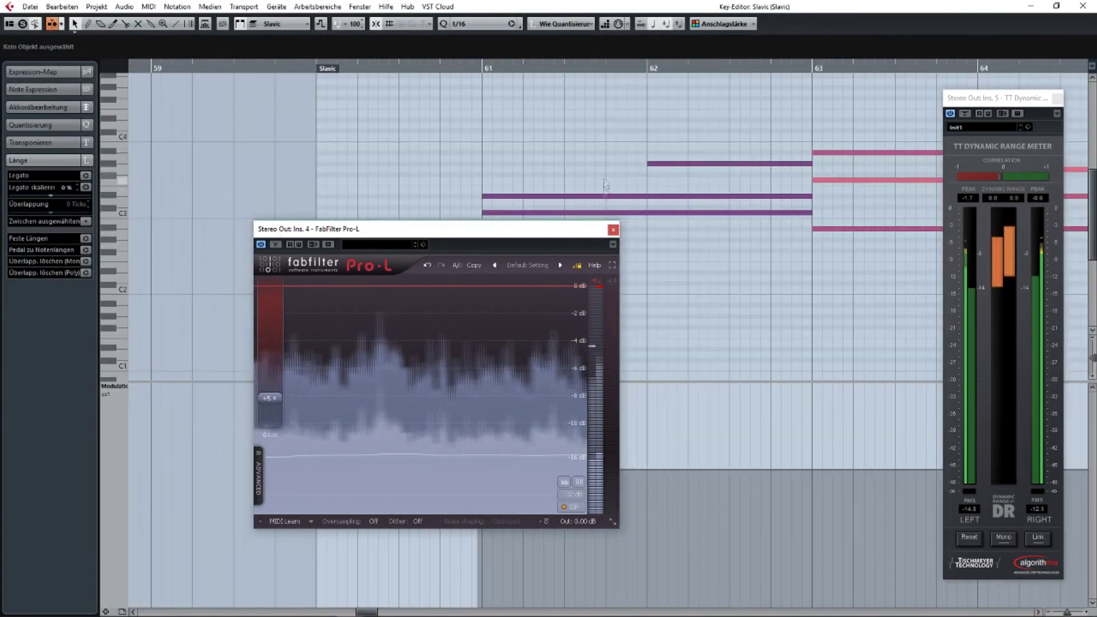
Try deleting a note from the Slavic chord at bars 61 to 62, stop playback and undo the deletion.
click(581, 171)
key(Delete)
click(484, 68)
key(space)
key(ctrl+z)
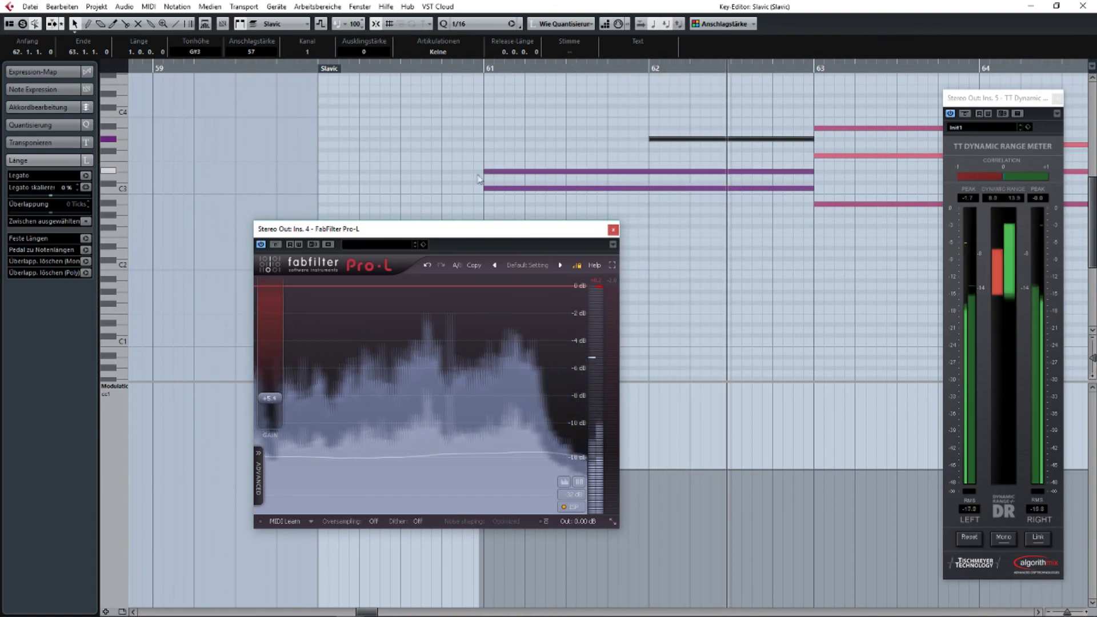
Trim the upper of the two notes starting at bar 61 so that it begins at bar 62.
click(1083, 6)
key(Return)
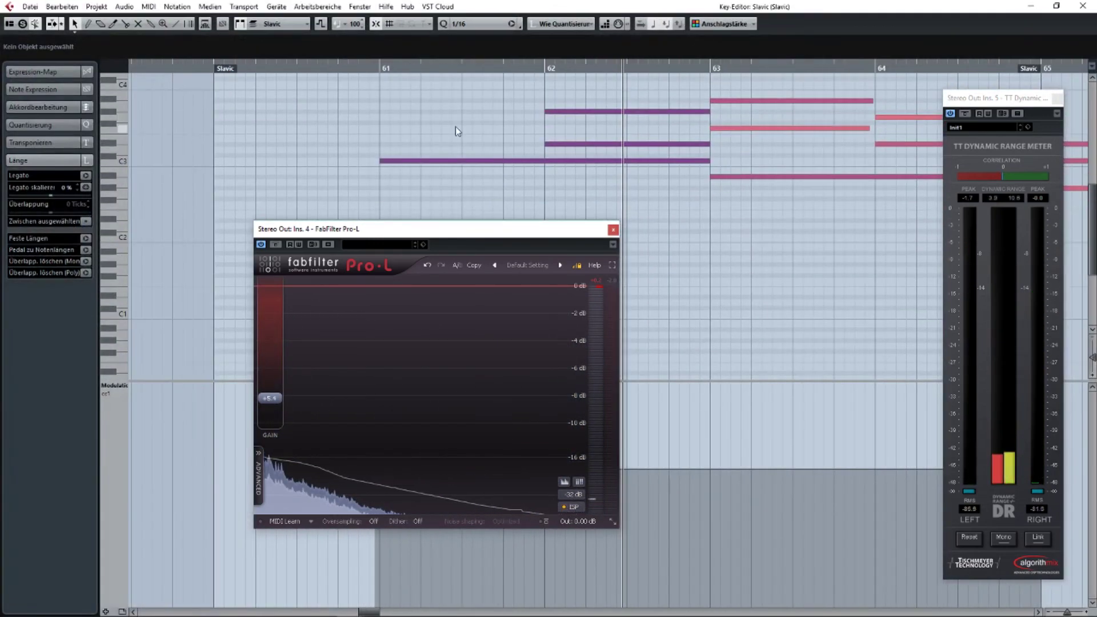
drag(410, 104, 612, 174)
click(472, 132)
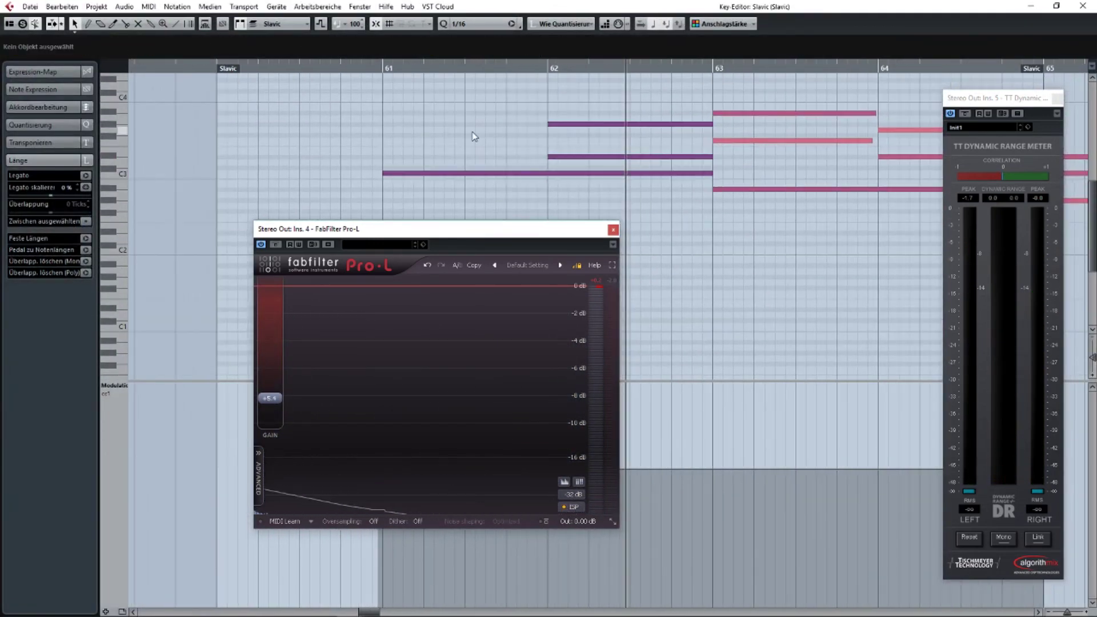
drag(472, 136, 563, 136)
Play the Slavic part from bar 61, close the Key Editor, stop playback and deselect the part.
click(478, 71)
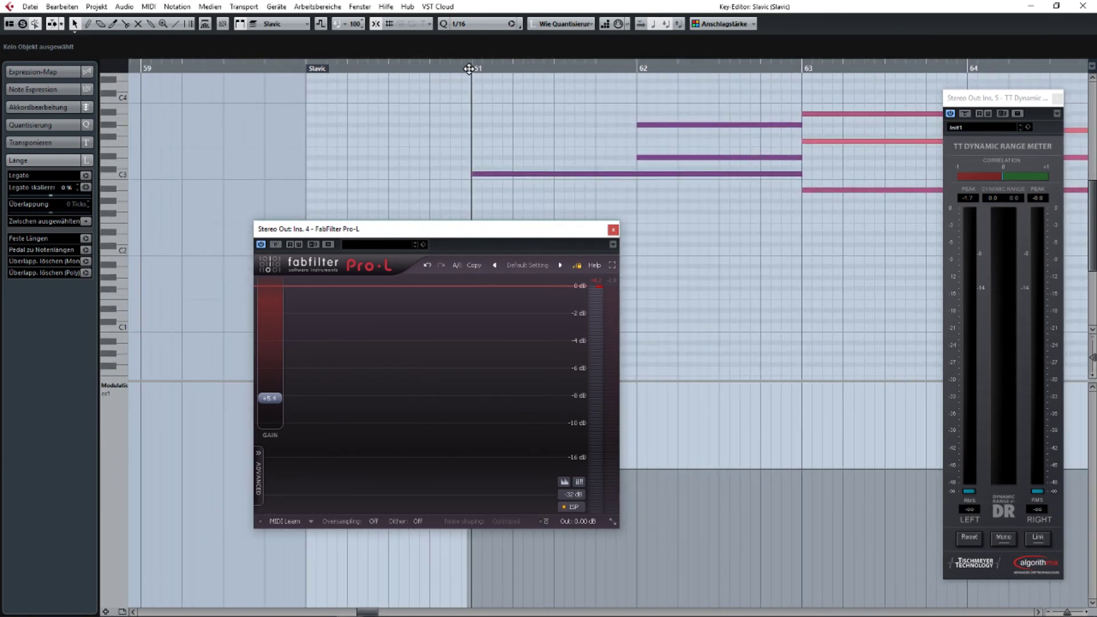
key(space)
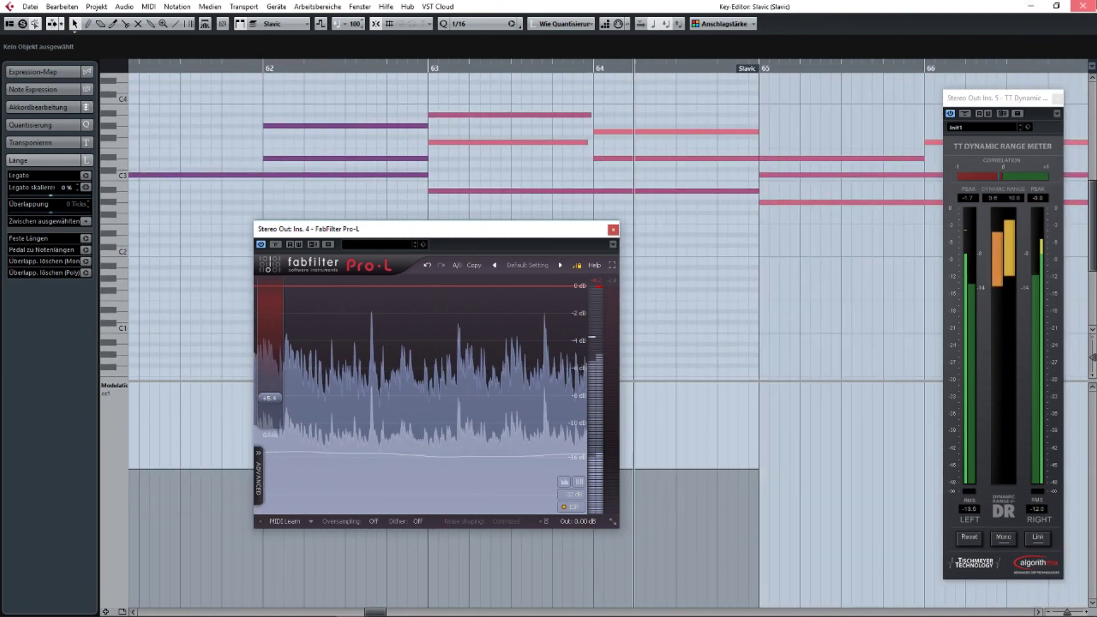
key(Return)
key(space)
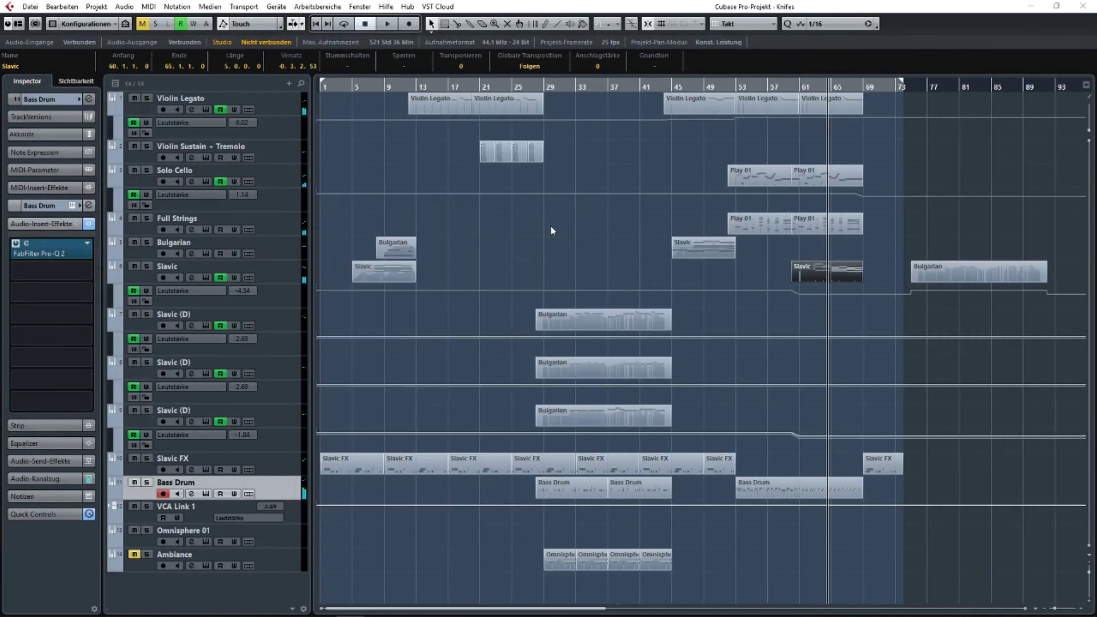
click(567, 260)
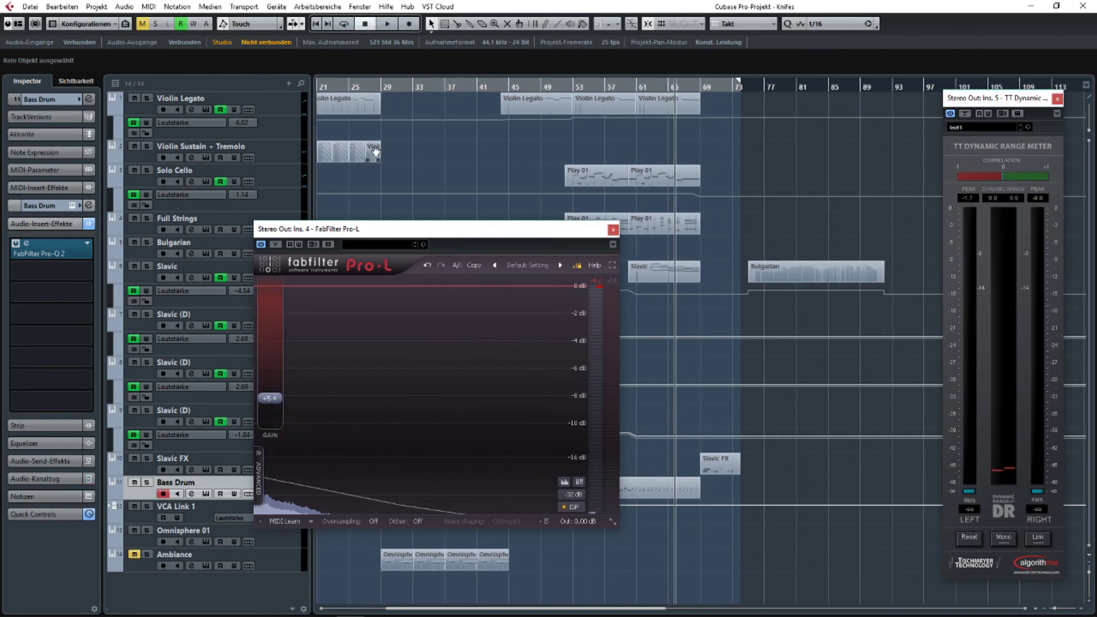
Set the Pro-L gain to +5.5 dB and check the level by playing the section from bar 53.
drag(376, 151, 592, 165)
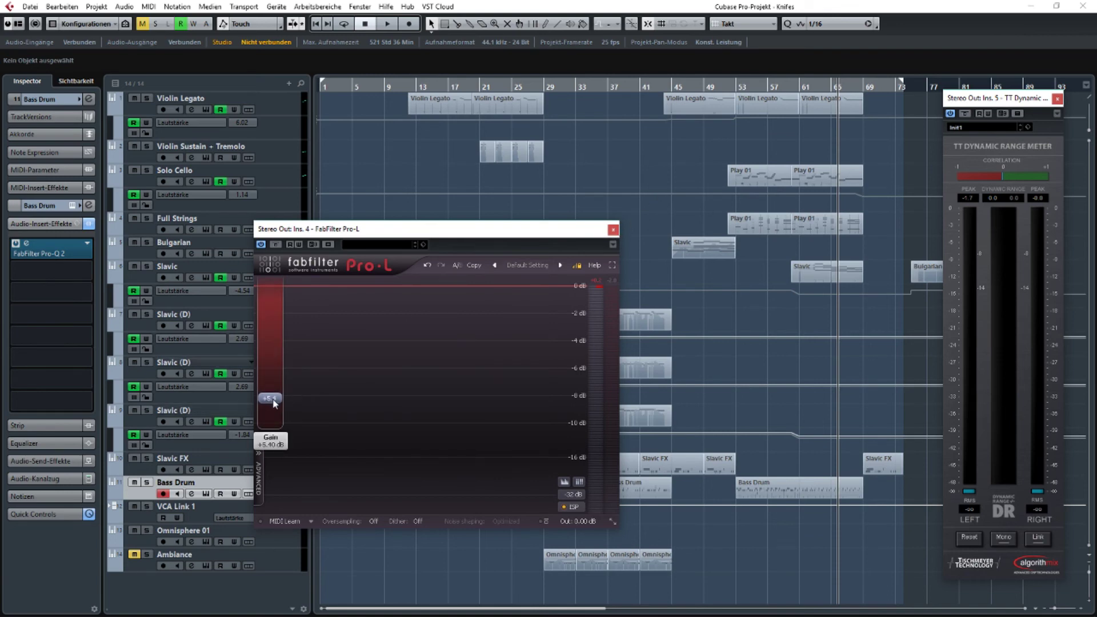
drag(785, 91, 749, 176)
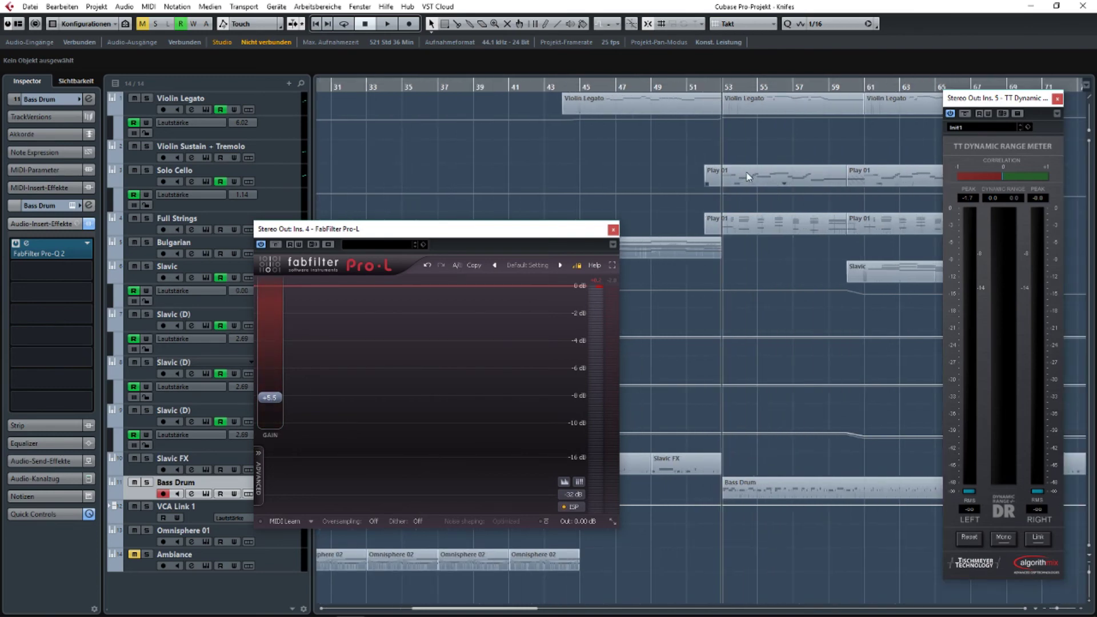
drag(867, 176, 782, 175)
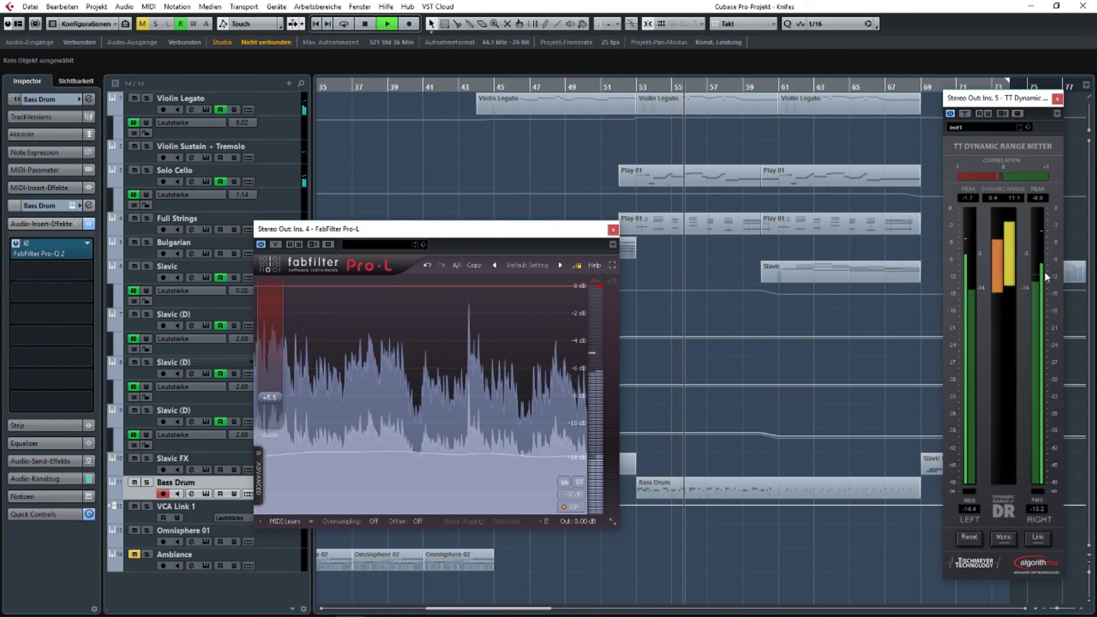
key(space)
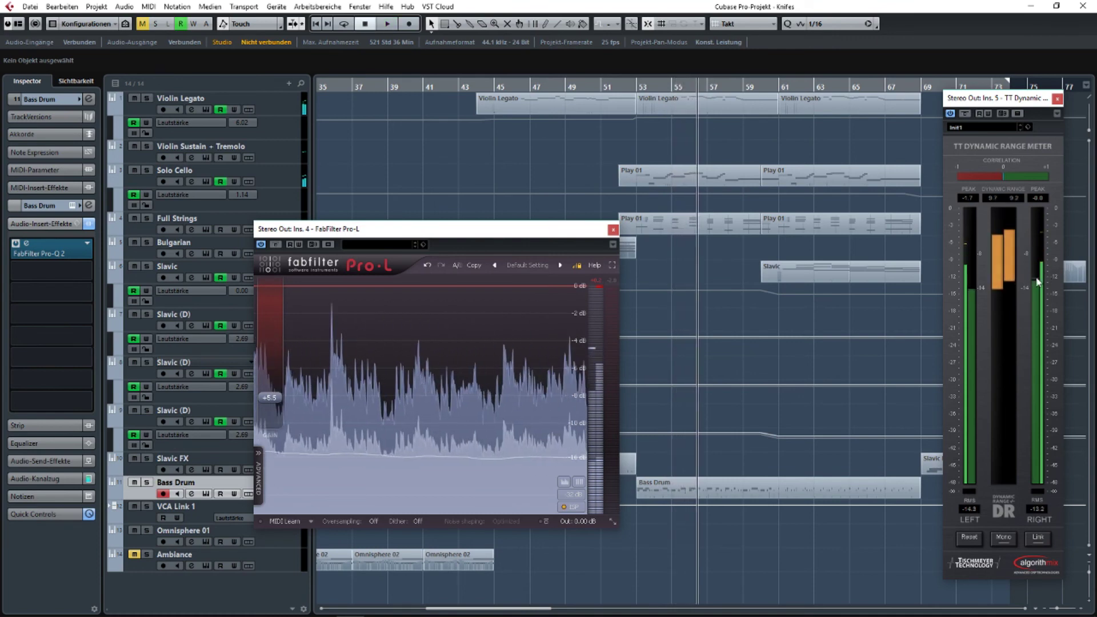
Select the three Bulgarian parts on the Slavic (D) tracks and examine their notes and modulation together in the Key Editor.
scroll(615, 147, left, 10)
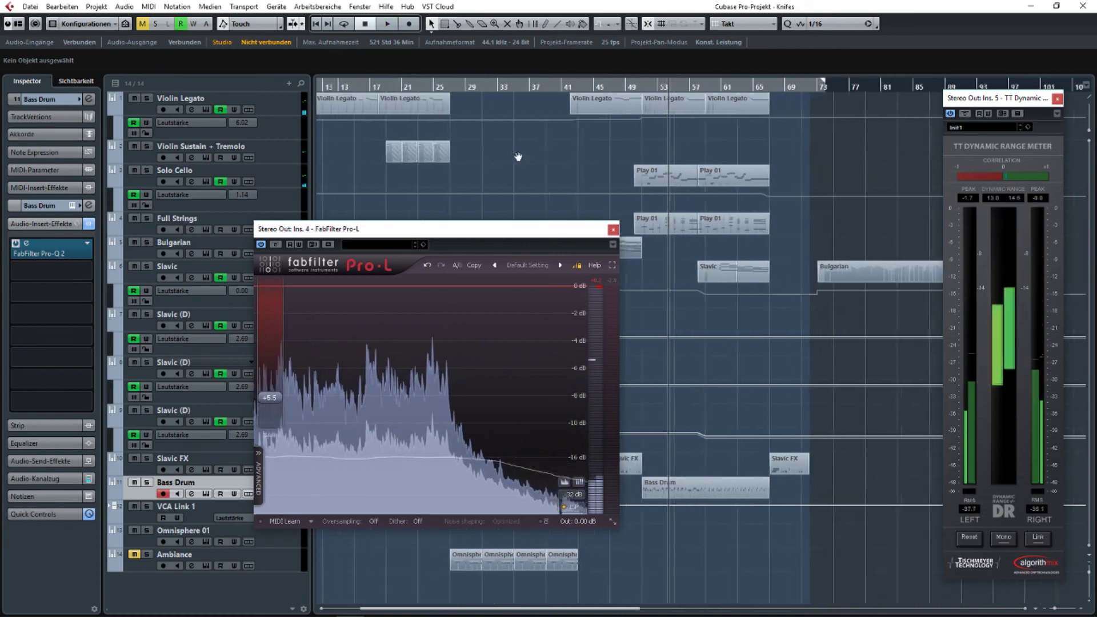
scroll(578, 168, left, 3)
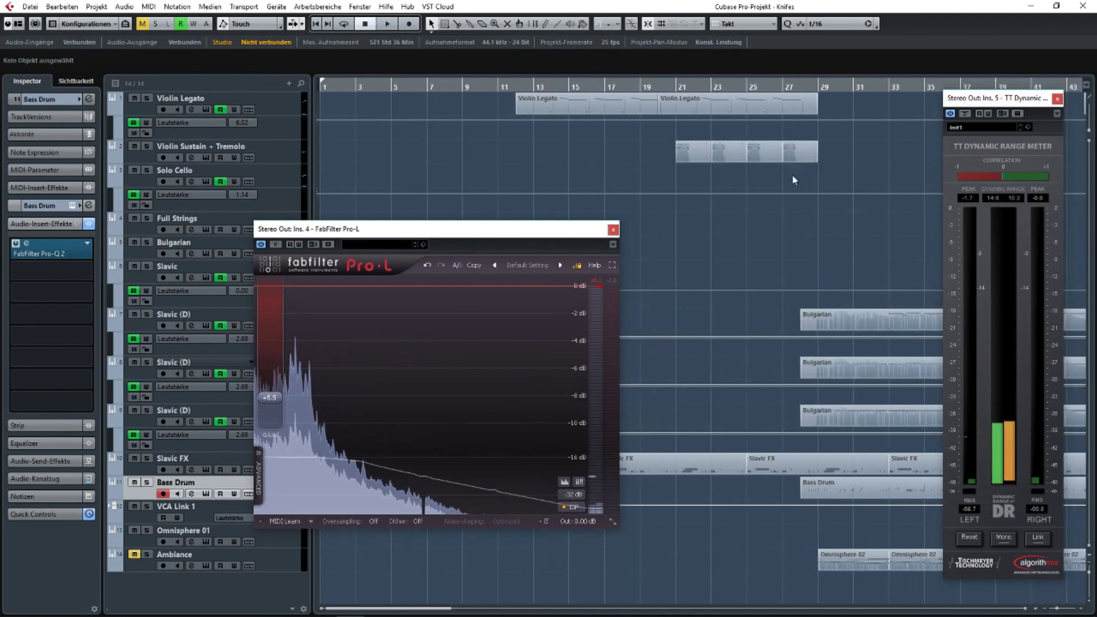
click(521, 85)
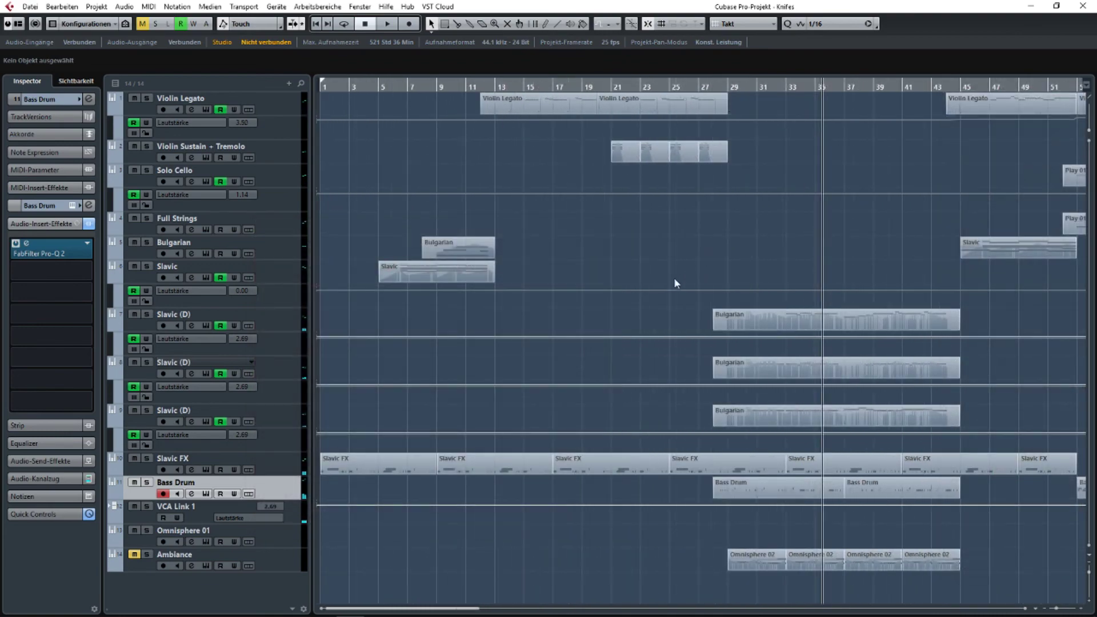
drag(712, 329, 1002, 417)
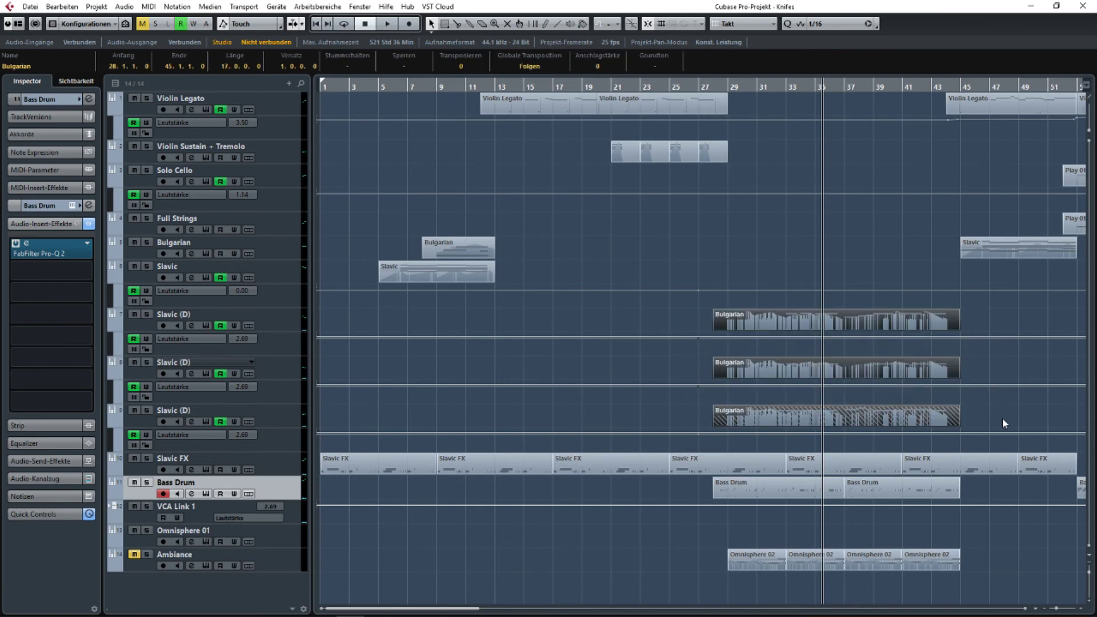
scroll(668, 396, right, 8)
drag(669, 396, 778, 406)
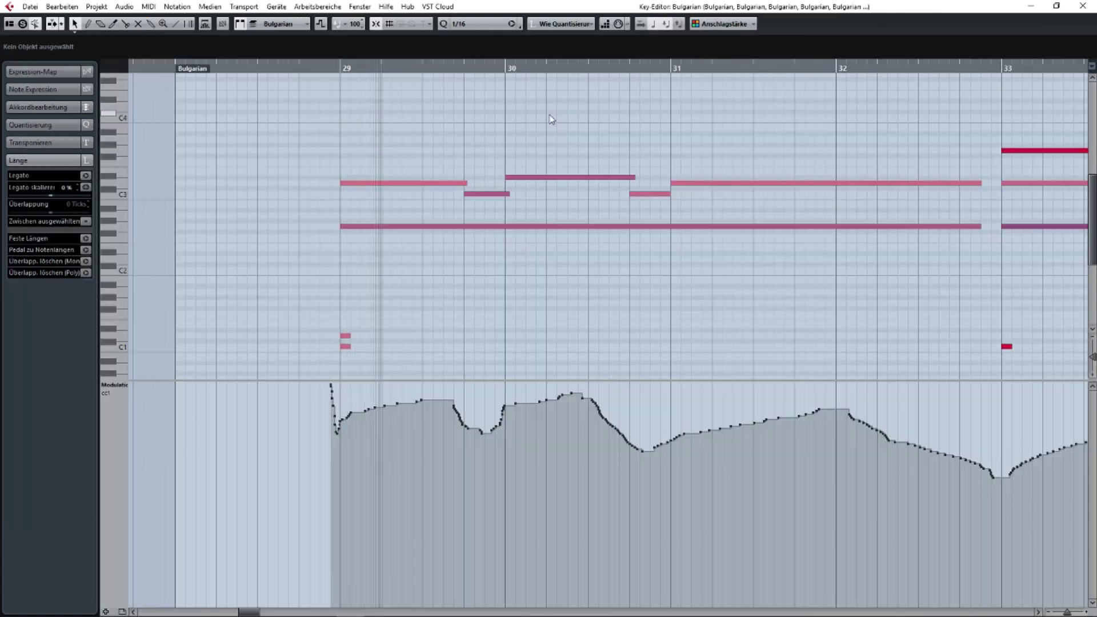
key(Return)
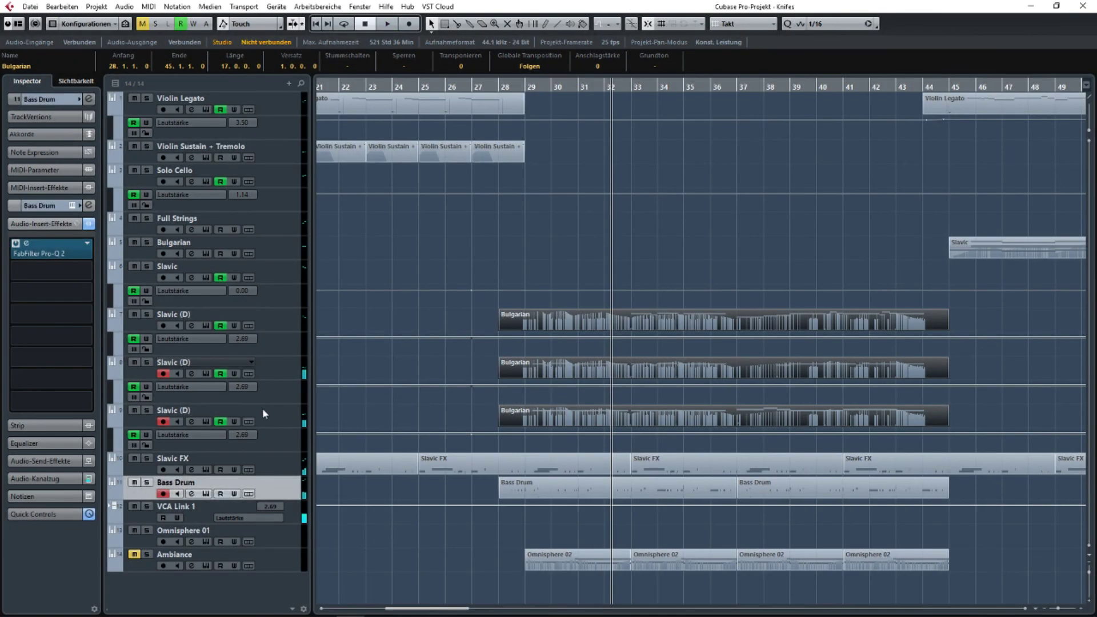
Open the syllable tweak settings of the Kontakt soloist on the second Slavic (D) track and play from about bar 29.
key(space)
click(205, 422)
click(826, 59)
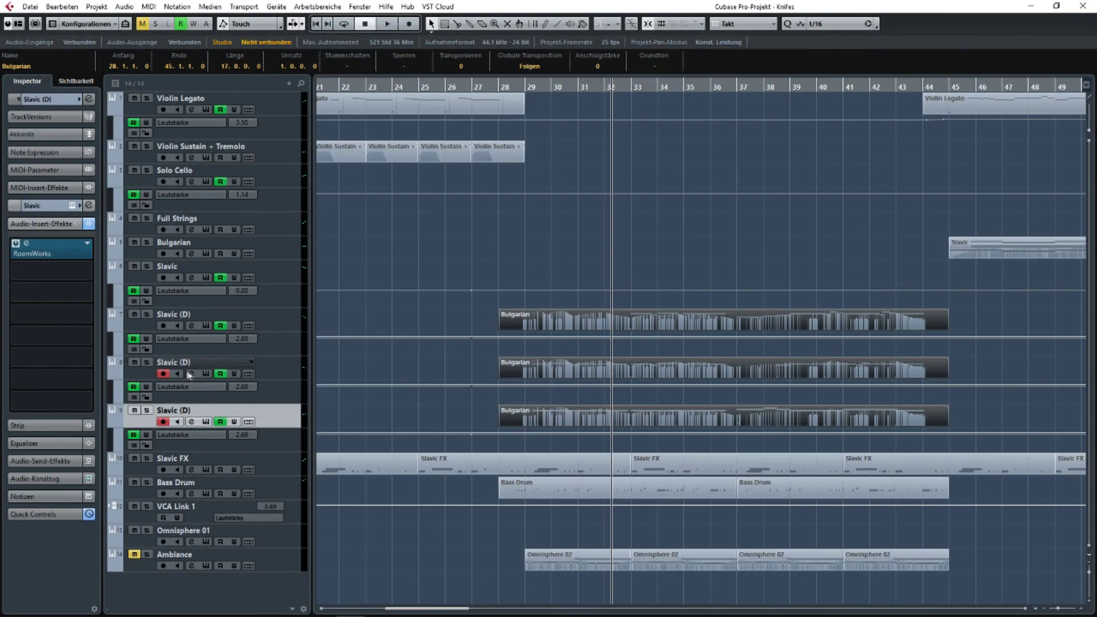
click(205, 374)
click(509, 354)
drag(532, 108, 685, 90)
click(684, 90)
key(space)
scroll(732, 187, up, 2)
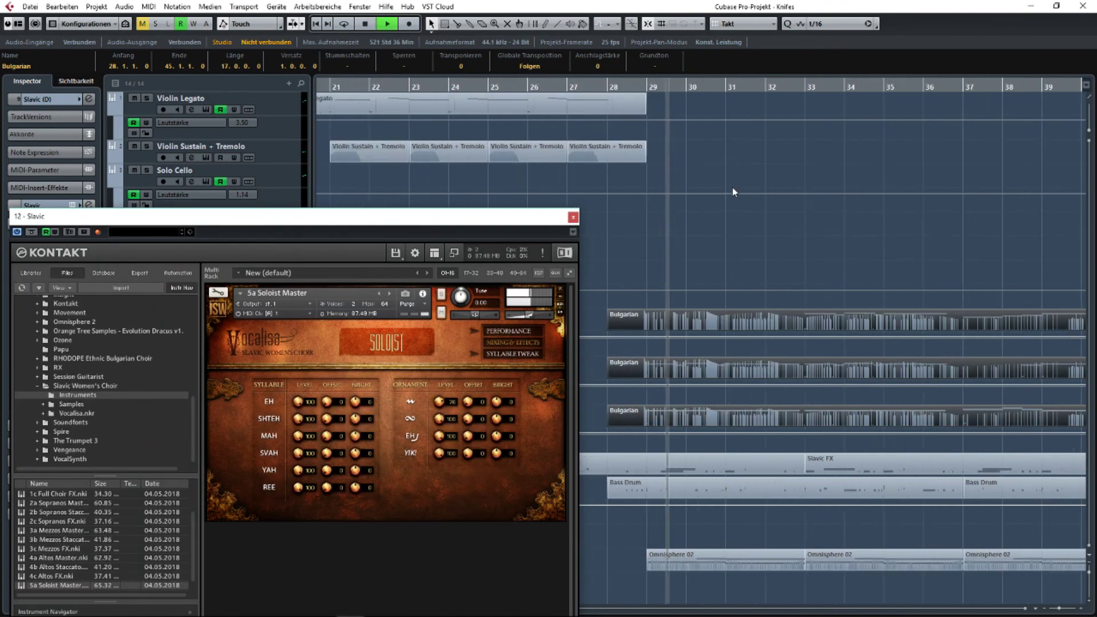
Set the brightness of the first ornament to -15 while listening from about bar 29.
click(634, 92)
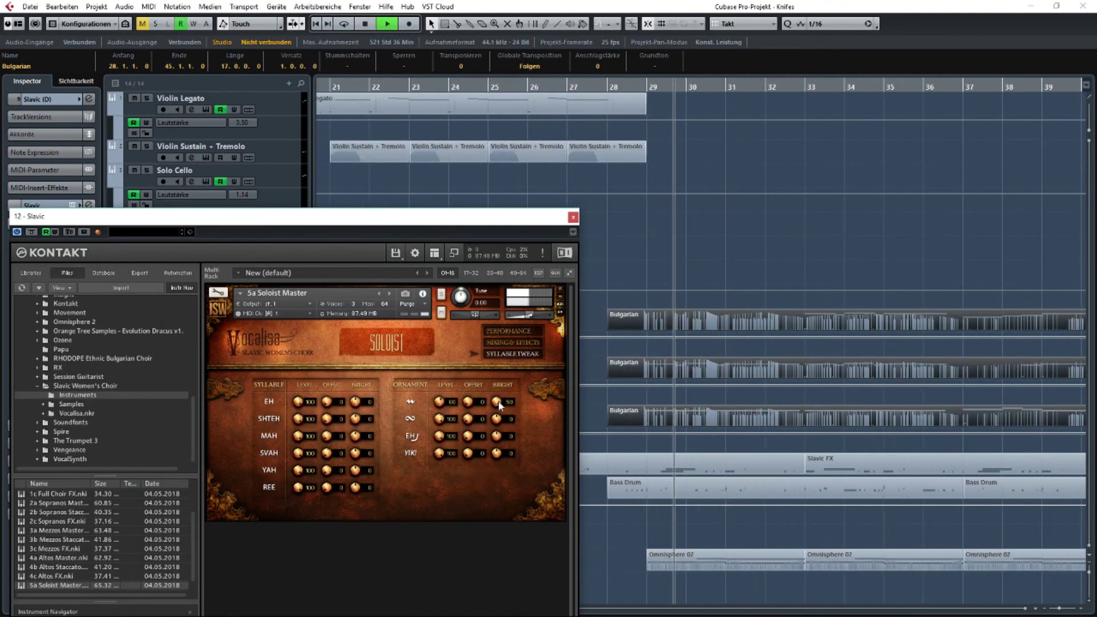
drag(497, 402, 500, 438)
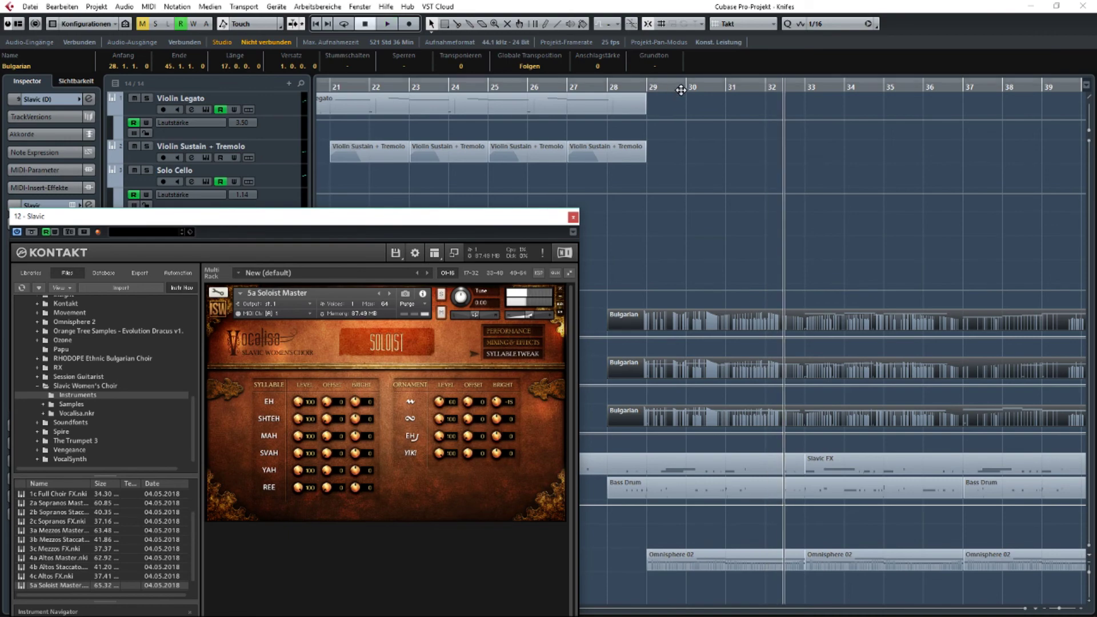
key(space)
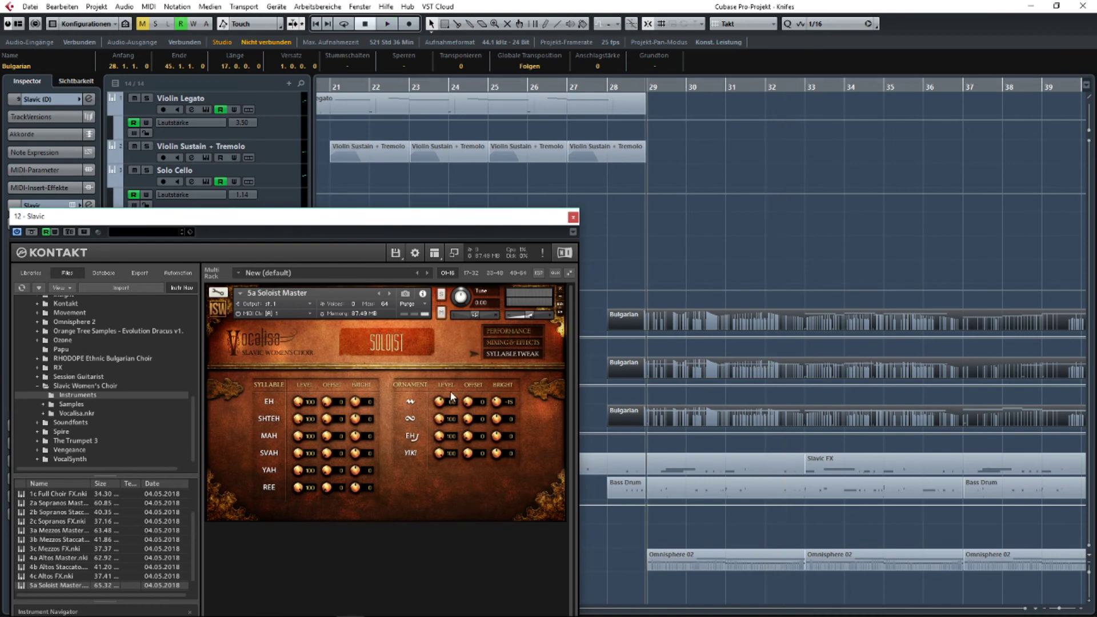
Set the level of the first ornament to 76 during playback and close the Kontakt window.
mouse_move(447, 221)
mouse_down()
mouse_move(436, 355)
mouse_move(404, 460)
mouse_move(426, 420)
mouse_move(444, 205)
mouse_up()
key(space)
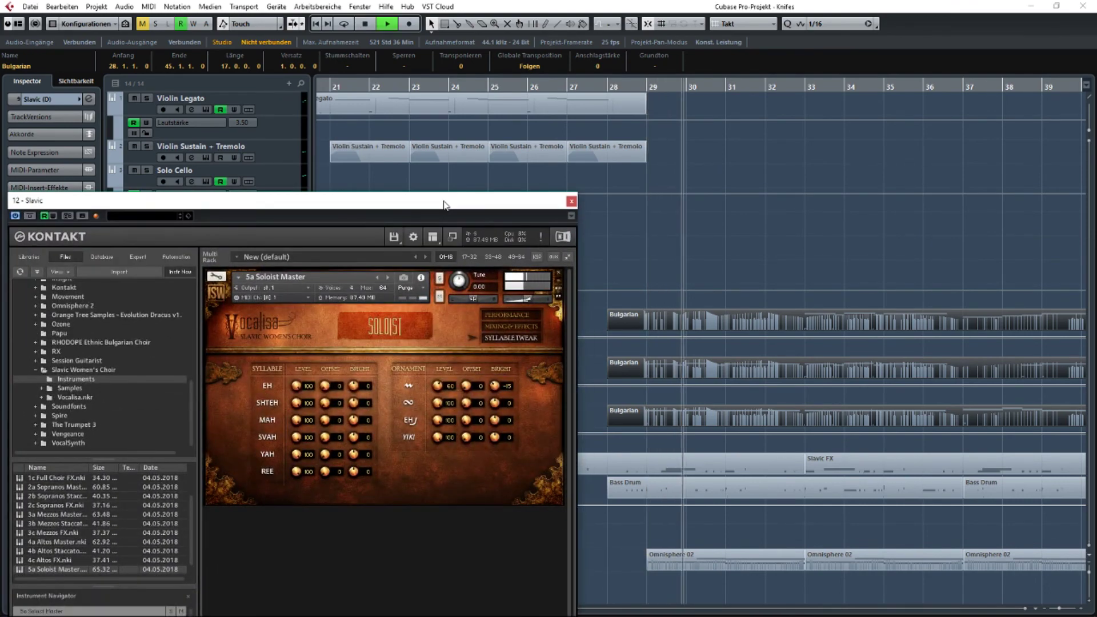
drag(438, 386, 439, 377)
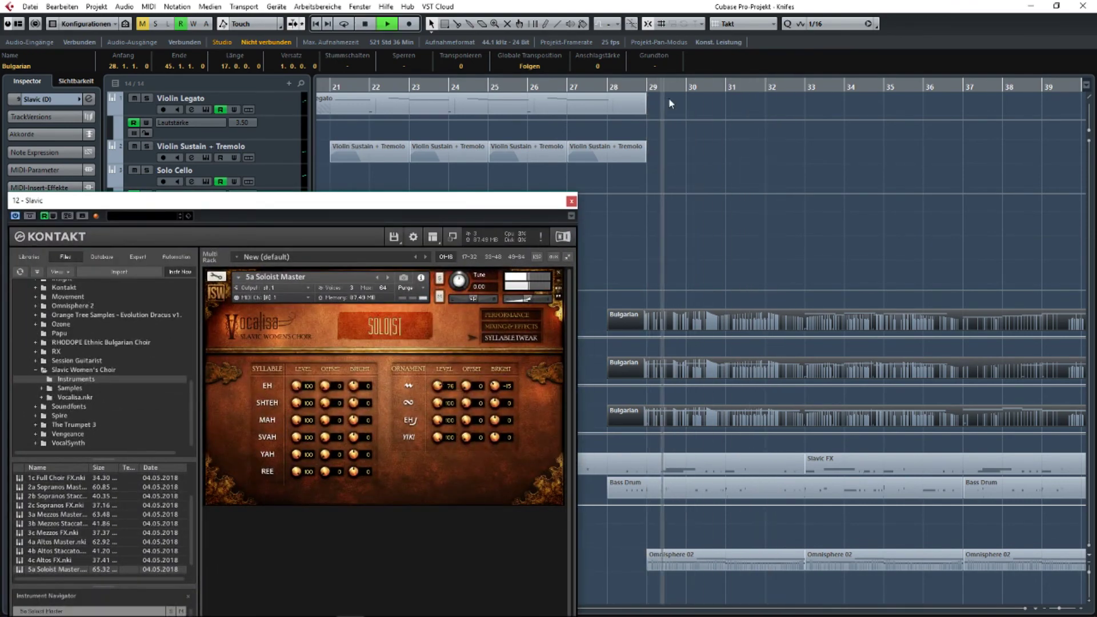
click(573, 203)
Set the second ornament's brightness to -12 in the first Slavic (D) track's Kontakt soloist, play from bar 29 and return to its performance page.
click(205, 325)
key(space)
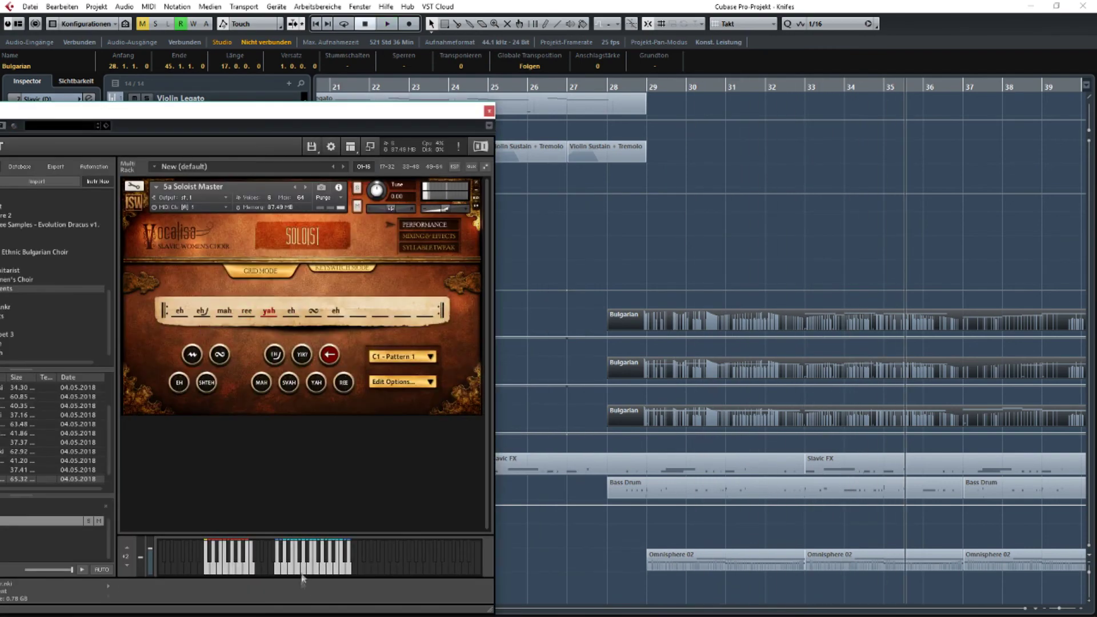
click(419, 248)
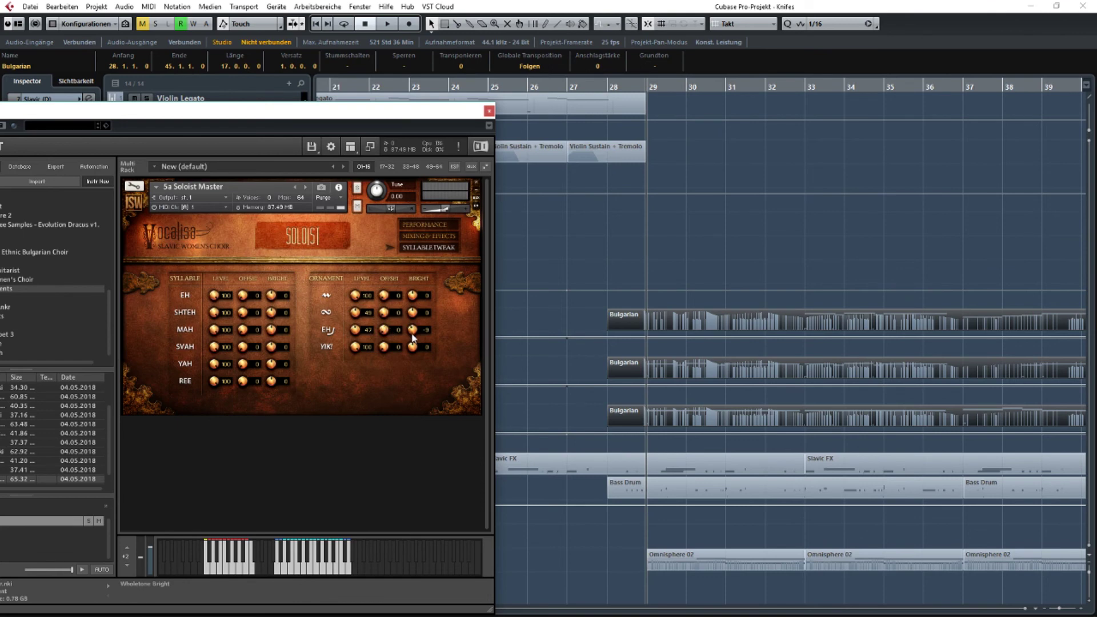
click(424, 225)
click(428, 248)
key(space)
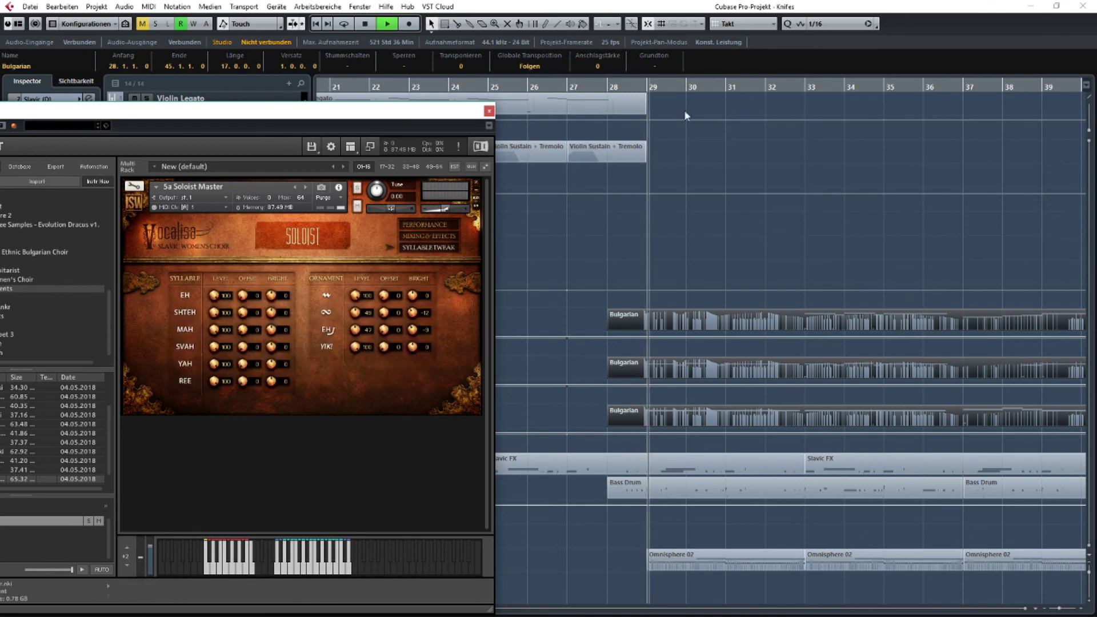
click(417, 225)
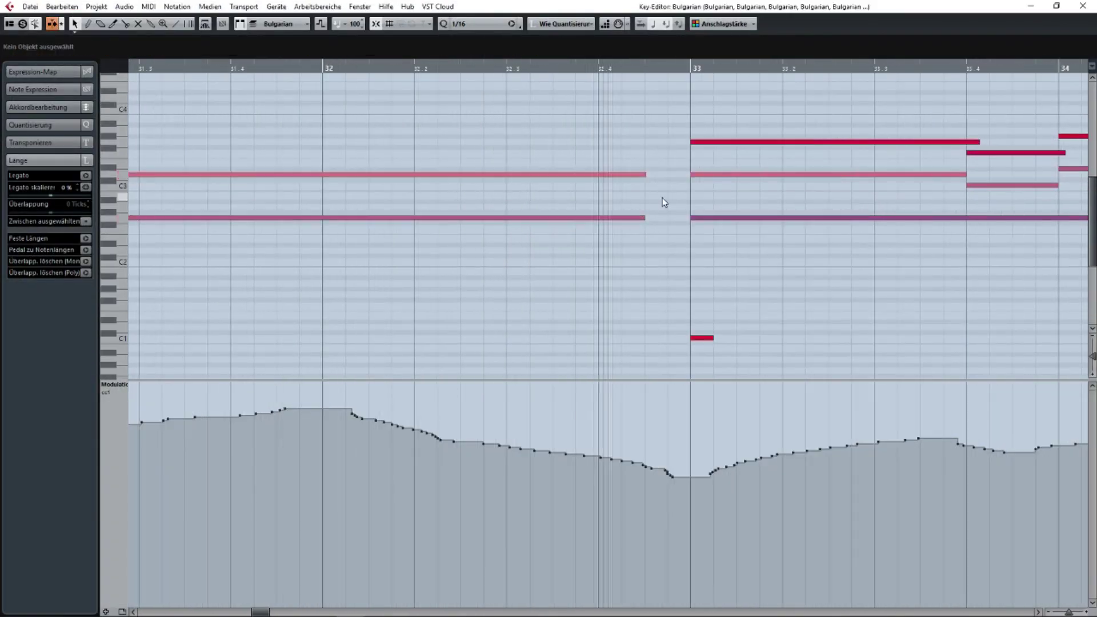
Check the two long notes ending just before bar 33 and listen to the passage from bar 33.
click(643, 173)
click(643, 219)
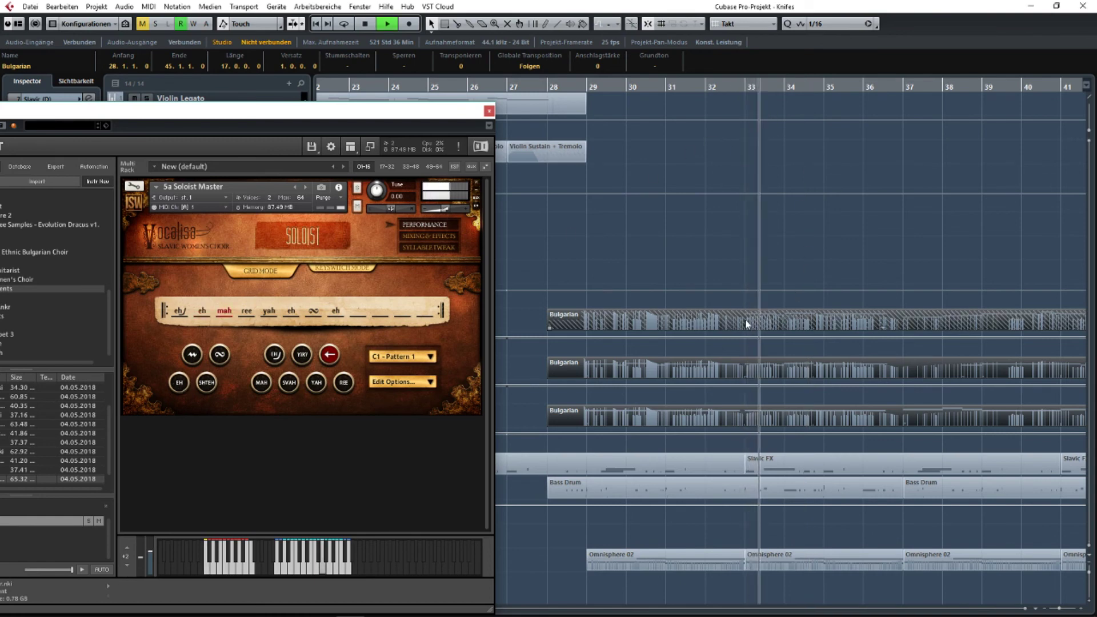
key(space)
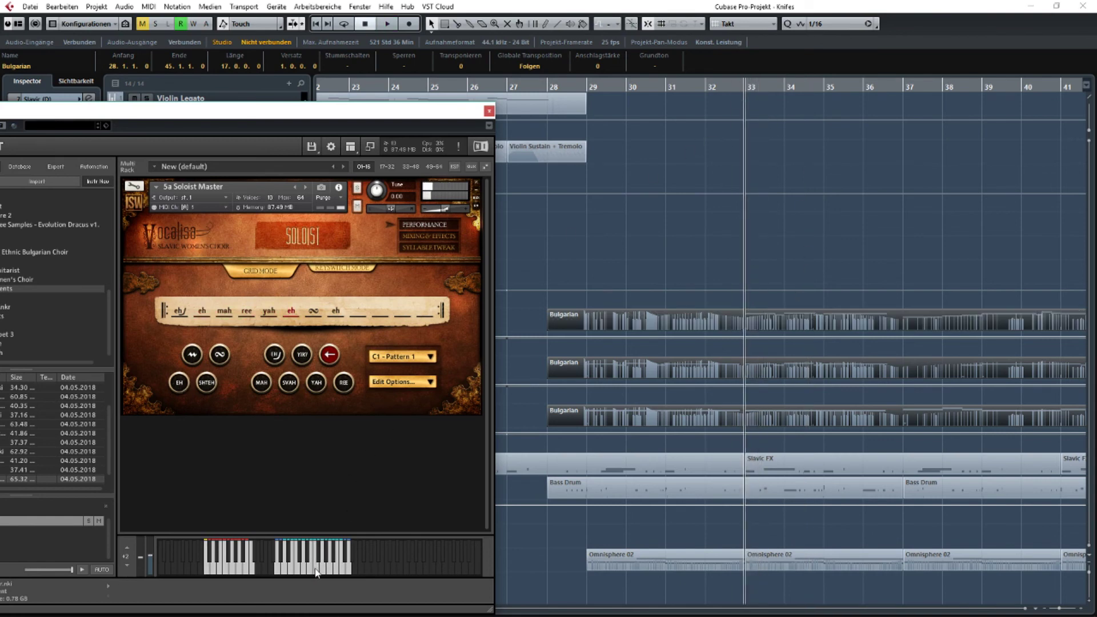
key(space)
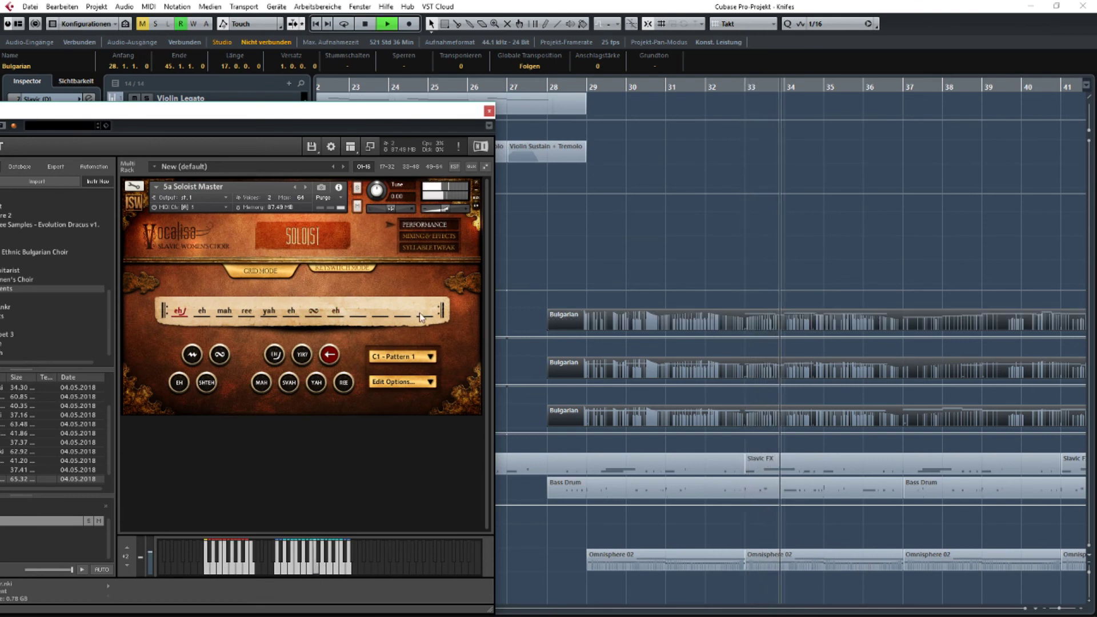
key(space)
In the first Slavic (D) track's Bulgarian part, trim the bar 33 note to end at 33.4 and end the F3 note from 34.4 at bar 35.
double_click(704, 322)
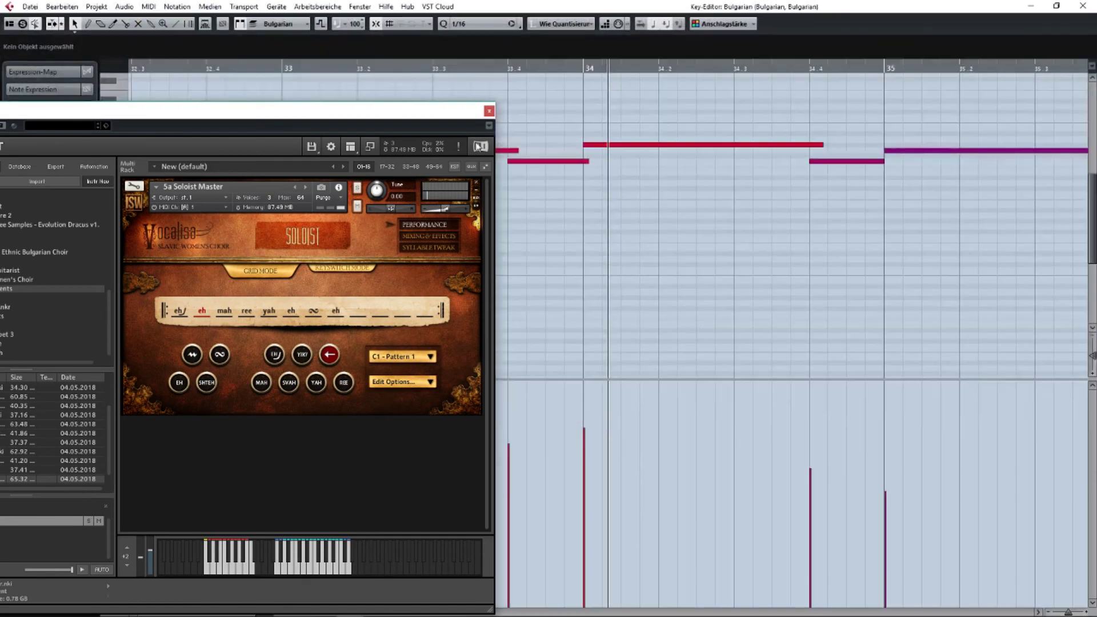
drag(382, 114, 400, 361)
drag(419, 228, 339, 257)
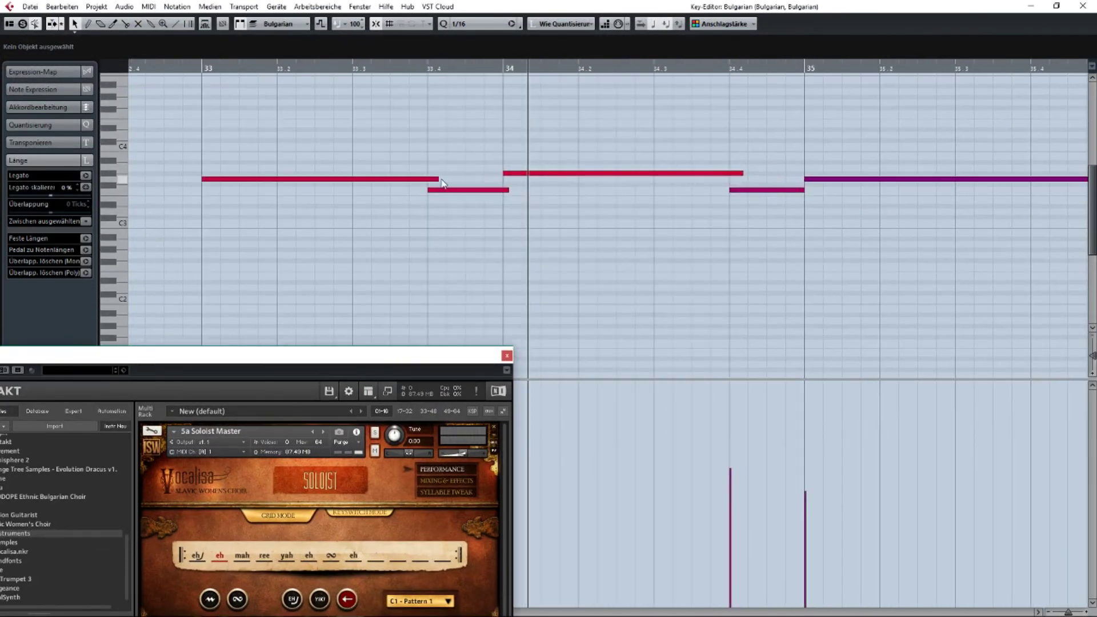
drag(440, 180, 431, 180)
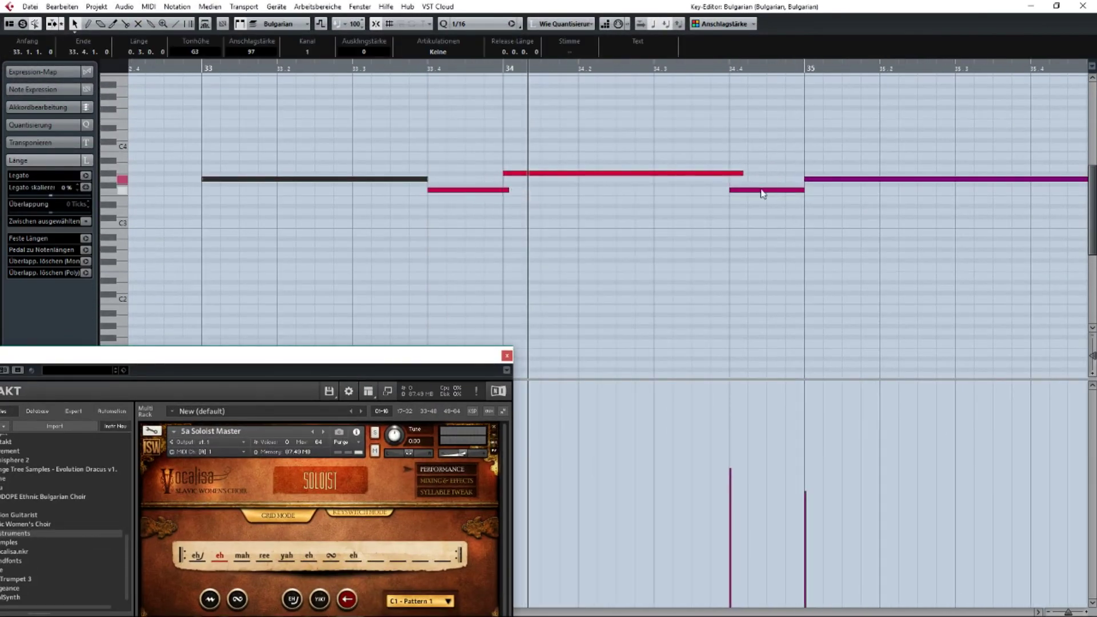
drag(802, 190, 810, 191)
click(1082, 6)
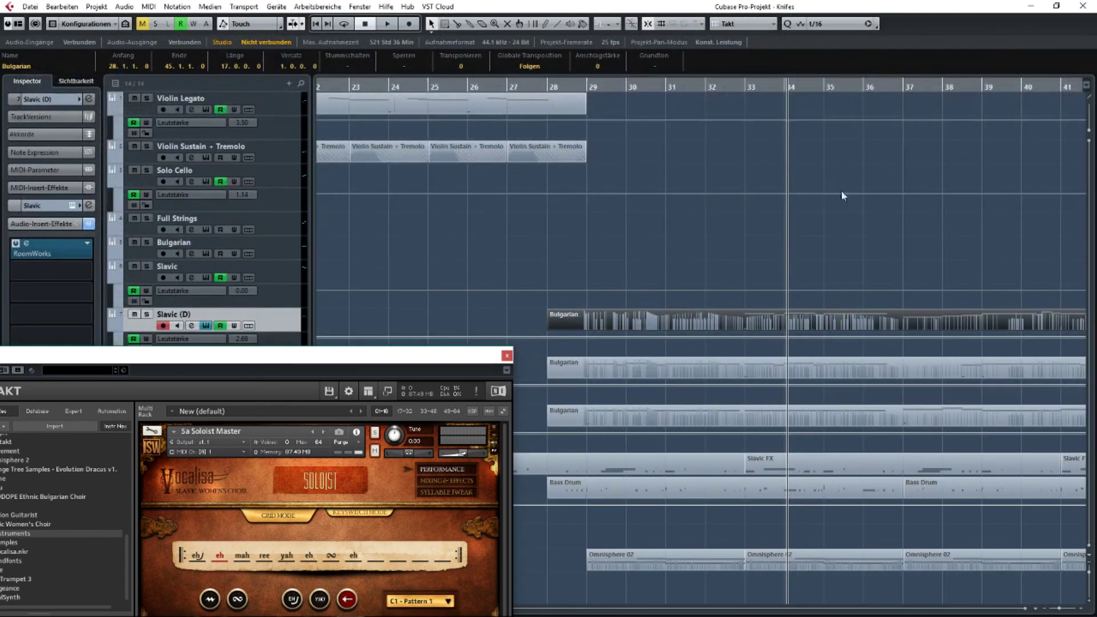
Play the passage around bars 33 to 40 while watching the syllable sequence in the Kontakt soloist.
drag(365, 359, 374, 171)
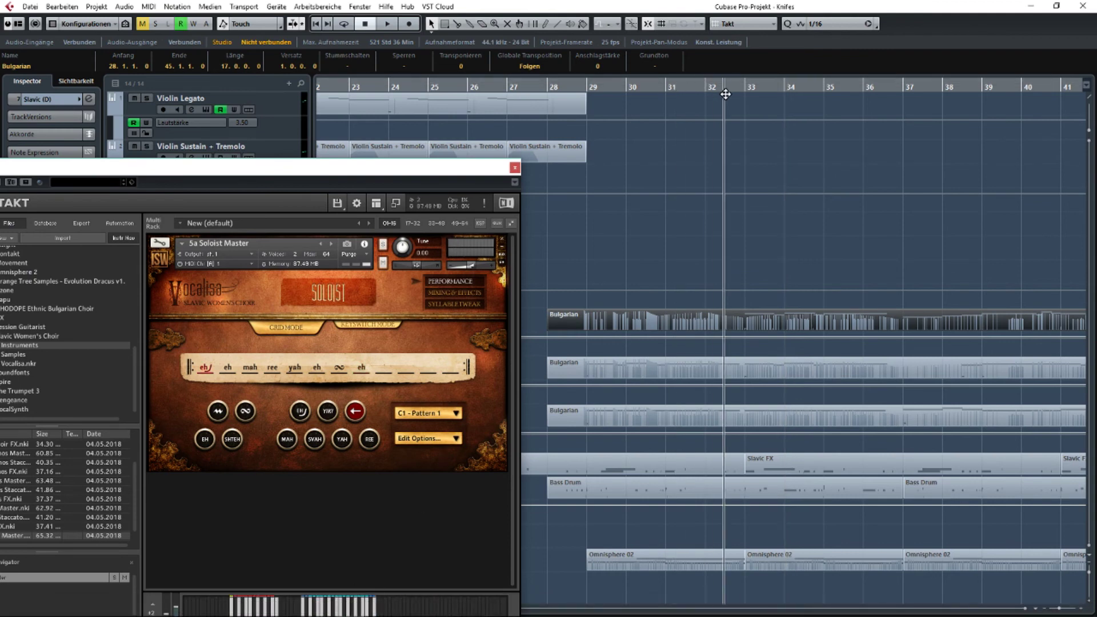
key(space)
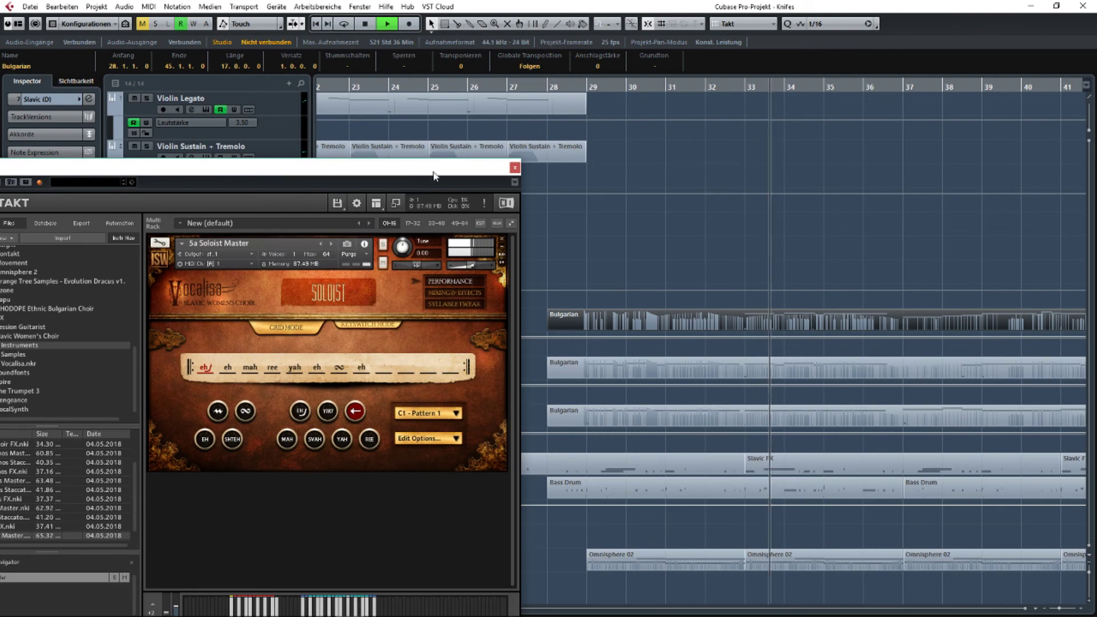
drag(433, 175, 474, 95)
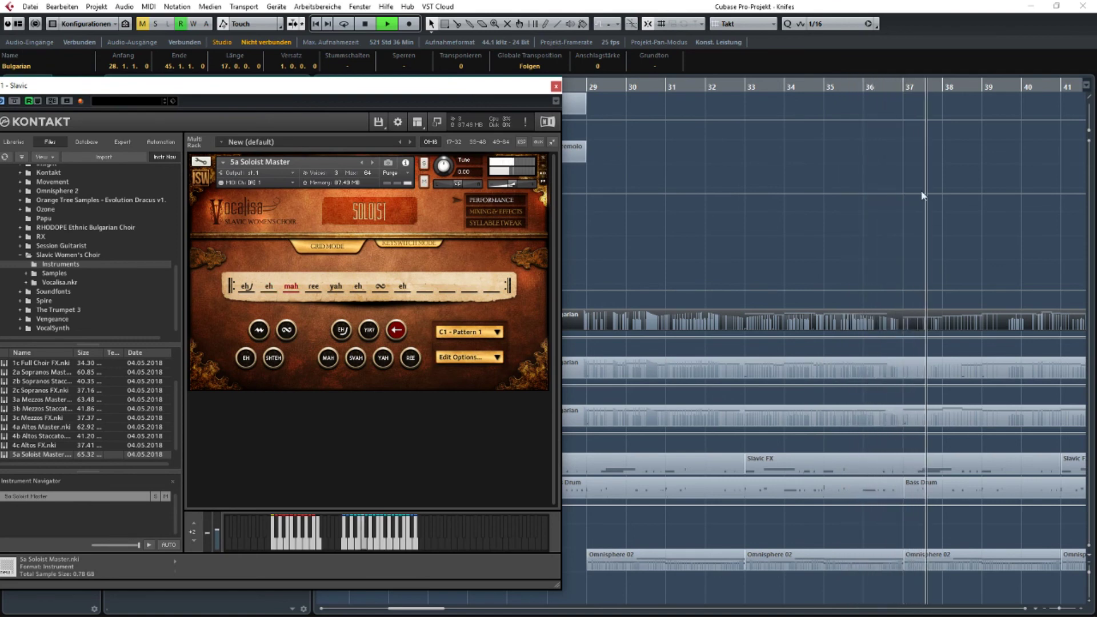
drag(949, 201, 696, 201)
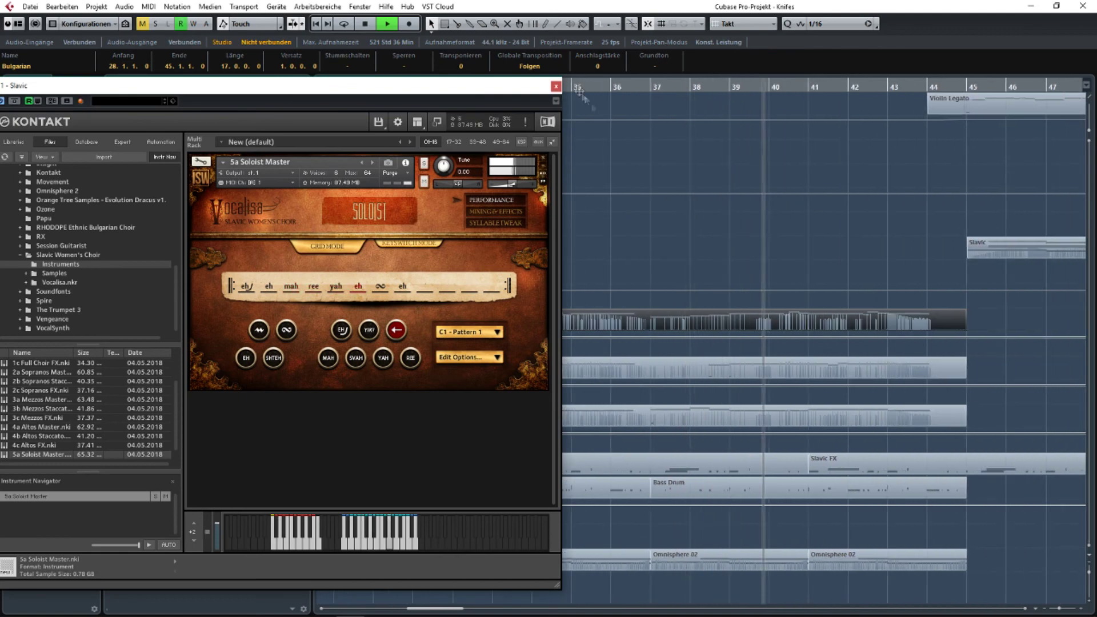
click(555, 86)
scroll(554, 107, left, 1)
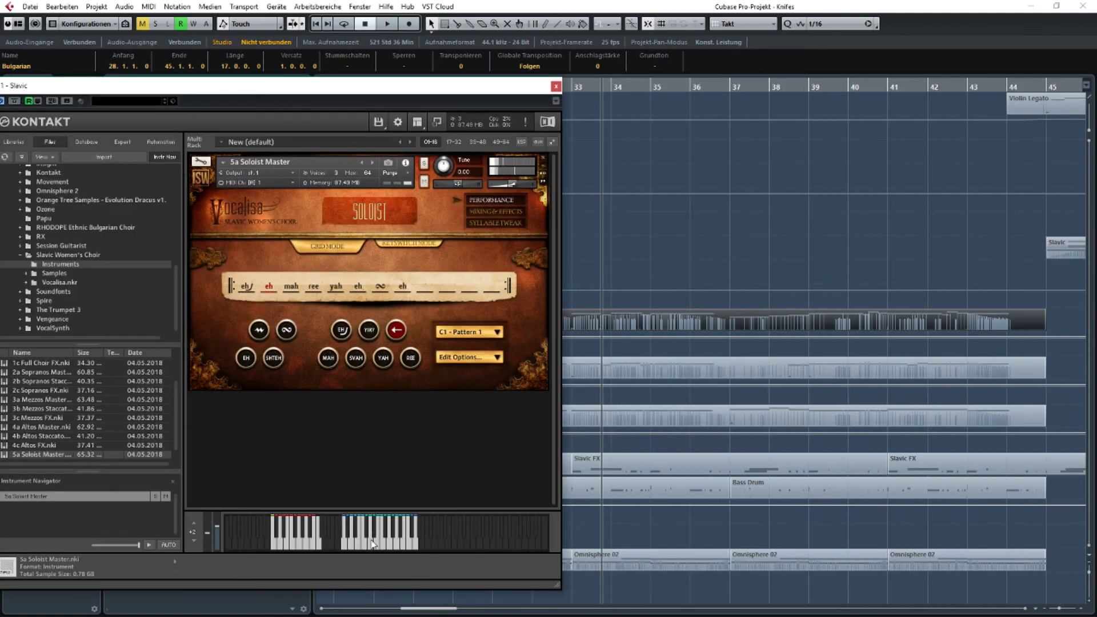
key(space)
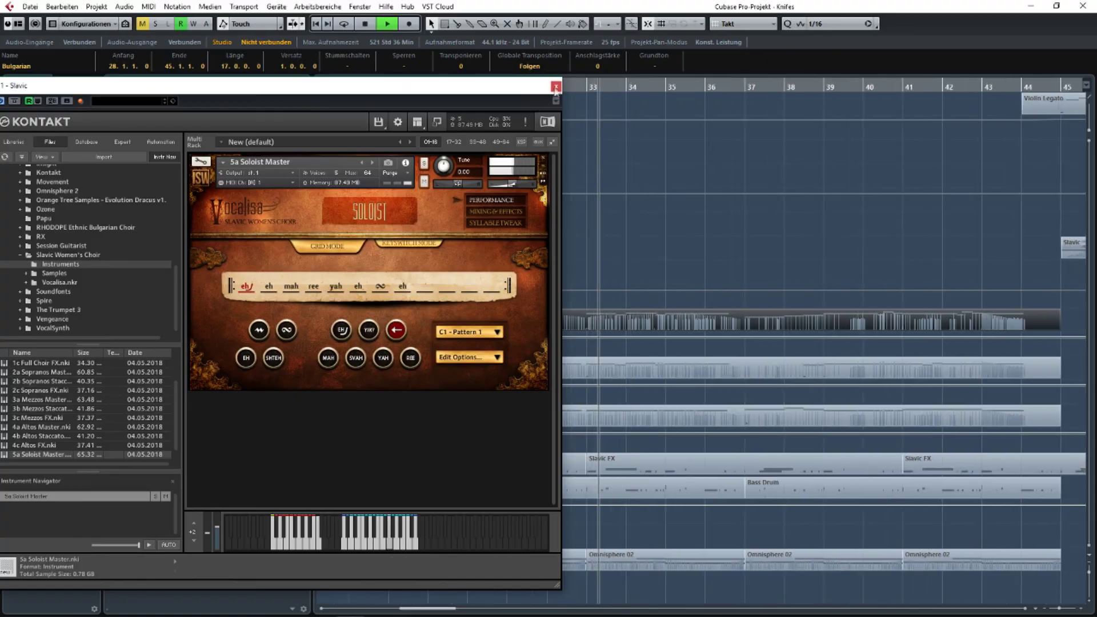
click(555, 86)
Reopen the first Slavic (D) track's Bulgarian part and trim the G#3 note from bar 34 to end at 34.4.
double_click(677, 318)
click(542, 191)
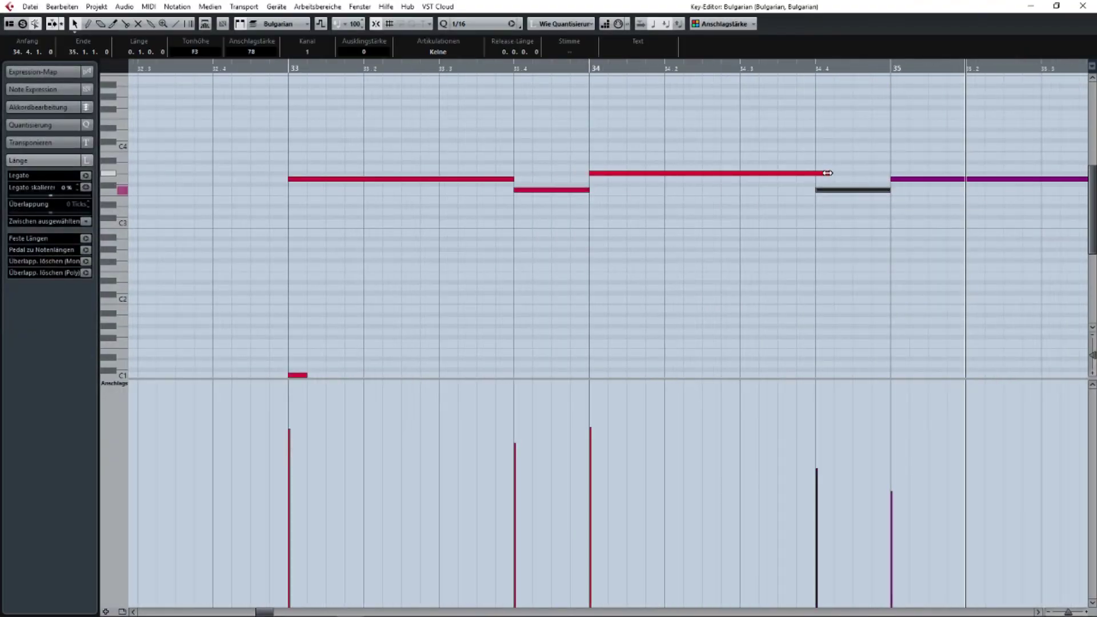
drag(827, 173, 814, 173)
Extend the starts of the three notes from bar 34 onward slightly earlier, the first to 33.4.4.93, and play the passage.
drag(926, 169, 555, 242)
shift+click(552, 190)
drag(593, 174, 588, 175)
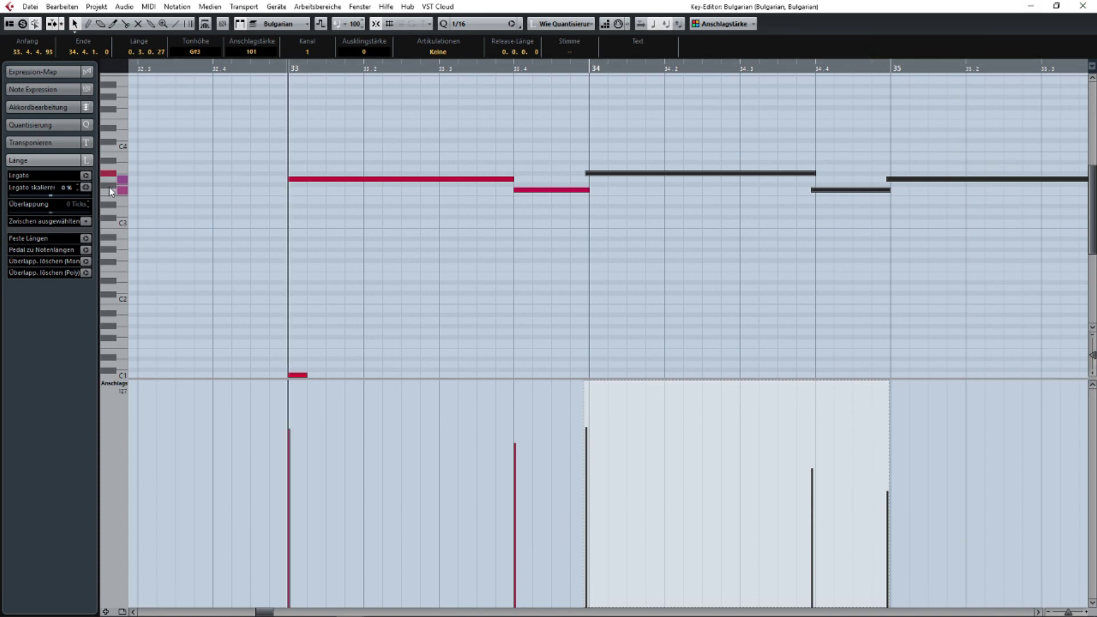
key(space)
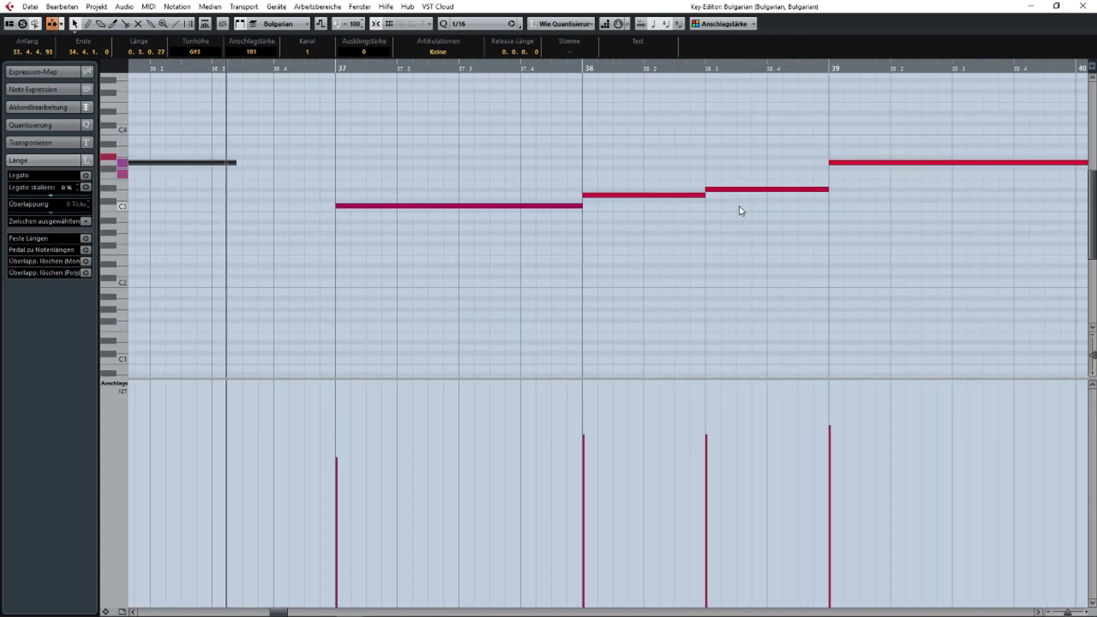
Trim the overlapping note ends between bars 39 and 41 and extend the three short notes' starts slightly earlier, the first to 40.2.2.82.
drag(739, 207, 665, 216)
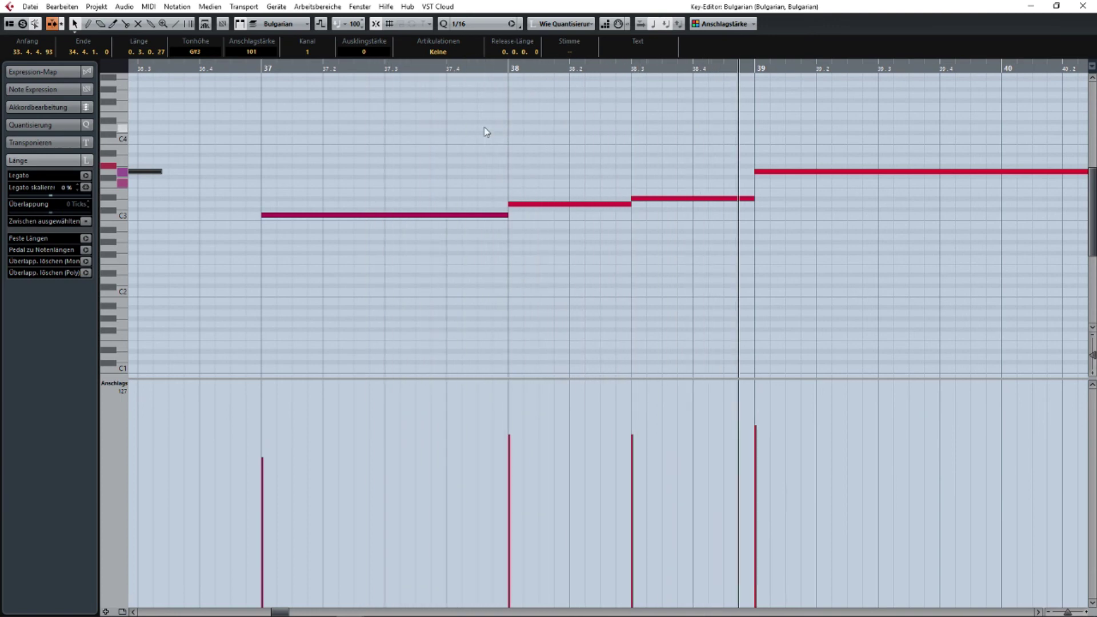
key(g)
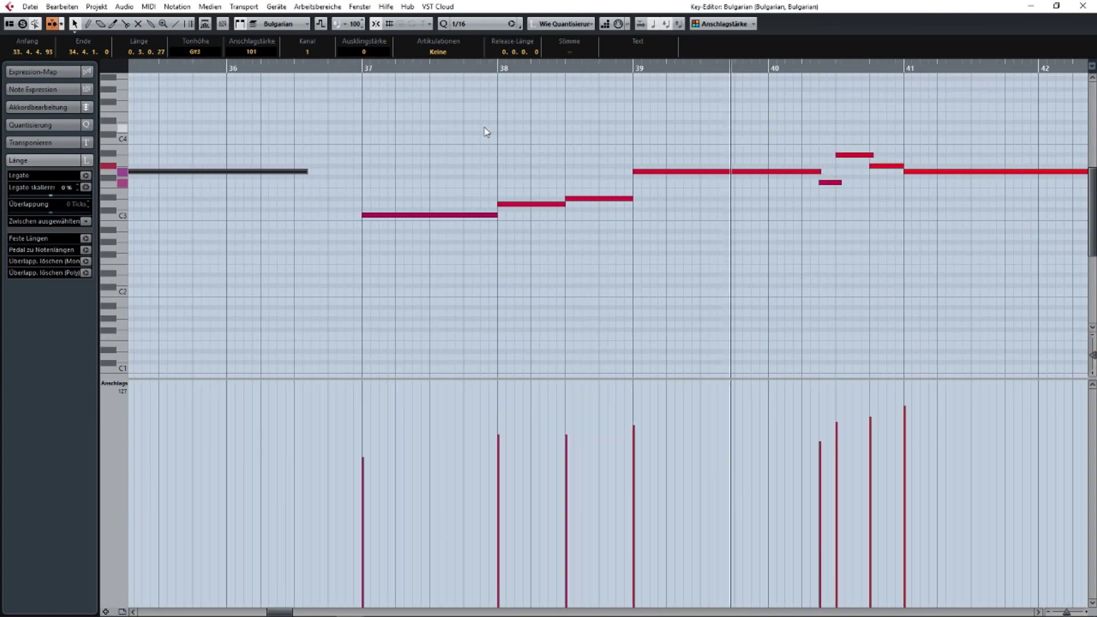
drag(864, 171, 565, 182)
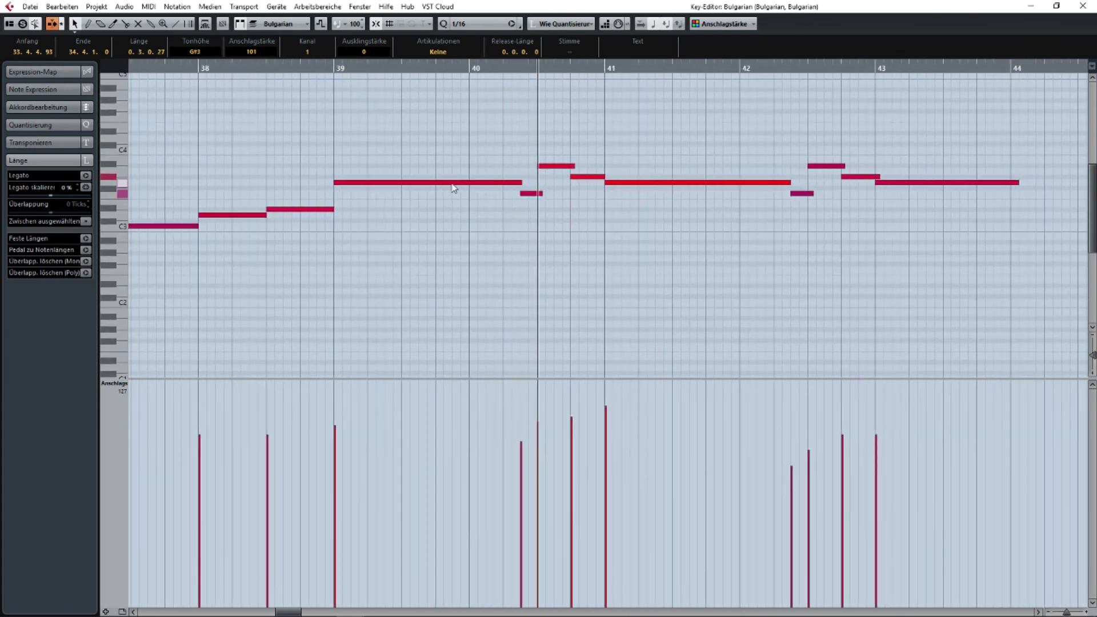
scroll(454, 187, up, 2)
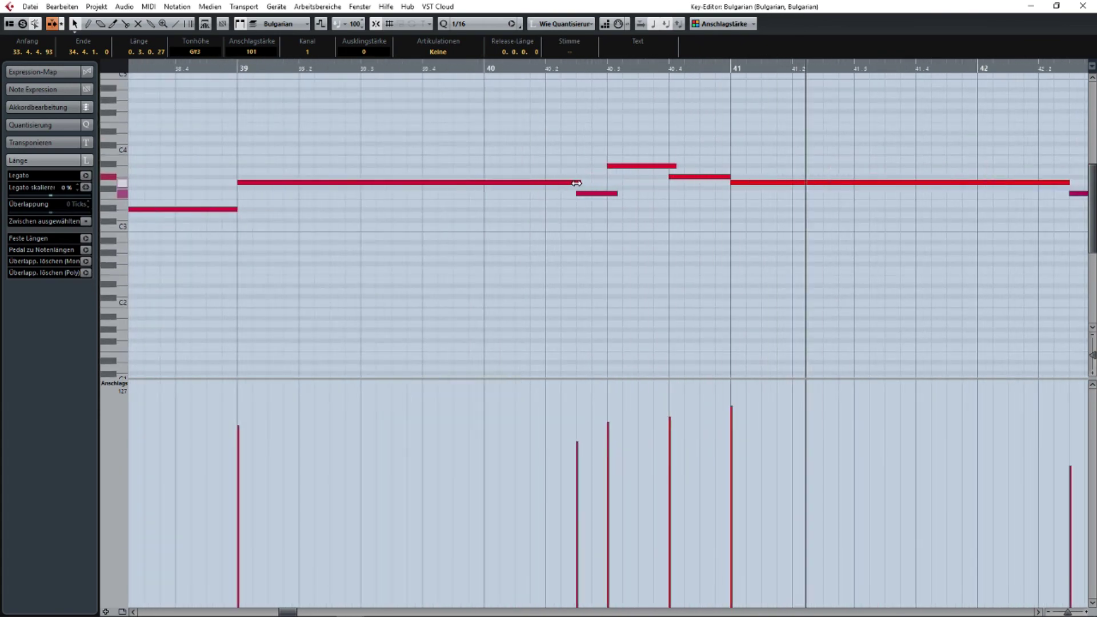
drag(579, 183, 607, 196)
drag(714, 139, 572, 194)
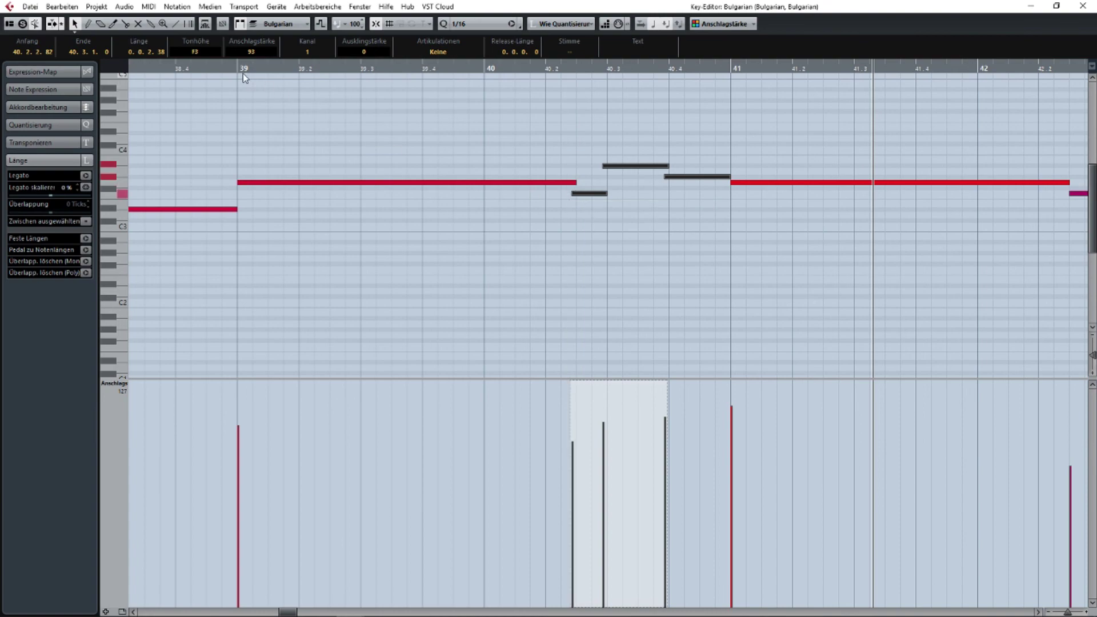
Play the edited part from bar 39 and check its syllable sequence in the first Slavic (D) track's Kontakt soloist.
click(243, 73)
key(space)
click(1083, 6)
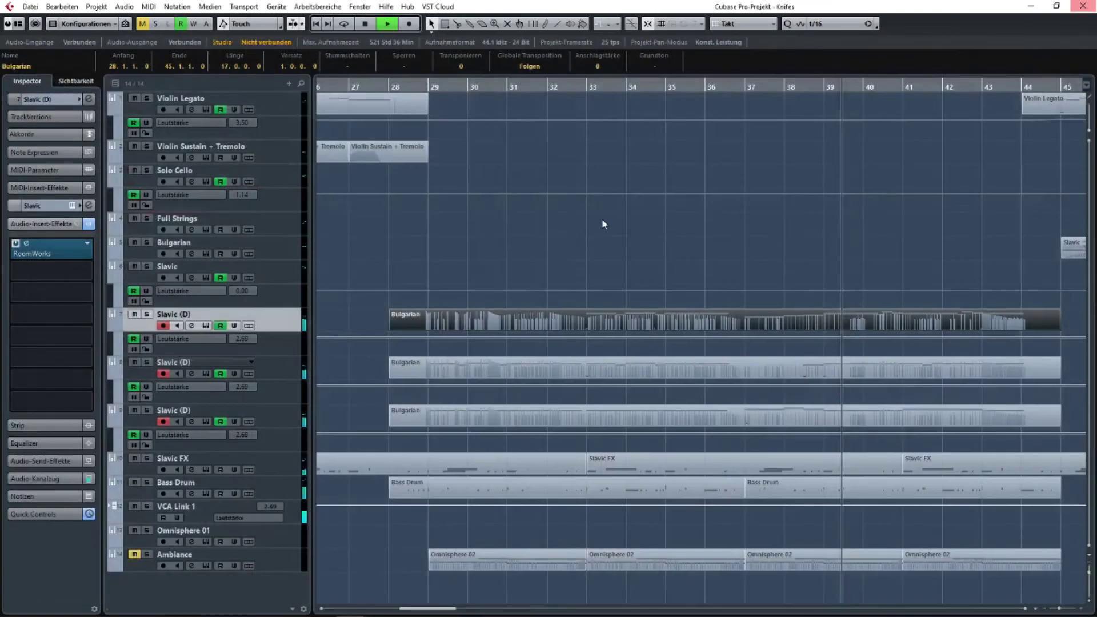
click(193, 325)
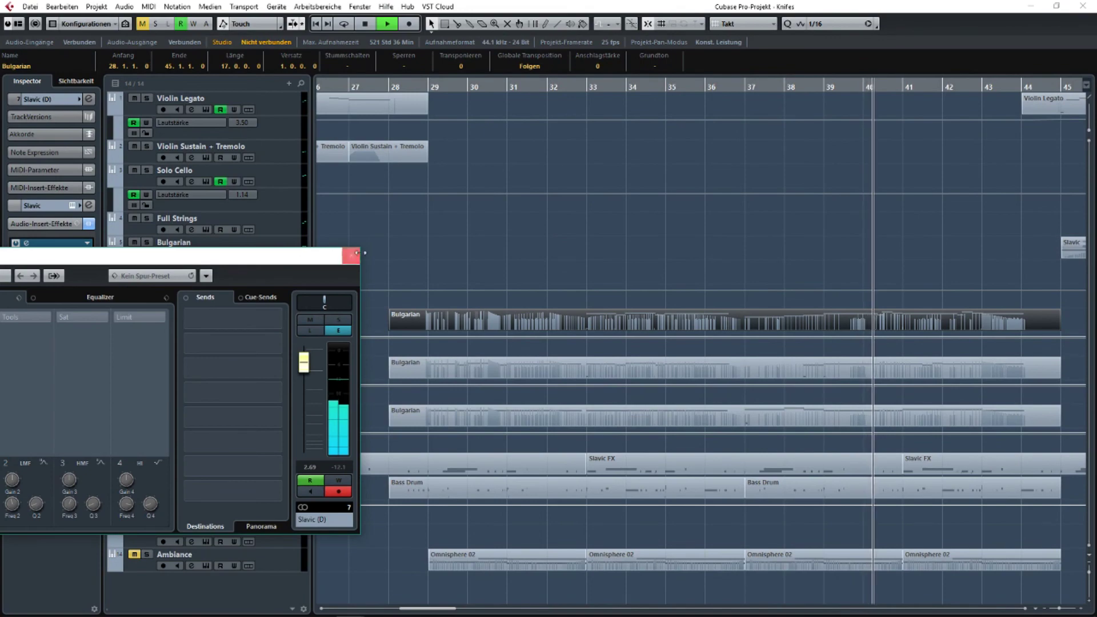
click(352, 255)
click(204, 324)
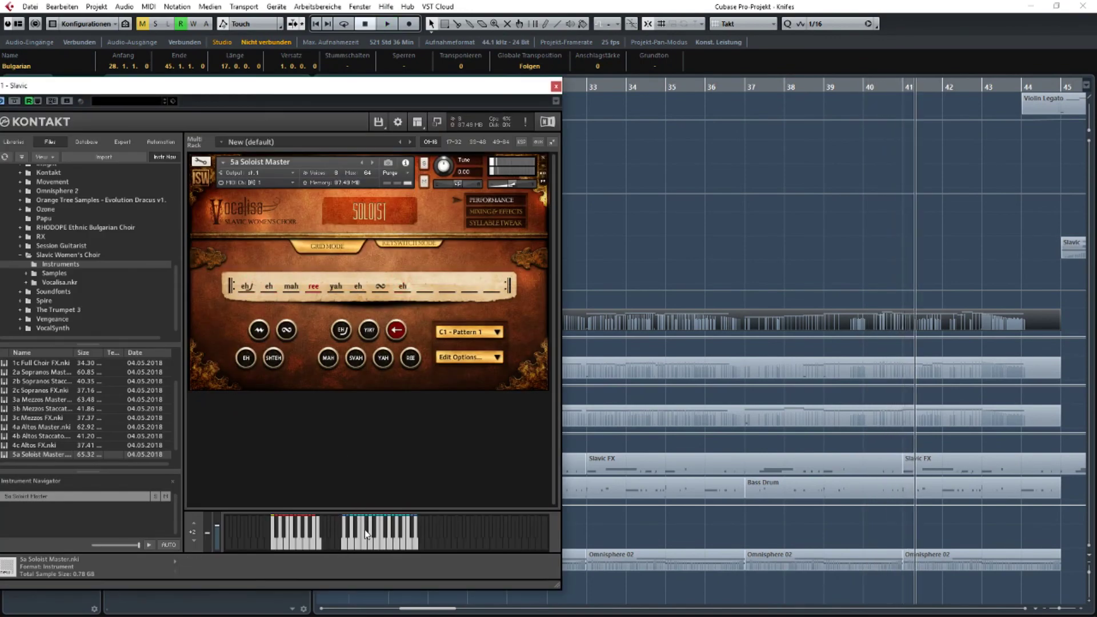
Reopen the first Slavic track's Bulgarian part and trim the three overlapping short notes to end at 42.3, 42.4 and 43.
click(743, 86)
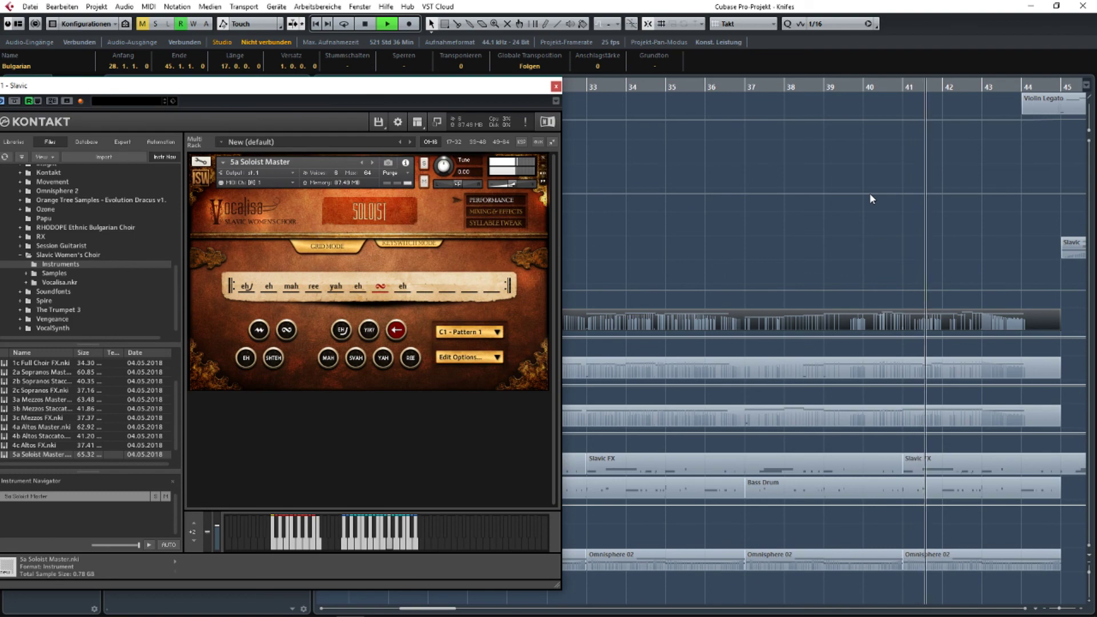
double_click(937, 319)
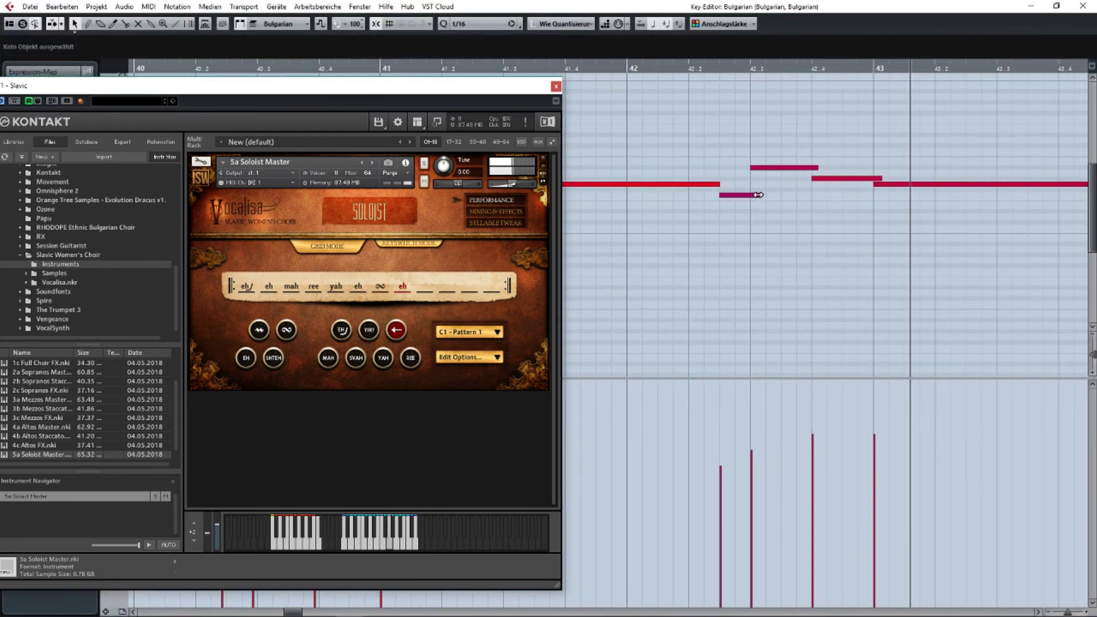
drag(758, 195, 751, 195)
drag(882, 178, 873, 178)
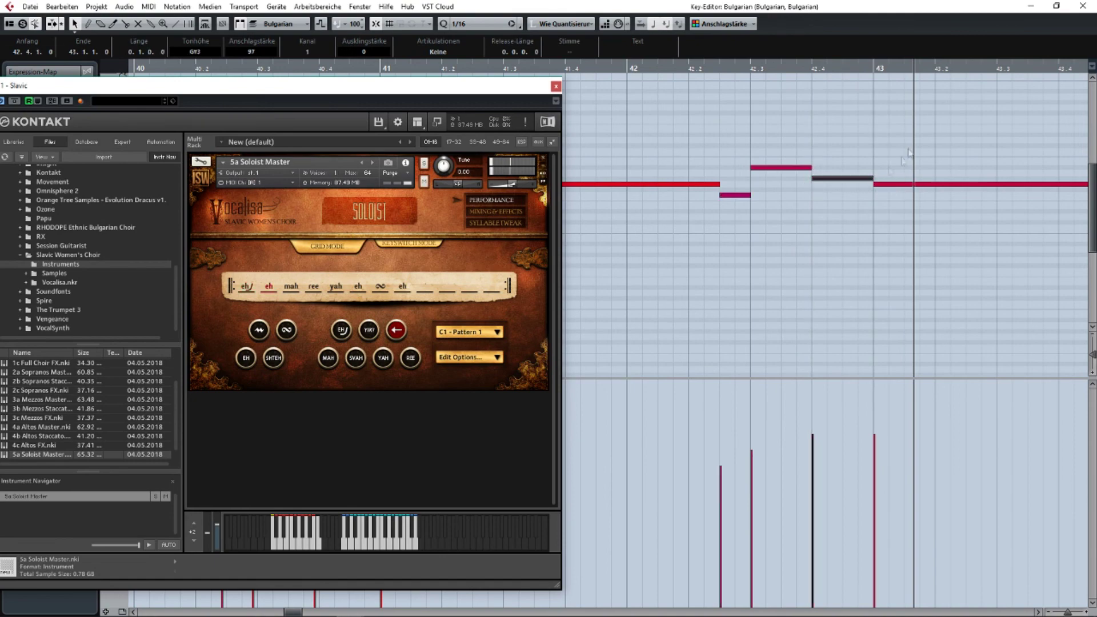
drag(912, 223, 747, 168)
scroll(795, 192, down, 3)
drag(794, 191, 685, 186)
click(833, 243)
scroll(833, 243, up, 3)
key(Return)
Open the second Slavic track's Bulgarian part and trim the overlapping notes to end at 29.4, 30 and 30.4.
double_click(805, 364)
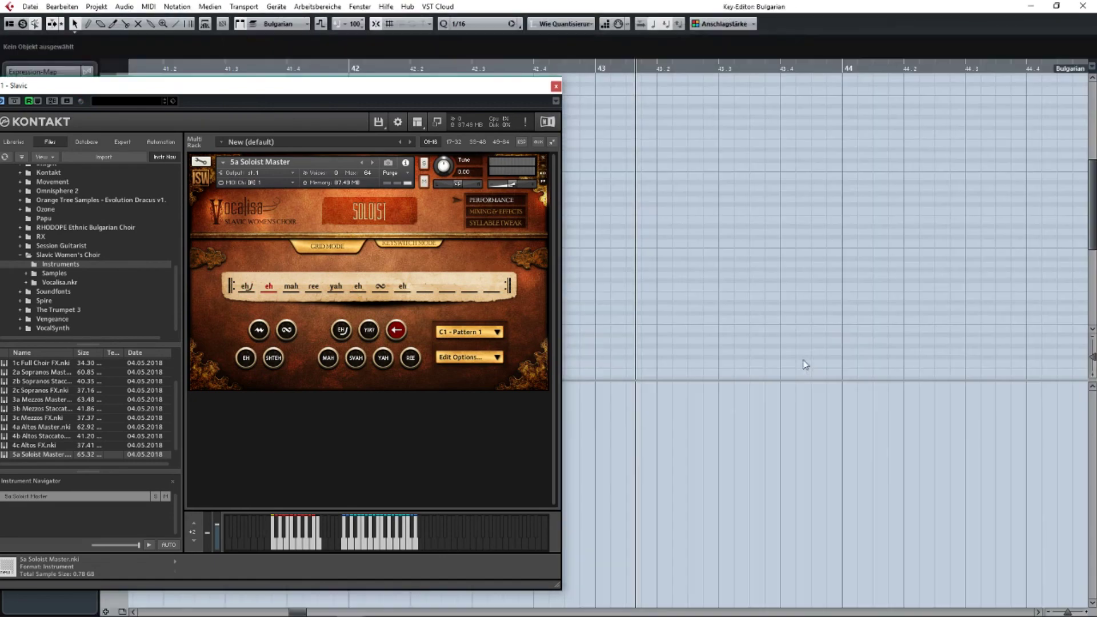
click(555, 87)
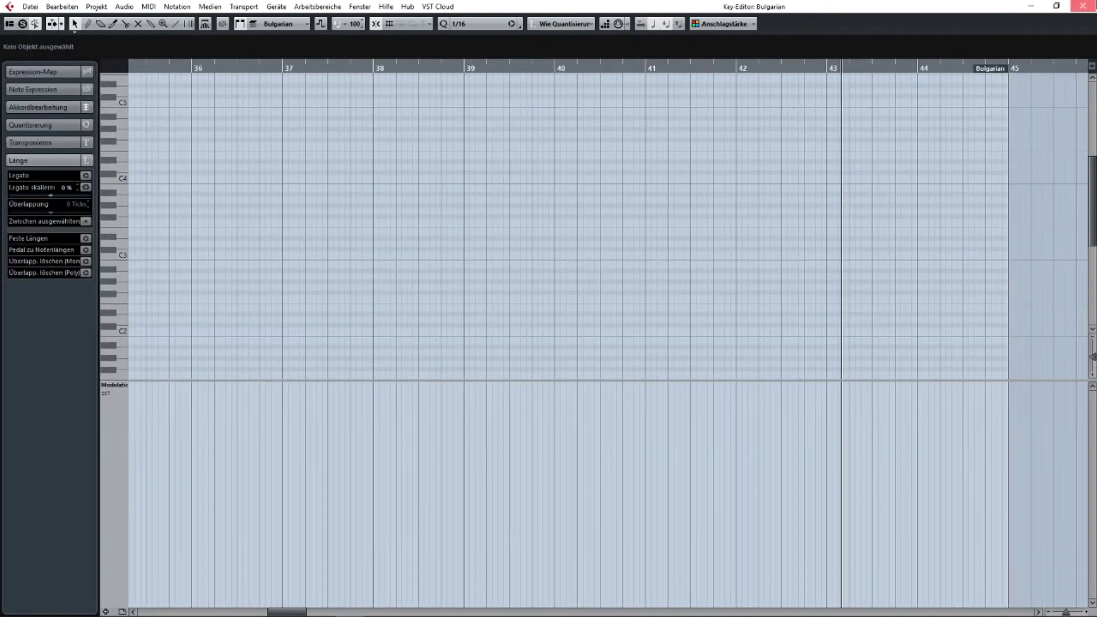
key(Return)
double_click(711, 366)
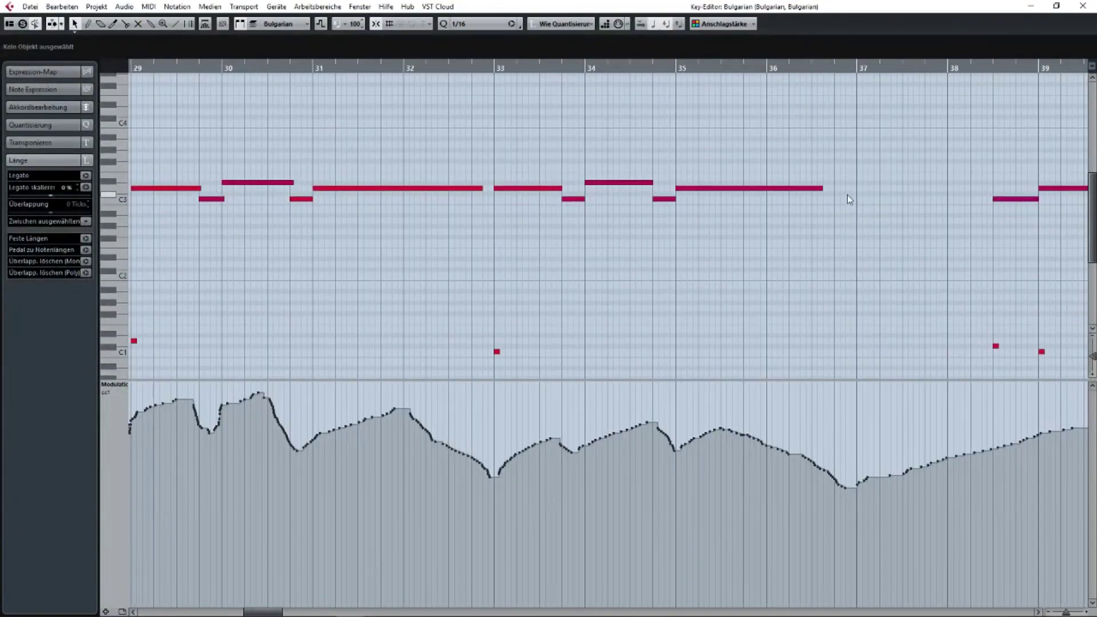
scroll(433, 200, up, 6)
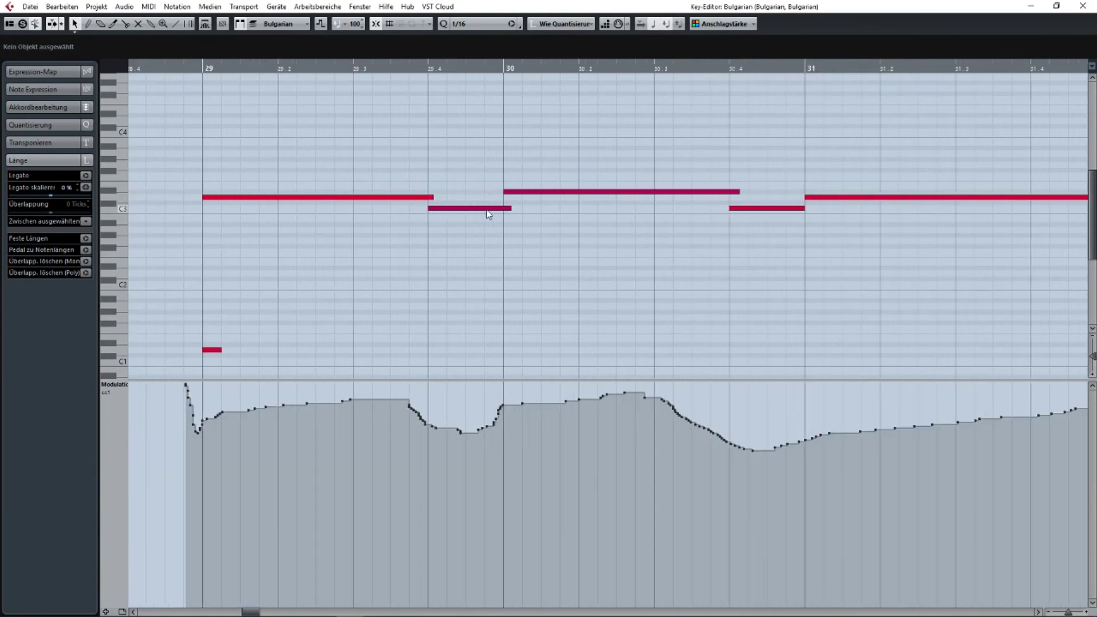
drag(509, 209, 503, 209)
drag(433, 197, 427, 198)
drag(739, 192, 731, 191)
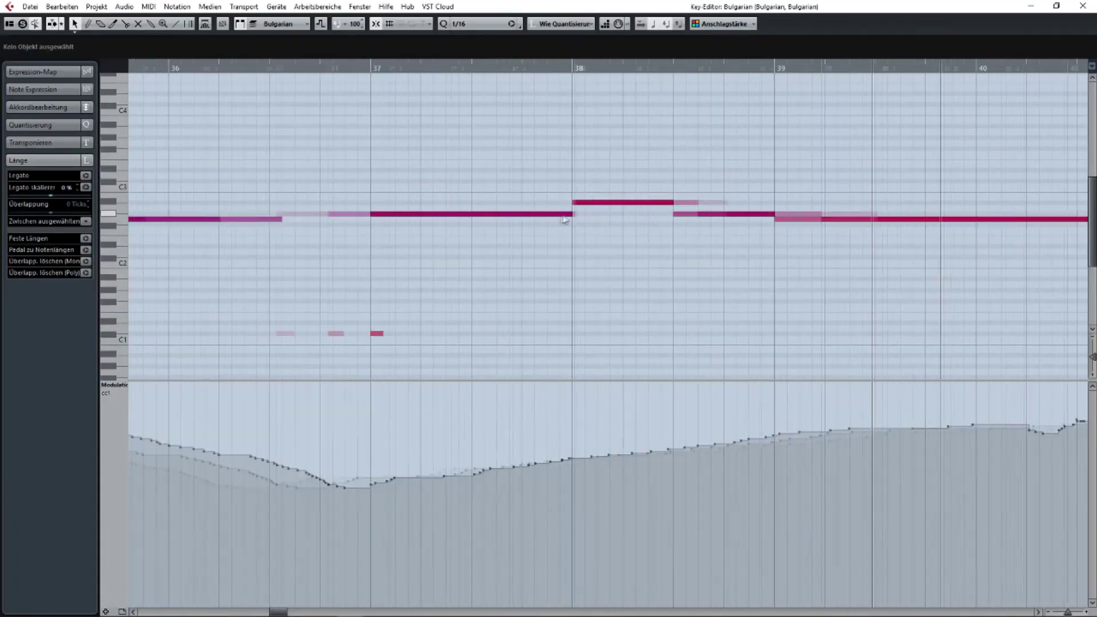
Shift the three notes between bars 37 and 39 slightly earlier, the first to start at 36.4.4.90.
drag(548, 162, 678, 230)
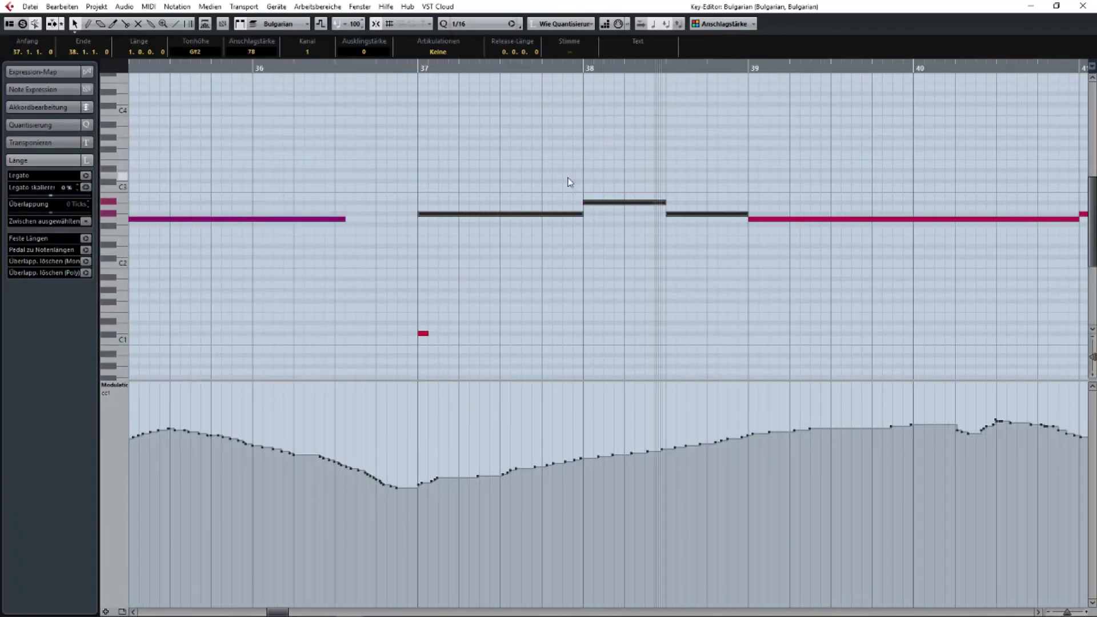
drag(565, 178, 610, 232)
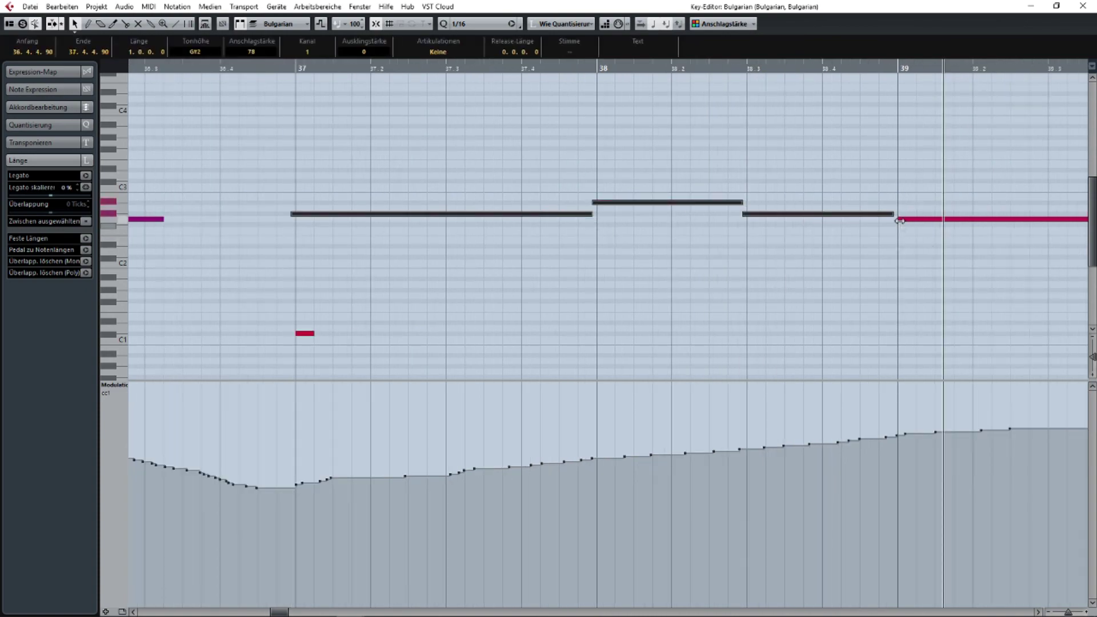
click(914, 221)
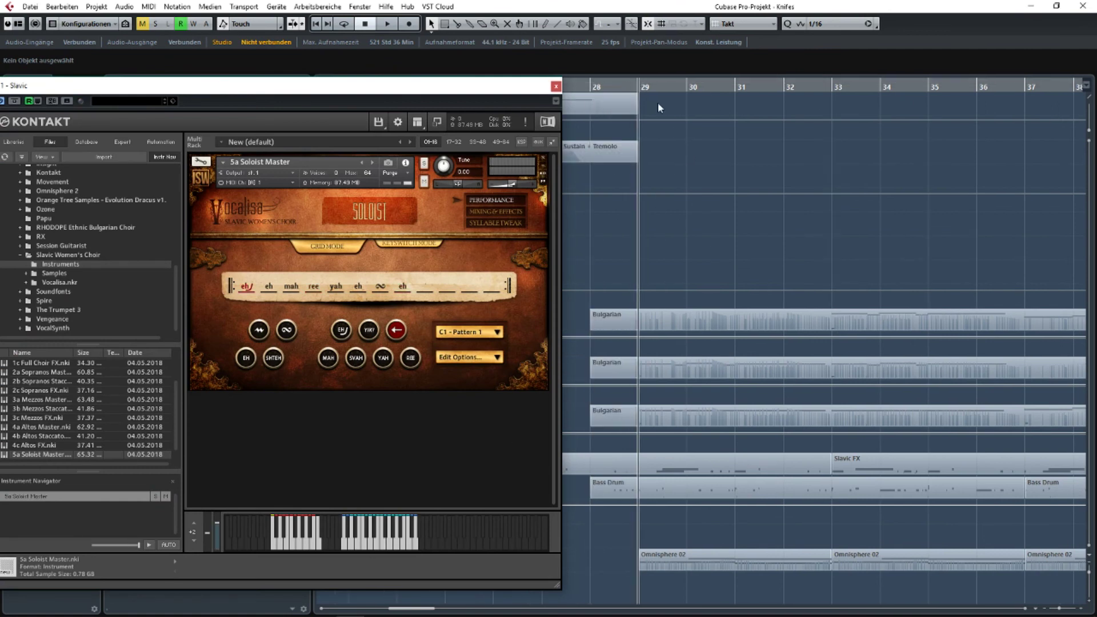
Play the arrangement from bar 29 and open the first two Slavic tracks' Bulgarian parts together in the Key Editor.
key(space)
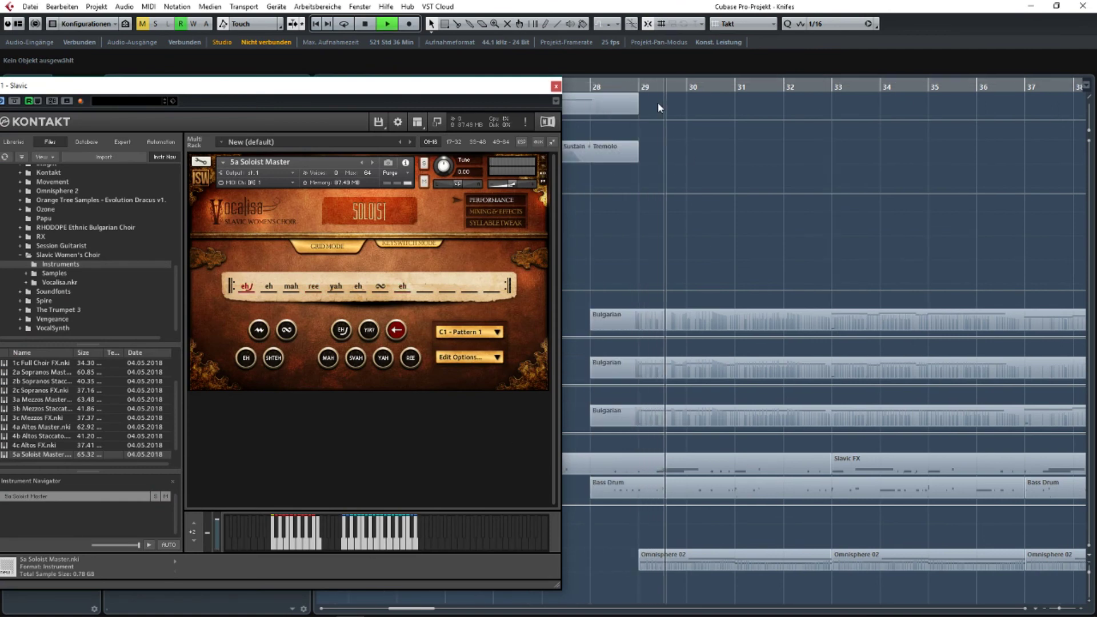
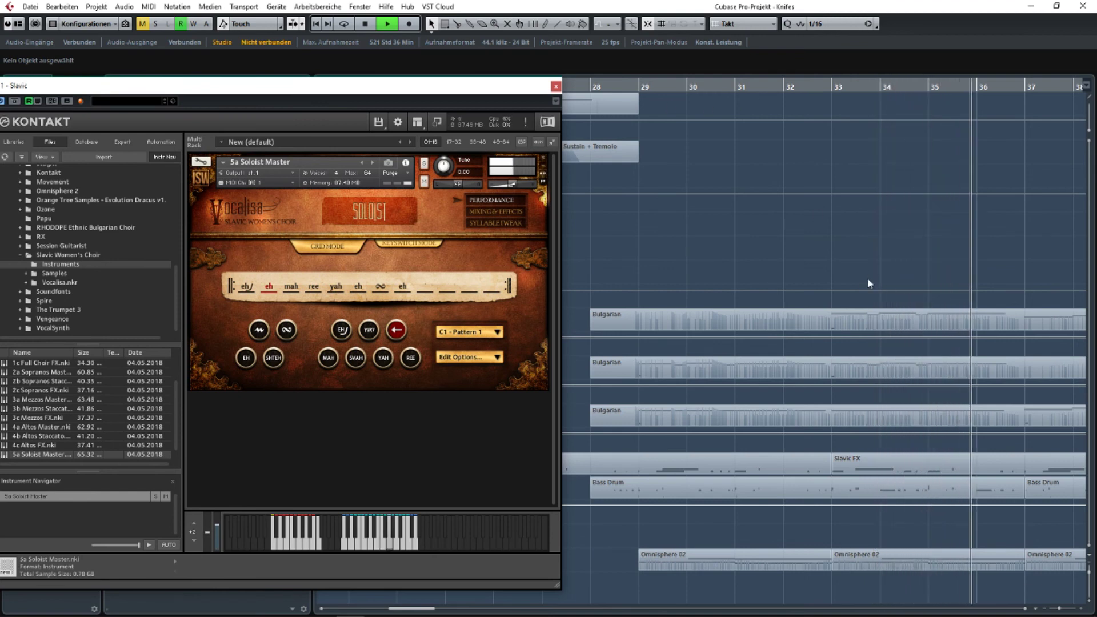
drag(856, 268, 942, 371)
key(Return)
key(f)
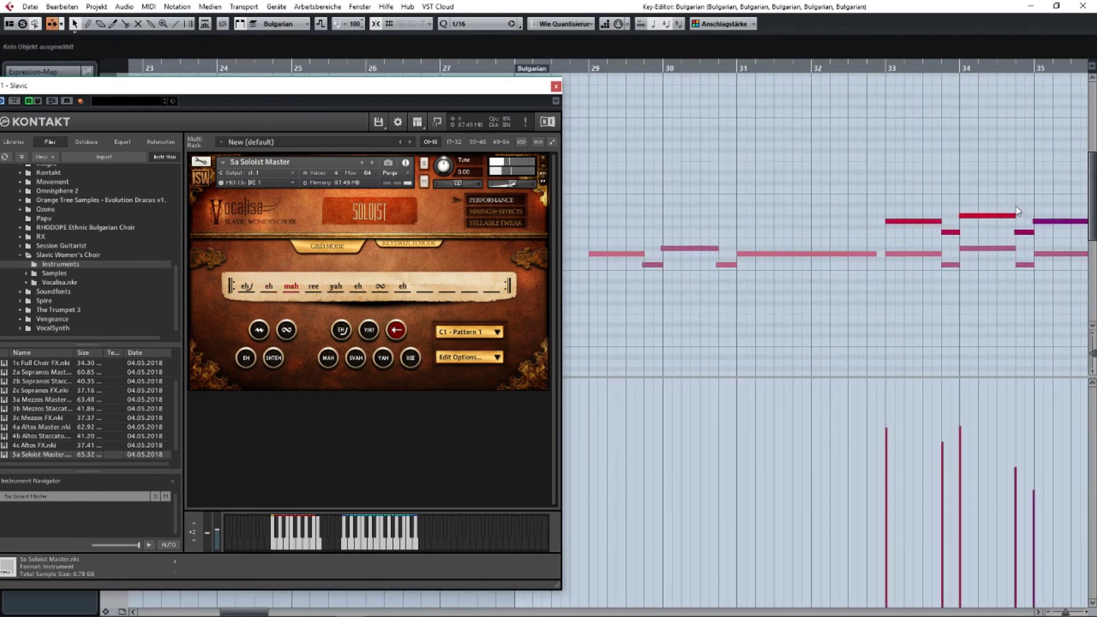
Compare the note starts and ends of the two Slavic parts between bars 33 and 43 during playback.
scroll(952, 208, up, 5)
drag(962, 200, 728, 197)
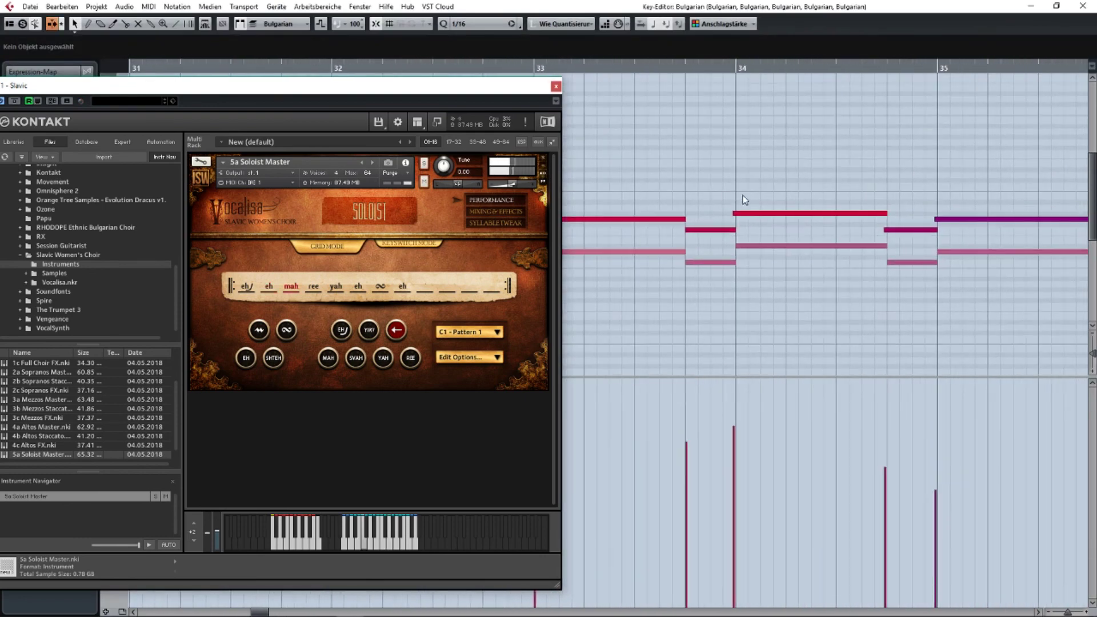
scroll(822, 194, up, 3)
key(g)
key(g)
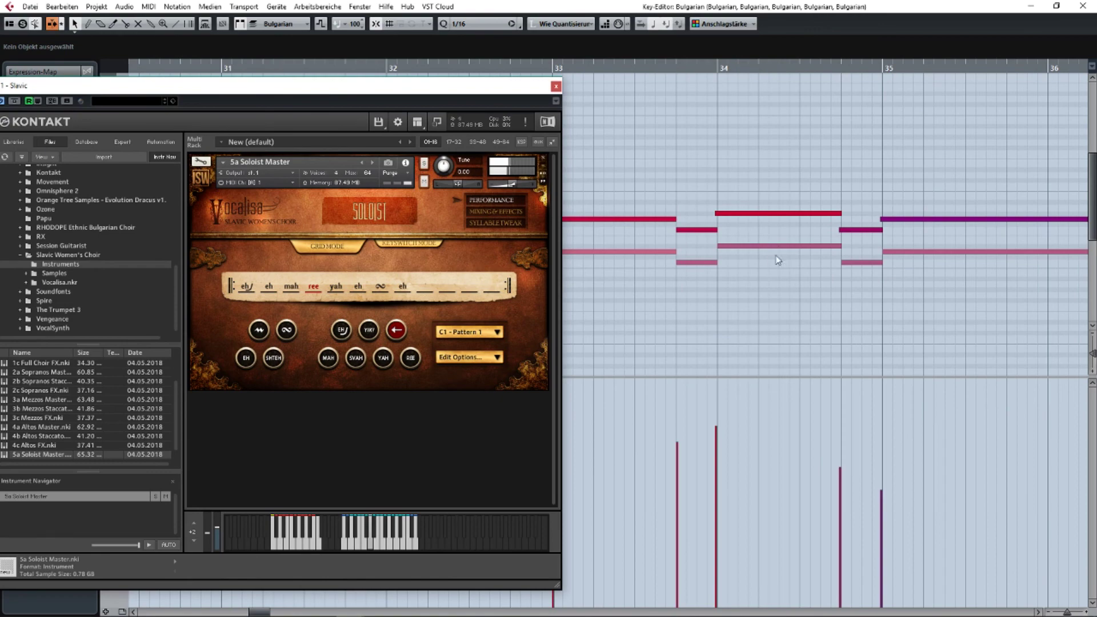
scroll(762, 263, down, 2)
scroll(740, 261, up, 2)
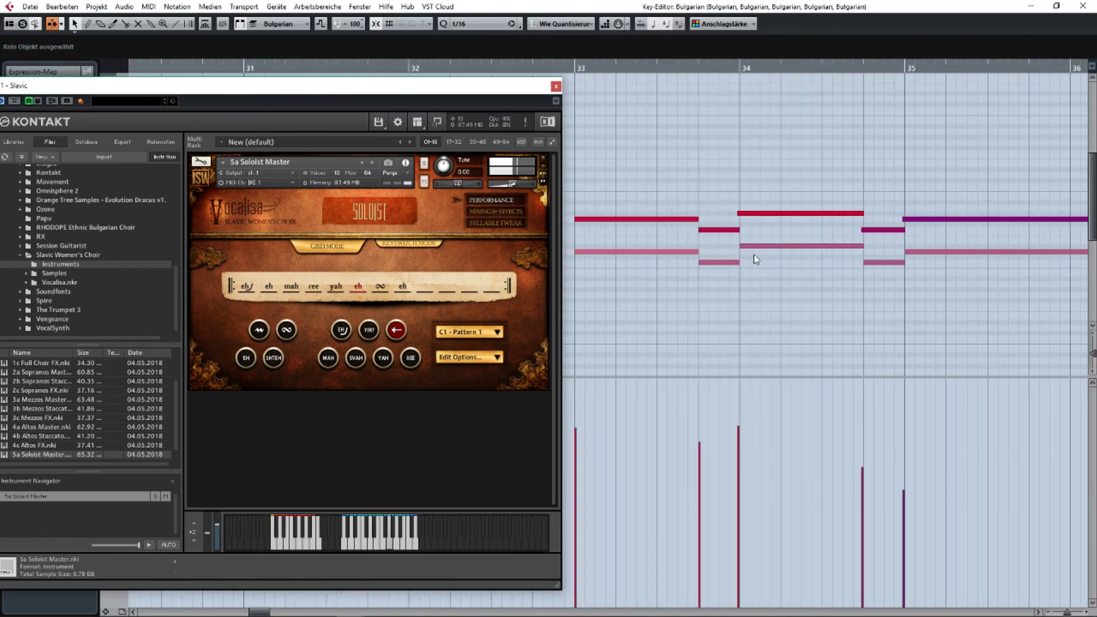
drag(718, 253, 774, 256)
scroll(774, 256, up, 3)
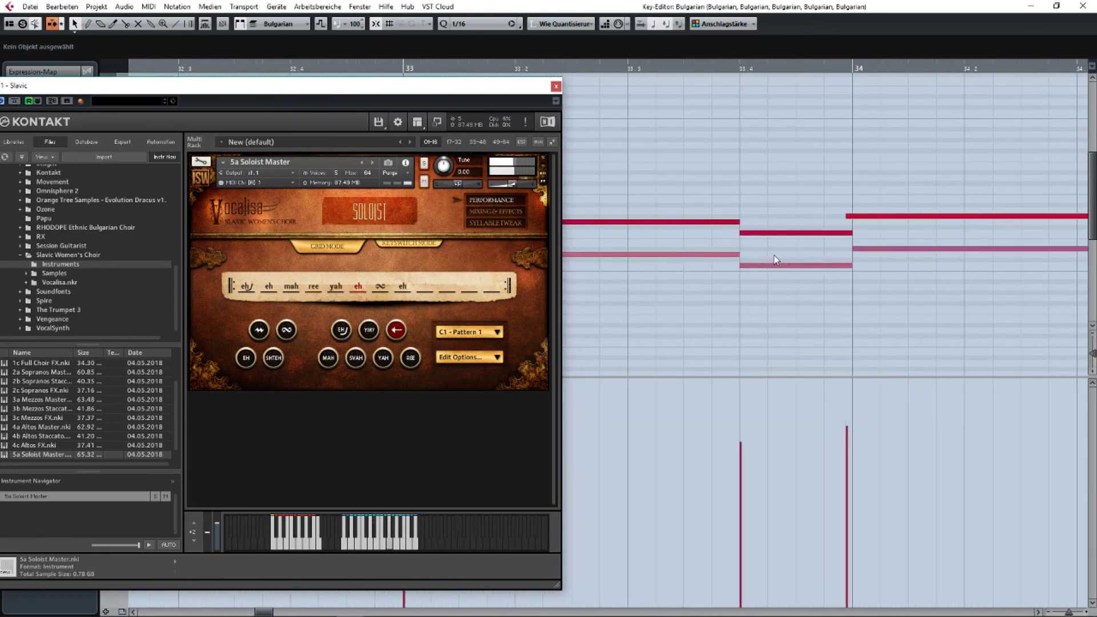
scroll(775, 256, down, 6)
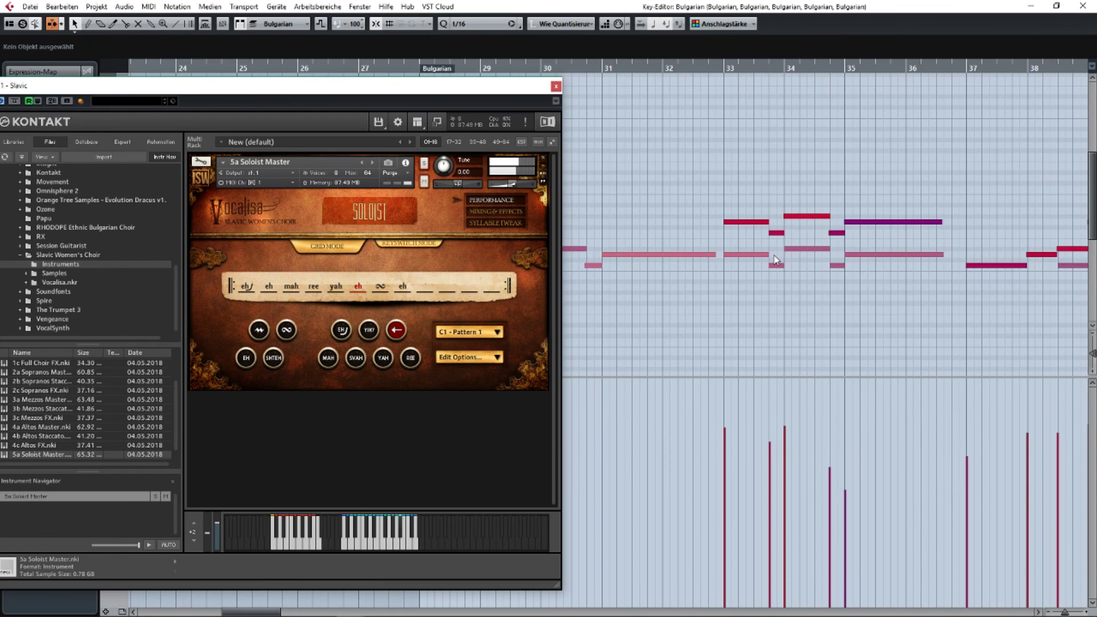
drag(879, 264, 553, 248)
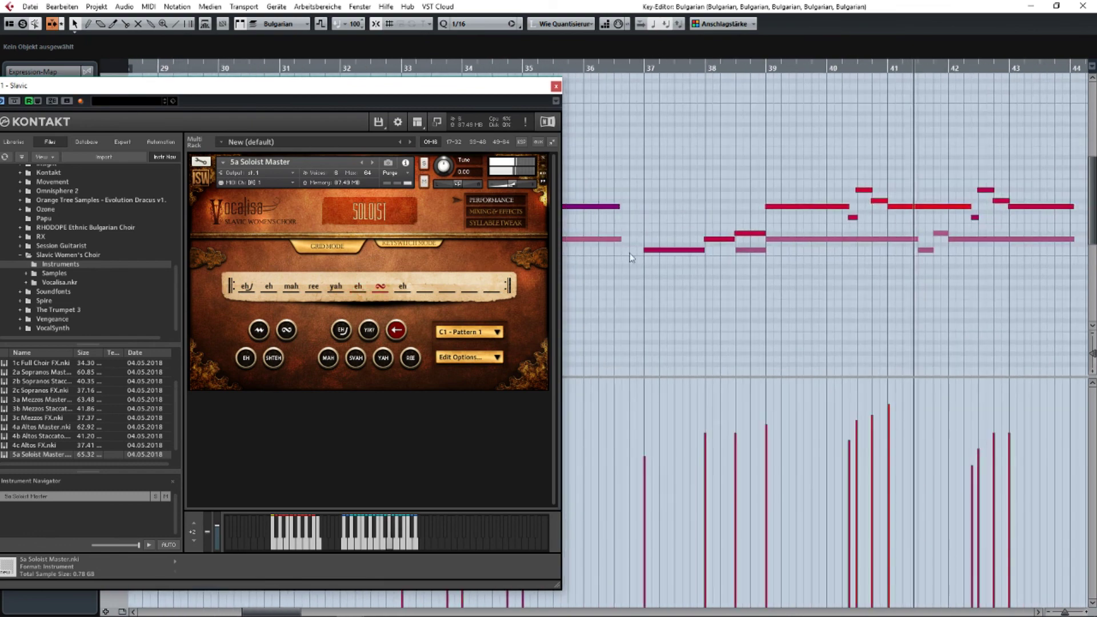
scroll(824, 261, down, 1)
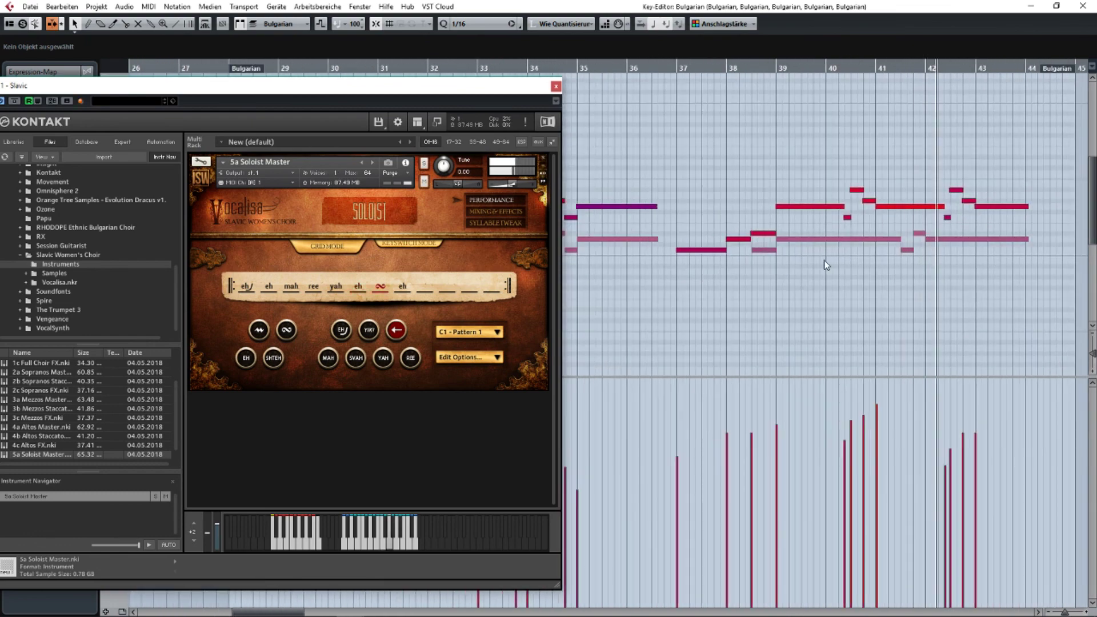
Extend the start of the lower part's short C3 note in bar 41 slightly earlier, to 41.2.4.60.
key(h)
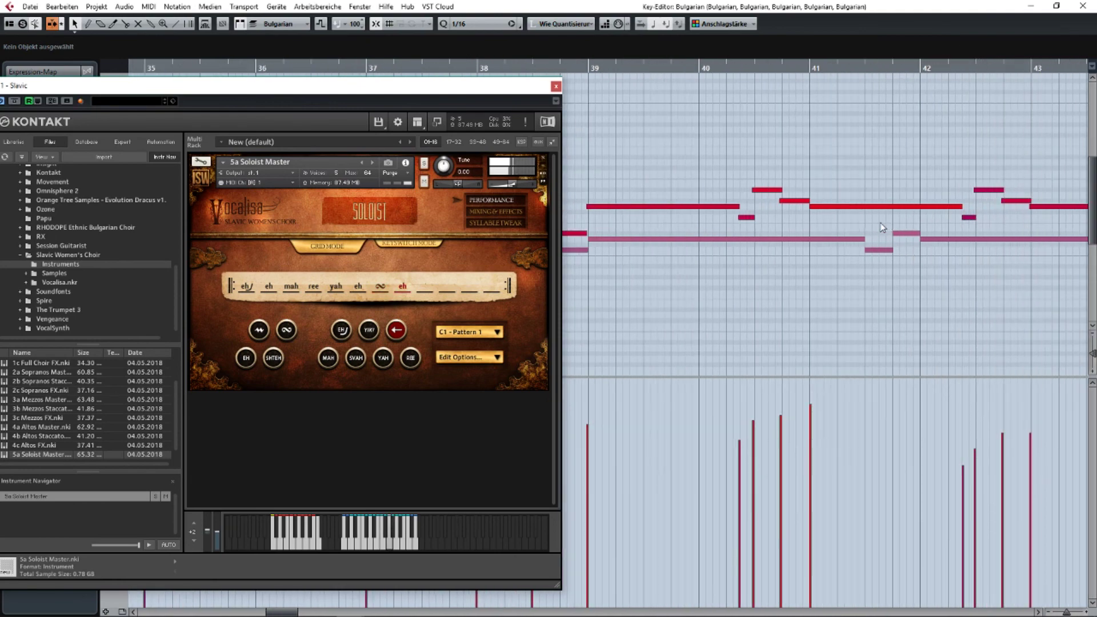
drag(880, 225, 911, 261)
key(h)
drag(886, 224, 972, 274)
drag(868, 251, 863, 251)
Play both Slavic parts from bar 33 several times and check the note transitions against the soloist's syllable sequence.
scroll(845, 248, left, 8)
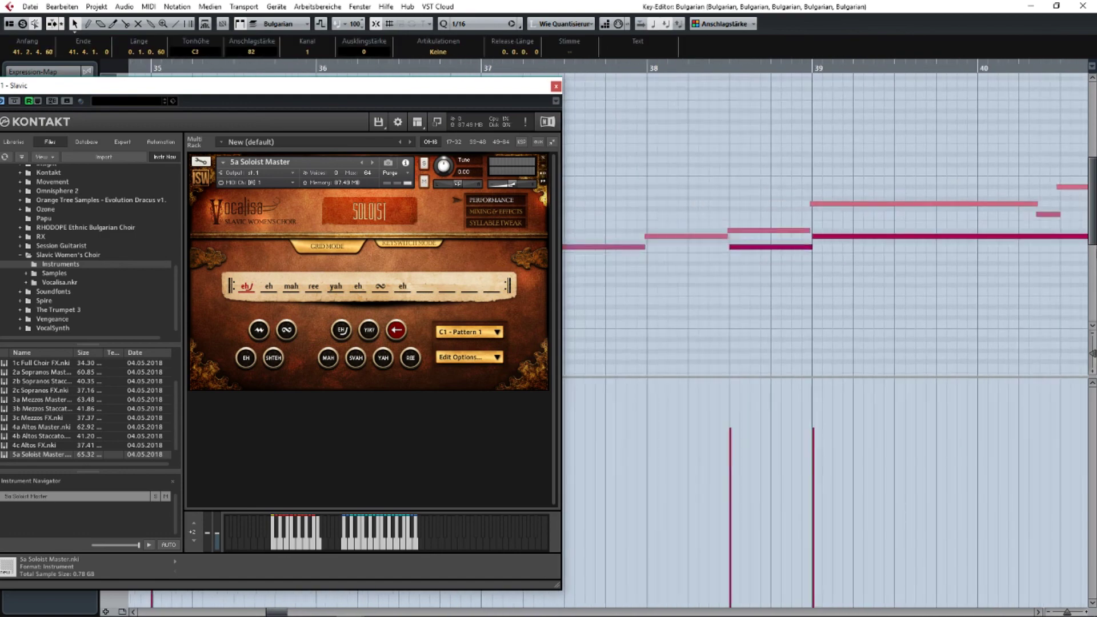
scroll(713, 211, left, 4)
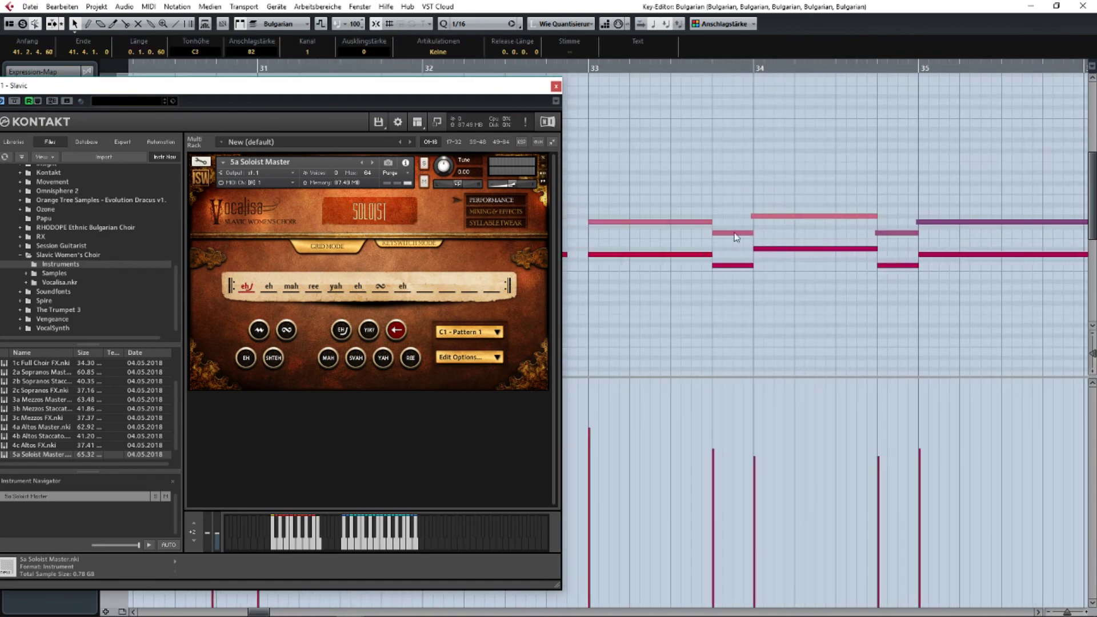
click(666, 66)
click(662, 67)
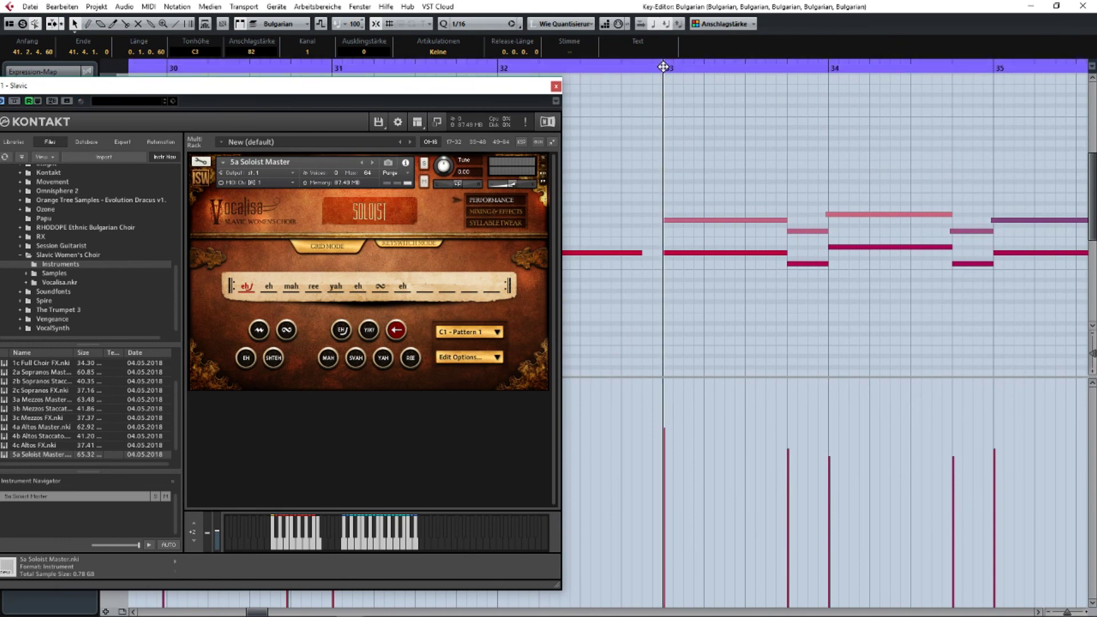
key(space)
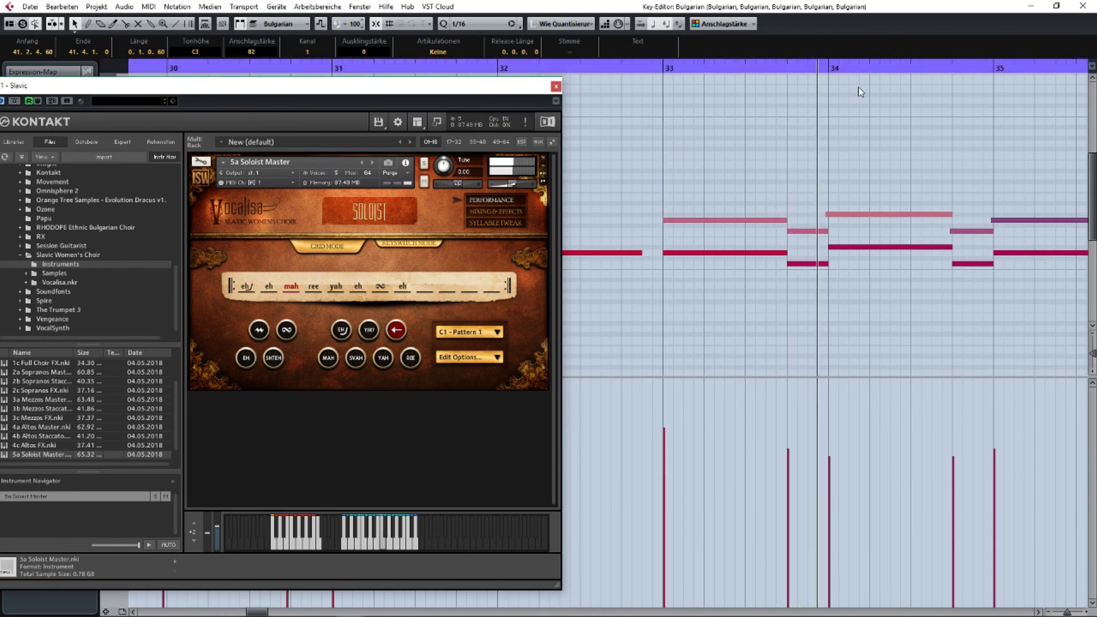
key(space)
drag(682, 67, 663, 69)
key(space)
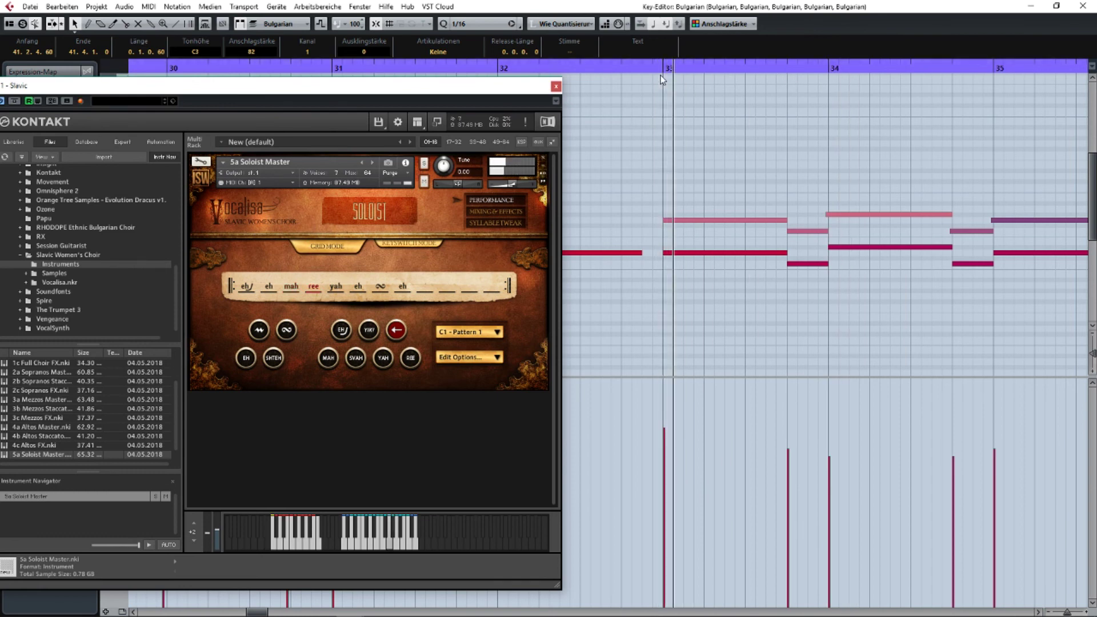
click(661, 80)
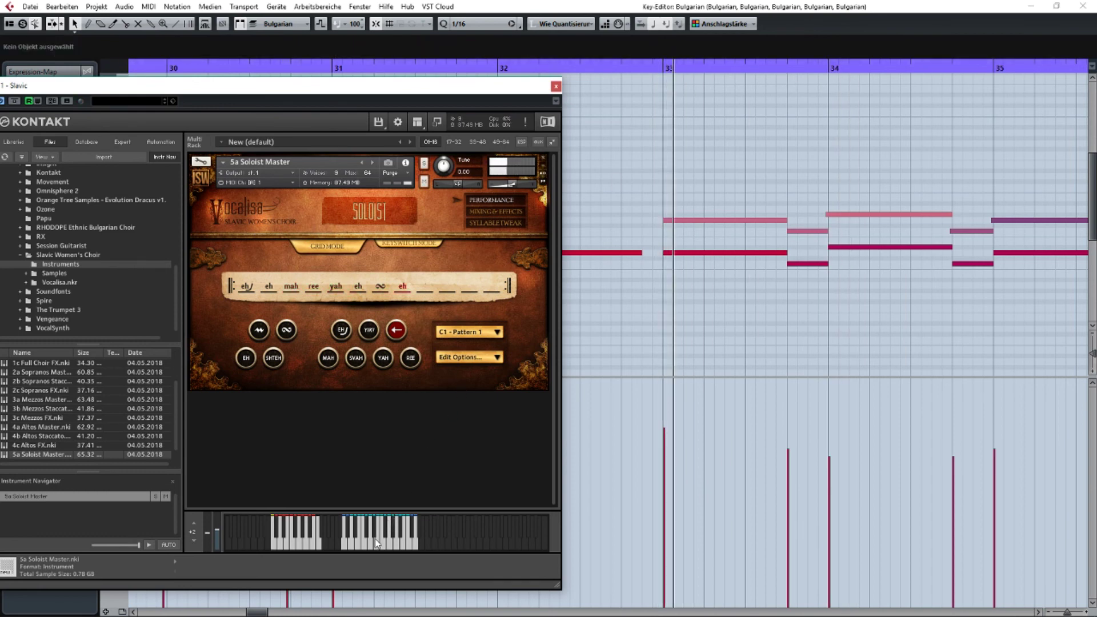
click(662, 71)
key(space)
Extend the lower part's three note starts from bar 34 slightly earlier: D#3 to 33.4.4.76, the next before 34.4, and D3 to 34.4.4.92.
drag(921, 186, 703, 173)
scroll(693, 186, up, 2)
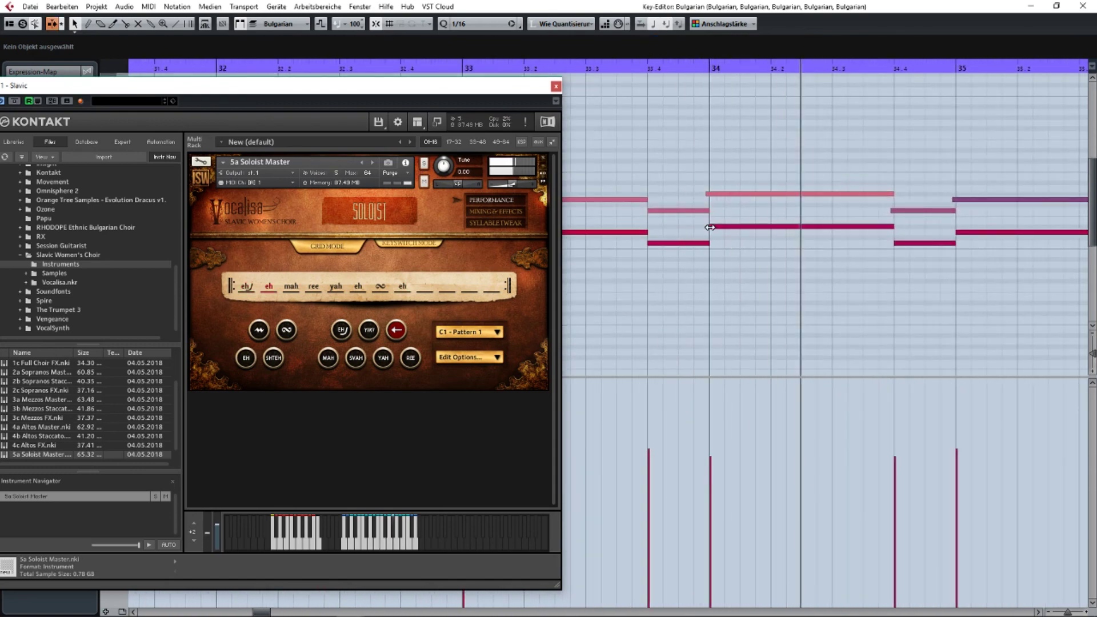
drag(709, 227, 703, 227)
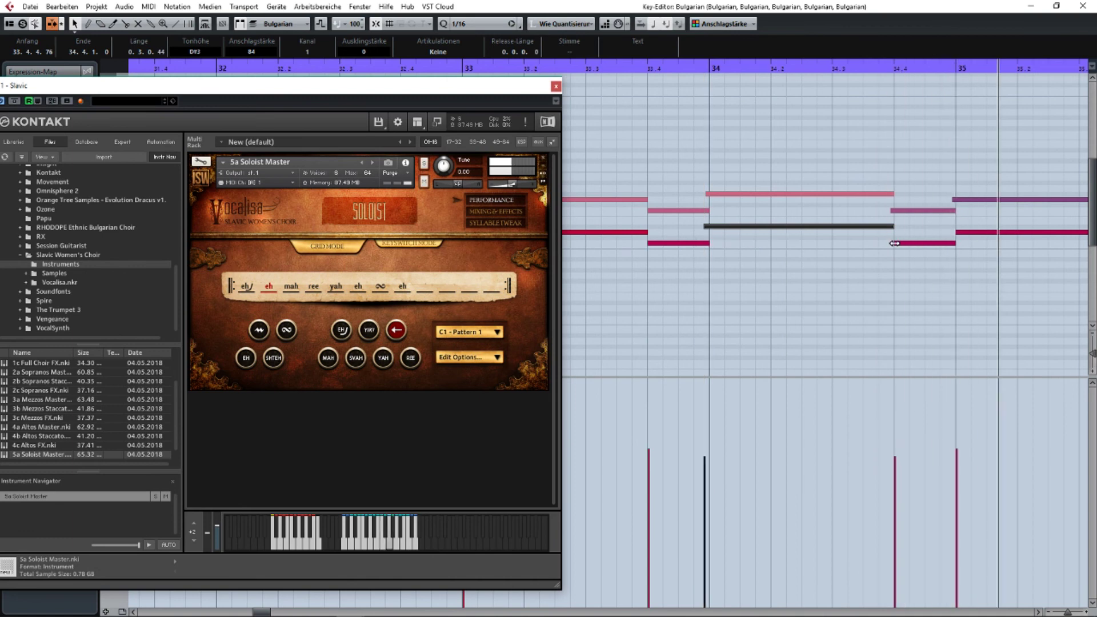
drag(894, 244, 892, 246)
drag(956, 233, 957, 233)
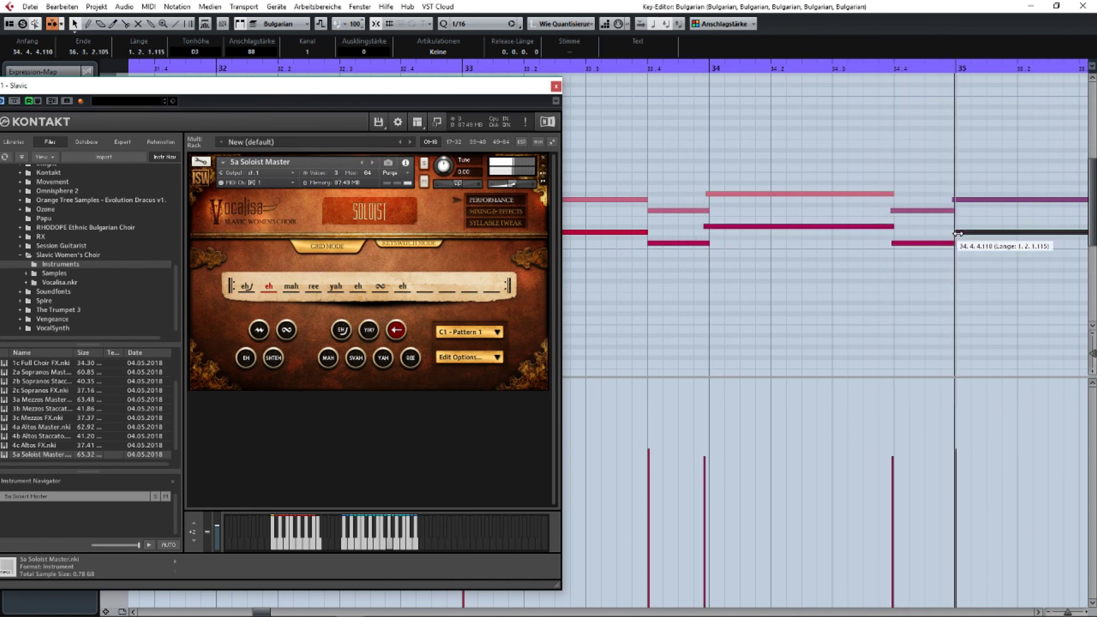
Replay the adjusted notes from bar 33 with the soloist's syllable sequence restarted.
drag(657, 221, 850, 227)
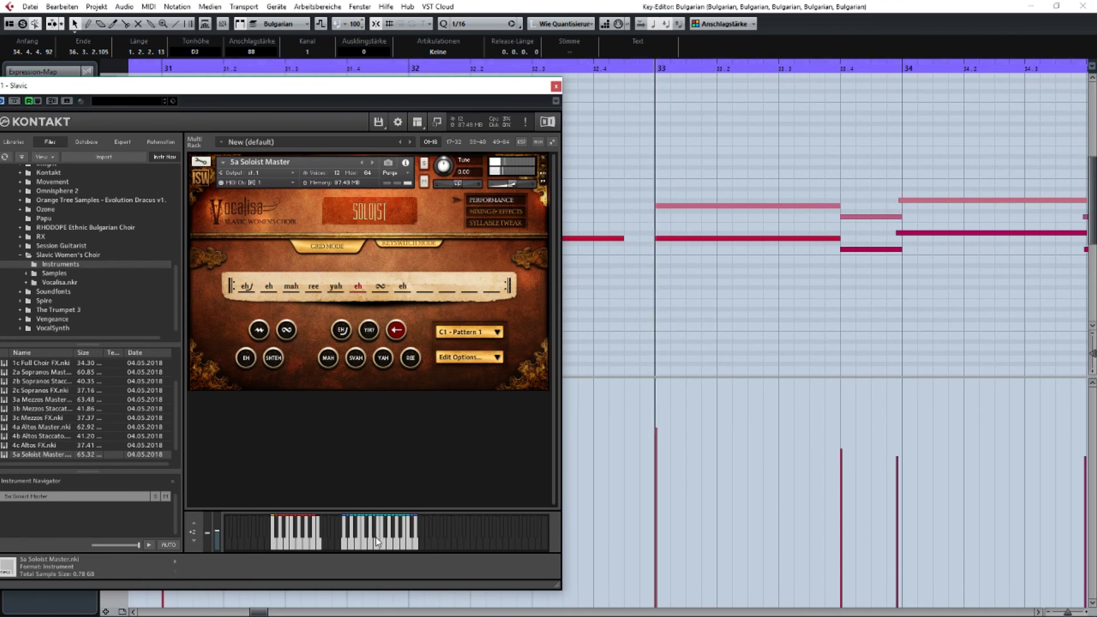
key(space)
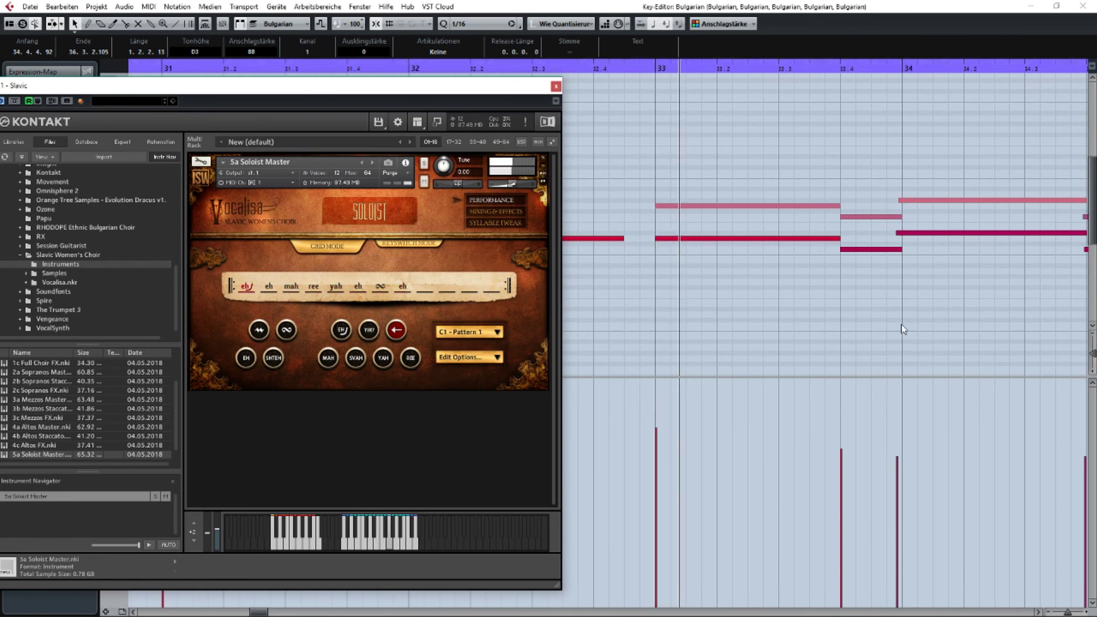
click(897, 317)
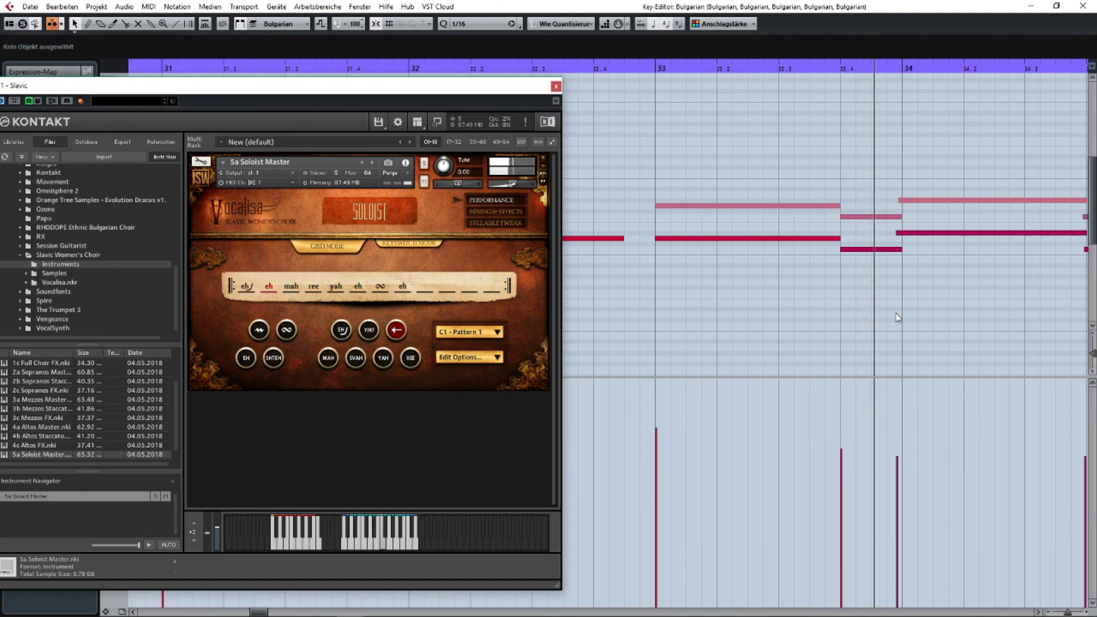
drag(932, 223, 698, 227)
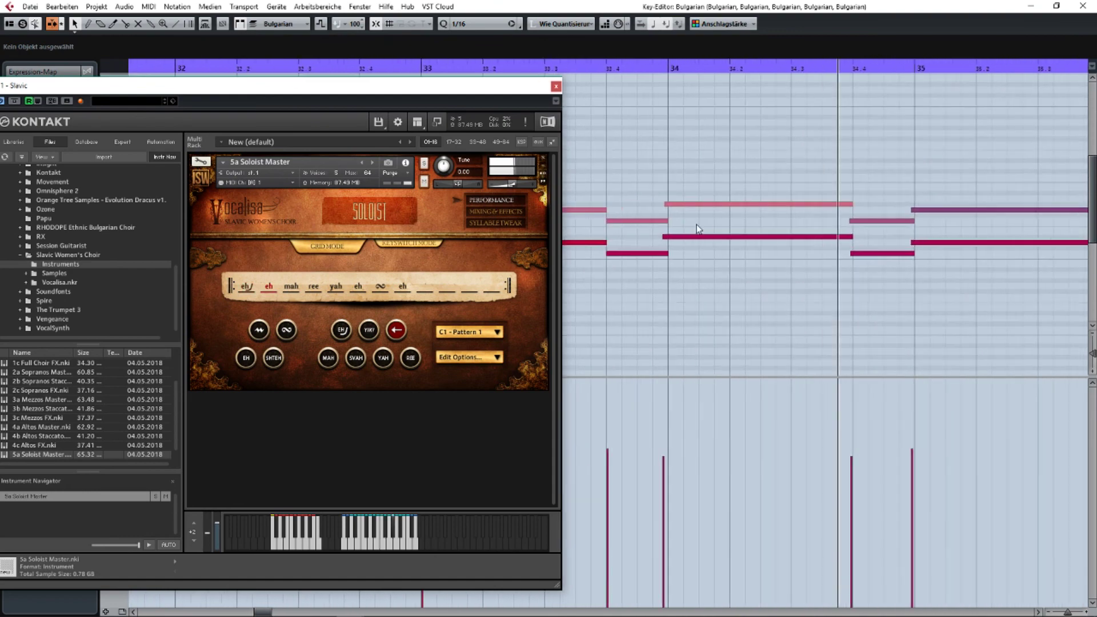
Trim the end of the lower part's long D3 note in bar 36 to 36.3.2.64.
scroll(696, 225, down, 5)
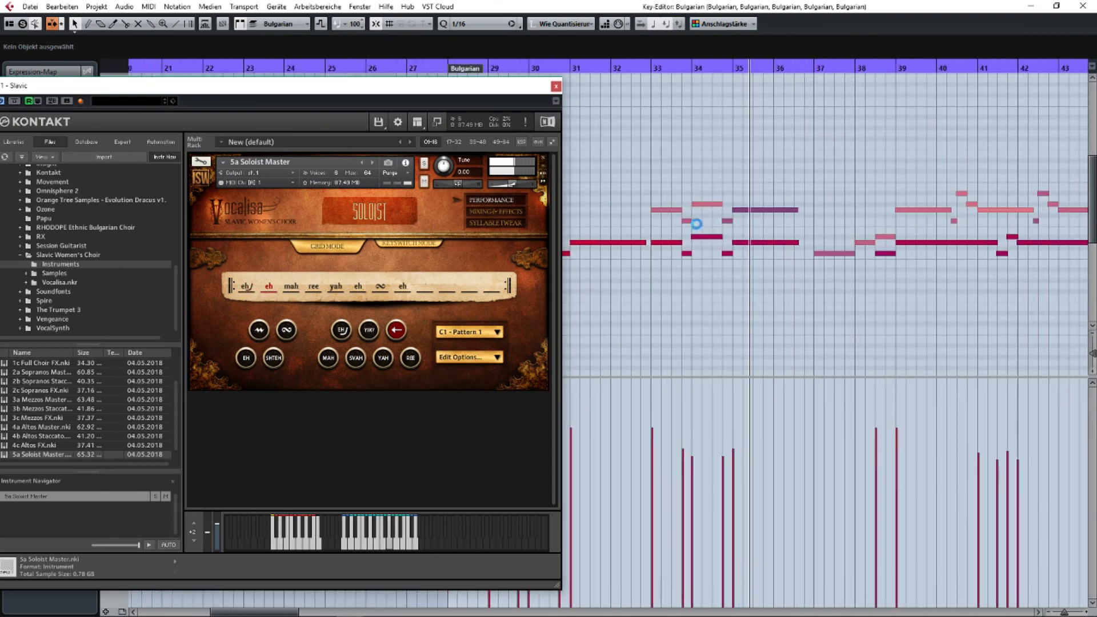
scroll(859, 260, up, 2)
scroll(771, 255, up, 2)
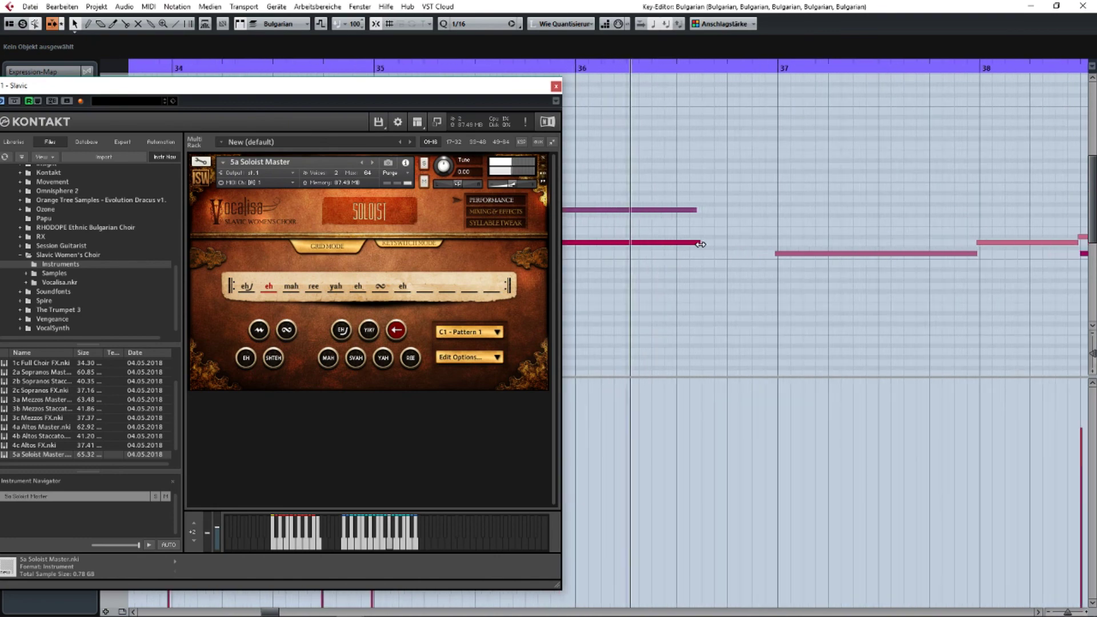
click(697, 244)
drag(697, 243, 696, 244)
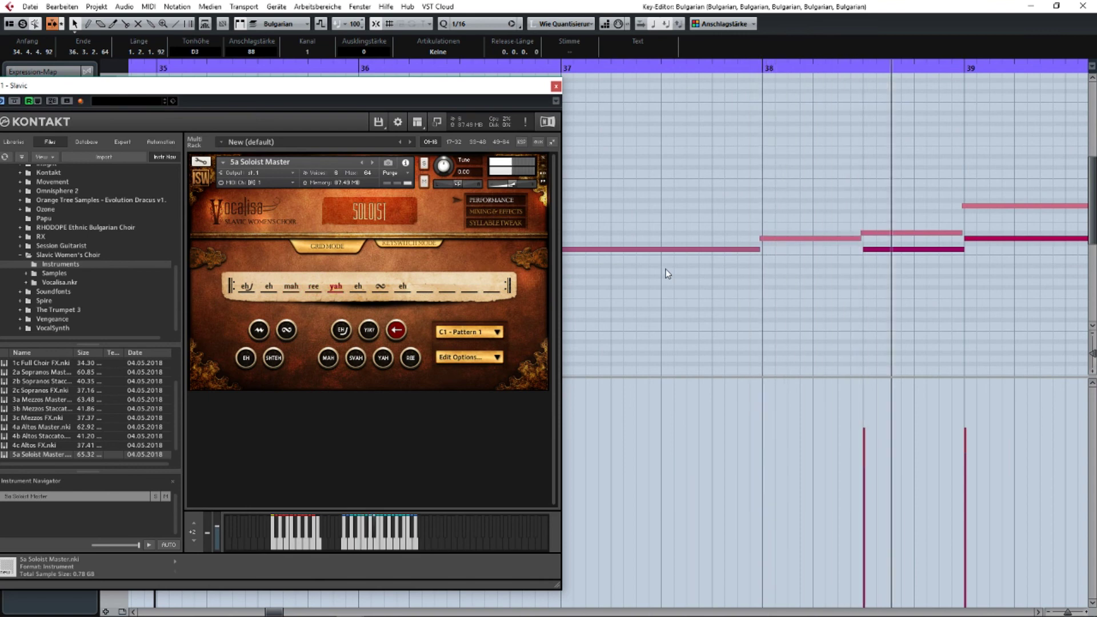
Extend the starts of the lower part's notes at 38.3 and bar 39 slightly earlier, setting the D3 start to 38.4.4.97.
click(865, 250)
drag(864, 249, 839, 242)
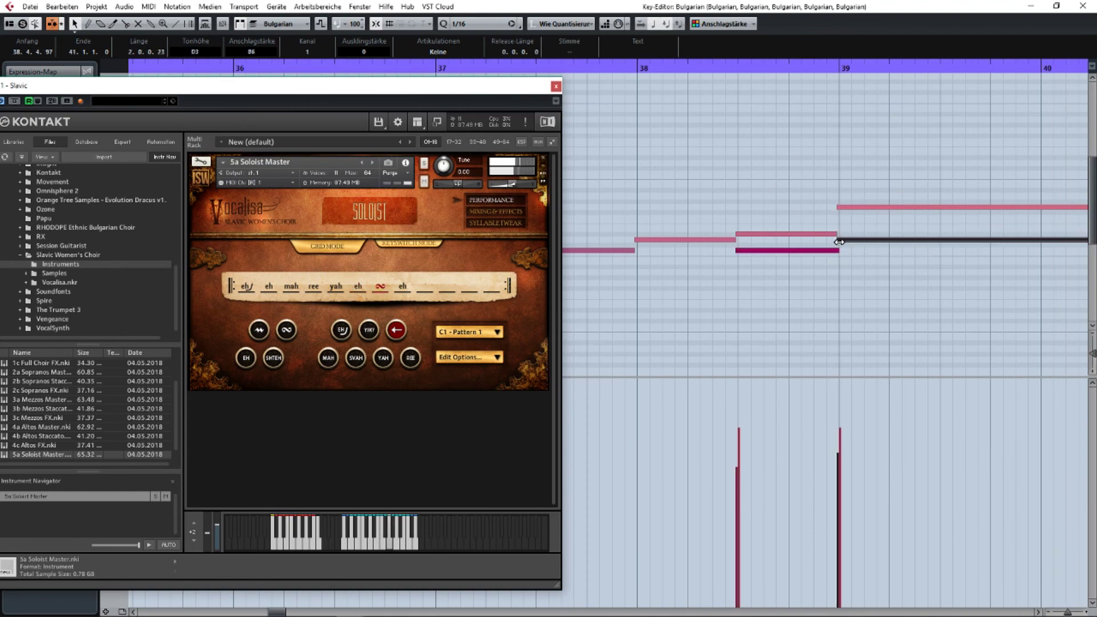
drag(907, 256, 681, 250)
scroll(880, 263, down, 3)
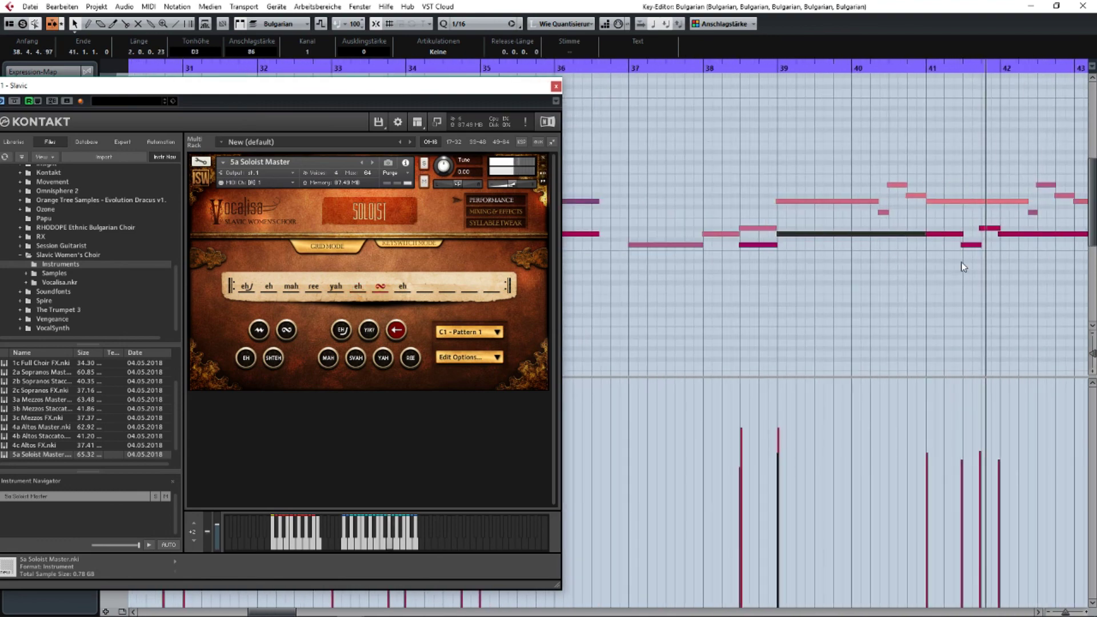
scroll(962, 262, up, 2)
drag(961, 263, 728, 262)
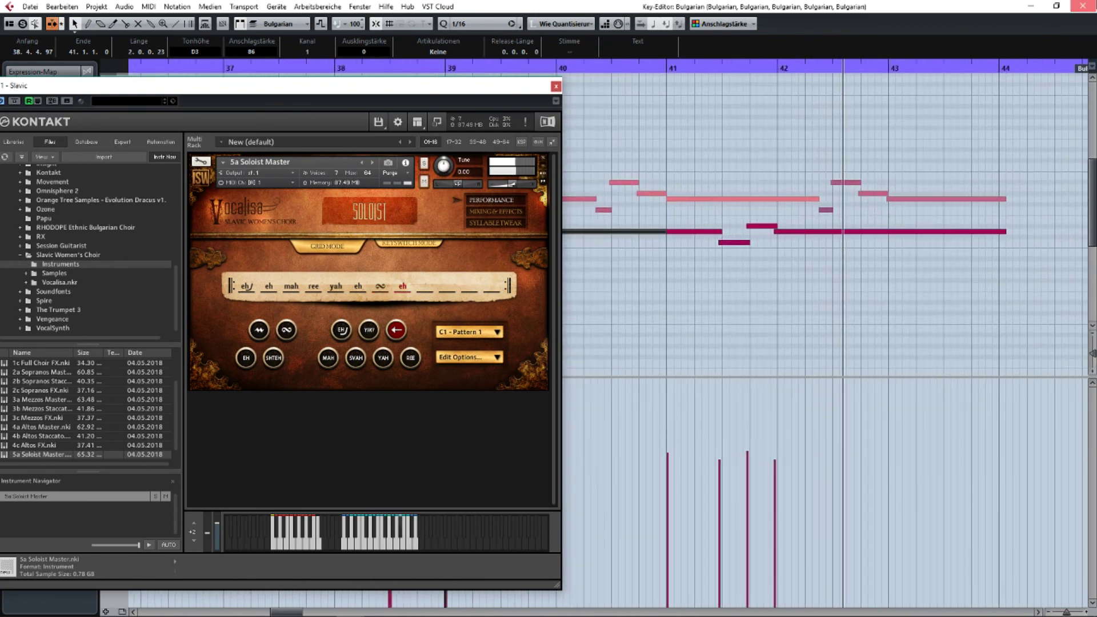
Open the top Bulgarian part for note editing and play the ornament in bar 42 twice, from 42.2 and from before bar 42.
click(1082, 6)
double_click(769, 311)
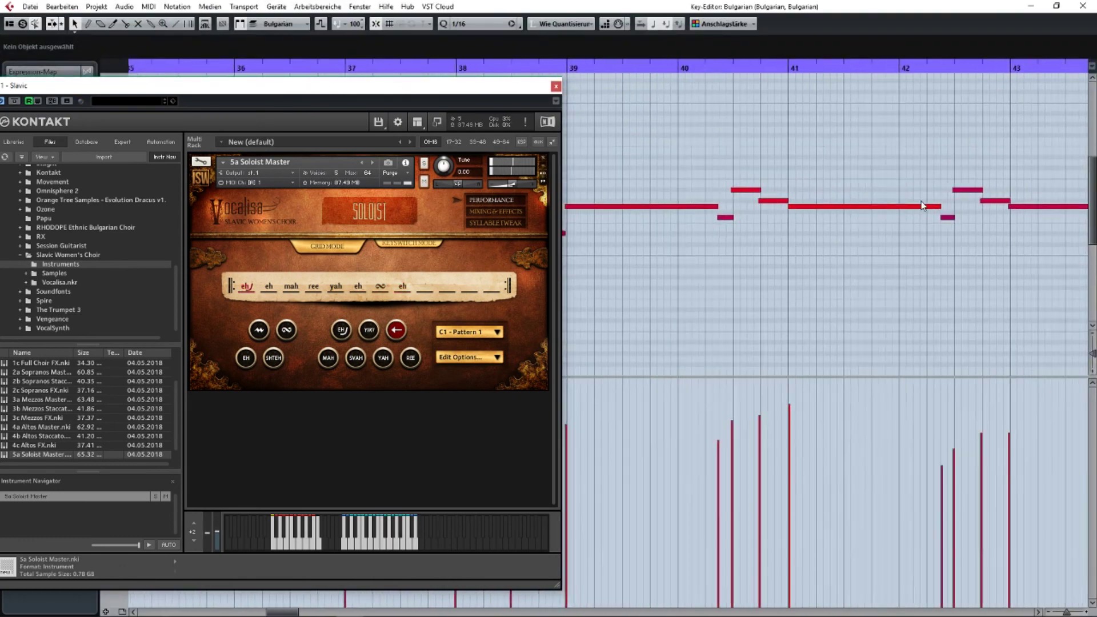
scroll(921, 205, up, 3)
drag(921, 204, 714, 217)
drag(740, 68, 704, 75)
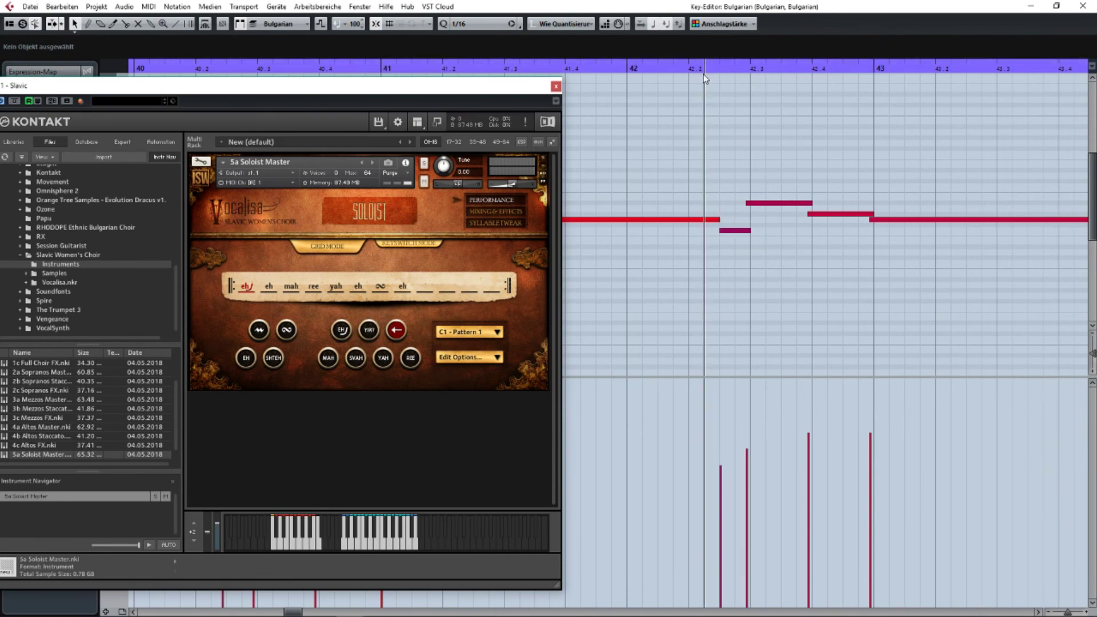
key(space)
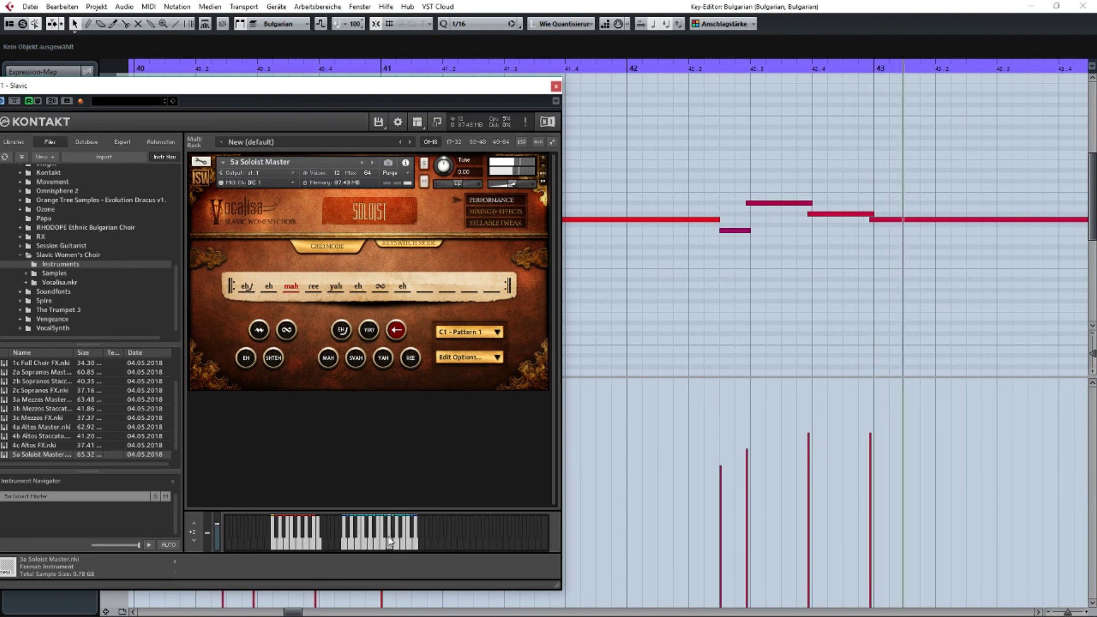
drag(641, 72, 567, 71)
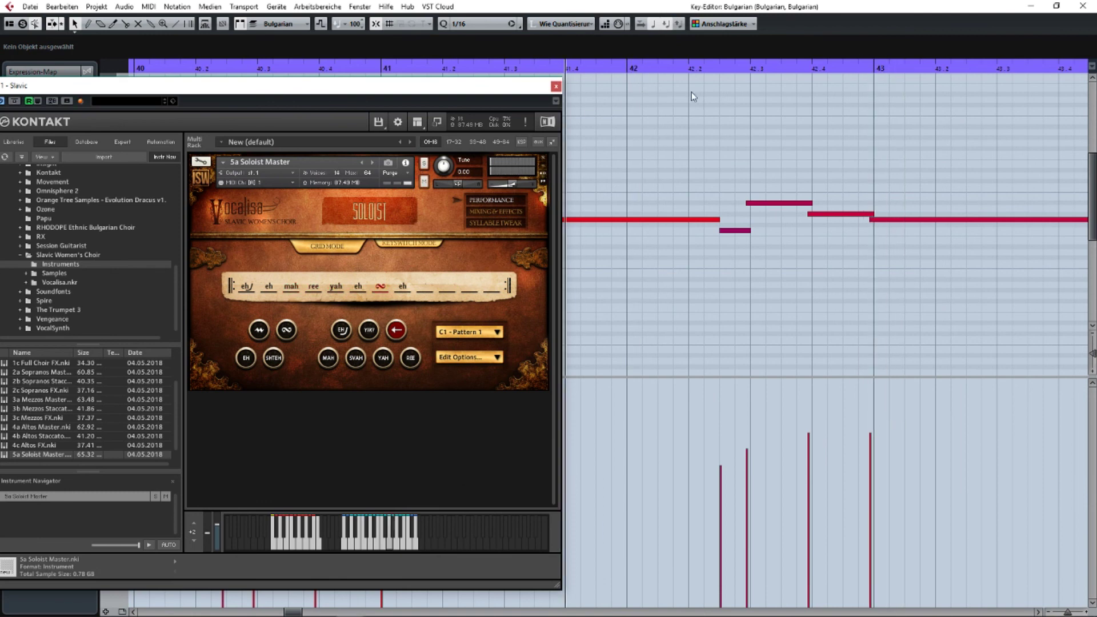
key(space)
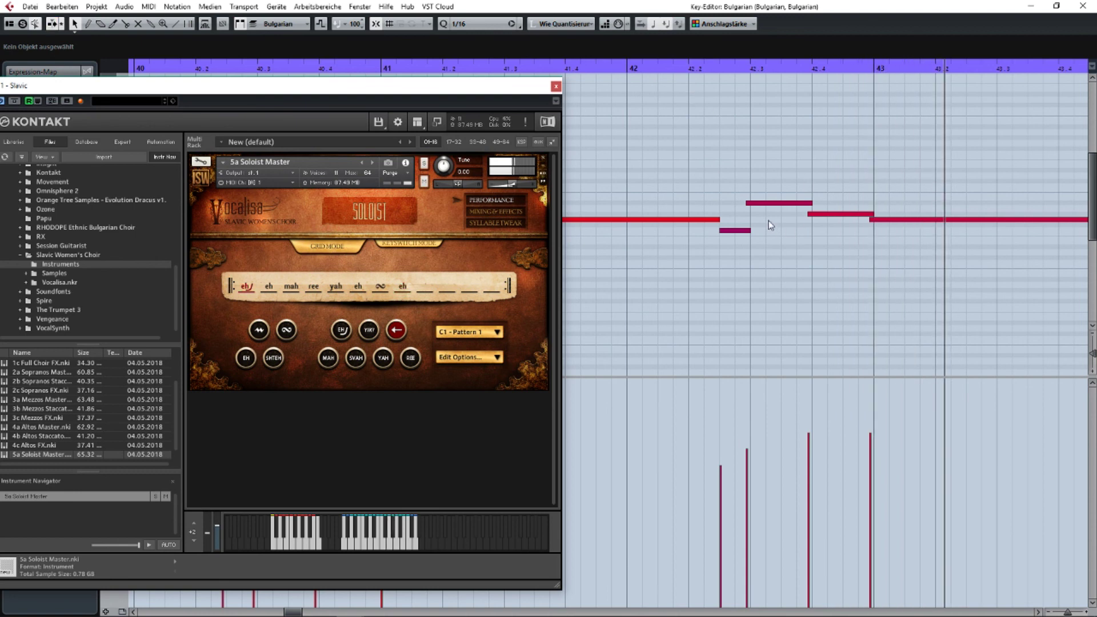
Try moving the A#3 note in bar 42 down to D3 and play the passage from about bar 41.
scroll(763, 217, up, 2)
click(720, 231)
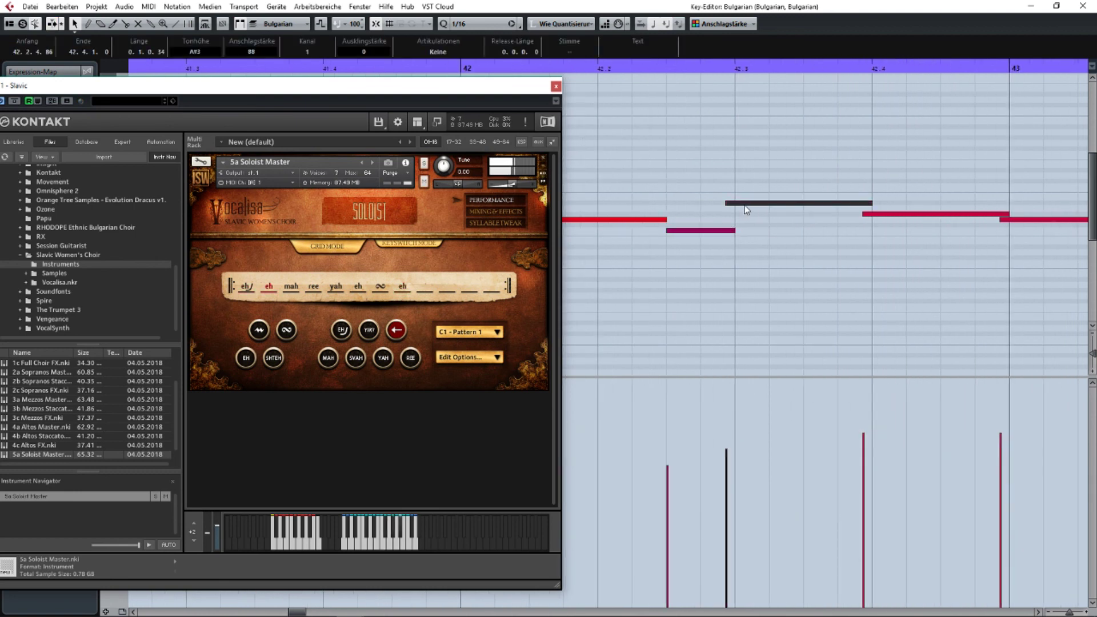
drag(752, 210, 757, 250)
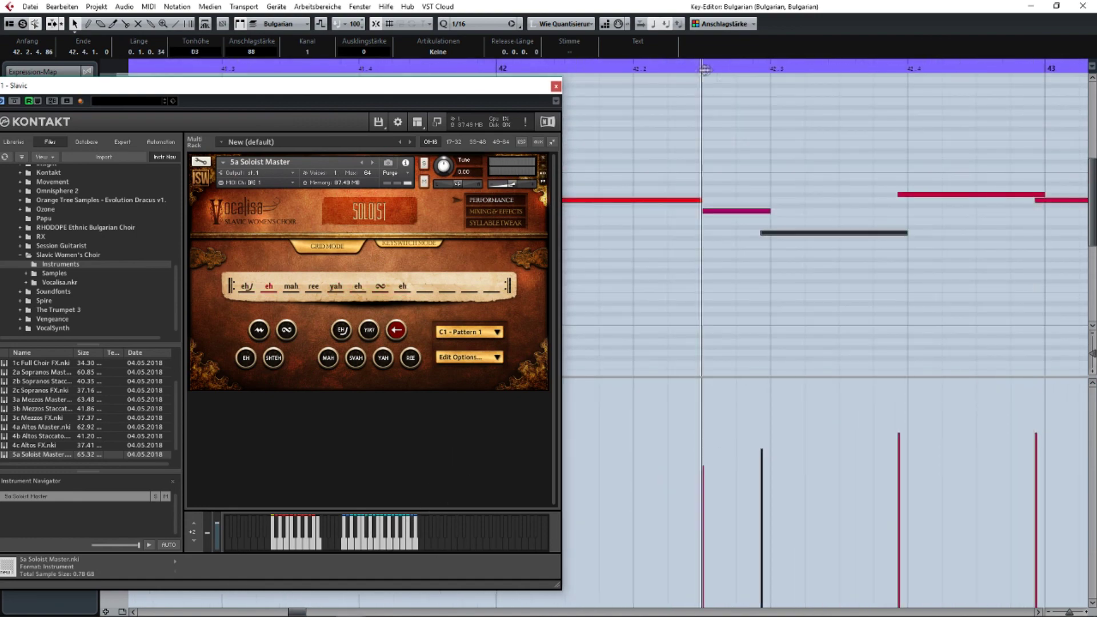
scroll(761, 88, down, 5)
click(765, 68)
key(space)
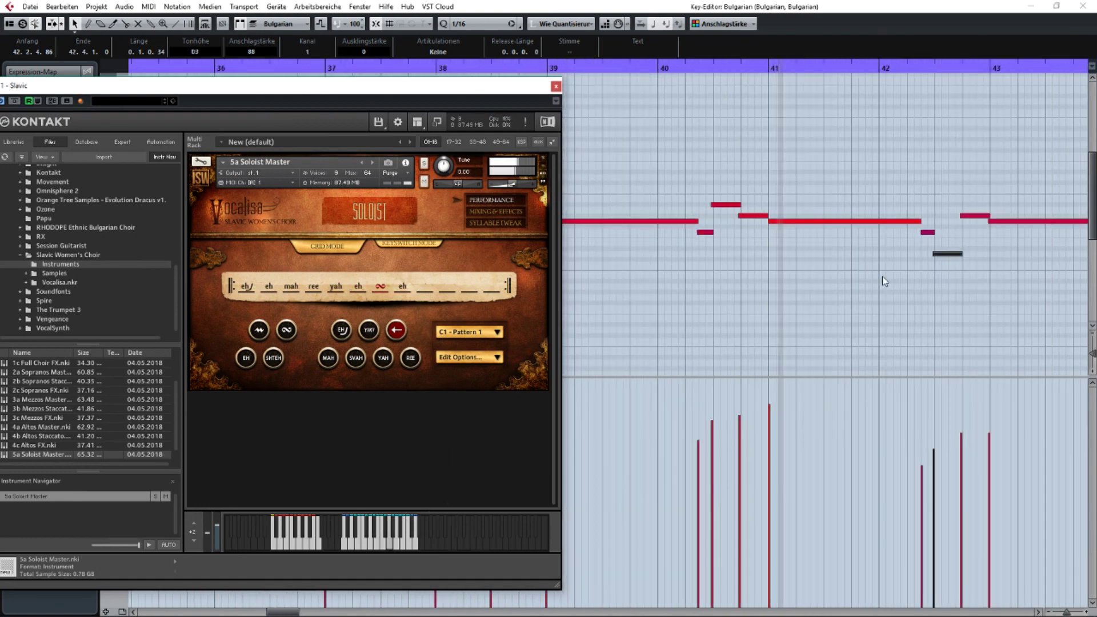
Delete the short note and the D3 note in bar 42, and extend the neighbouring notes to meet at 42.3, with G#3 starting at 42.3.1.0.
drag(883, 281, 717, 195)
scroll(639, 220, up, 4)
shift+click(698, 206)
key(Delete)
drag(790, 188, 879, 196)
scroll(718, 190, down, 4)
click(399, 532)
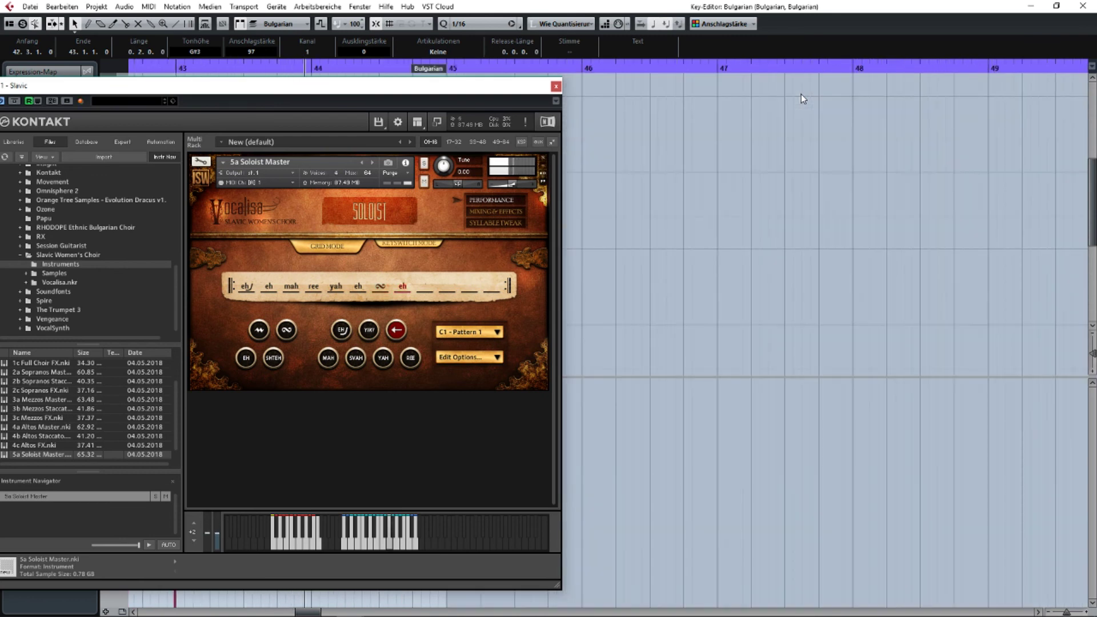
Stop playback, return to the arrangement, and reopen the top Bulgarian part for note editing.
scroll(743, 143, left, 4)
click(1083, 6)
key(space)
scroll(741, 252, left, 8)
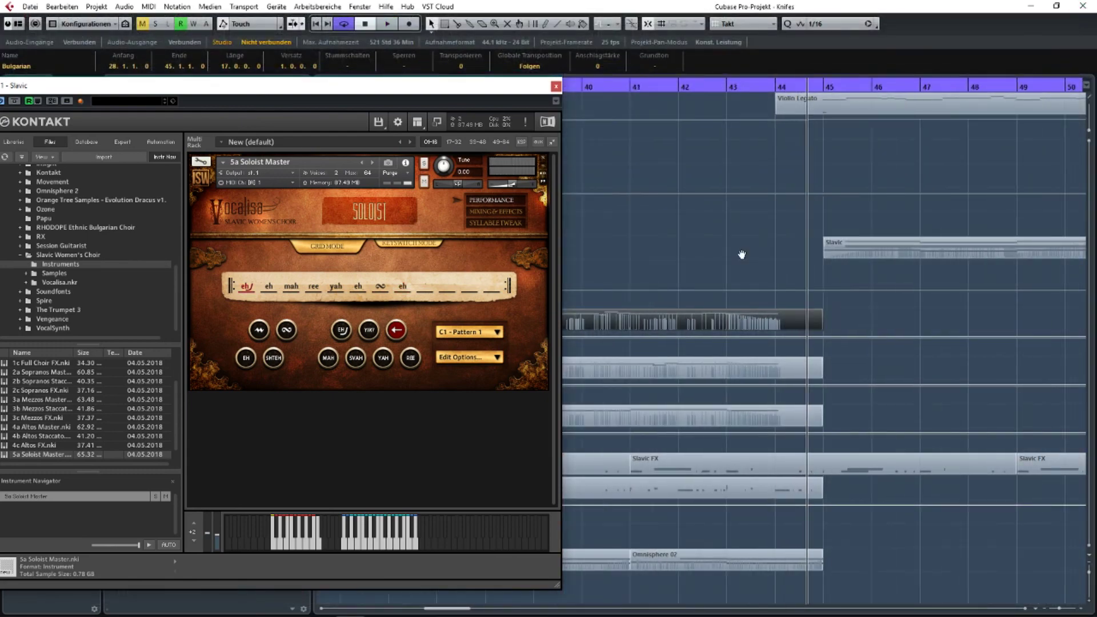
scroll(733, 260, down, 4)
drag(757, 215, 795, 216)
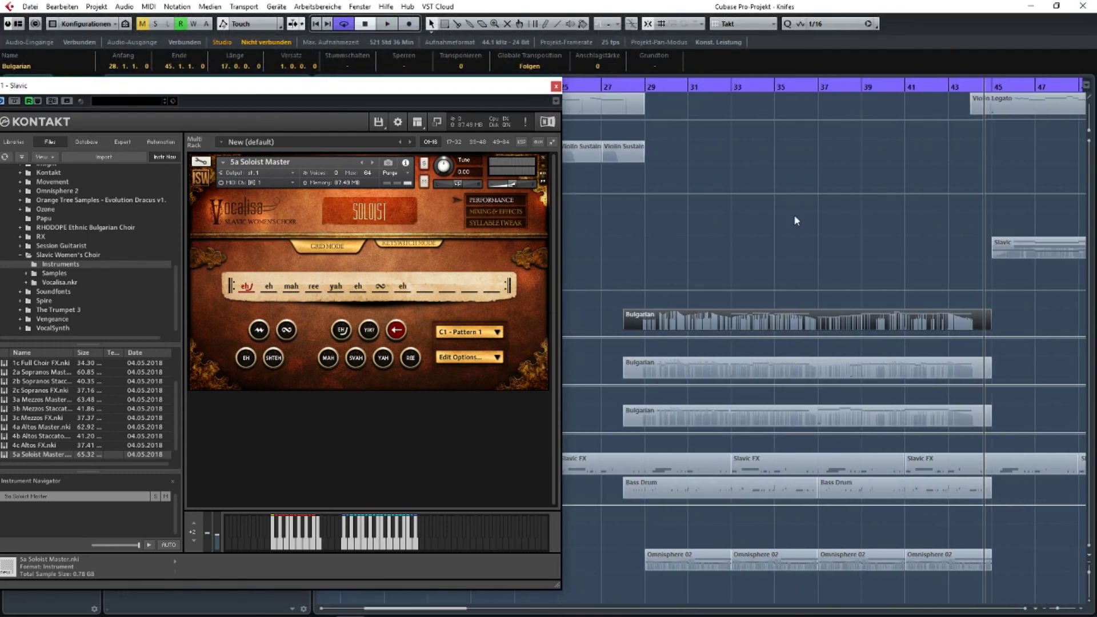
click(795, 217)
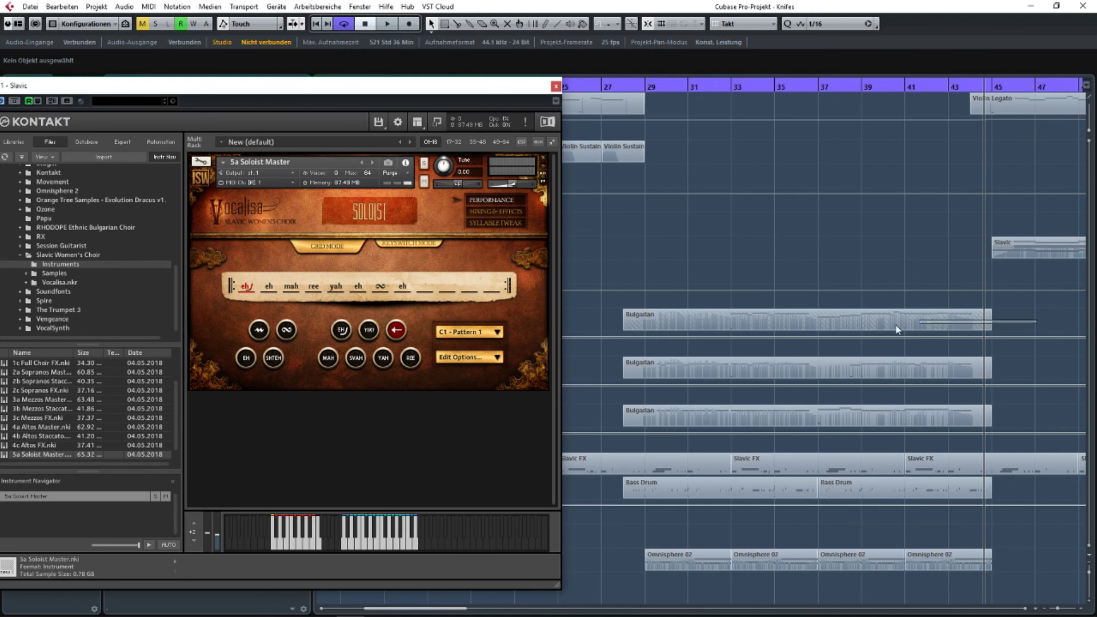
click(867, 326)
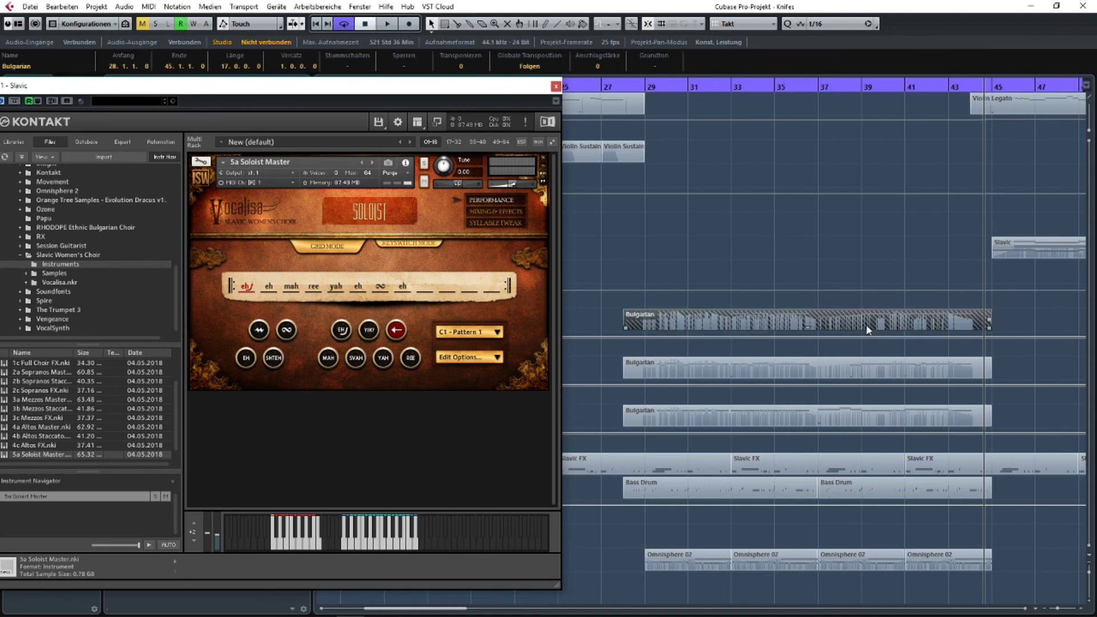
double_click(867, 329)
Review the top part's notes from bar 33 to bar 43 and play the ornament in bar 40.
scroll(711, 260, left, 5)
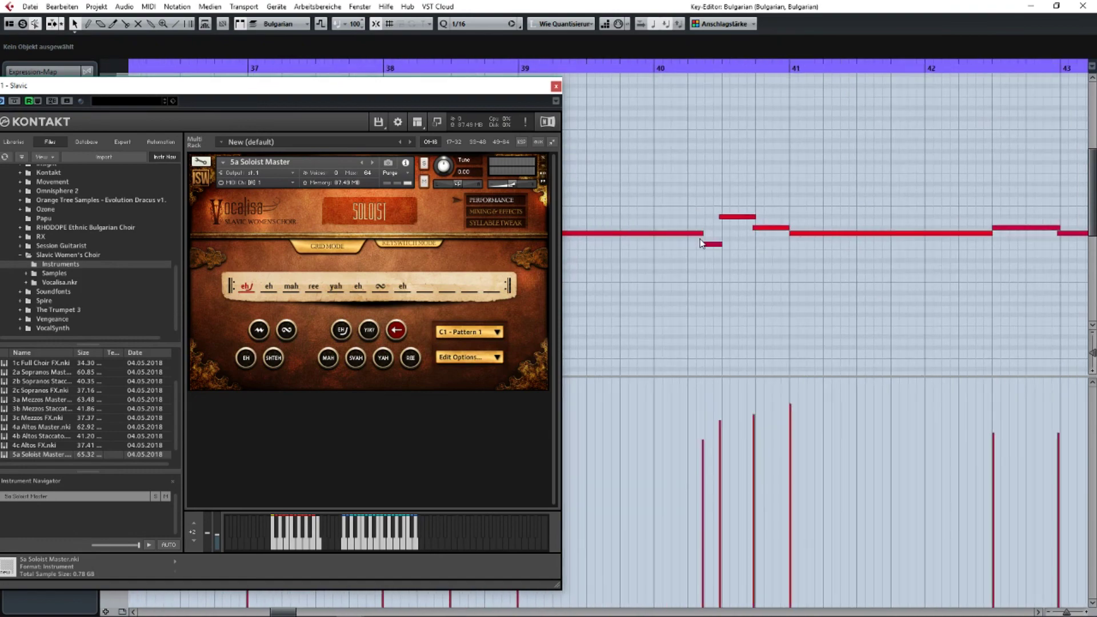
scroll(741, 222, left, 6)
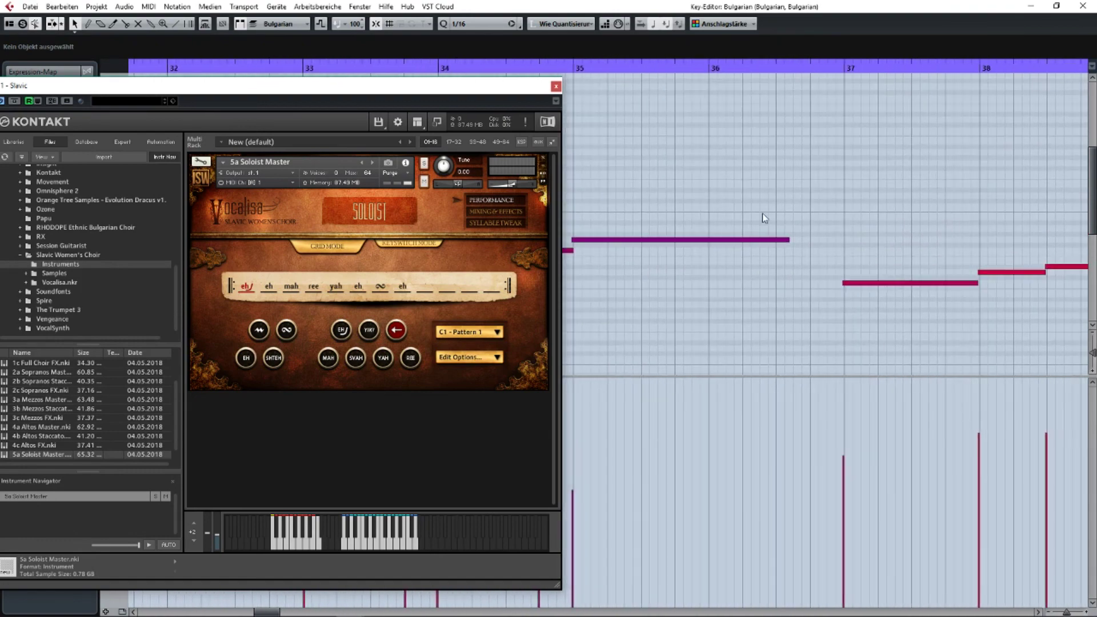
scroll(810, 225, right, 1)
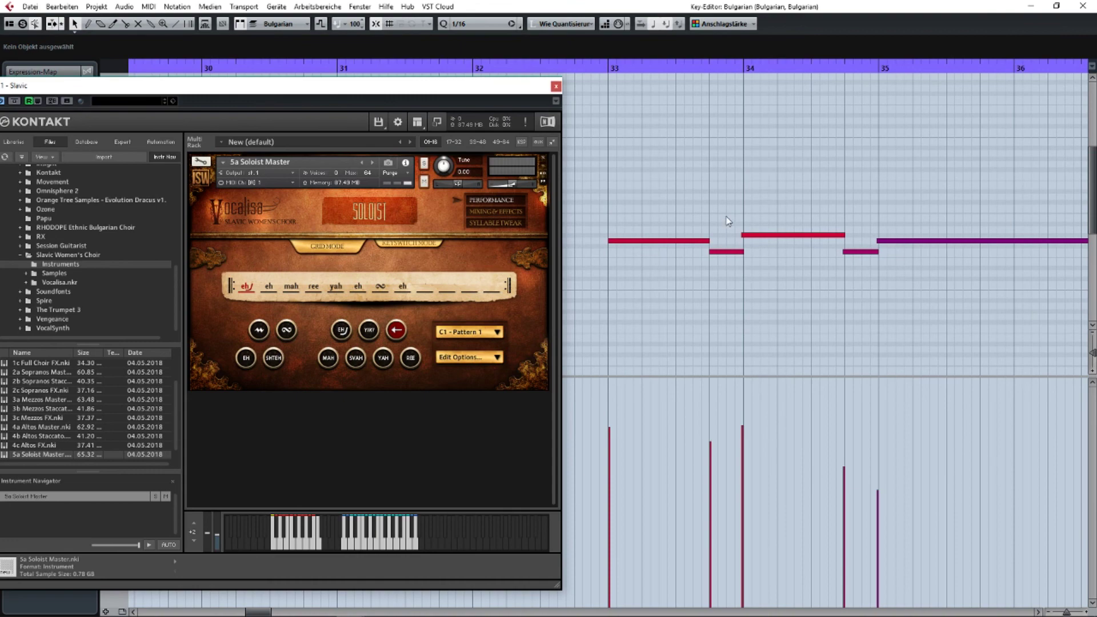
scroll(727, 220, right, 8)
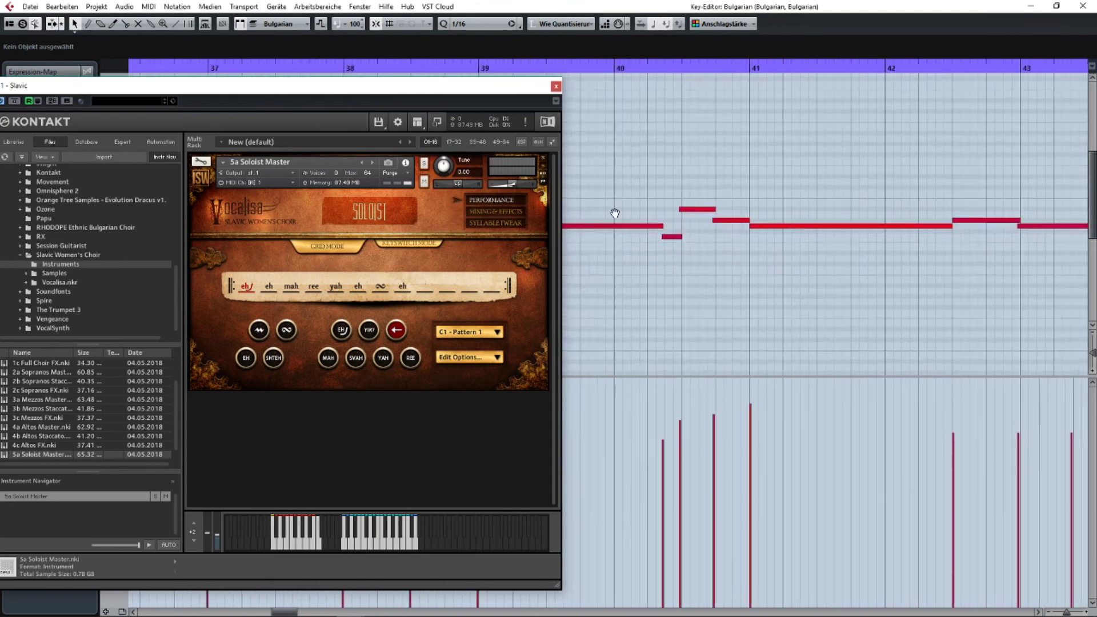
scroll(717, 209, left, 5)
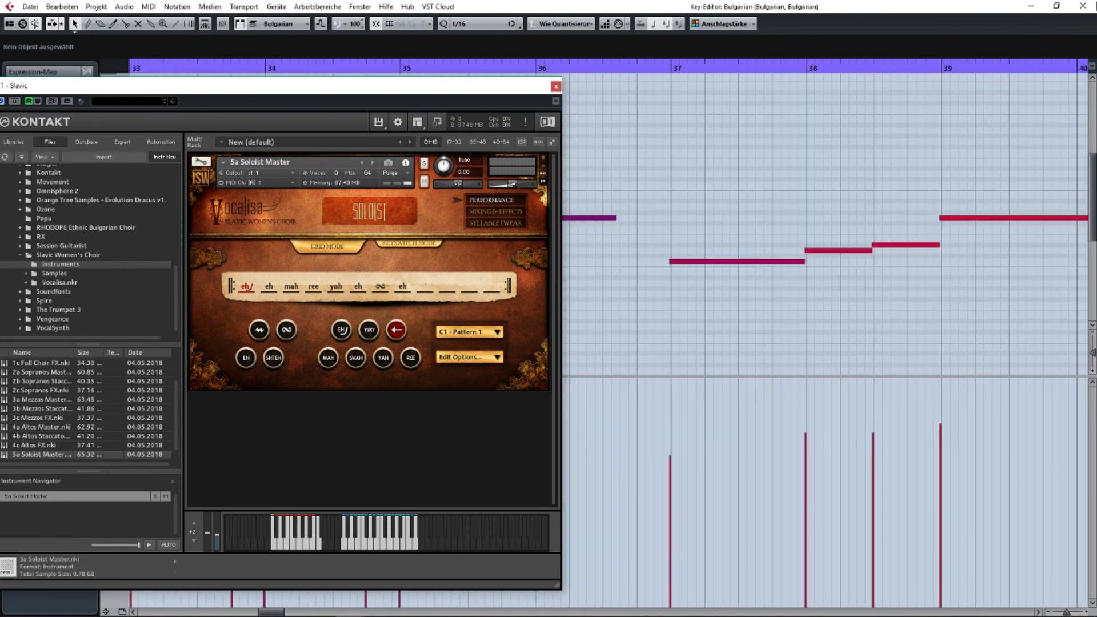
key(Return)
scroll(734, 163, left, 1)
click(690, 90)
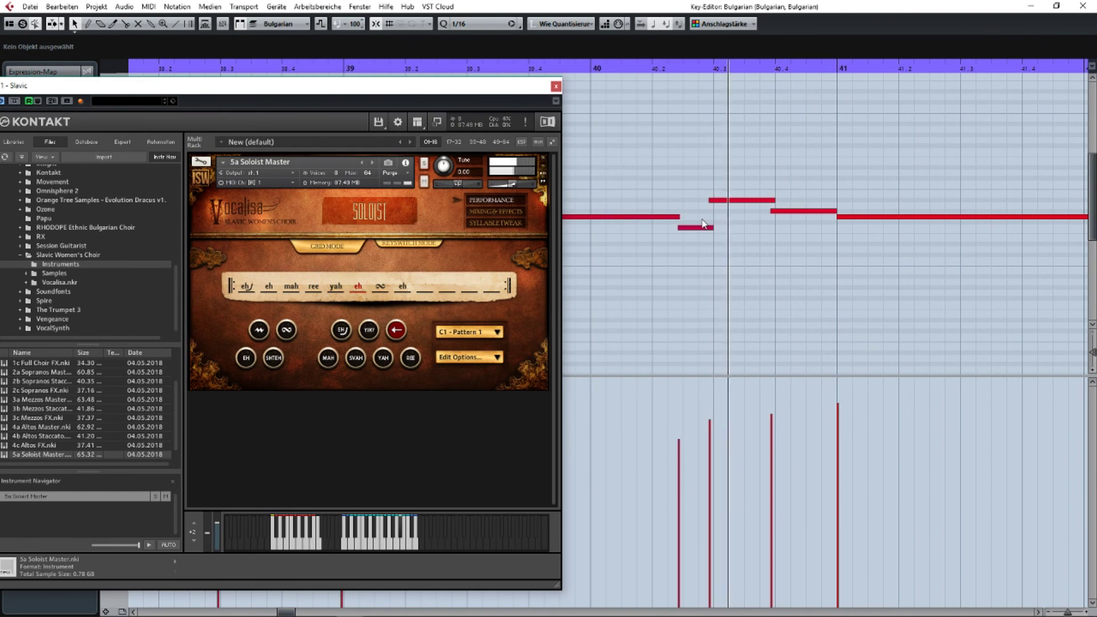
Delete the short F3 note in bar 40 and extend the preceding G3 note's end to 40.2.4.104.
click(703, 227)
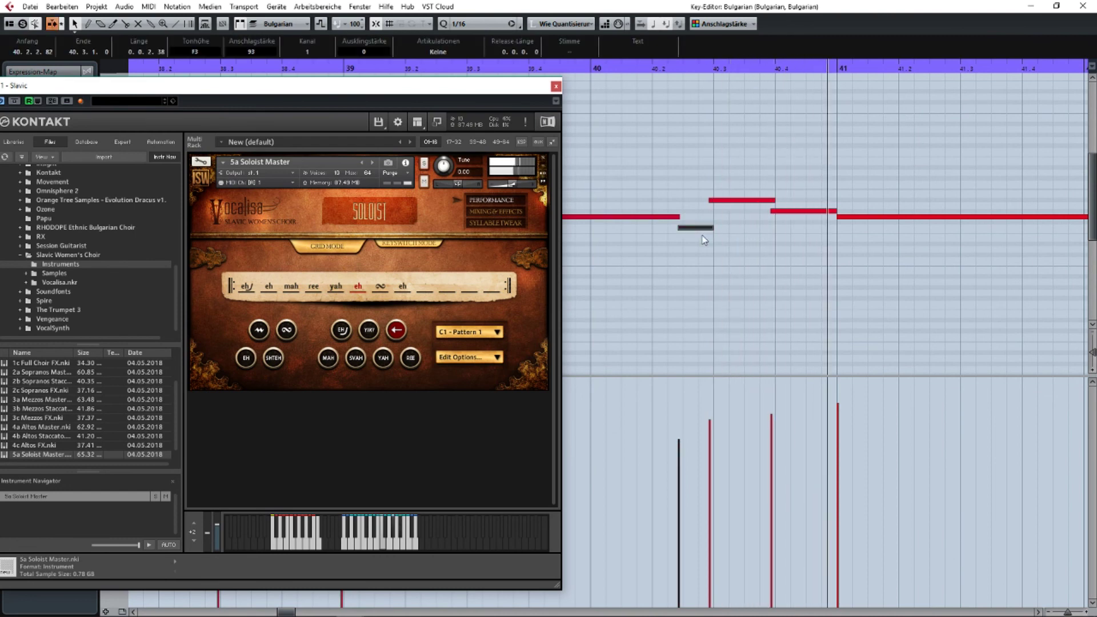
key(Delete)
drag(675, 218, 708, 216)
drag(576, 282, 774, 287)
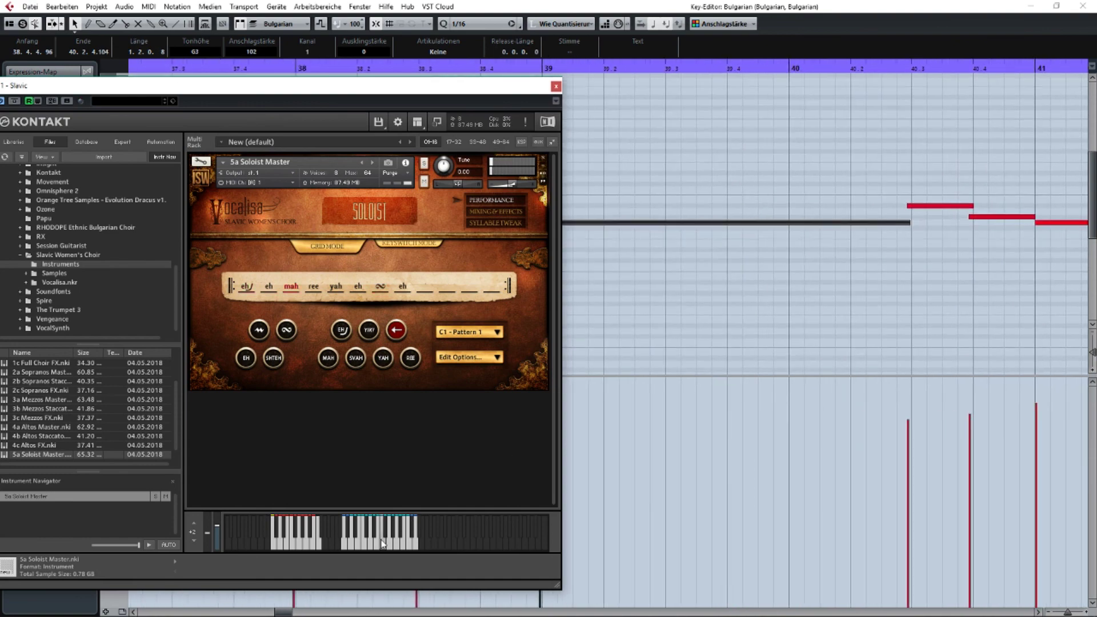
Play the edited top part from bar 38 and check the note transitions and syllables through bar 43.
scroll(631, 372, left, 6)
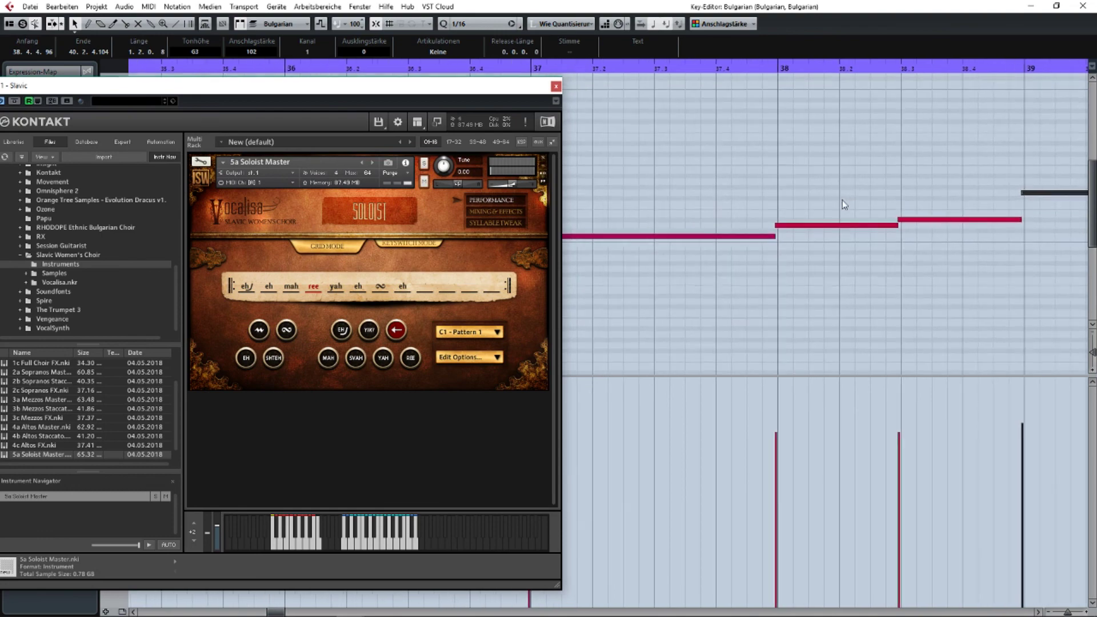
scroll(791, 121, down, 5)
click(789, 66)
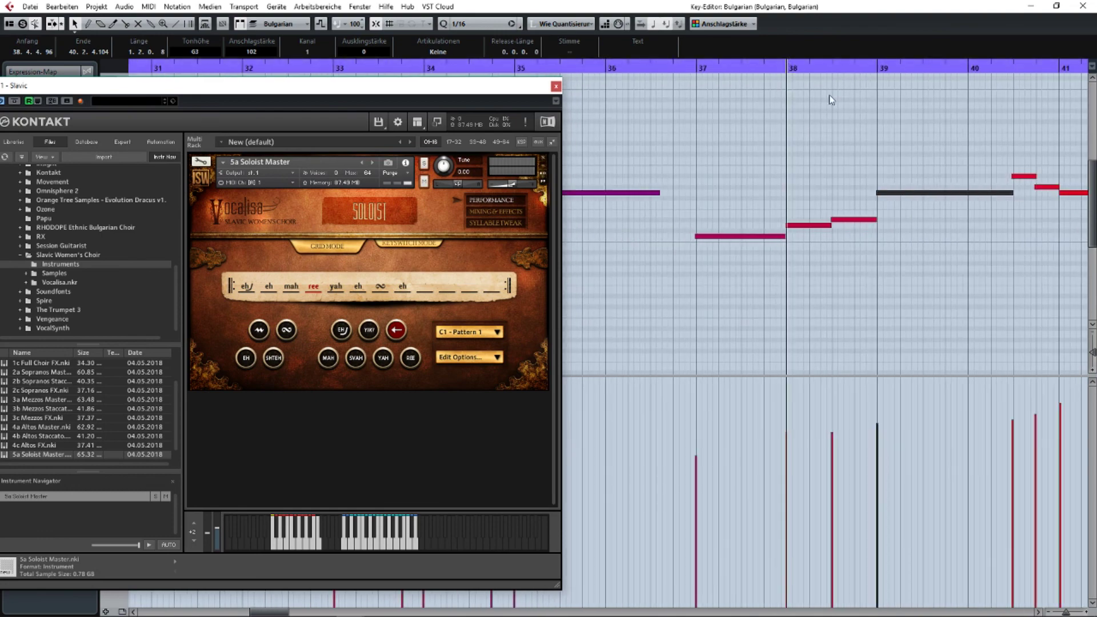
key(space)
scroll(845, 171, up, 4)
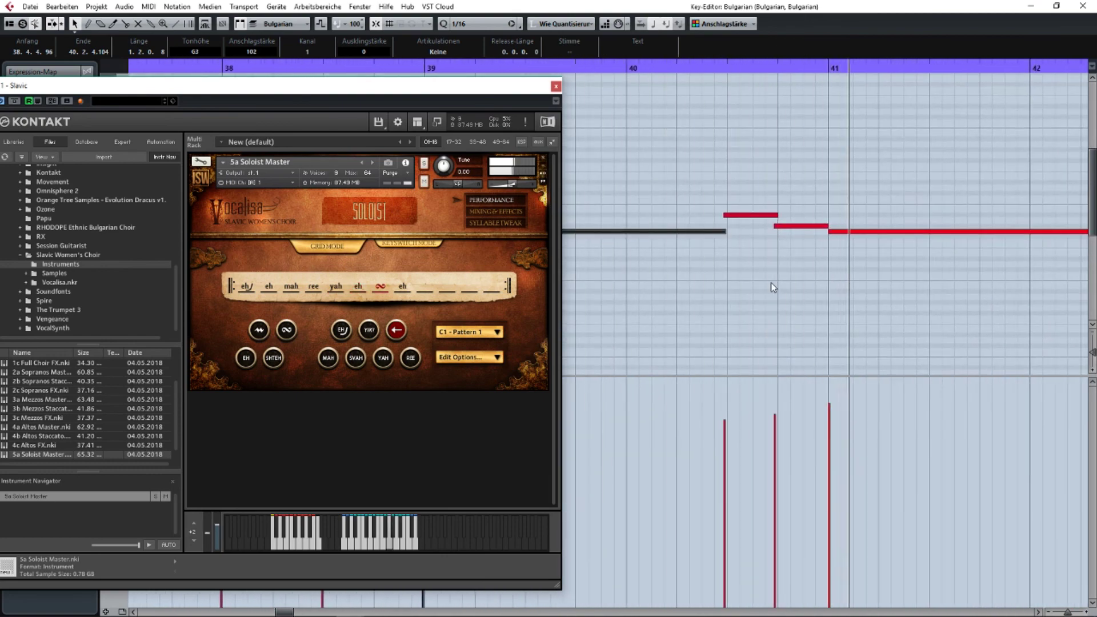
scroll(771, 285, down, 2)
scroll(866, 282, up, 1)
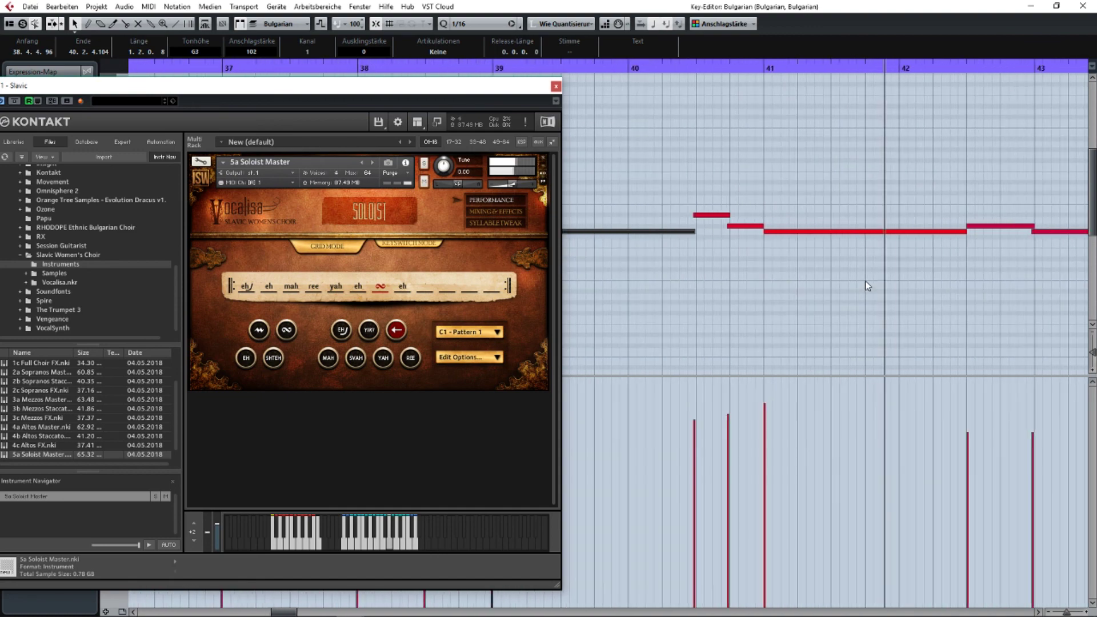
drag(950, 266, 795, 263)
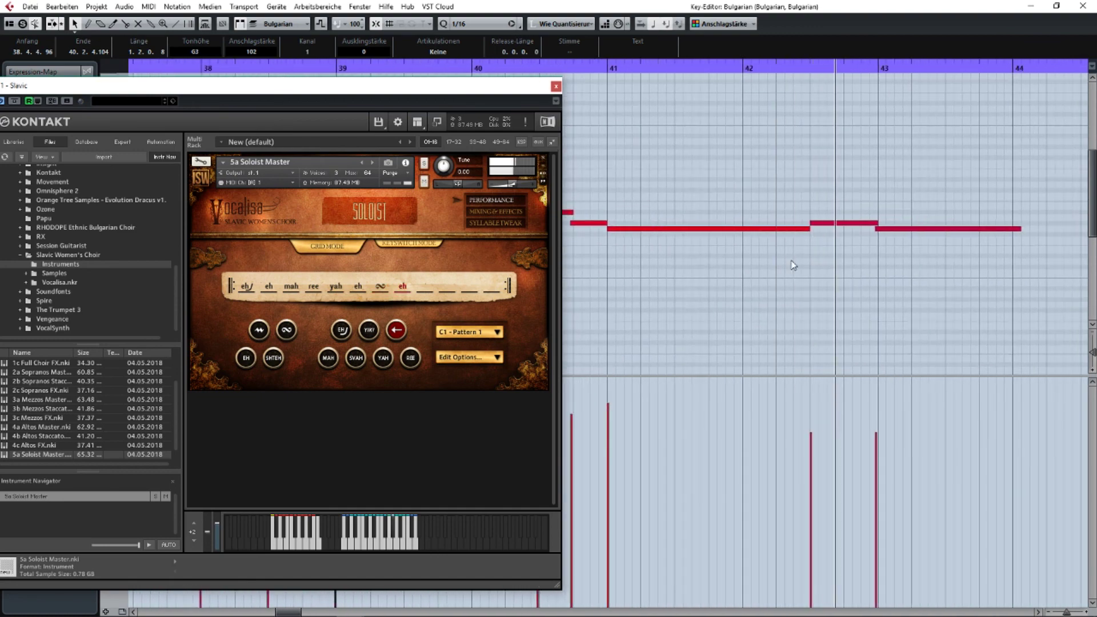
drag(689, 262, 989, 257)
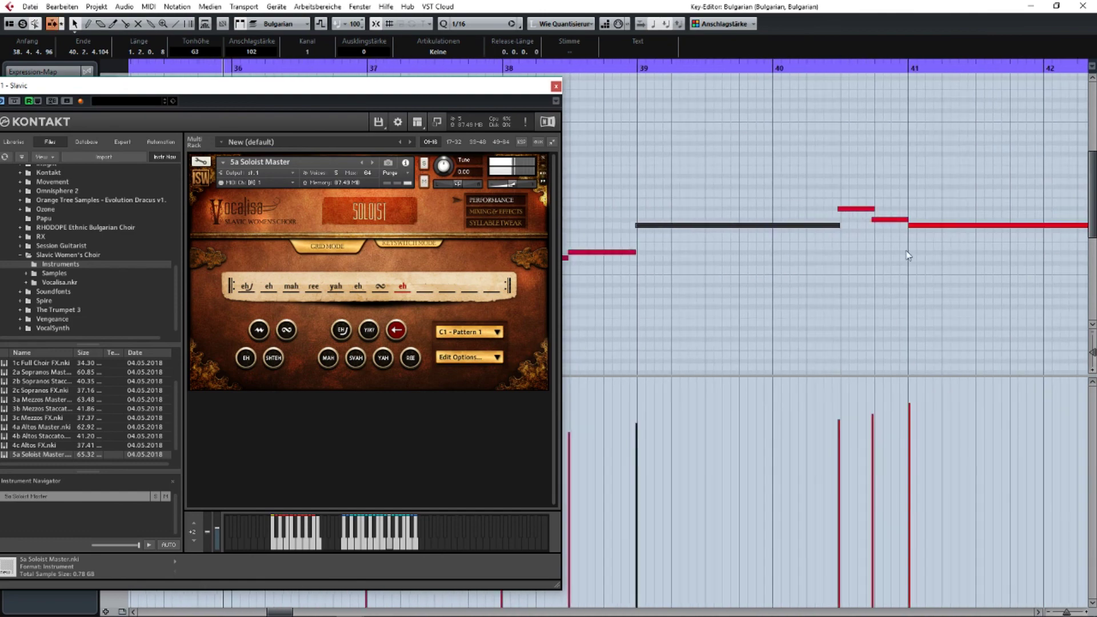
key(space)
drag(709, 214, 1066, 209)
drag(697, 216, 1065, 225)
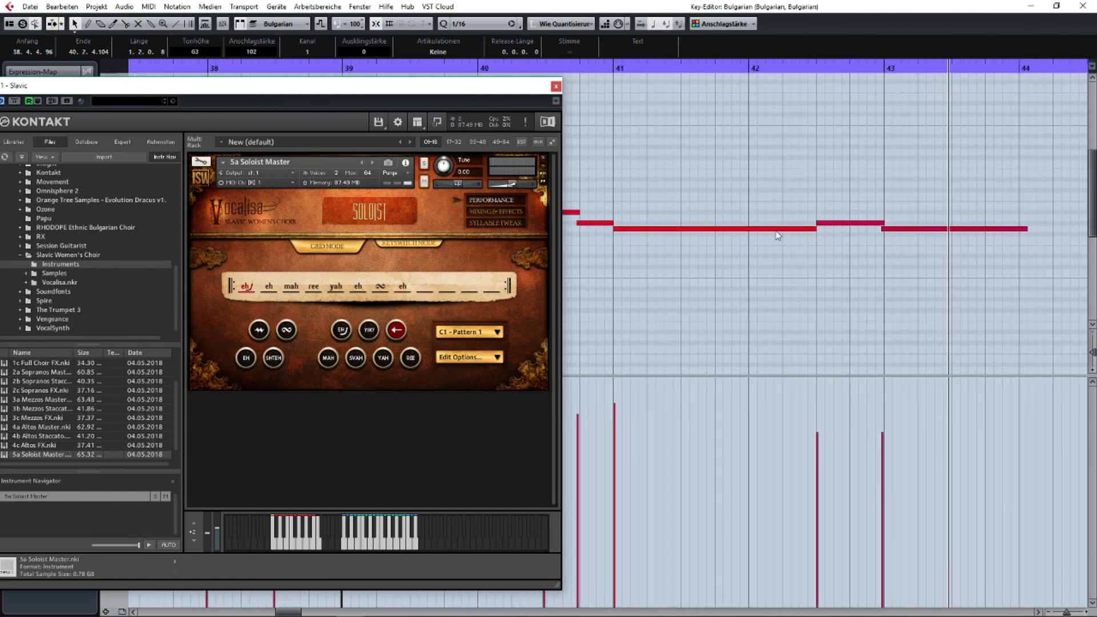
drag(779, 234, 1002, 239)
drag(767, 184, 812, 205)
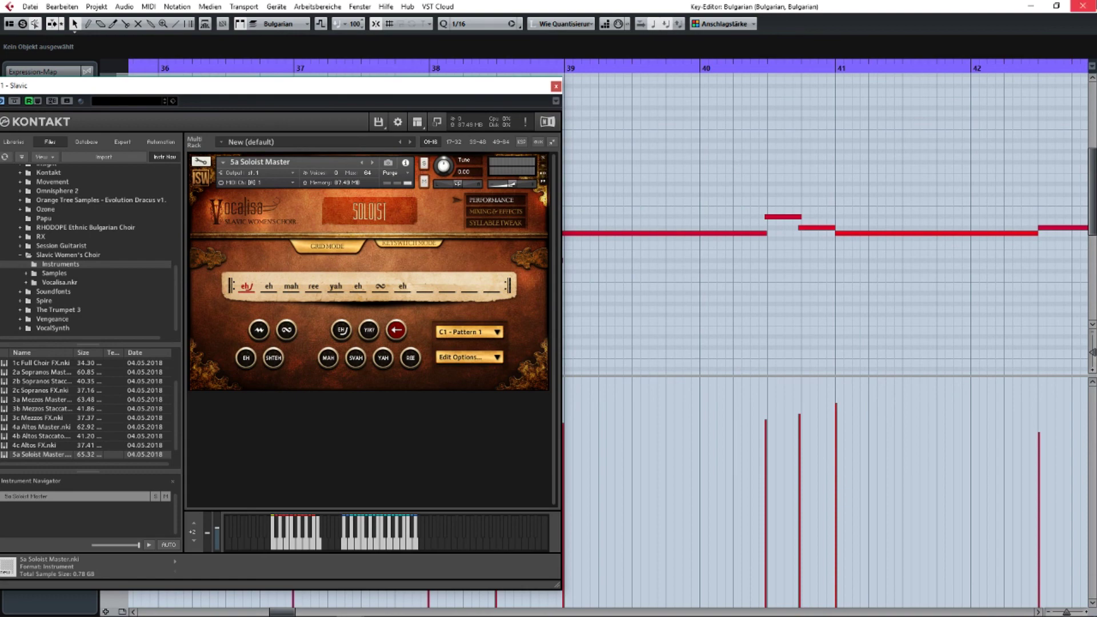
Close the note editor and the soloist's Kontakt window, returning to the arrangement with no part selected.
key(Return)
key(g)
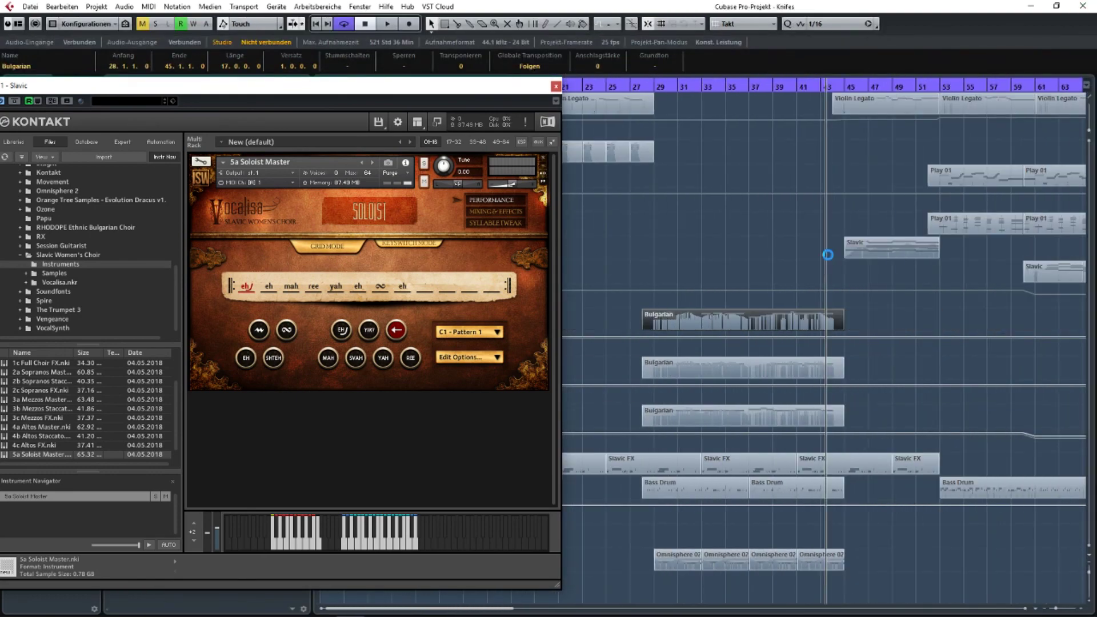
click(555, 87)
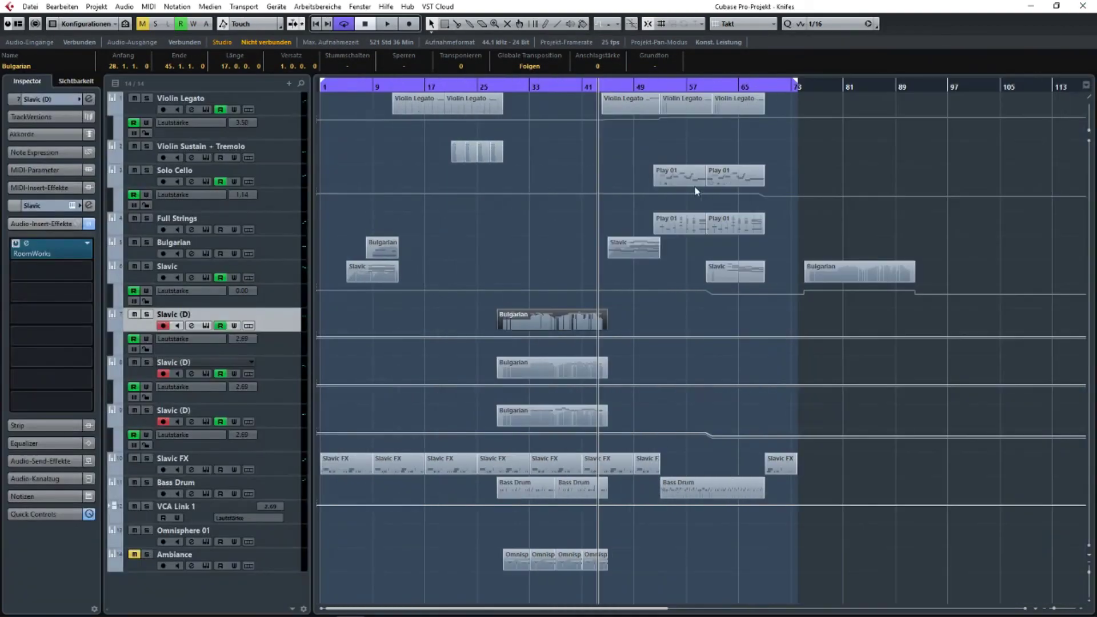
key(h)
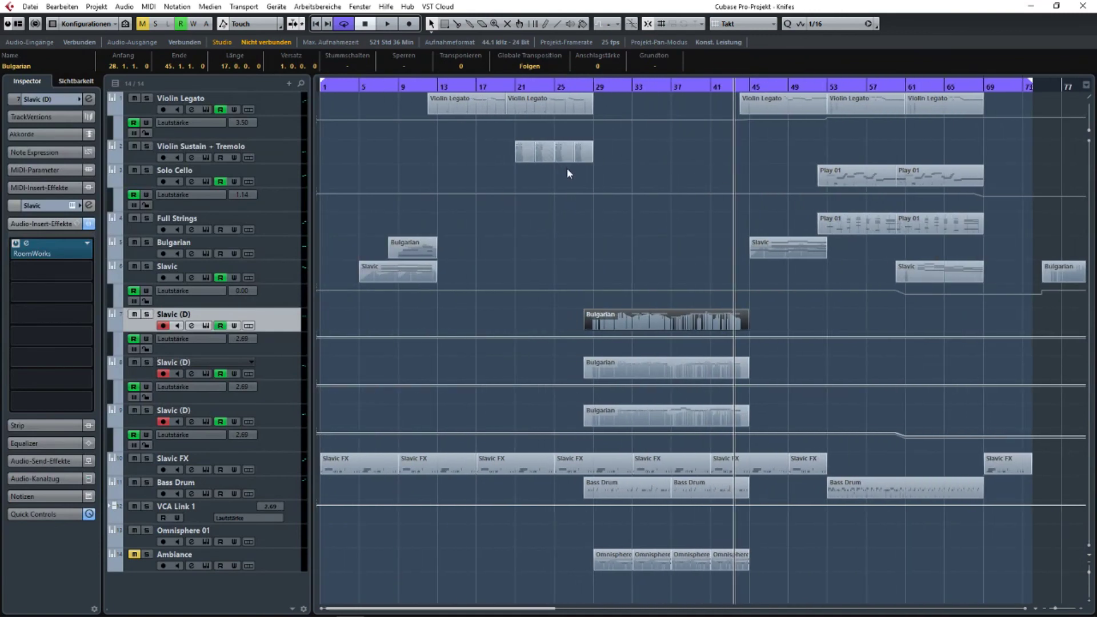
drag(567, 168, 600, 215)
click(600, 219)
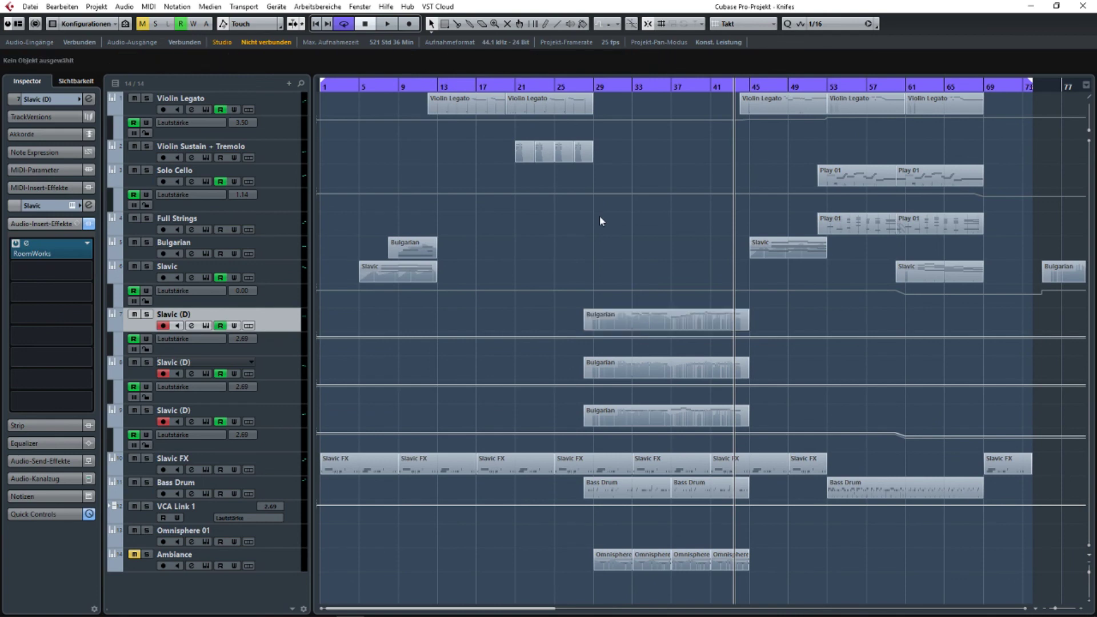
Play the arrangement and listen to the transition into bar 45.
drag(1030, 100, 318, 607)
click(396, 564)
key(Home)
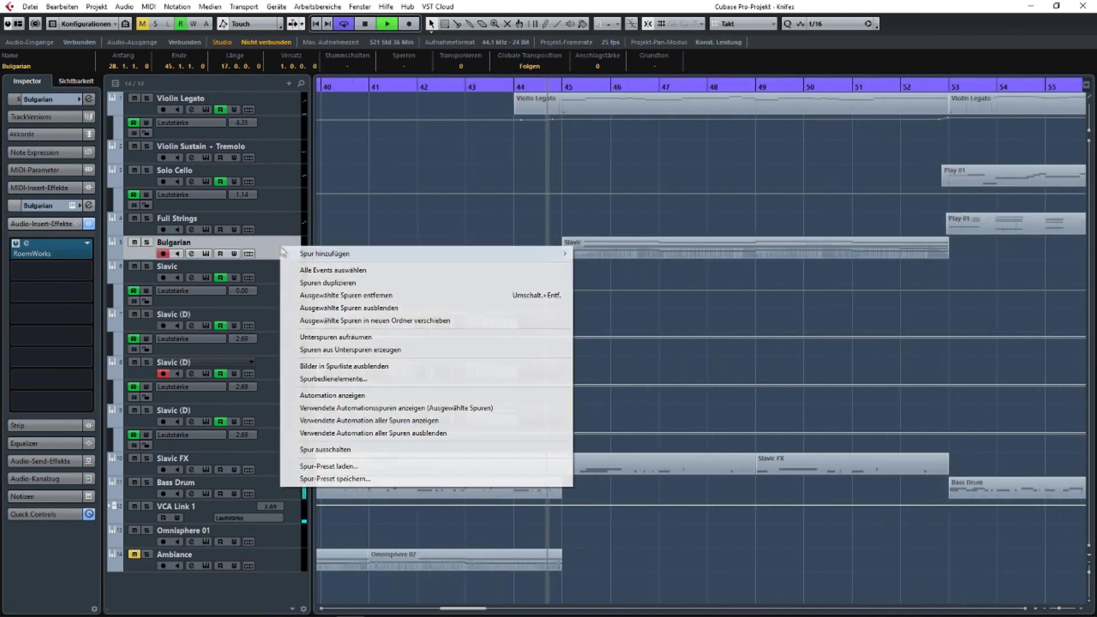
Show the Bulgarian track's volume automation and set the track's volume to -6.55.
click(332, 396)
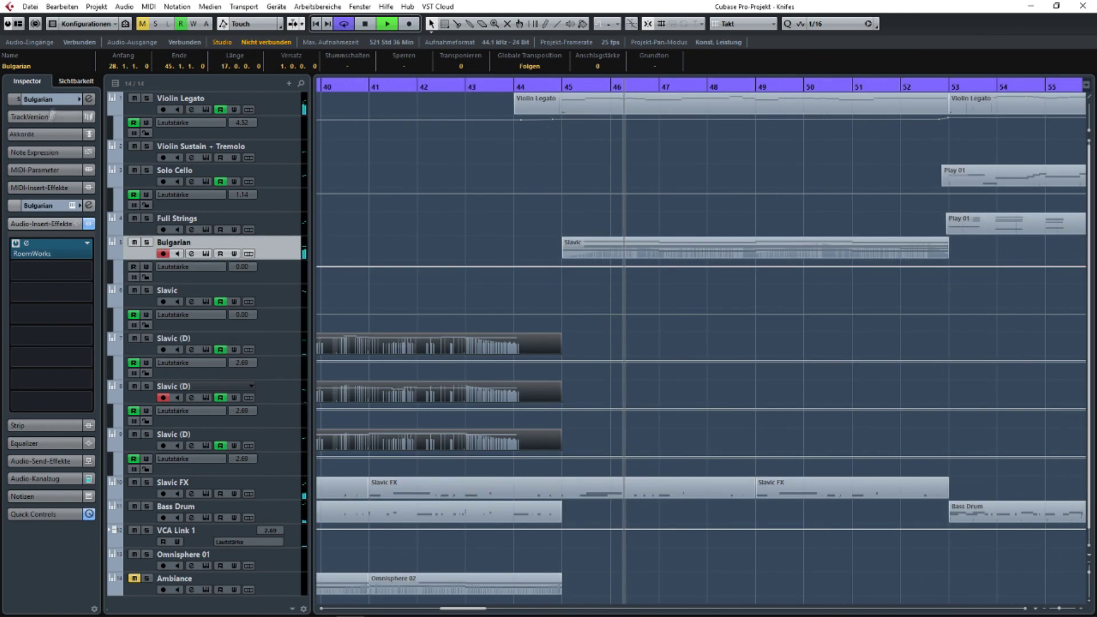
click(39, 99)
drag(72, 153, 68, 154)
Adjust the end of the modulation fade-out just before bar 53 in the Bulgarian track's Slavic part, and return to the arrangement.
scroll(710, 183, down, 3)
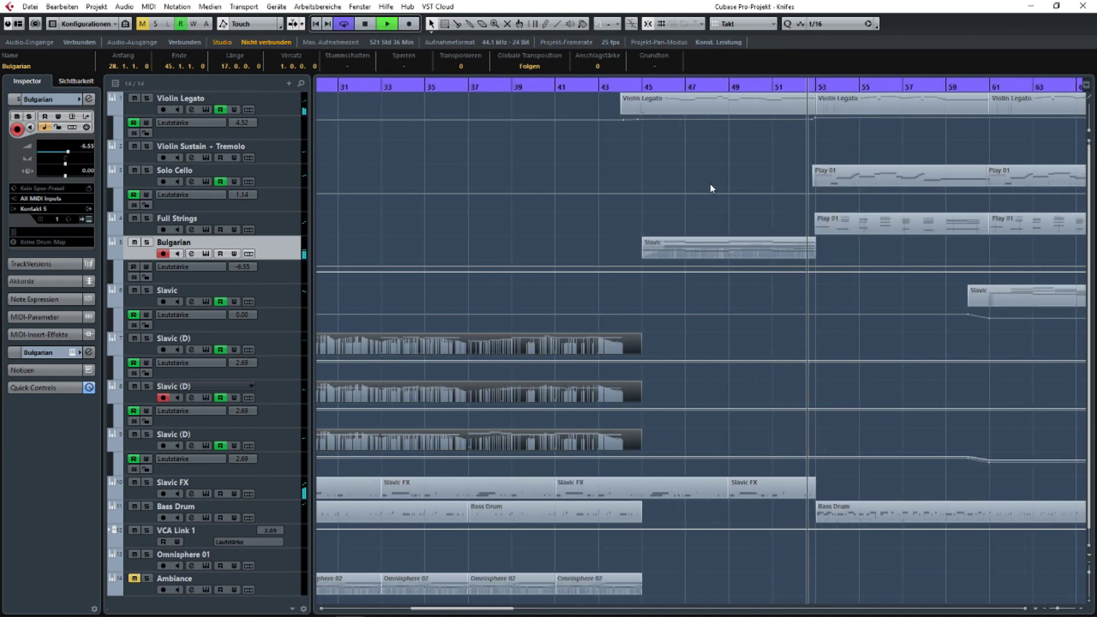
scroll(866, 257, up, 3)
click(708, 252)
double_click(707, 252)
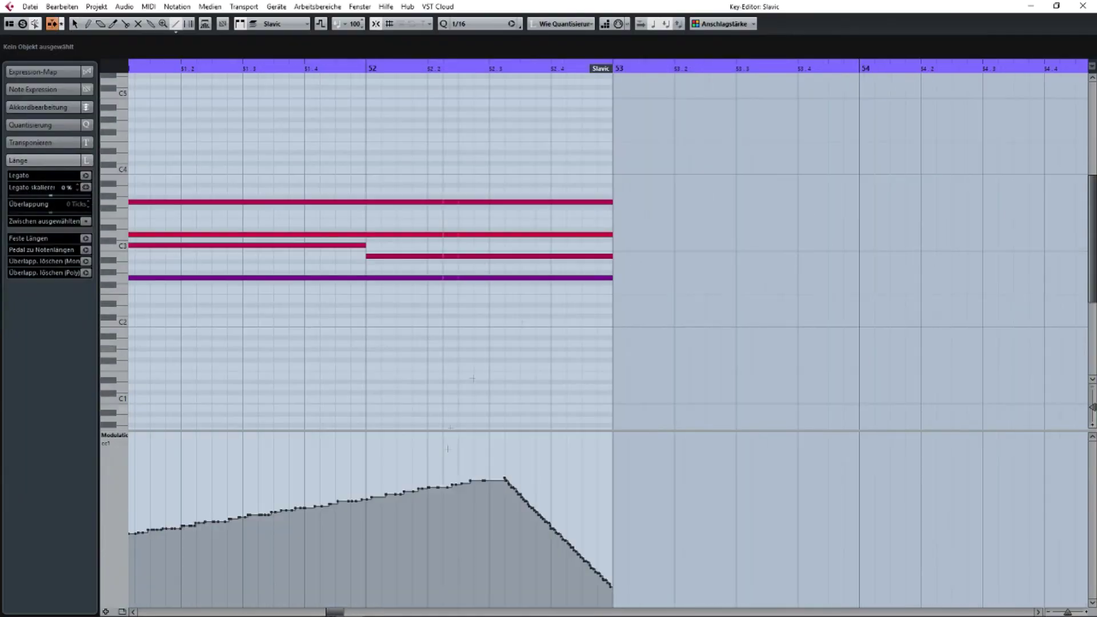
drag(609, 603, 611, 604)
click(1083, 5)
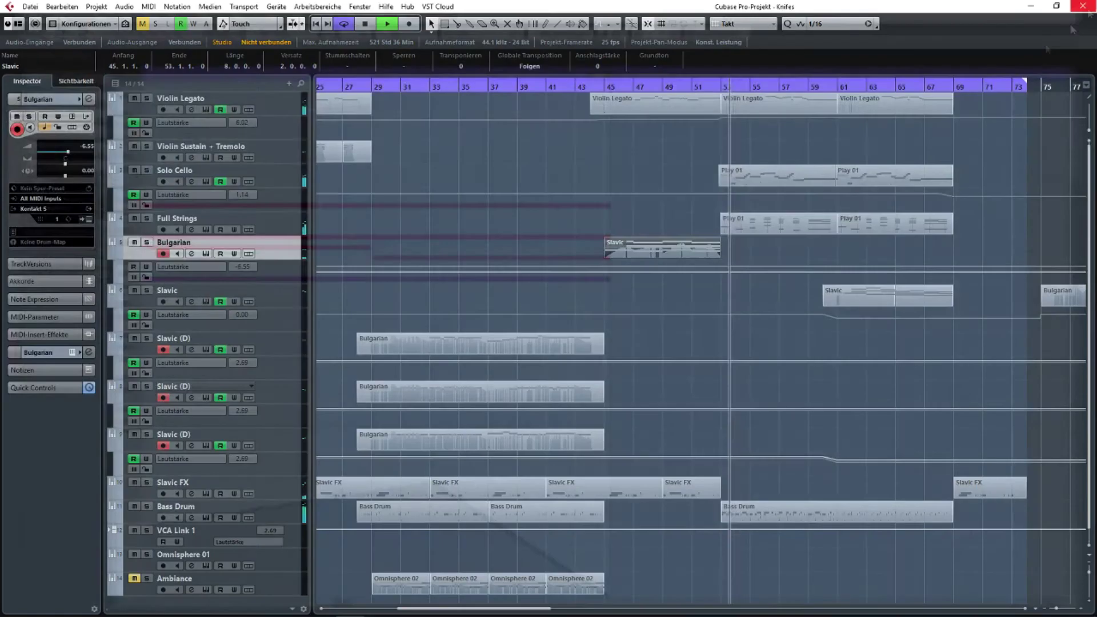
Play the whole arrangement from the beginning.
scroll(661, 190, down, 4)
scroll(488, 132, up, 2)
key(space)
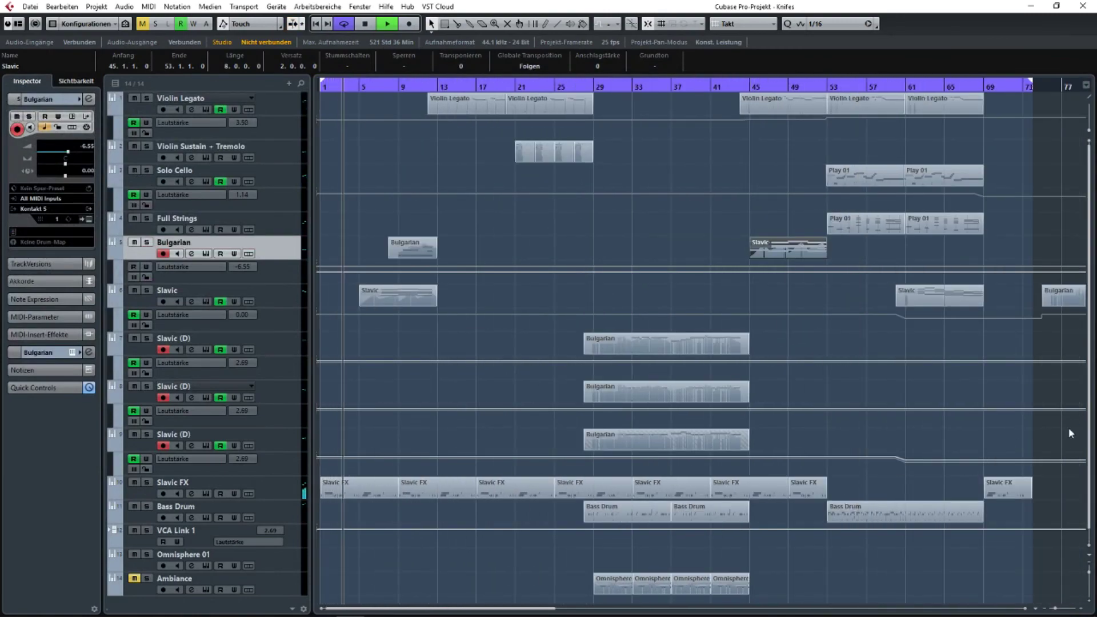
Check the syllable settings in the Kontakt instruments of the Slavic and first Slavic (D) tracks, close both, and select the second Slavic (D) track.
click(192, 302)
drag(606, 134, 589, 240)
click(191, 350)
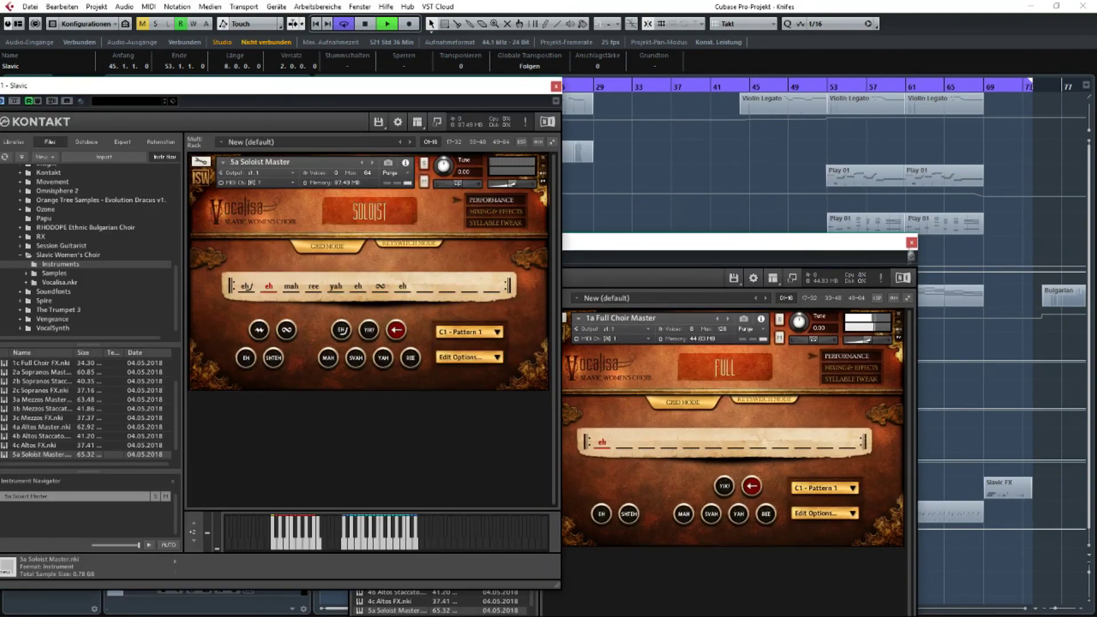
click(911, 243)
click(585, 89)
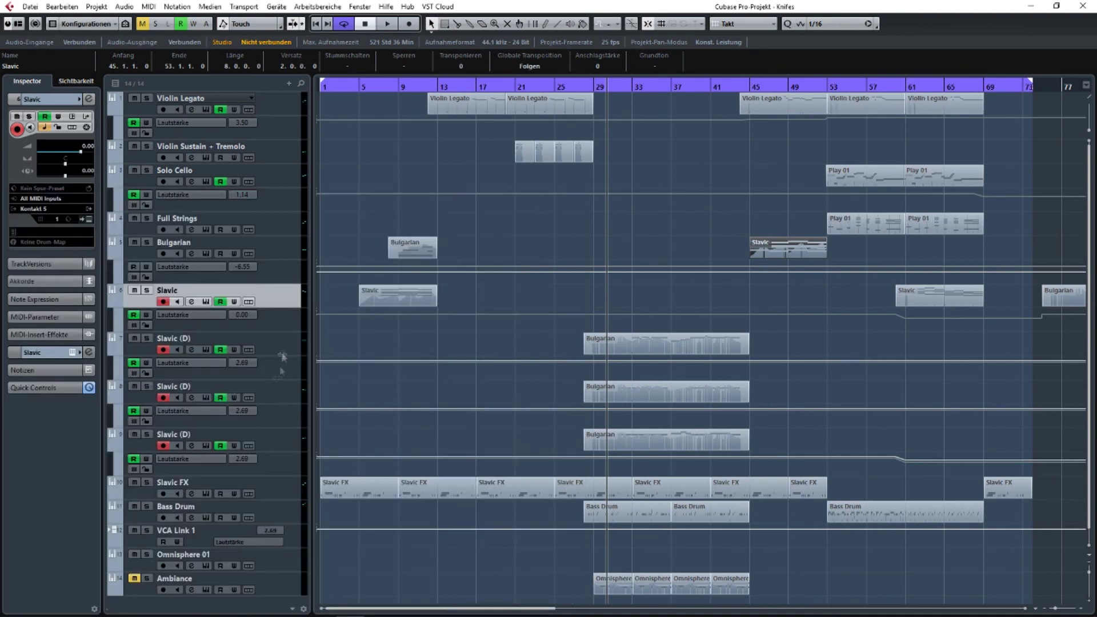
key(Down)
key(Down)
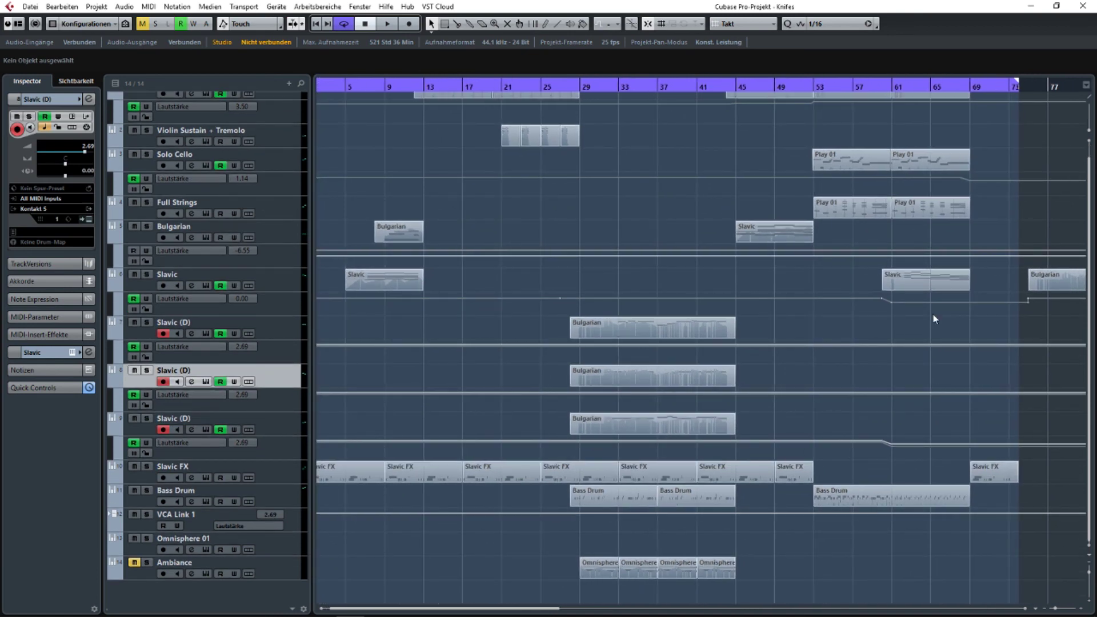
drag(677, 206, 755, 307)
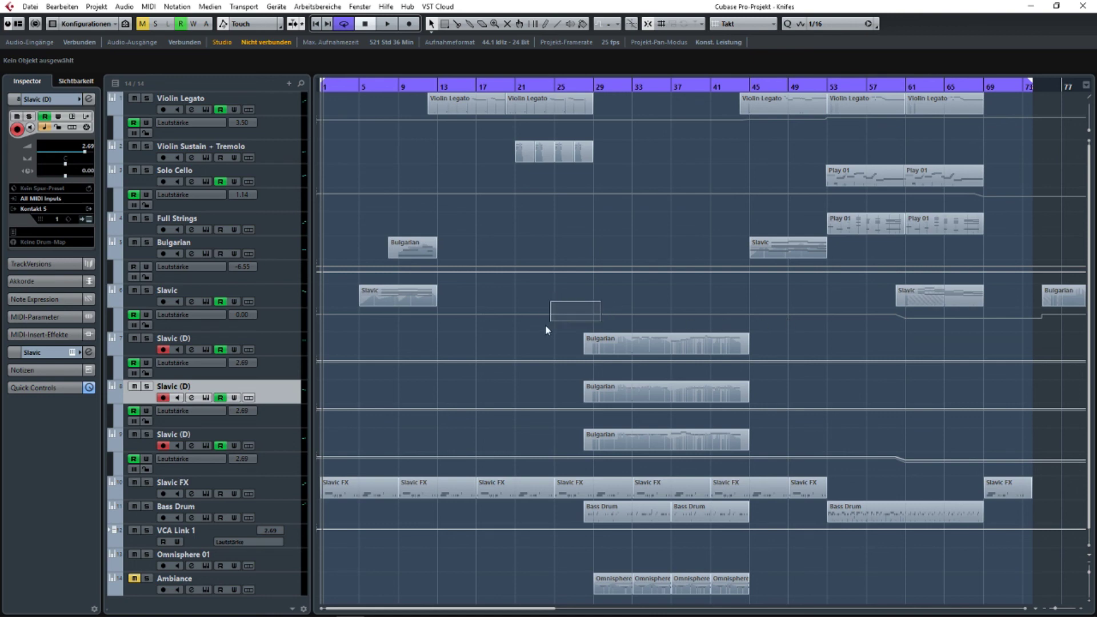
drag(545, 326, 543, 327)
drag(937, 392, 1035, 398)
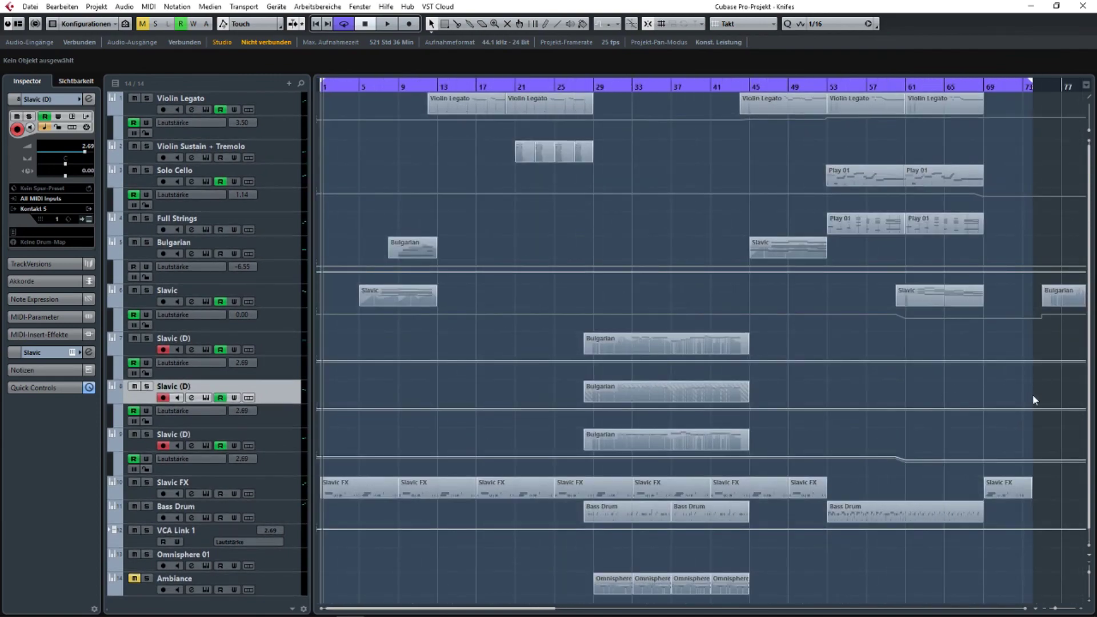